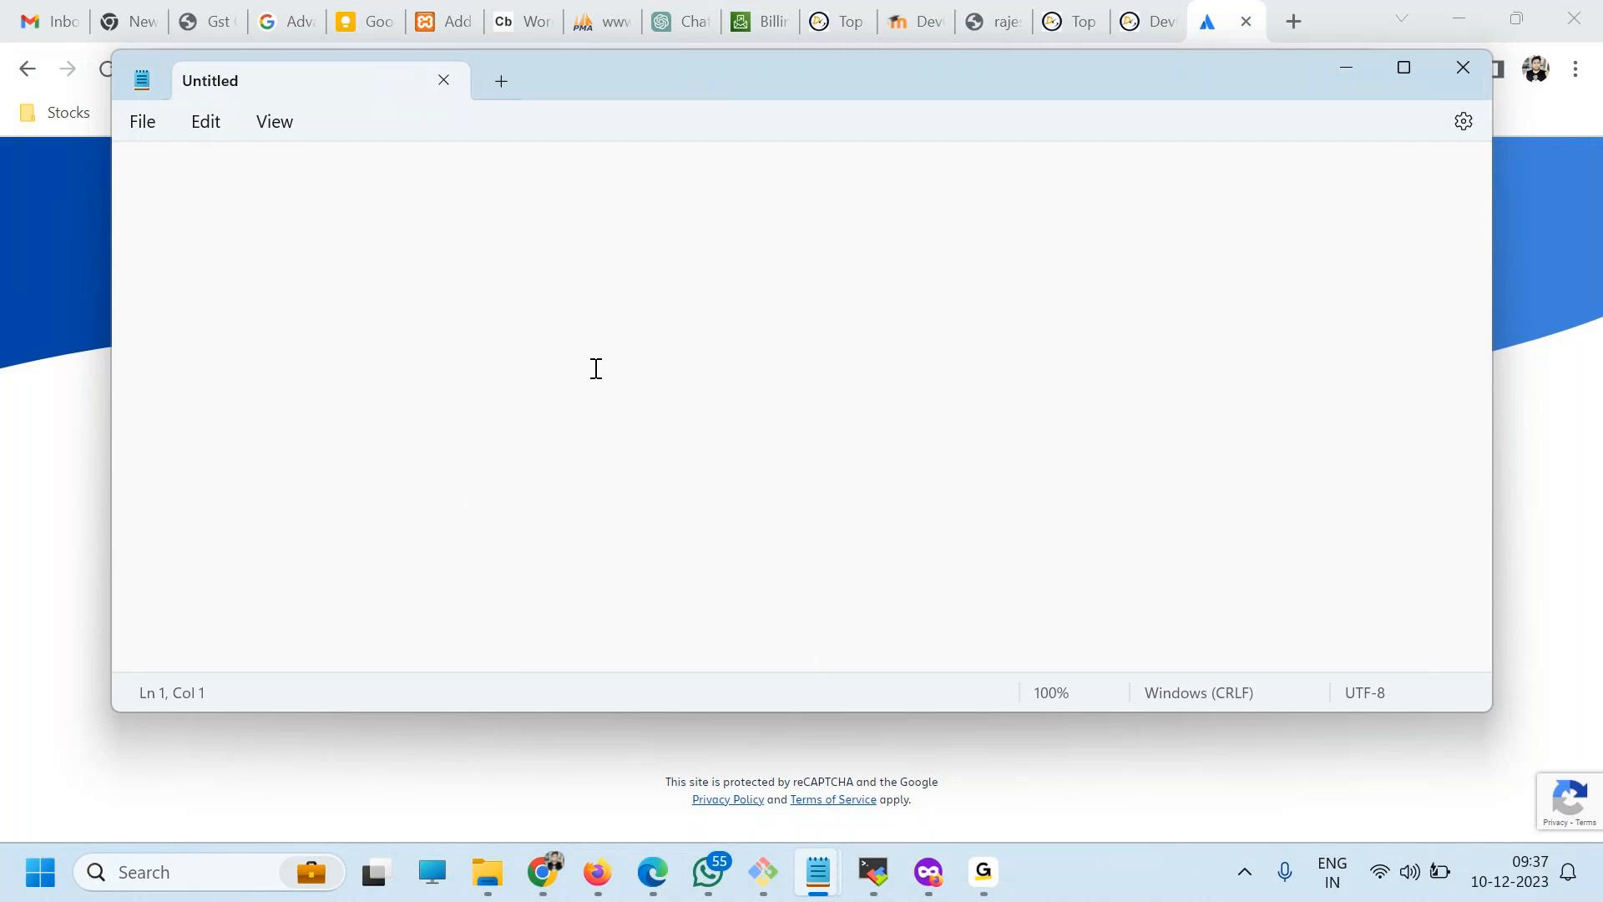
Enter the heading "What is Jira?" on the first line of the blank note.
type("What is Jira?")
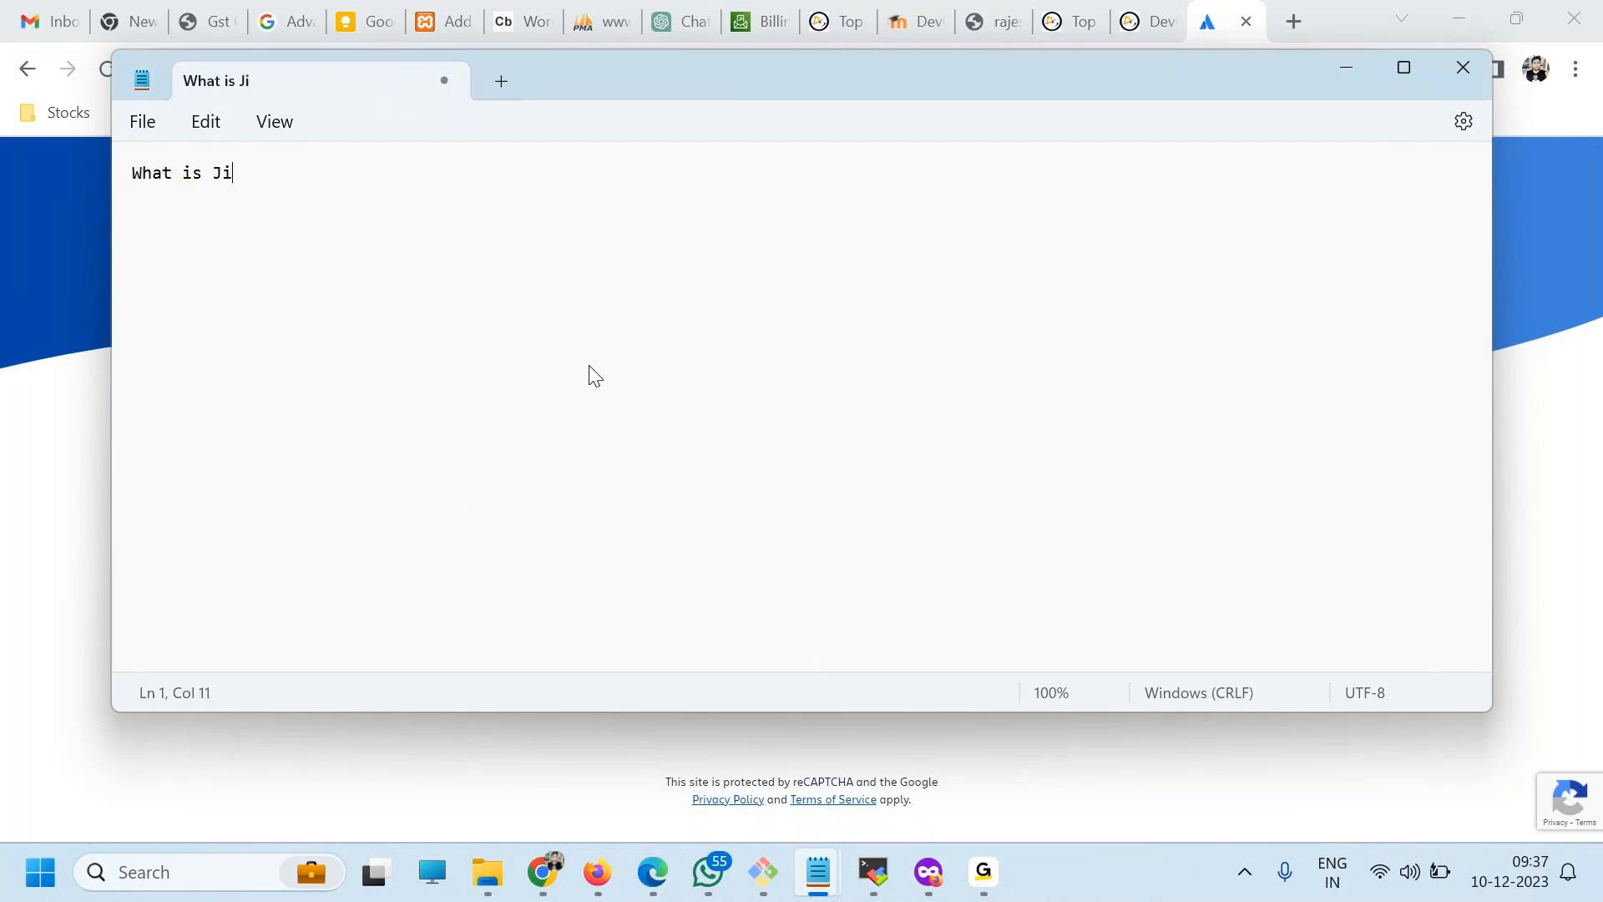
key("Return")
scroll(562, 390, "up", 3)
scroll(562, 391, "up", 8)
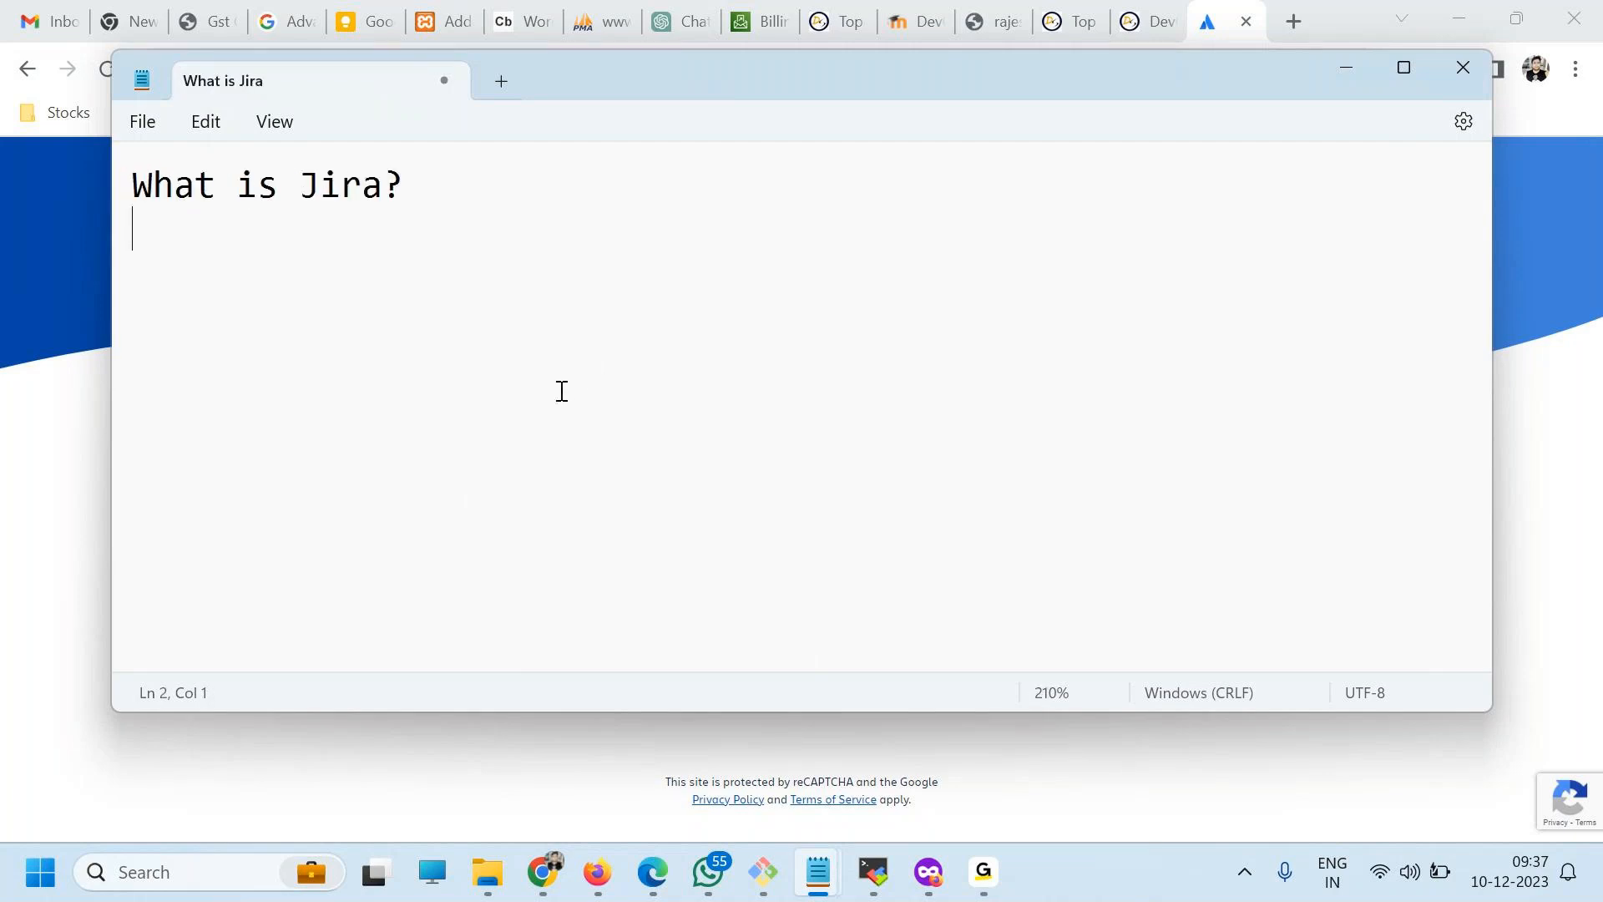
Add the indented line "Dev by Atlassion" under the "What is Jira?" heading.
key("Tab")
type("Dev")
key("BackSpace")
key("BackSpace")
type("ev bvy")
key("BackSpace")
key("BackSpace")
type("t")
key("BackSpace")
key("BackSpace")
type("y ")
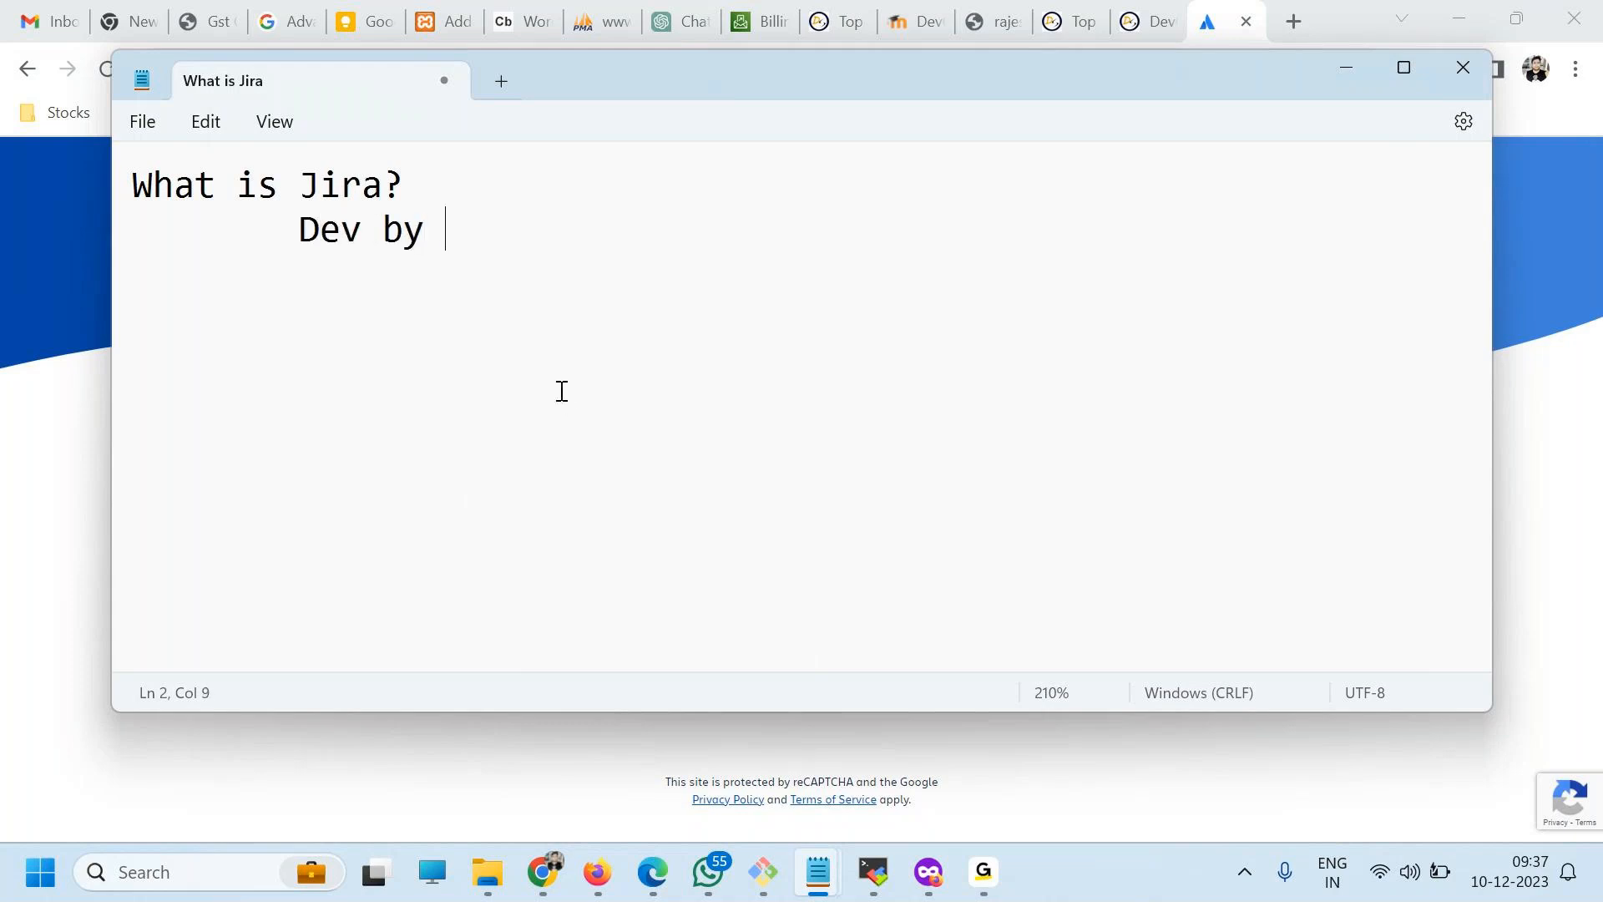
type("T")
key("BackSpace")
type("Atlassion")
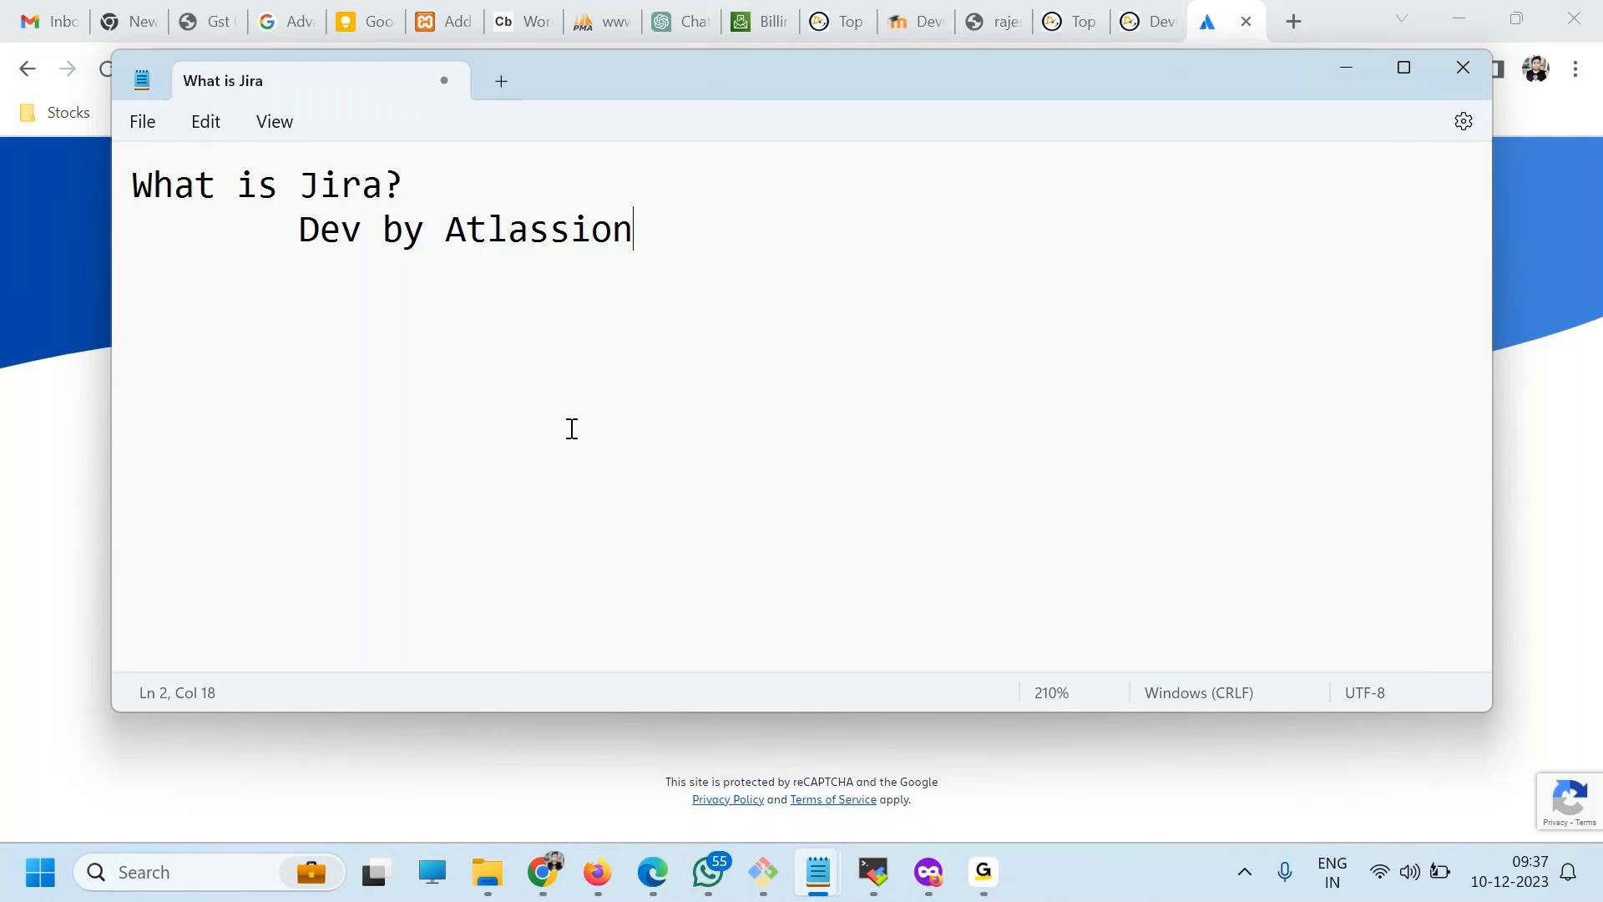
Add two more indented lines, "JAVA" and "Offering", below "Dev by Atlassion".
key("Return")
key("Tab")
type("JAVA")
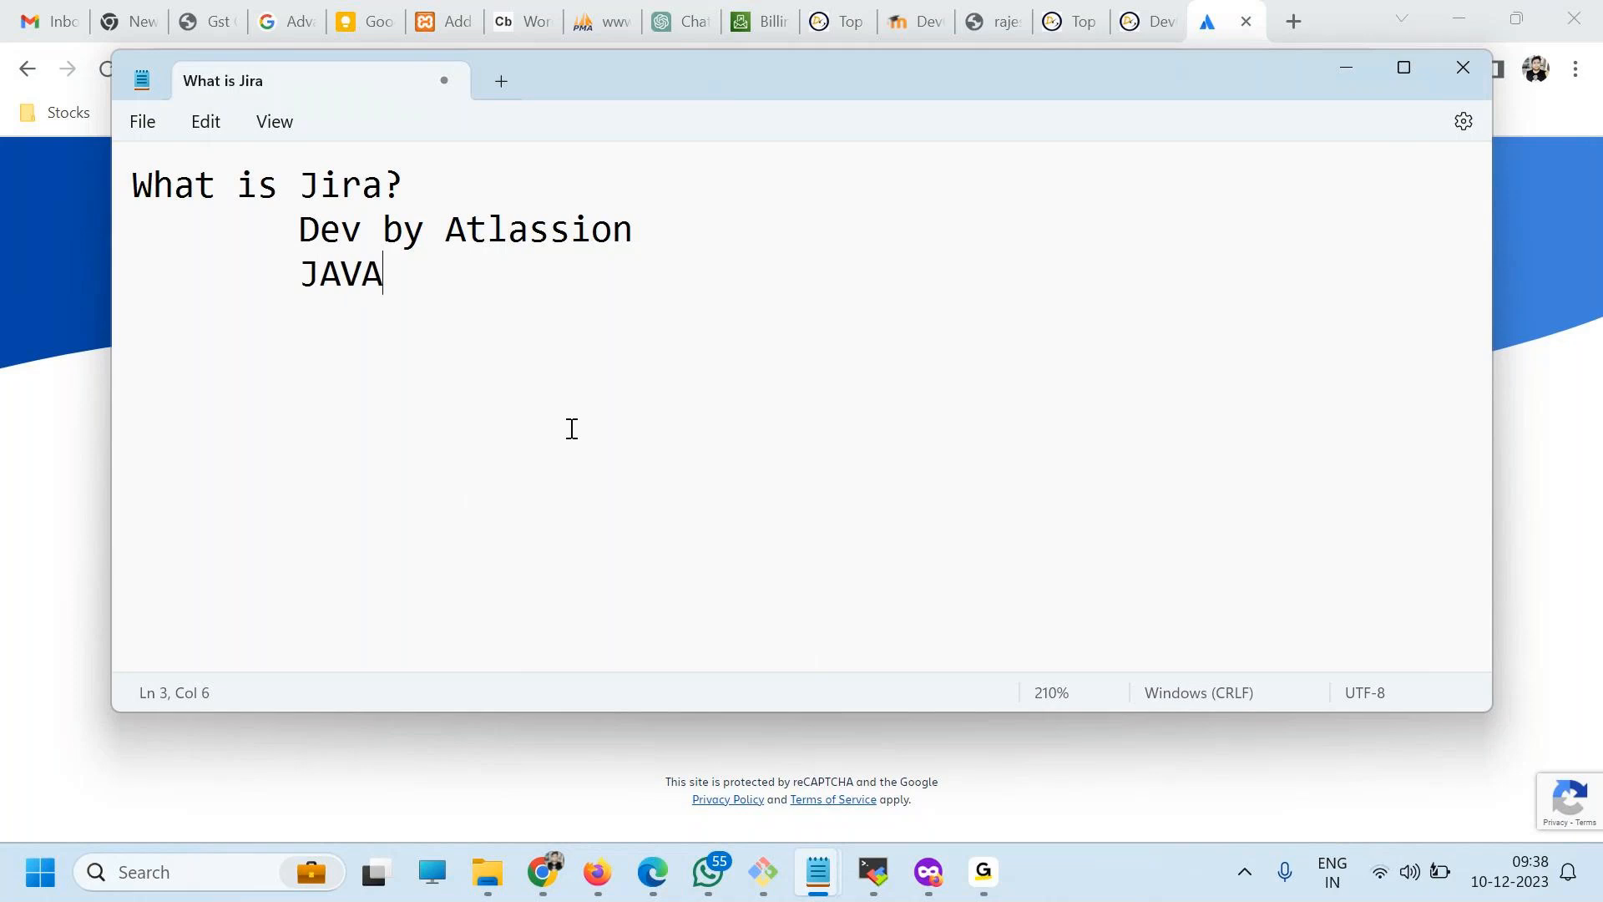
key("Return")
key("Tab")
key("Tab")
key("BackSpace")
type("Offering")
List "- Enterprise" and "- Cloud" on separate indented lines under "Offering".
key("Return")
key("Tab")
key("Tab")
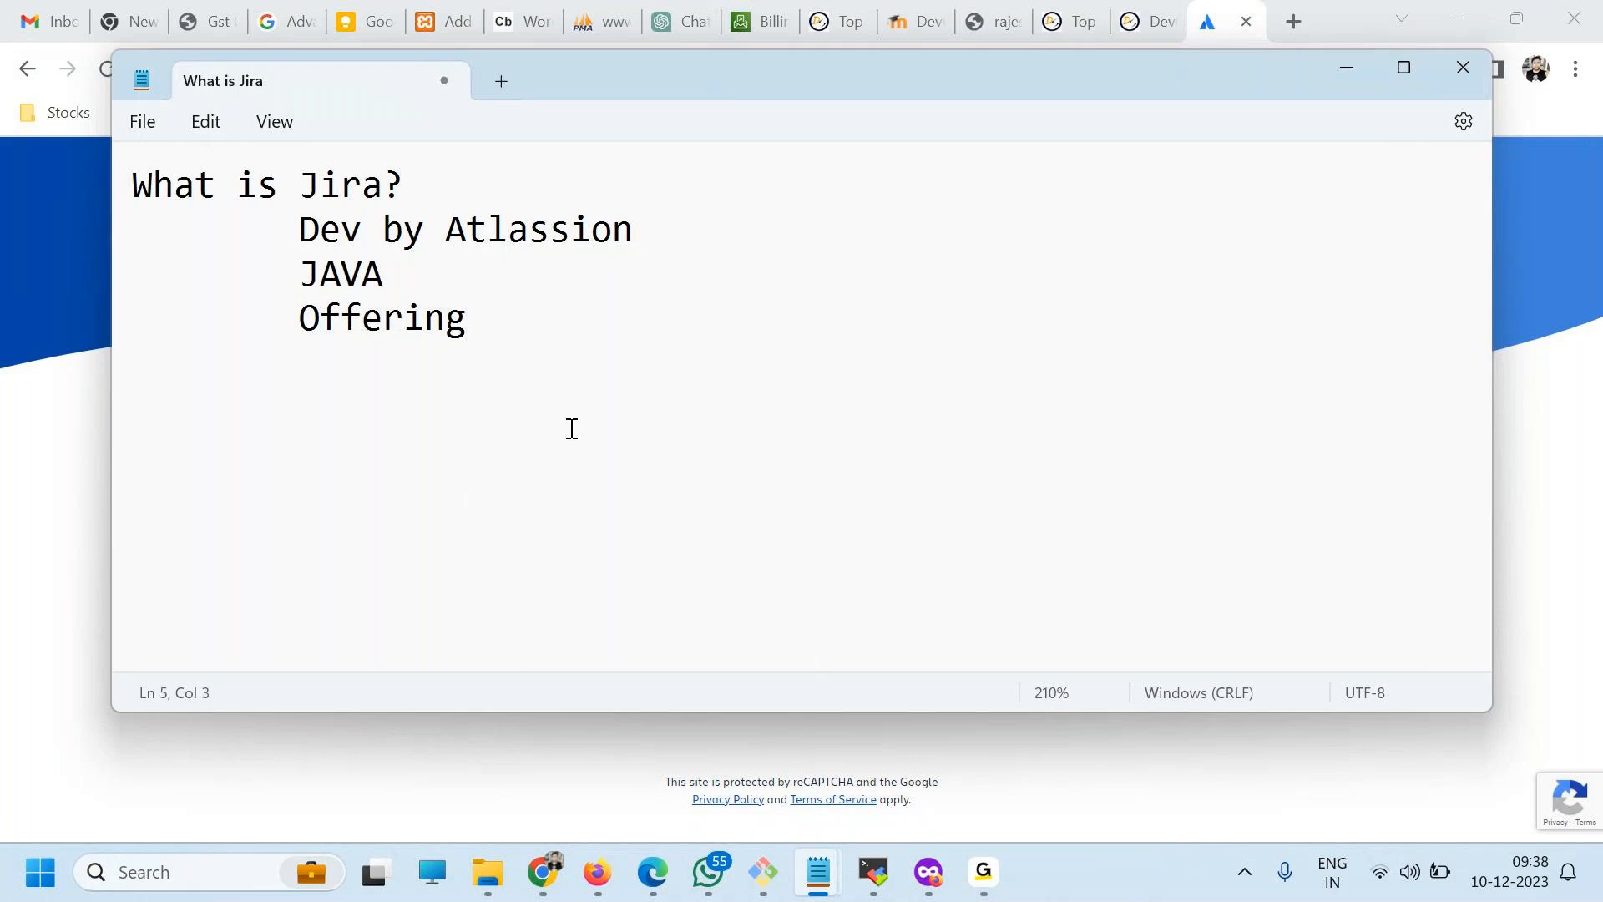
type("- Enterprise")
key("Return")
key("Tab")
type("- Cloud")
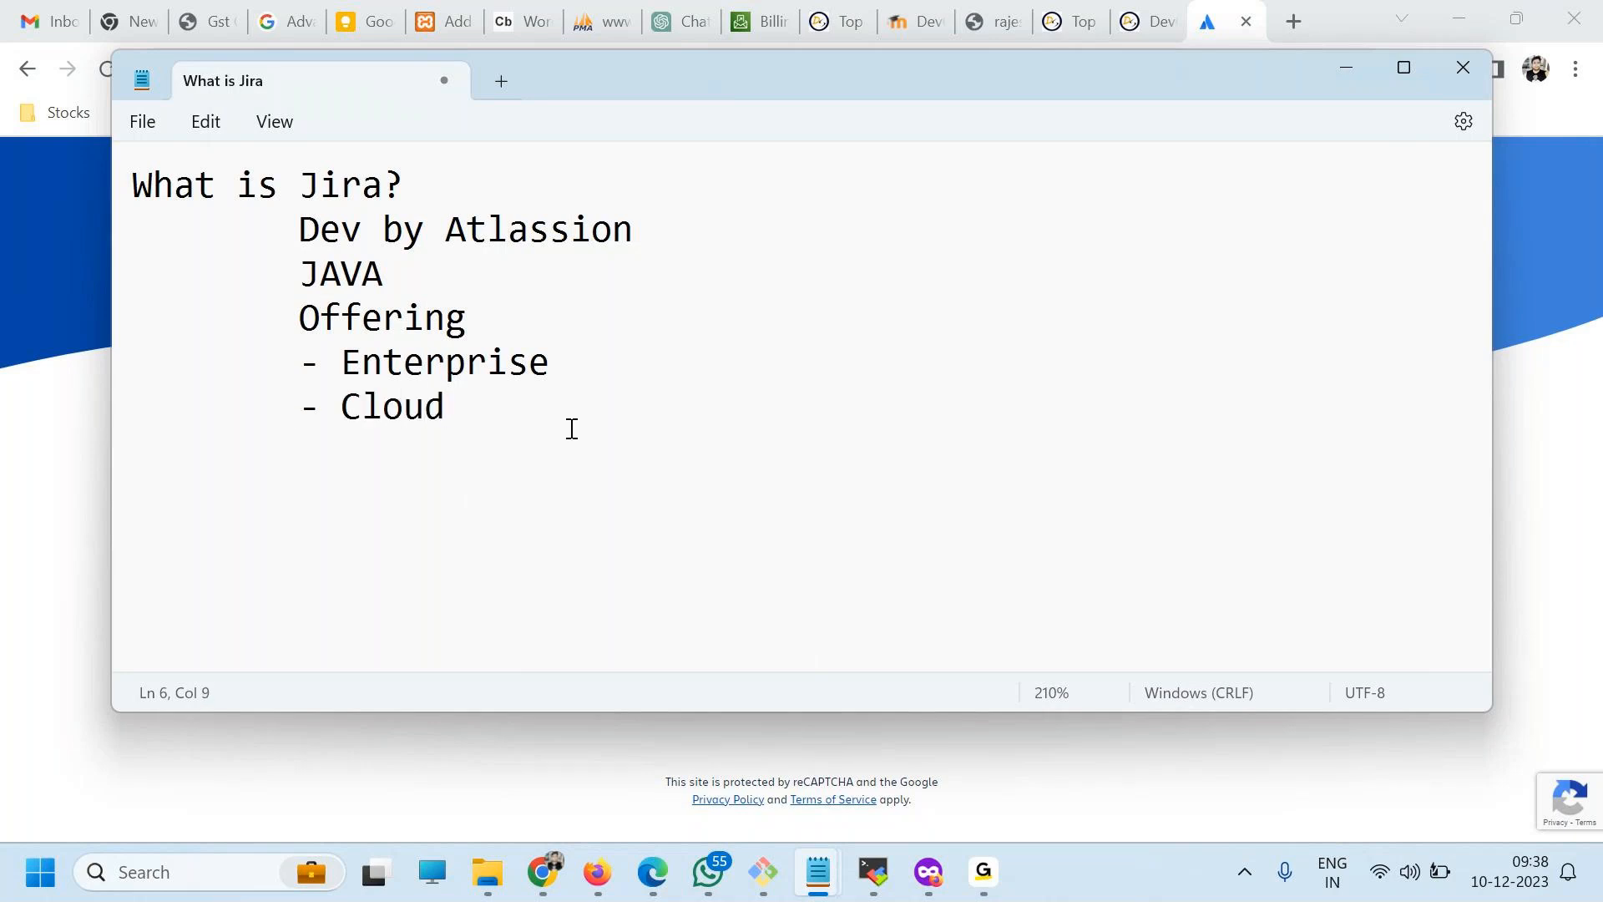
Add the heading "Why Jira?" after a blank line below "- Cloud", with a row of dashes beneath it.
left_click_drag(425, 440, 275, 409)
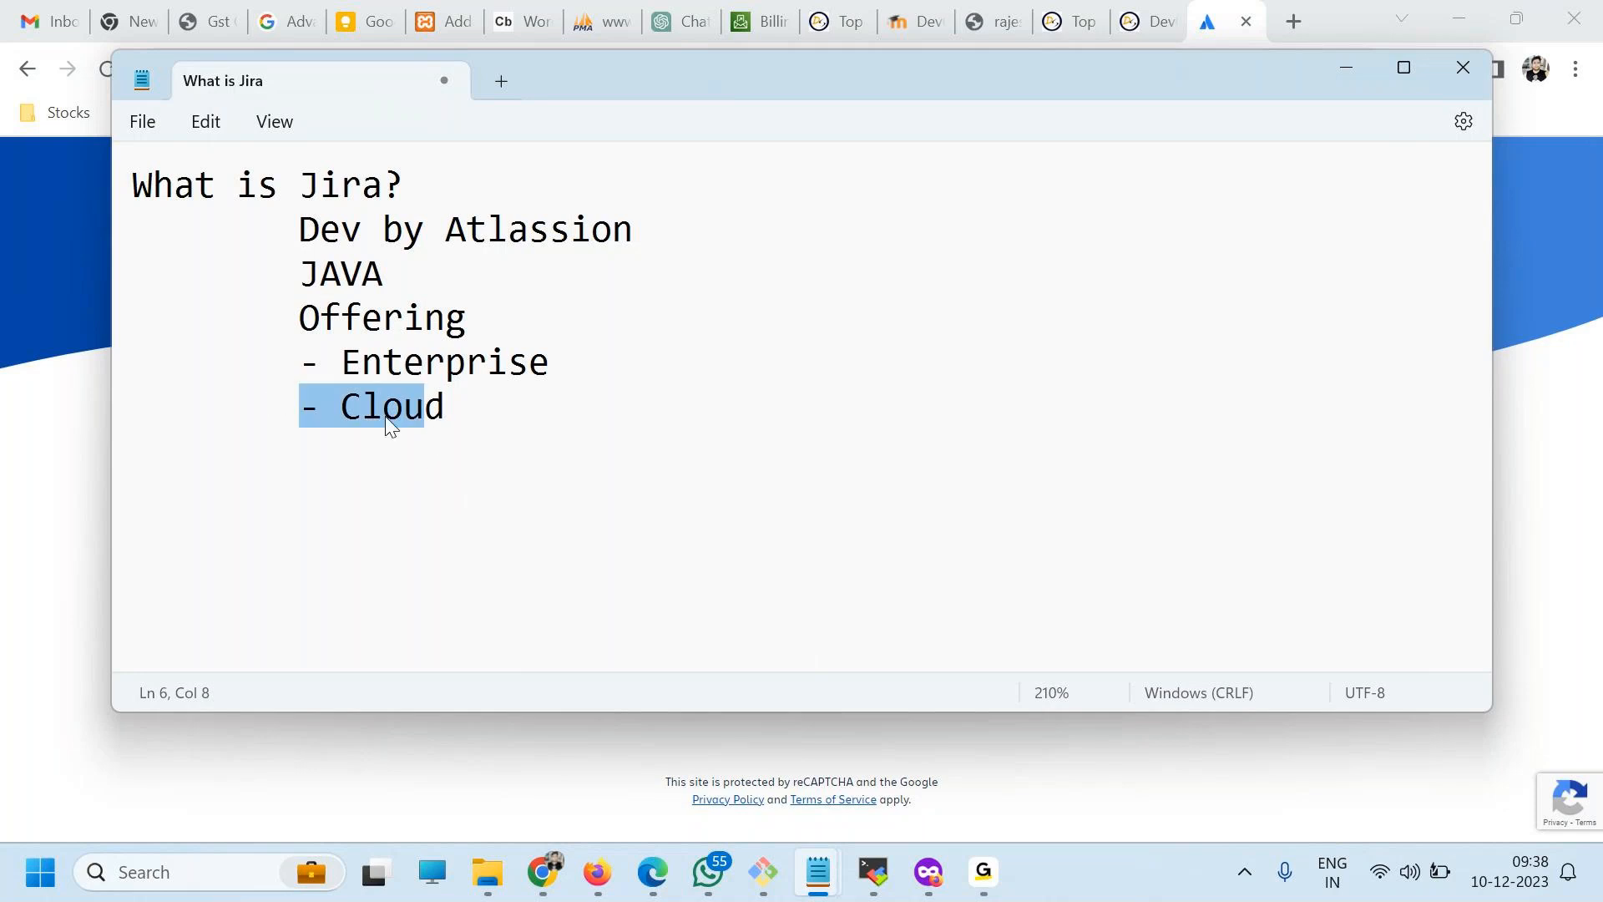
left_click(526, 412)
key("Return")
key("Return")
type("Wh")
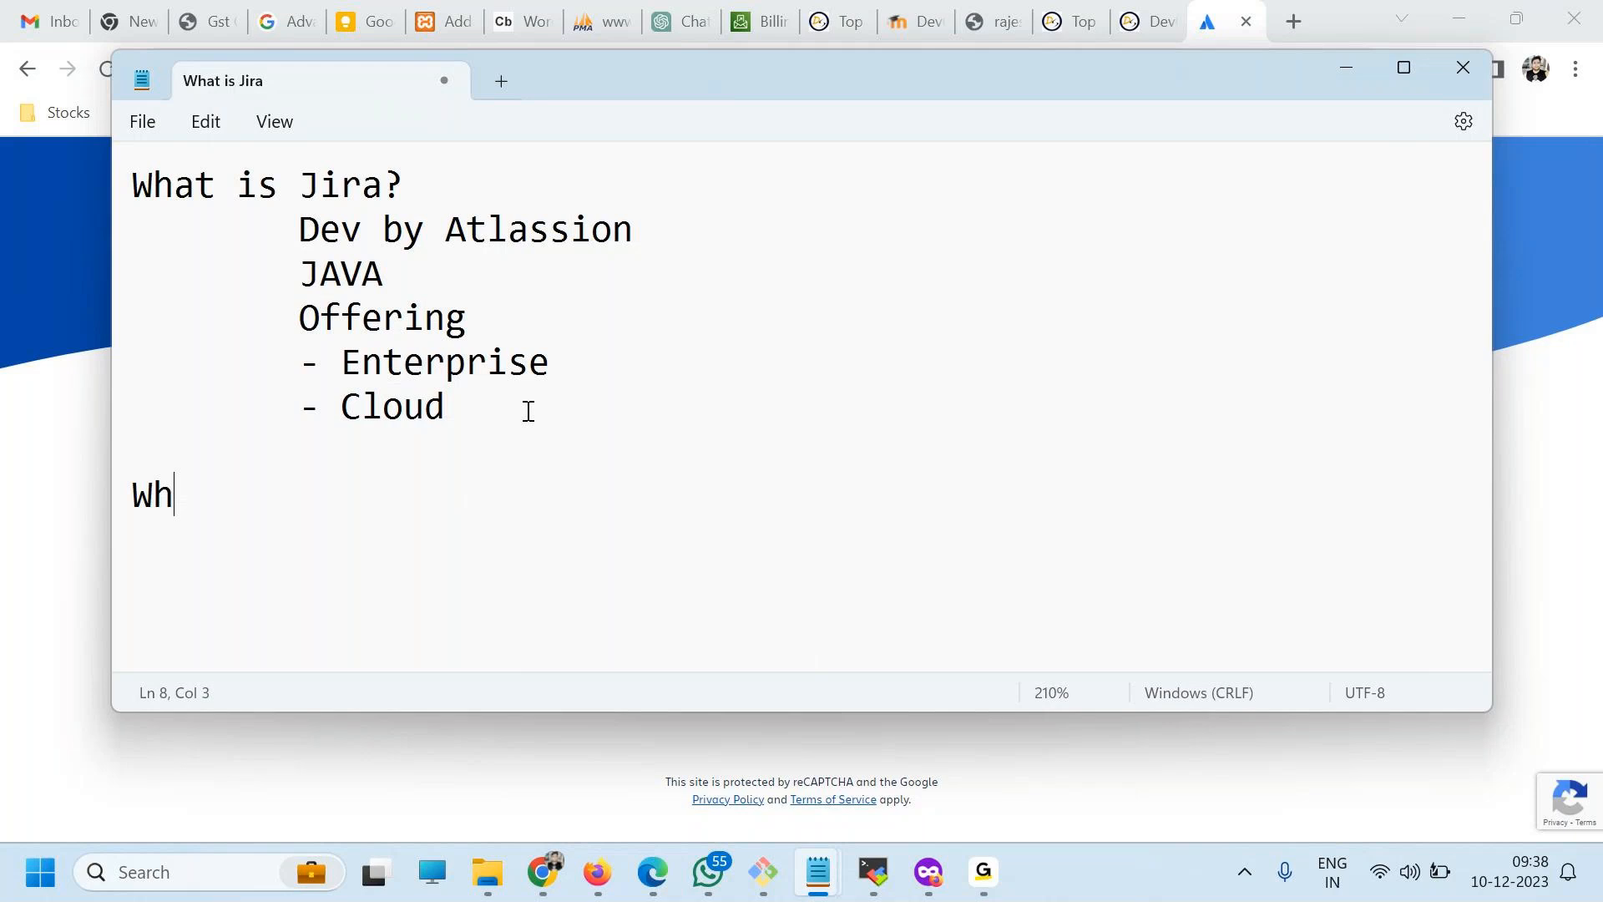
type("yJira")
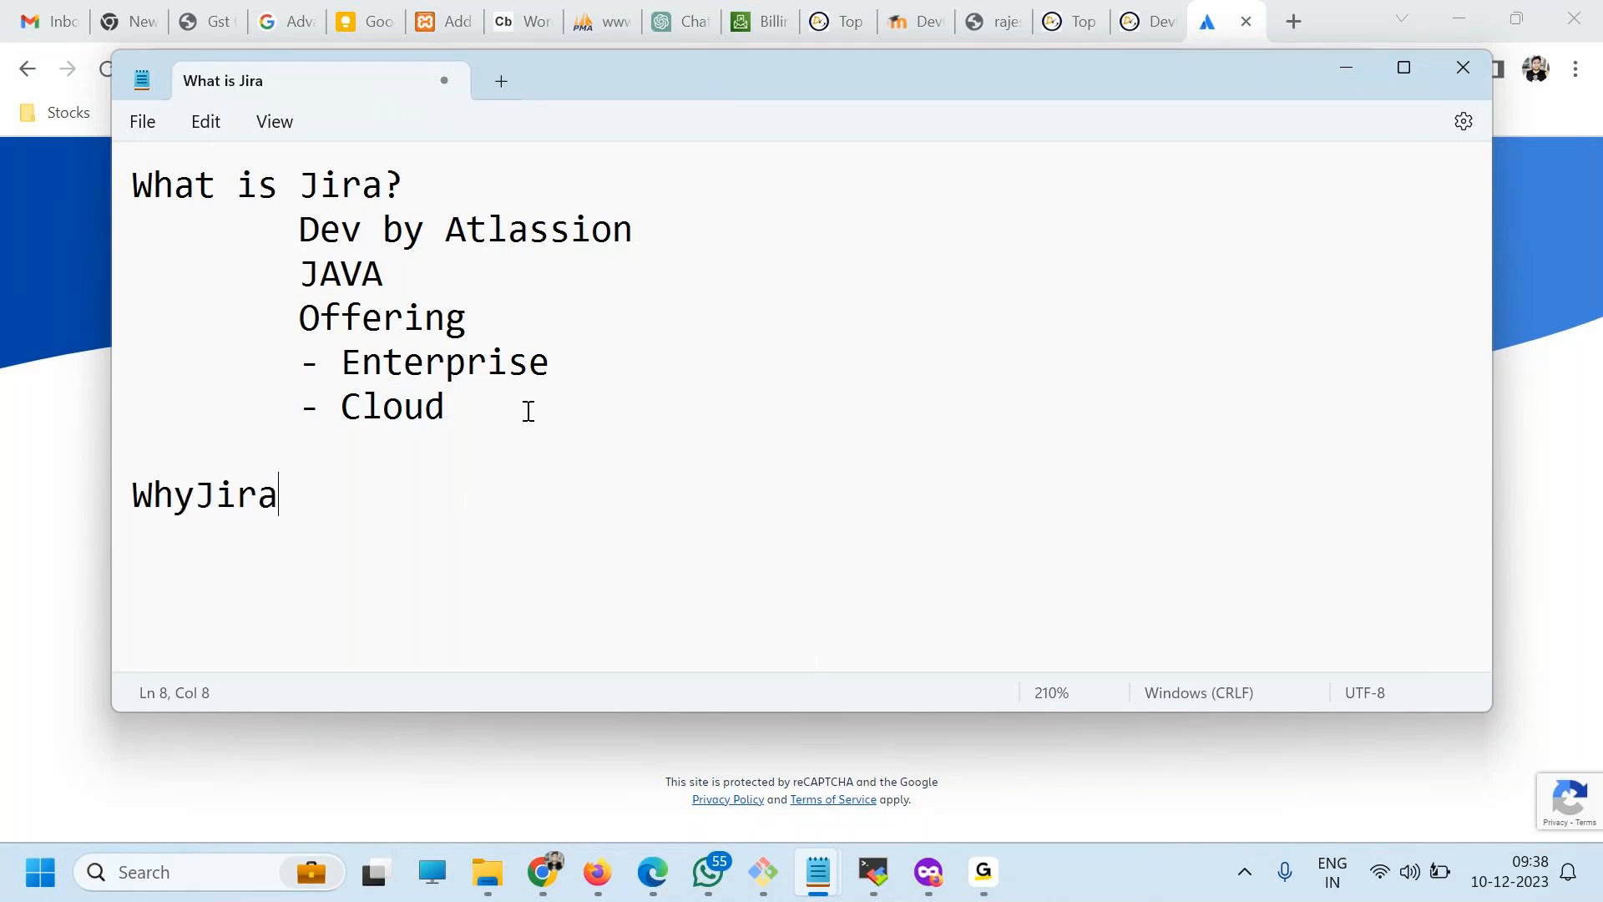
key("BackSpace")
key("BackSpace")
key("BackSpace")
key("BackSpace")
type("Jira?")
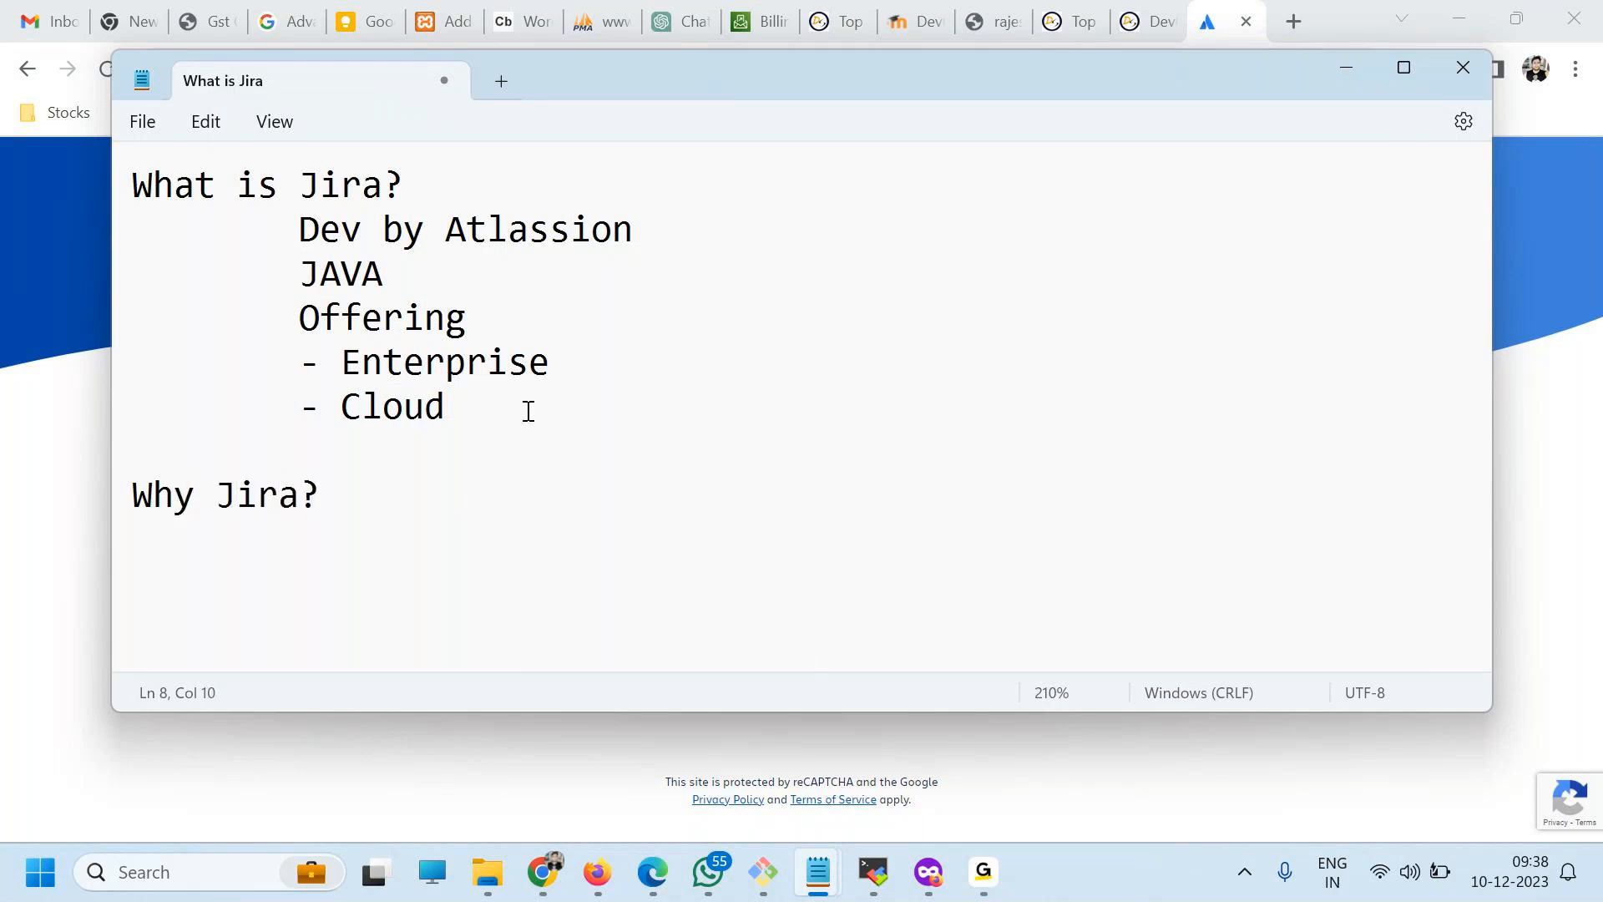
key("Return")
type("------------------------")
Add the indented line "Project Management" below the dashed line.
scroll(534, 296, "down", 4, "ctrl")
key("Return")
key("Tab")
type("Project ")
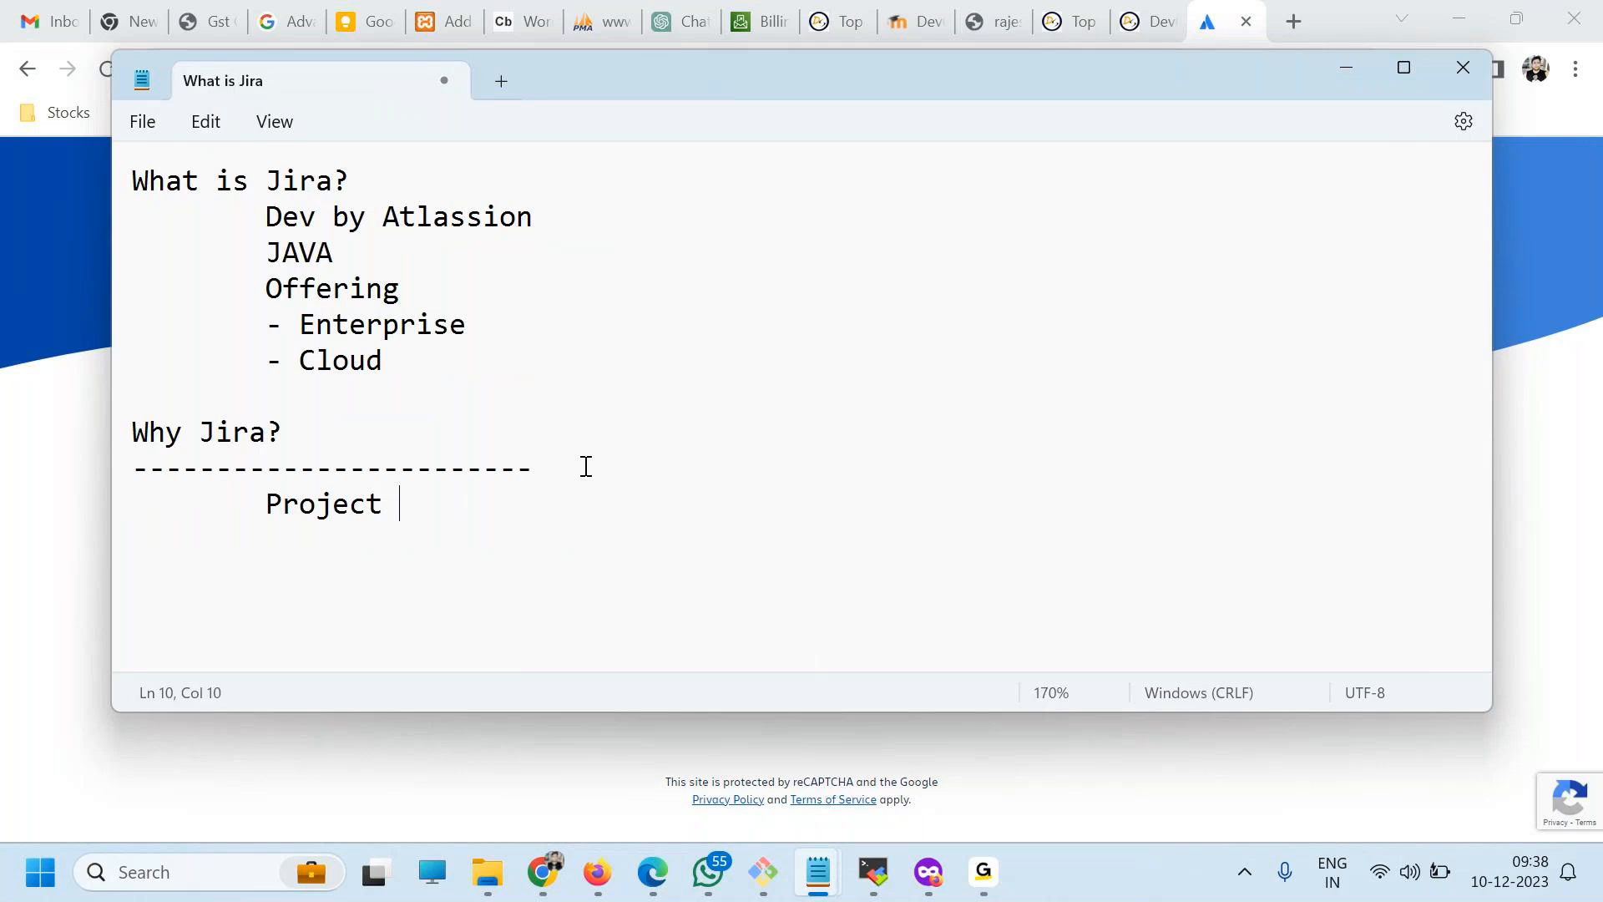
type("Manager")
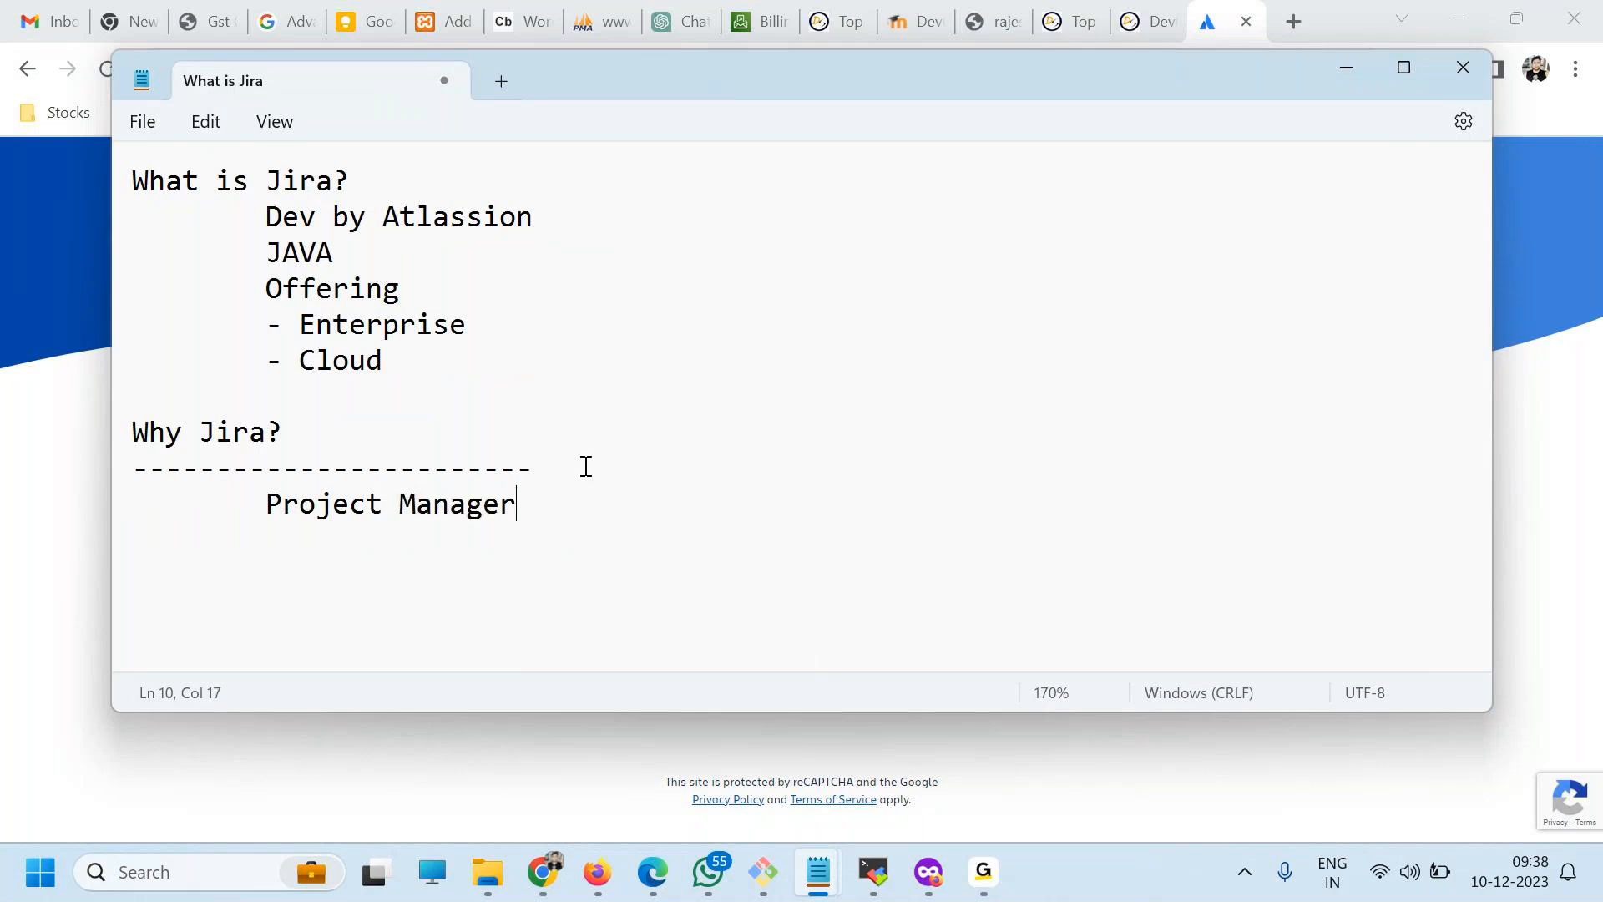
key("BackSpace")
type("ment")
Add the indented line "(Software)" below "Project Management".
key("Return")
key("Tab")
type("?(")
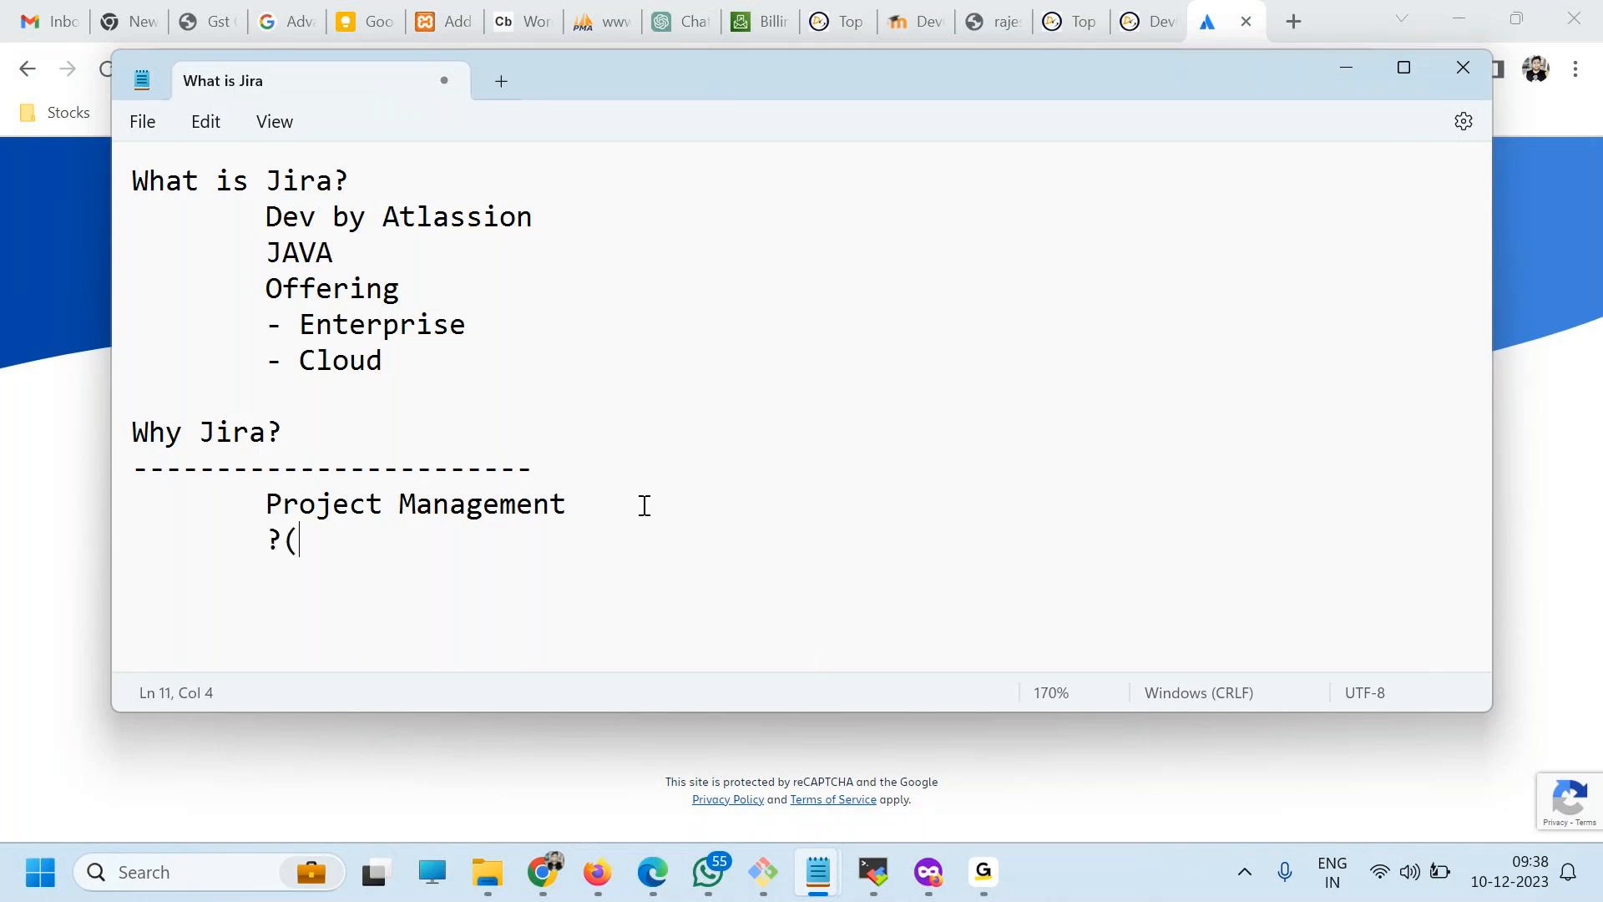
key("BackSpace")
key("BackSpace")
type("?(Software")
key("BackSpace")
type(")")
left_click(280, 540)
key("BackSpace")
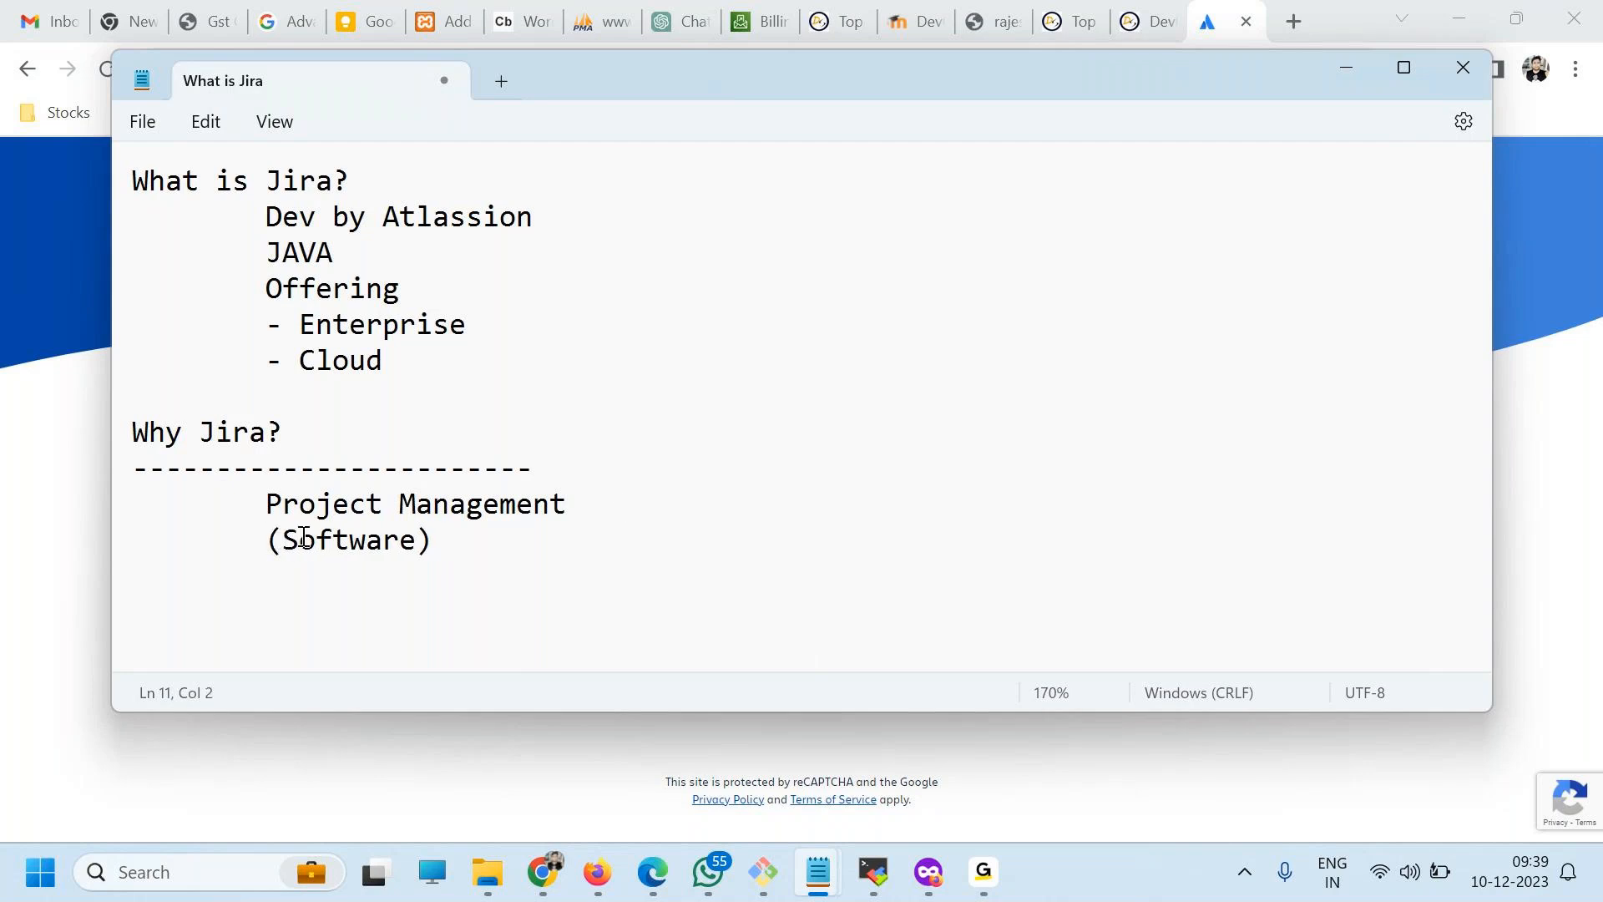
Leave a blank line after "(Software)" and add the indented line "Waterfall - Traditional".
scroll(285, 539, "down", 3)
left_click(426, 486)
key("Return")
key("Return")
key("Tab")
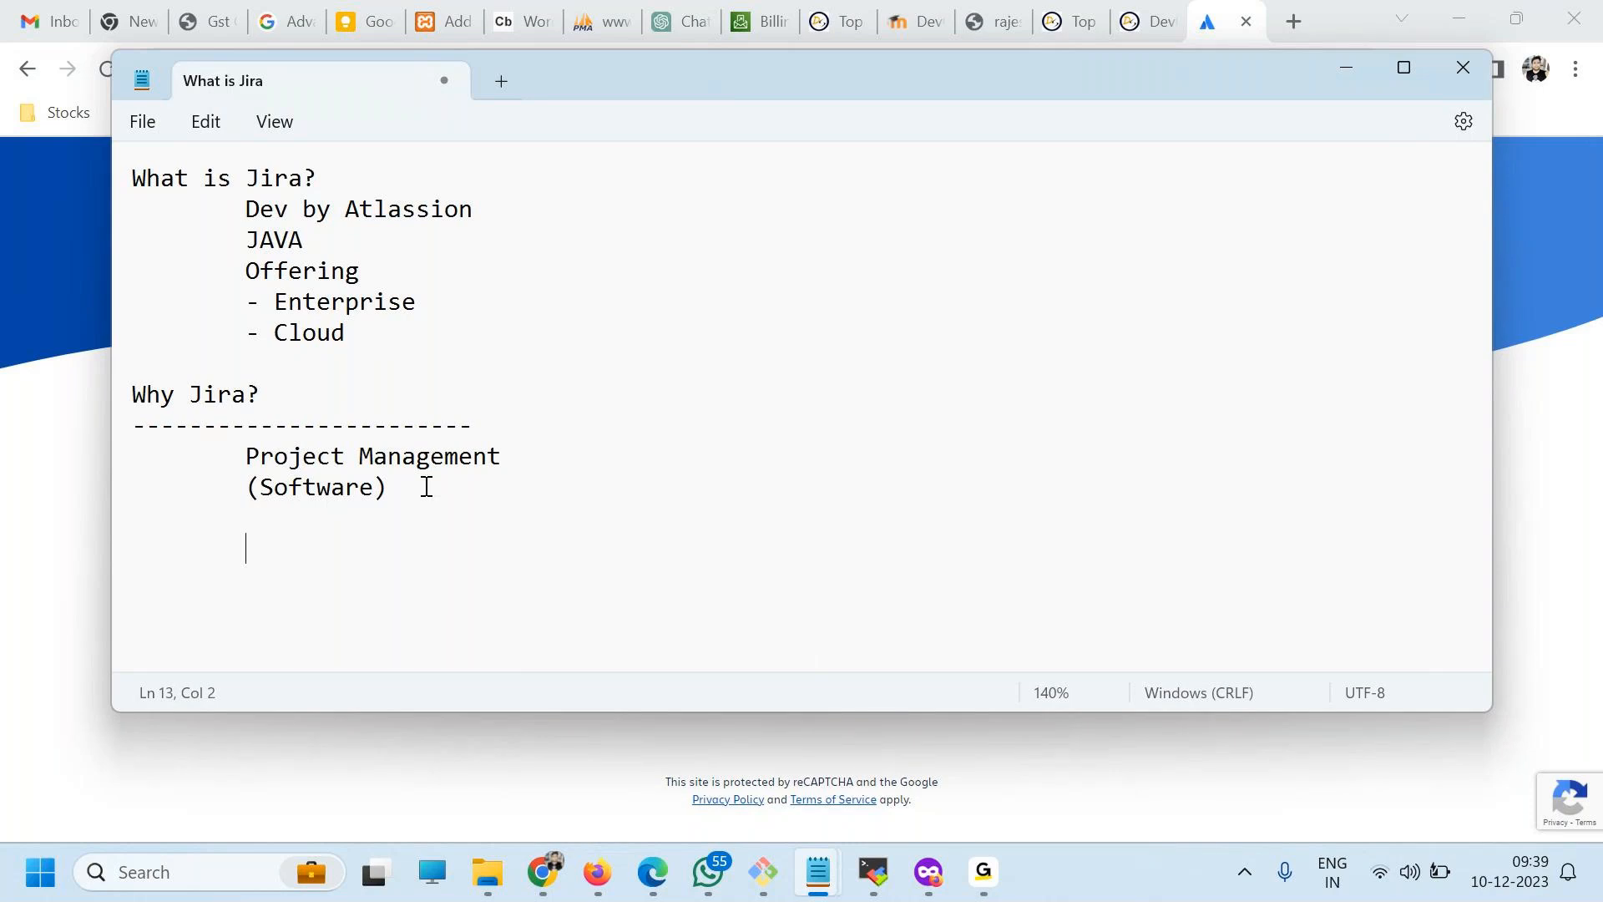
type("W")
key("BackSpace")
type("Waterfall - Tradio")
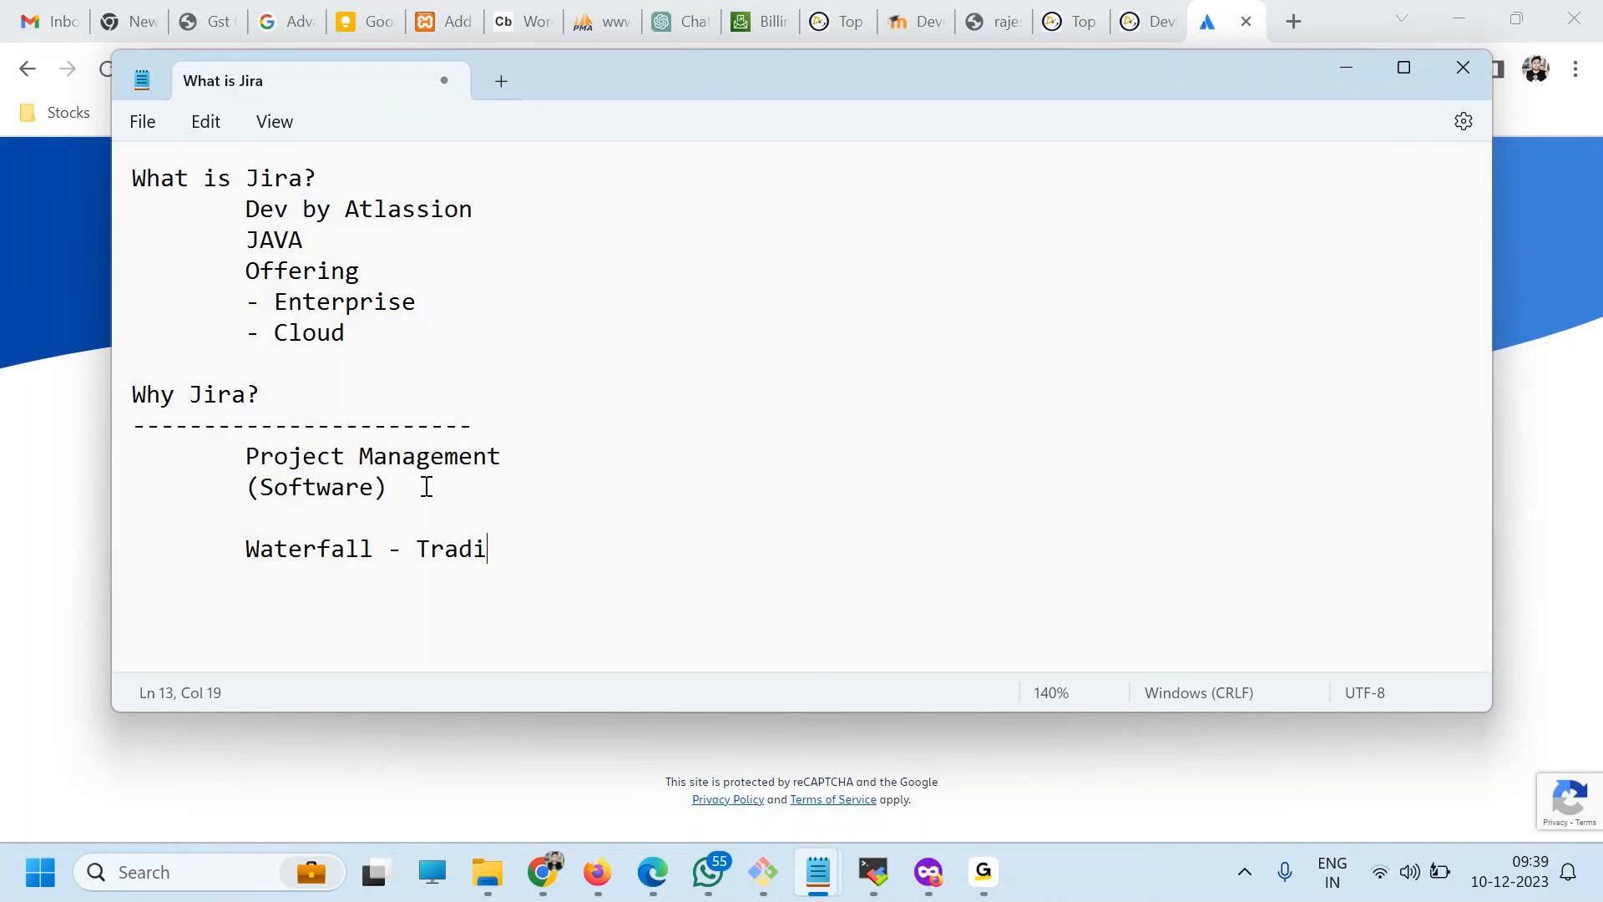
key("BackSpace")
type("tioal")
key("BackSpace")
key("BackSpace")
type("nal")
Add "Agile" below the Waterfall line, with the further indented bullet "- scrum" and a second, empty bullet.
key("Return")
key("Tab")
type("Agile")
key("Return")
key("Tab")
key("Tab")
type("- scrum")
key("Return")
key("Tab")
key("Tab")
type("-")
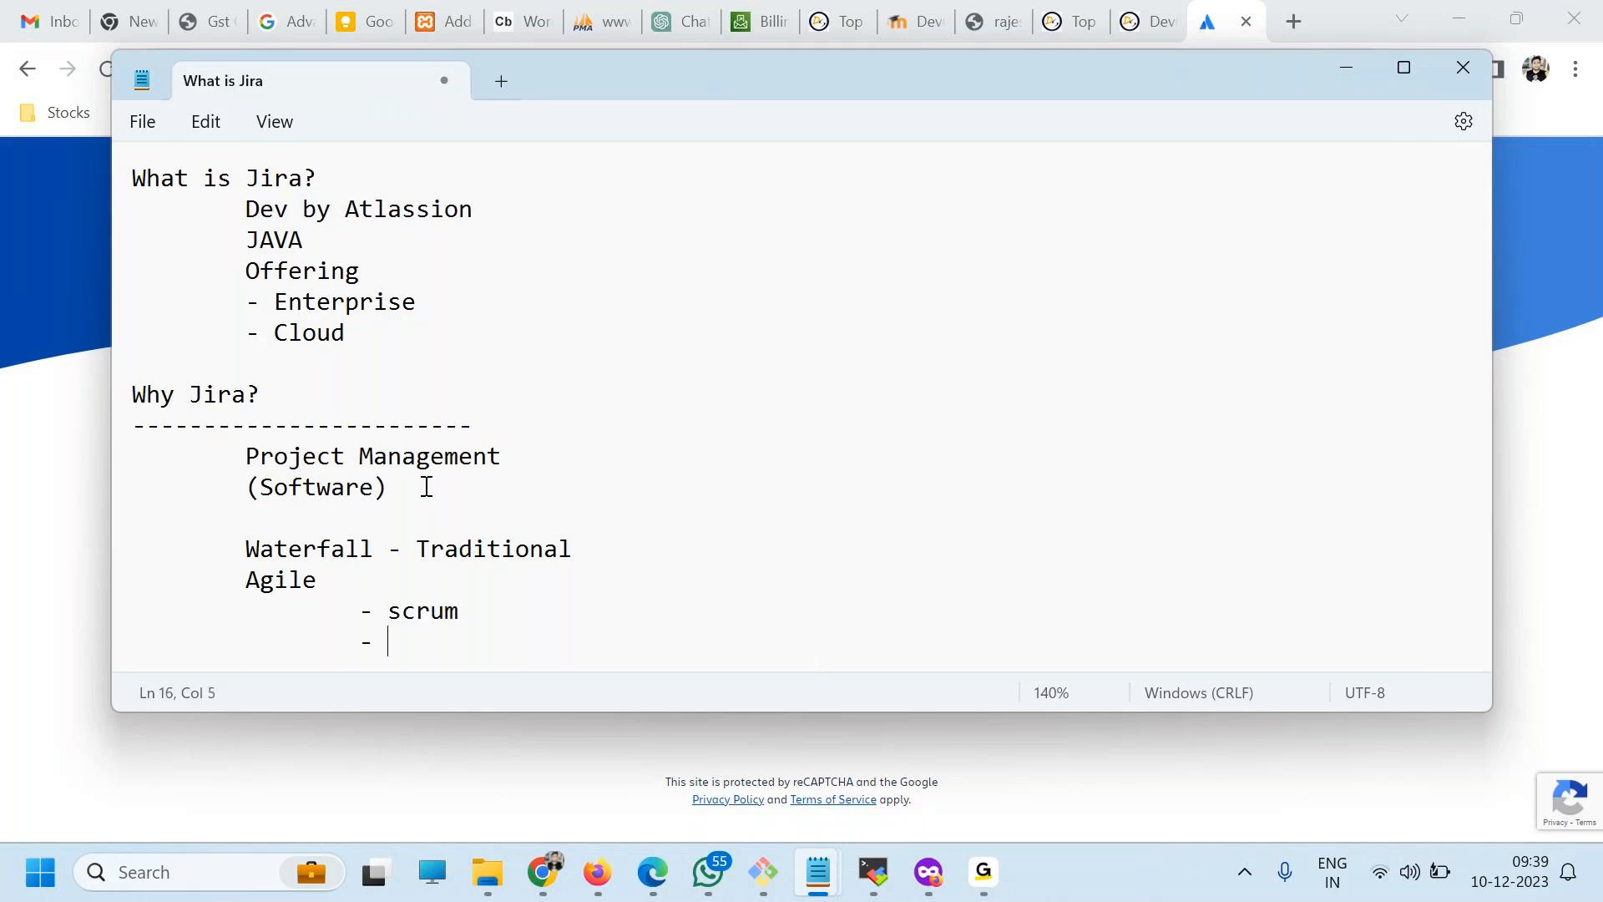
Add blank lines at the end of the note and fill the empty bullet under "scrum" with "Kanbaa".
scroll(433, 488, "up", 2)
scroll(434, 490, "down", 2)
key("Return")
key("Return")
key("Return")
key("Return")
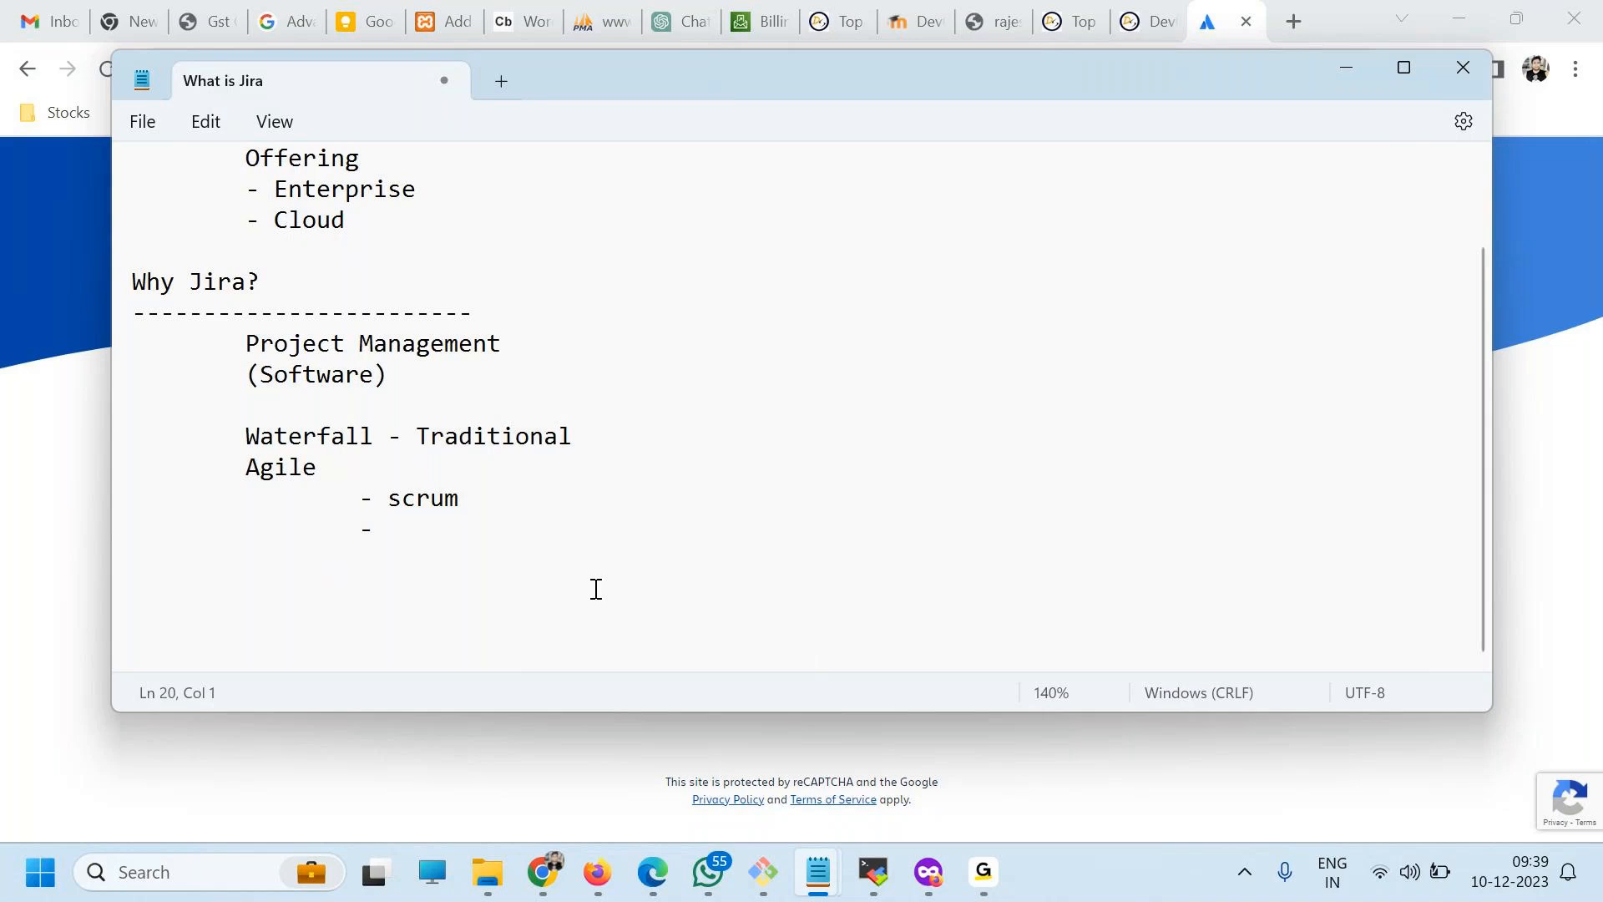
scroll(523, 588, "up", 3)
scroll(551, 490, "up", 3)
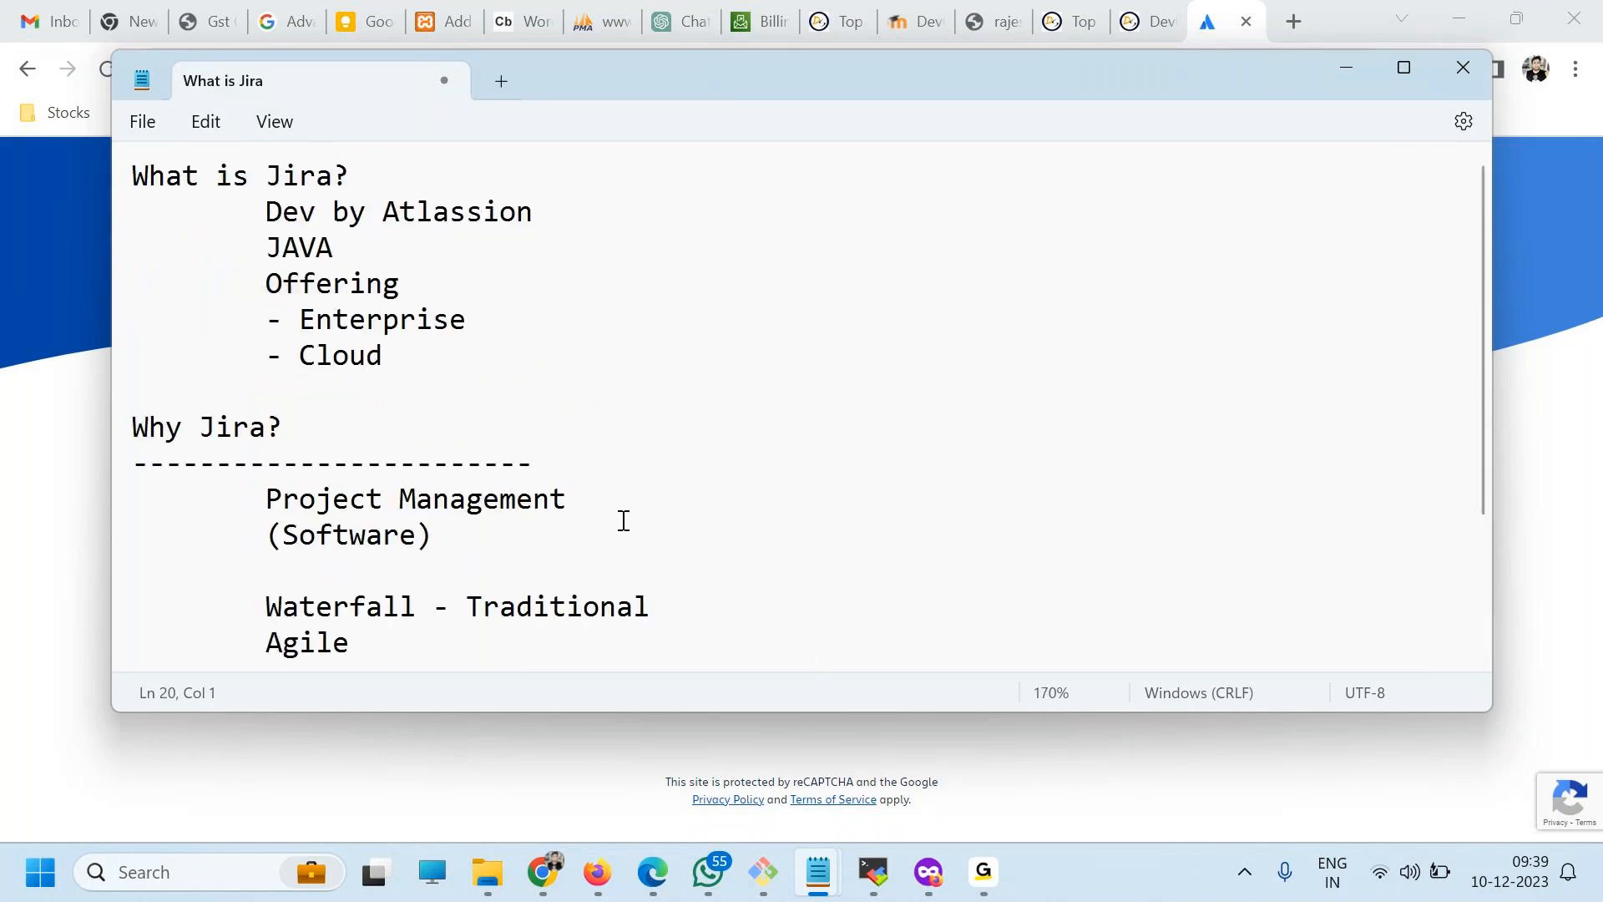
scroll(623, 523, "down", 2)
left_click(596, 551)
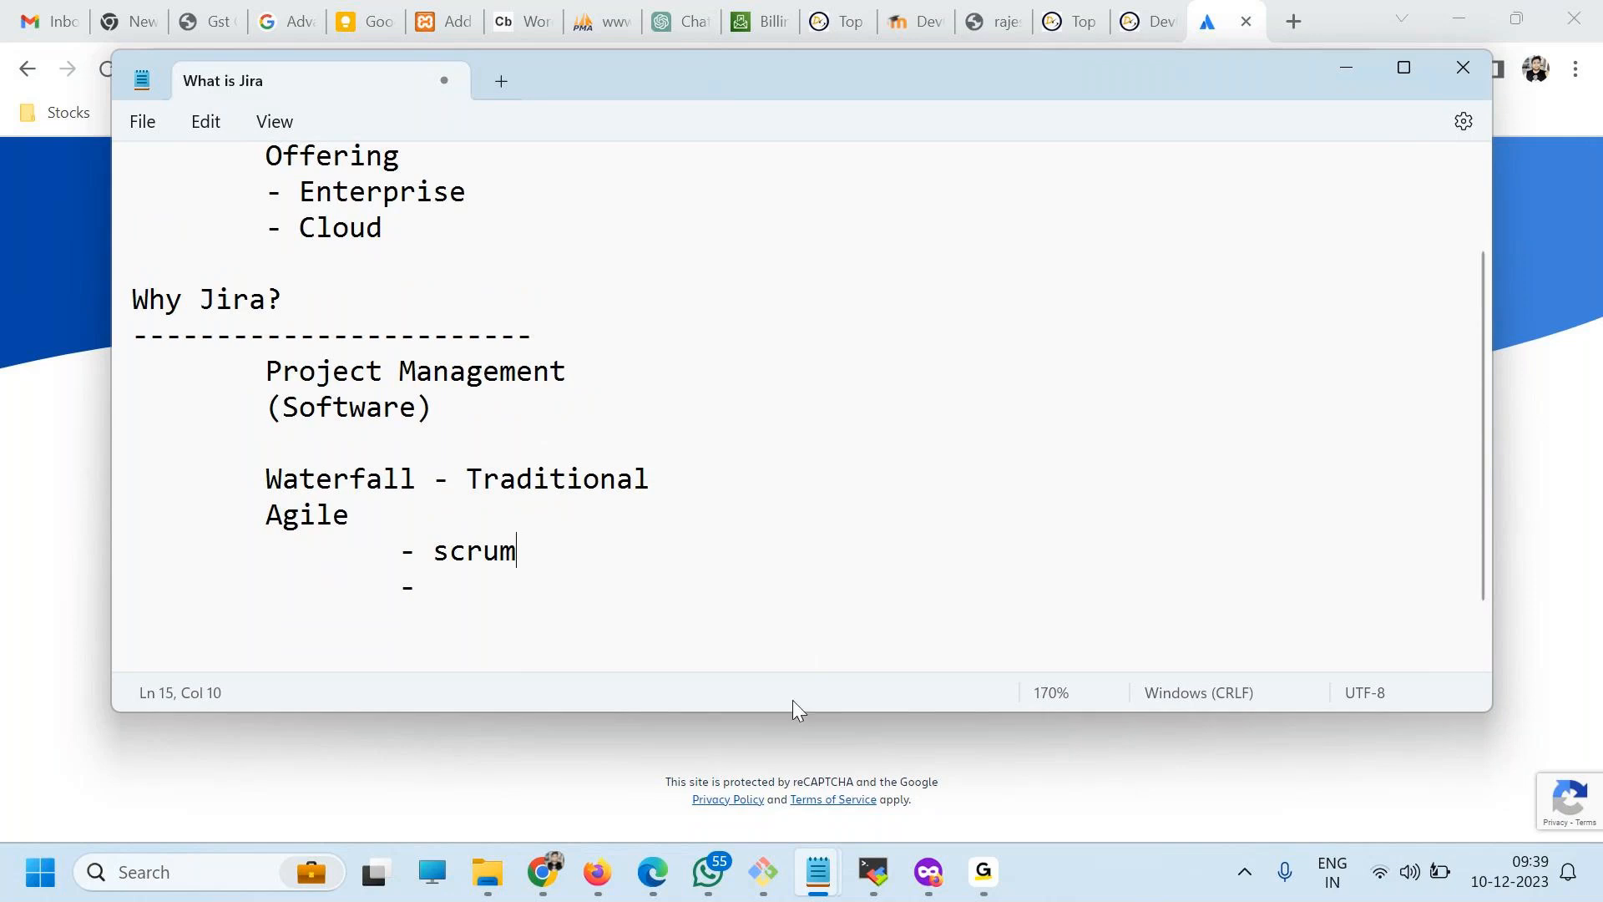
mouse_move(998, 851)
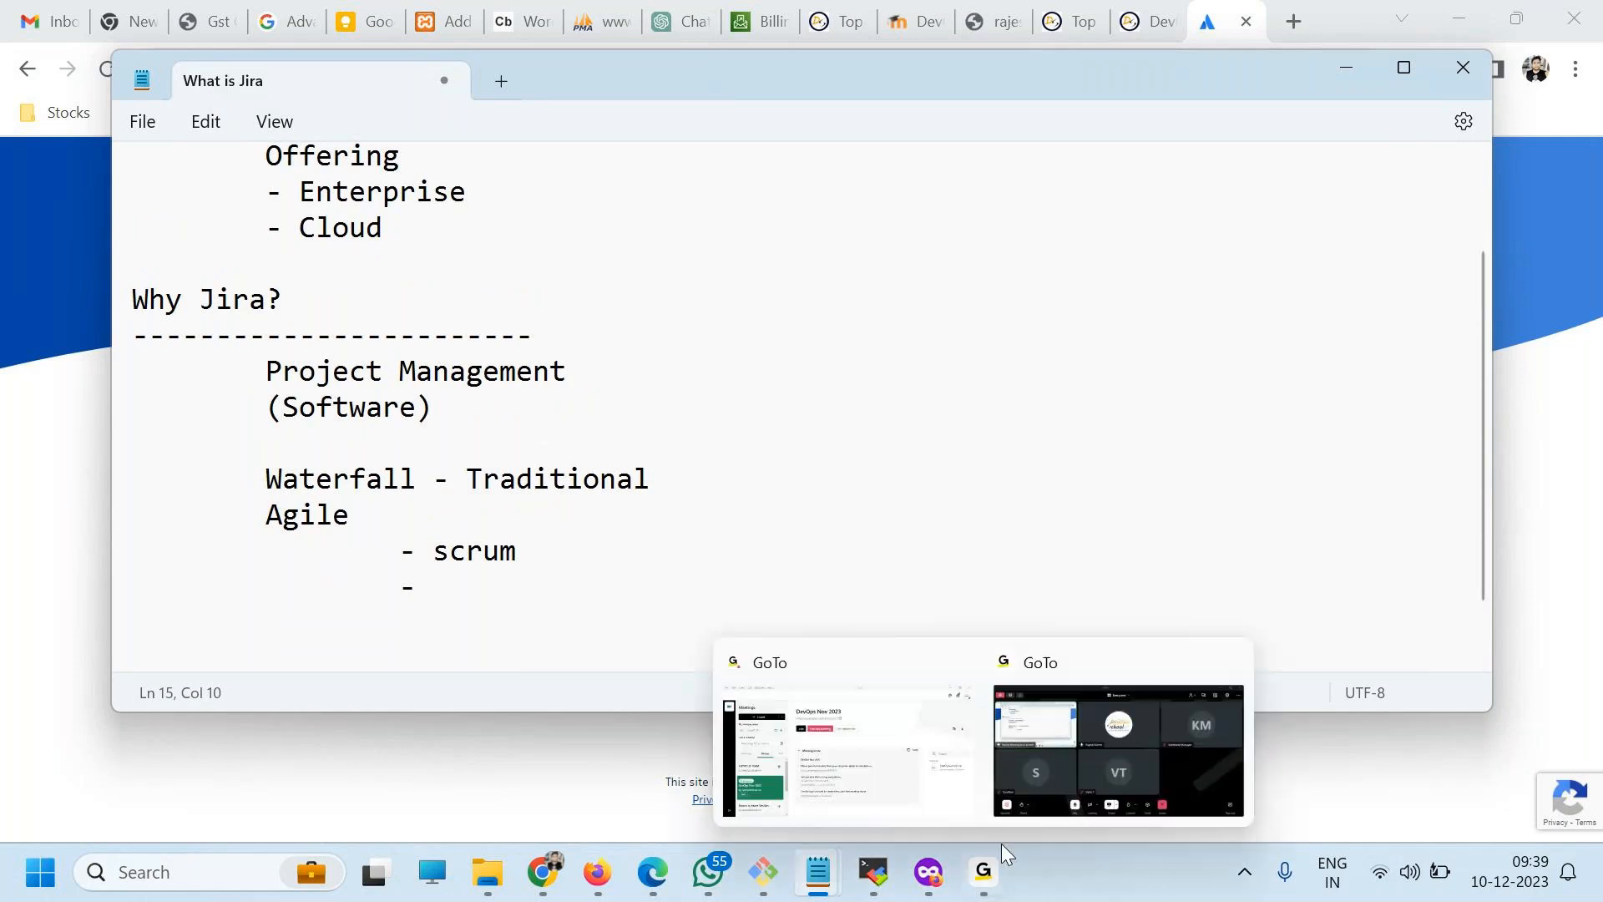
left_click(1196, 770)
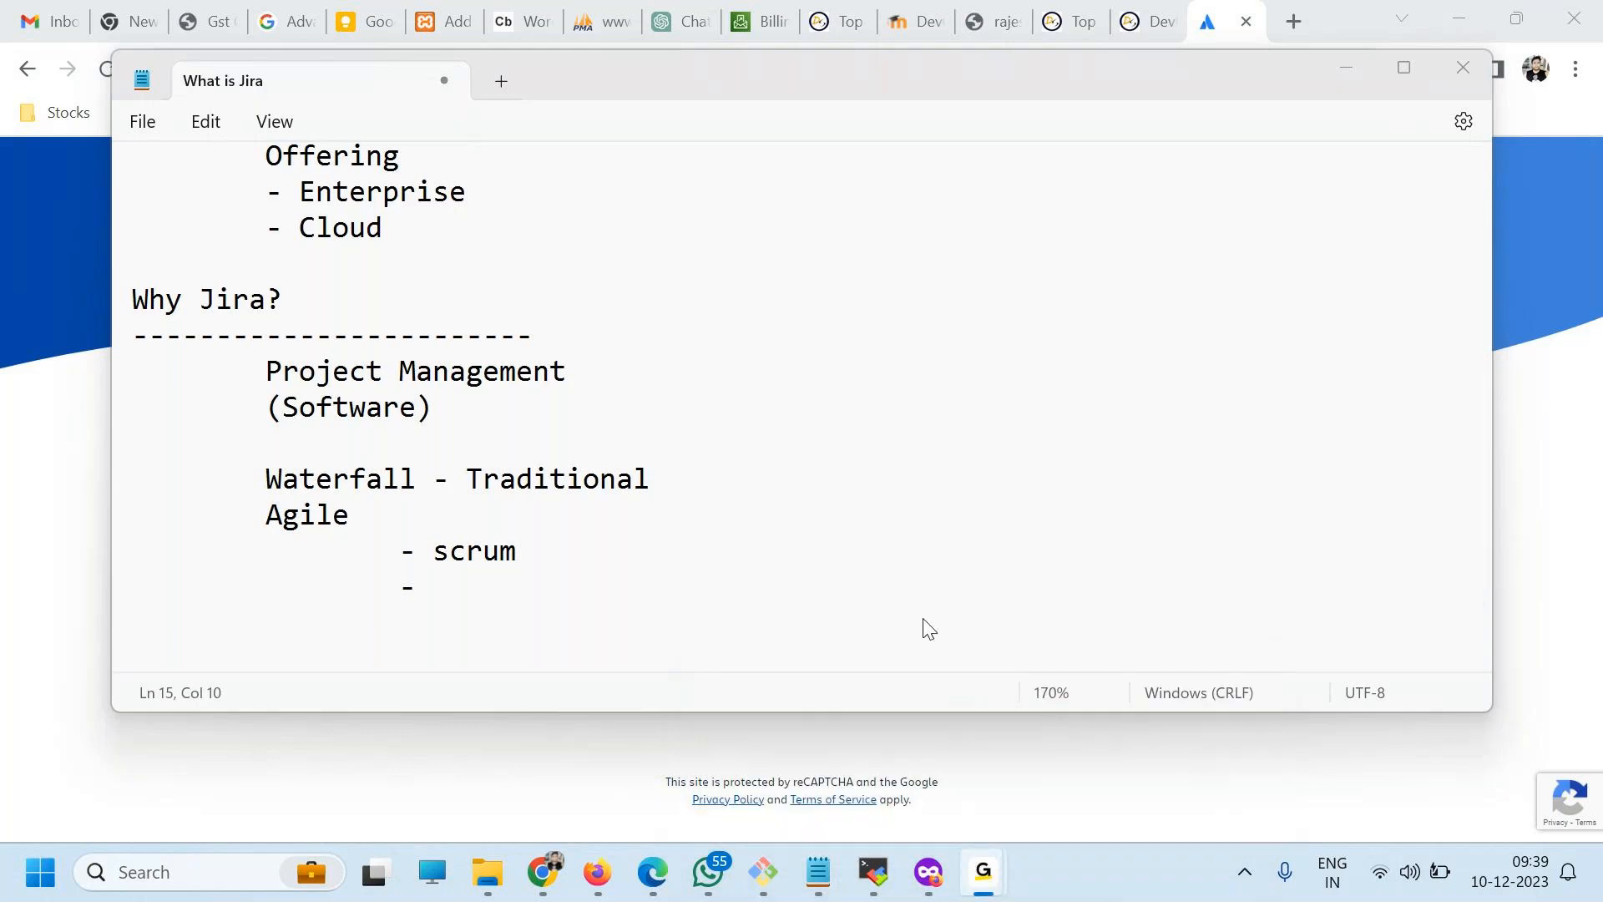
left_click(443, 629)
type("Kanbaa")
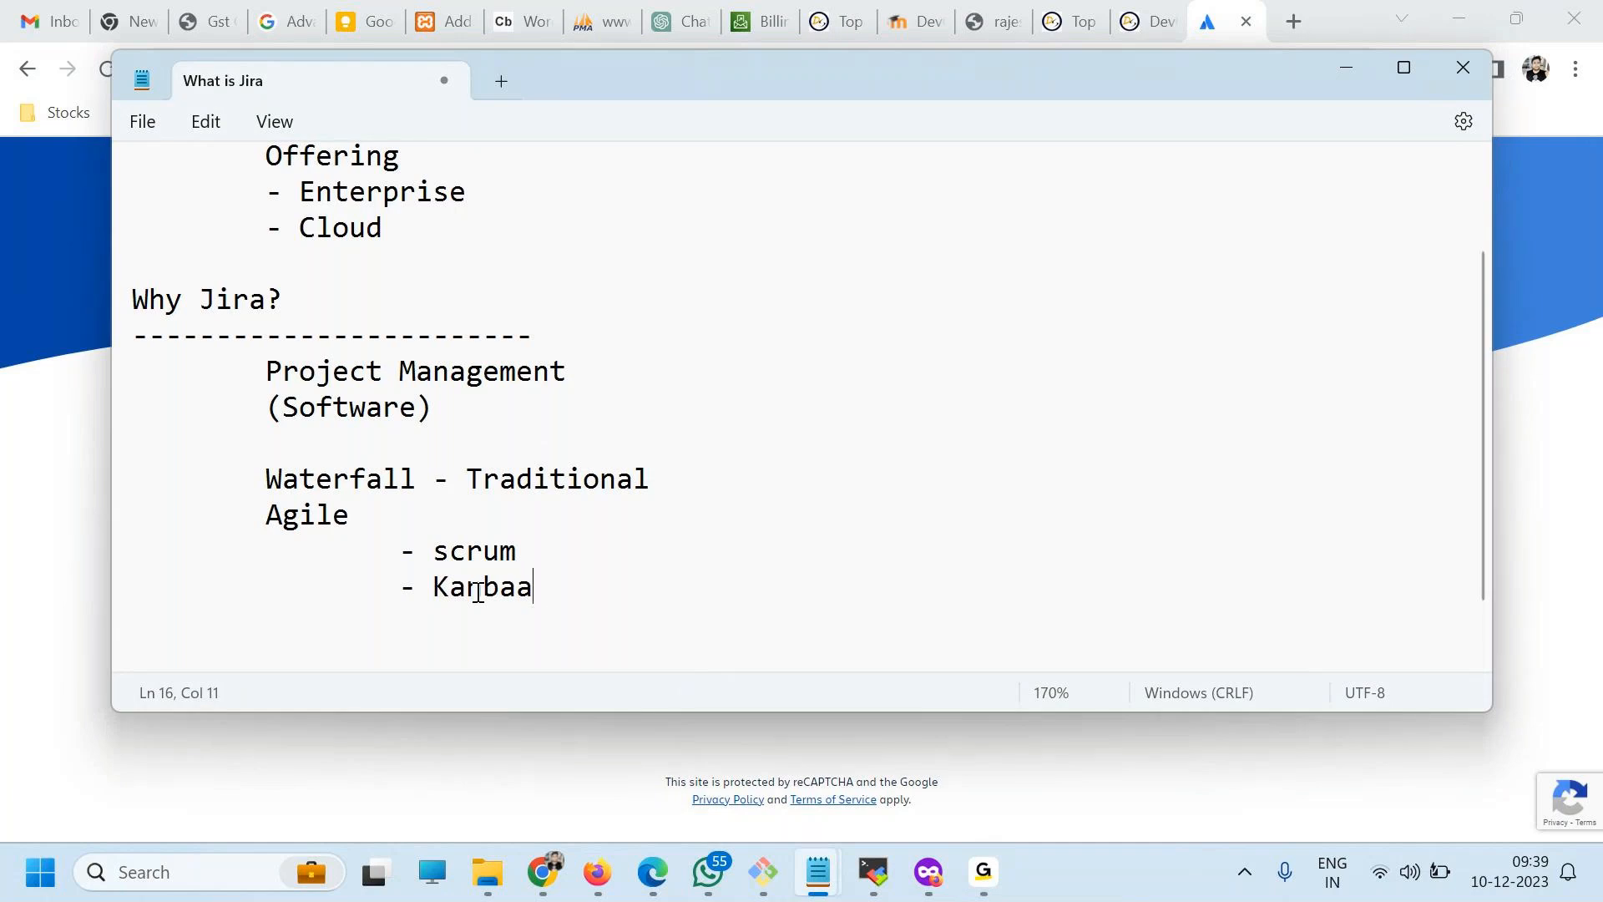
Review the "Why Jira?" notes, from the Project Management lines to the Waterfall and Agile list.
left_click_drag(544, 591, 165, 462)
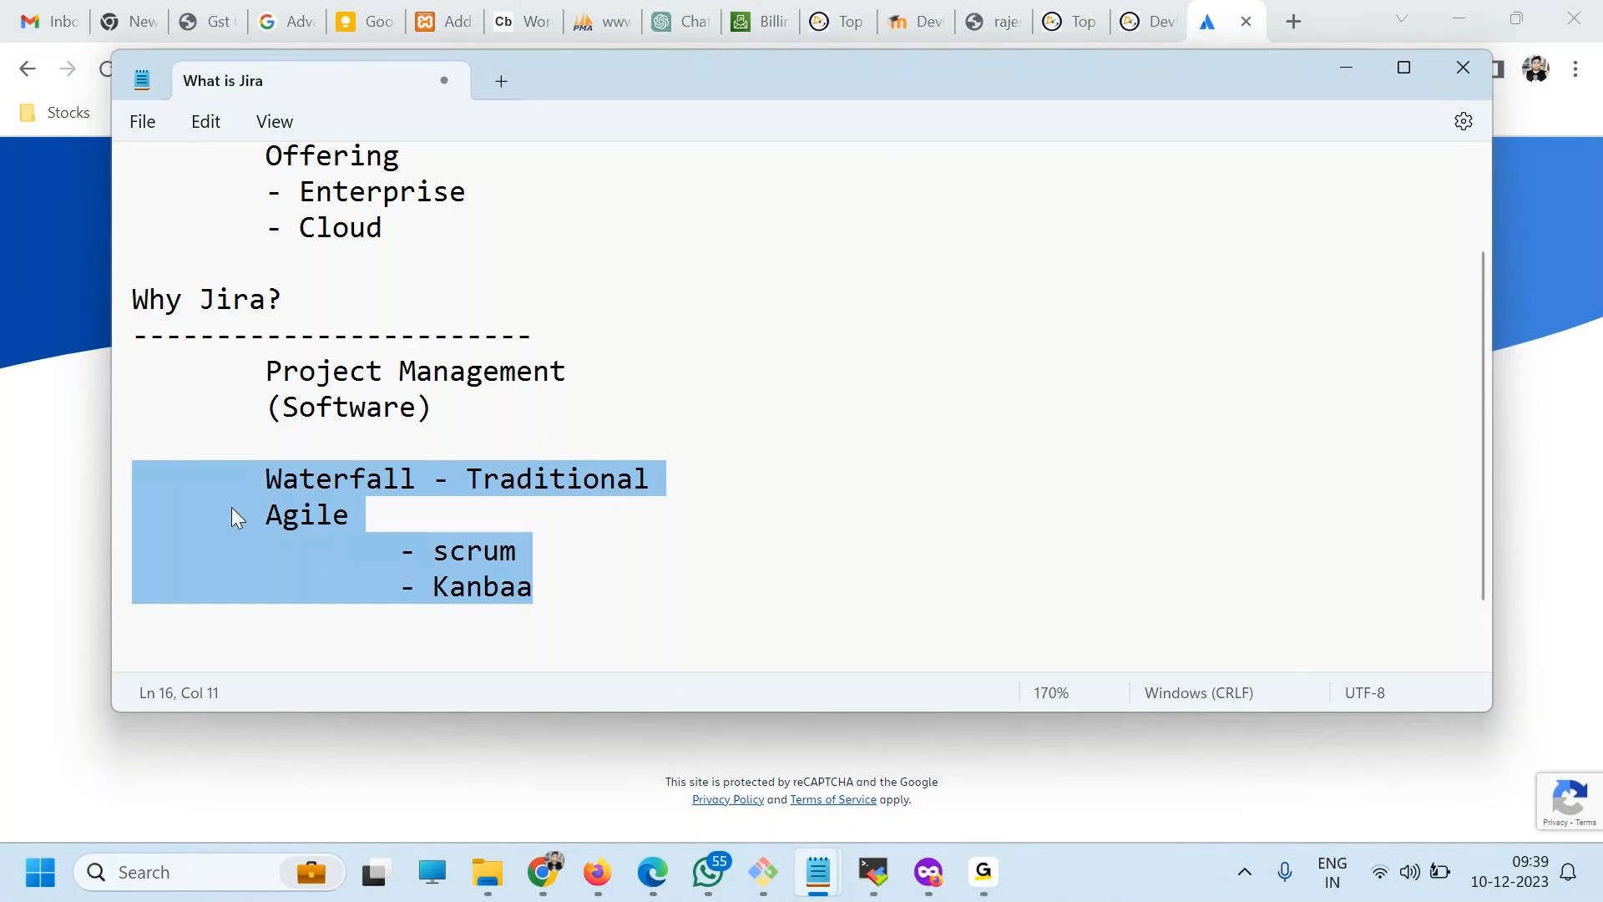
left_click(386, 554)
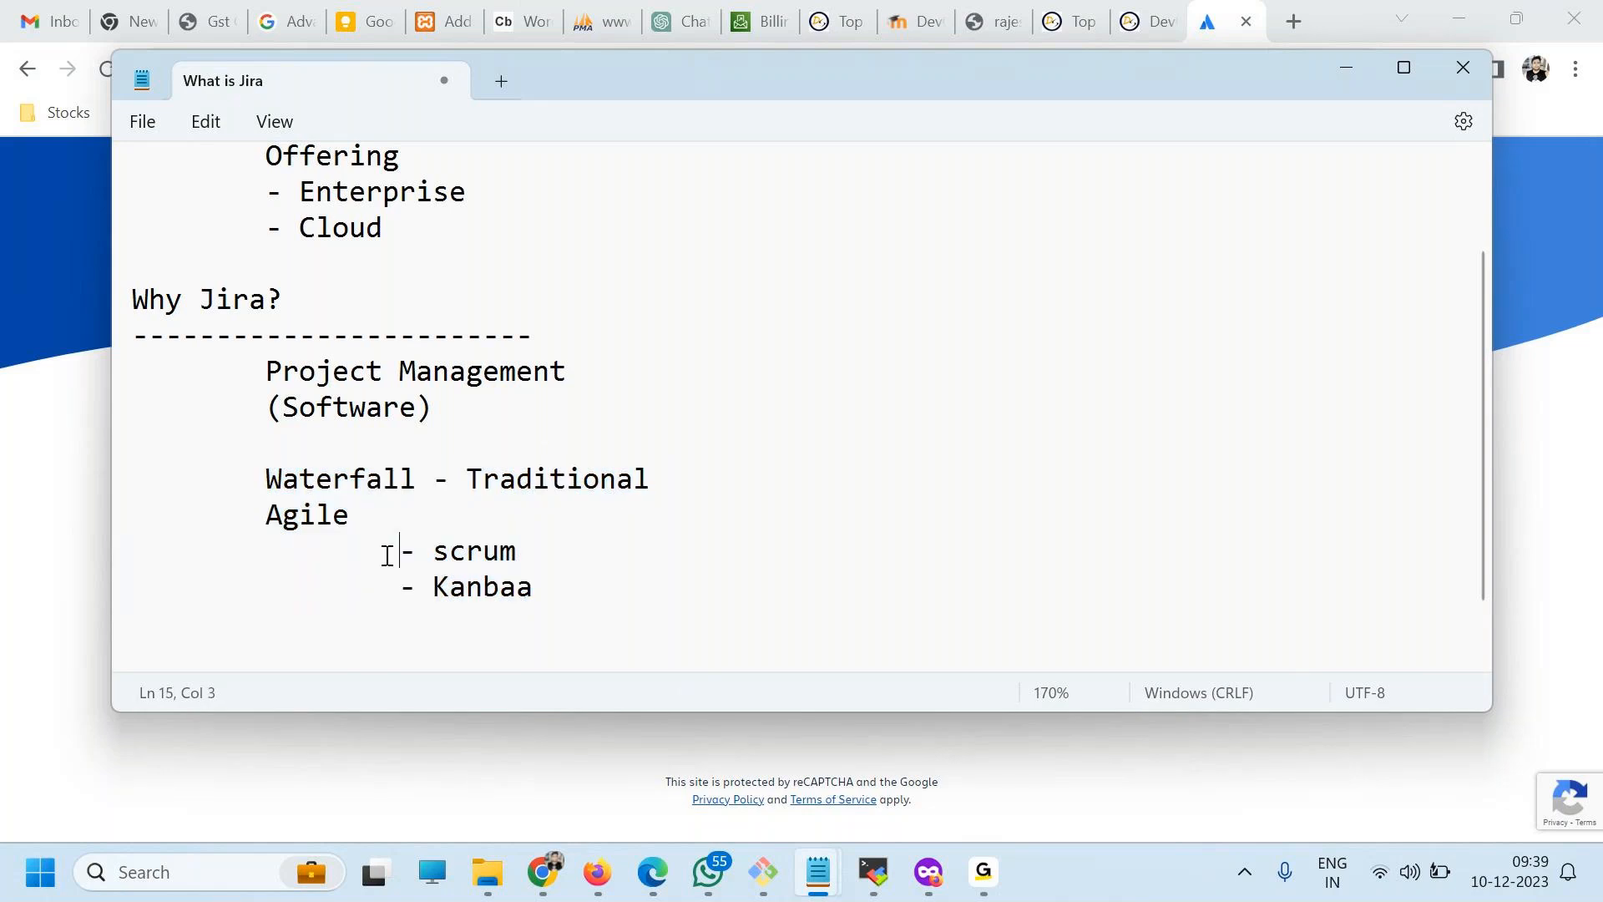
double_click(256, 300)
left_click(318, 434)
left_click(294, 367)
double_click(294, 367)
left_click(325, 420)
left_click(434, 376)
left_click_drag(264, 477, 577, 580)
Leave a blank line after "Kanbaa" and add the indented lines "Tasks", "Bugs" and "feature".
left_click(581, 579)
key("Return")
key("Return")
key("Tab")
type("Tasks")
key("Return")
key("Tab")
type("Bugs")
Add the indented lines "Enhancement" and "Story" below "feature".
key("Return")
key("Tab")
type("feature")
key("Return")
key("Tab")
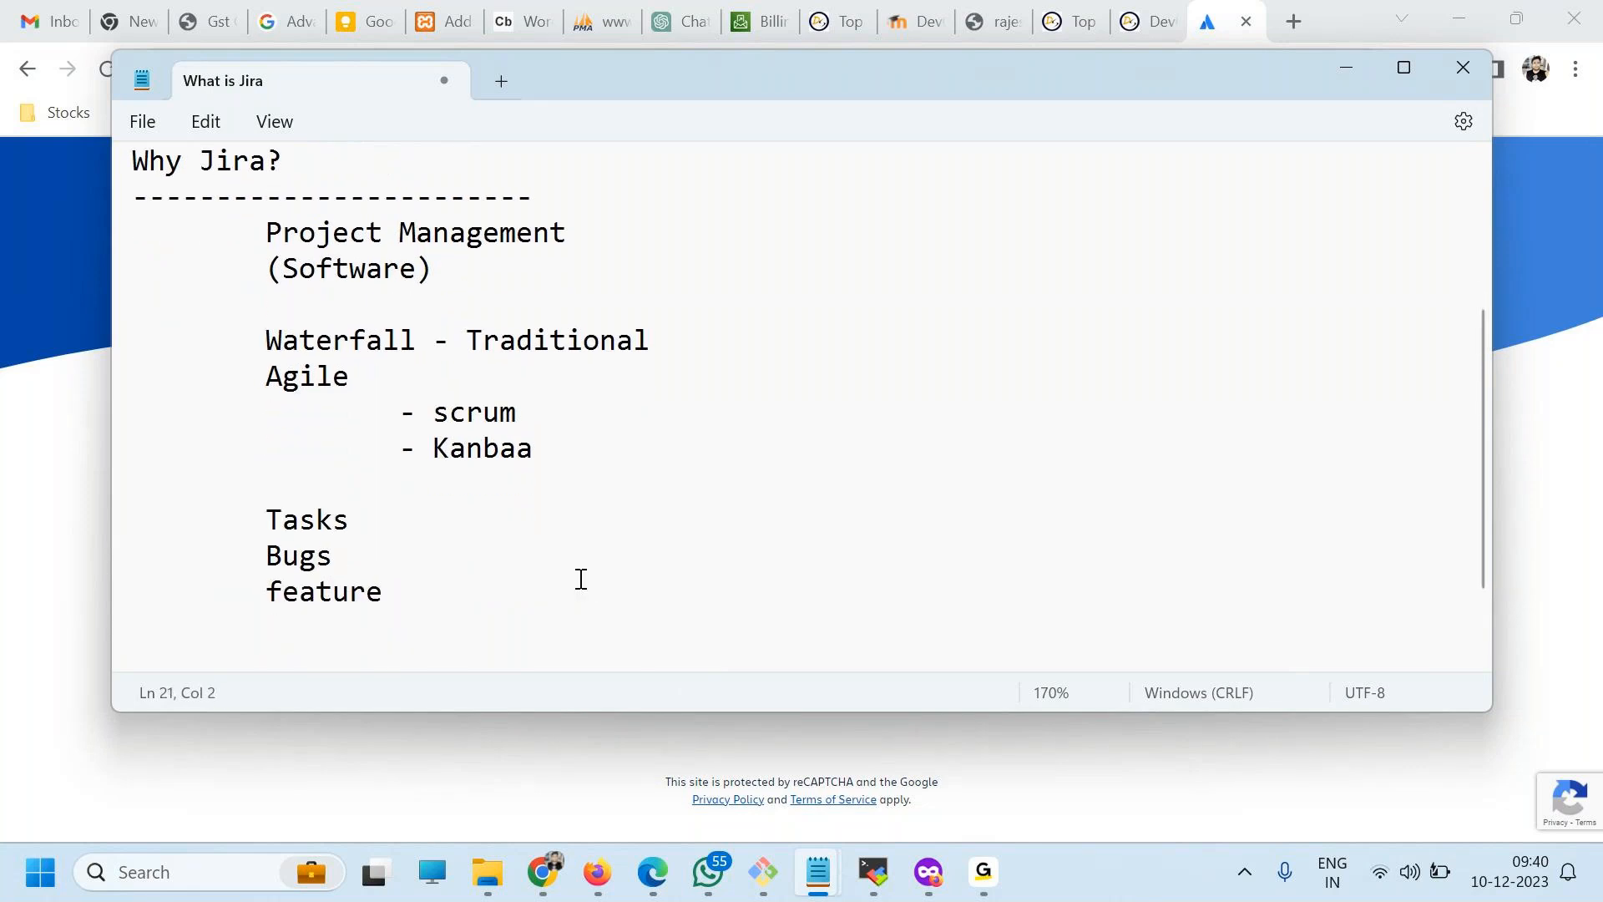
type("Enh")
type("ancers")
key("BackSpace")
key("BackSpace")
type("ment")
key("Return")
key("Tab")
type("Story")
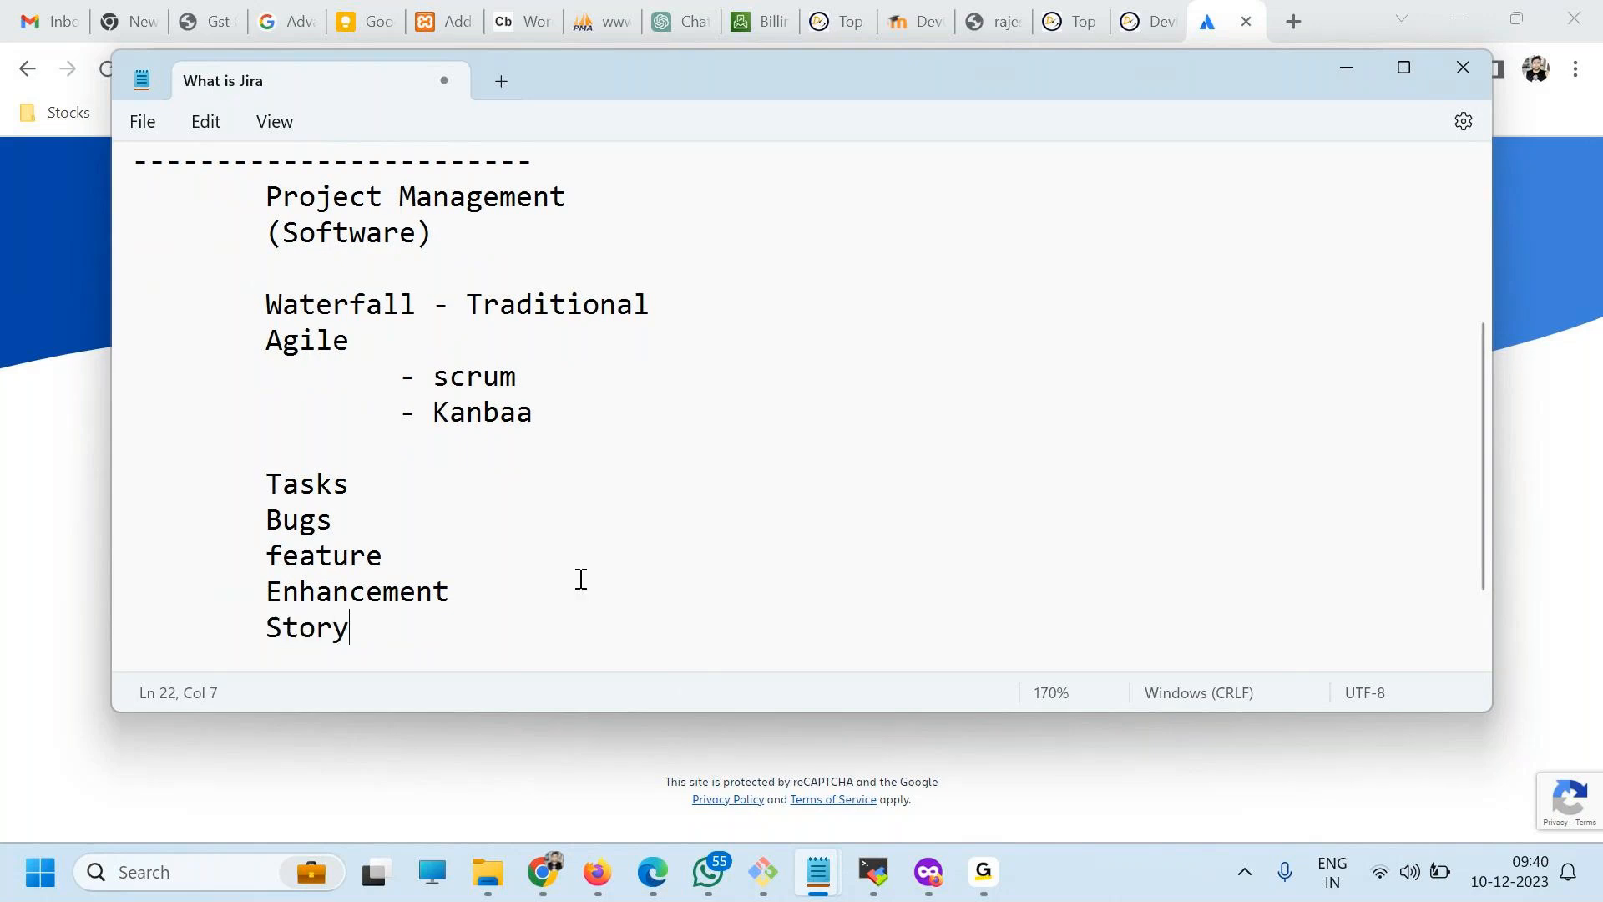
Maximize the note window so it fills the screen.
scroll(581, 579, "up", 3)
double_click(663, 74)
scroll(437, 583, "down", 3)
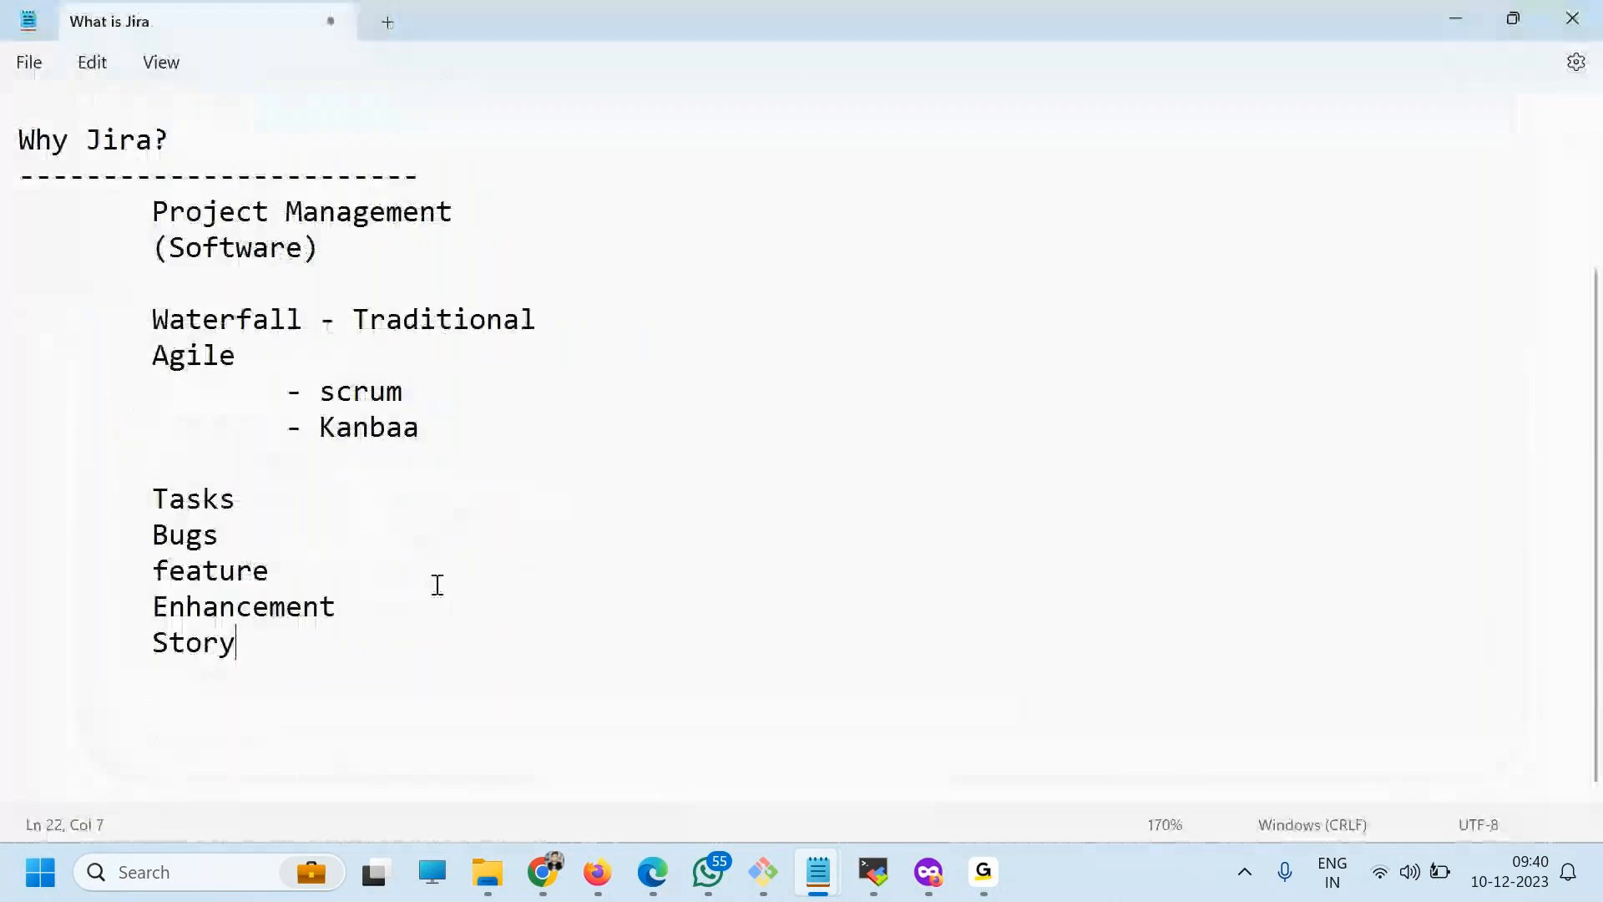
Leave a blank line after "Story" and add the indented line "WHO WHO WHEN WHY WHERE".
key("Return")
key("Return")
key("Tab")
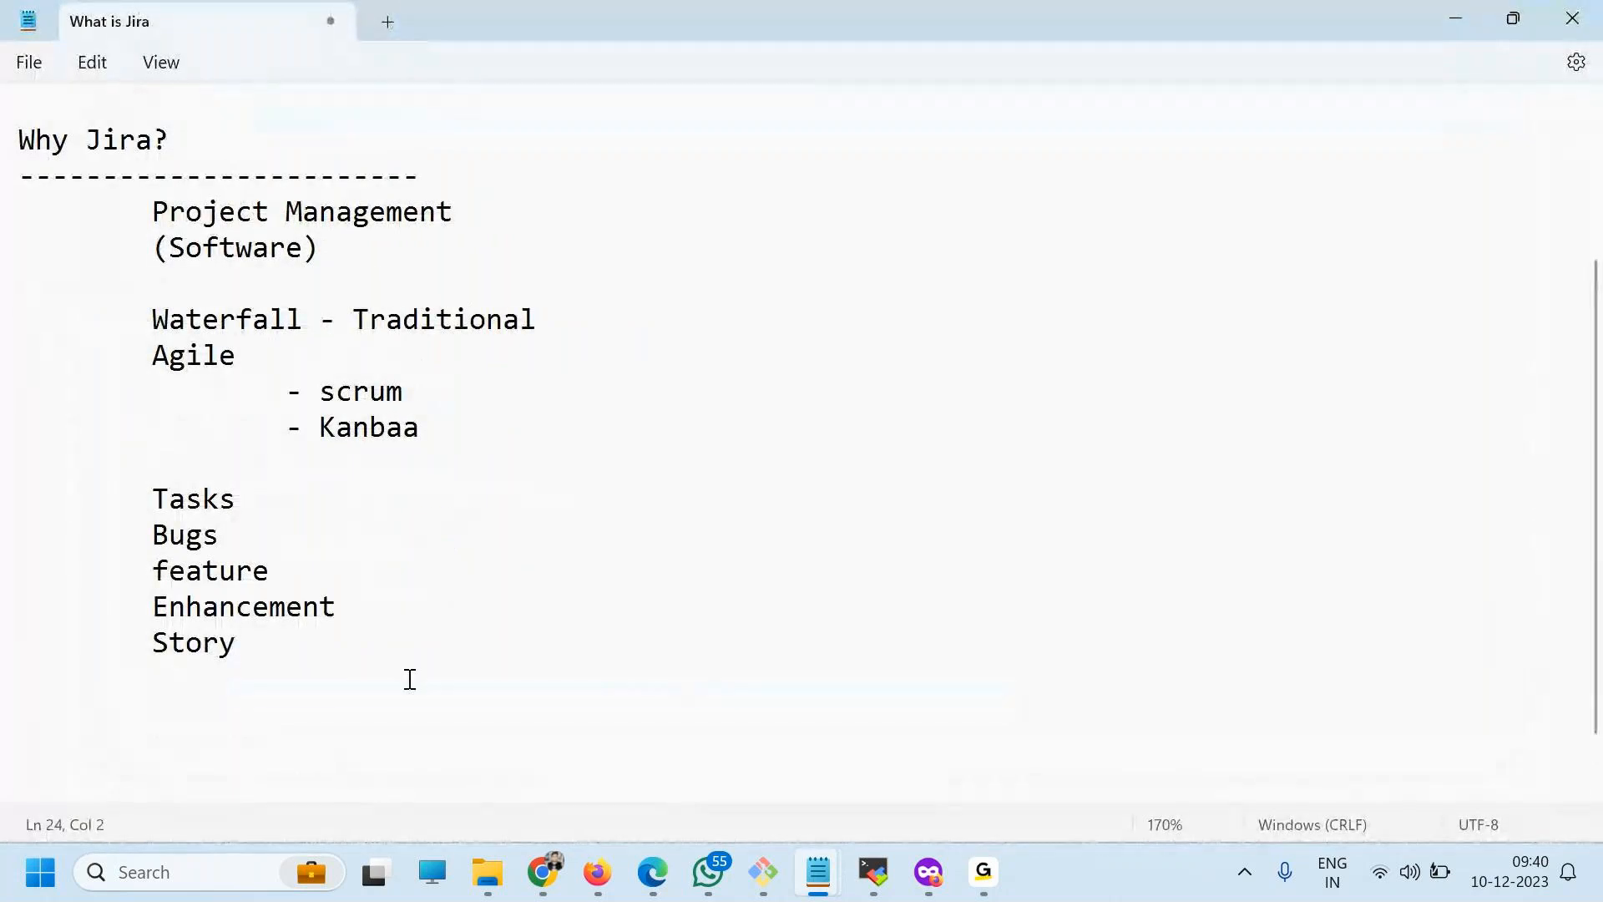
left_click_drag(153, 498, 287, 655)
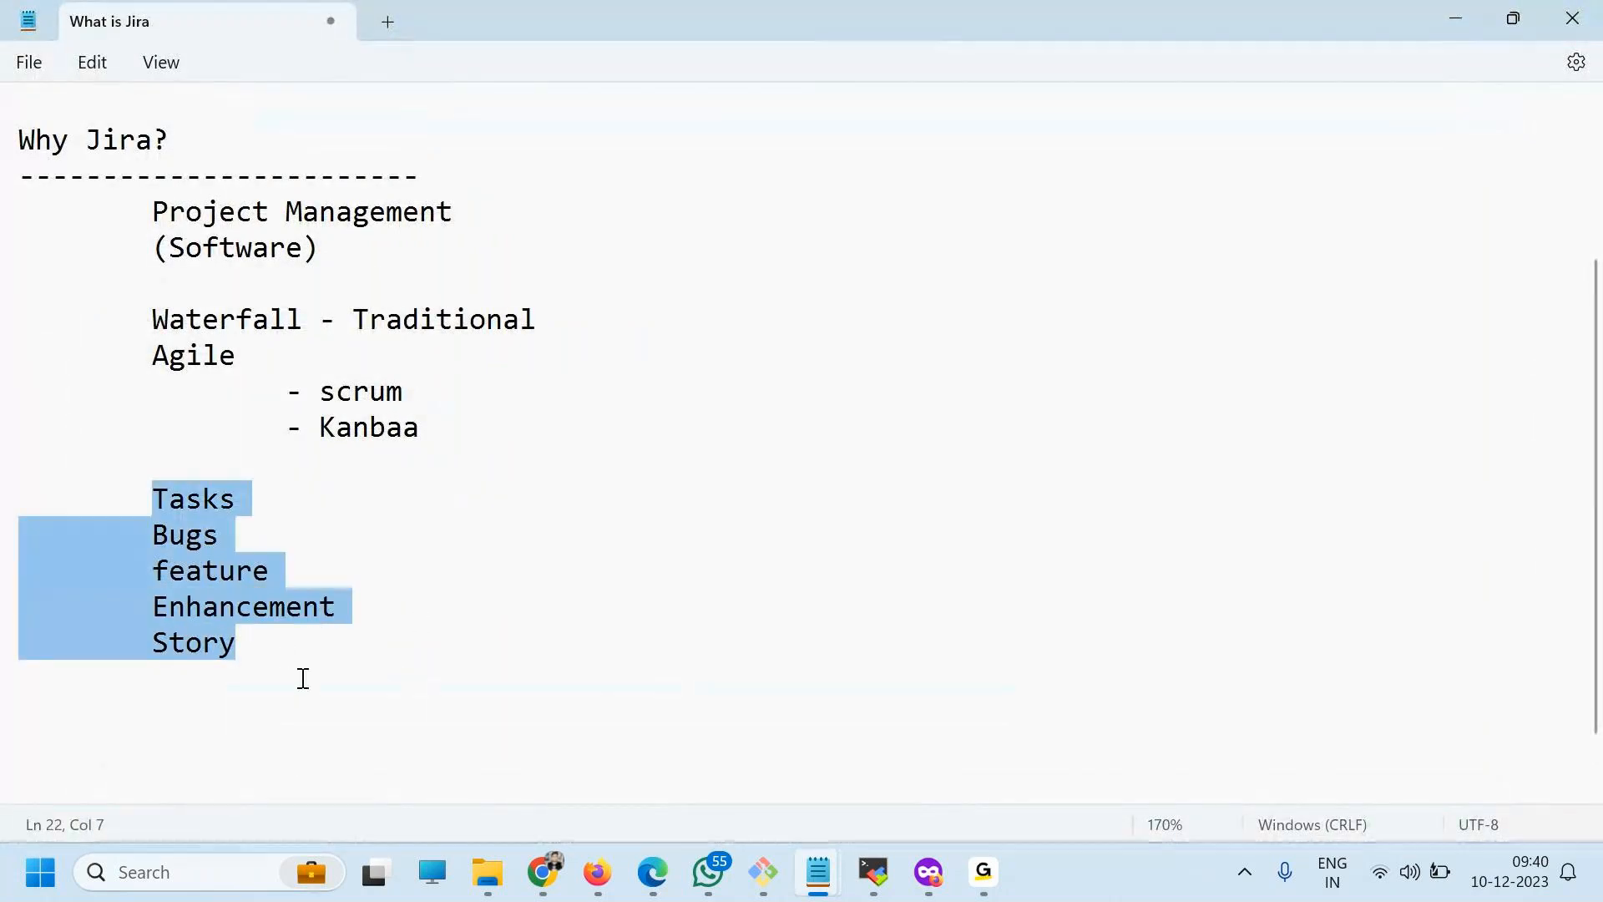
left_click(303, 678)
key("Down")
type("WHO ")
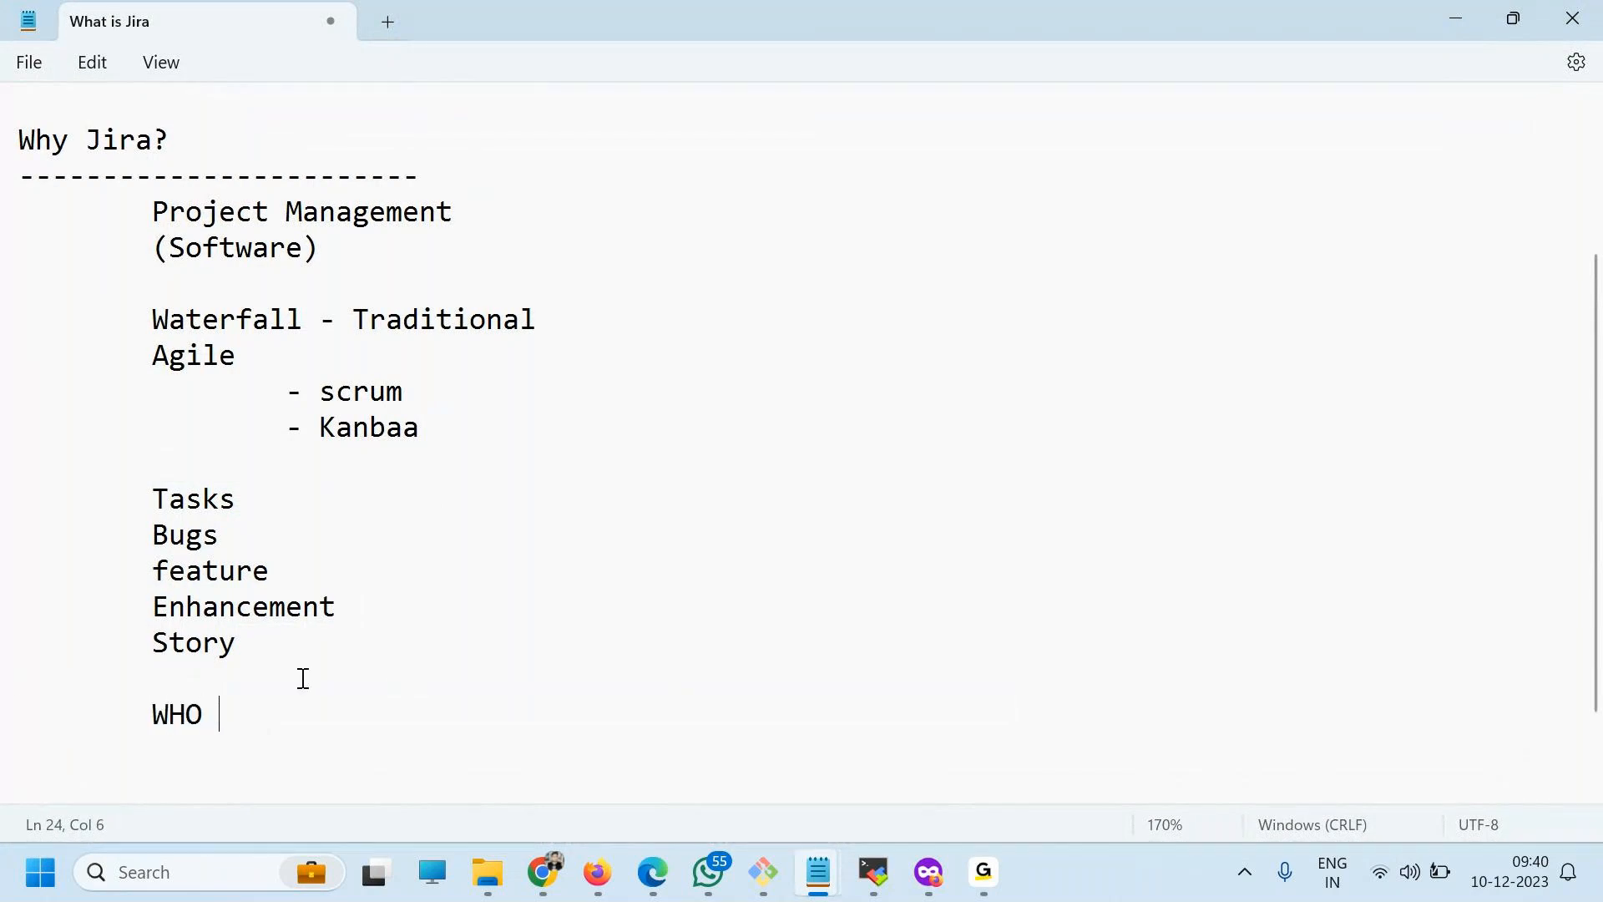
type("WHO WHEN ")
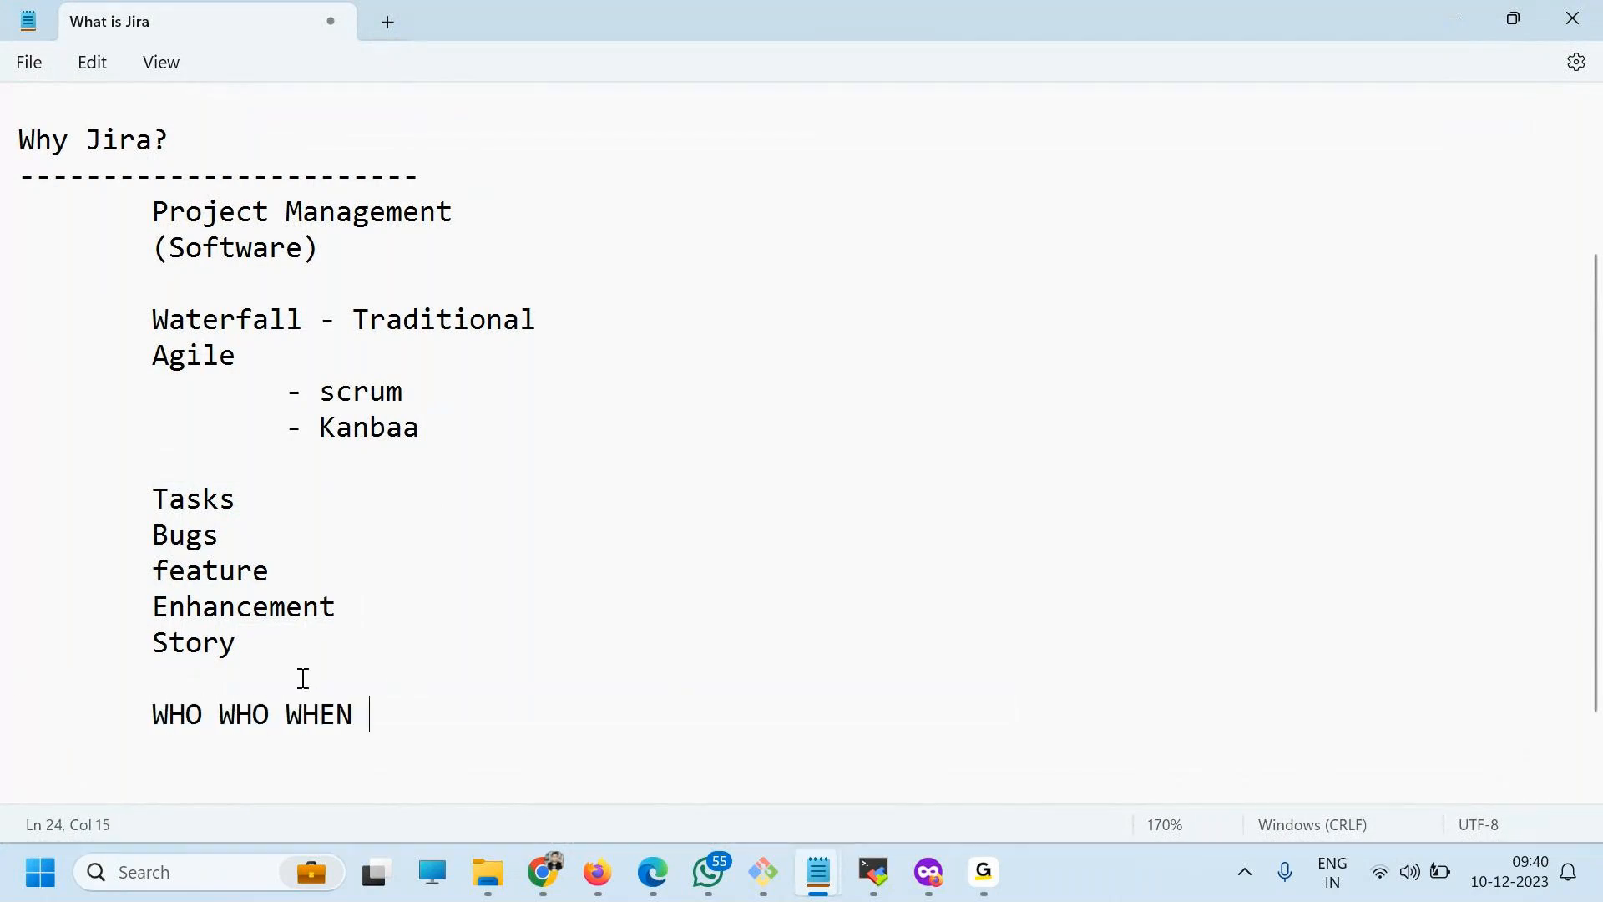
type("WHY WHERE")
left_click_drag(552, 717, 154, 714)
left_click_drag(86, 139, 640, 695)
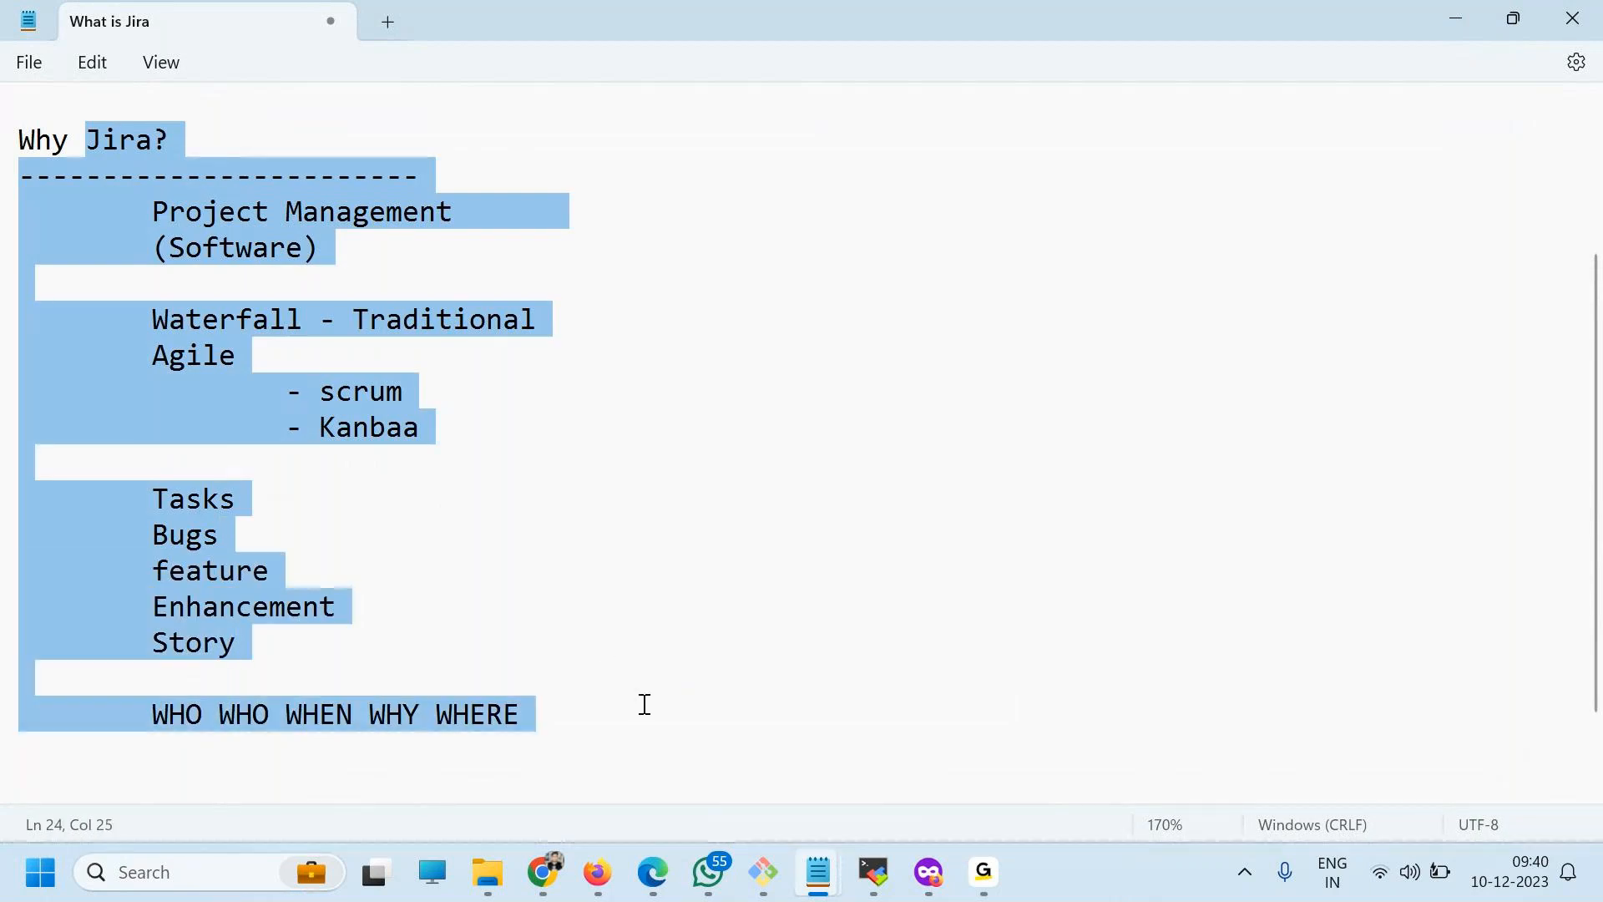
left_click(630, 611)
left_click(480, 219)
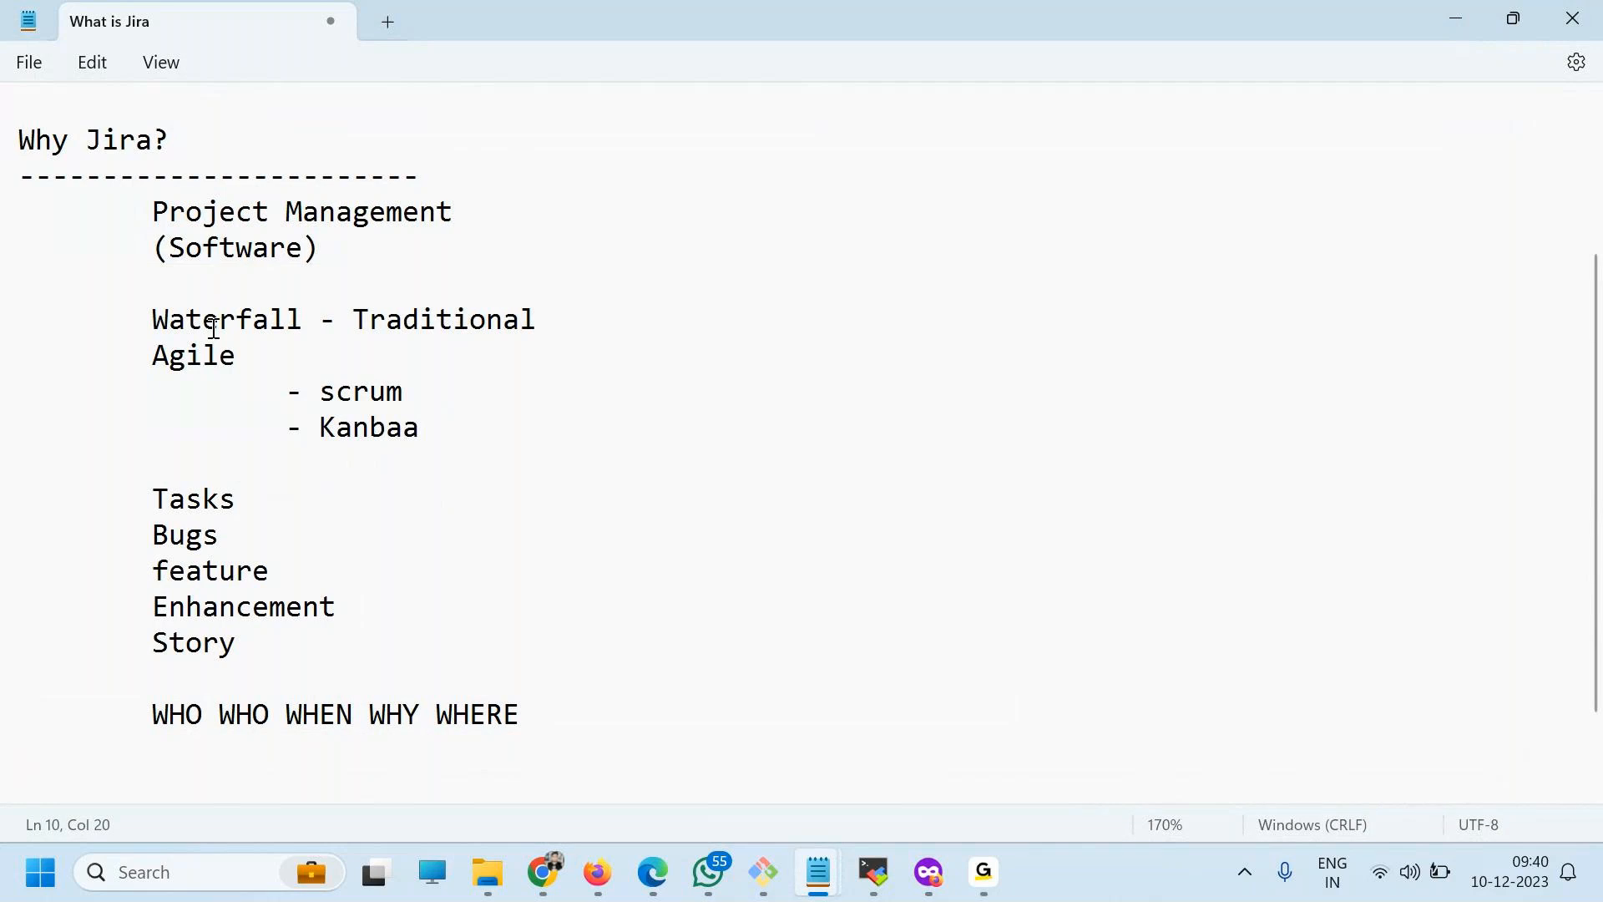
left_click_drag(583, 725, 3, 463)
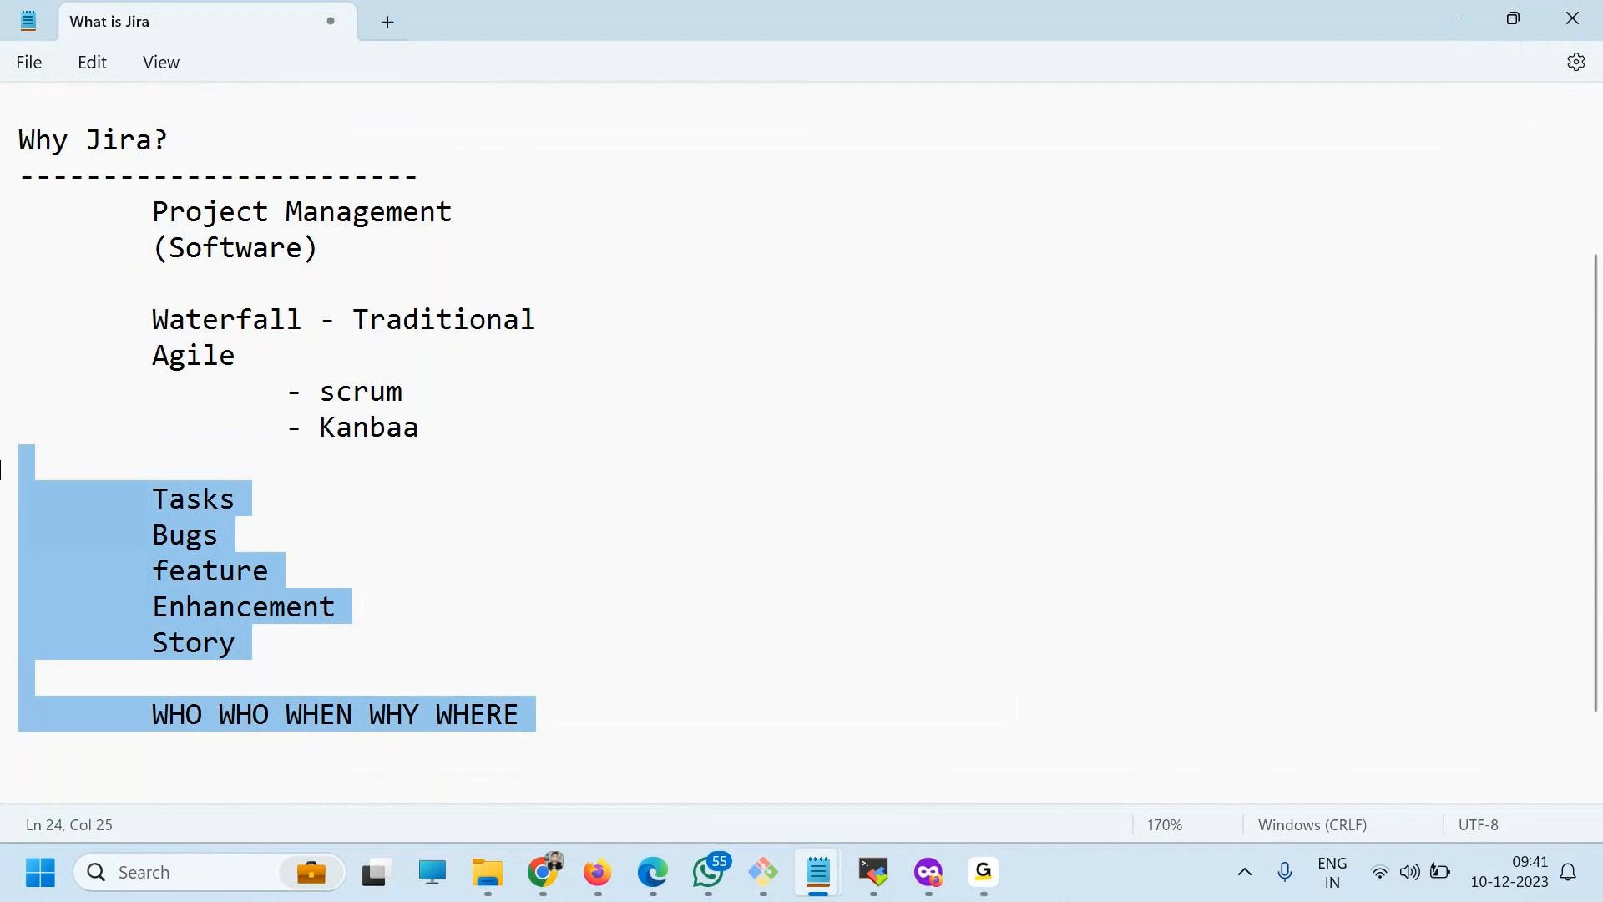
left_click(554, 703)
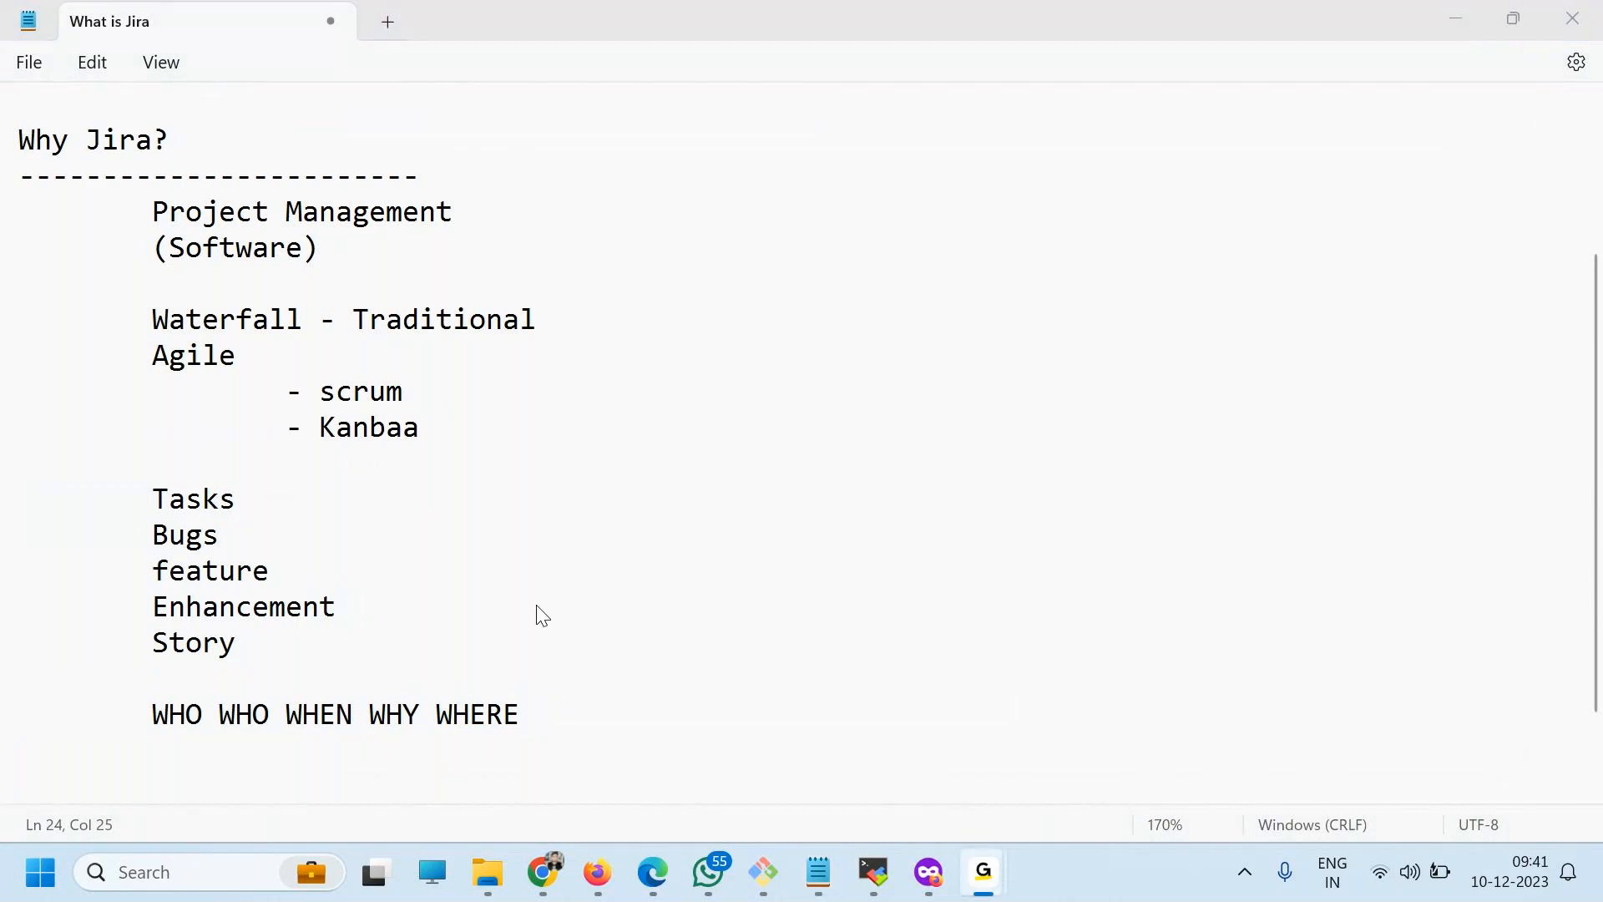
Switch to Chrome and continue the Jira Software and Confluence Cloud Free signup with the site name "cotocus".
left_click(548, 869)
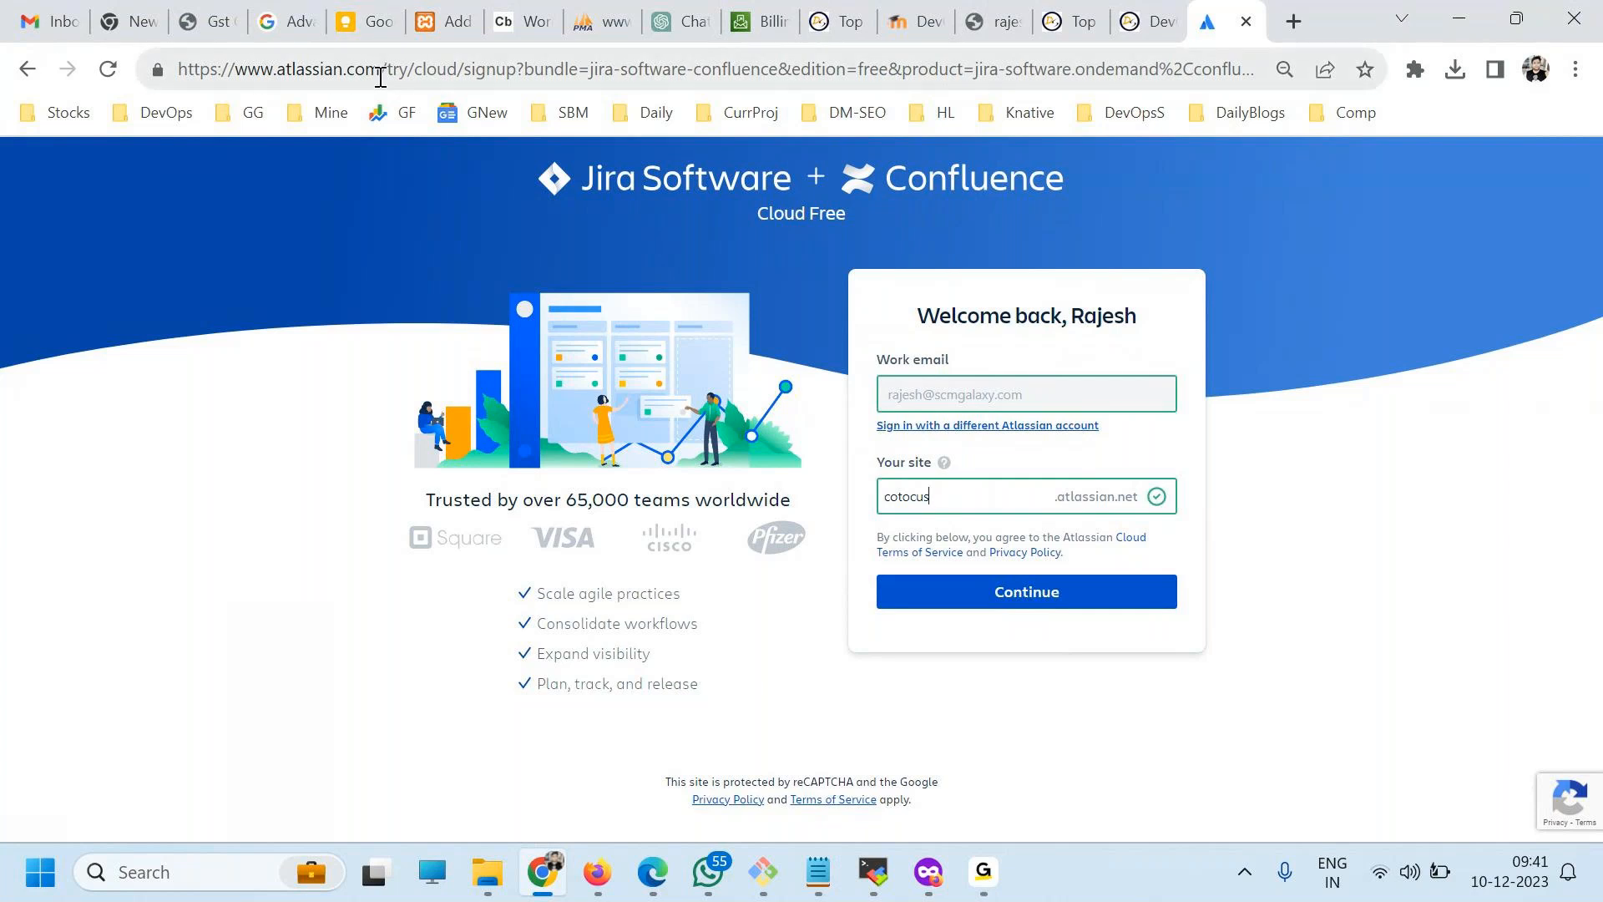
left_click_drag(381, 75, 51, 58)
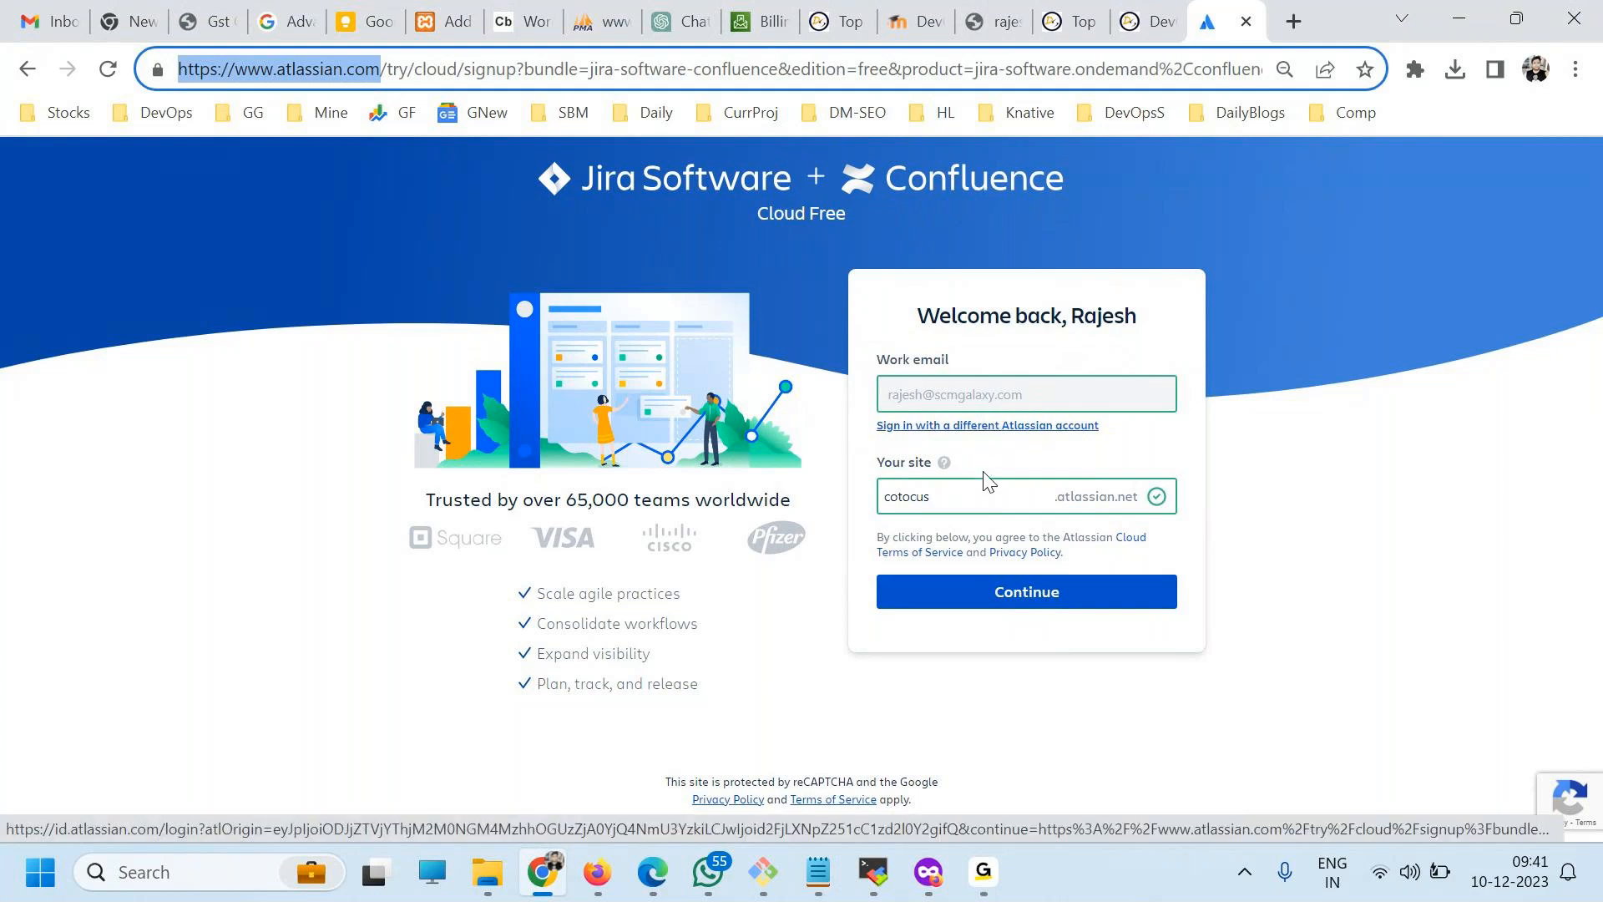
left_click(961, 499)
left_click_drag(962, 498, 862, 513)
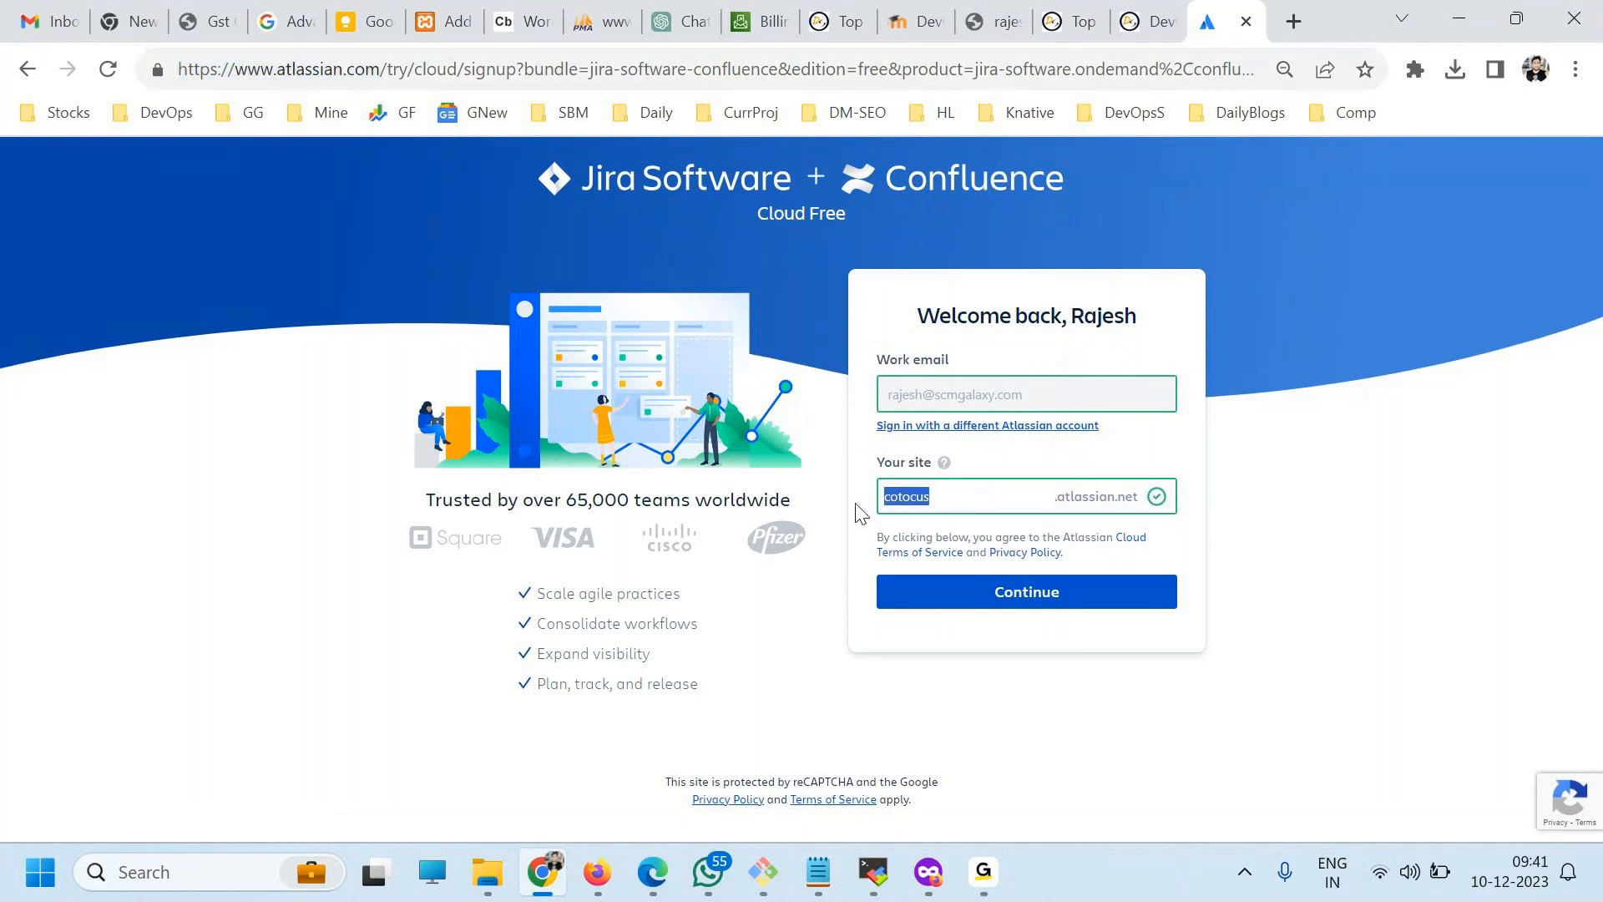
left_click(1035, 592)
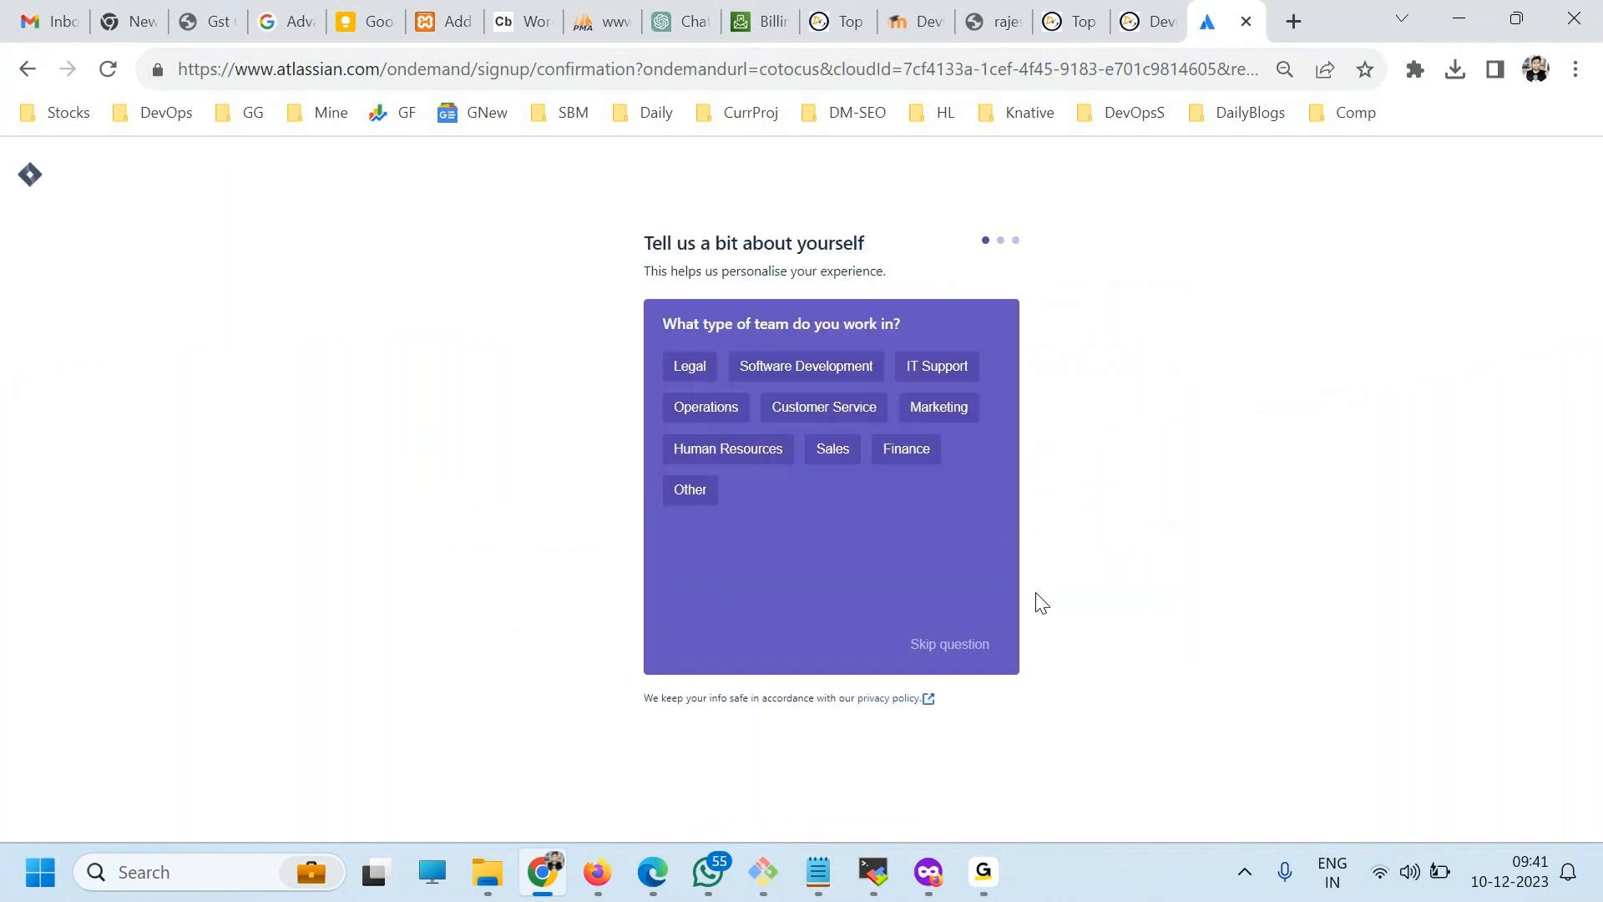
Skip all the personalisation questions about the team and main tasks so the site starts up.
left_click(926, 645)
left_click(924, 644)
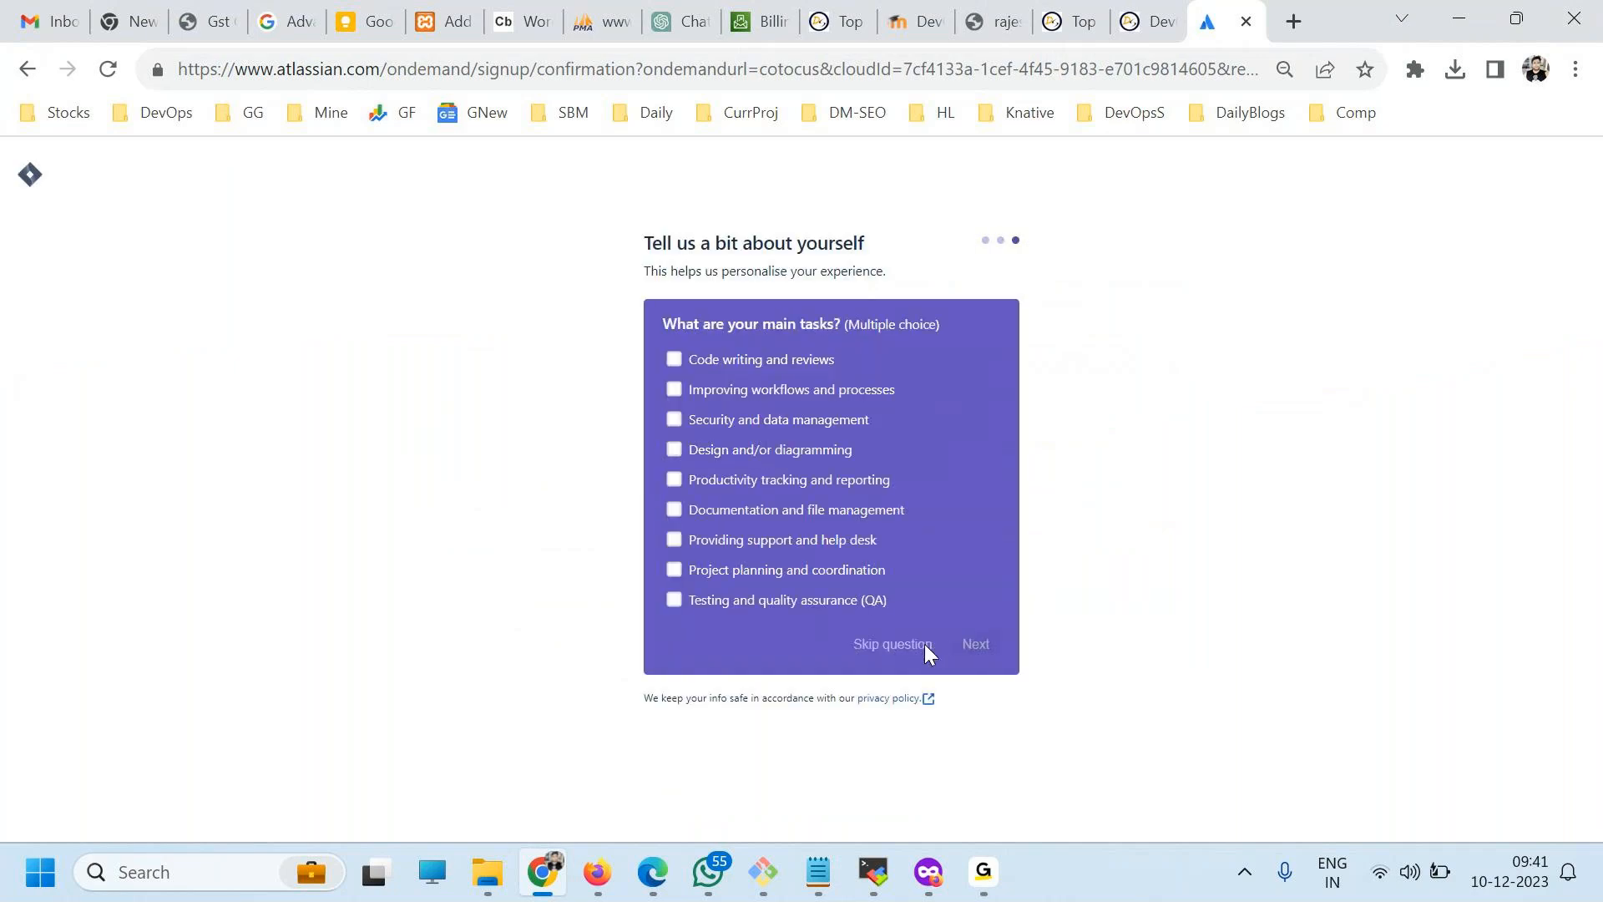
left_click(950, 645)
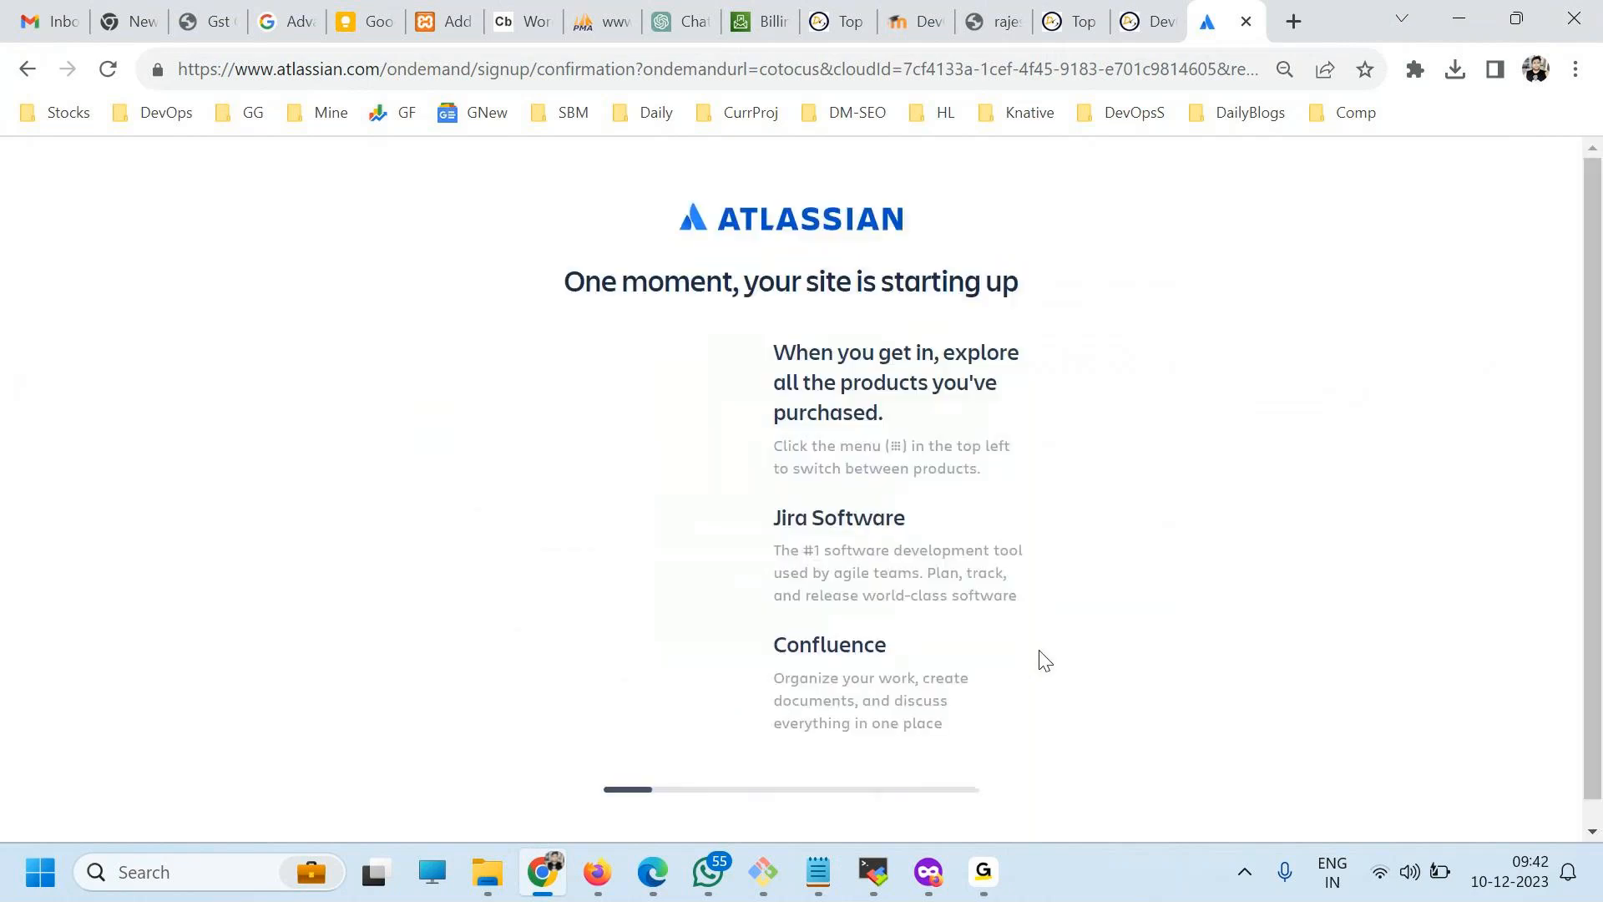
Choose the Scrum template for the first project and continue to the project details.
scroll(960, 659, "down", 1)
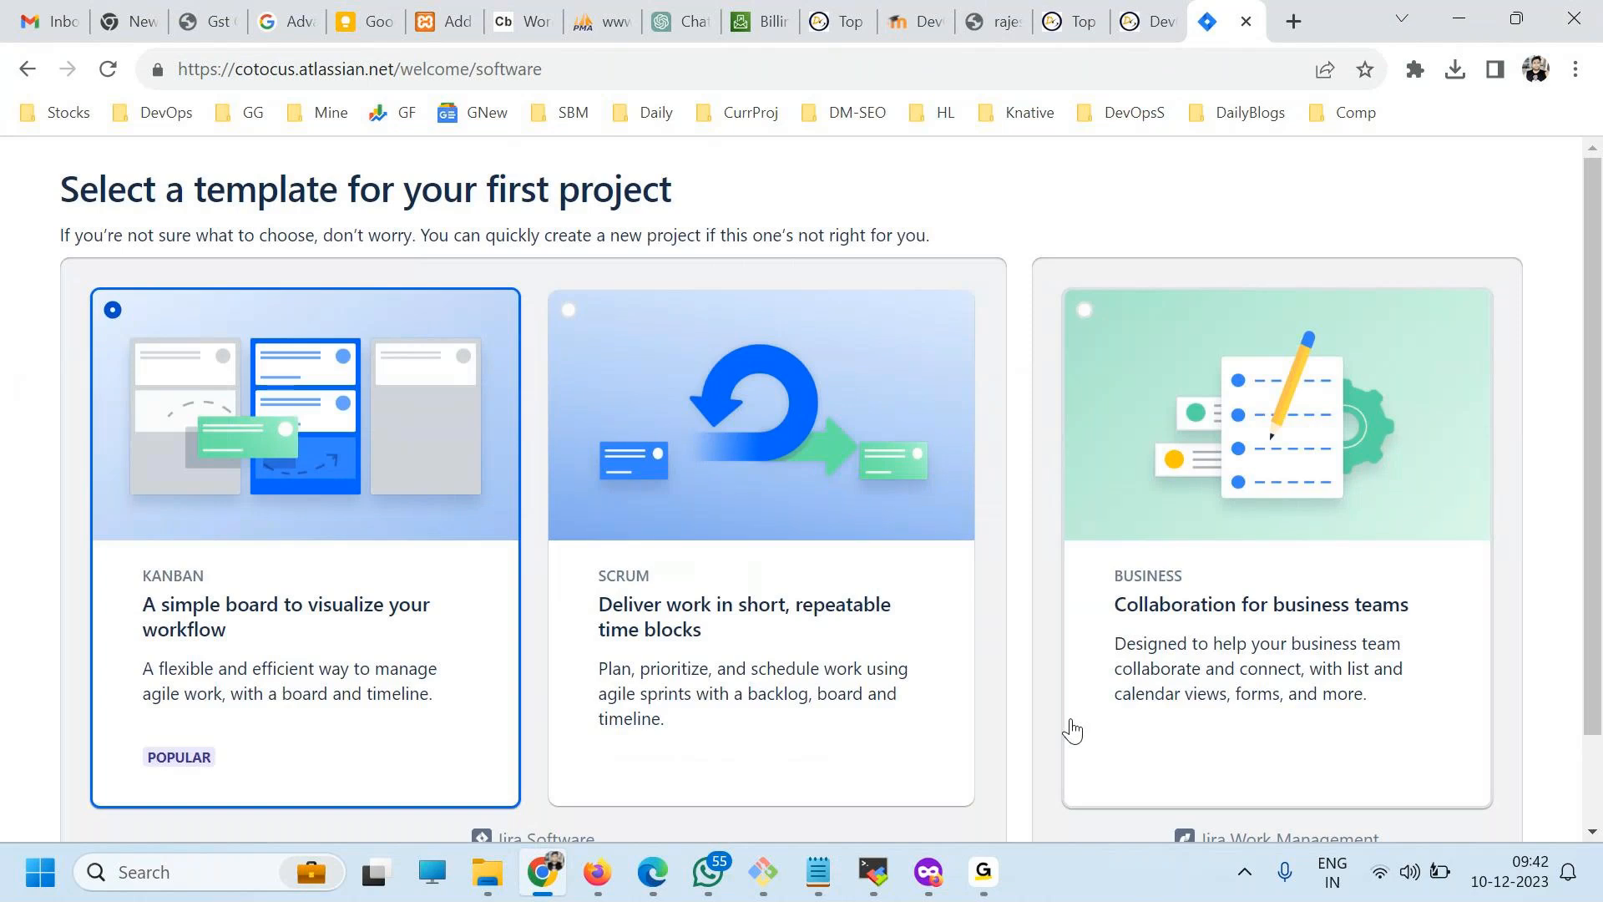
scroll(1099, 443, "down", 2)
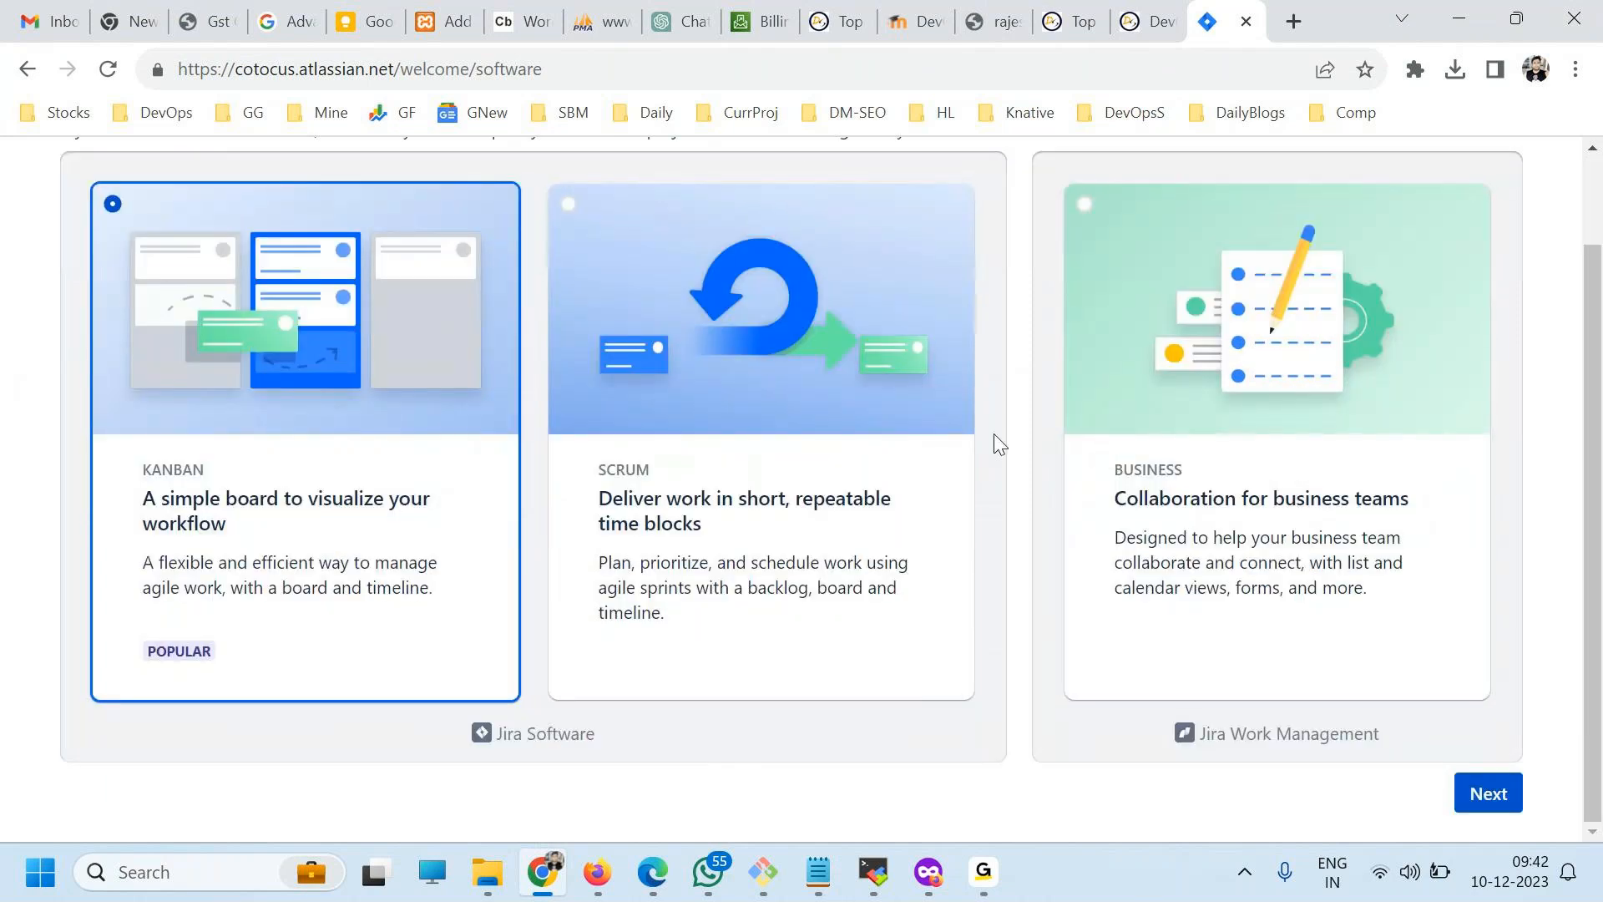
scroll(891, 567, "up", 2)
scroll(961, 618, "down", 2)
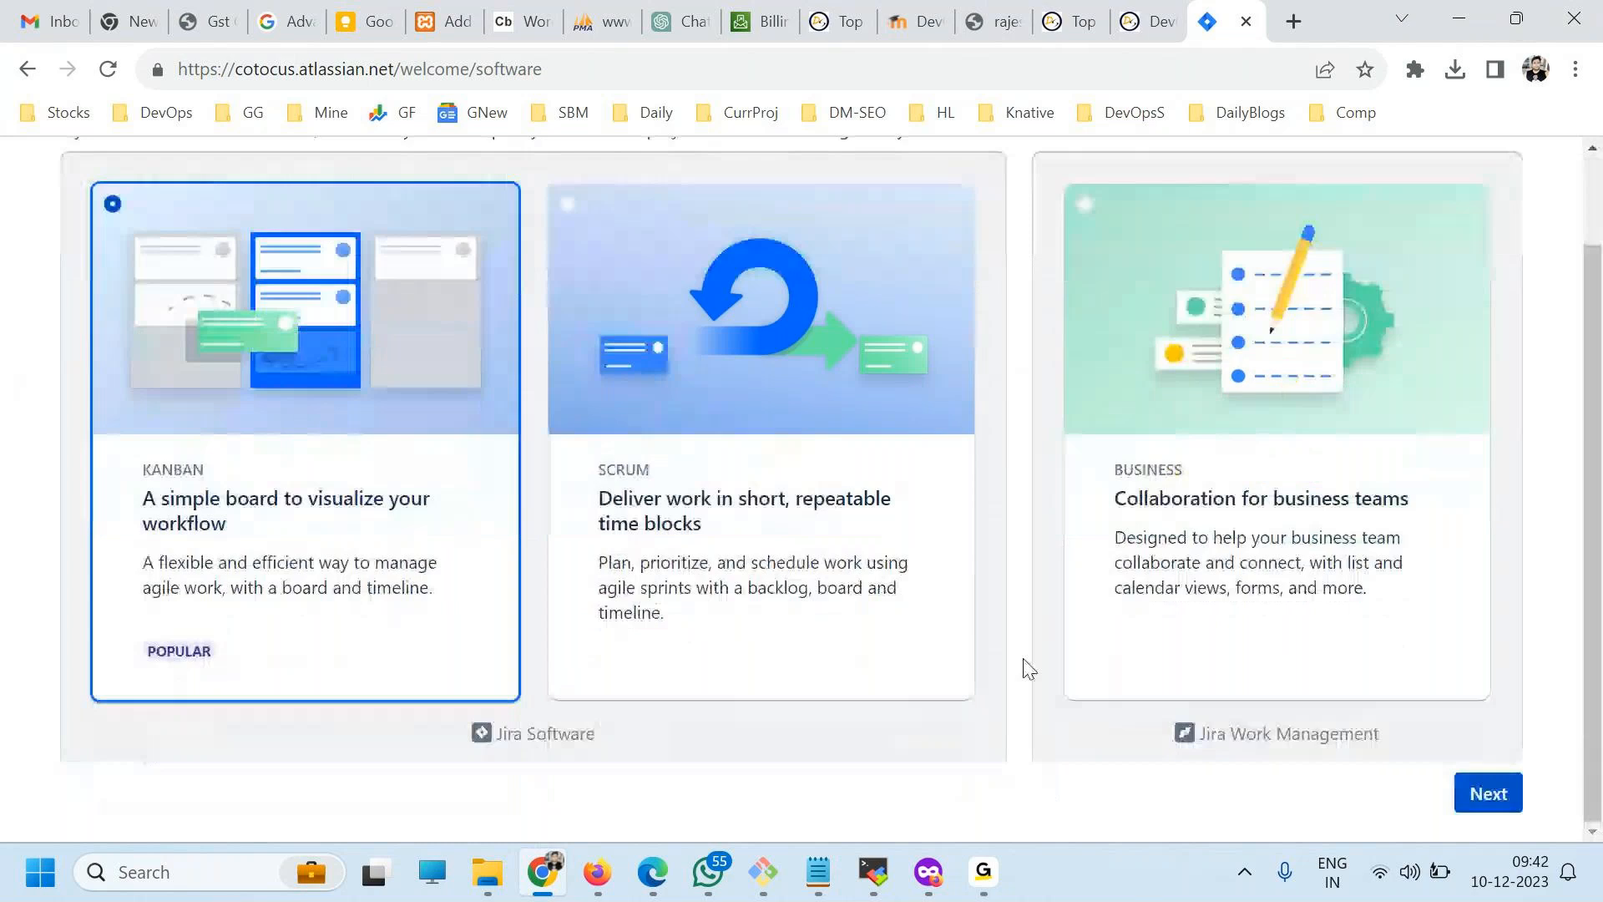
scroll(314, 587, "up", 2)
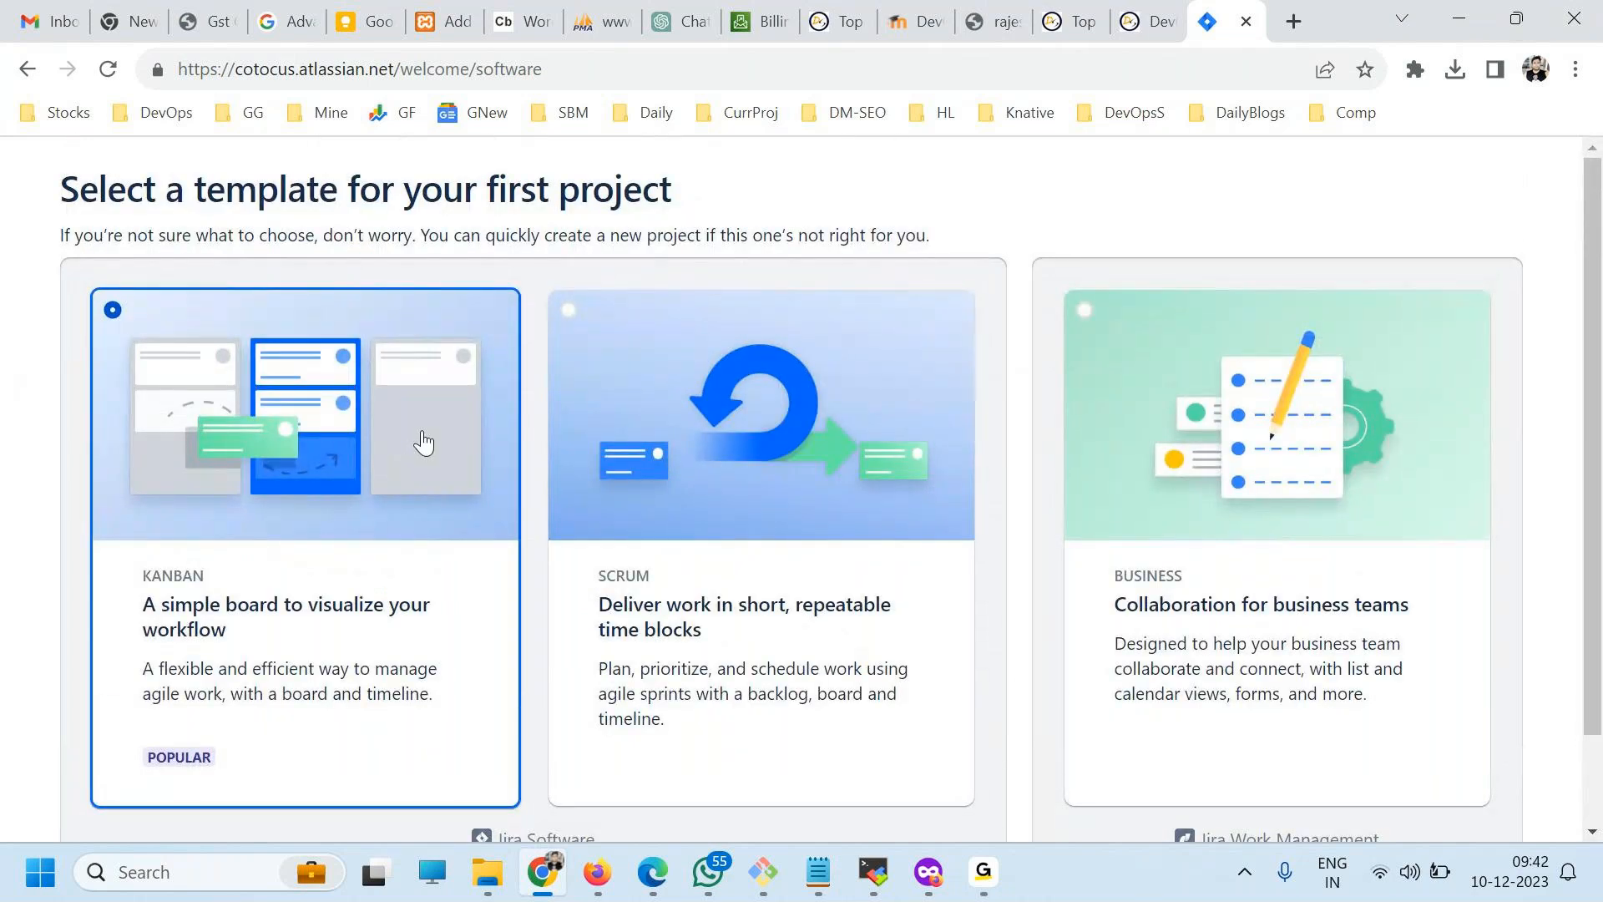
key("ctrl+minus")
key("ctrl+minus")
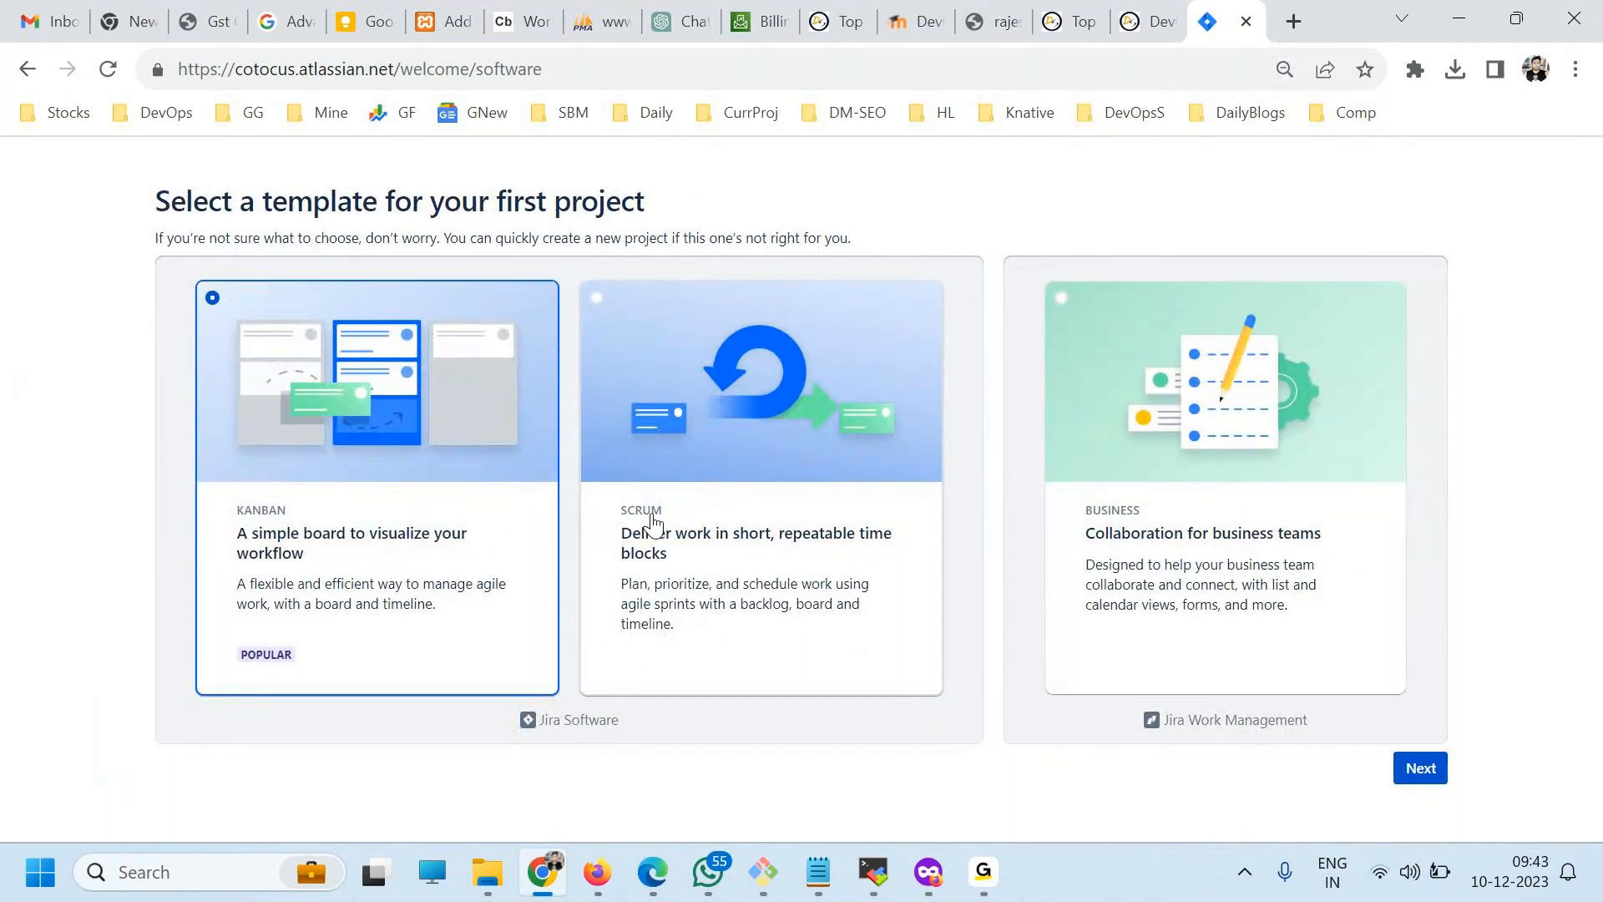
left_click_drag(550, 720, 619, 726)
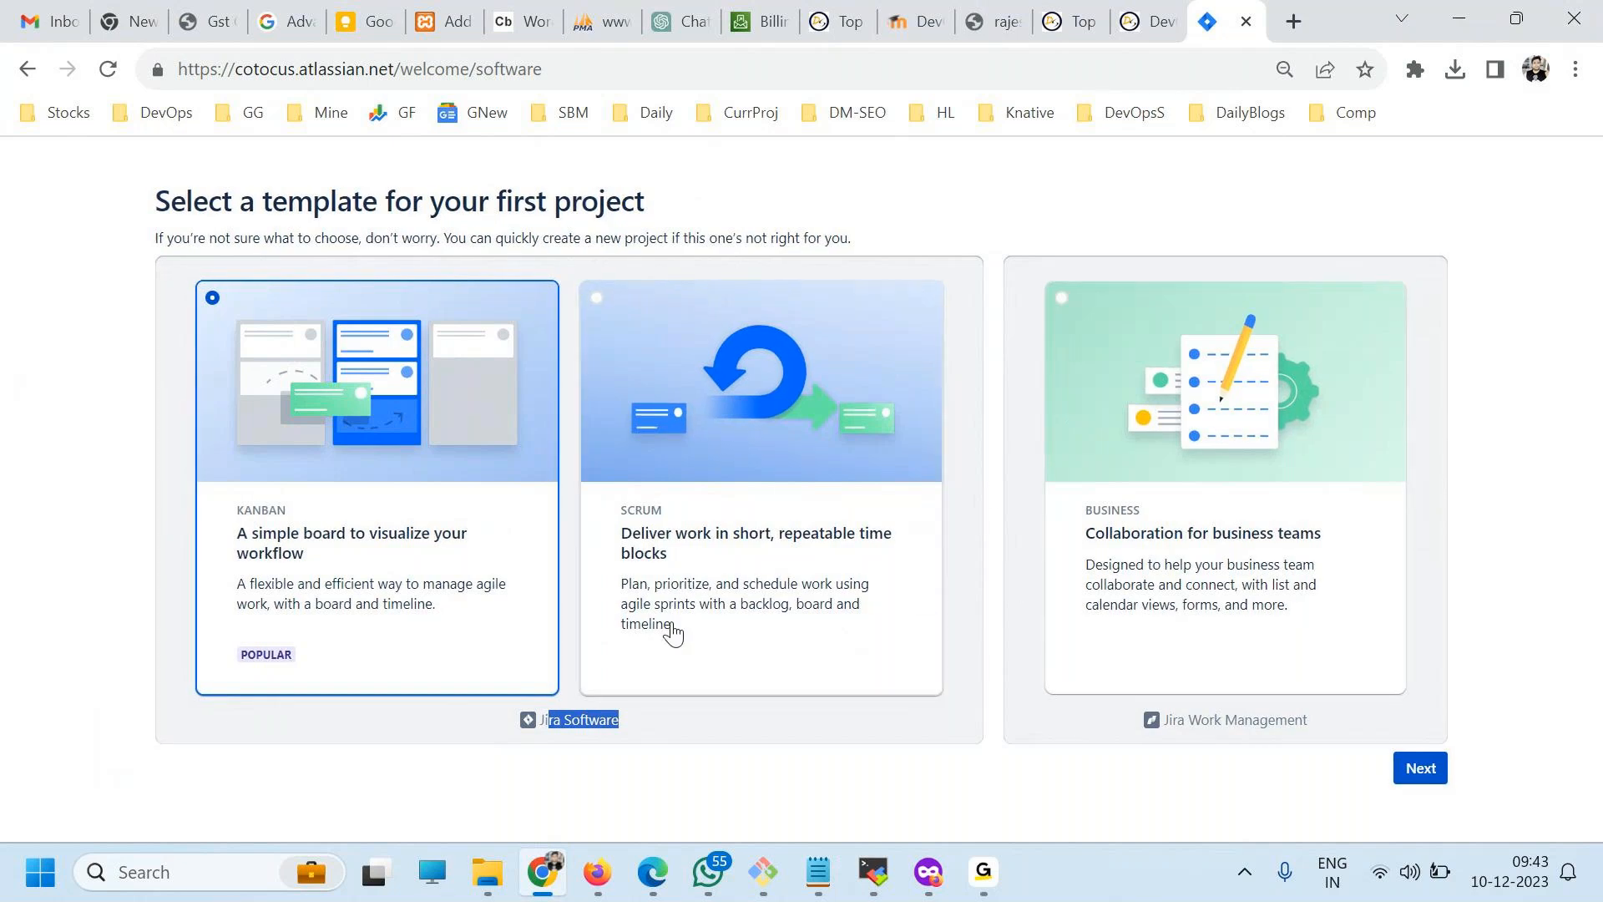
left_click(710, 575)
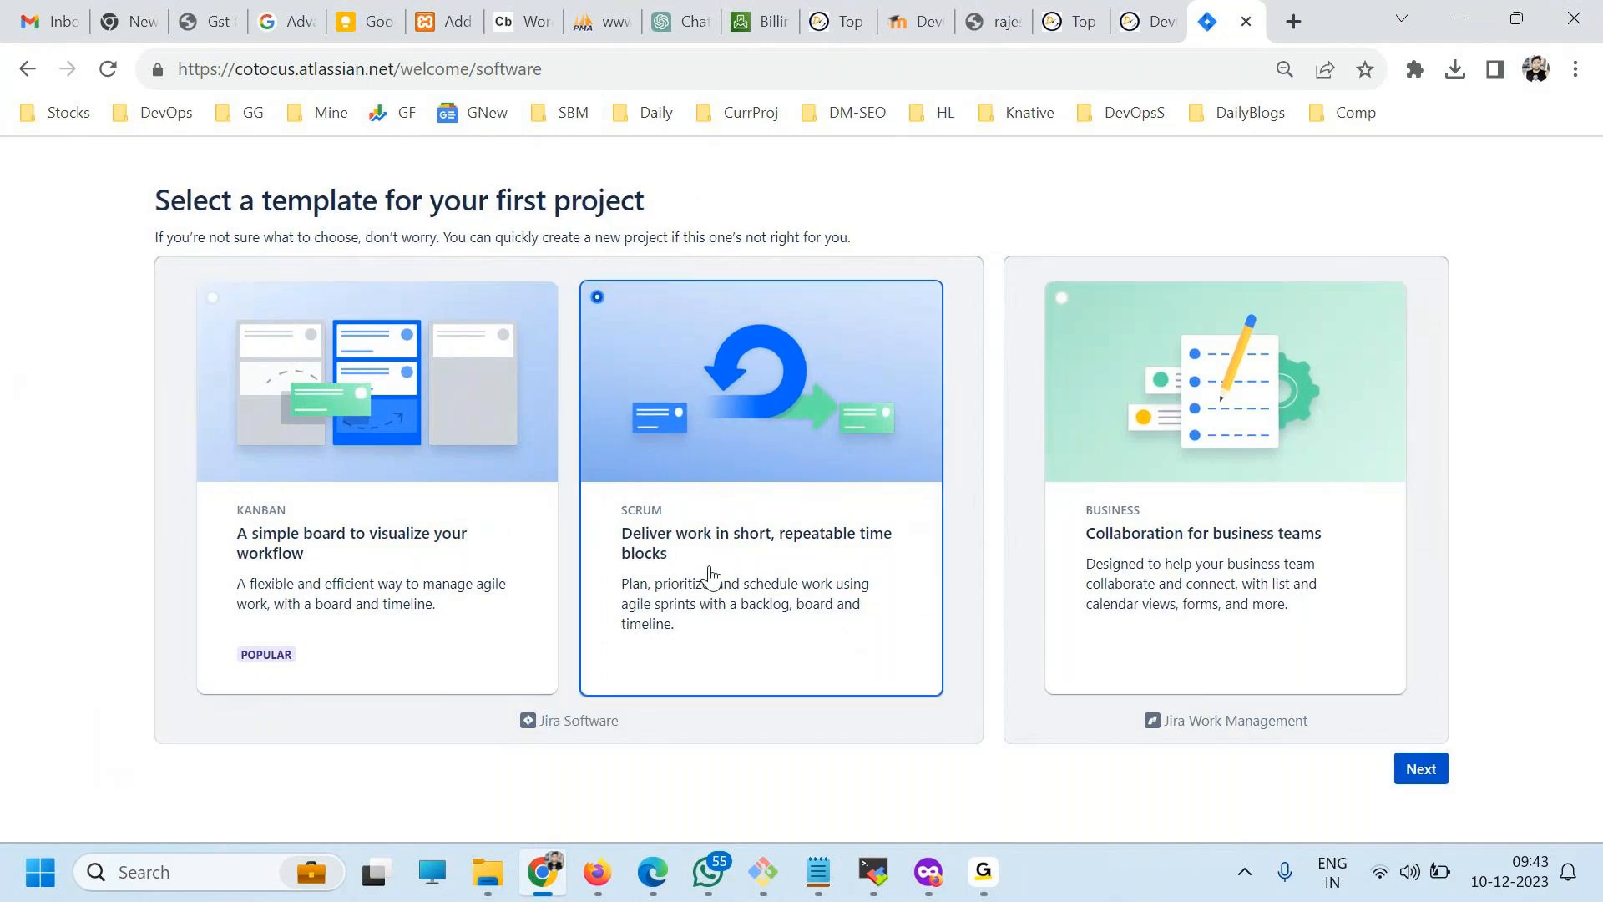
left_click(1419, 768)
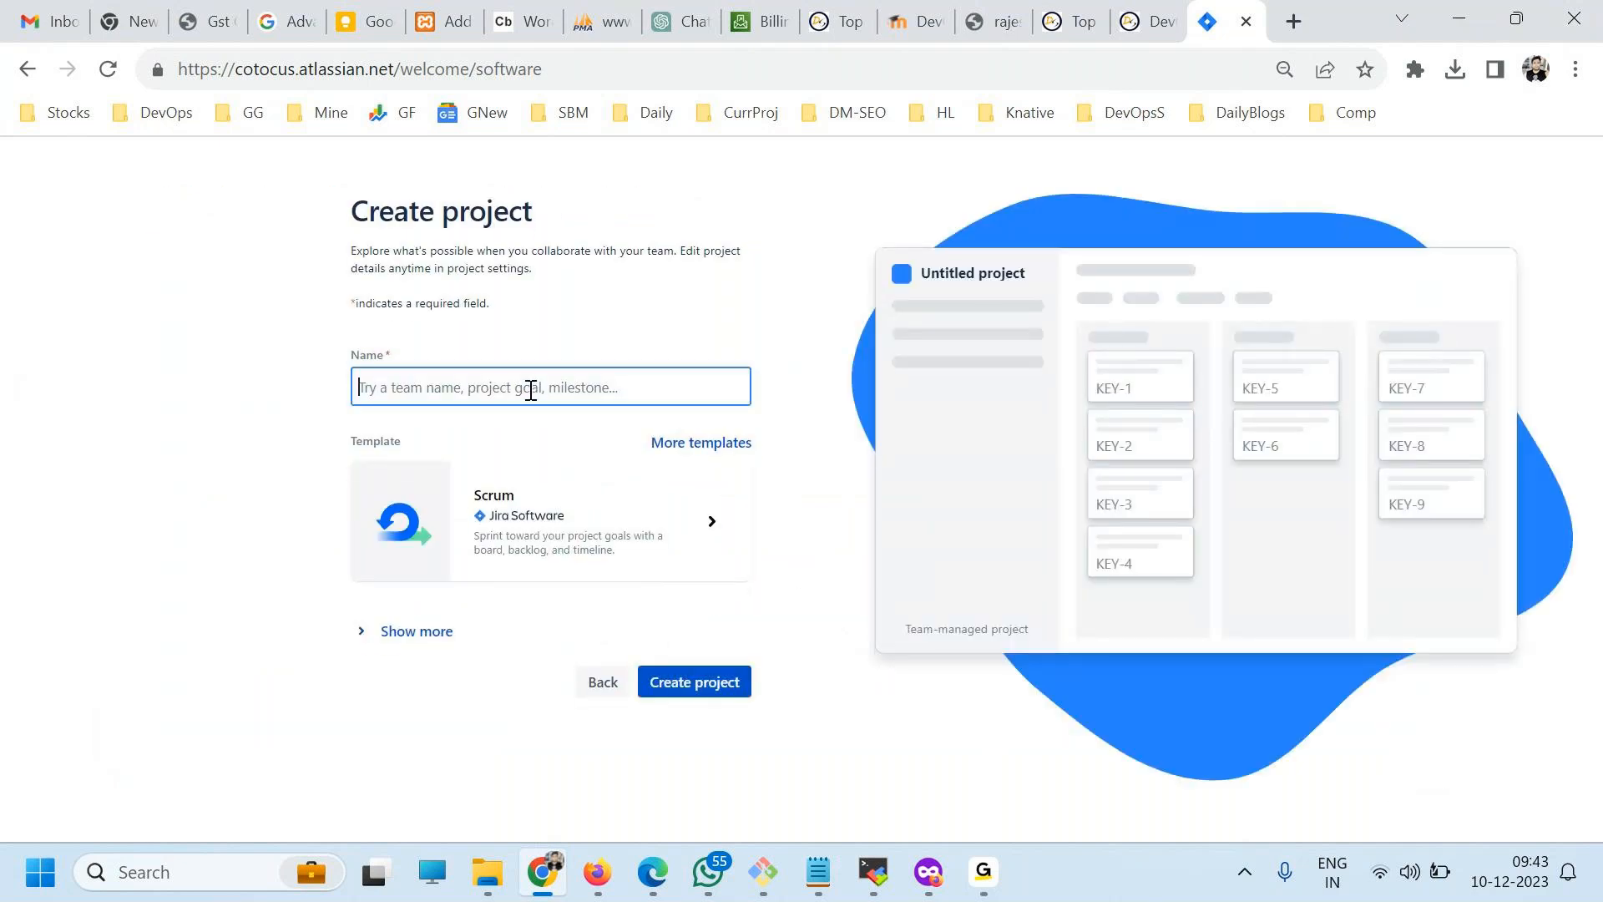
Name the new project "DevOpsX".
double_click(250, 60)
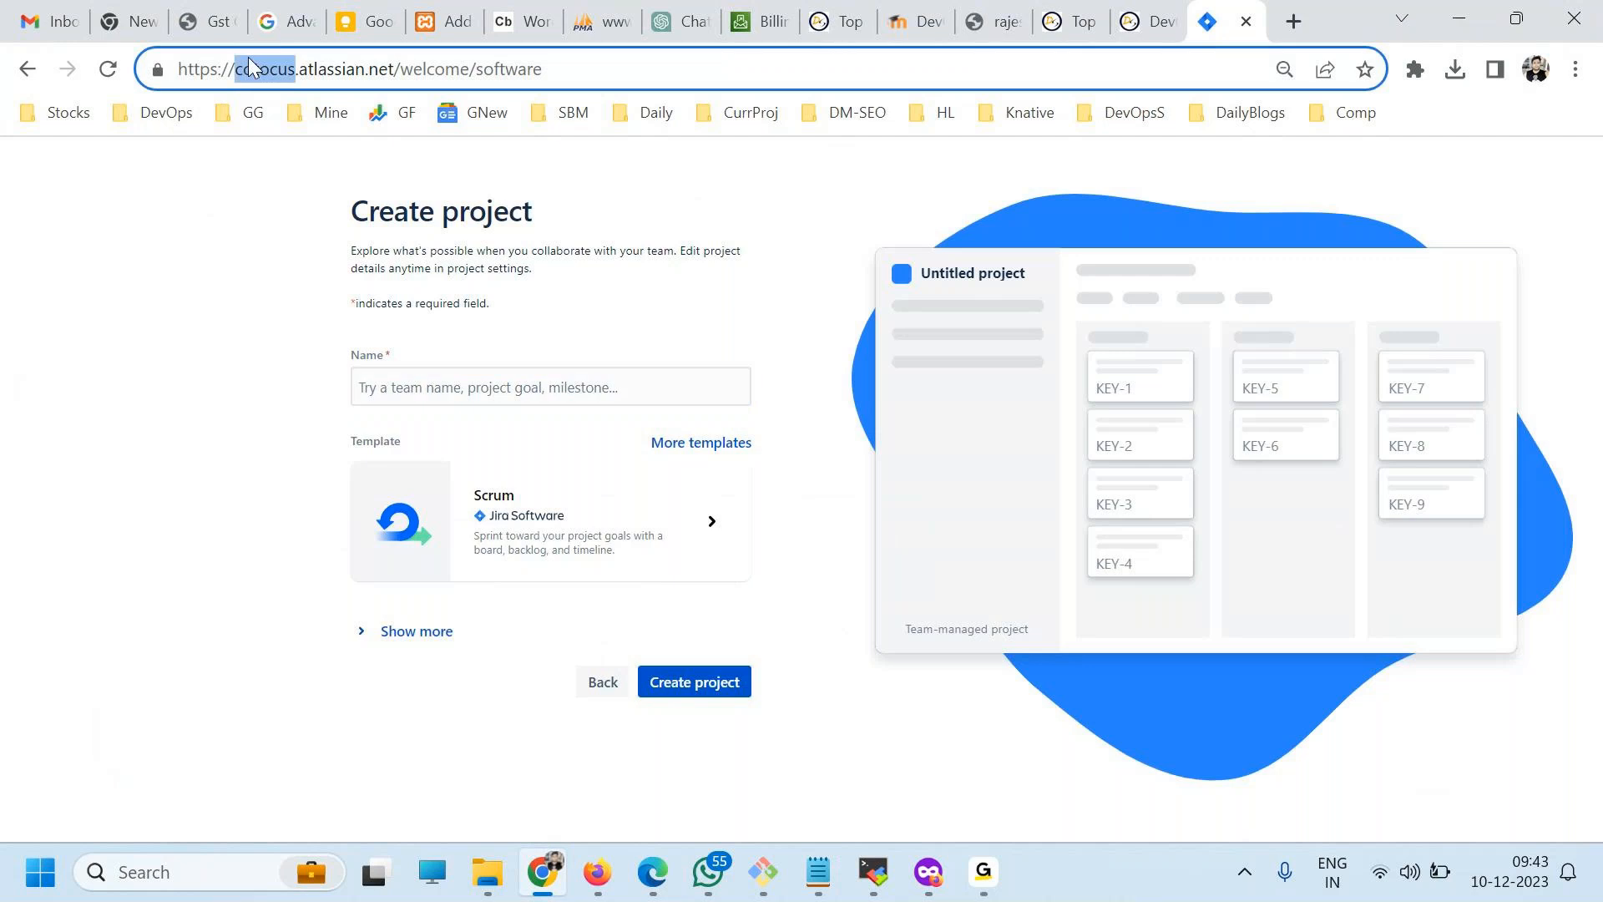
left_click(422, 380)
type("DevOpsX")
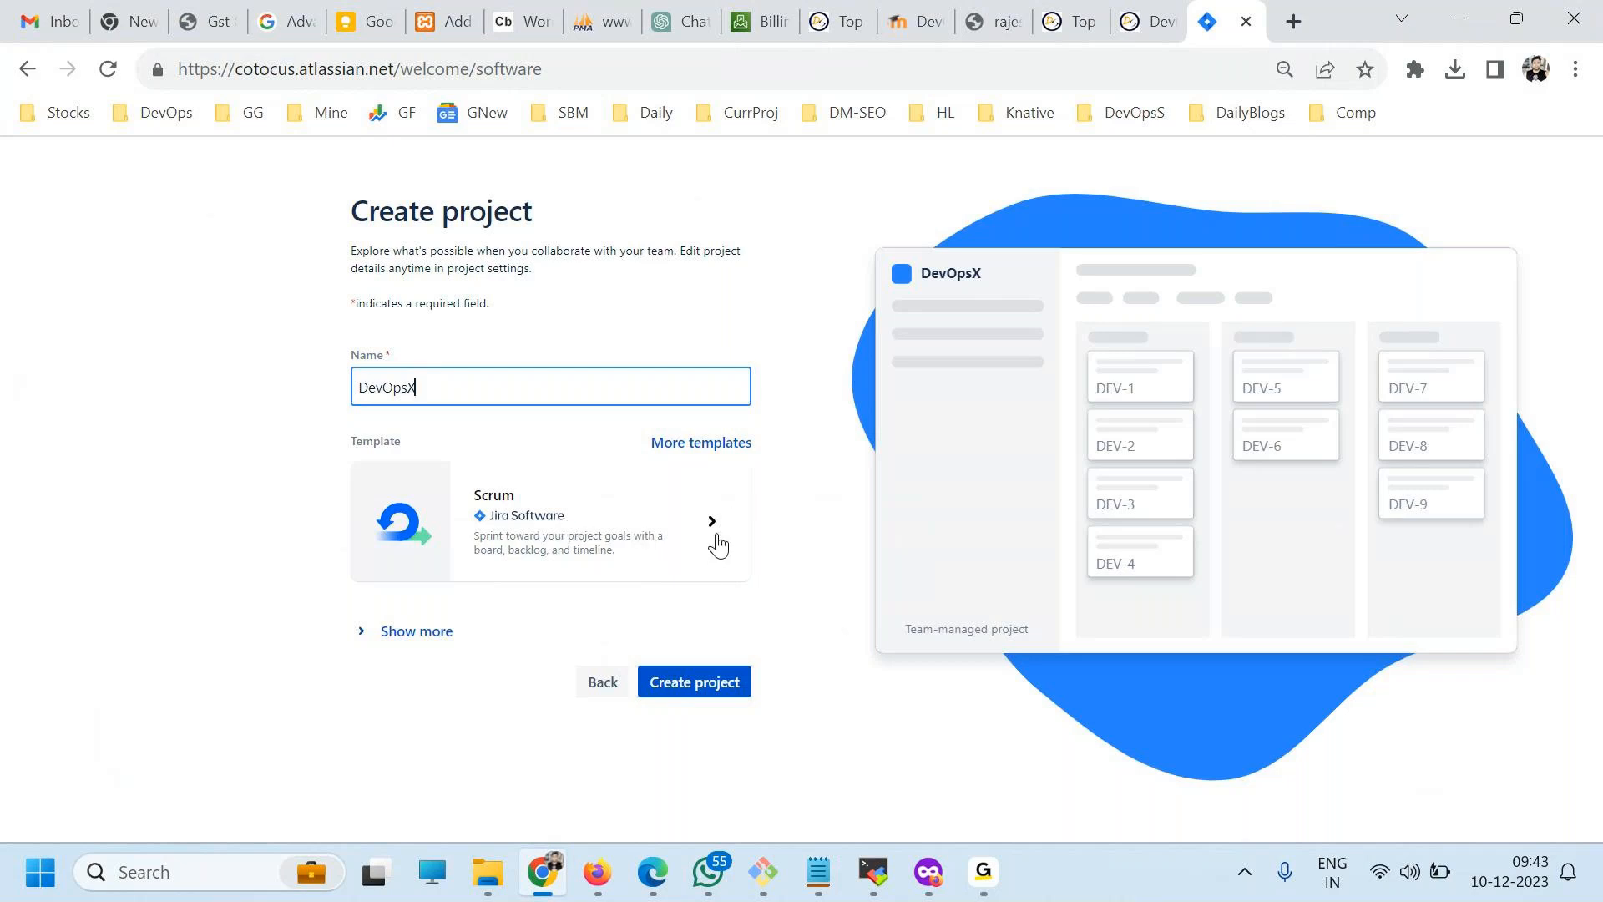
Open the full range of project templates and review those offered for Software development.
left_click(702, 445)
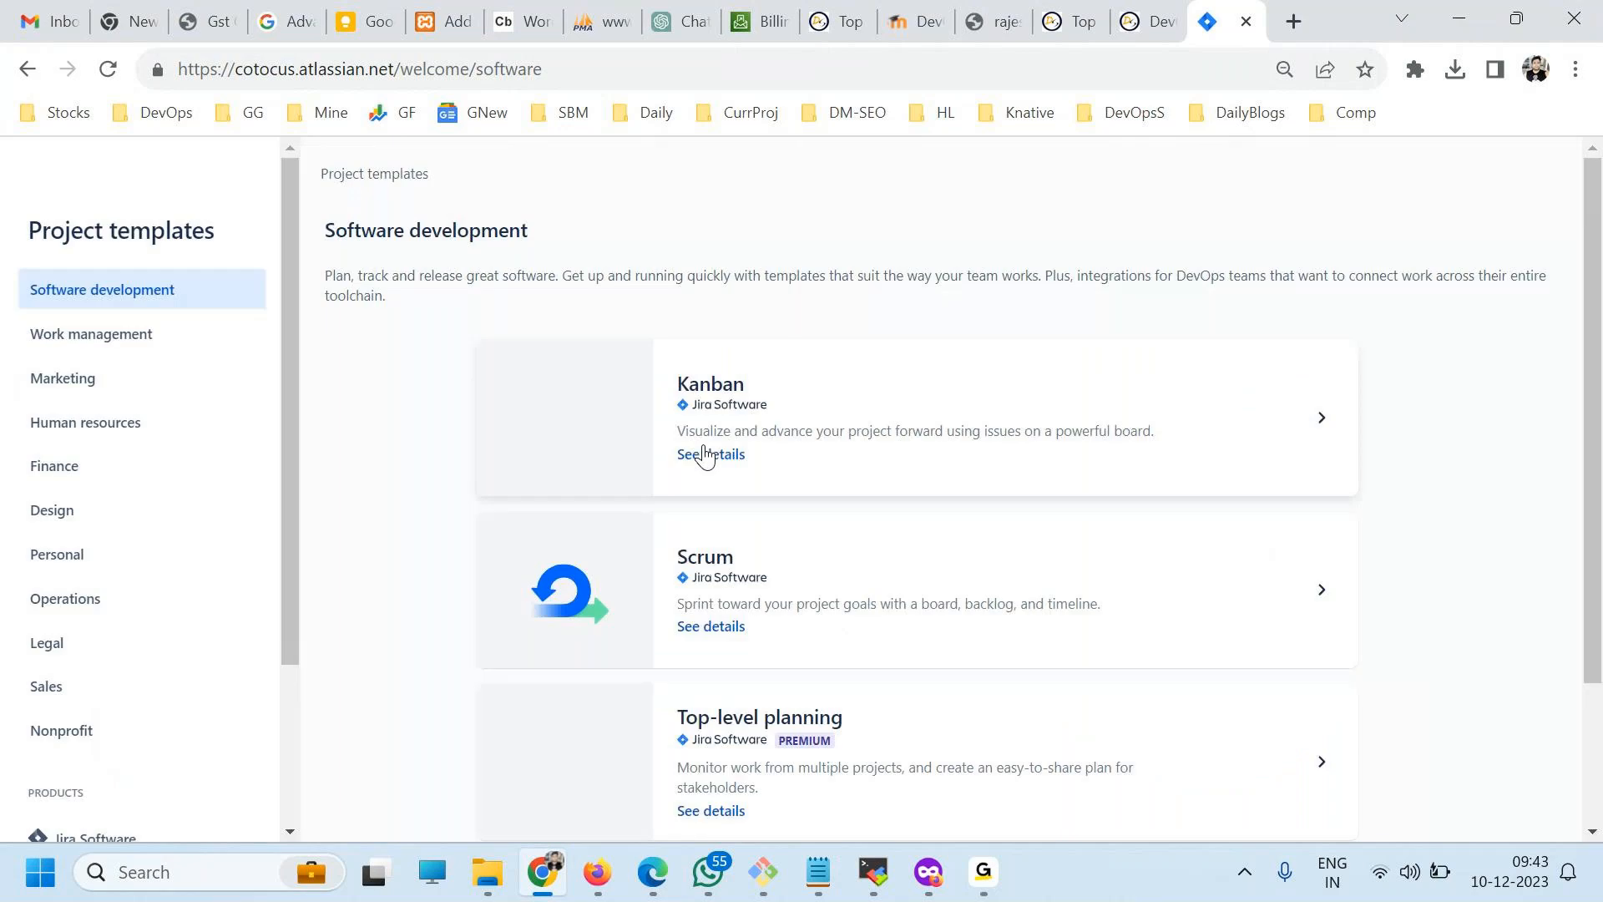
scroll(930, 546, "down", 2)
scroll(921, 622, "up", 2)
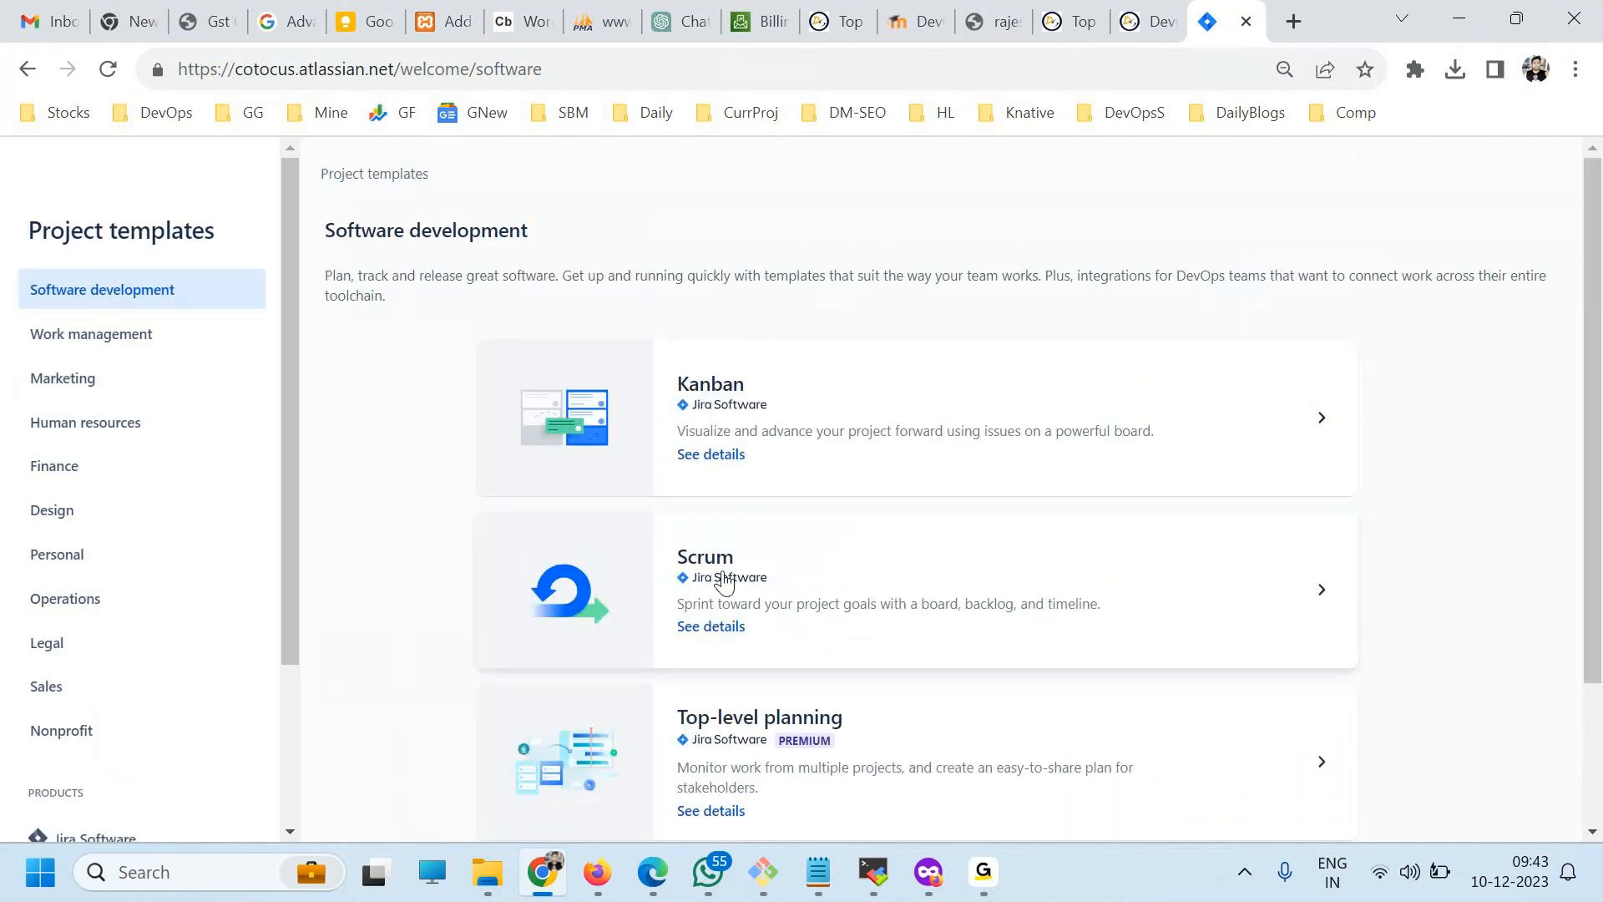
scroll(784, 645, "down", 1)
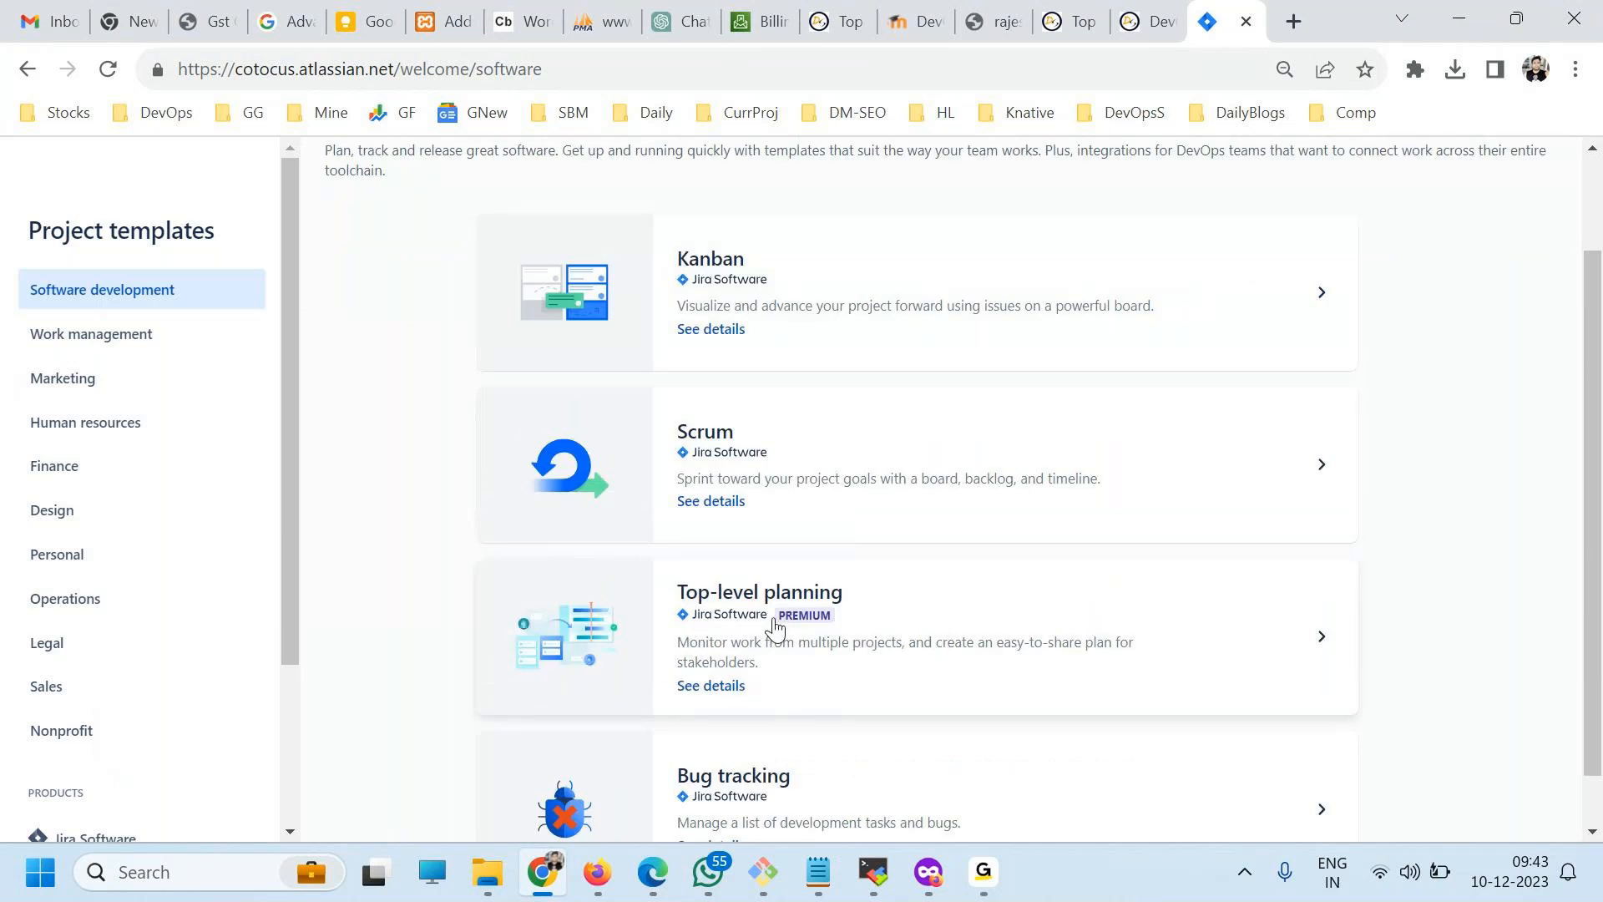
scroll(773, 635, "down", 1)
Look through the template categories from Work management, Marketing and Human resources down to Legal, Sales and Nonprofit.
left_click(81, 330)
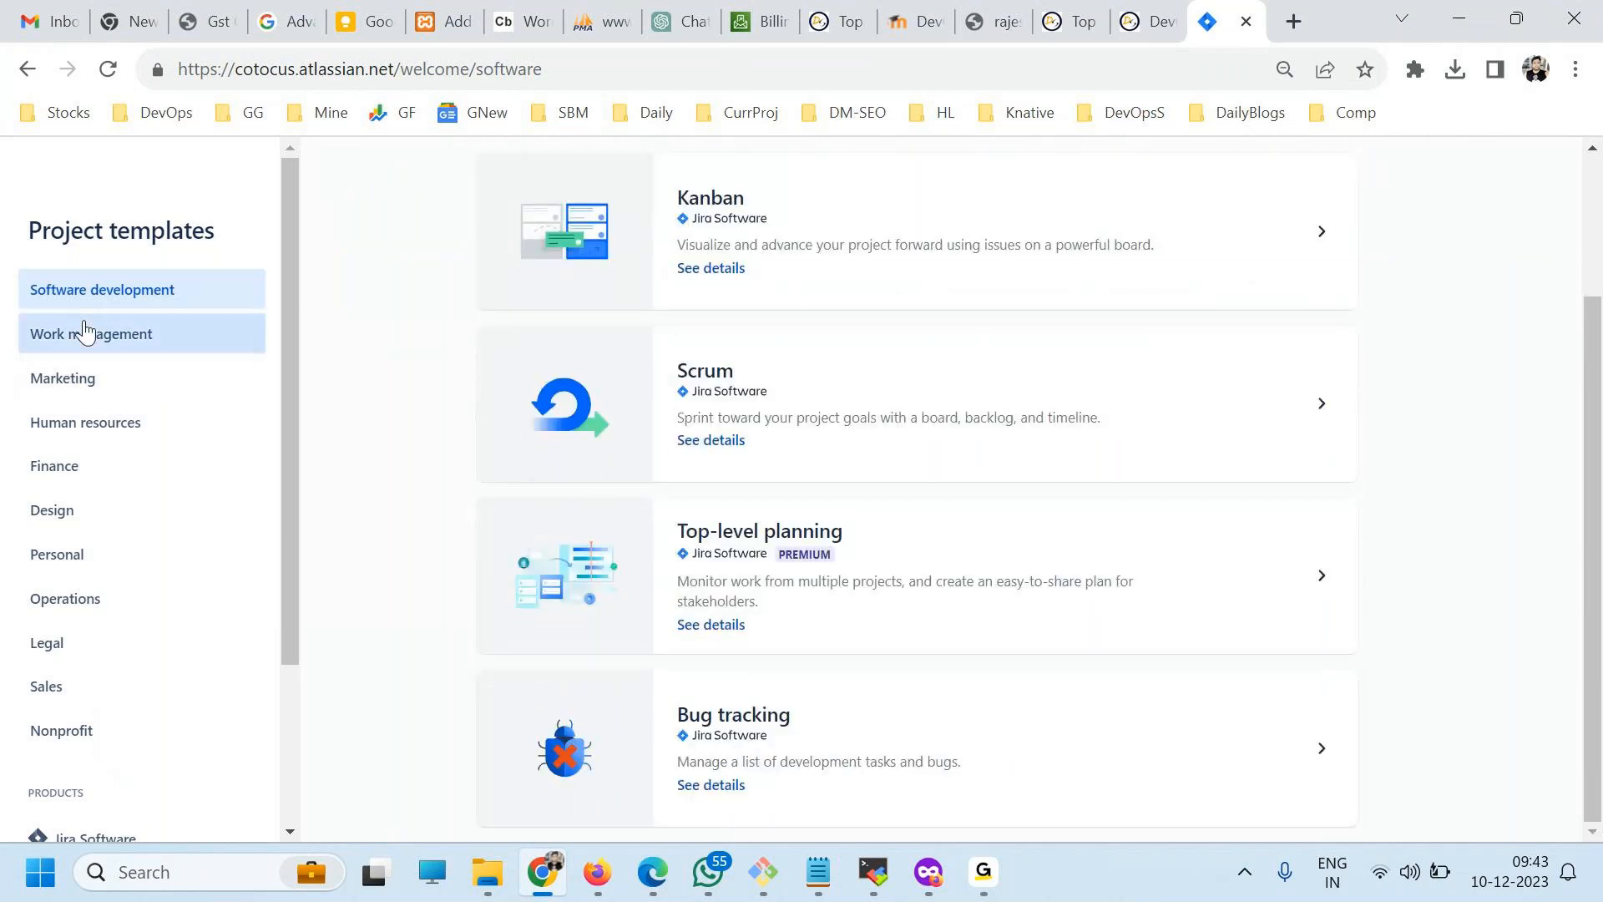
left_click(55, 381)
left_click(102, 432)
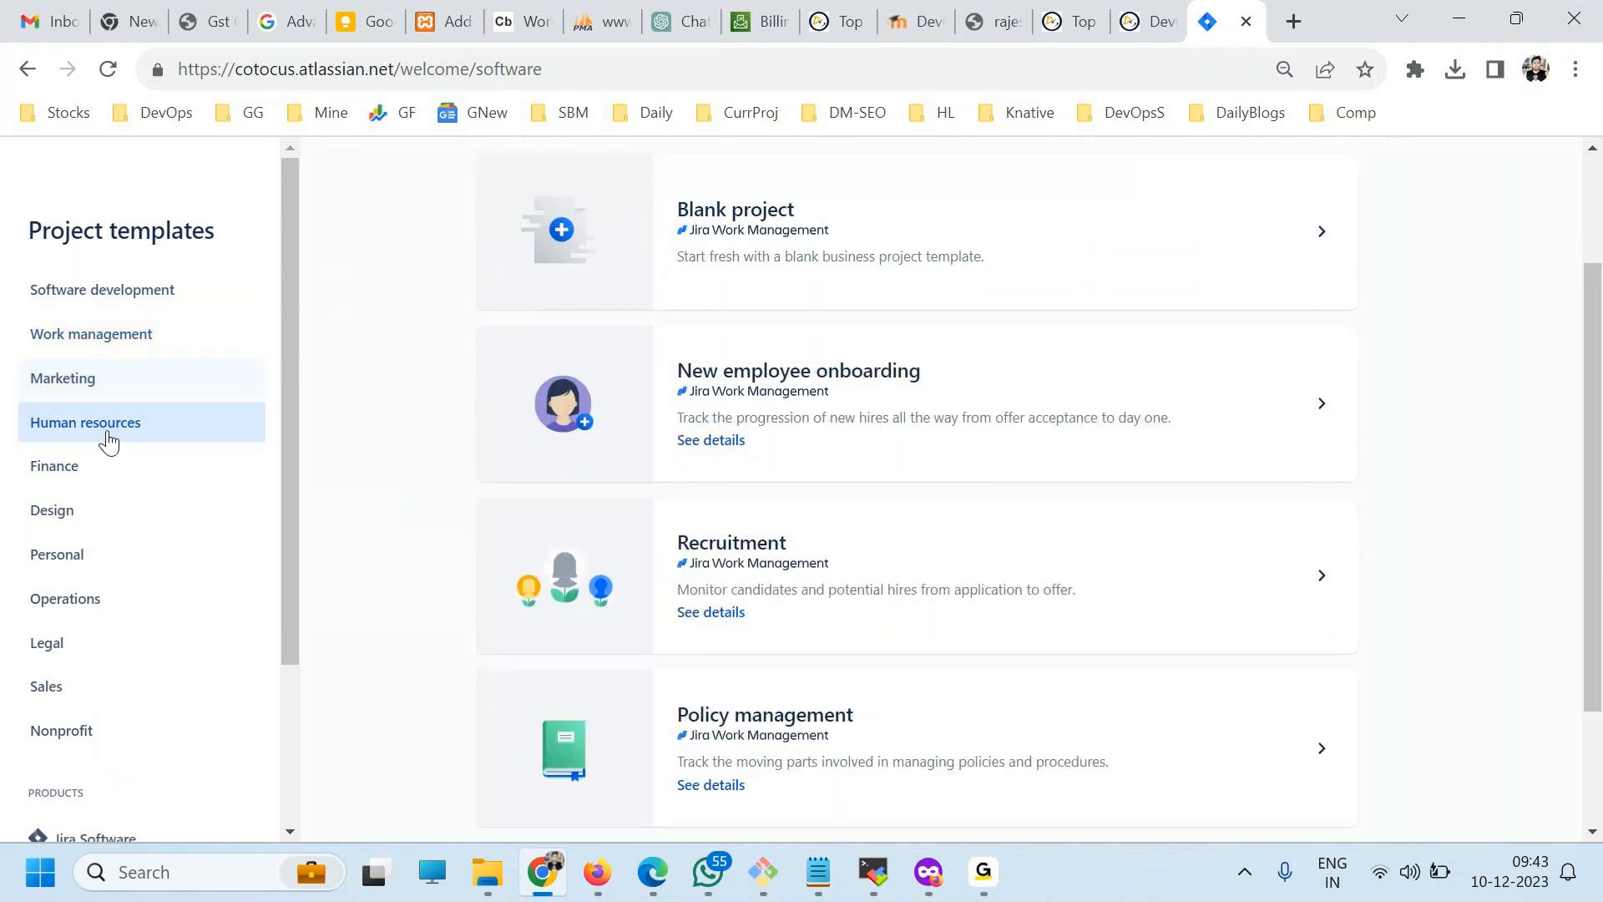
left_click(86, 476)
left_click(79, 529)
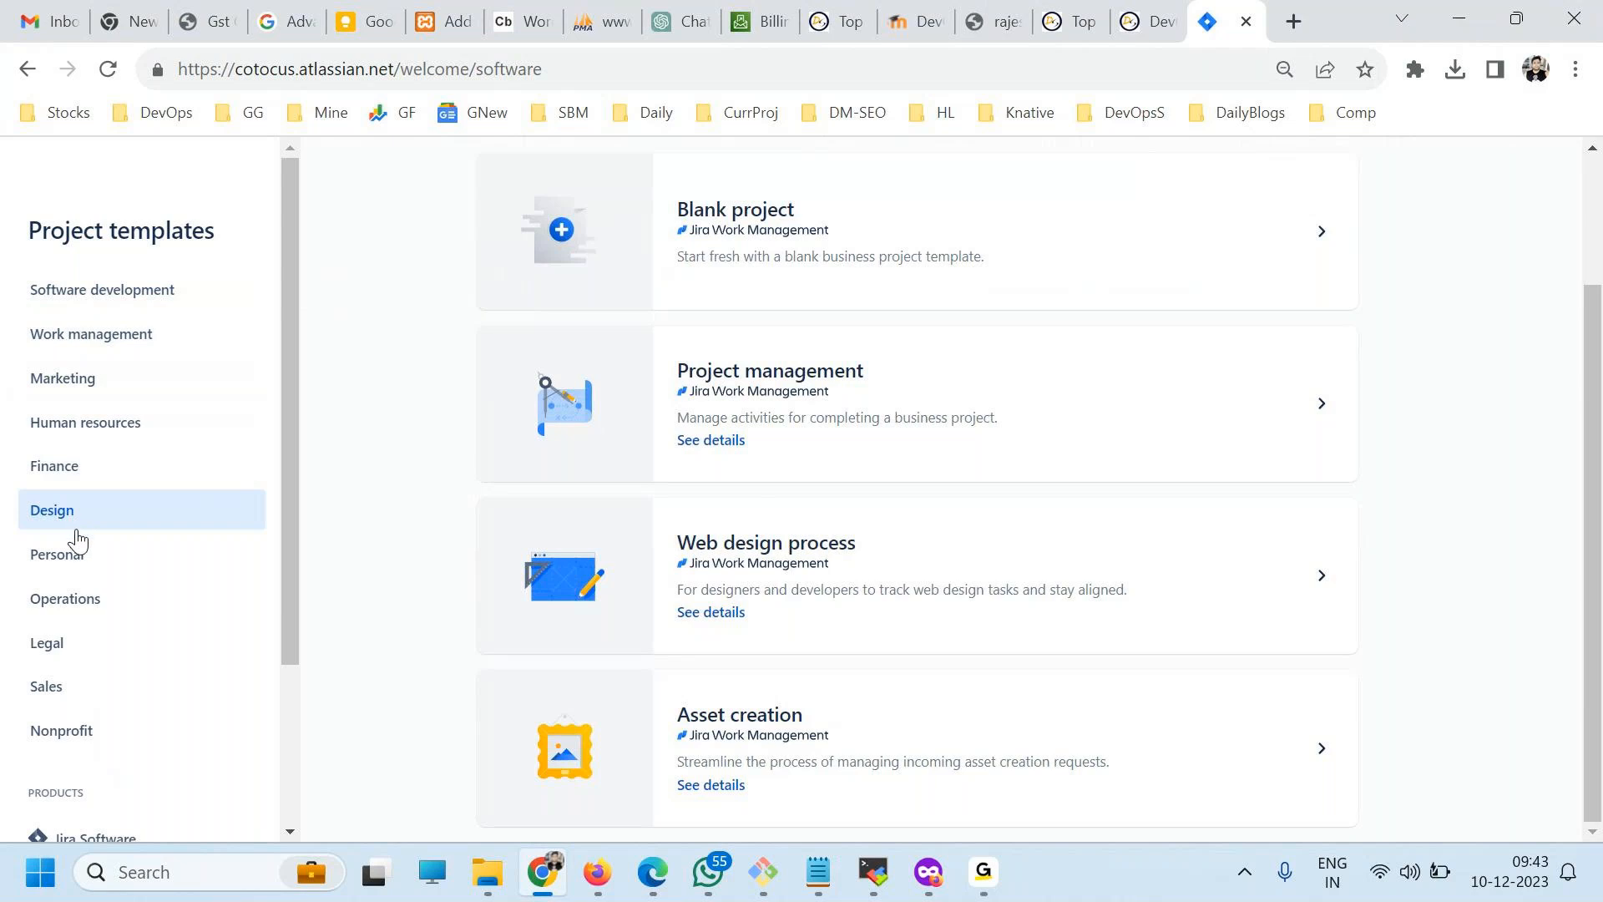
left_click(73, 558)
left_click(79, 601)
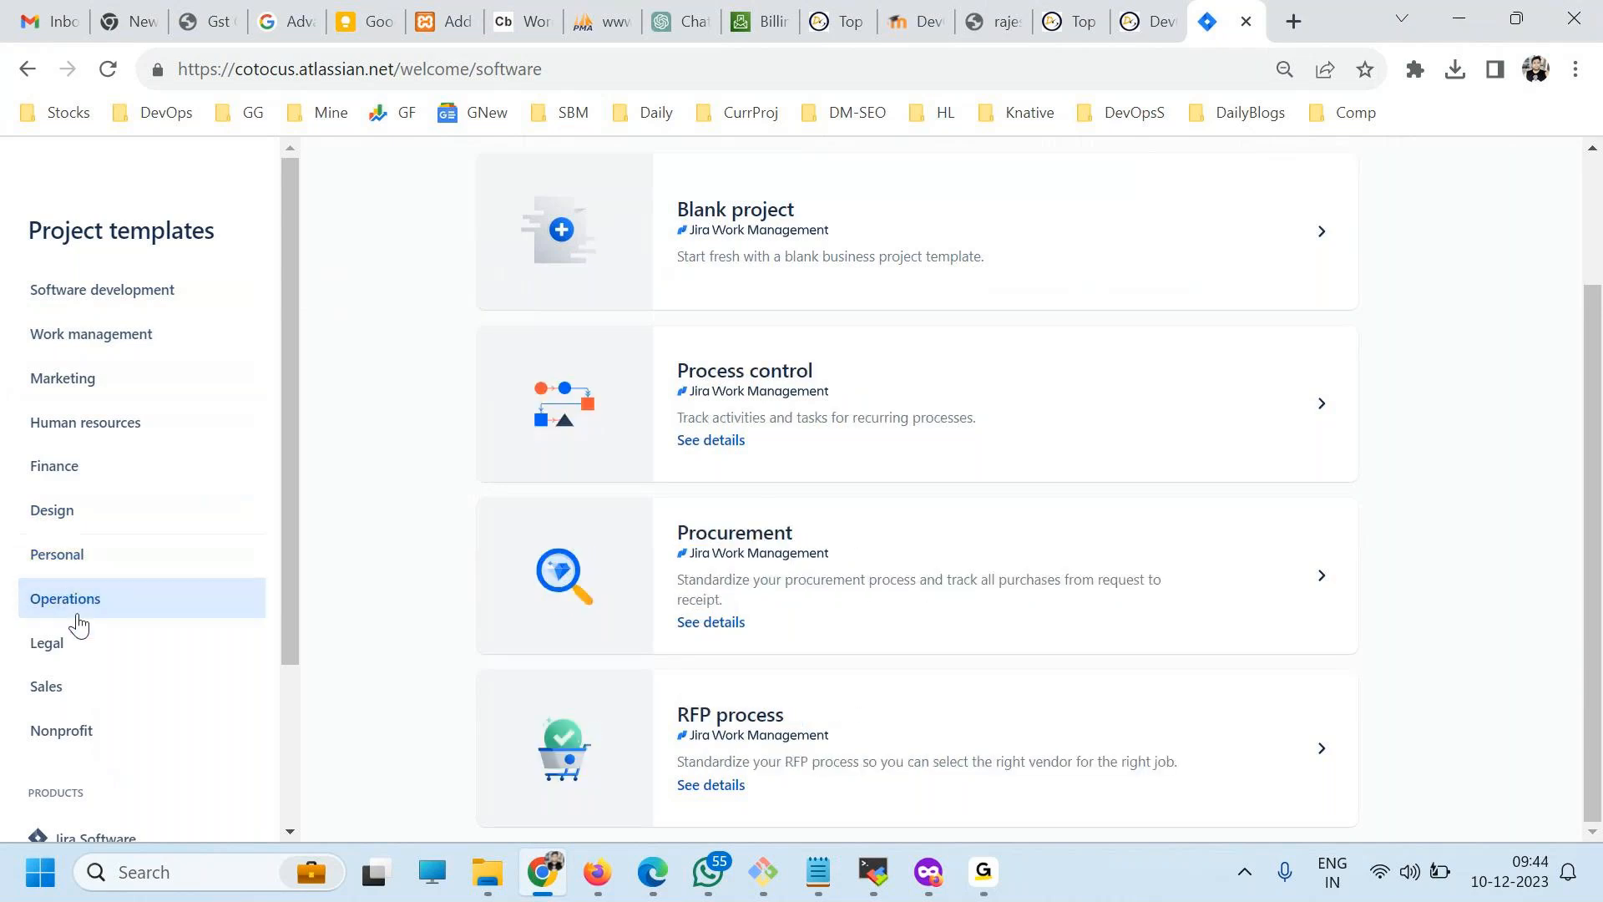
left_click(58, 643)
left_click(58, 686)
left_click(66, 733)
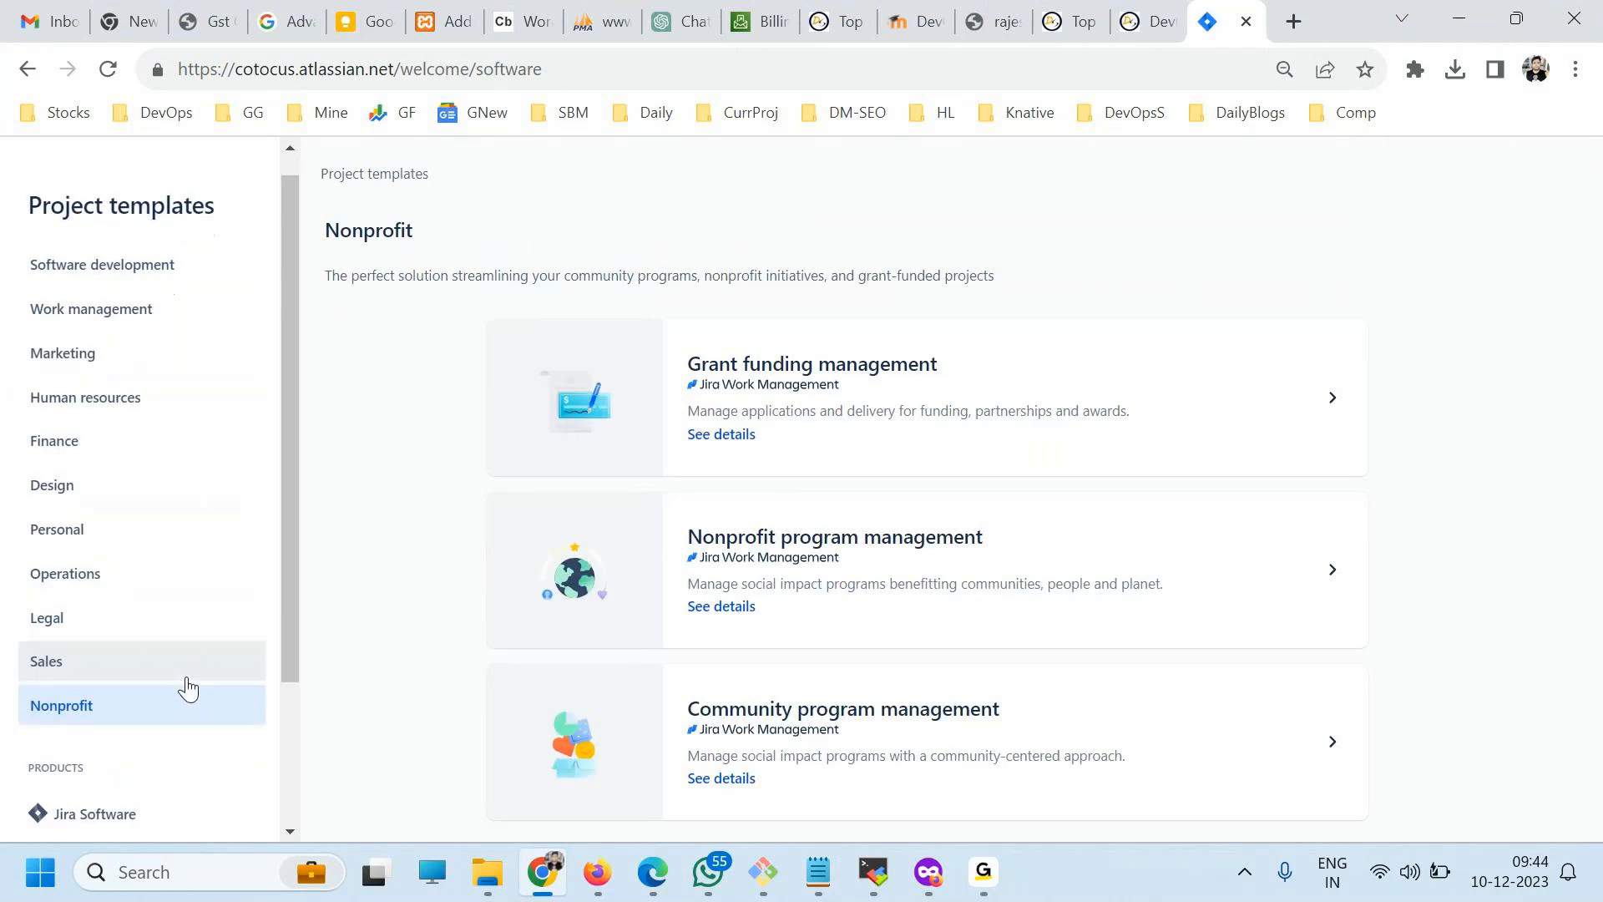
scroll(168, 626, "down", 3)
scroll(132, 633, "up", 3)
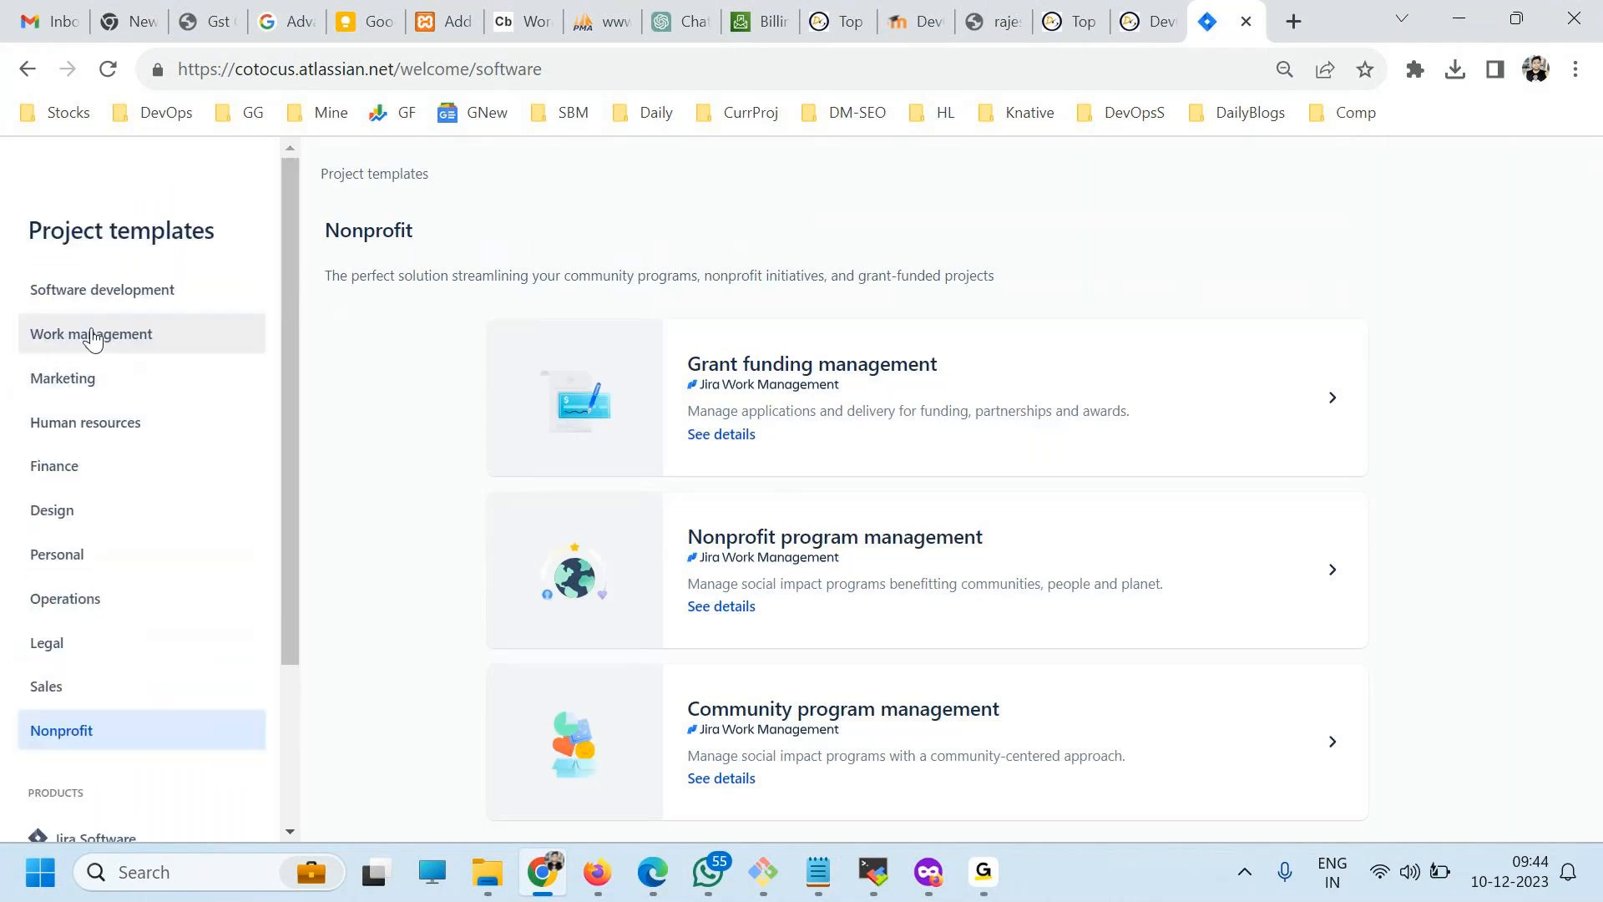
Pick the Scrum template under Software development and create the DevOpsX project.
left_click(92, 290)
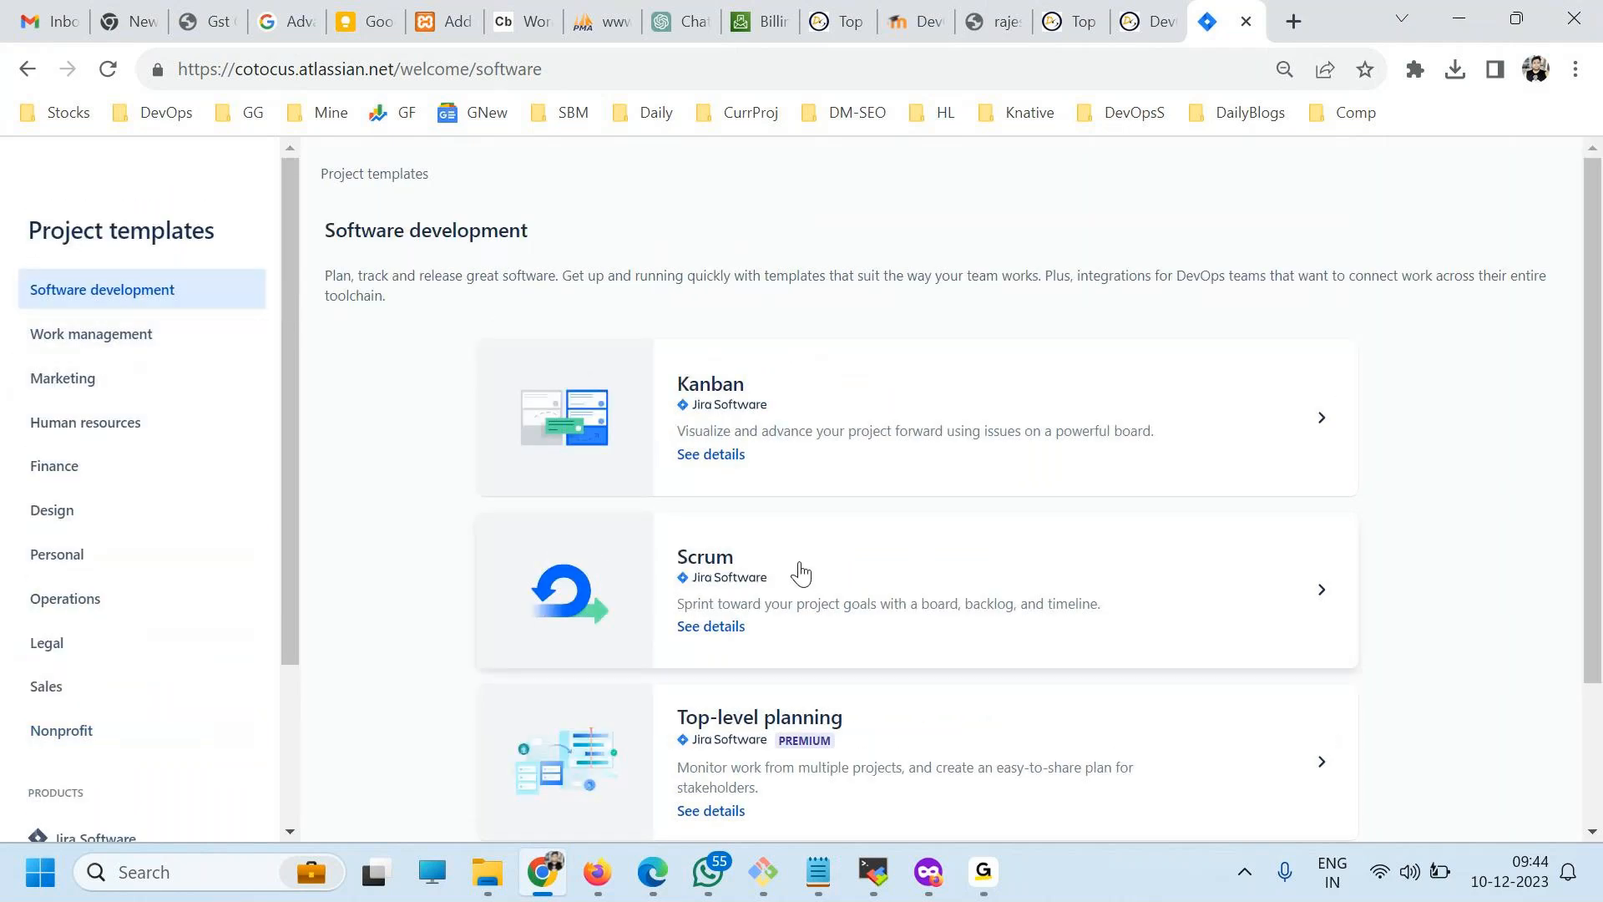
left_click(734, 575)
key("ctrl+a")
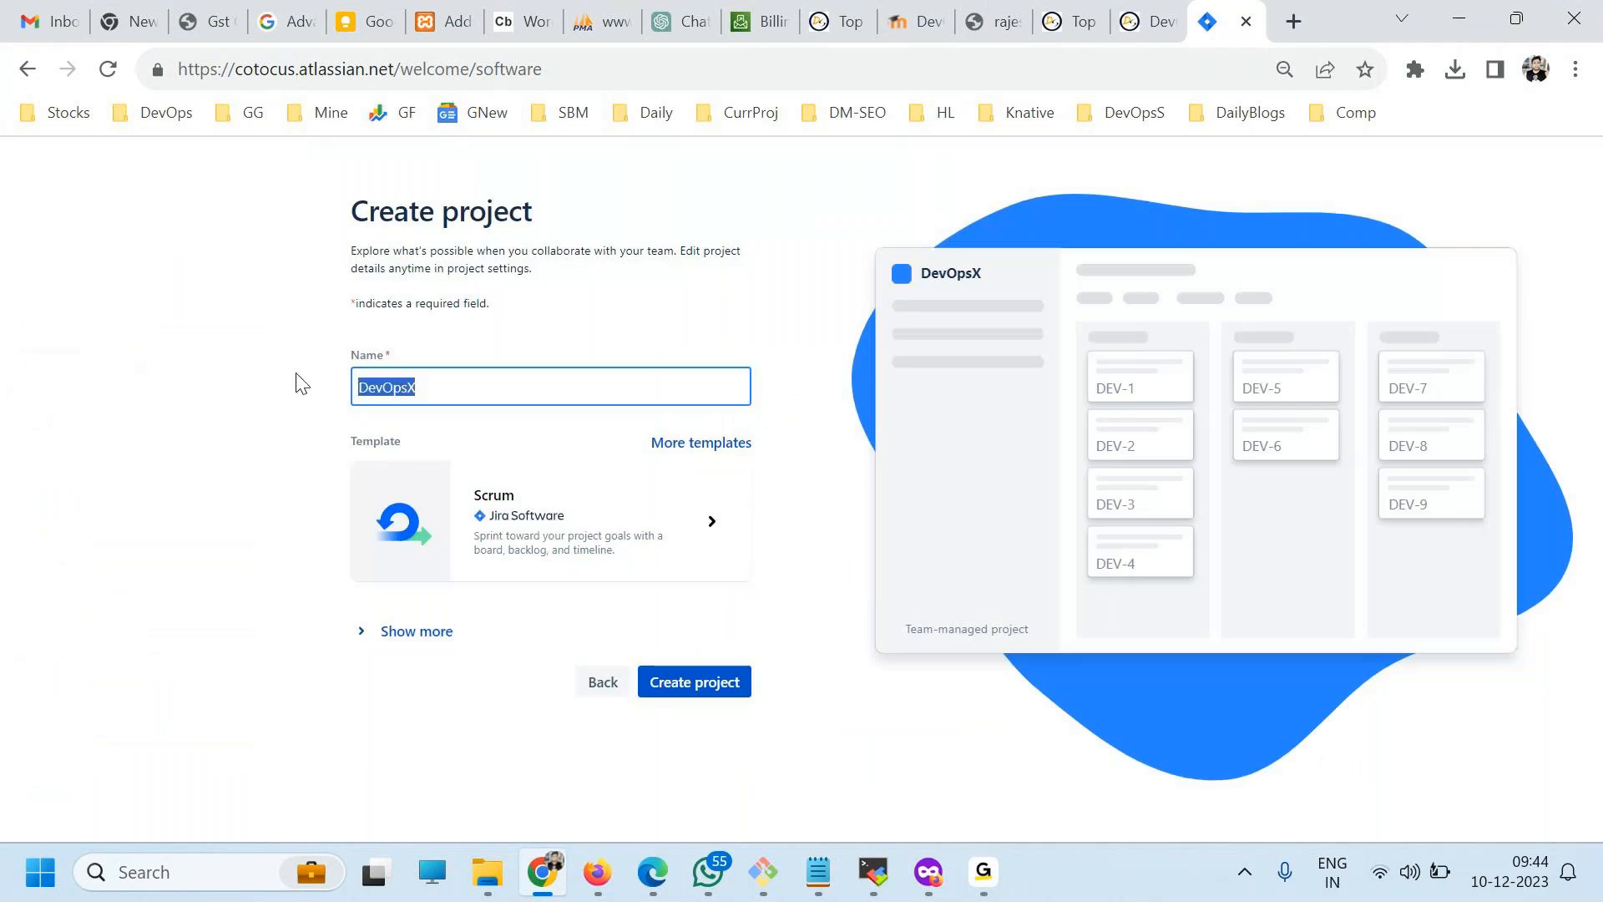
left_click(675, 689)
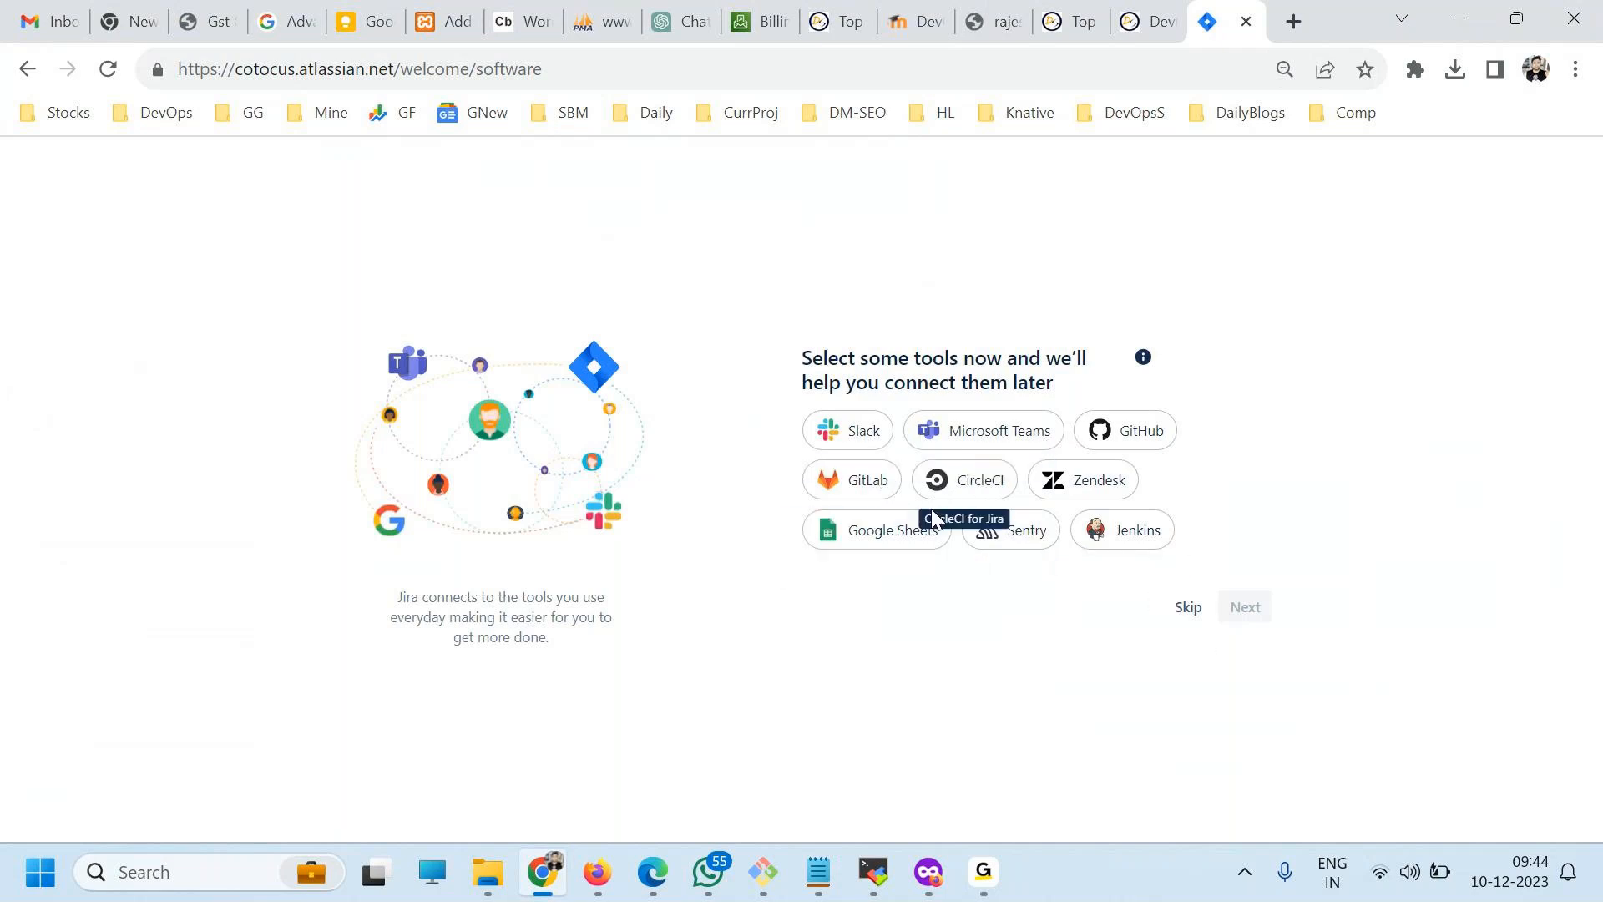
Skip the tool connection choices and decline the guided tour to explore the DevOpsX project independently.
left_click(1189, 609)
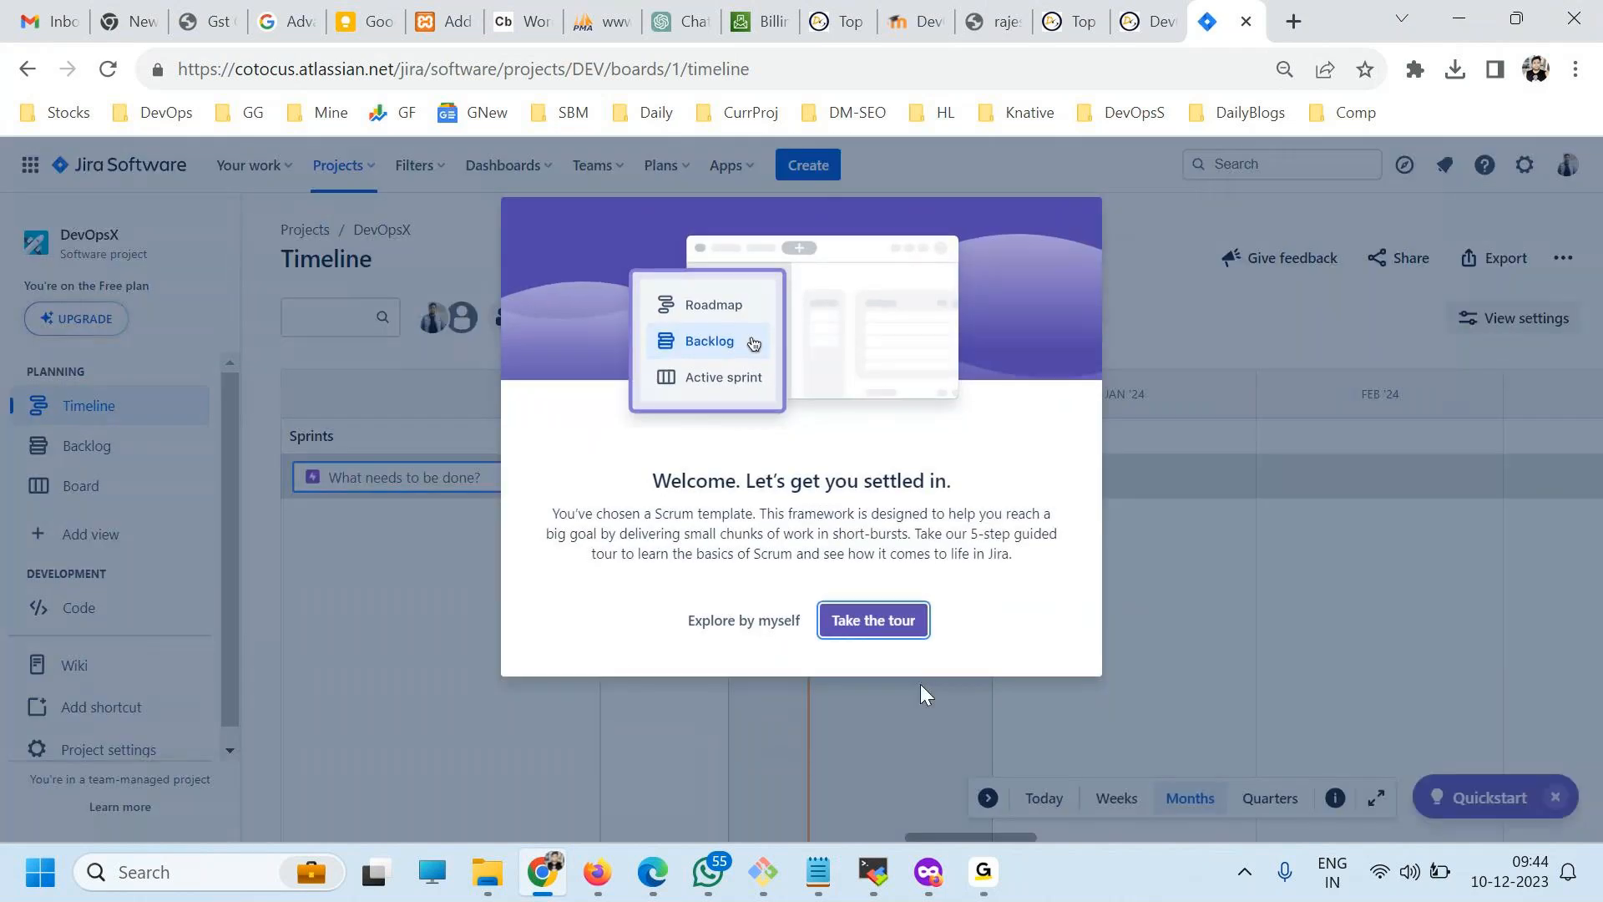
left_click(744, 622)
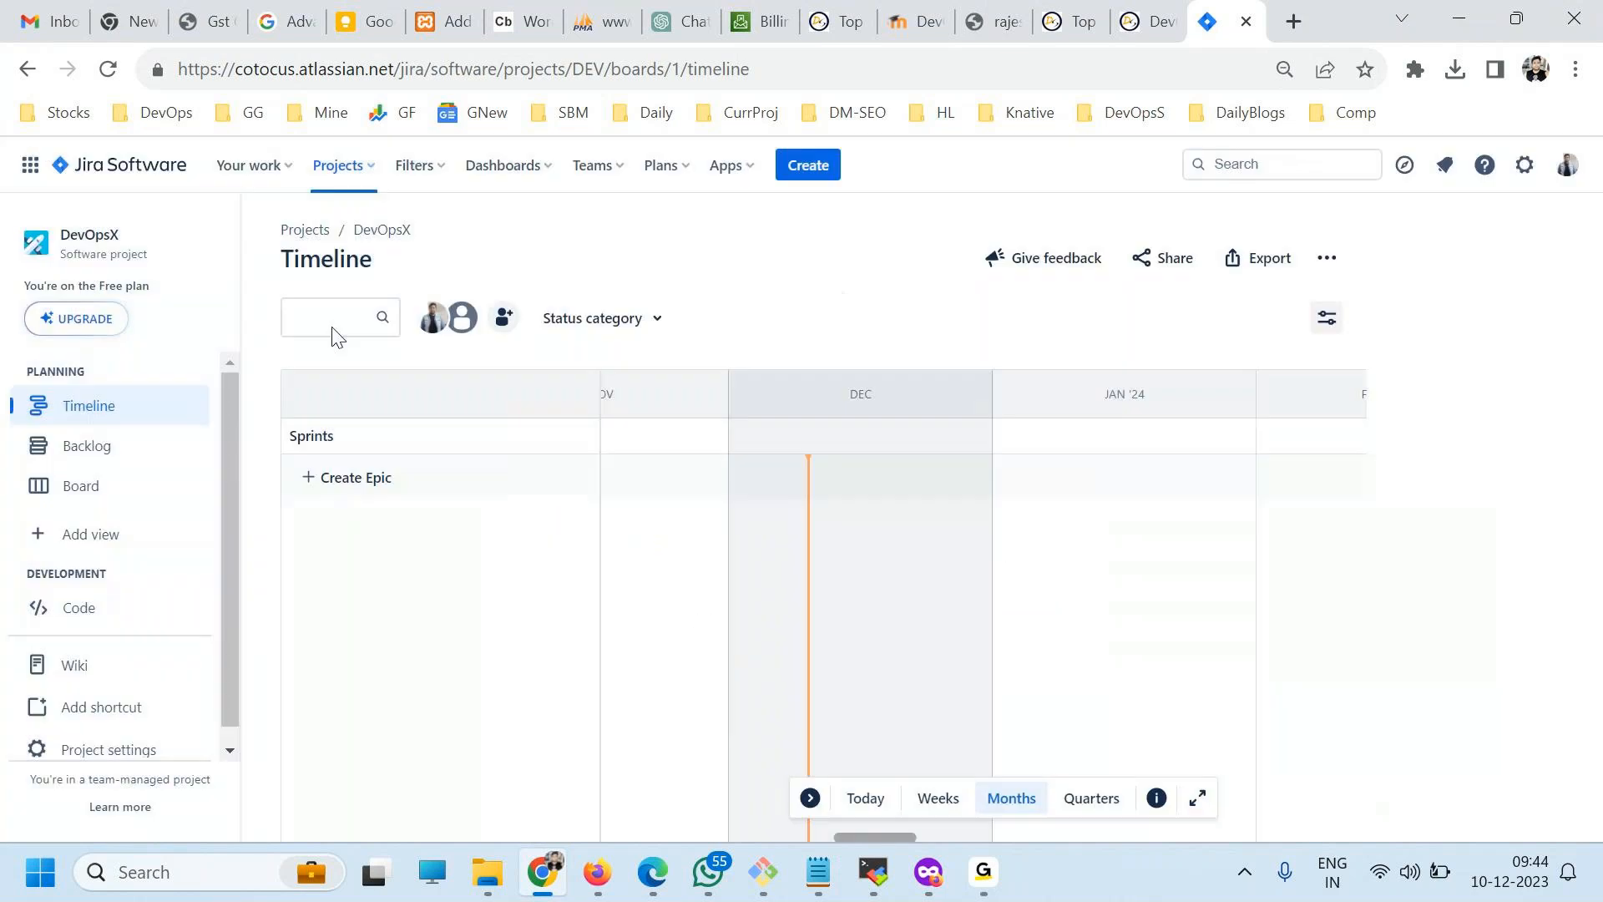
Collapse the Quickstart guide and start a new project from the Bug tracking template under Software development.
left_click(343, 167)
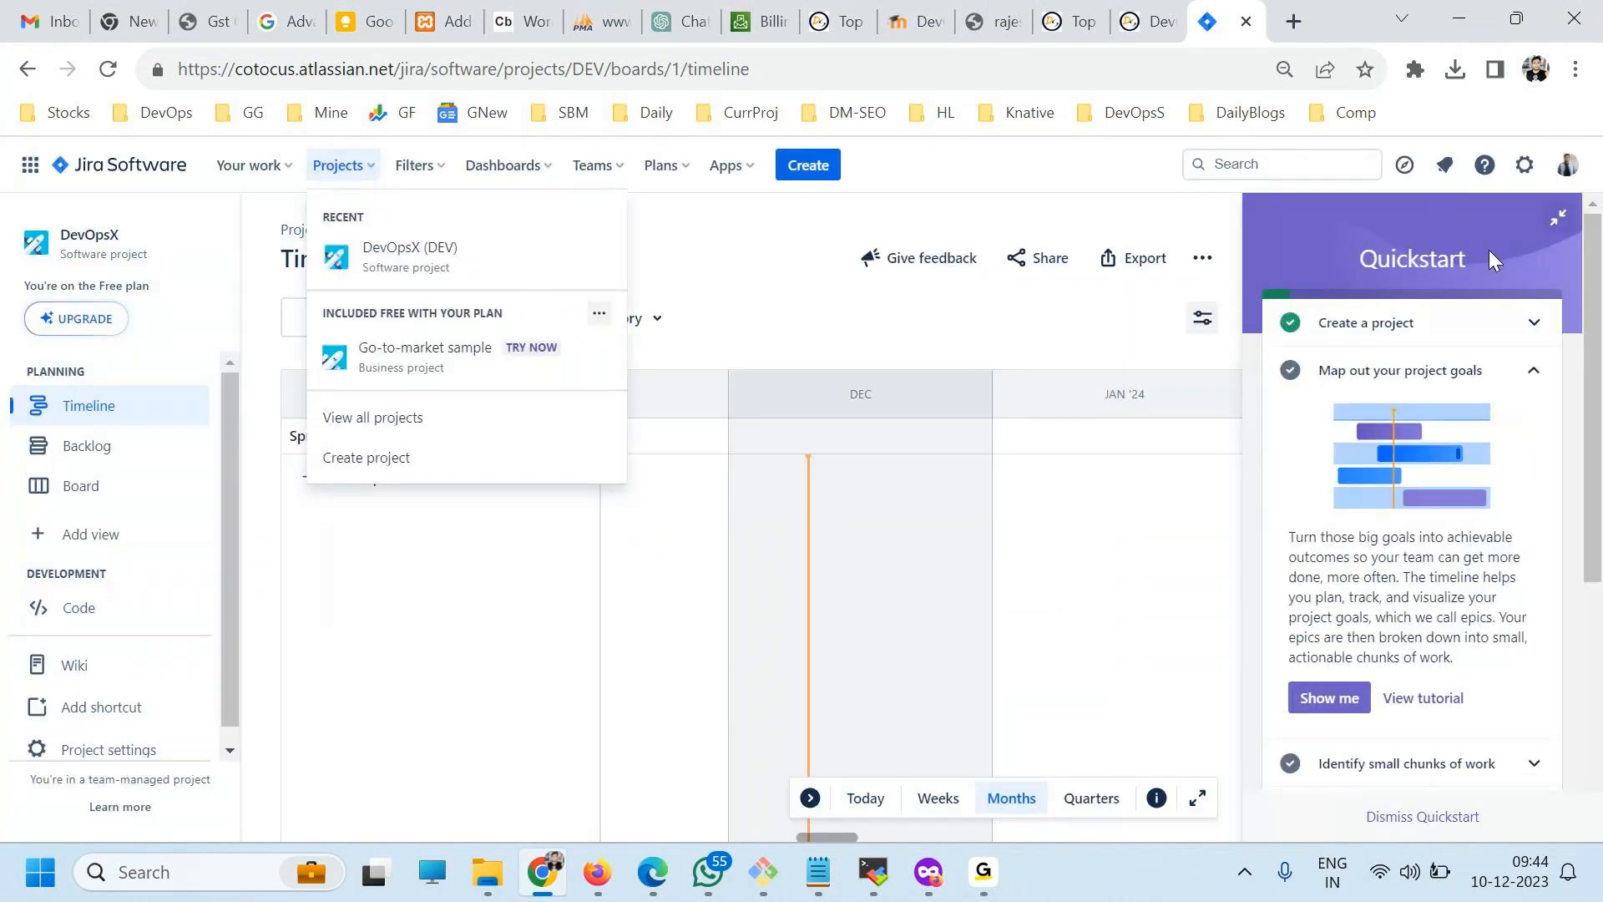
left_click(1527, 256)
left_click(366, 165)
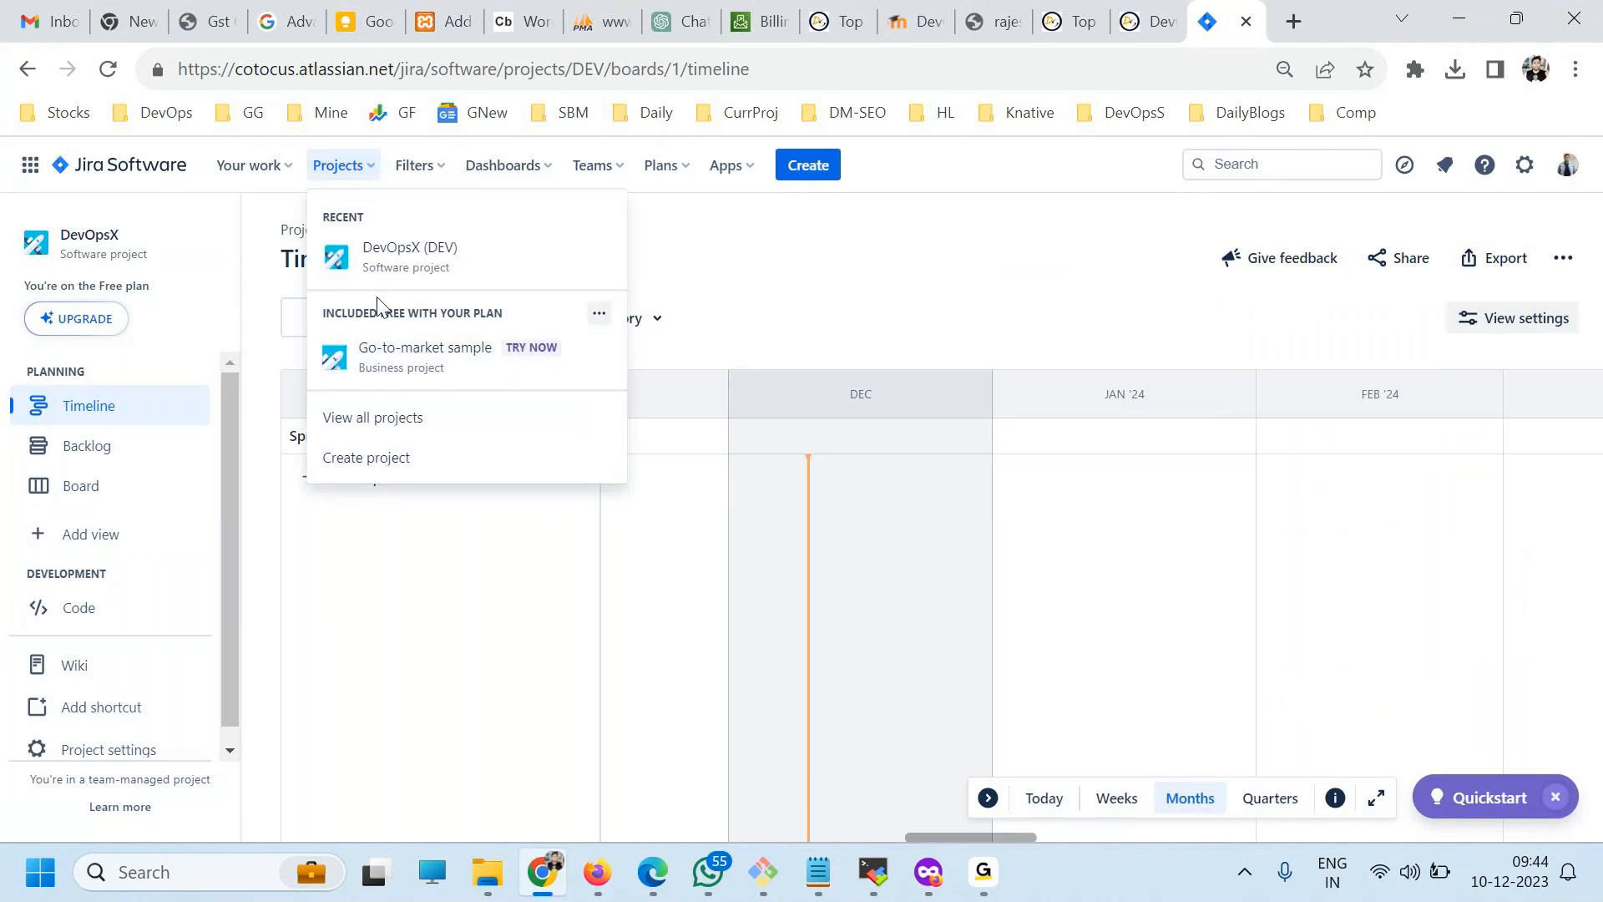
left_click(359, 460)
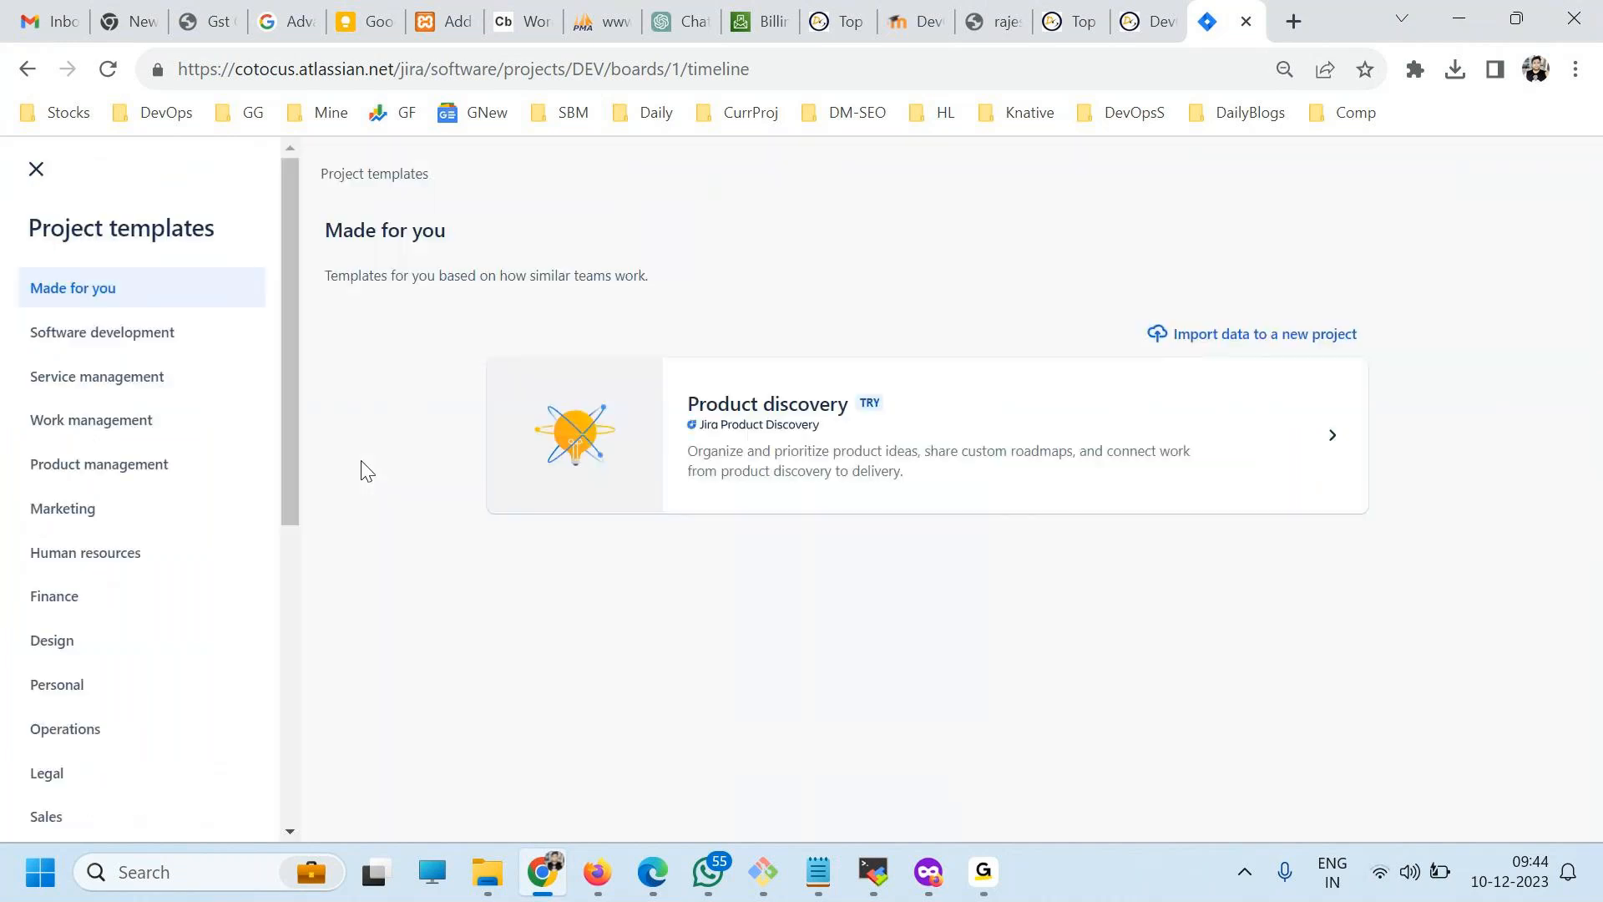
left_click(123, 334)
scroll(907, 691, "down", 3)
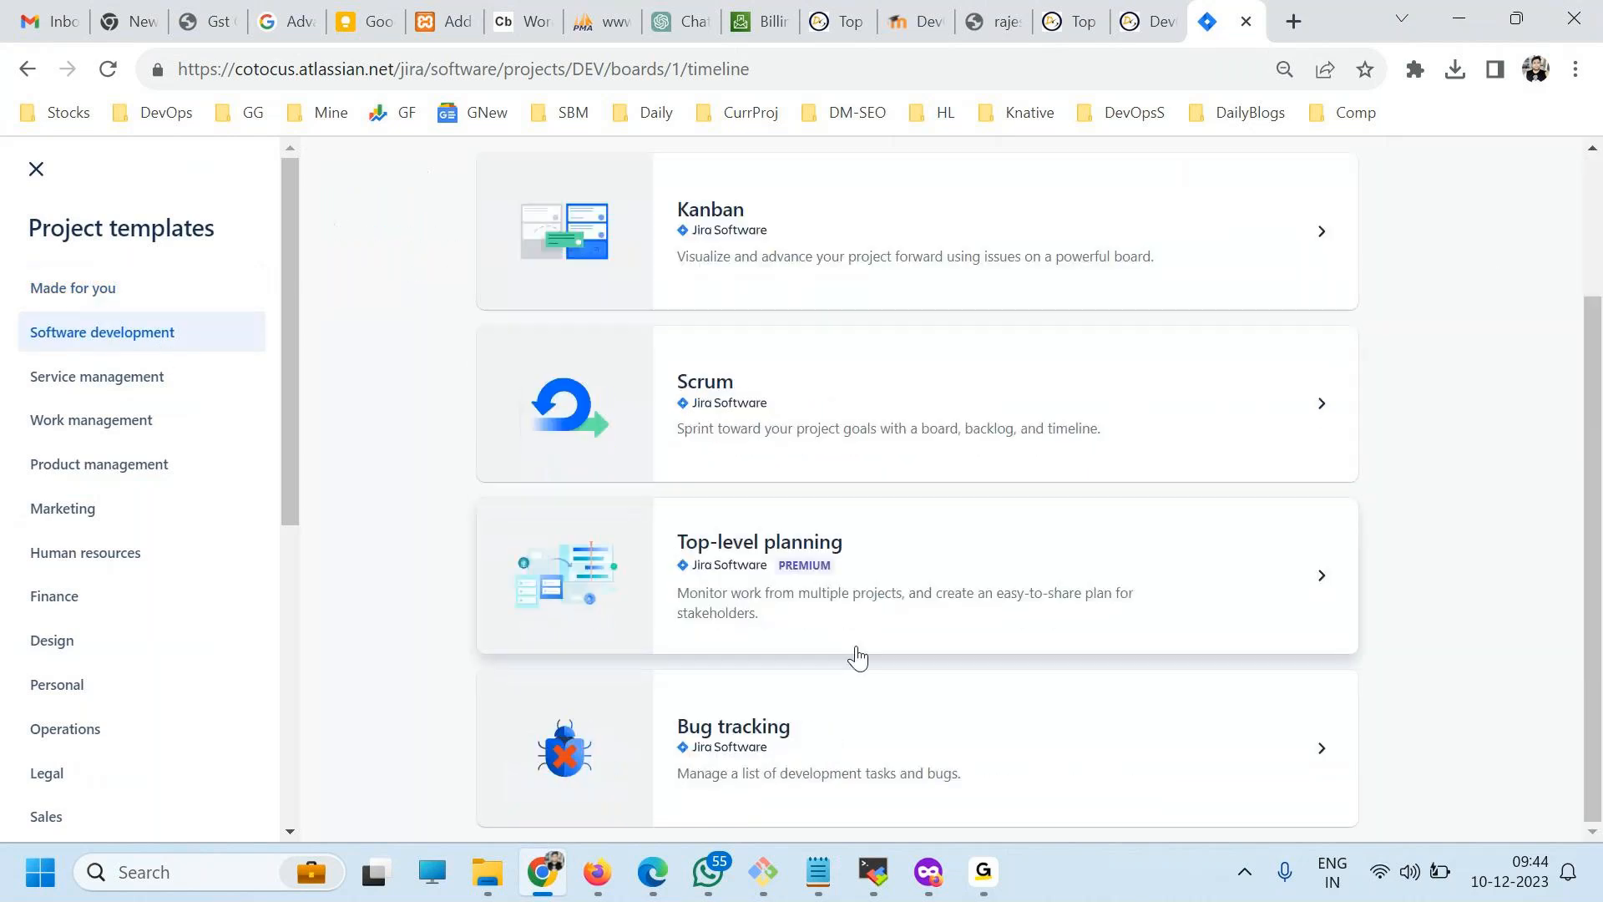
left_click(765, 719)
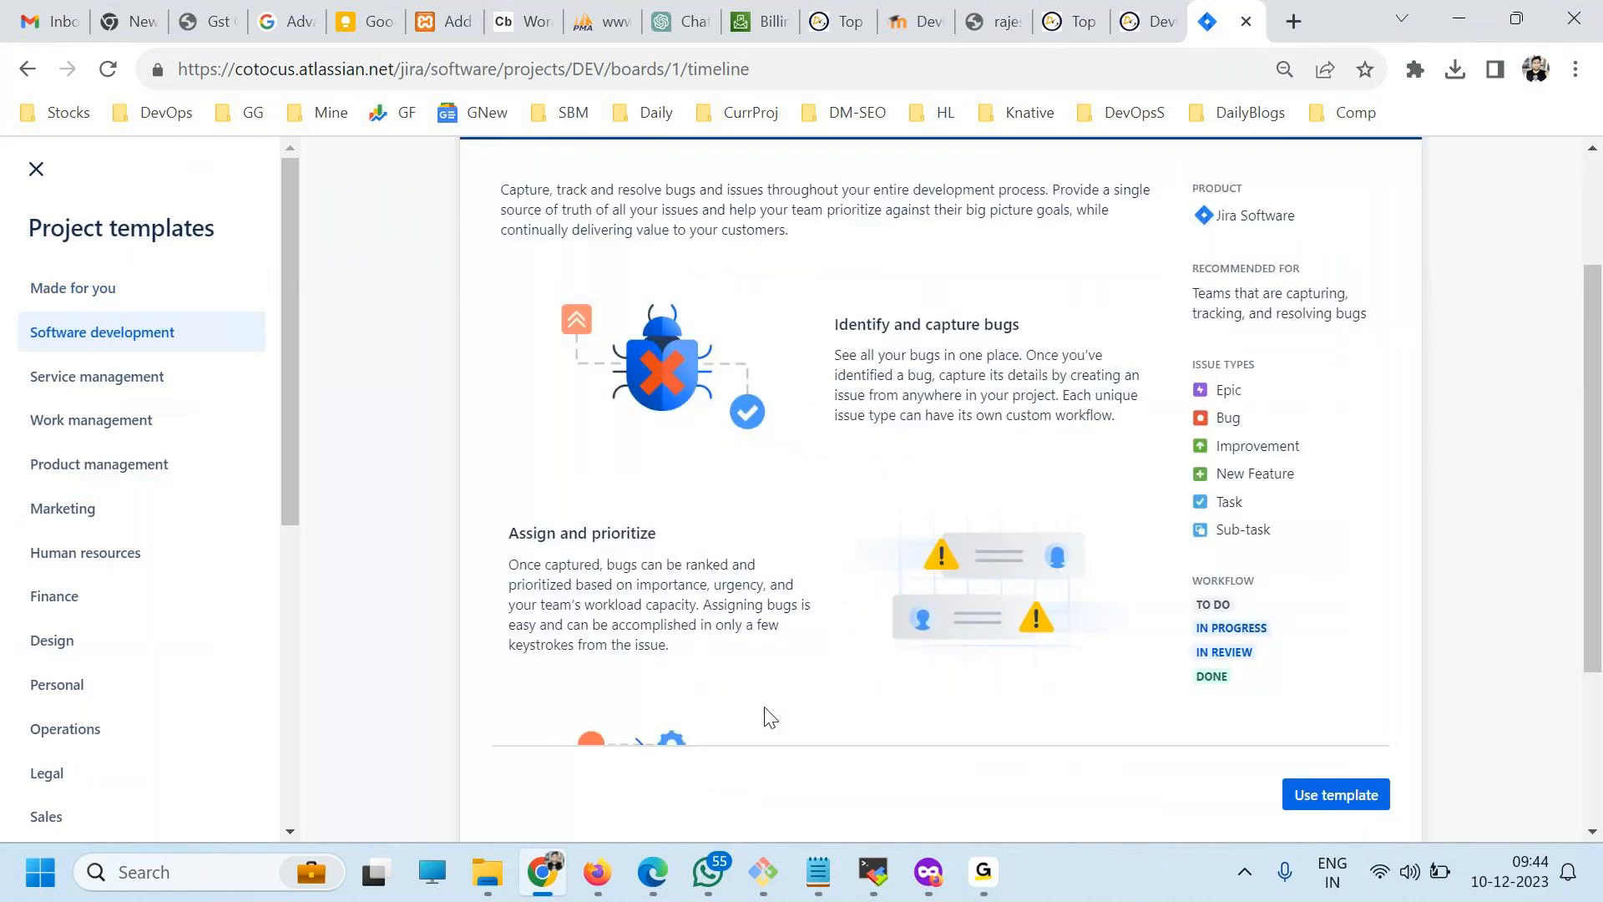
left_click(1338, 800)
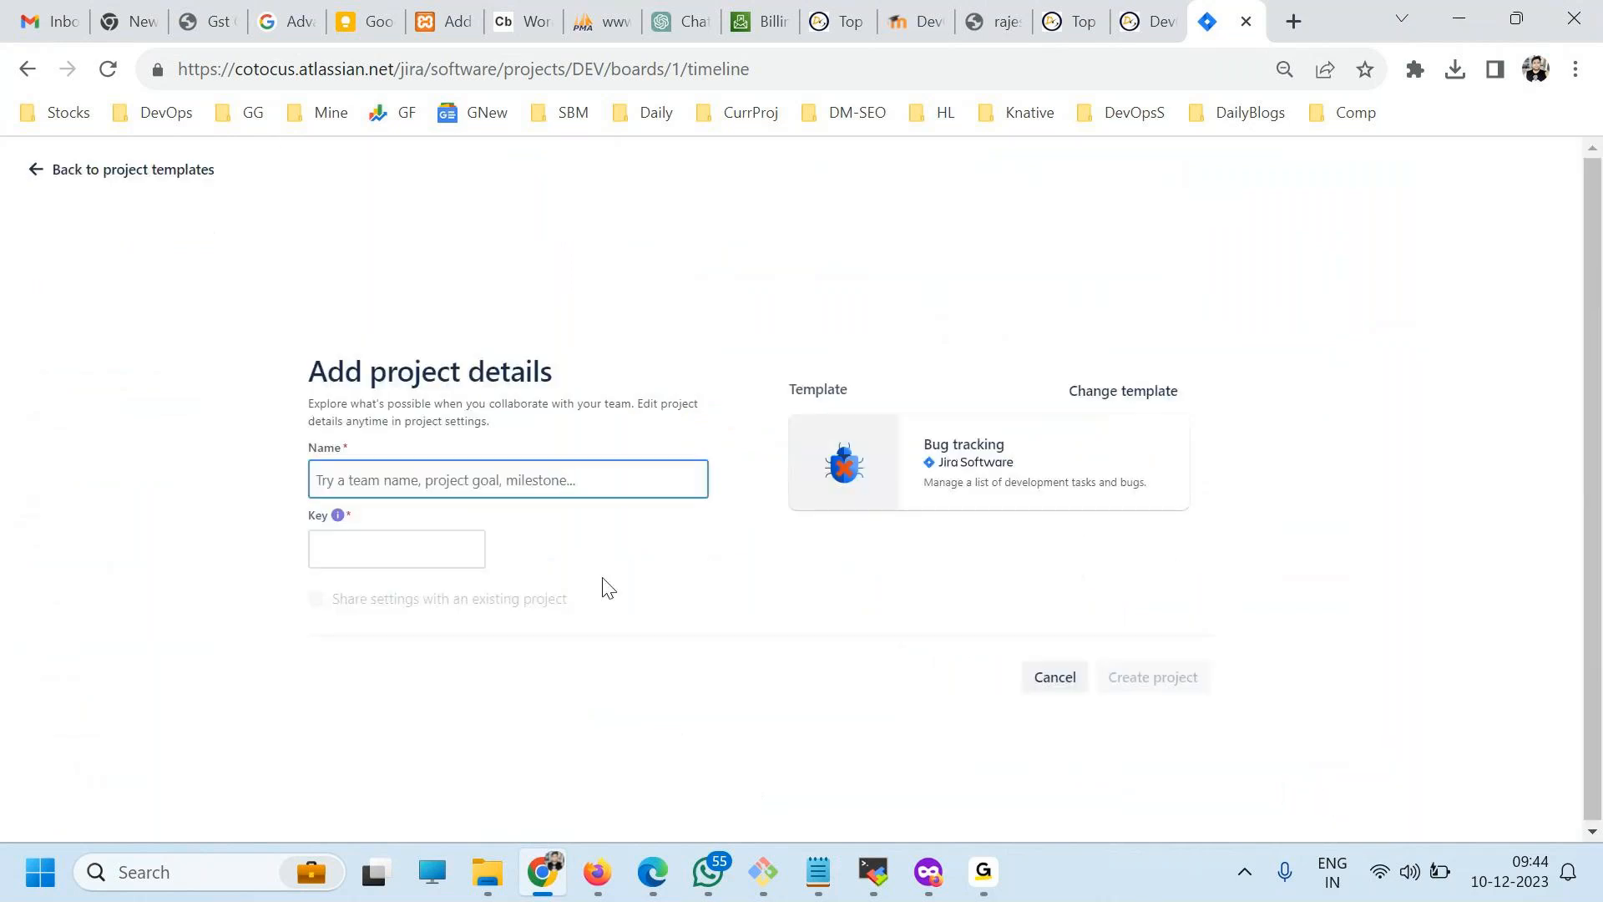
Name the new bug tracking project DevOpsY, keep the key DV, and create it.
type("DevOpsX")
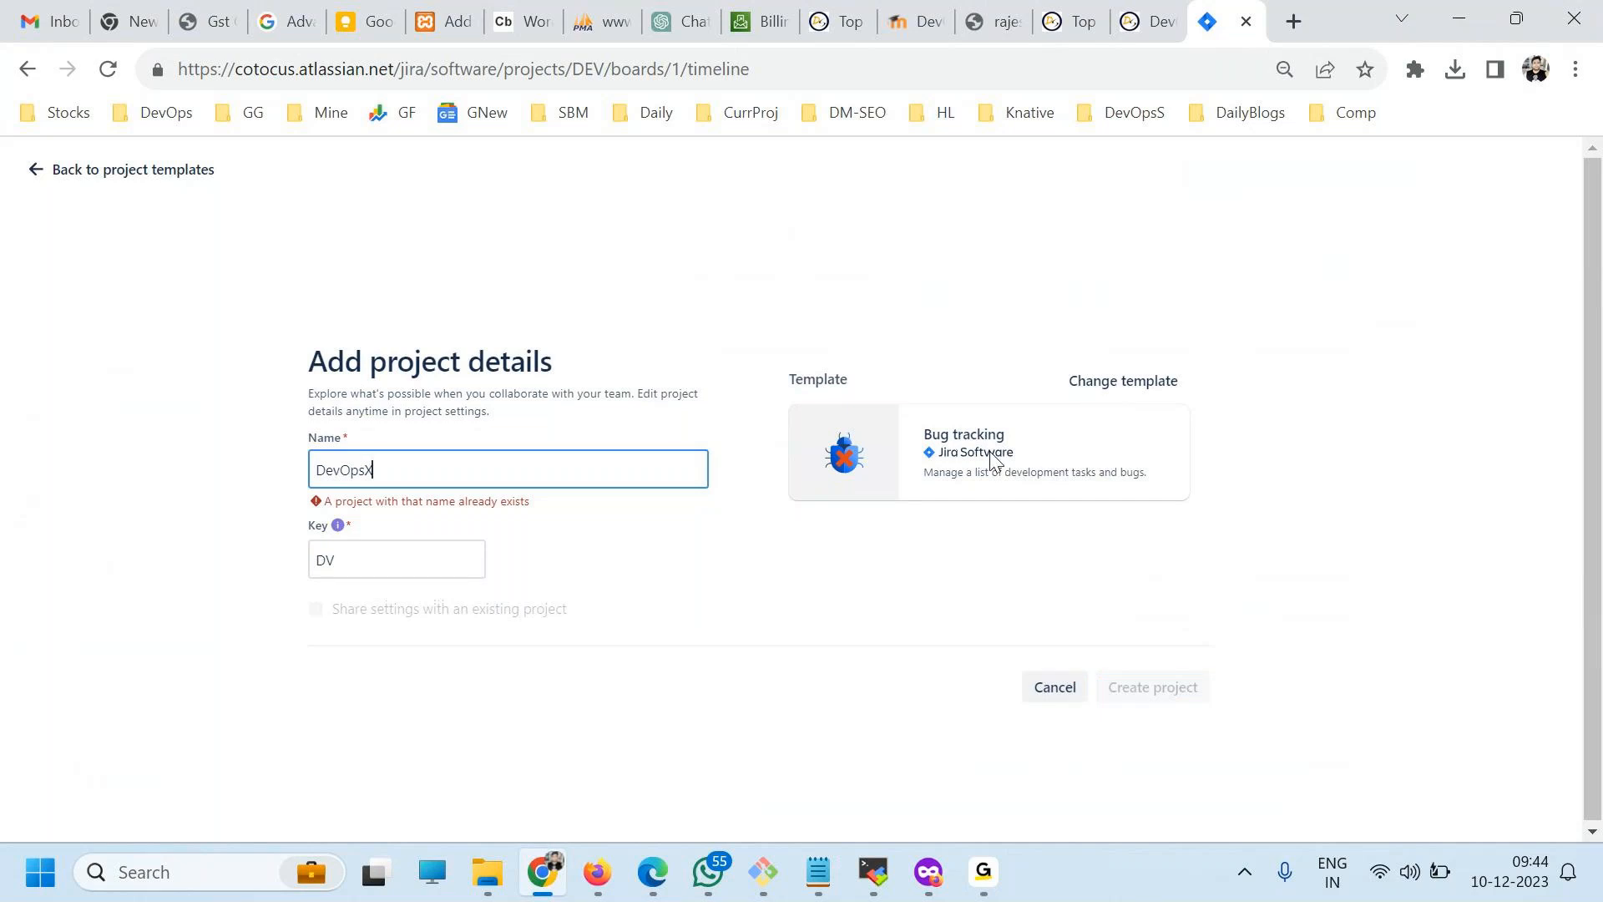
left_click(415, 571)
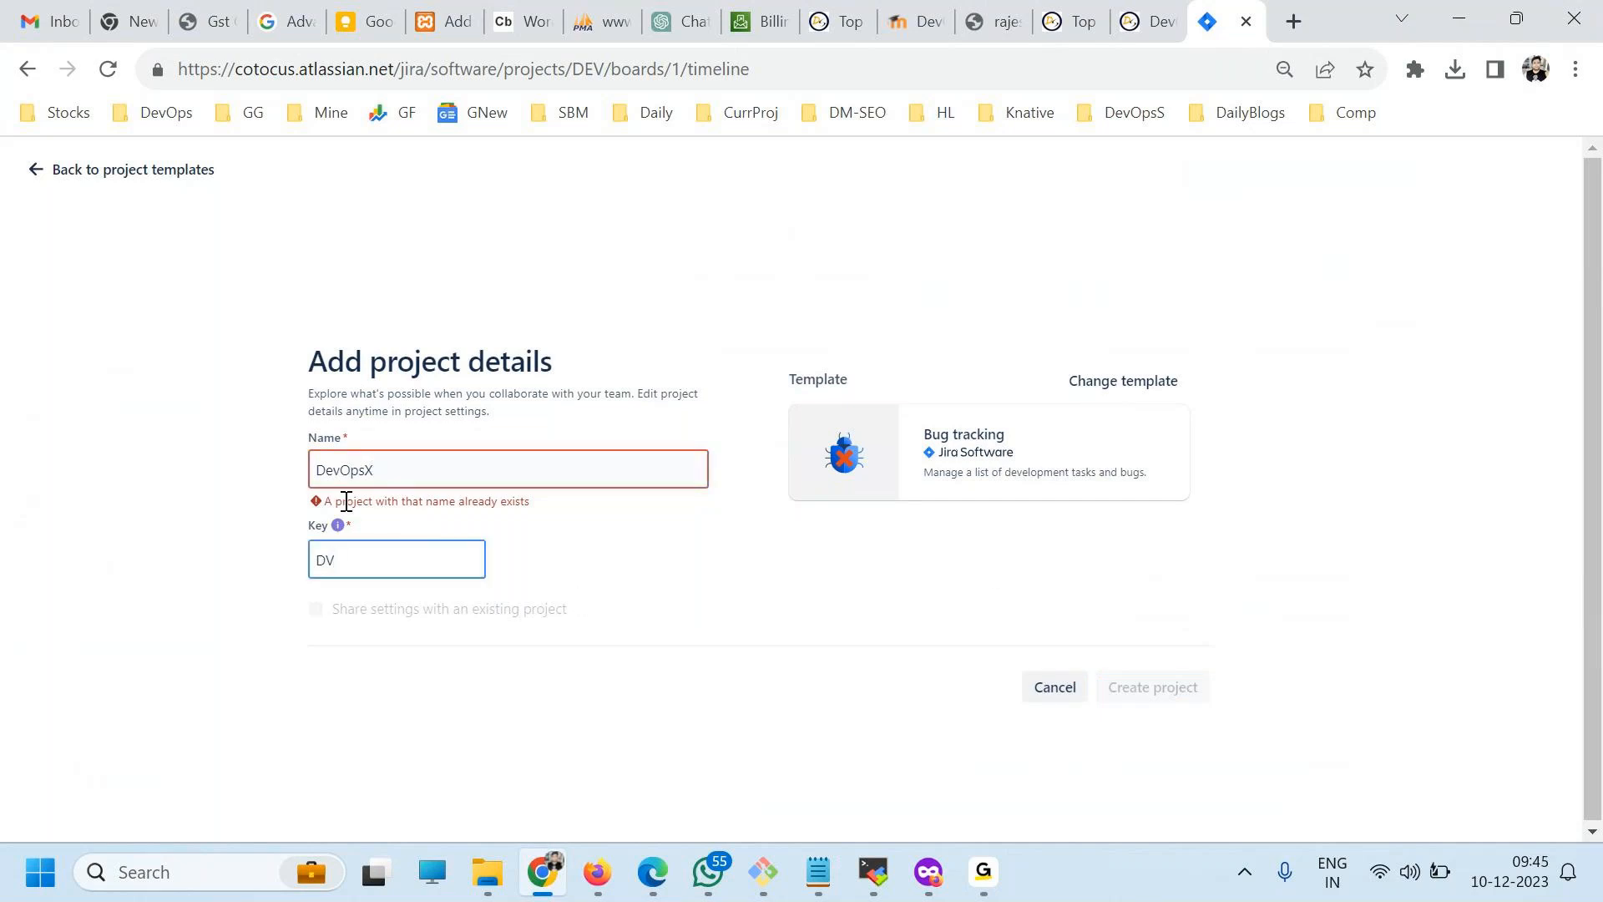
left_click(384, 470)
key("BackSpace")
type("Y")
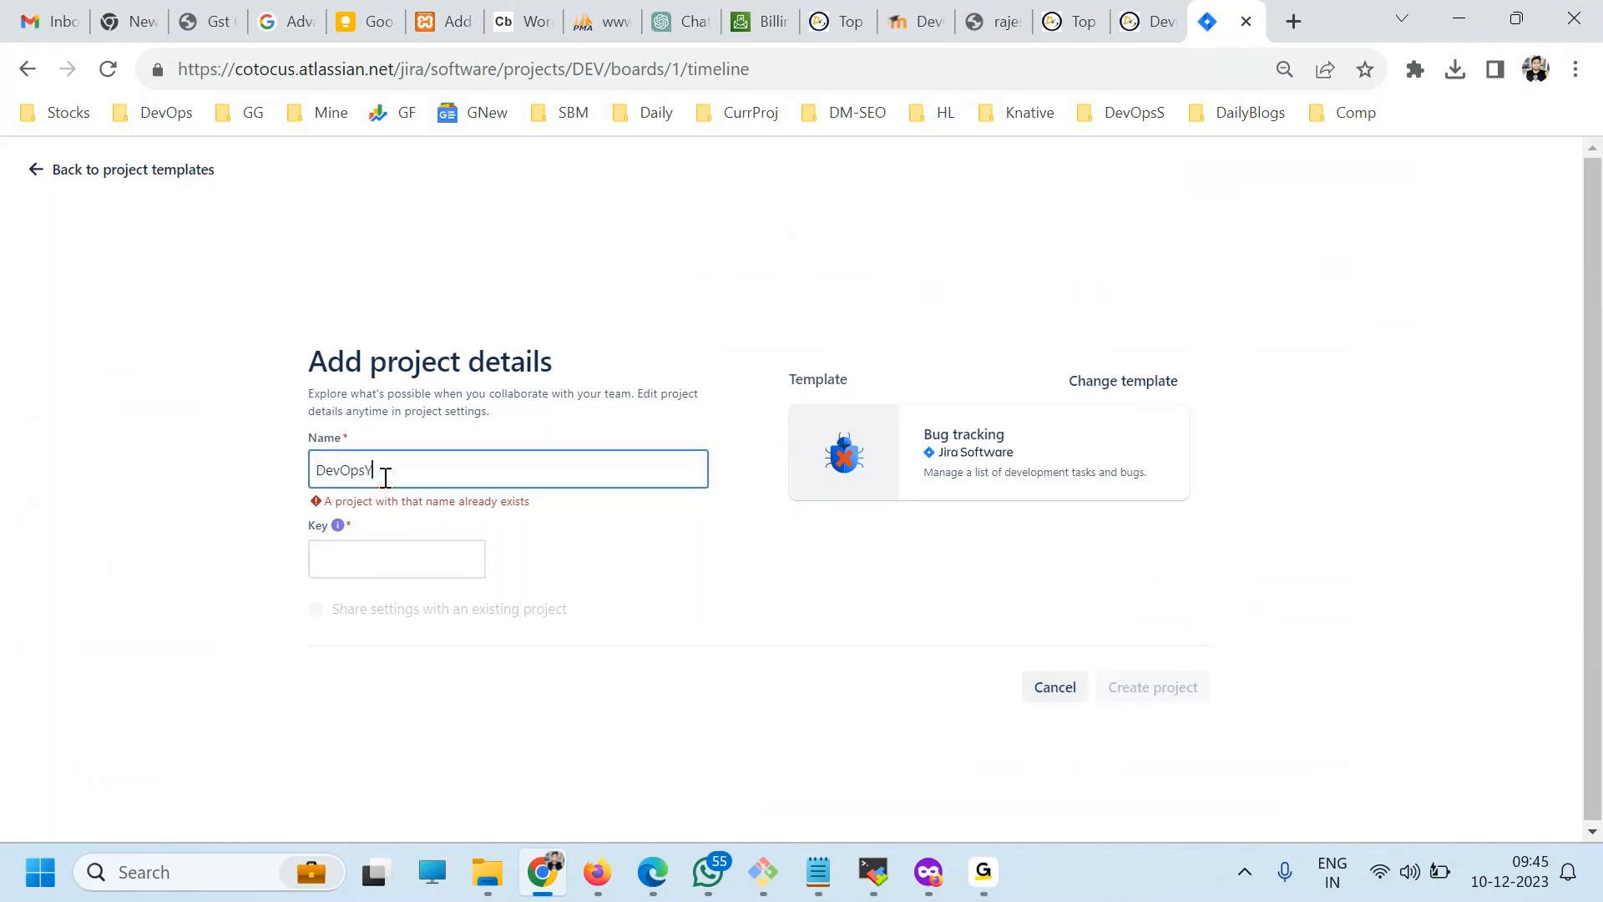
left_click(1157, 679)
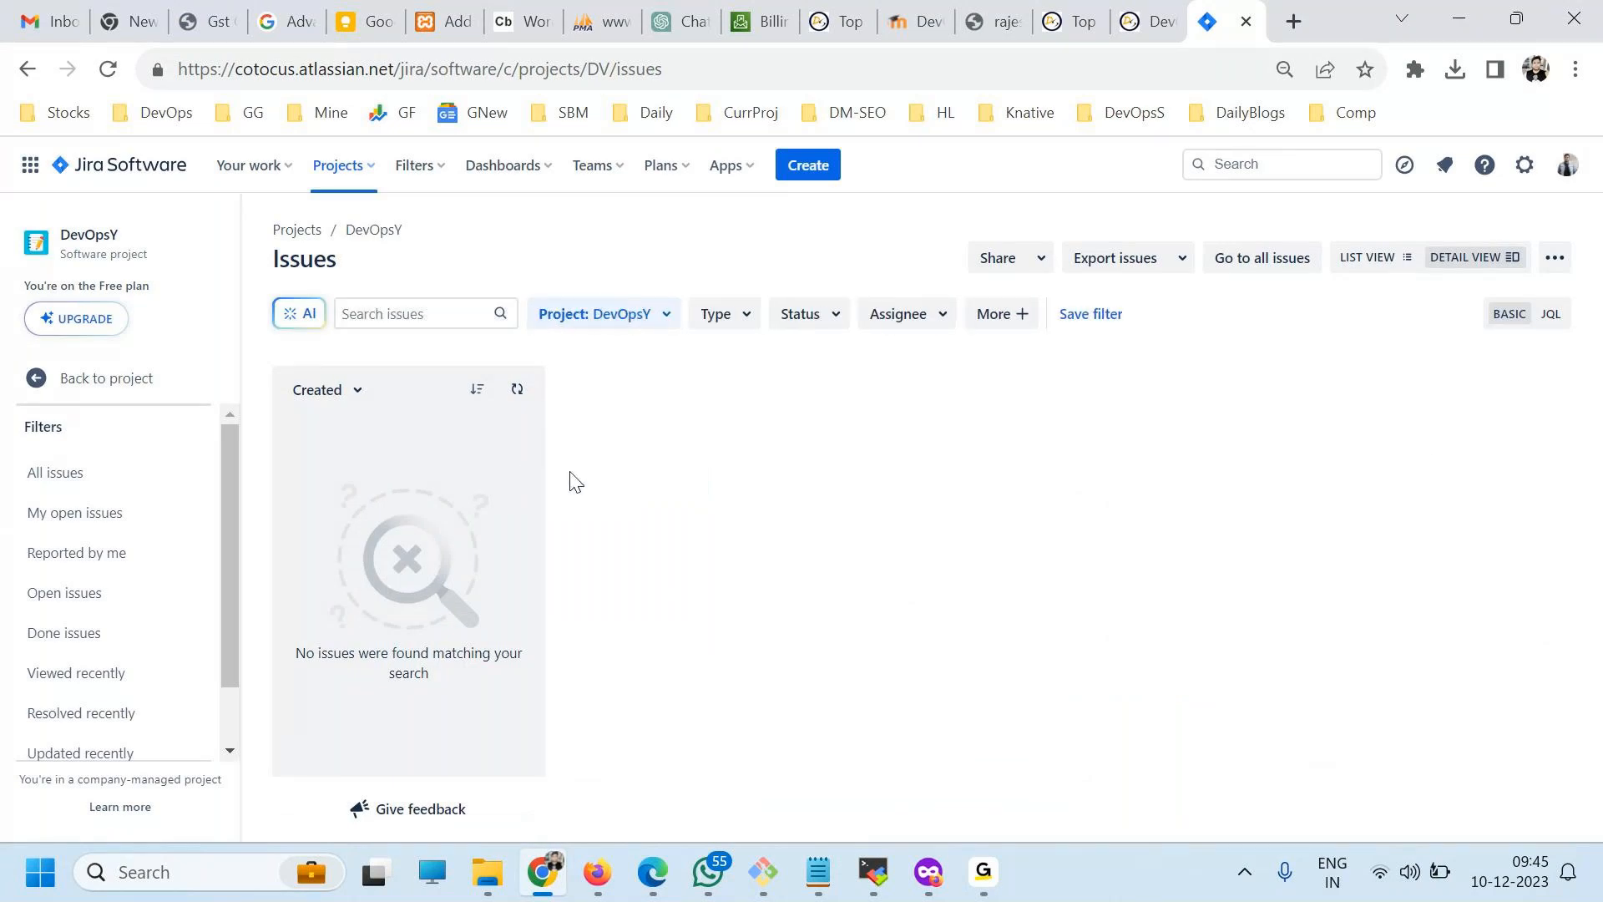
Open the DevOpsY project from the recent projects and review the list of available projects.
left_click(338, 164)
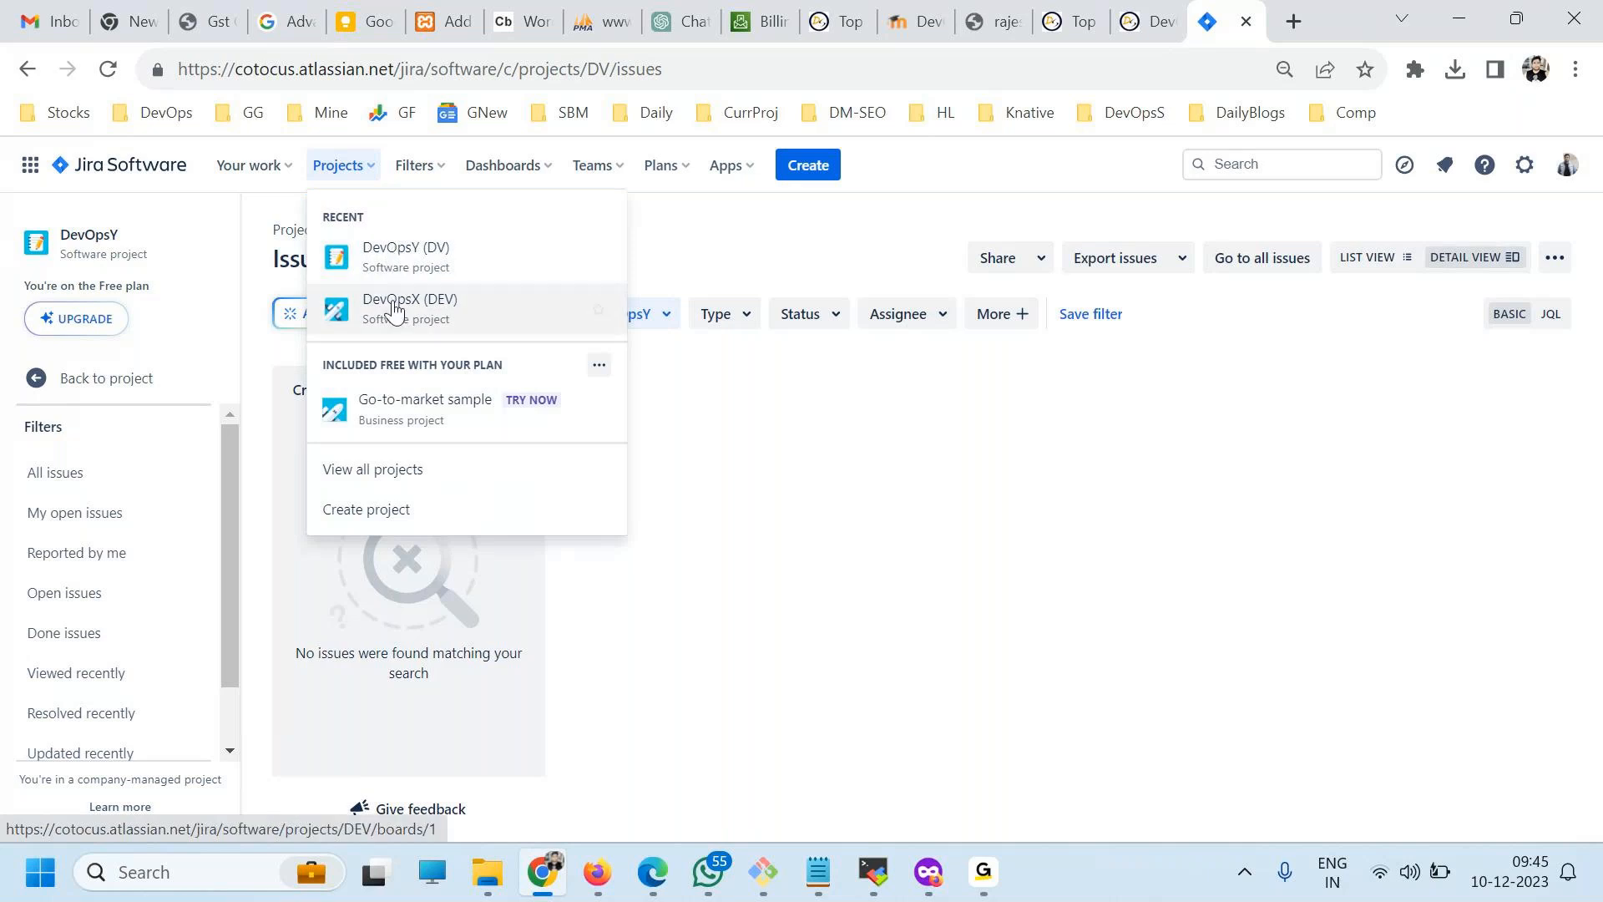
left_click(397, 265)
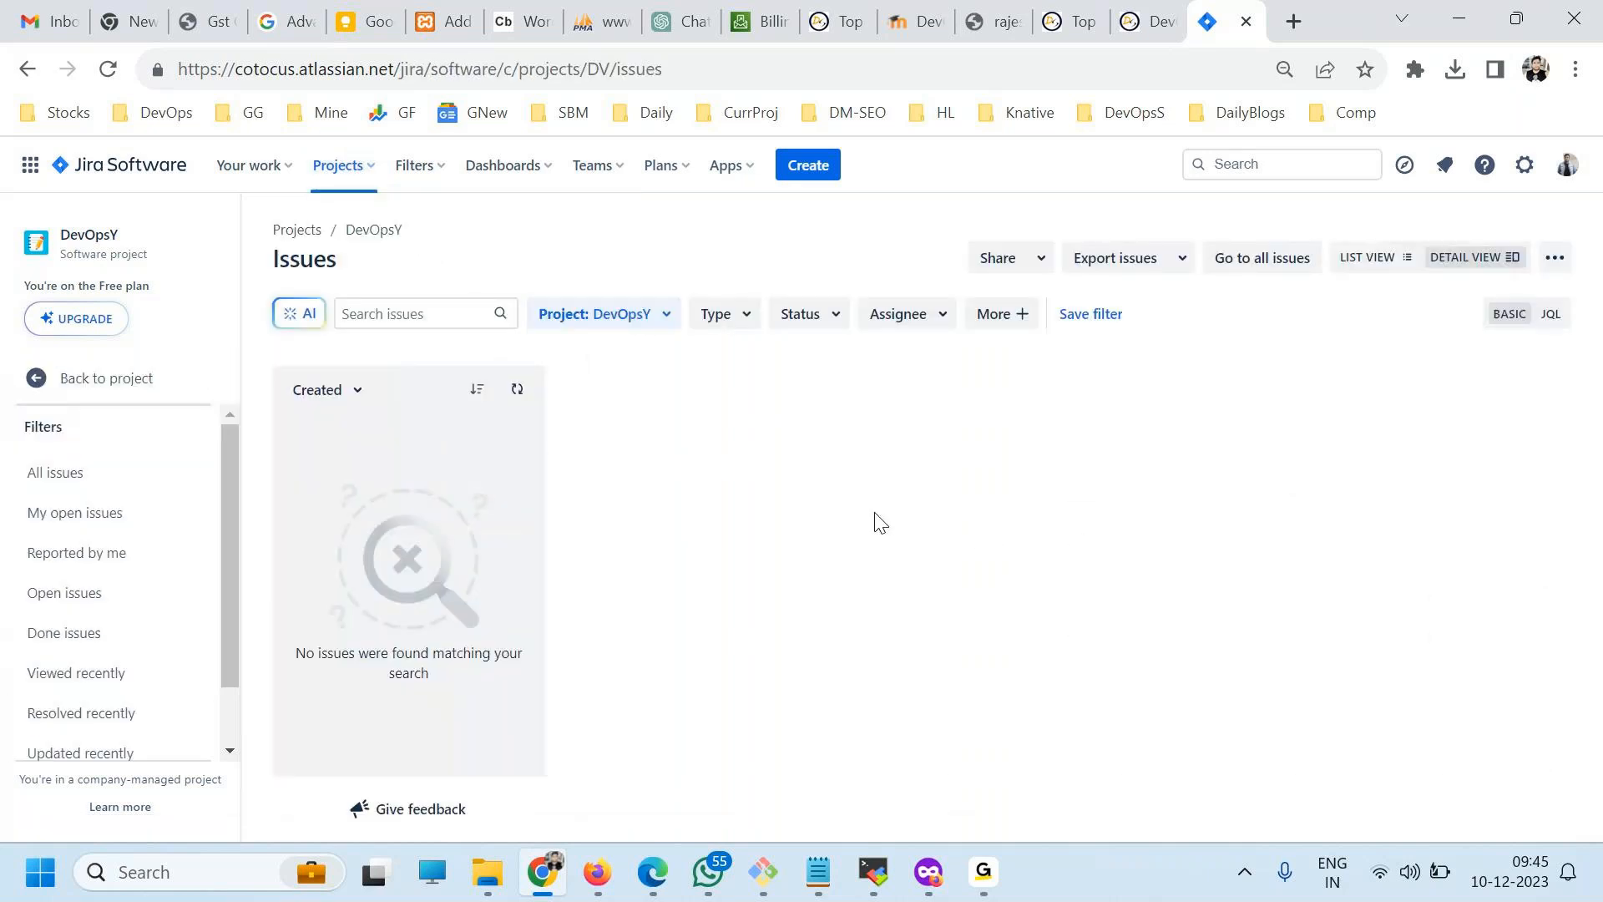
left_click(334, 163)
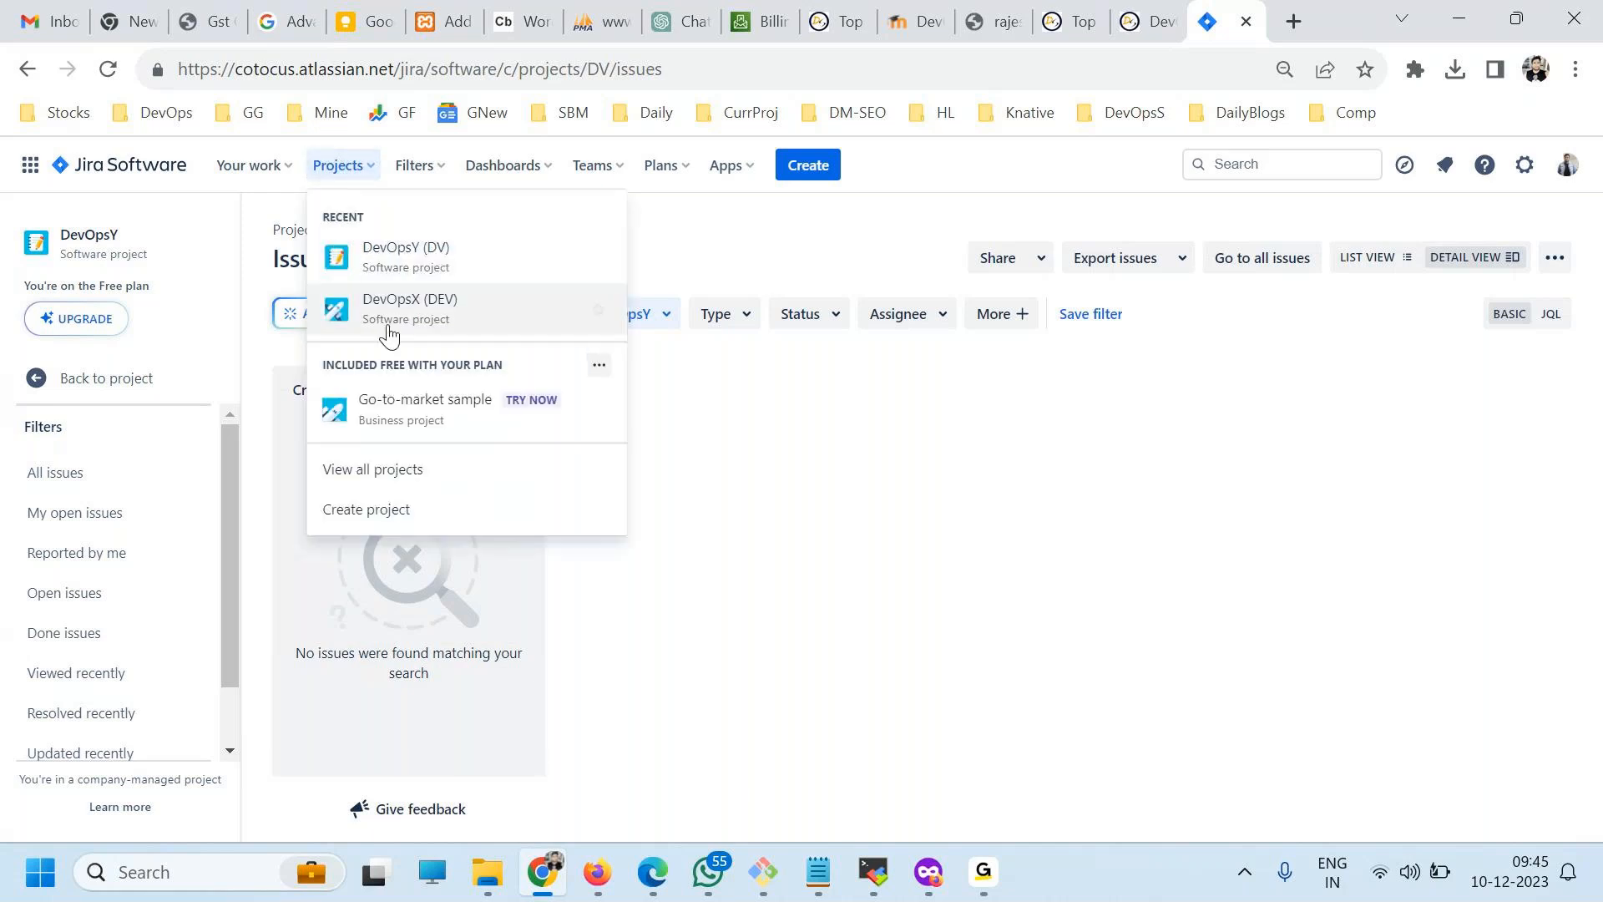
left_click(675, 233)
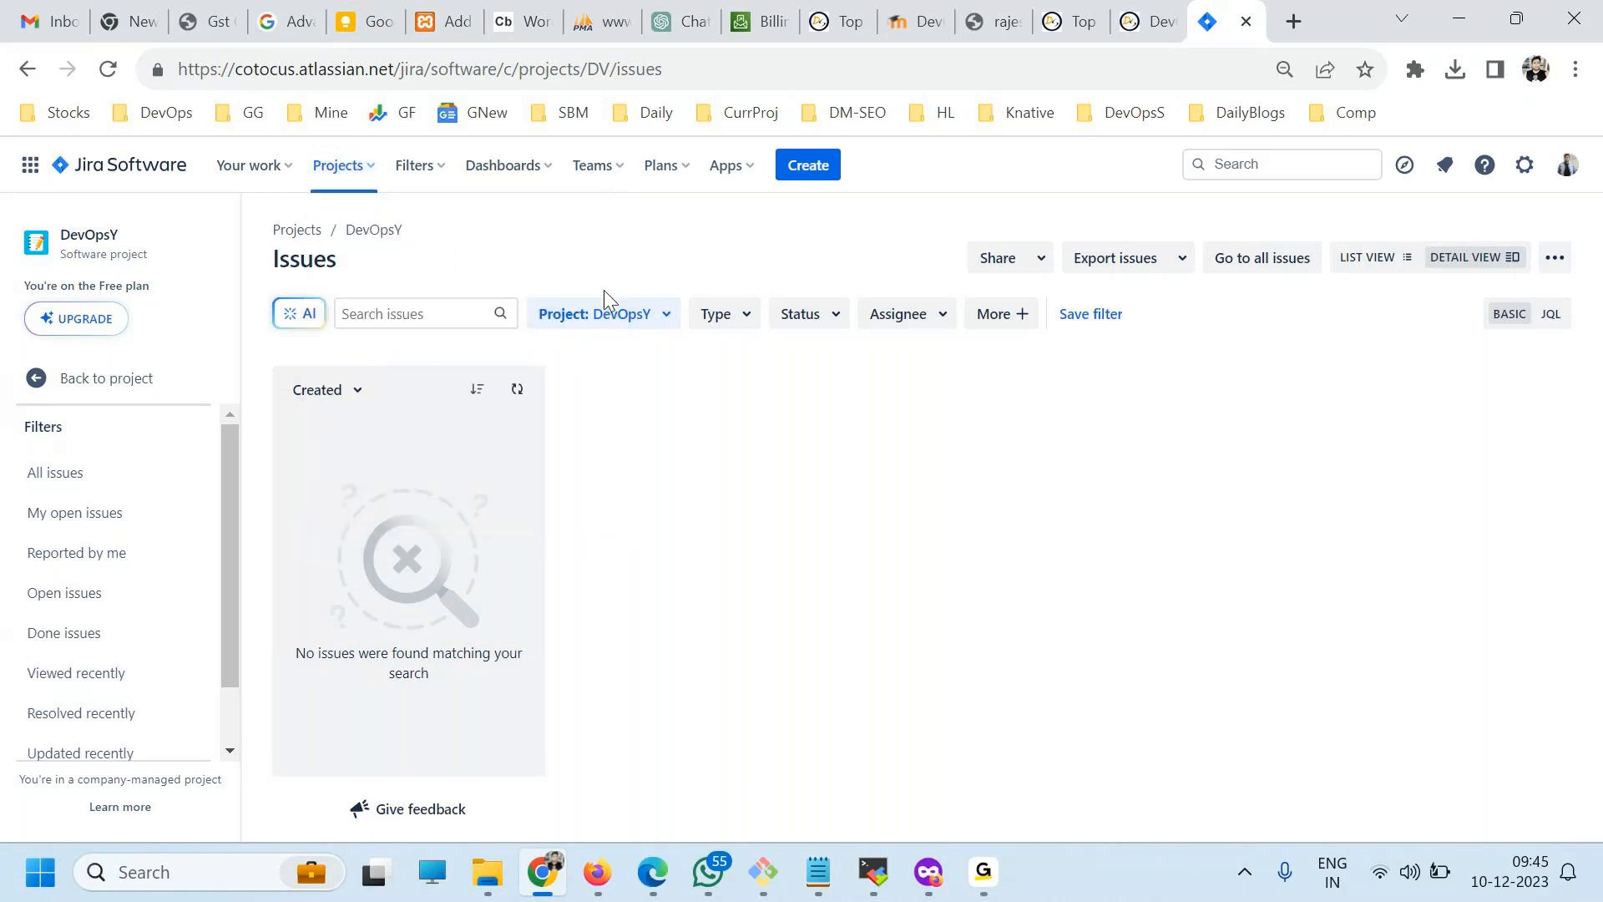
Start a new issue in DevOpsY, dismiss the multitasking tip, and expand the issue form to full view.
left_click(802, 175)
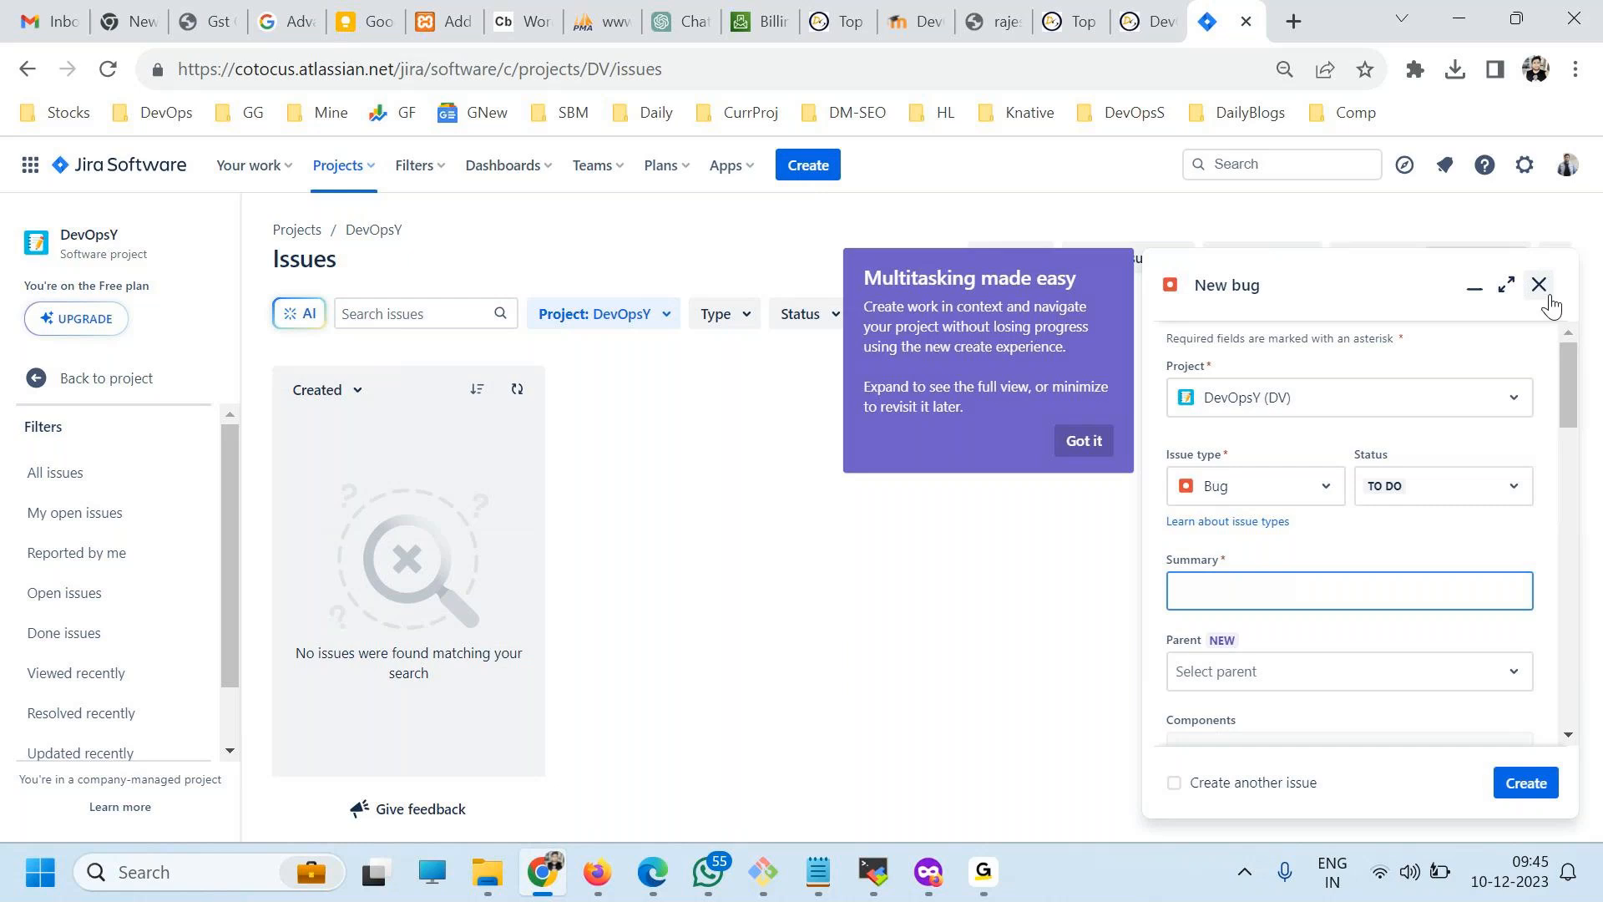
left_click(1080, 443)
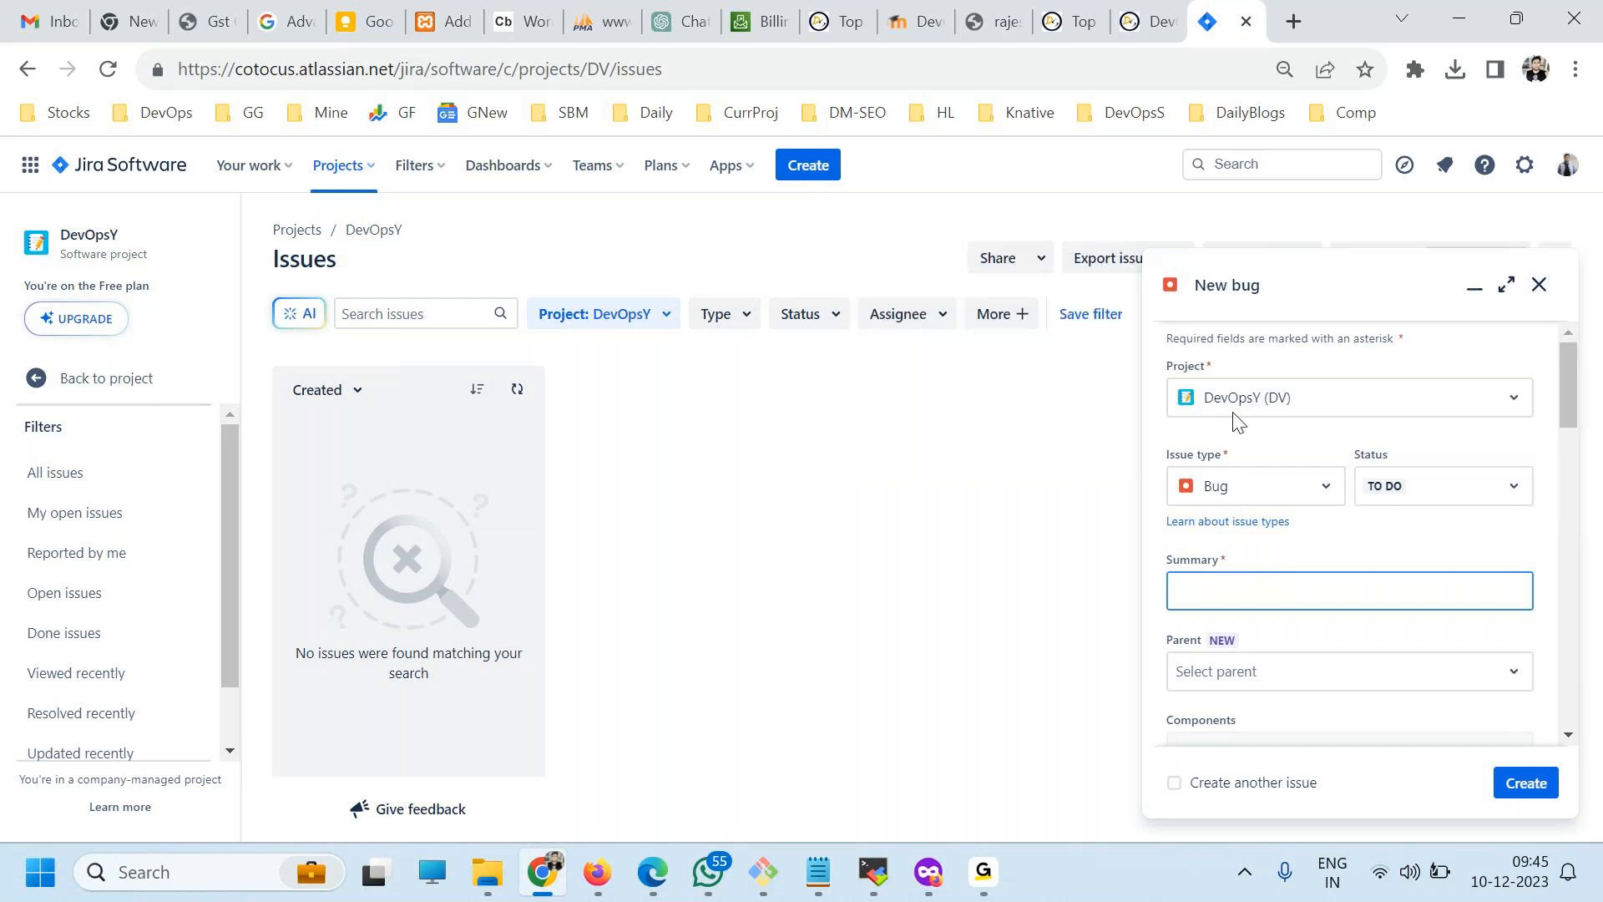
scroll(1473, 543, "down", 3)
scroll(1414, 615, "up", 3)
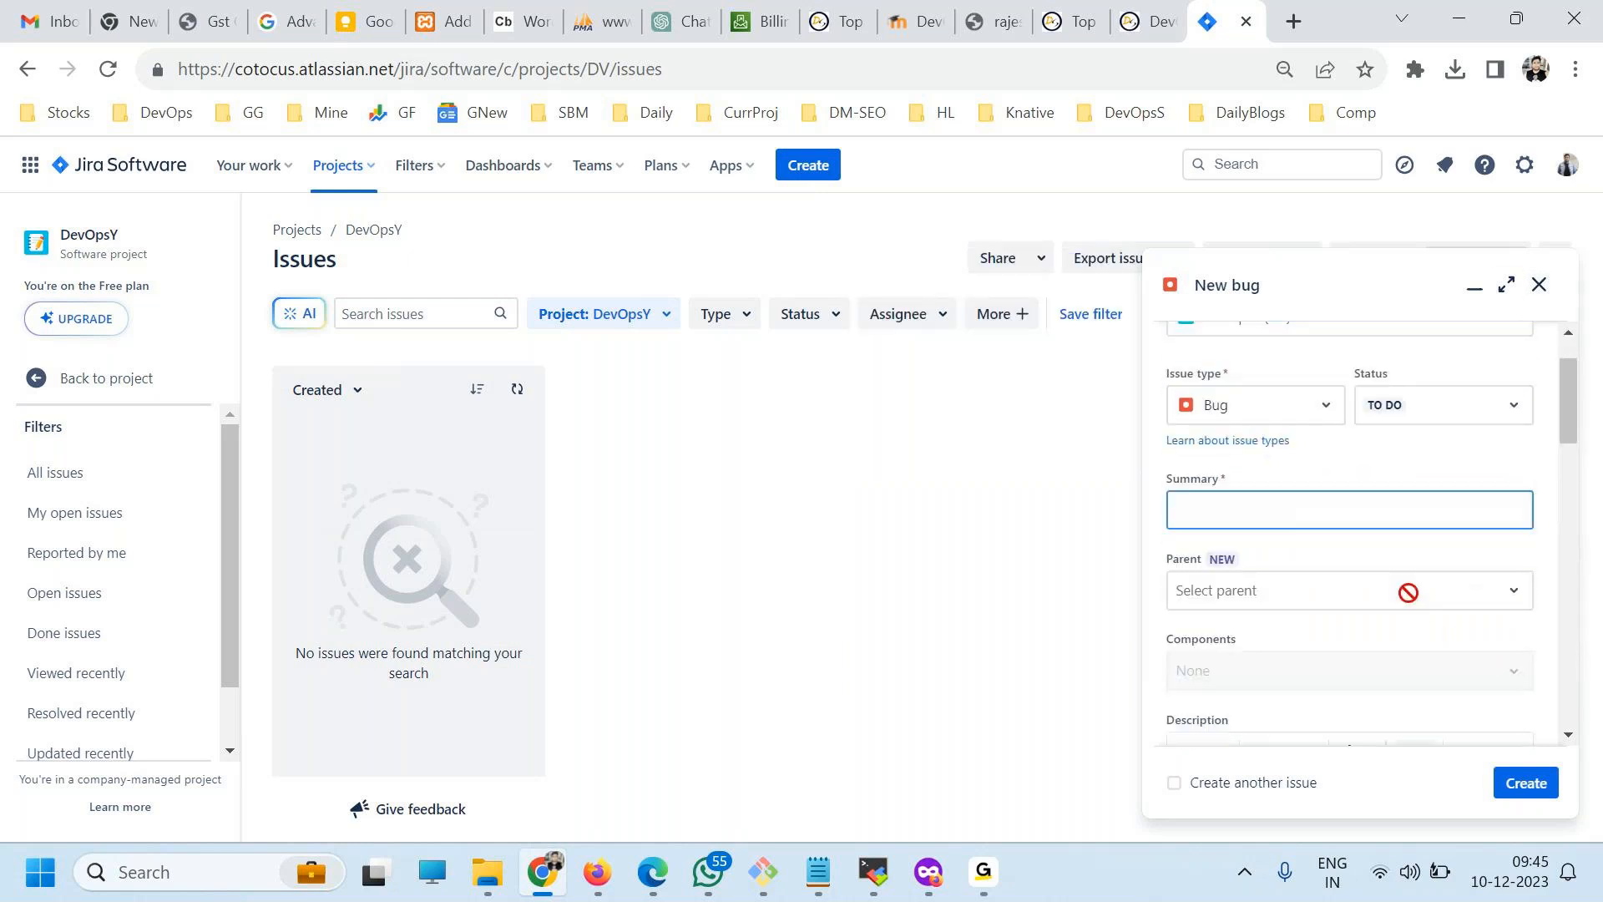
left_click(1506, 284)
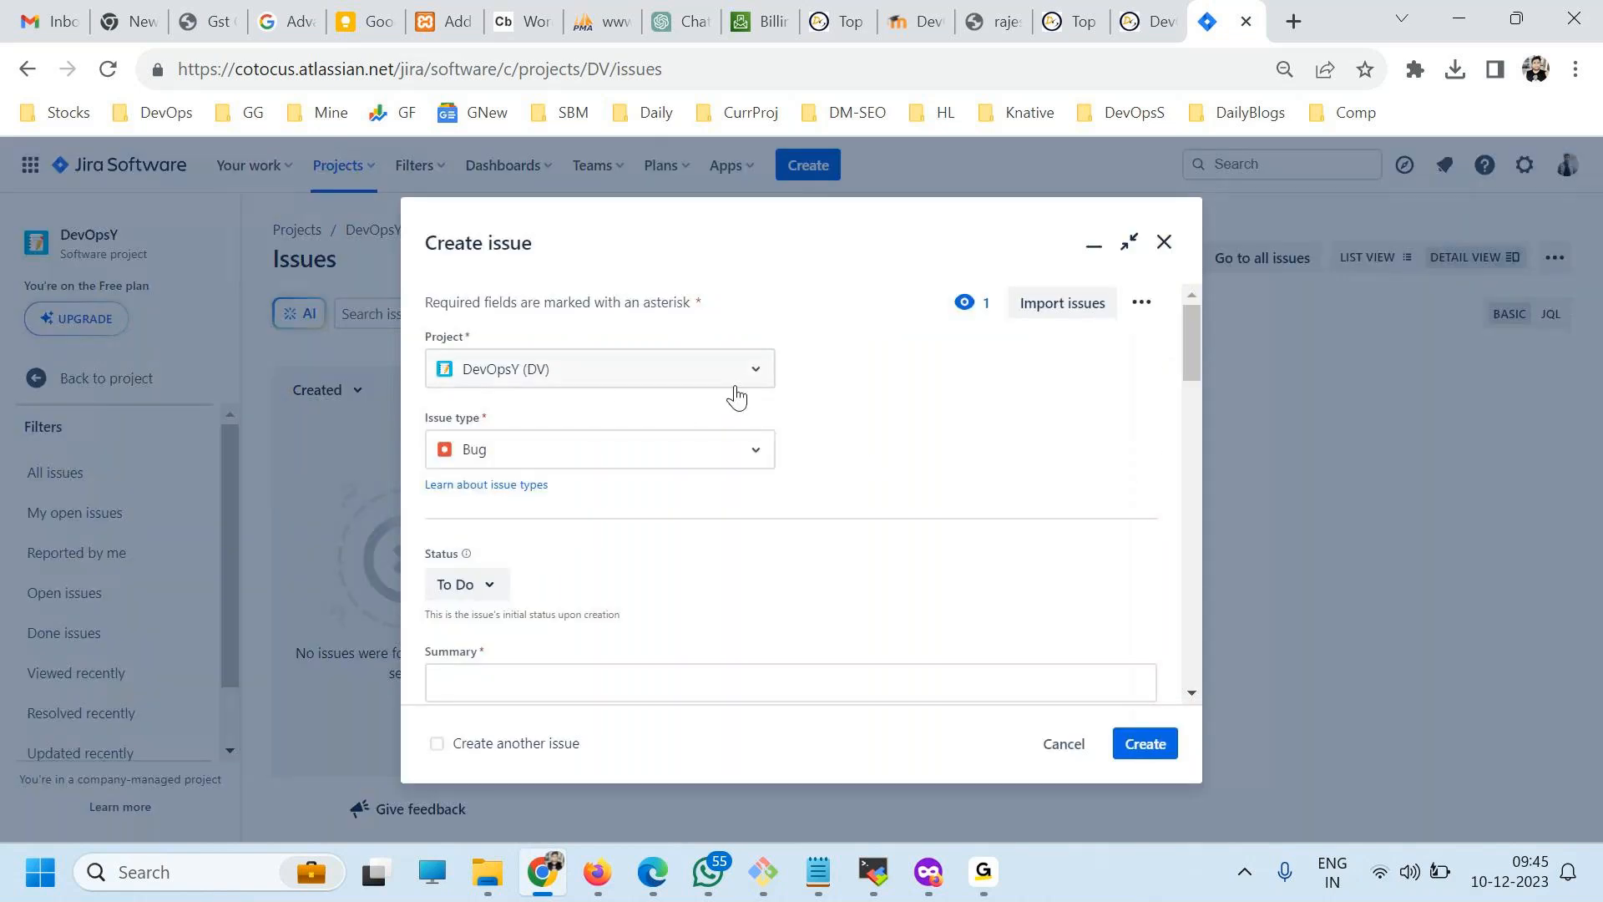
Review the available issue types and initial status options for the new issue, then close the form.
left_click(512, 453)
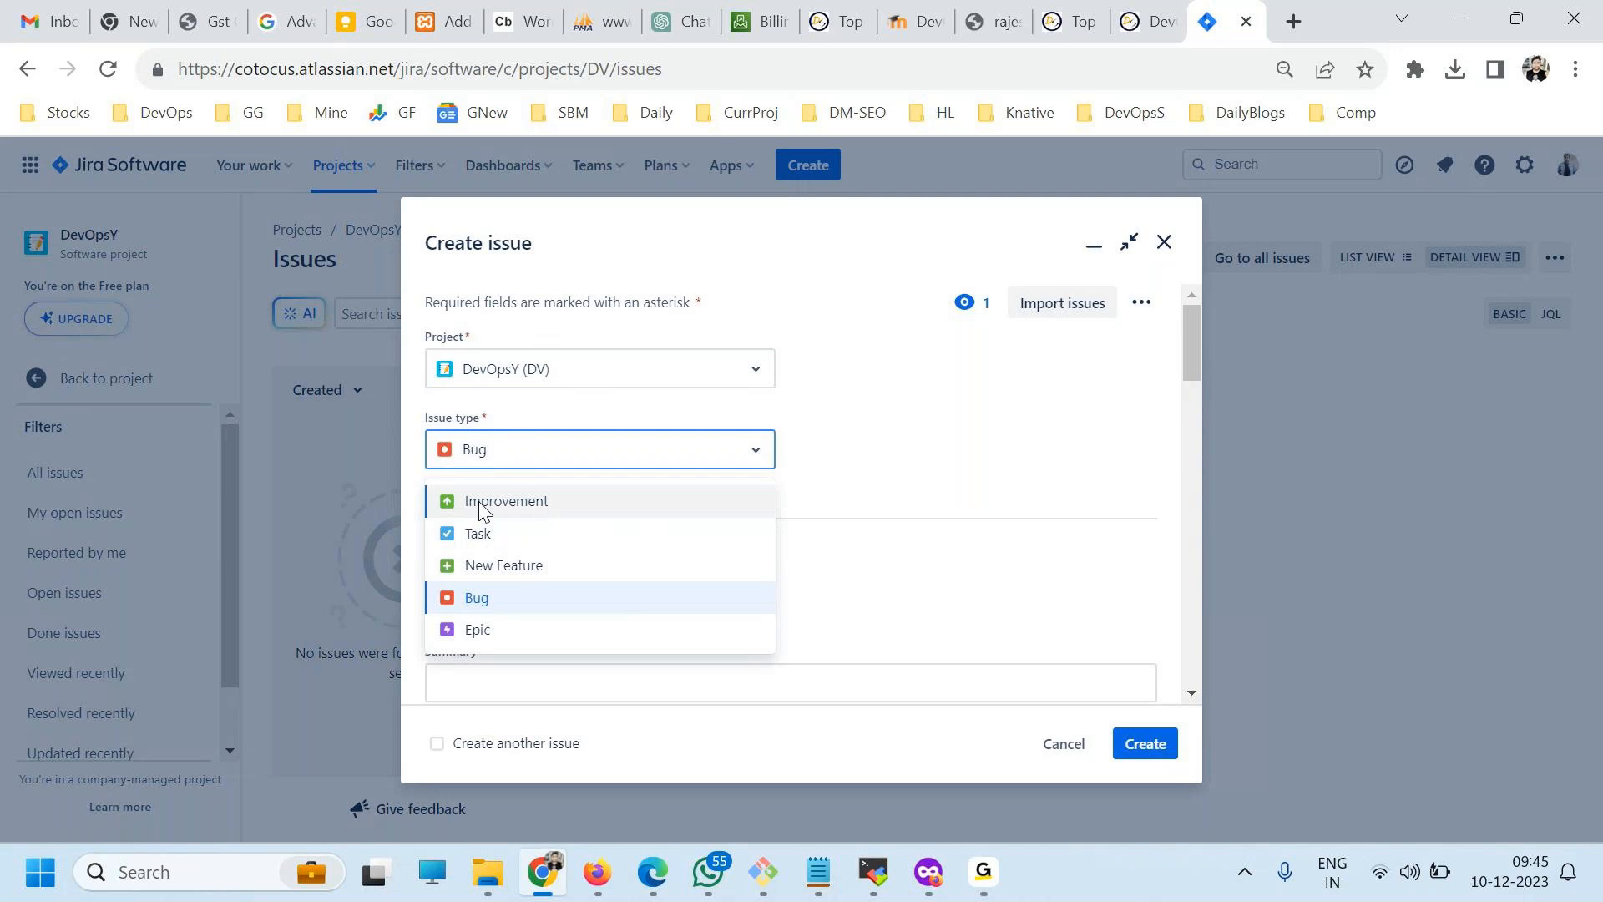
left_click(777, 437)
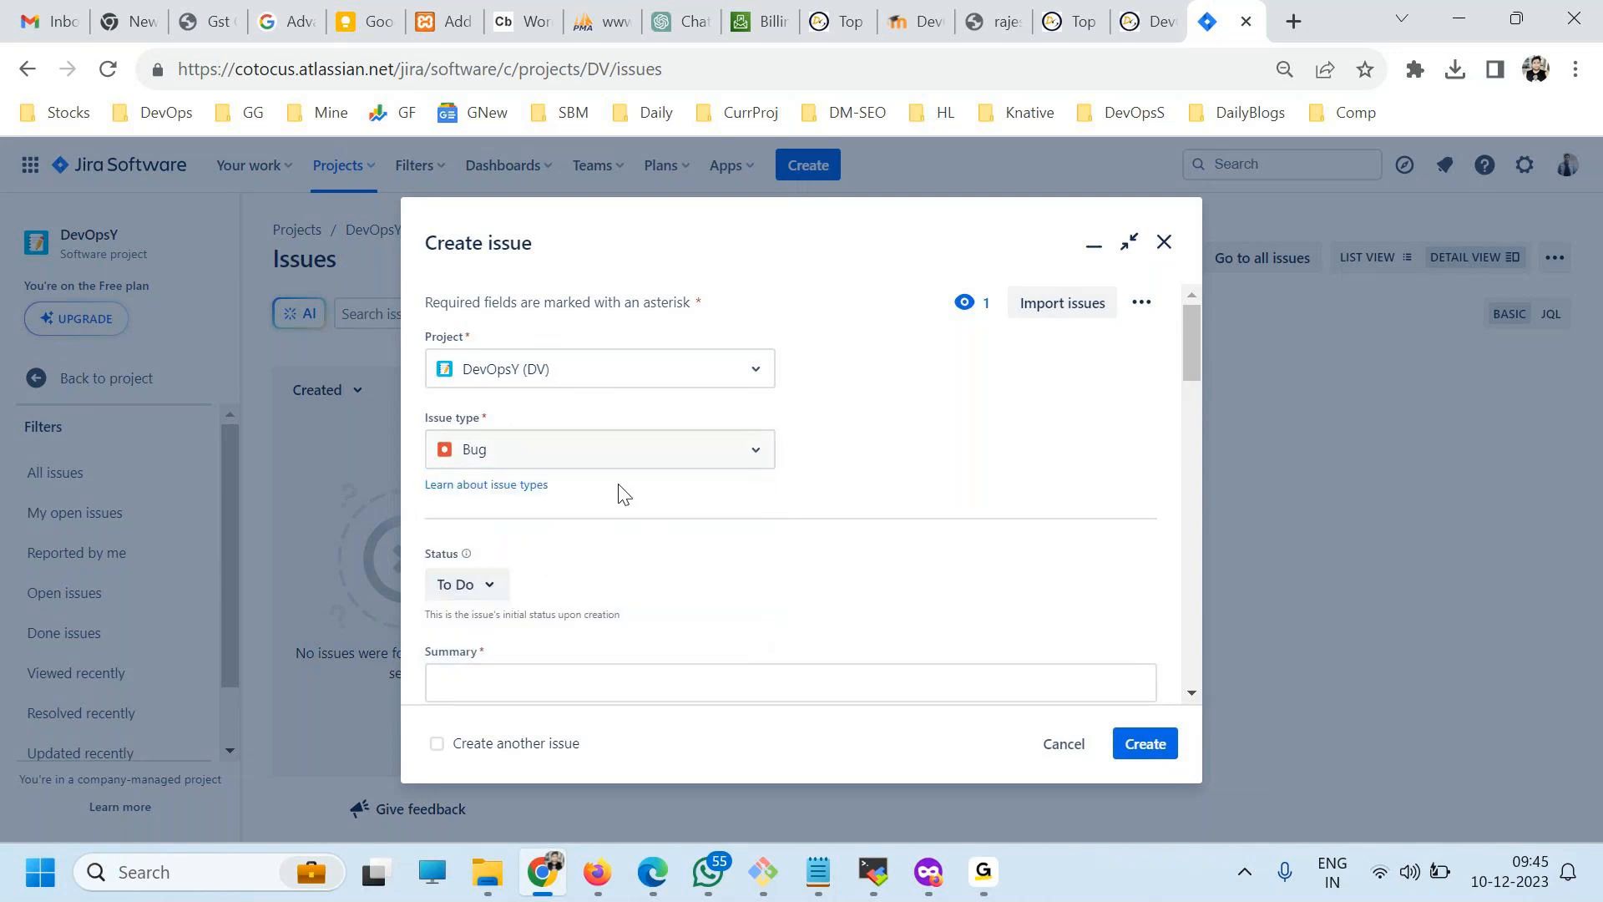
scroll(610, 513, "down", 3)
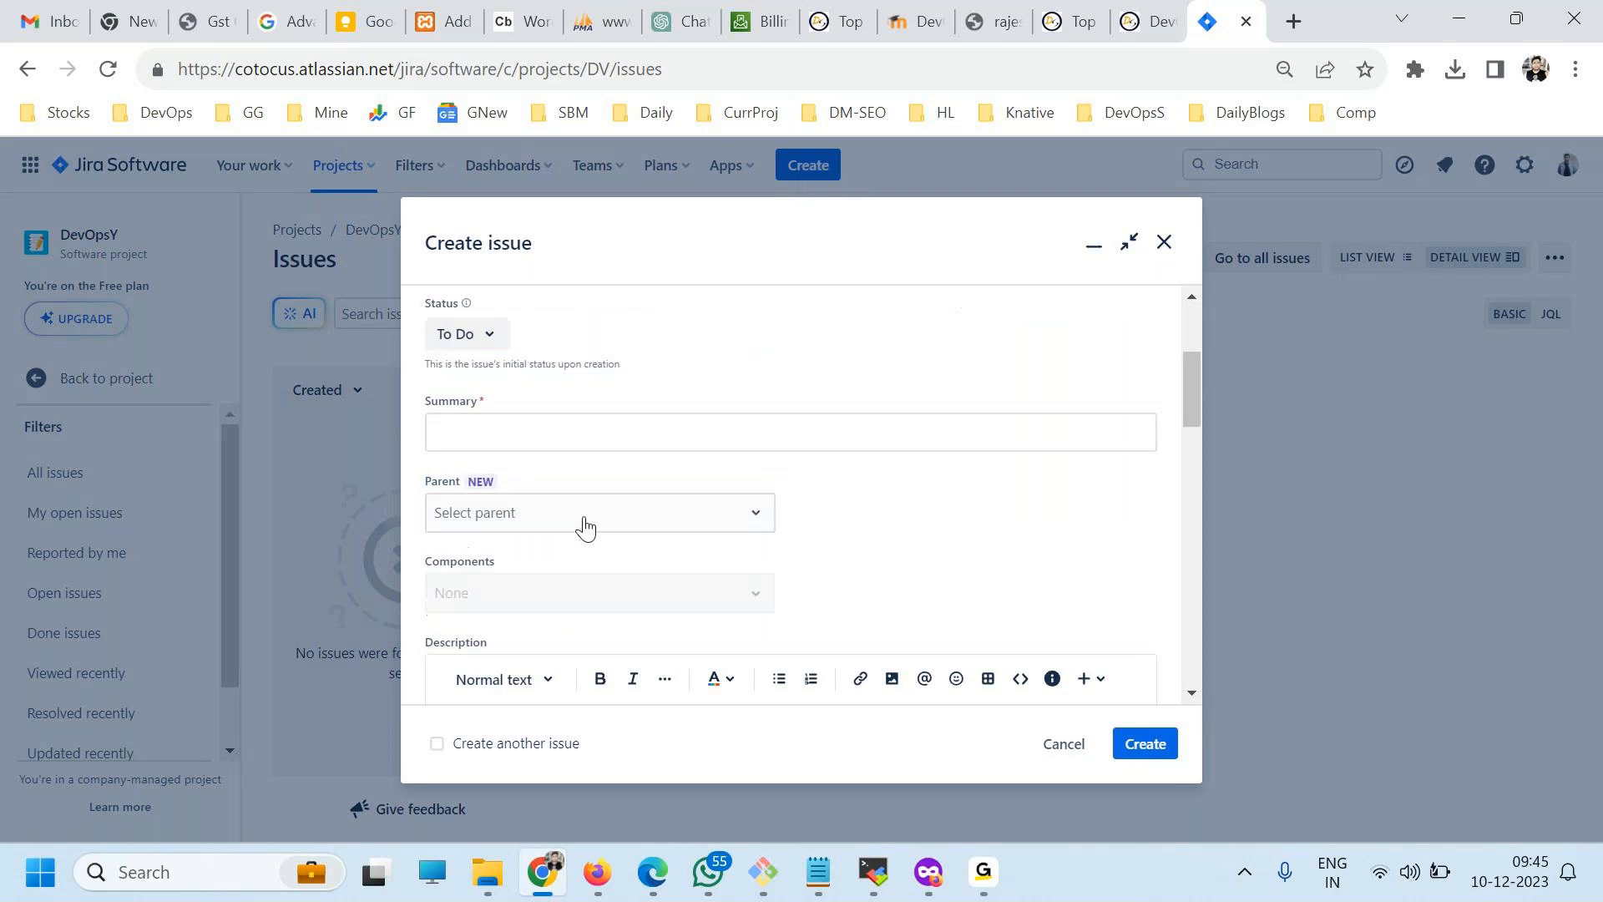
left_click(492, 333)
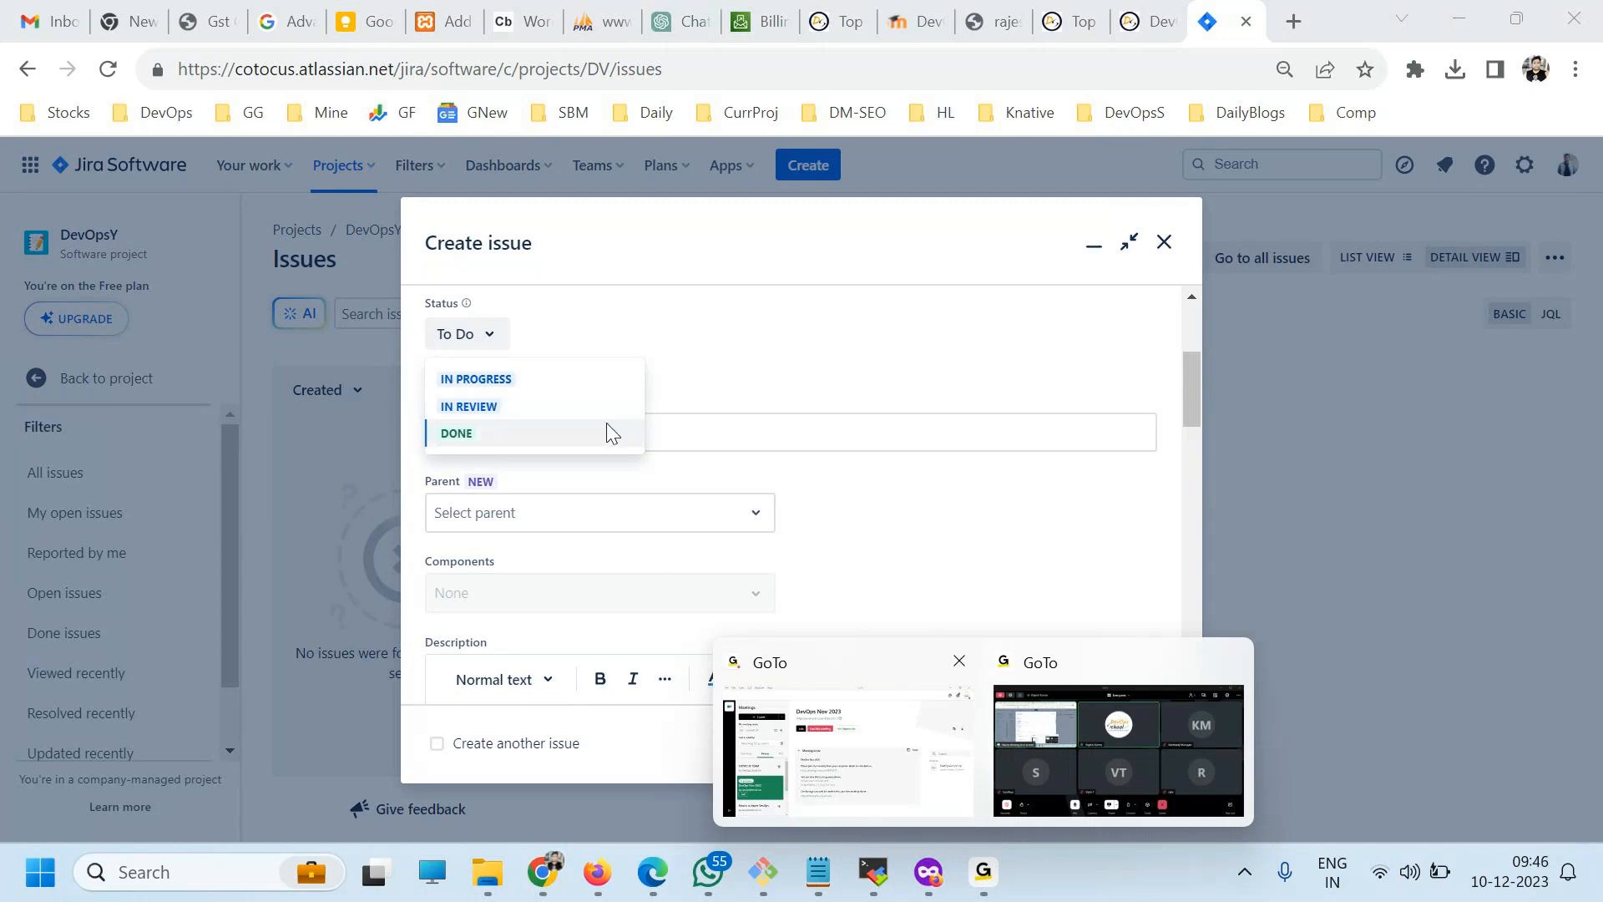
left_click(337, 348)
left_click(337, 344)
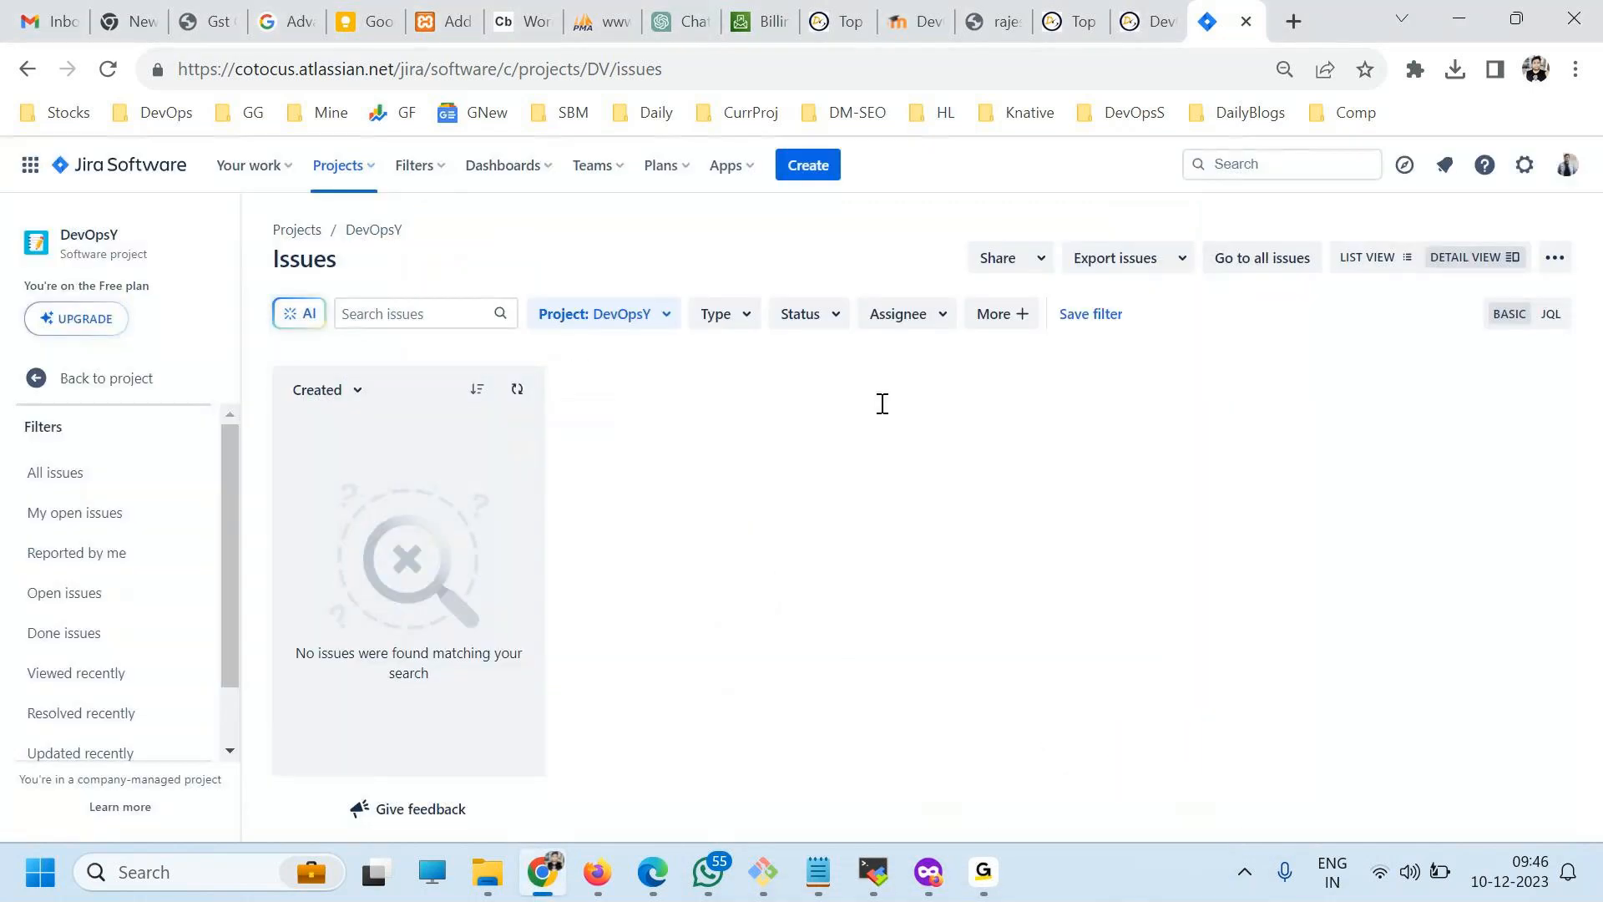
Reopen the full create-issue form and enter the summary "DevOpsSchool.com Login page is not working".
left_click(1505, 285)
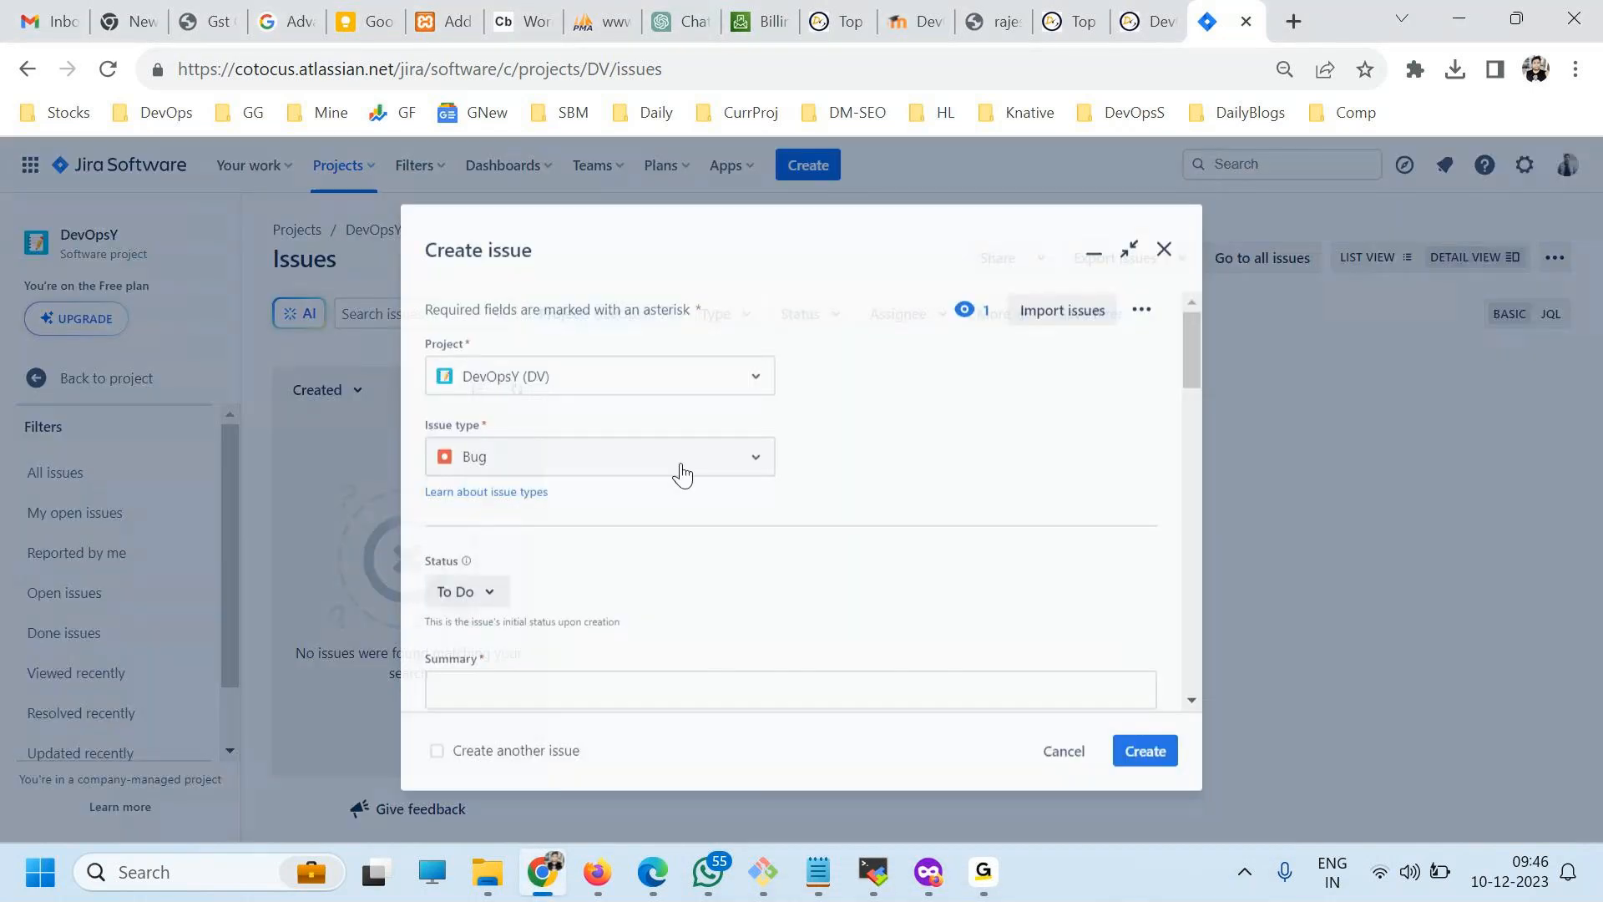
scroll(668, 560, "down", 2)
left_click(532, 555)
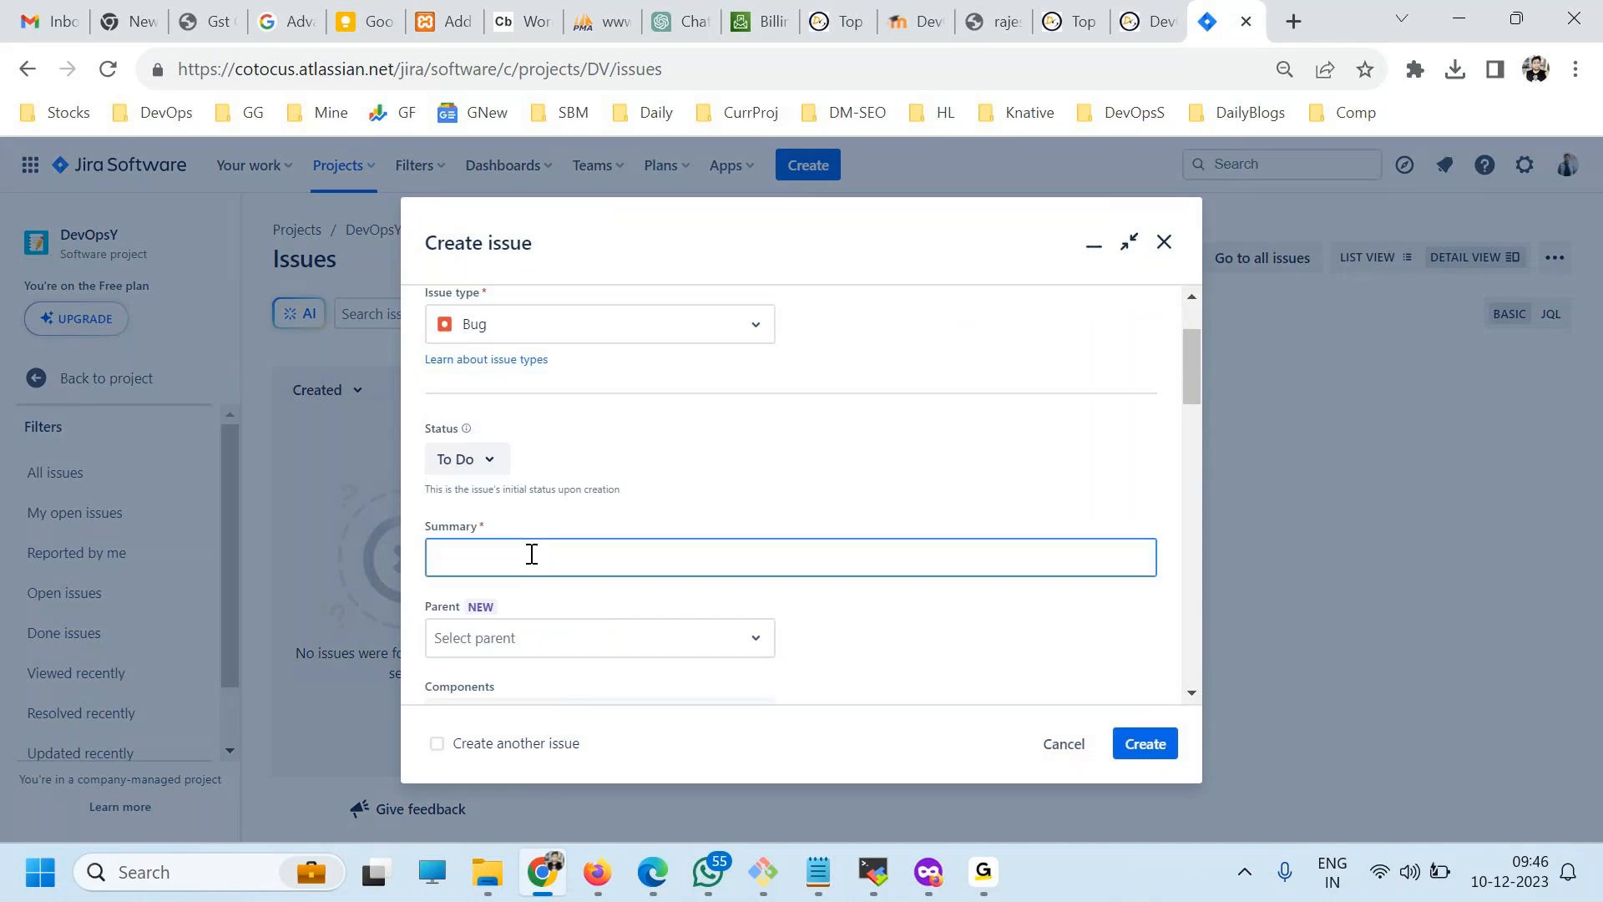
type("Dev")
type("OpsSchool.com")
type(" Logn ")
type("in page is not wo")
type("rking")
Copy the summary text and paste it several times into the issue's Description, leaving the parent unset.
key("ctrl+a")
key("ctrl+c")
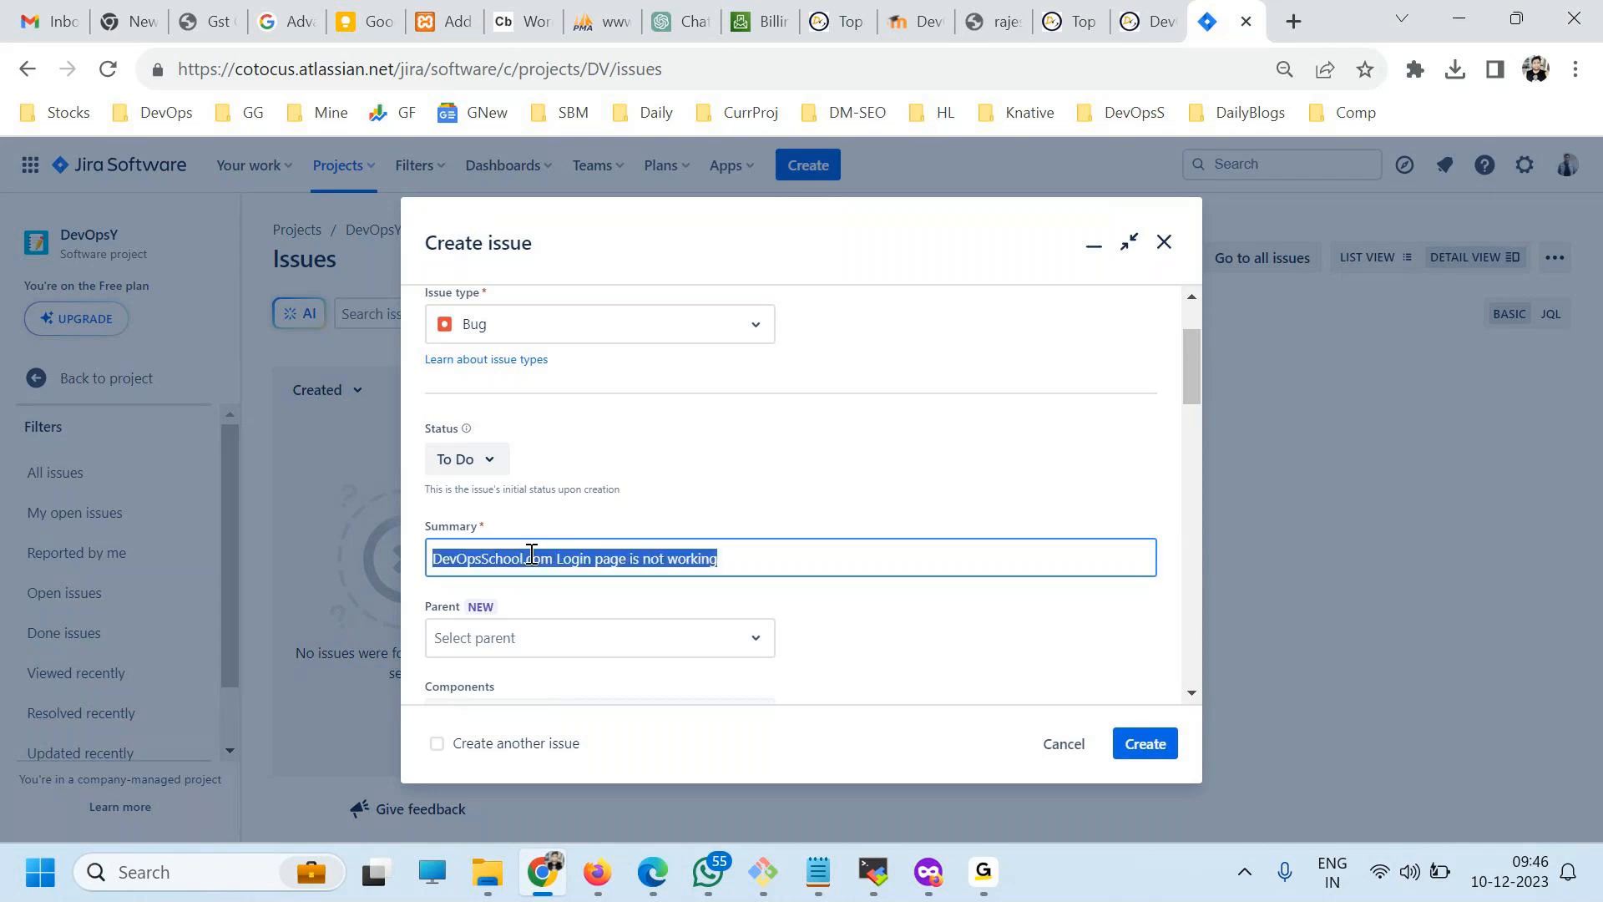
scroll(531, 555, "down", 2)
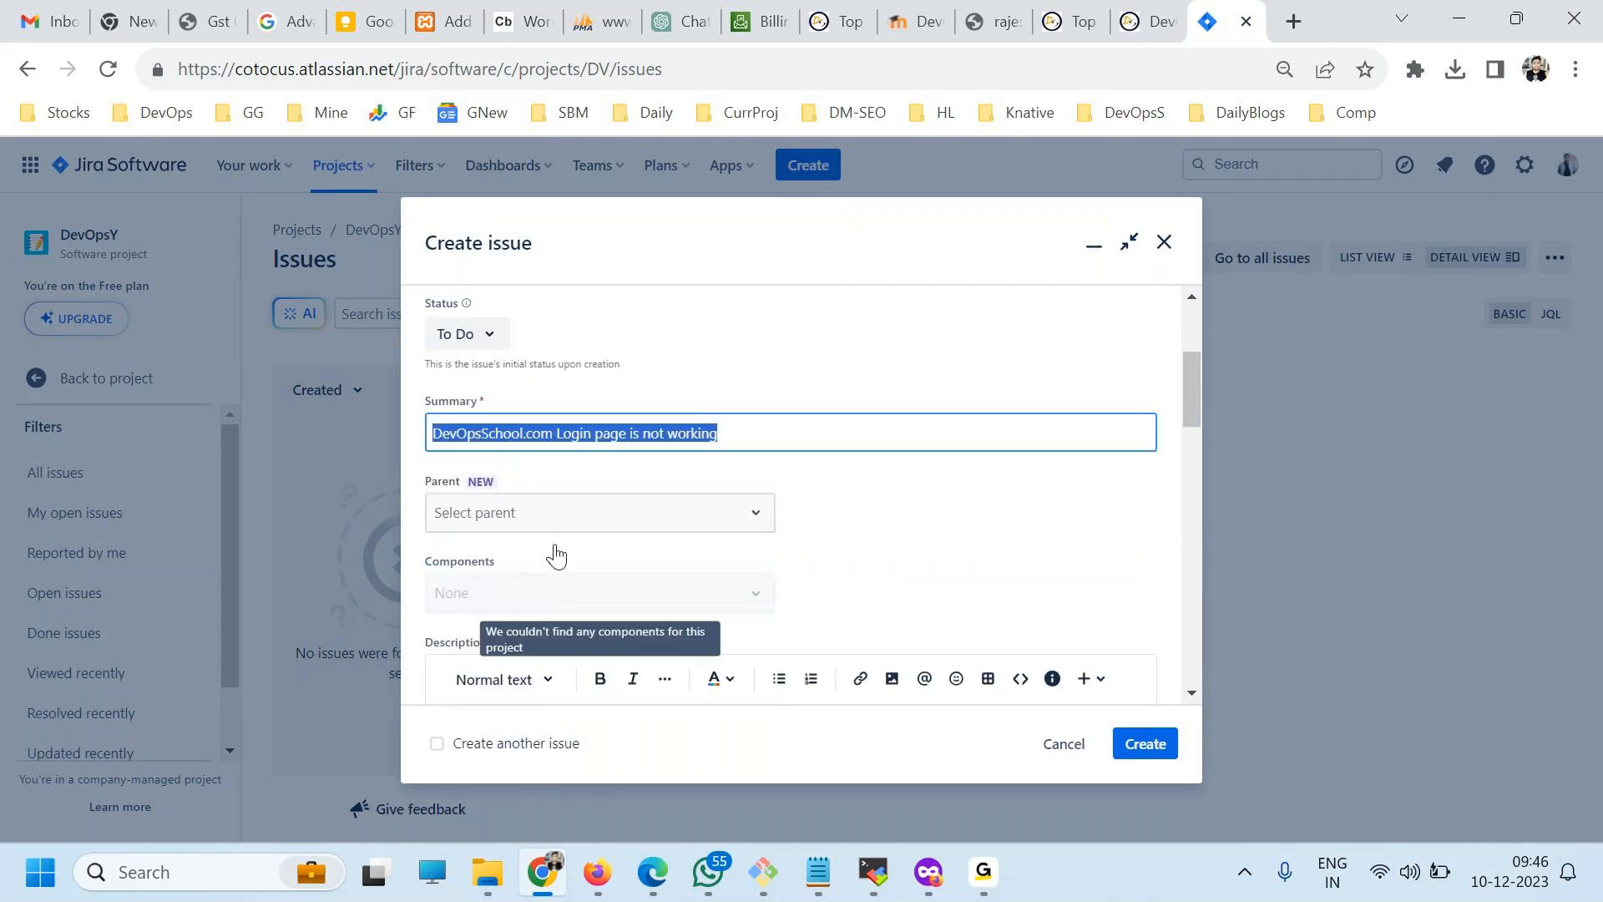
left_click(476, 513)
left_click(777, 551)
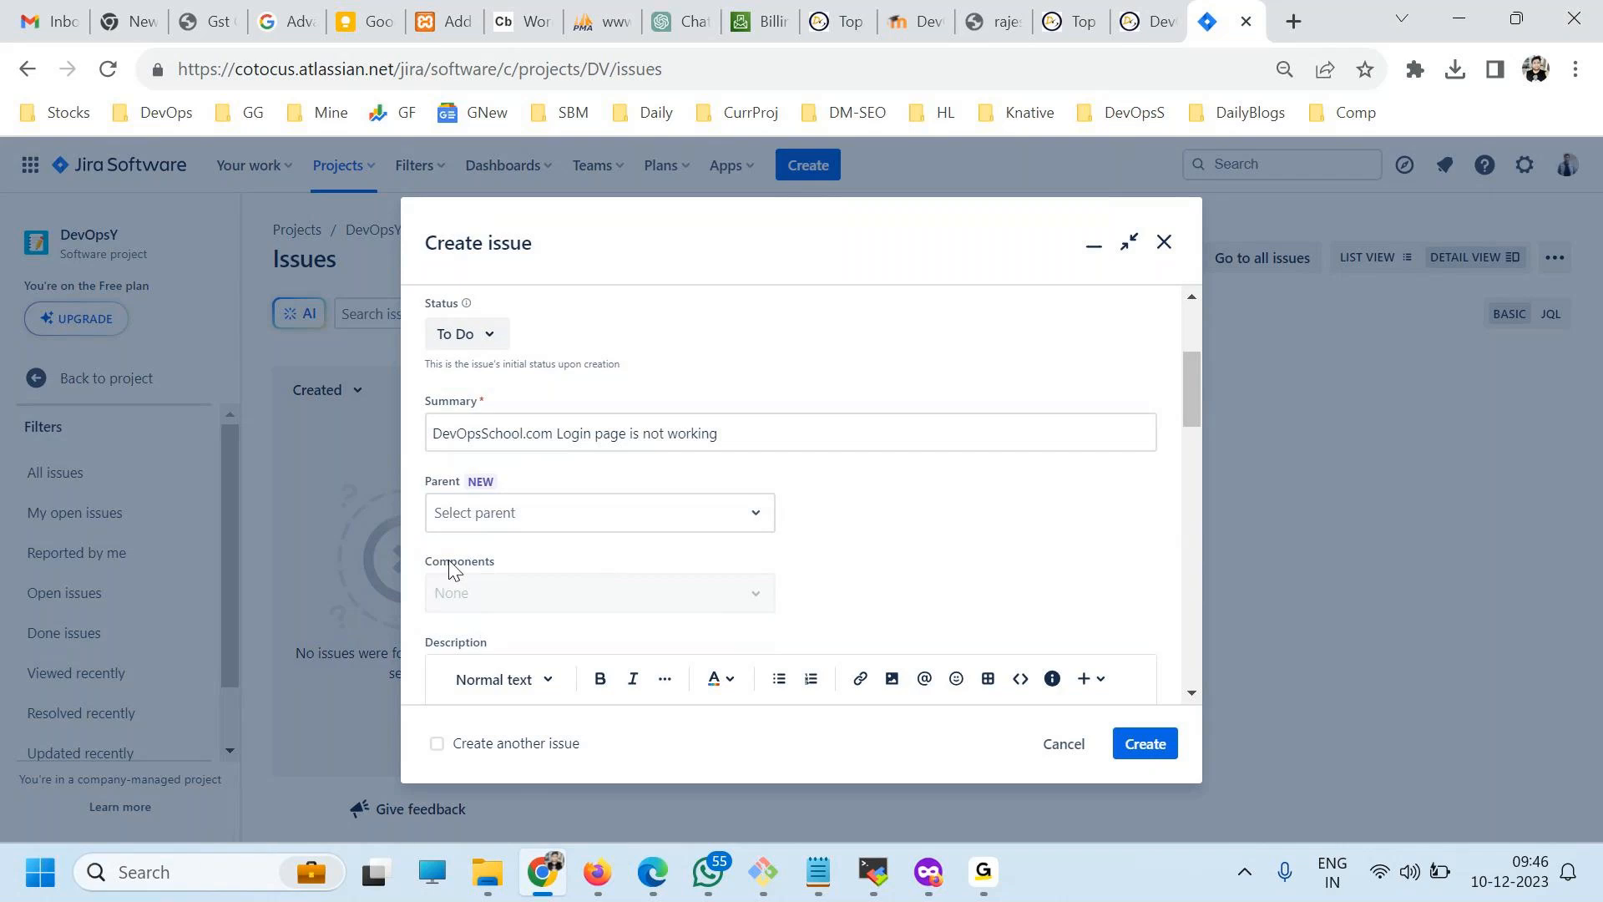
scroll(716, 572, "down", 2)
scroll(597, 585, "down", 4)
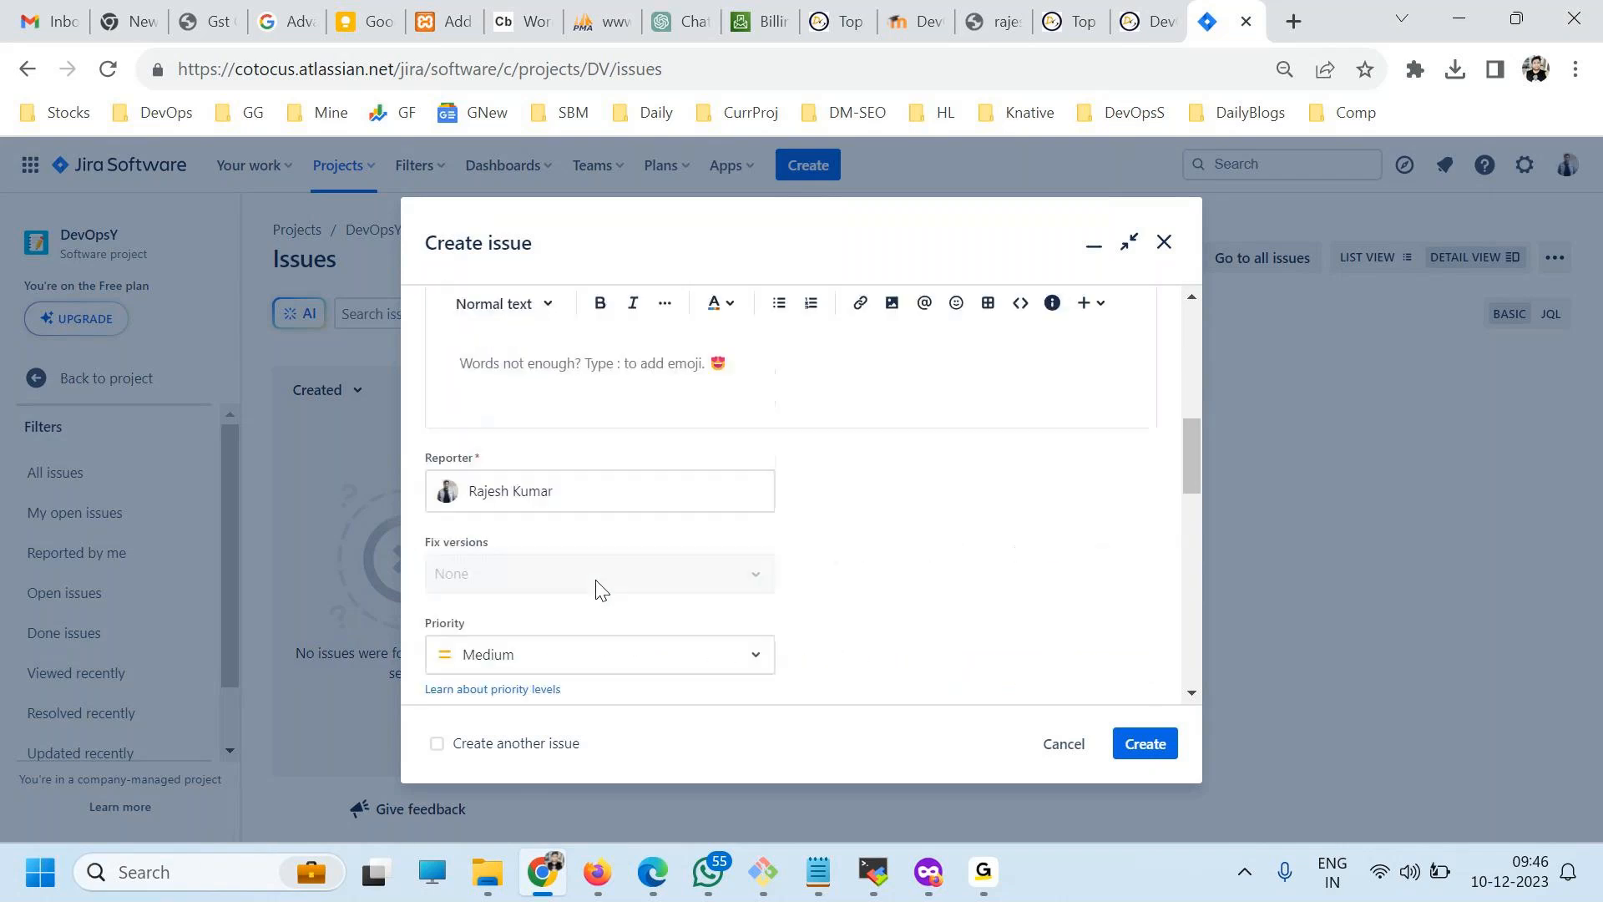
left_click(564, 354)
key("ctrl+v")
key("ctrl+v")
key("ctrl+v")
key("ctrl+v")
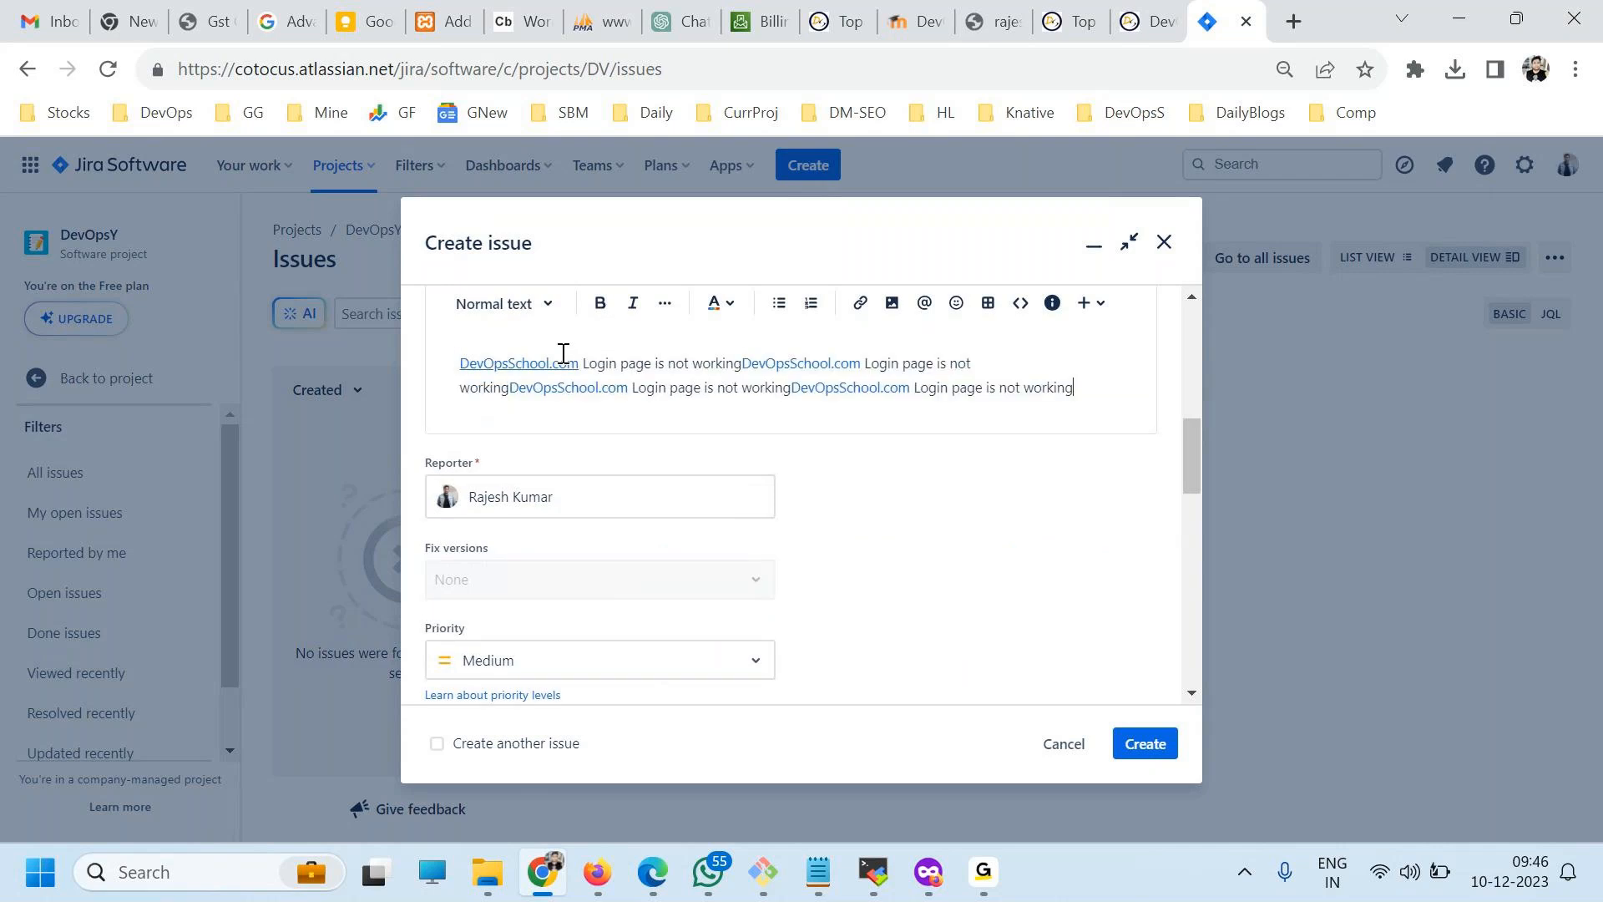
key("ctrl+v")
key("ctrl+v")
key("ctrl+v")
key("ctrl+v")
key("ctrl+v")
key("ctrl+v")
key("ctrl+v")
key("ctrl+v")
key("ctrl+v")
key("ctrl+v")
key("ctrl+v")
key("ctrl+v")
Review the issue's priority levels and keep the priority at Medium.
scroll(756, 501, "down", 3)
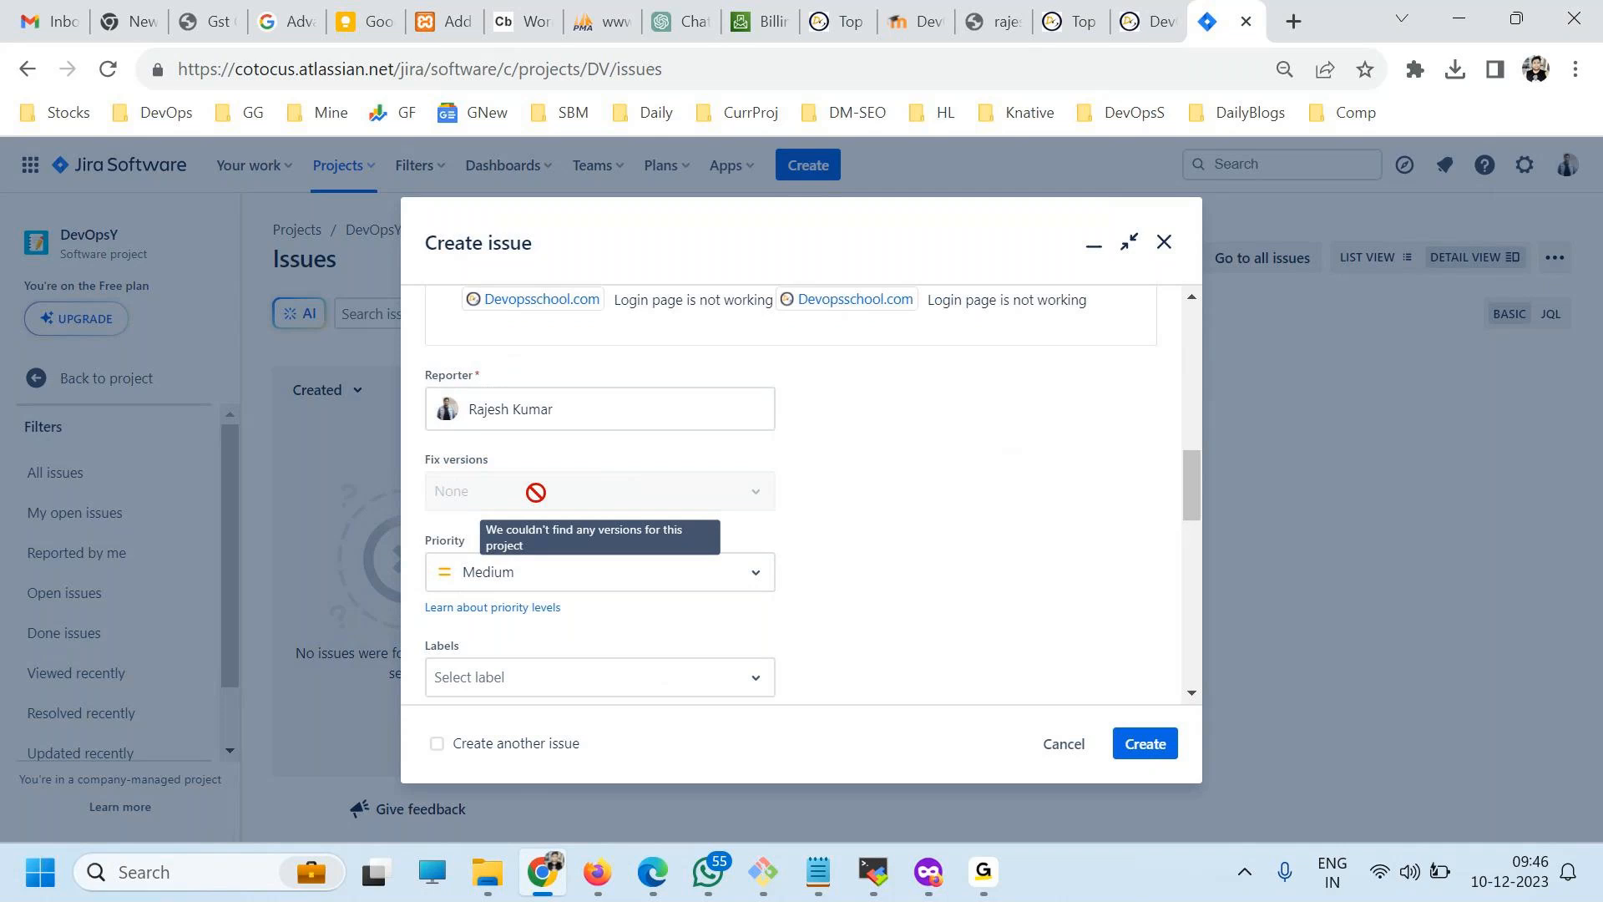
scroll(535, 492, "down", 2)
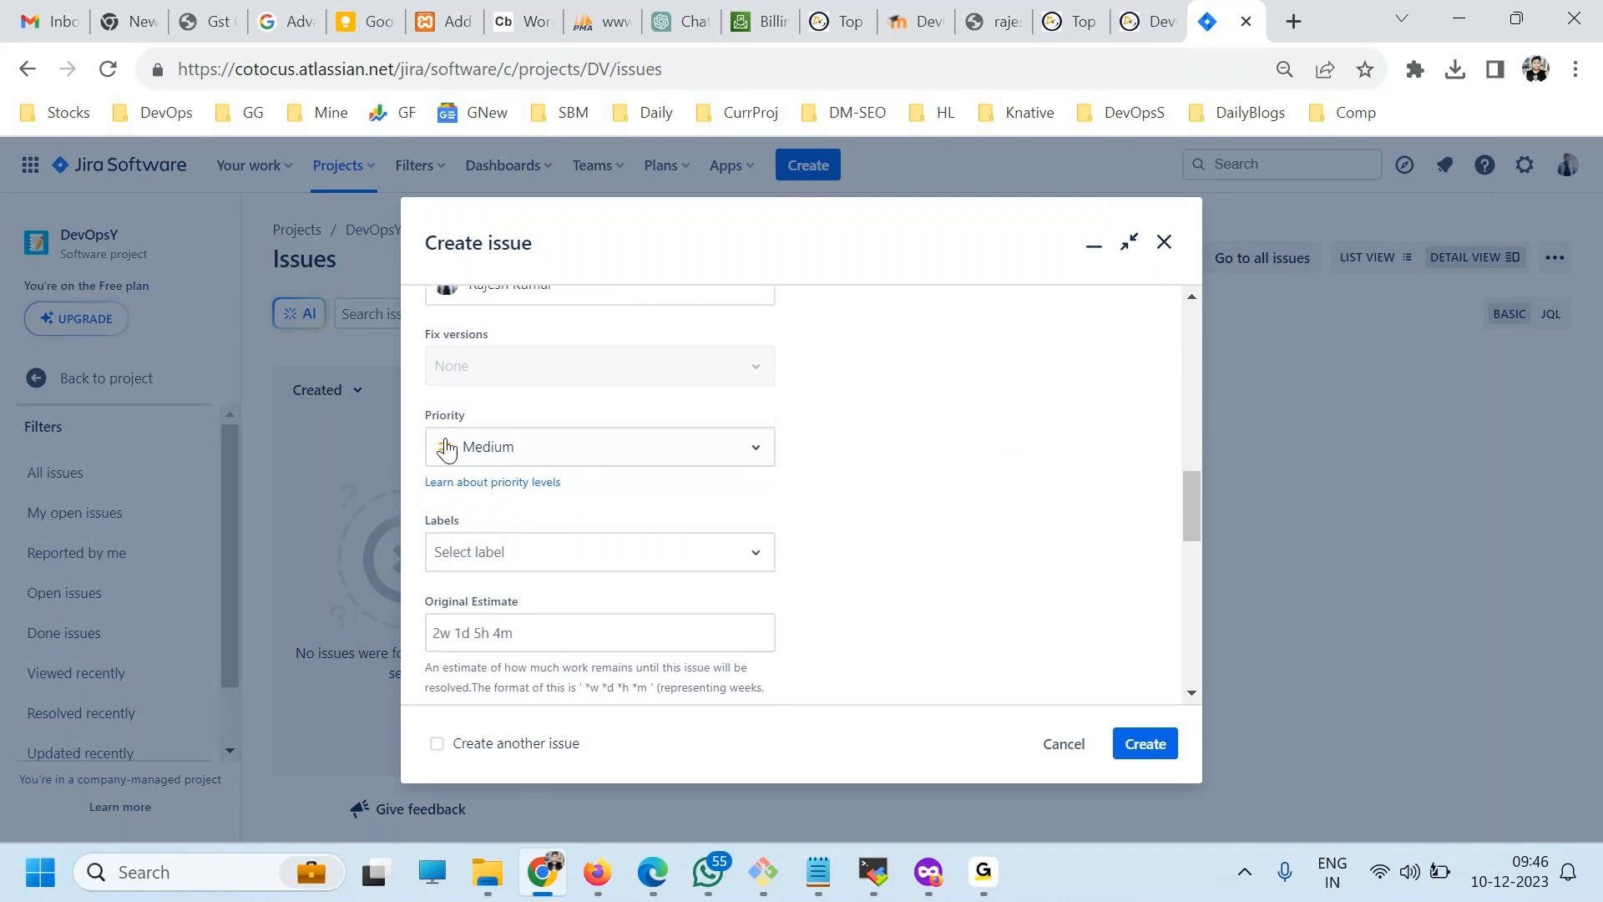
left_click(566, 459)
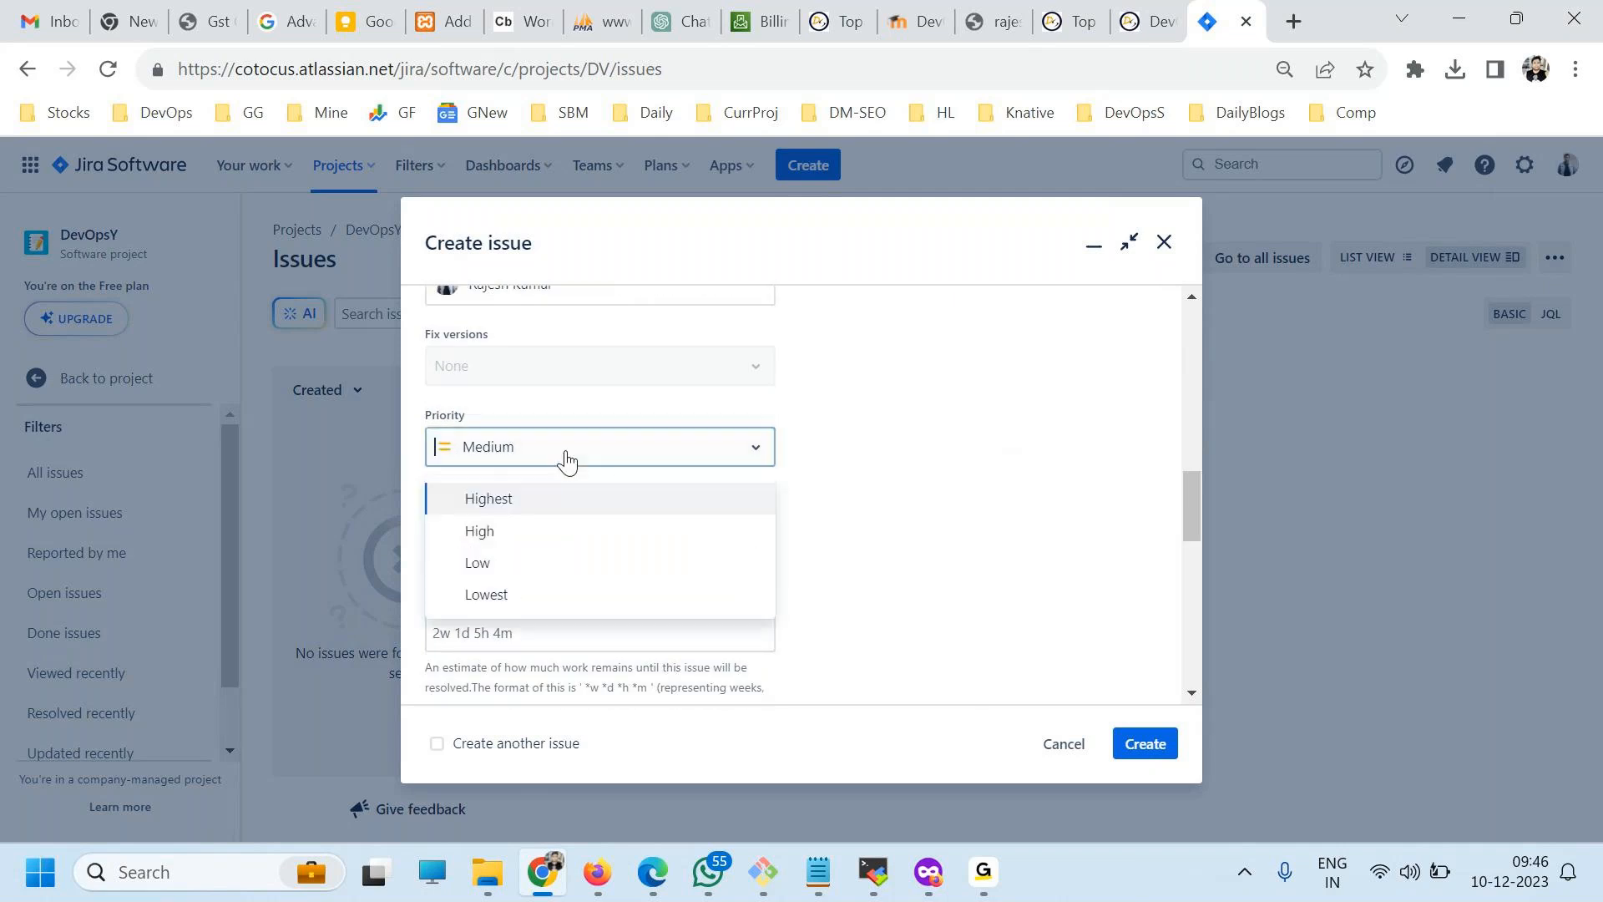
left_click(782, 473)
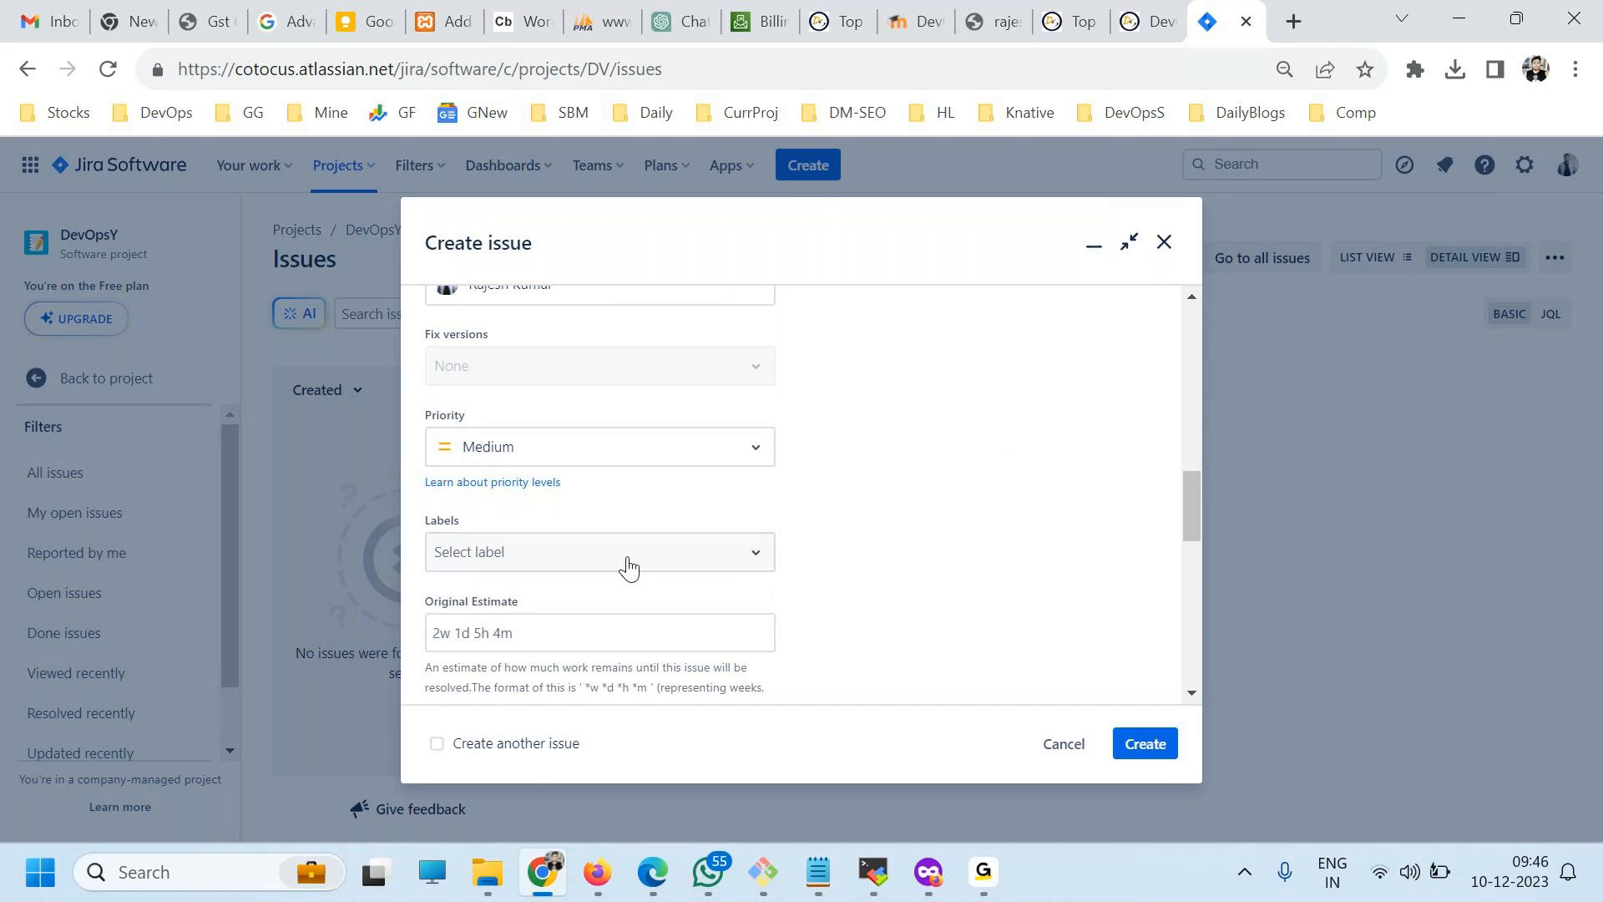
Fill the issue's Environment field with repeated copies of the summary text.
scroll(628, 568, "down", 5)
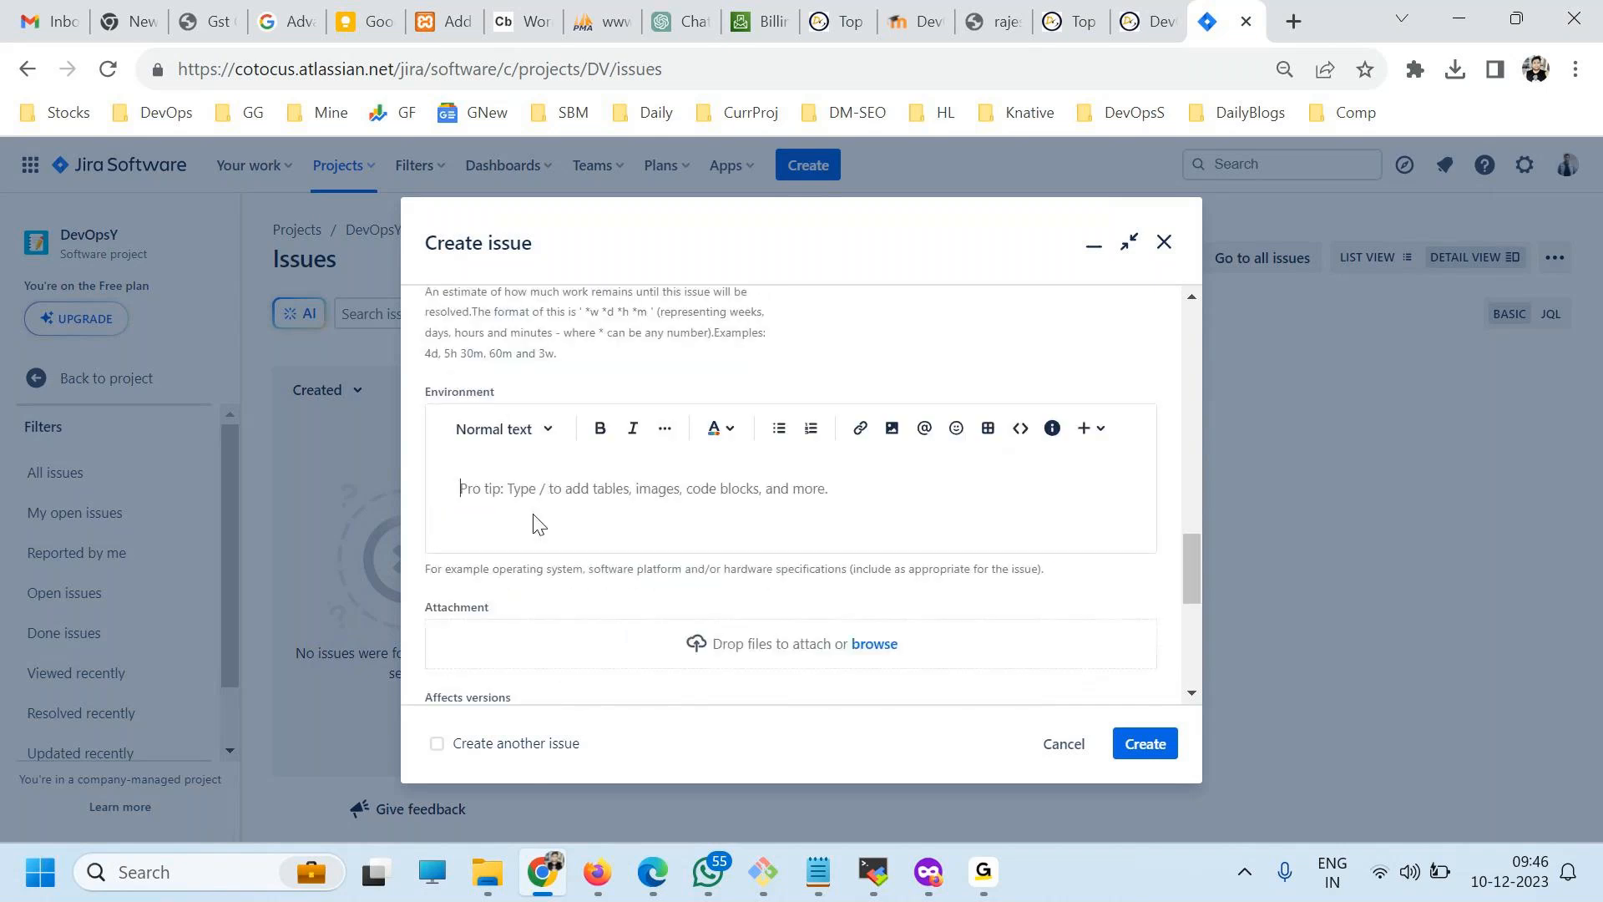
type("http://DevOpsSchool.com Login page is not working")
key("ctrl+v")
key("ctrl+v")
key("ctrl+v")
key("ctrl+v")
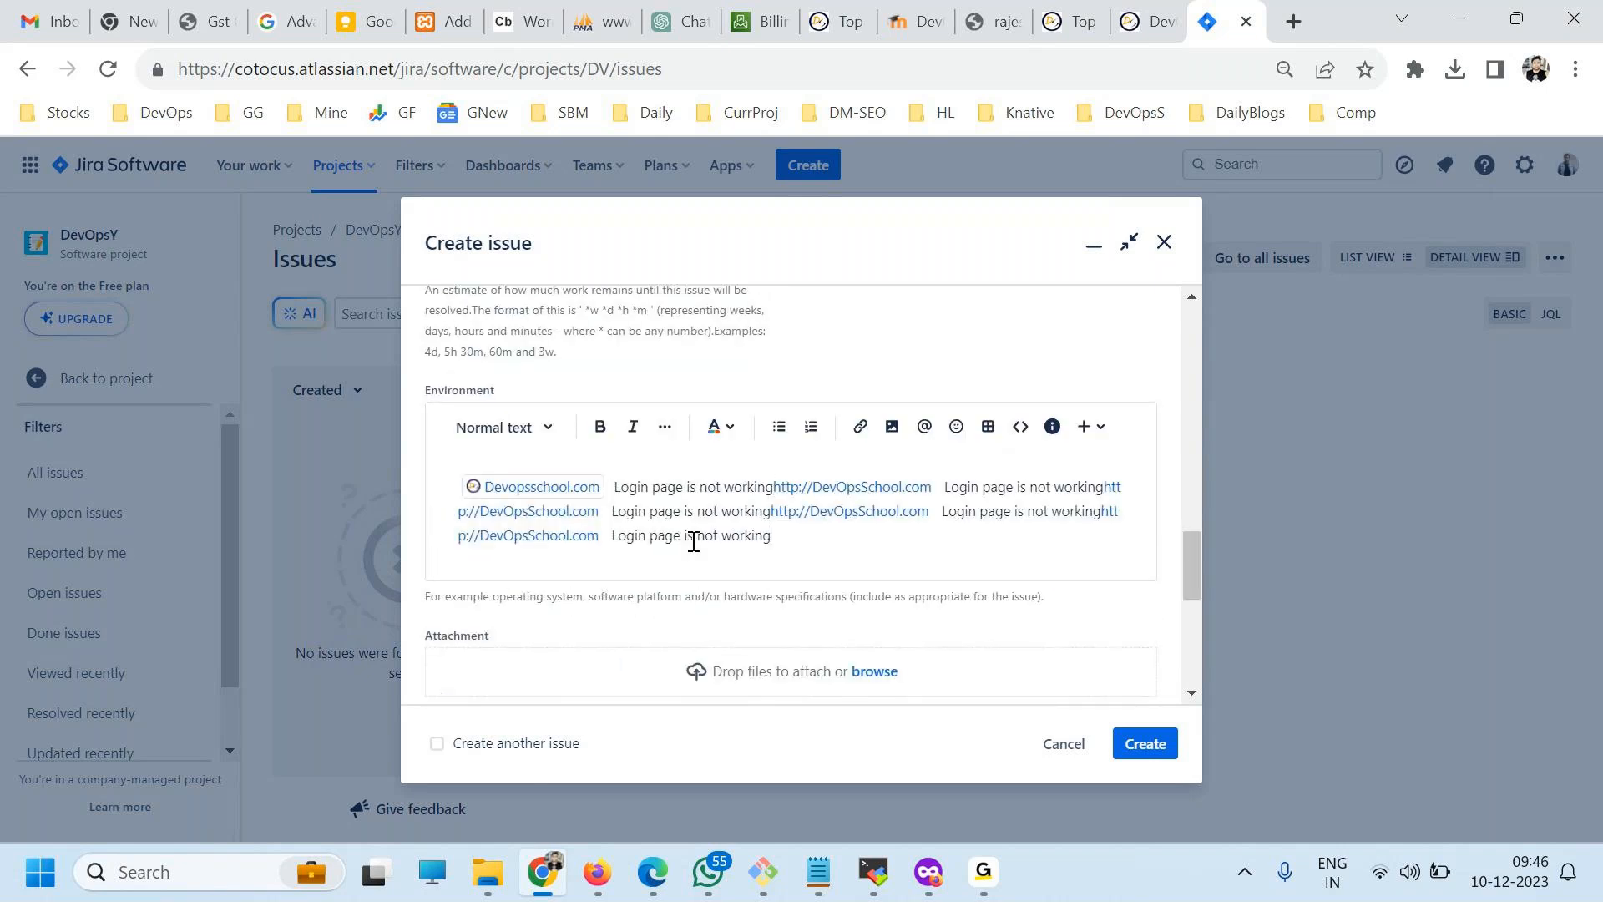
scroll(844, 547, "down", 5)
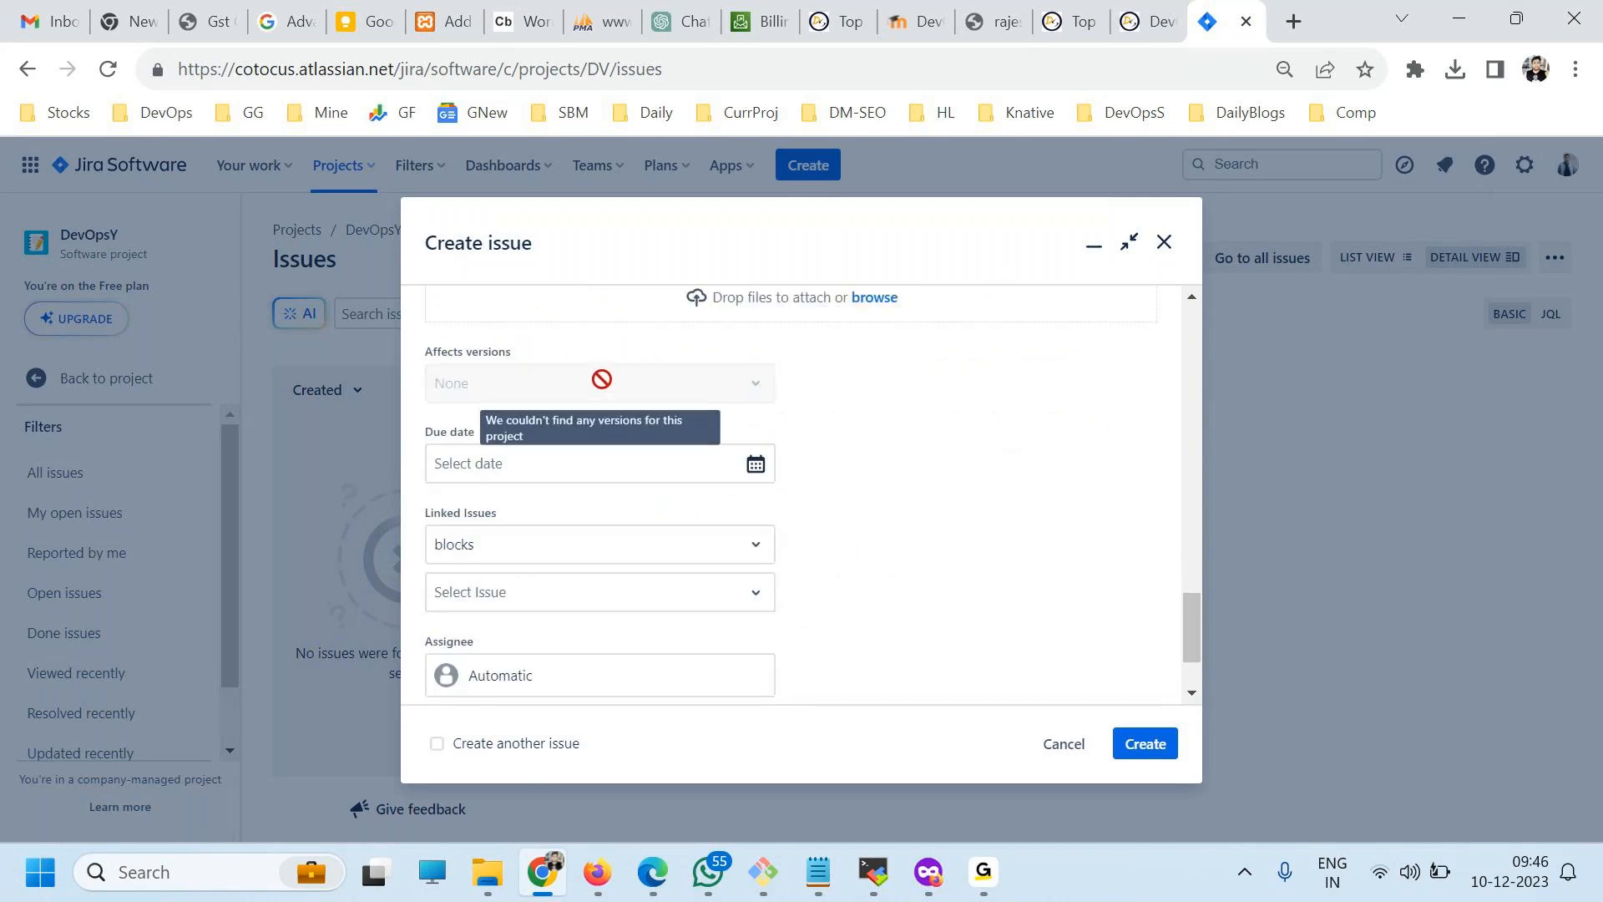
Set the bug's due date to 12/14/2023, assign it to yourself, and create the issue.
left_click(757, 465)
left_click(637, 657)
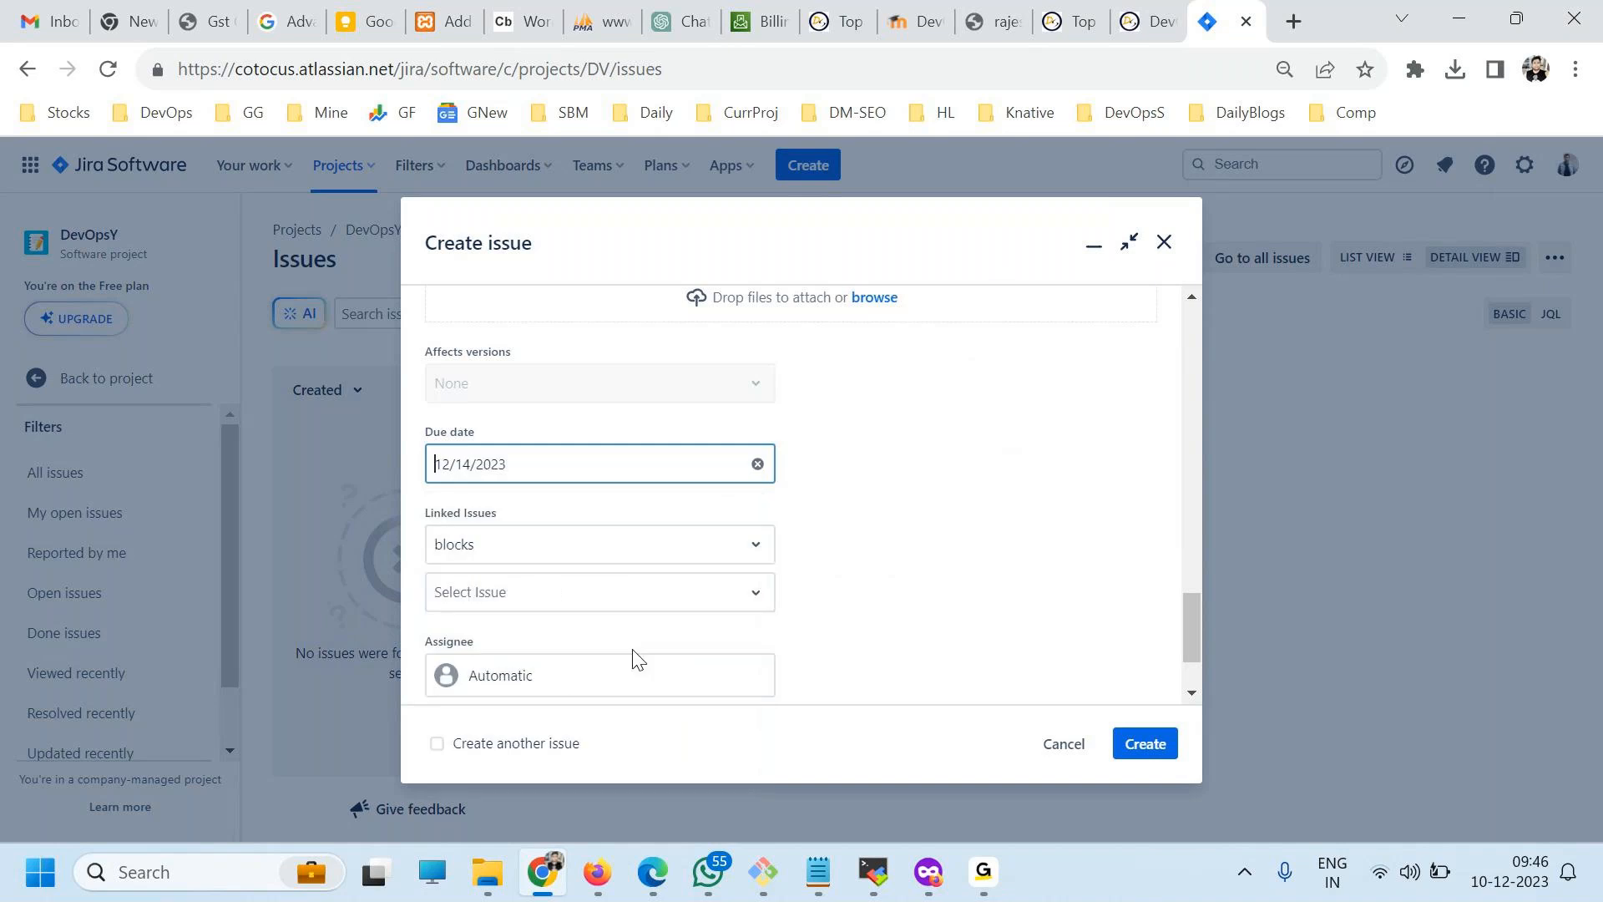
scroll(885, 566, "down", 2)
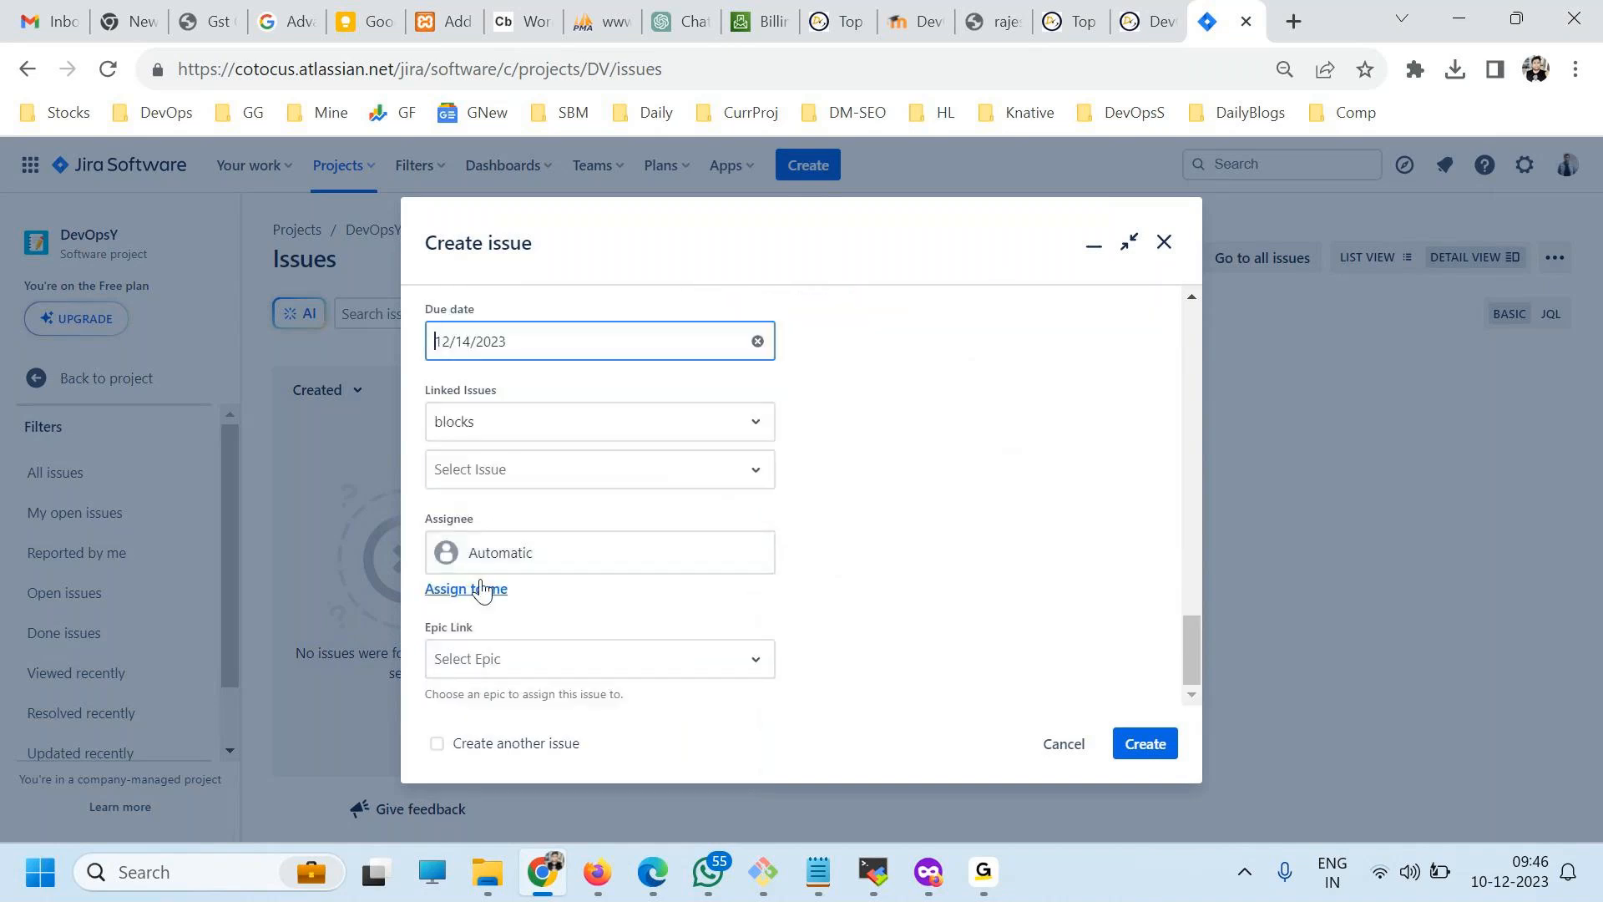
left_click(482, 590)
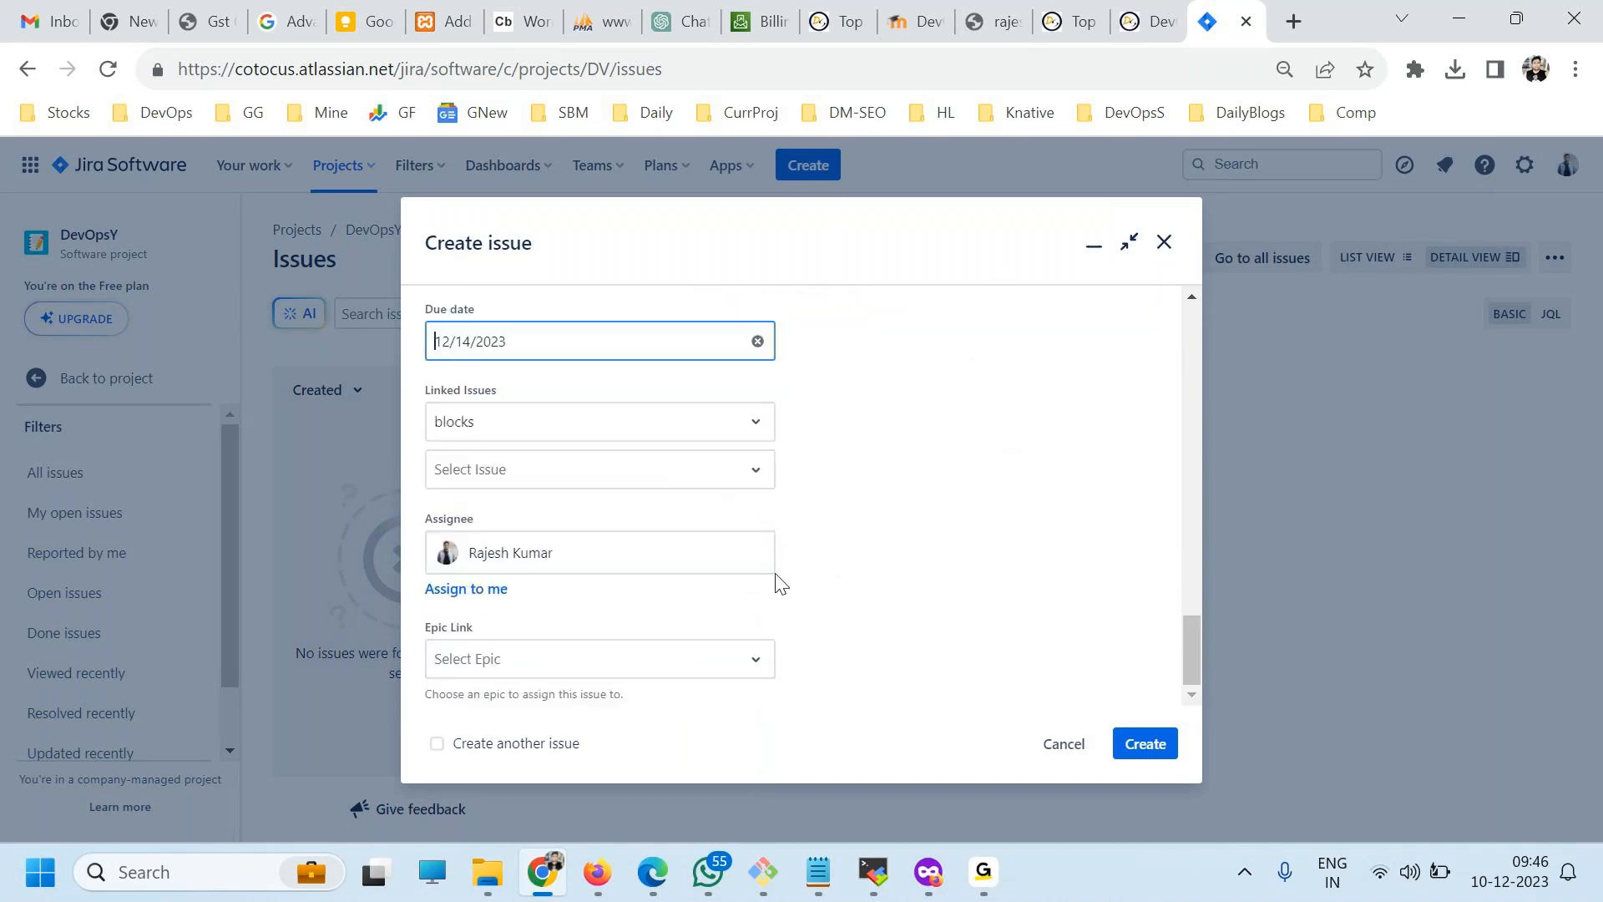
left_click(1117, 746)
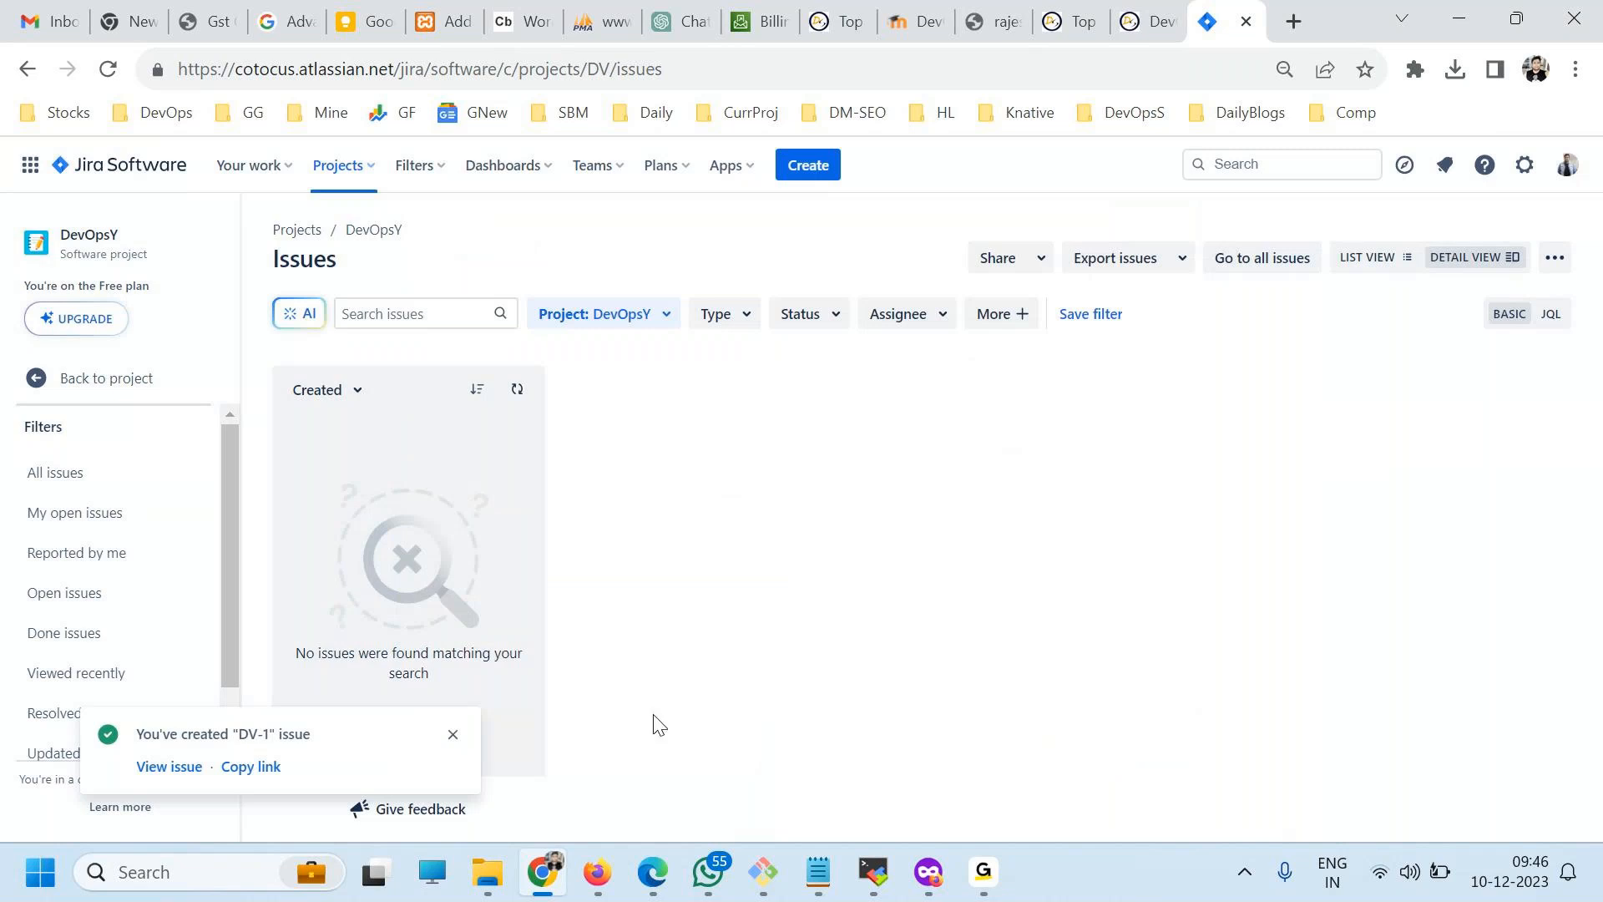
View the new issue among your open issues and in the full DevOpsY issue list, dismissing the creation notice.
left_click(68, 511)
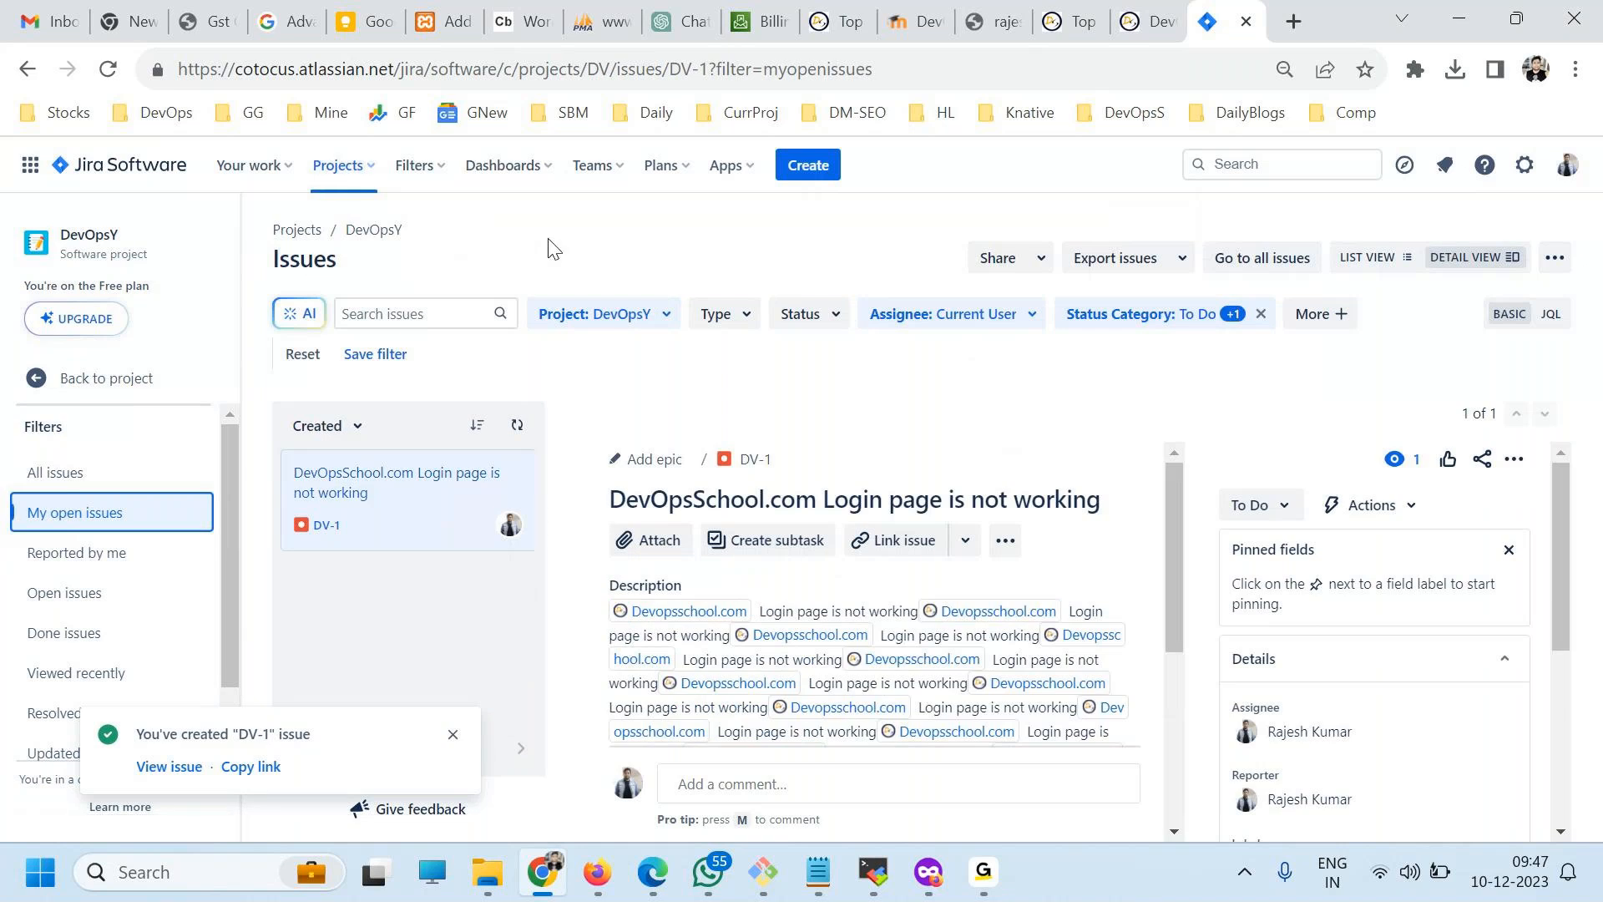
left_click(374, 230)
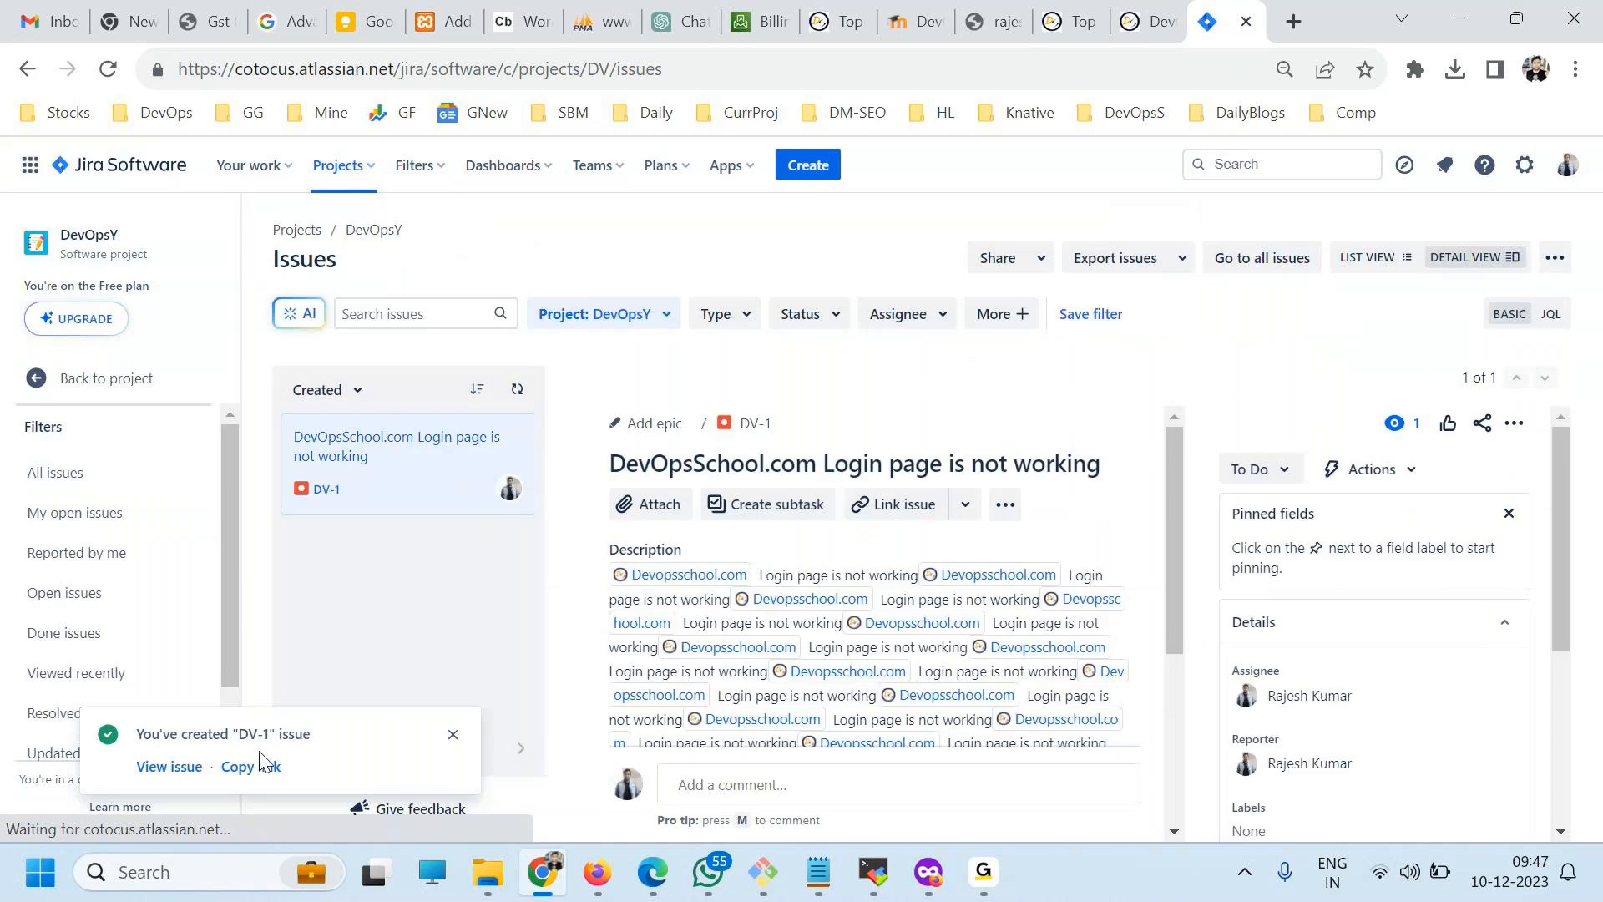
left_click(453, 734)
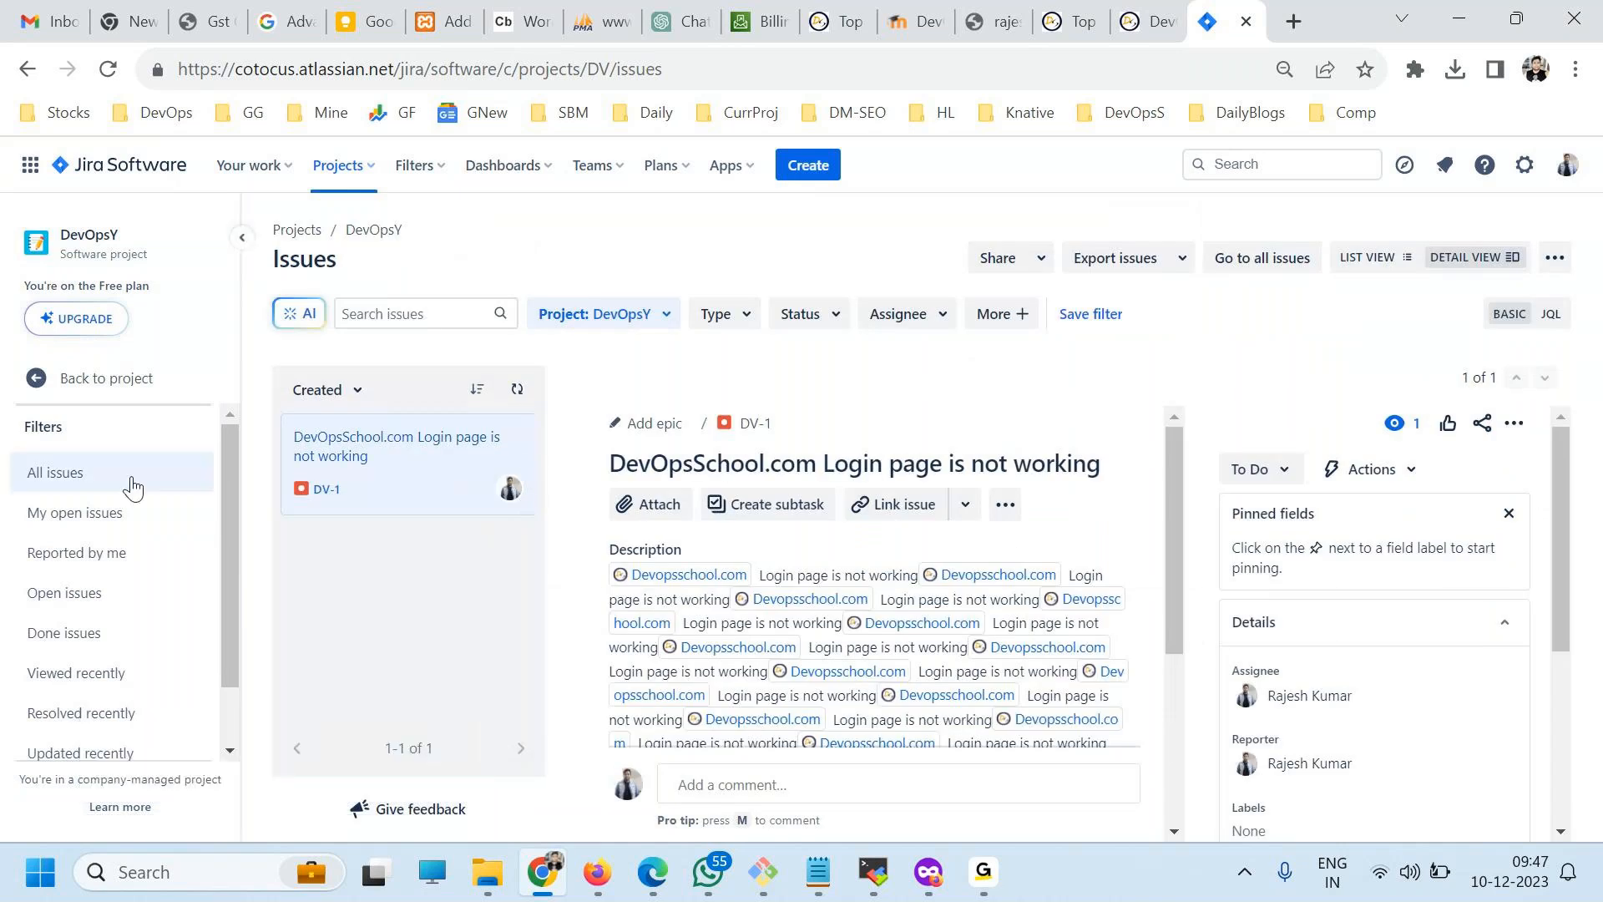
Create a component named "Chat" in the DevOpsY project, keeping the default assignee as Project default.
left_click(86, 380)
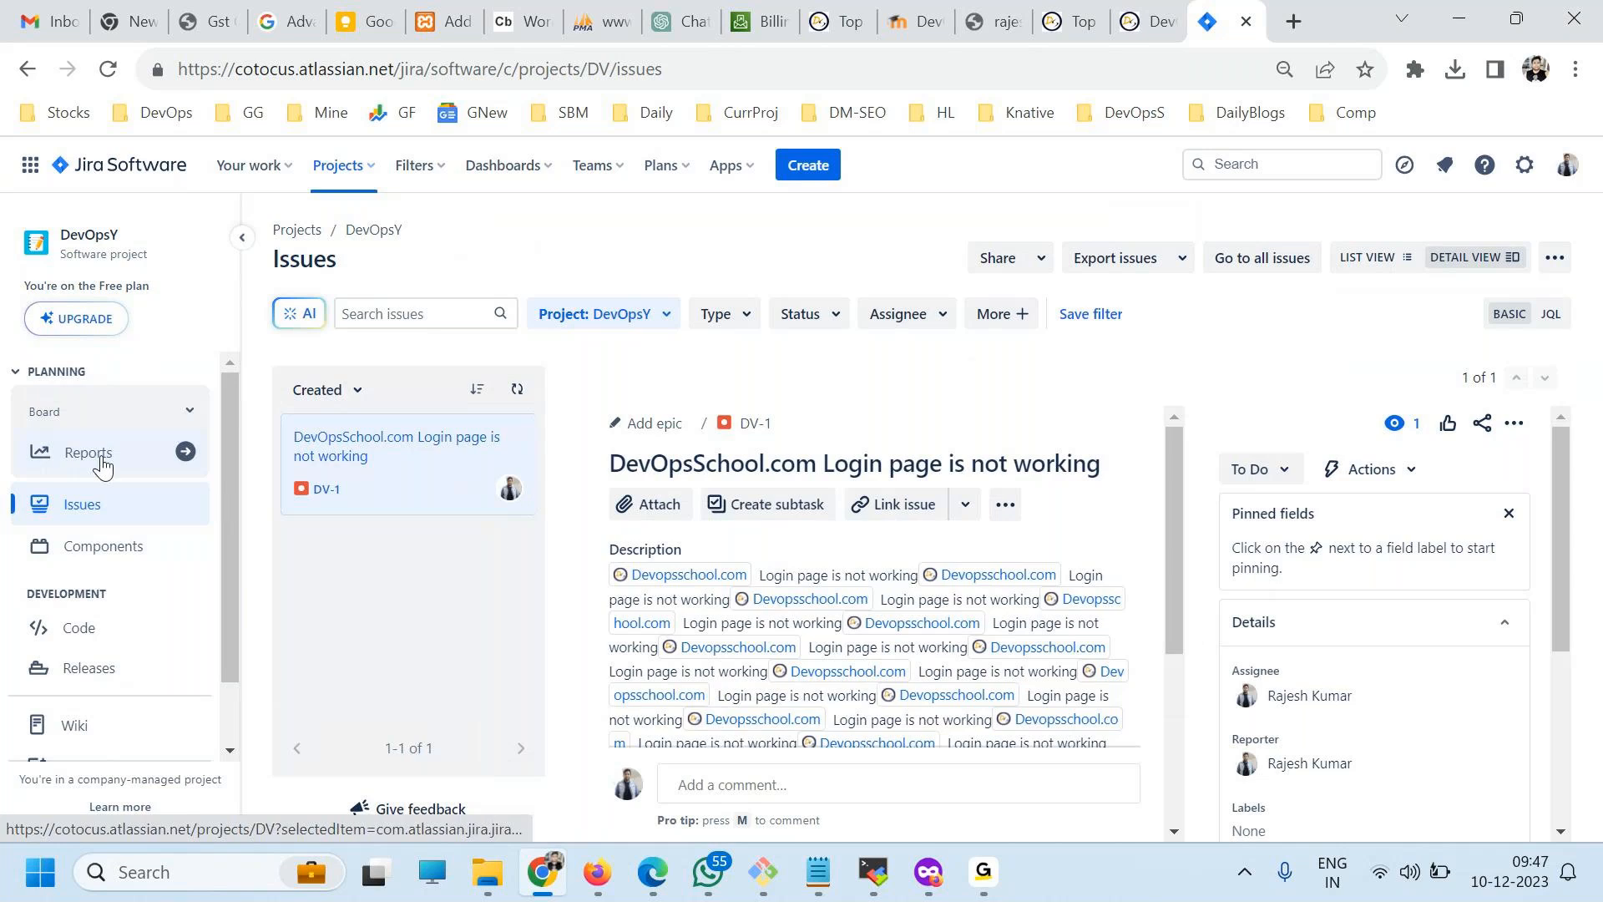
left_click(89, 547)
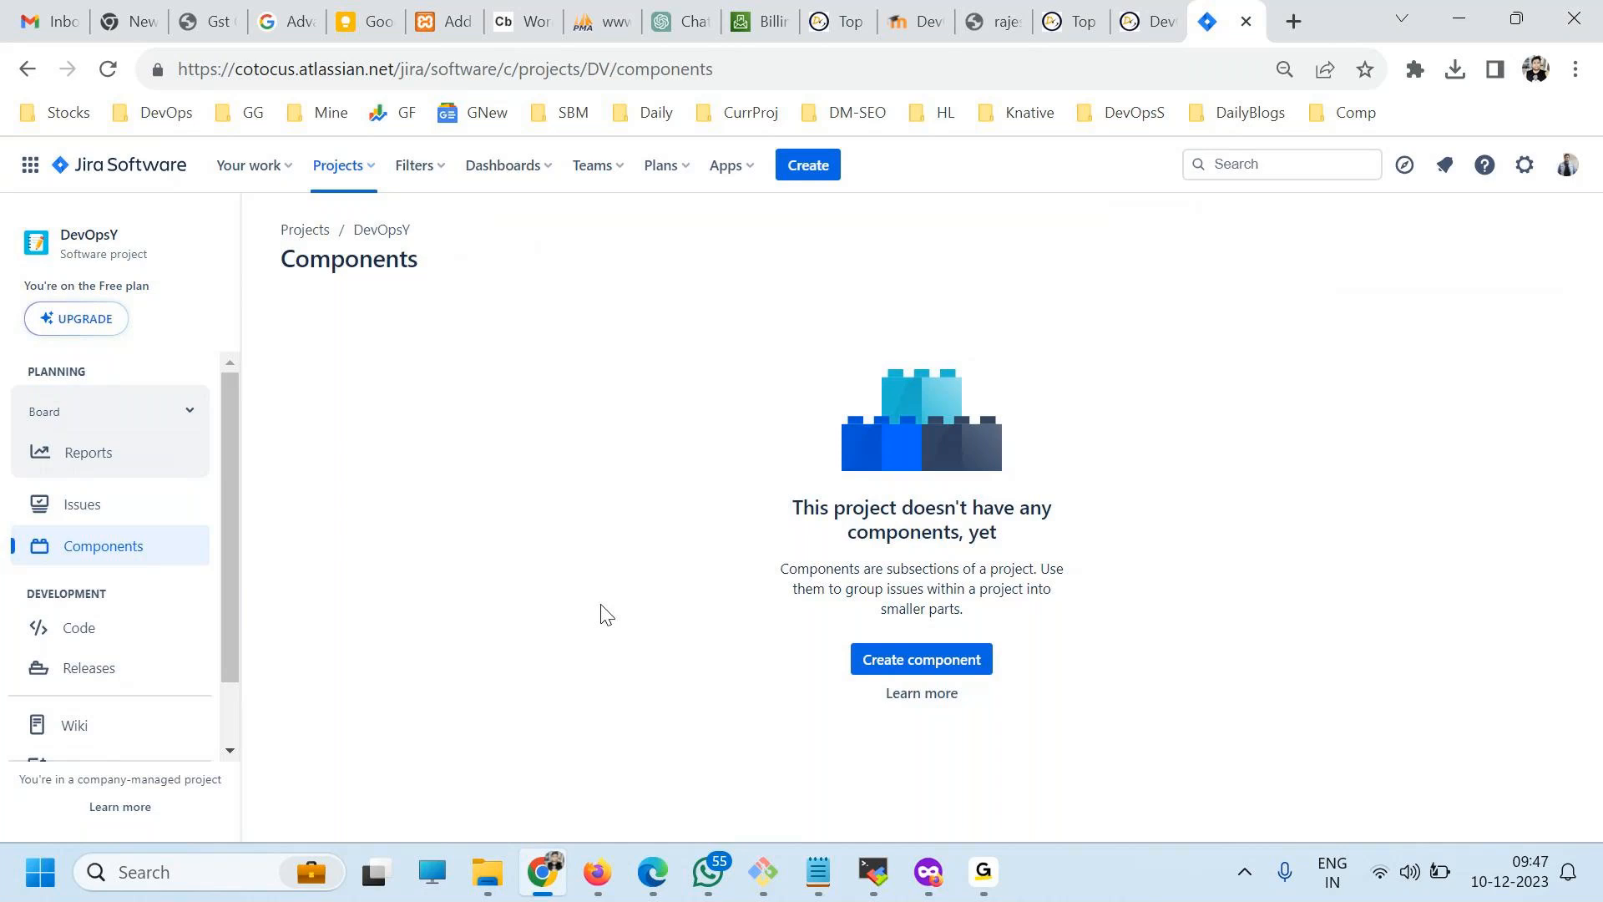
left_click(928, 674)
type("Chat")
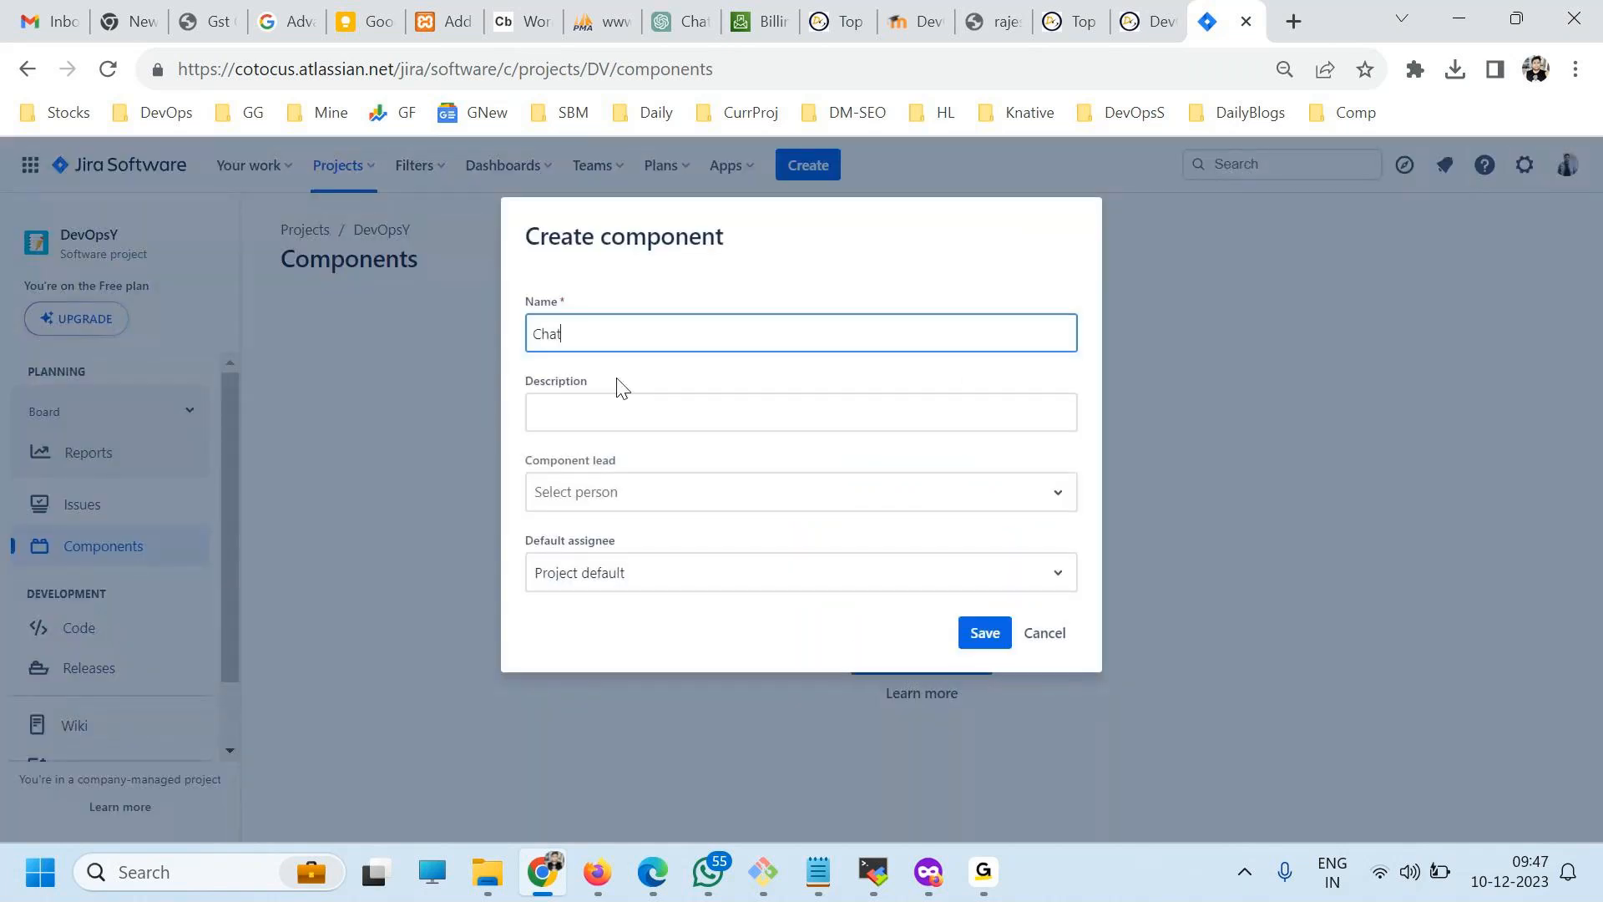
key("ctrl+a")
left_click(984, 635)
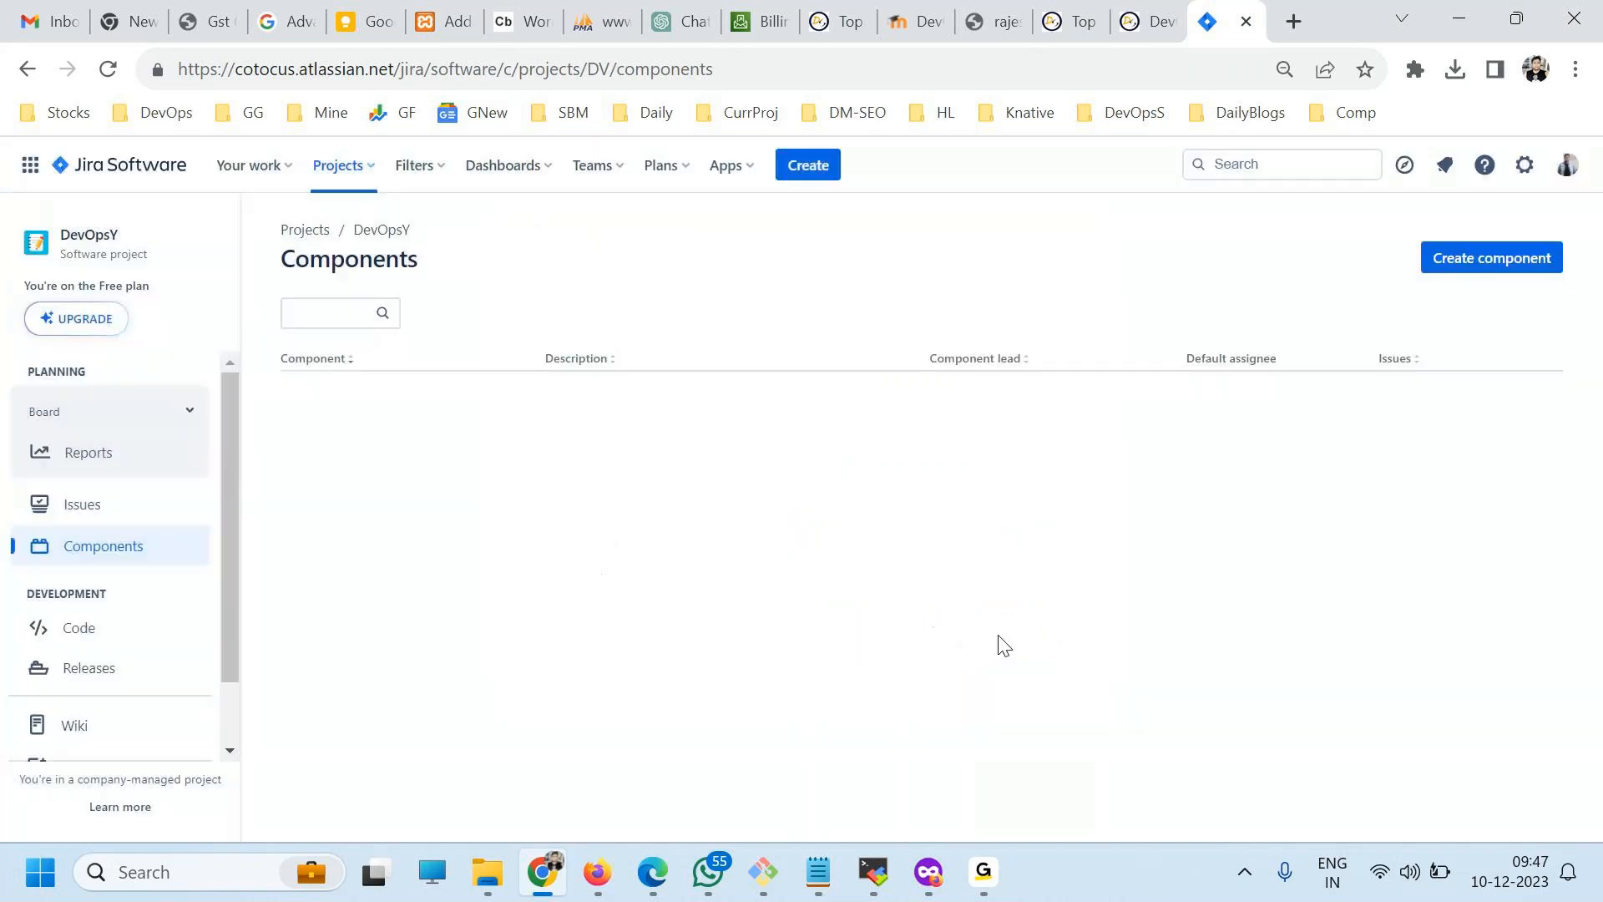
Add a second component named "Mail", leaving its description and component lead empty.
left_click(1479, 251)
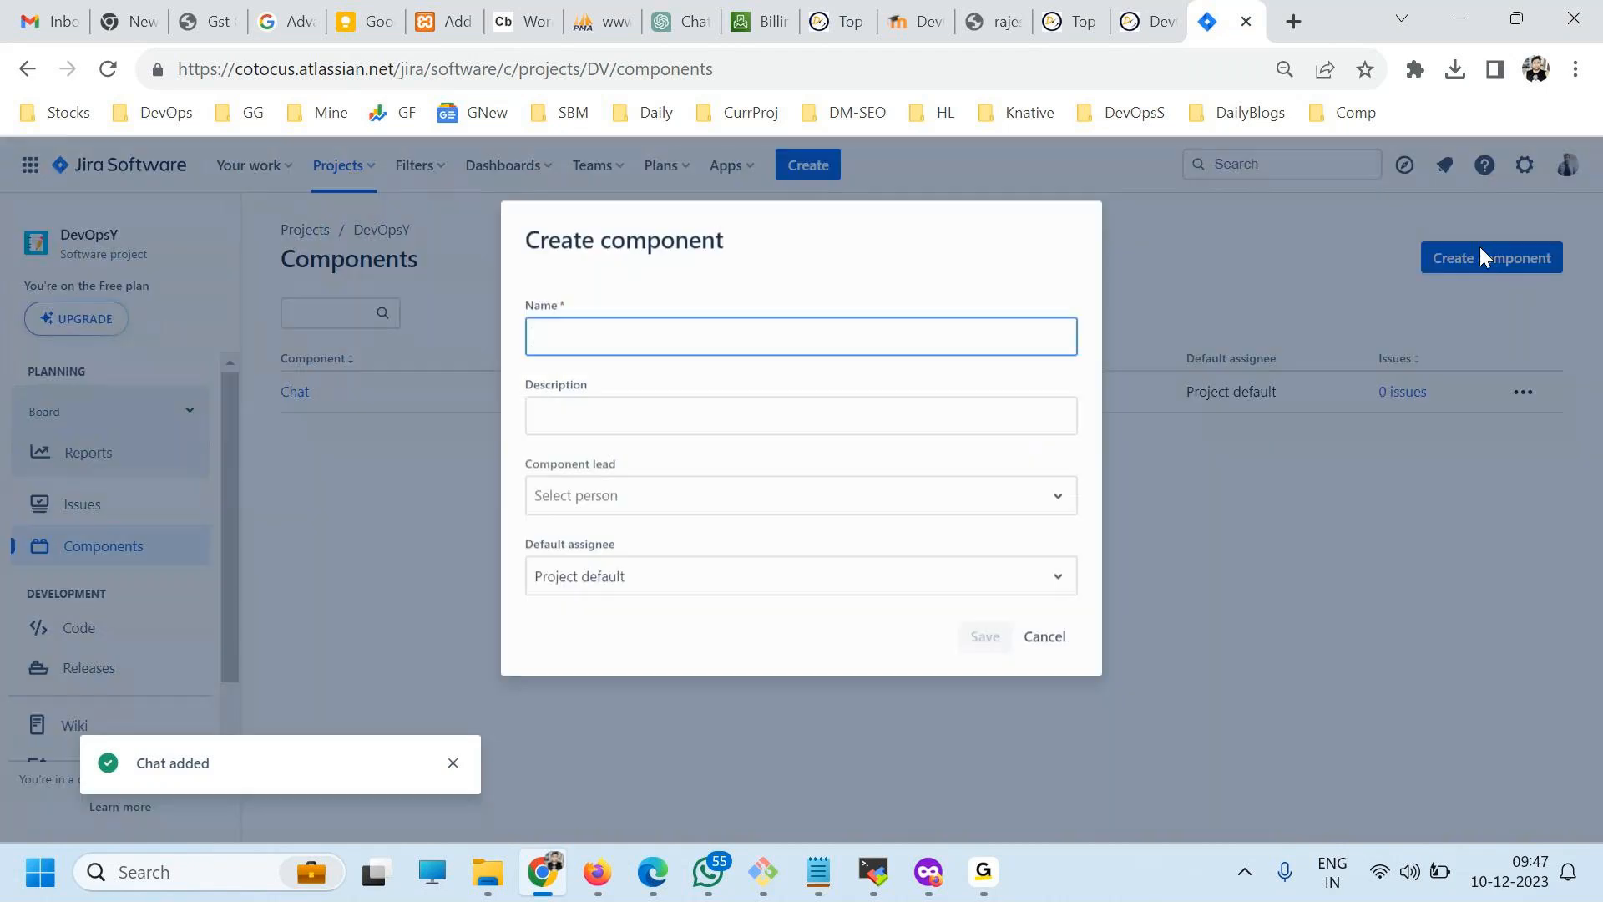
type("M")
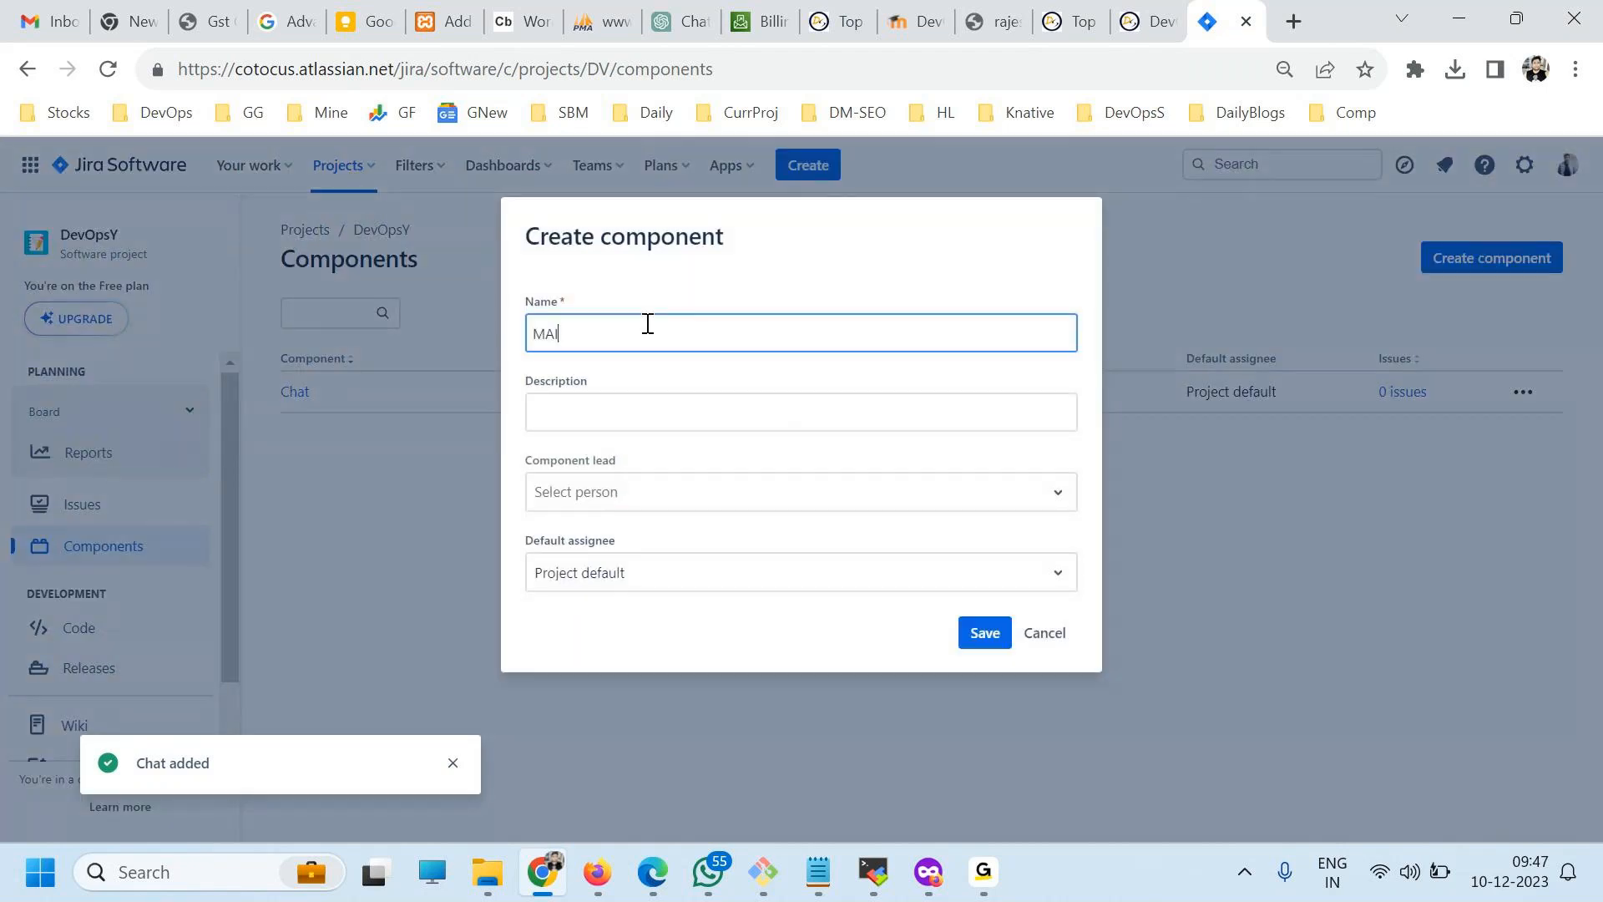
type("ail")
key("ctrl+a")
left_click(659, 411)
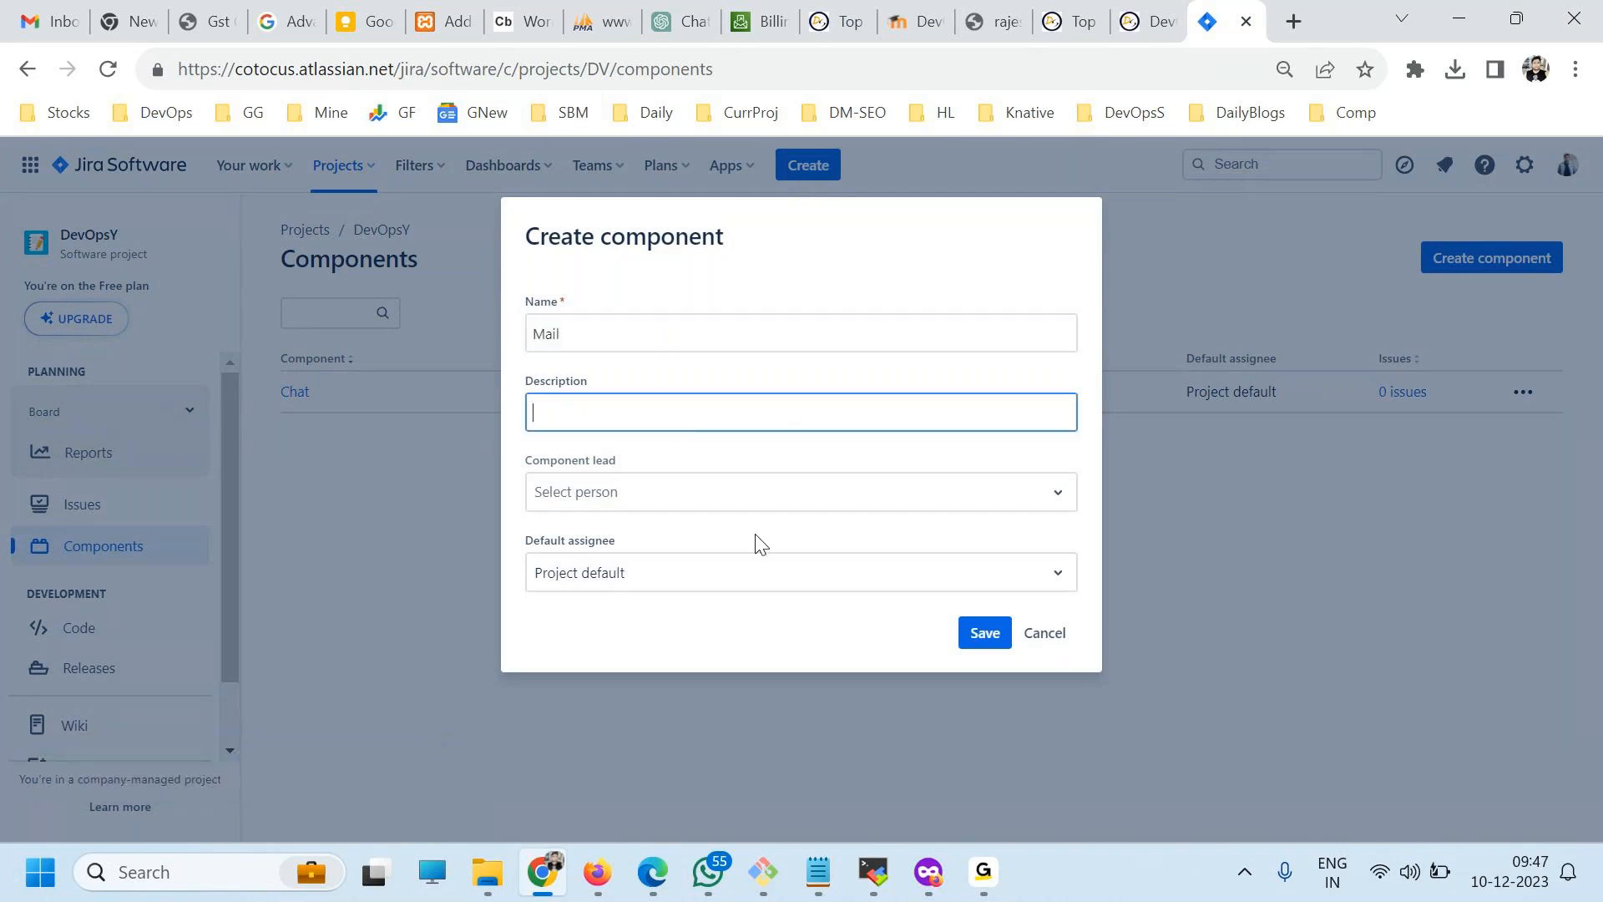
left_click(716, 493)
left_click(748, 416)
left_click(985, 633)
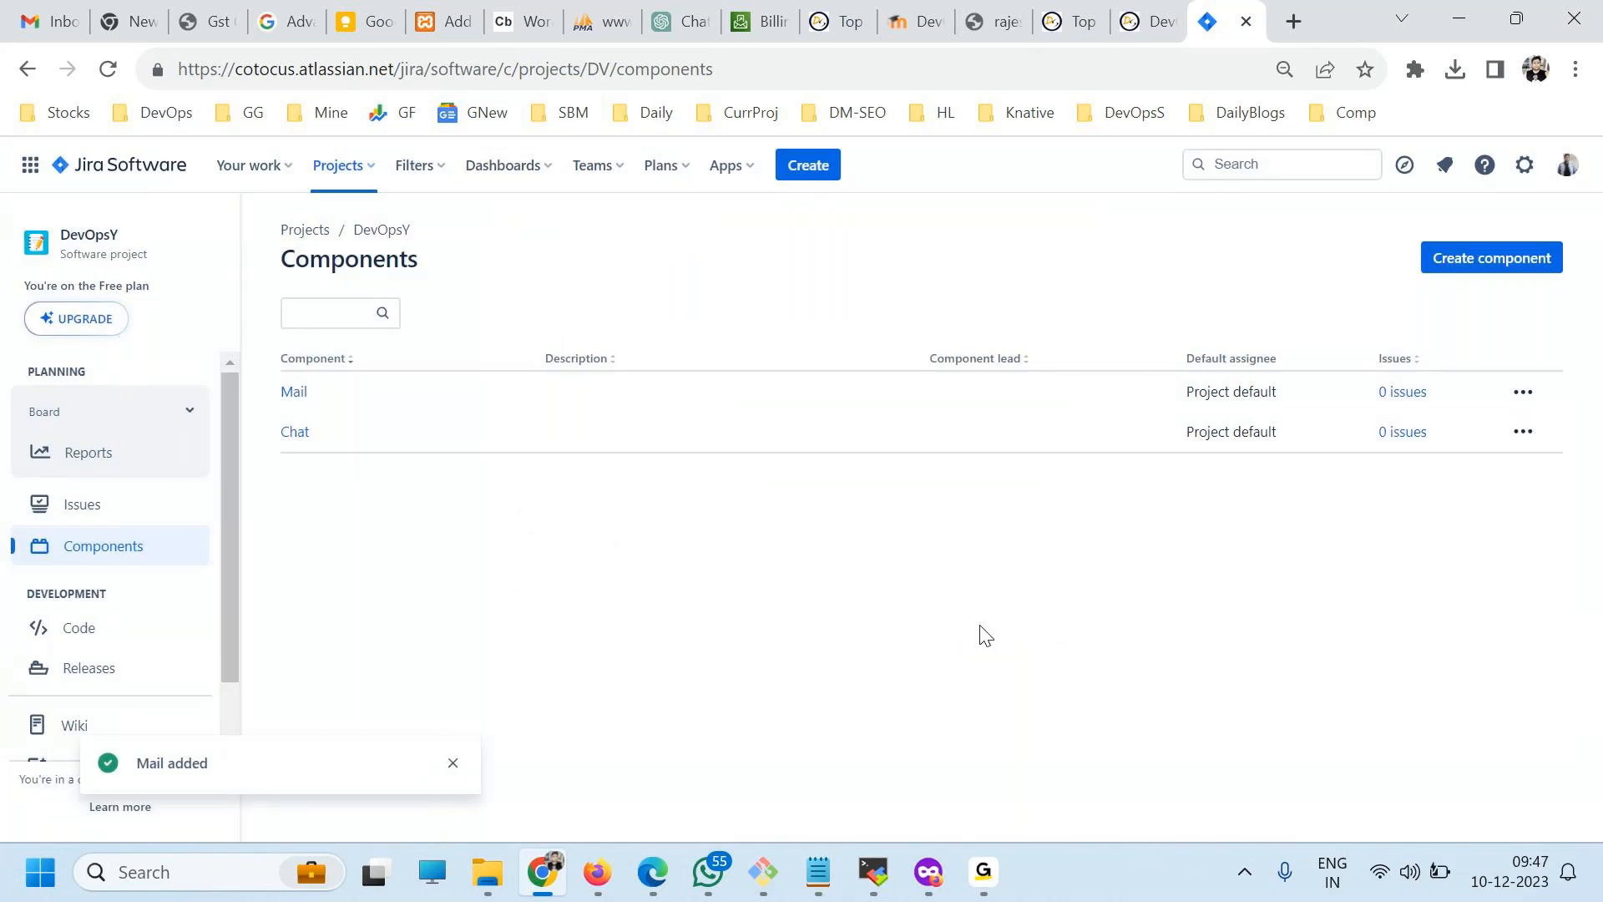
Add a third component named "Dashboard" to the DevOpsY project.
left_click(1471, 276)
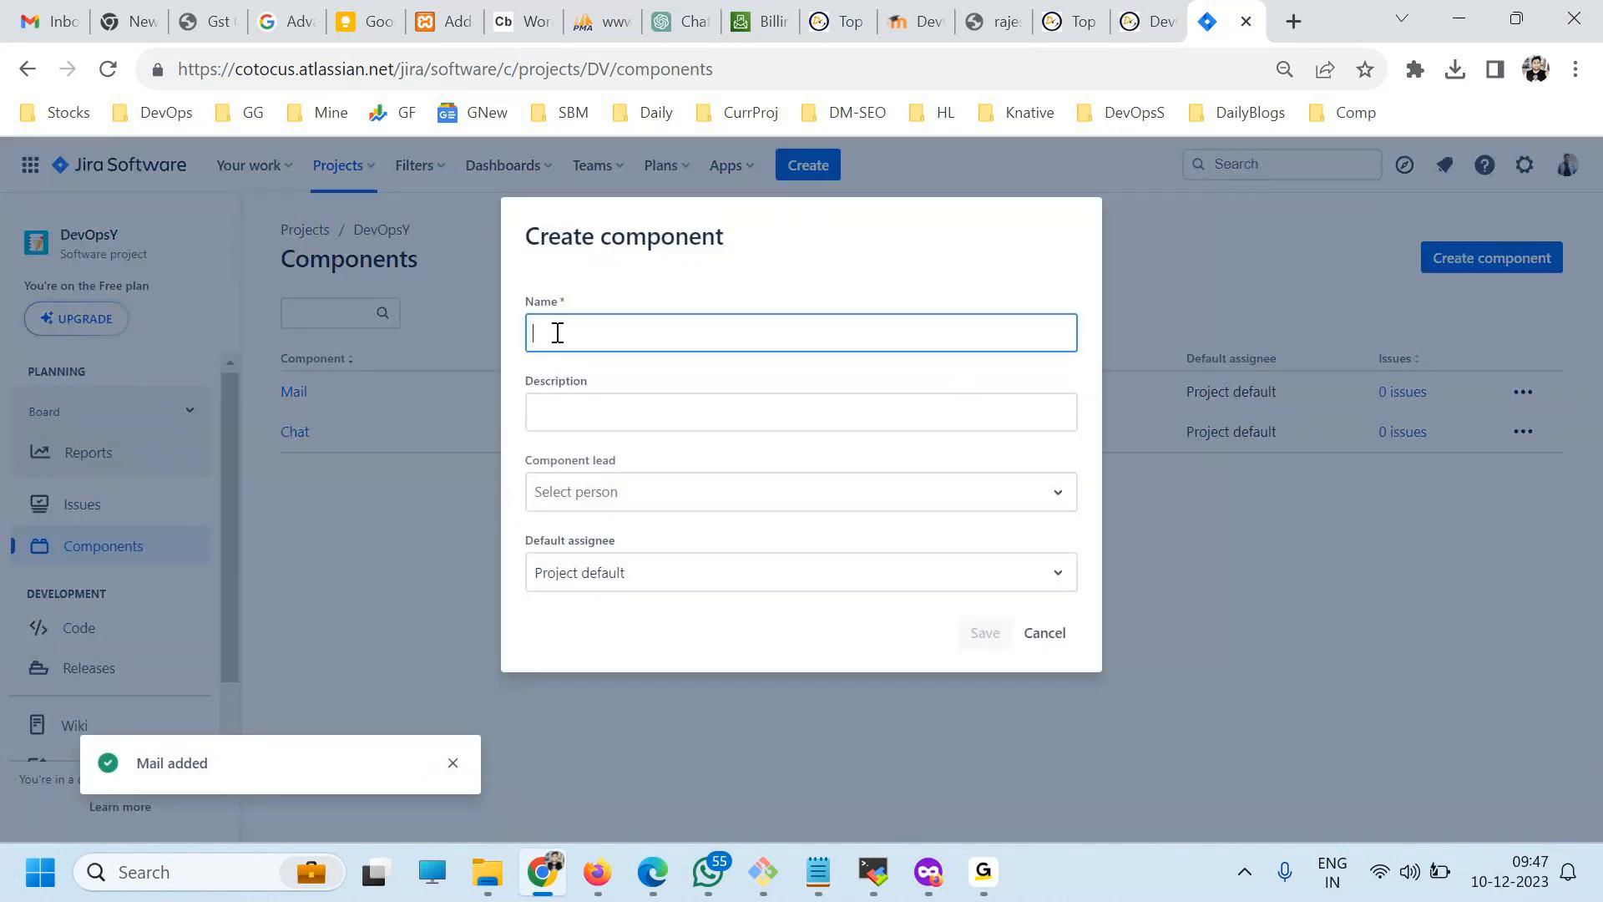
type("Das")
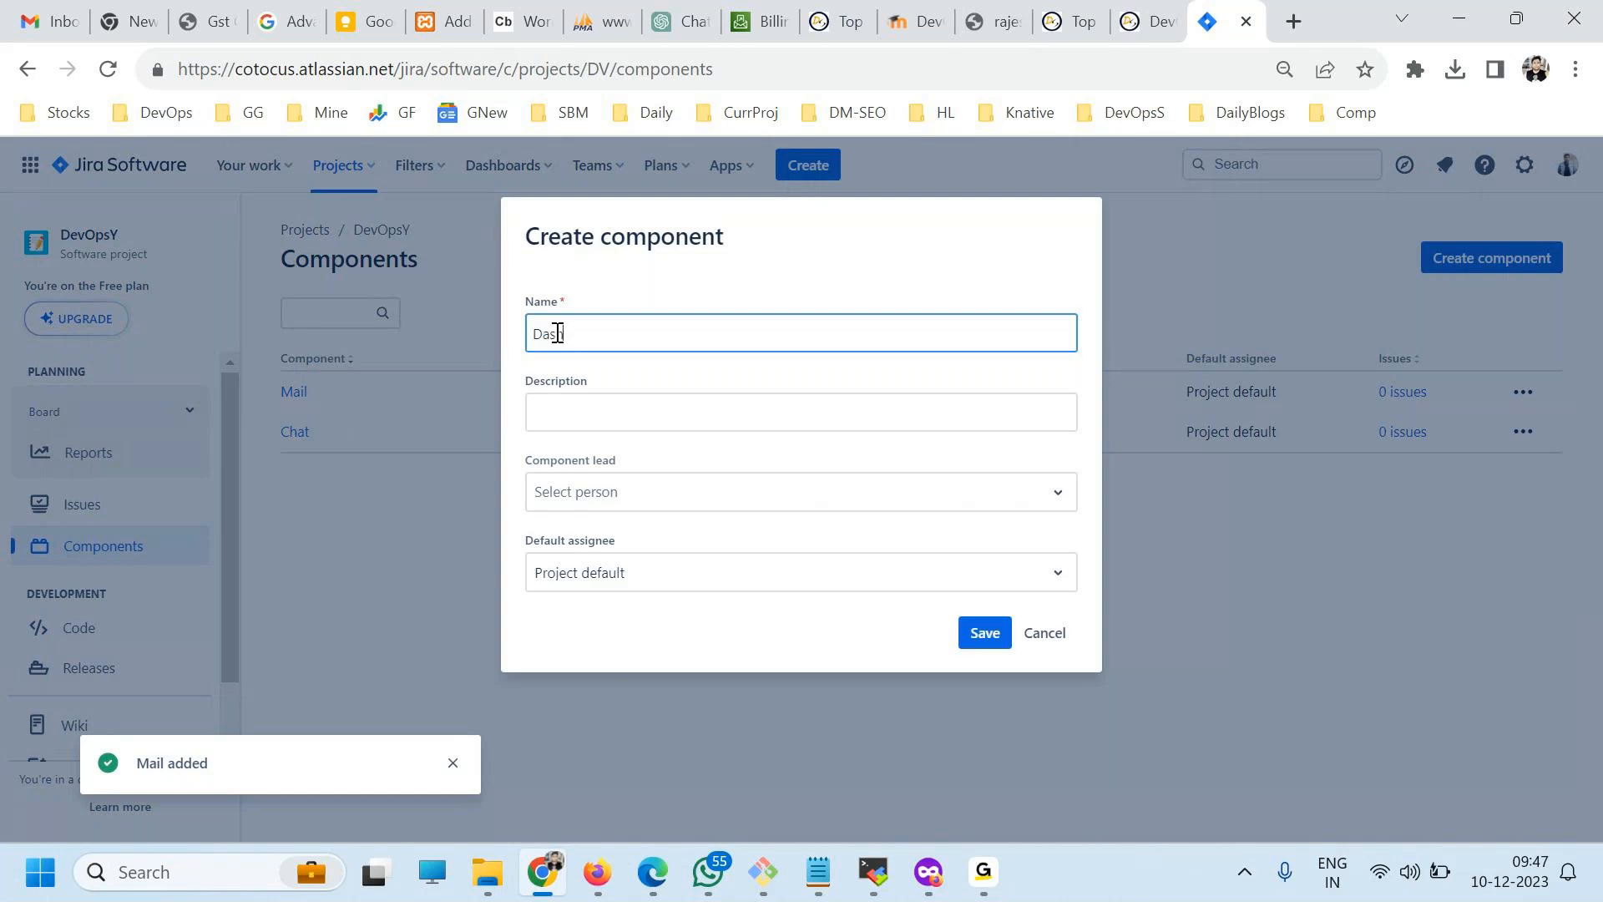
type("hboard")
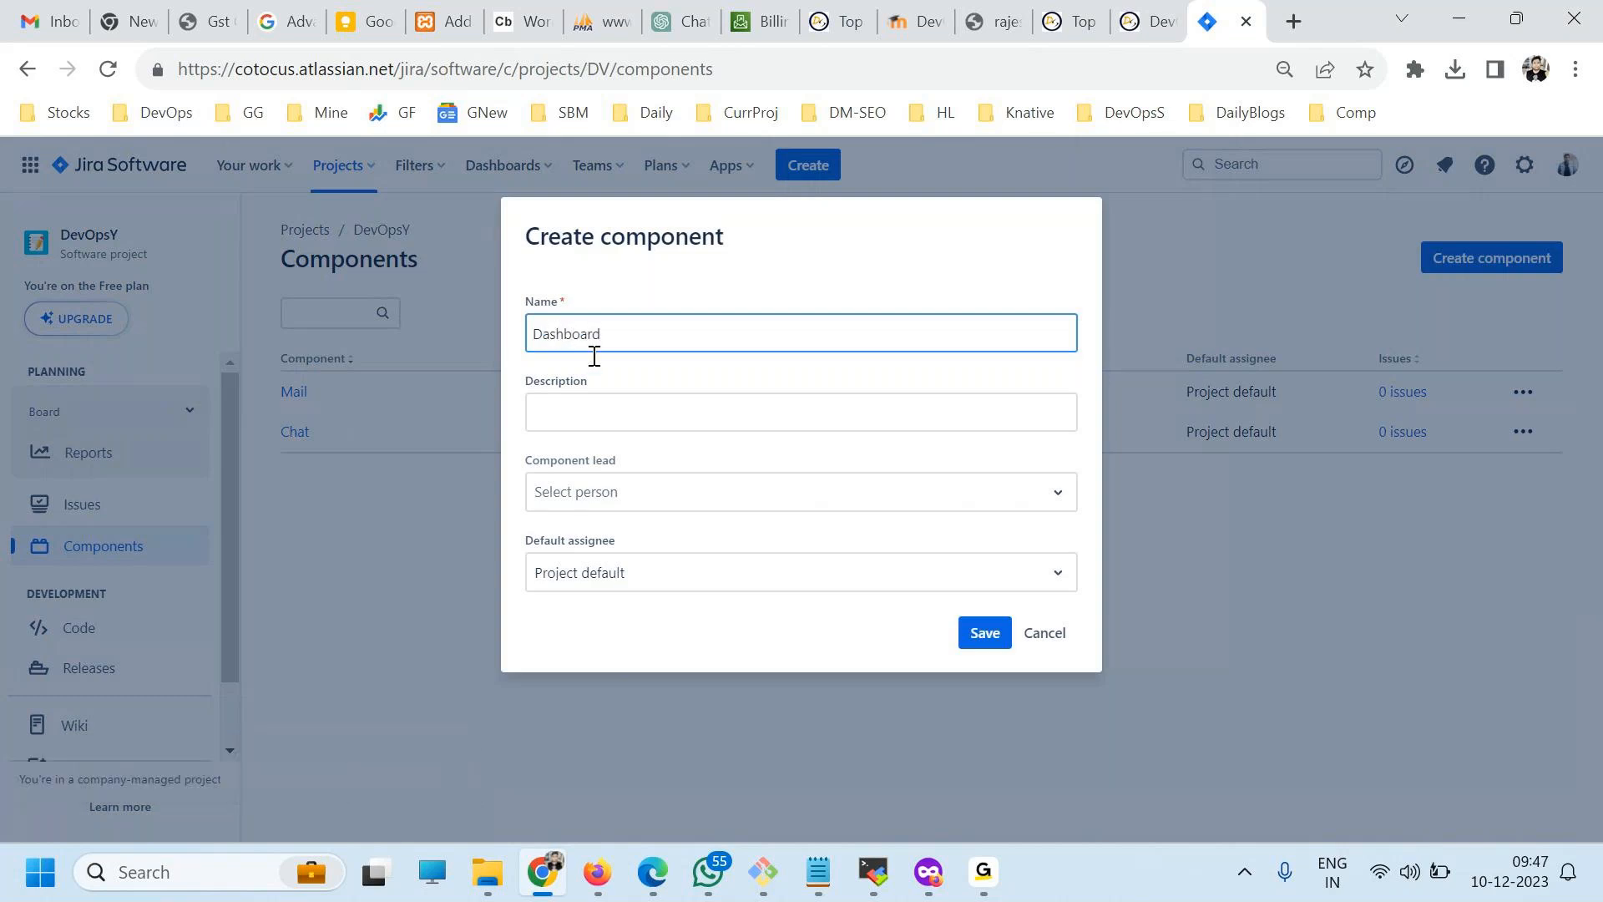
left_click(973, 634)
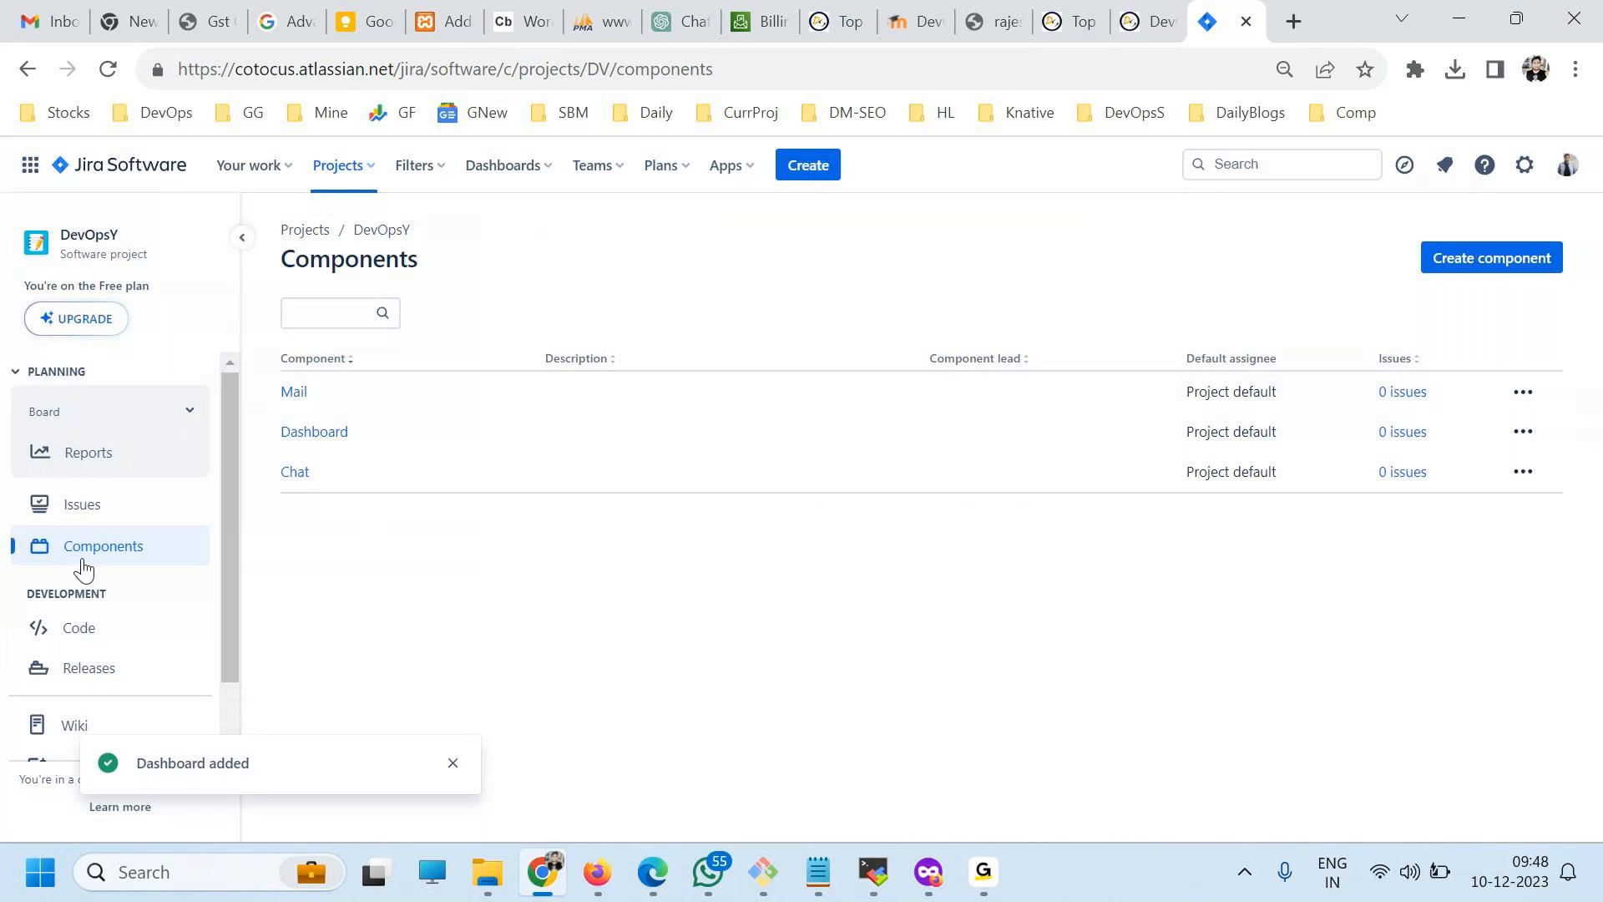
Create release version 1.0 for the DevOpsY project without start or release dates.
left_click(128, 677)
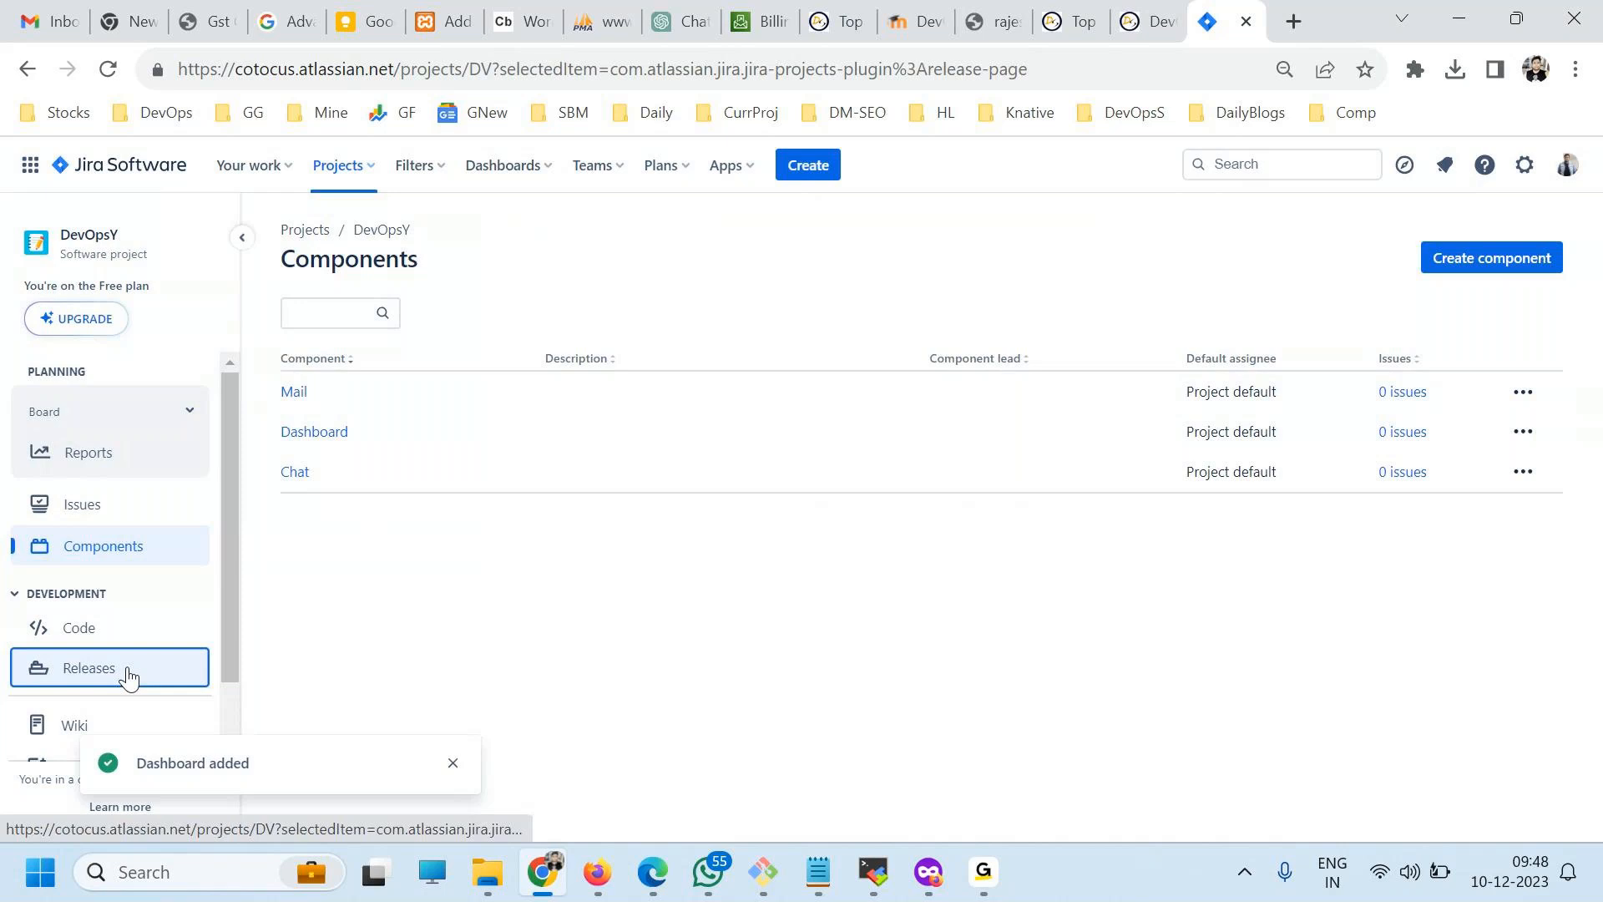
type("1.0")
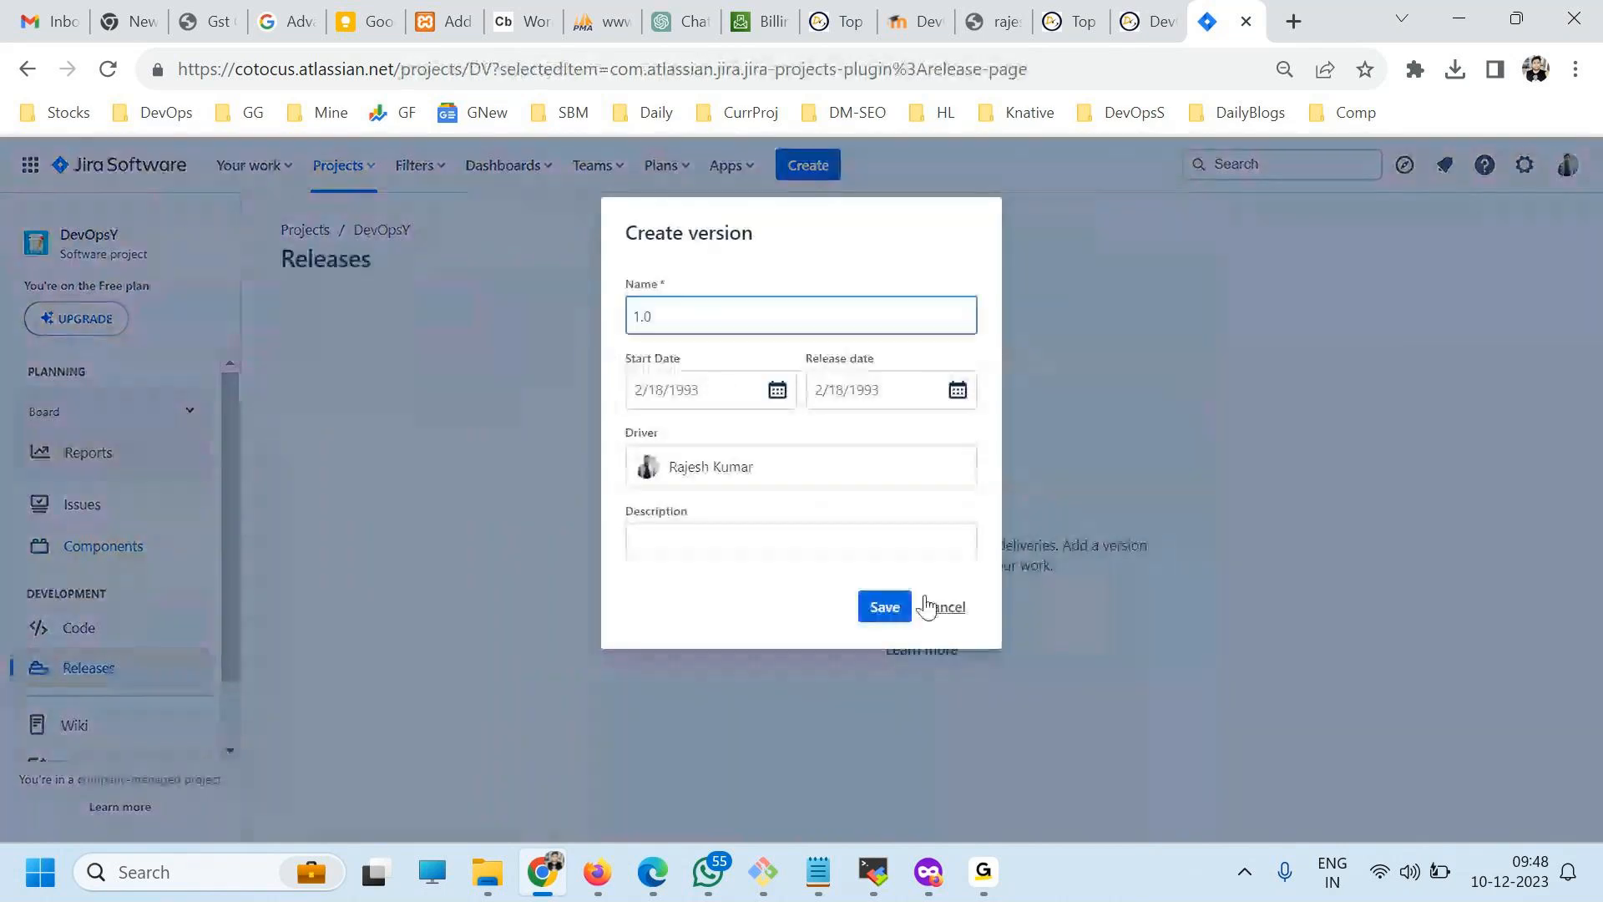
left_click(884, 604)
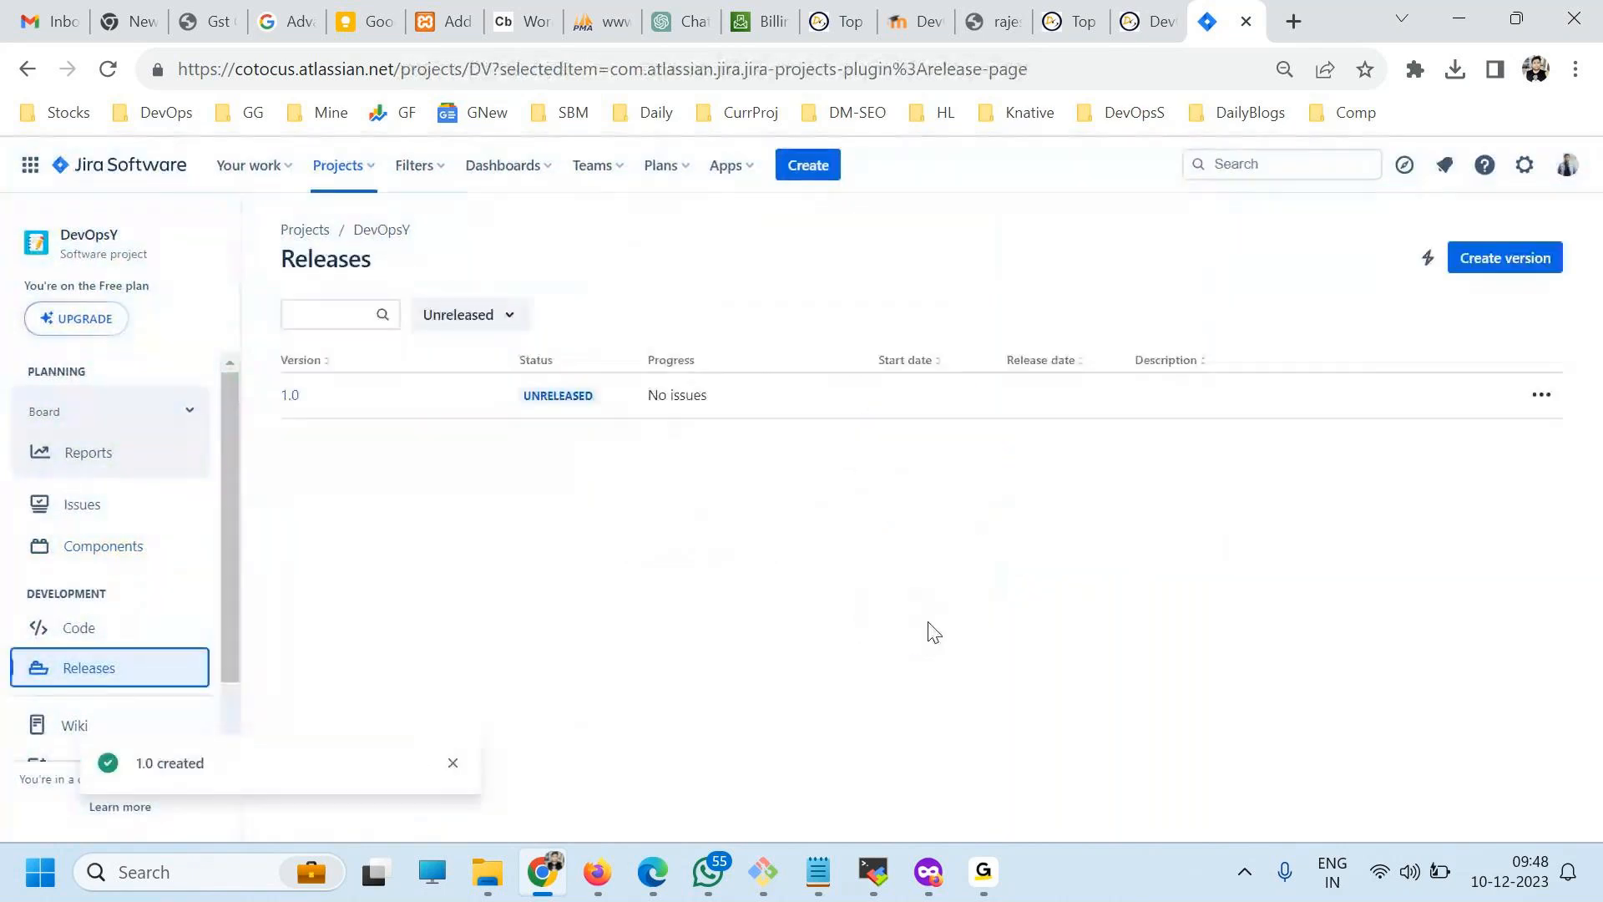
Create release version 1.1 with the start date 12/18/2023.
left_click(1506, 258)
type("1.1")
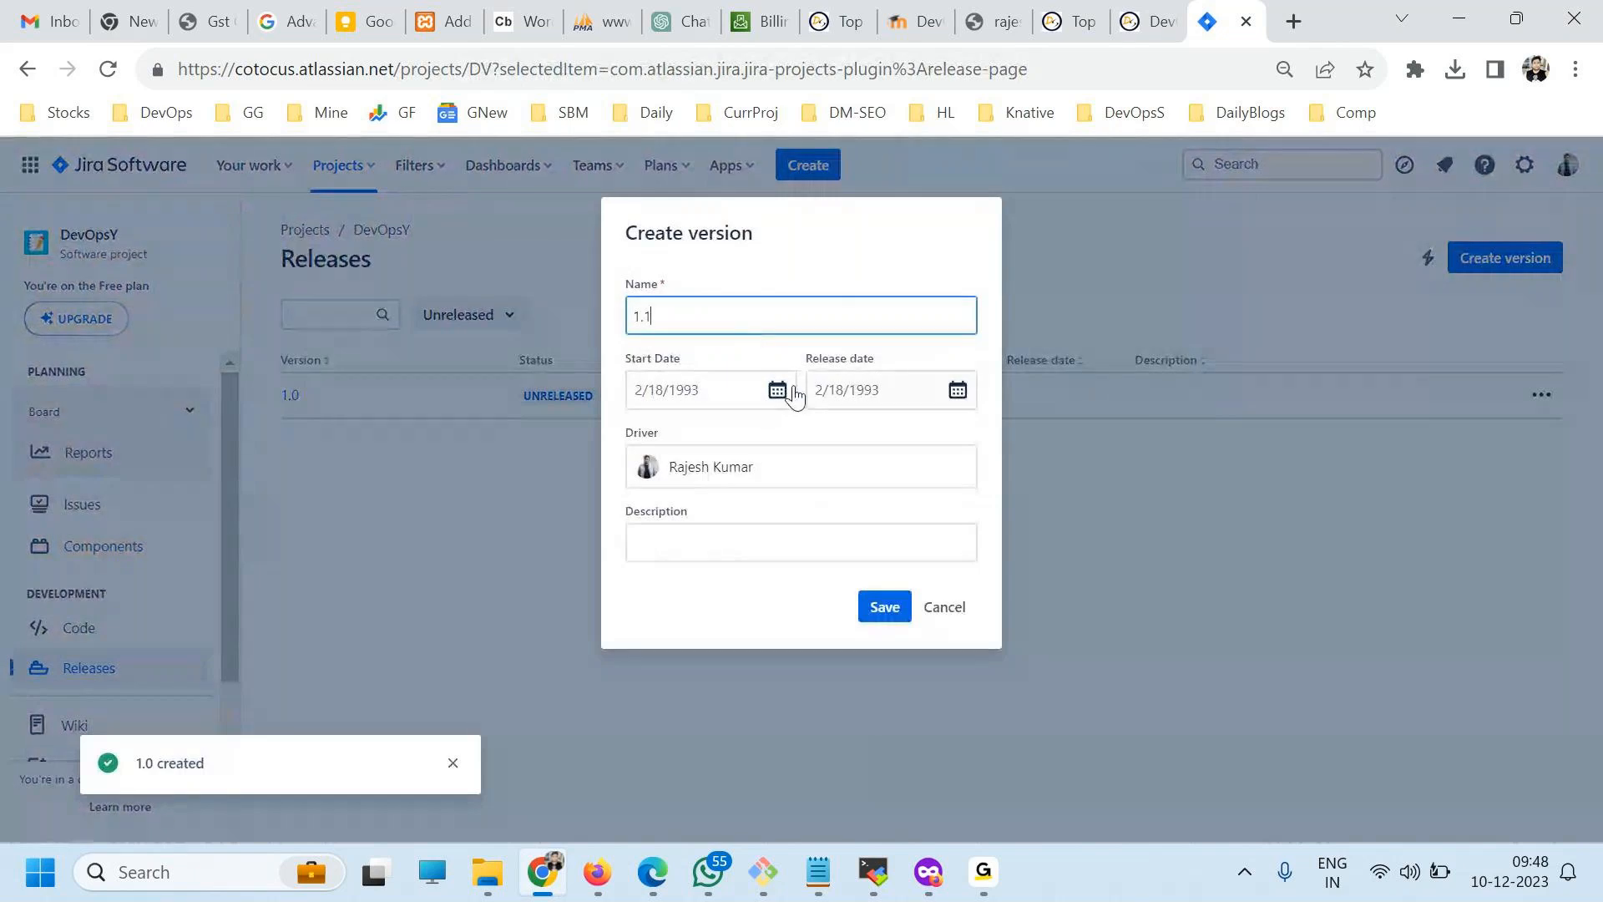
left_click(778, 390)
left_click(703, 614)
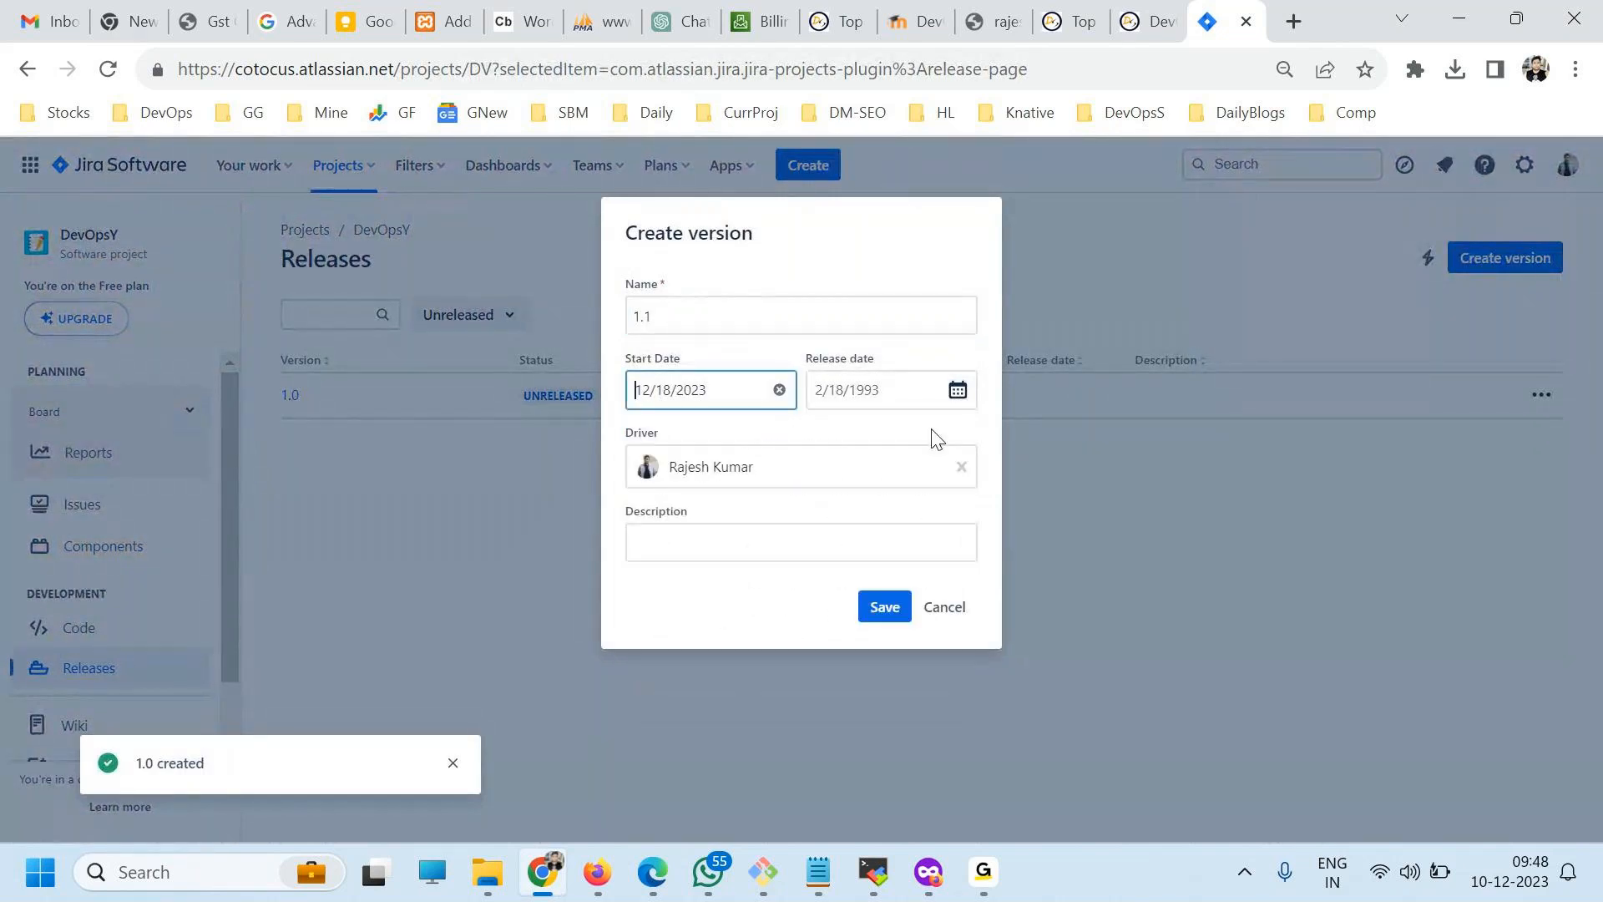
left_click(889, 614)
Revisit the DevOpsY project's issue list and its components list.
scroll(26, 574, "down", 1)
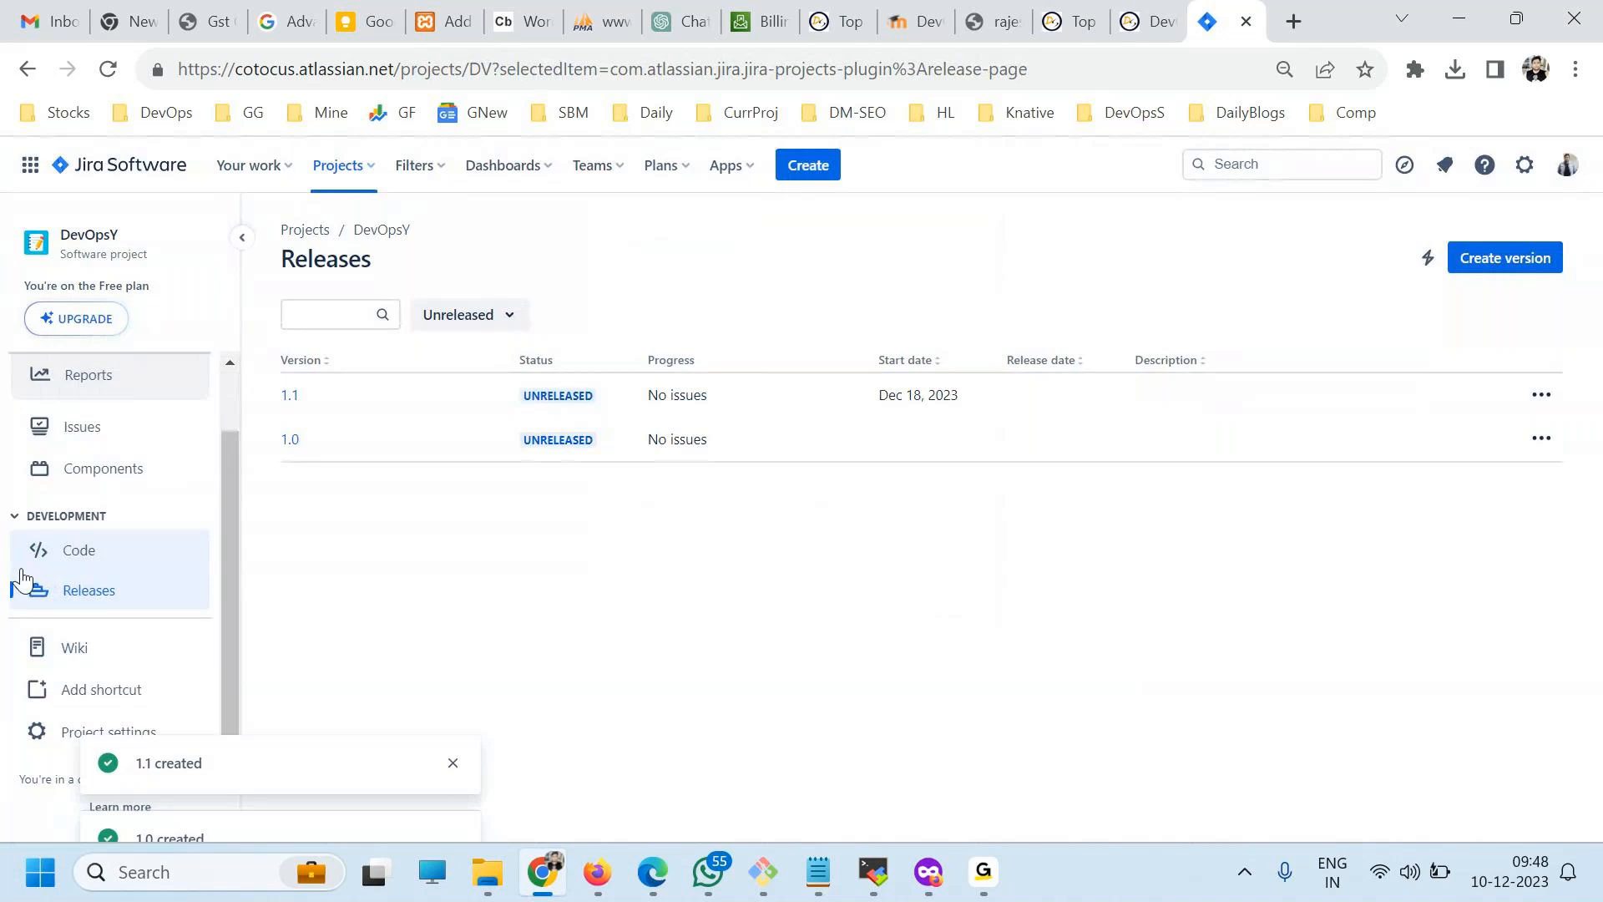
left_click(86, 427)
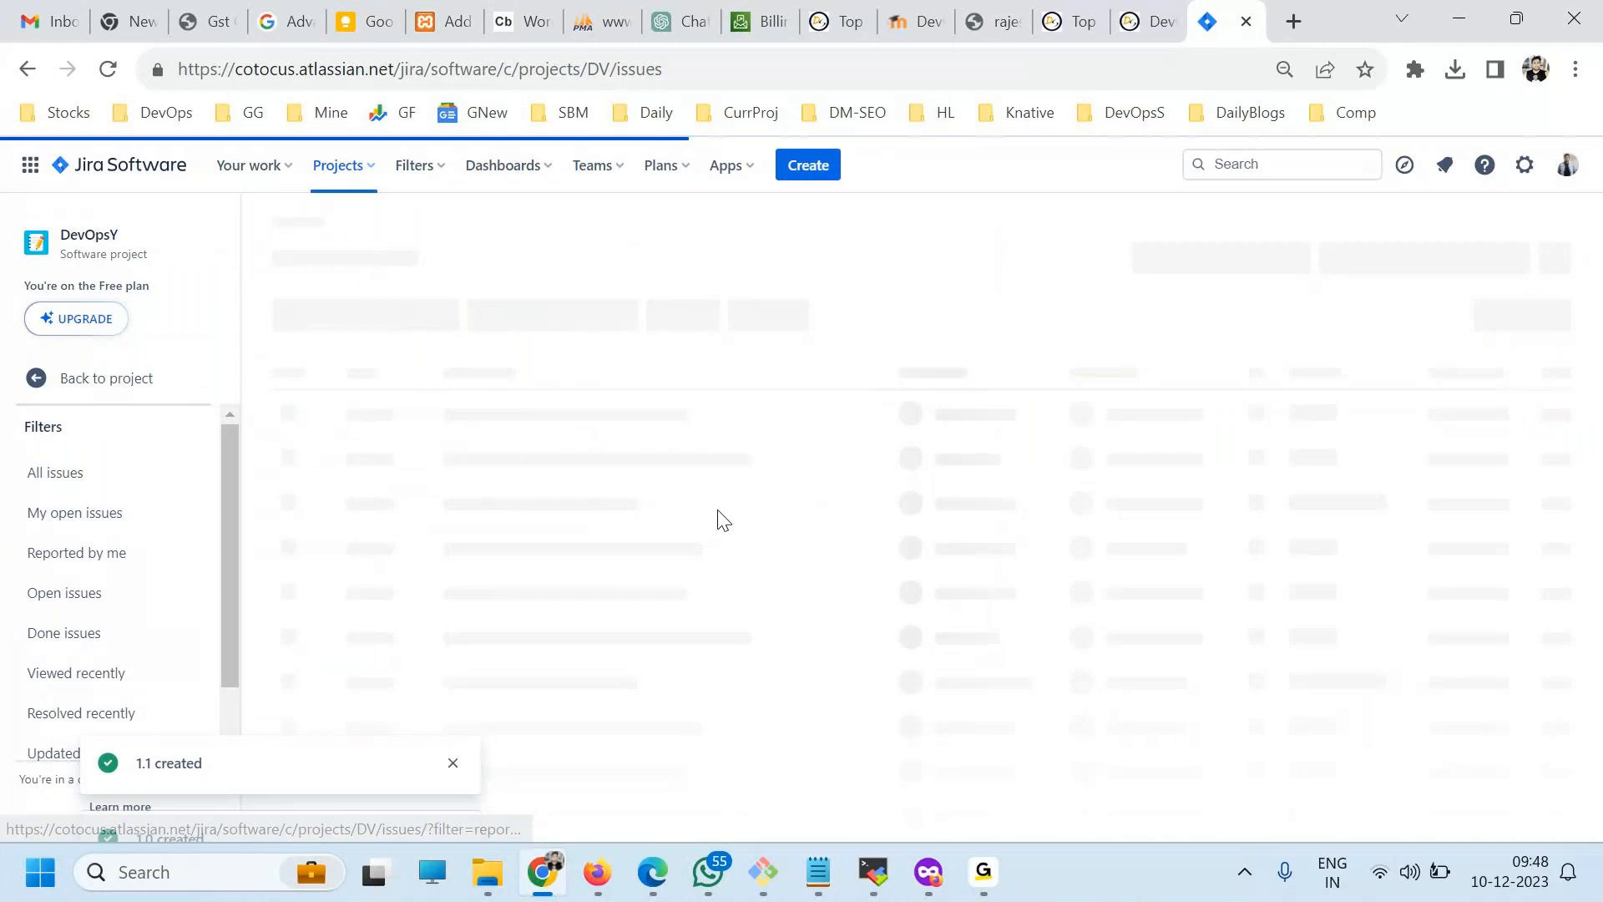
left_click(109, 553)
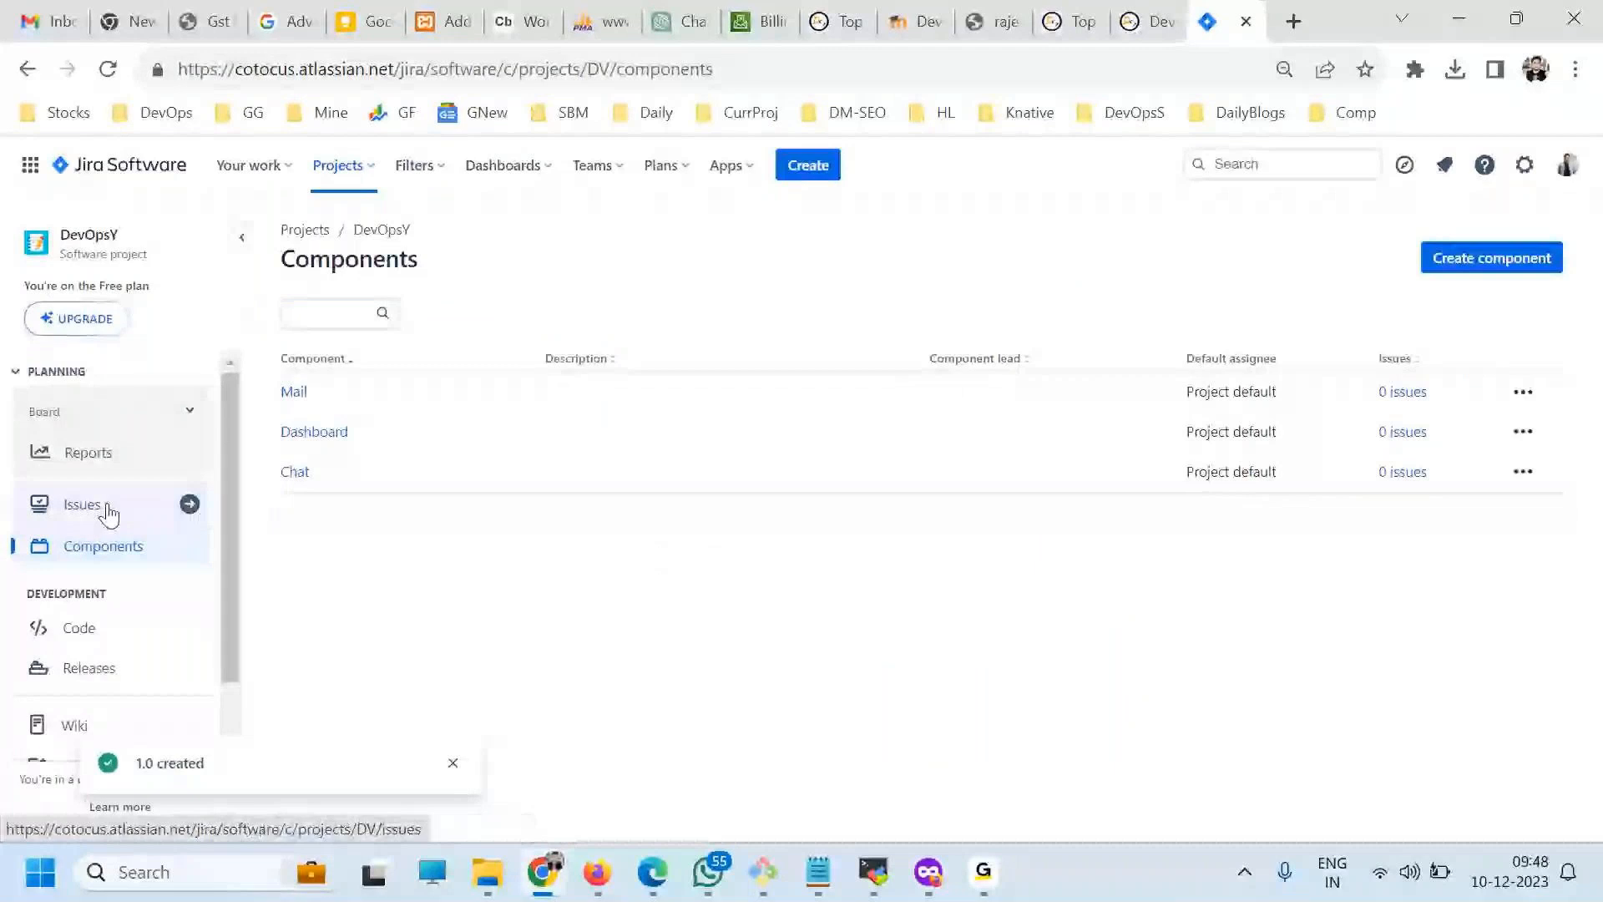
Examine the project's Code page for the available source code management integrations, and return to the list of releases.
left_click(79, 627)
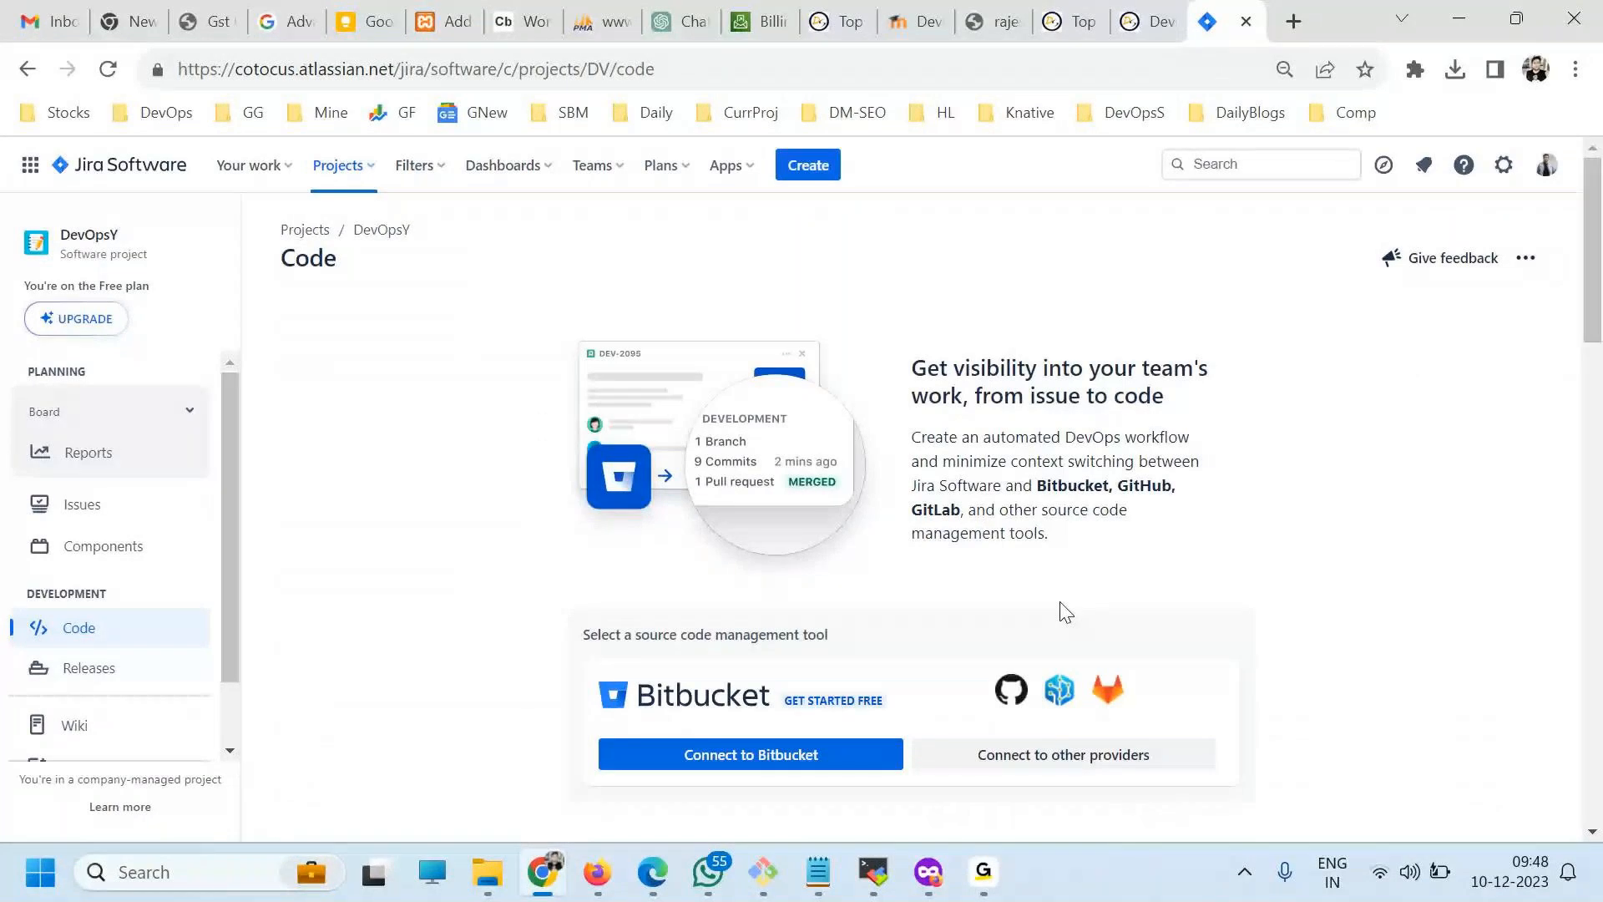
scroll(763, 569, "down", 3)
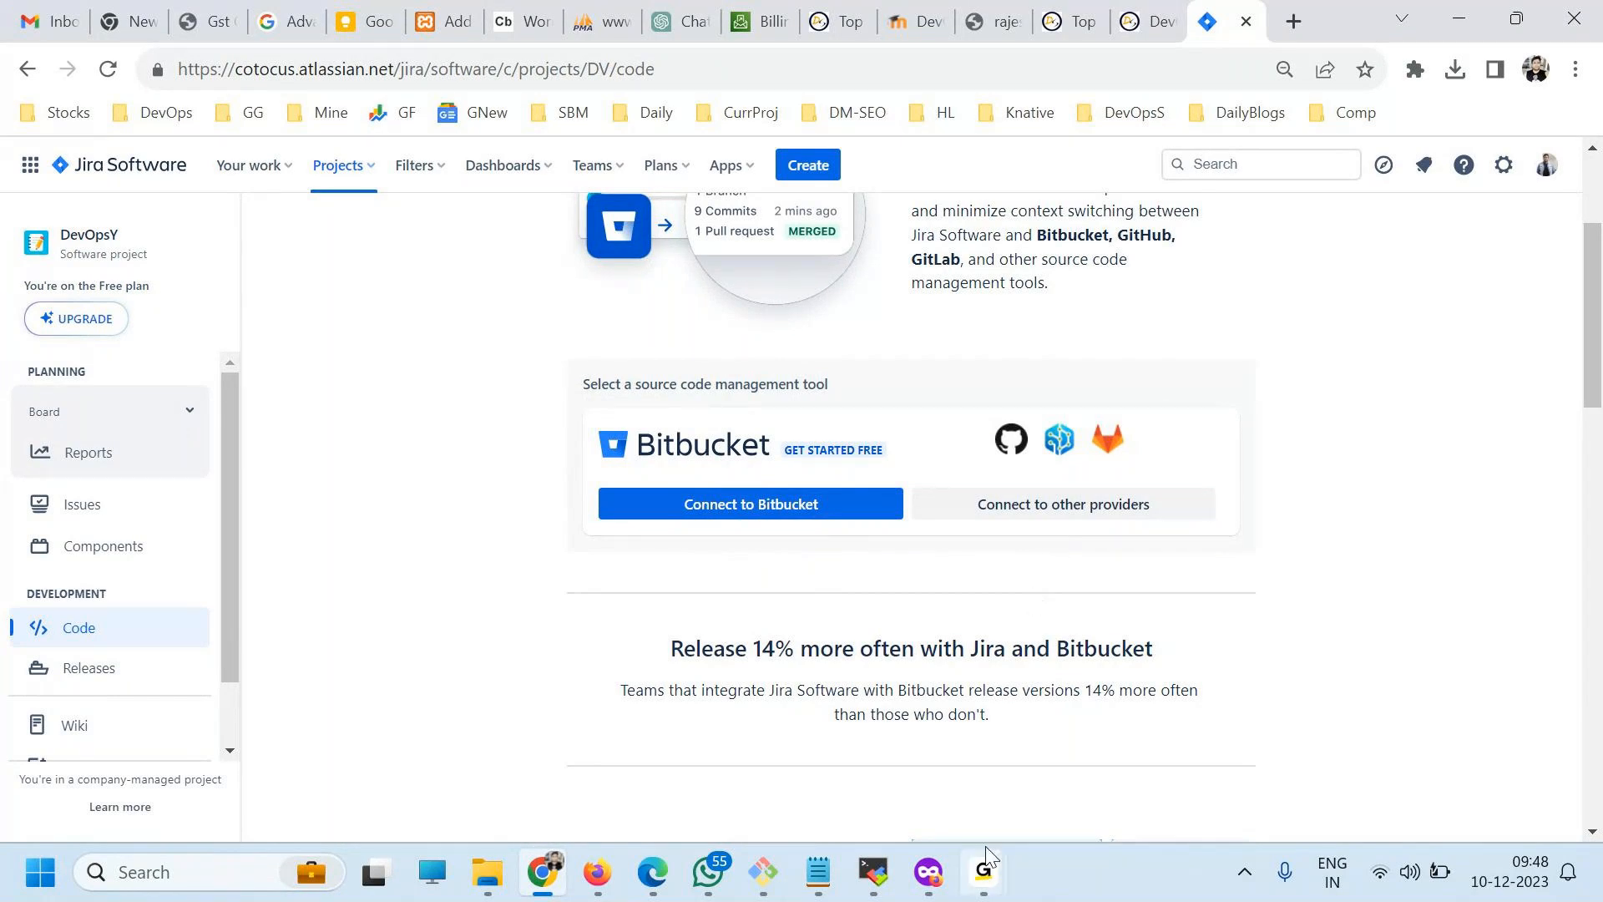
mouse_move(984, 868)
left_click(1169, 758)
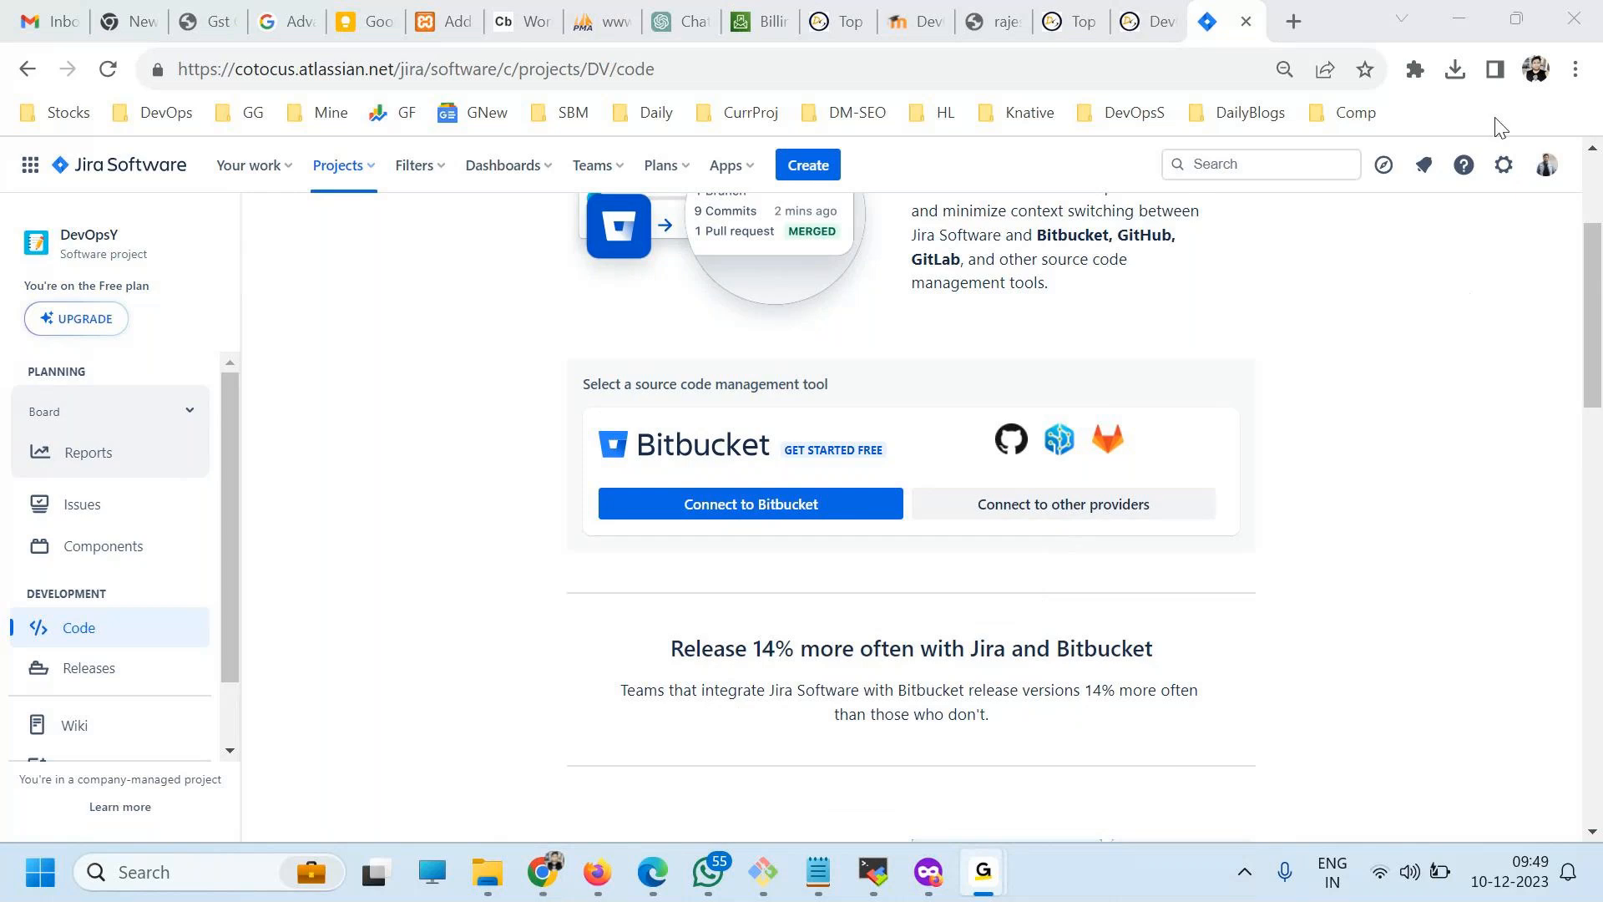
left_click(1471, 11)
scroll(802, 639, "down", 1)
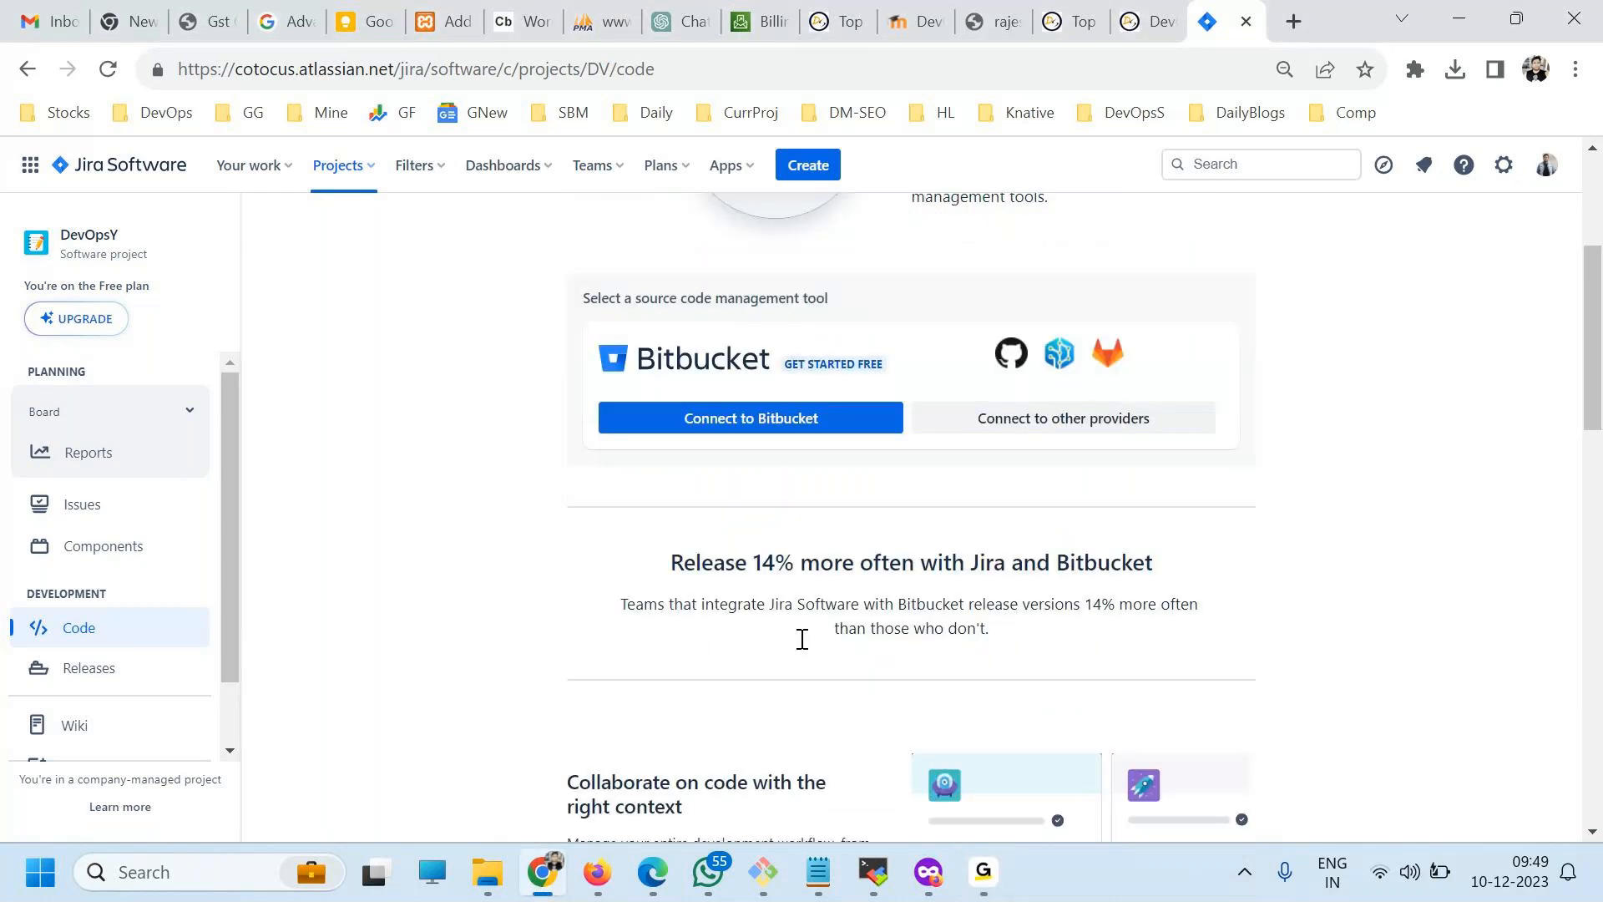
scroll(785, 630, "down", 3)
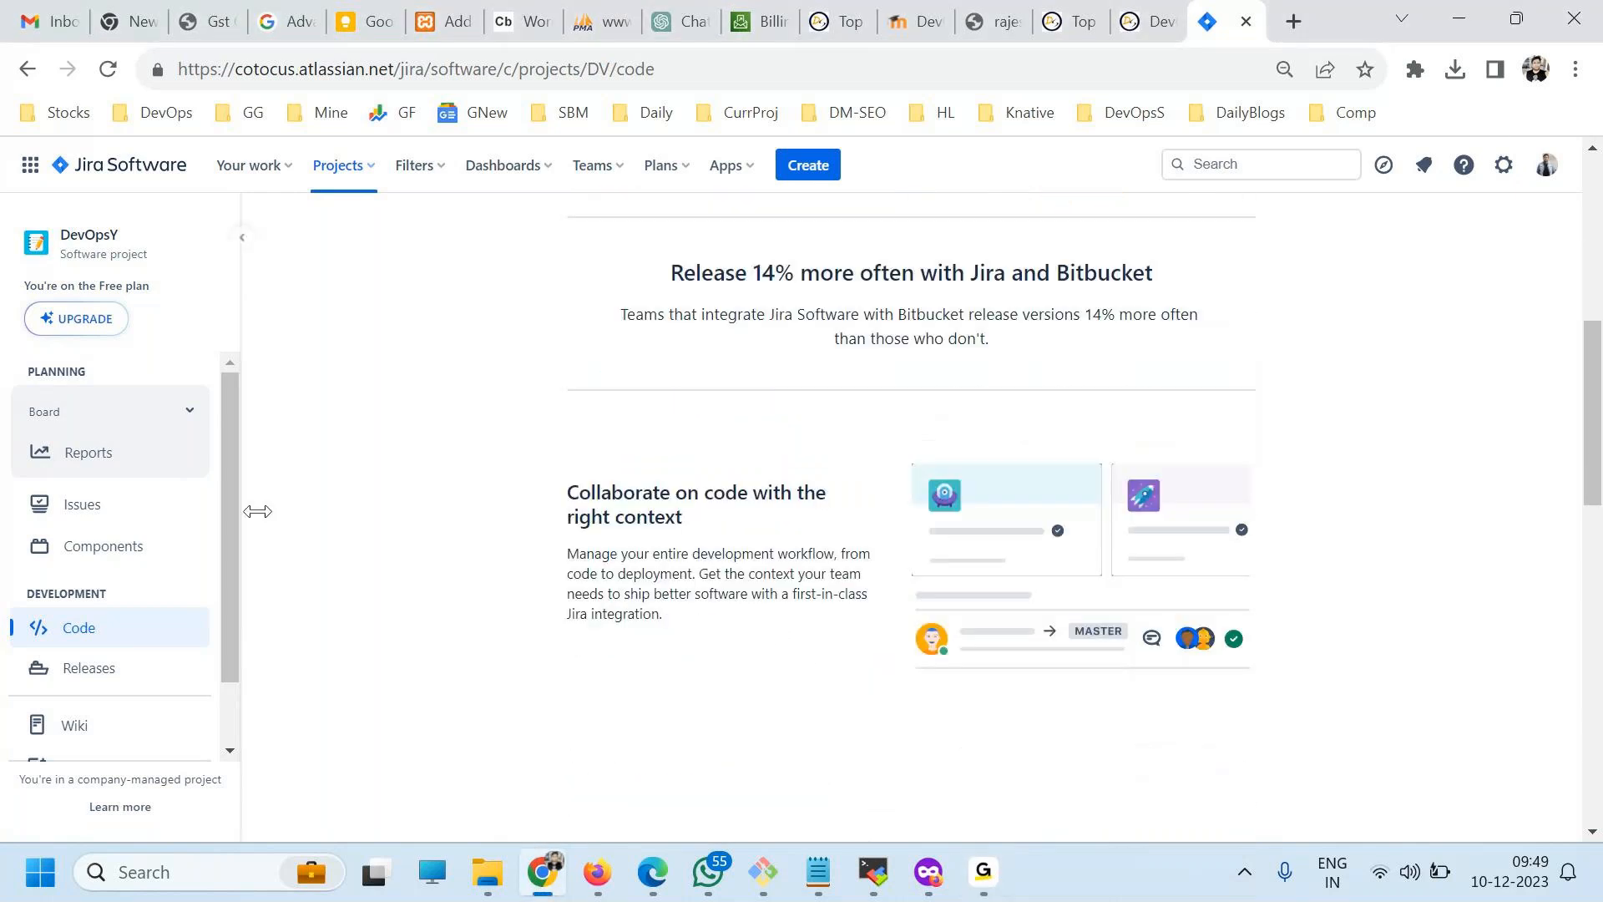
left_click(92, 671)
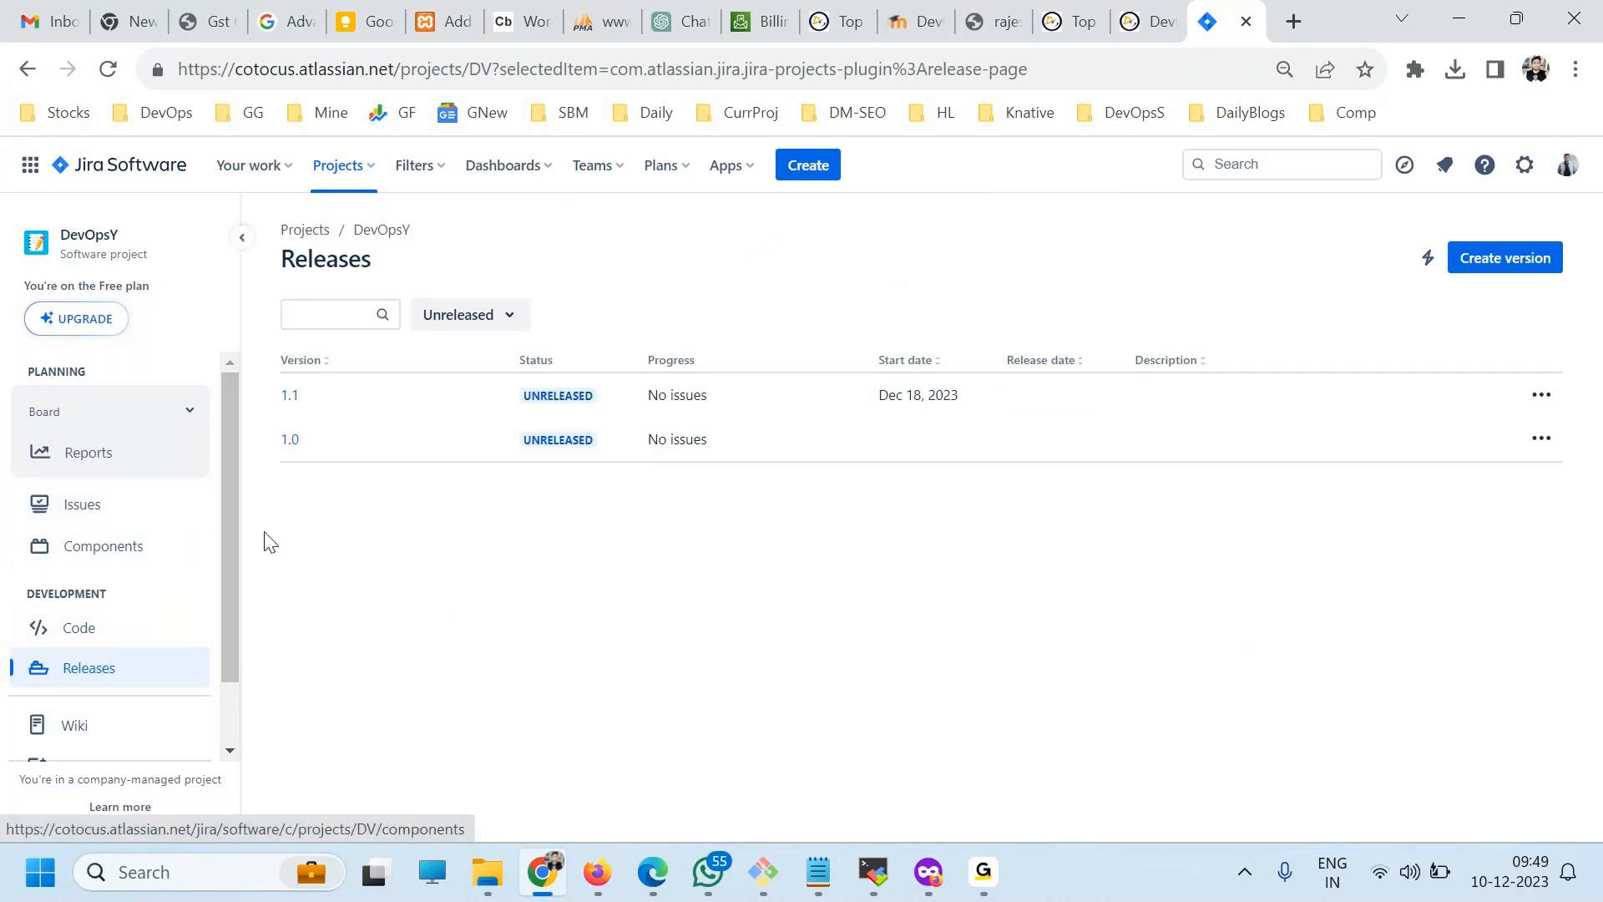
Start a new feature issue in the DevOpsY project with the summary "Add Chat feature".
left_click(809, 163)
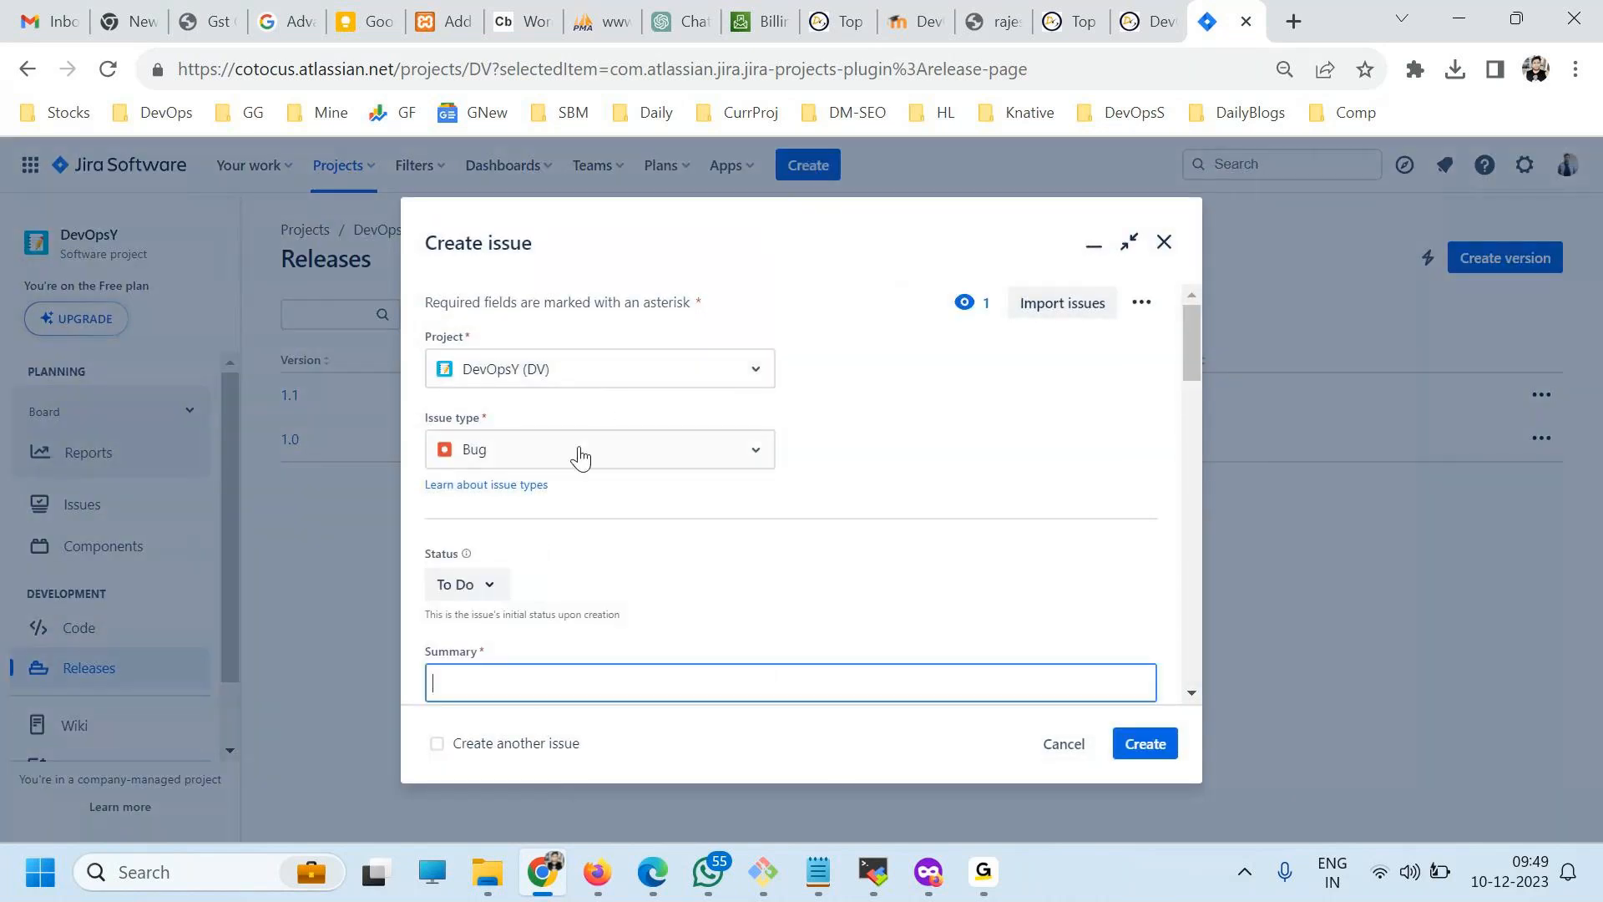
left_click(575, 461)
left_click(512, 567)
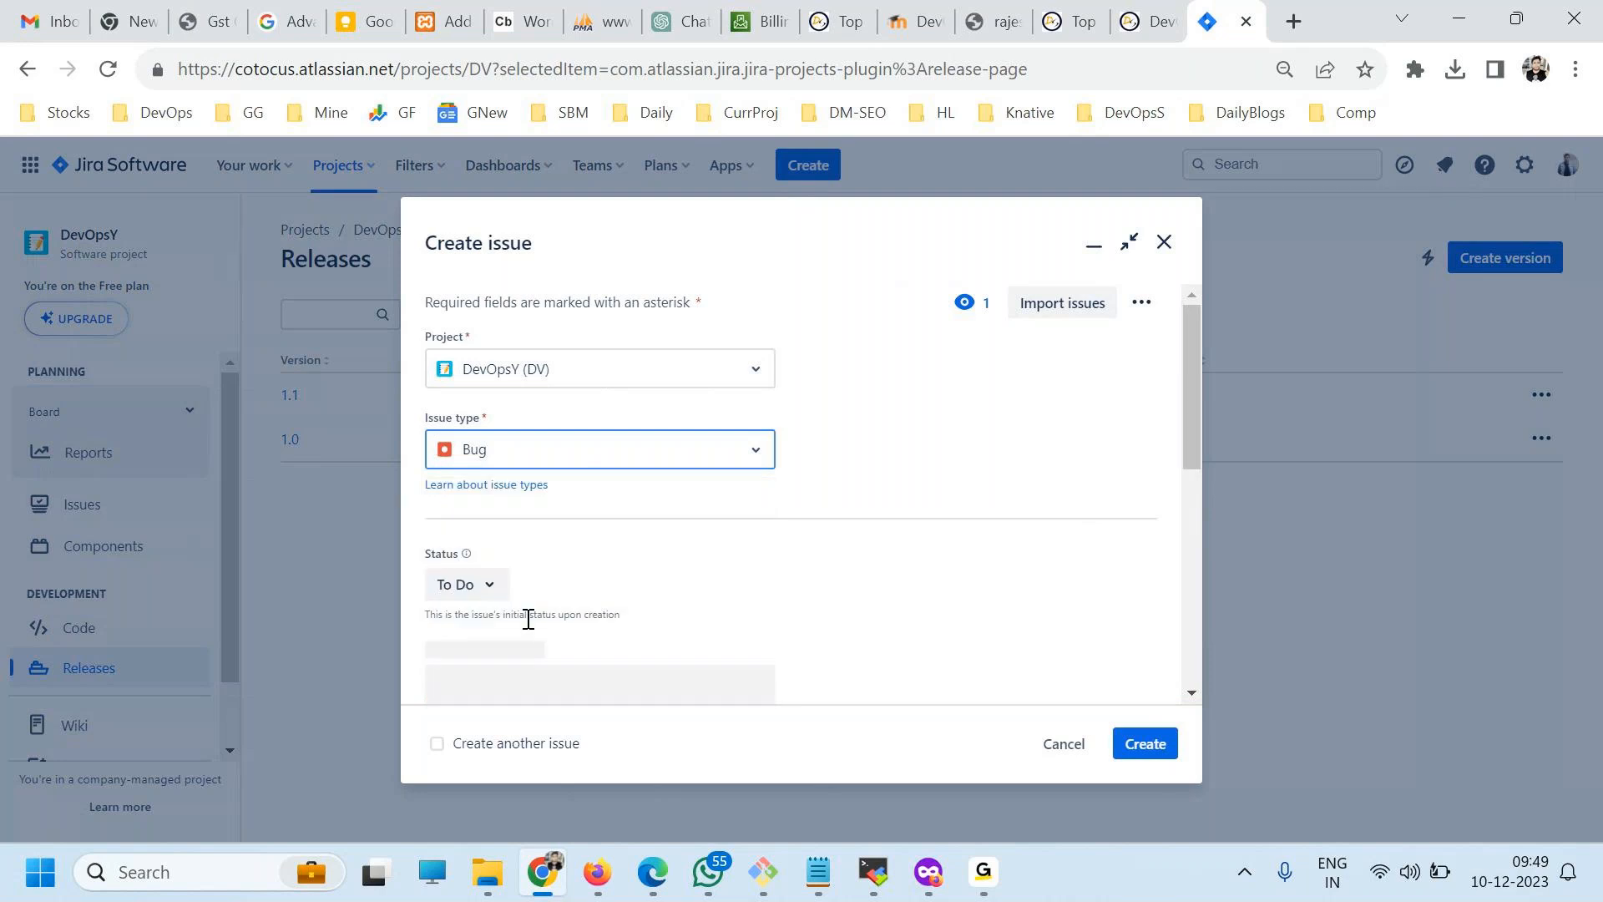
scroll(529, 576, "down", 3)
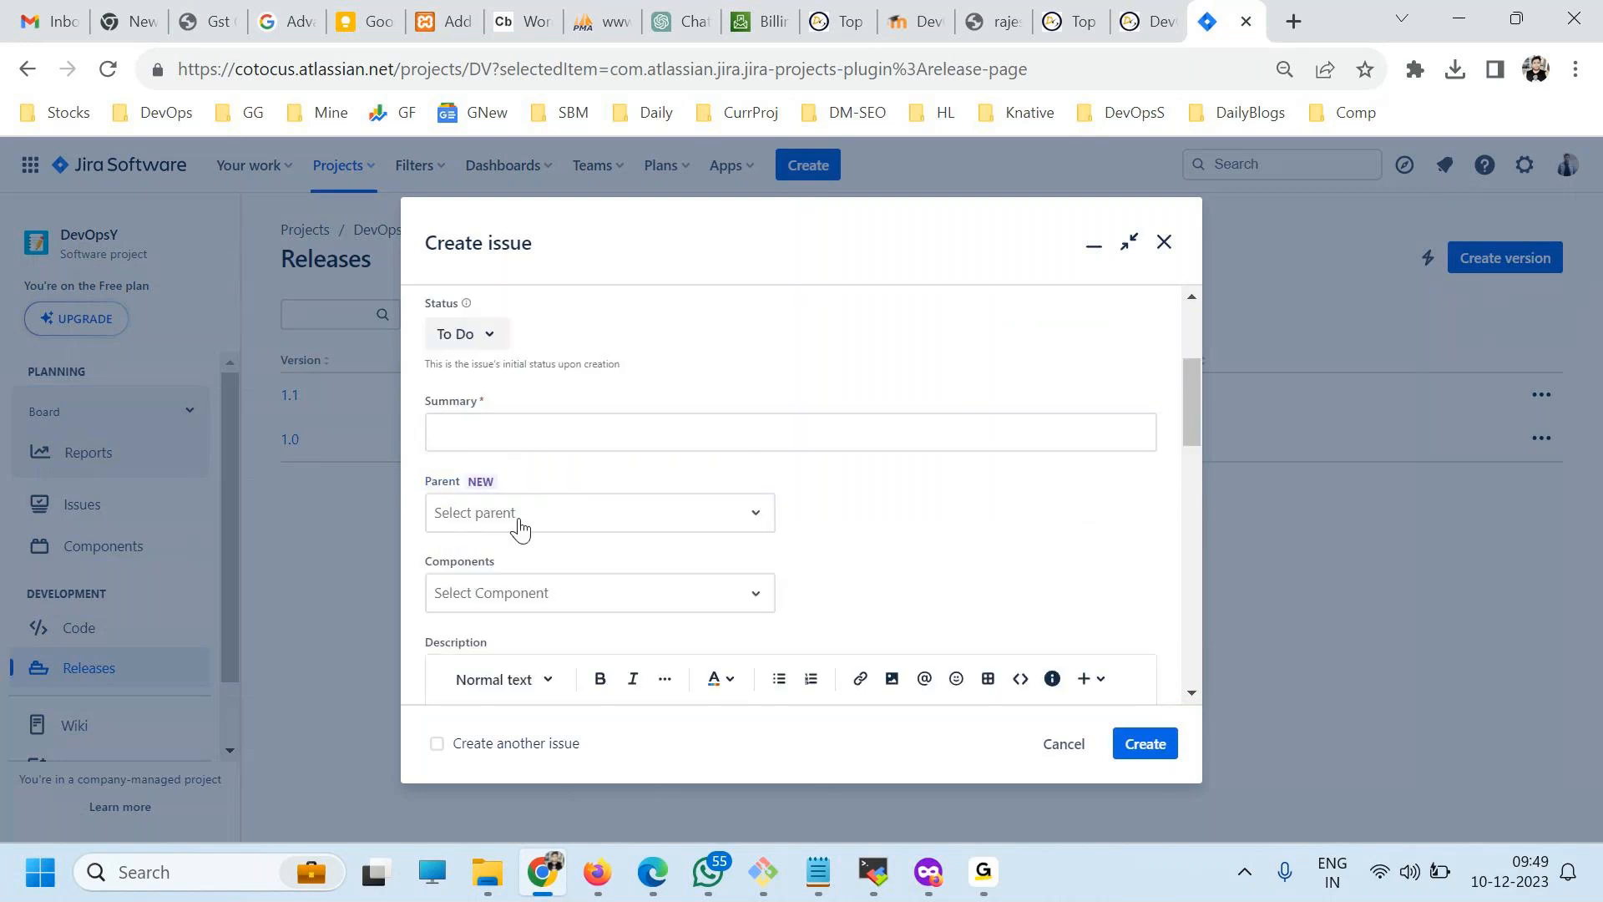
left_click(485, 429)
type("Add Chat feature")
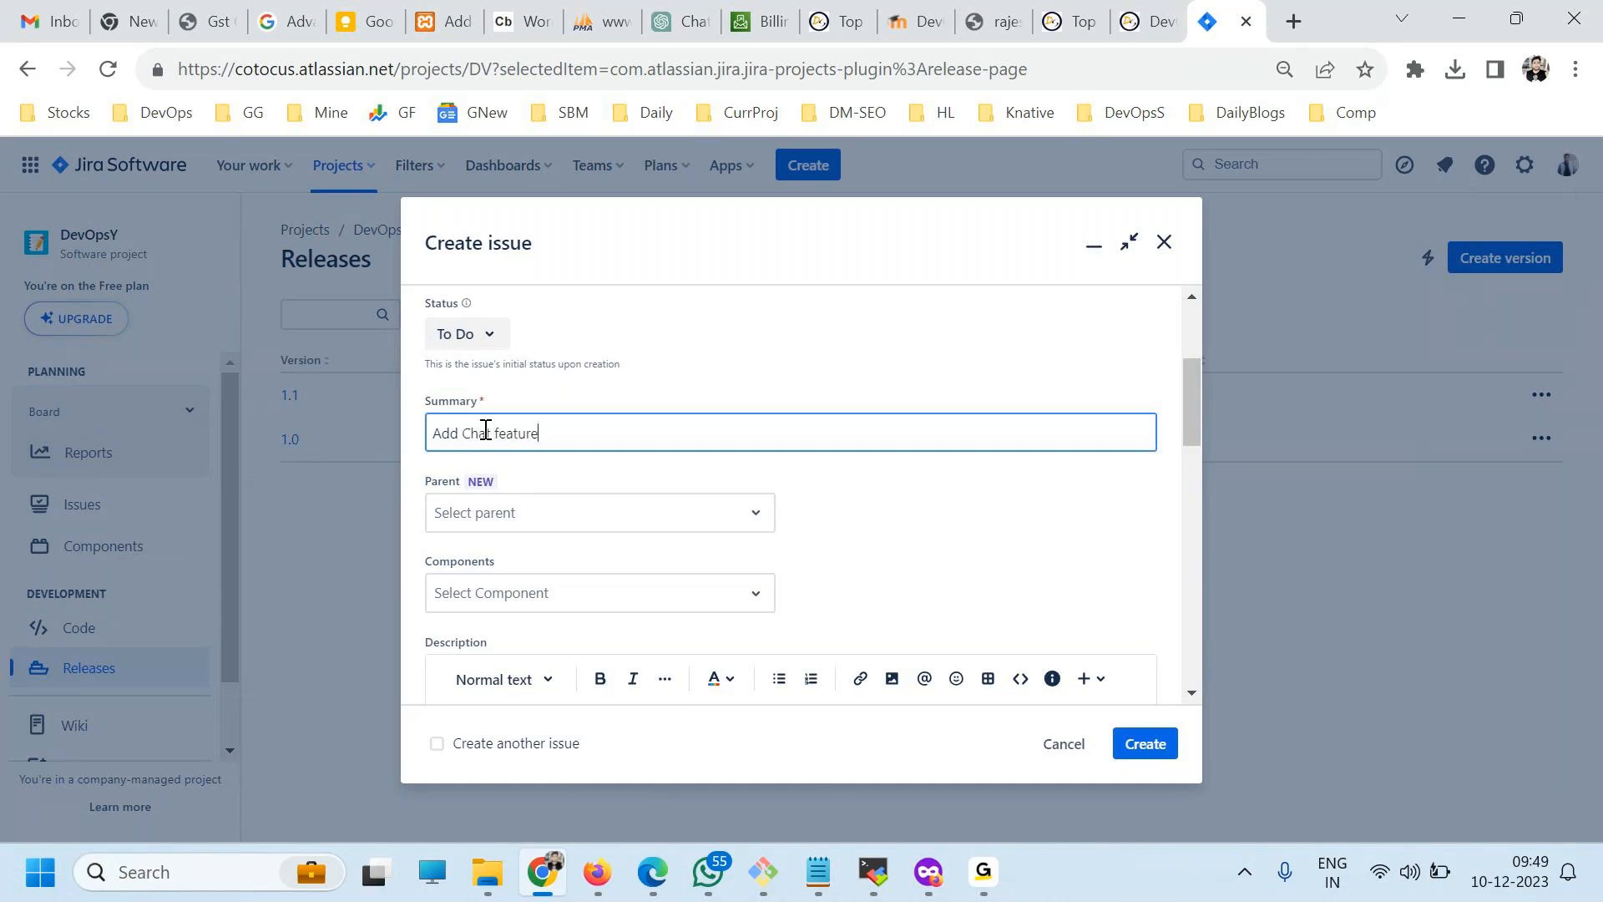
Copy the issue's summary text, leave the parent empty and assign the issue to the Chat component.
key("ctrl+a")
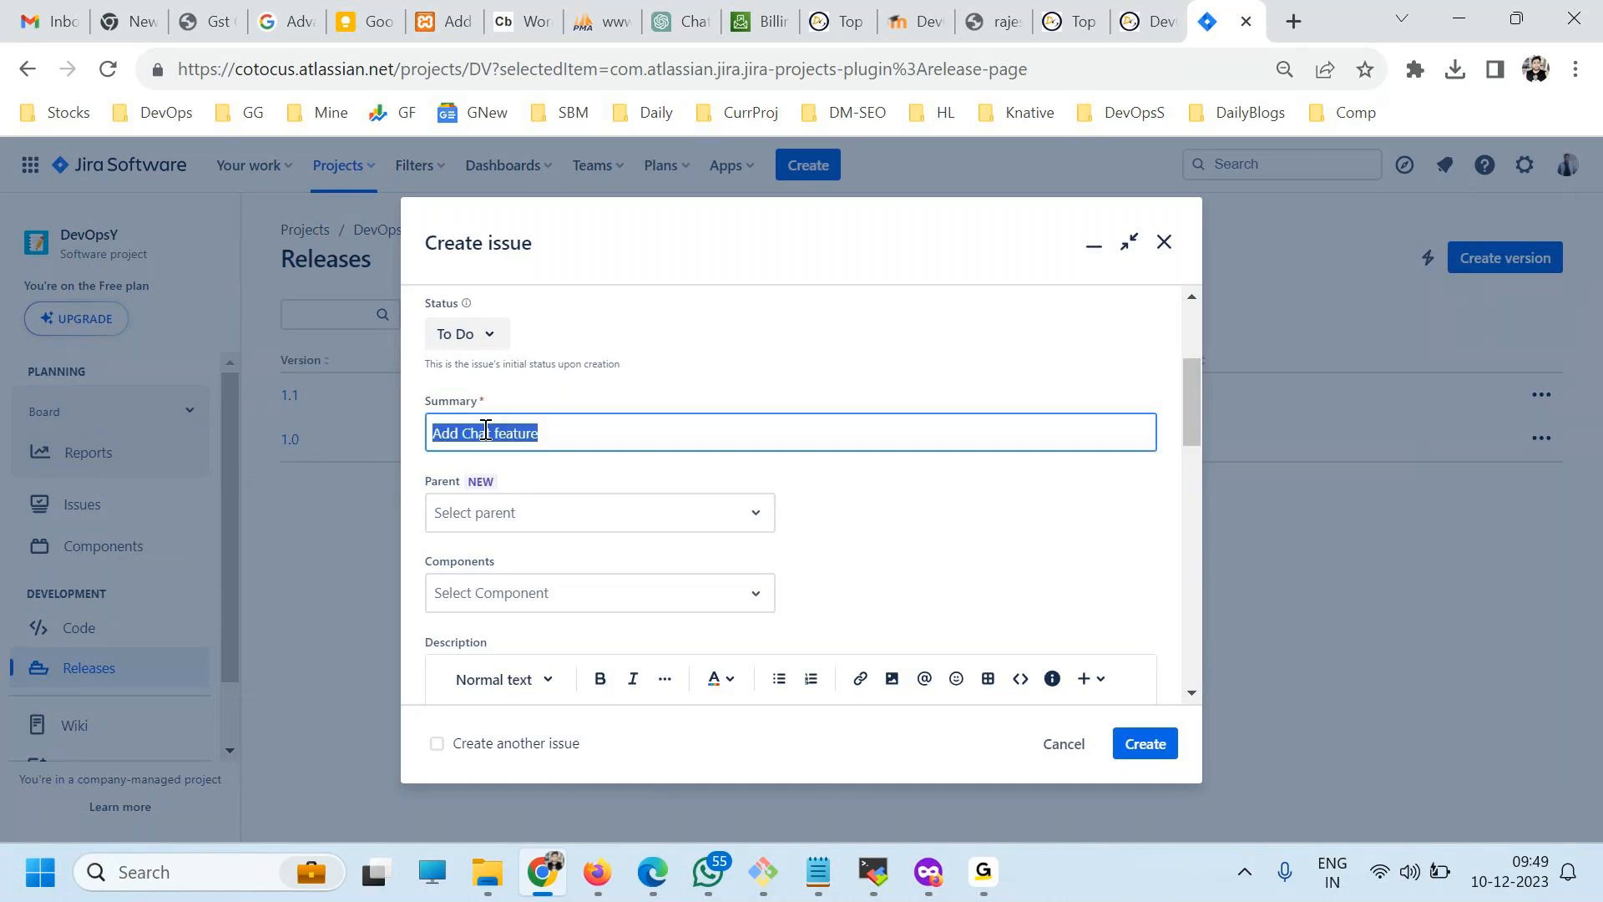
left_click(664, 528)
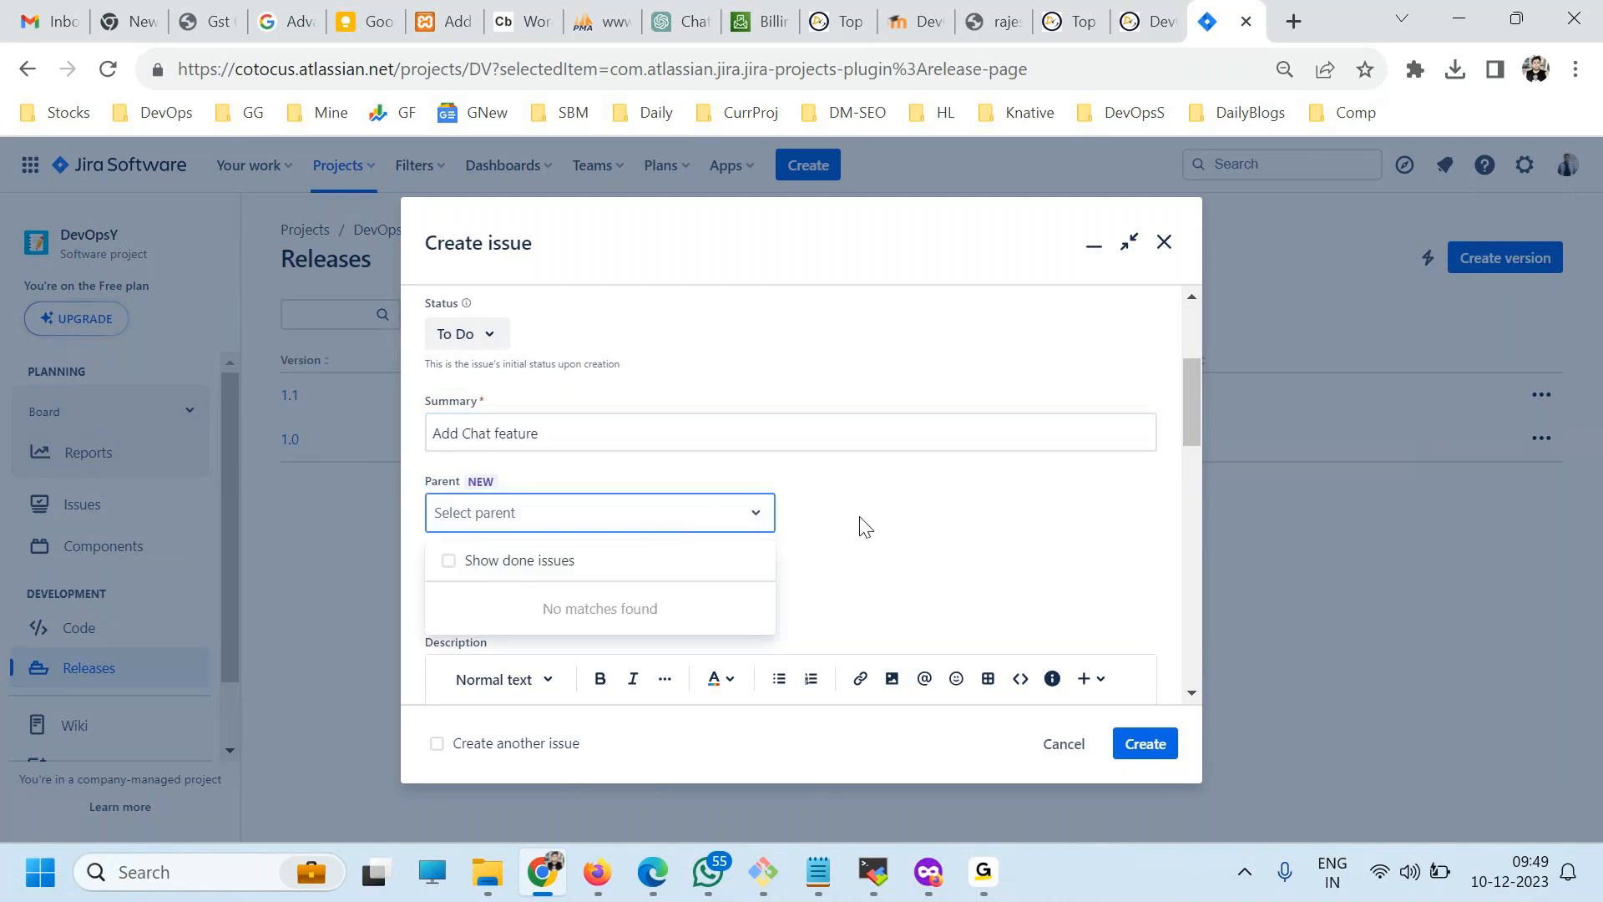
scroll(751, 509, "down", 2)
left_click(608, 474)
left_click(485, 525)
scroll(726, 562, "down", 3)
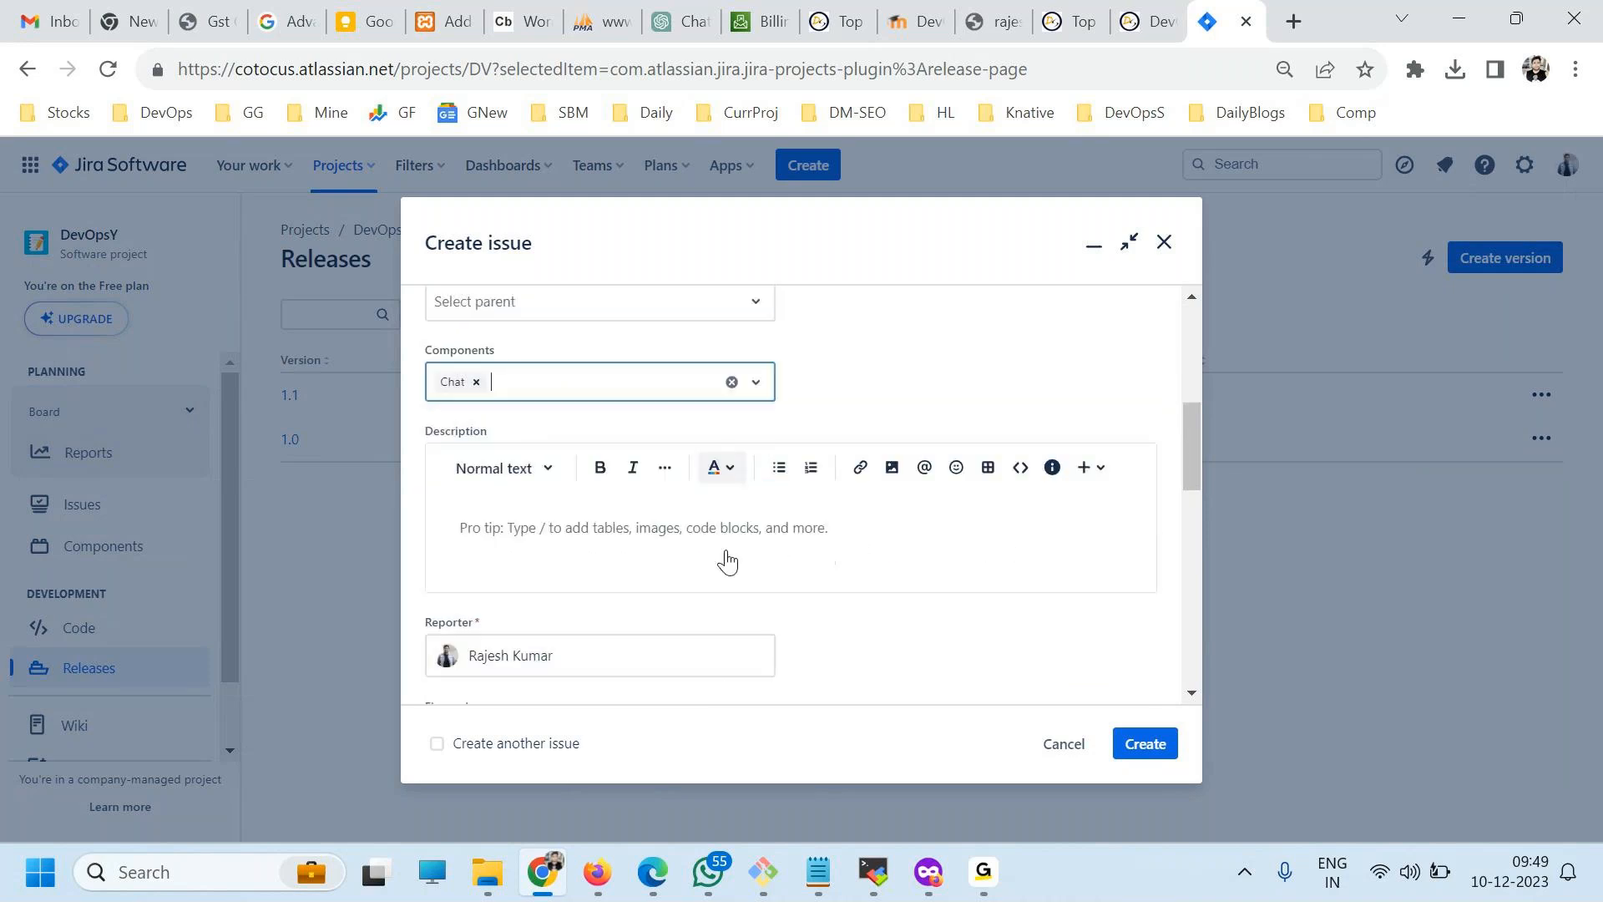
Fill the issue's description with the copied text "Add Chat feature", repeated many times.
left_click(626, 490)
key("ctrl+v")
key("ctrl+v")
key("ctrl+v")
key("ctrl+v")
key("ctrl+v")
key("ctrl+v")
key("ctrl+v")
key("ctrl+v")
key("ctrl+v")
key("ctrl+v")
key("ctrl+v")
key("ctrl+v")
key("ctrl+v")
key("ctrl+v")
key("ctrl+v")
key("ctrl+v")
key("ctrl+v")
key("ctrl+v")
key("ctrl+v")
key("ctrl+v")
key("ctrl+v")
key("ctrl+v")
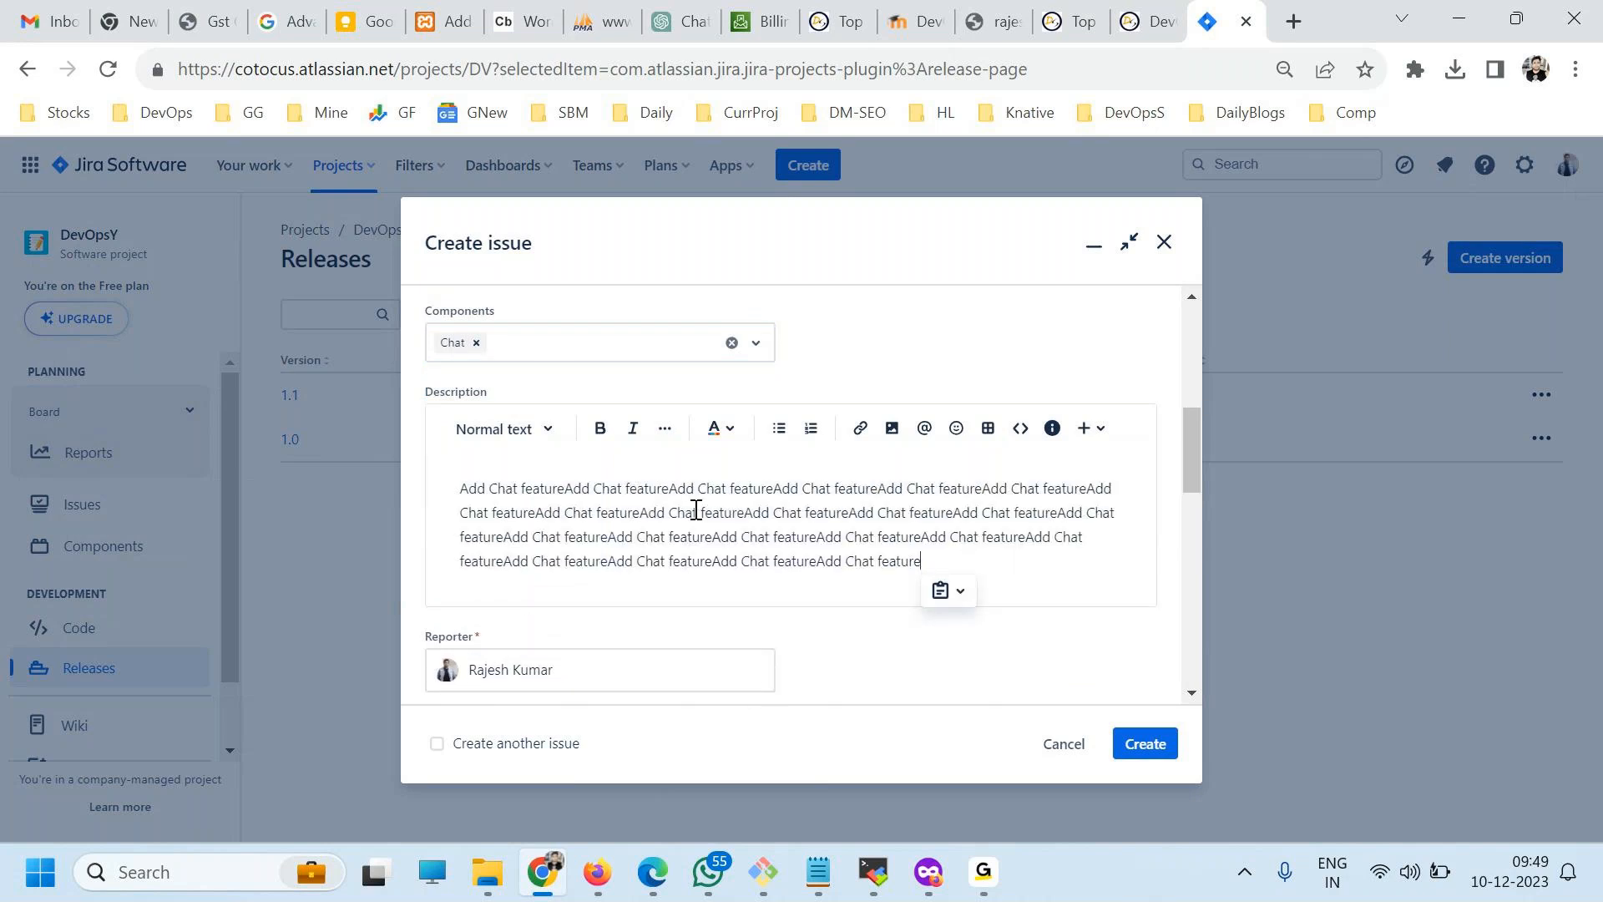
Set the fix version to 1.0, keep the Medium priority and create the issue.
scroll(634, 585, "down", 3)
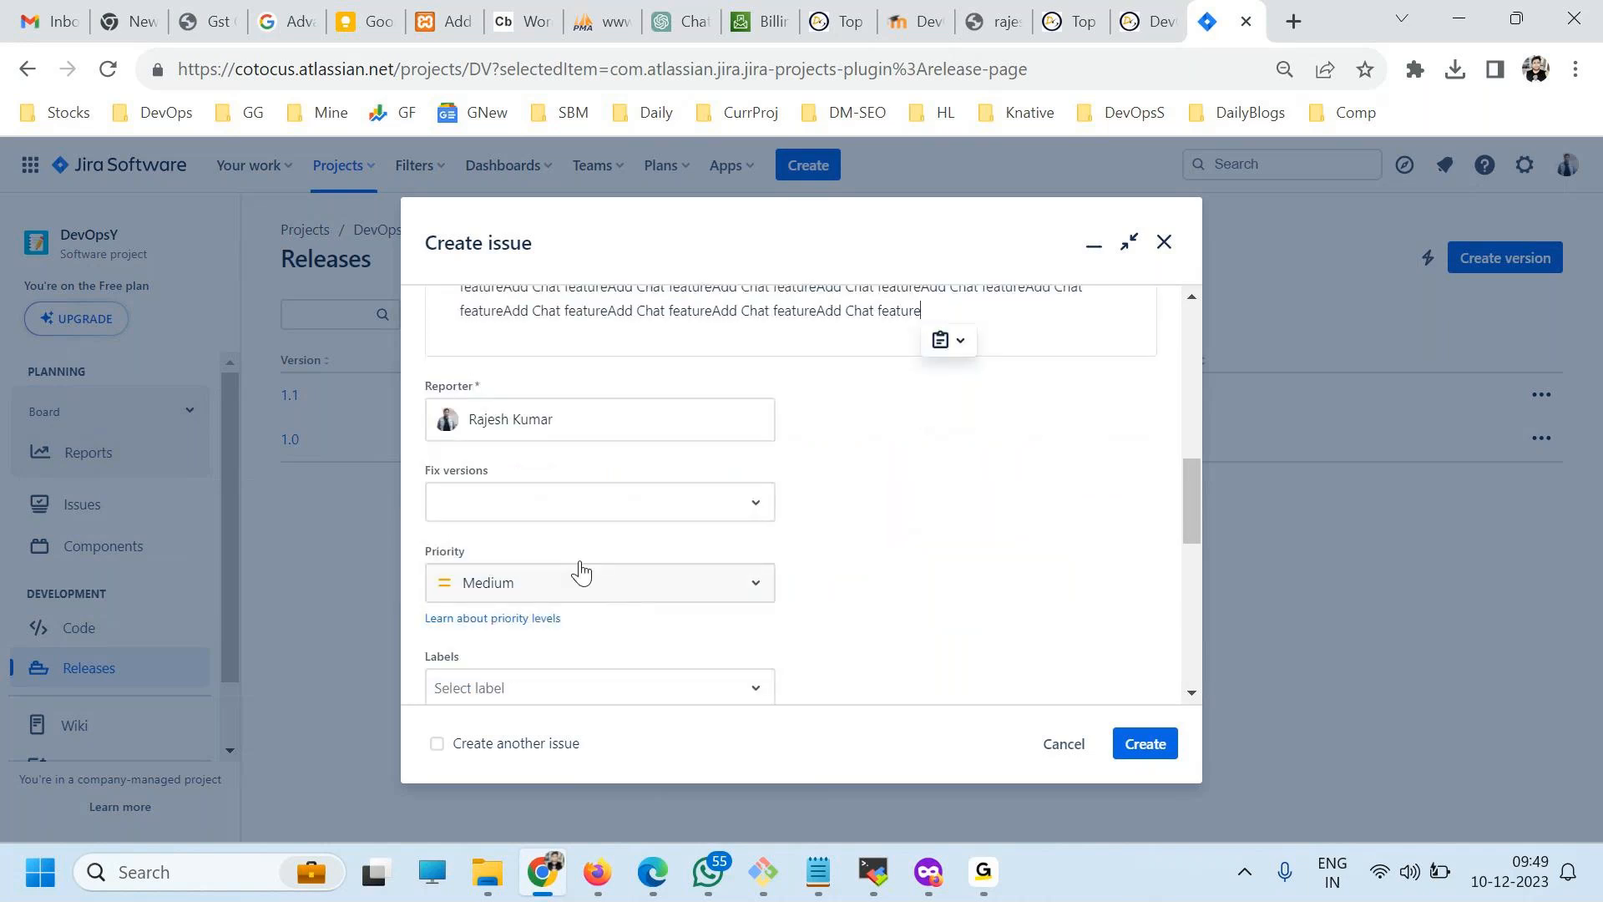
left_click(548, 508)
left_click(457, 584)
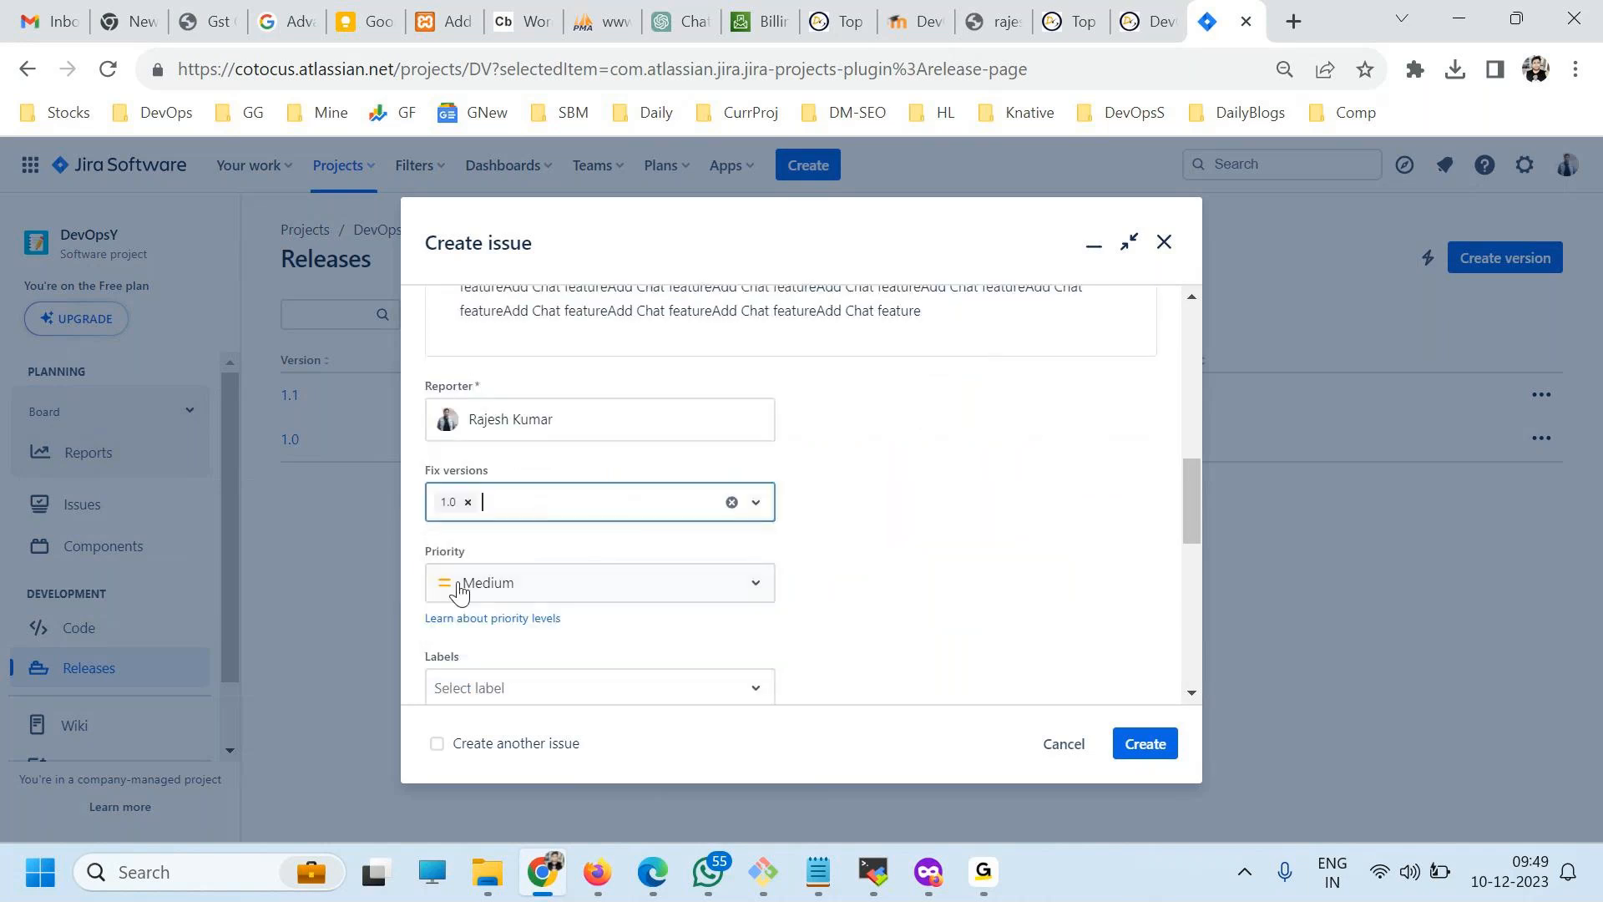
scroll(603, 573, "down", 6)
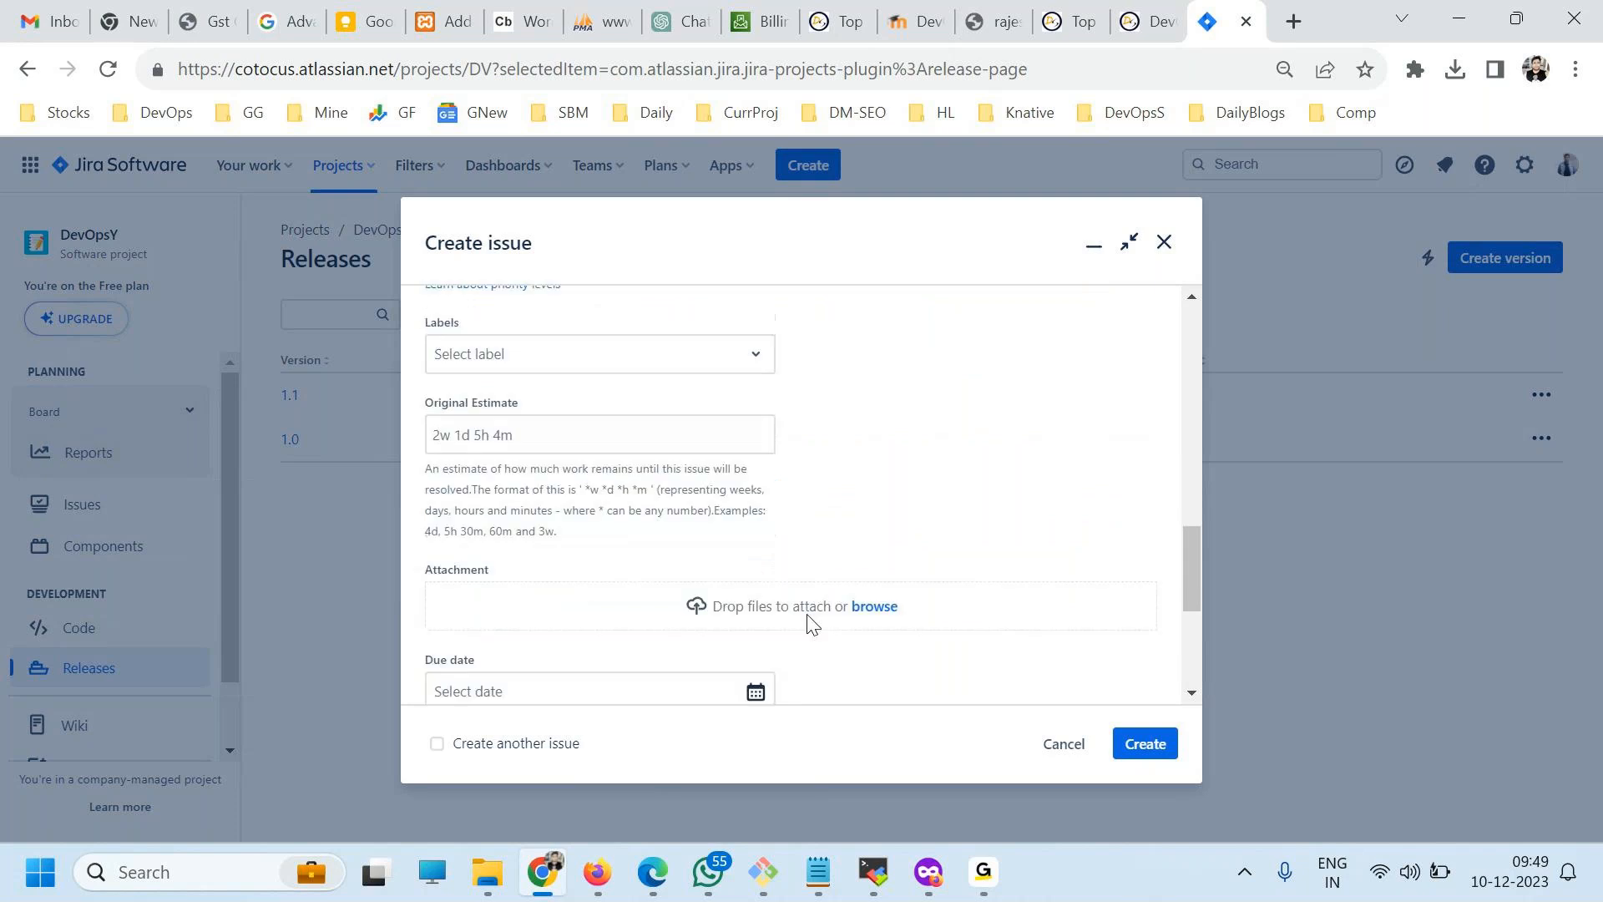
left_click(1137, 746)
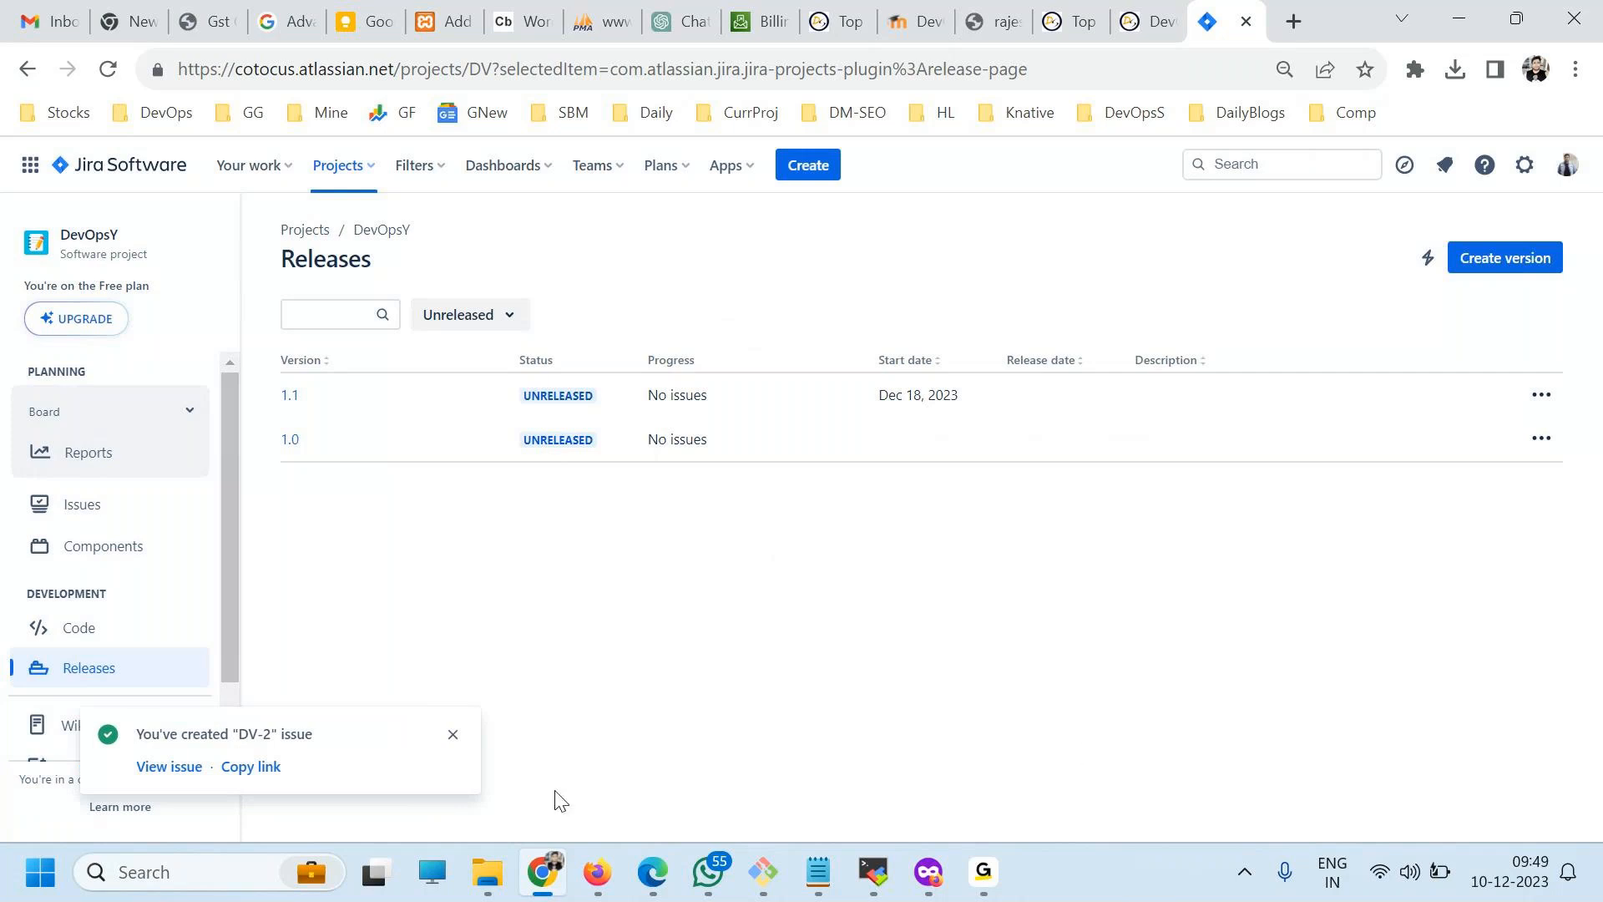
Review the DevOpsY project's issue list, and open the search listing all issues across projects.
left_click(93, 523)
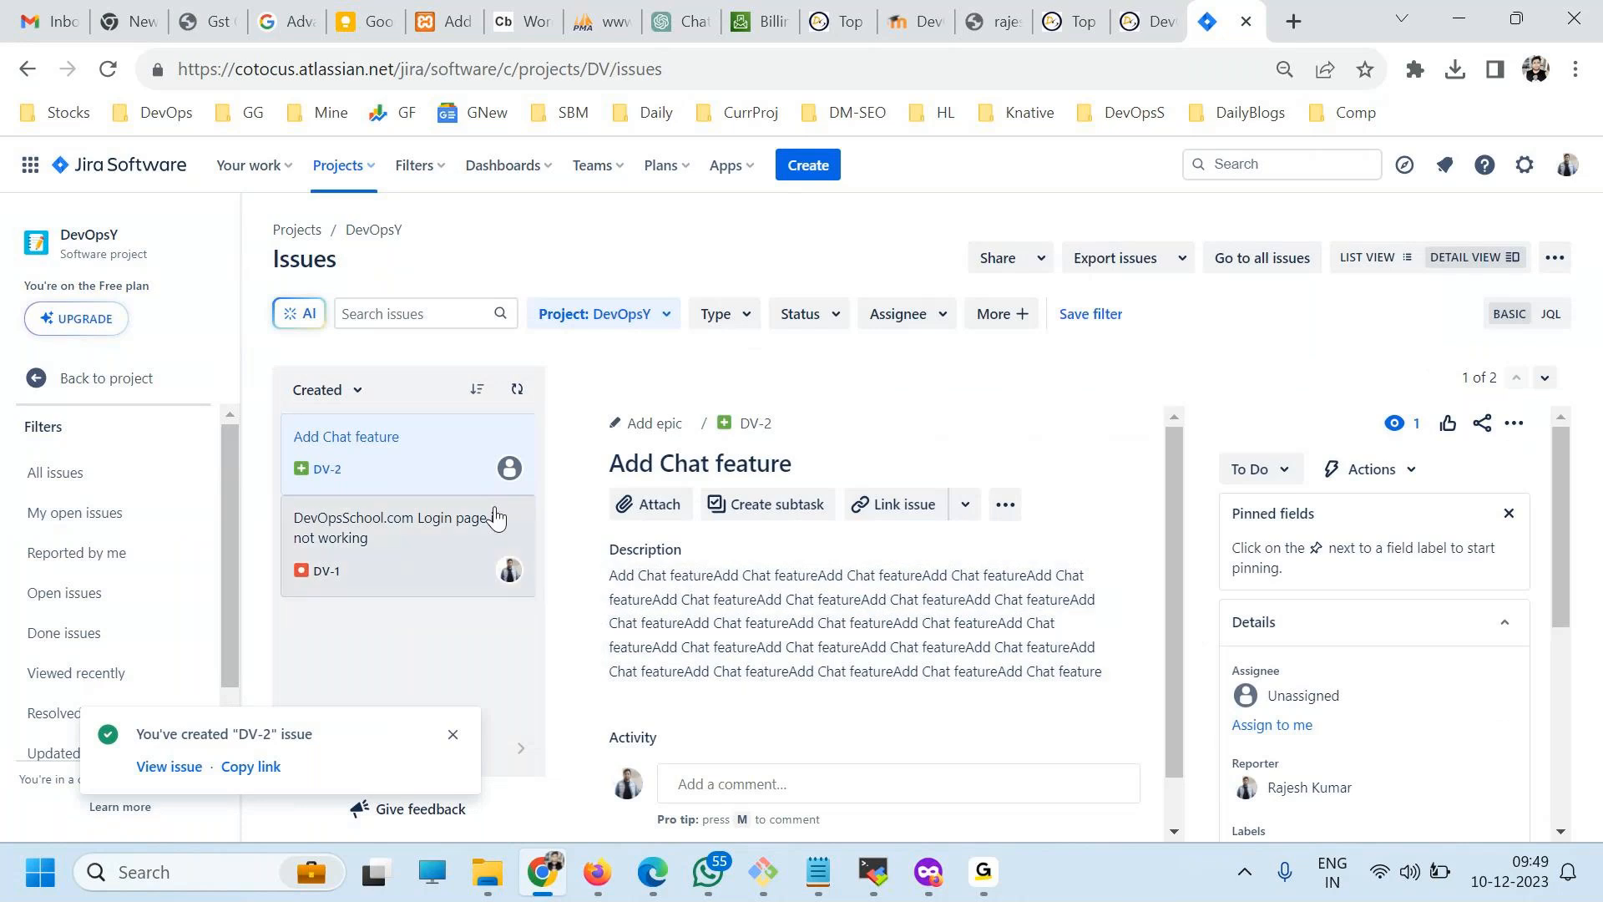
left_click(349, 189)
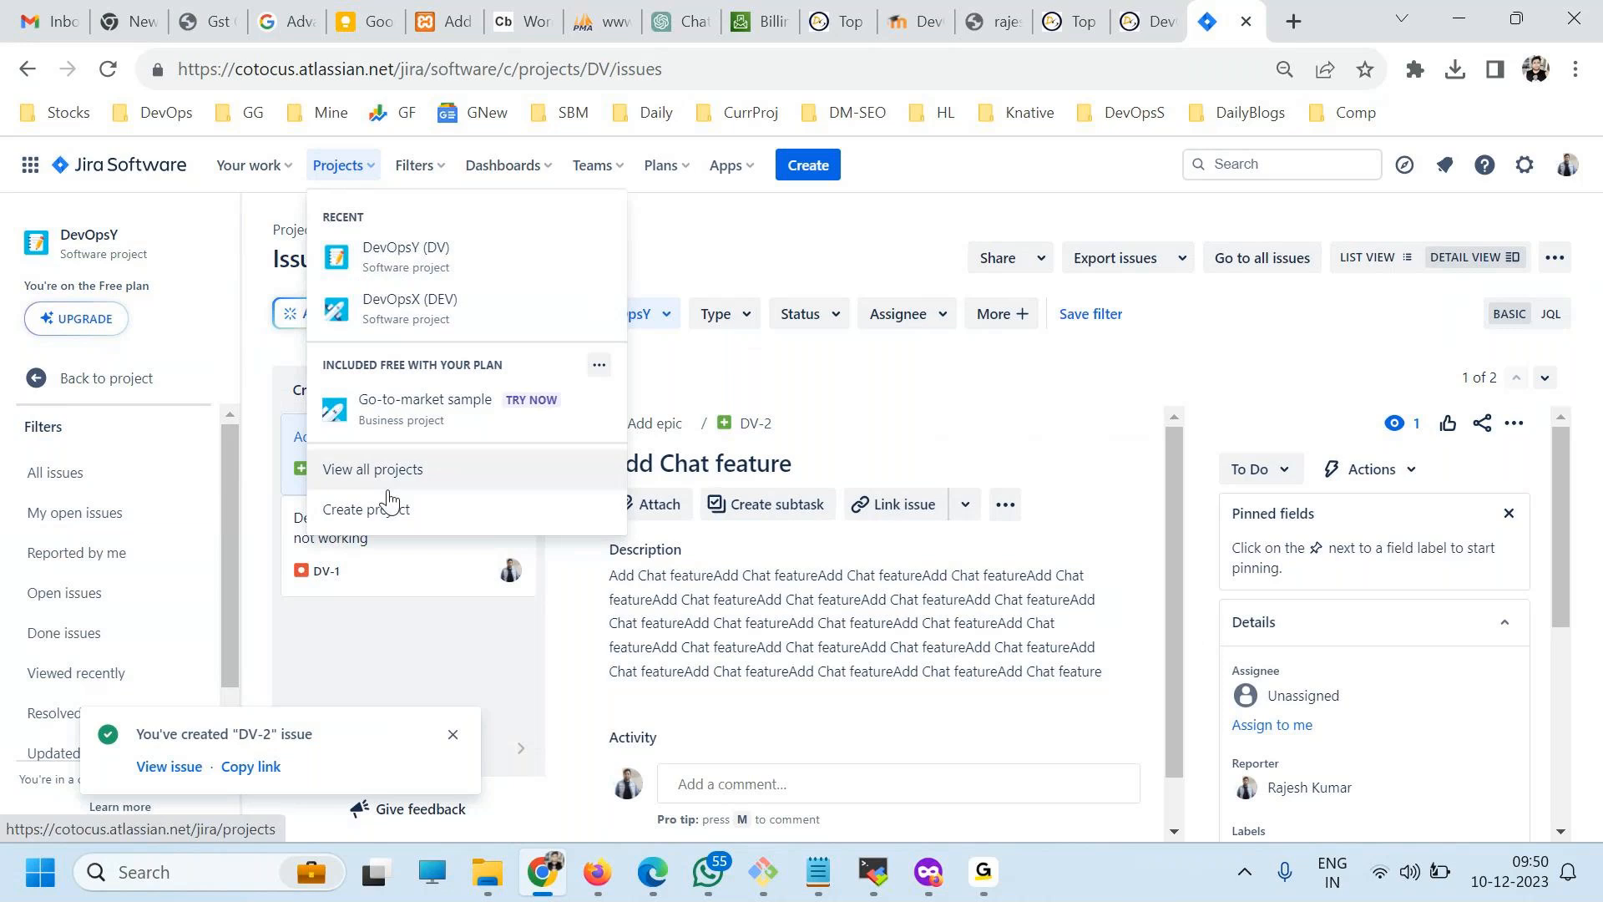
left_click(764, 220)
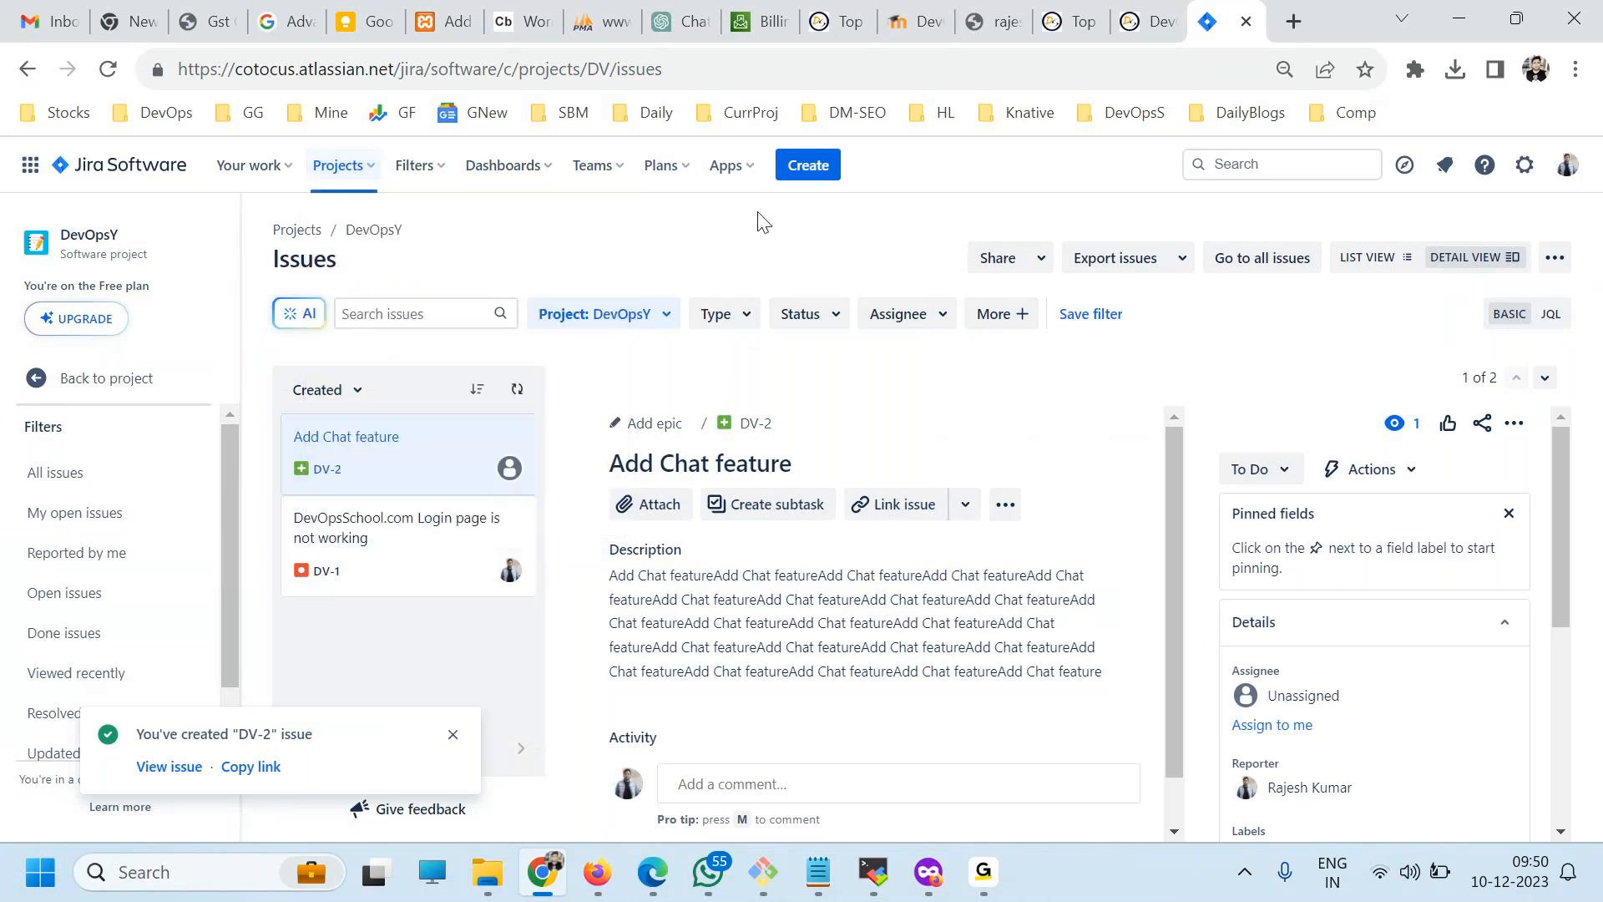
left_click(415, 165)
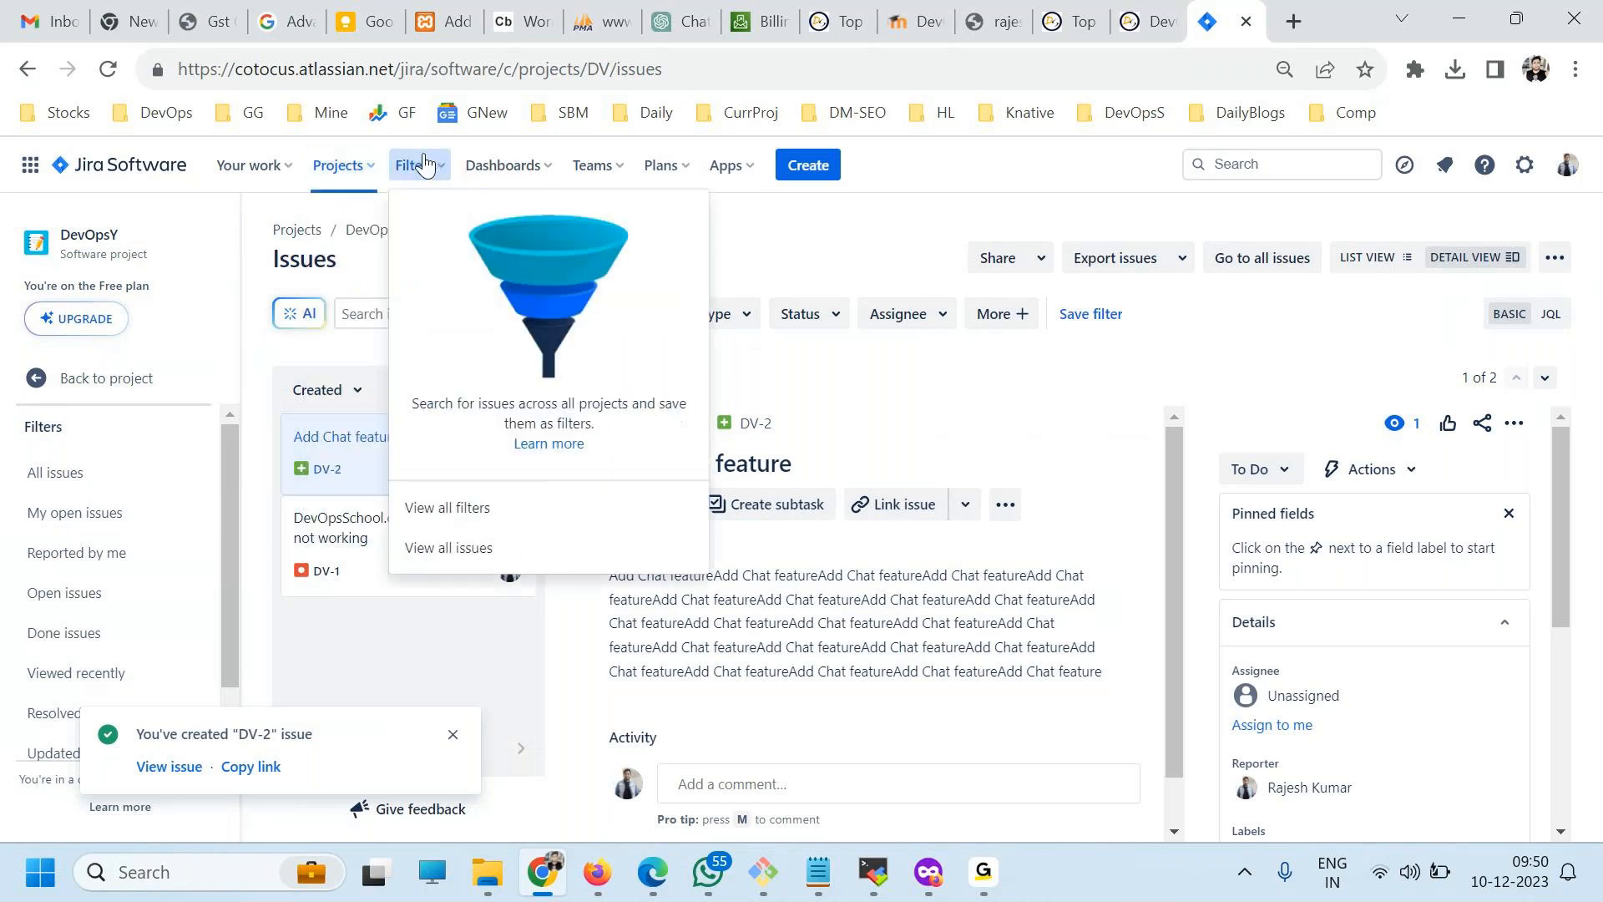
left_click(443, 548)
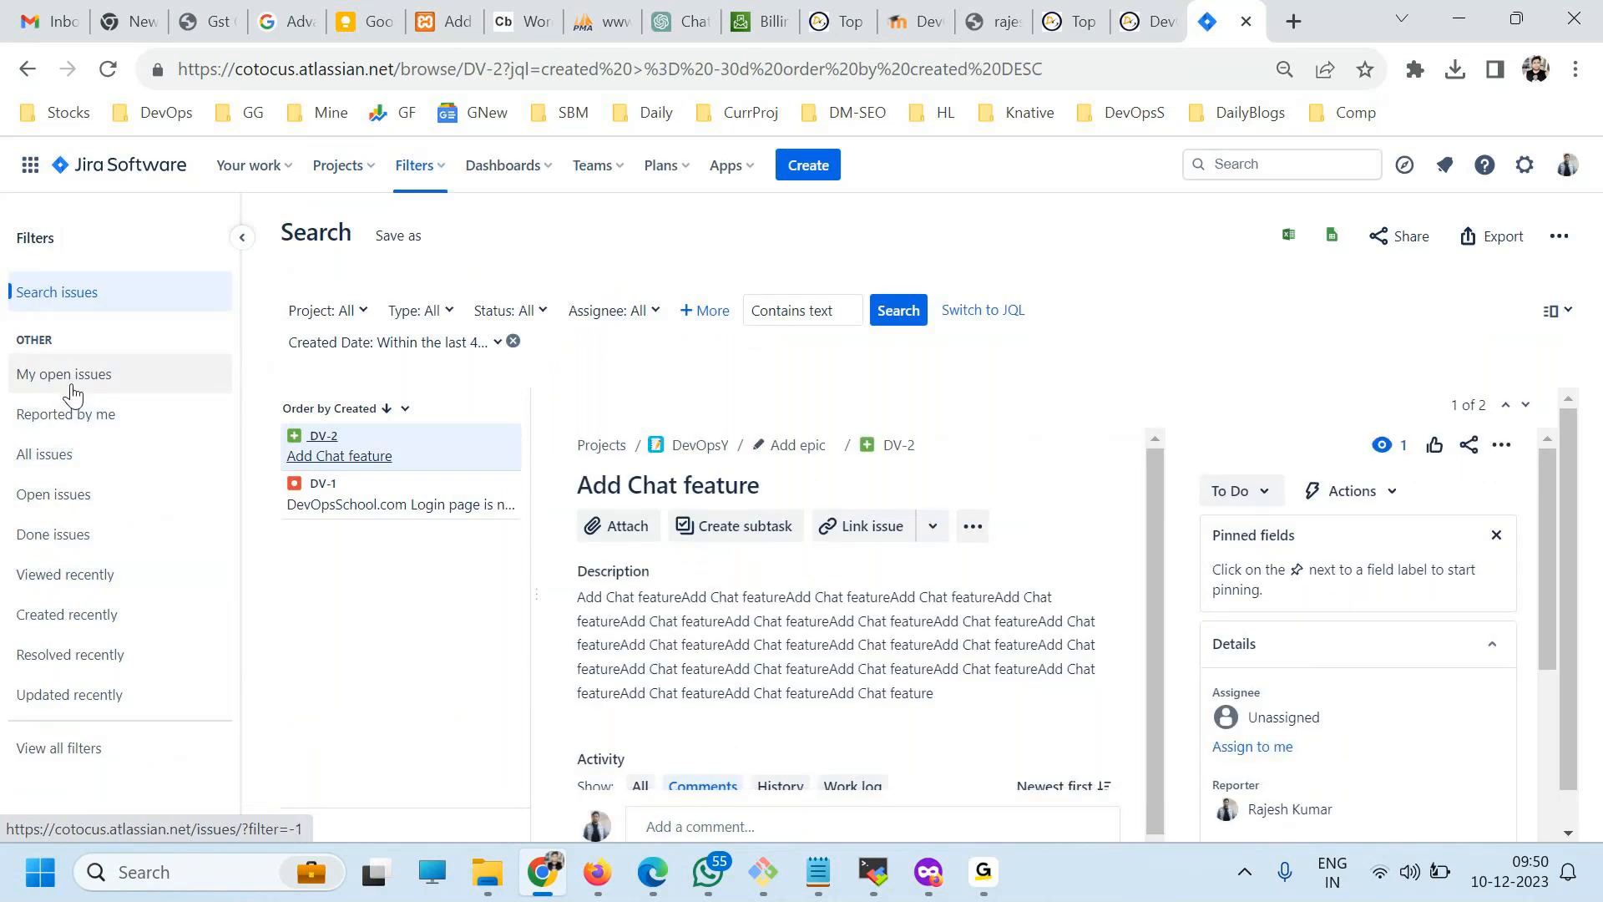
Show my open issues and examine the project, type, status, assignee and additional filter criteria.
left_click(72, 391)
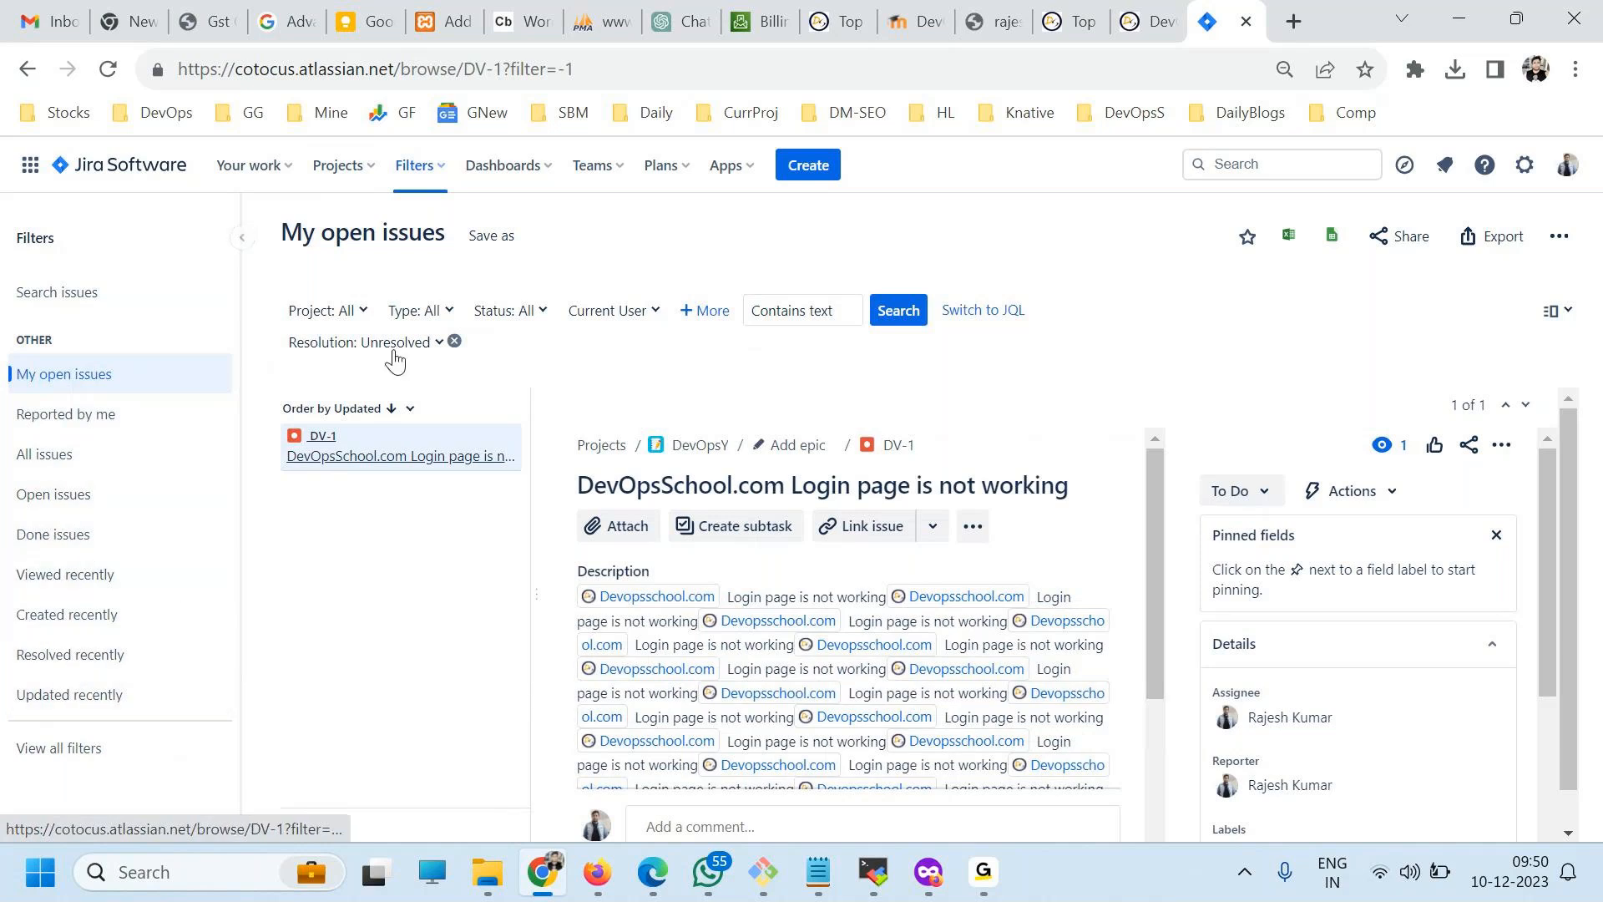
left_click(358, 313)
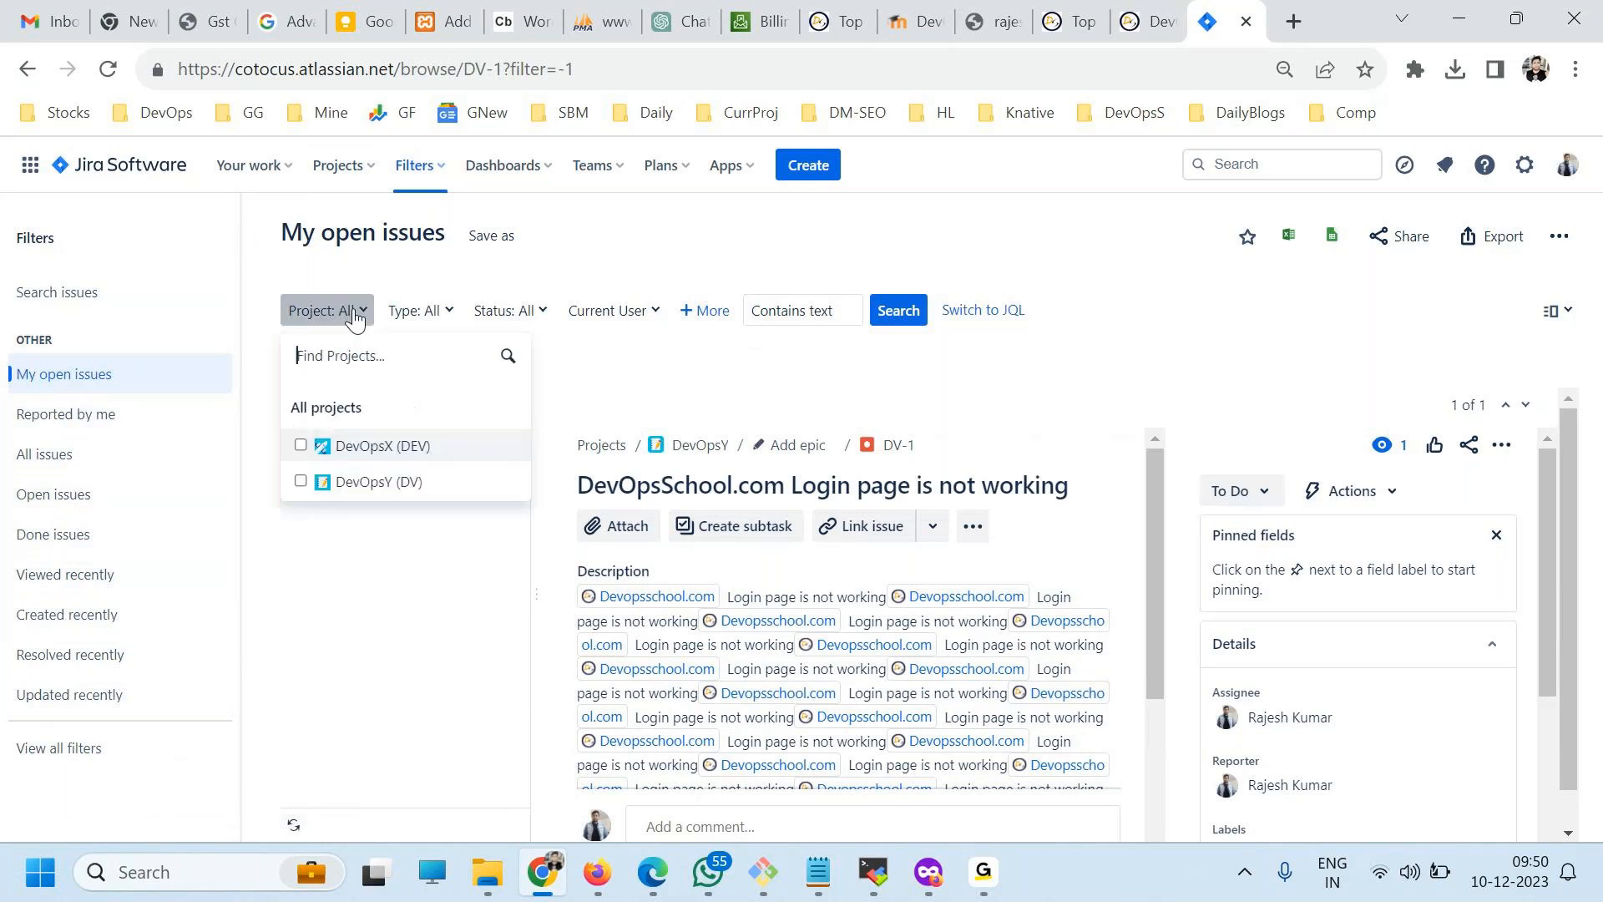
left_click(415, 313)
left_click(501, 323)
left_click(608, 312)
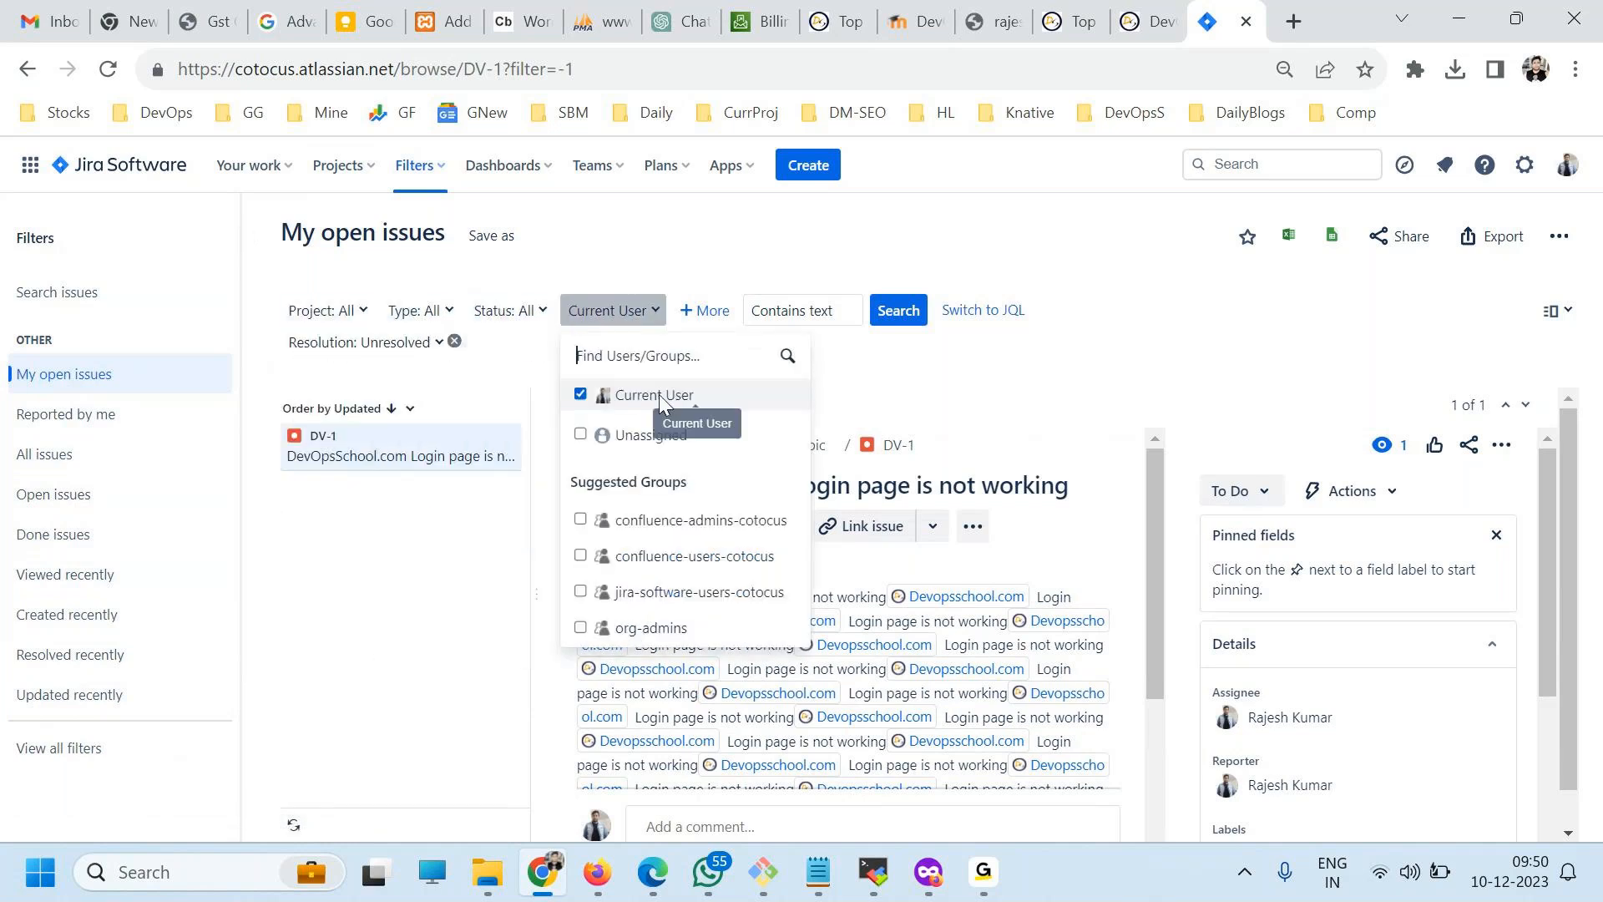
left_click(705, 310)
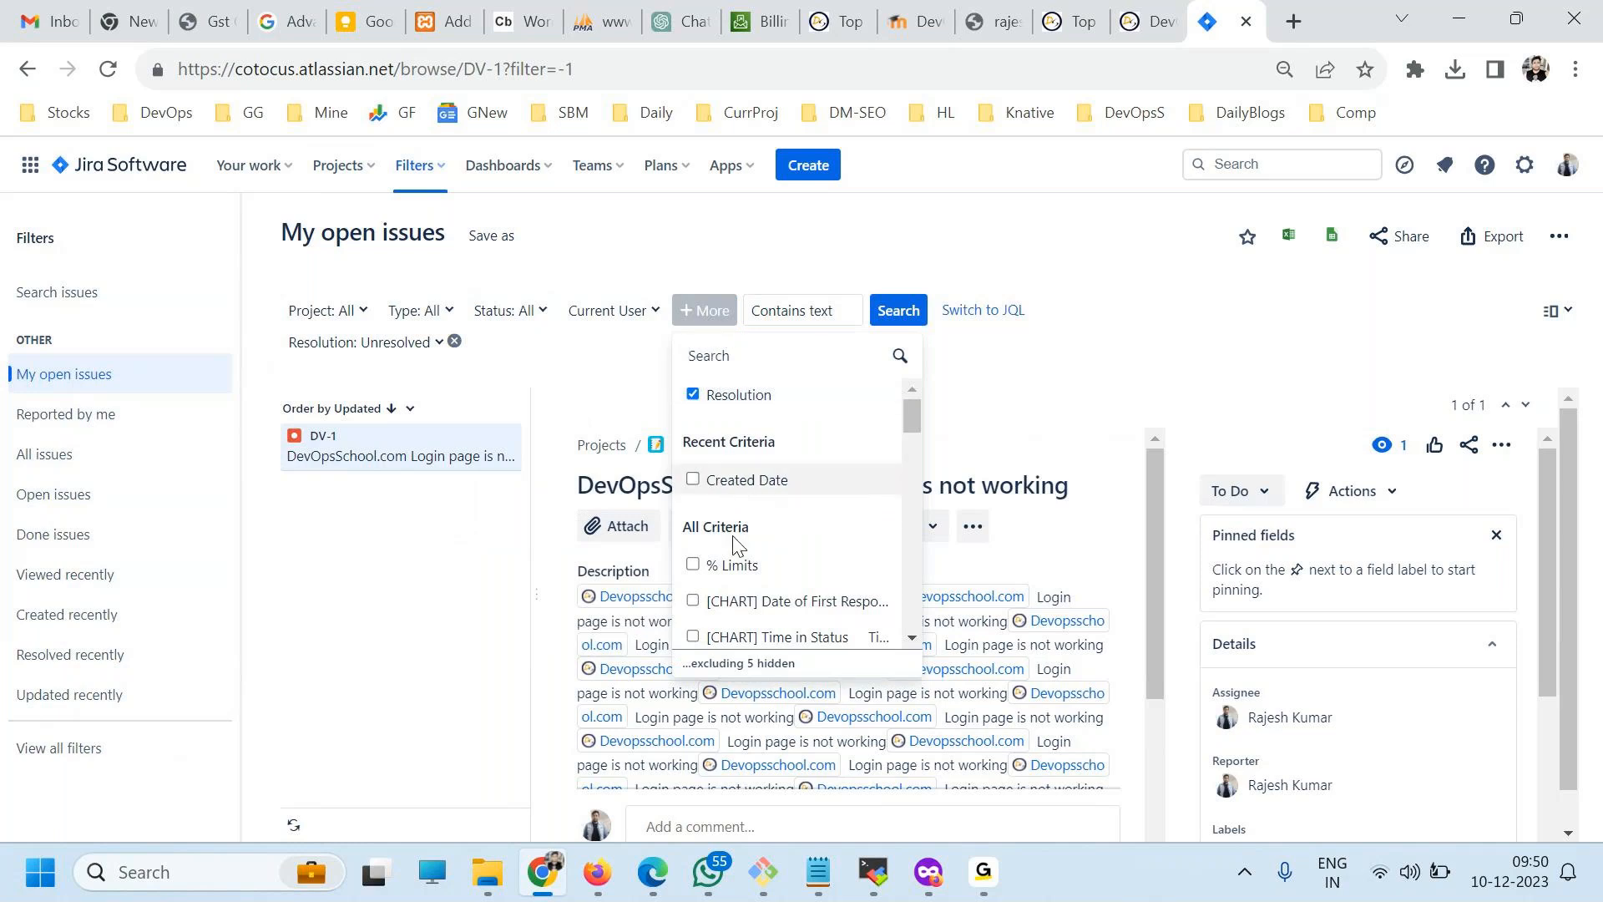
scroll(783, 433, "down", 2)
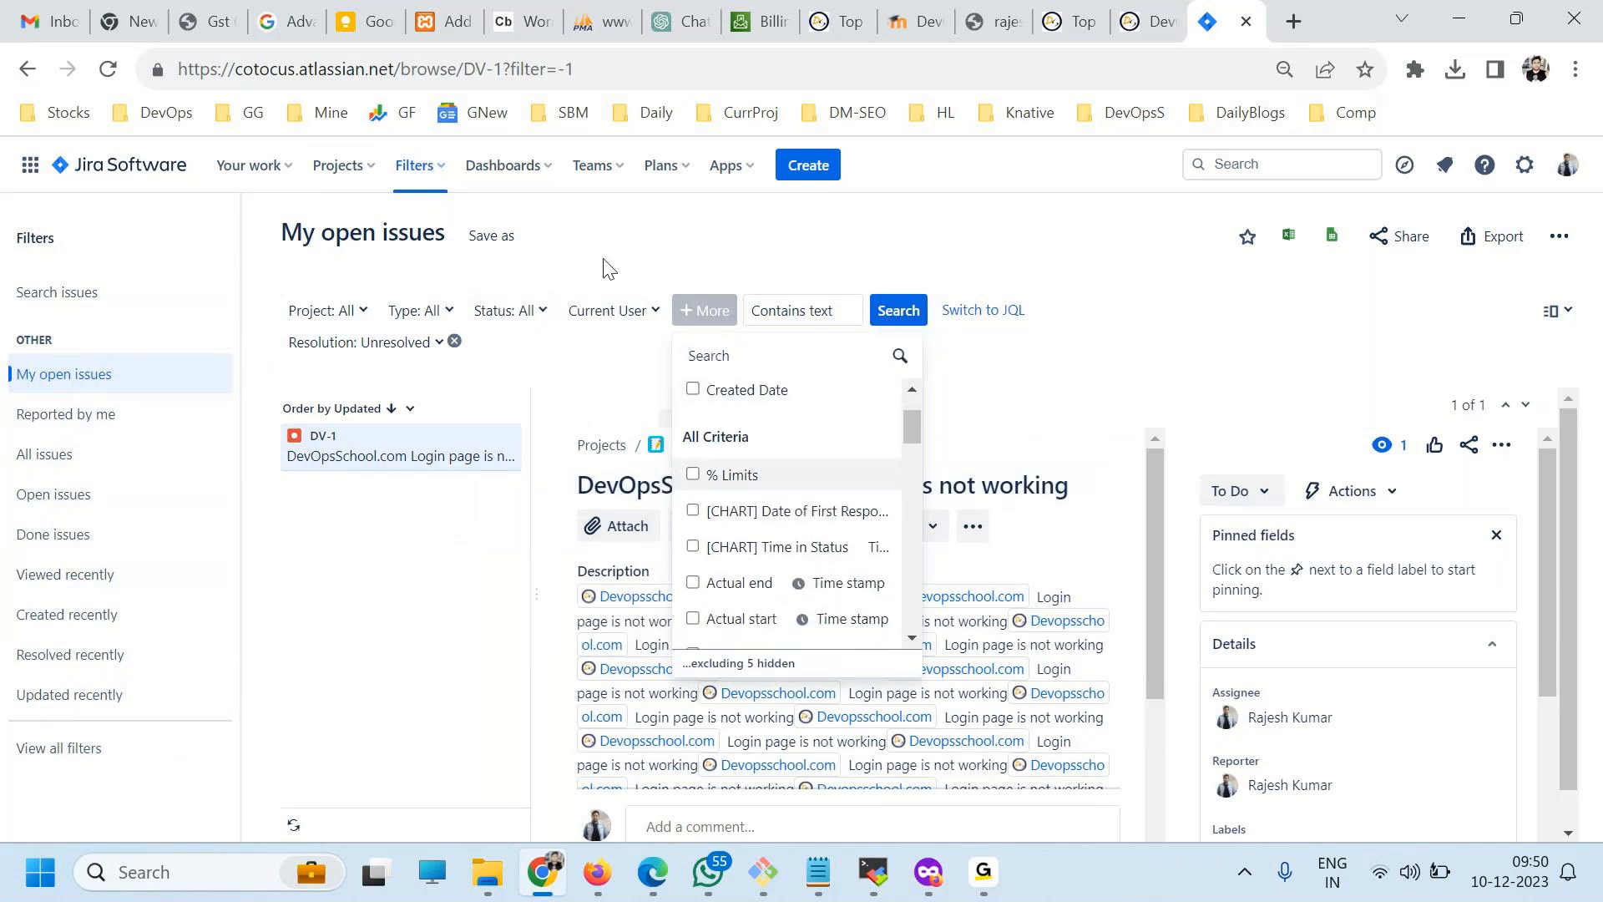
left_click(665, 239)
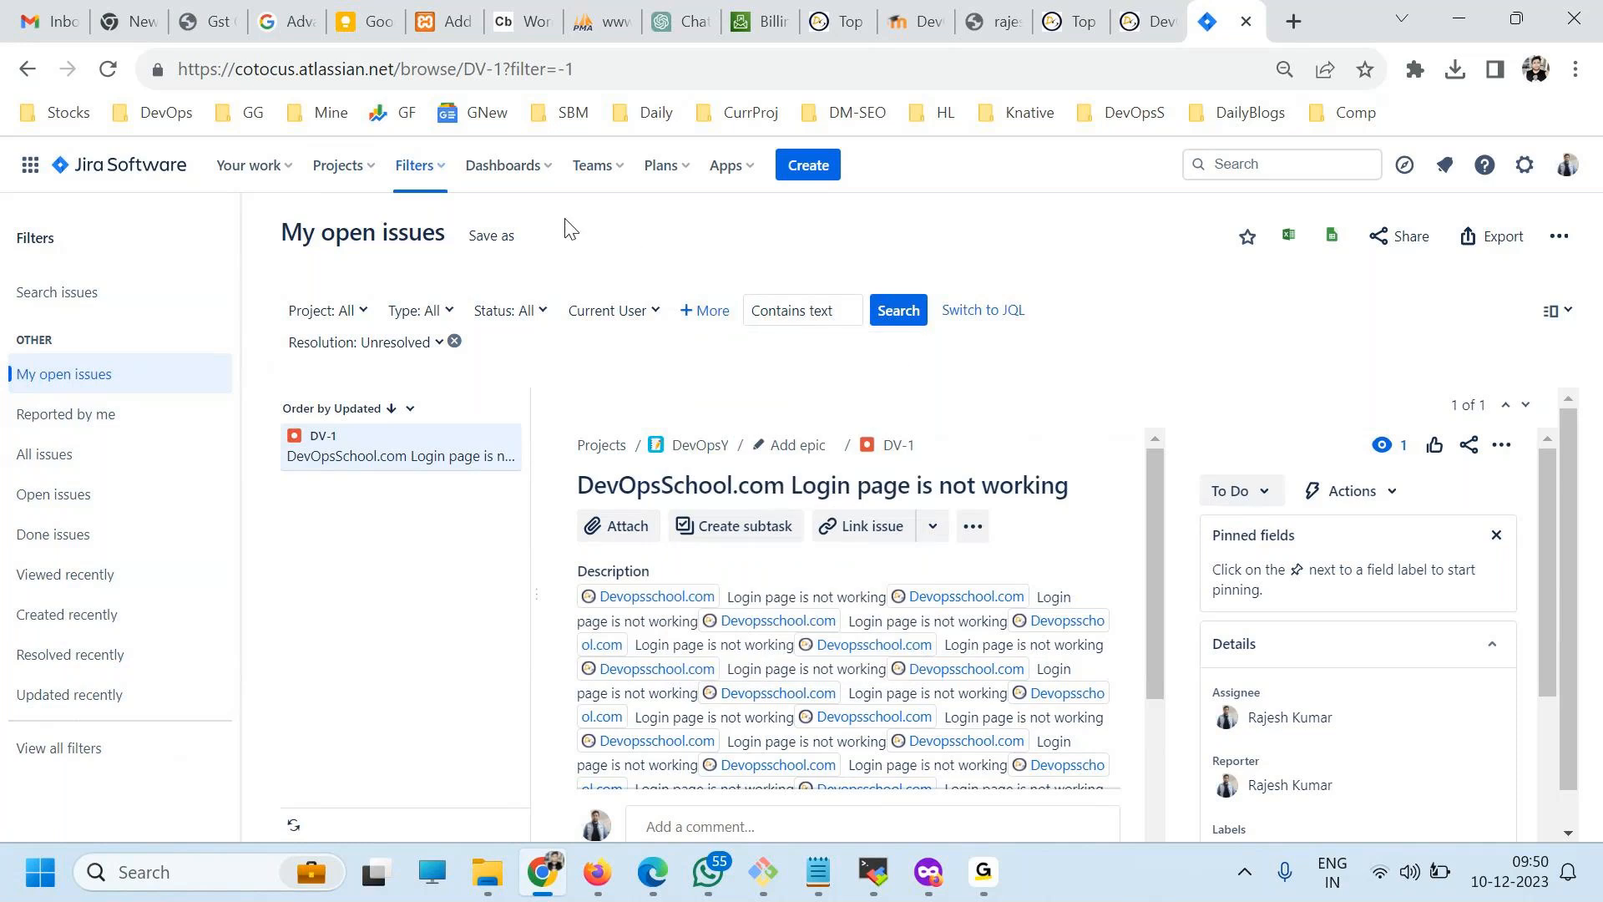
Check the available dashboard options, and return to the Your work home page.
left_click(495, 172)
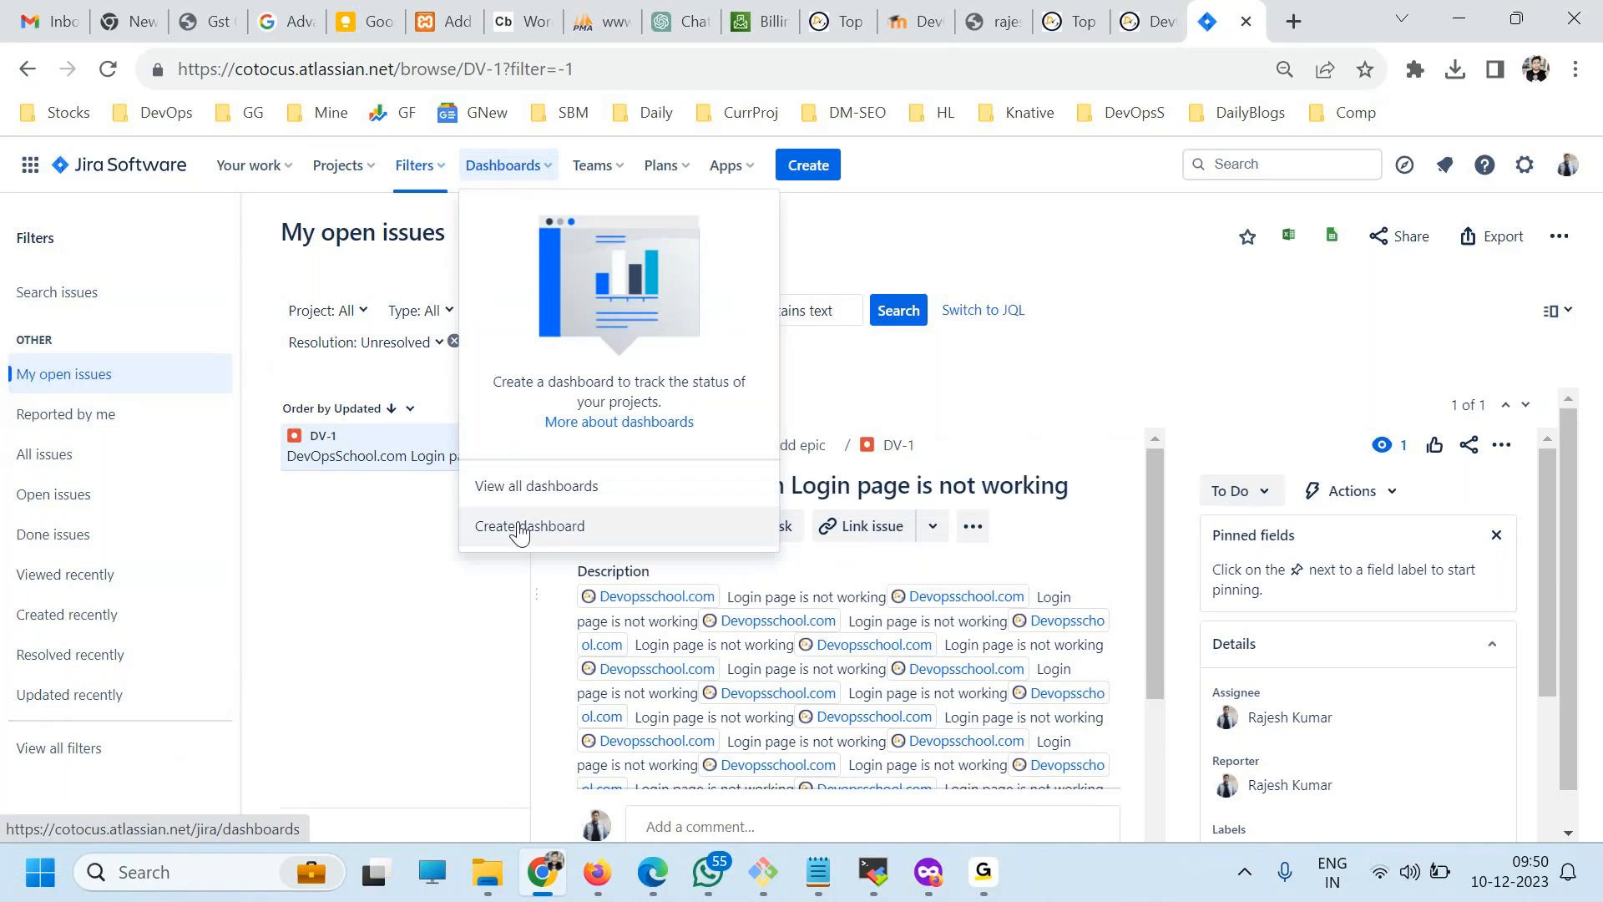
left_click(813, 351)
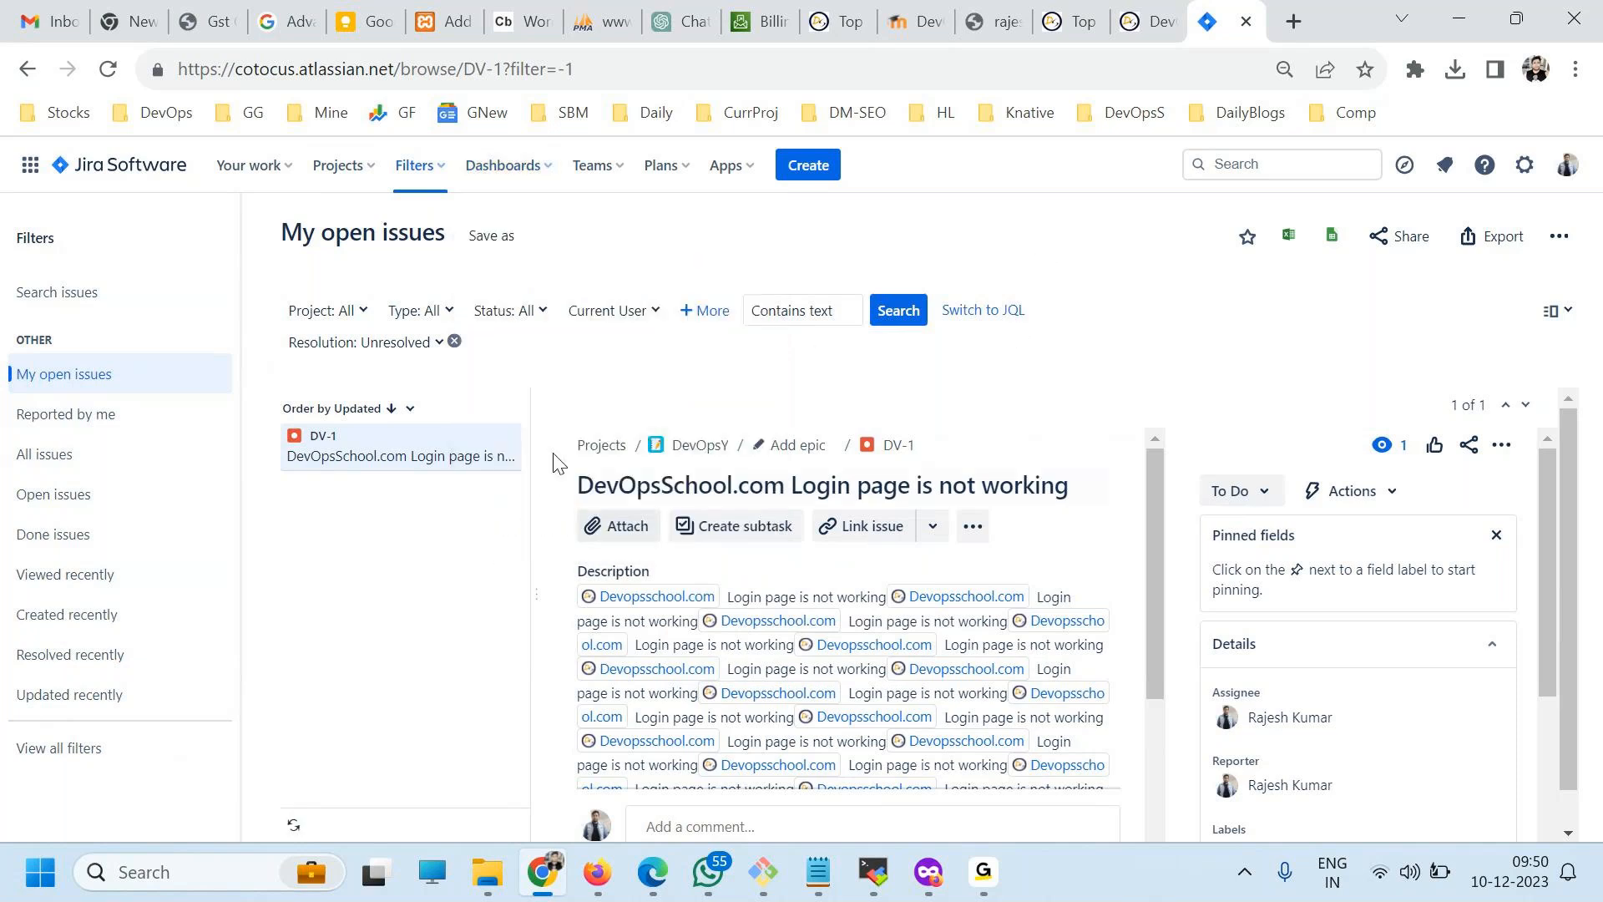
left_click(123, 167)
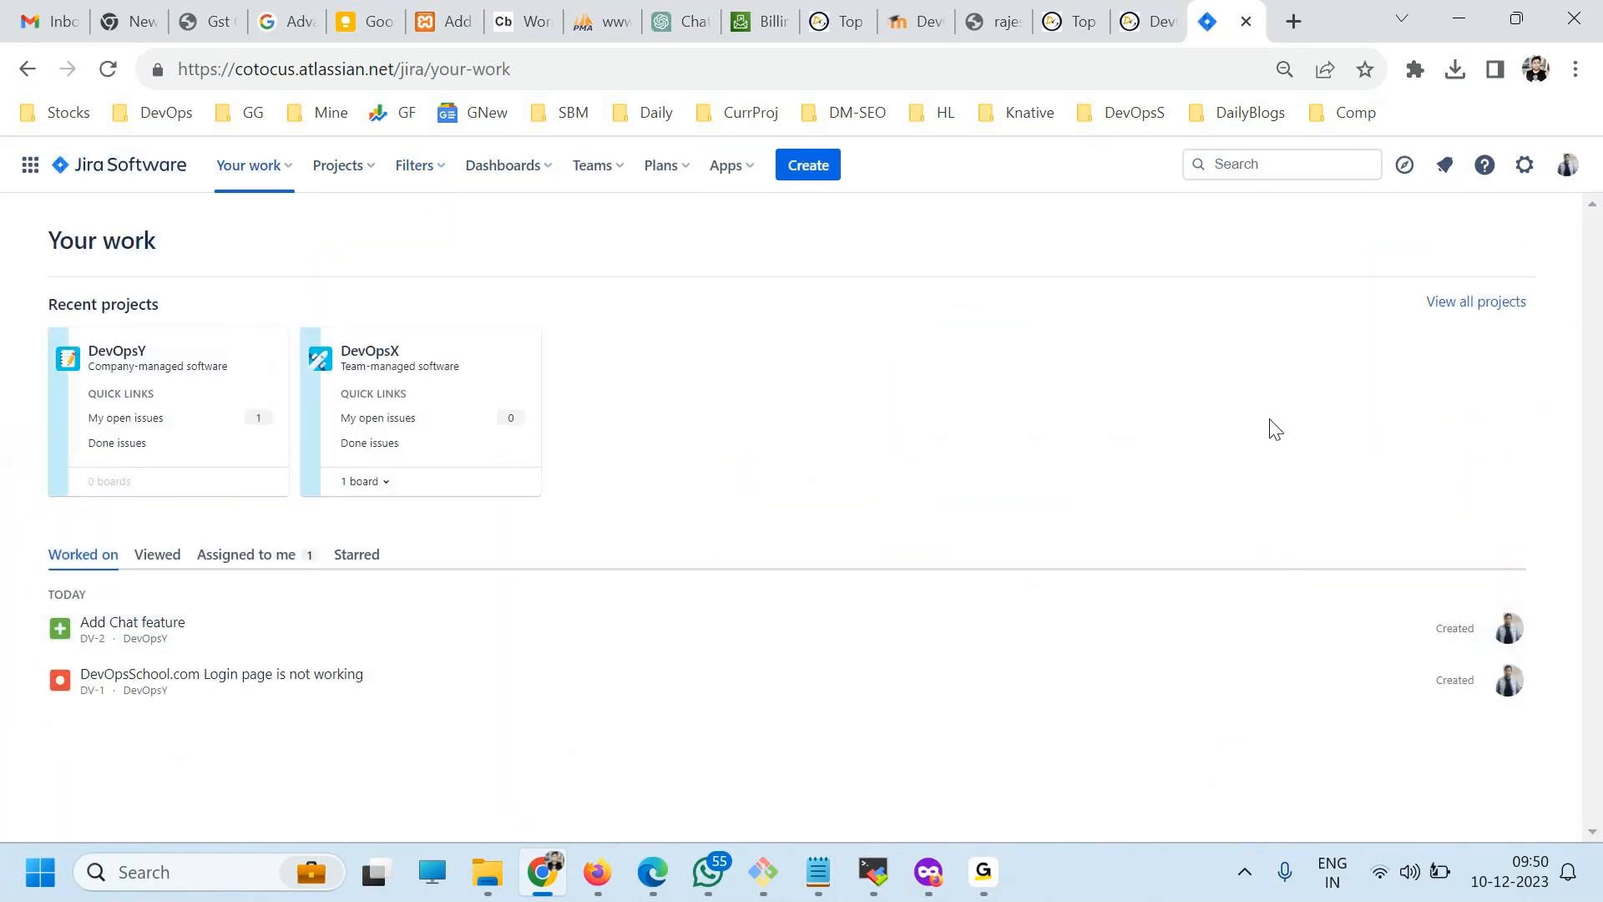
Look through the team and planning options, and open the DevOpsX project's board.
left_click(1524, 167)
left_click(595, 240)
left_click(591, 179)
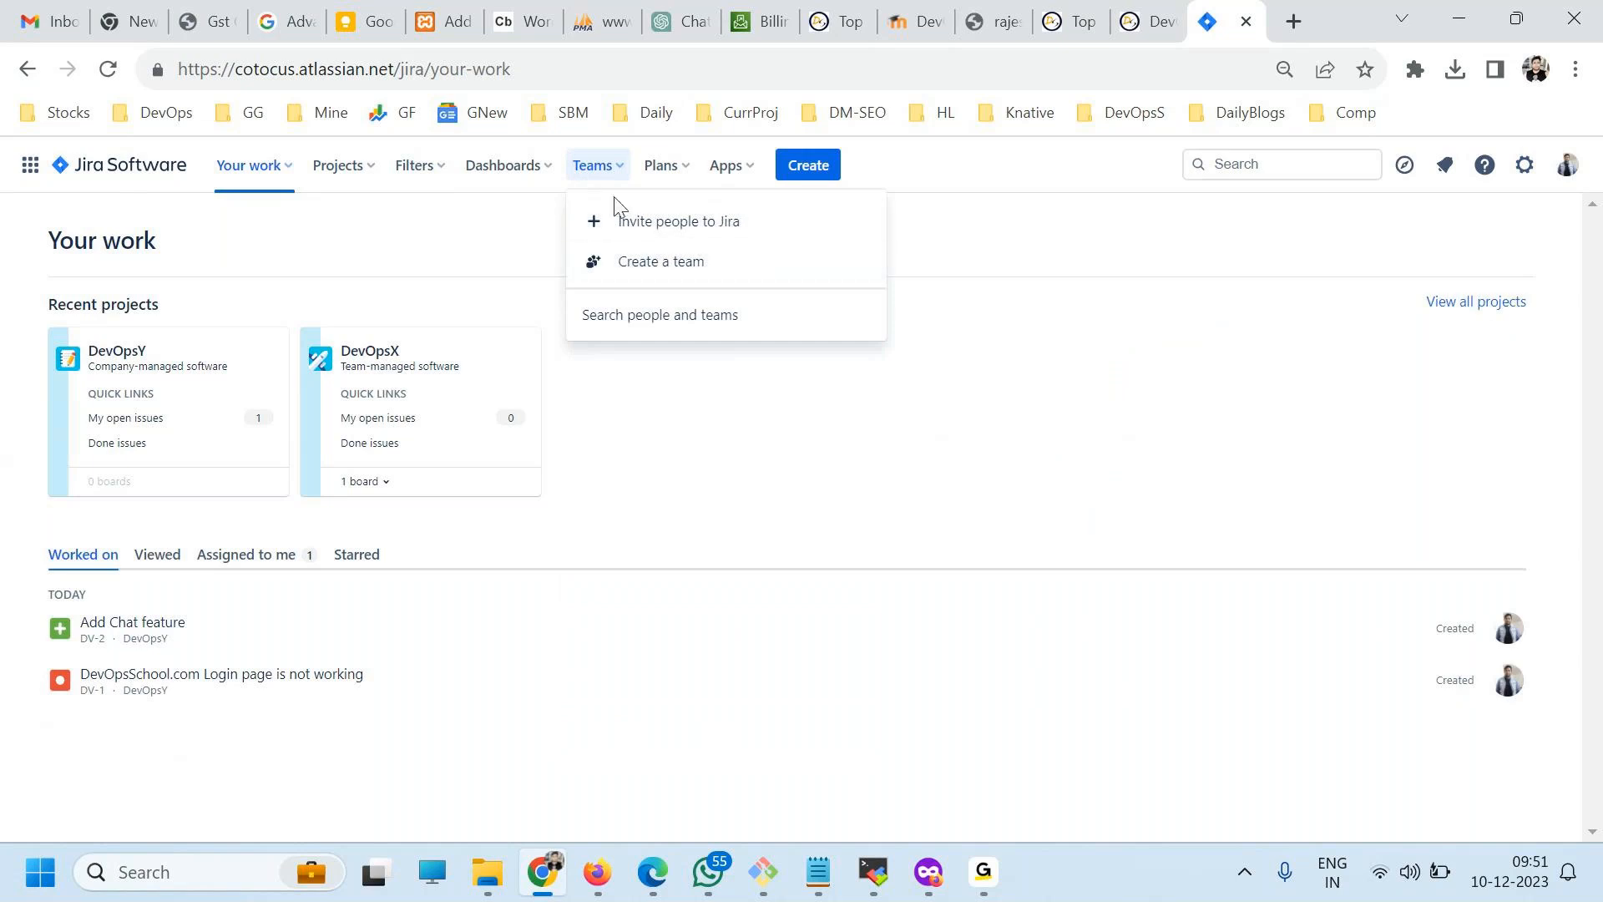
left_click(657, 166)
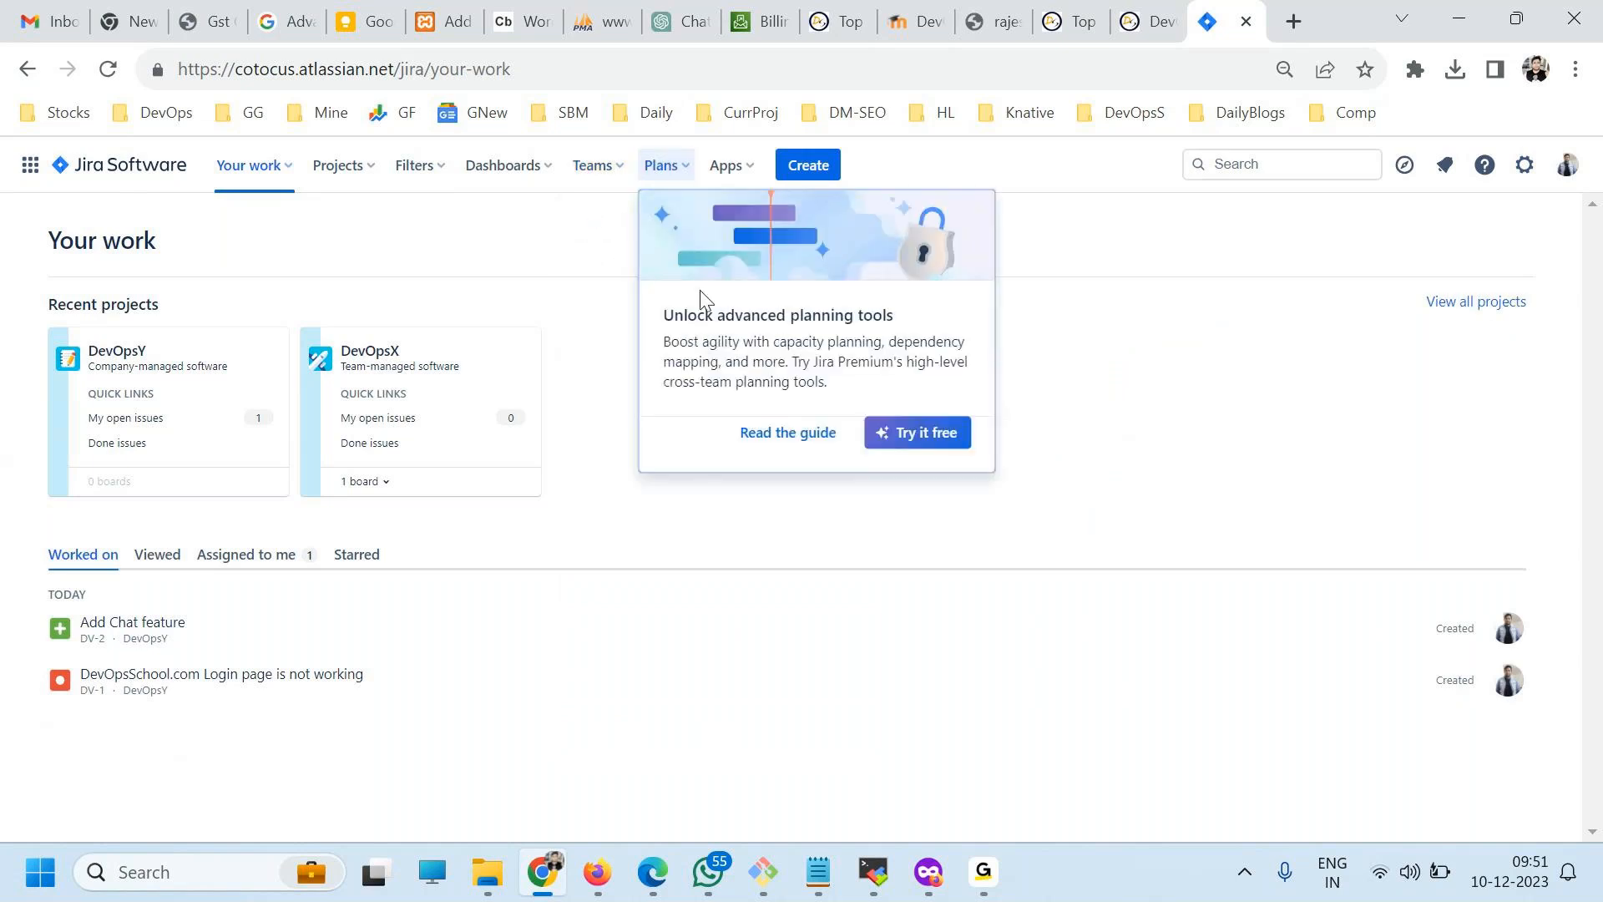
left_click(534, 236)
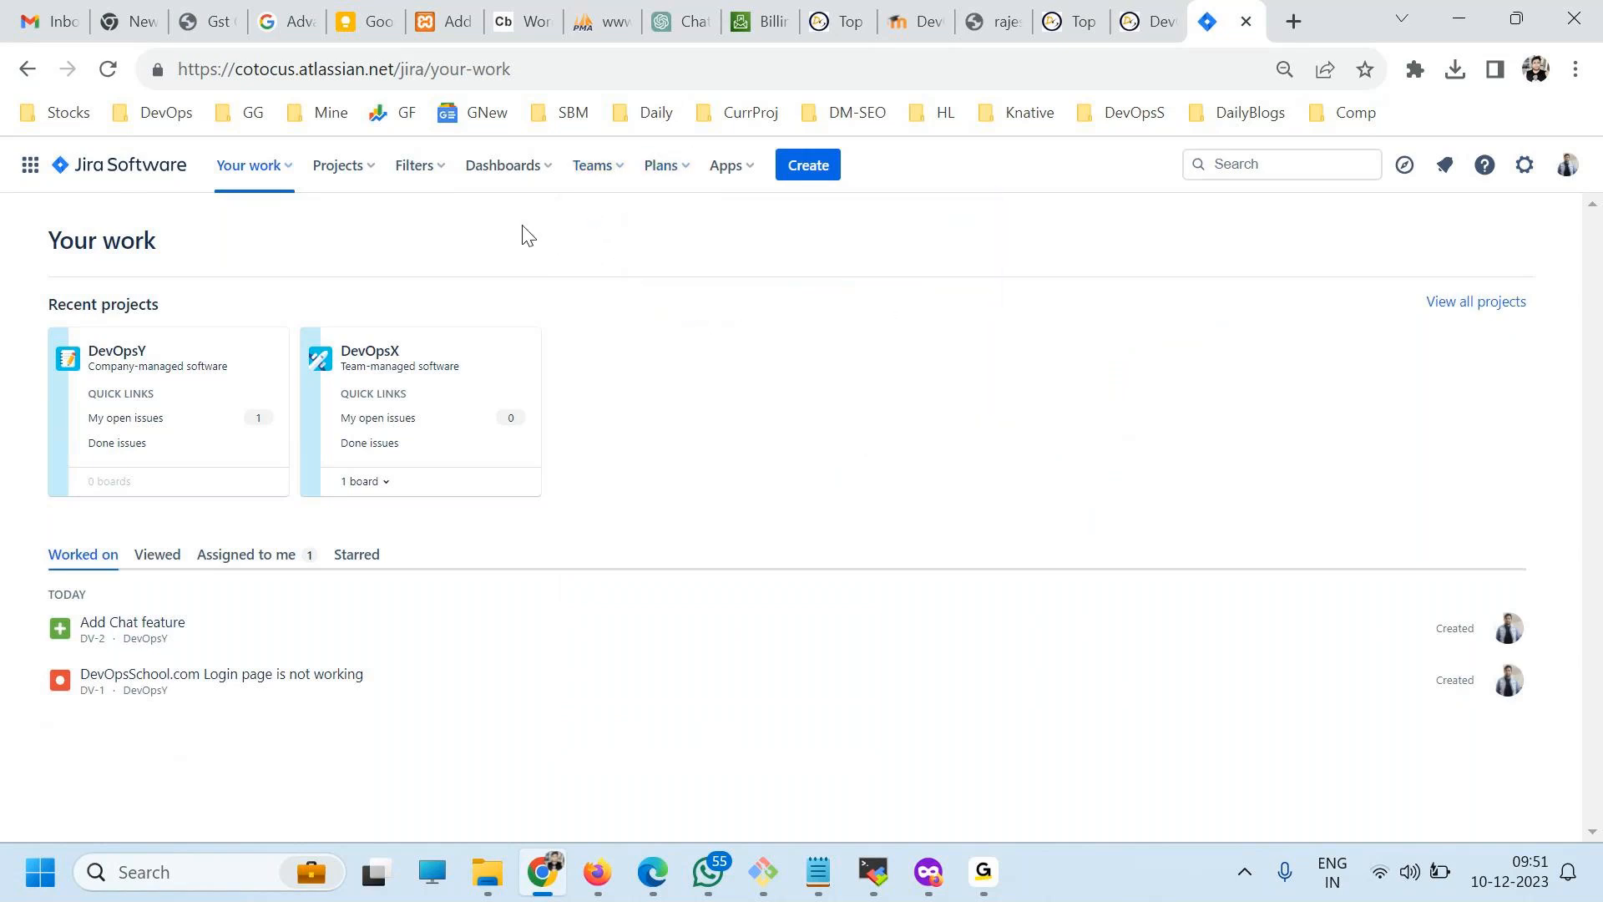
left_click(336, 165)
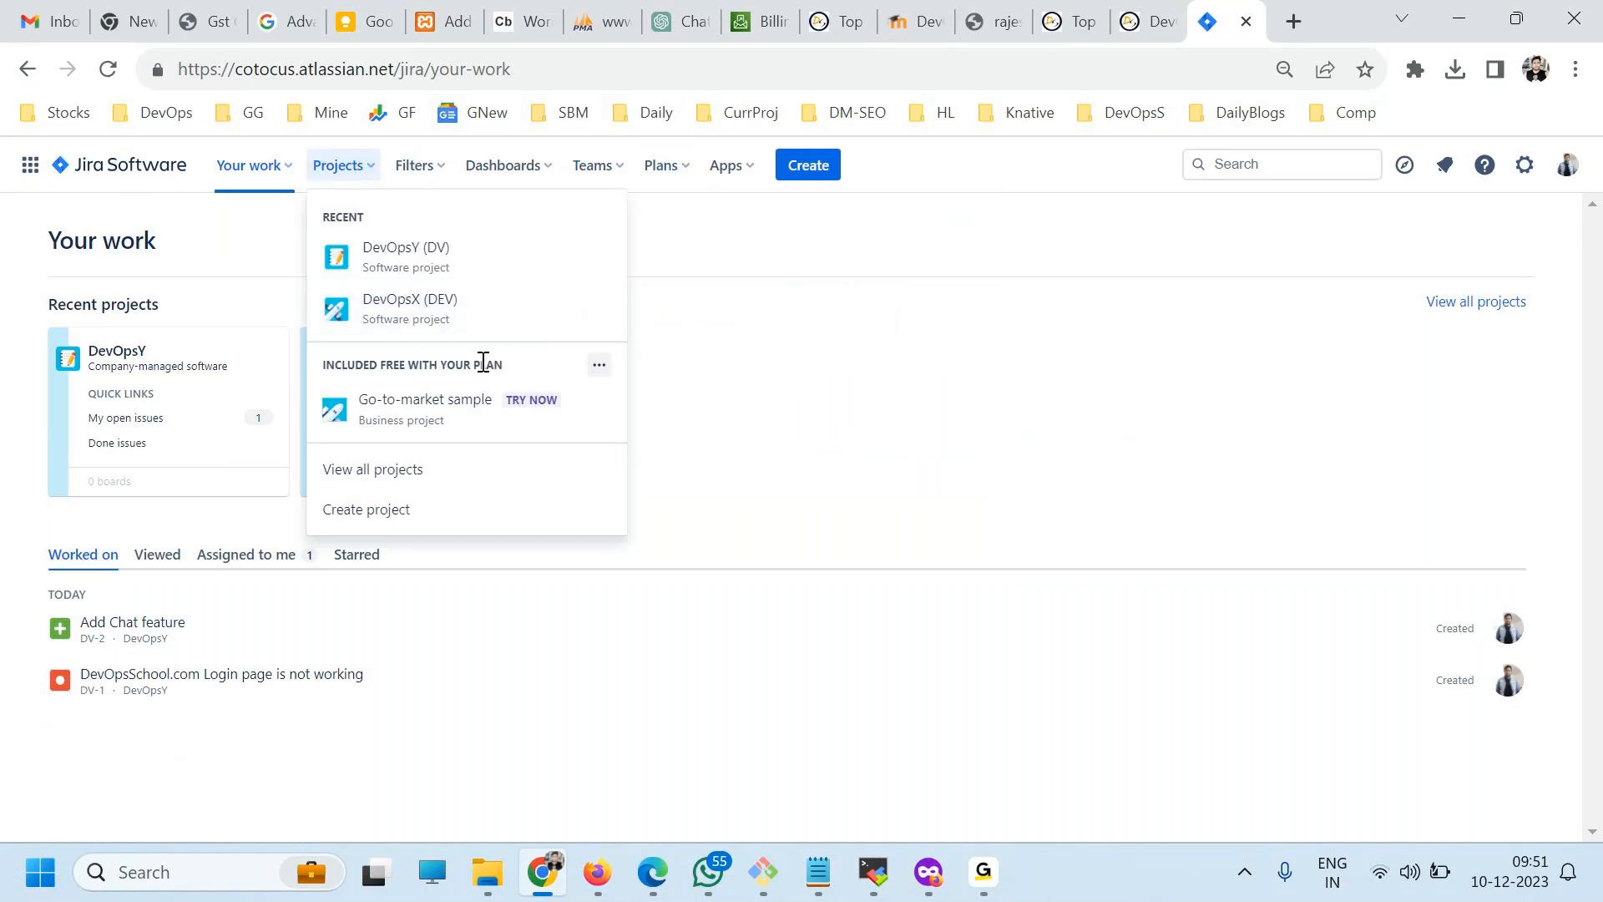
left_click(434, 337)
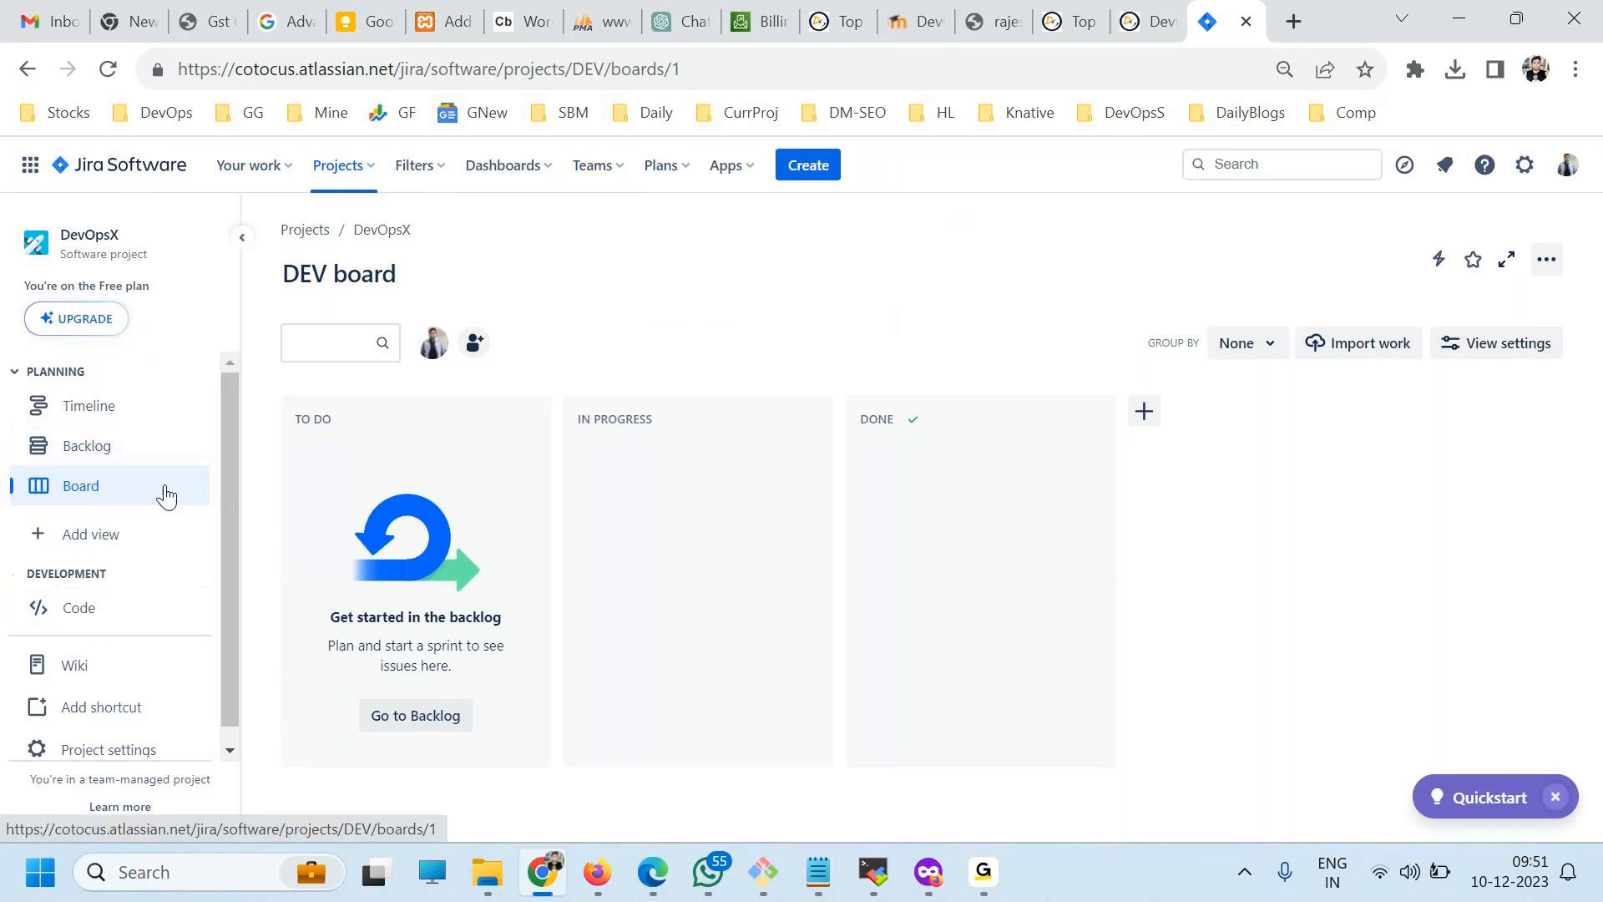
List all issues, open the Add Chat feature issue on its own page and postpone the issue view tour.
left_click(417, 167)
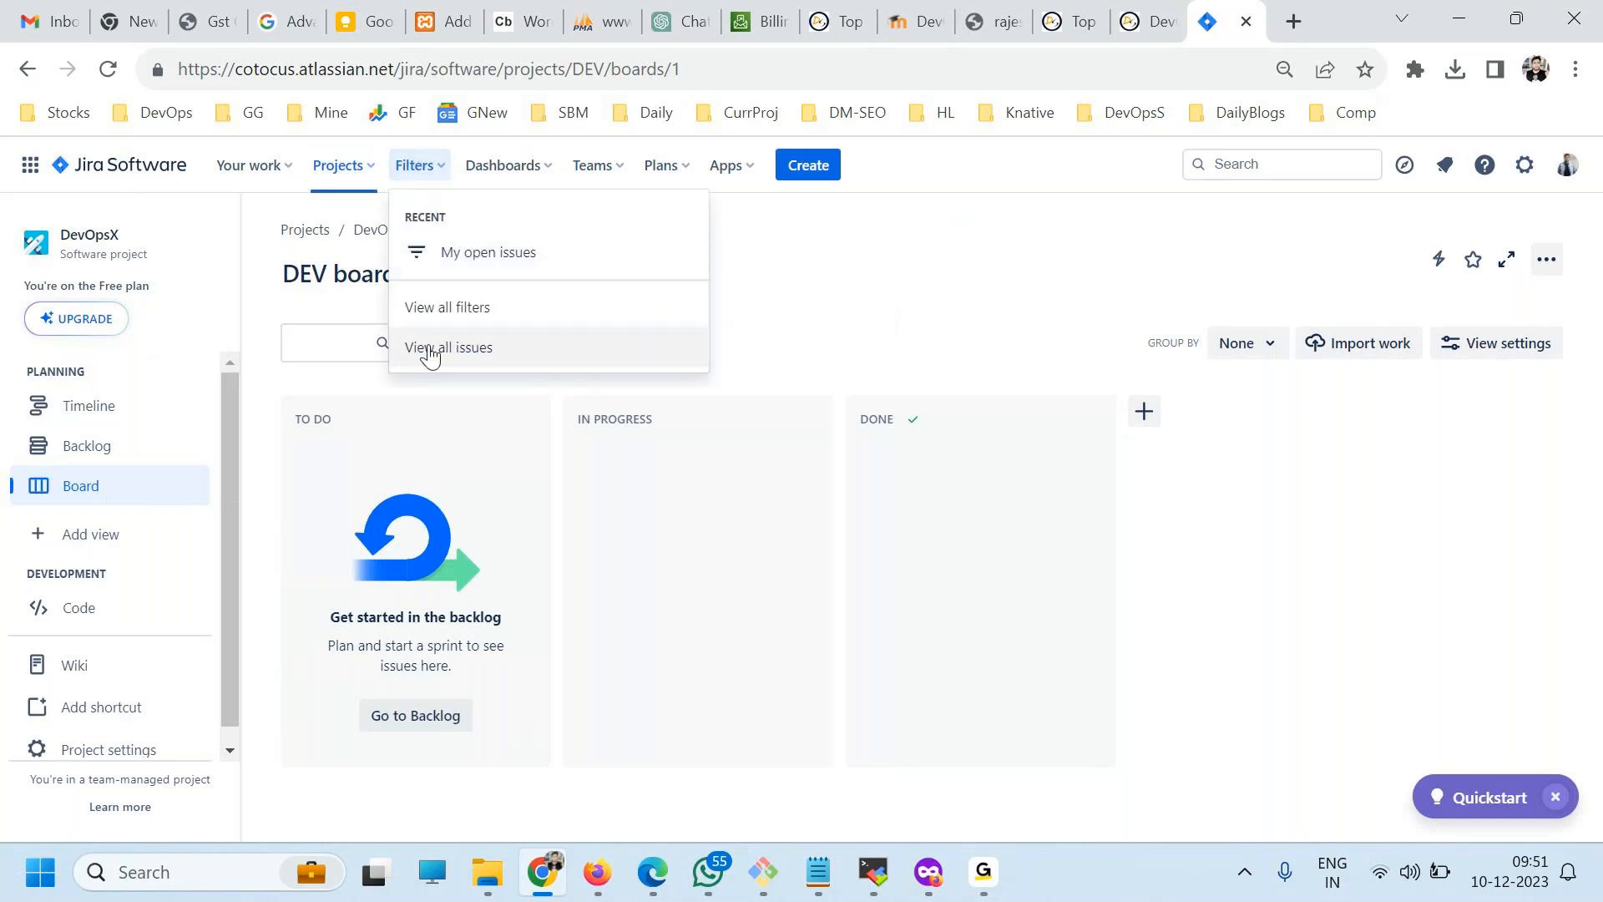
left_click(439, 348)
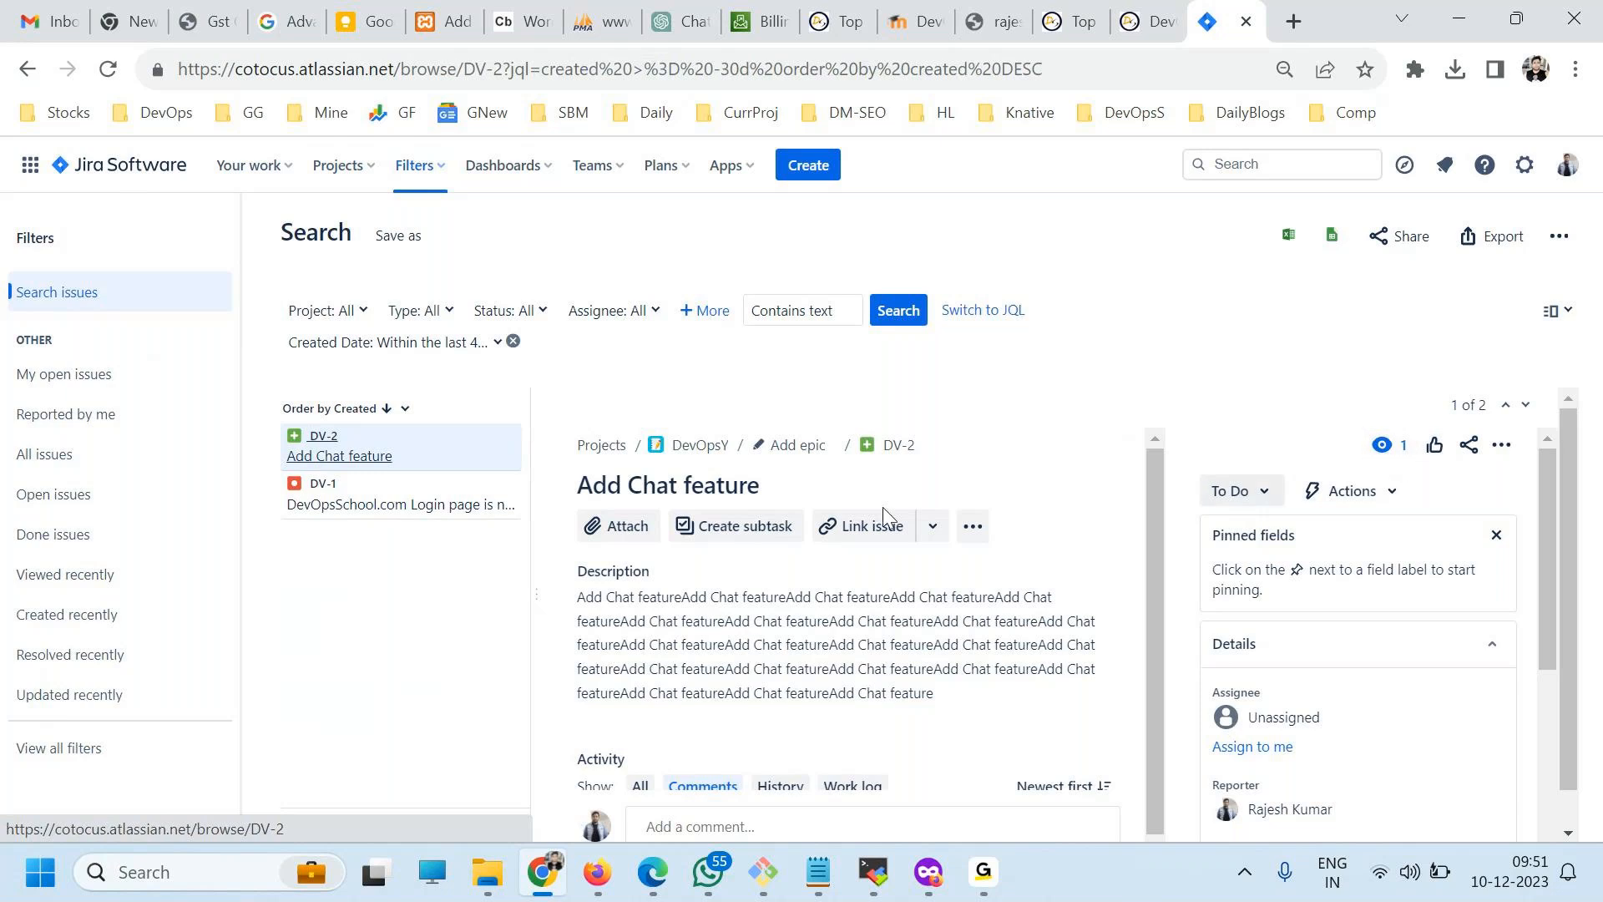
left_click(890, 446)
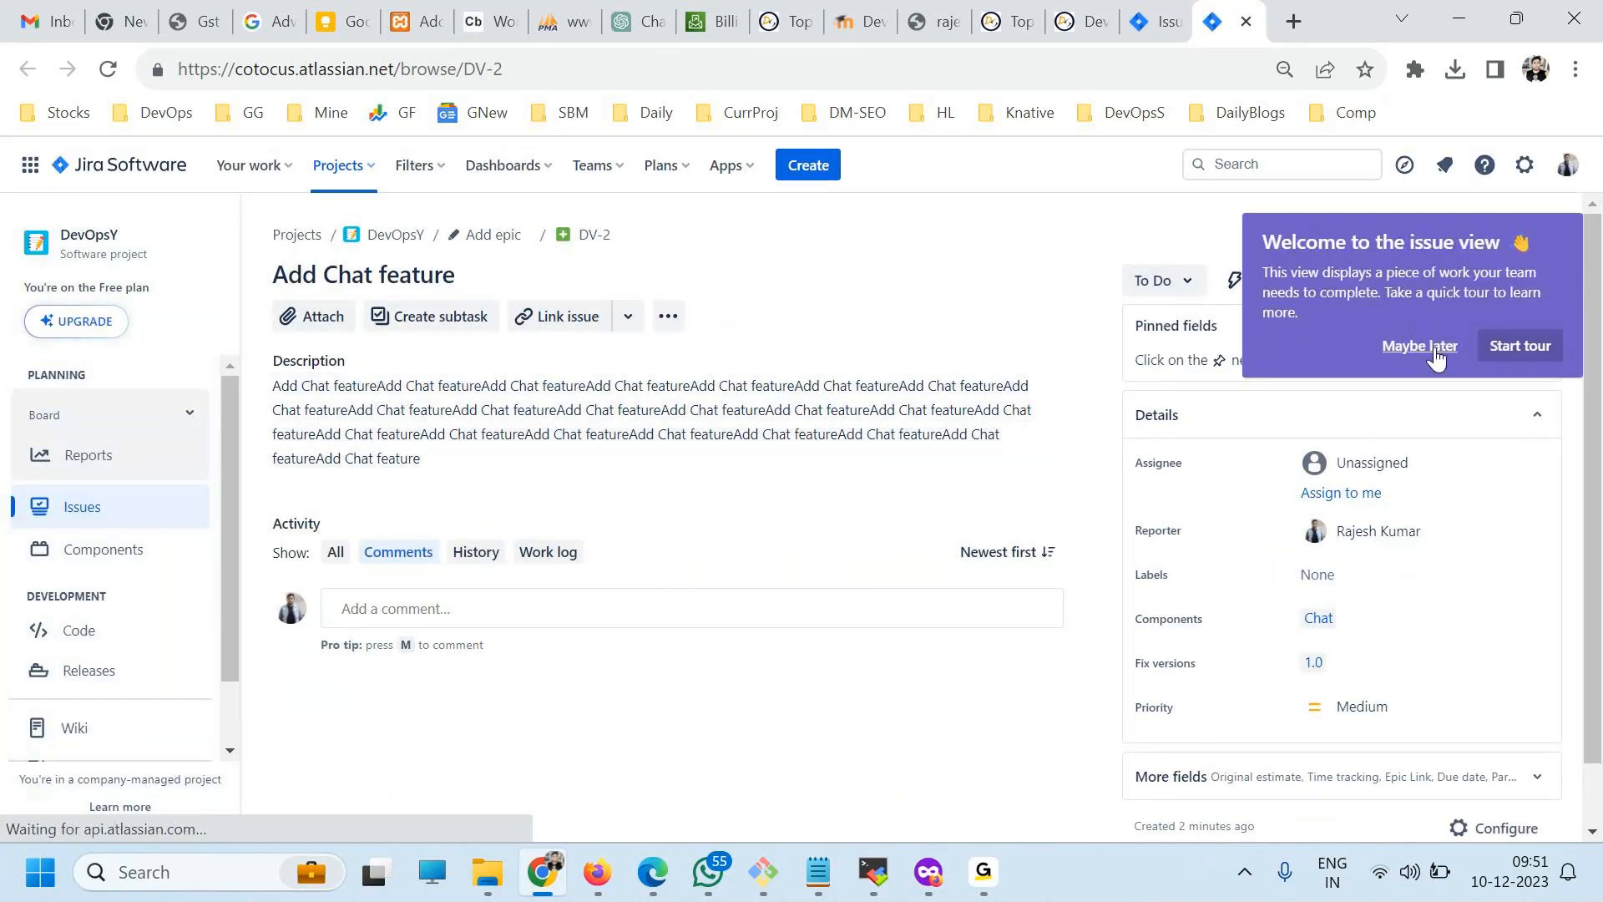
left_click(1437, 356)
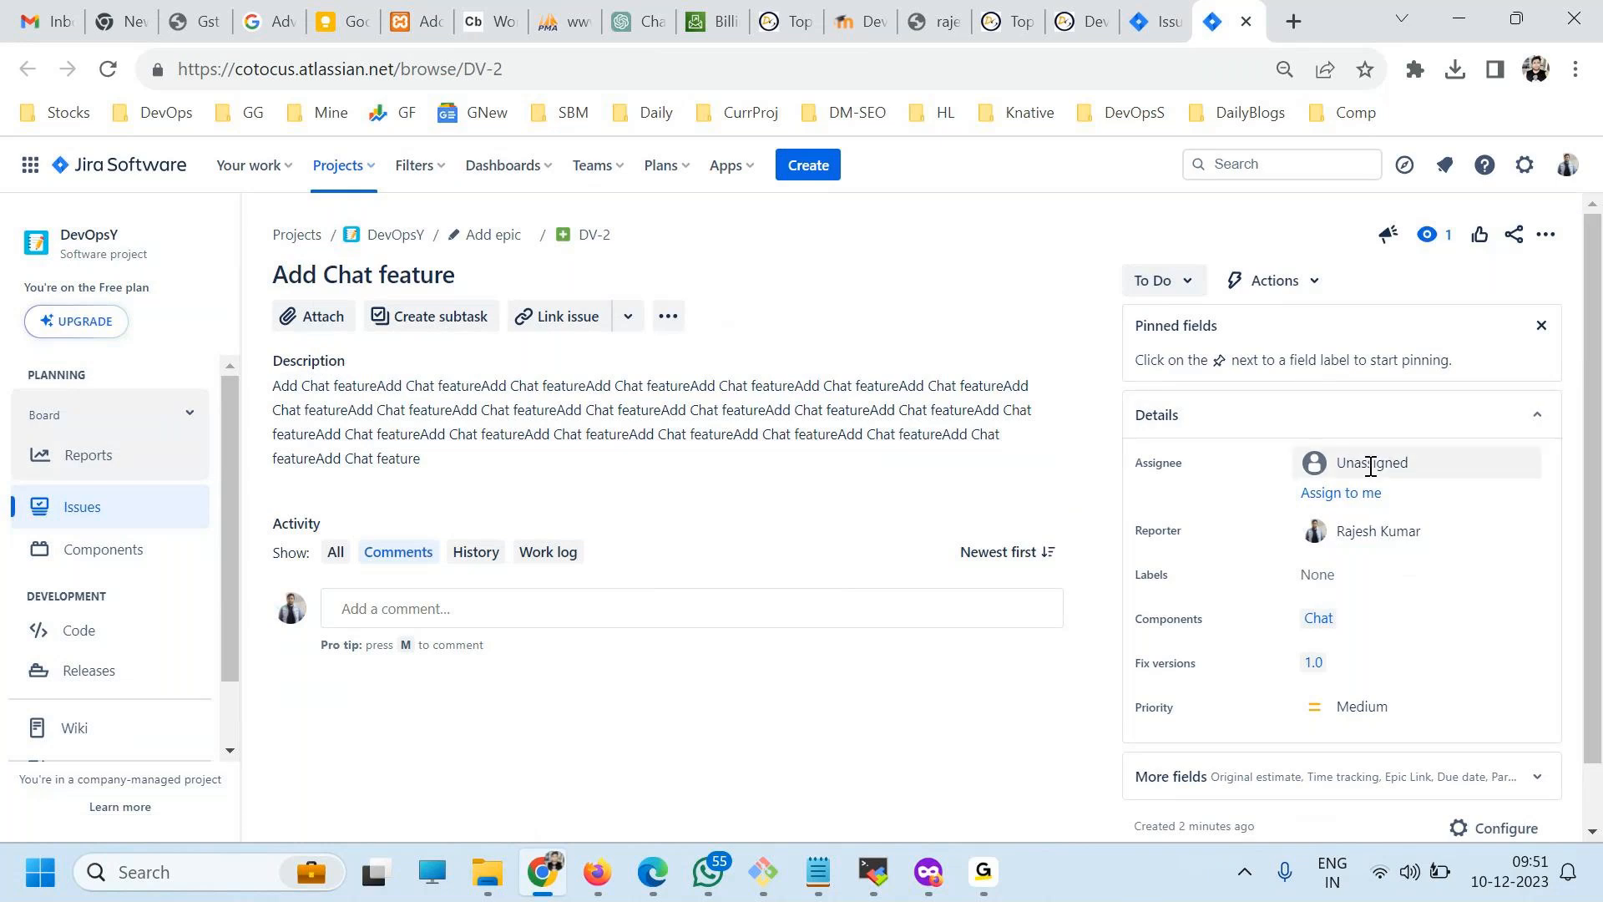
Add the subtasks Chat Task1, Chat Task2 and Chat Task3 to the Add Chat feature issue.
scroll(1302, 489, "down", 1)
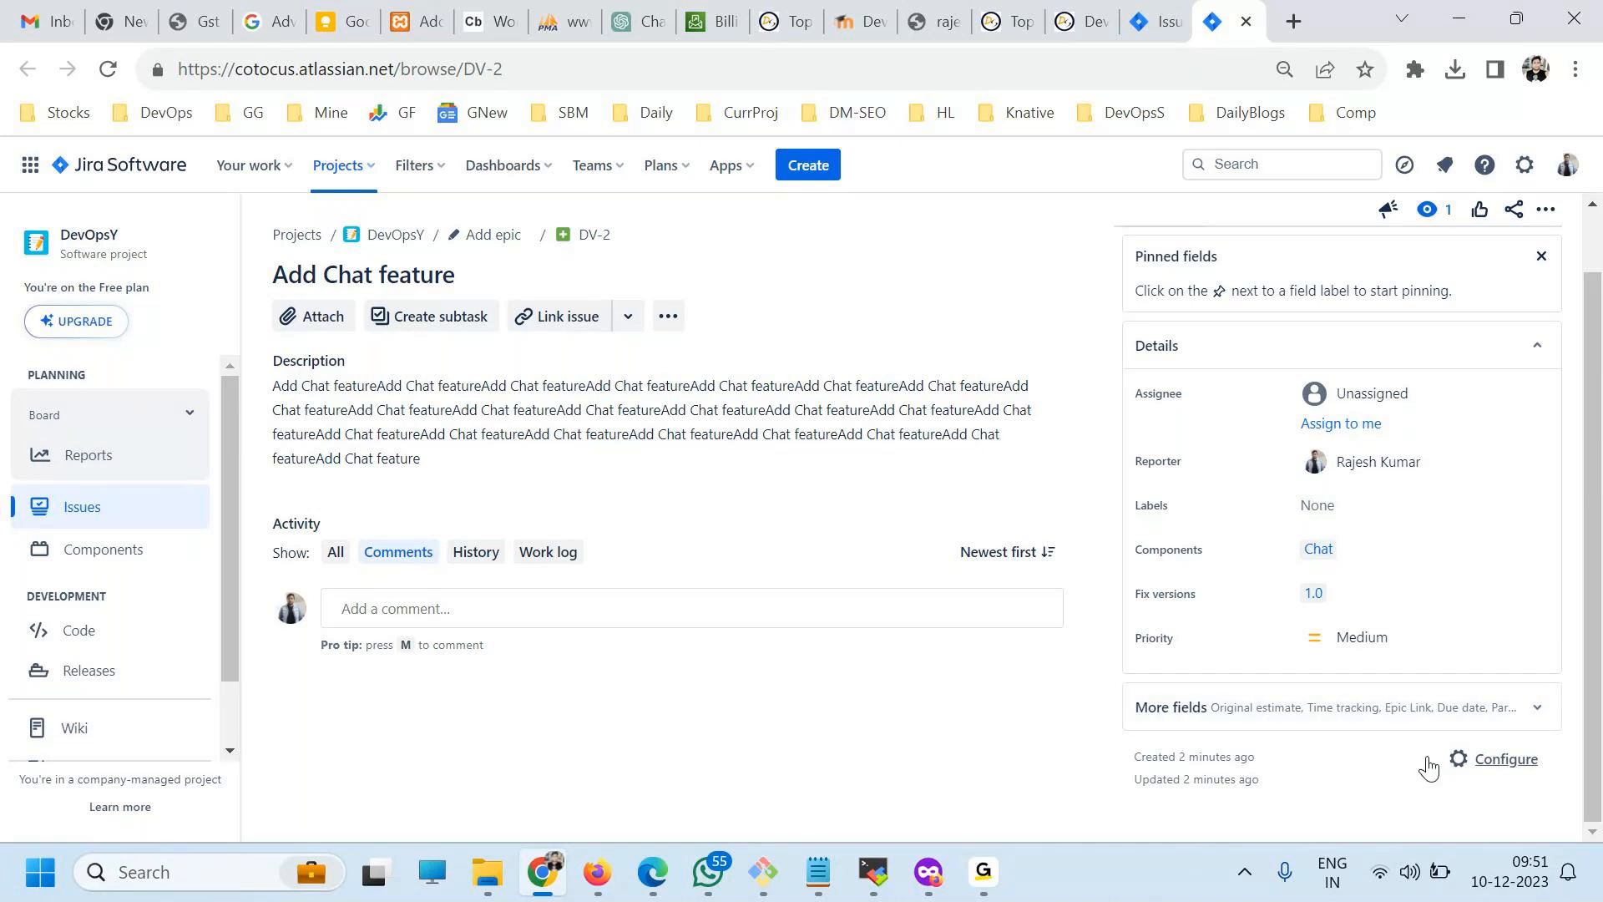
left_click(668, 318)
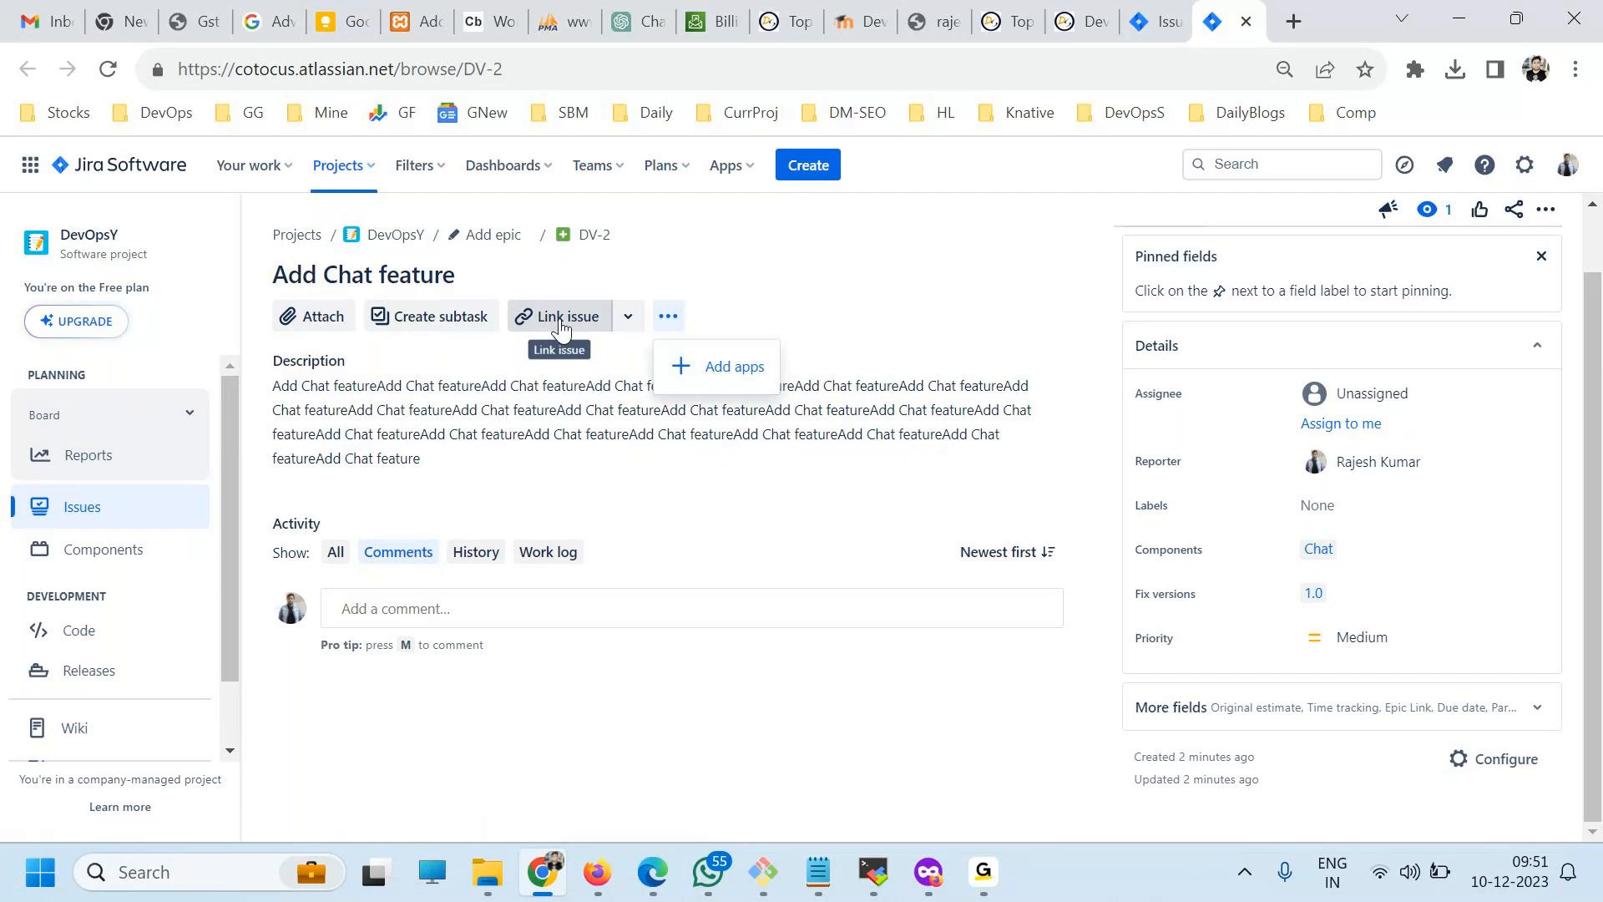
left_click(440, 325)
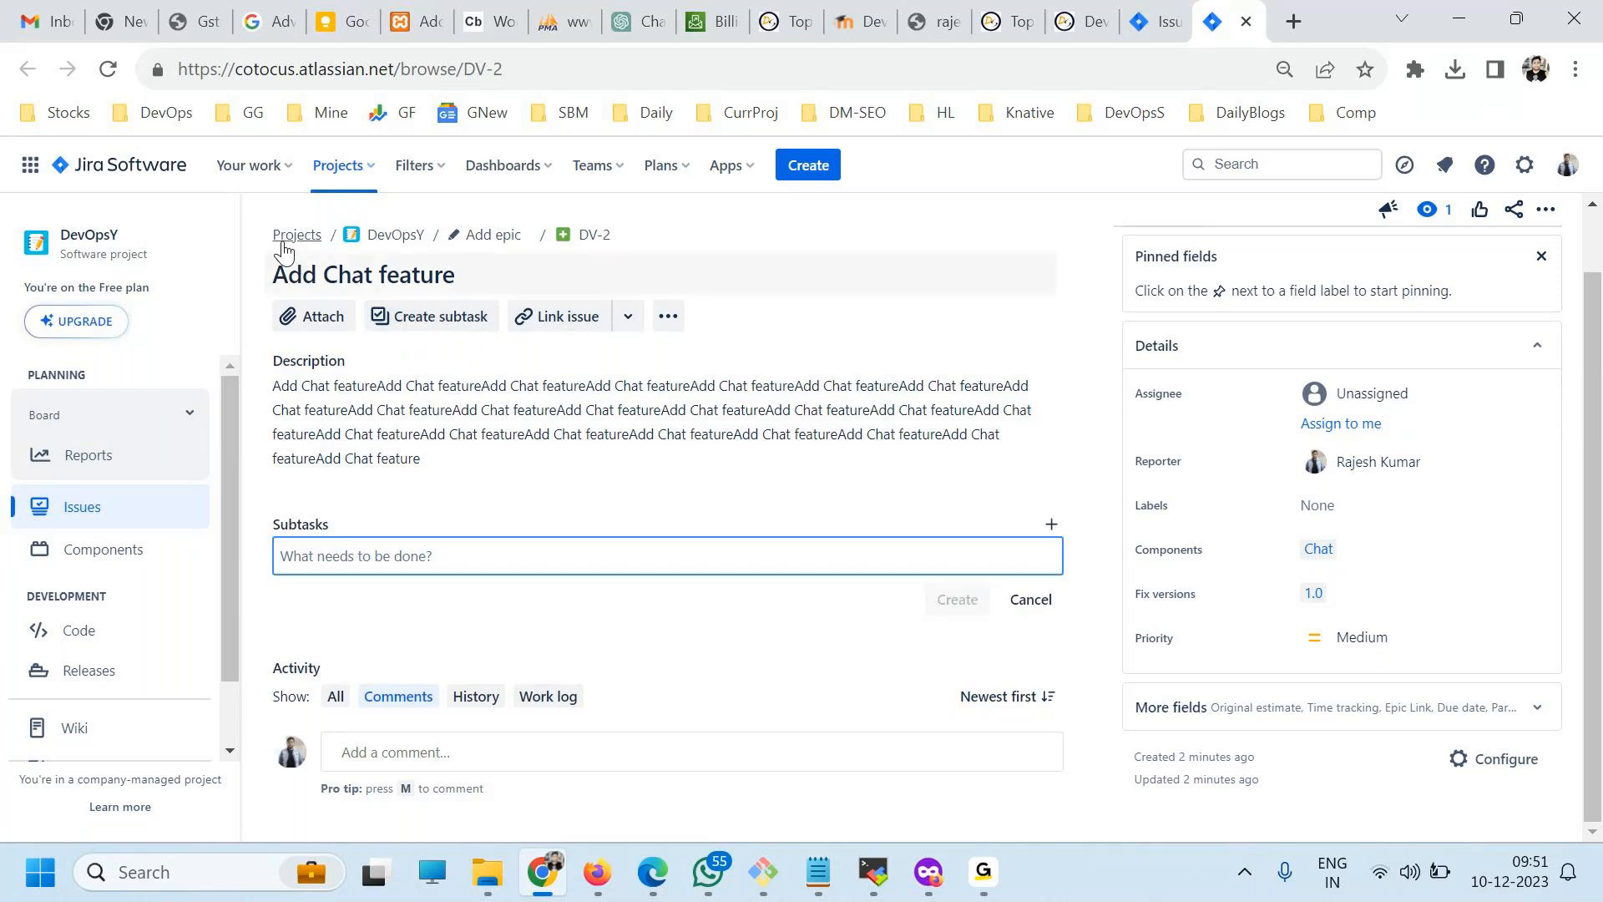
type("Chat ")
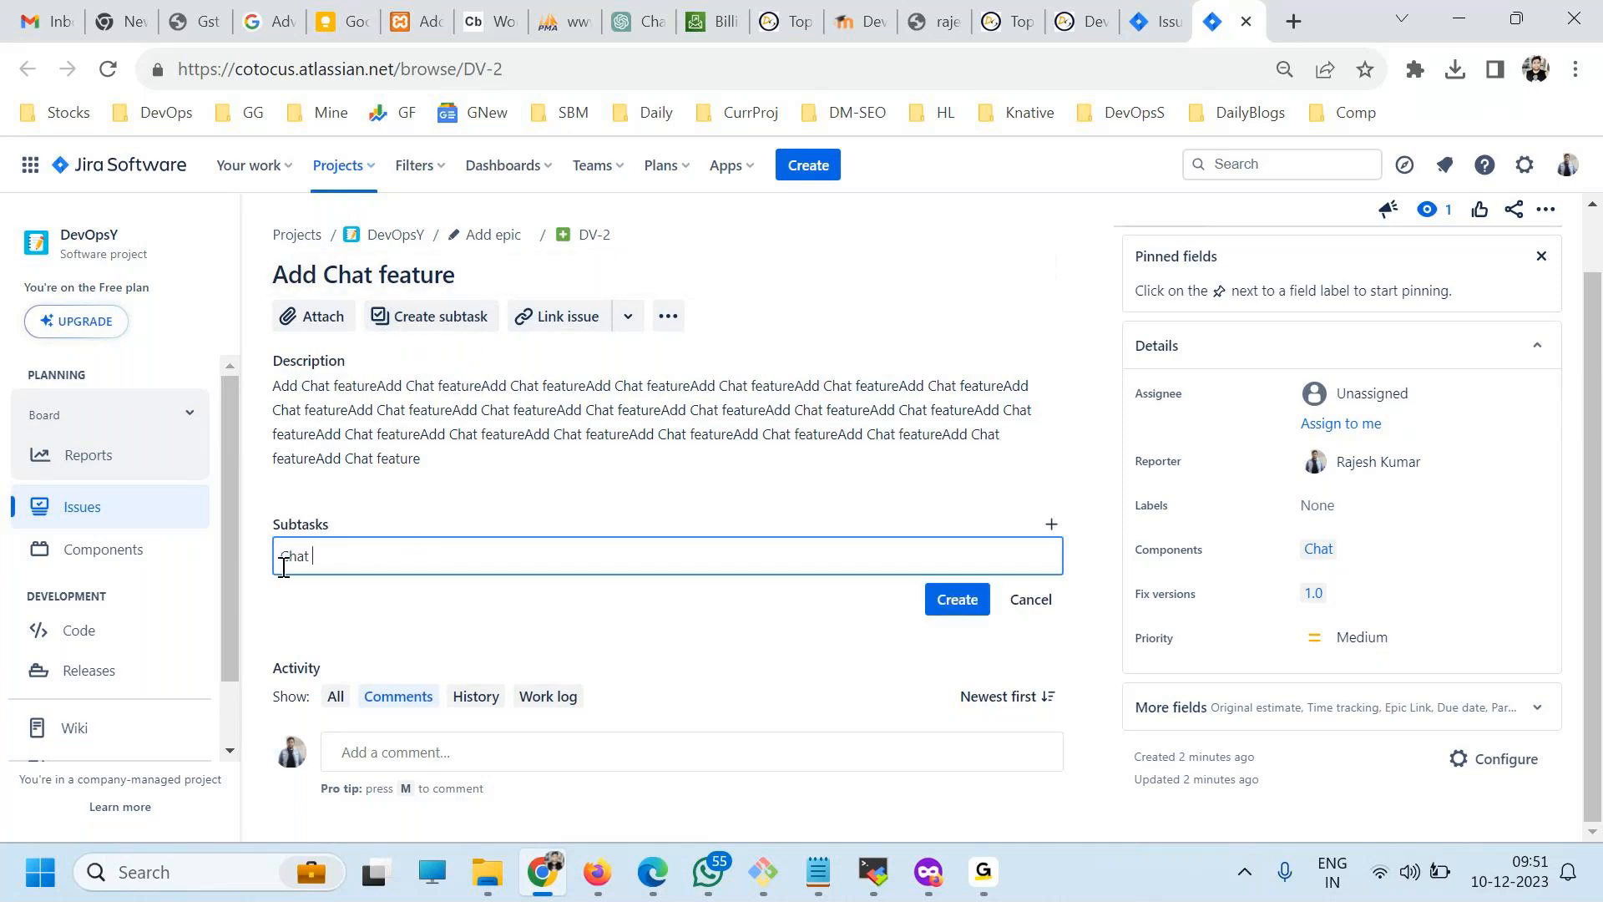
type("Task1")
key("ctrl+a")
left_click(959, 603)
type("Chat Task2")
key("Return")
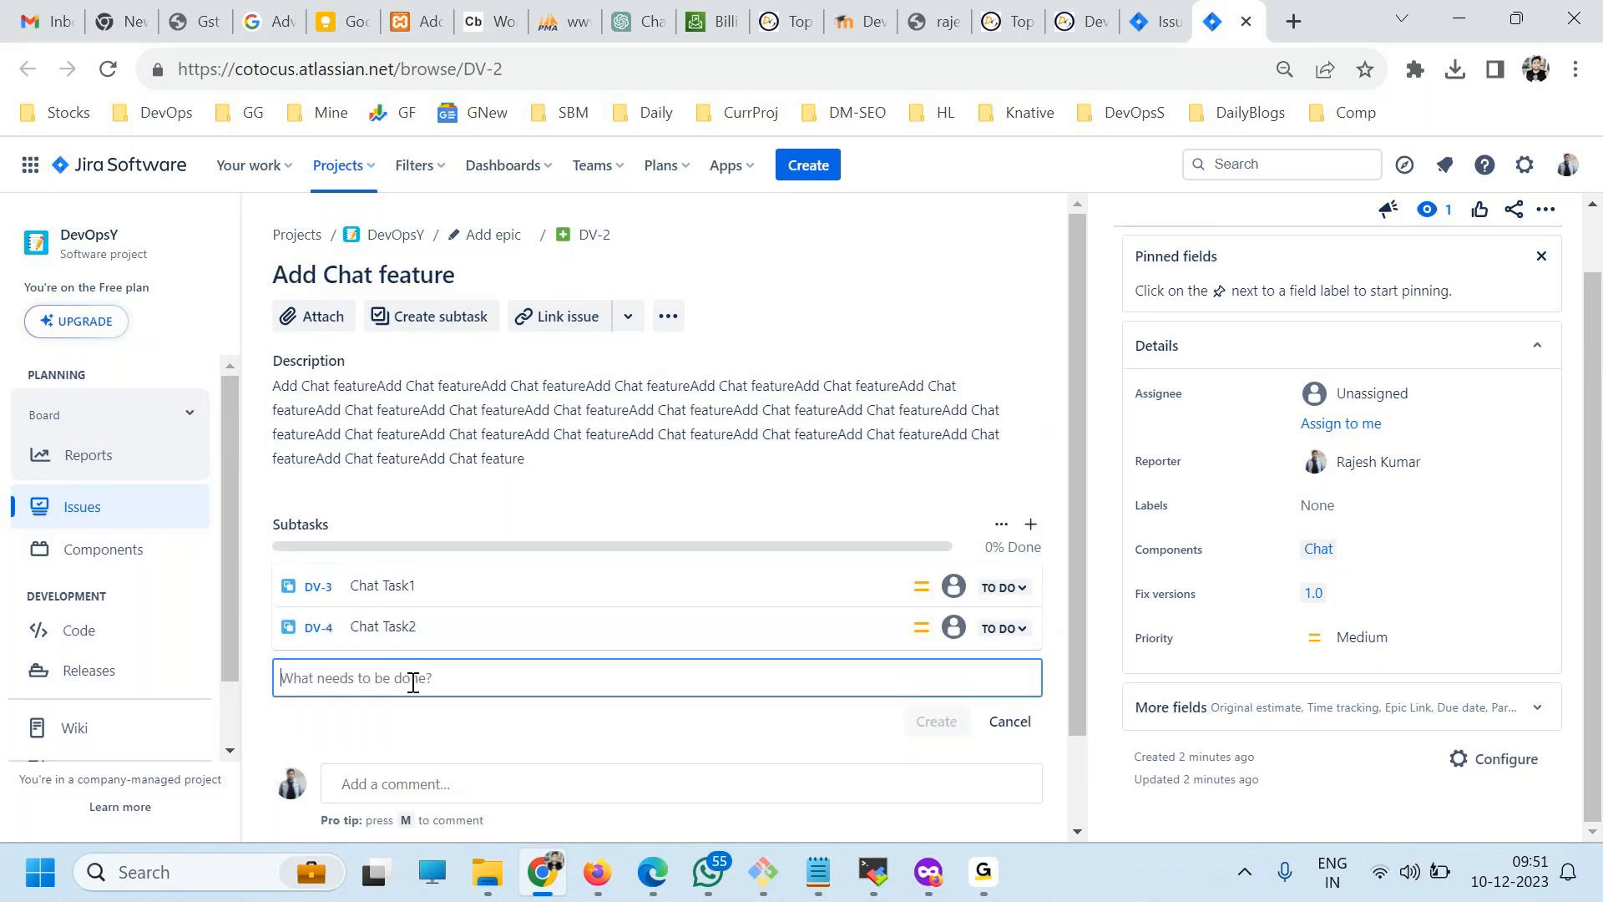
type("Chat Task3")
key("Return")
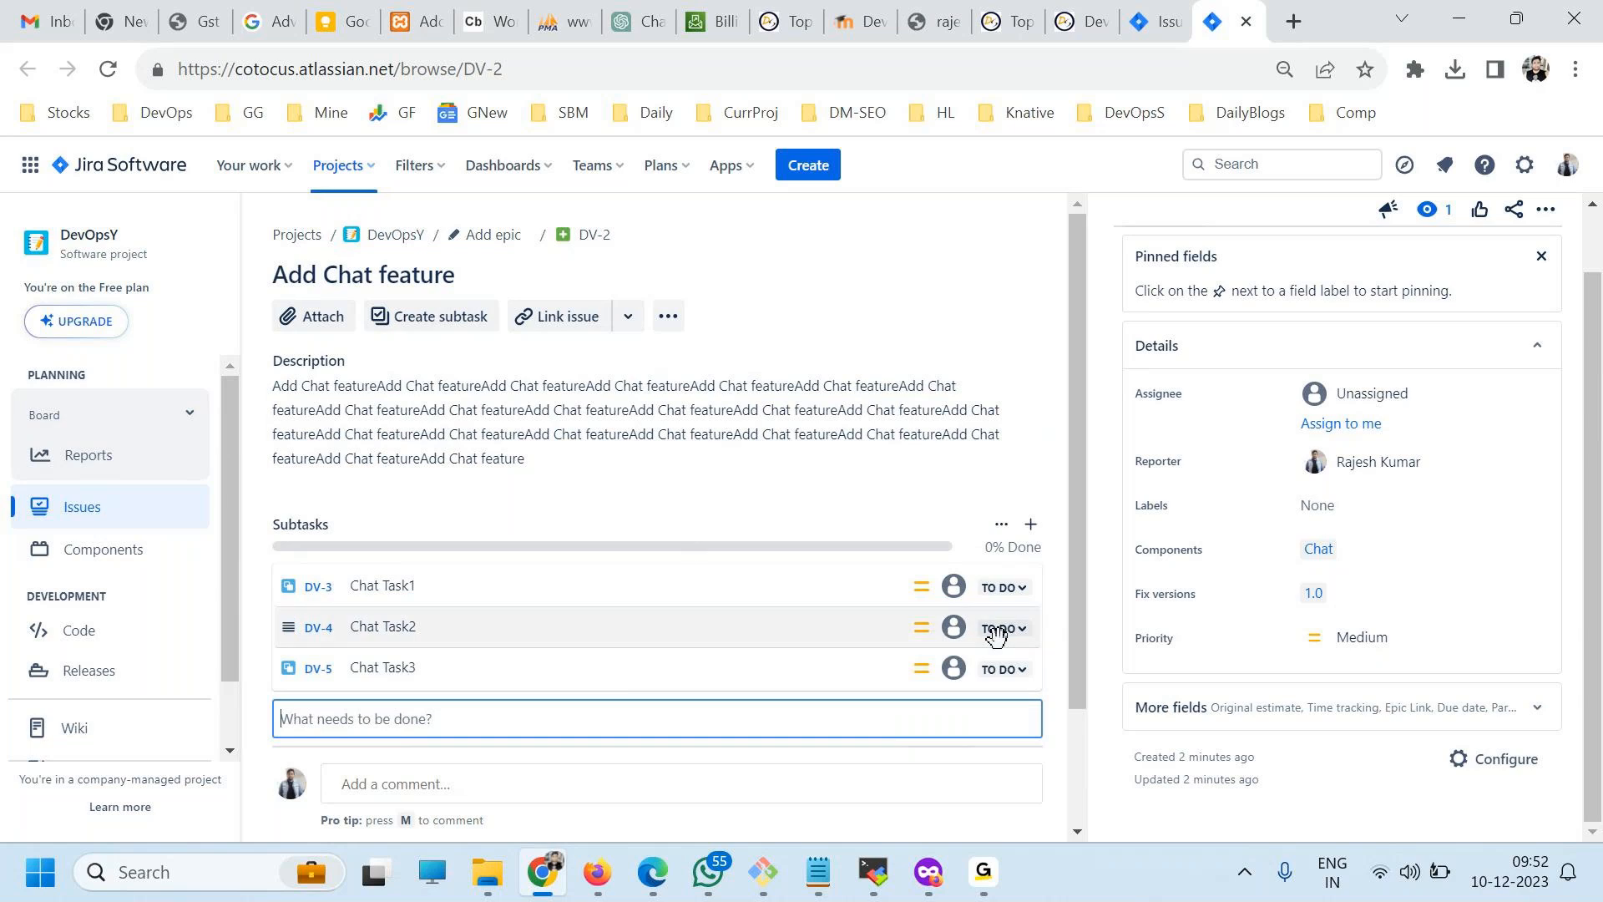
View the Chat Task1 subtask page, and return to the subtask list of the parent issue.
left_click(981, 580)
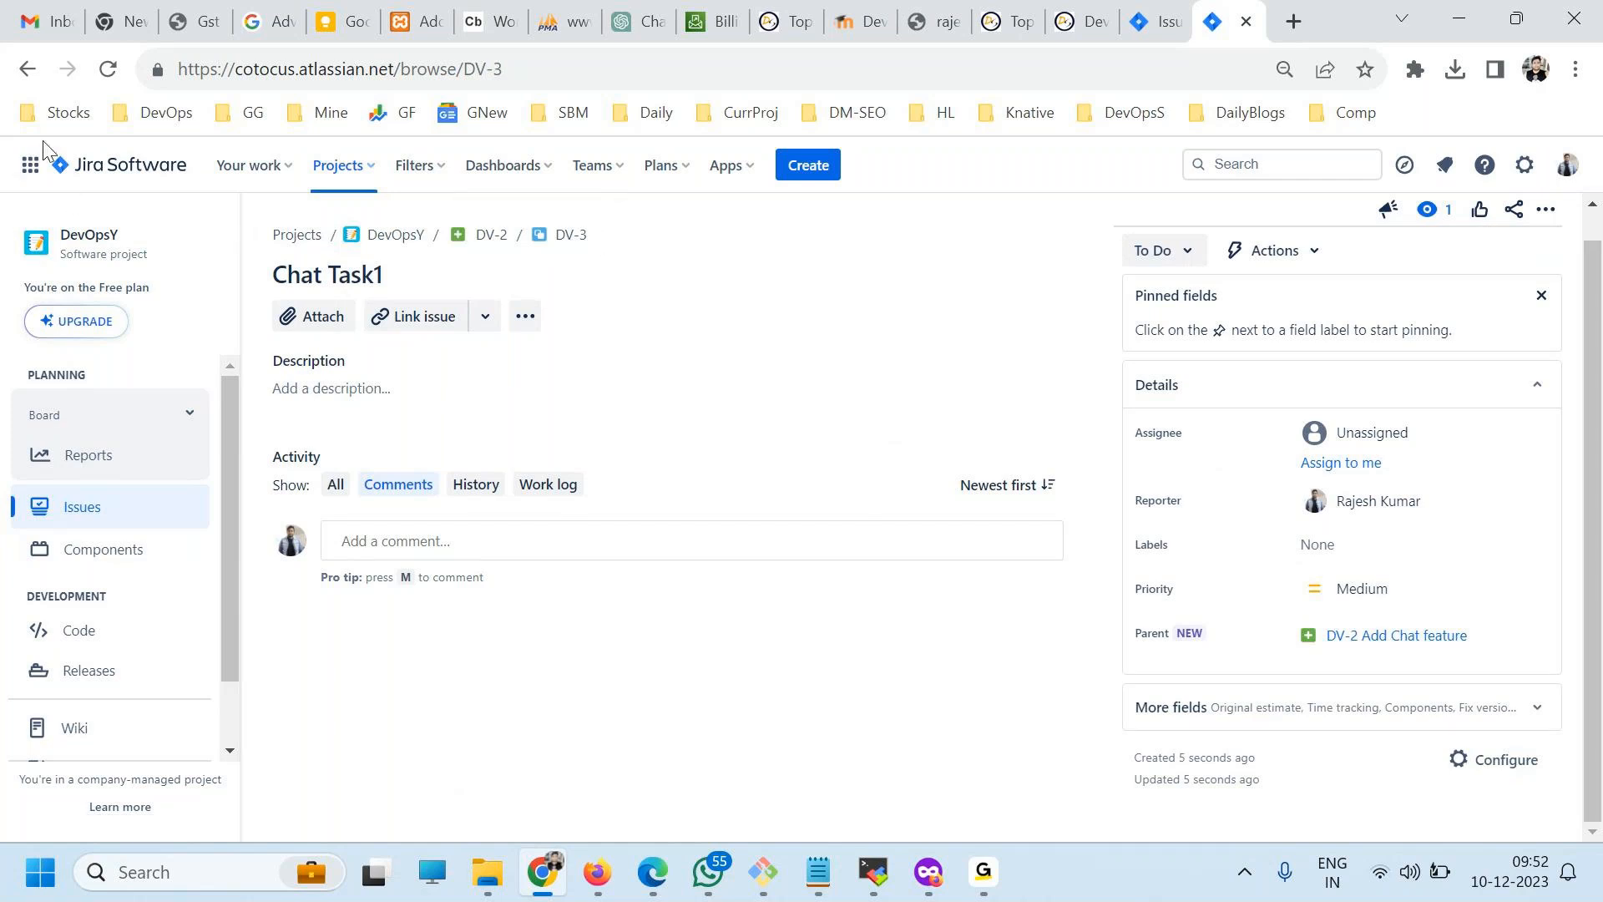
left_click(30, 68)
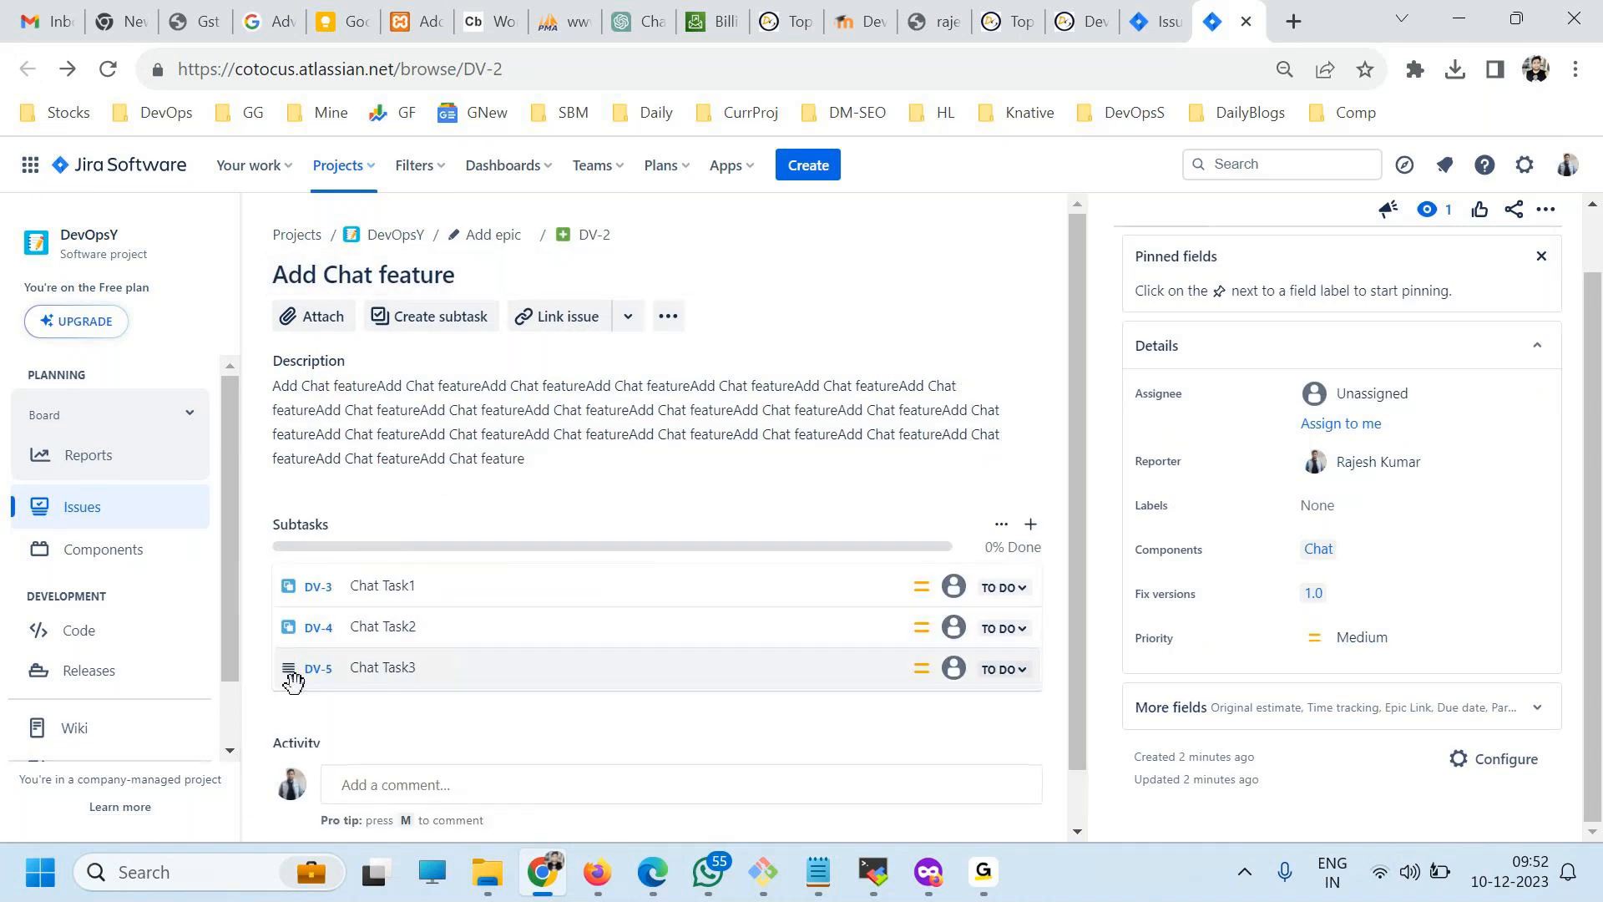
scroll(652, 492, "down", 1)
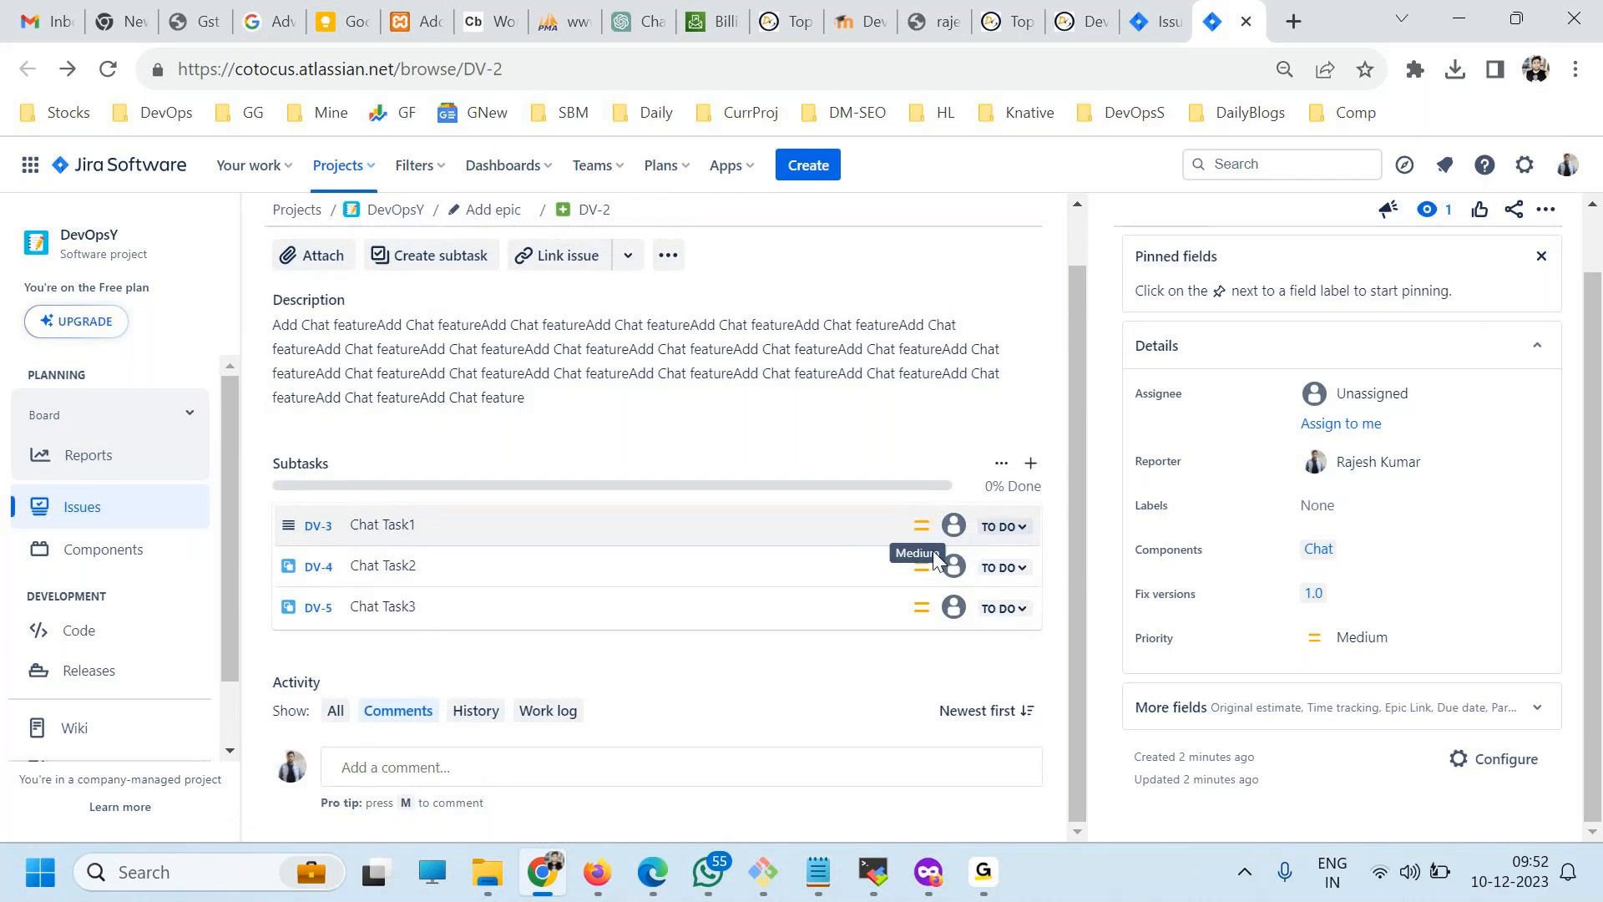
Open the Chat Task1 subtask and save a two-line description reading "dasdasdasd" and "dsadsadda".
left_click(318, 527)
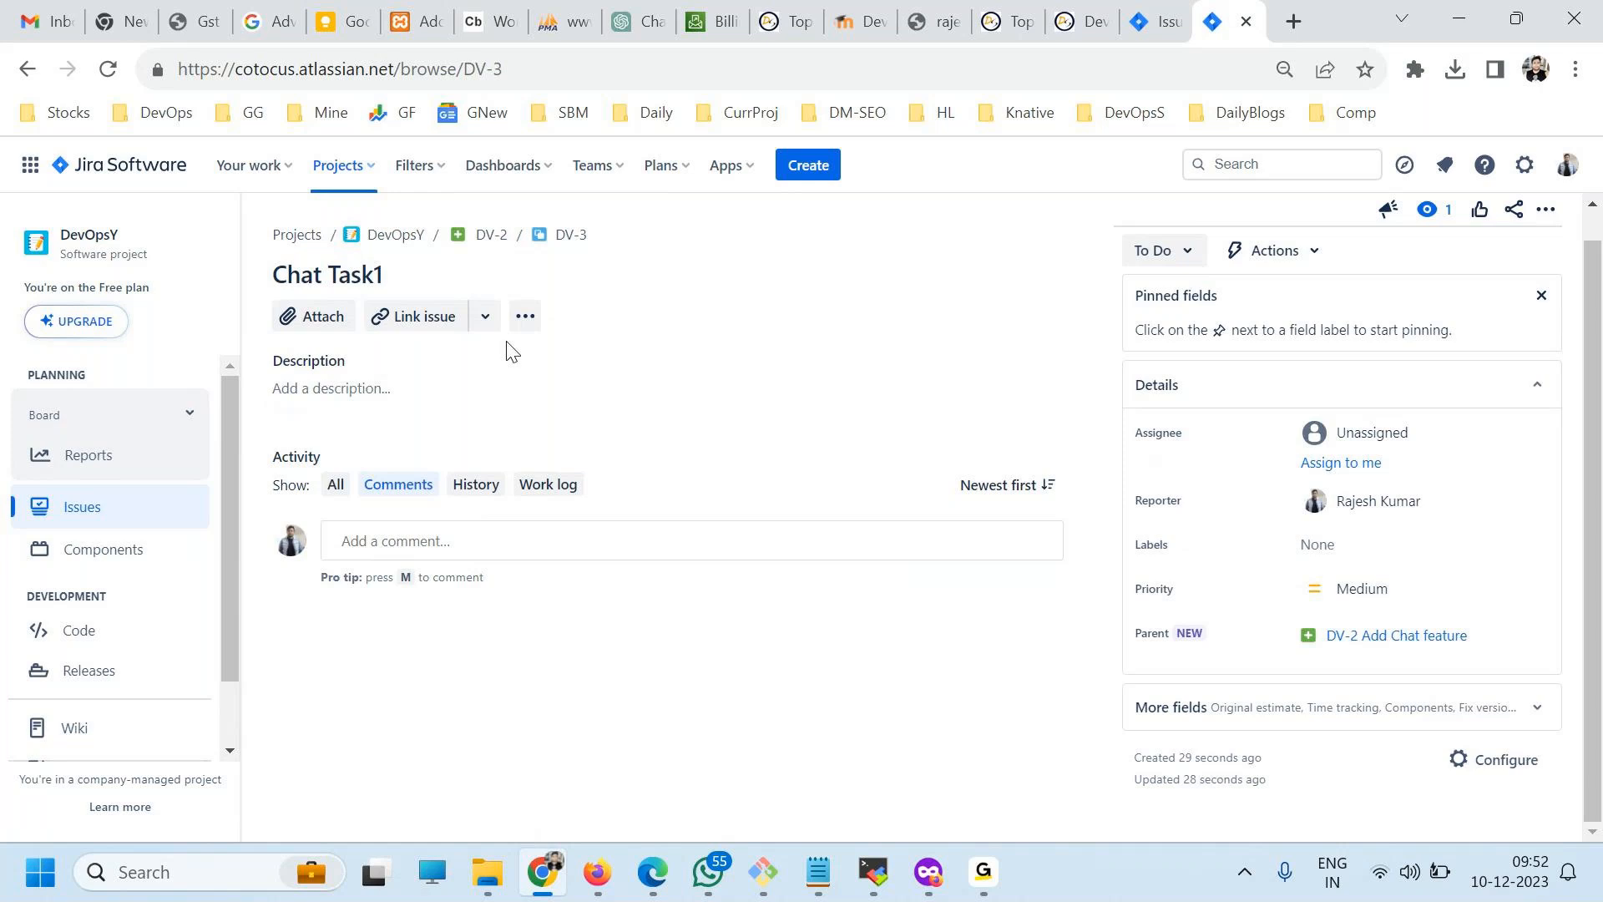
left_click(382, 389)
left_click(385, 395)
left_click(695, 486)
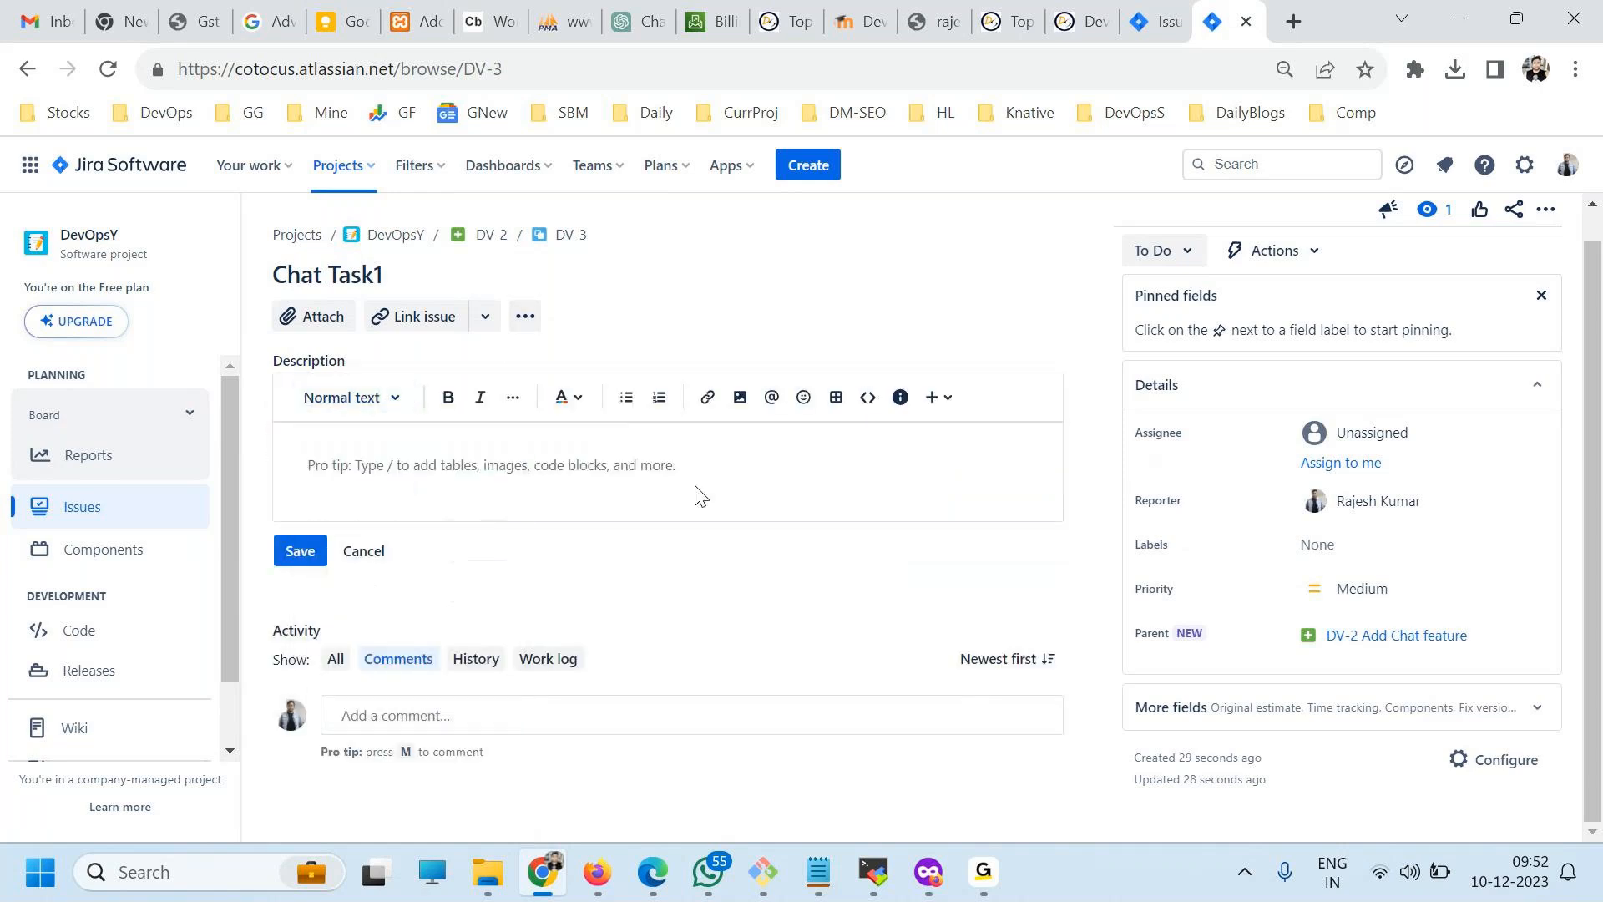
type("dasdasdasd")
key("Return")
type("dsadsadd")
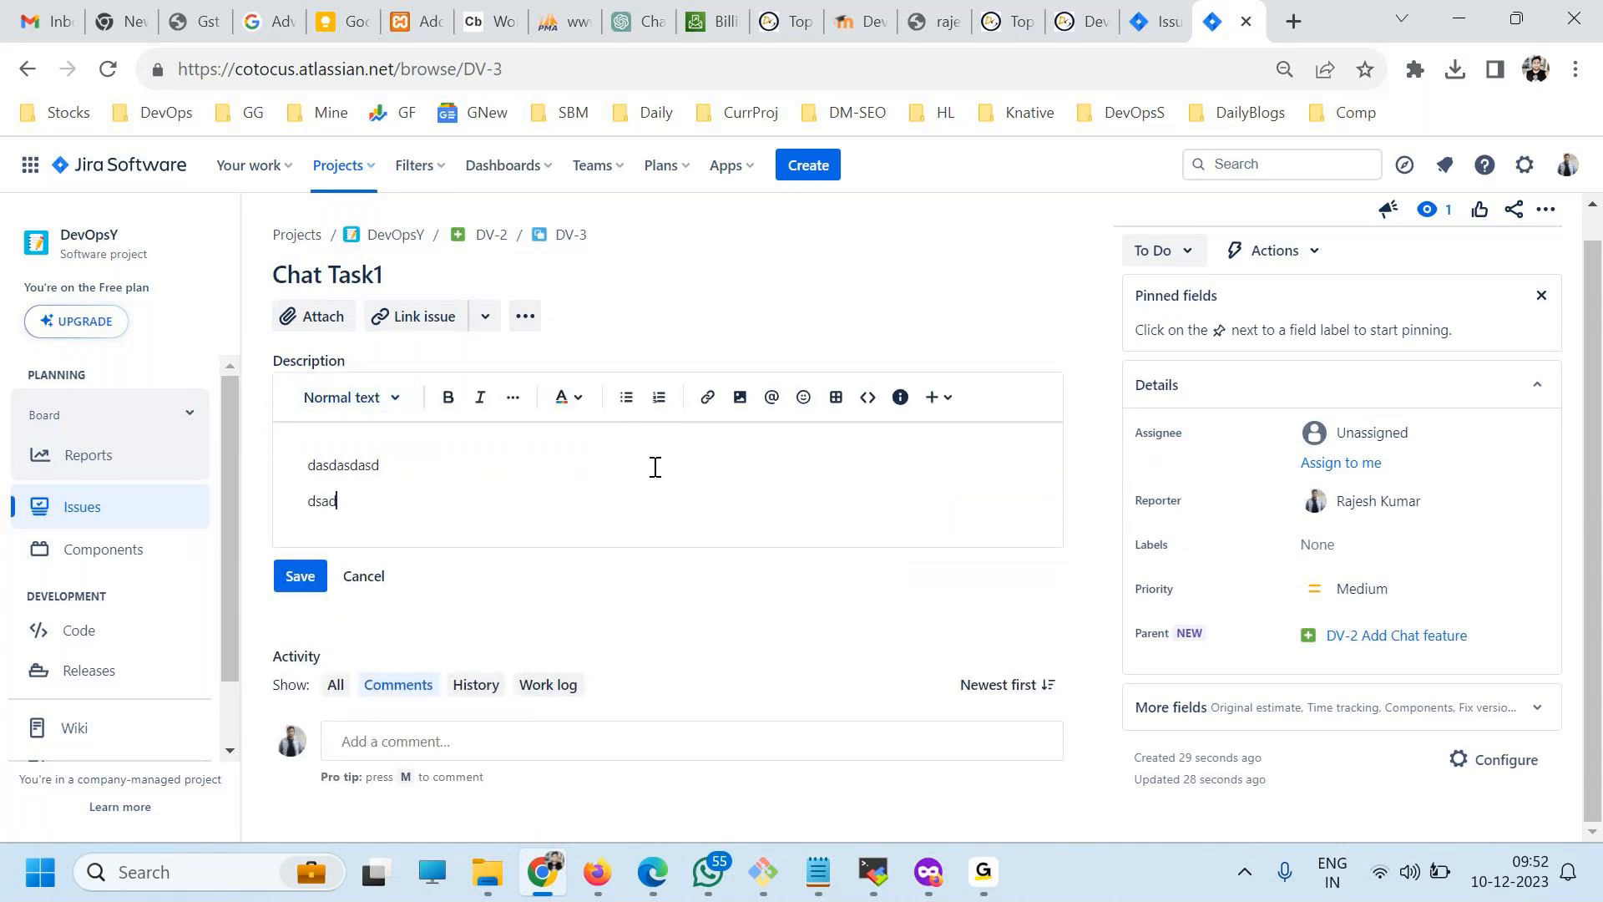
type("a")
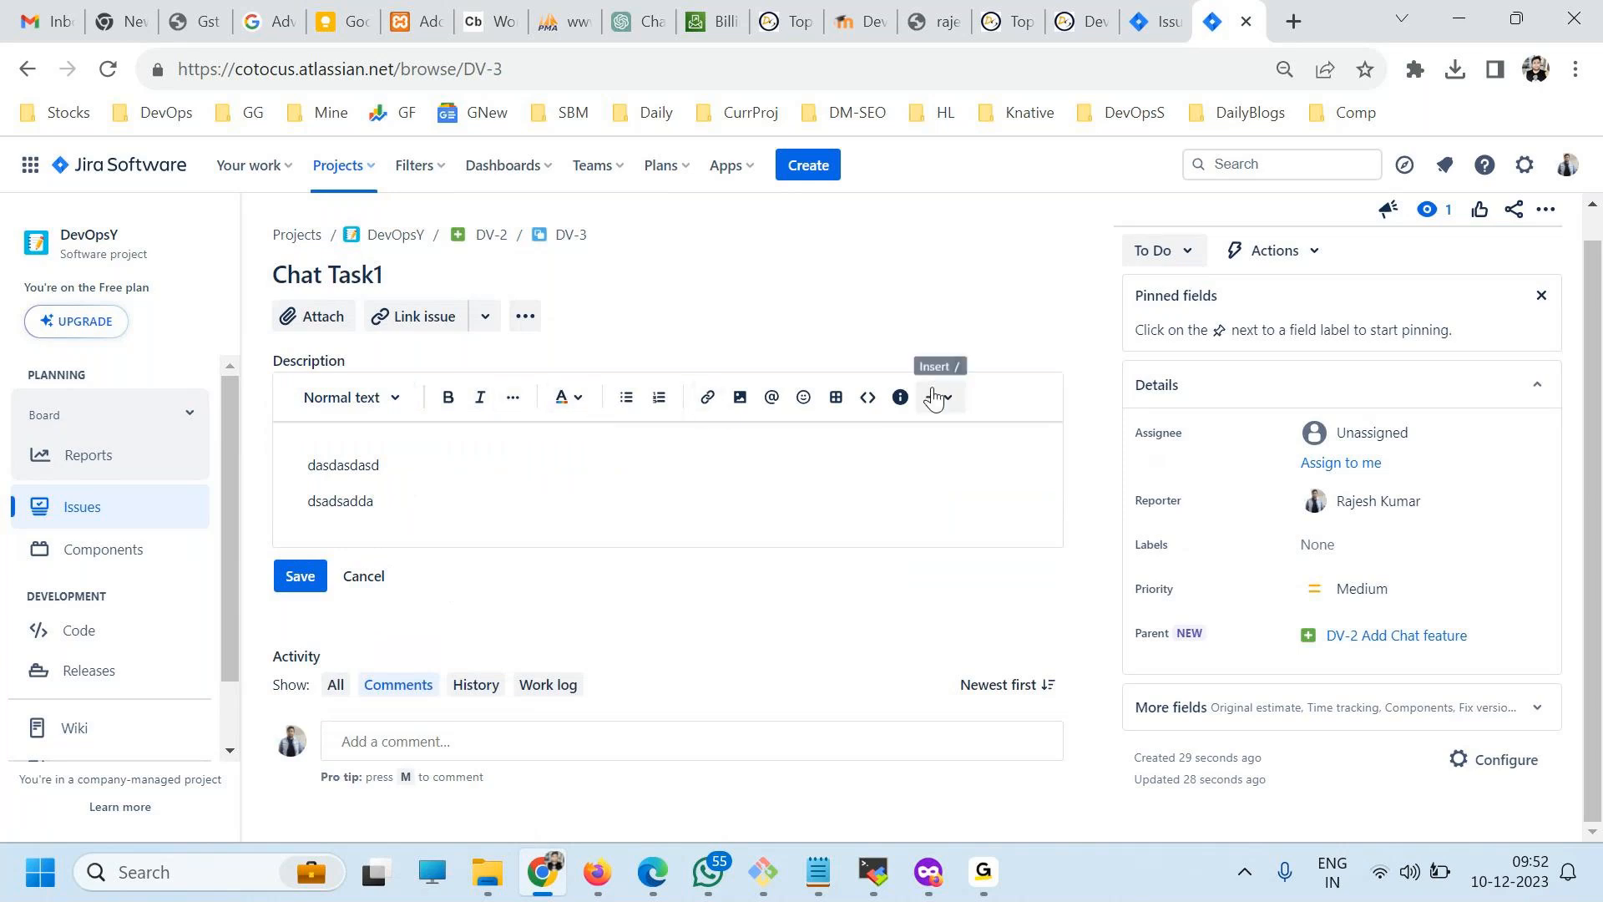
left_click(291, 579)
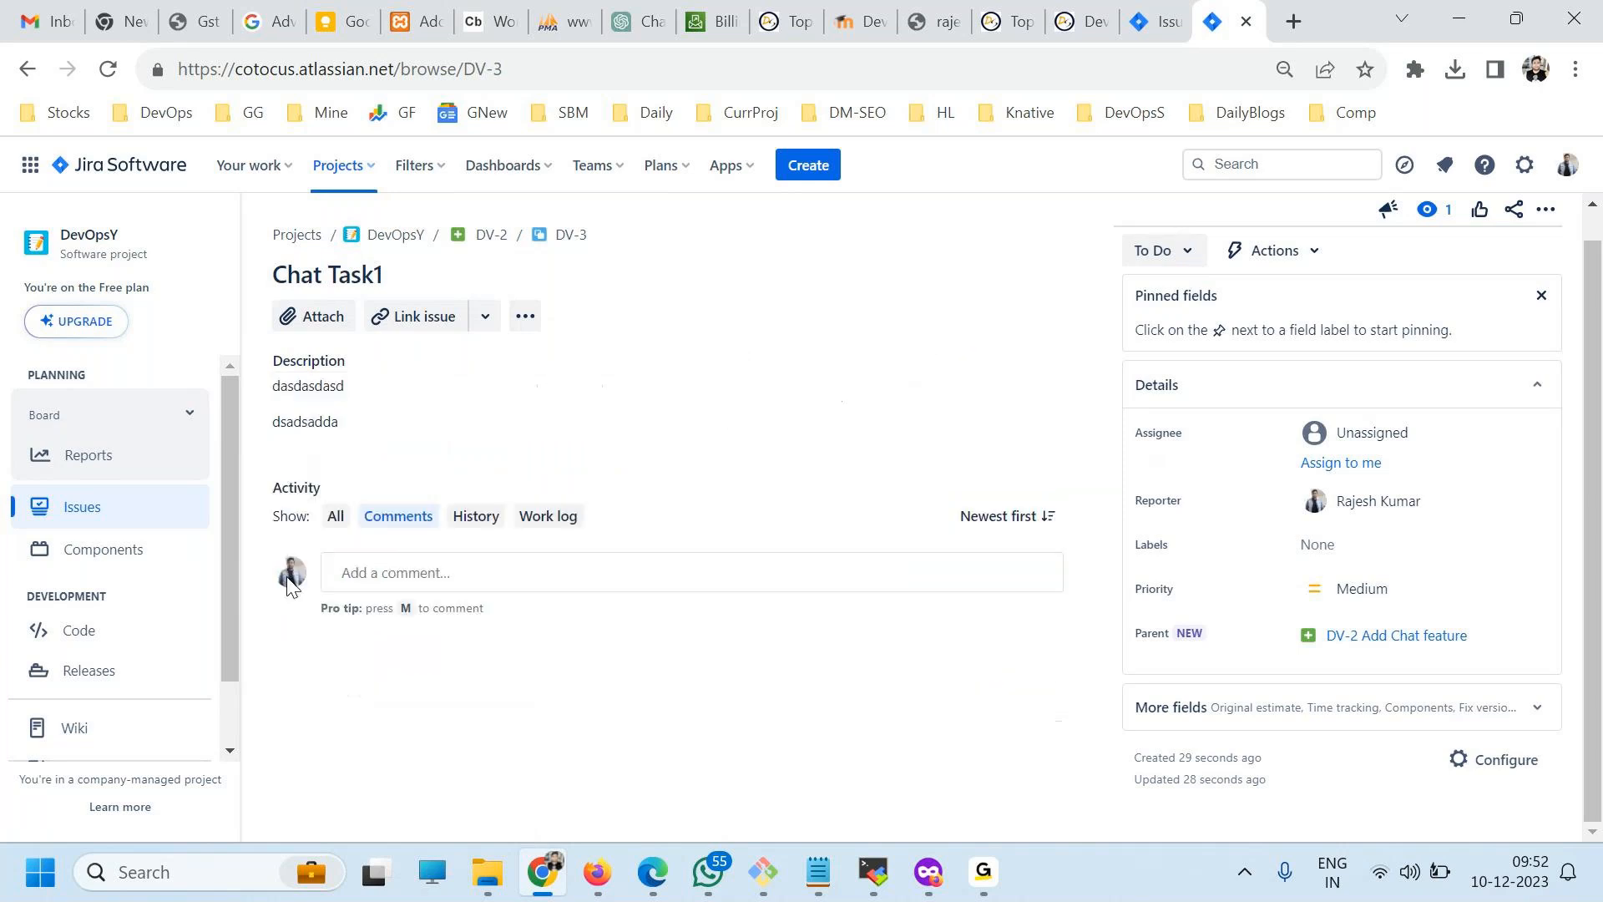
Return to the parent Add Chat feature issue and move its status through In Progress and In Review to Done.
left_click(62, 508)
left_click(493, 236)
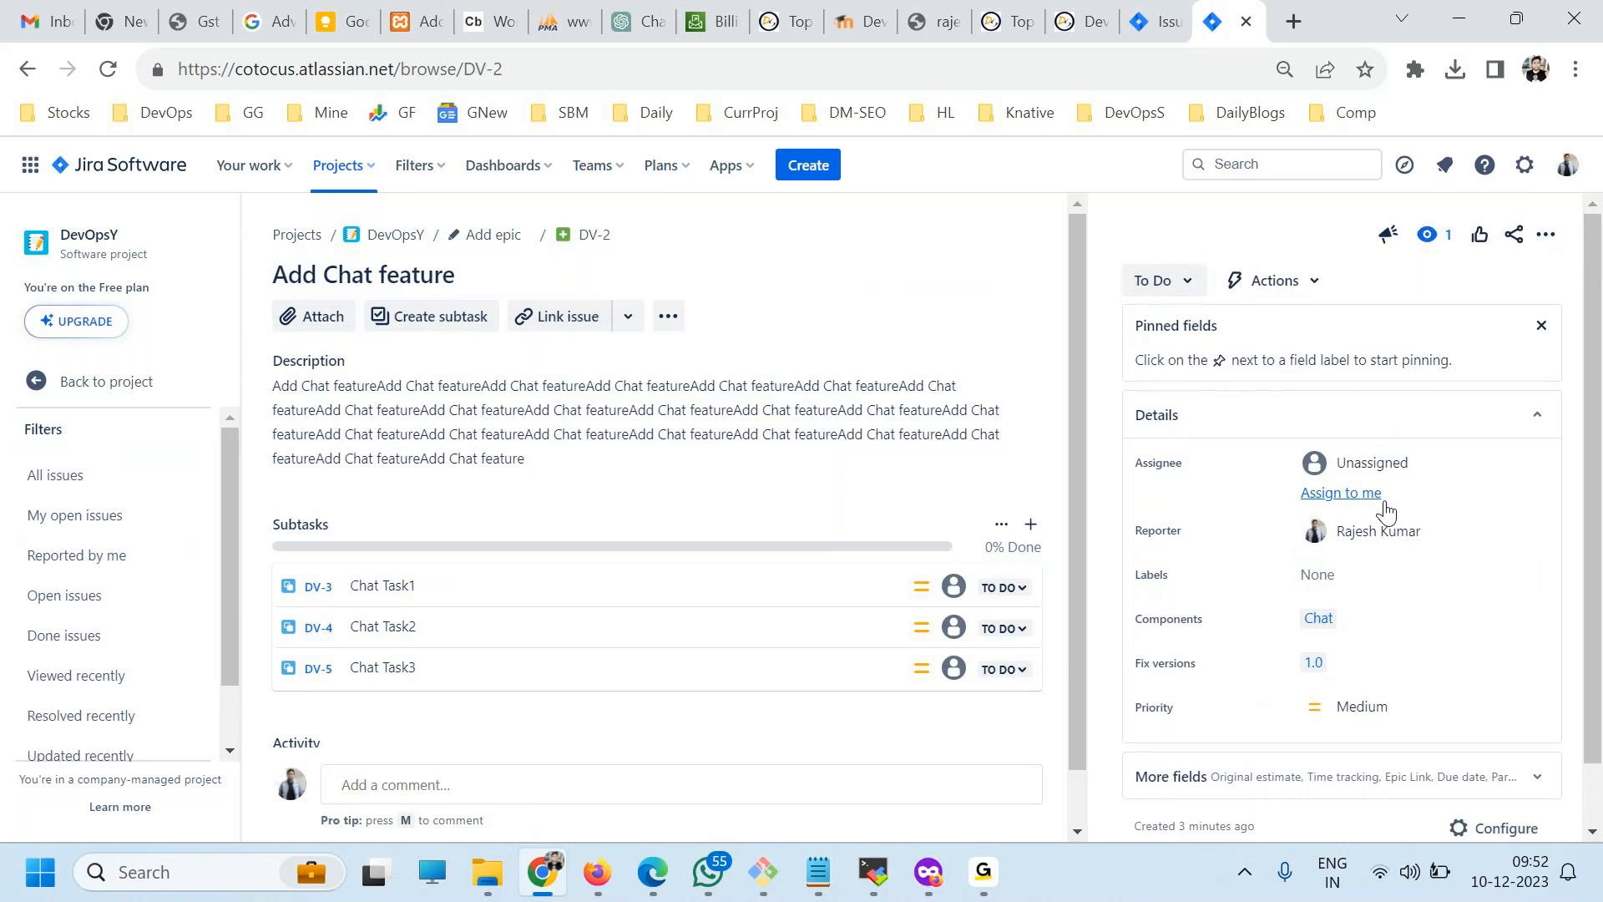
left_click(1184, 288)
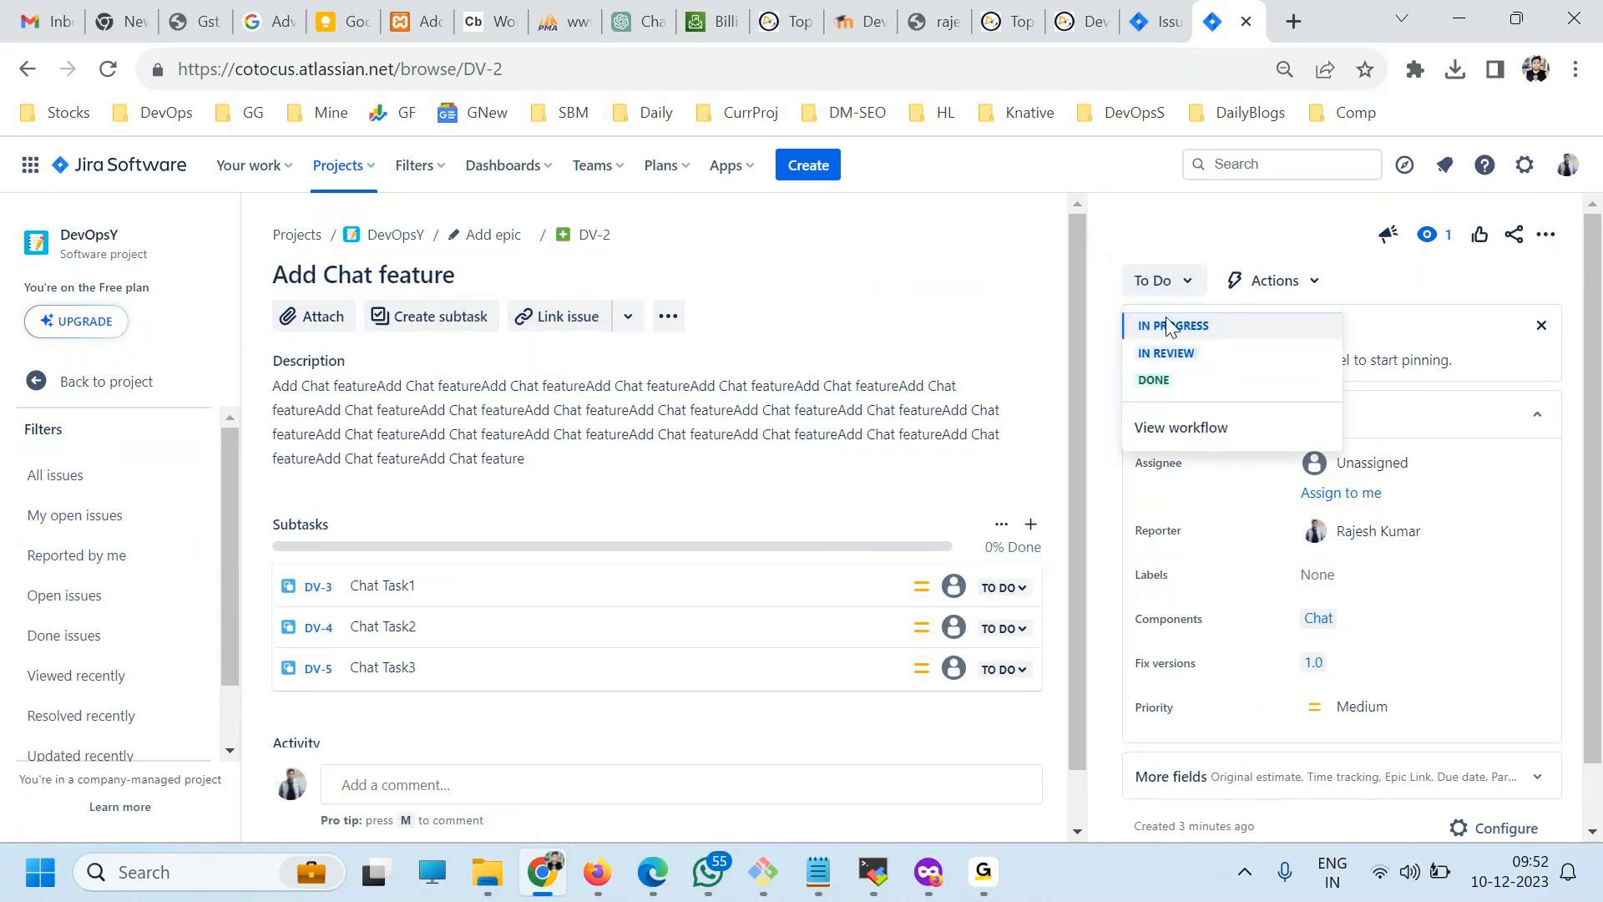
left_click(1167, 324)
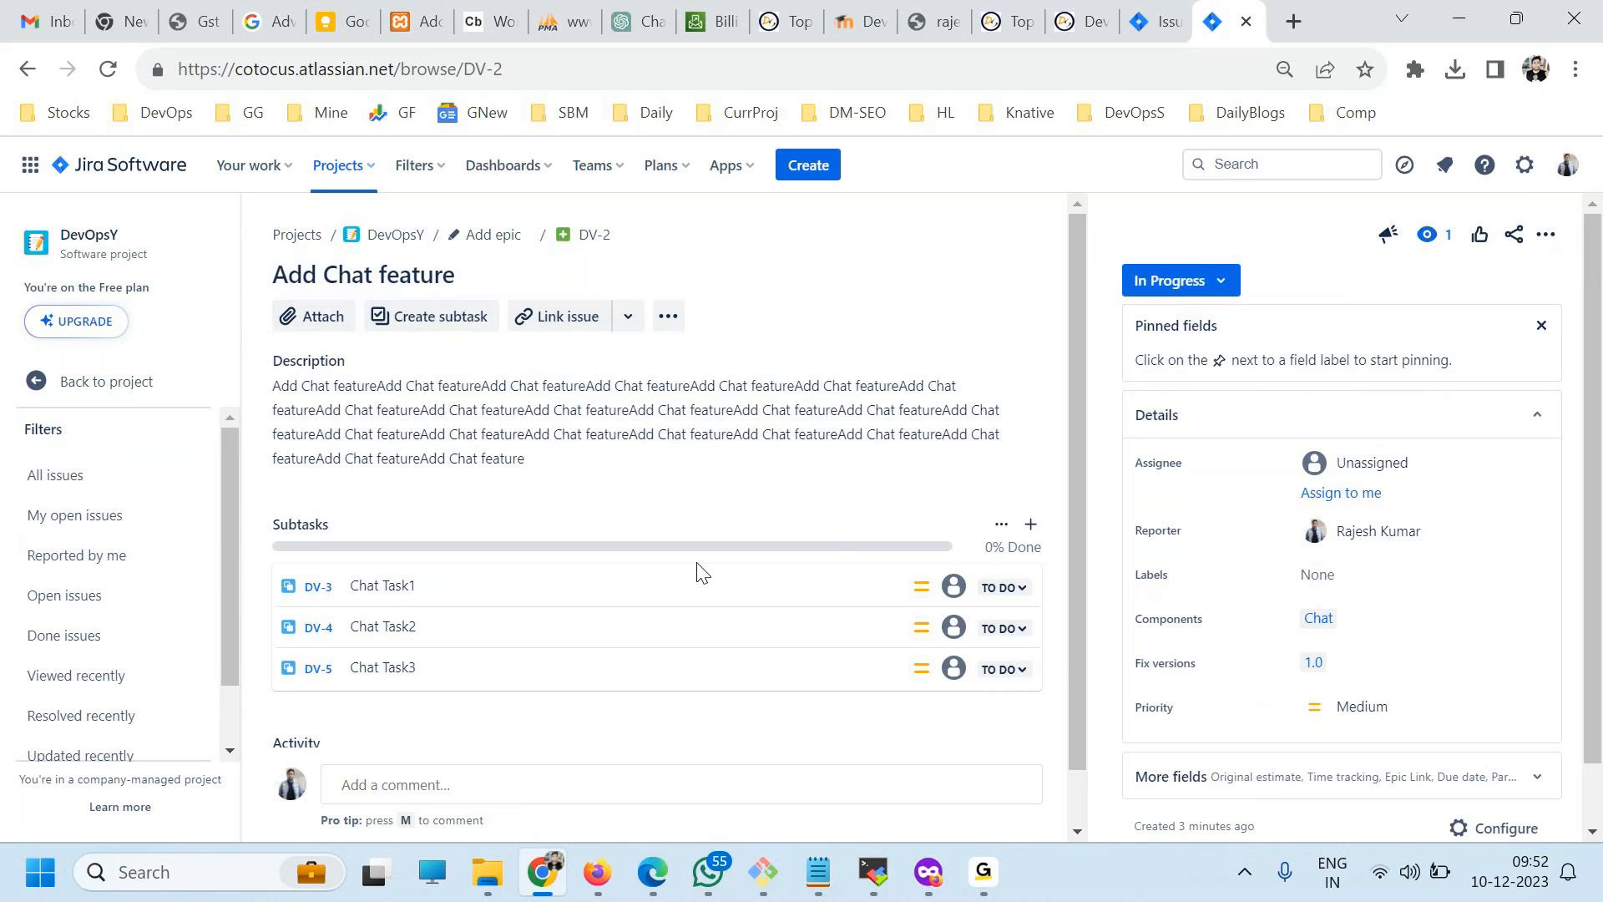
scroll(414, 802, "down", 1)
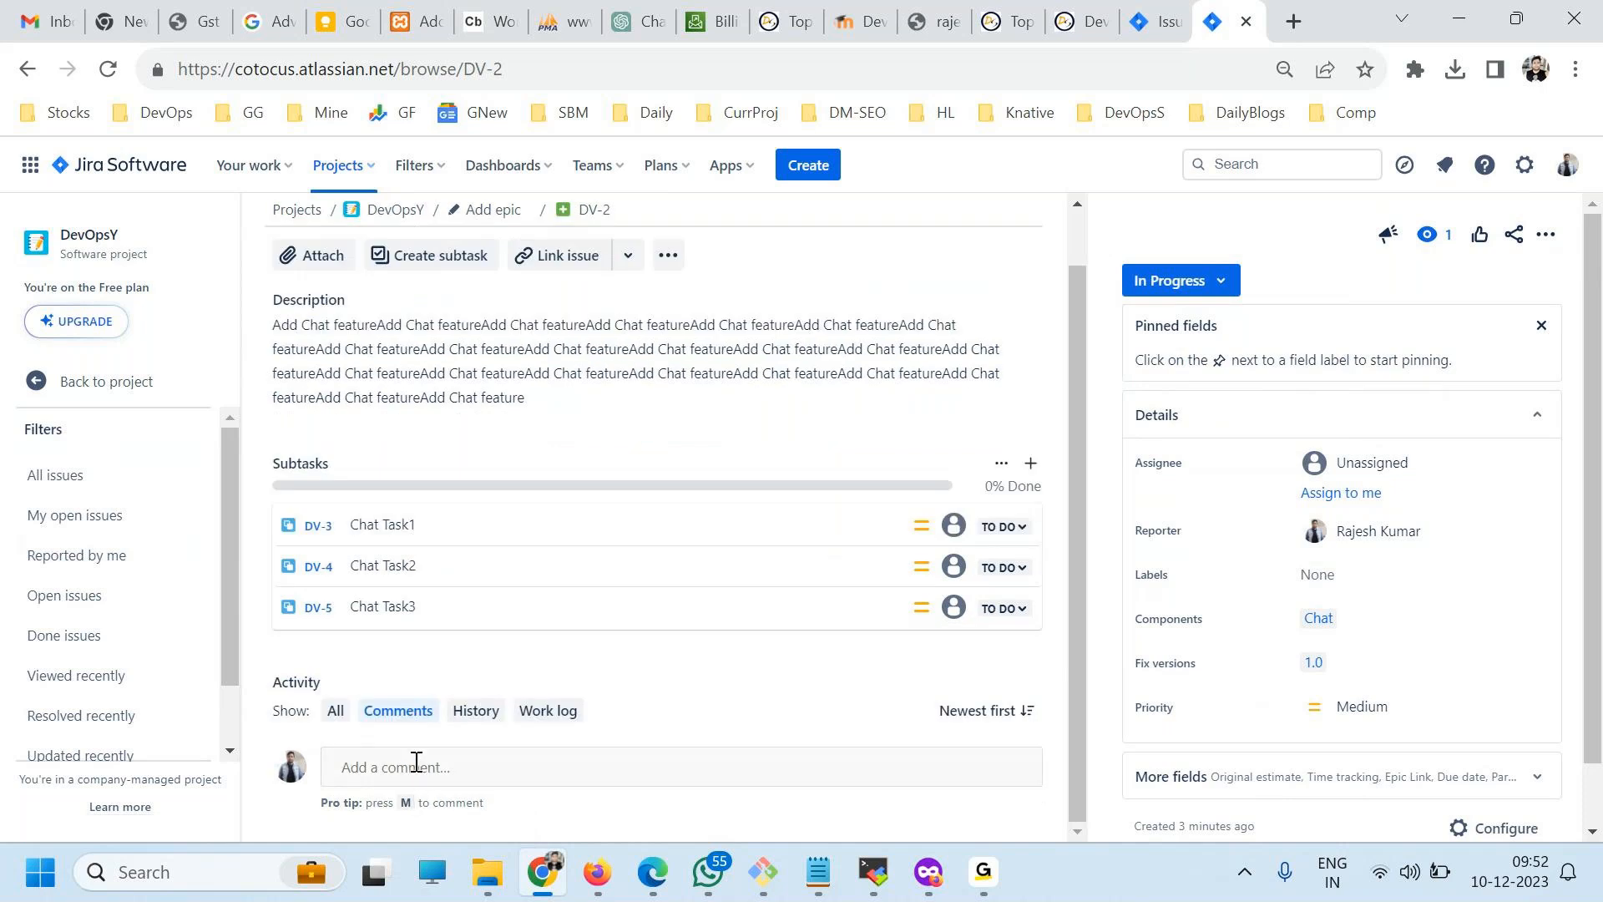
left_click(1206, 282)
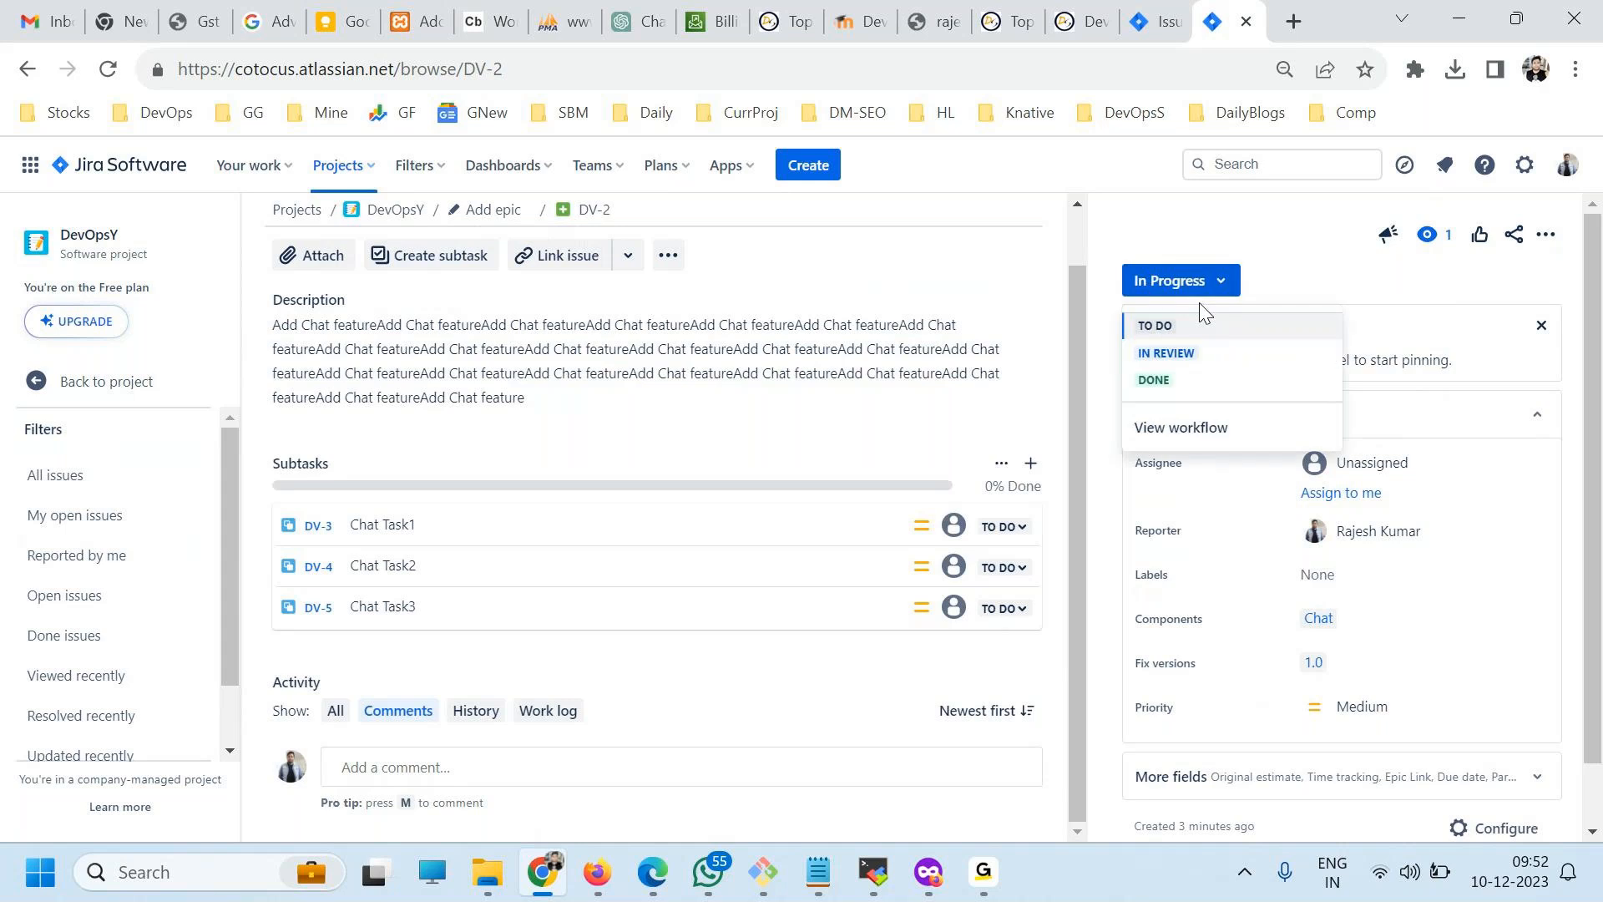
left_click(1166, 354)
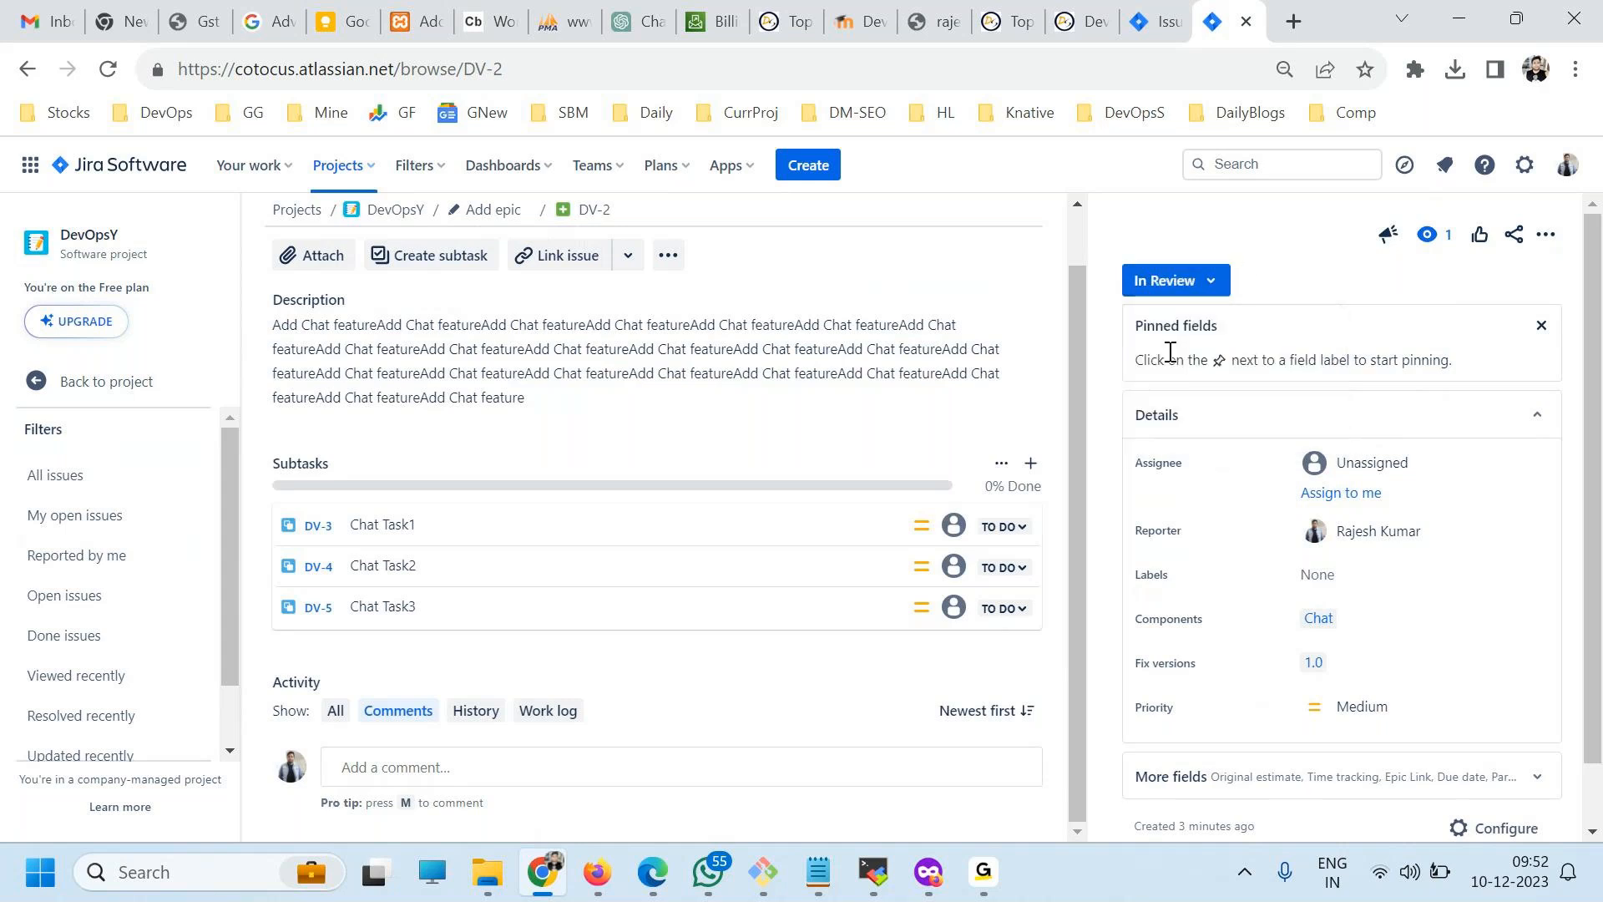
left_click(1209, 280)
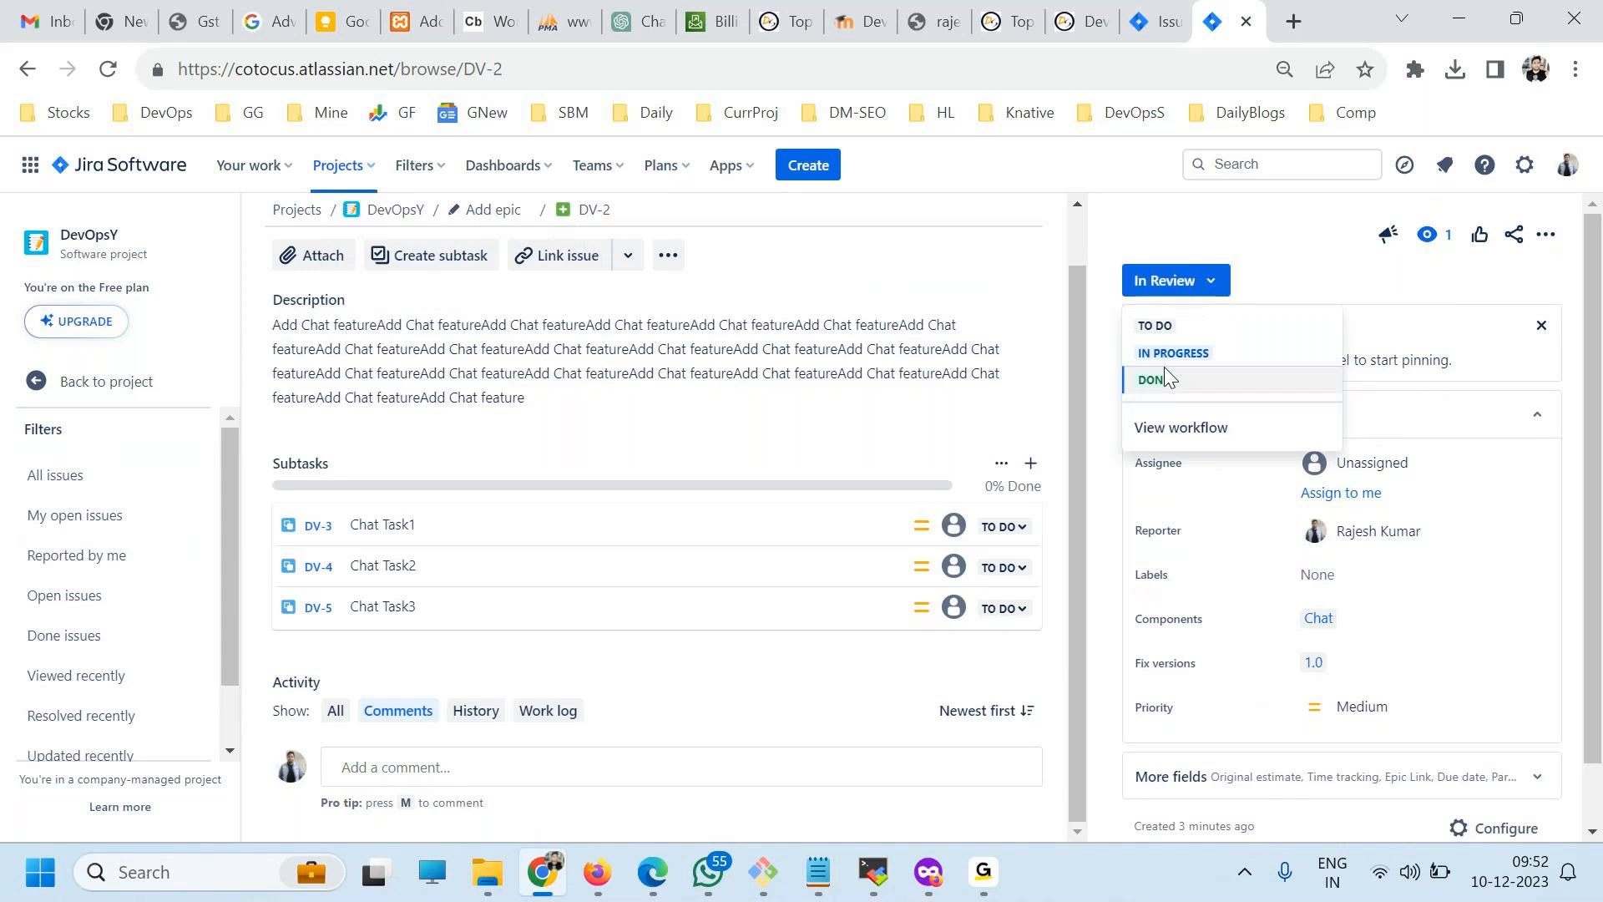
left_click(1167, 378)
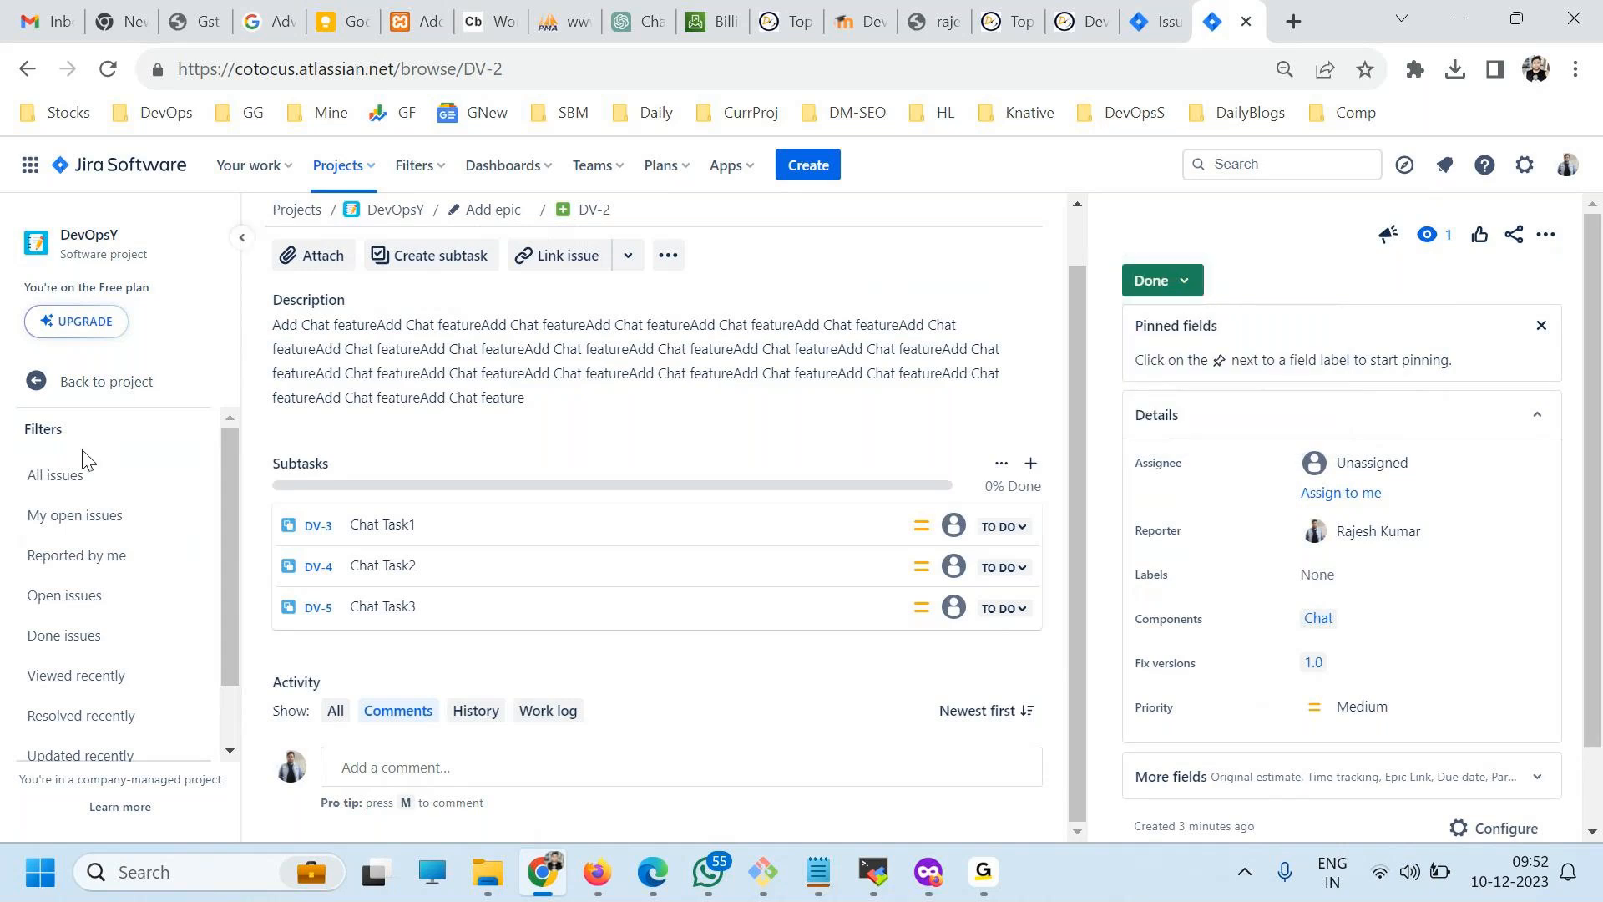
Show my open issues, and examine the issue type, initial status options and remaining fields of the issue creation form without creating anything.
left_click(55, 525)
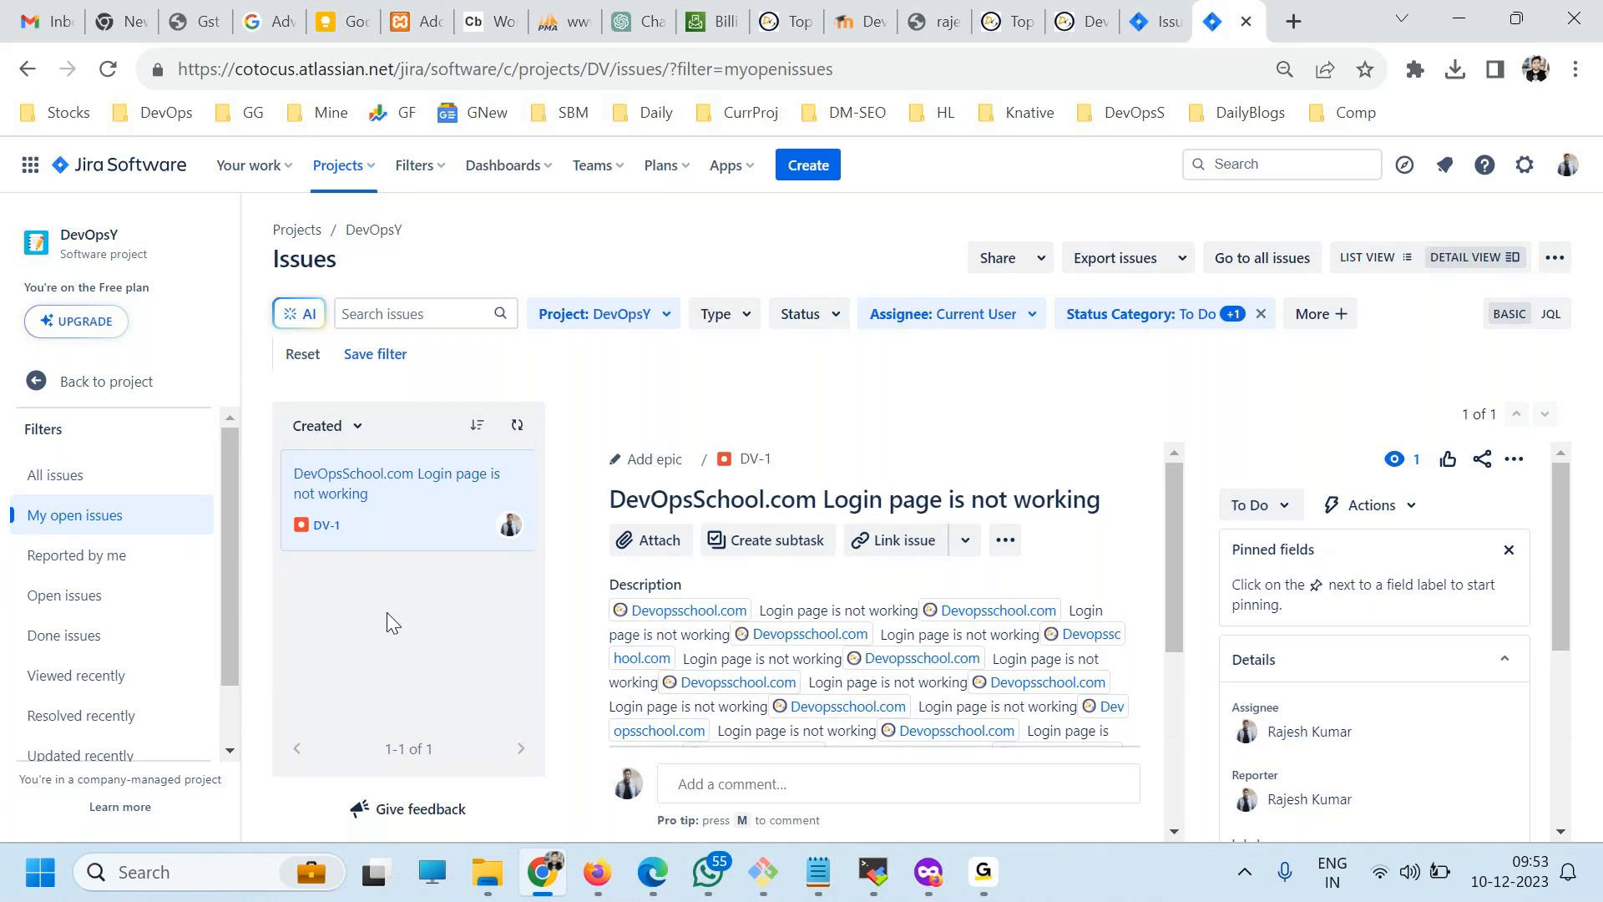
left_click(810, 177)
left_click_drag(422, 418, 487, 419)
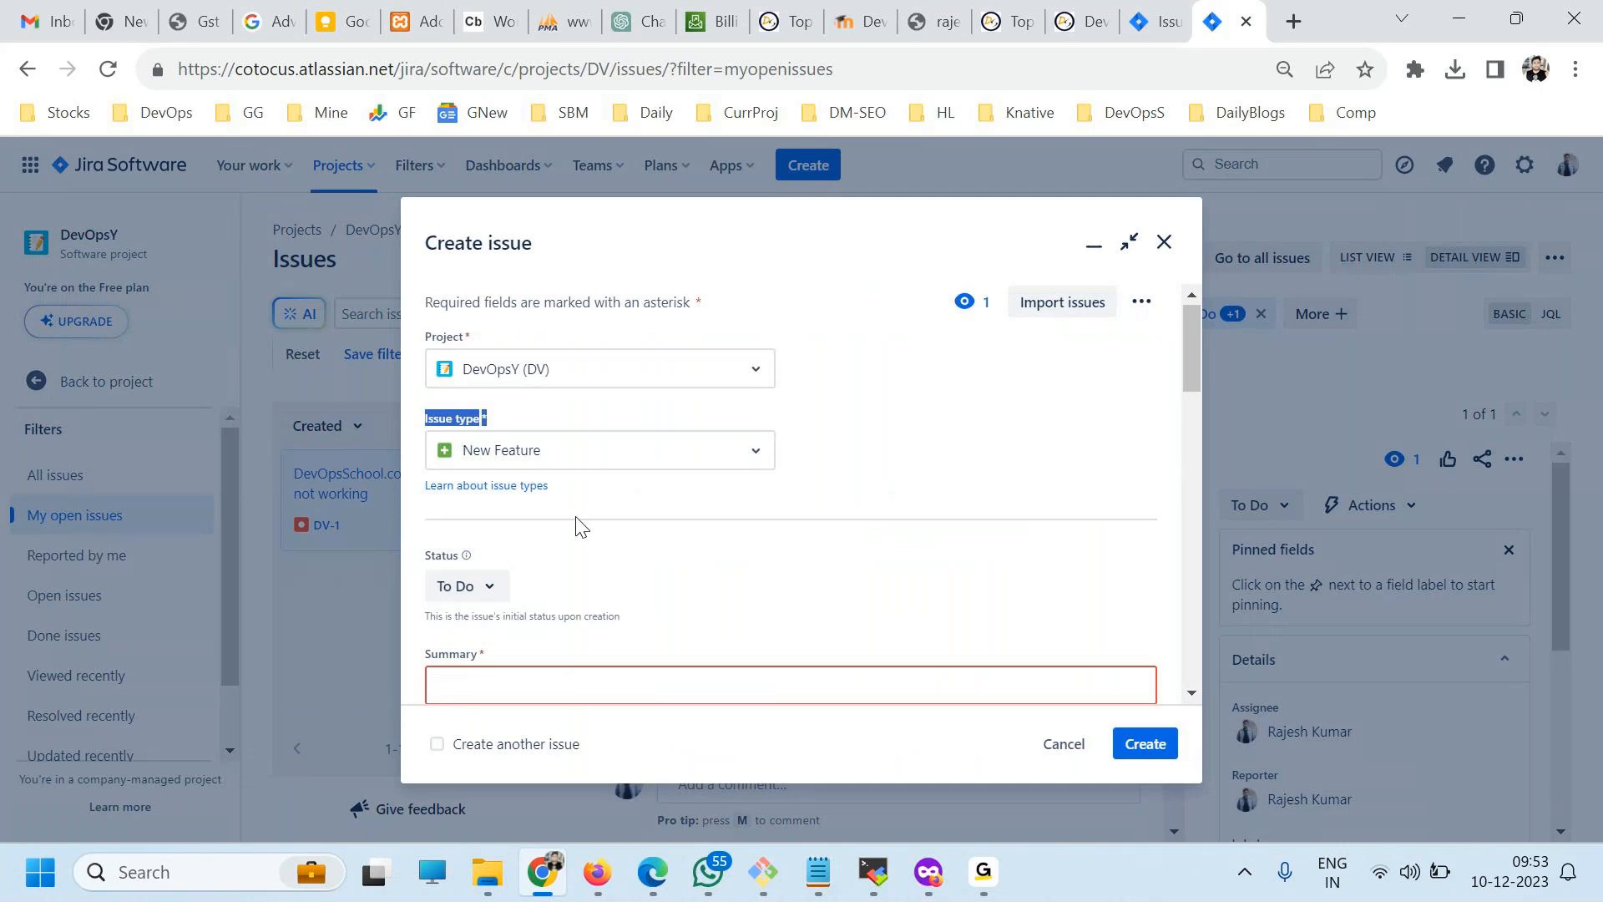
scroll(592, 520, "down", 5)
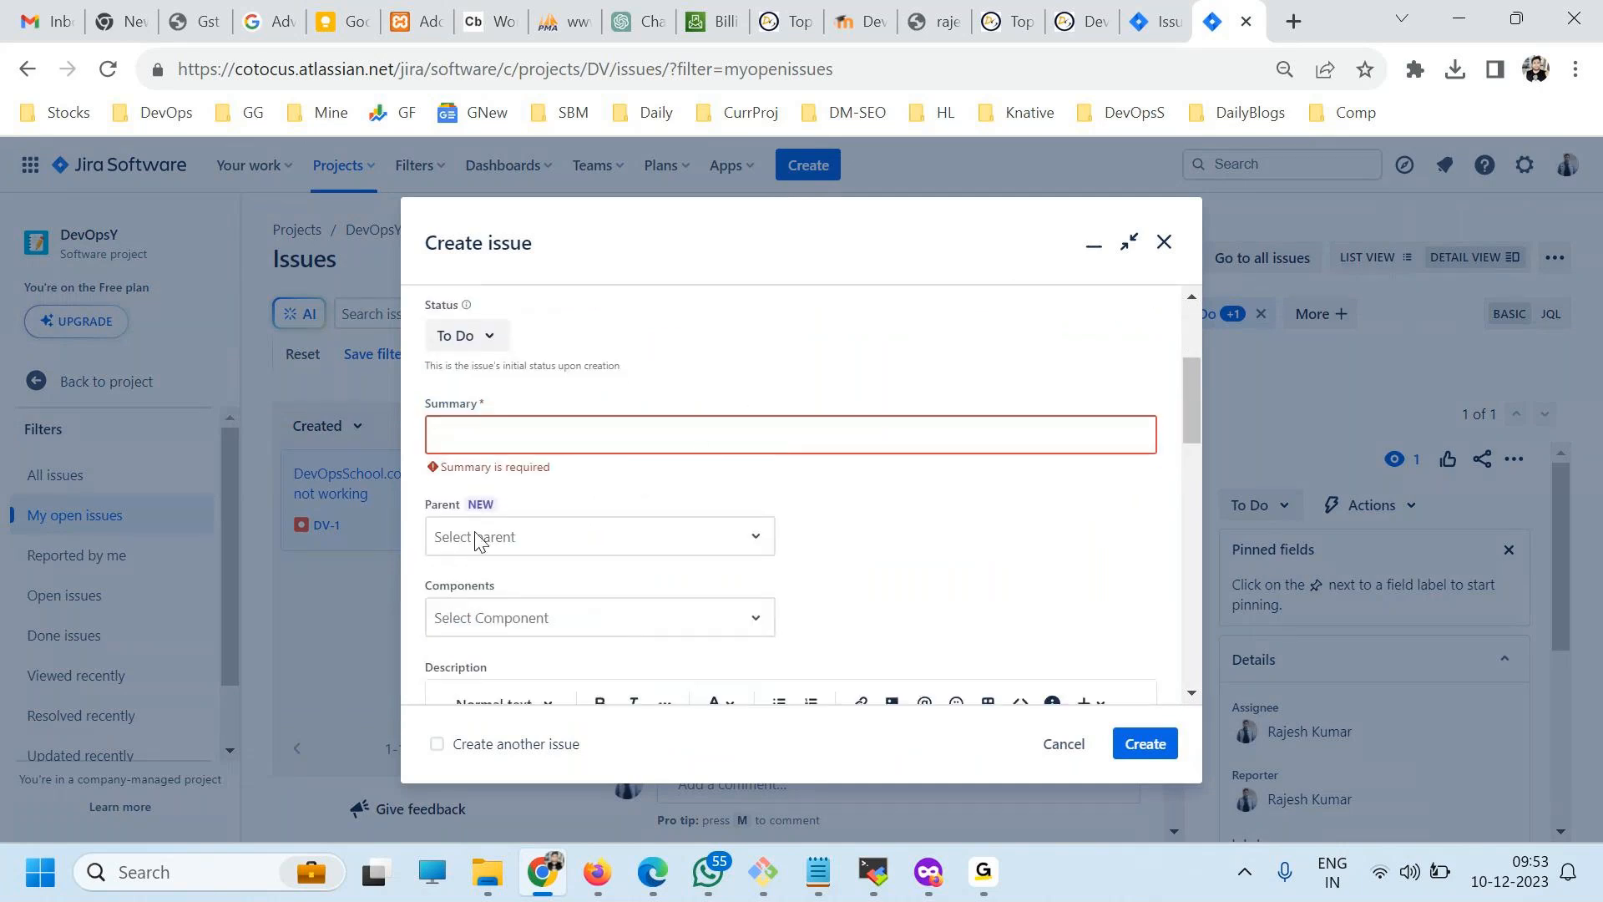
scroll(704, 485, "down", 10)
scroll(704, 484, "up", 8)
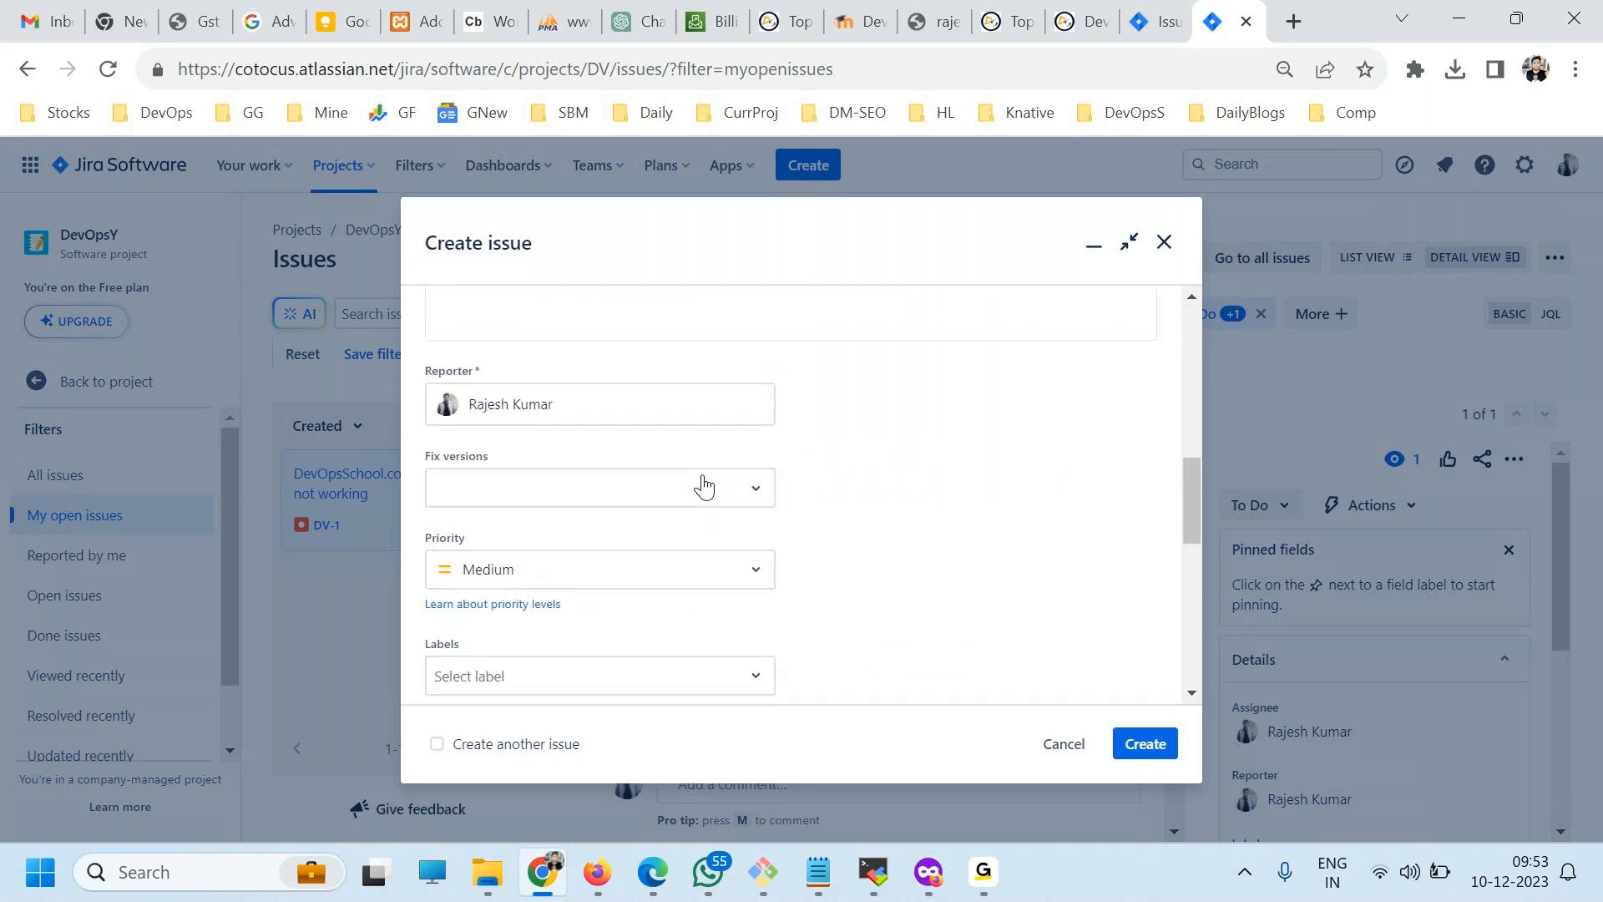
scroll(704, 484, "up", 6)
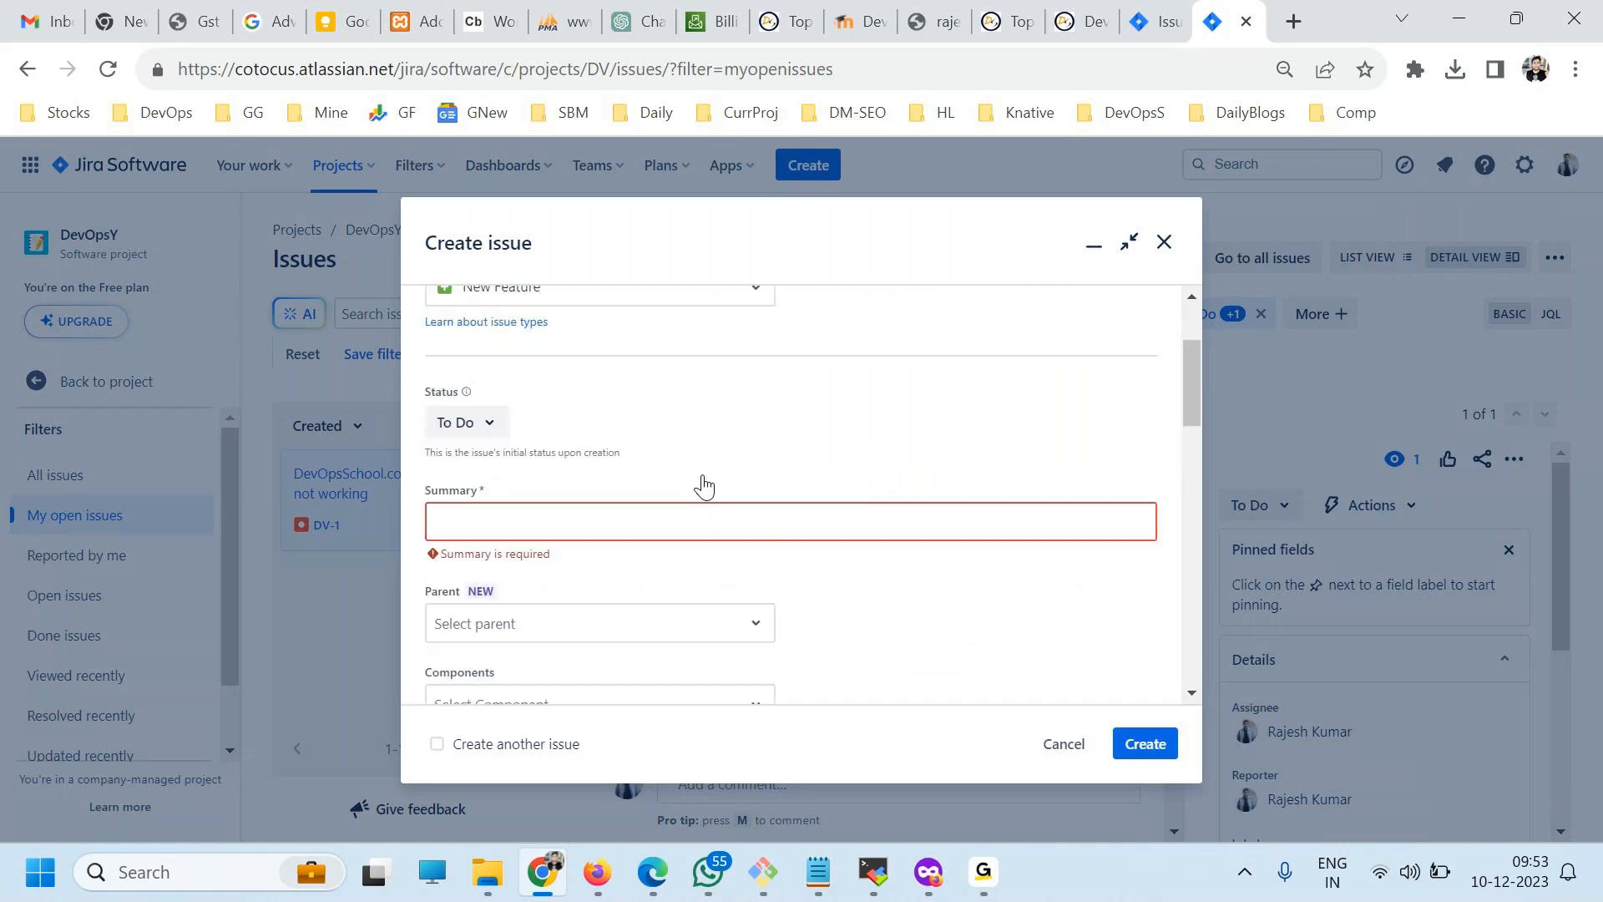
left_click(459, 427)
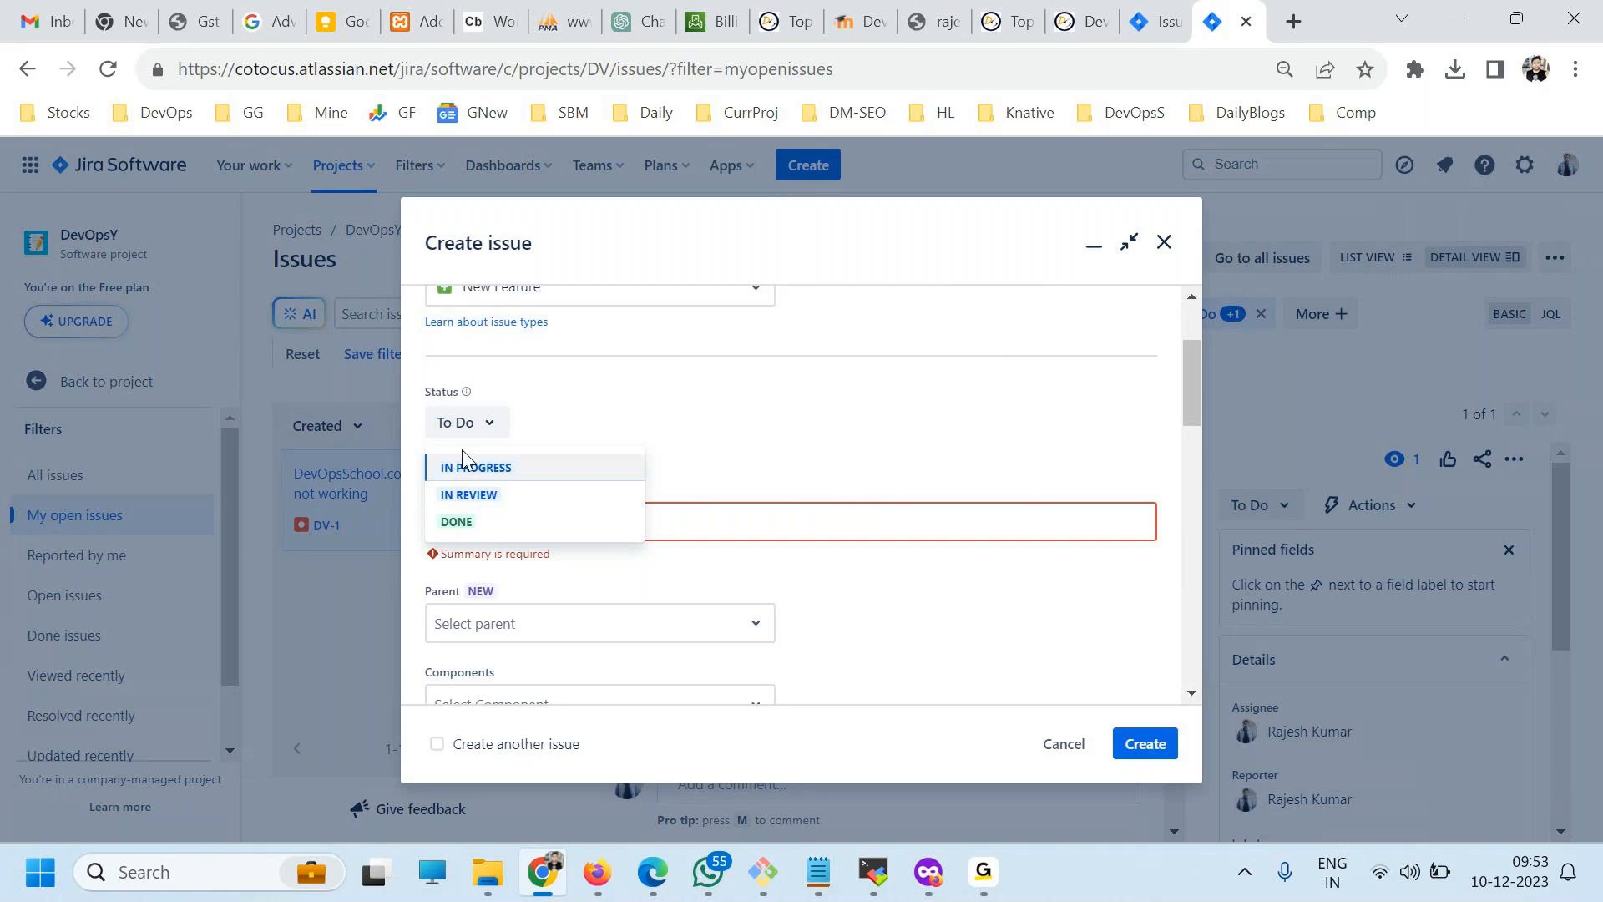
left_click(551, 396)
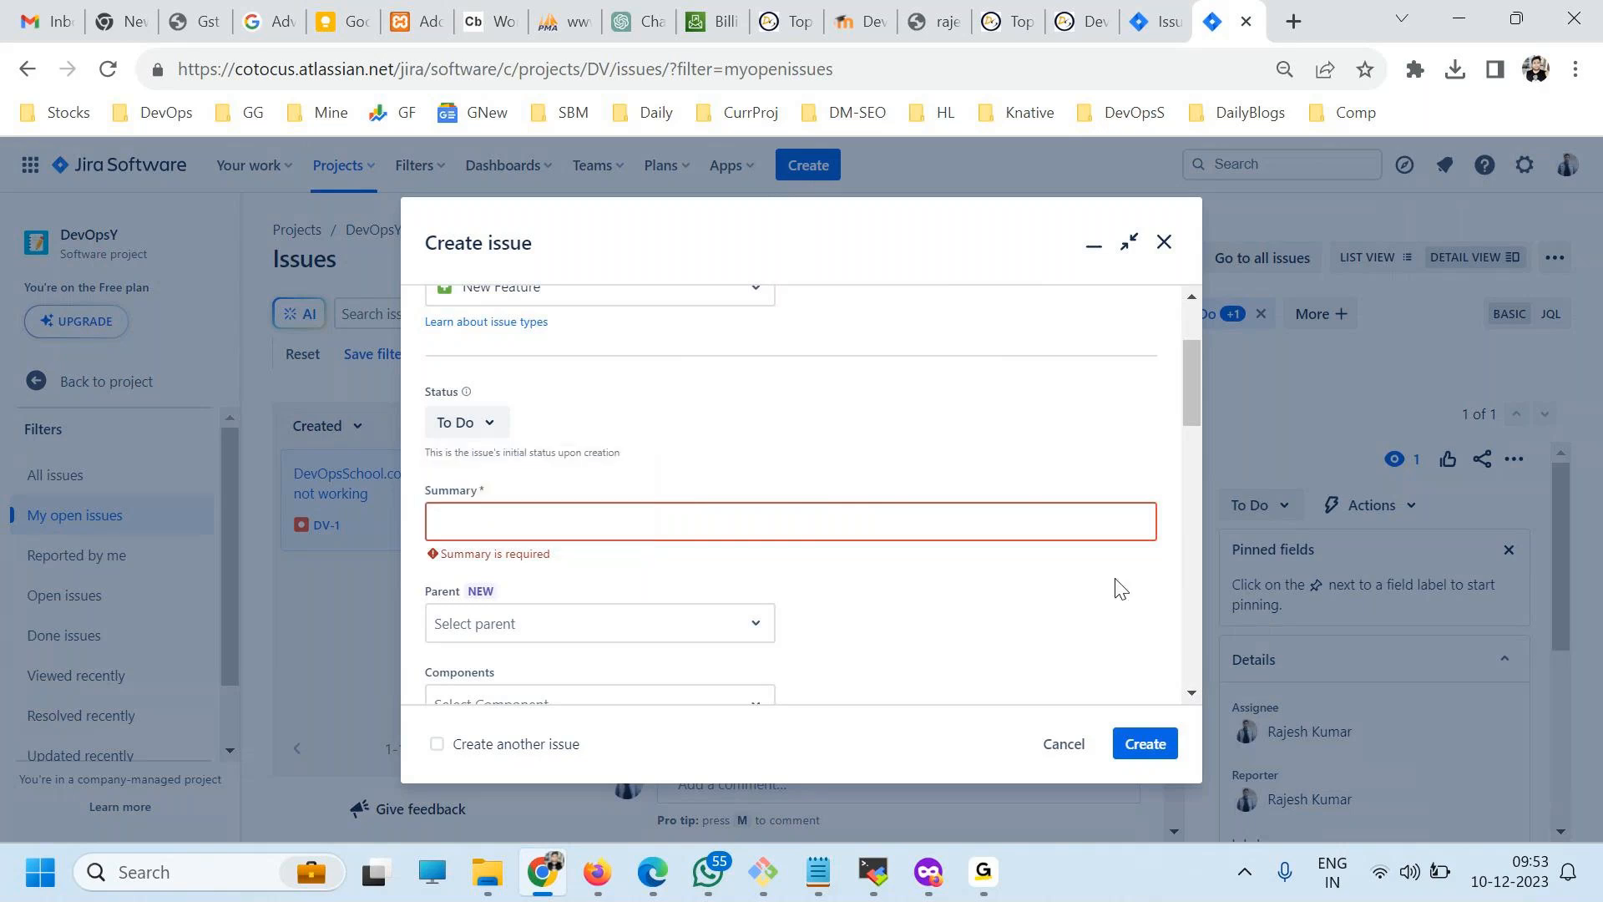
left_click(1063, 744)
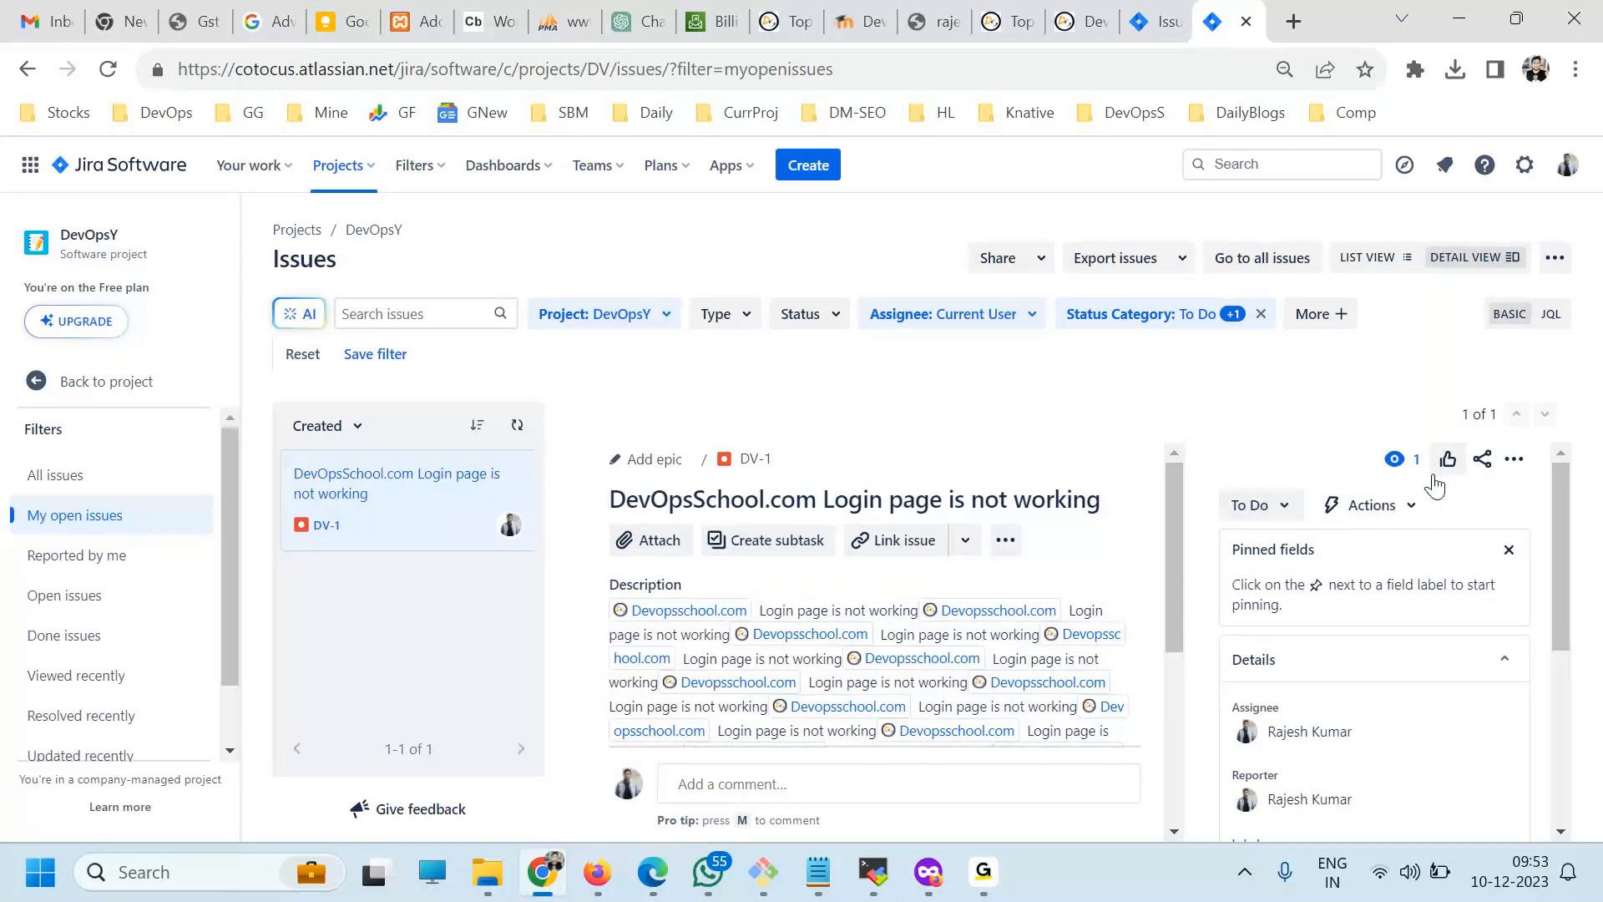
Open the Jira issue settings in a separate browser tab and look over the issue type, workflow, screen and field sections.
left_click(1524, 167)
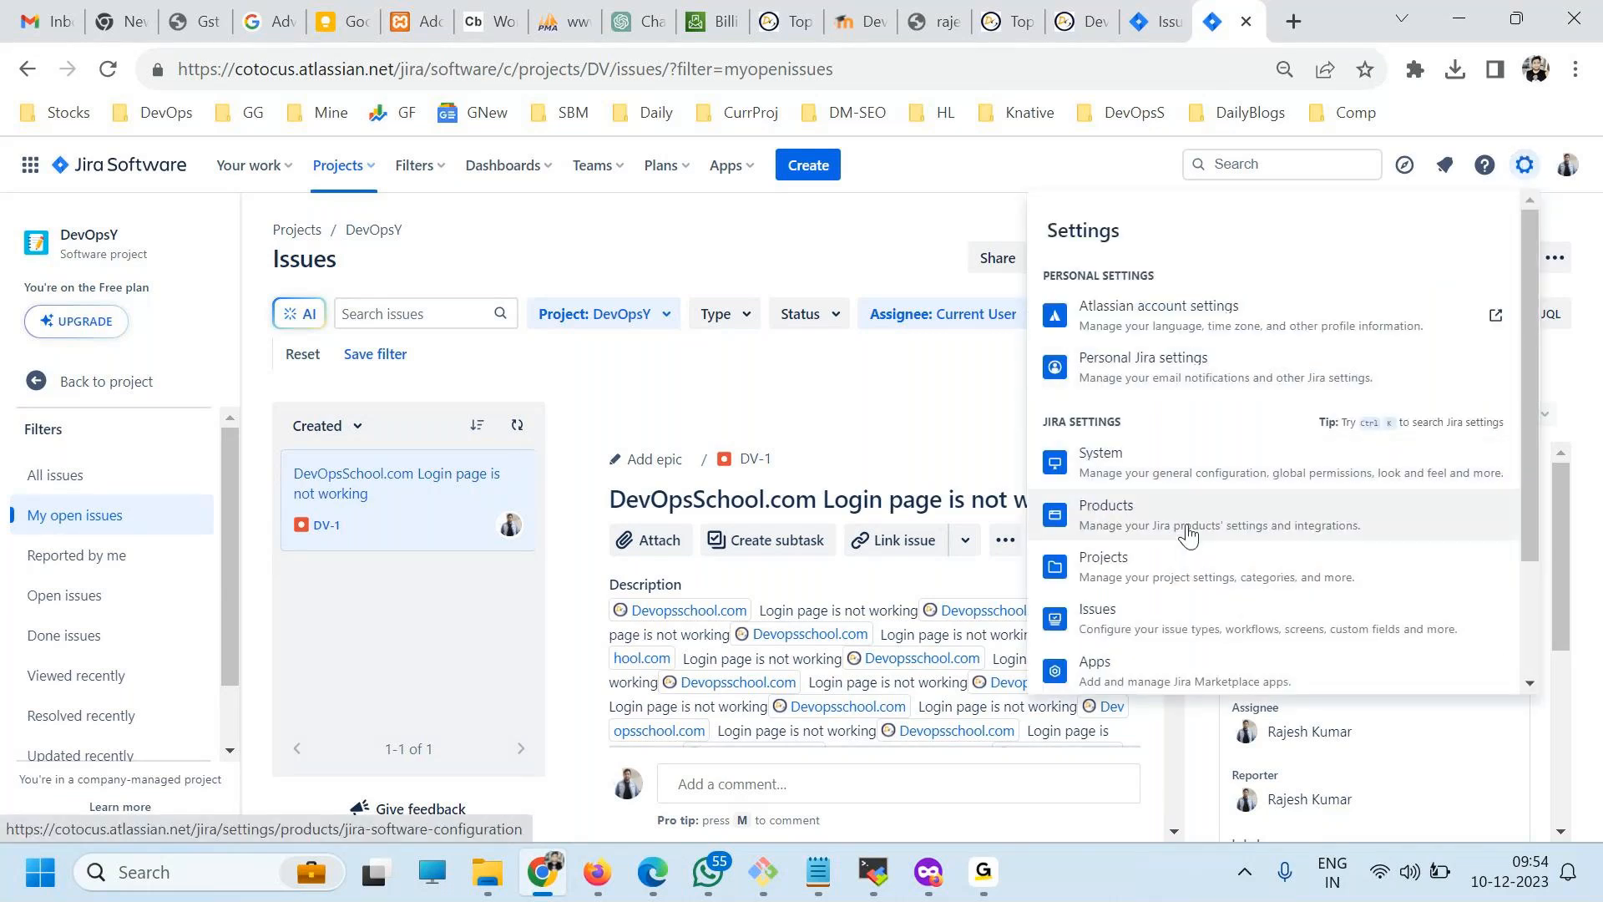
scroll(1185, 526, "down", 2)
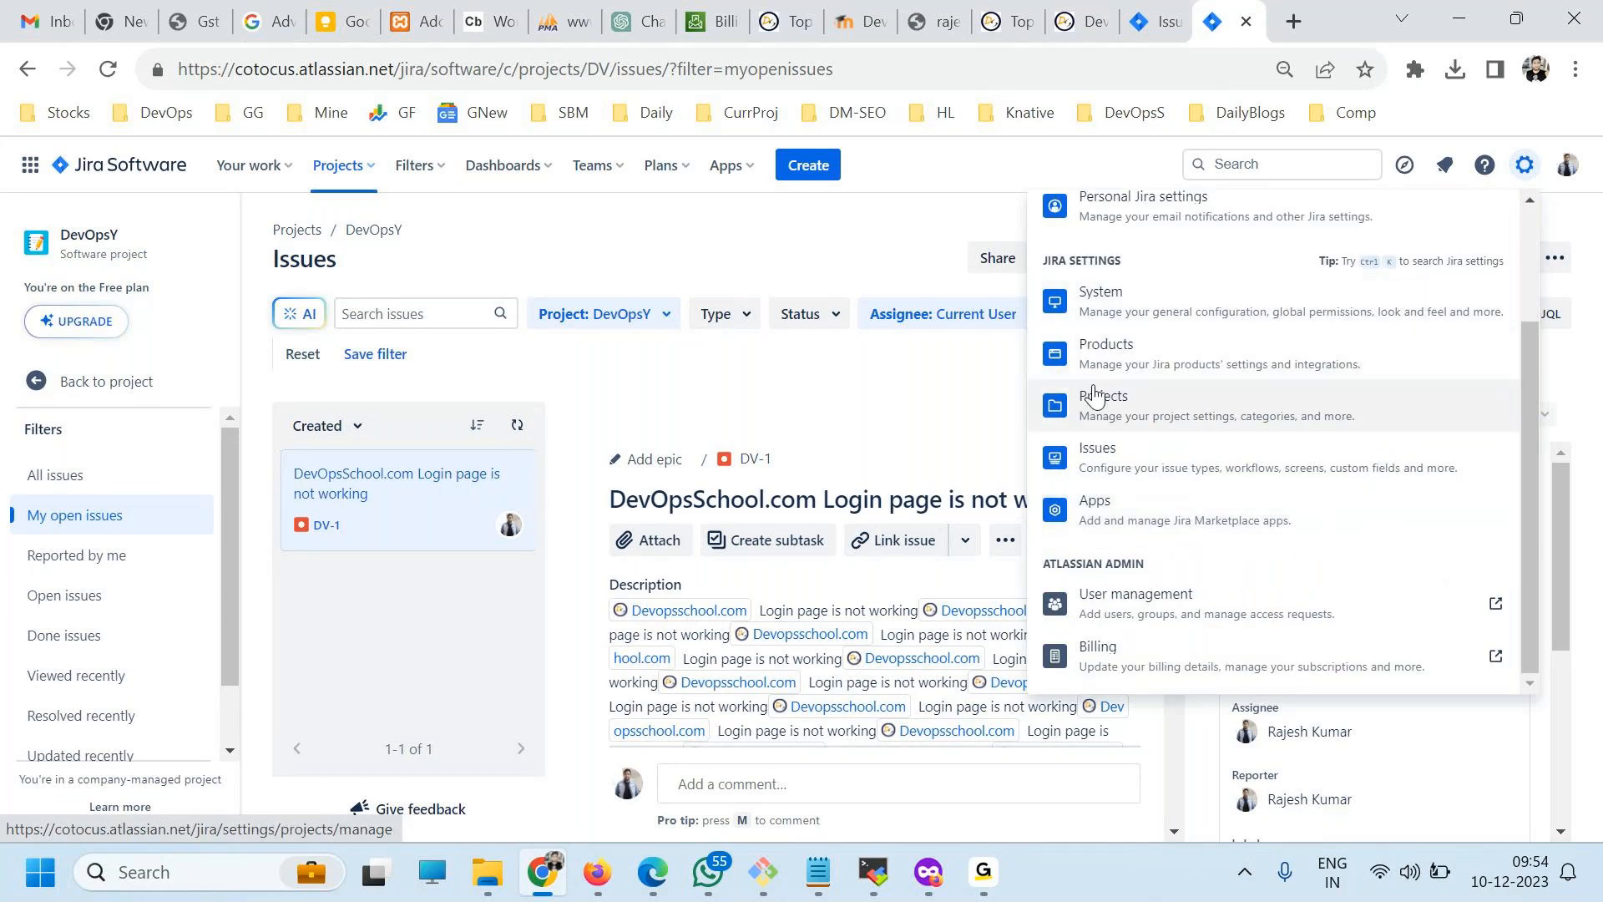
right_click(1089, 455)
left_click(1135, 463)
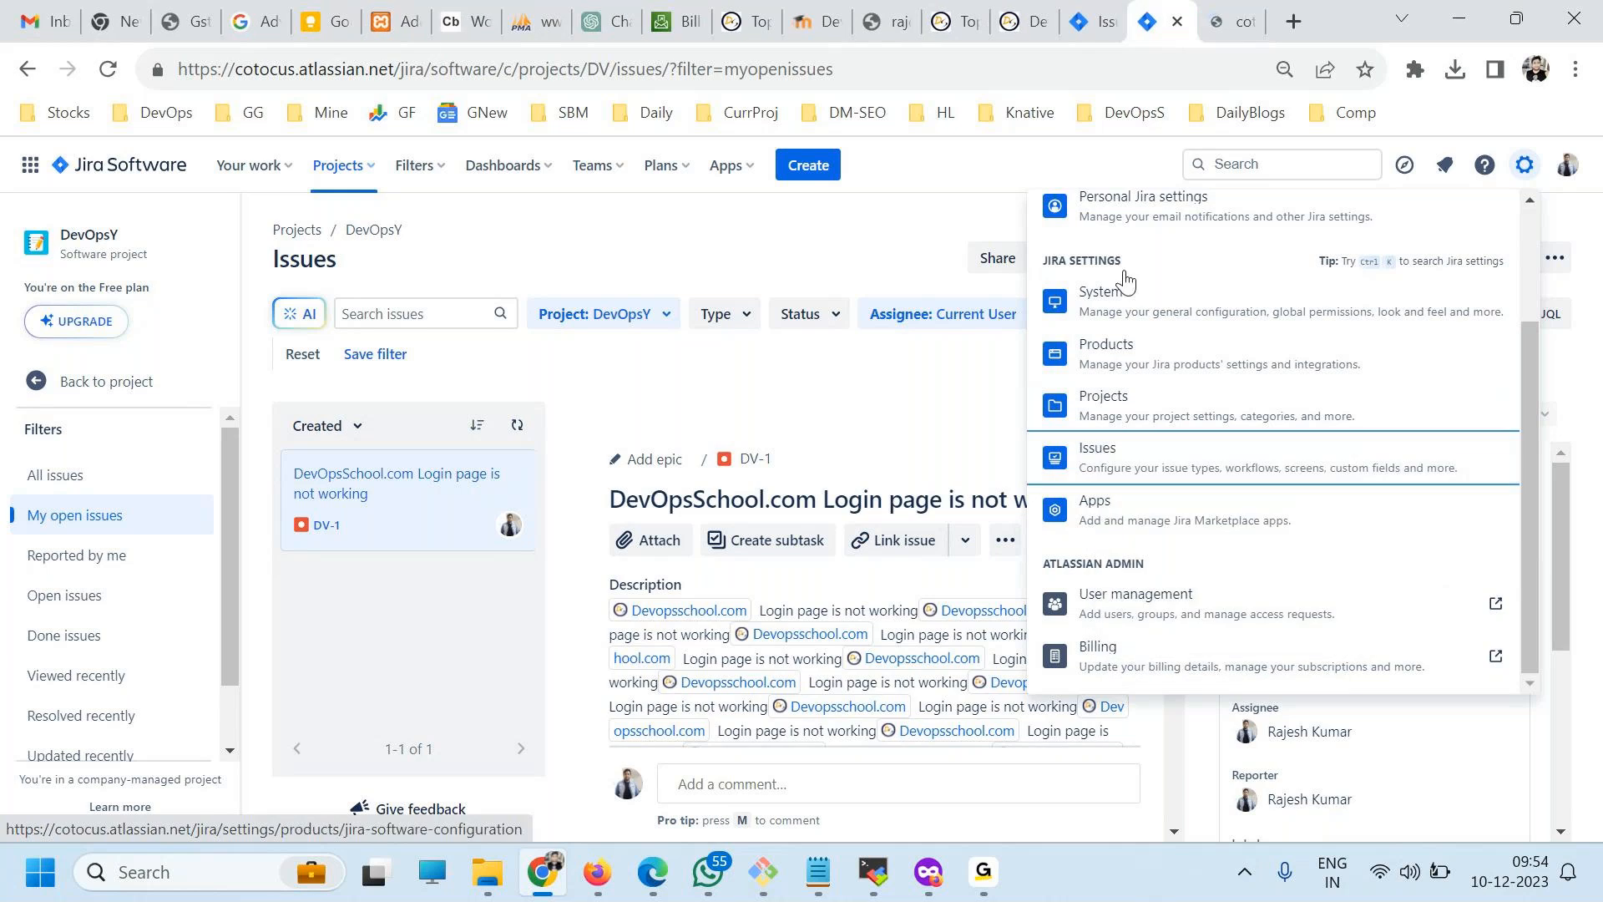
key("ctrl+Tab")
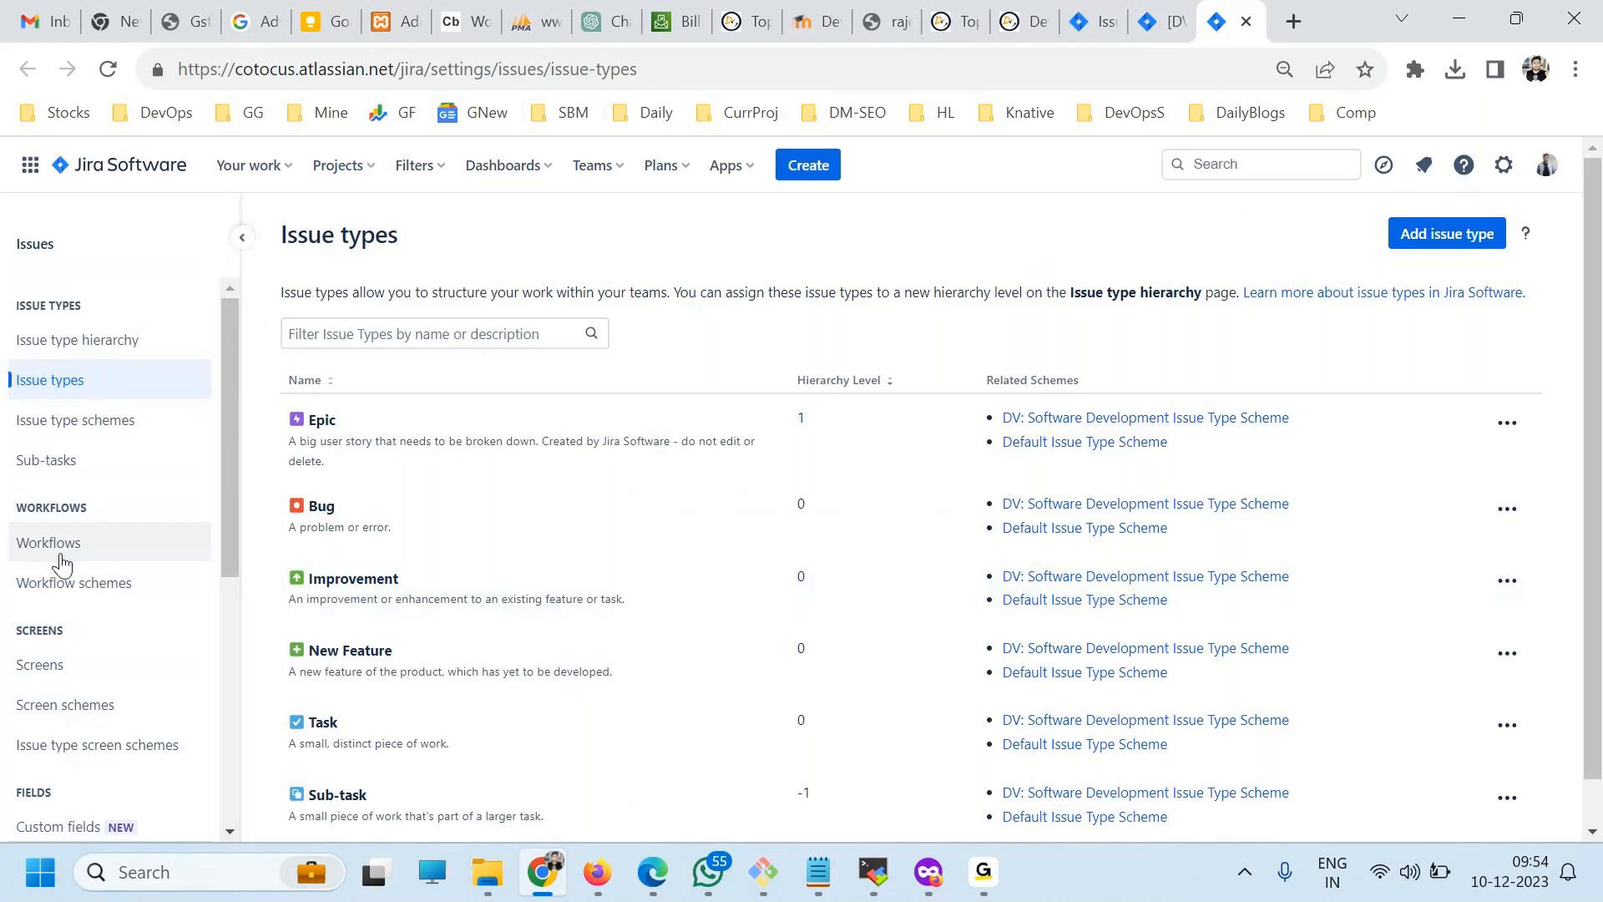
scroll(74, 568, "down", 5)
scroll(92, 476, "up", 5)
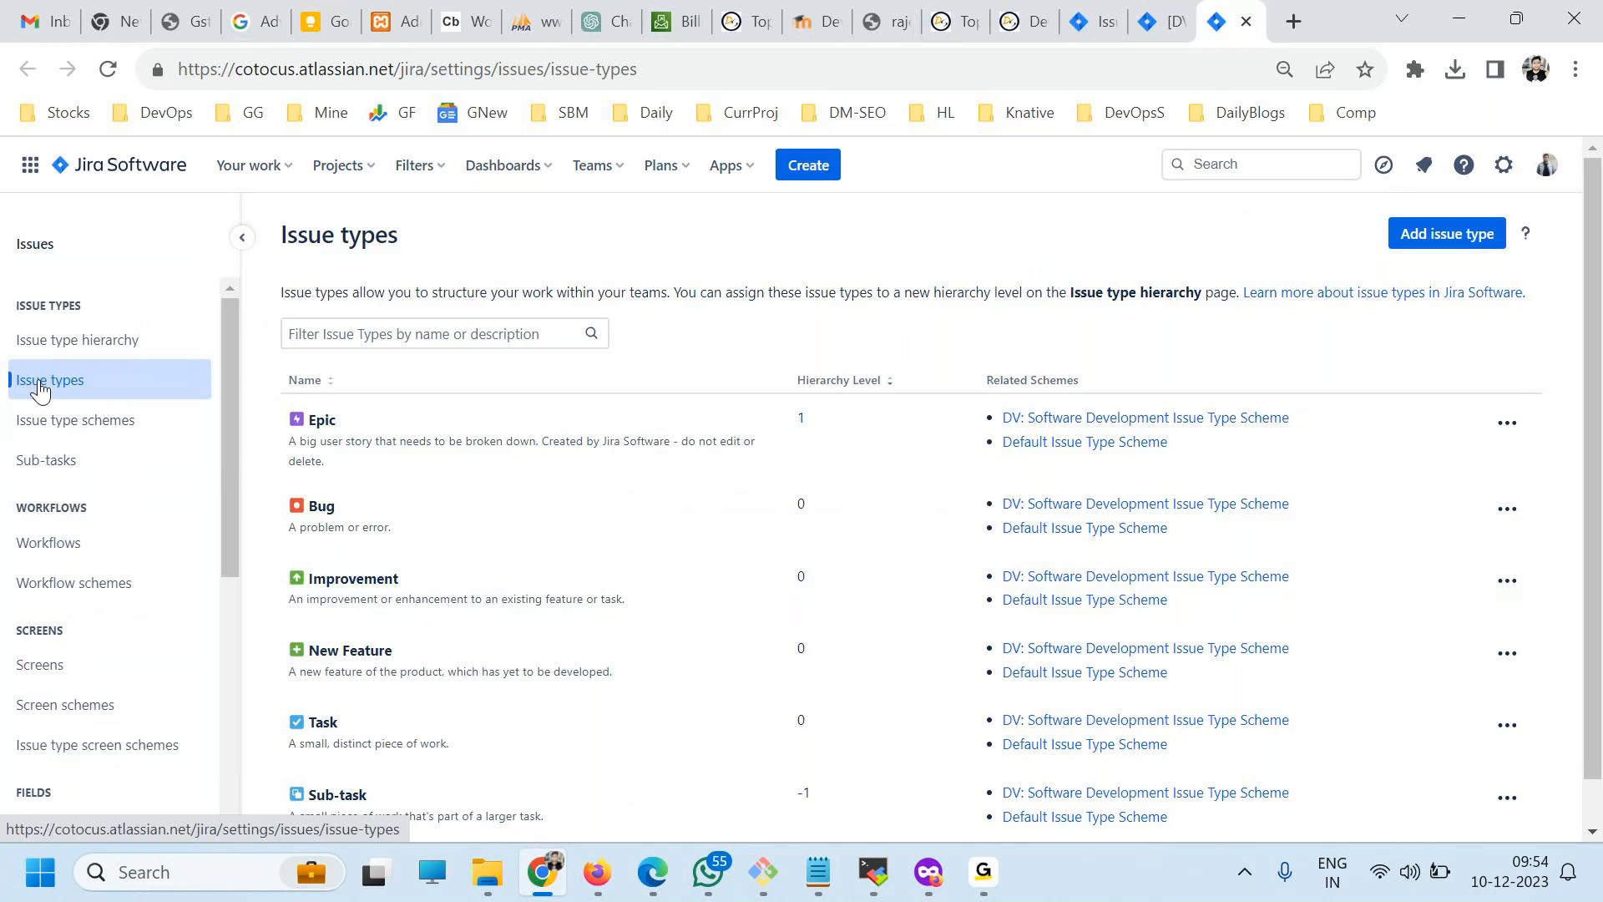
Add a standard issue type (level 0) named Feature and check it in the issue types list.
left_click(1437, 246)
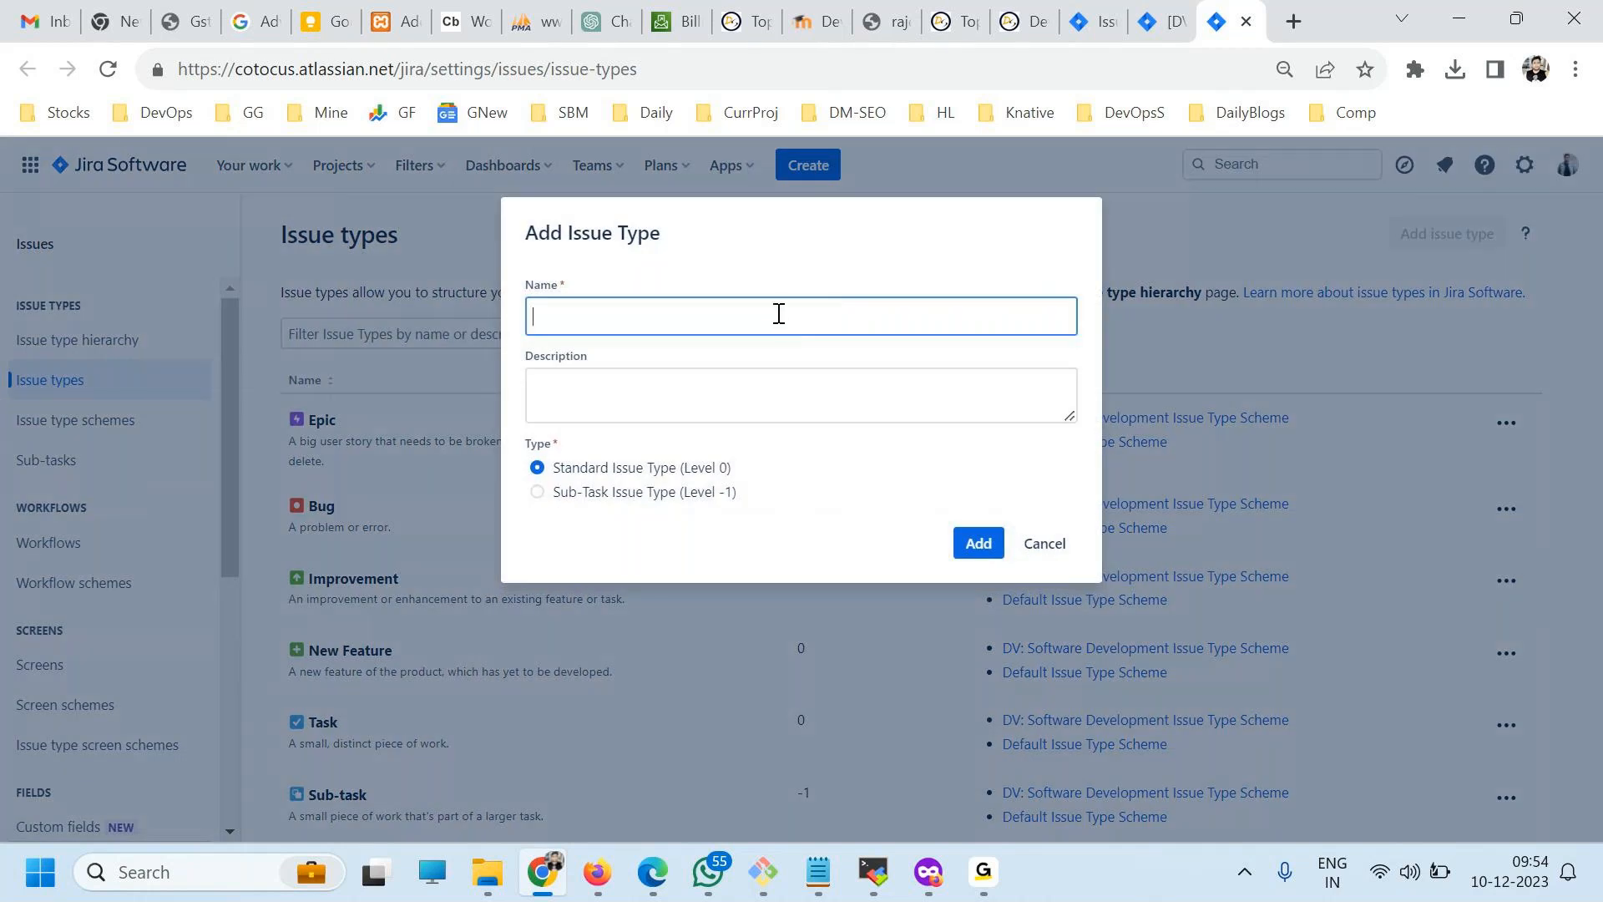
type("Feature")
key("ctrl+a")
left_click(961, 539)
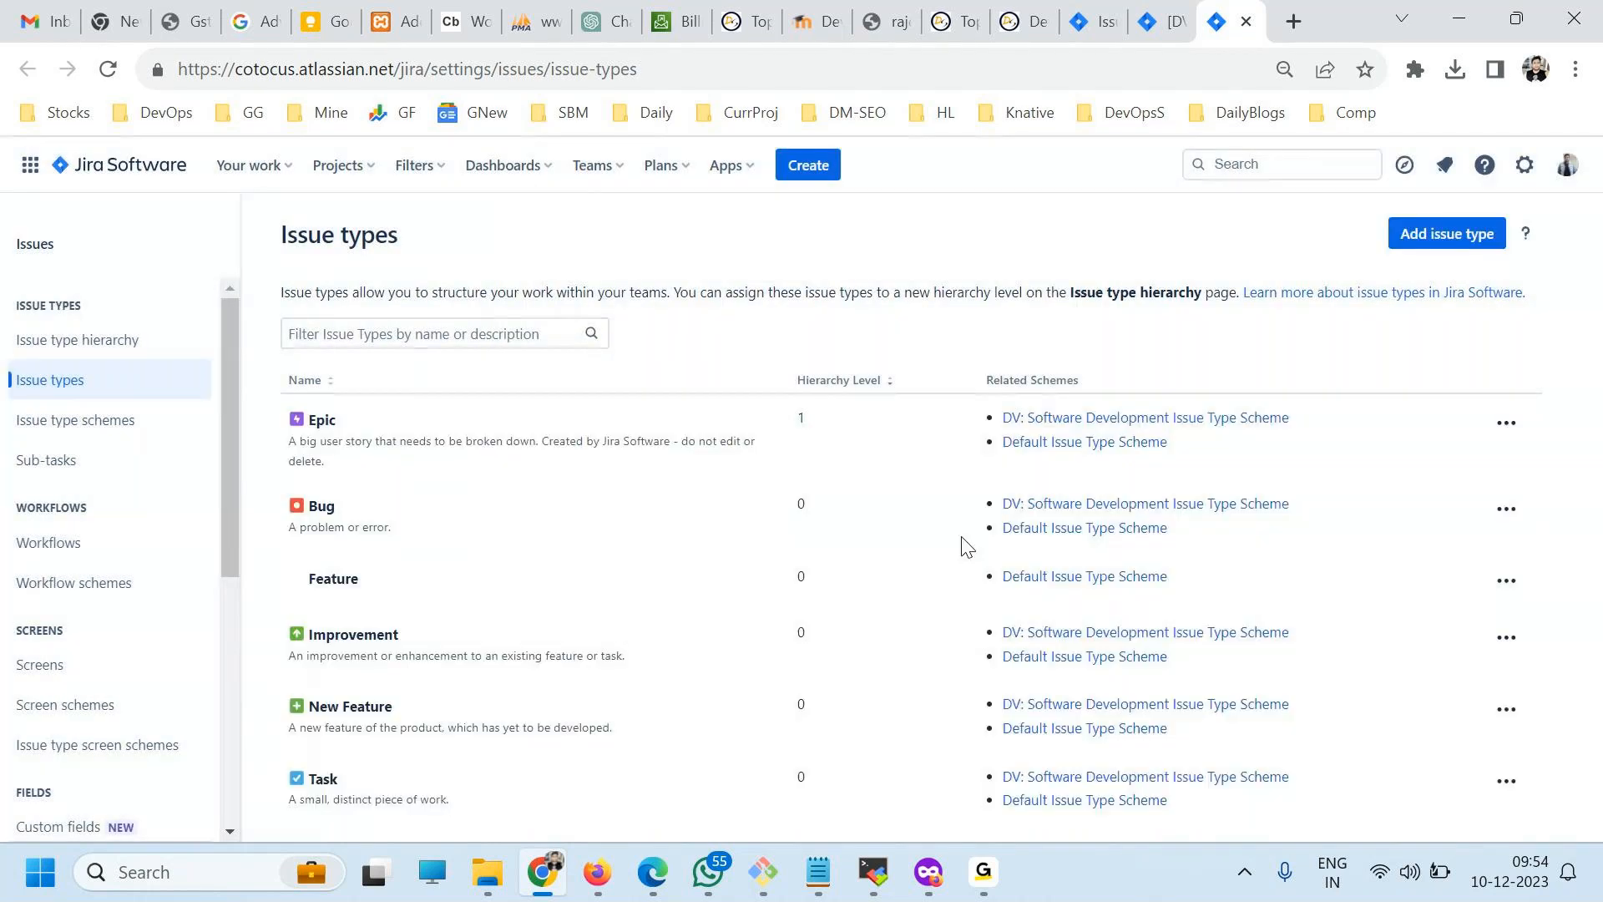
scroll(367, 649, "down", 2)
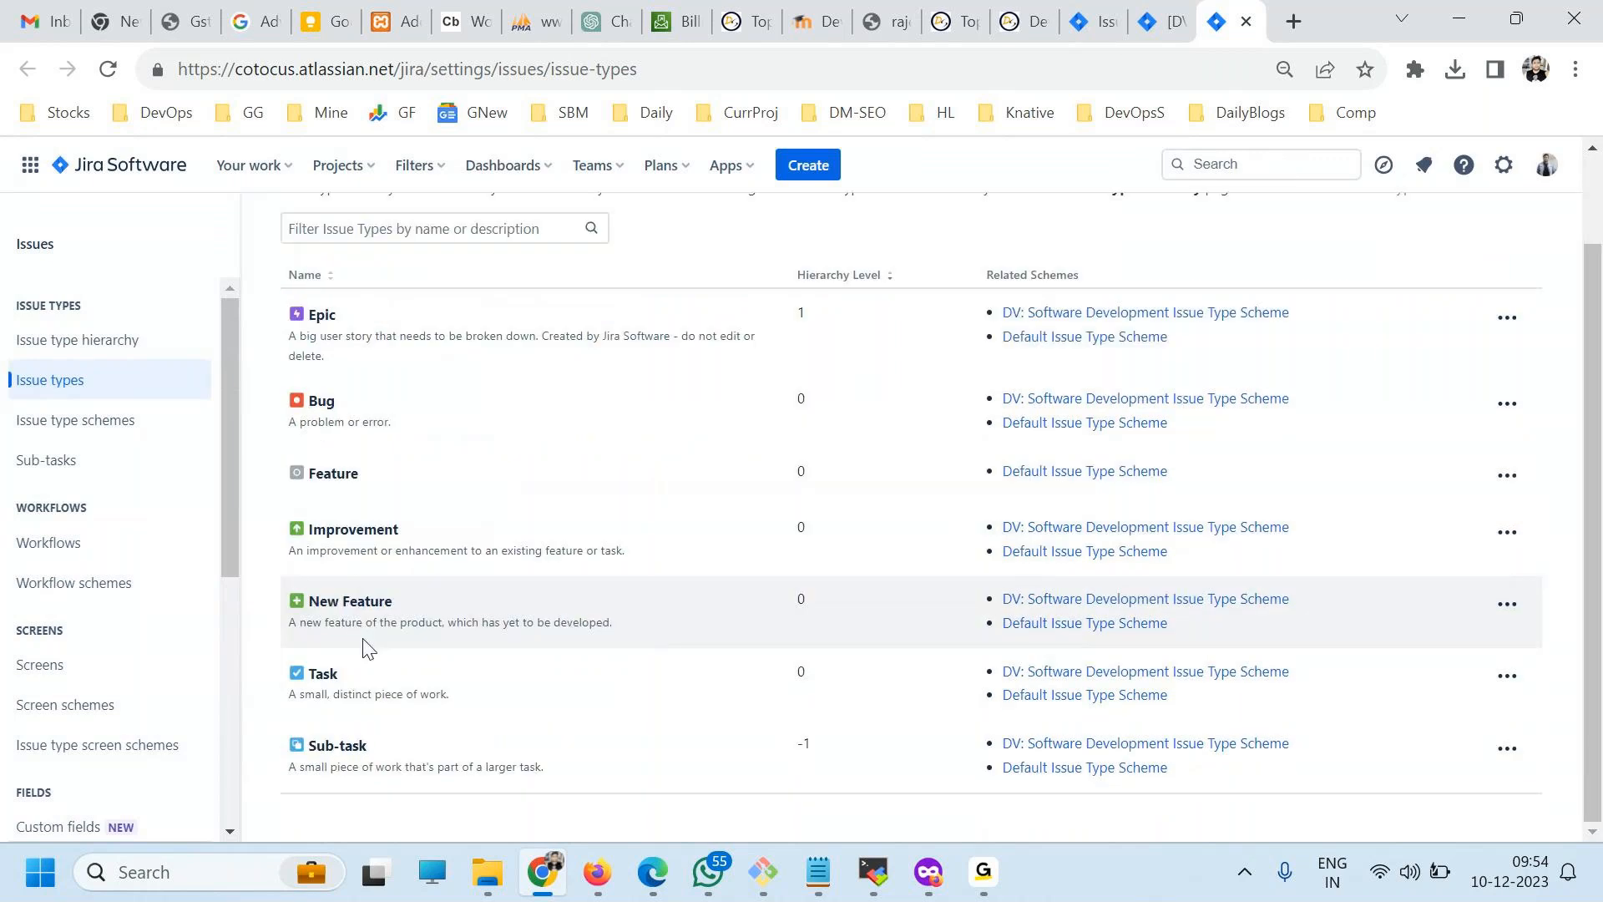
scroll(429, 747, "up", 2)
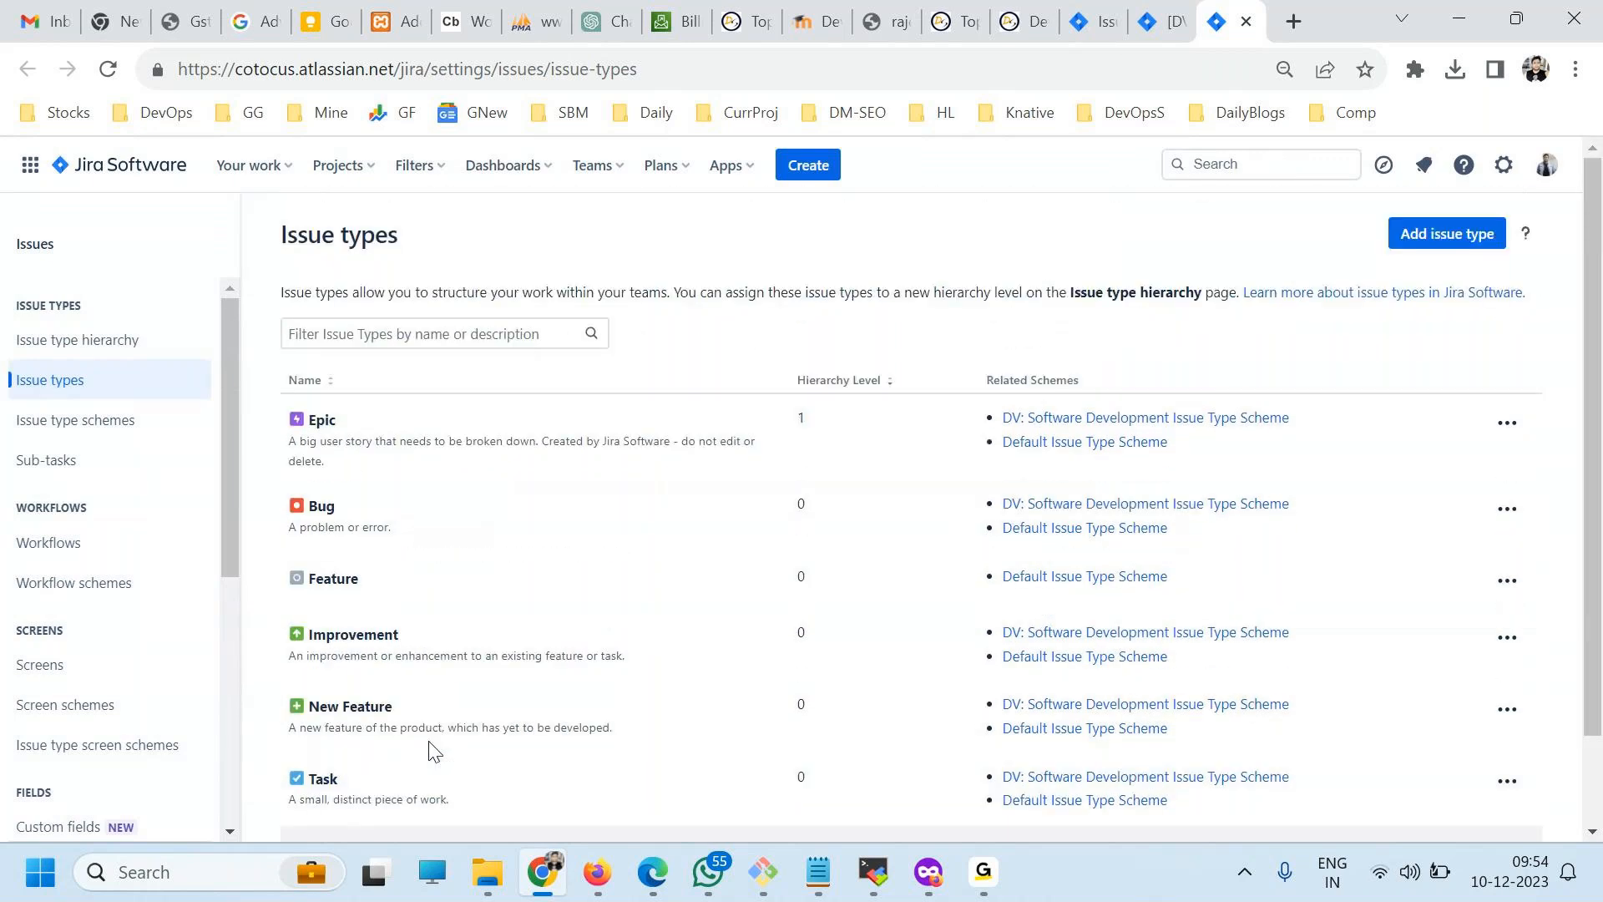
Compare the related schemes of the Feature and Bug issue types, and view Feature's edit form without changing anything.
left_click_drag(324, 579, 441, 576)
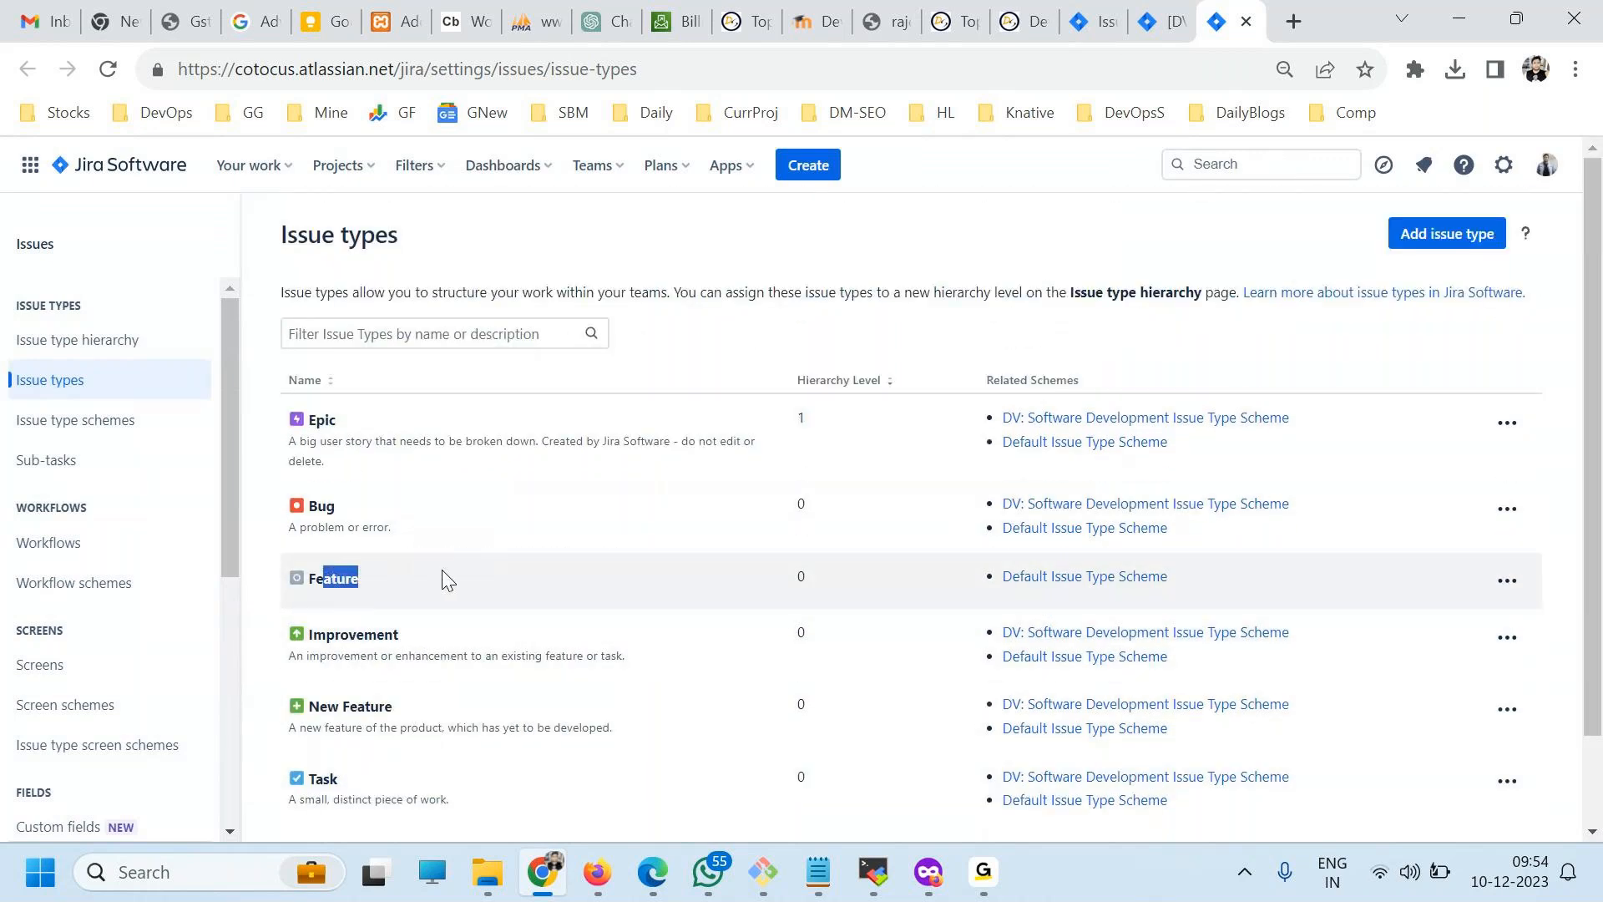
left_click(444, 578)
left_click_drag(1306, 509, 1001, 504)
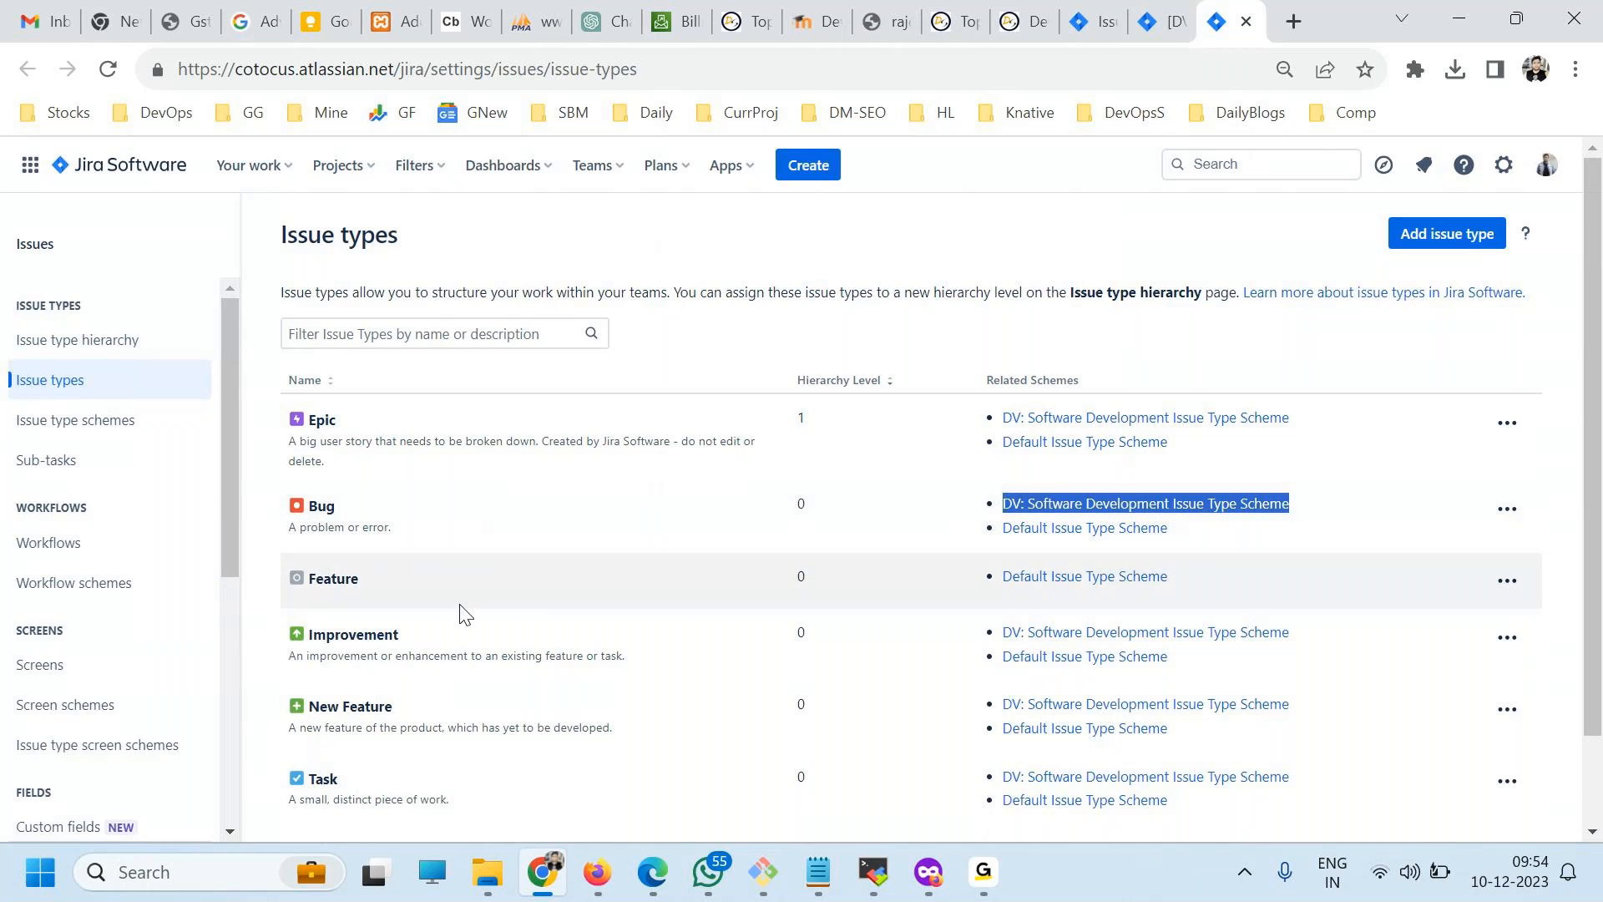
left_click(465, 614)
left_click(1507, 580)
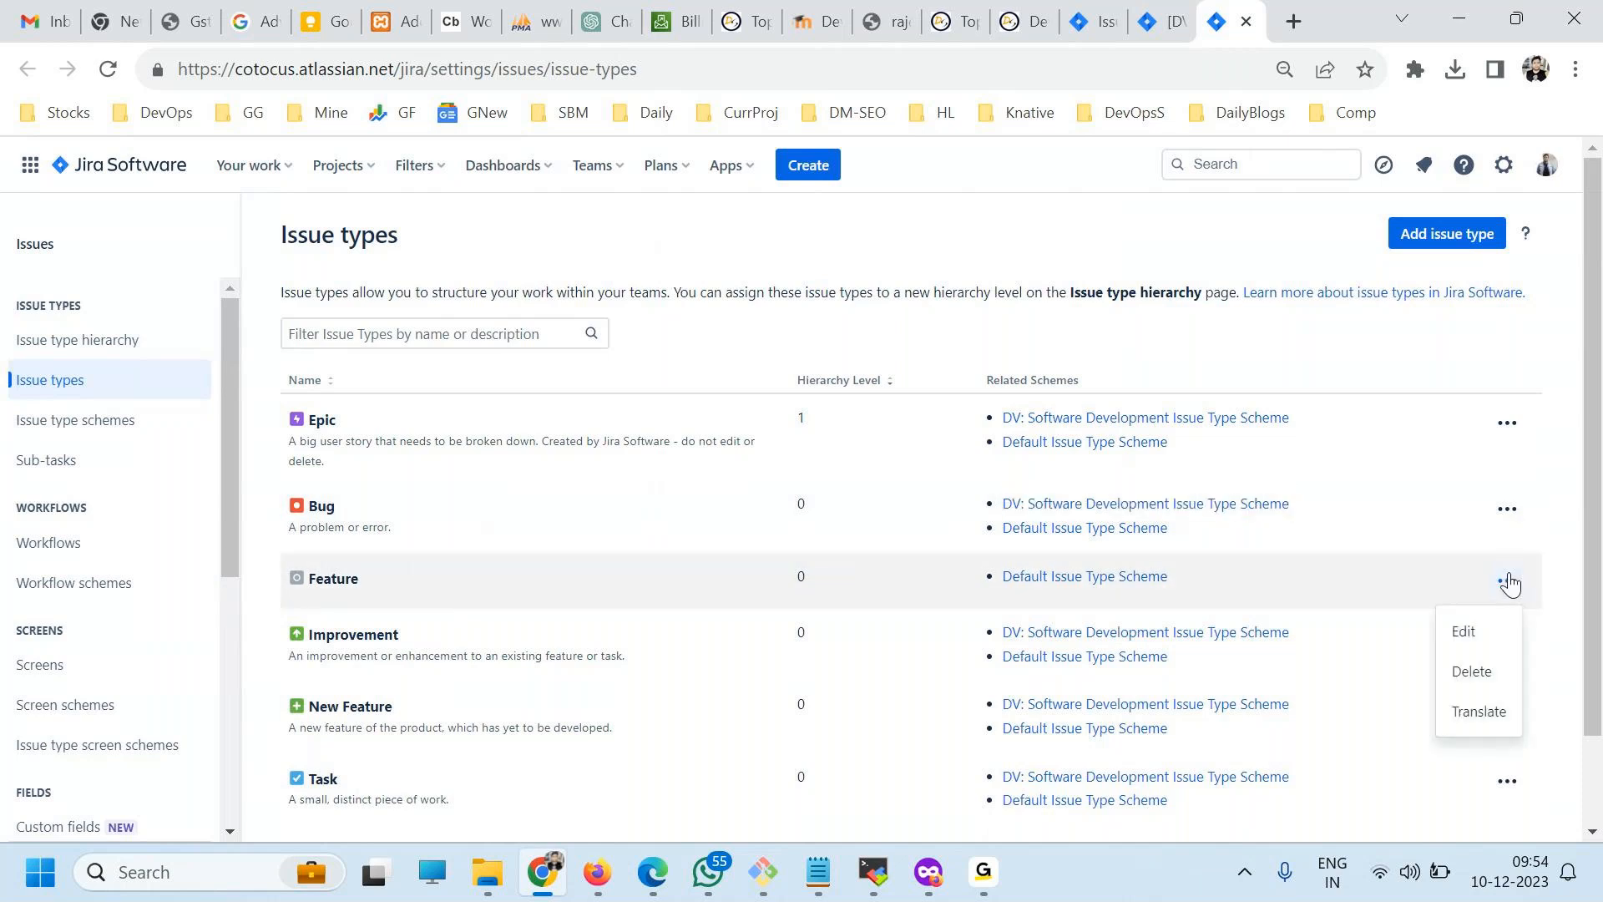
left_click(1467, 626)
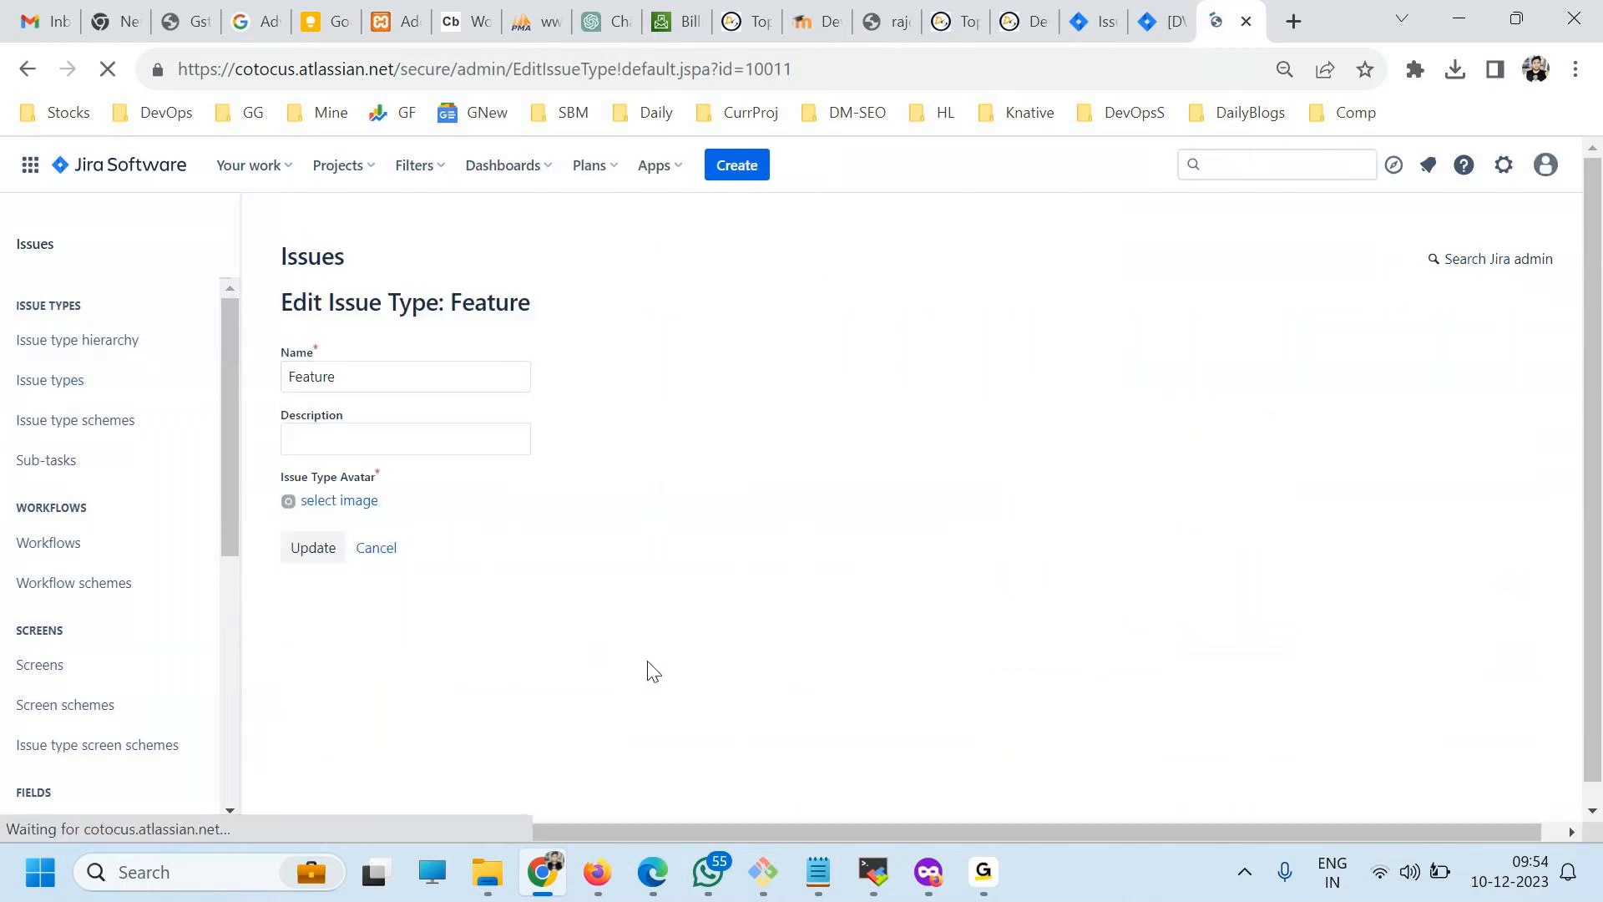
left_click(380, 554)
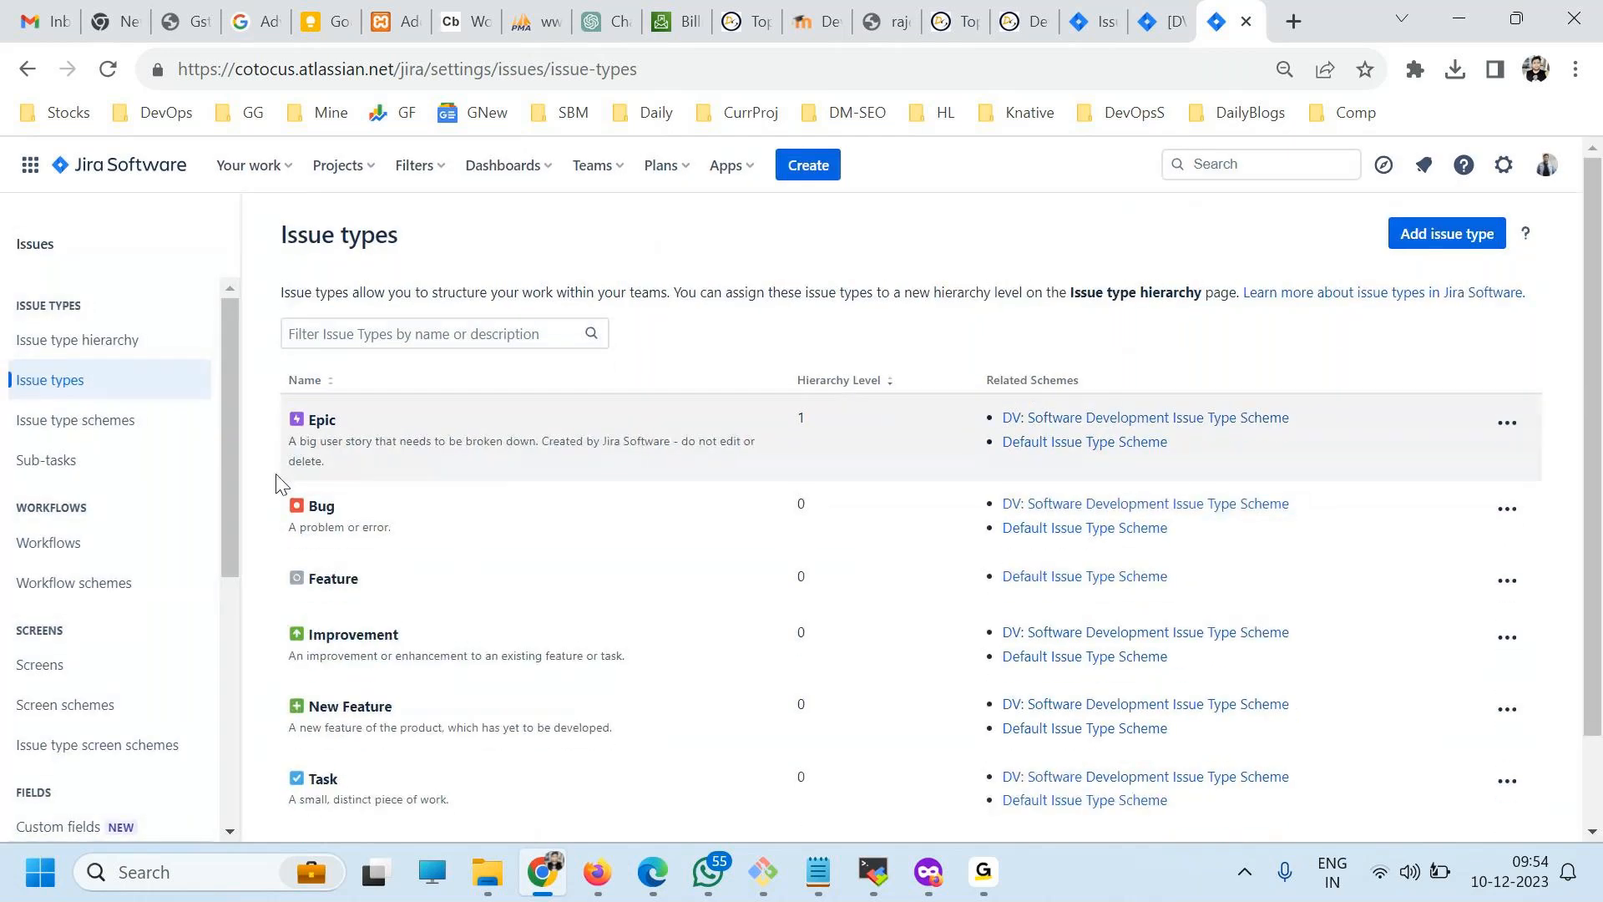
Open the issue type schemes and compare the default scheme with the DV: Software Development scheme.
left_click(100, 420)
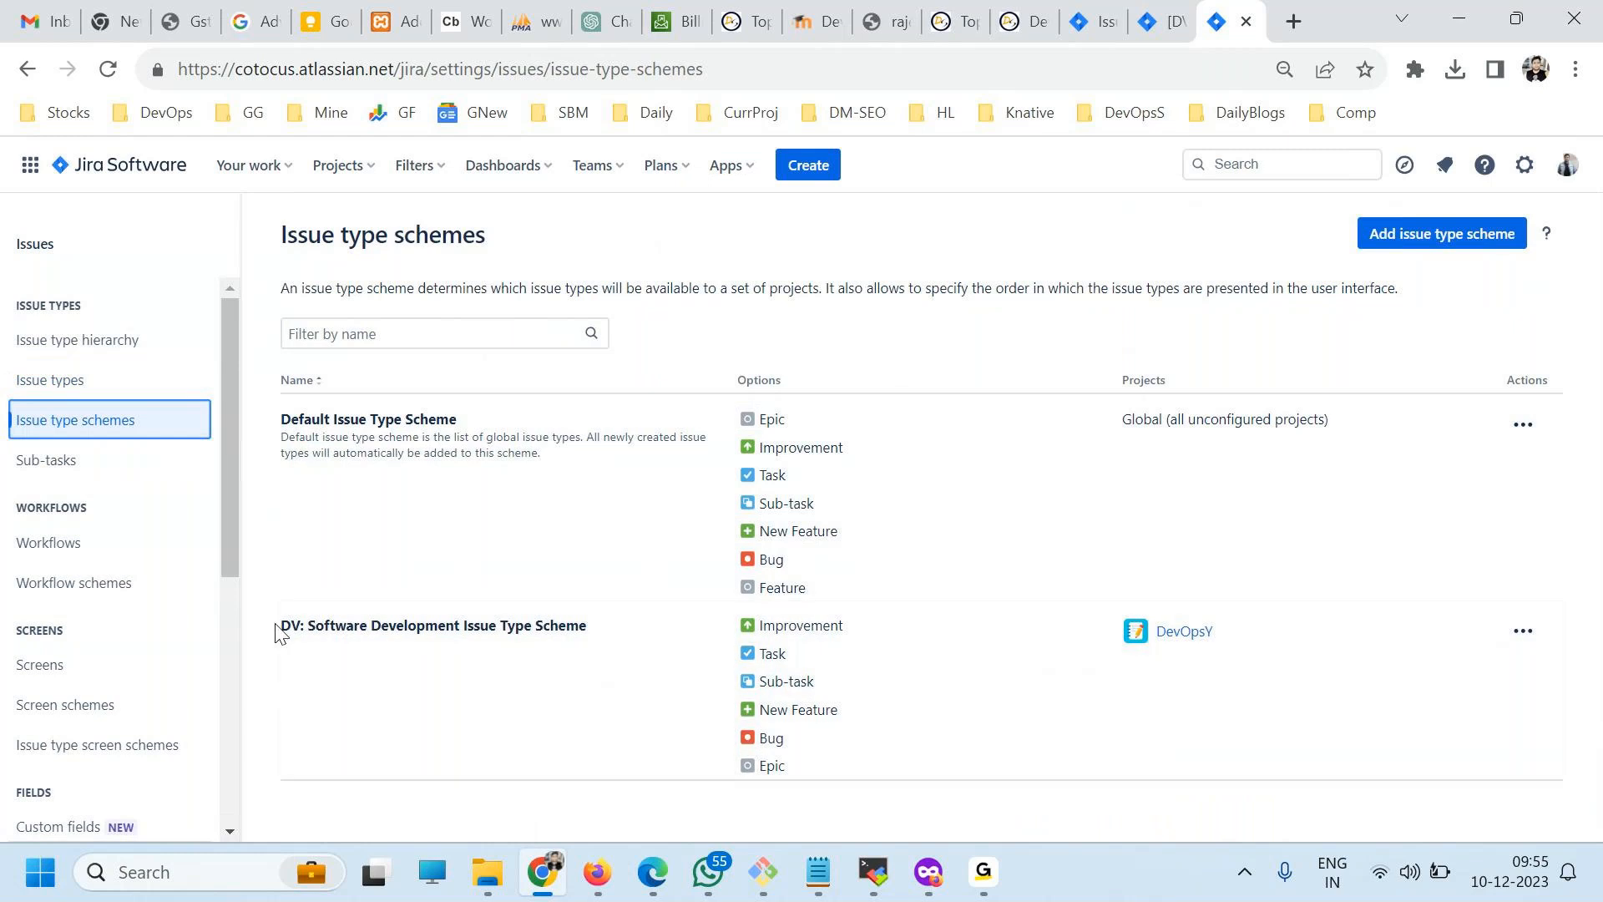
mouse_move(279, 630)
left_mouse_down()
mouse_move(546, 626)
mouse_move(572, 706)
left_mouse_up()
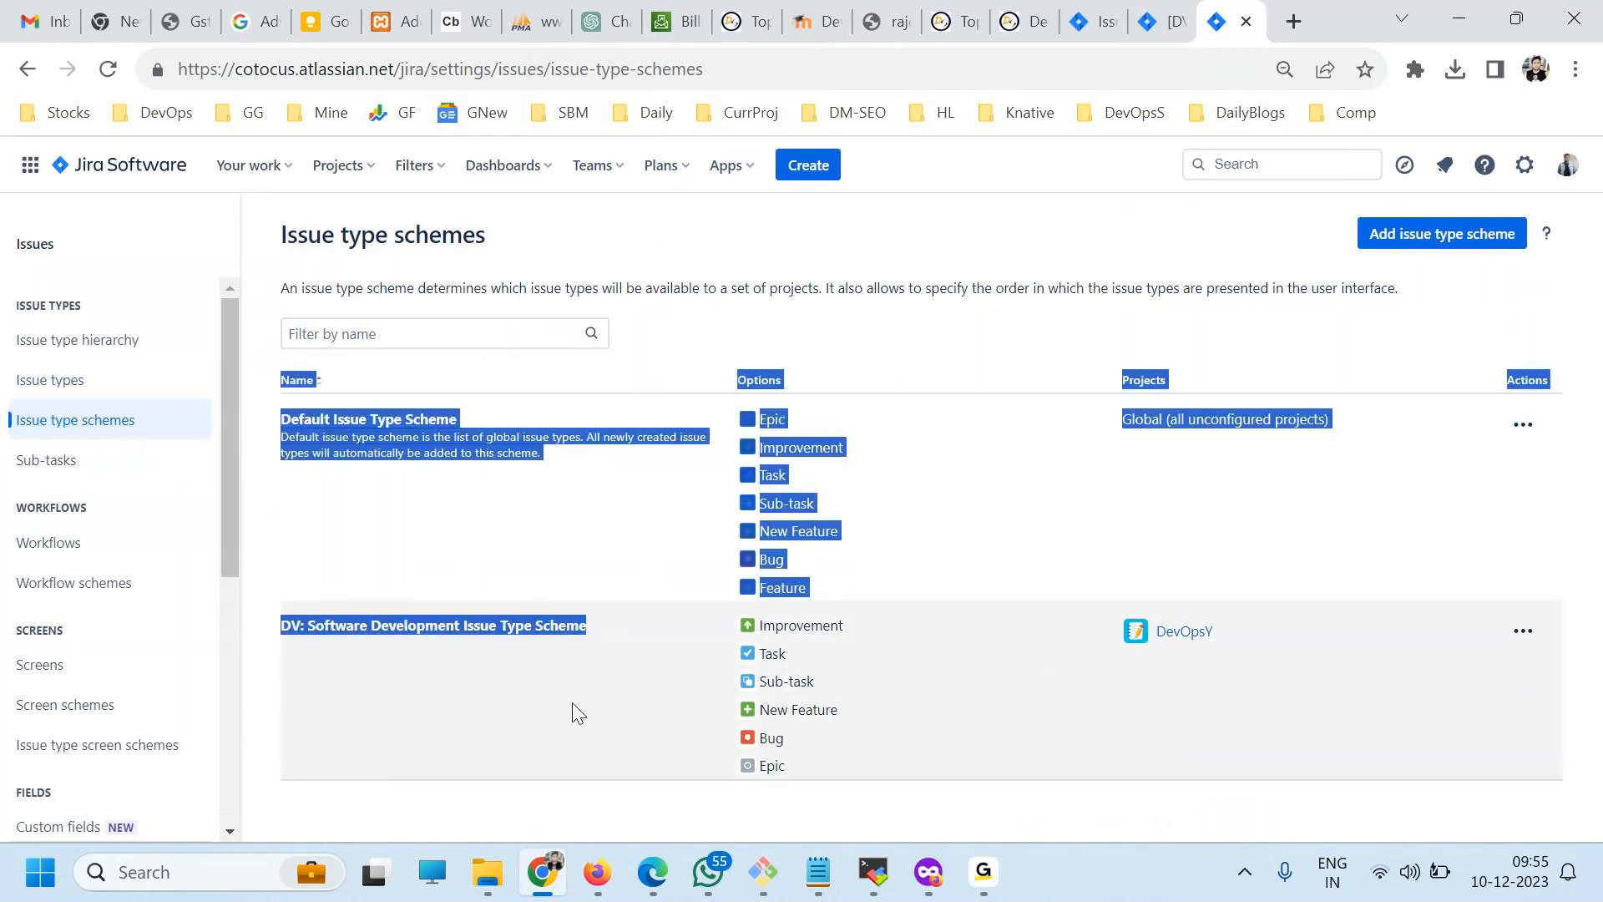
left_click(379, 498)
left_click_drag(458, 419, 358, 419)
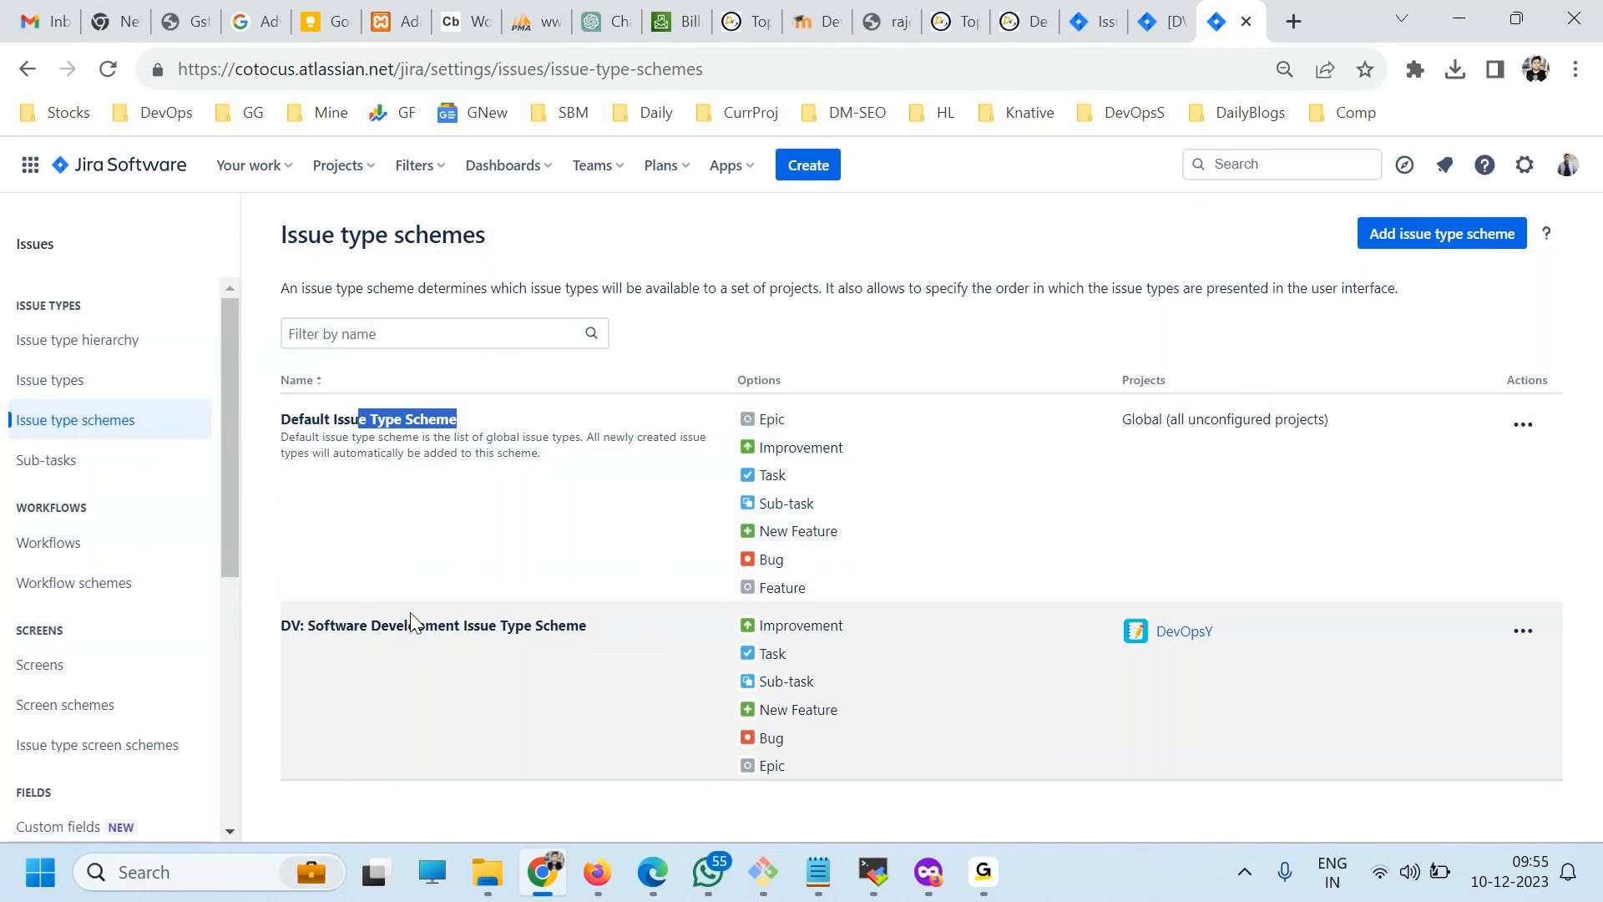
Edit the DV: Software Development Issue Type Scheme, adding Feature as the first issue type of the current scheme, and save it.
left_click(1523, 631)
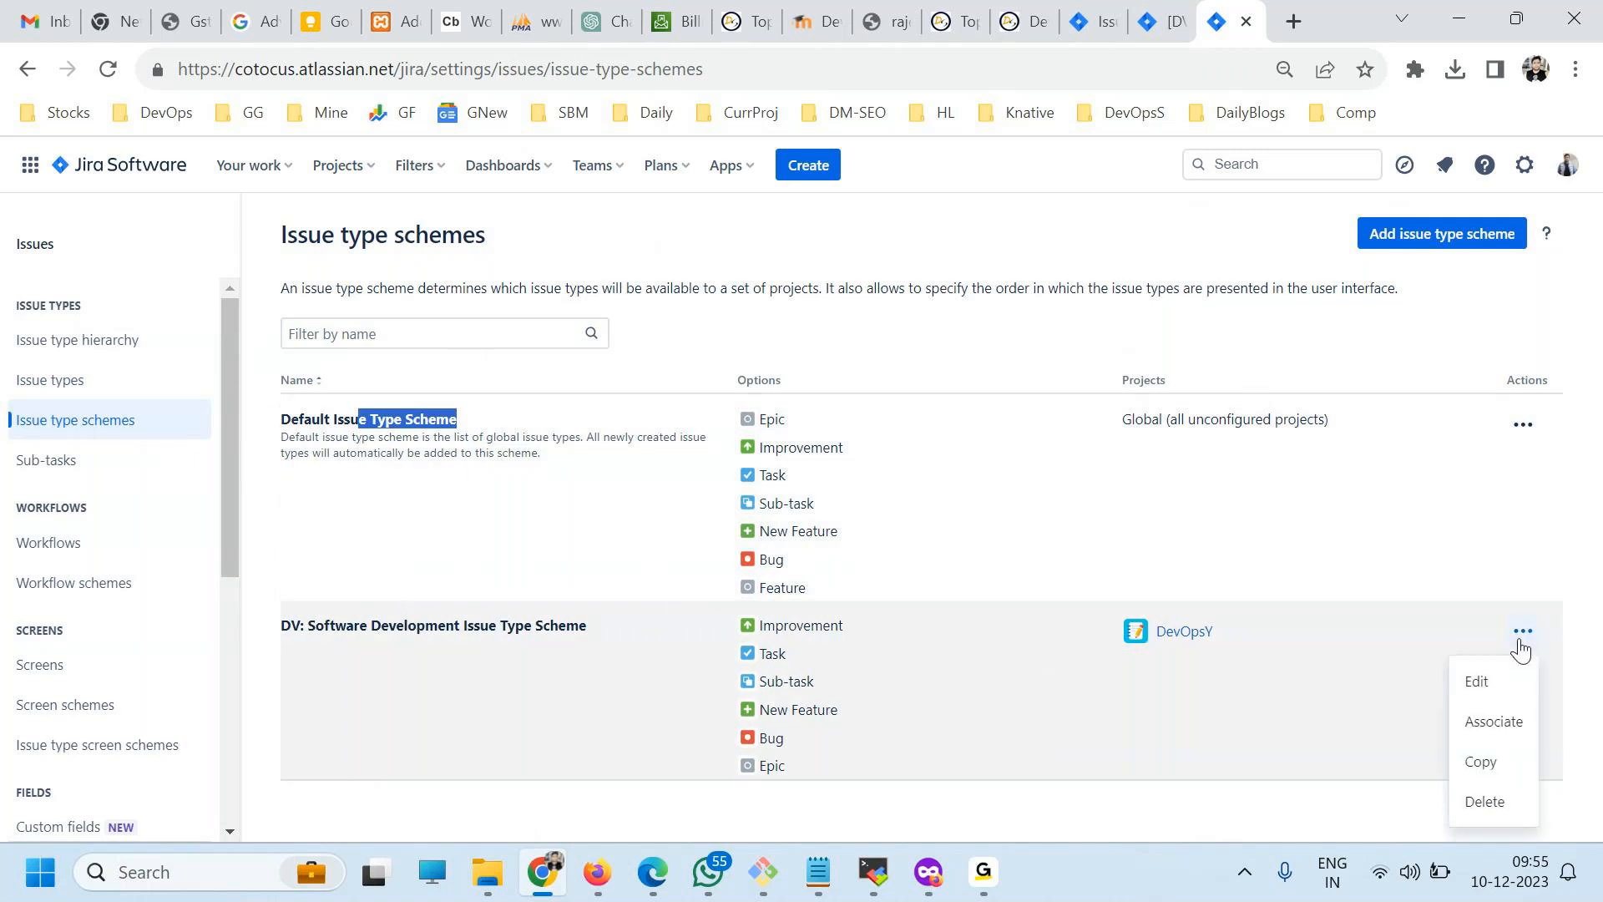
left_click(1485, 683)
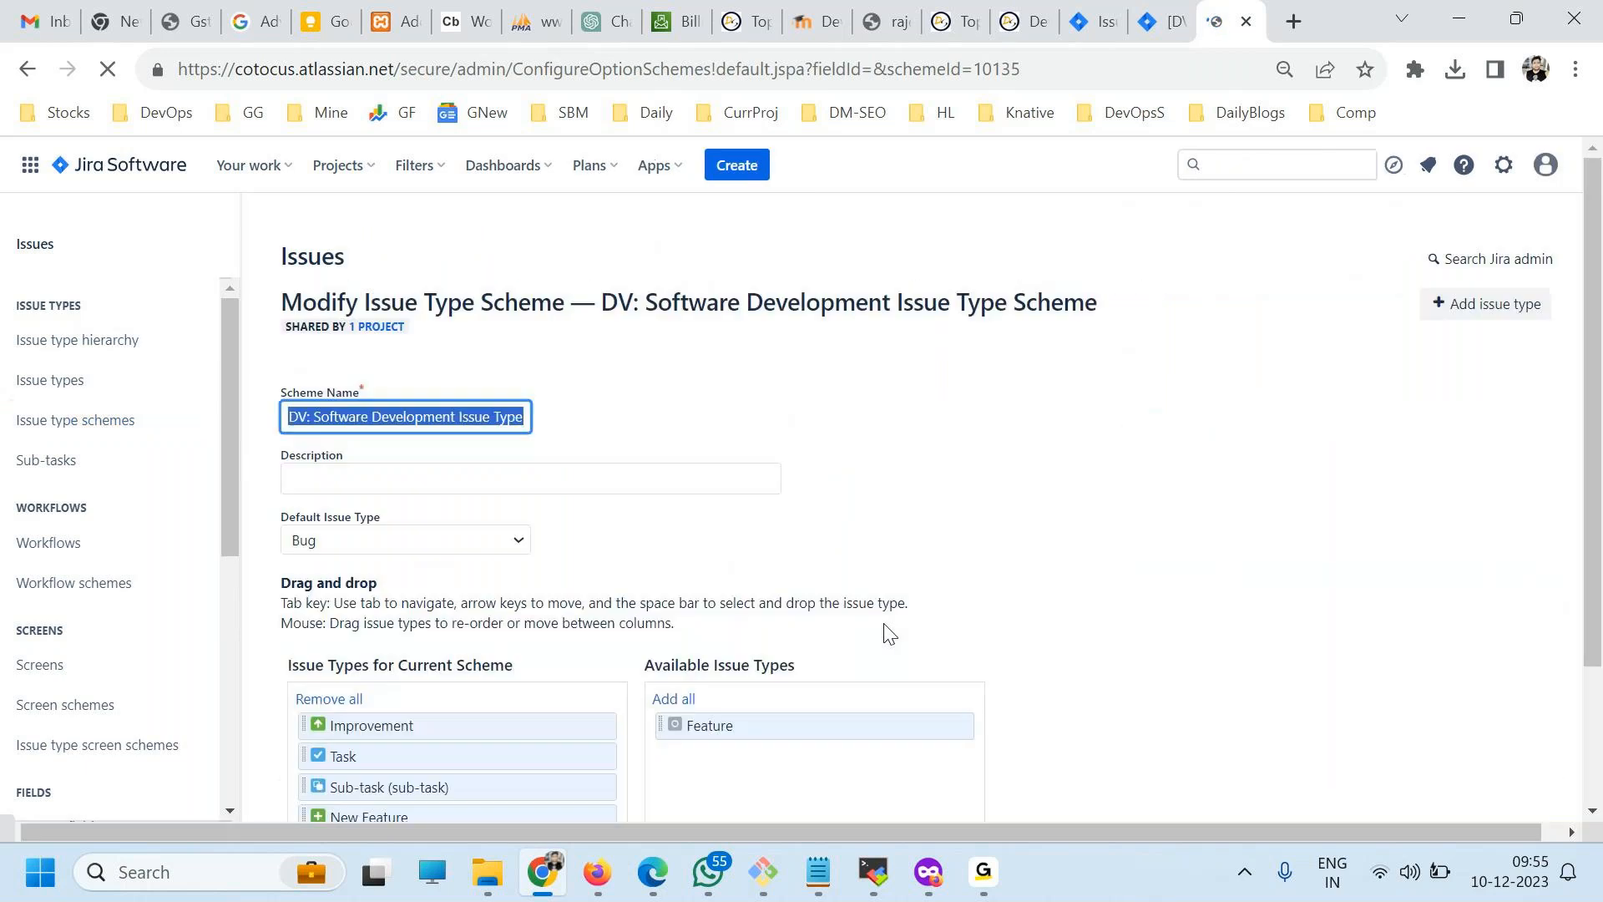
scroll(949, 605, "down", 3)
left_click_drag(706, 543, 484, 544)
scroll(727, 669, "down", 1)
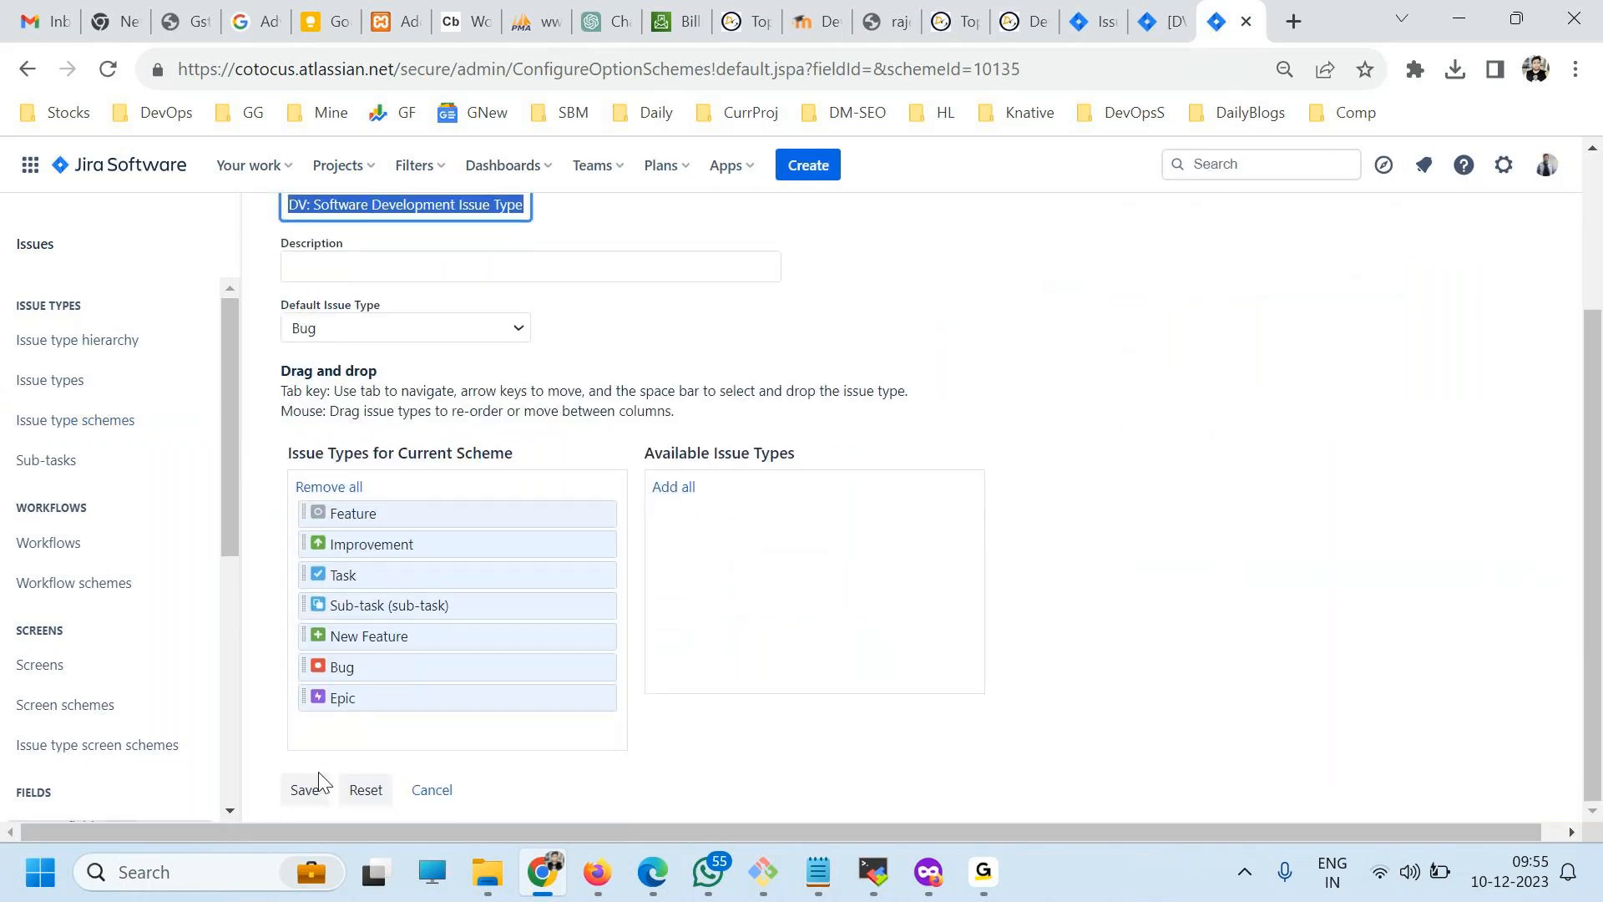
left_click(303, 791)
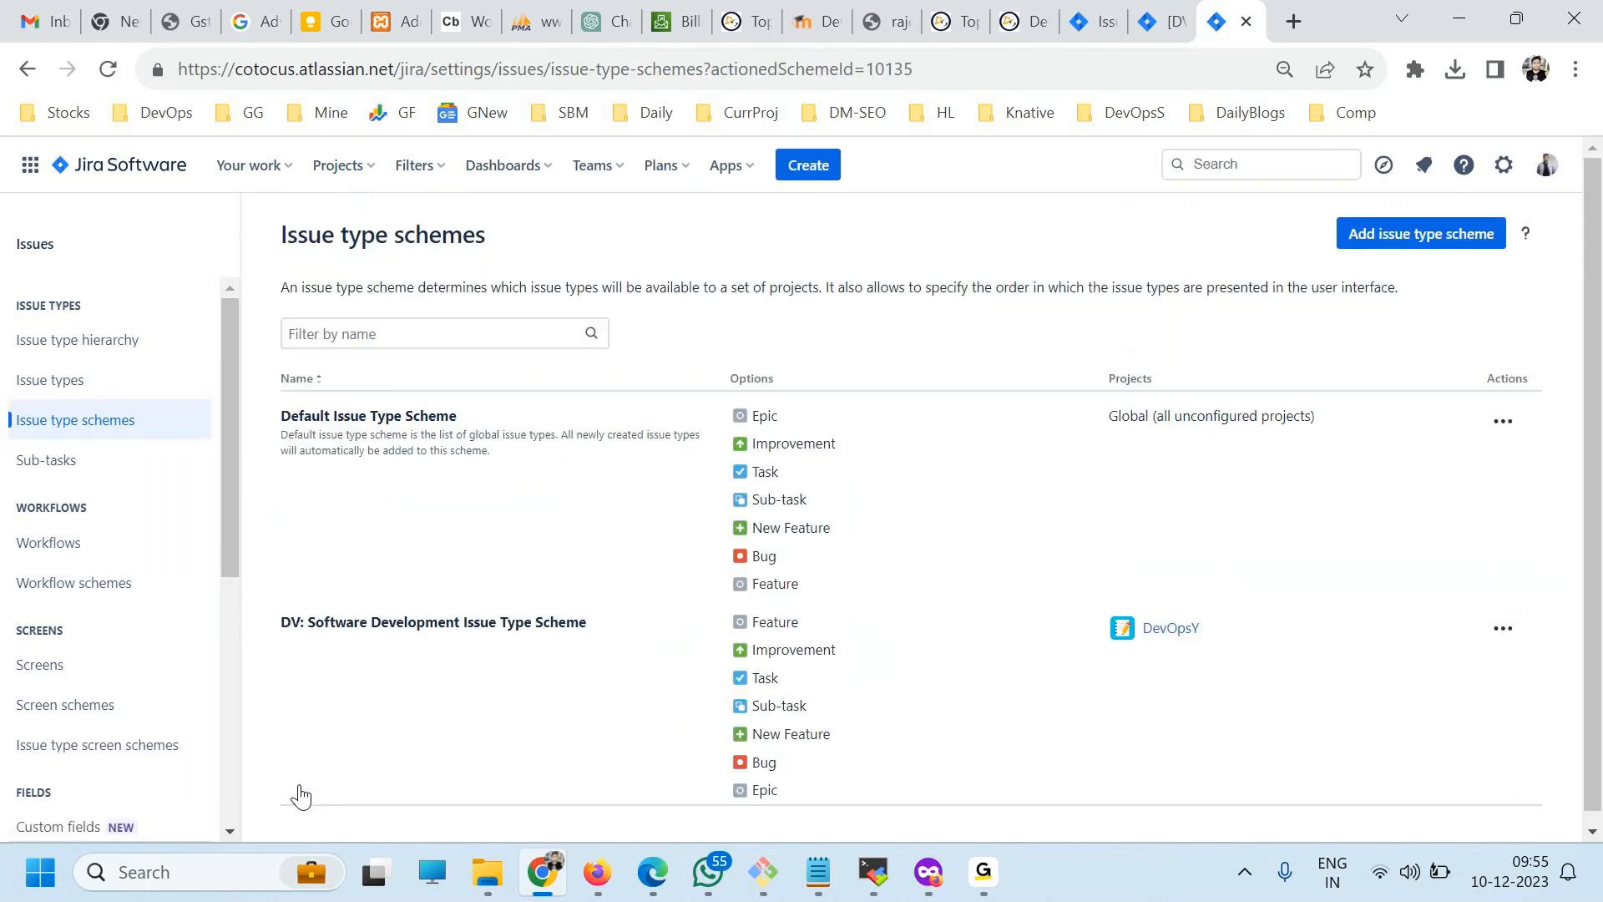
Check Feature in the DV scheme's options, and start a new DevOpsY issue to view the available issue types.
double_click(777, 623)
left_click(805, 168)
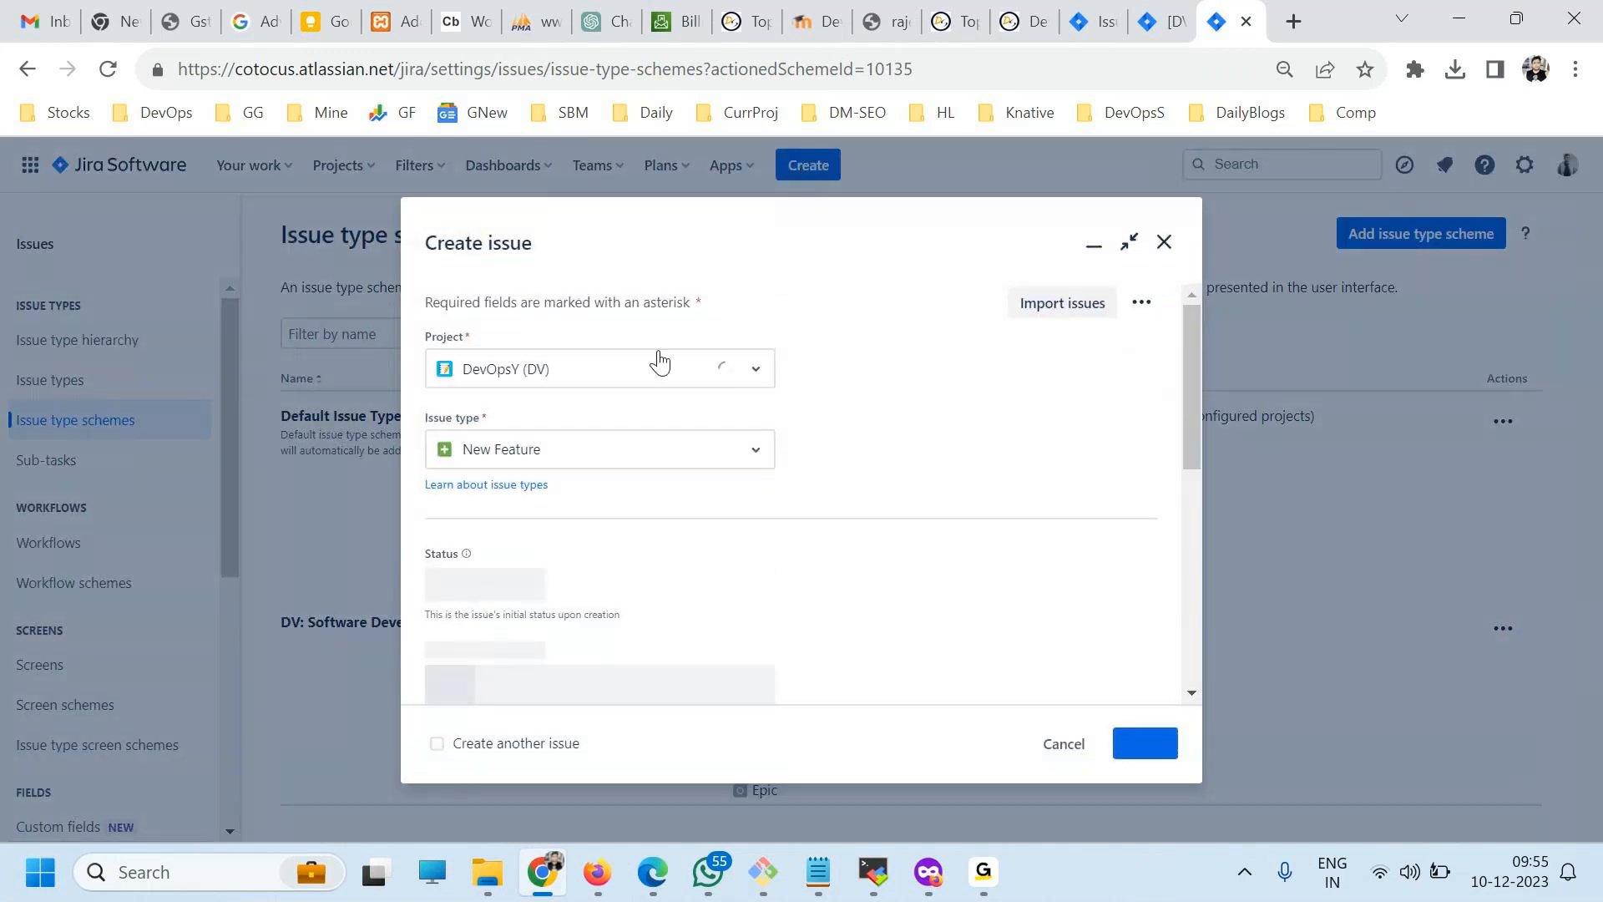
left_click(596, 458)
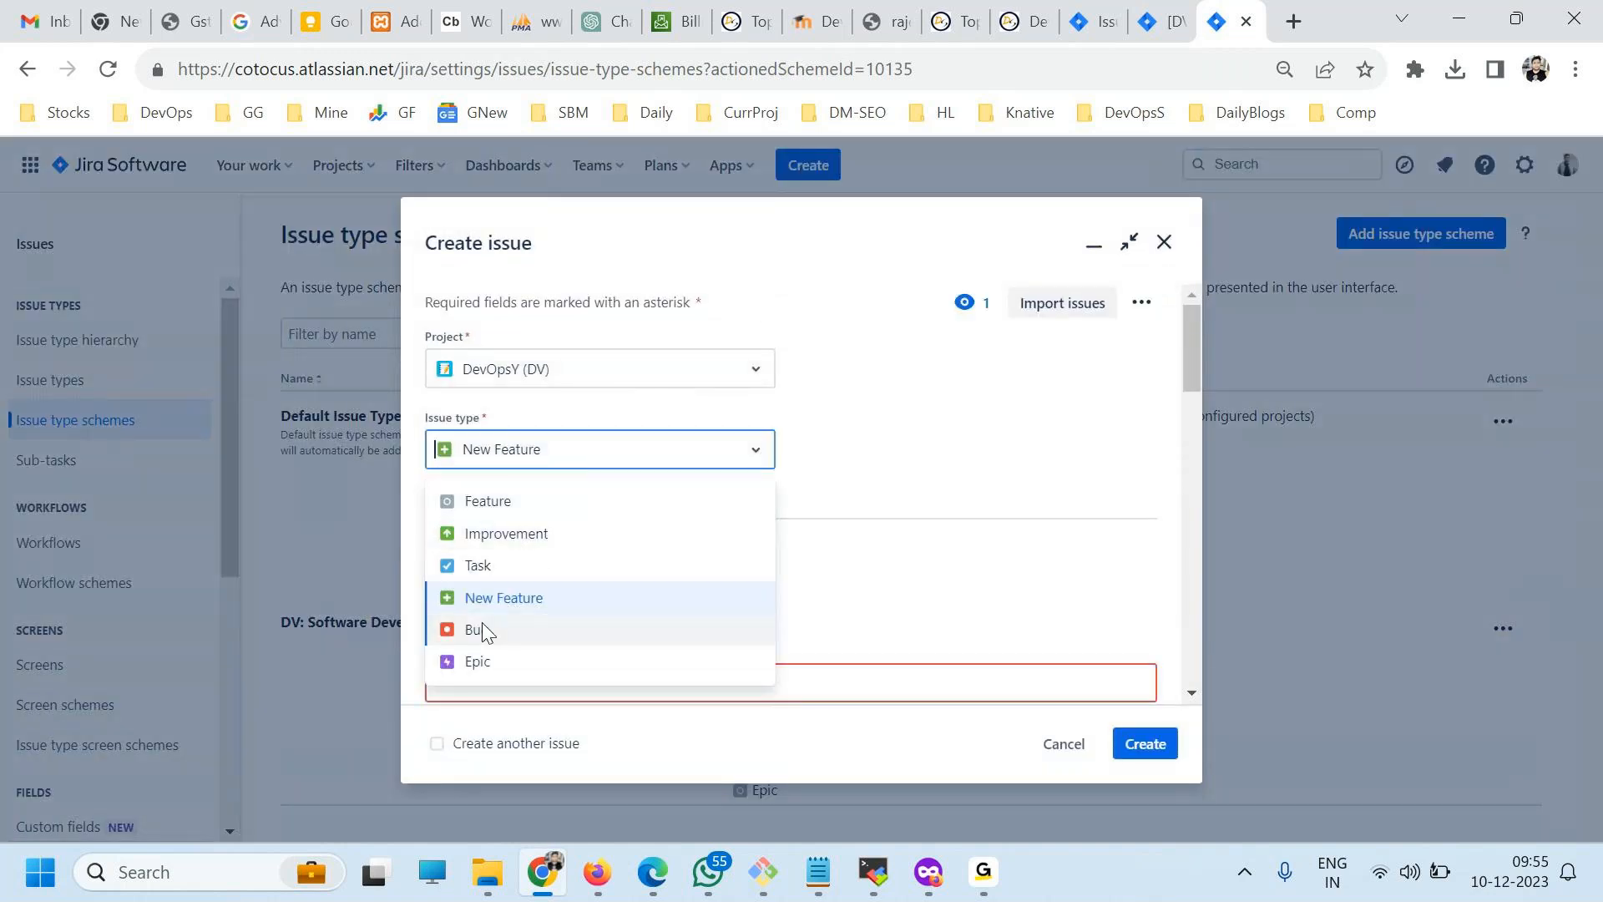
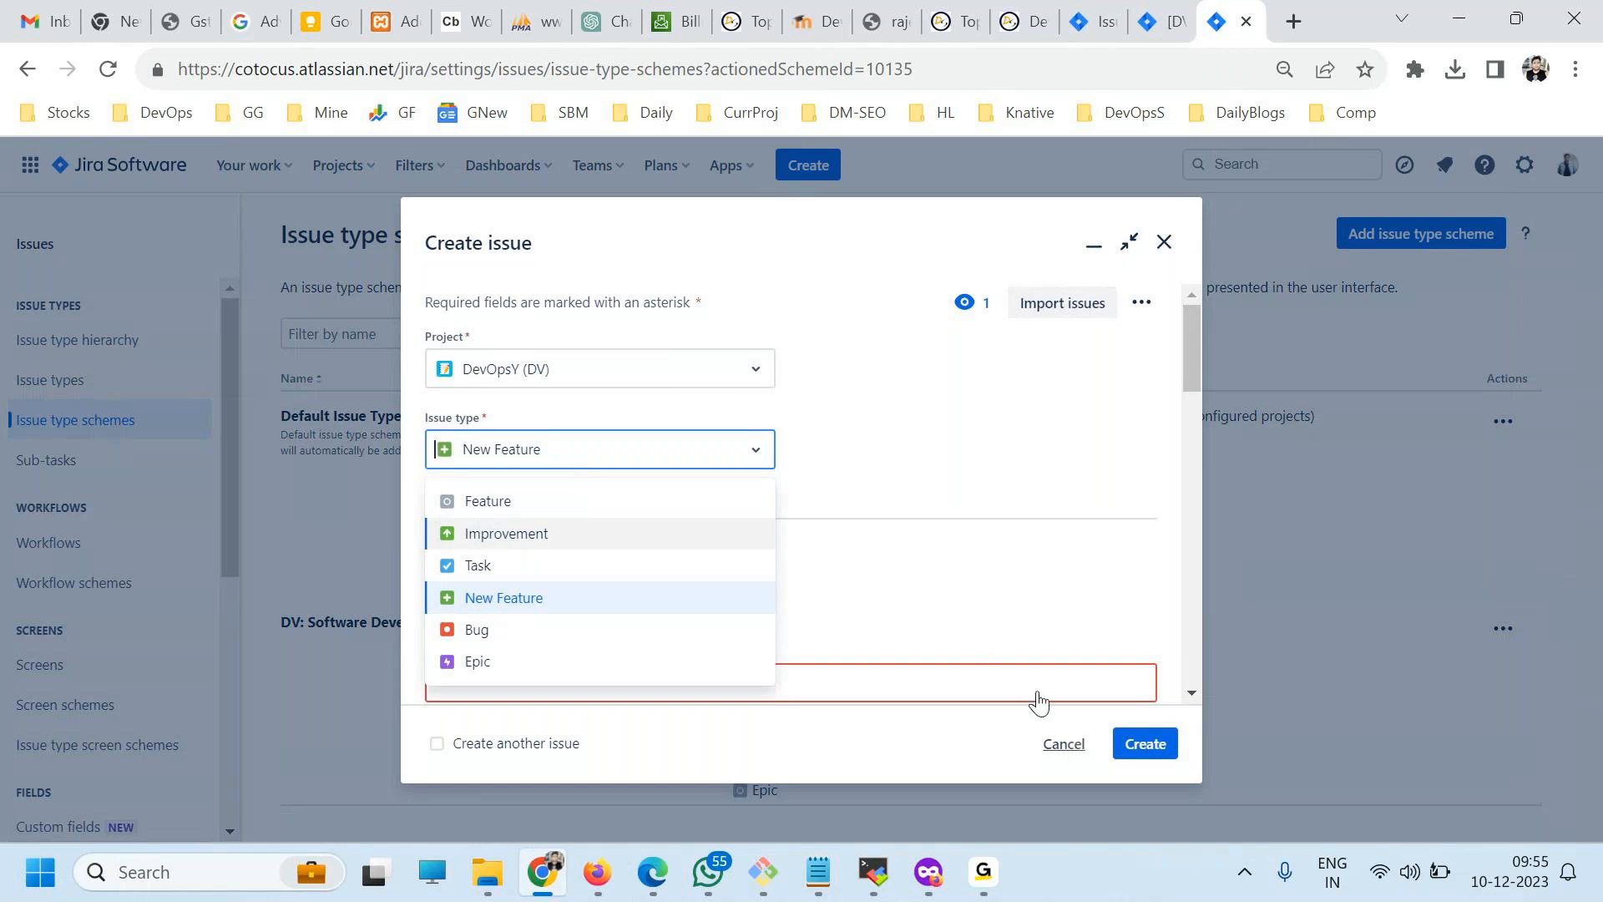
Discard the new issue without creating it and open the site's custom fields settings.
left_click(1062, 743)
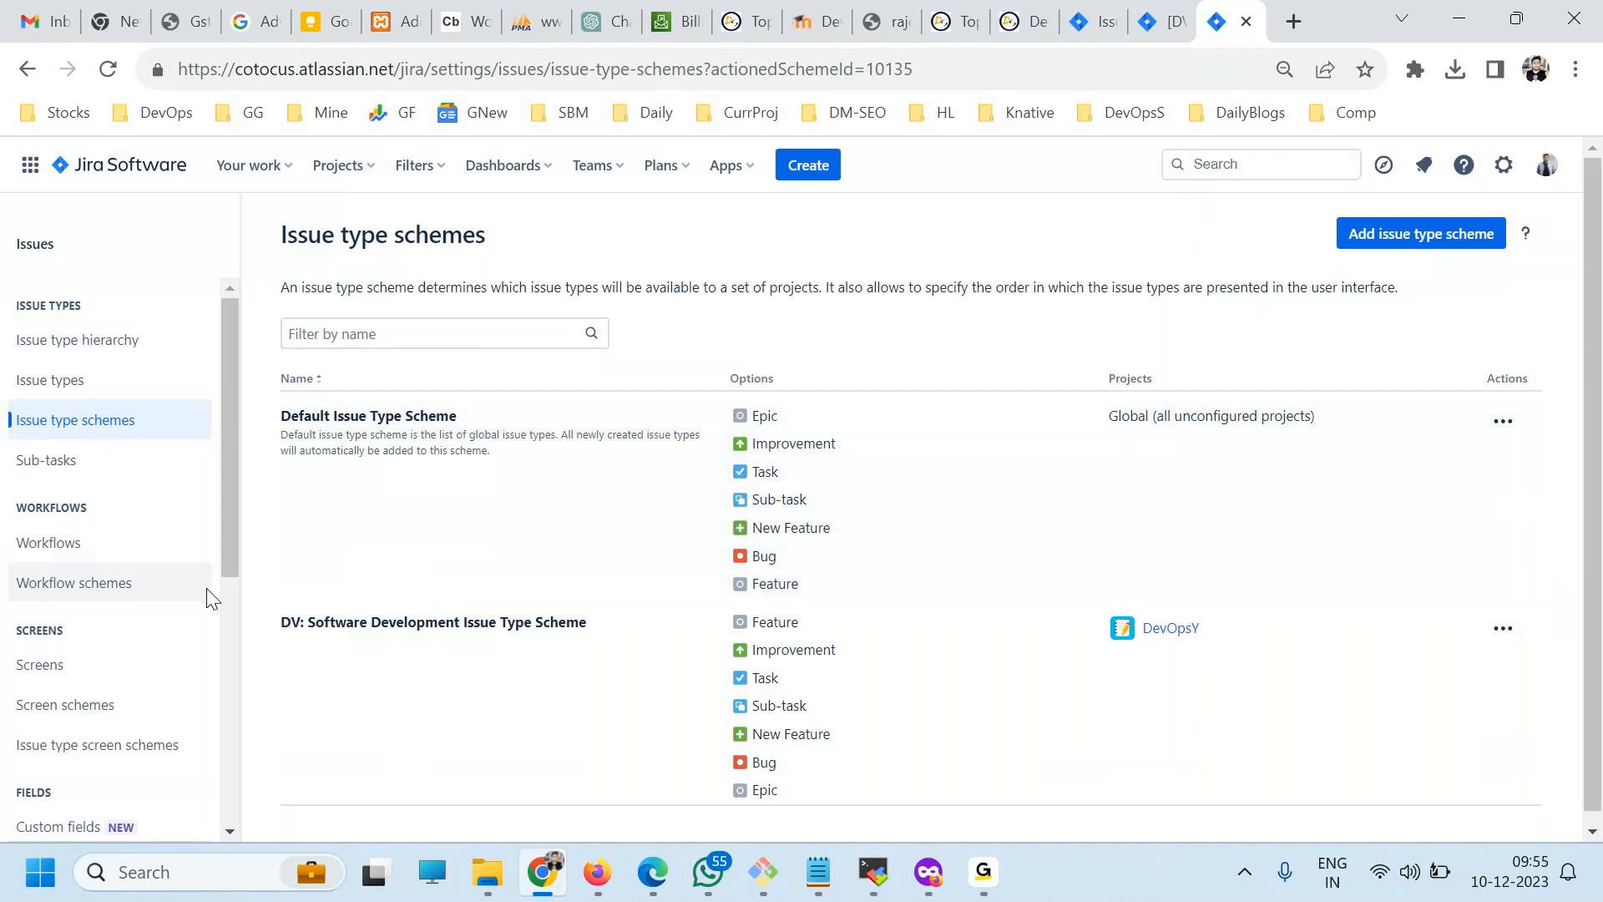
scroll(100, 476, "down", 1)
scroll(97, 468, "down", 5)
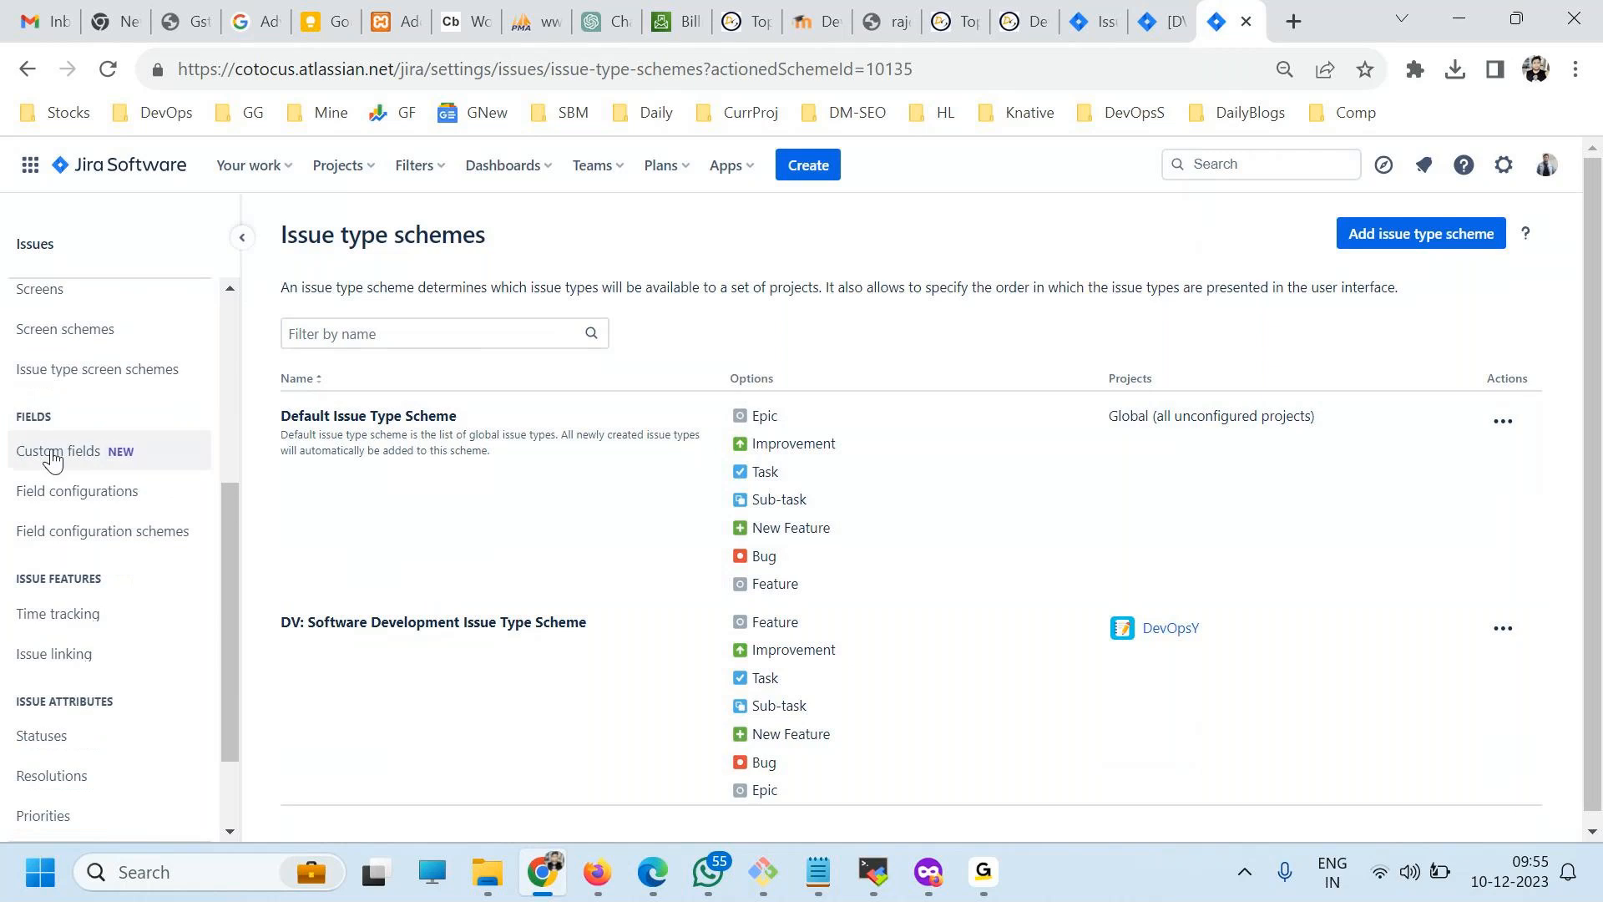
left_click(53, 459)
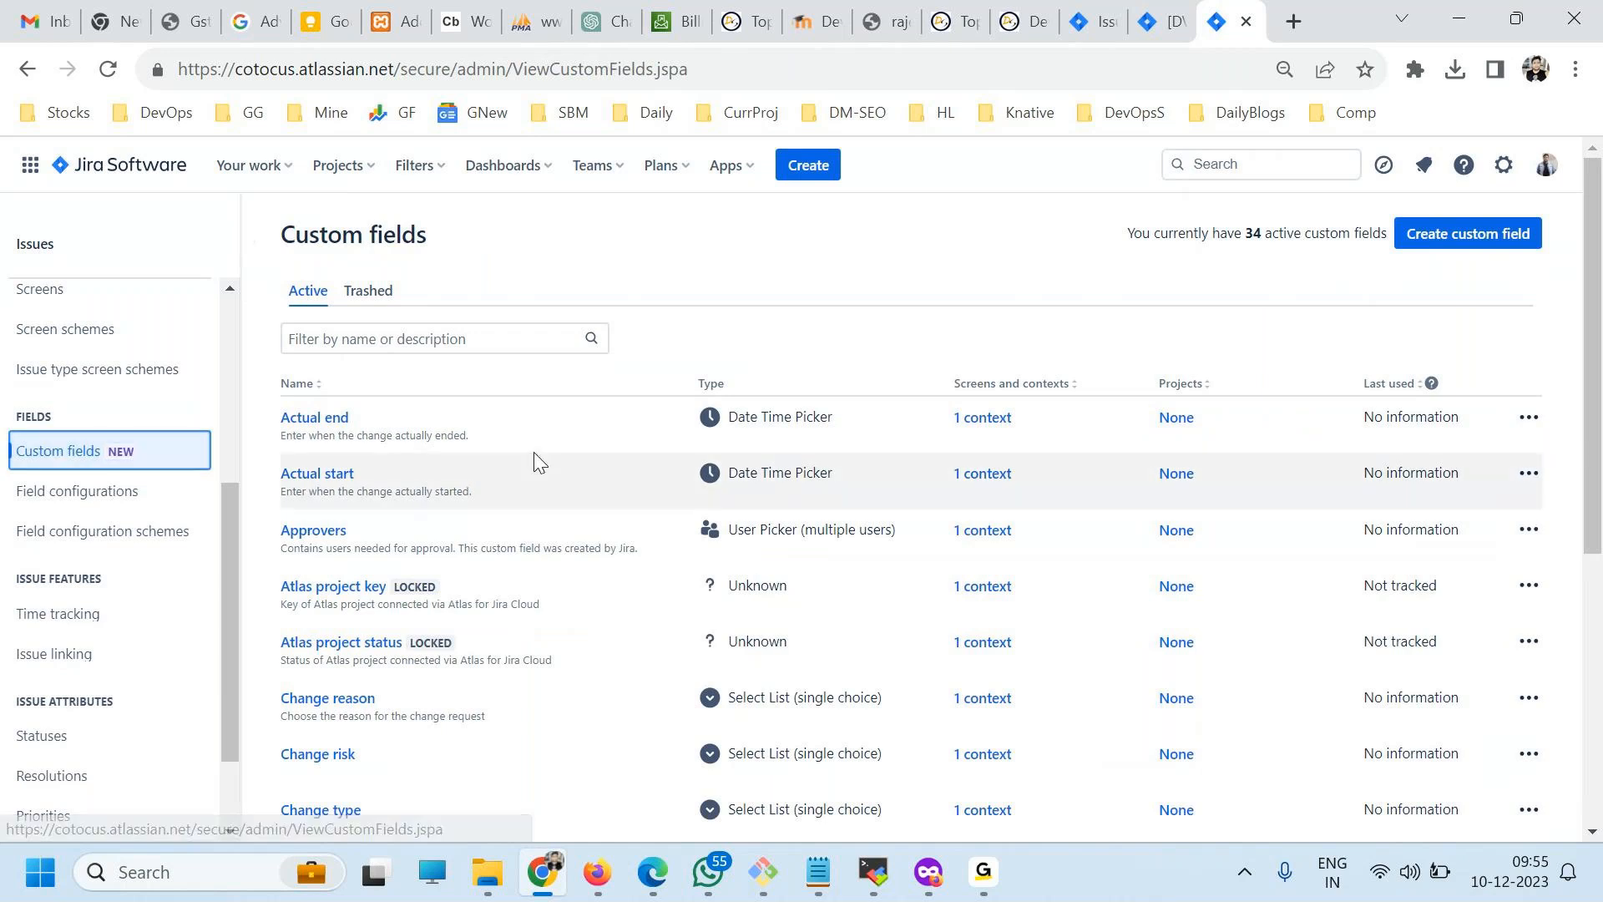
Start a new custom field of the type Select List (single choice) and name it Country.
left_click(1459, 242)
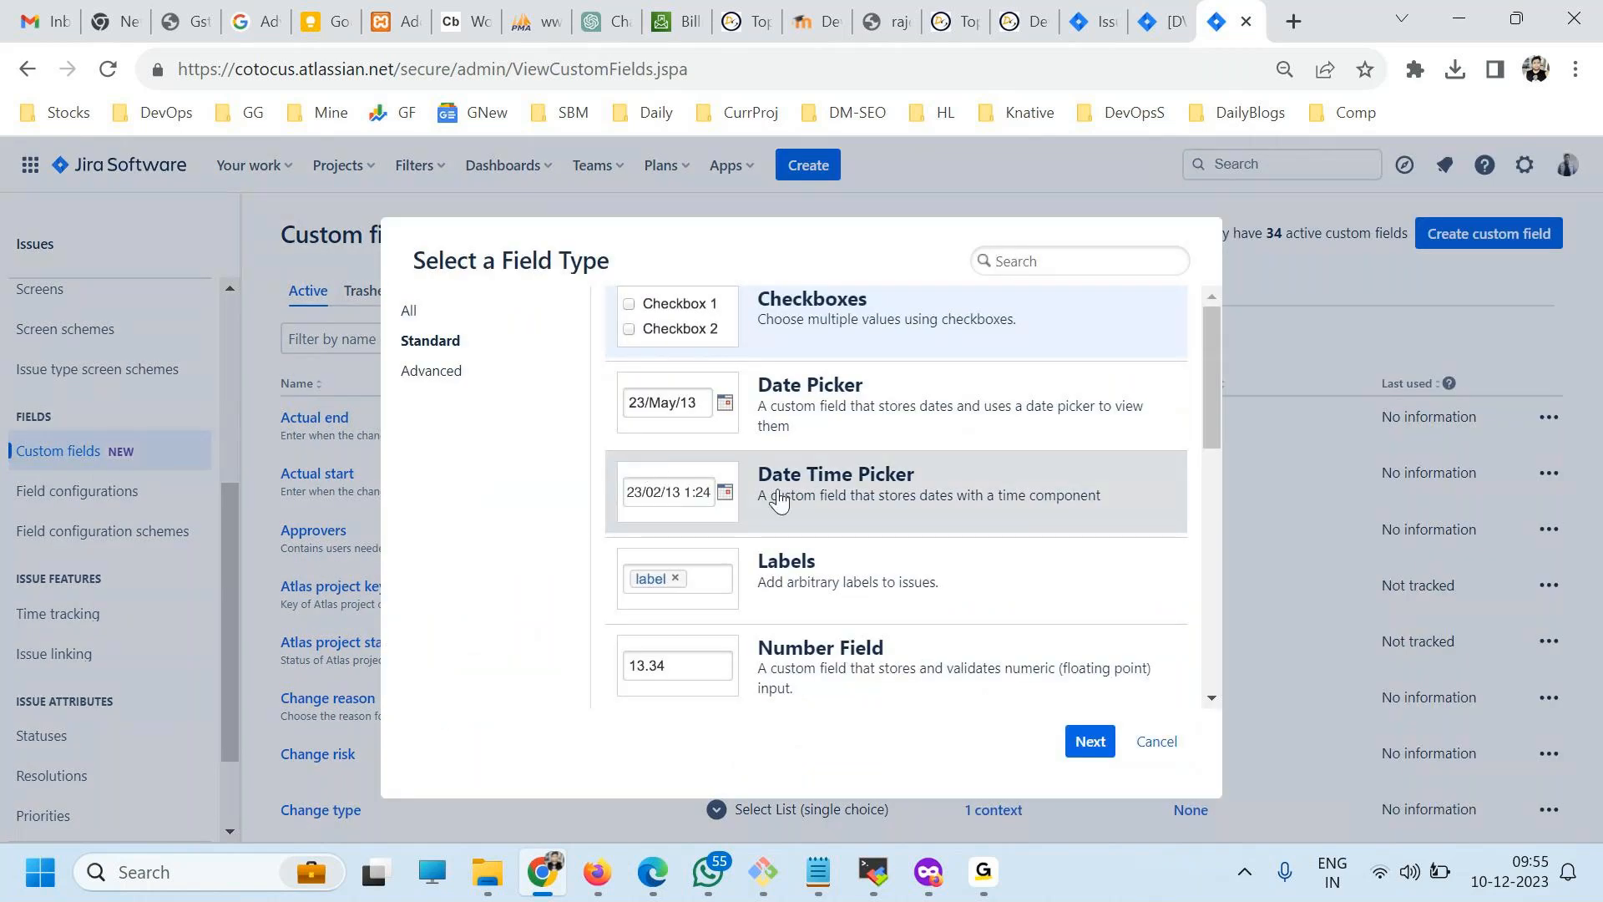
scroll(743, 505, "down", 8)
scroll(868, 601, "down", 1)
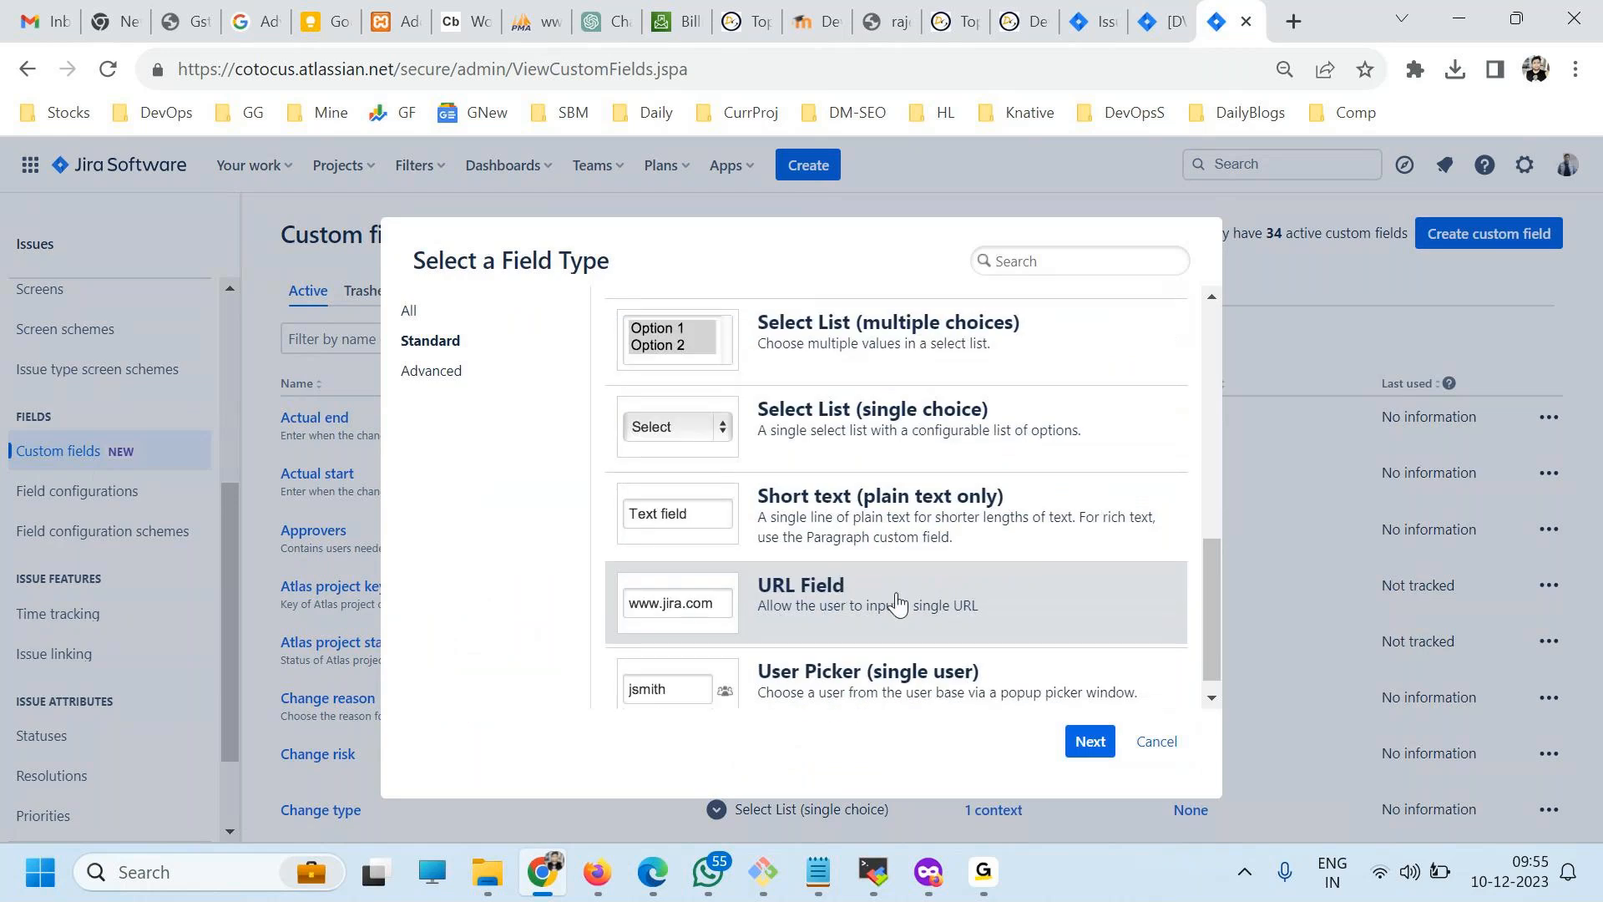
scroll(898, 601, "up", 8)
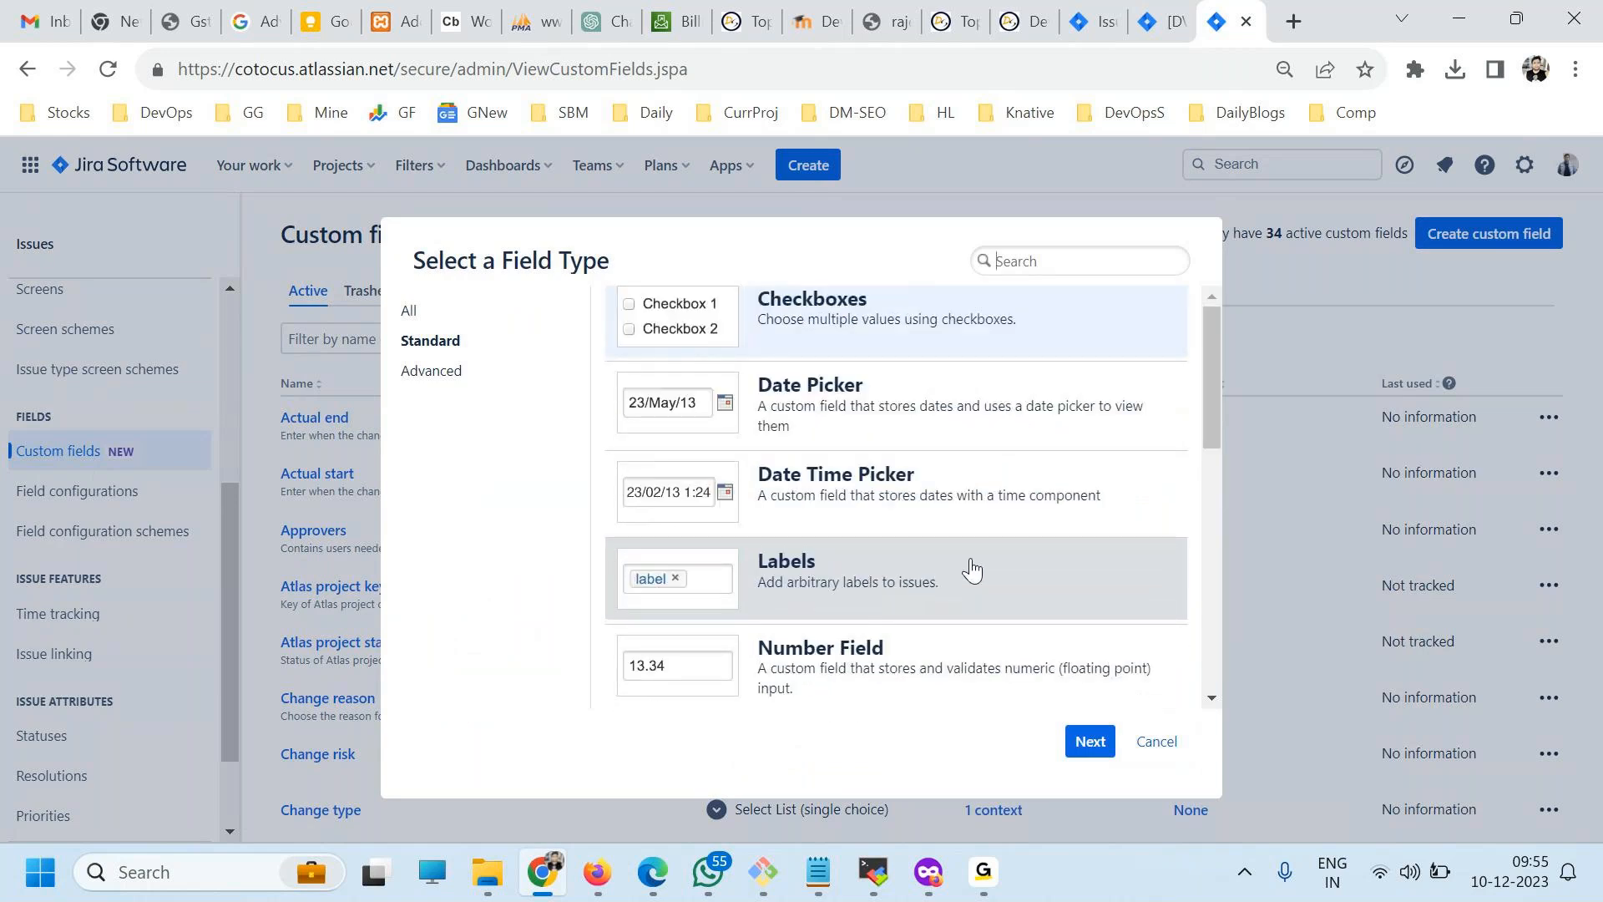
scroll(960, 564, "down", 3)
scroll(971, 558, "down", 3)
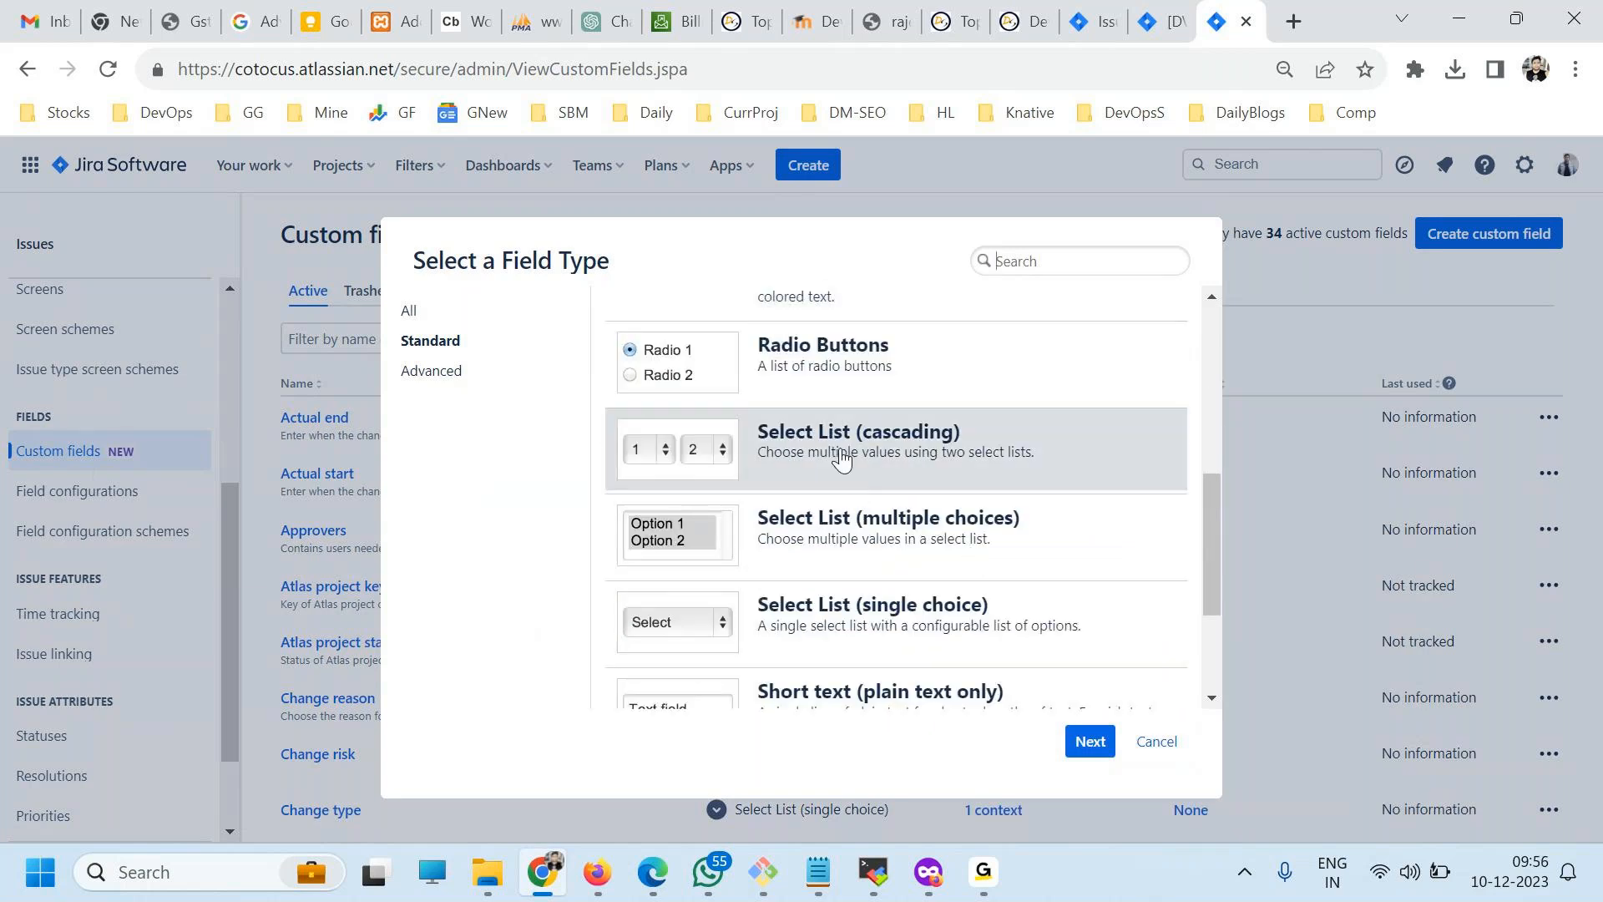
scroll(857, 534, "down", 2)
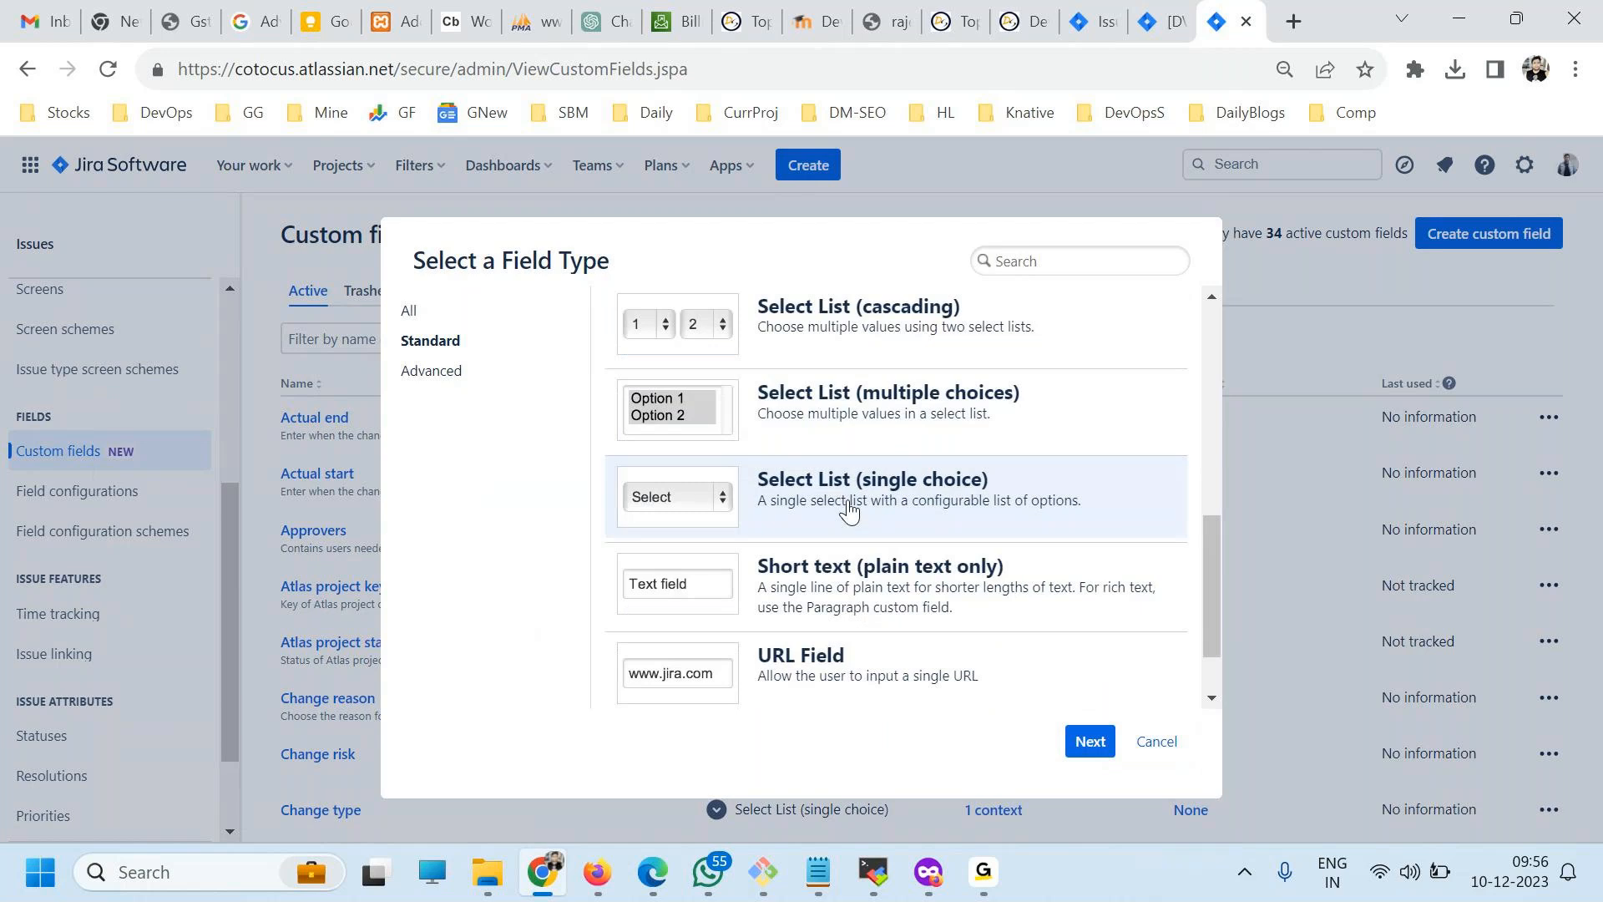
left_click(1089, 741)
type("Country")
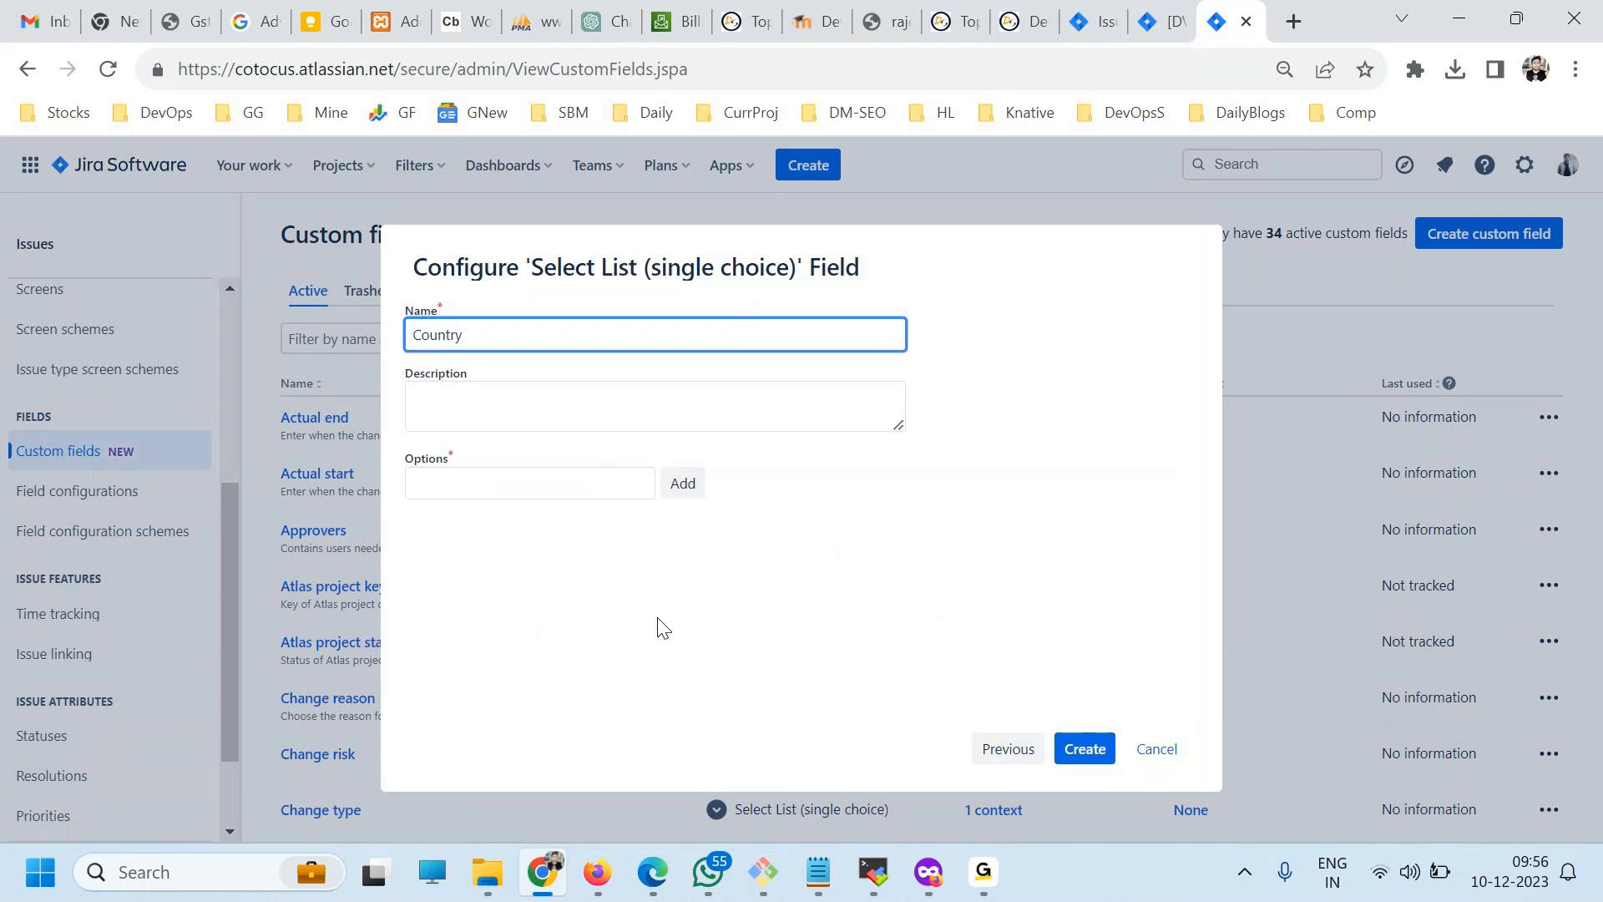
Add INDIA, USA, UK and CANADA as the options of the Country field.
key("Tab")
left_click(485, 481)
type("INDIA")
key("Return")
type("US")
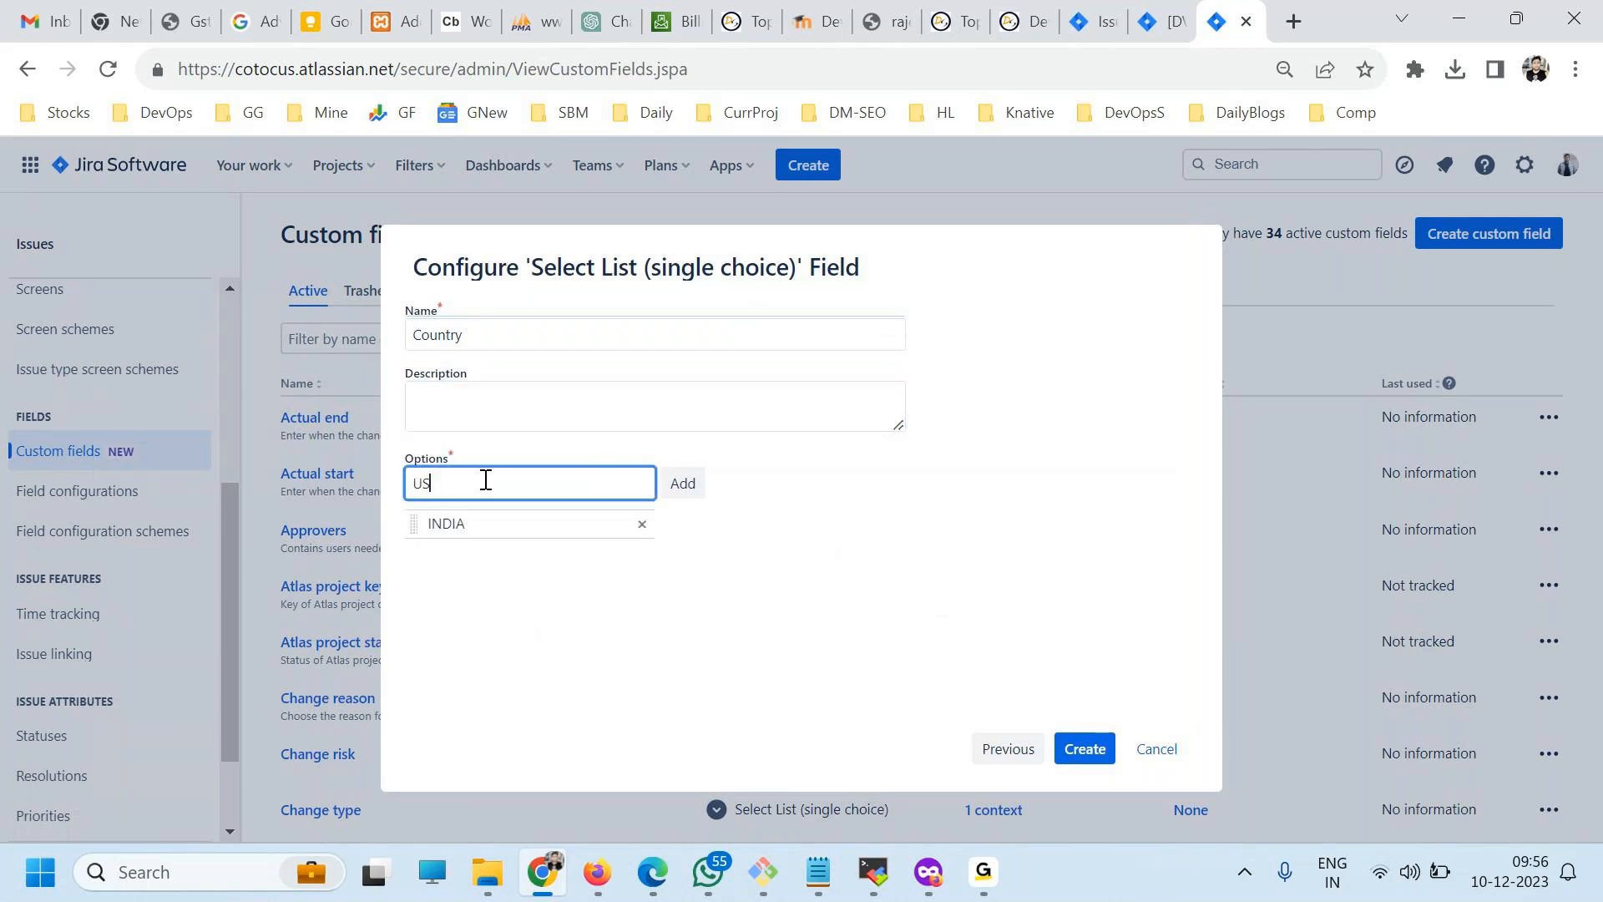
type("A")
key("Return")
type("UK")
key("Return")
type("CANADA")
key("Return")
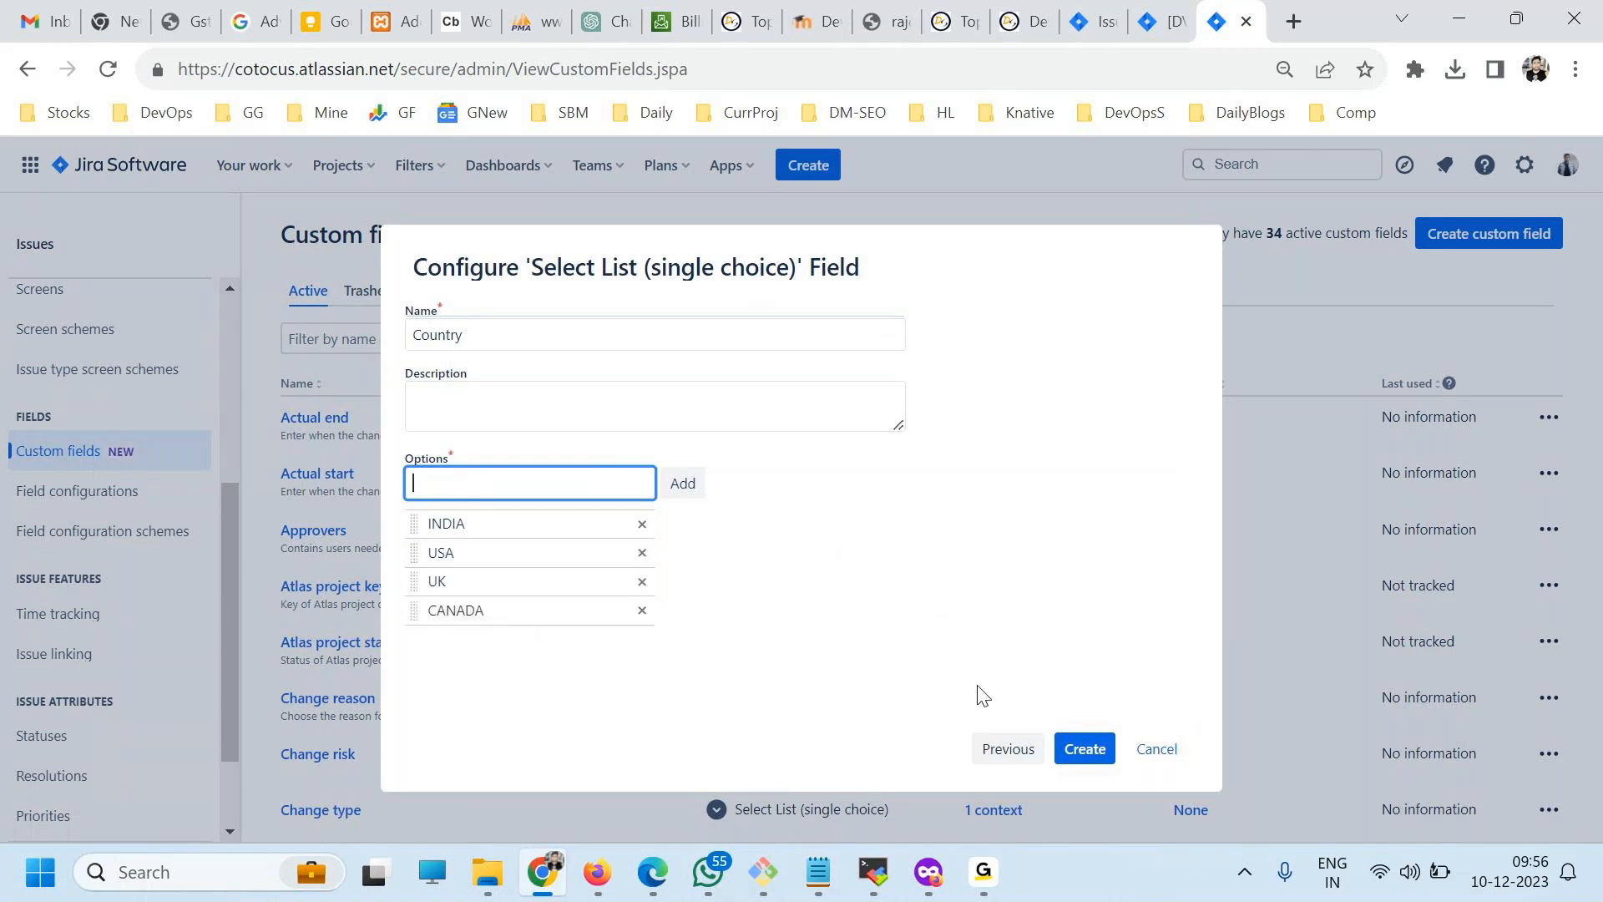
Create the Country field and associate it with all of the listed screens.
left_click(1078, 743)
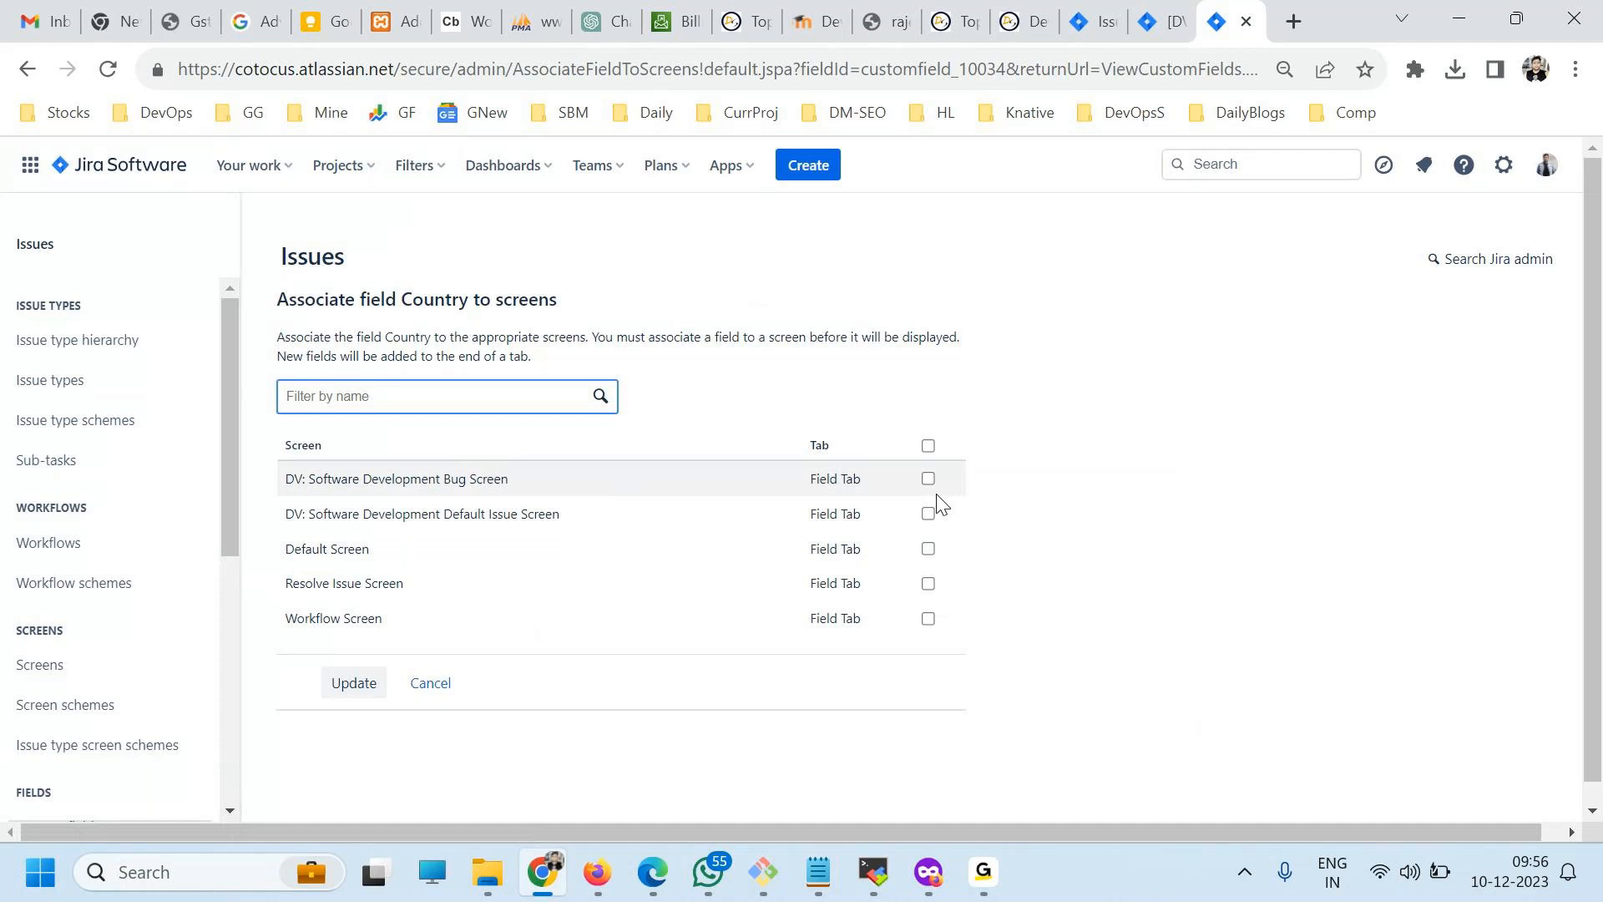
left_click(928, 445)
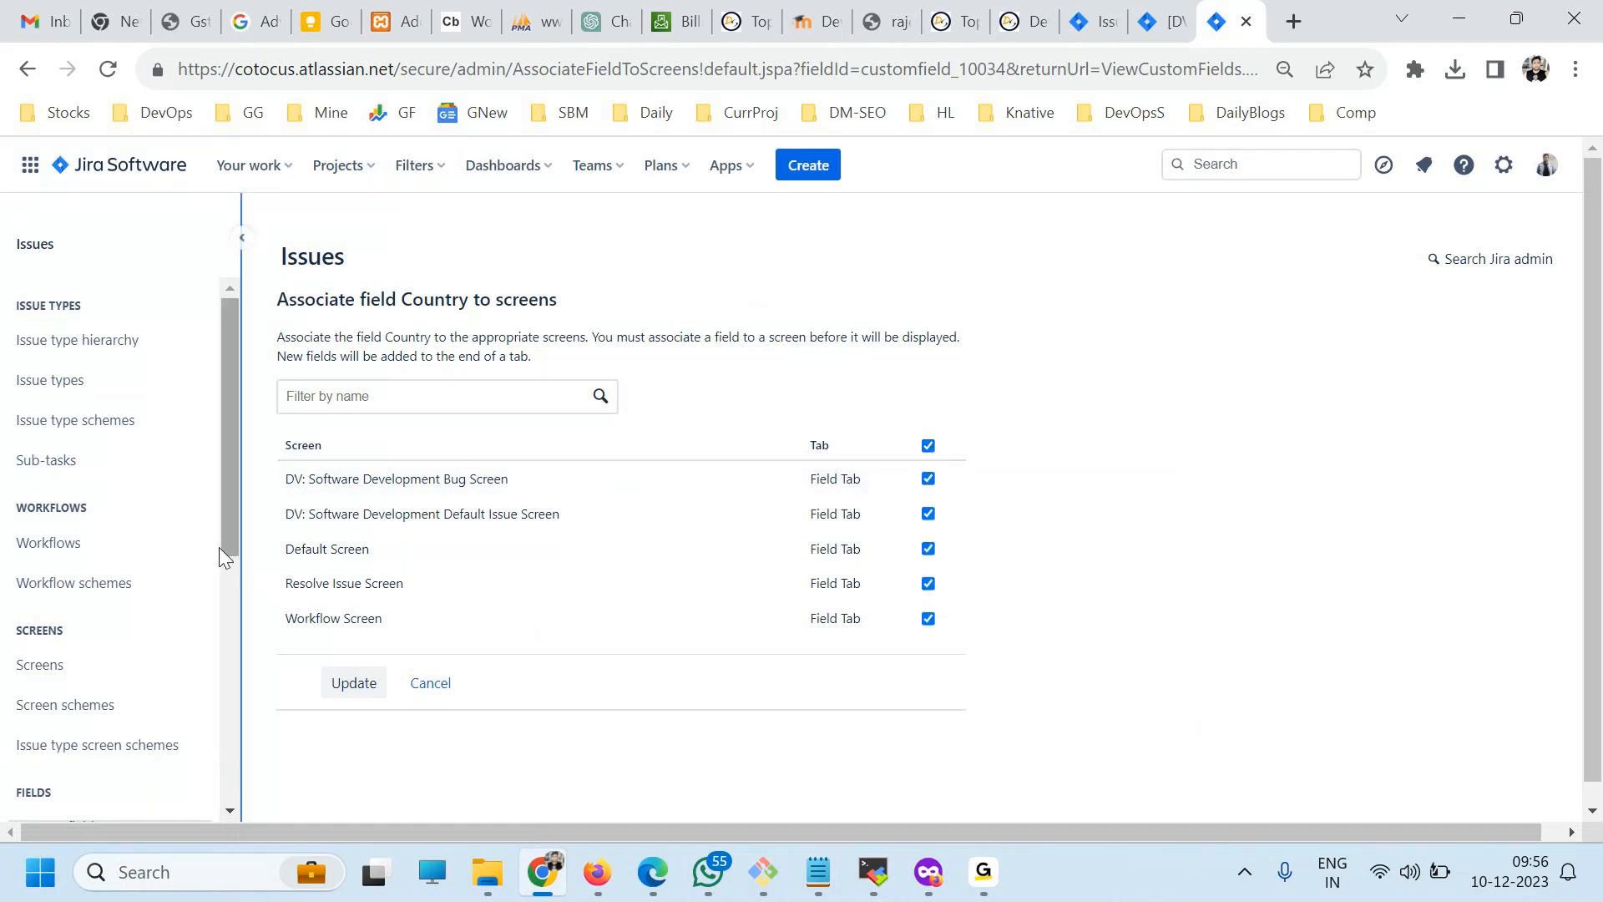
left_click(354, 683)
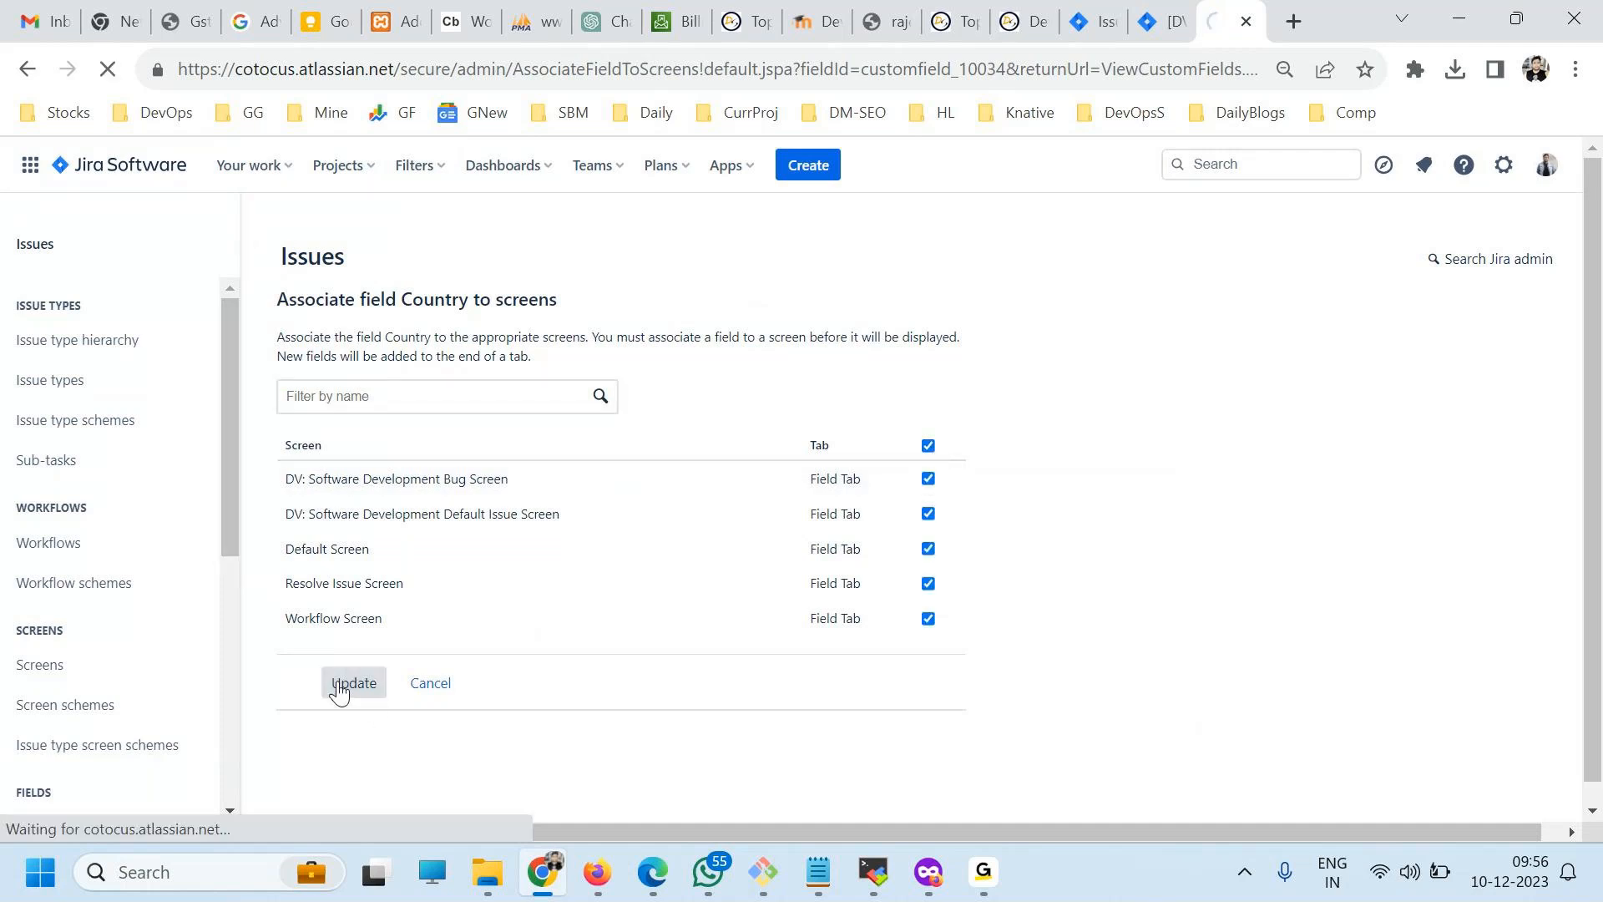
Start a new DevOpsY issue to check its form for the Country field, and close it without creating the issue.
left_click(808, 167)
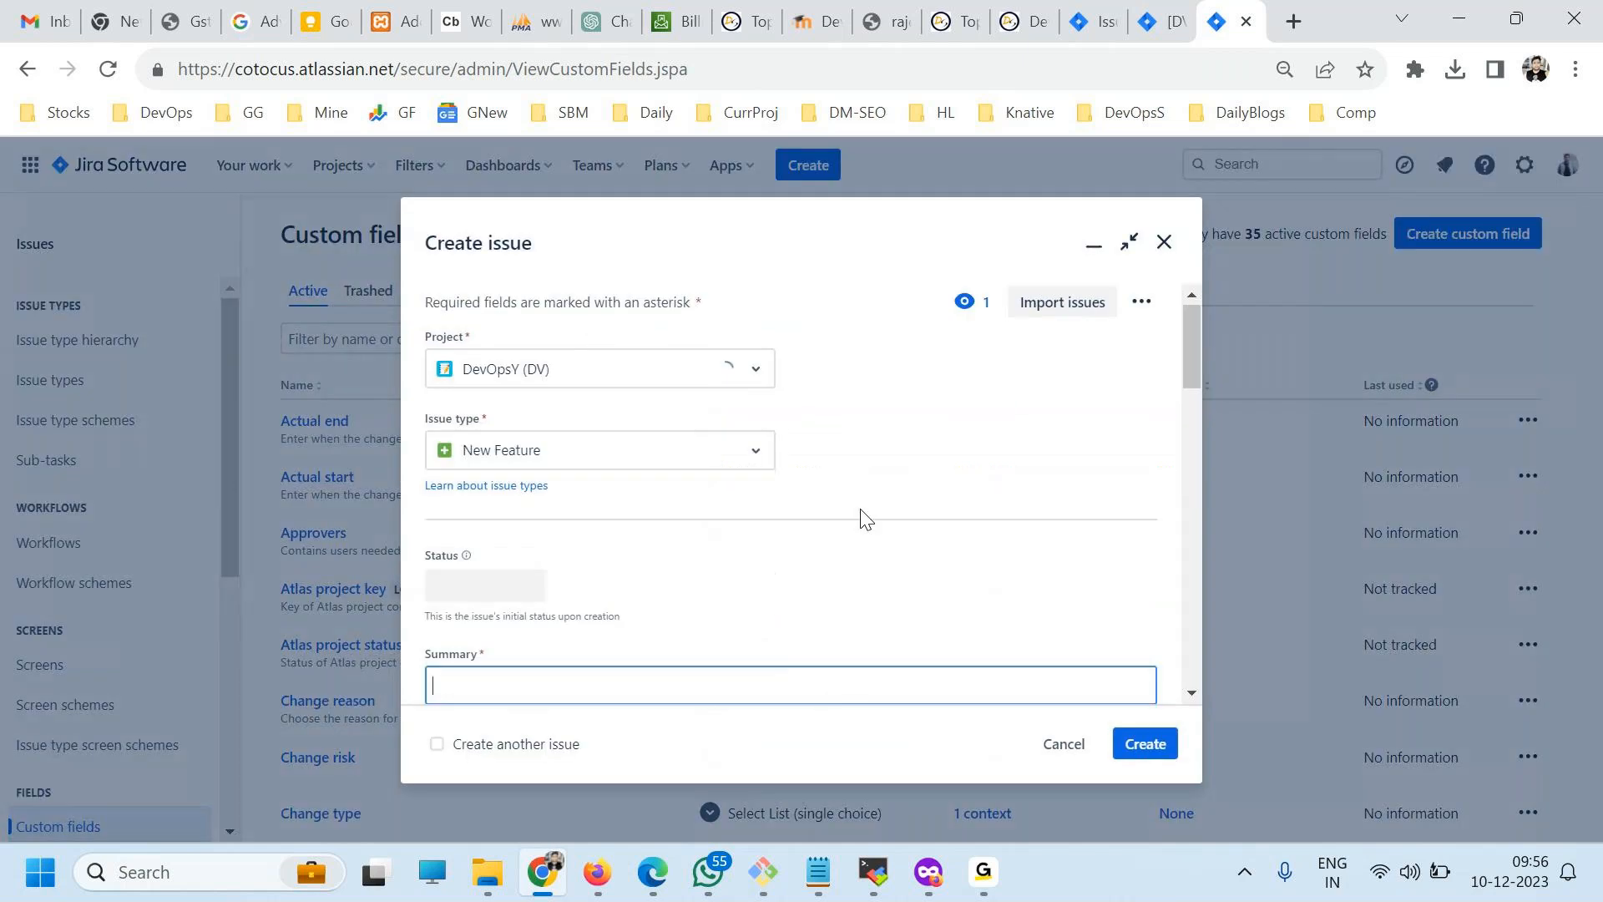
scroll(865, 519, "down", 1)
scroll(860, 522, "down", 3)
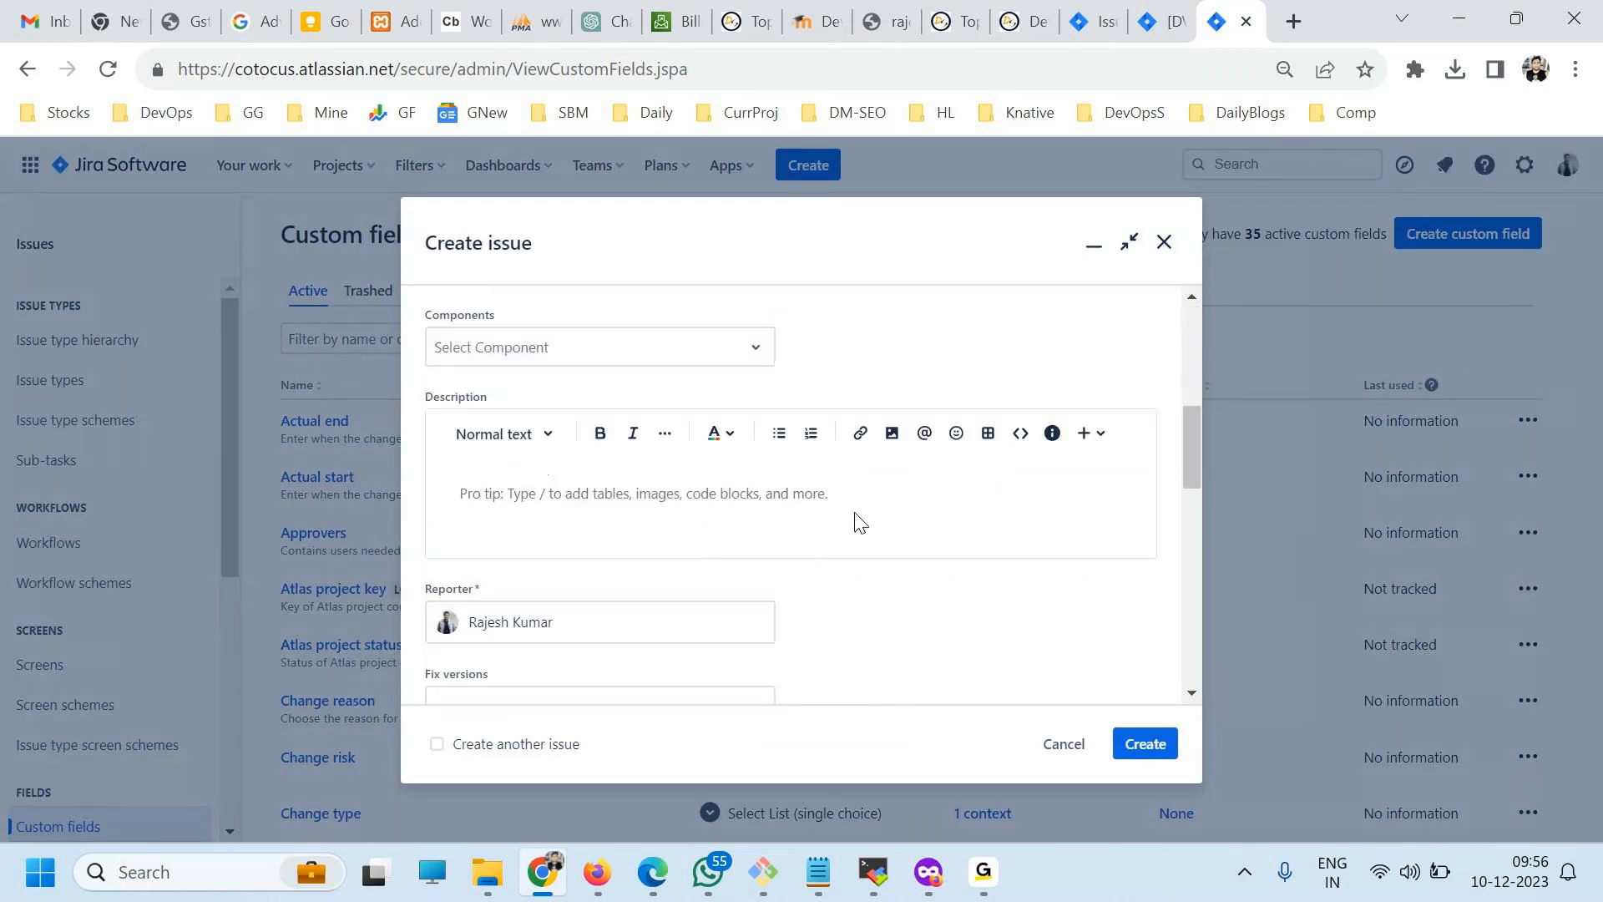
scroll(860, 522, "down", 8)
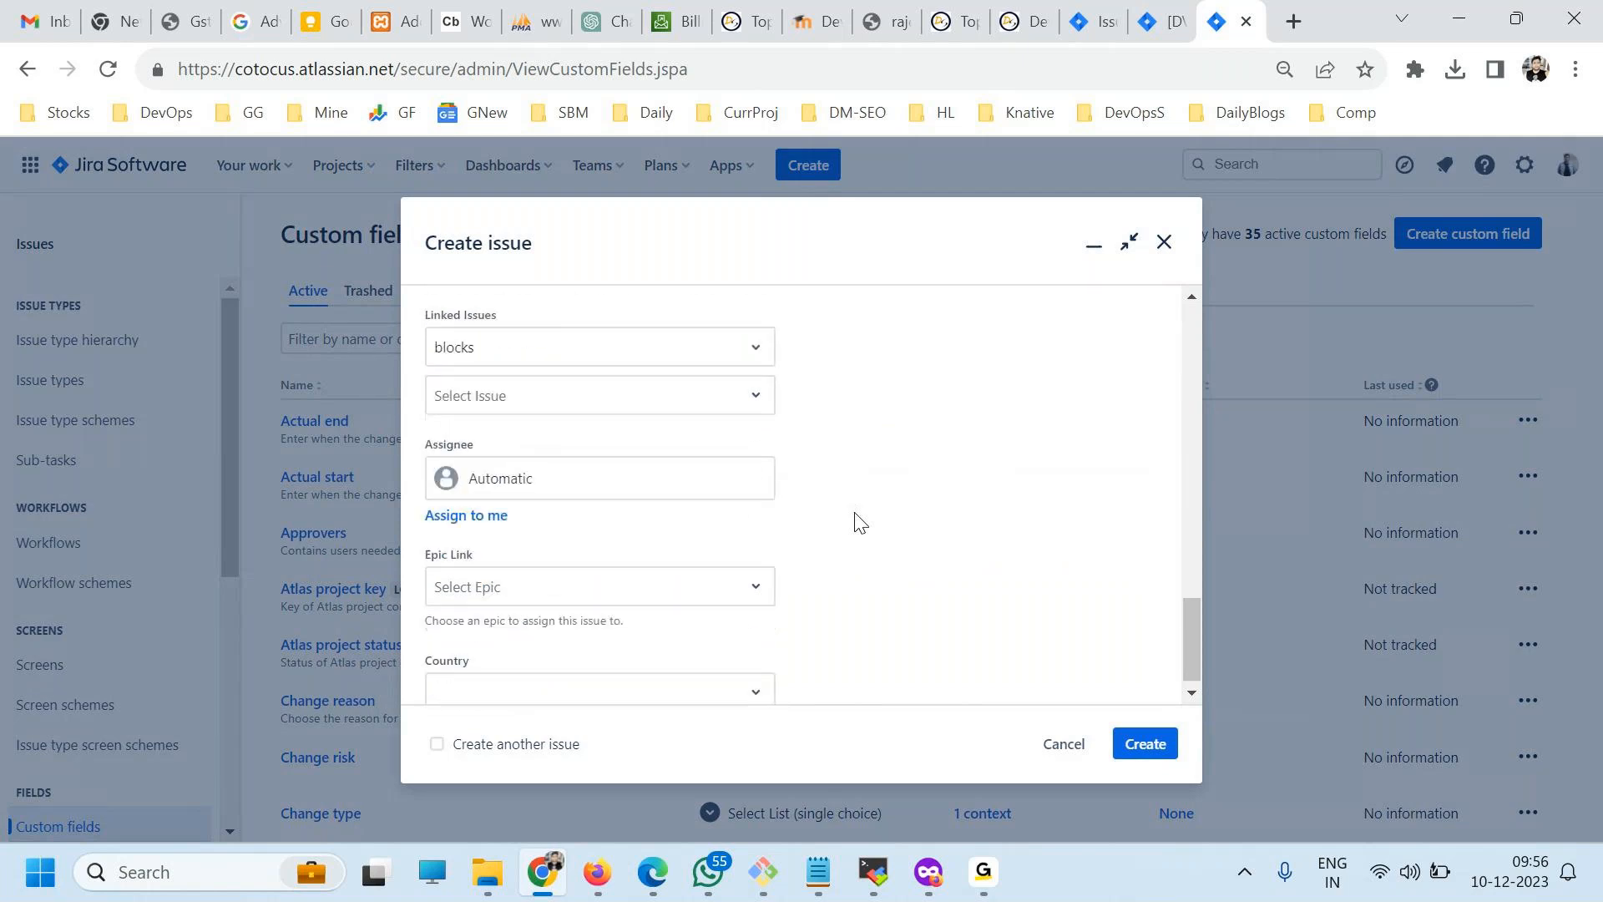
left_click_drag(430, 655, 497, 664)
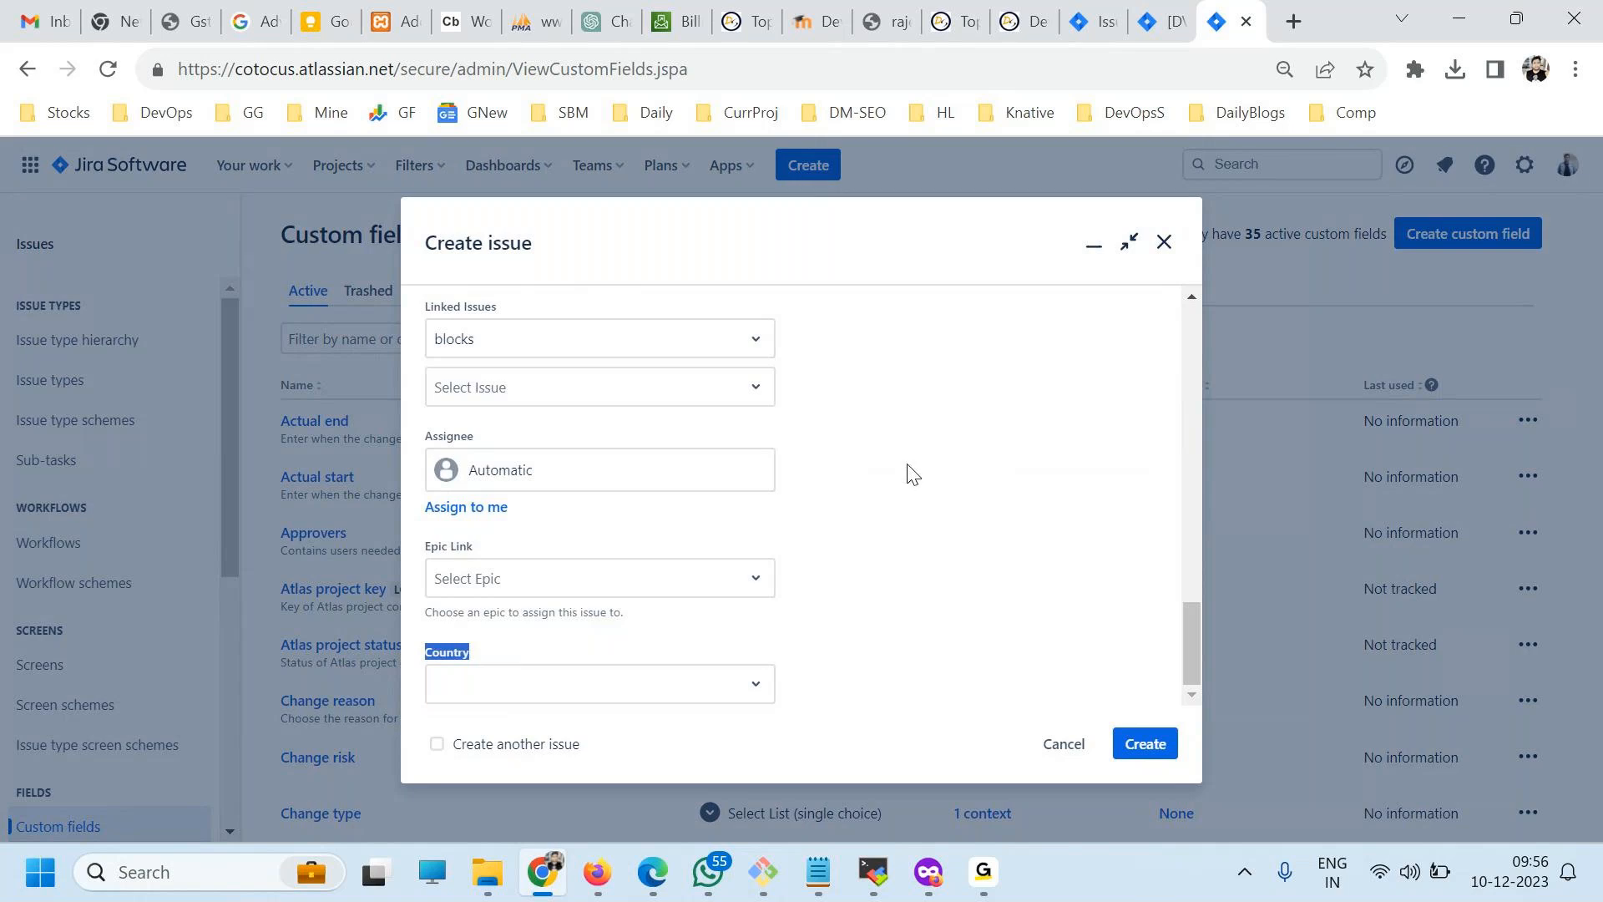
left_click(1163, 243)
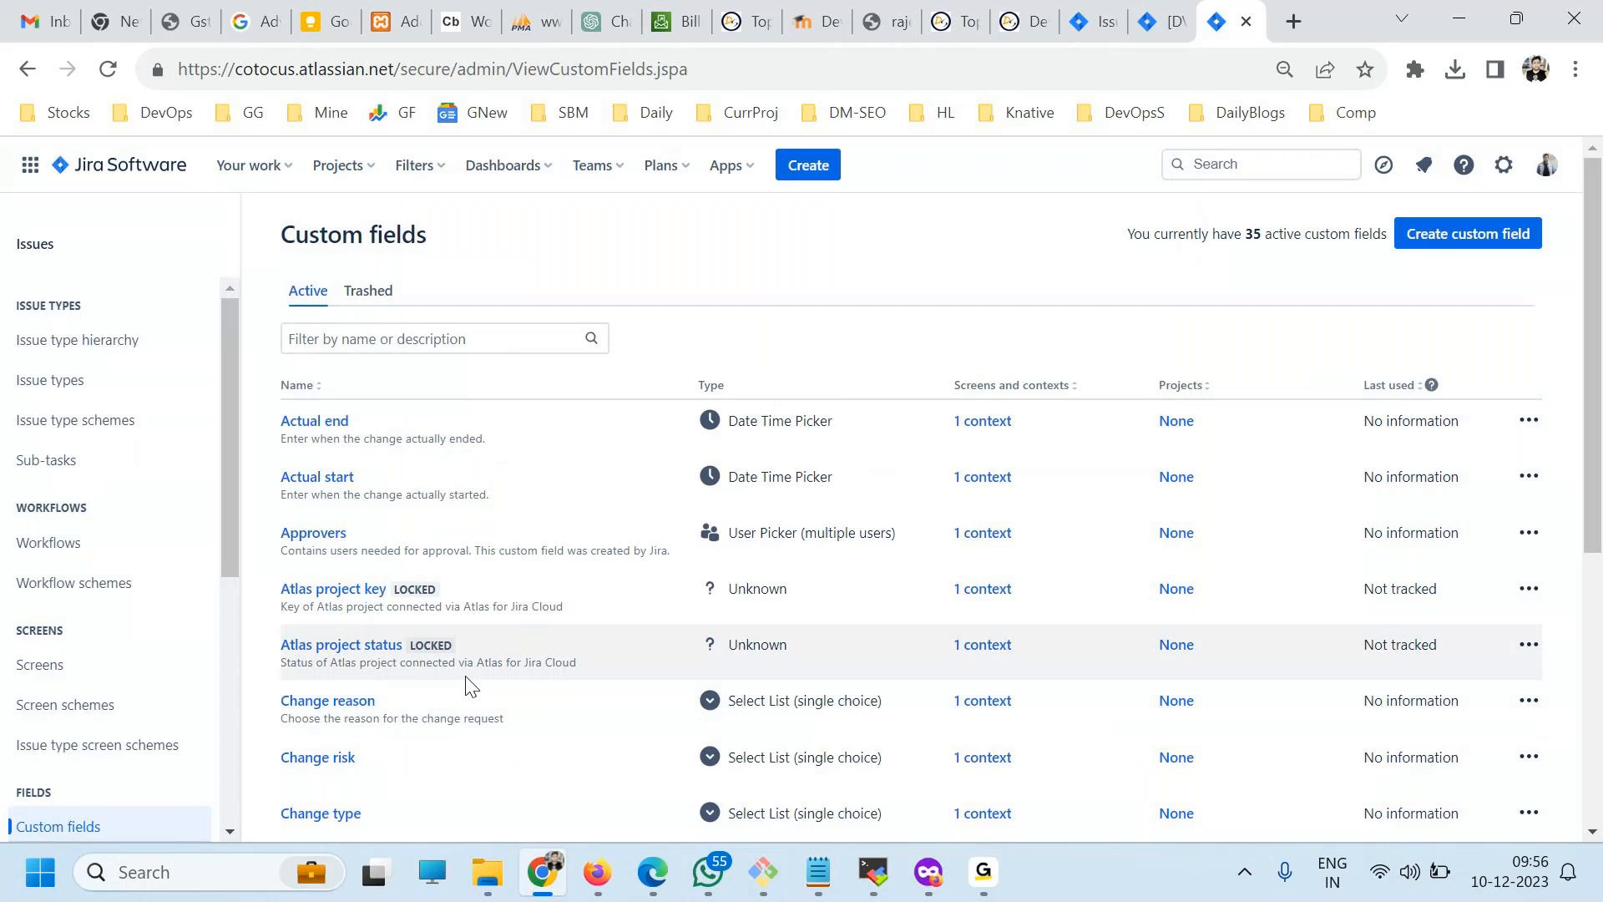
View the field configurations and the field configuration schemes.
scroll(151, 605, "down", 3)
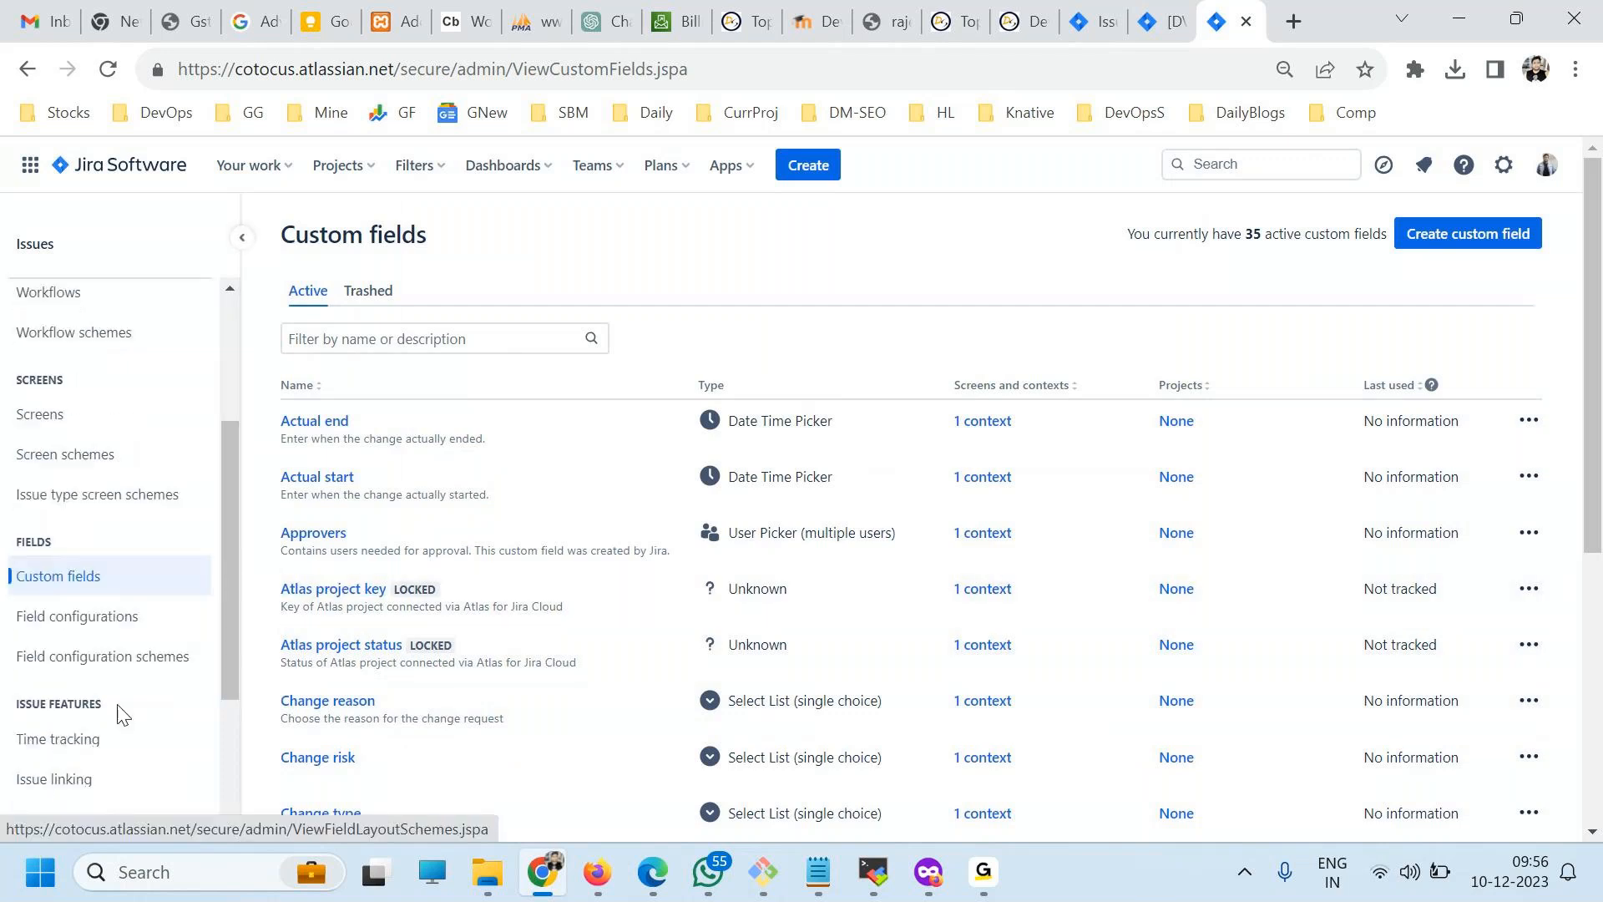
left_click(99, 622)
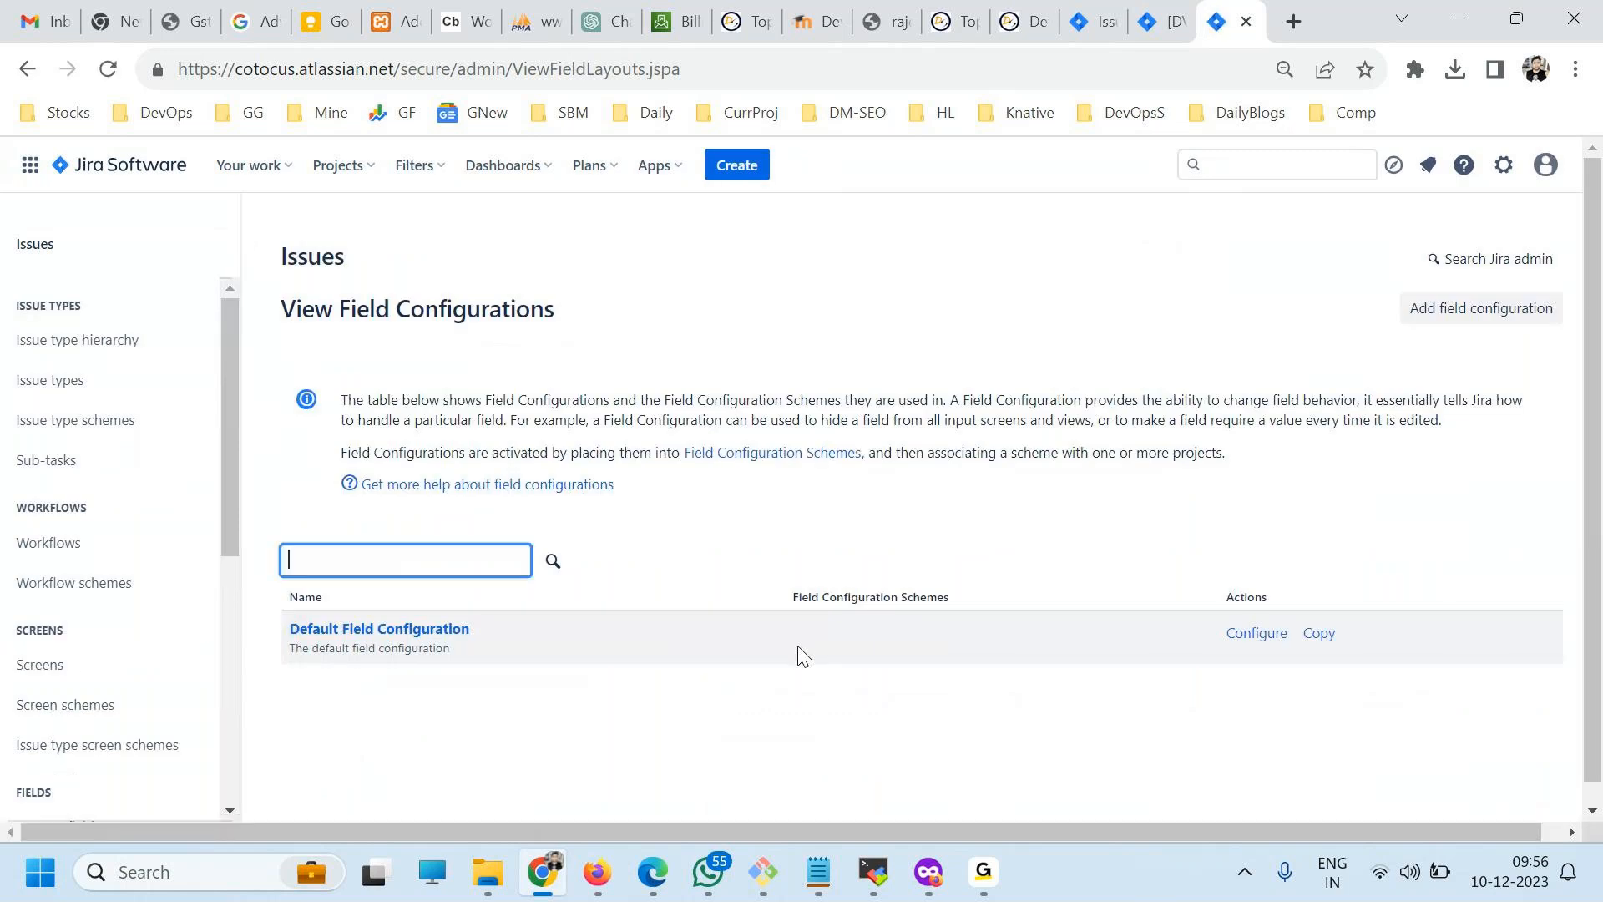
scroll(208, 680, "down", 3)
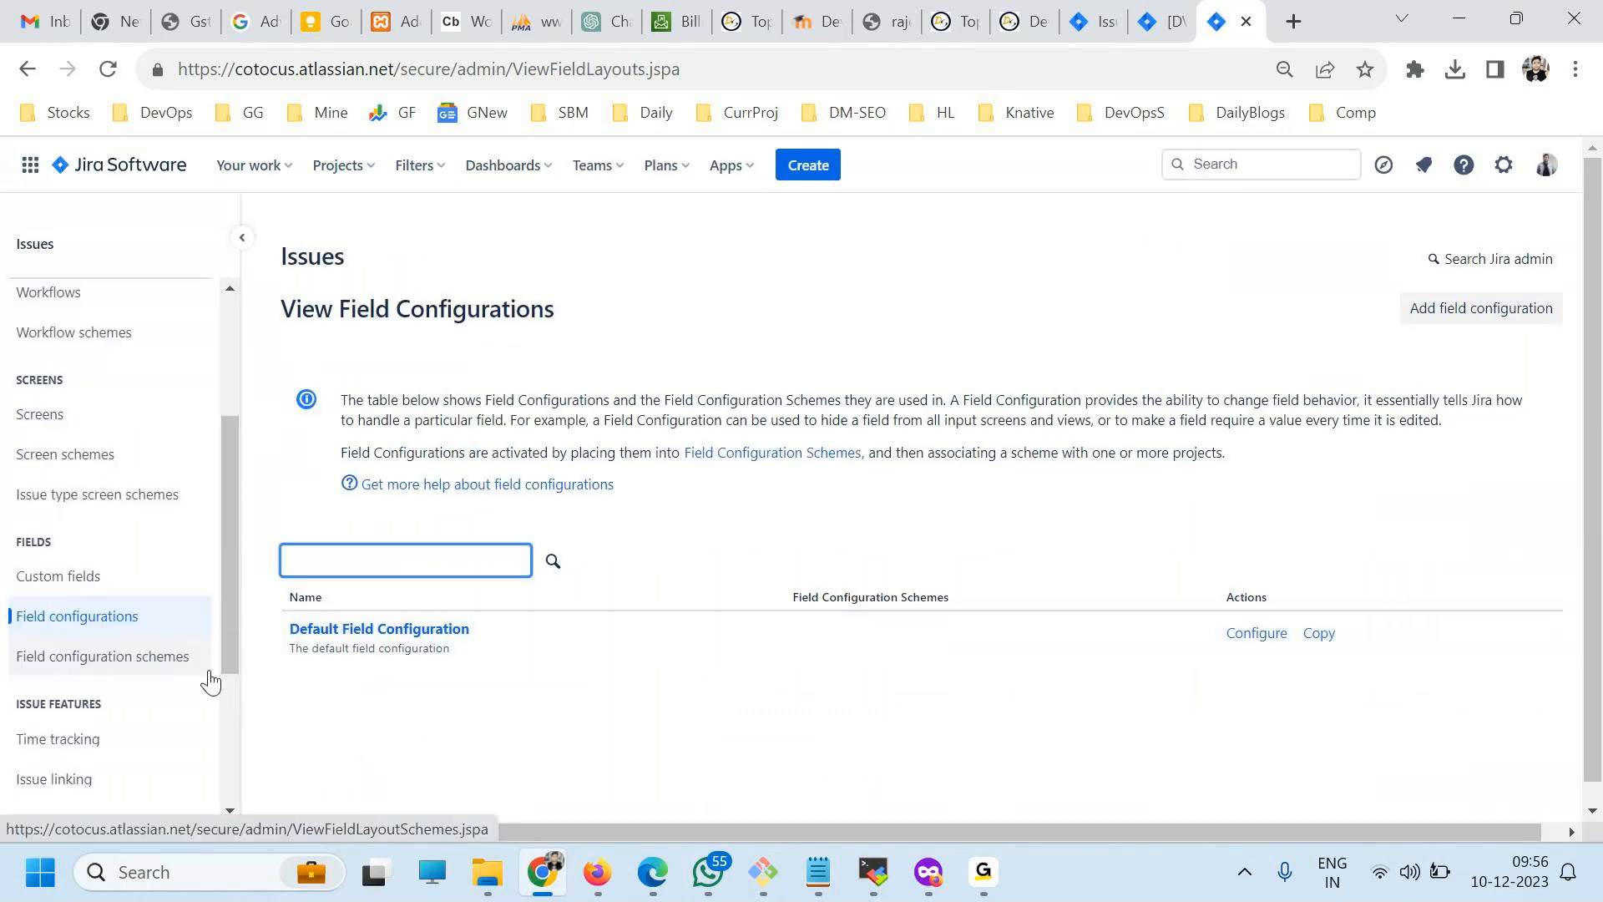
left_click(142, 673)
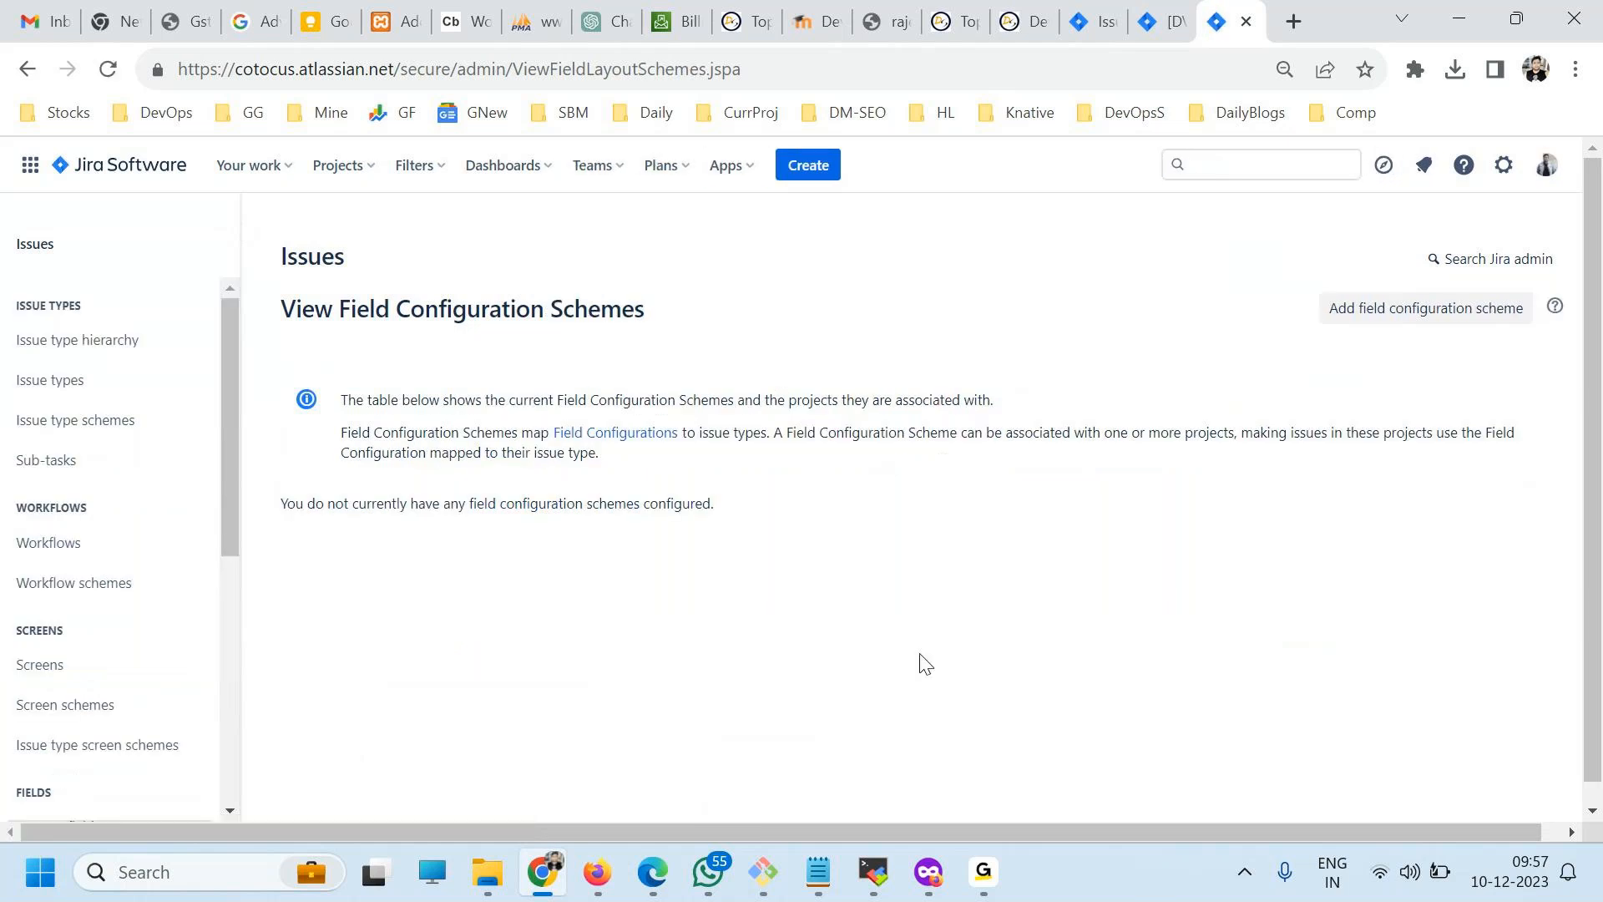
scroll(825, 641, "down", 1)
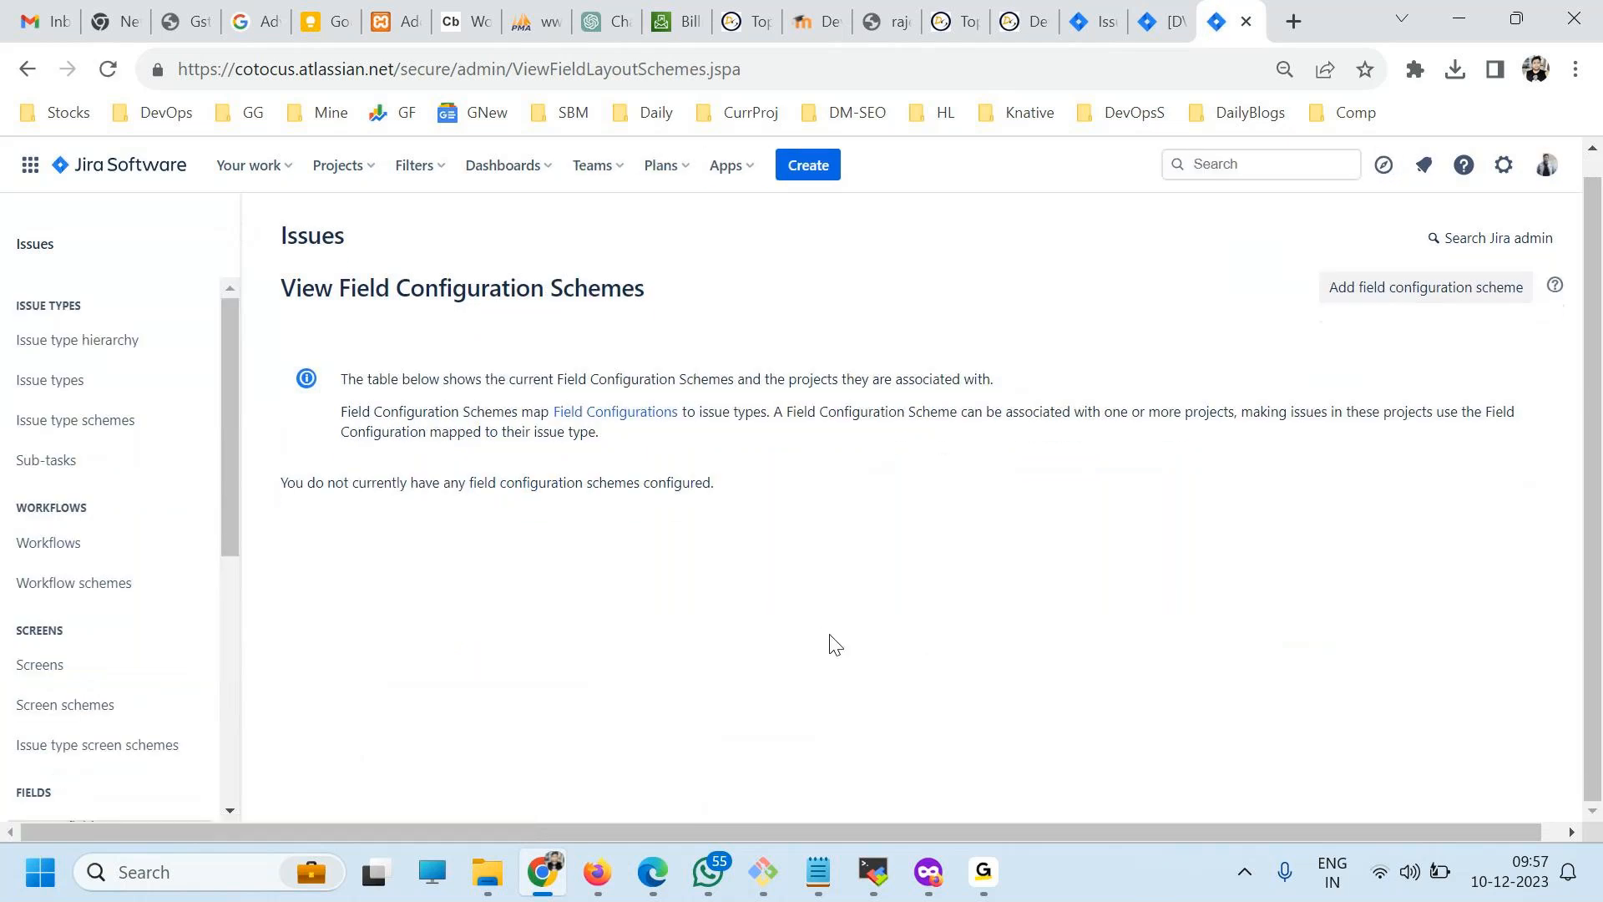
left_click_drag(432, 483, 640, 485)
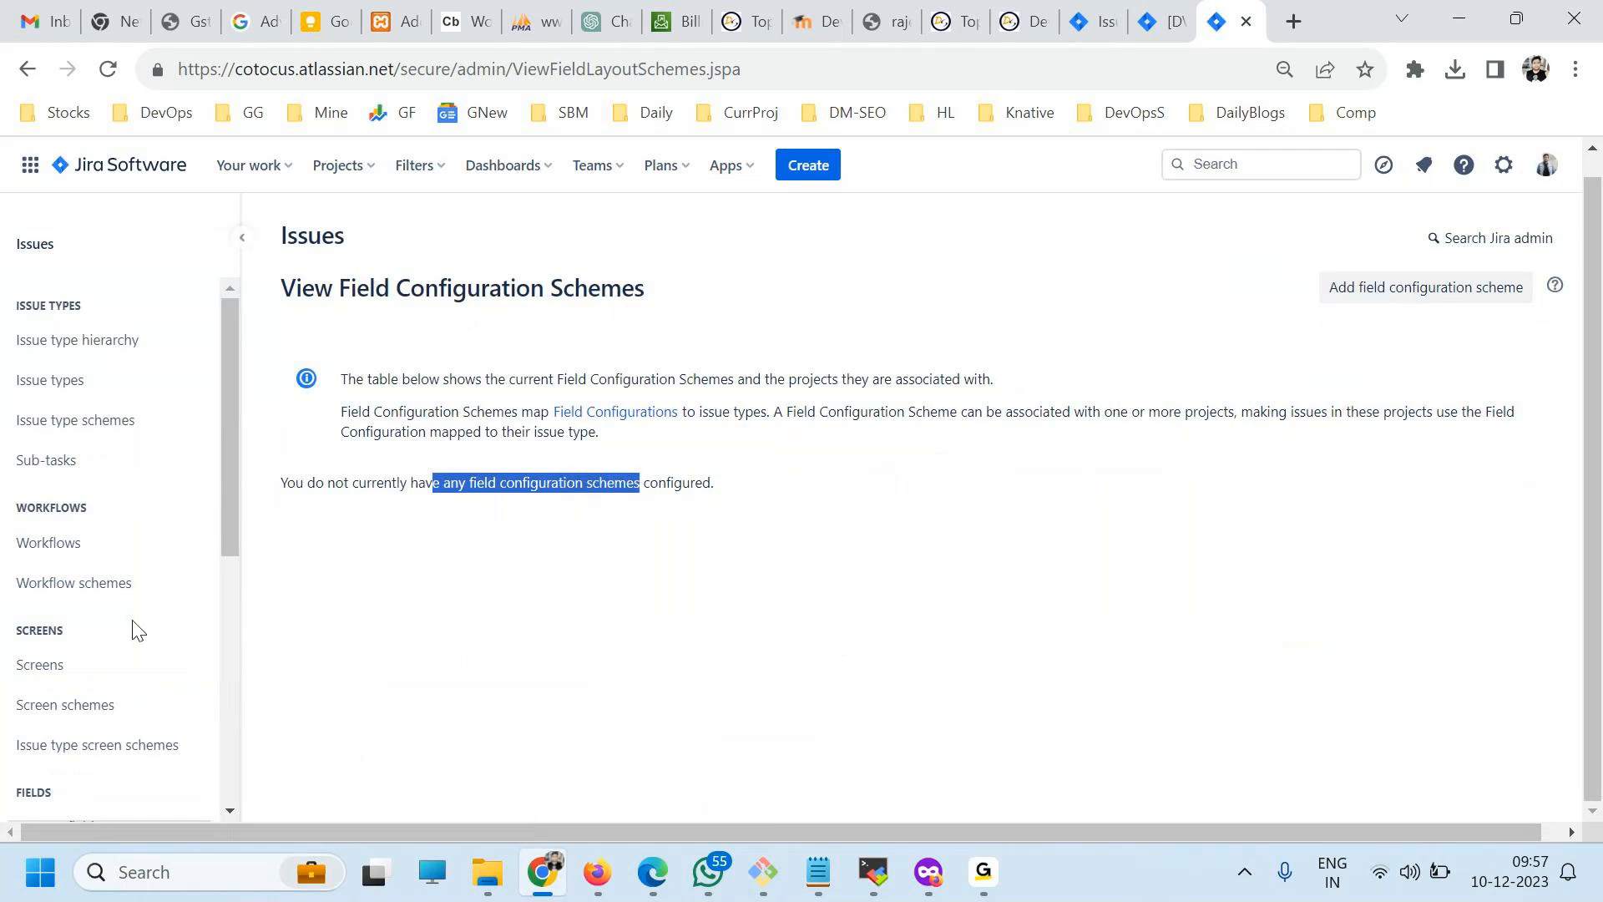
scroll(99, 622, "up", 1)
scroll(96, 609, "down", 3)
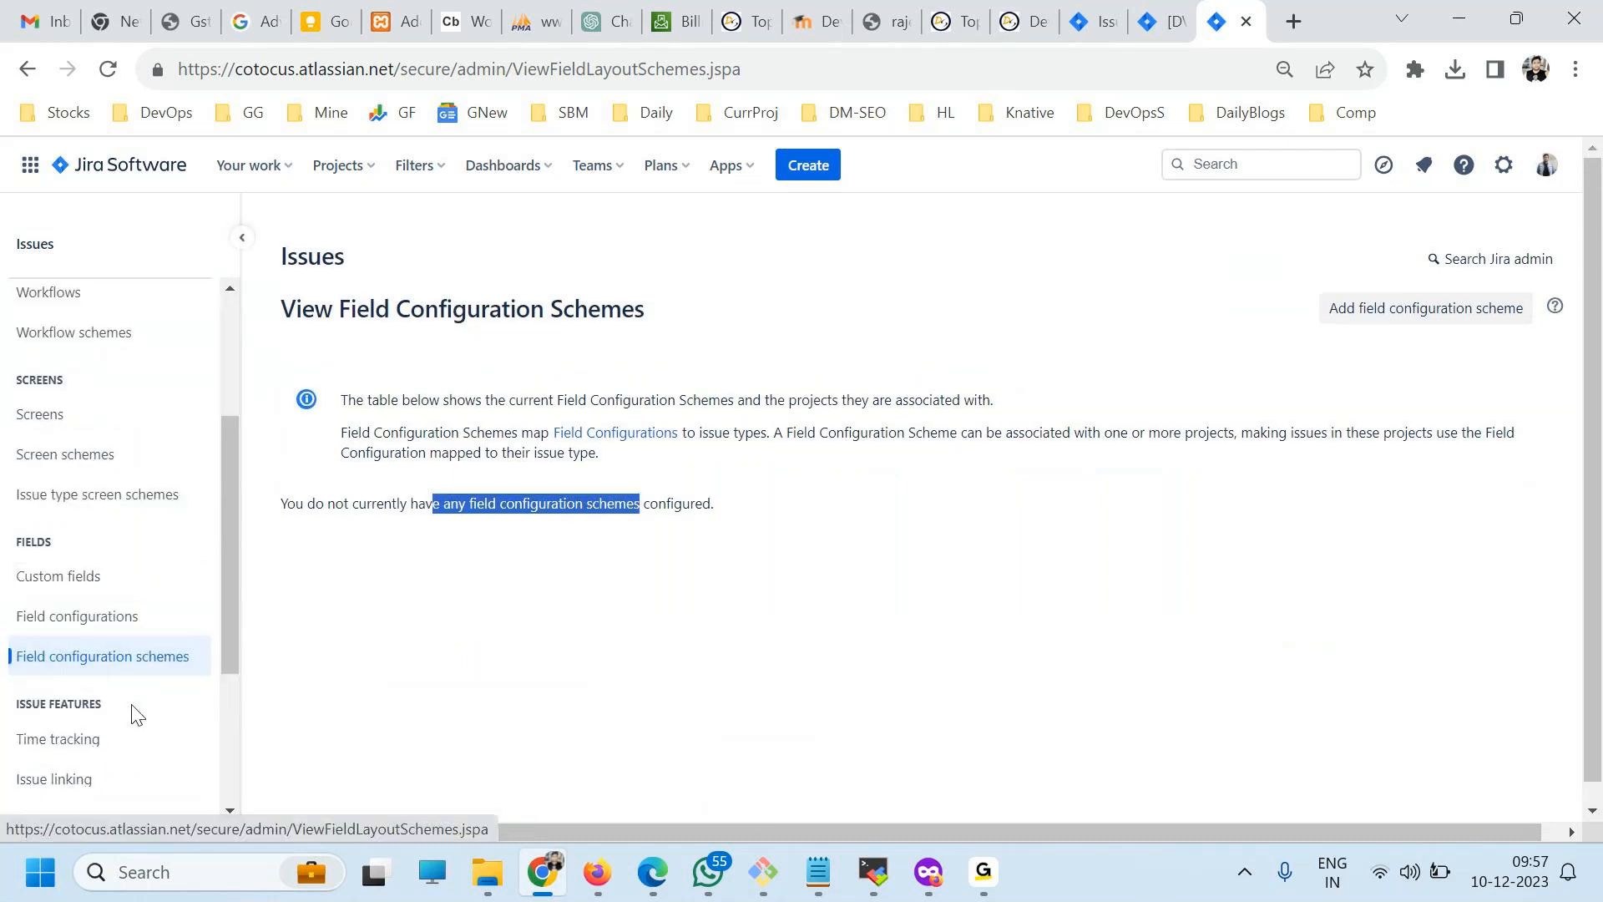
Return to the custom fields, look through the list, and view the actions available for the Actual end field.
left_click(57, 578)
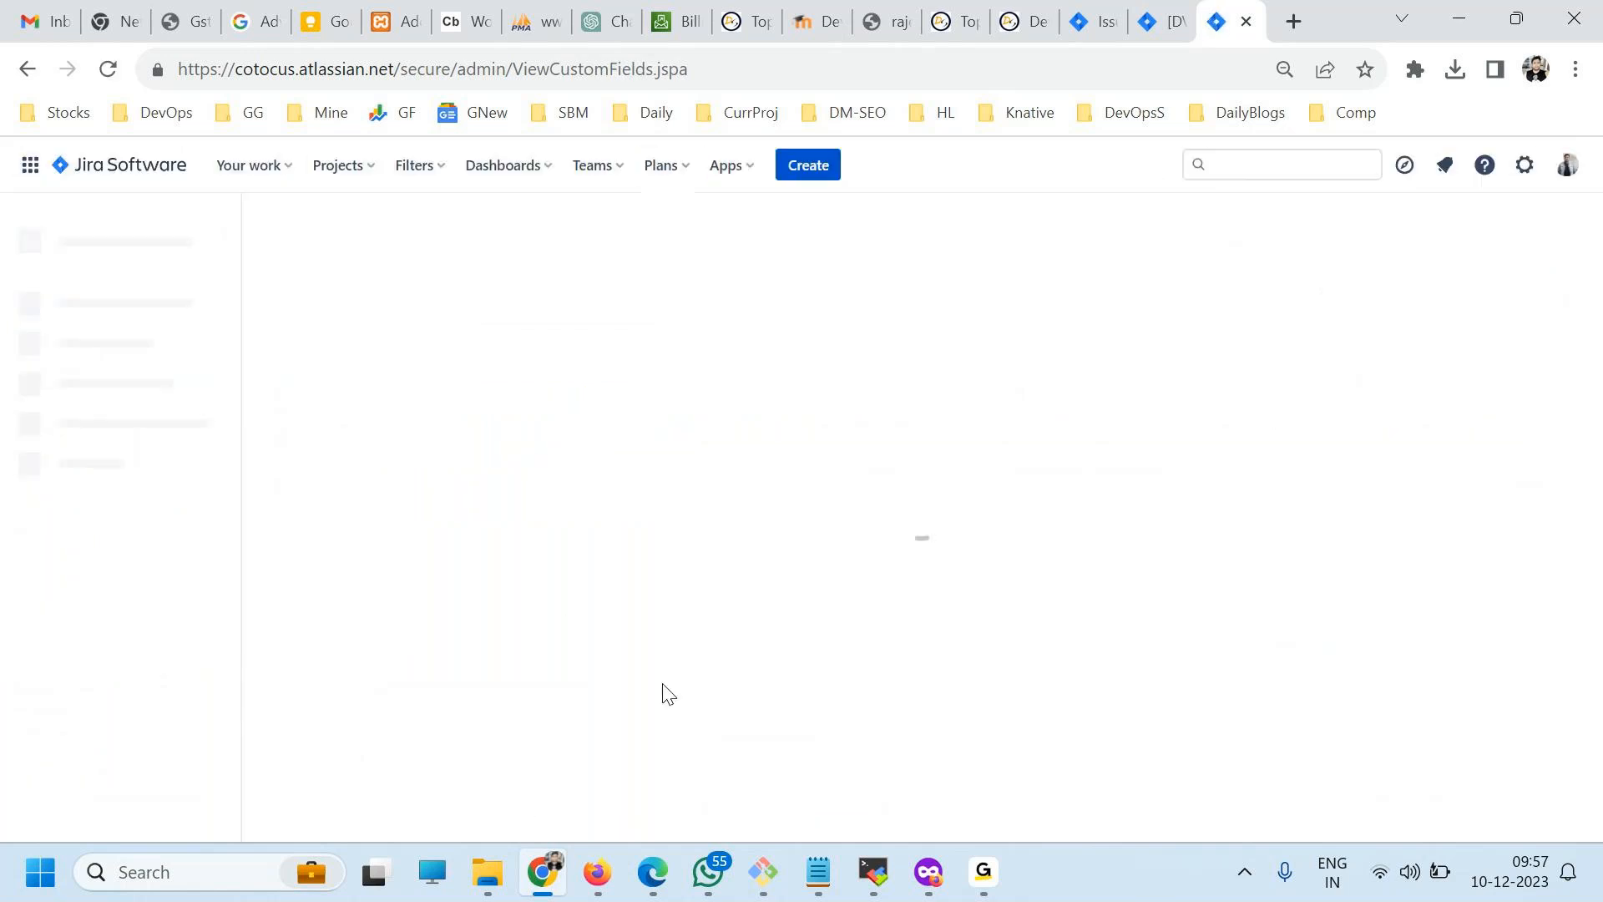
scroll(578, 756, "down", 2)
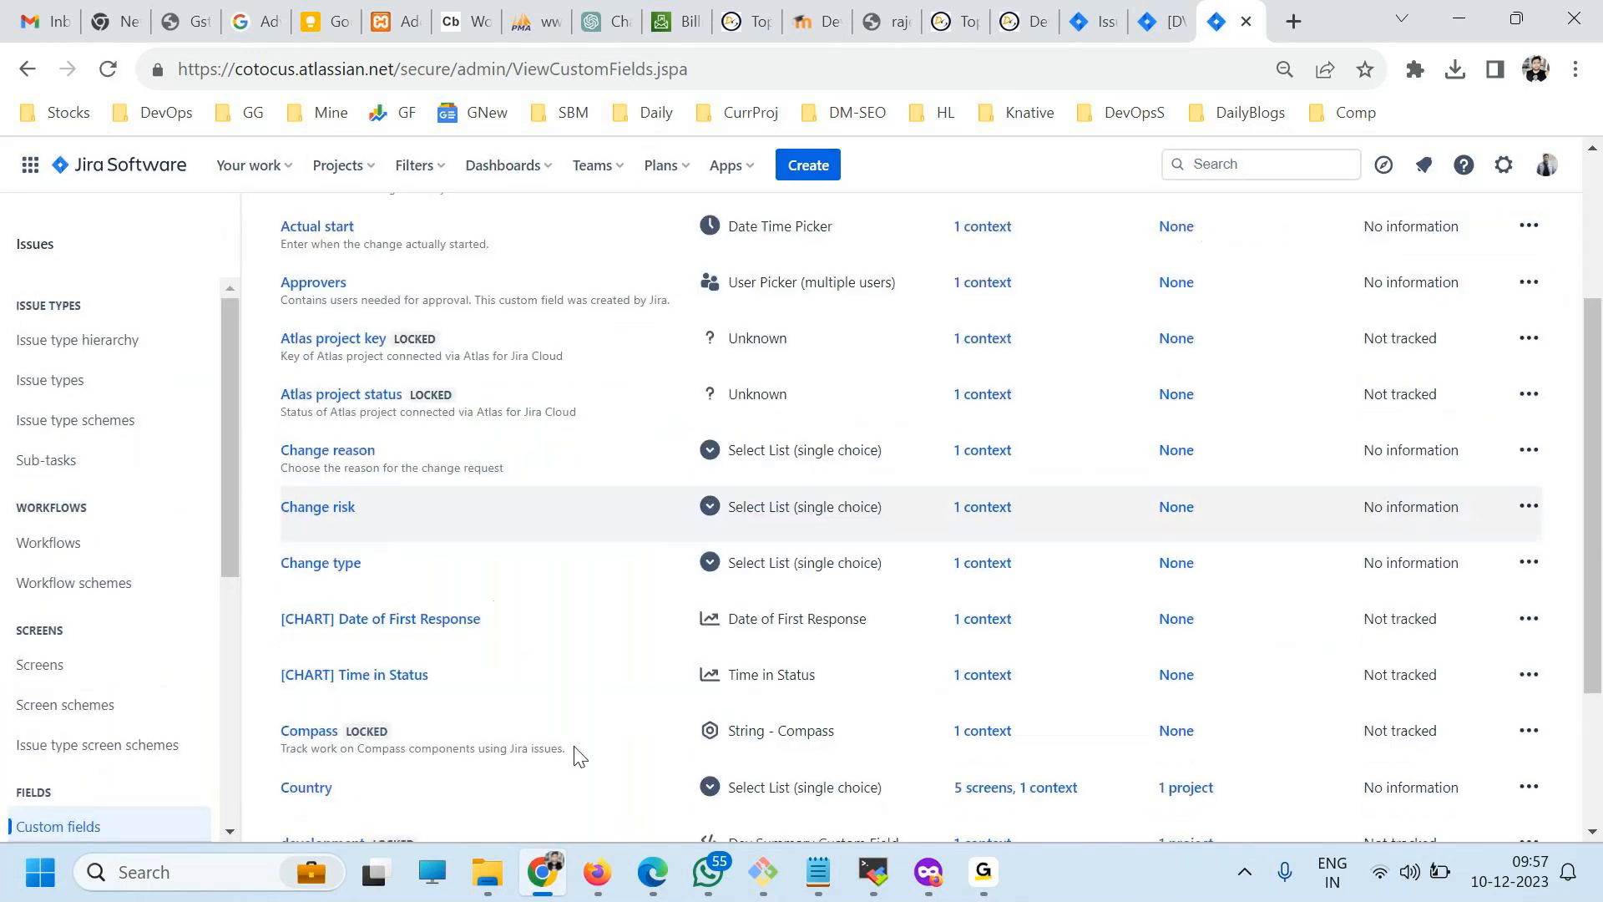
scroll(579, 755, "down", 2)
scroll(587, 754, "up", 5)
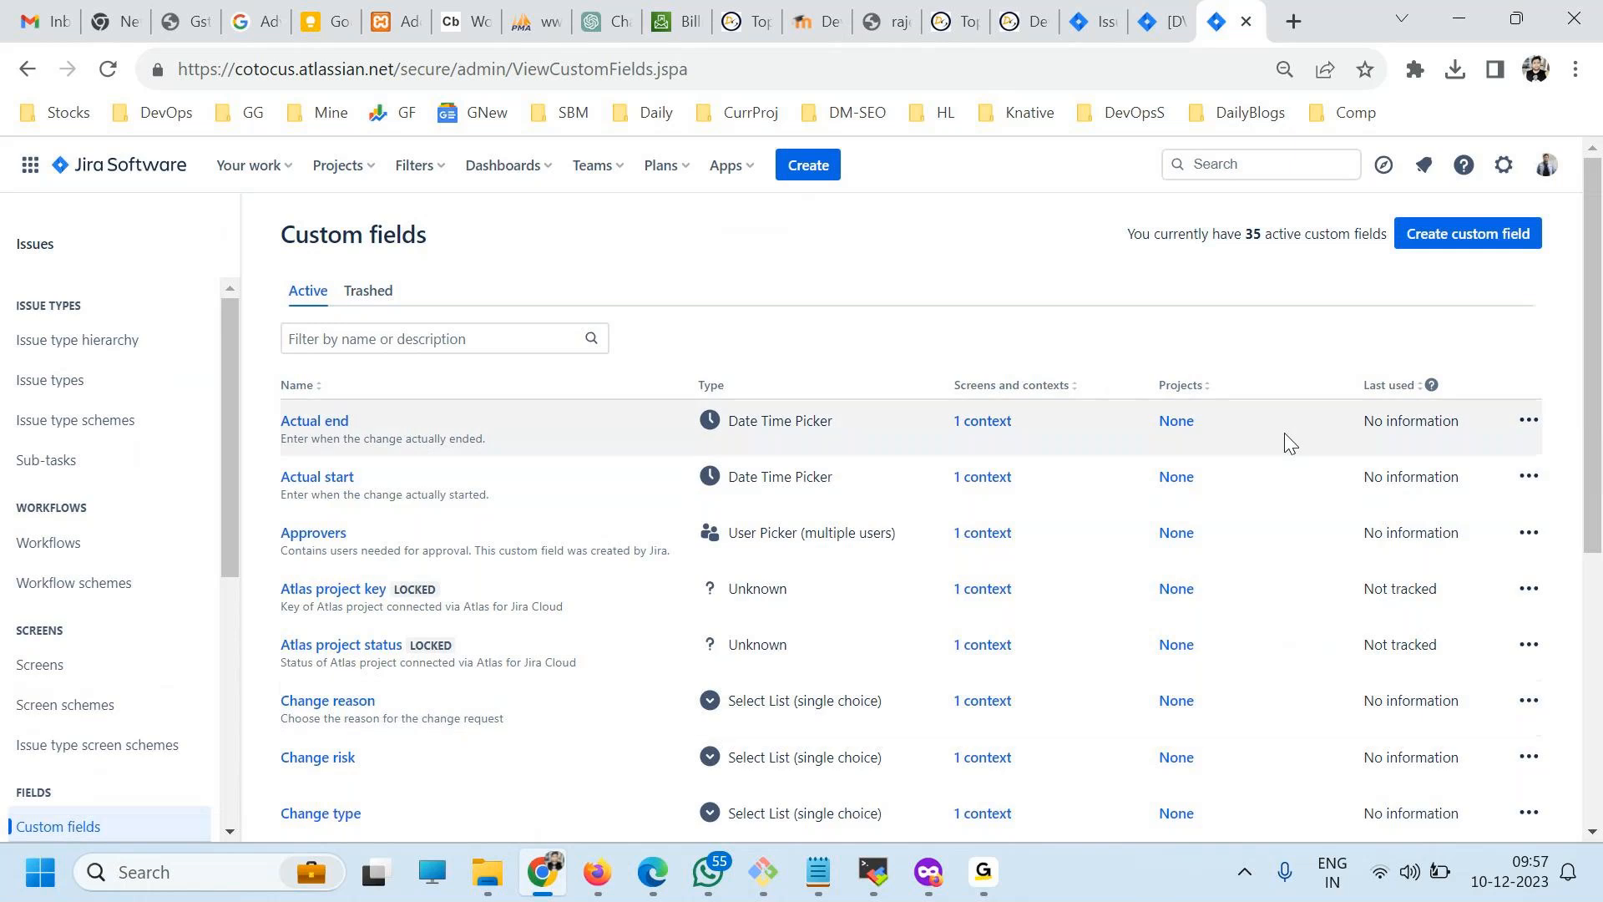
left_click(1528, 422)
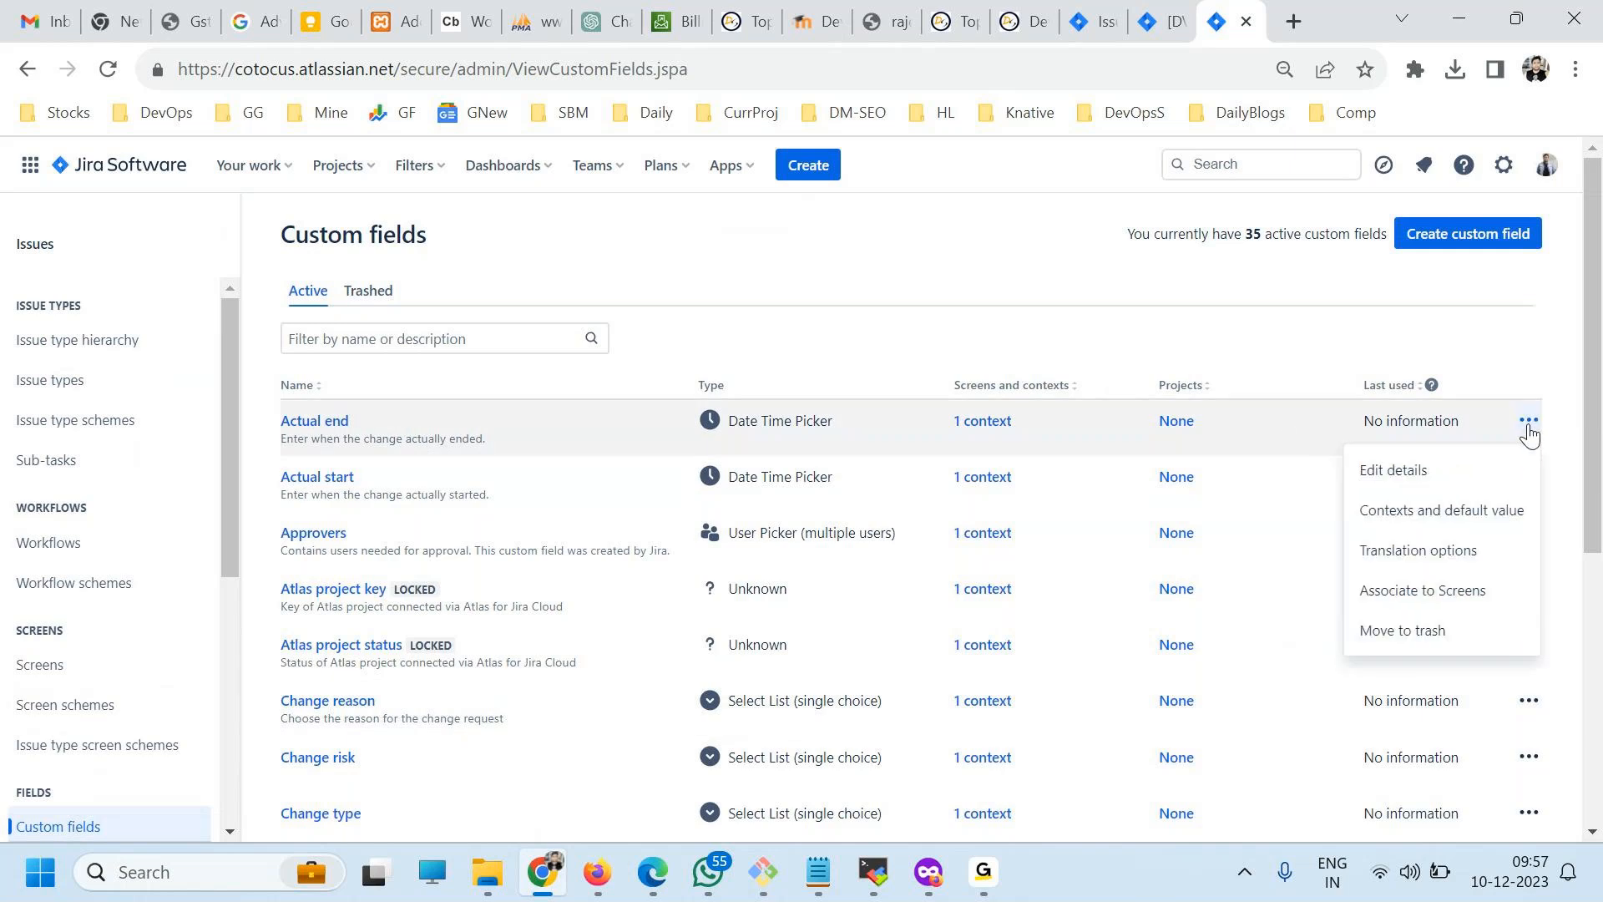
left_click(1247, 286)
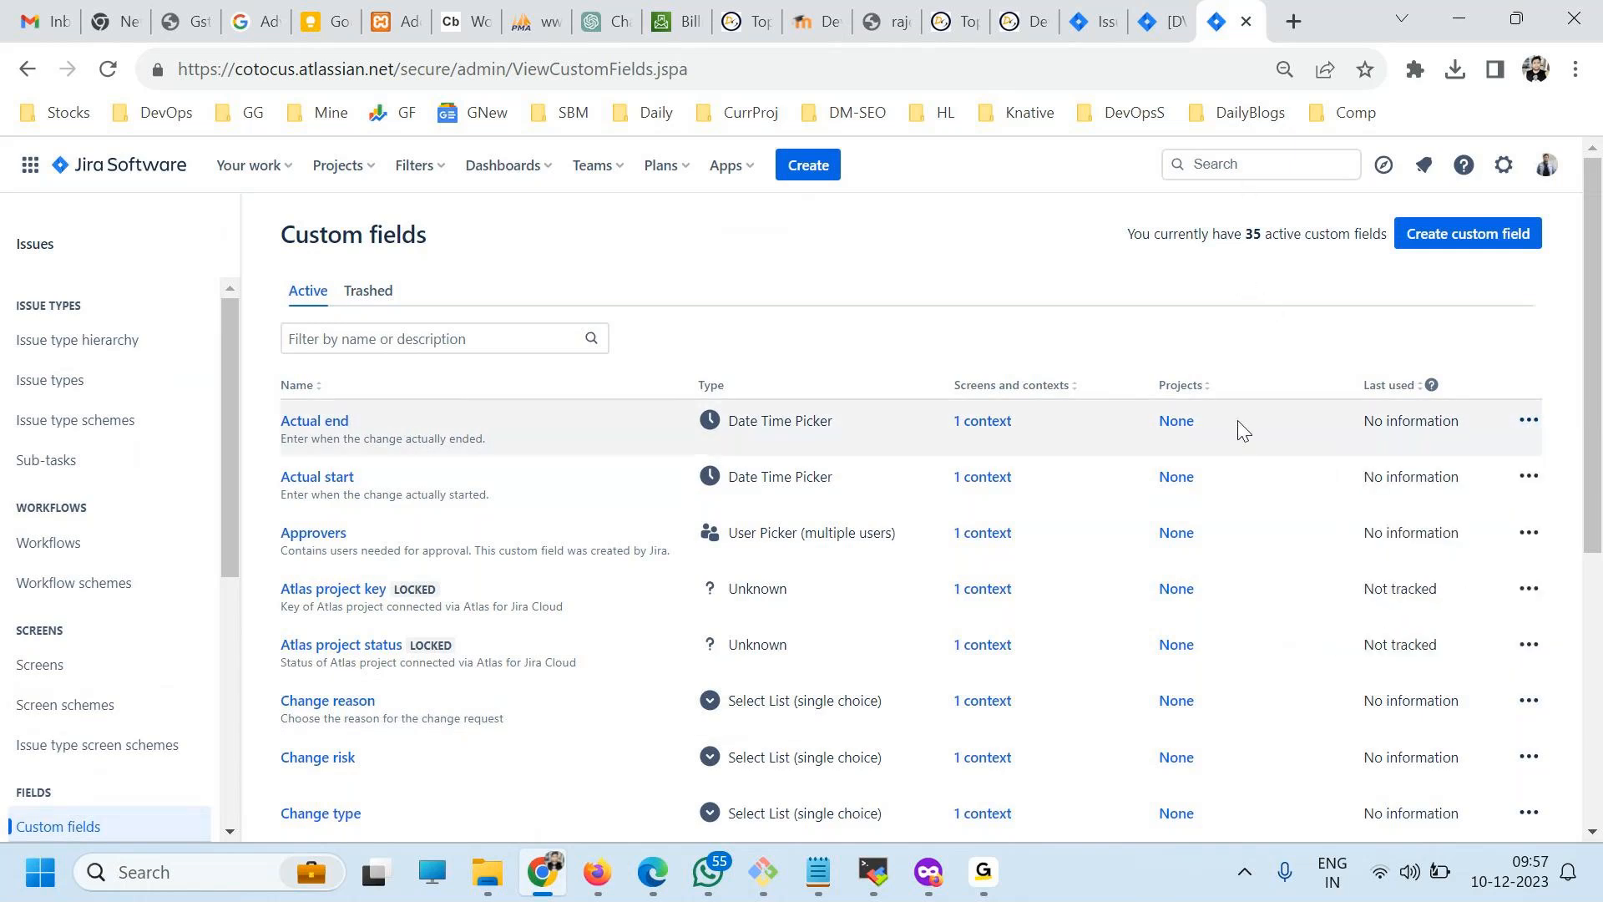
Filter the custom fields by "country" and view the Country field's screen associations.
left_click(433, 339)
type("country")
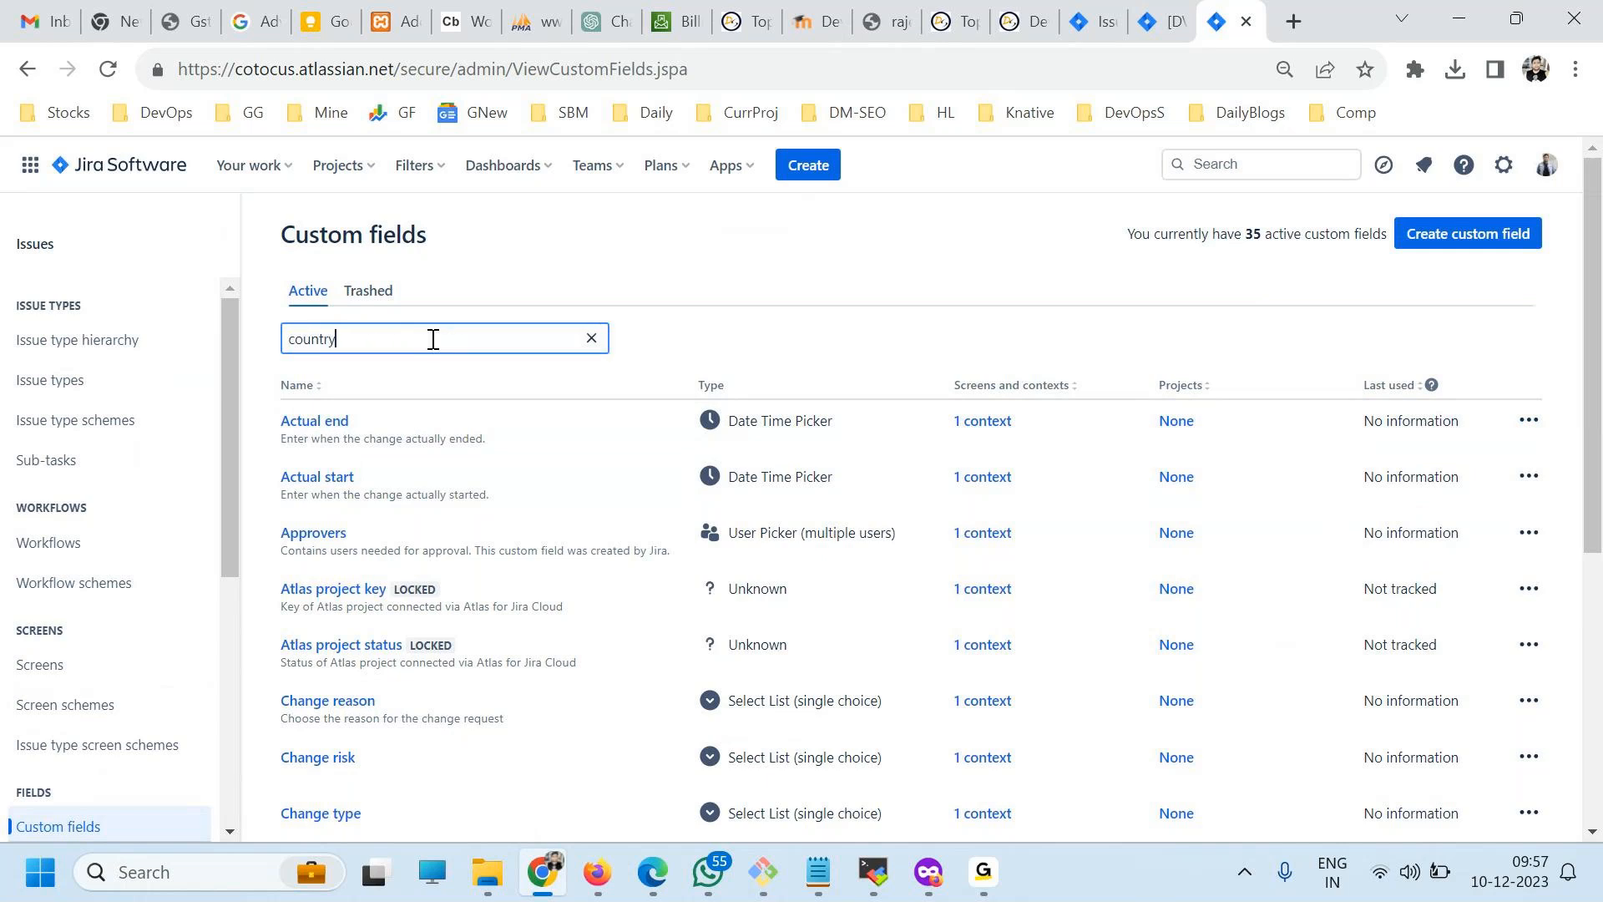
left_click(1573, 419)
left_click(1549, 420)
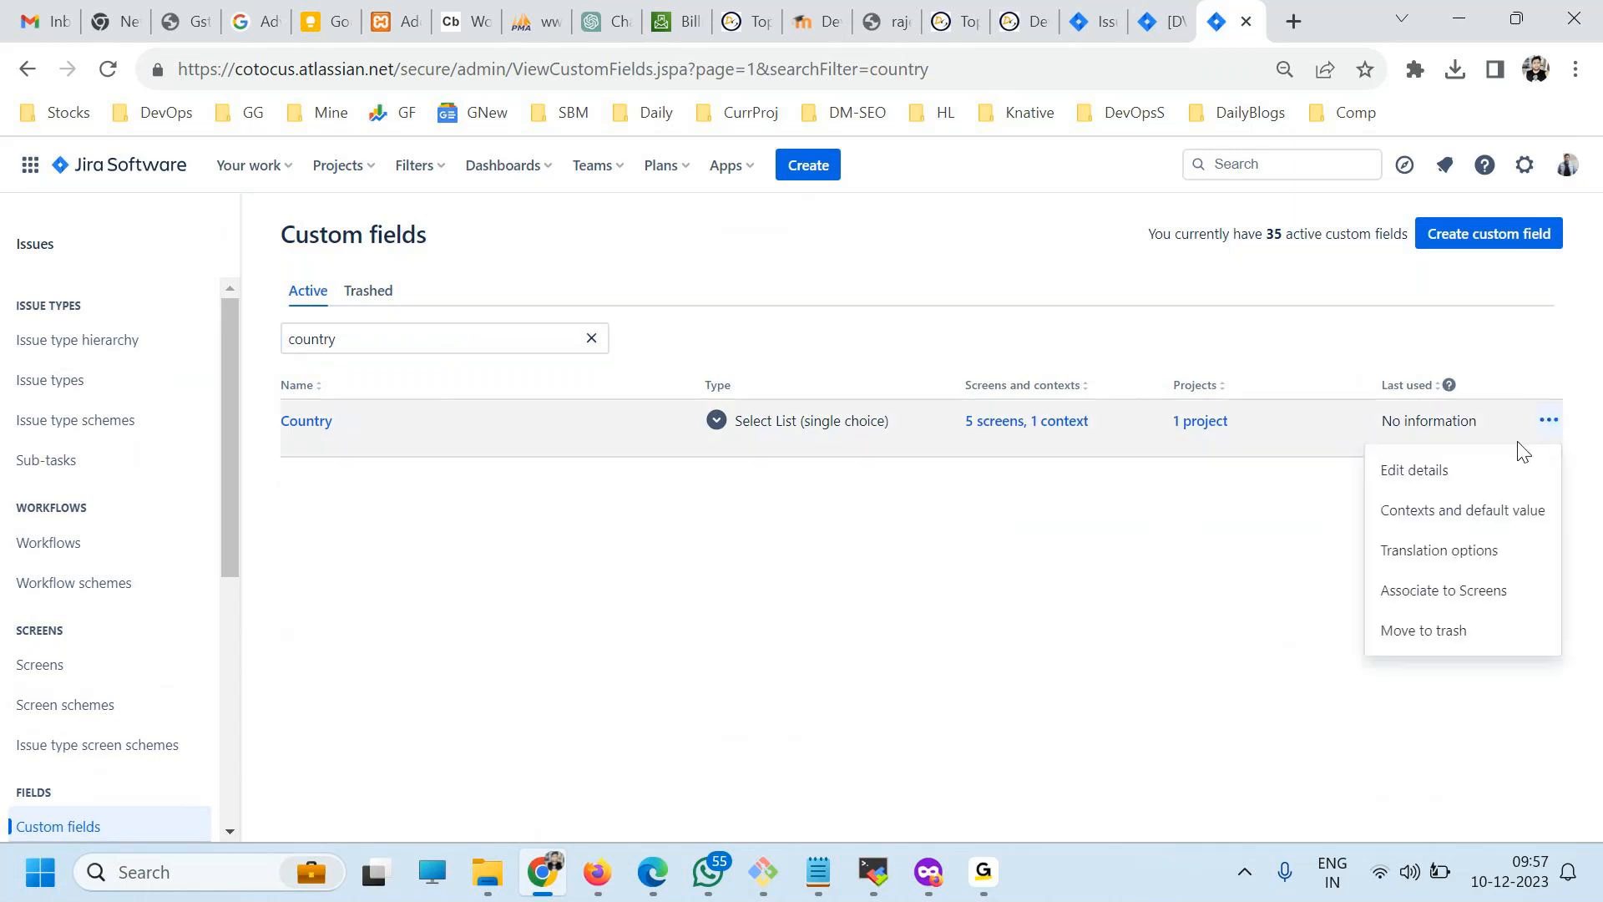
left_click(1453, 599)
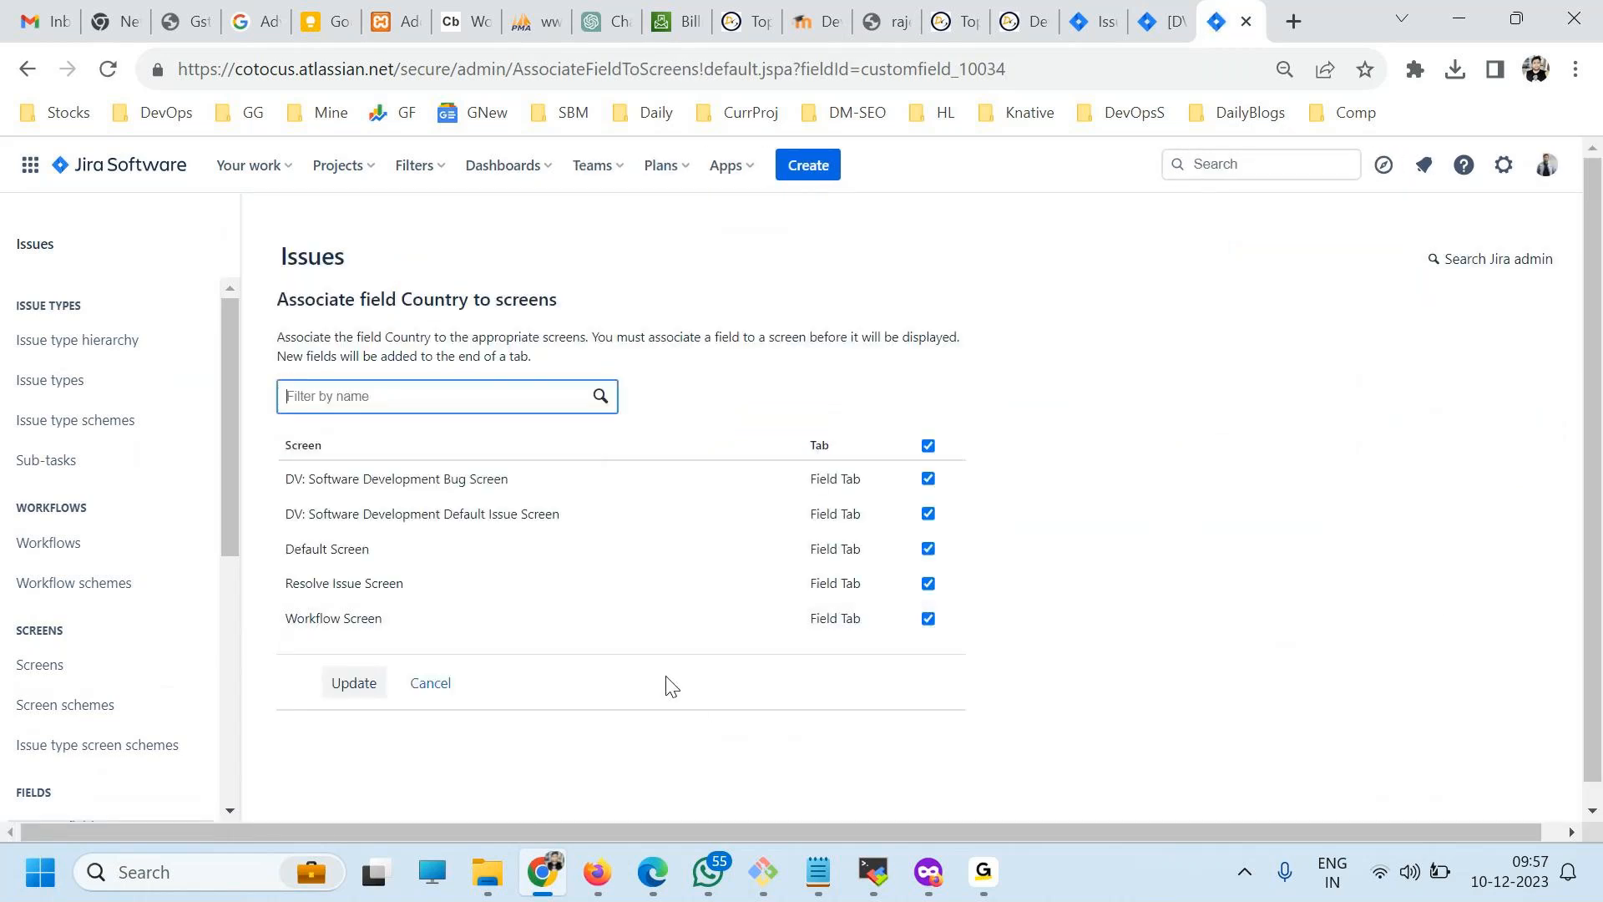
scroll(97, 601, "down", 1)
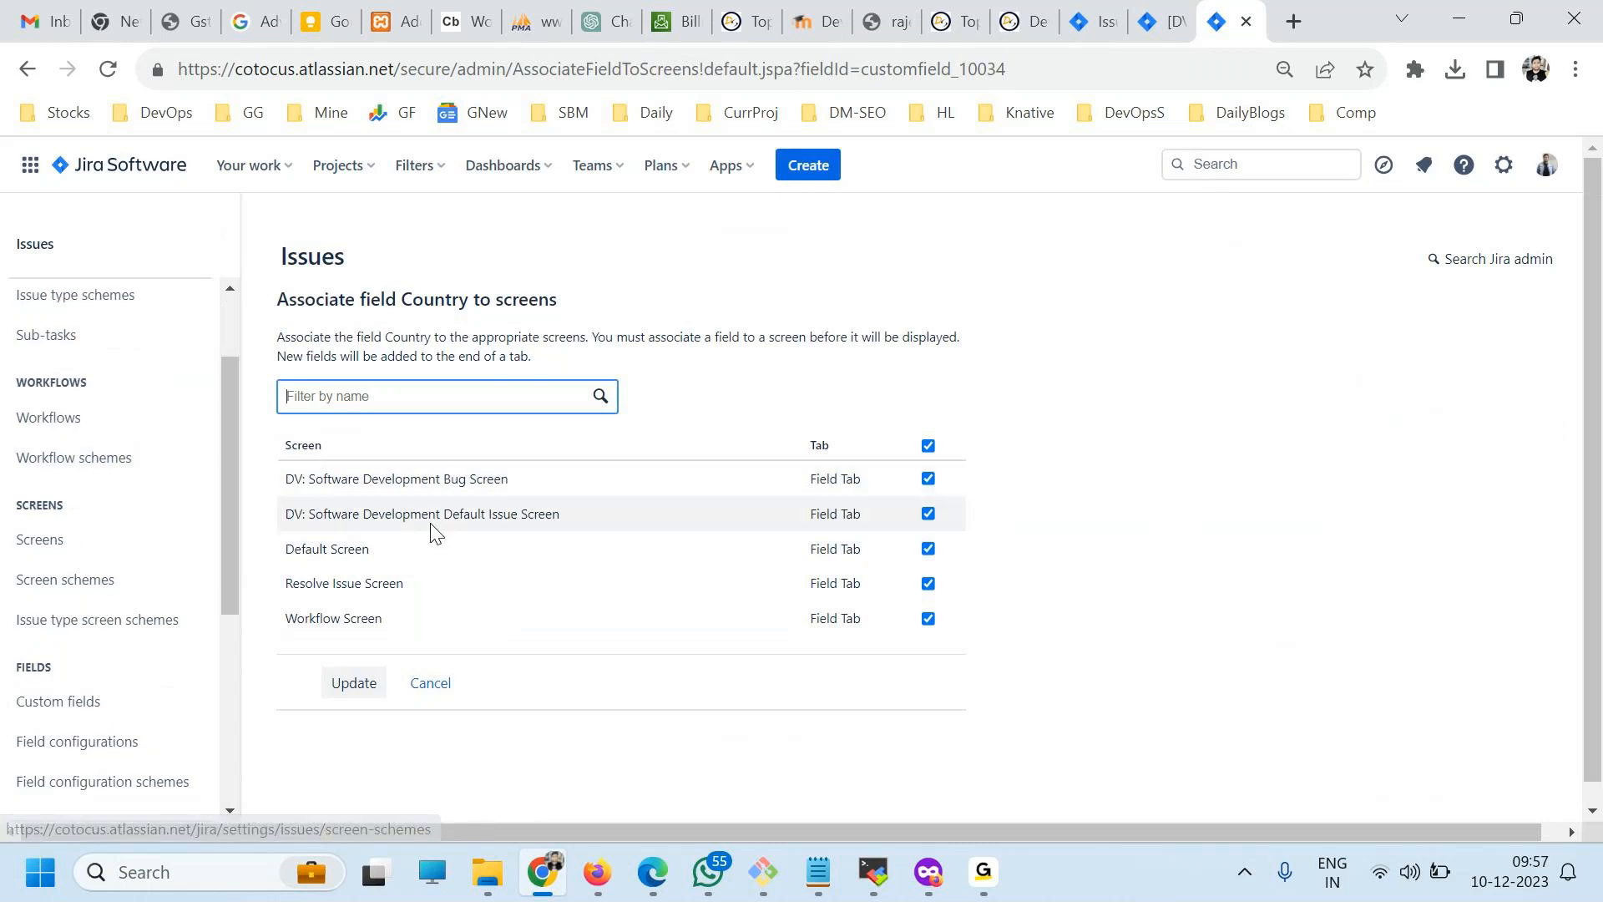
View the screen schemes and examine which screen the DV: Software Development Bug Screen Scheme uses for its Default operation, without changing it.
scroll(191, 541, "up", 1)
scroll(184, 545, "down", 1)
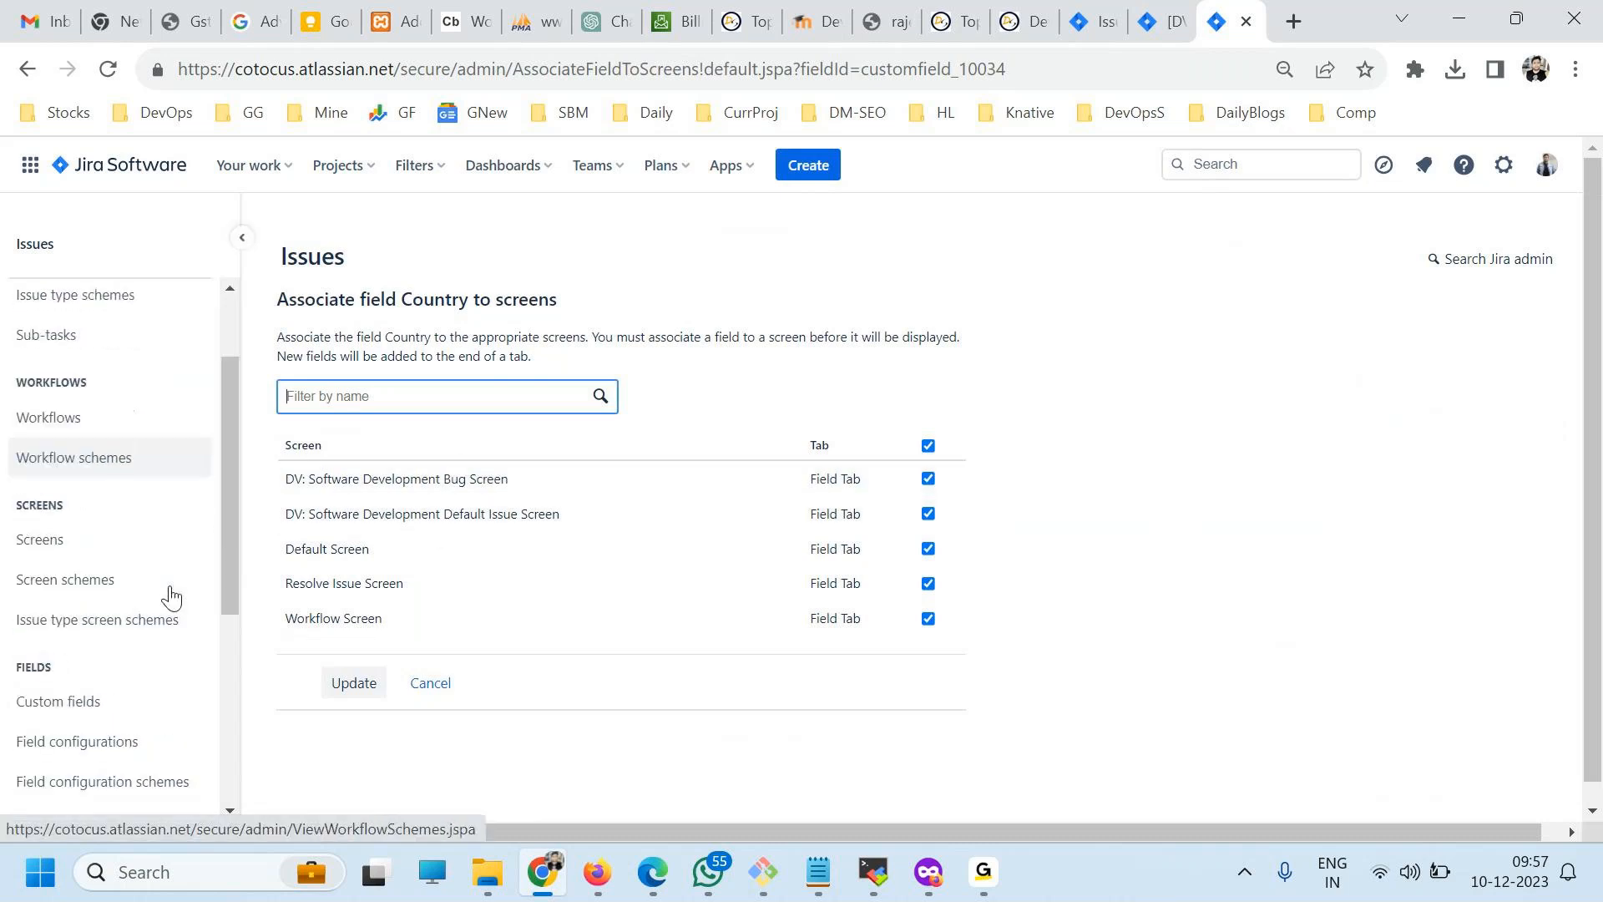
left_click(64, 581)
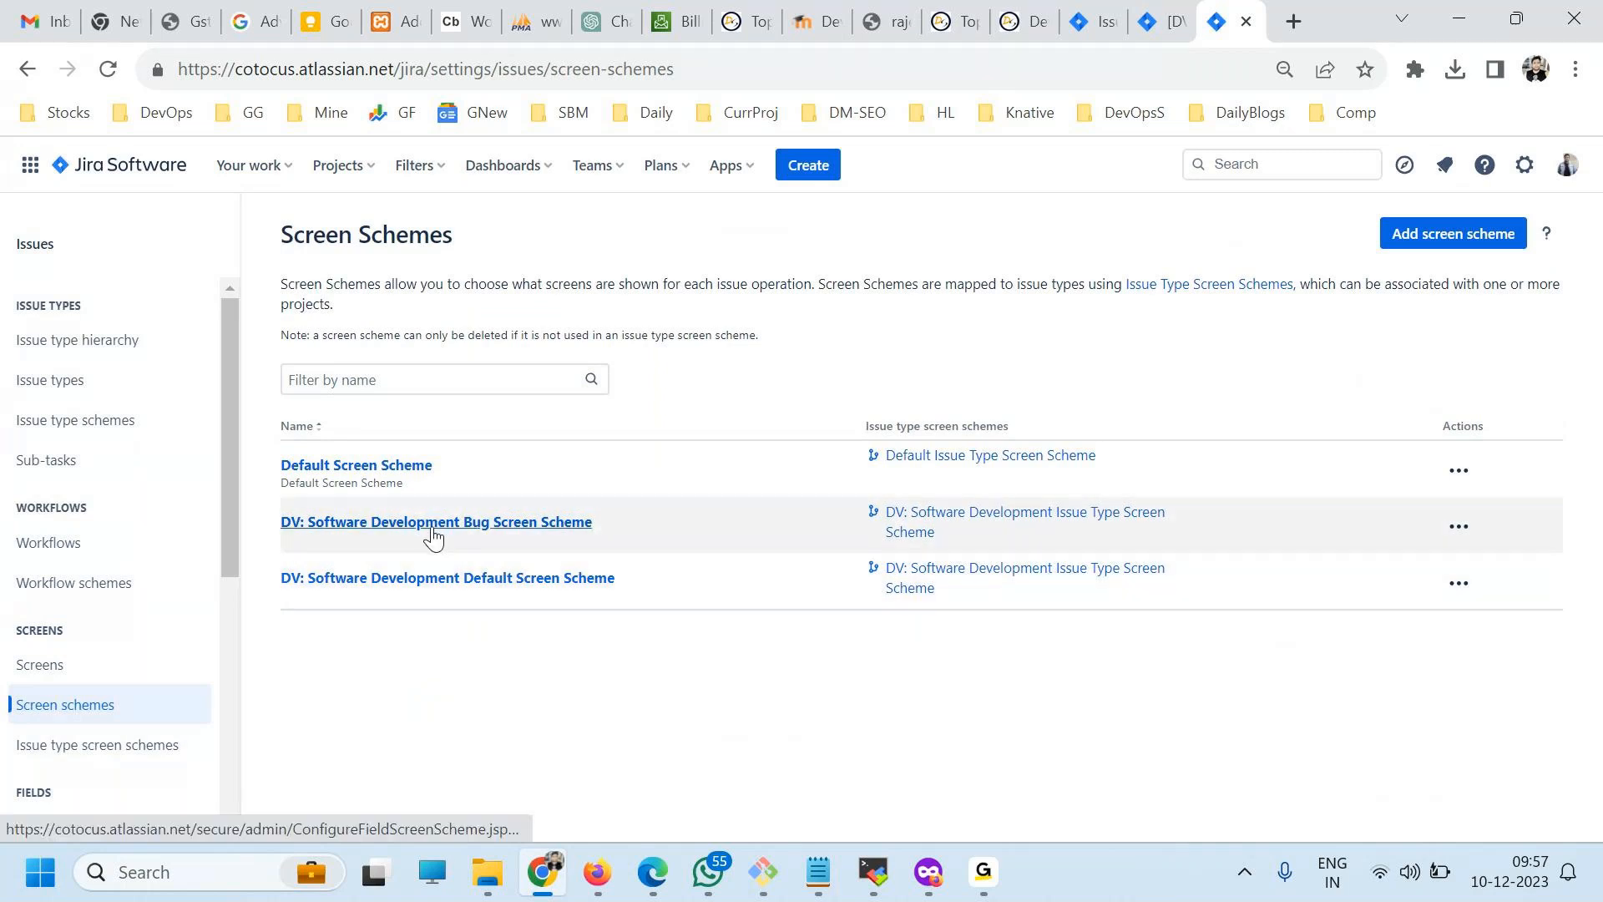
left_click(351, 524)
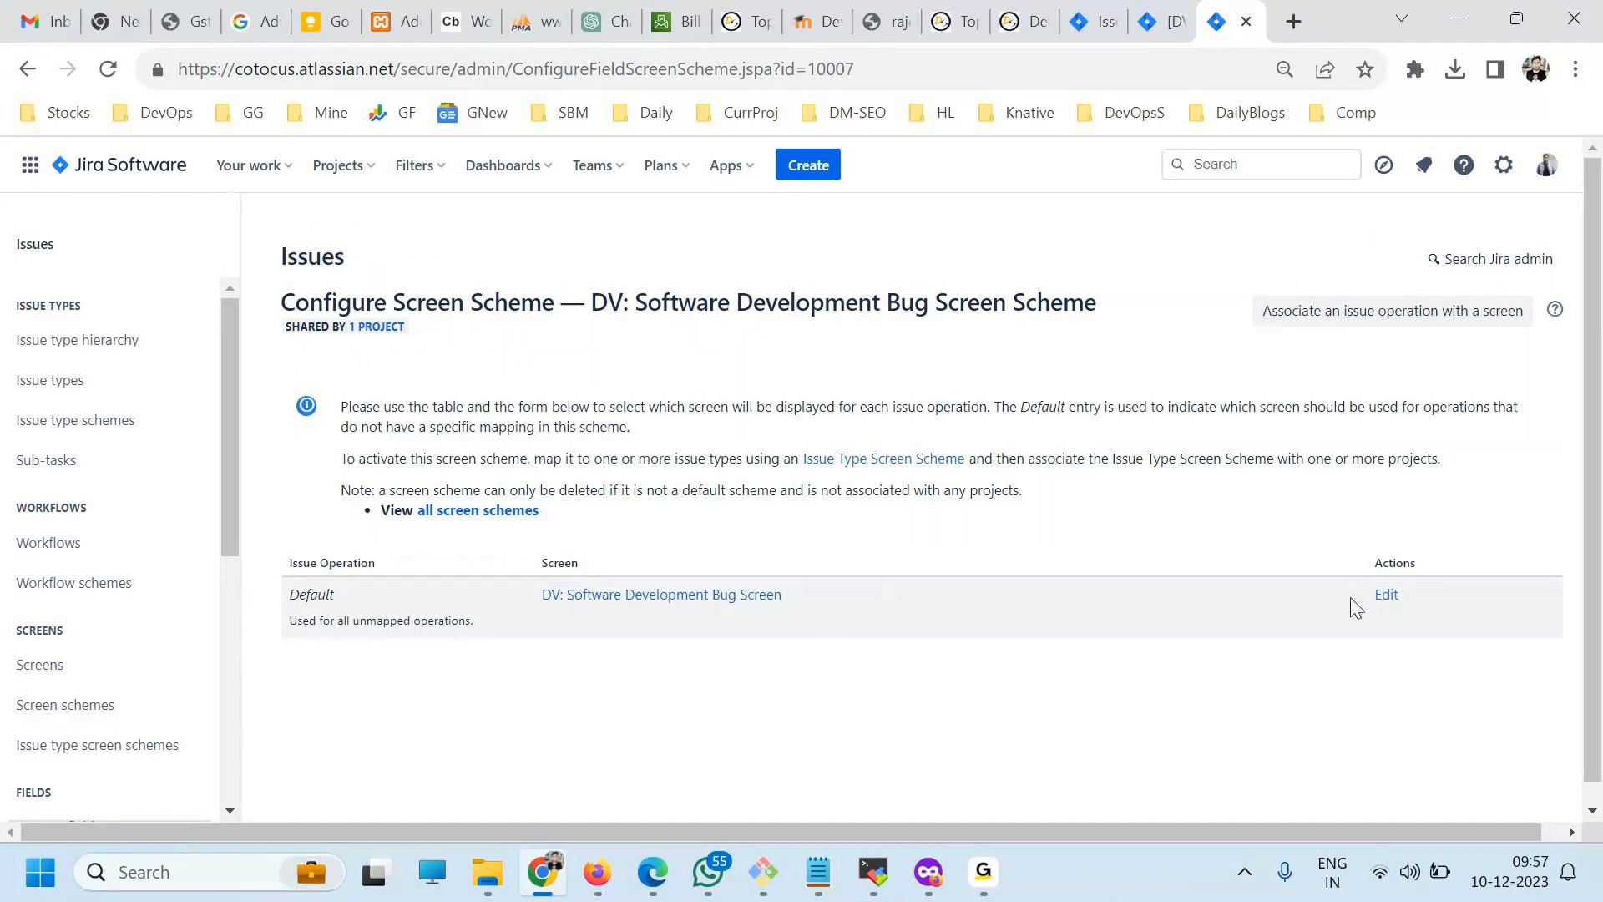
left_click(1386, 595)
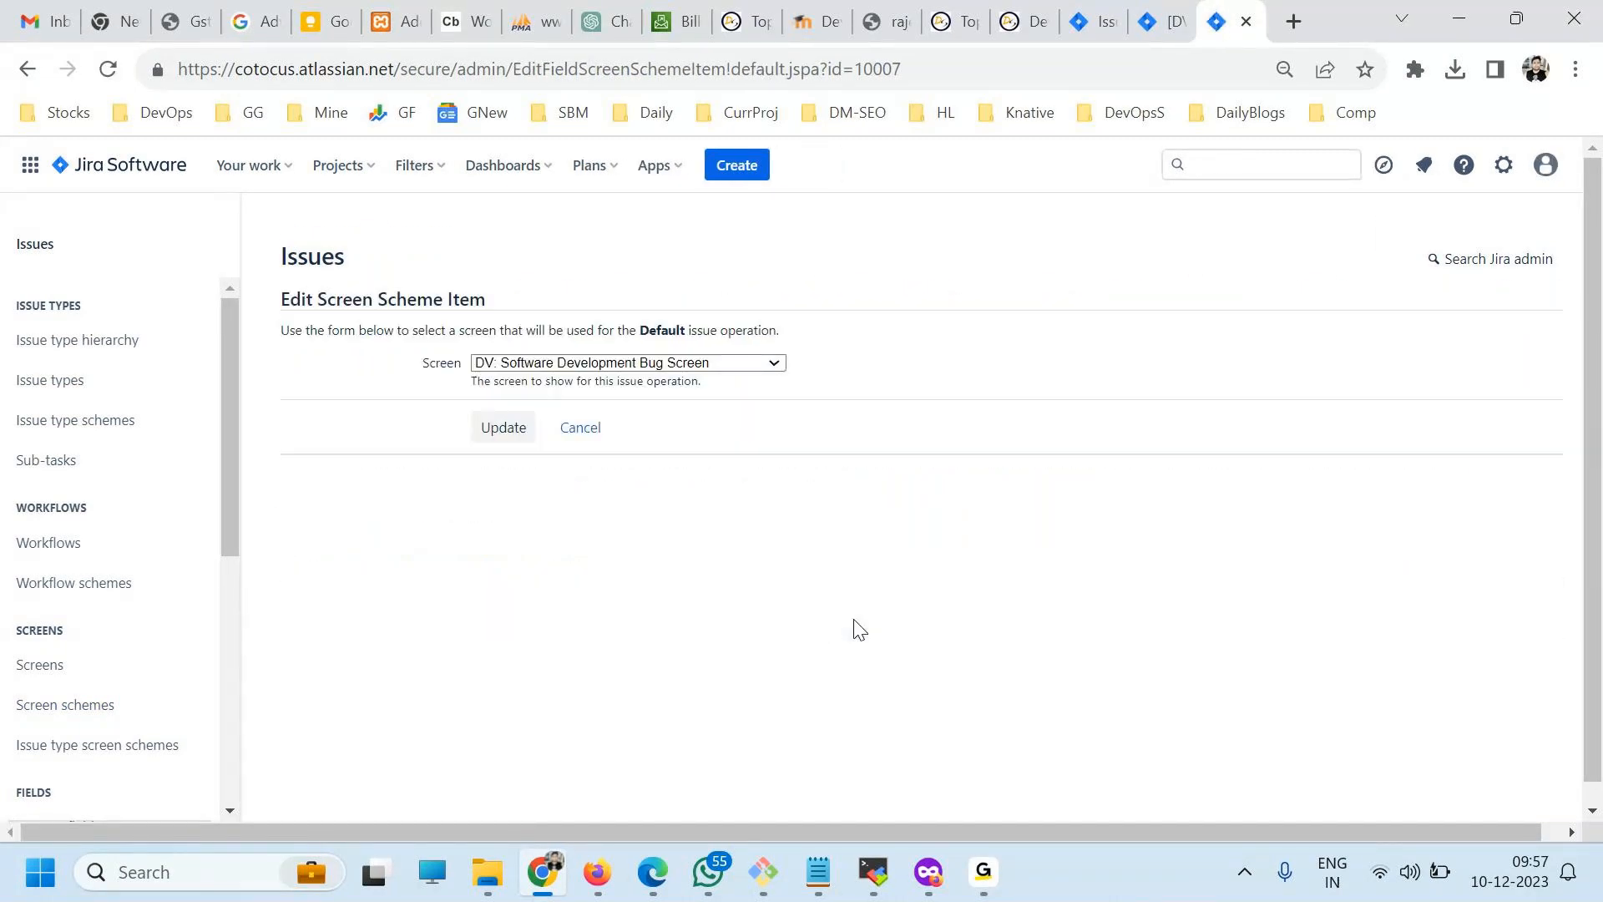
left_click(573, 436)
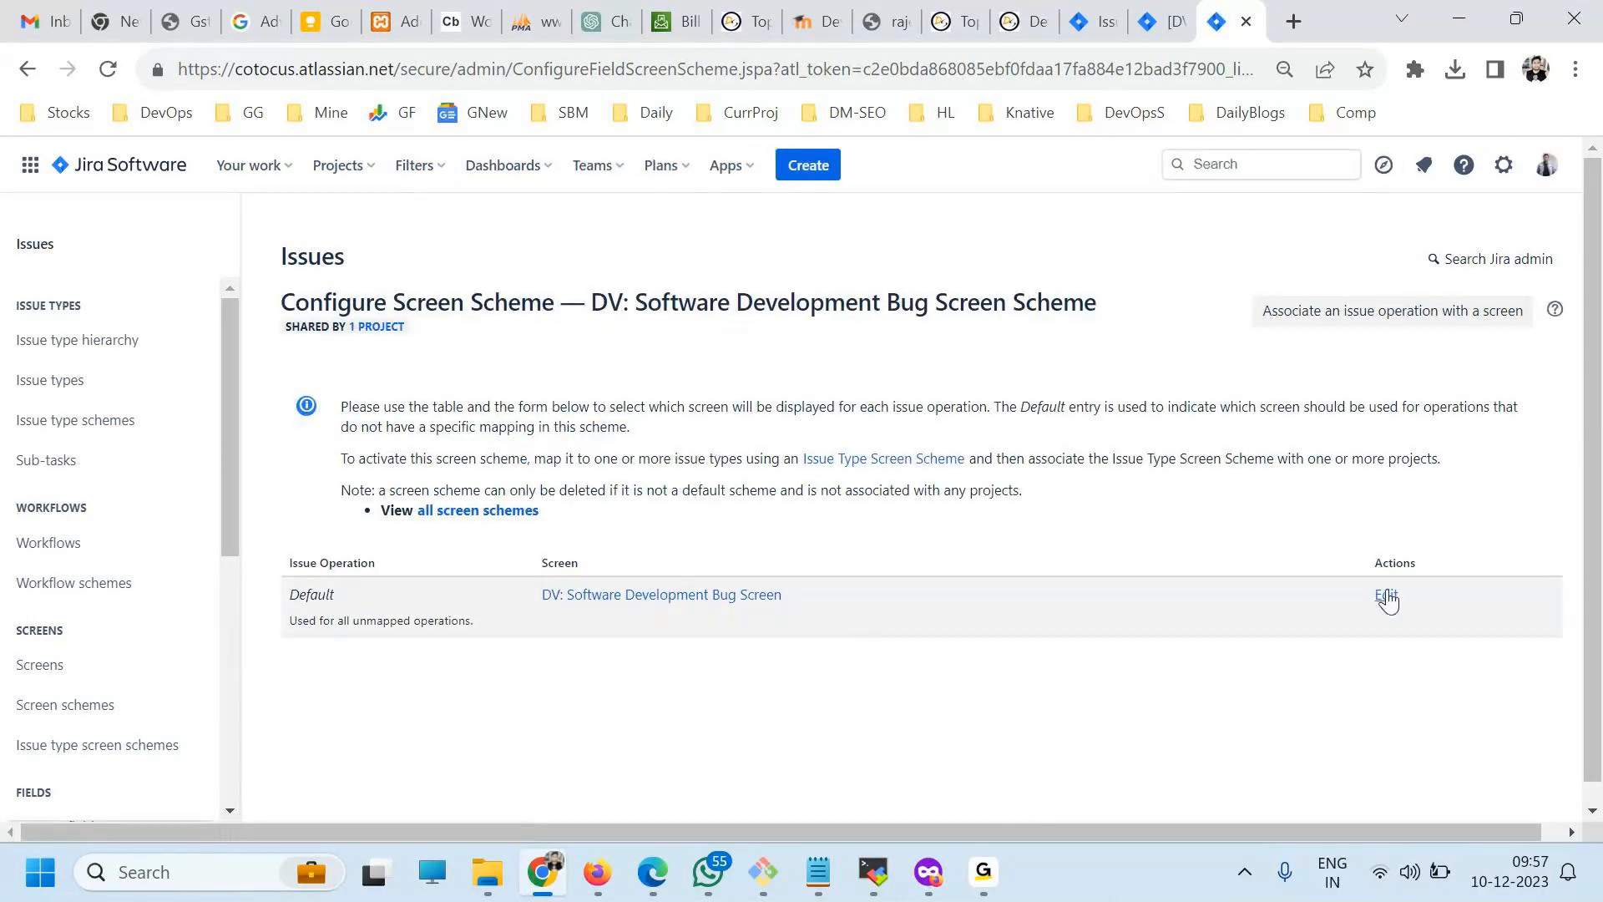
left_click(1386, 597)
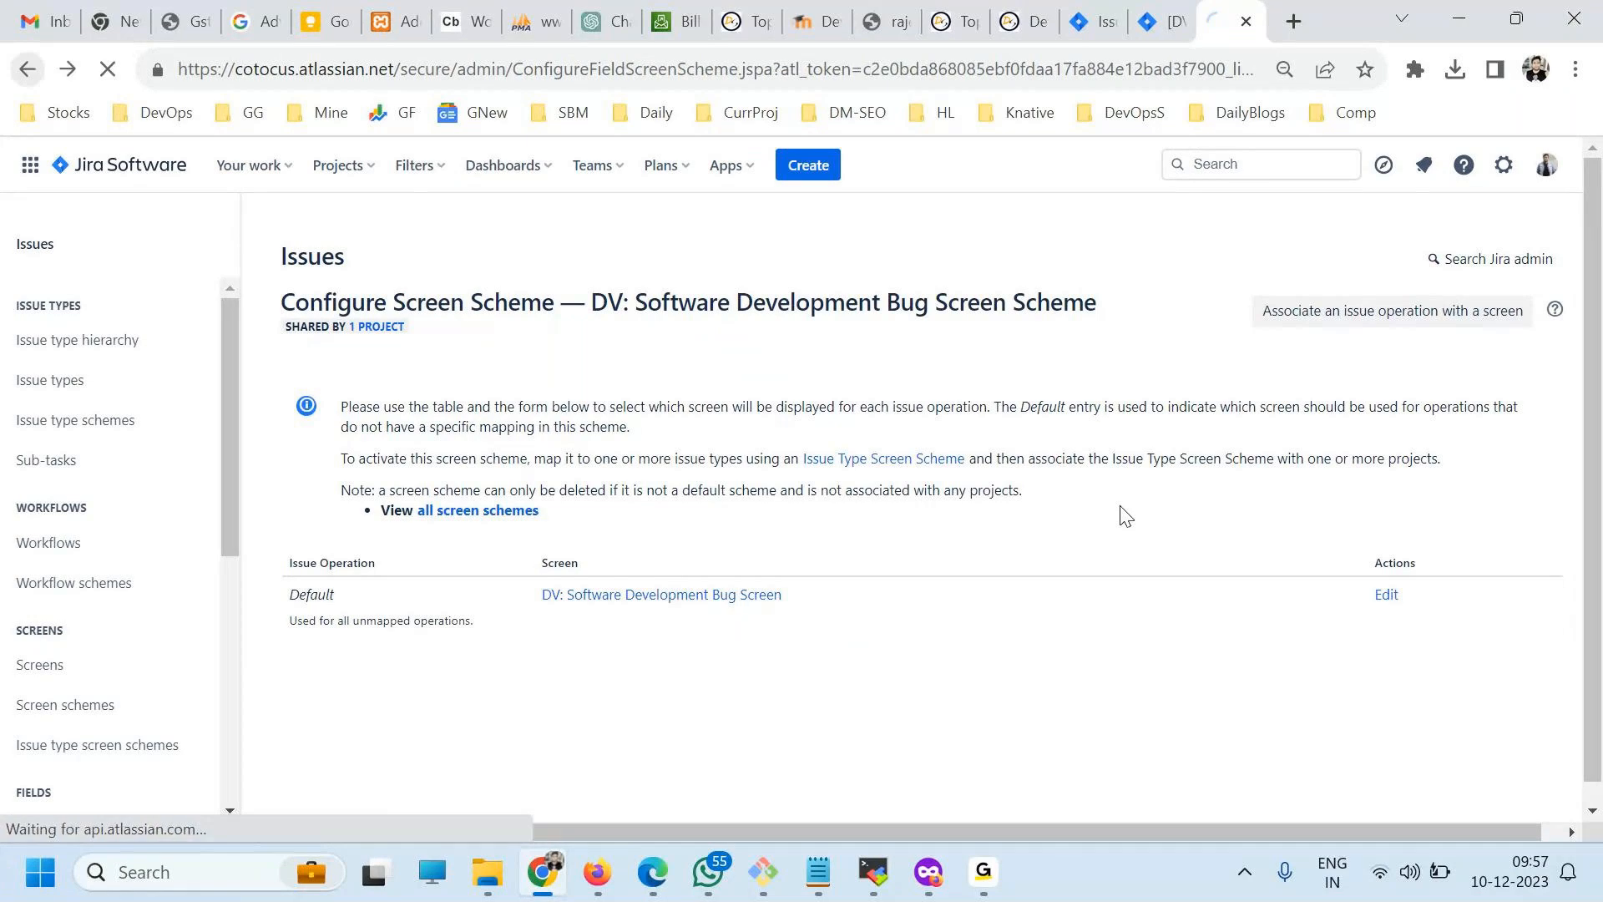
left_click(31, 72)
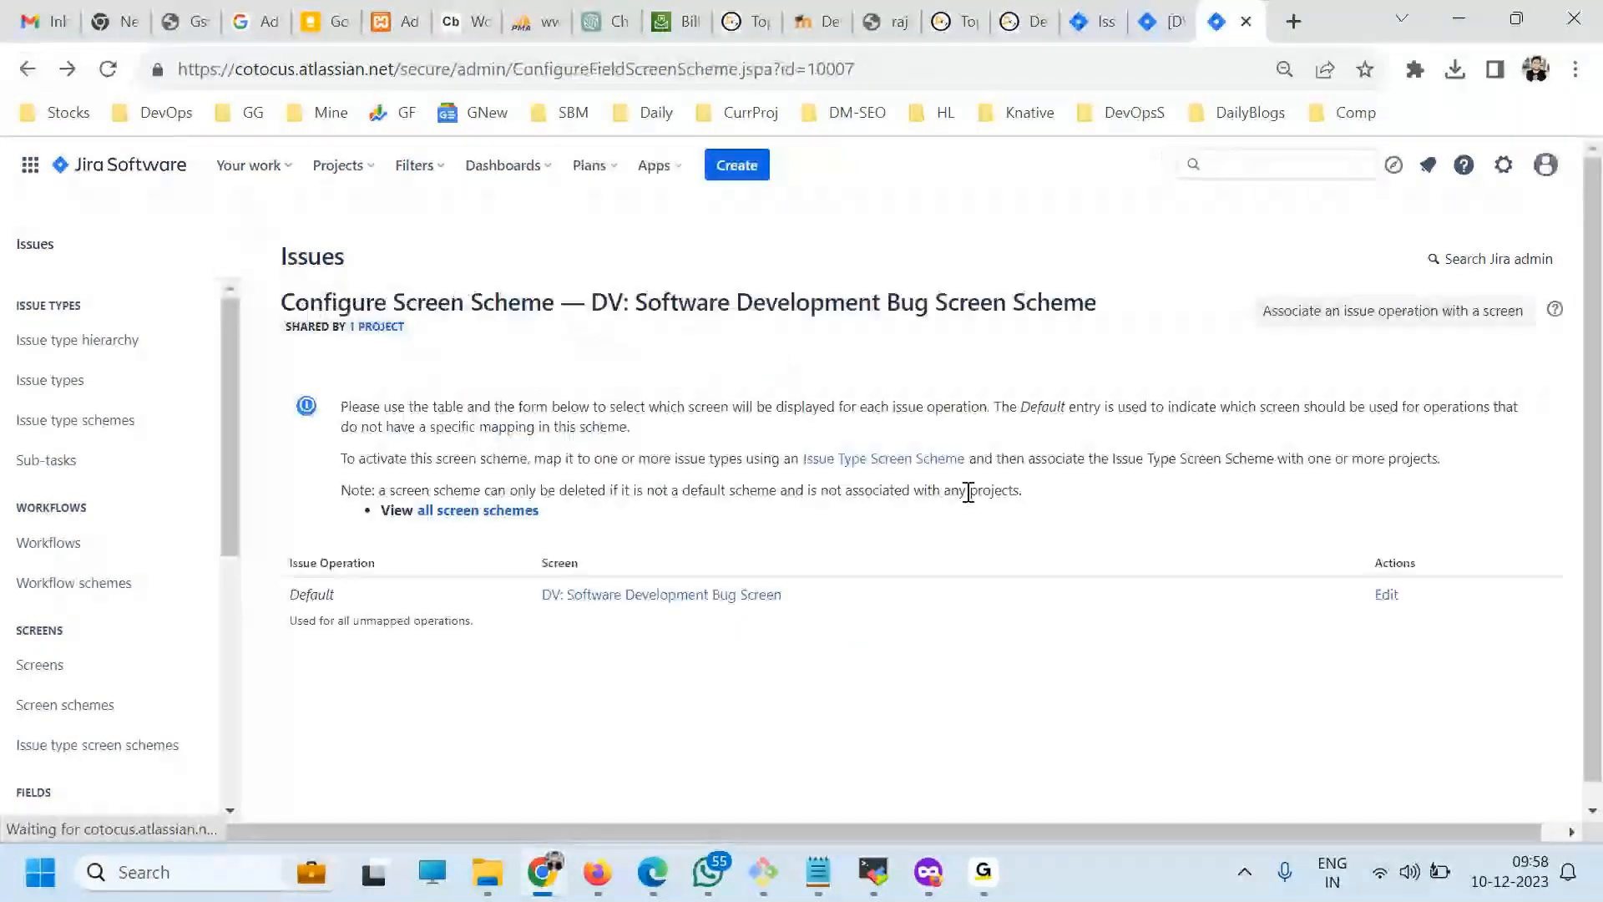
left_click(1386, 595)
View the workflow schemes, and go back towards the screen schemes.
left_click(67, 584)
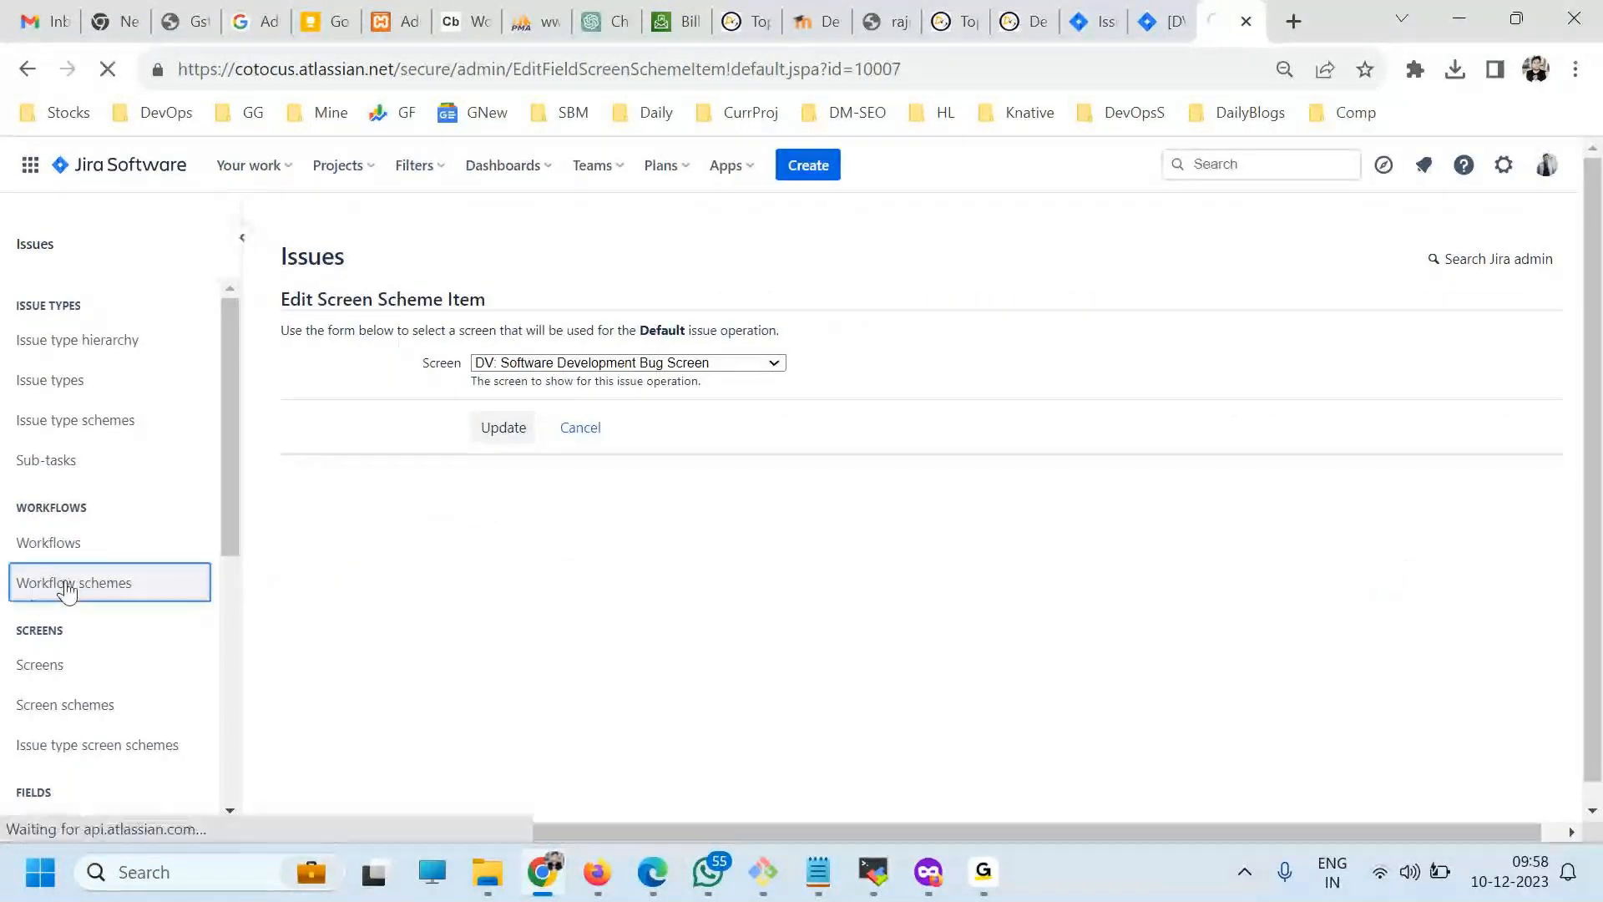
left_click(73, 710)
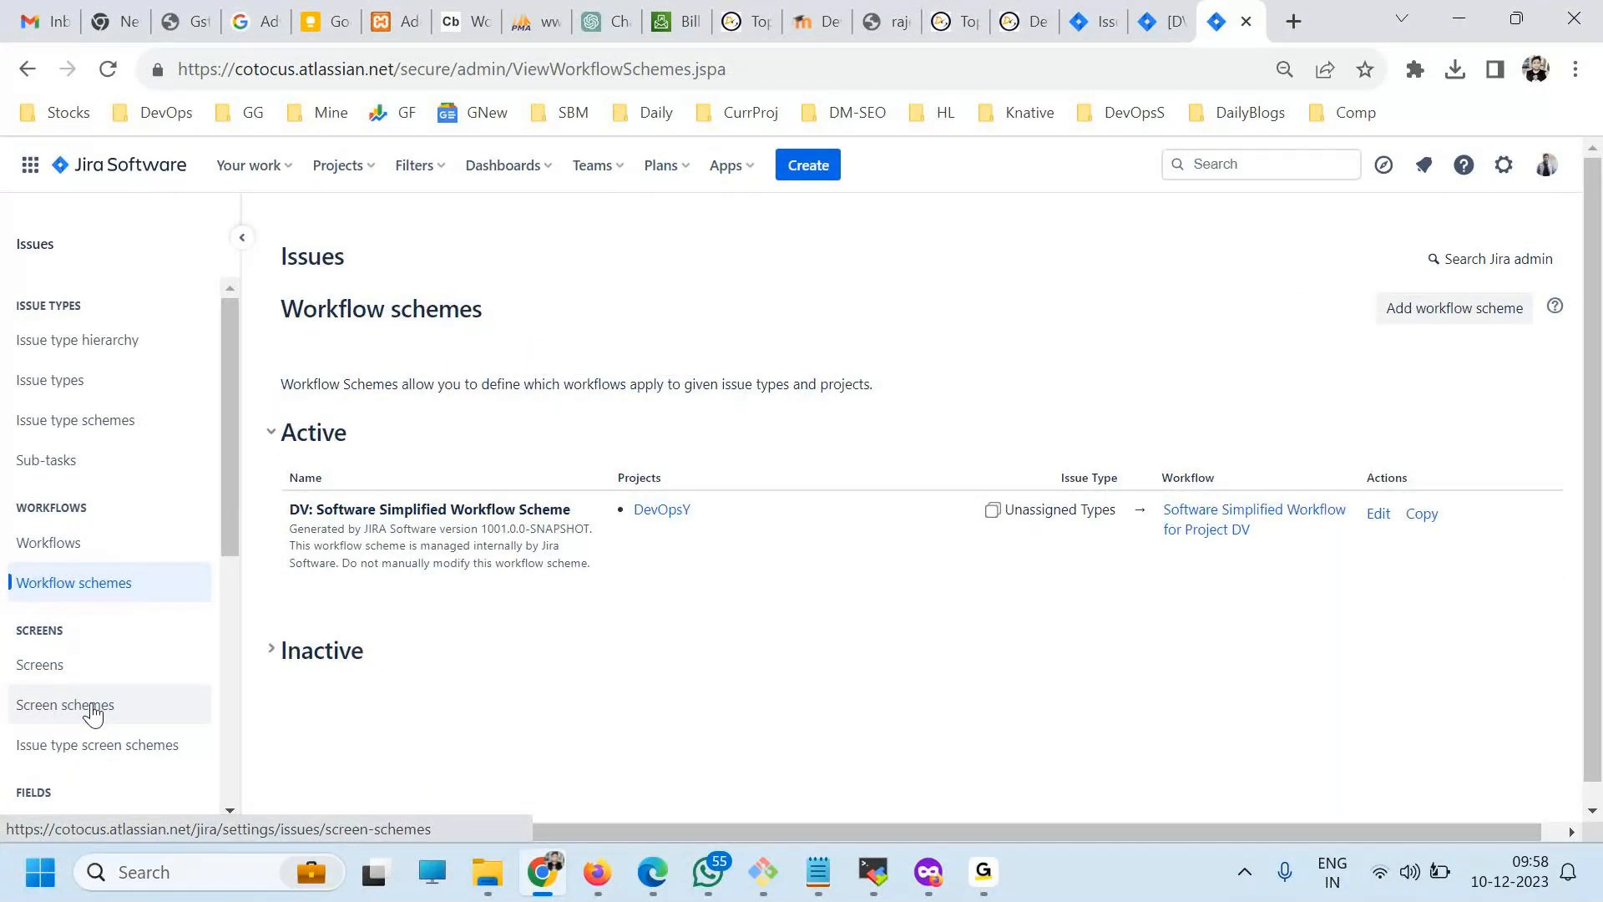
left_click(57, 716)
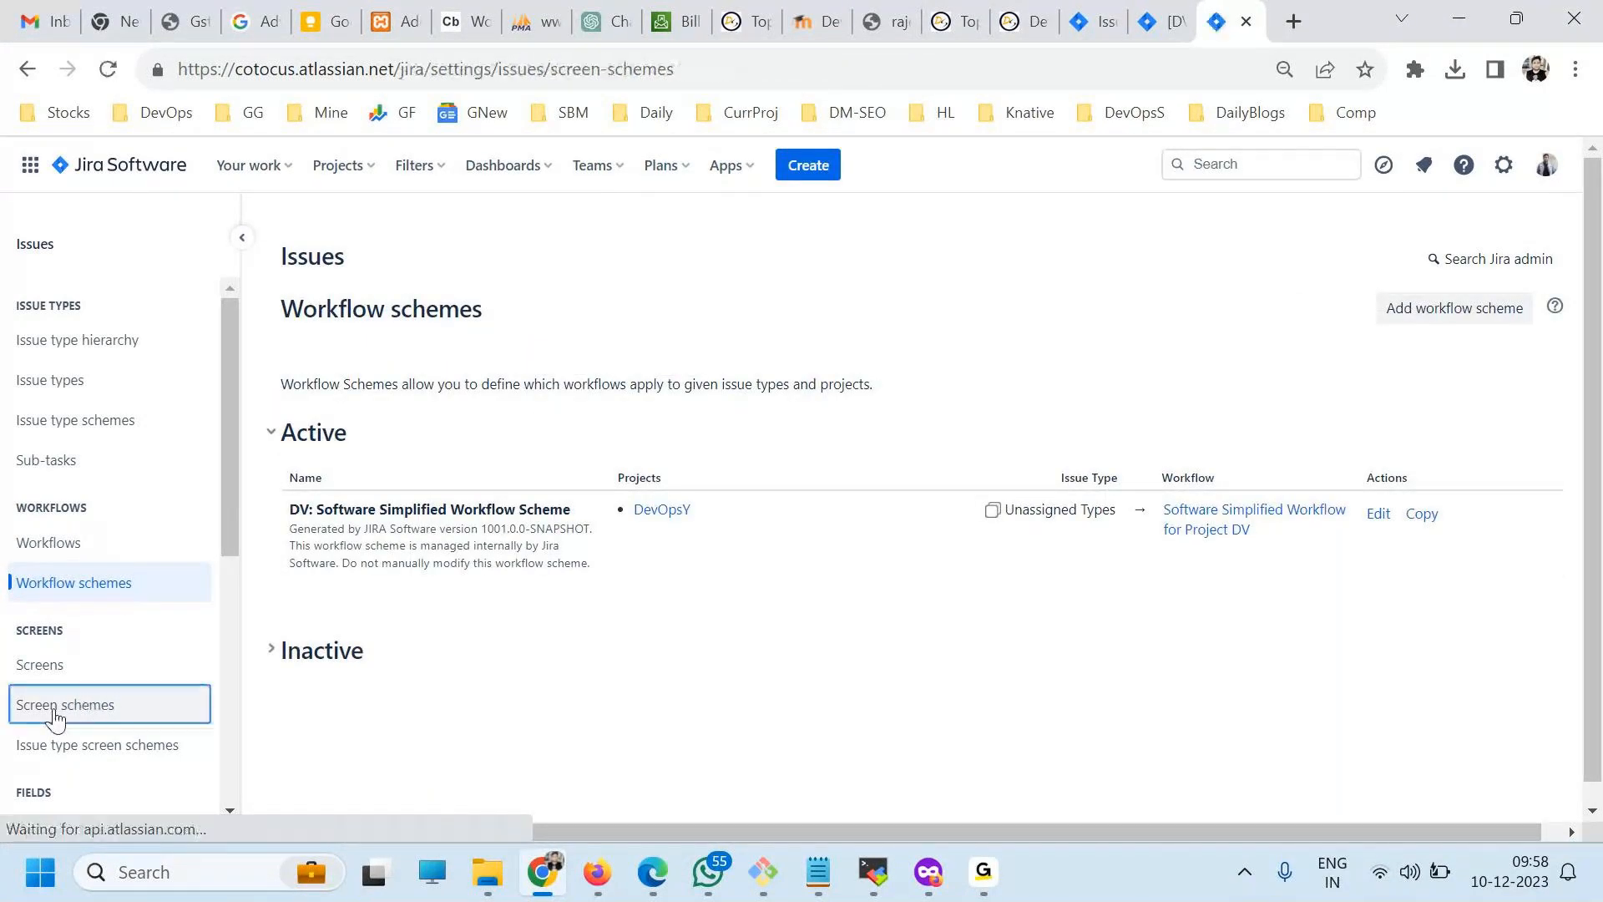
Configure the DV: Software Development Bug Screen so that the Country field comes directly after Summary.
left_click(43, 666)
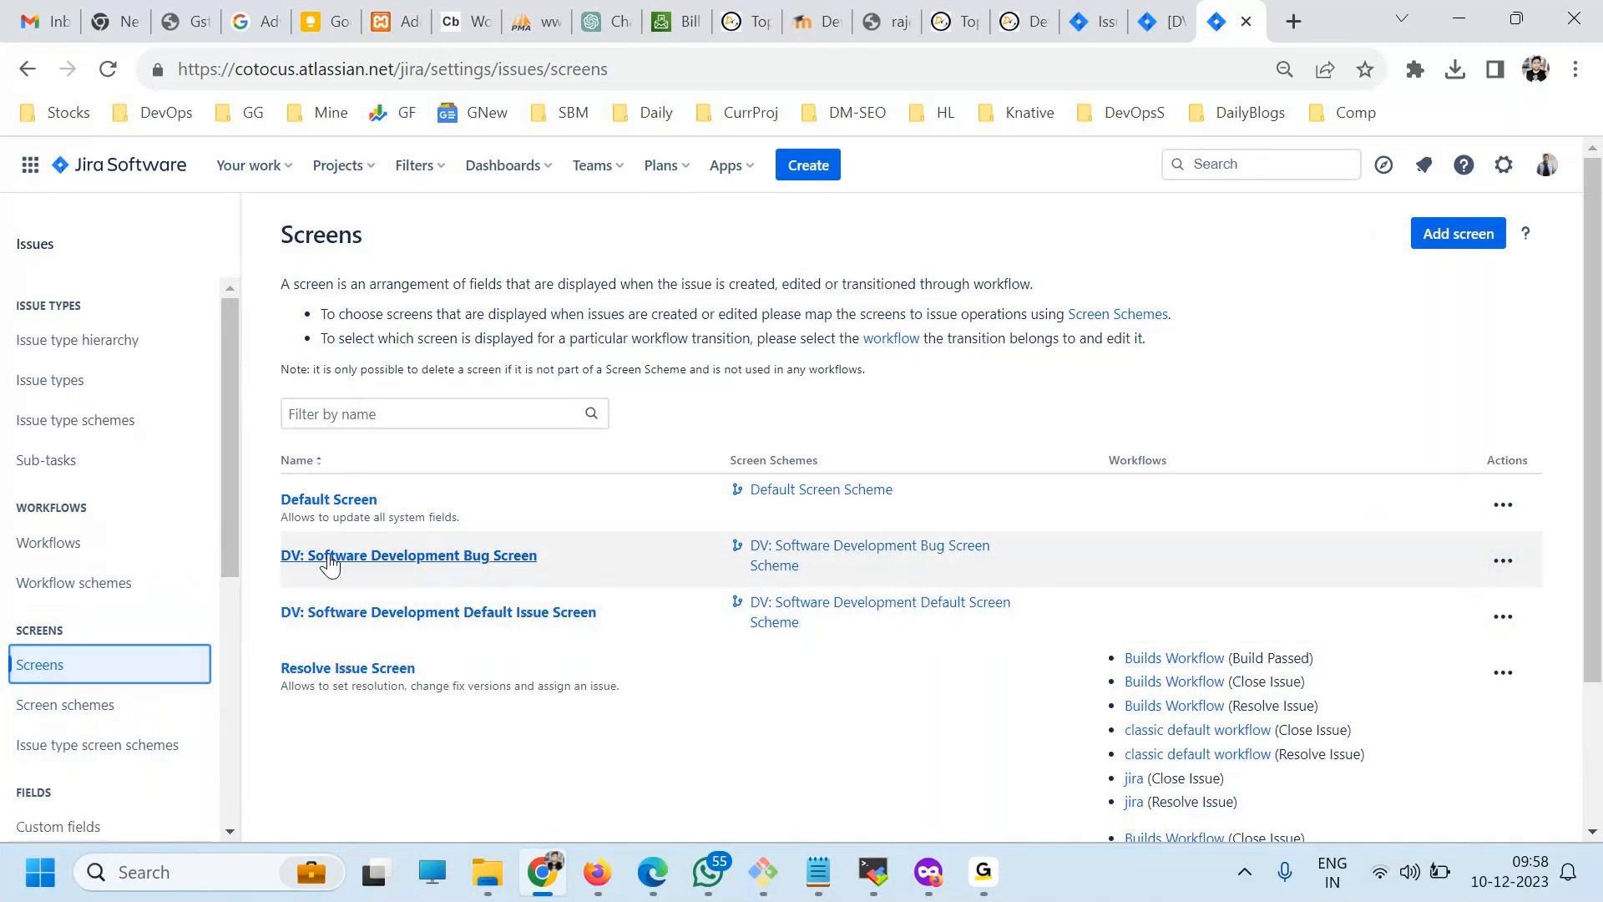
left_click(1503, 560)
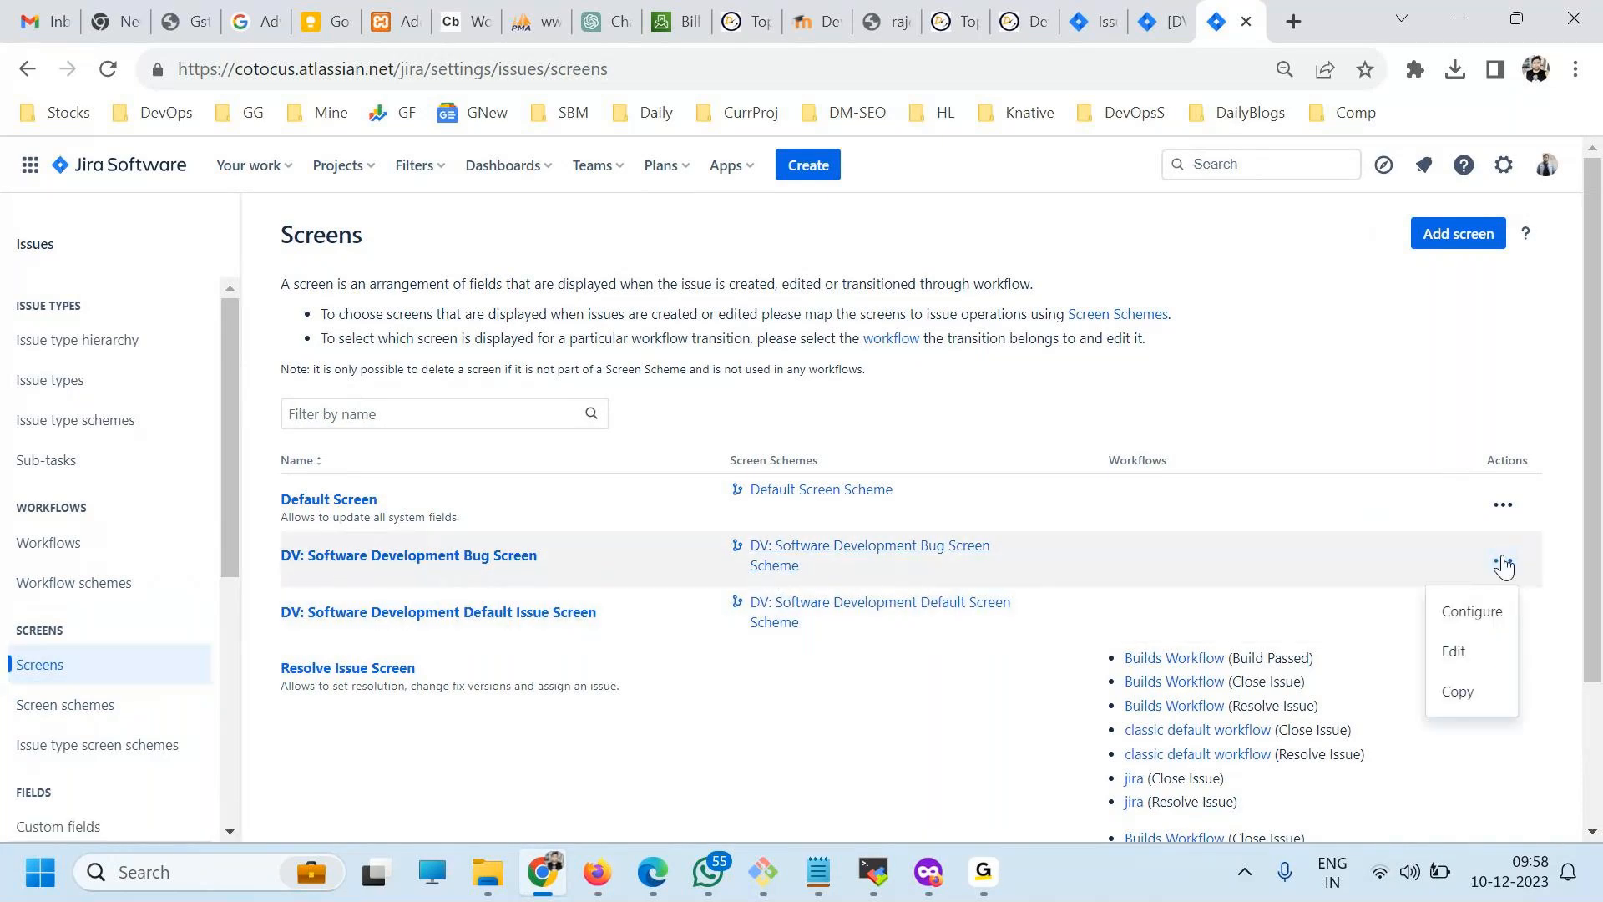
left_click(1470, 607)
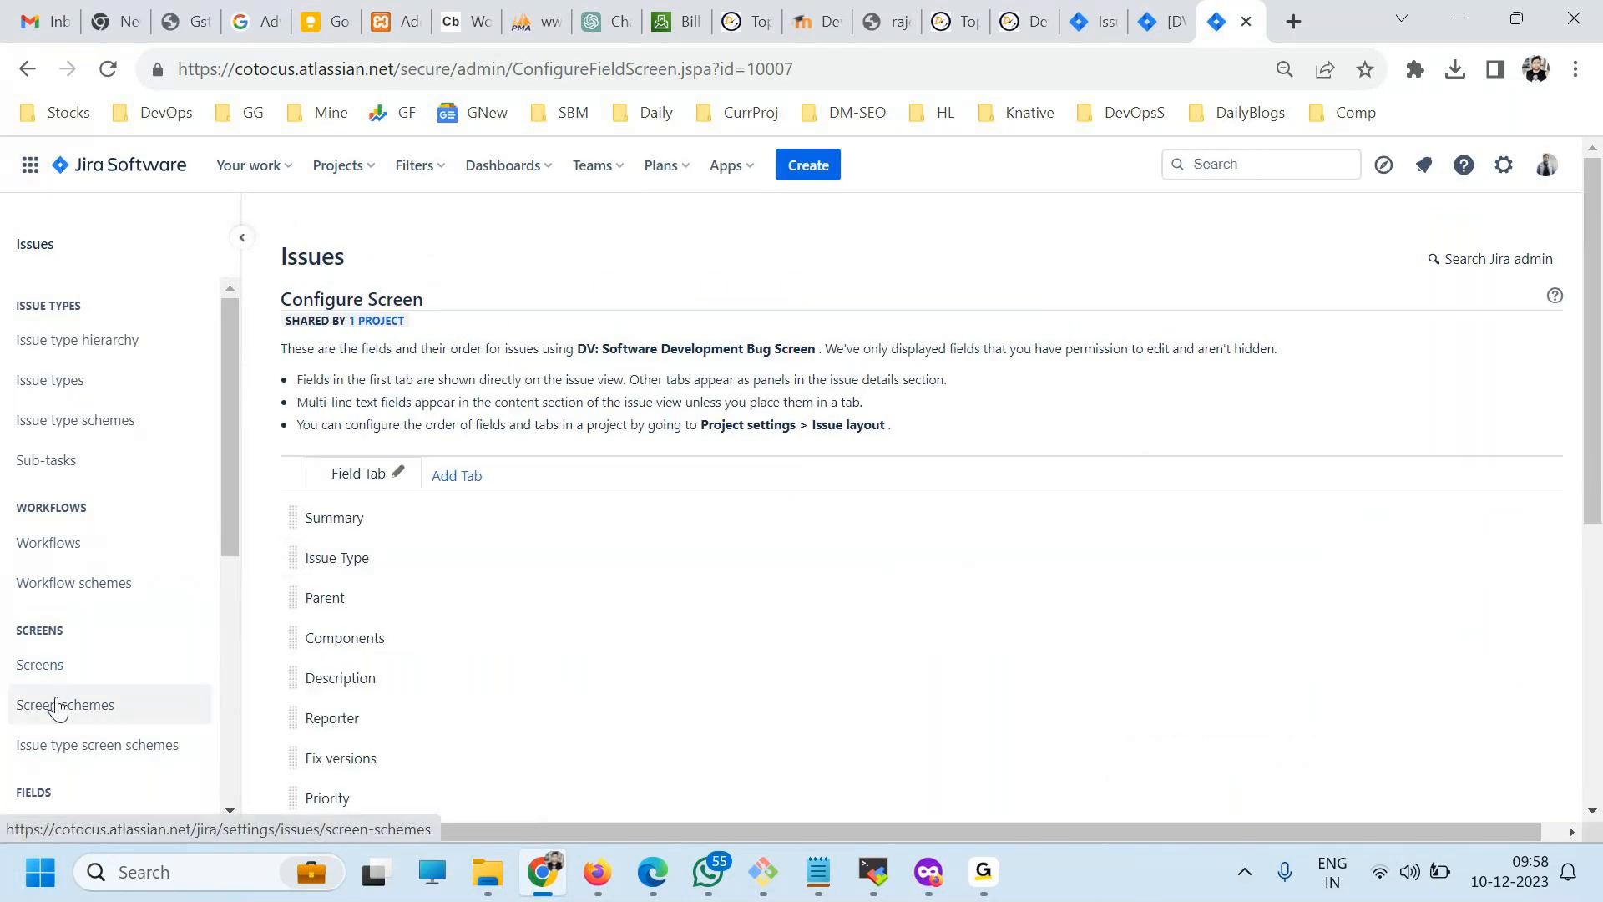
scroll(584, 676, "down", 3)
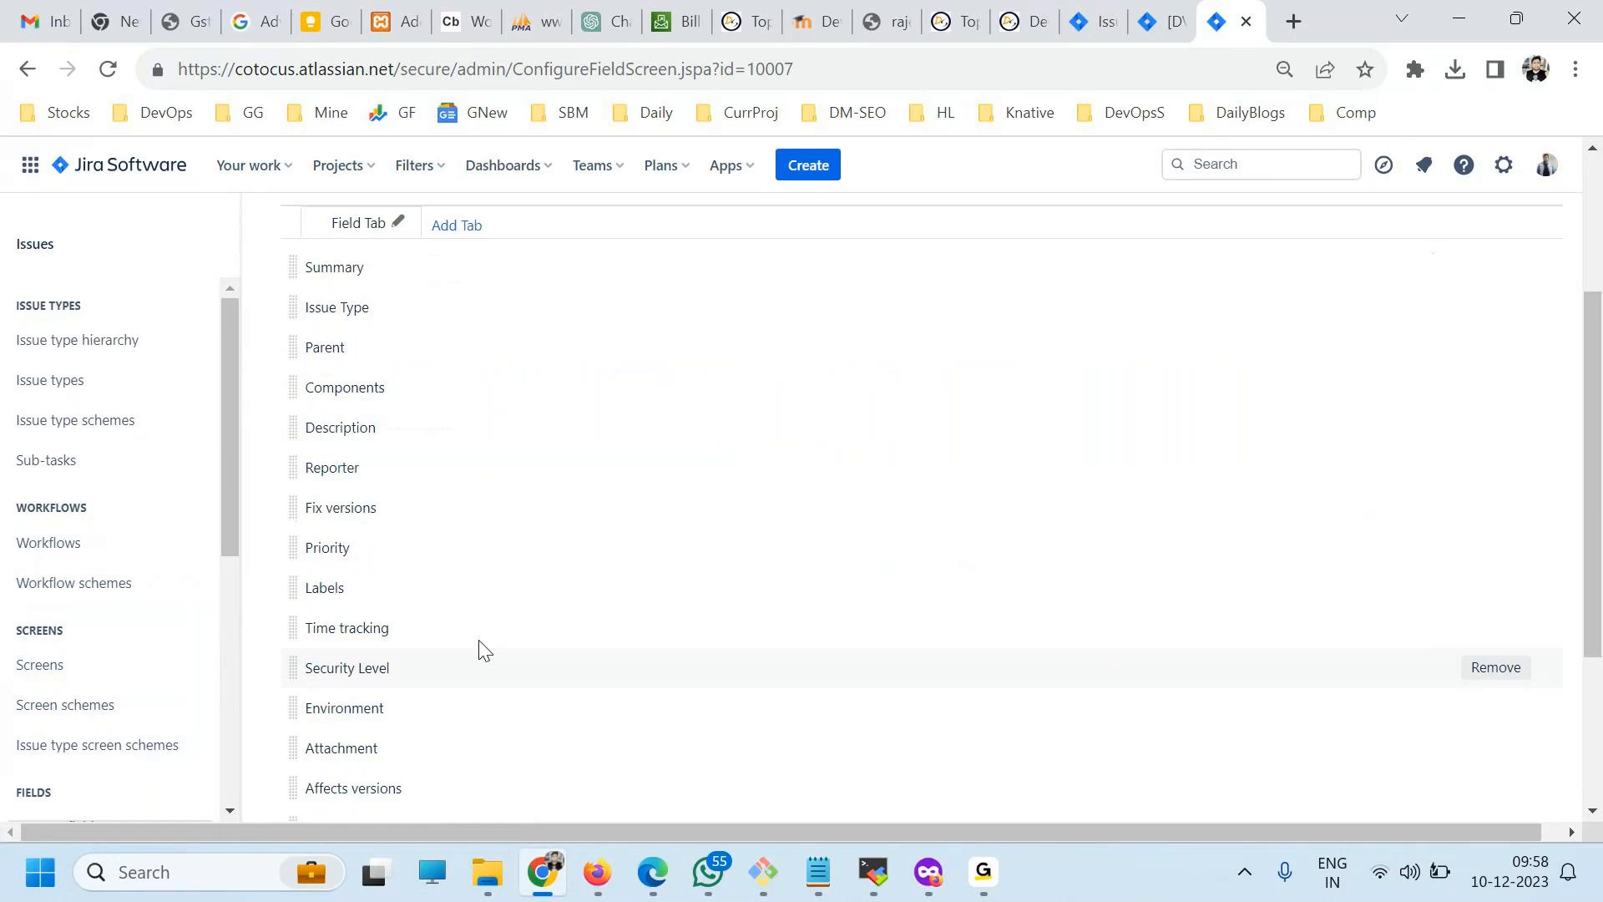
scroll(434, 467, "down", 3)
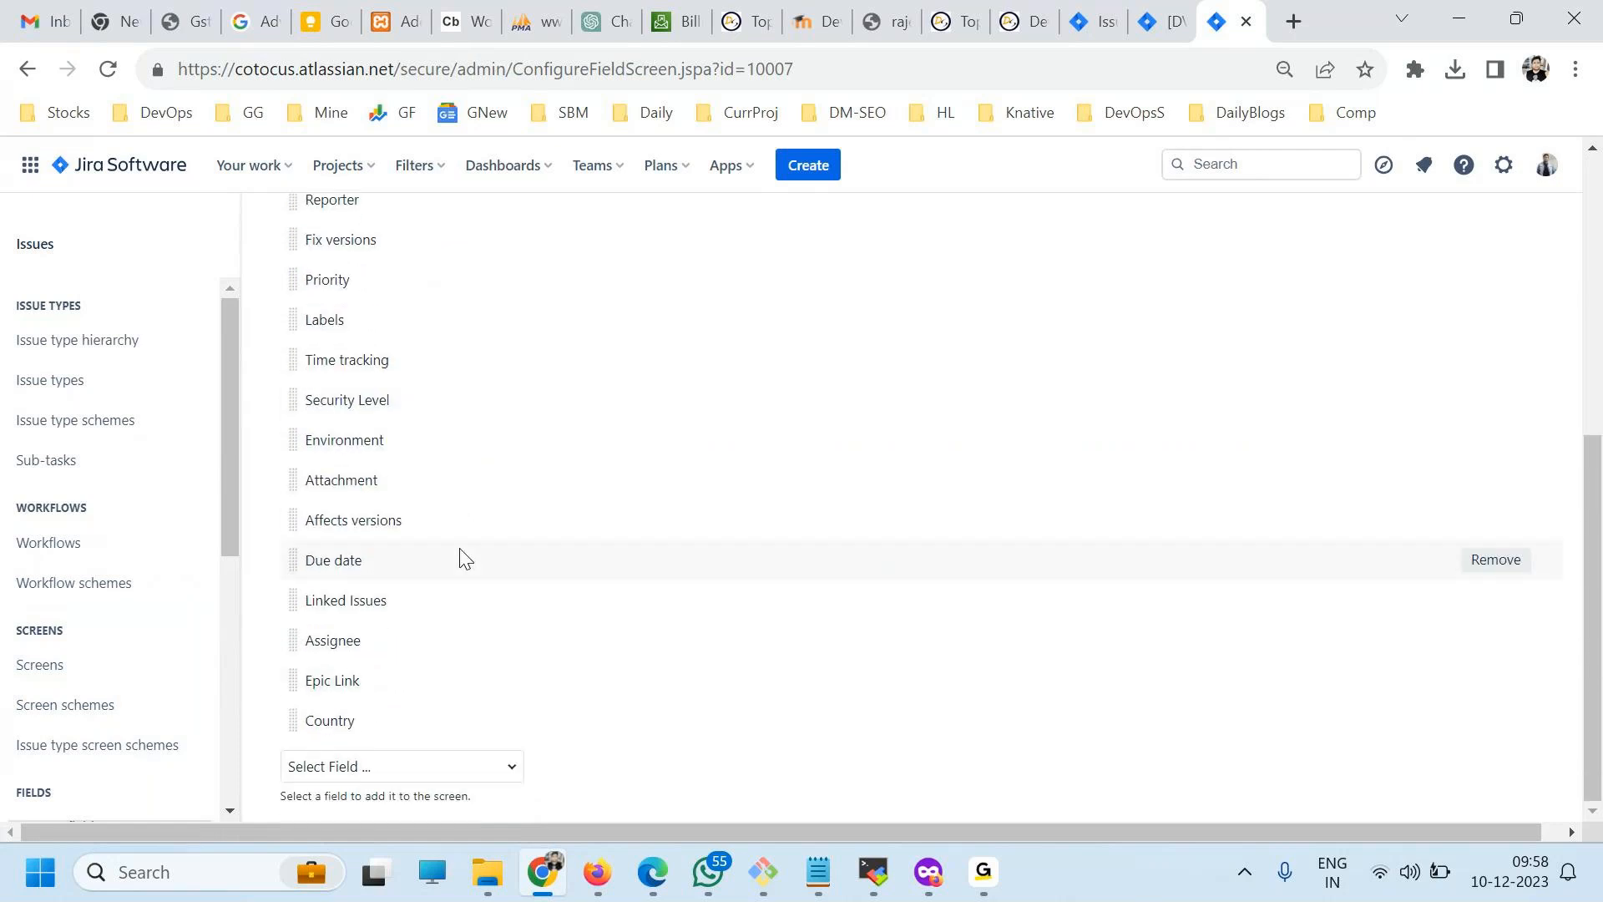
left_click_drag(302, 723, 292, 552)
scroll(953, 699, "down", 6)
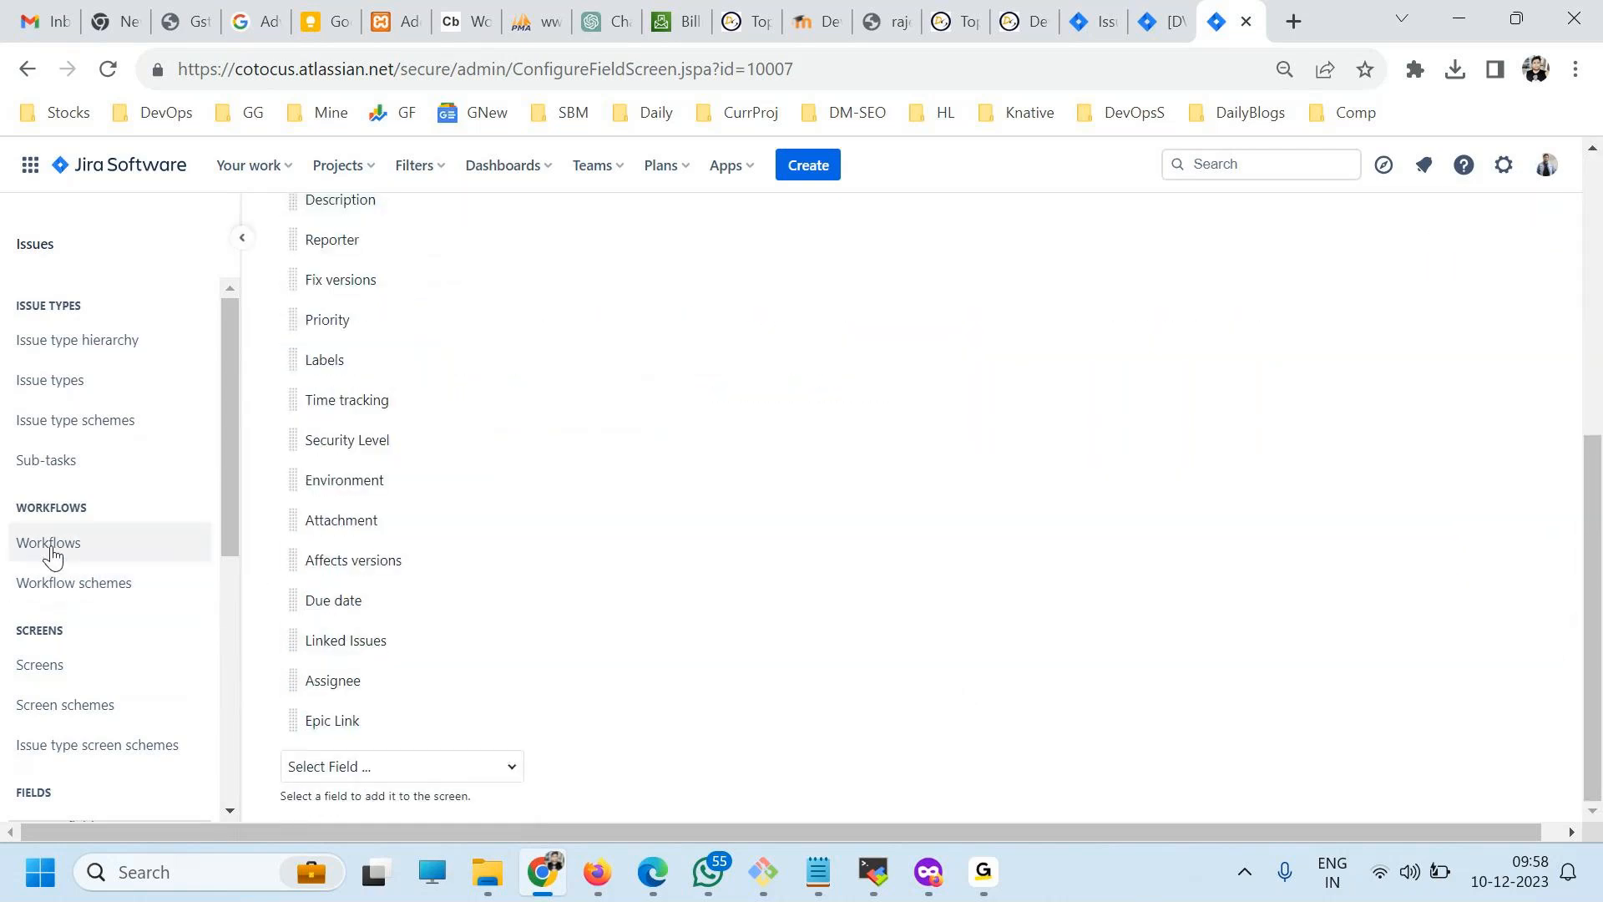
Start a new DevOpsY issue to check the field order after Summary, and cancel it without creating the issue.
left_click(800, 164)
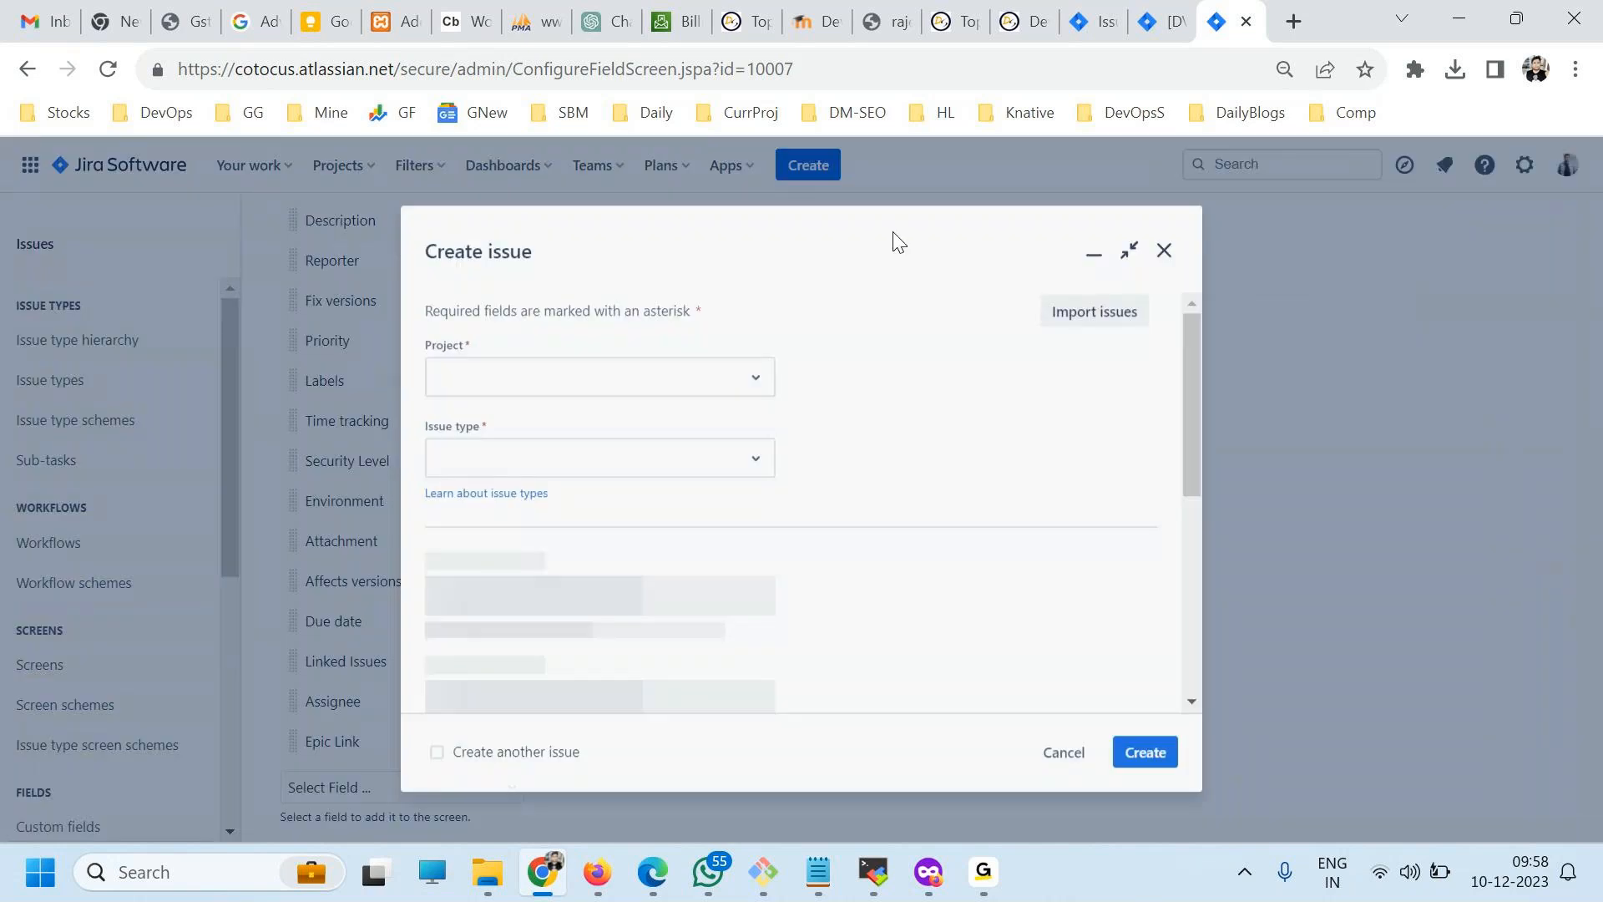
scroll(655, 529, "down", 3)
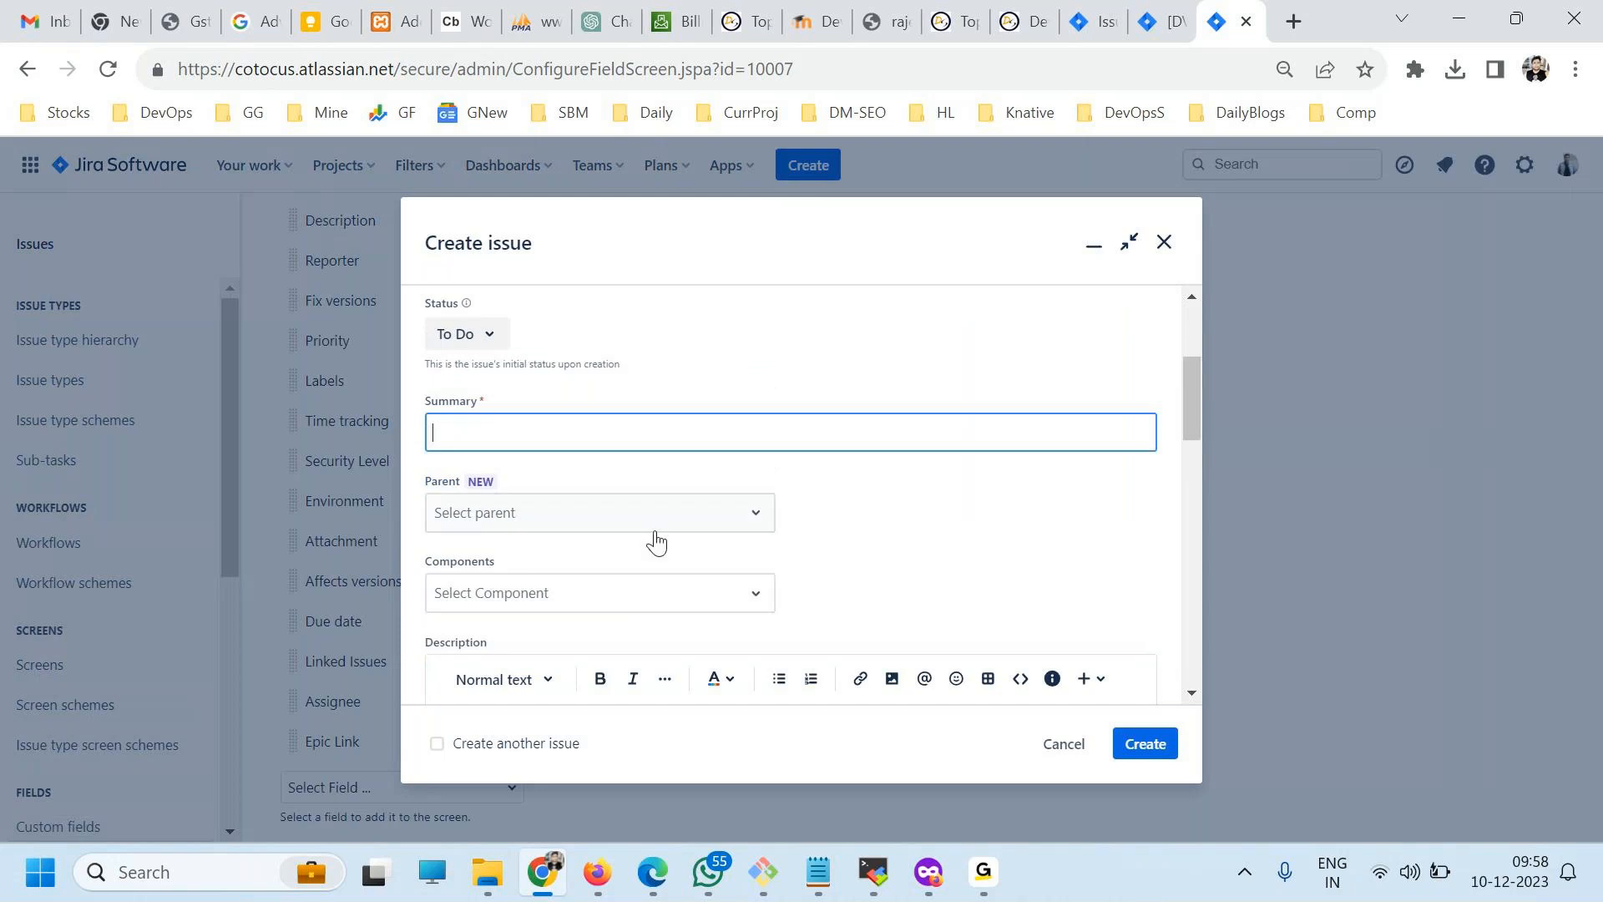
scroll(591, 554, "up", 3)
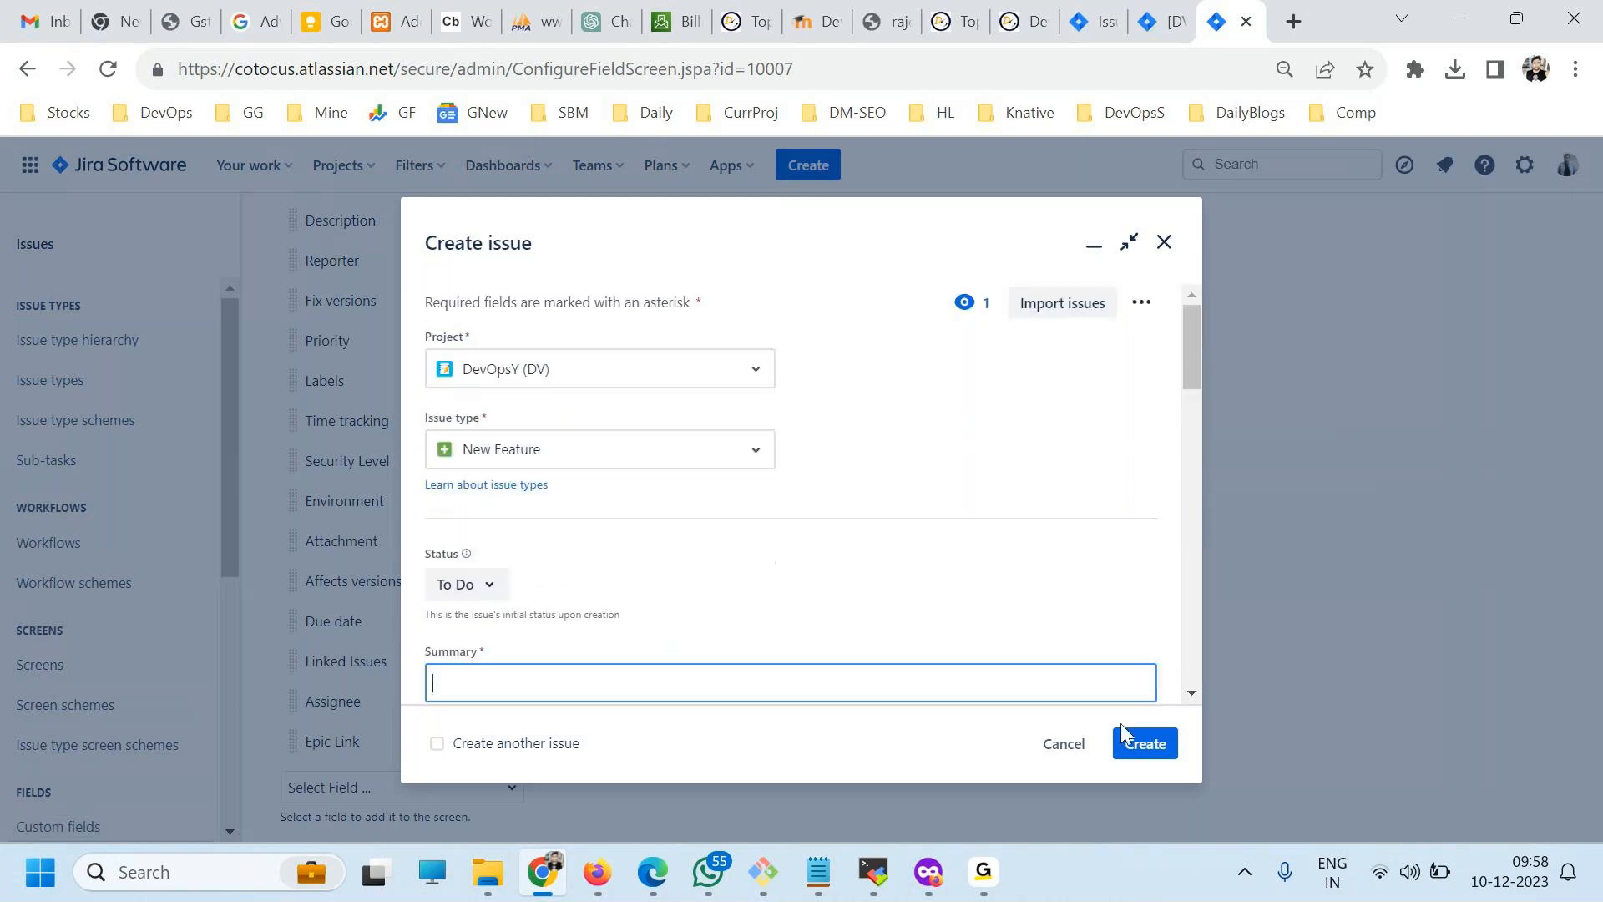
left_click(1064, 744)
Return to the screens list and recheck the field order of the DV: Software Development Bug Screen.
left_click(27, 77)
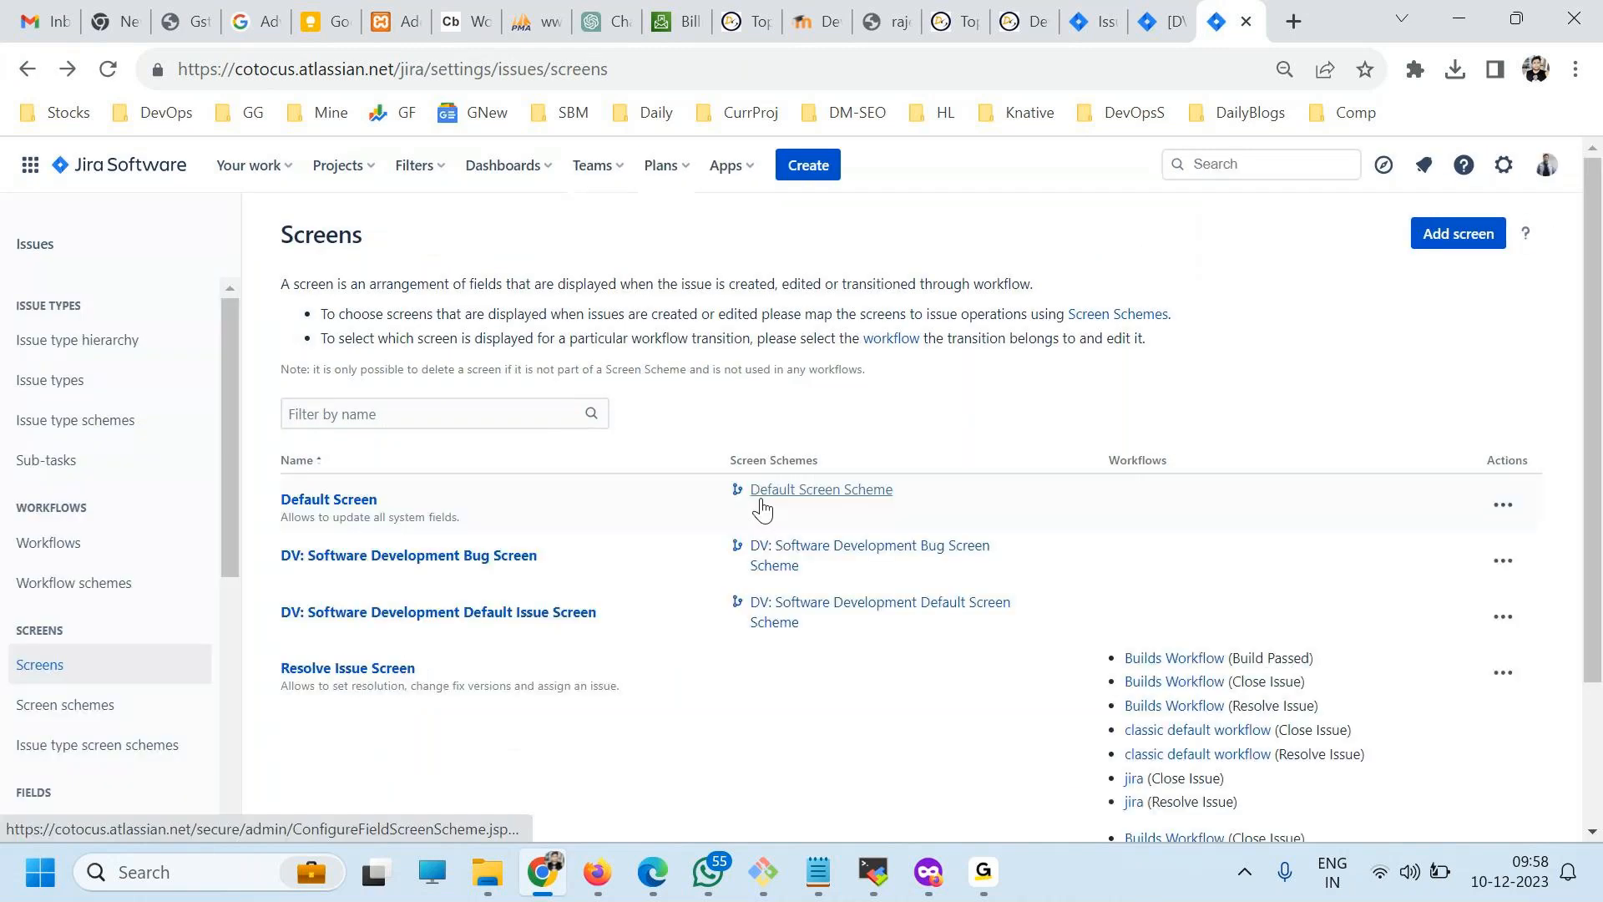
left_click(1502, 617)
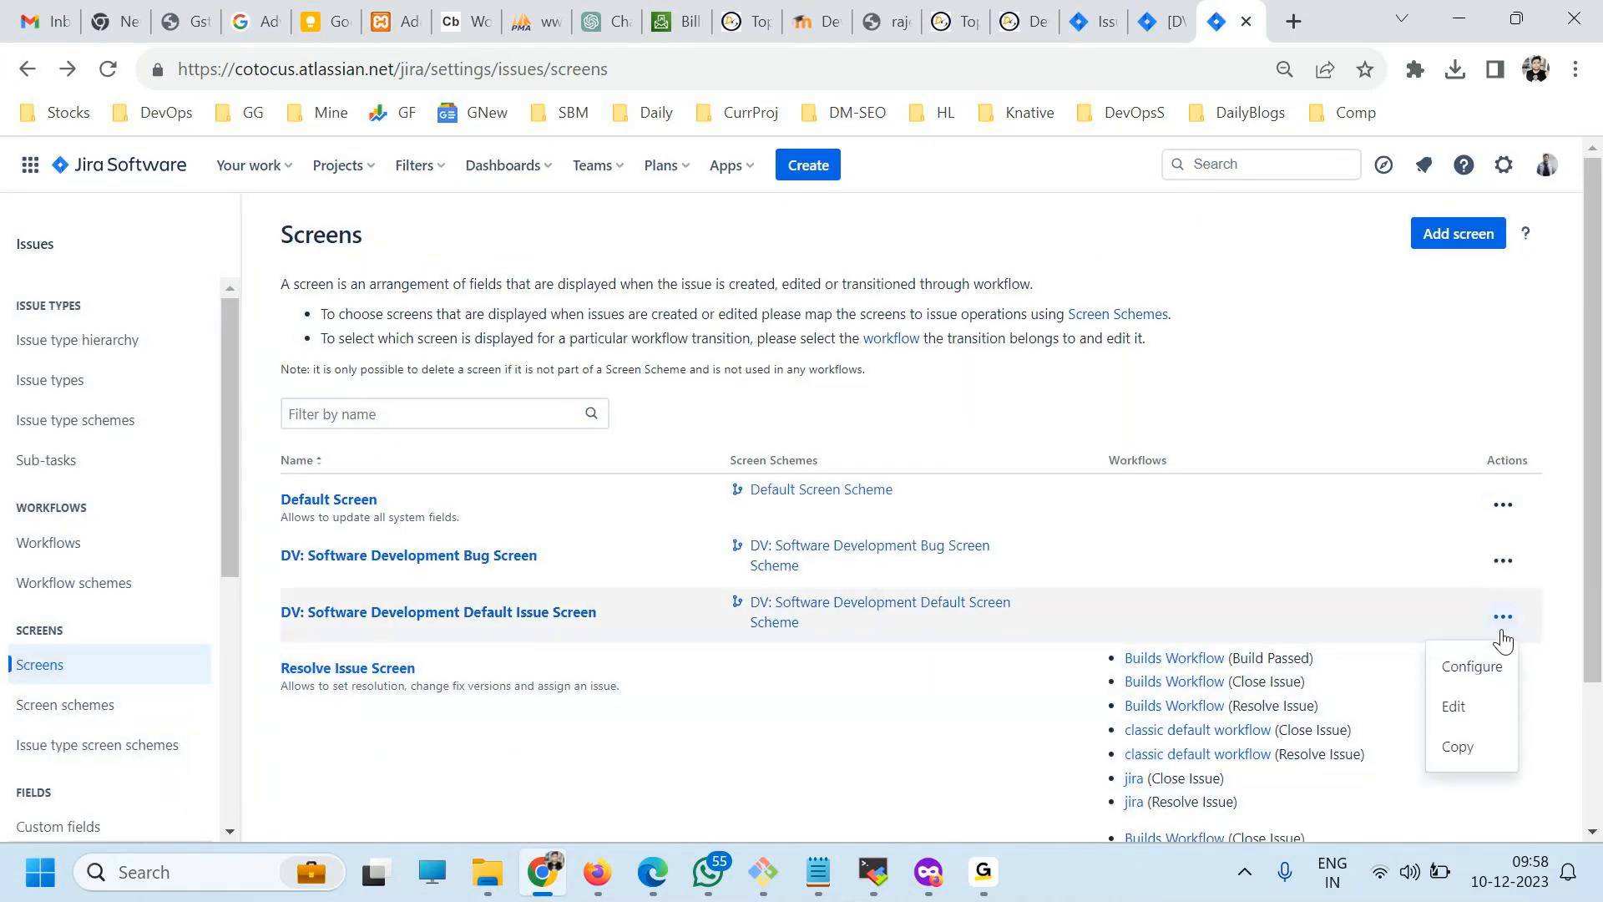
left_click(1502, 560)
left_click(1499, 562)
left_click(1513, 559)
left_click(1472, 614)
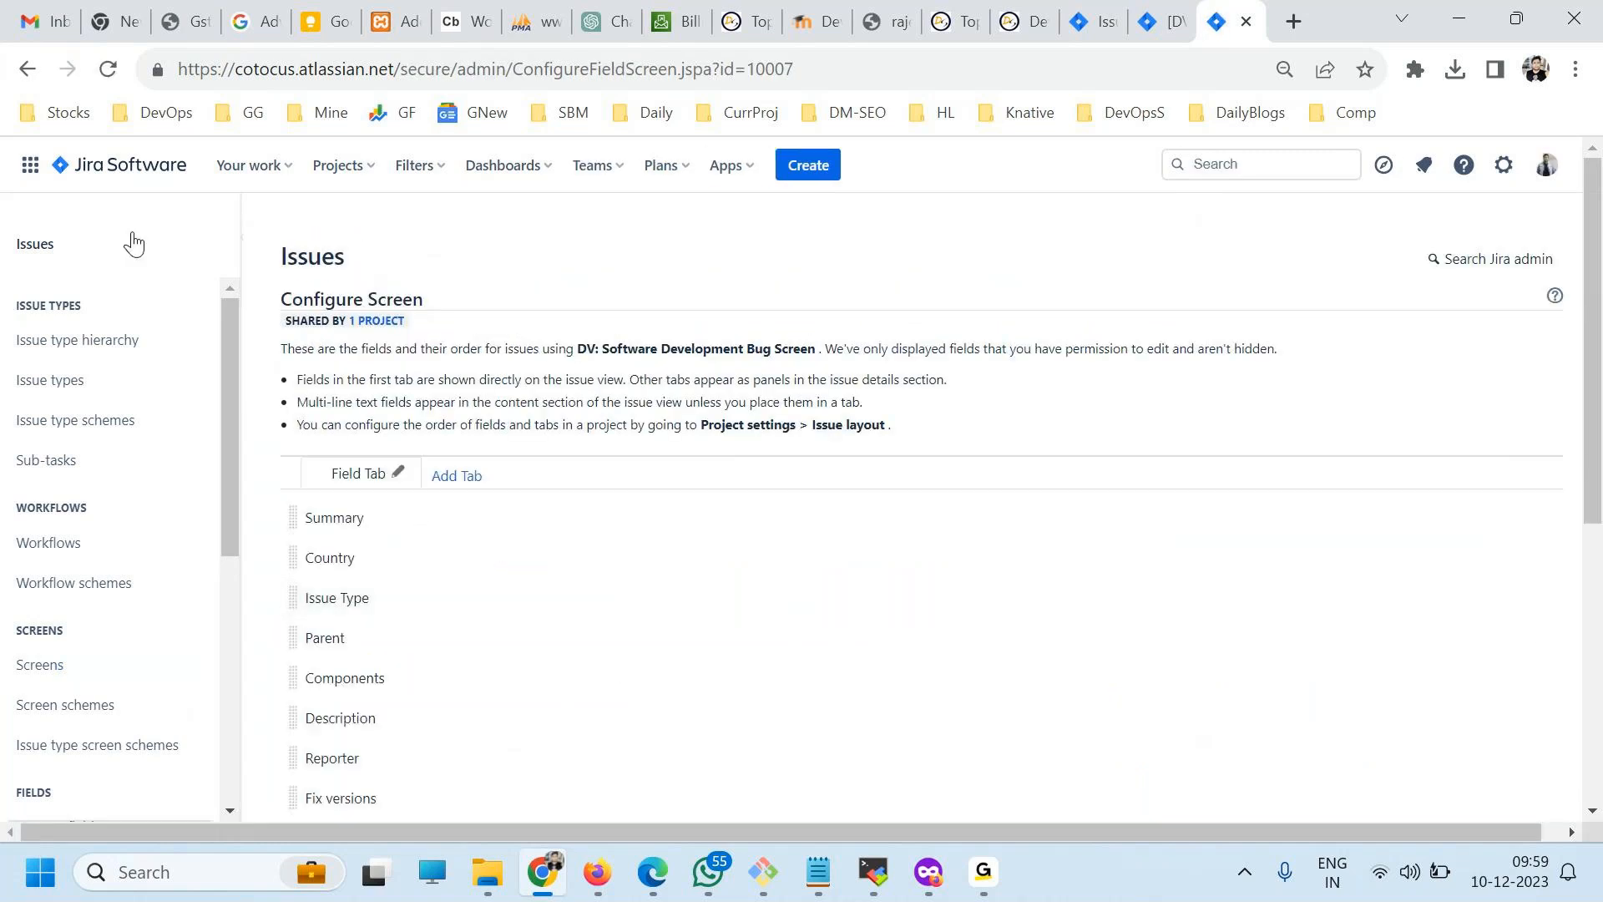
Configure the DV: Software Development Default Issue Screen so that the Country field comes directly after Summary.
left_click(27, 68)
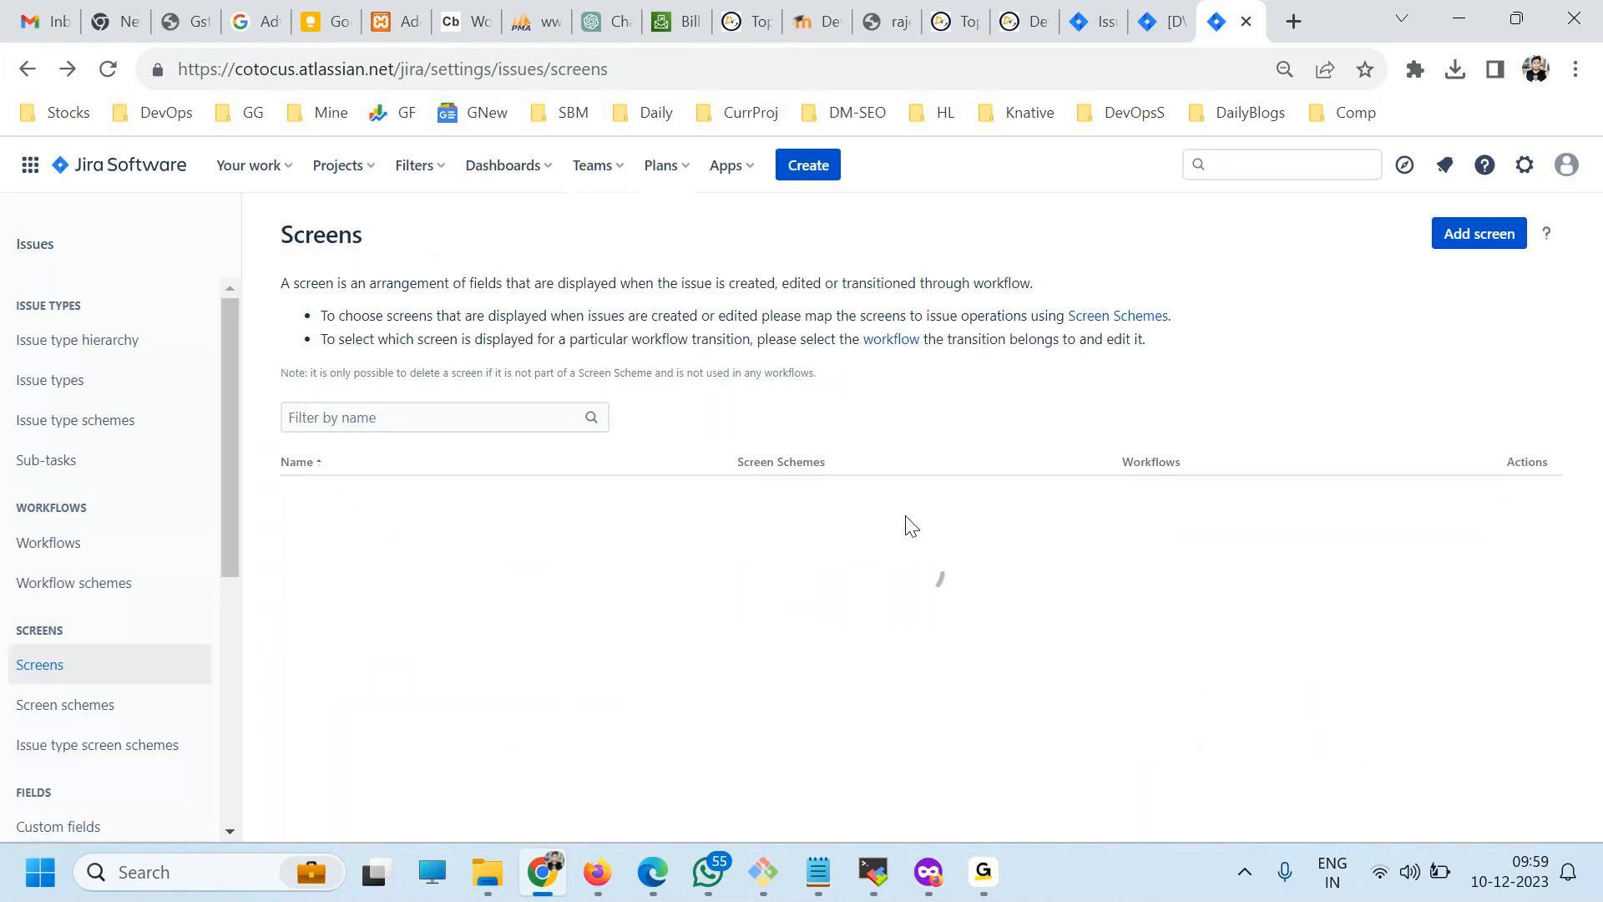
left_click(1503, 616)
left_click(1463, 677)
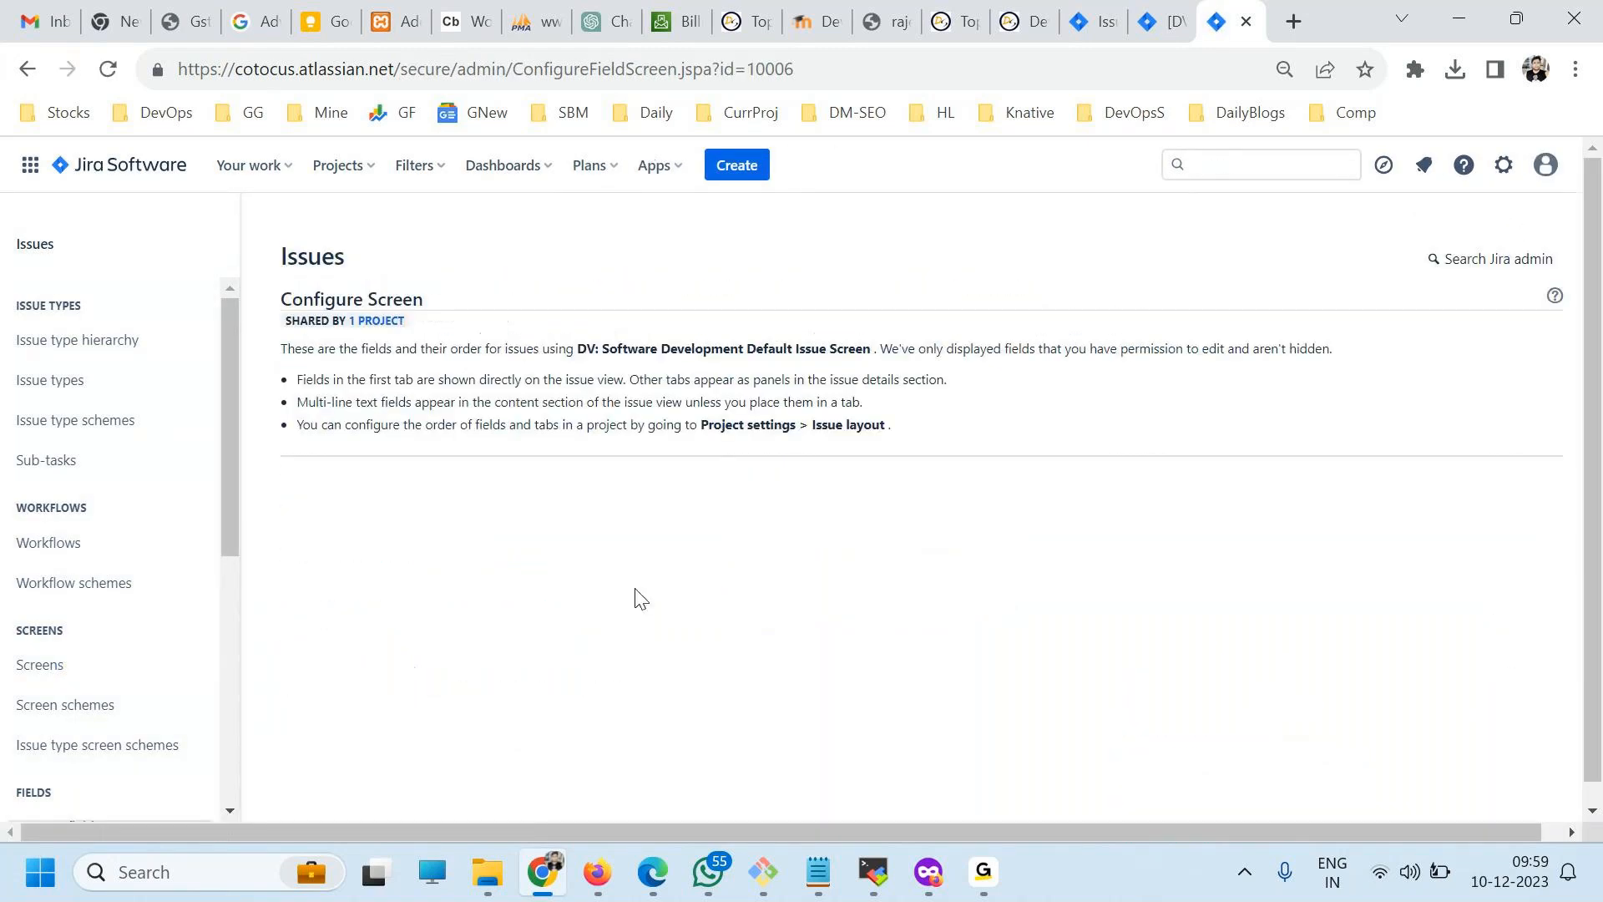
scroll(382, 622, "down", 5)
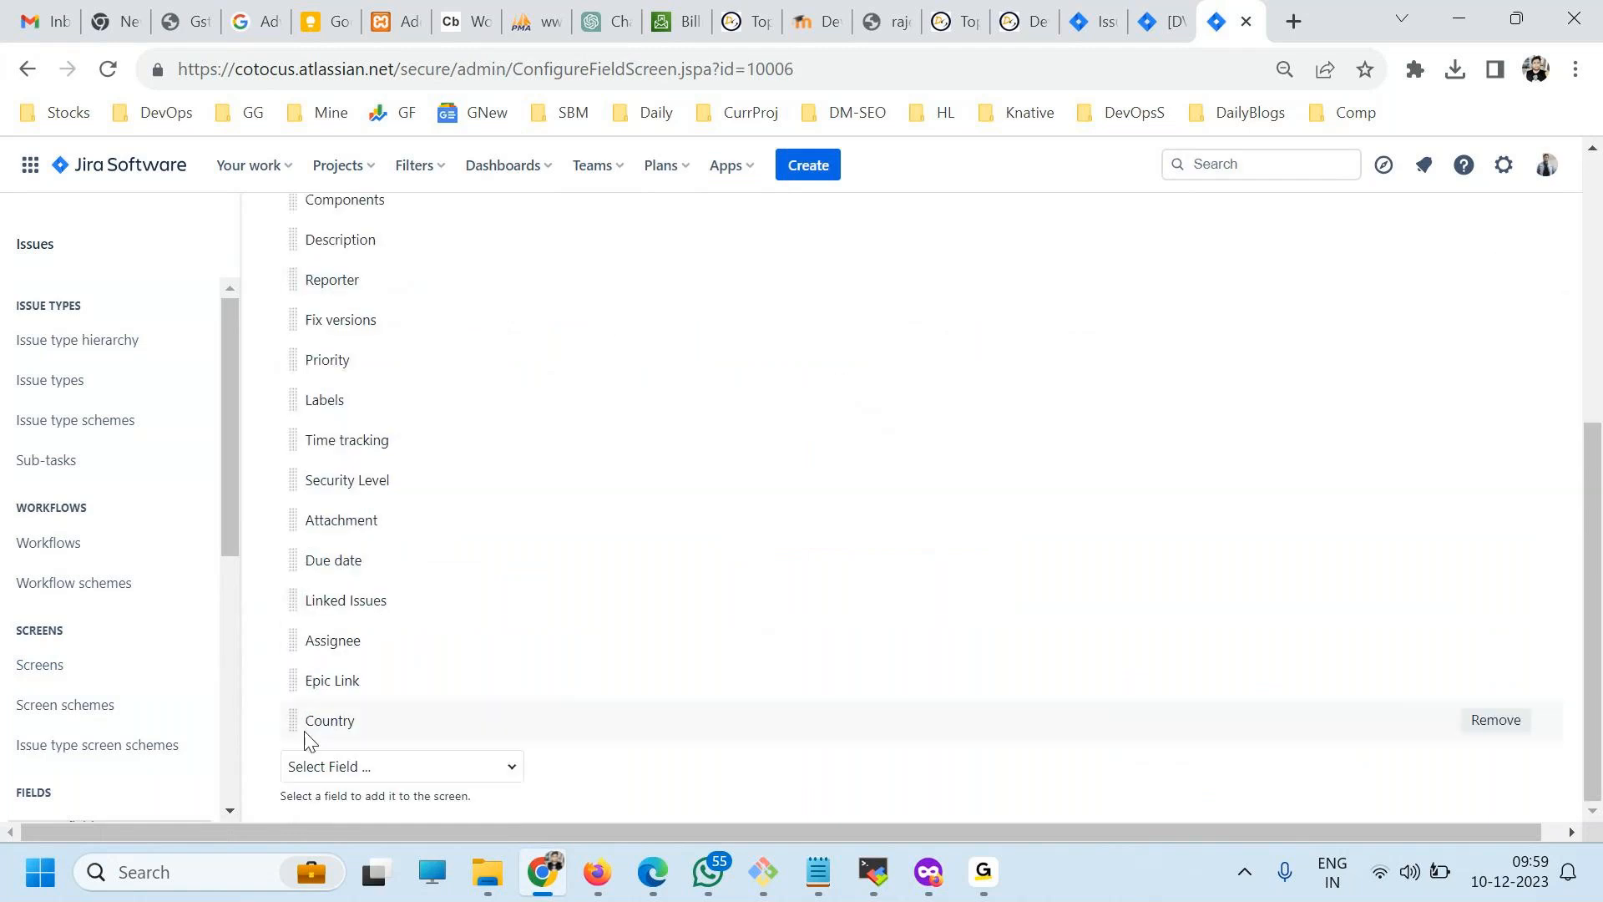
left_click_drag(296, 720, 304, 605)
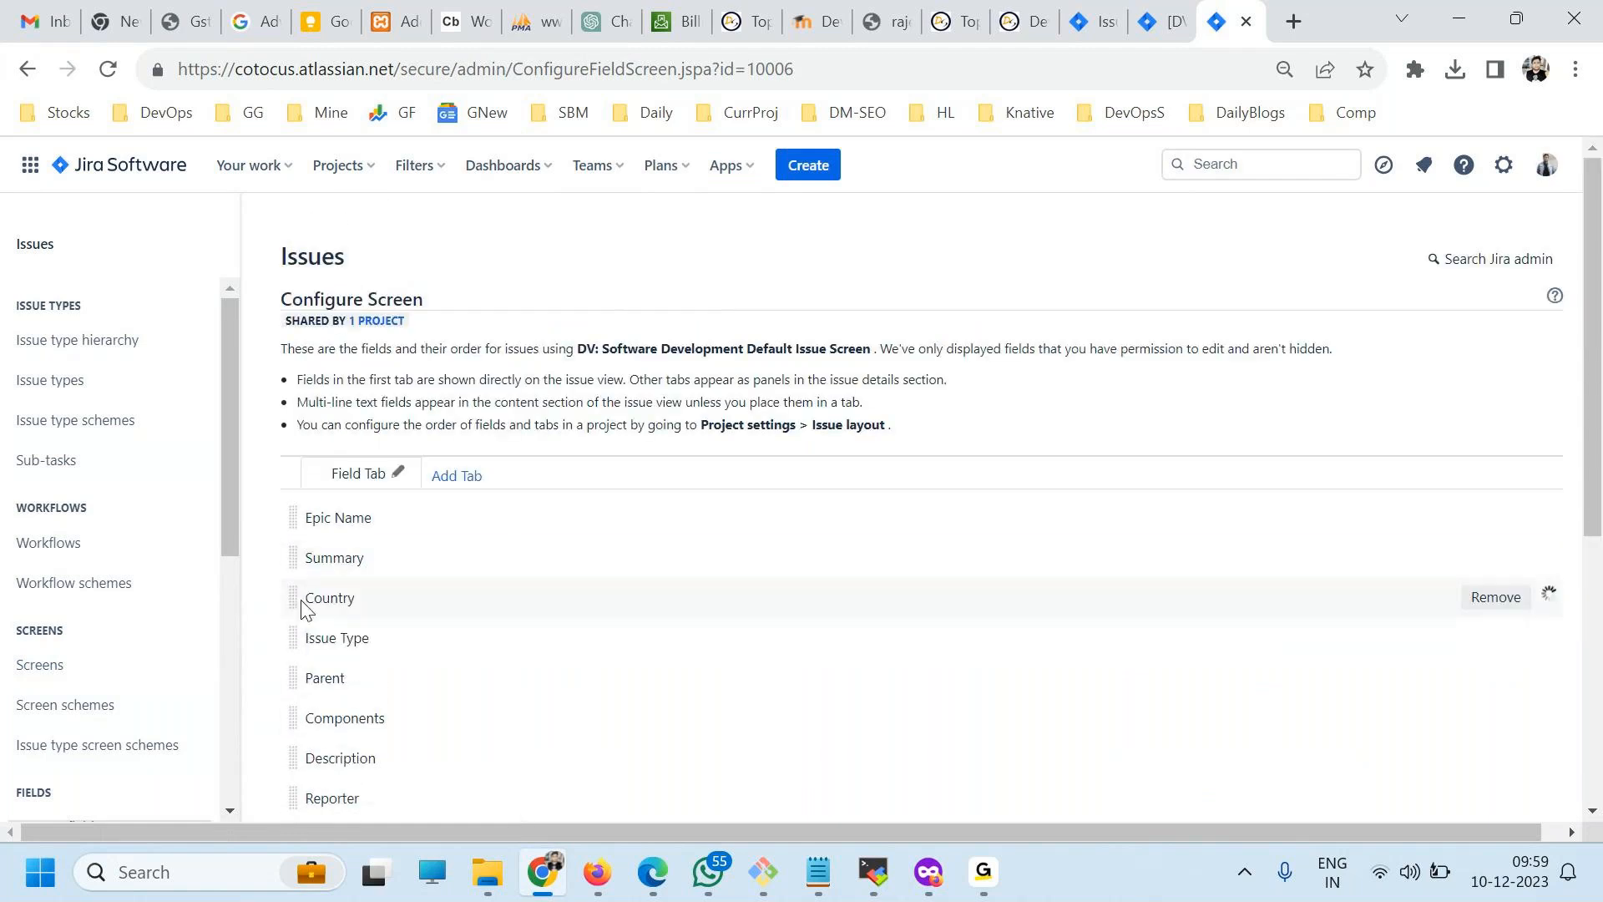
Look through the entire form for a new DevOpsY issue to find where Country is placed, and cancel the issue.
left_click(792, 166)
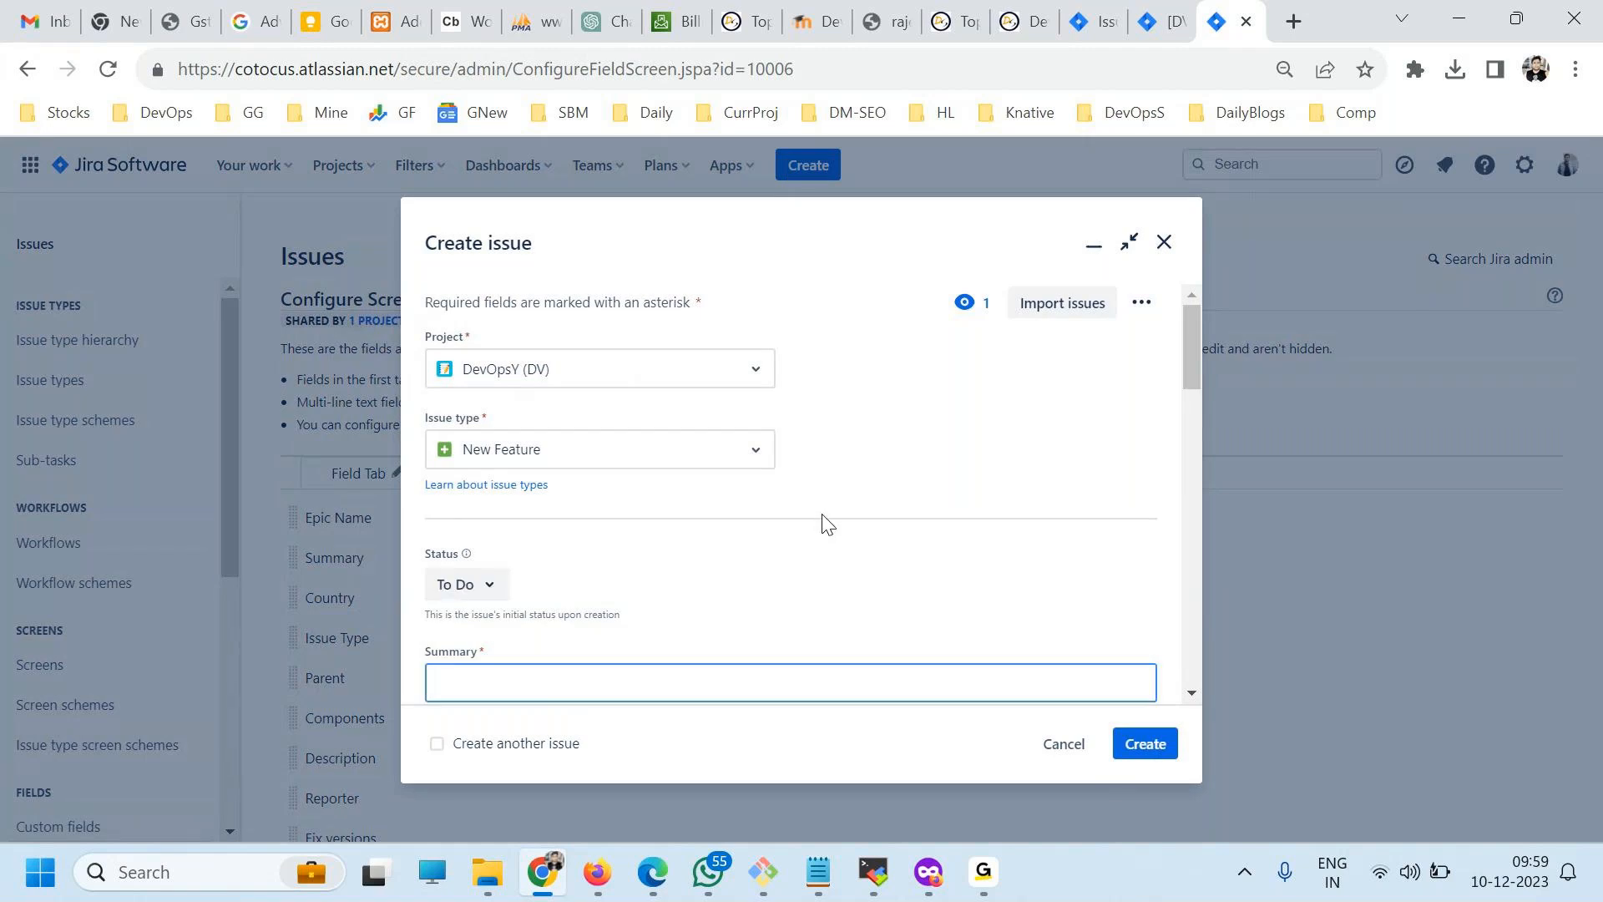
scroll(831, 524, "down", 3)
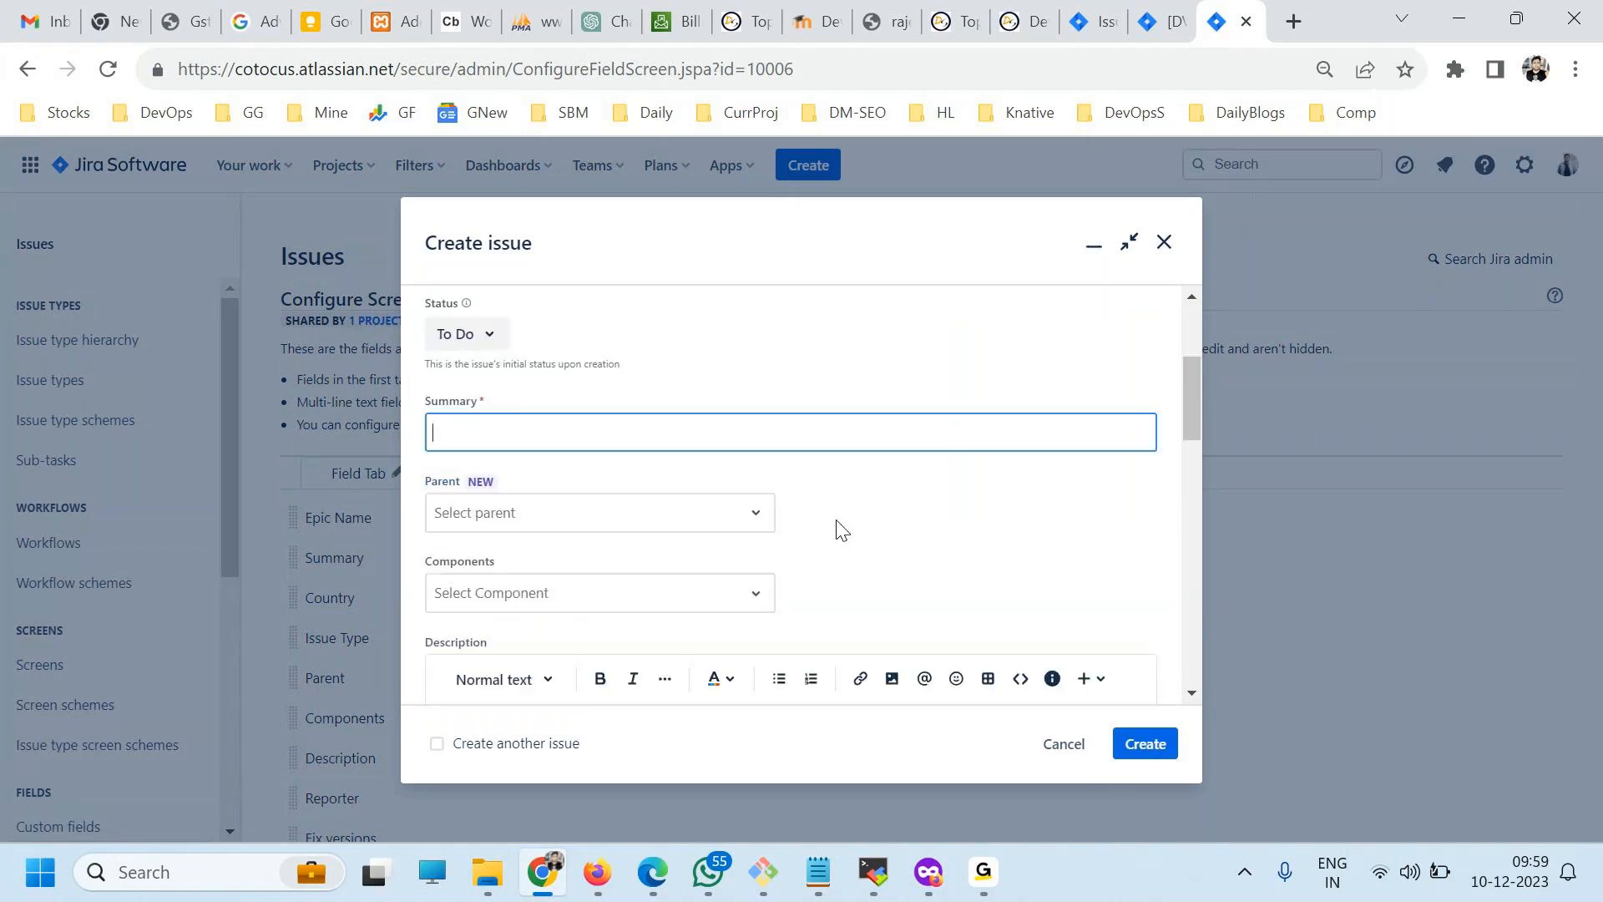
scroll(842, 529, "down", 10)
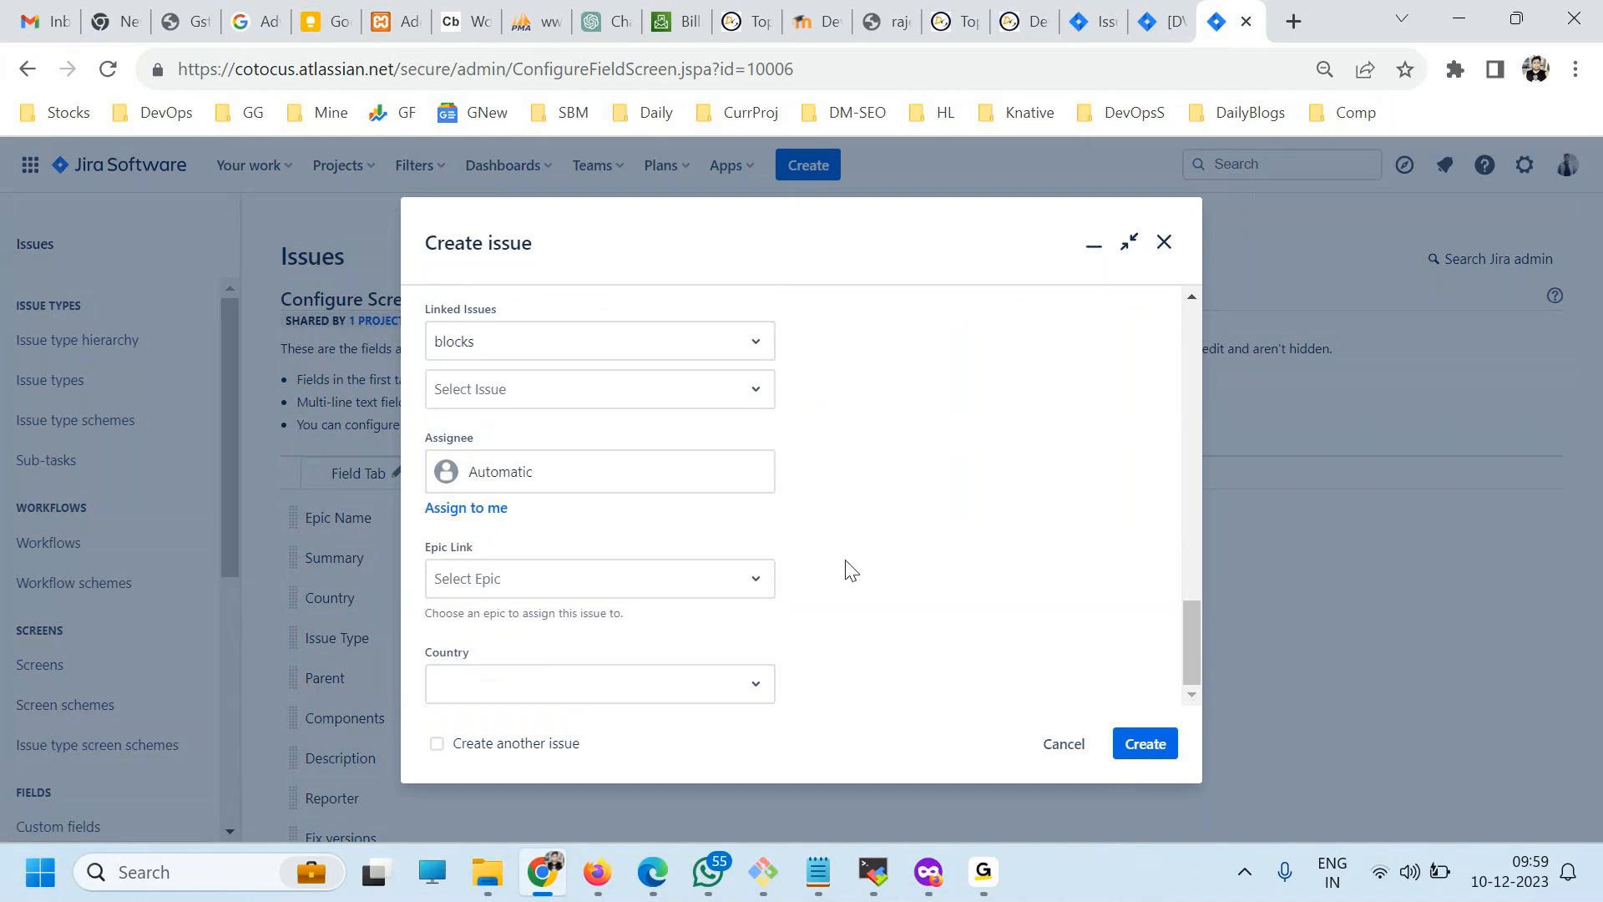
left_click(1048, 740)
View the configuration of the DV: Software Development Default Screen Scheme.
left_click(71, 704)
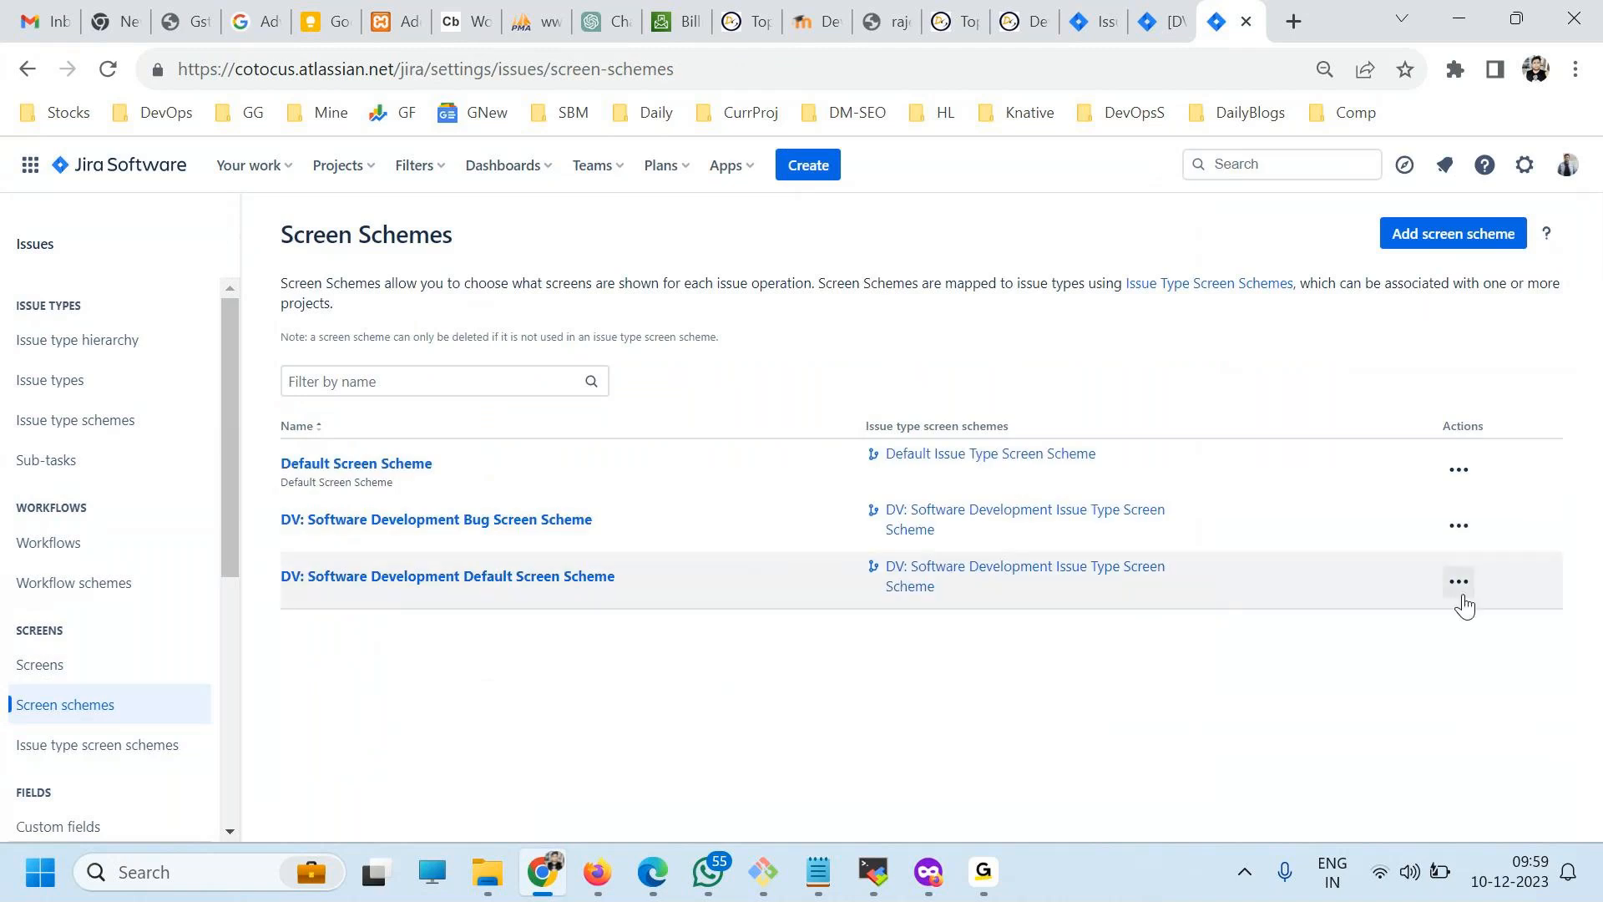
left_click(1468, 586)
left_click(1429, 632)
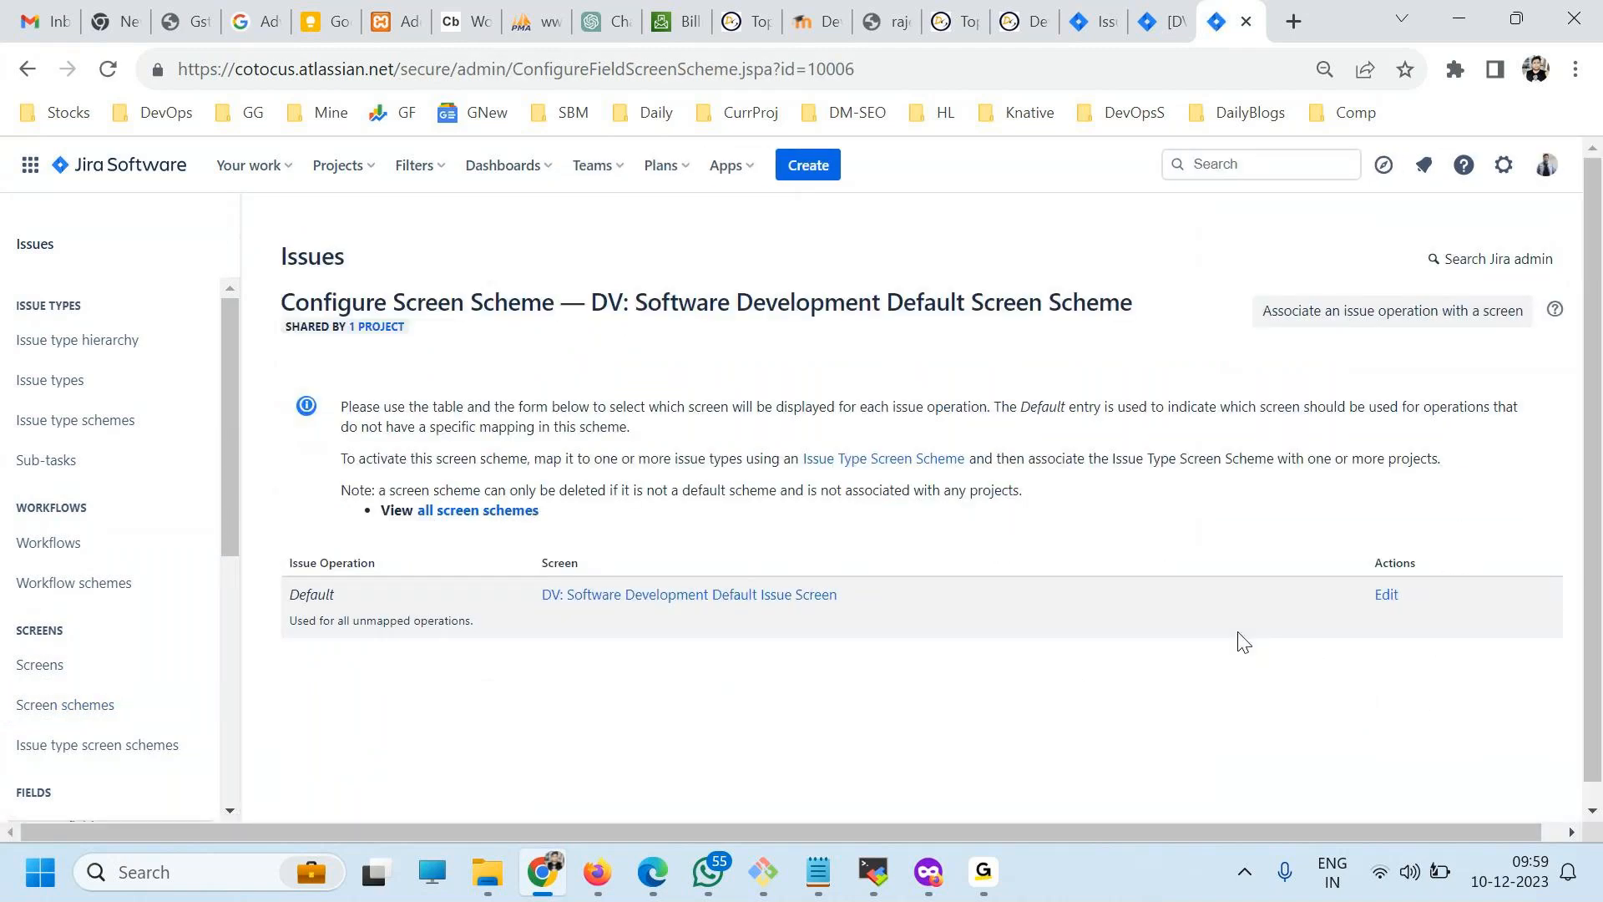
Configure the Default Screen so that the Country field comes directly after Summary.
left_click(42, 667)
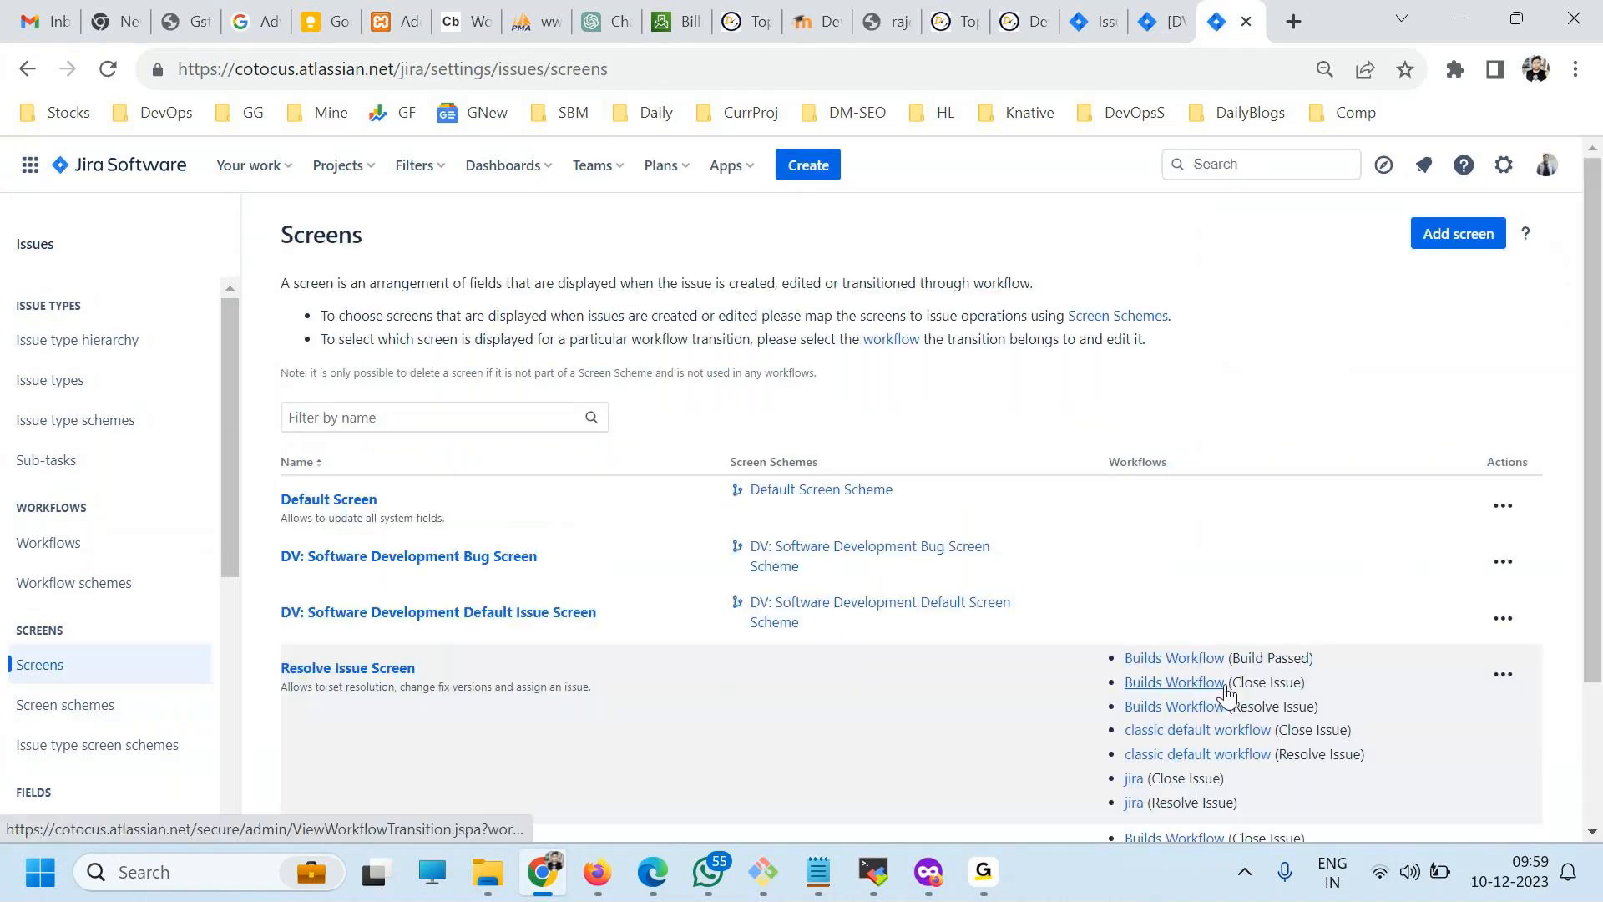
scroll(1424, 716, "down", 3)
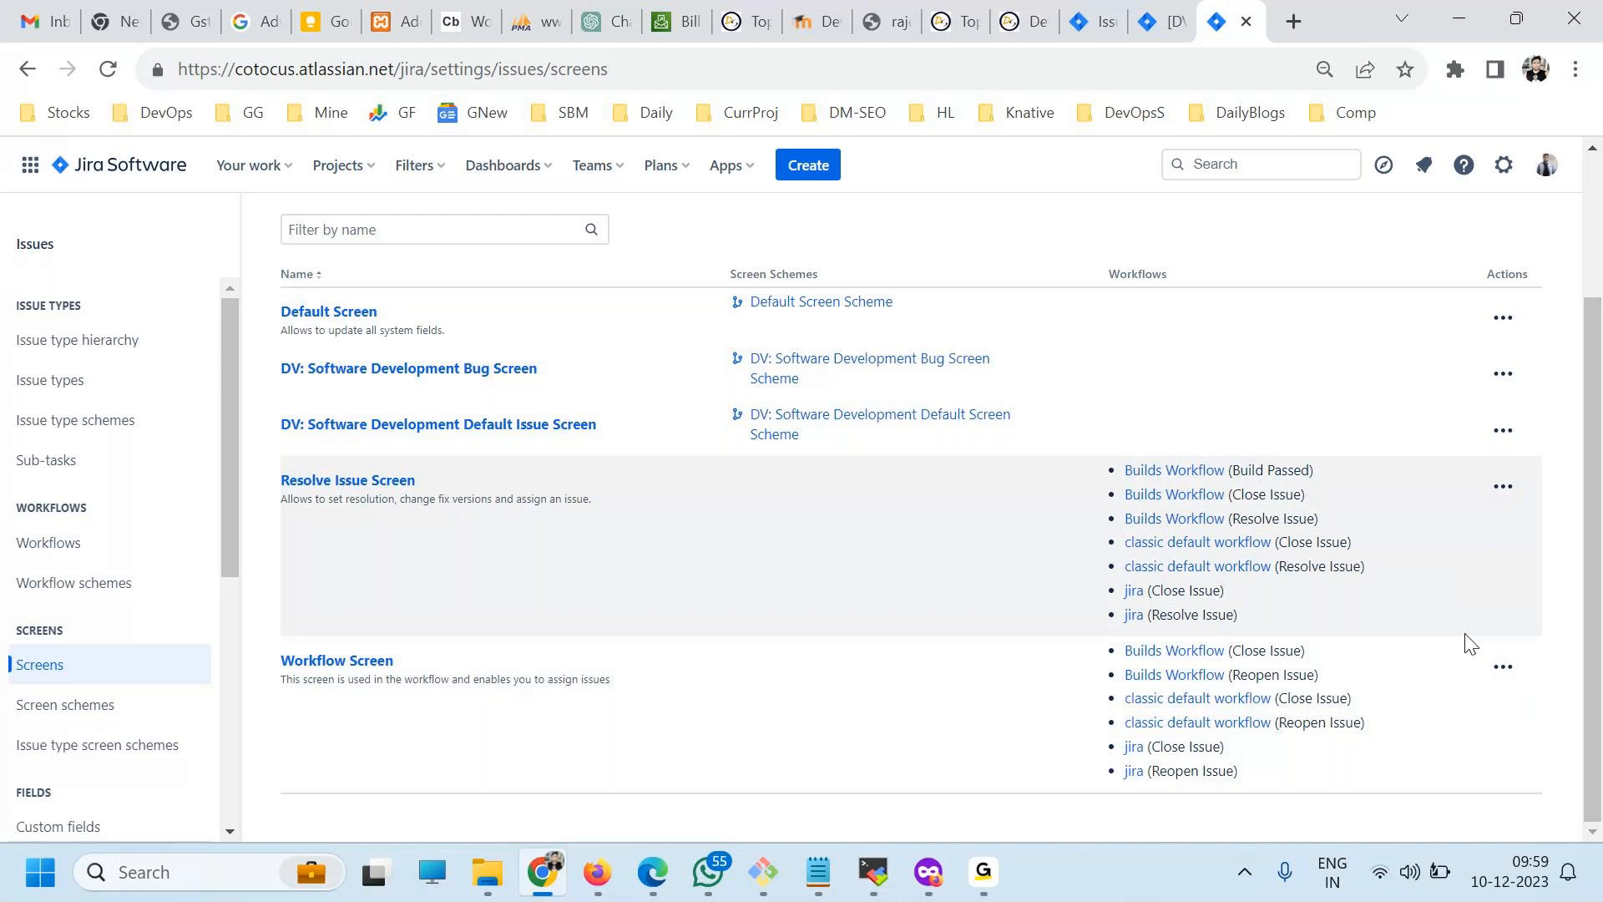
scroll(1470, 642, "up", 2)
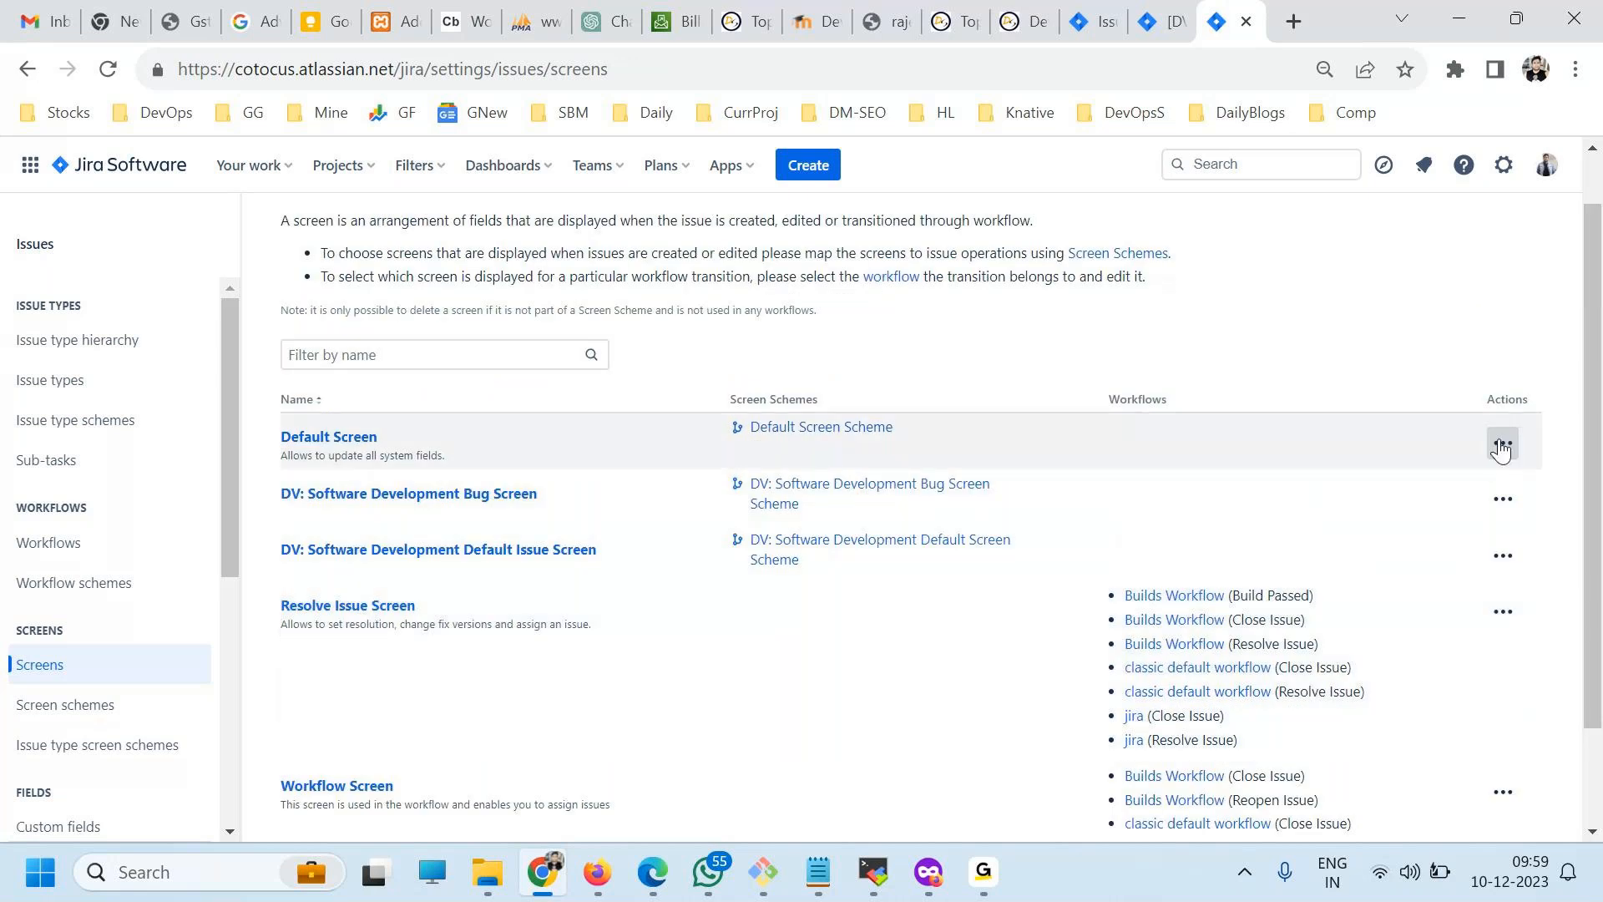
left_click(1501, 446)
left_click(1461, 497)
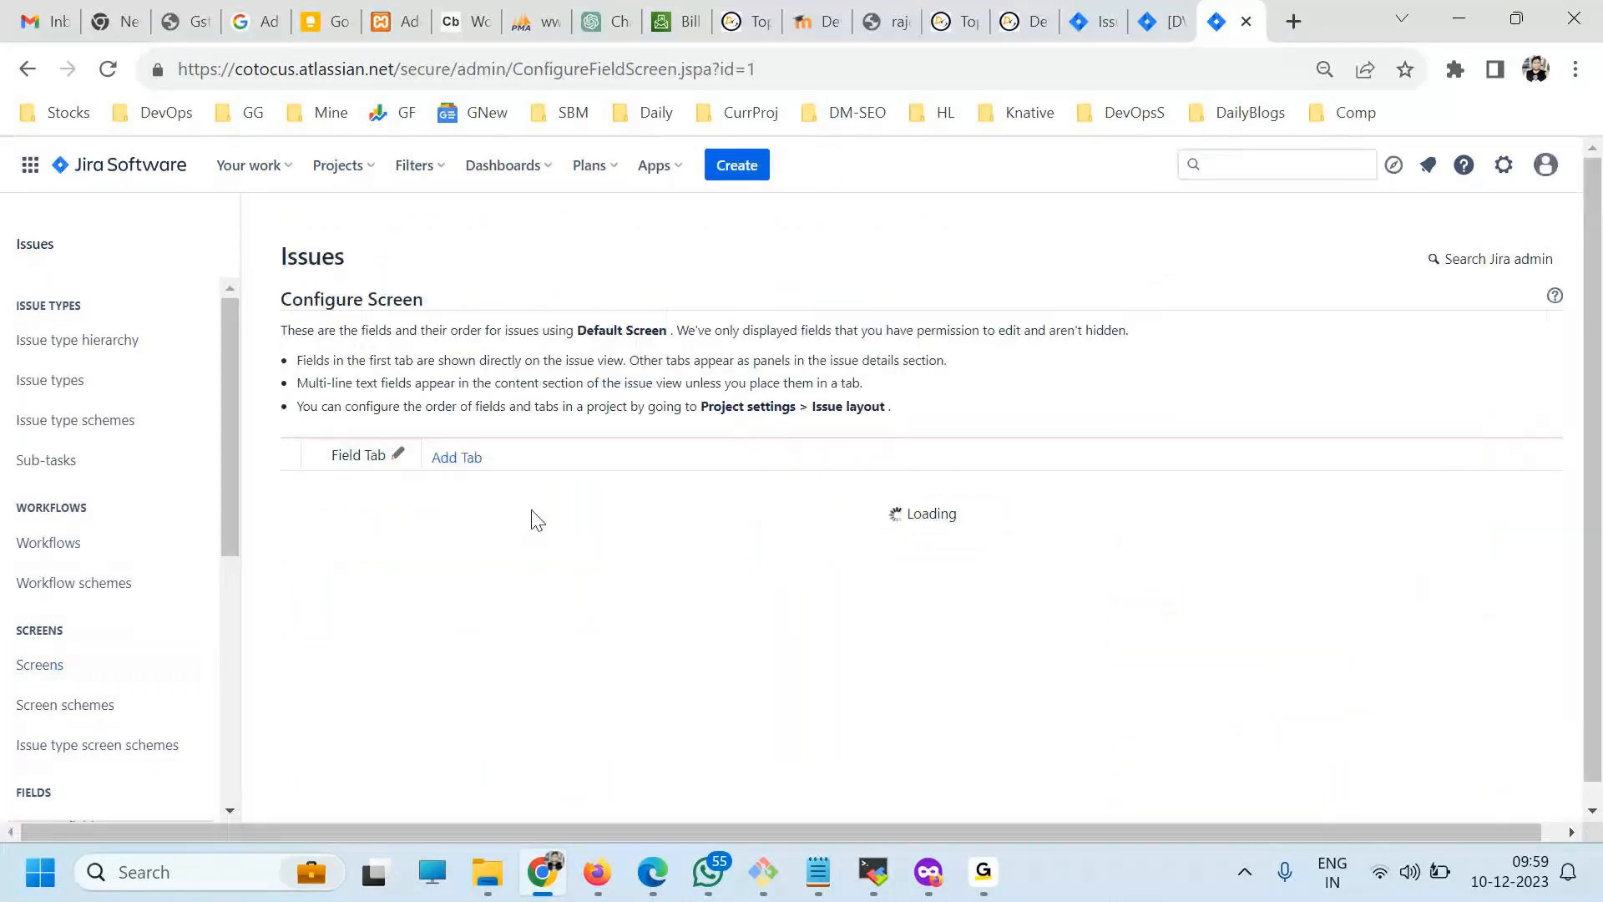
scroll(535, 585, "down", 5)
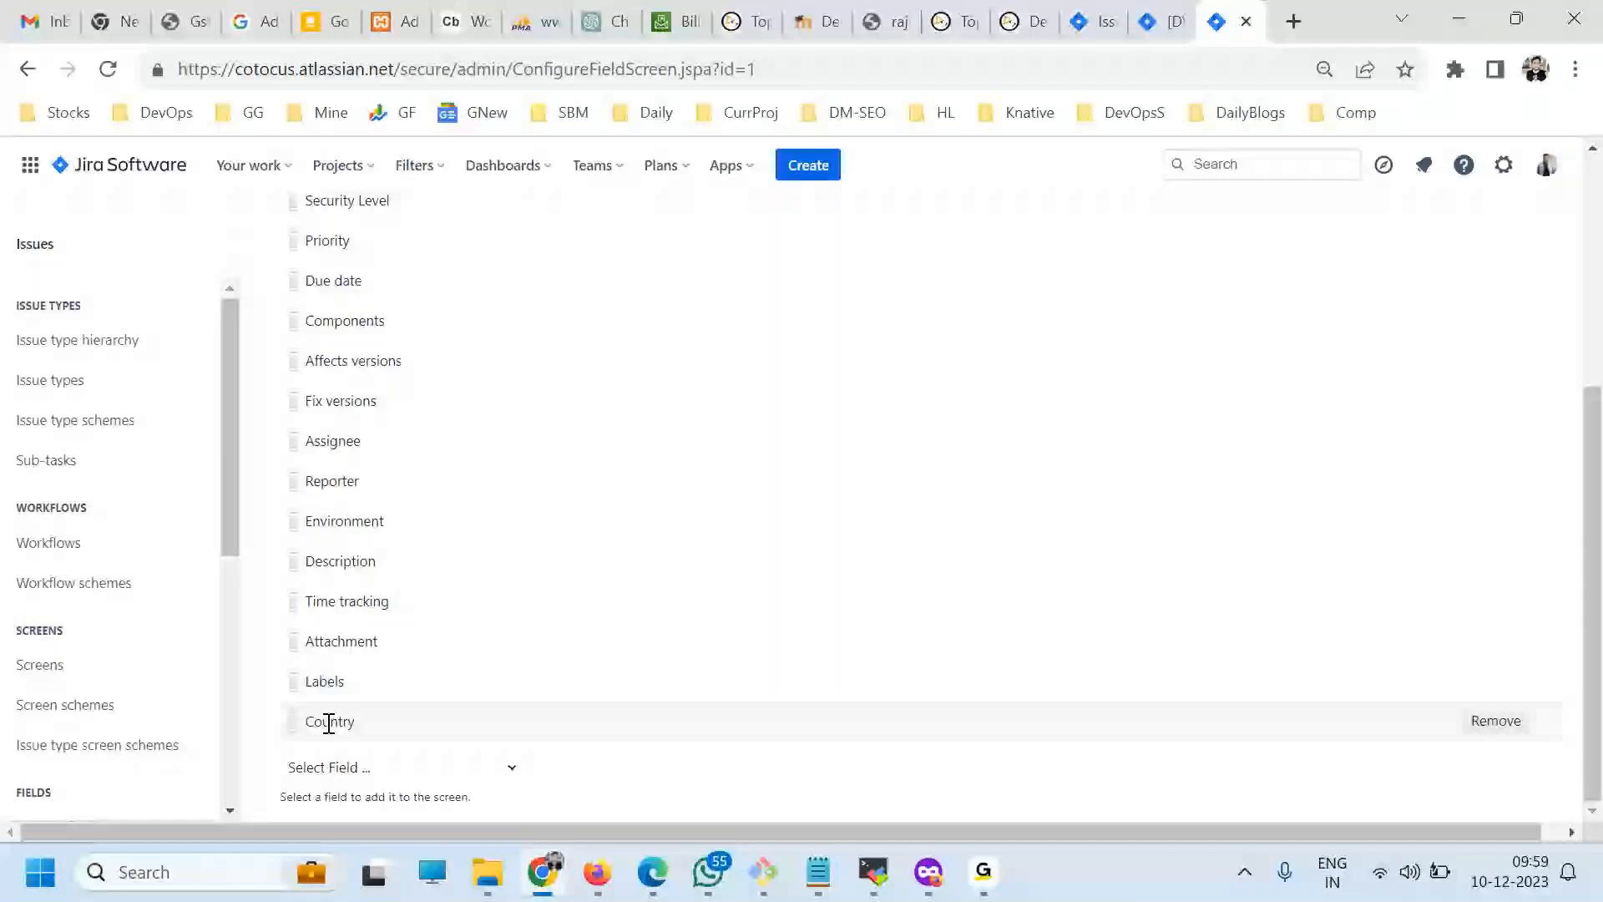
left_click_drag(292, 721, 303, 558)
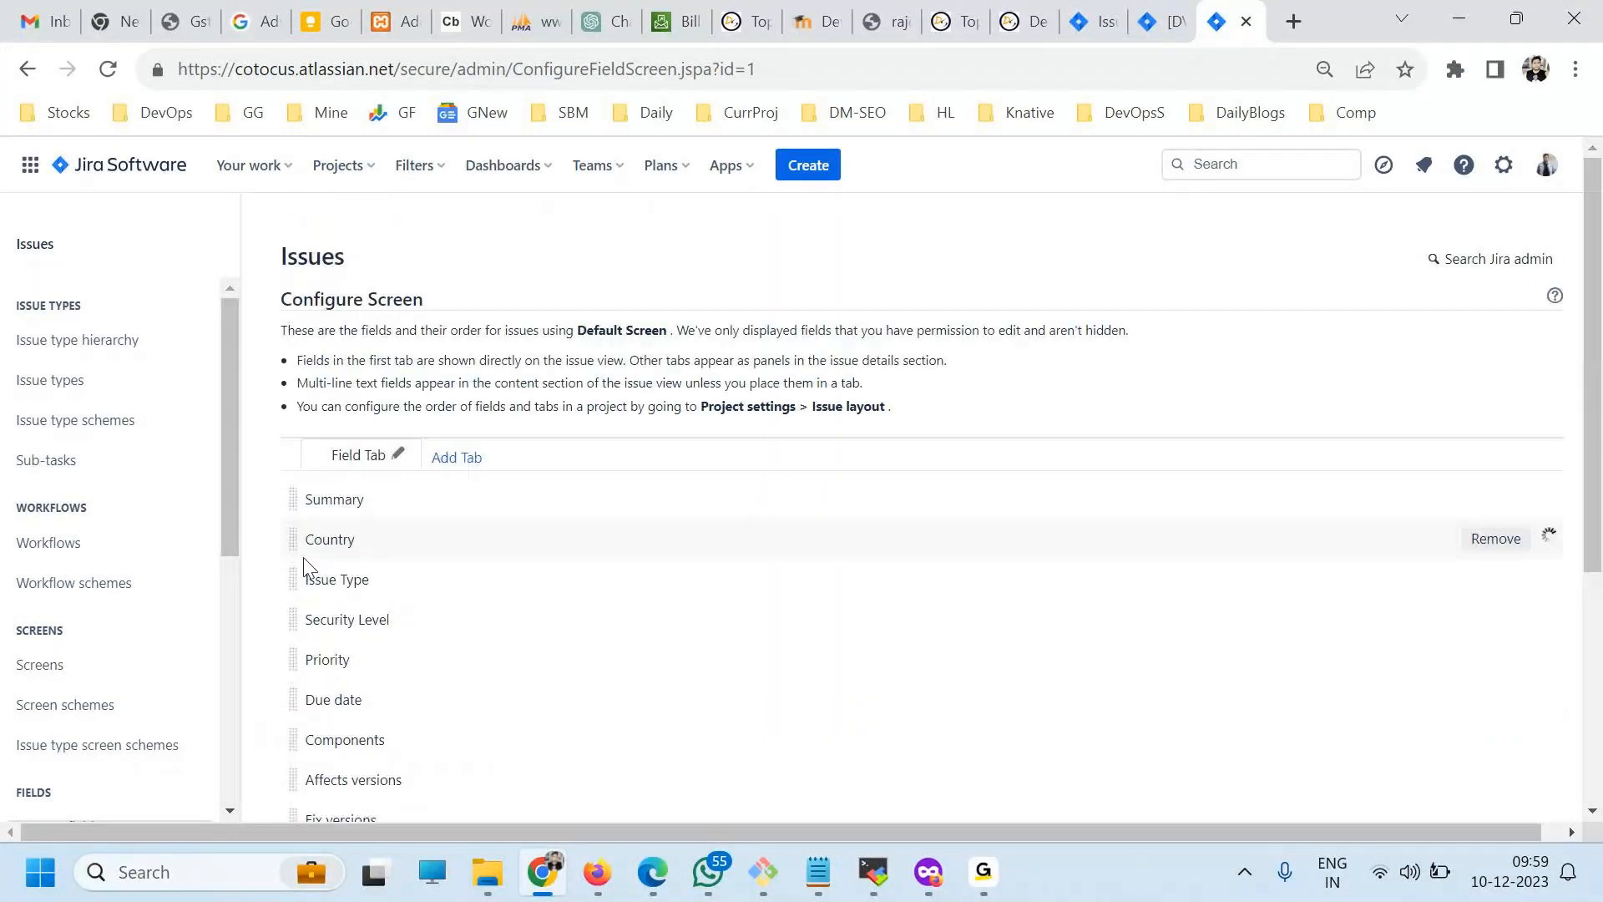
Check the Country field's position and options in the form for a new DevOpsY issue, and cancel the issue.
left_click(807, 165)
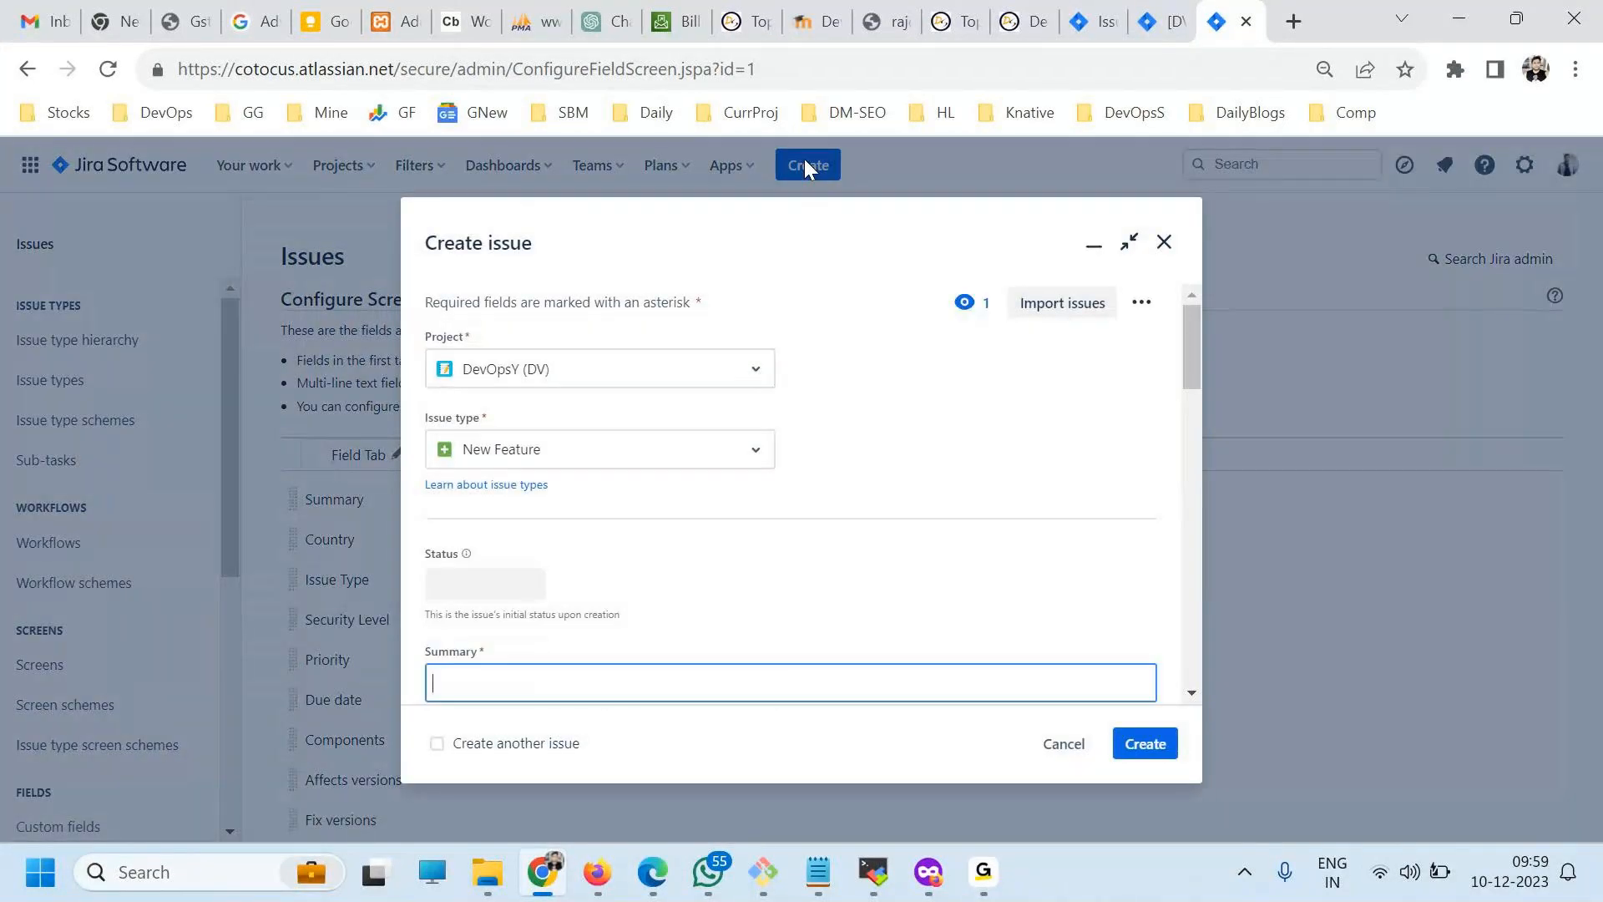
scroll(680, 497, "down", 1)
left_click(606, 659)
left_click(866, 651)
left_click(744, 659)
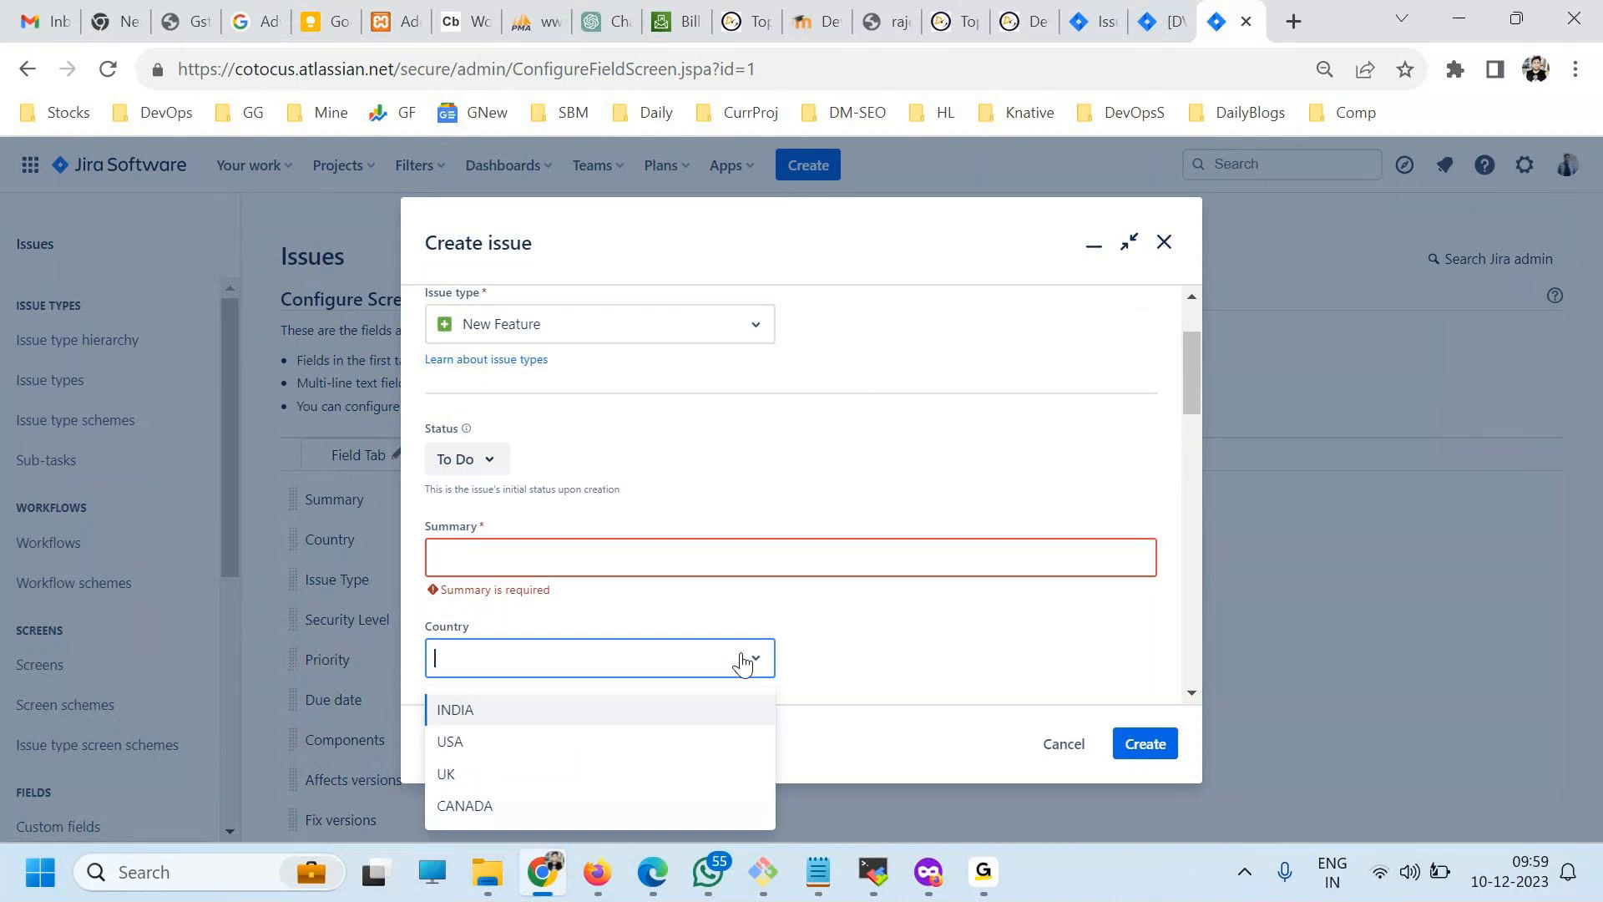
left_click(1053, 747)
left_click(1062, 751)
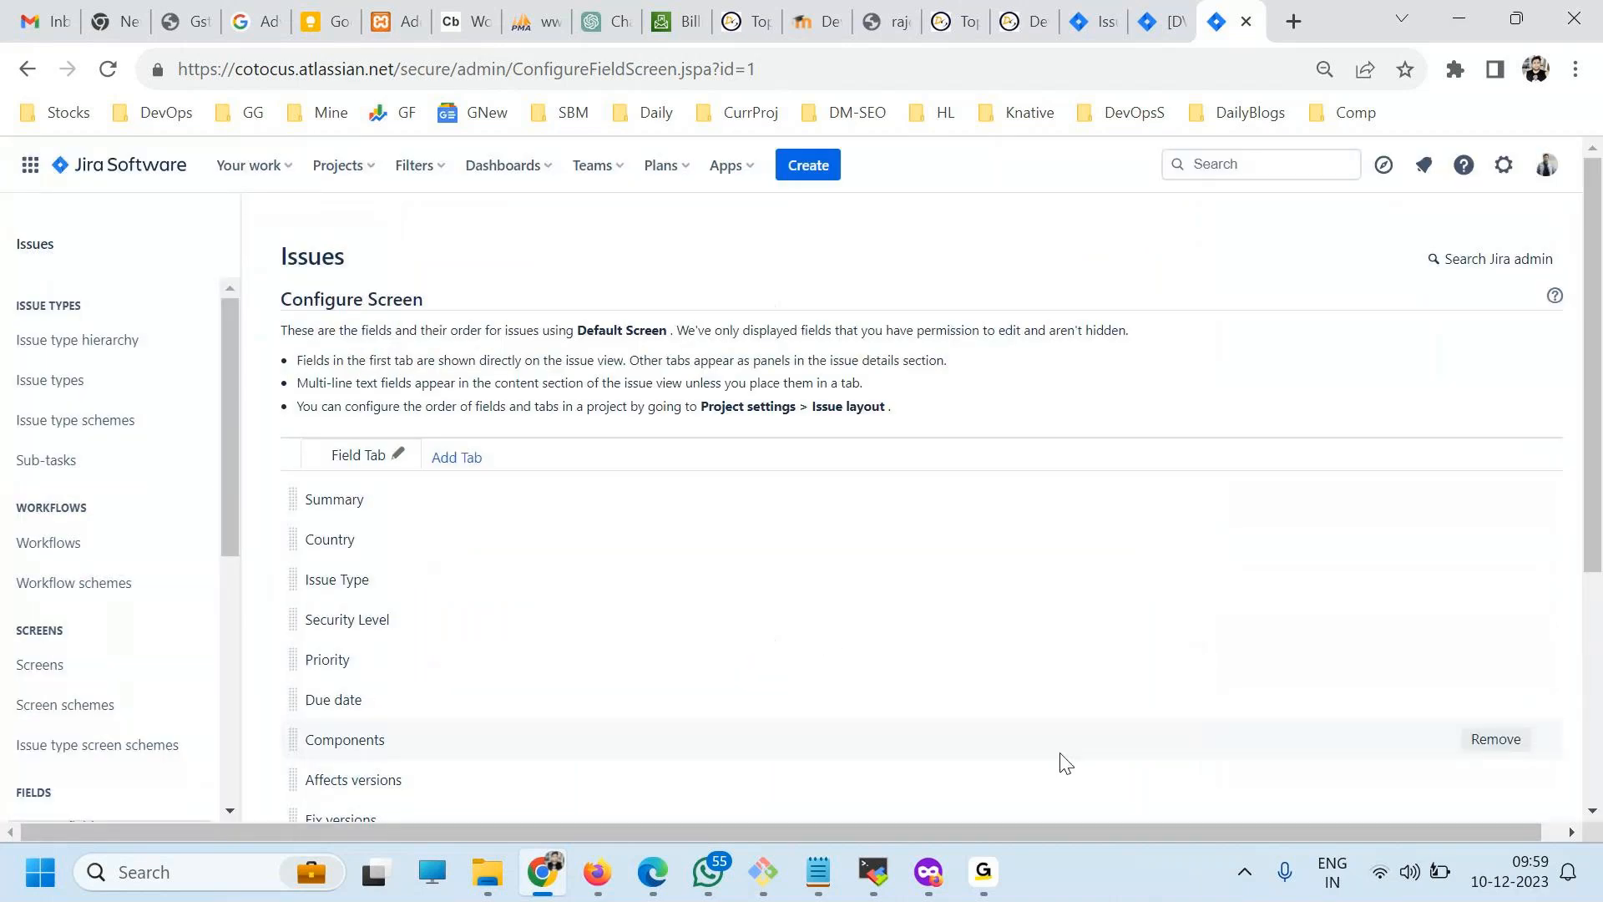
View the workflow diagram behind the status of issue DV-2, Add Chat feature, and close it.
scroll(101, 668, "down", 3)
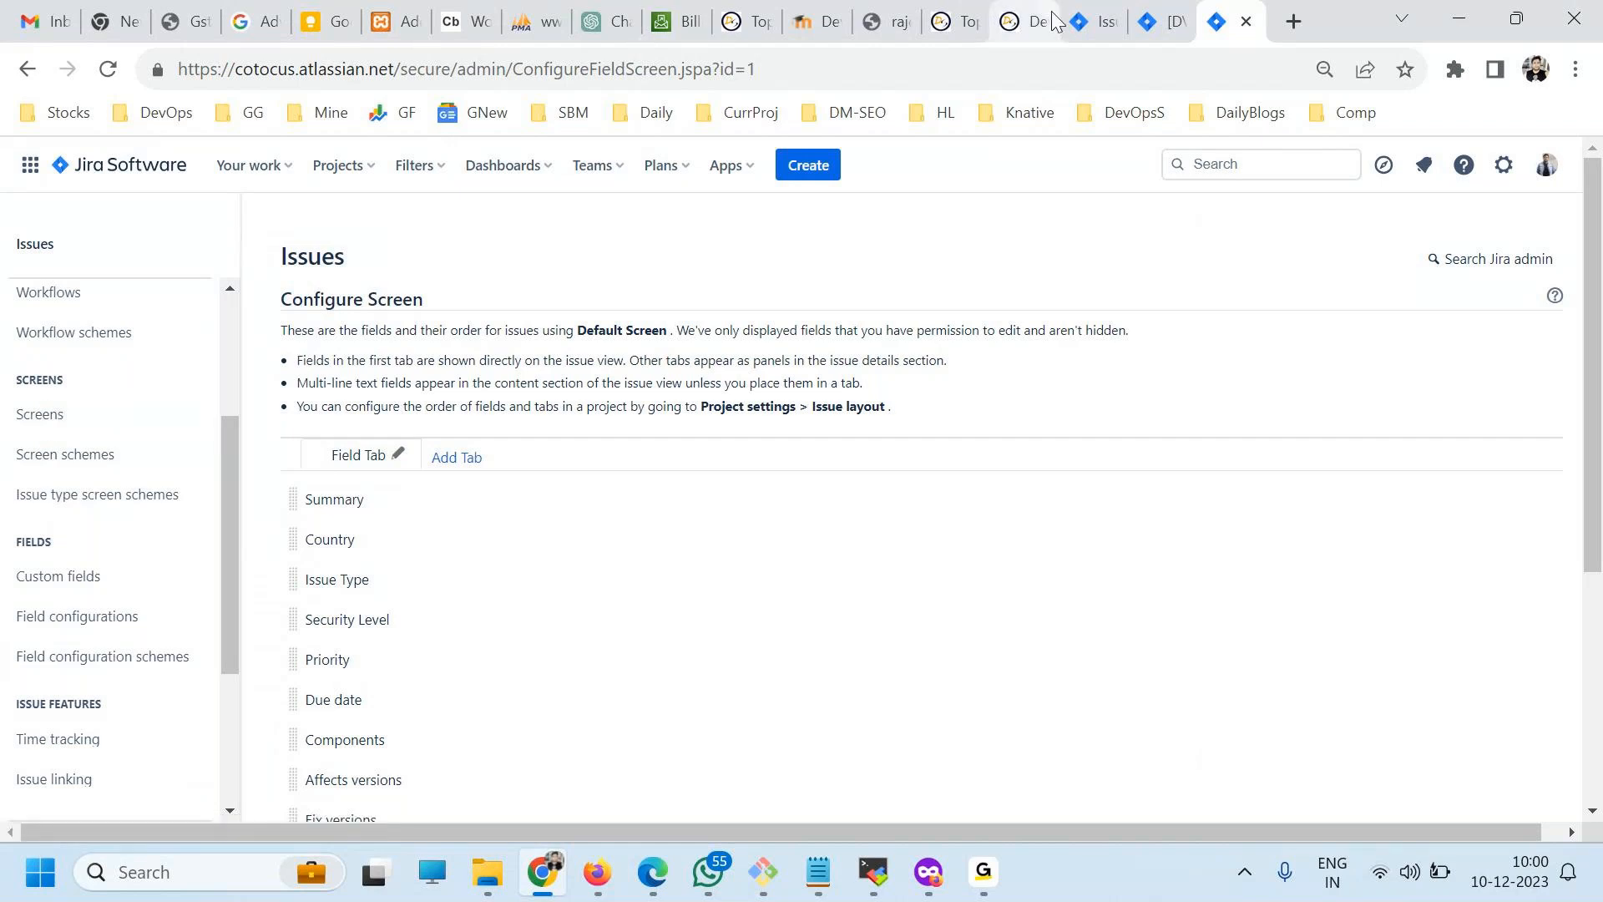
left_click(1088, 22)
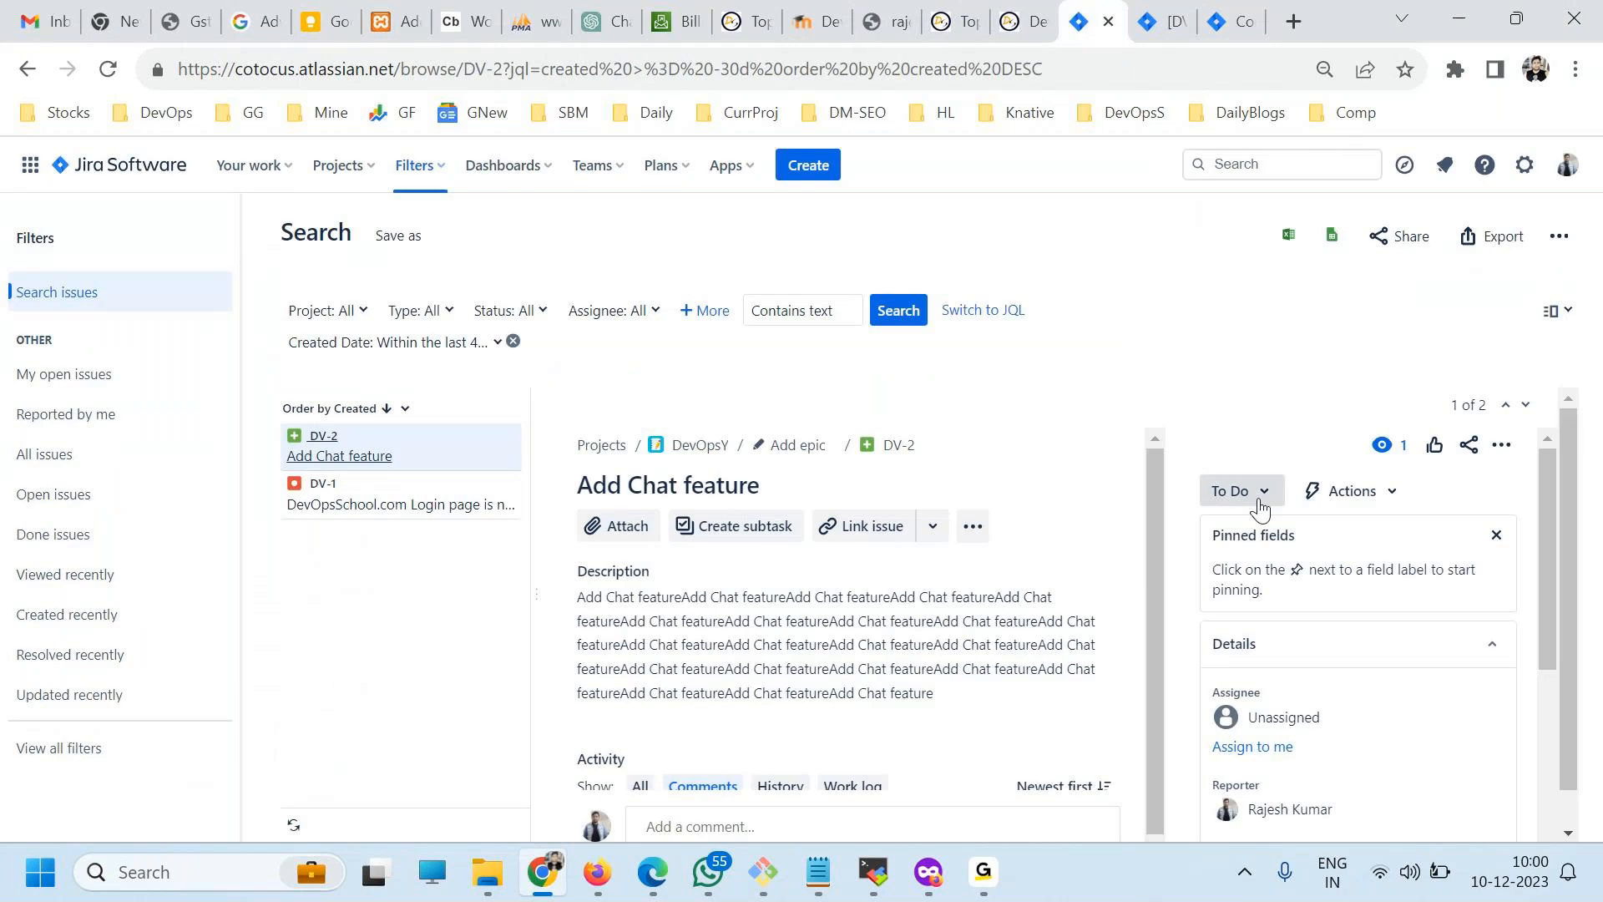
left_click(1275, 501)
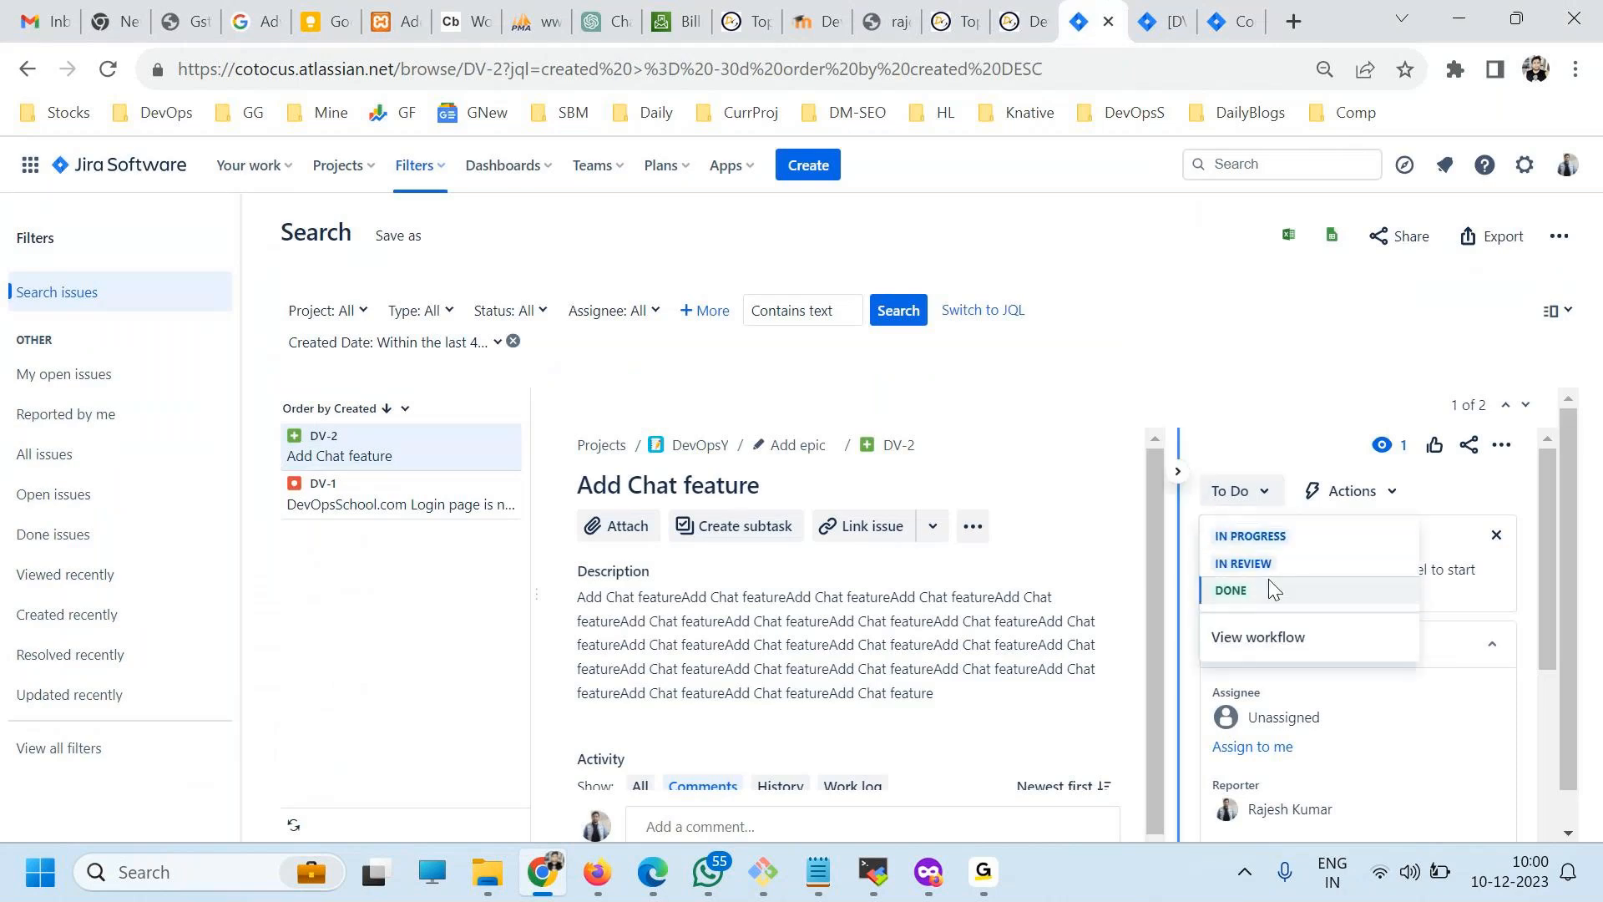
left_click(1257, 639)
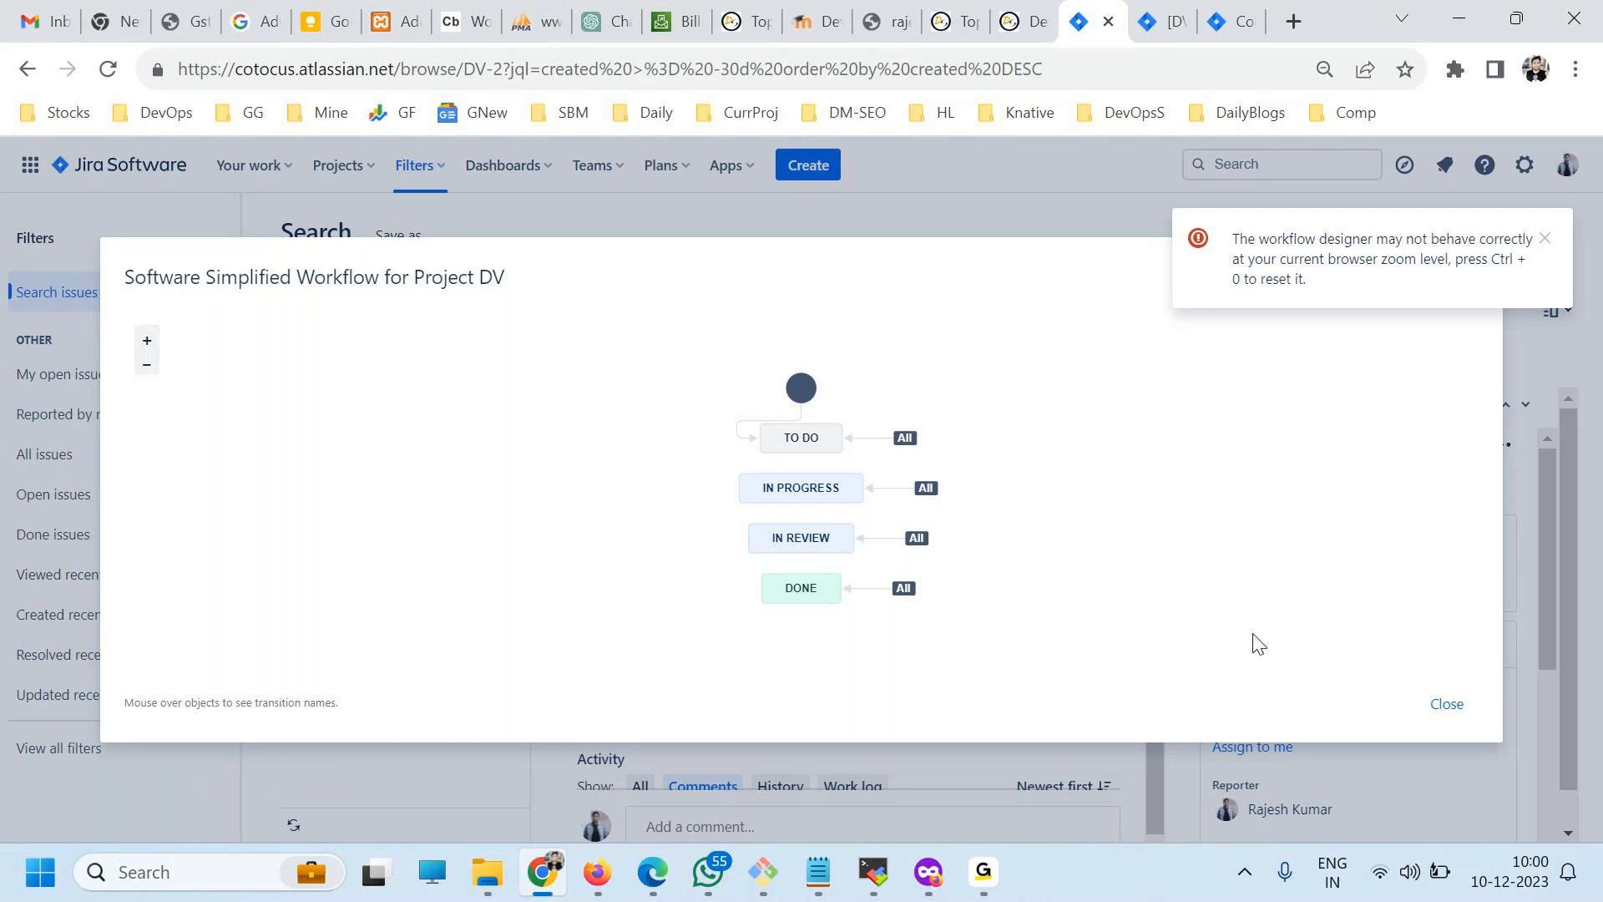
left_click(1447, 706)
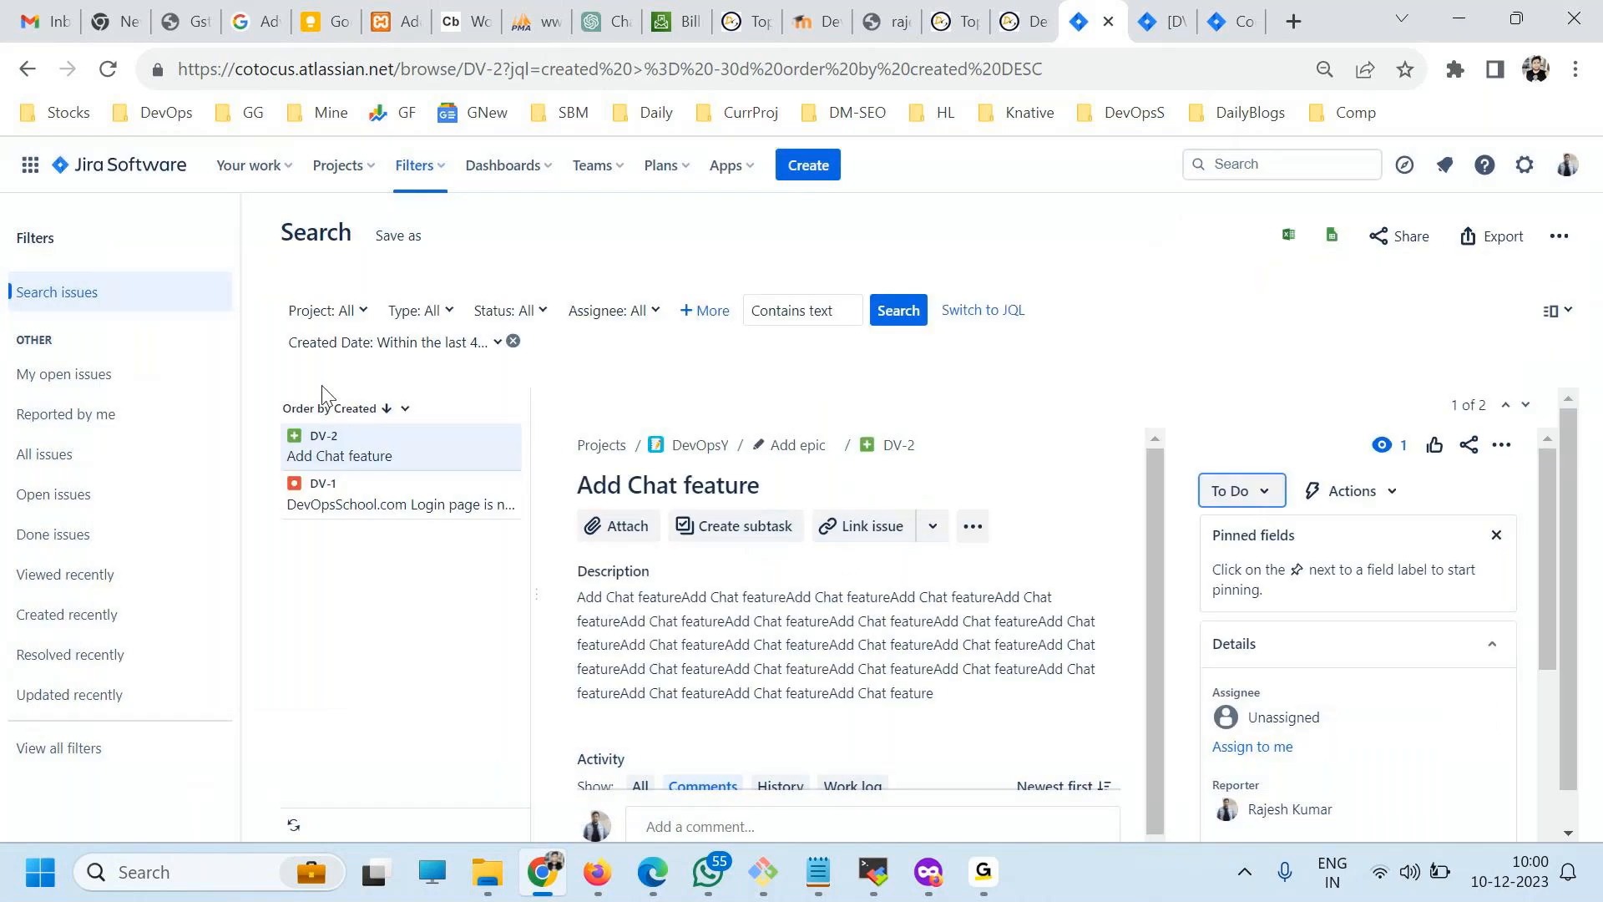
Open the Software Simplified Workflow for Project DV for editing from the workflows in the issue settings.
left_click(1213, 18)
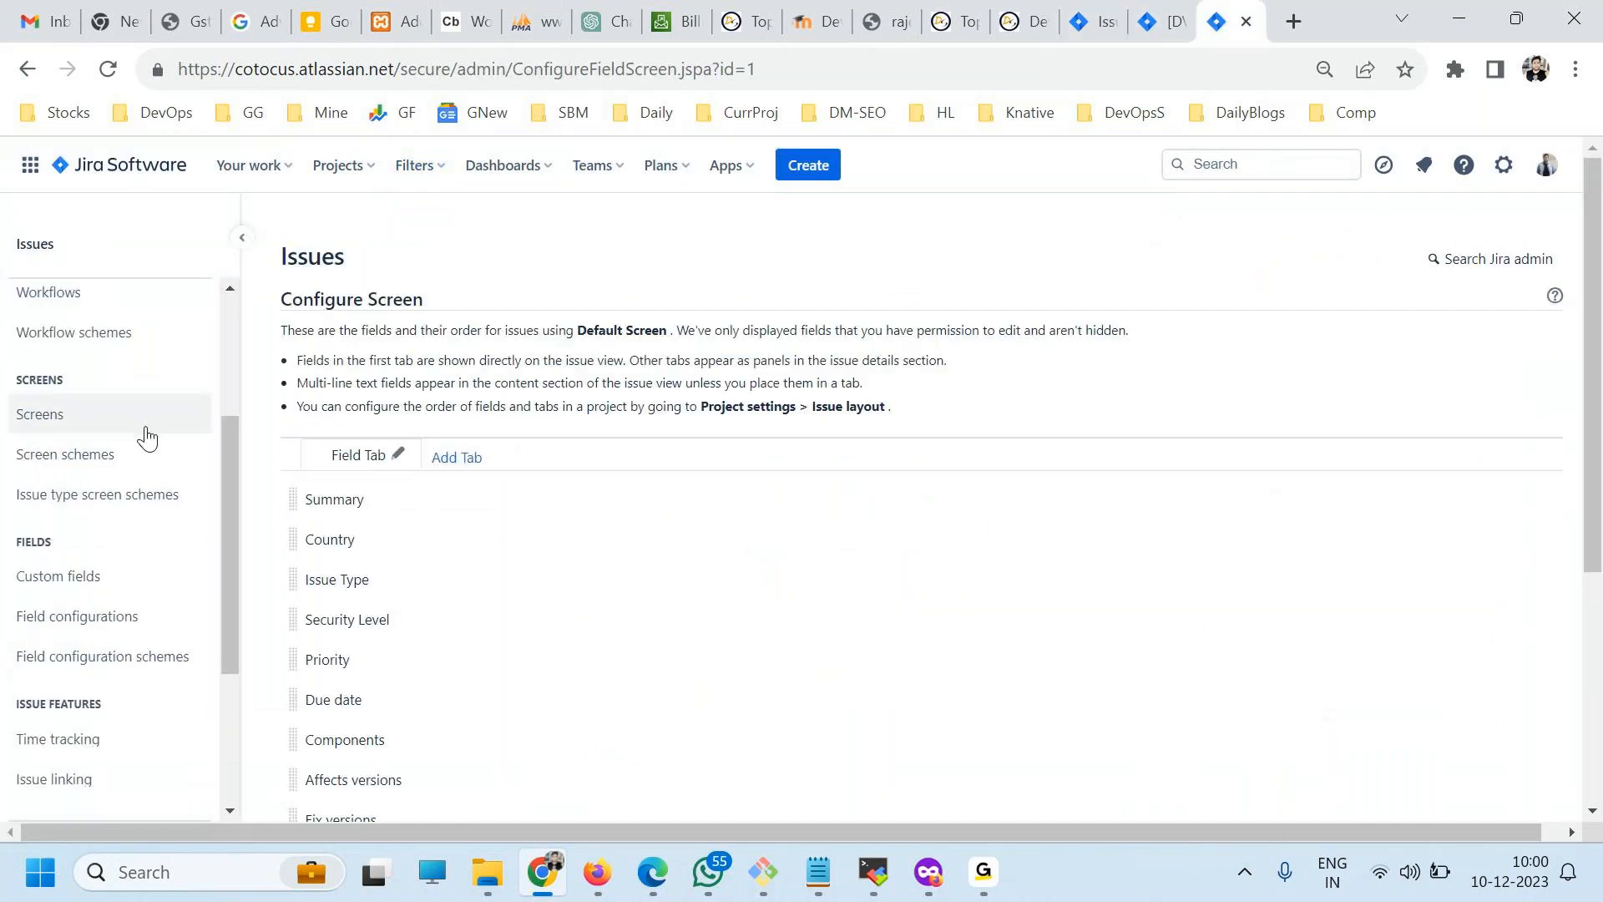
scroll(117, 647, "down", 2)
scroll(125, 659, "up", 5)
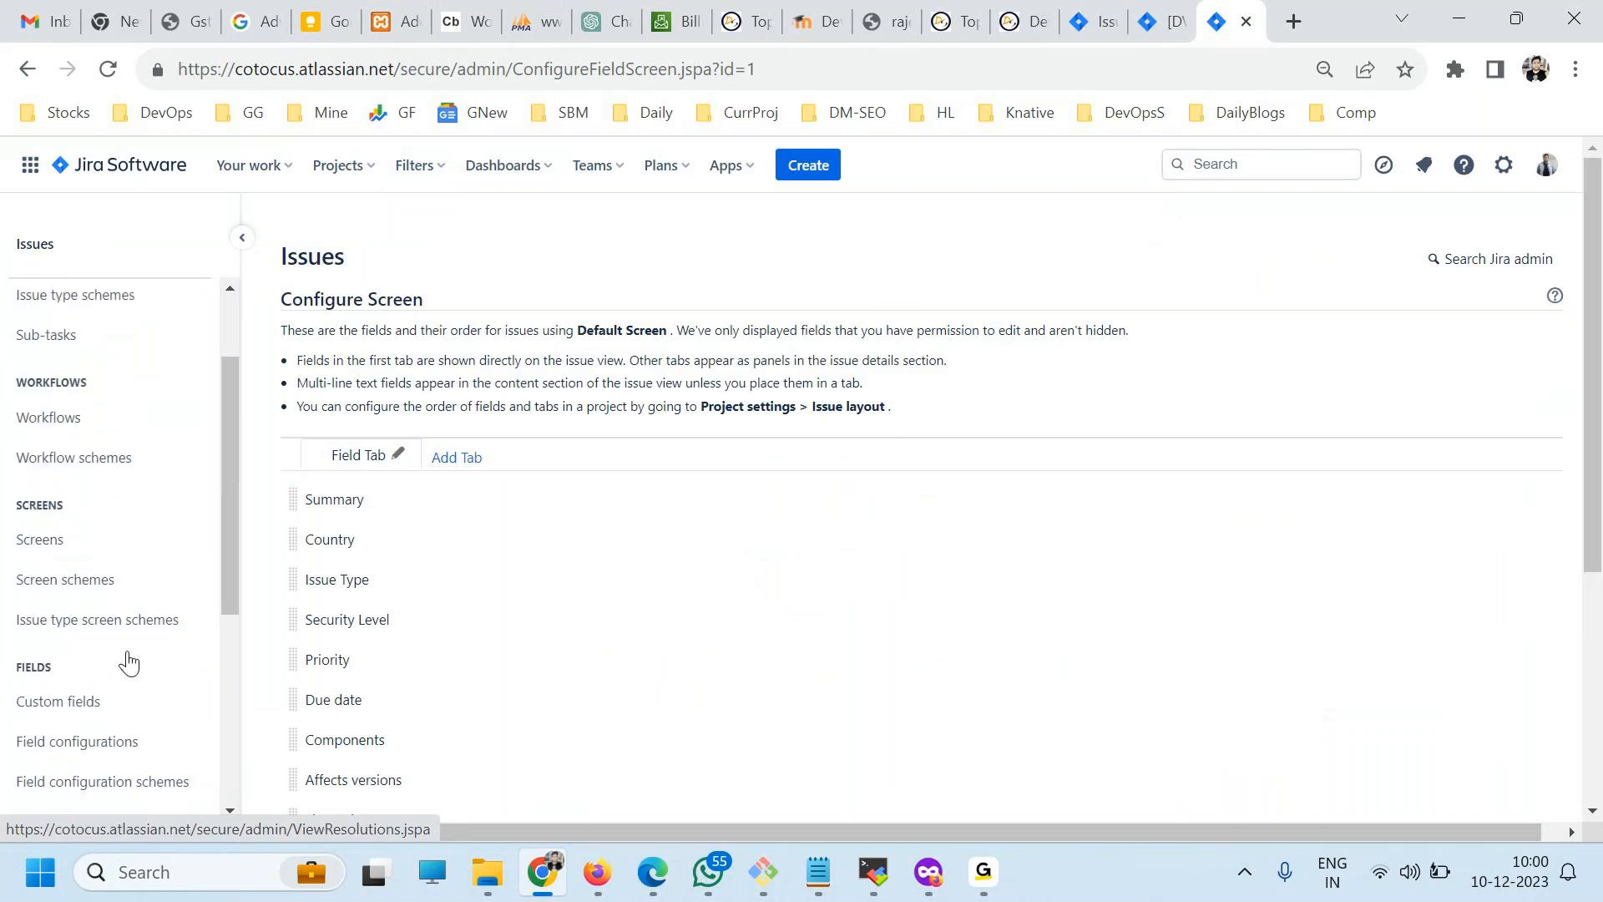
left_click(30, 430)
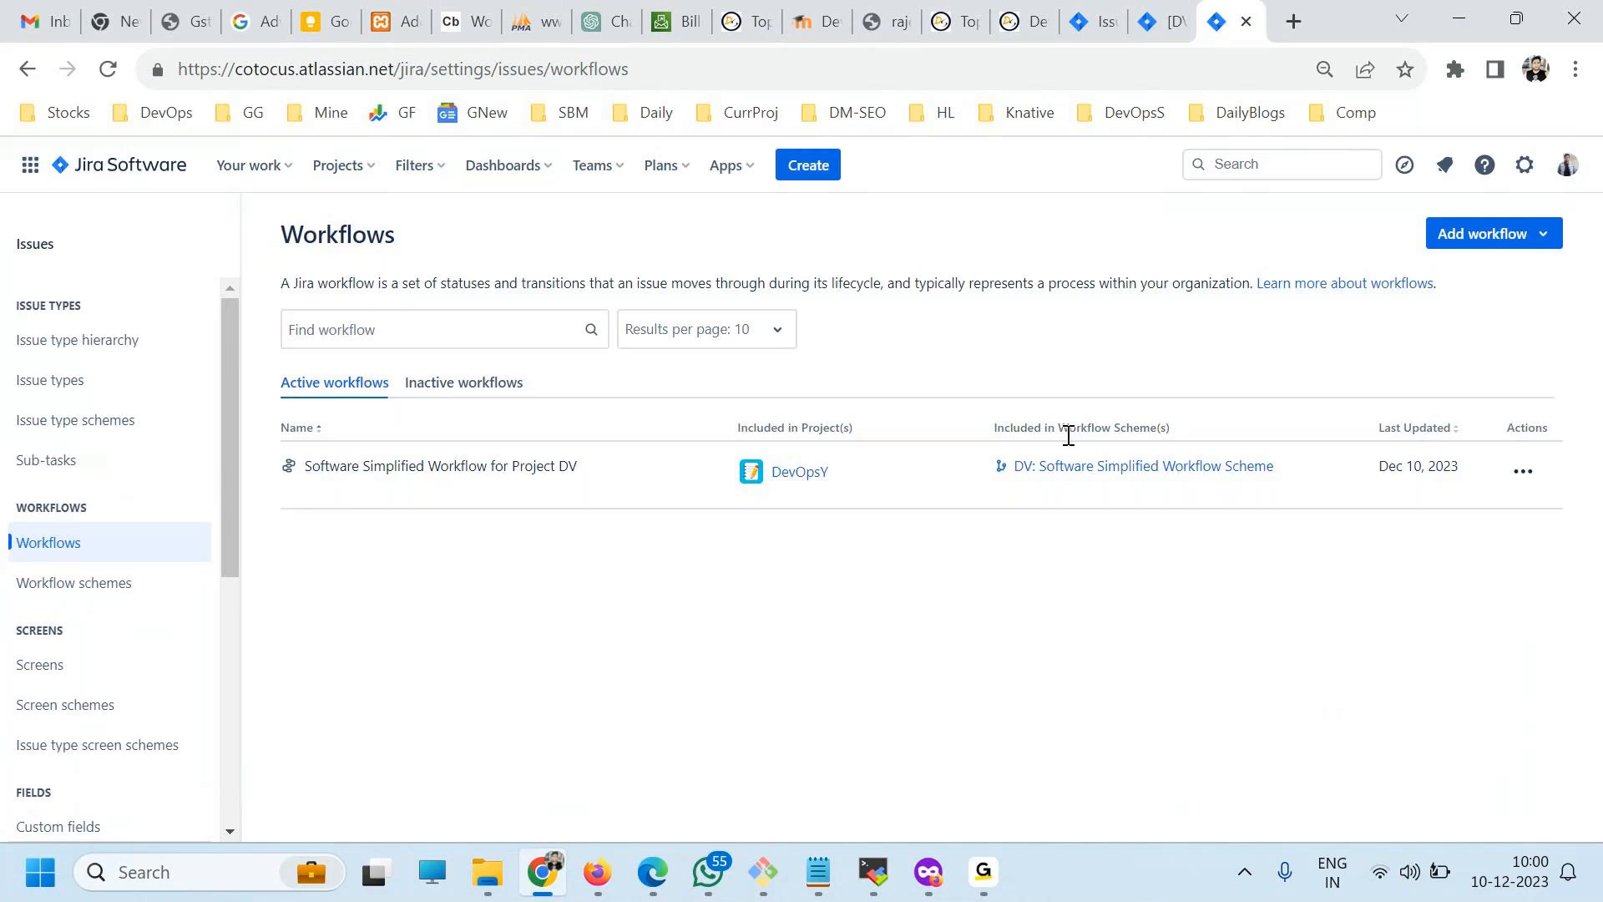
left_click(1524, 475)
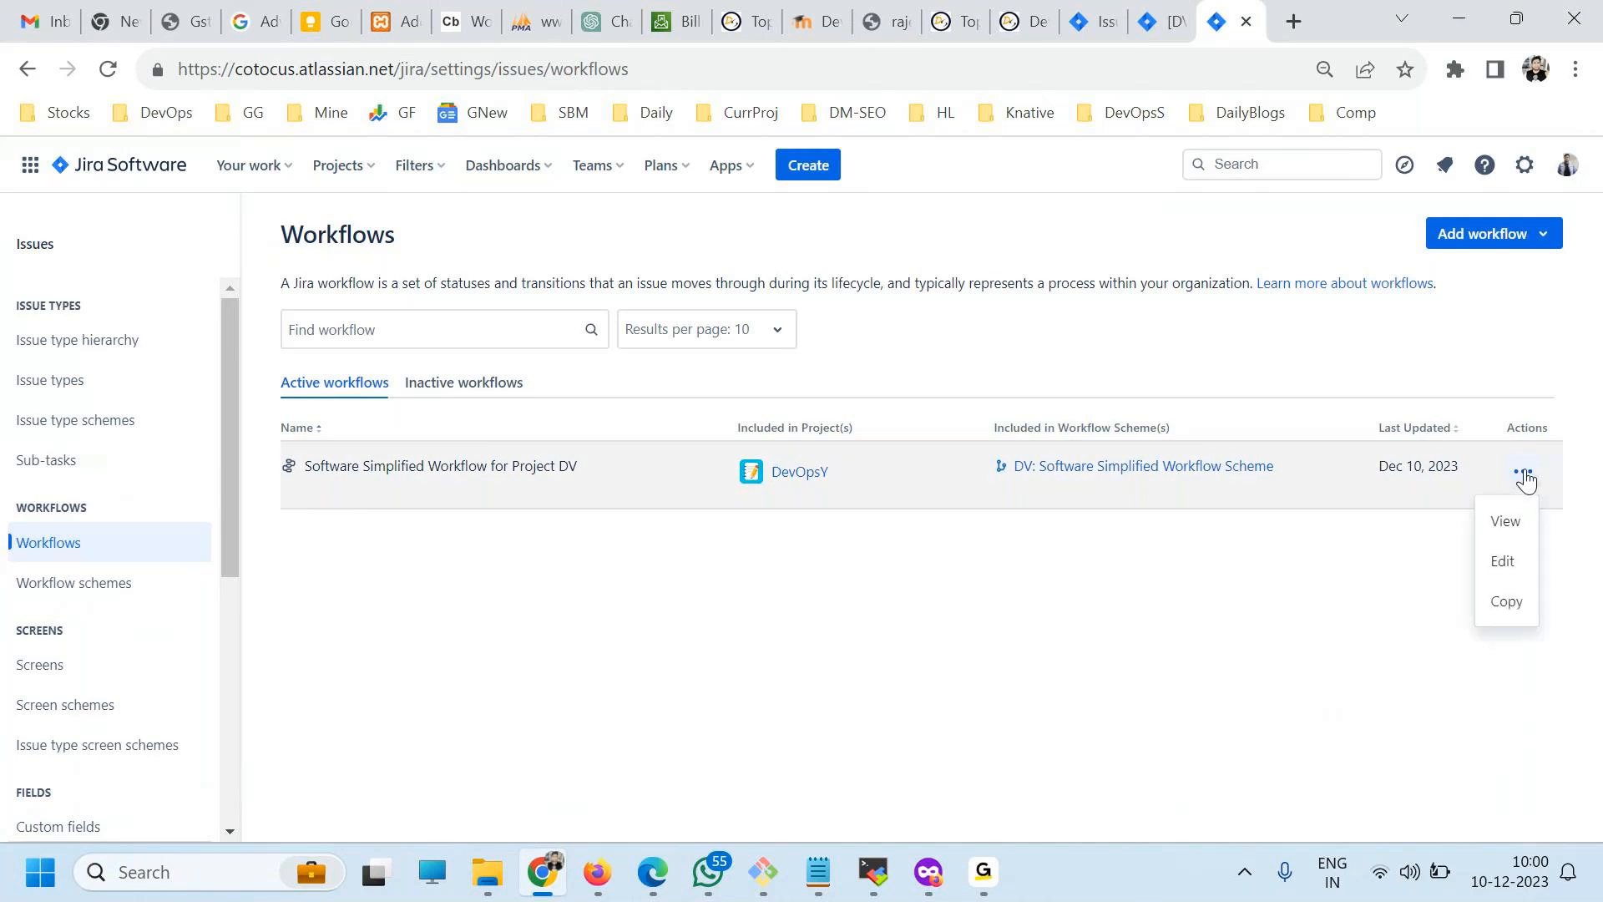
left_click(1513, 564)
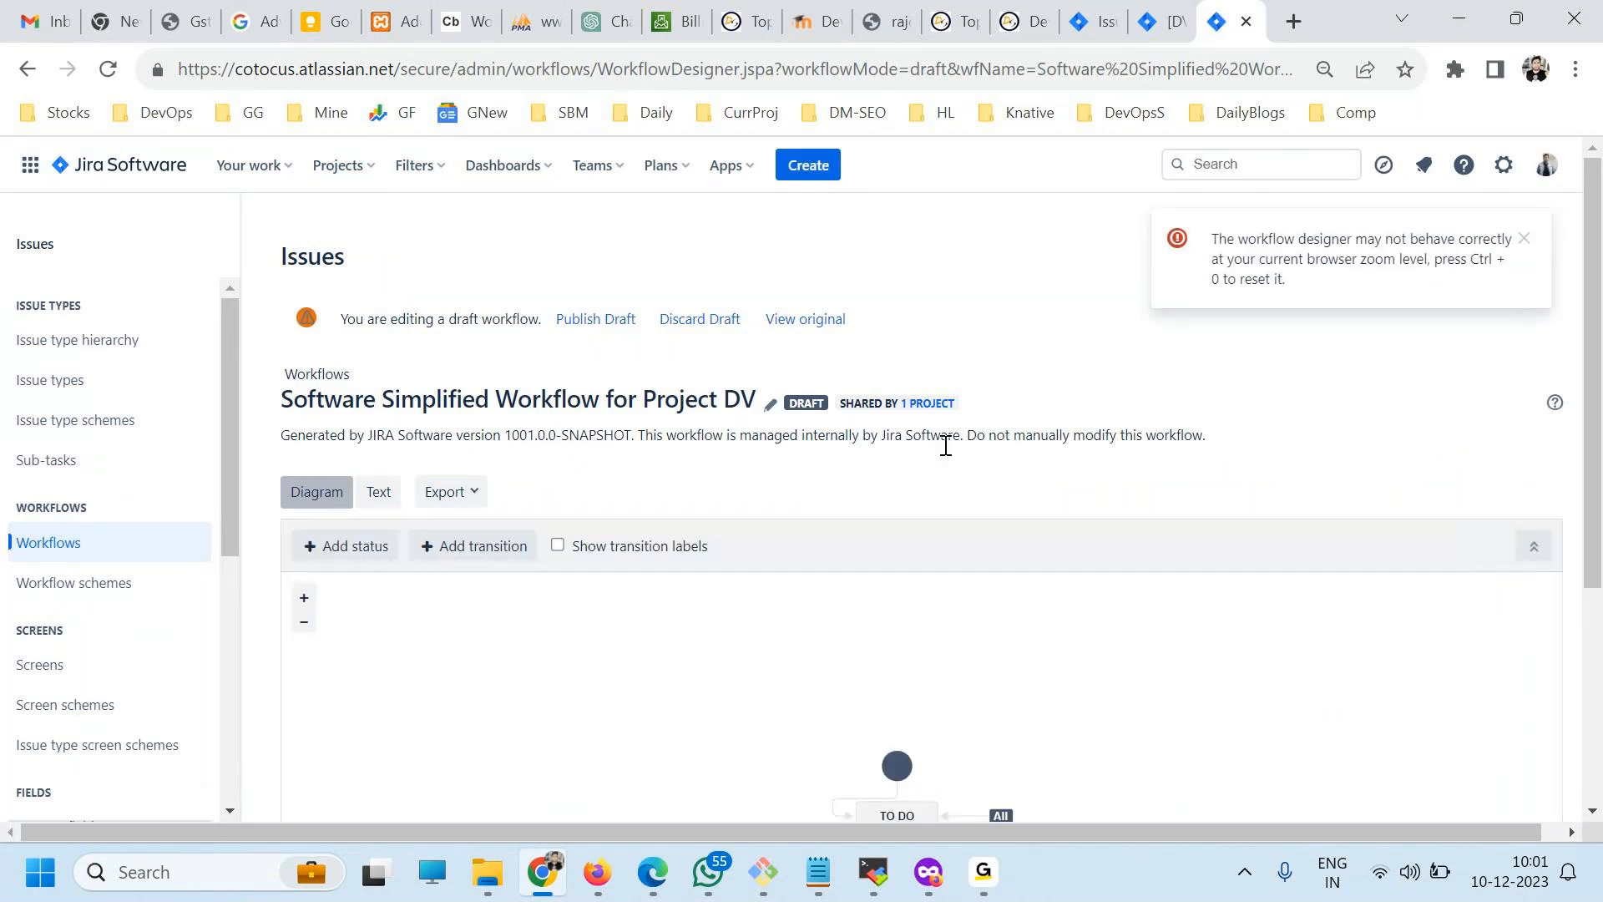
Review the draft workflow's steps and transitions as text, and return to its diagram.
scroll(945, 460, "down", 1)
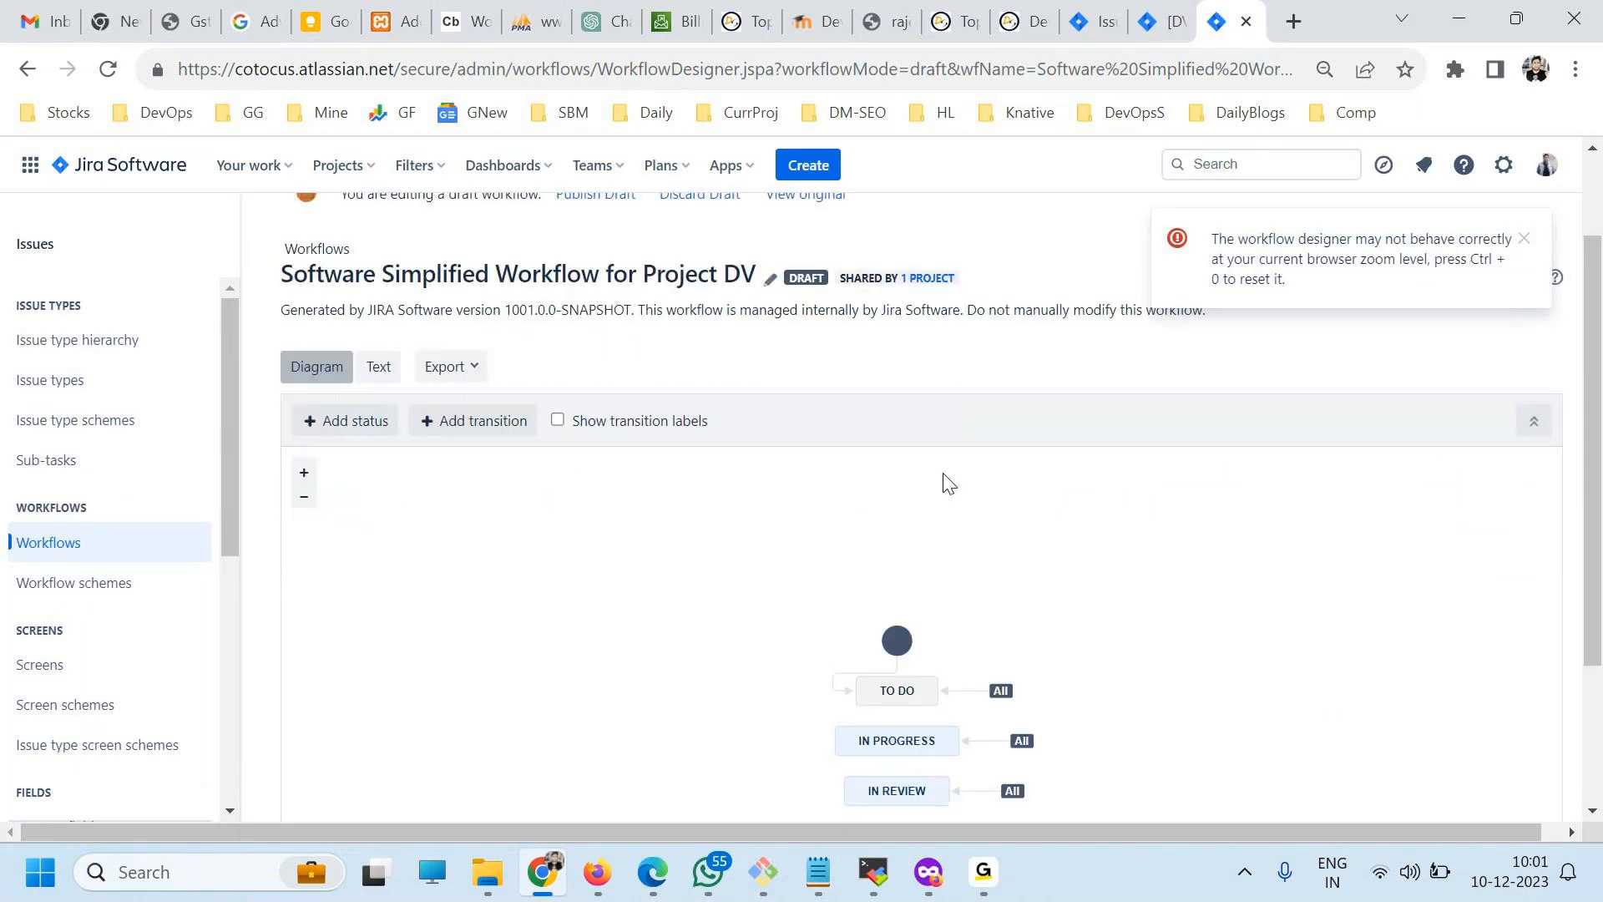
left_click(378, 367)
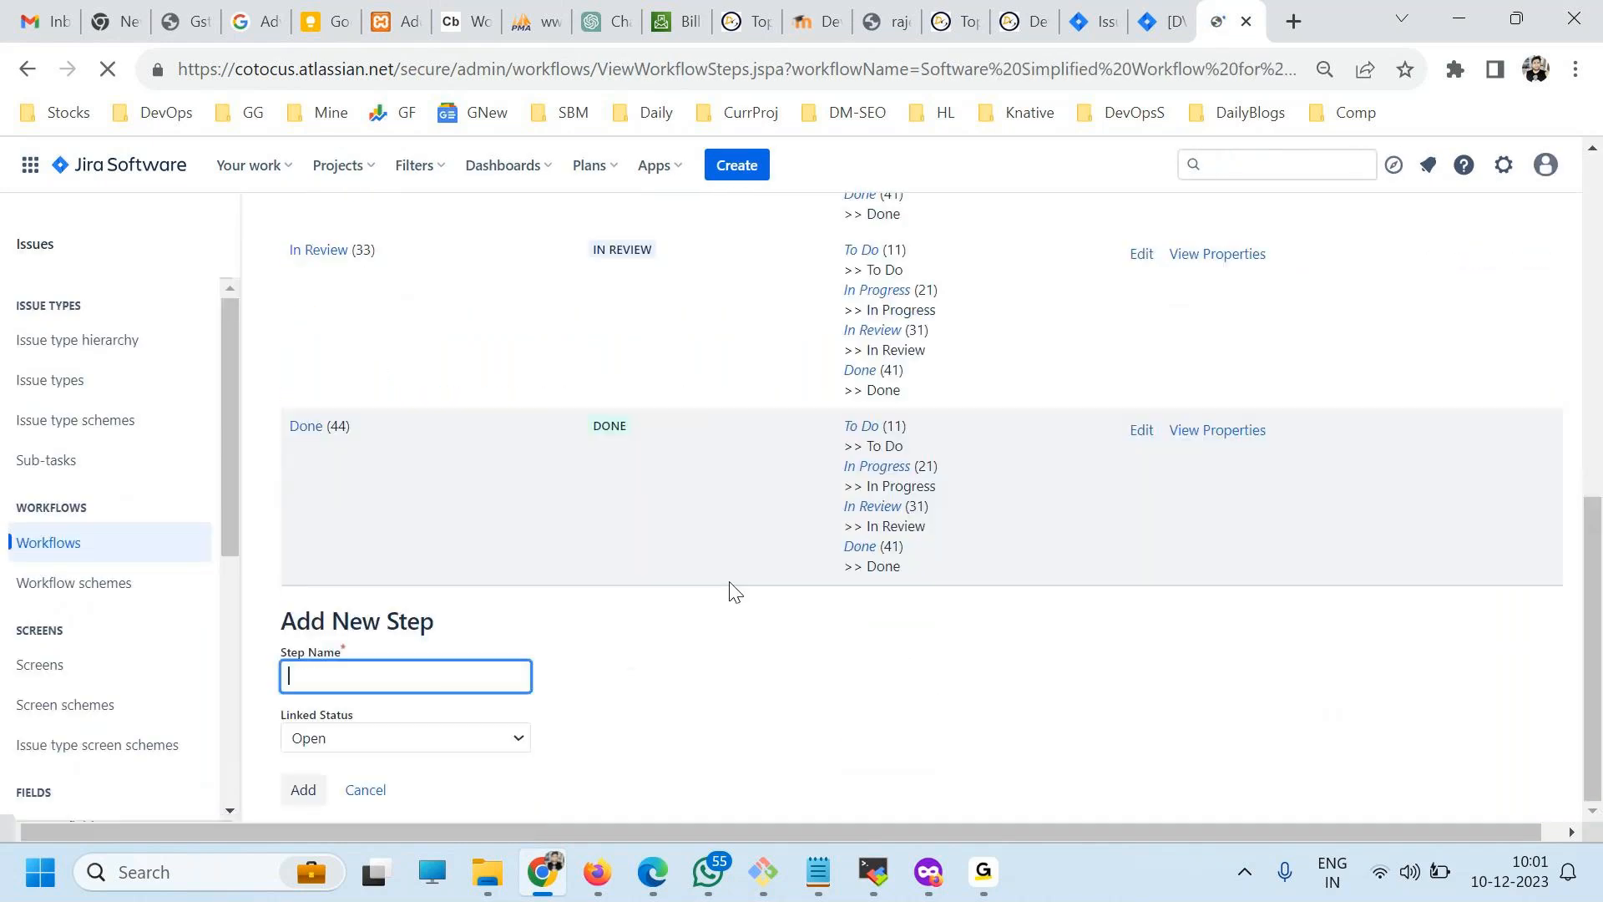
scroll(806, 451, "up", 6)
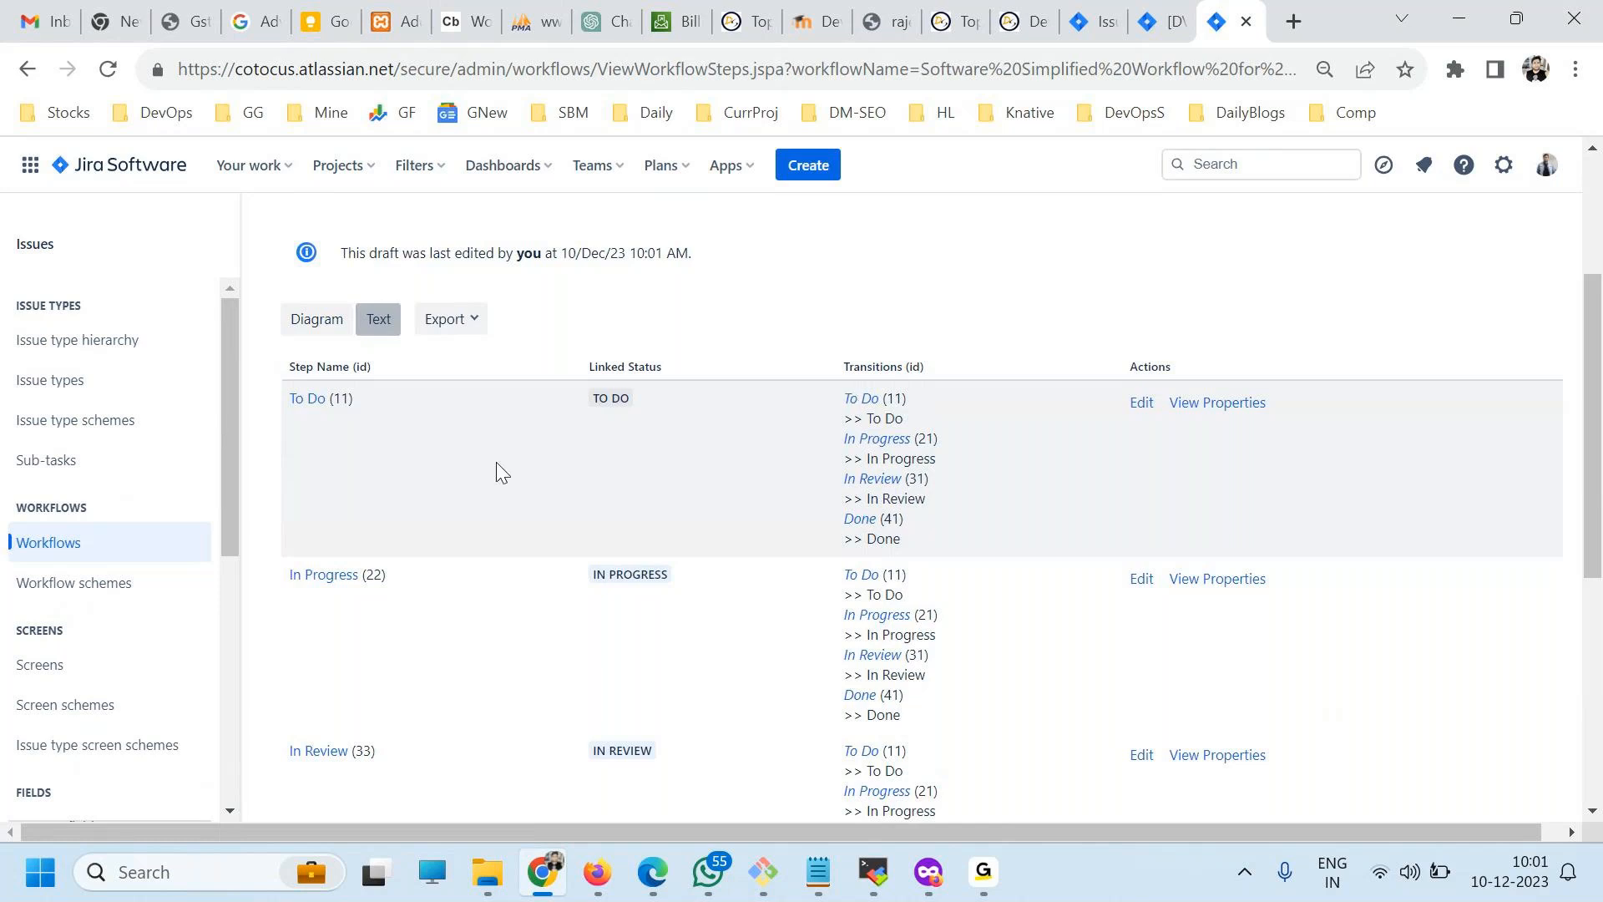
left_click(320, 327)
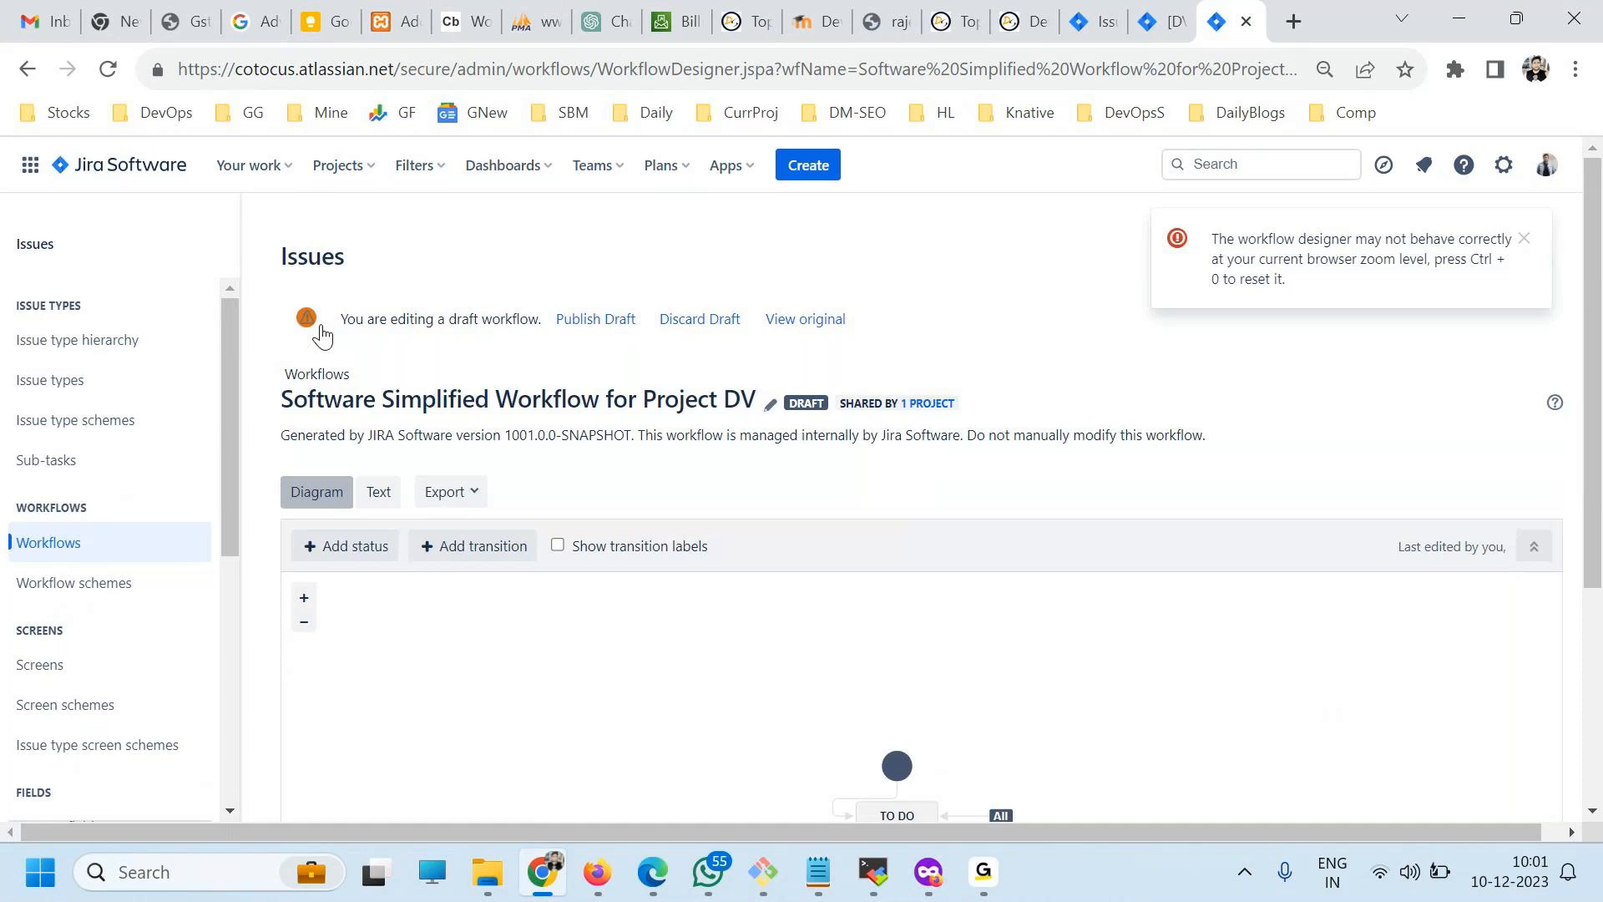
Rearrange the start node and the To Do, In Progress, In Review and Done statuses into a more widely spaced column in the diagram.
scroll(916, 382, "down", 4)
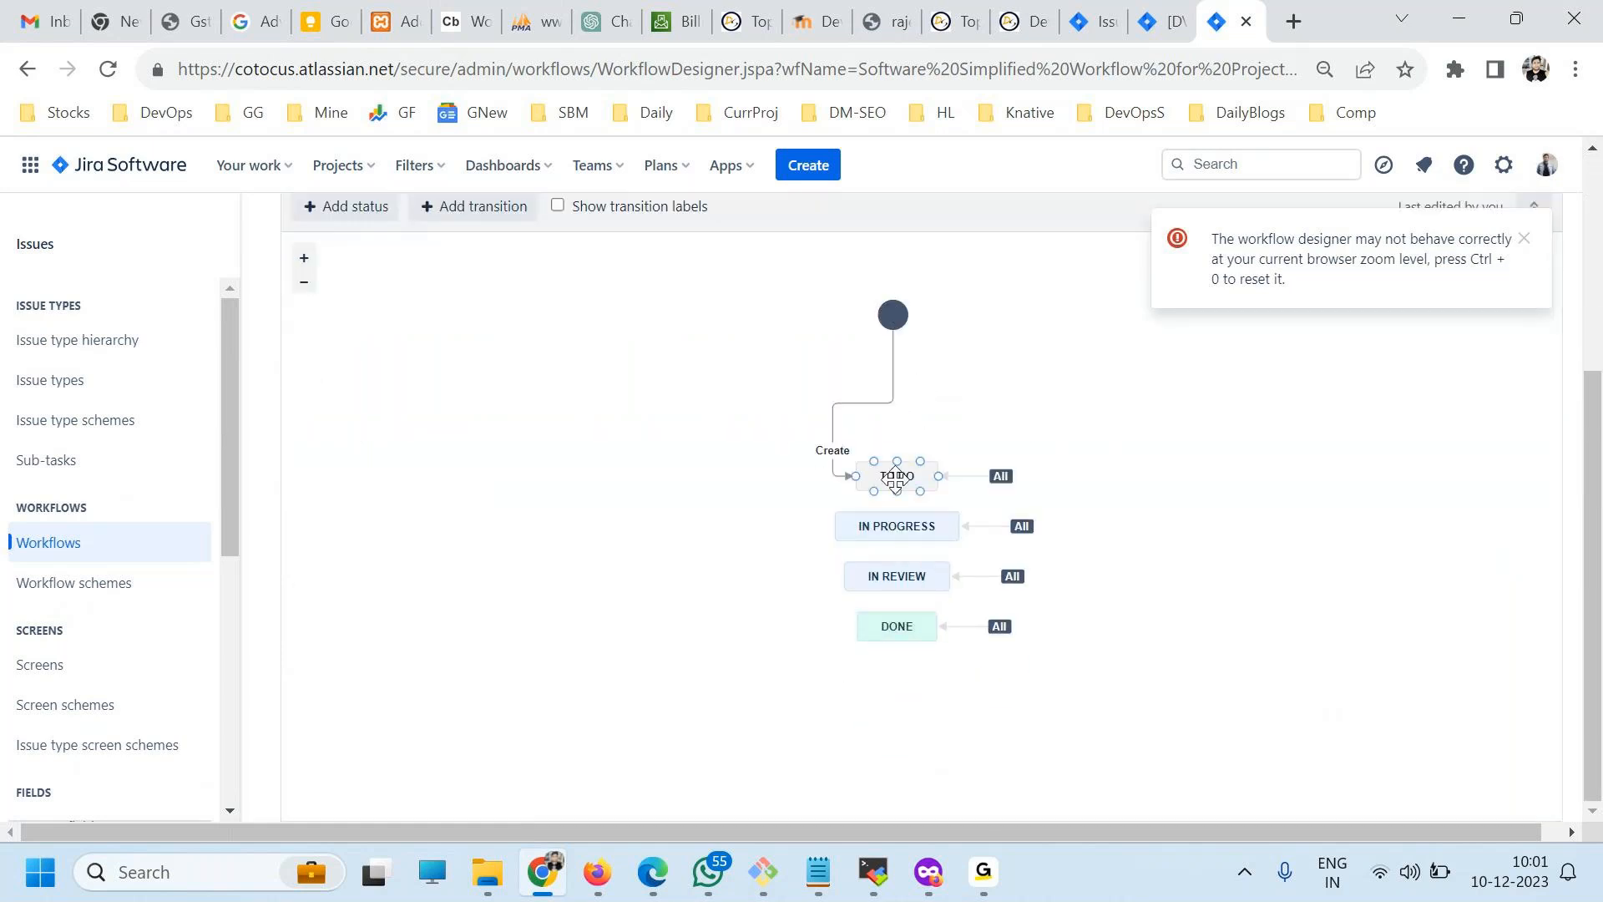
left_click_drag(896, 478, 844, 424)
left_click_drag(890, 535, 833, 505)
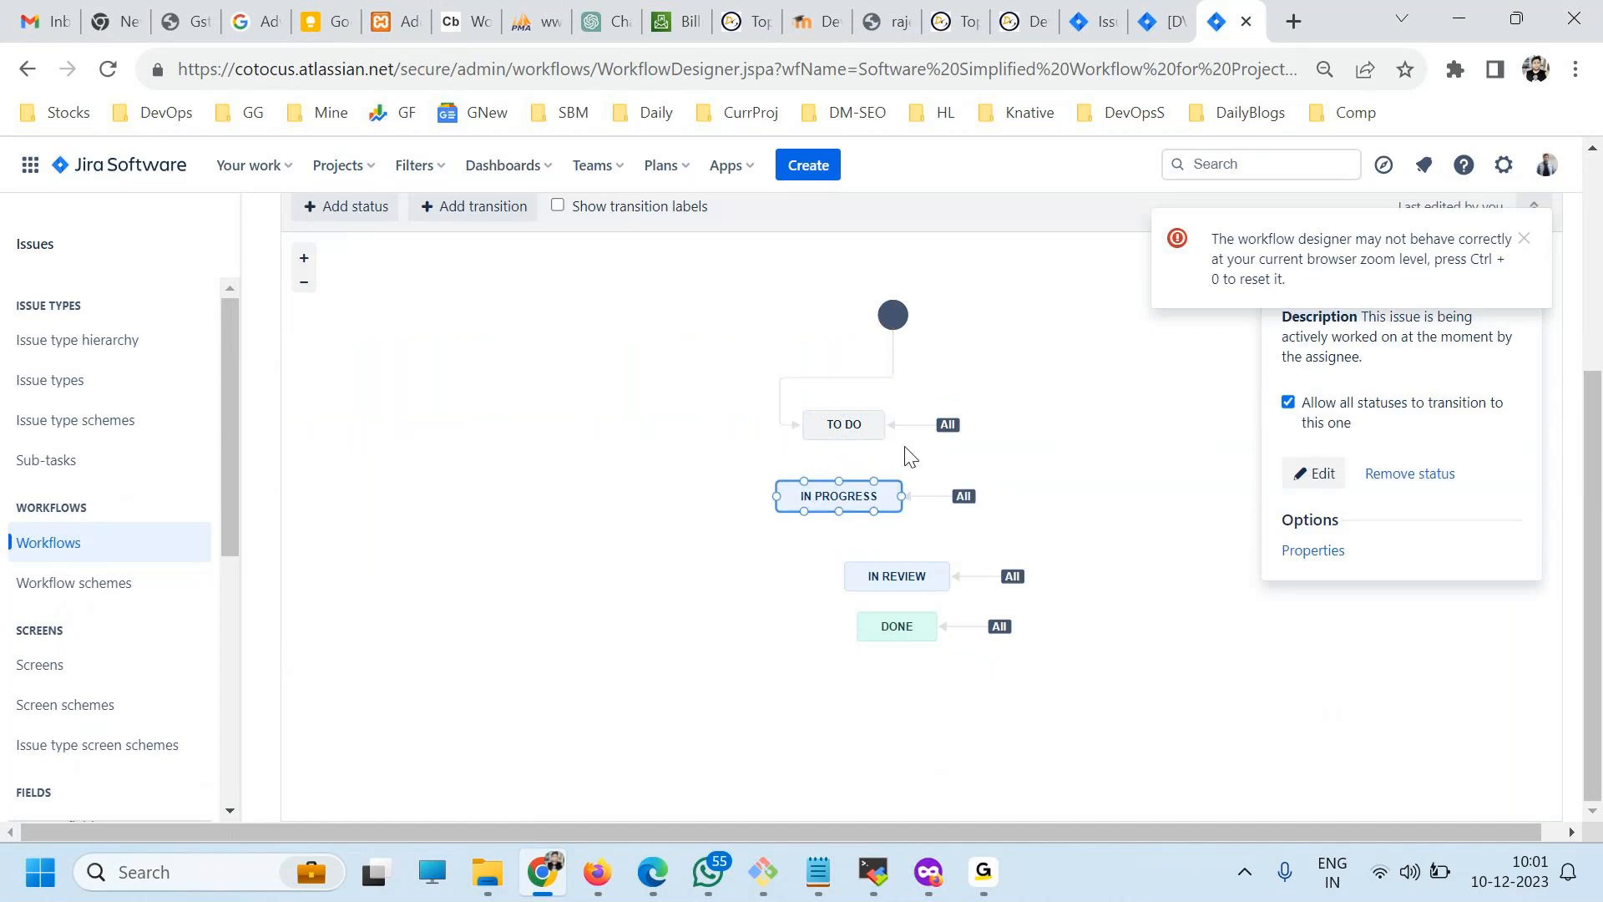
left_click_drag(902, 571, 844, 558)
left_click_drag(895, 630, 838, 630)
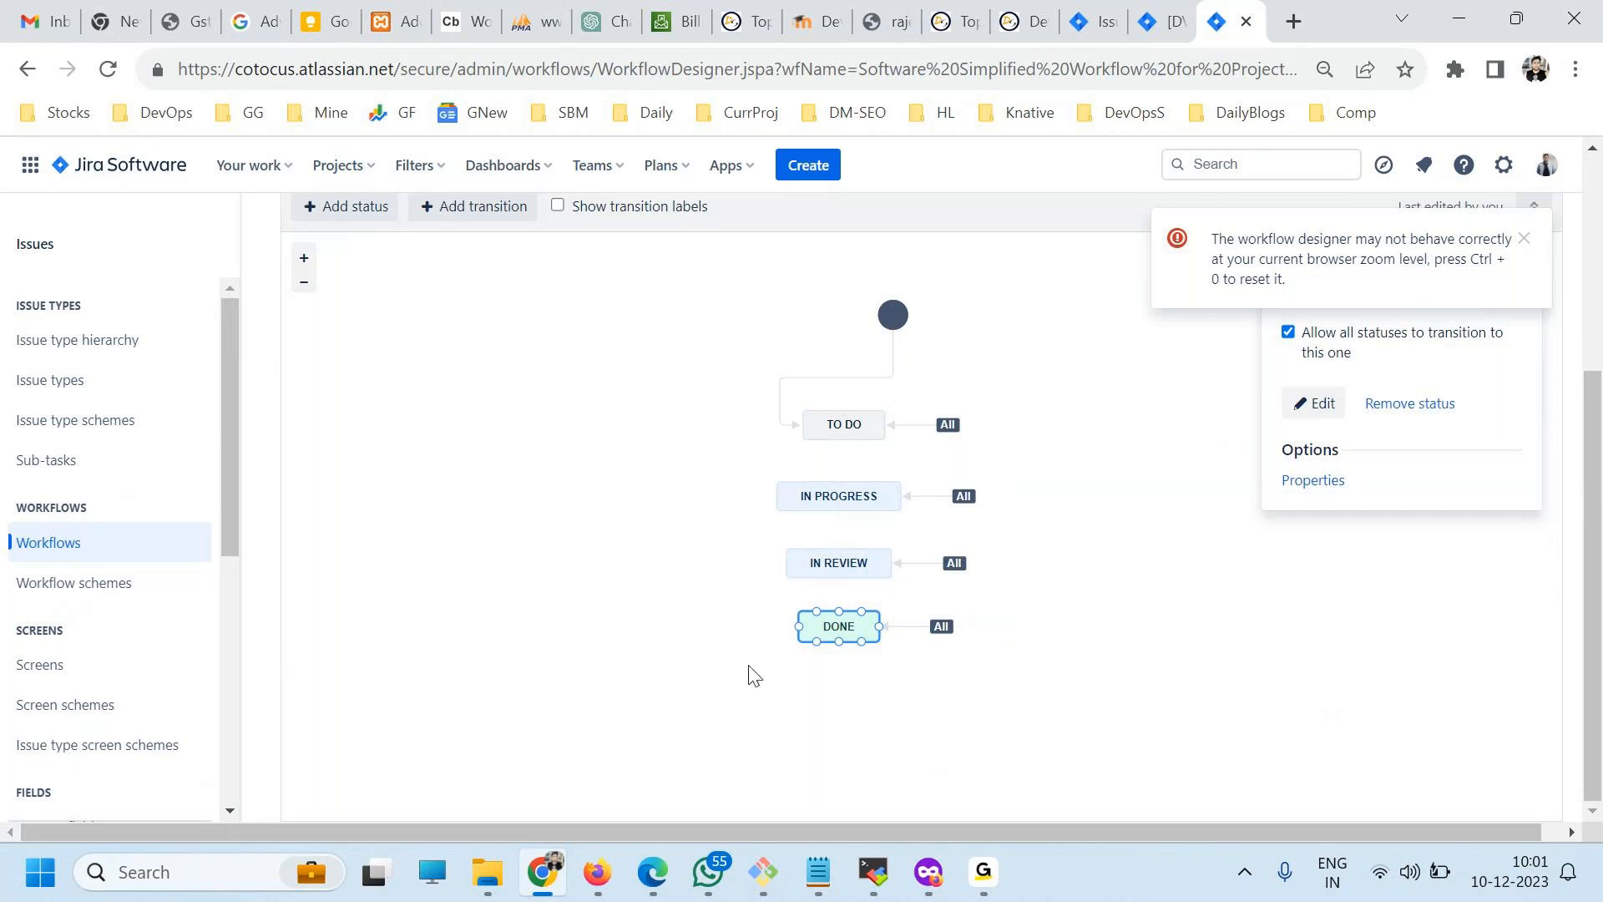
scroll(584, 573, "up", 3)
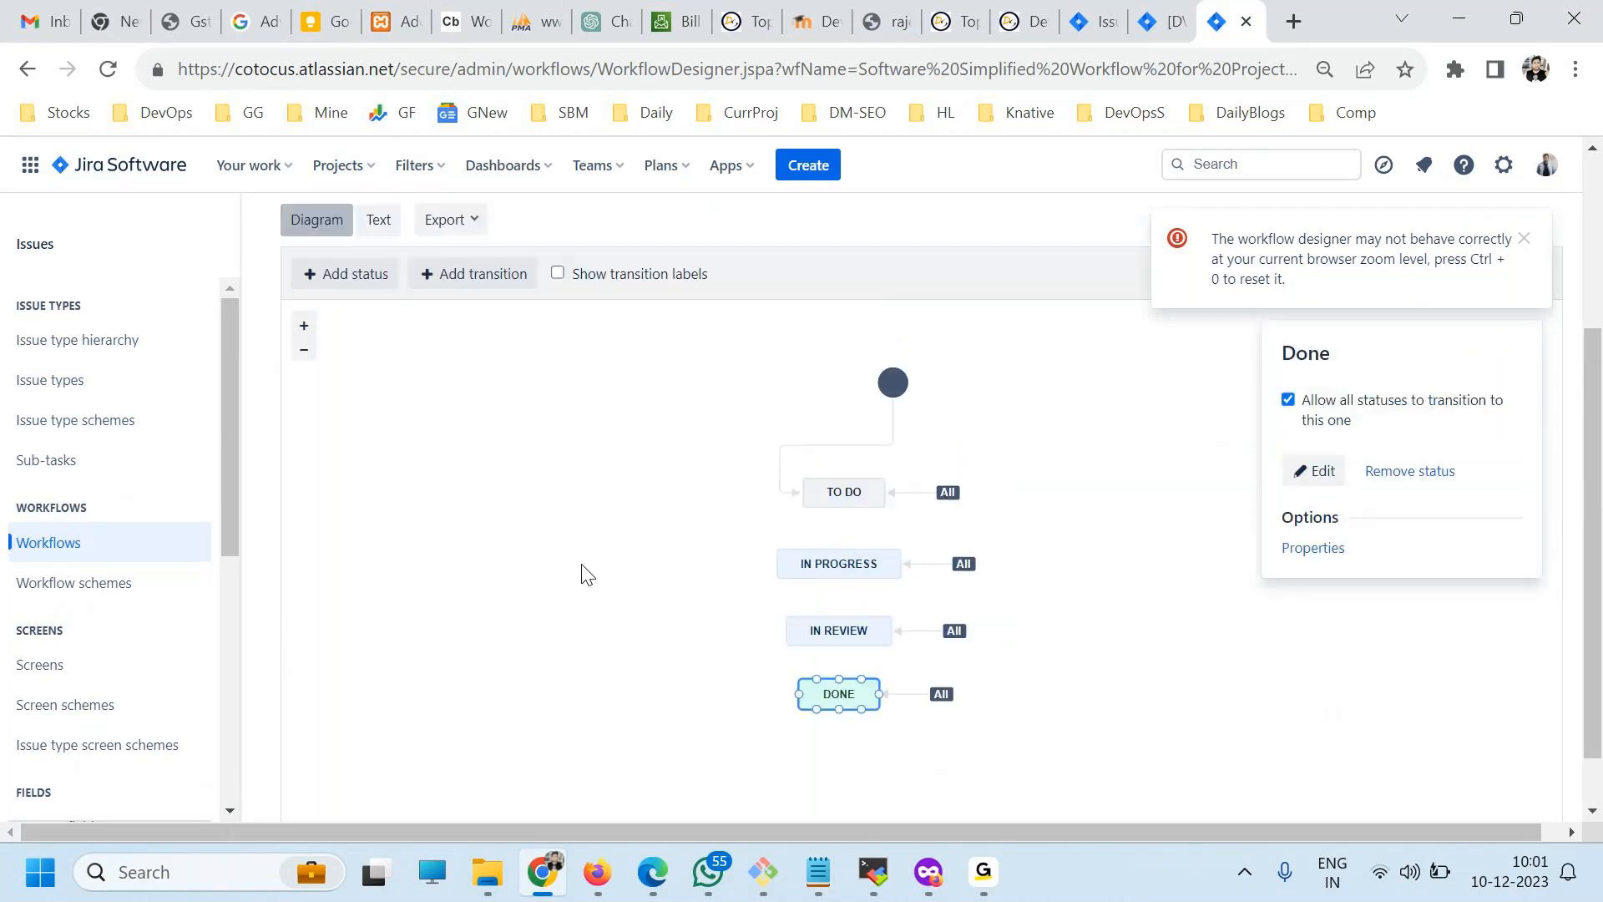
left_click_drag(890, 441, 900, 417)
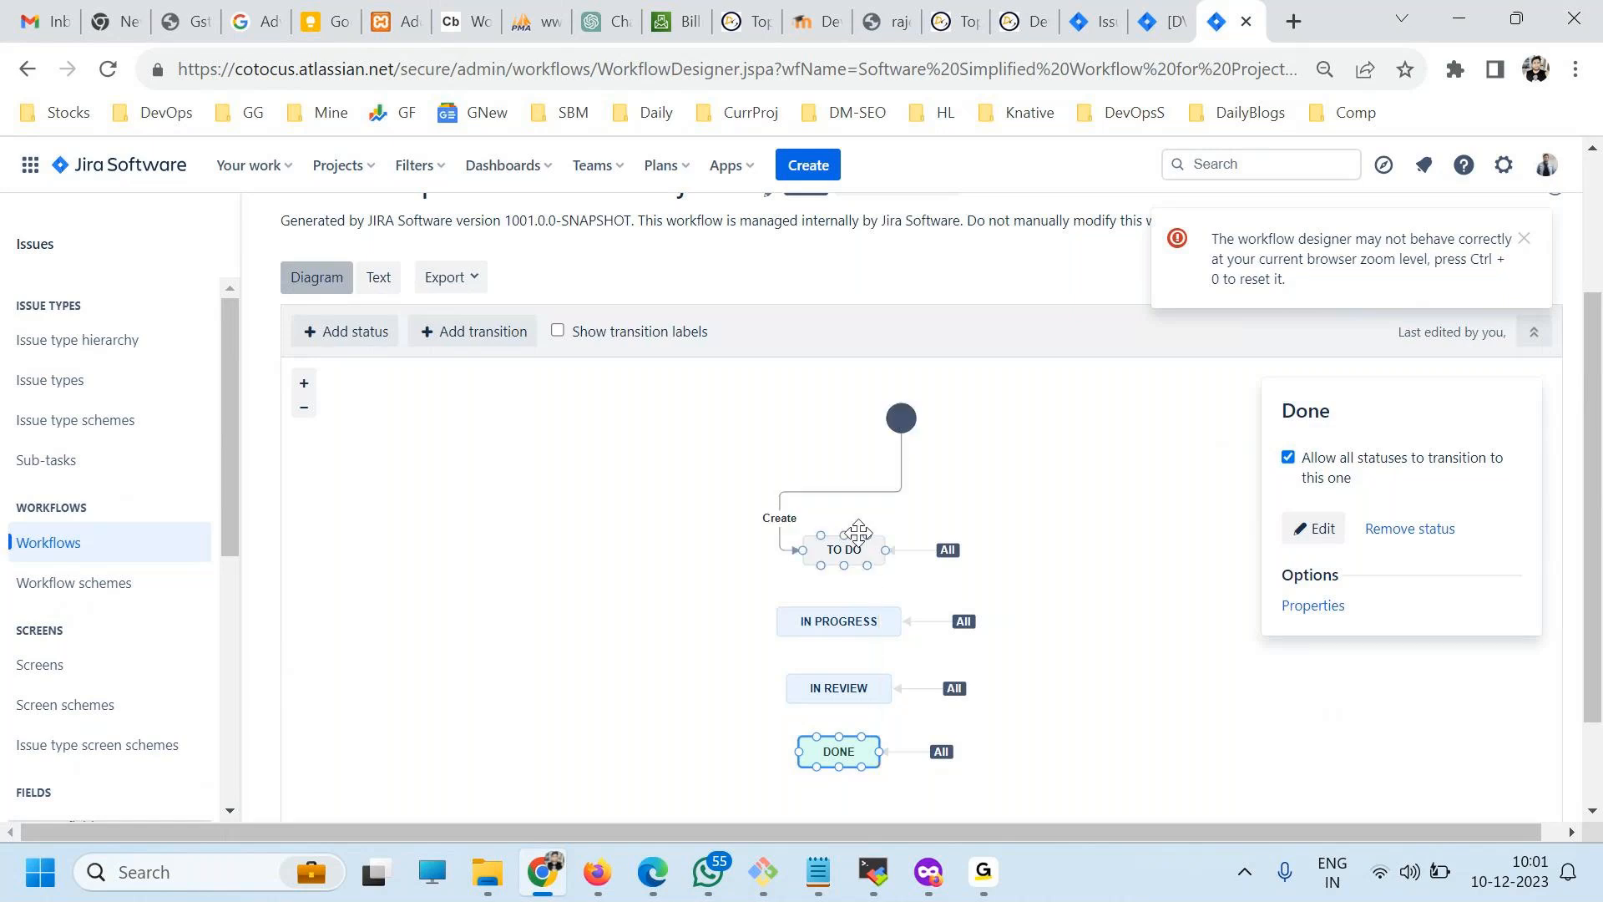
left_click_drag(842, 538, 832, 494)
Add a new status named onHold in the To Do category, allowing all statuses to transition to it.
left_click(331, 332)
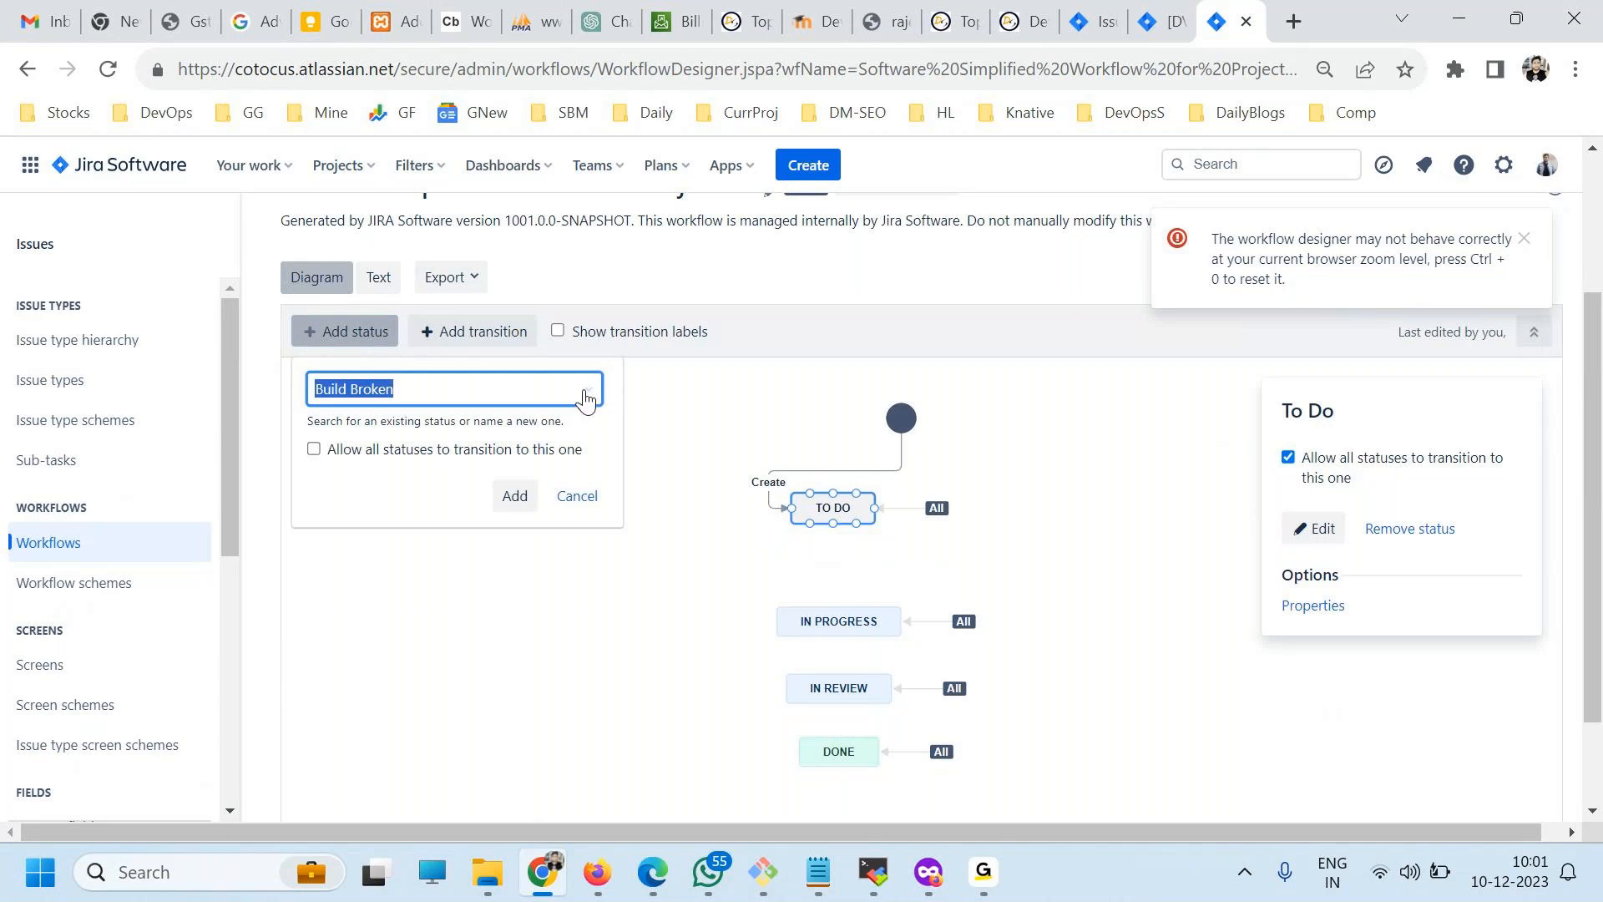
left_click(587, 390)
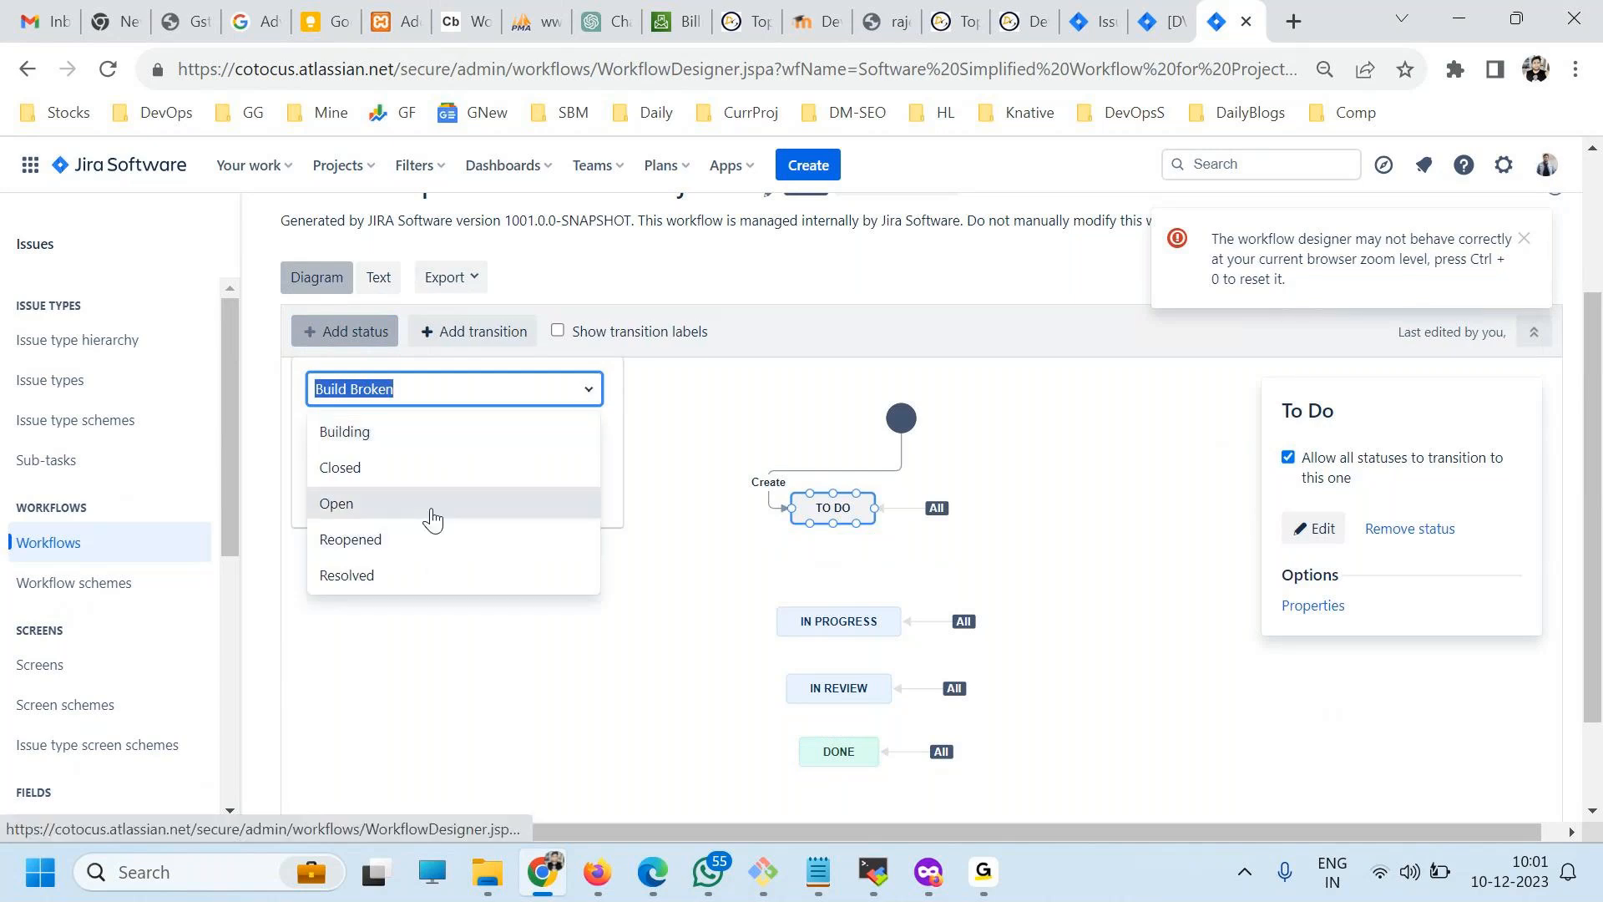
scroll(433, 526, "down", 1)
scroll(438, 501, "up", 1)
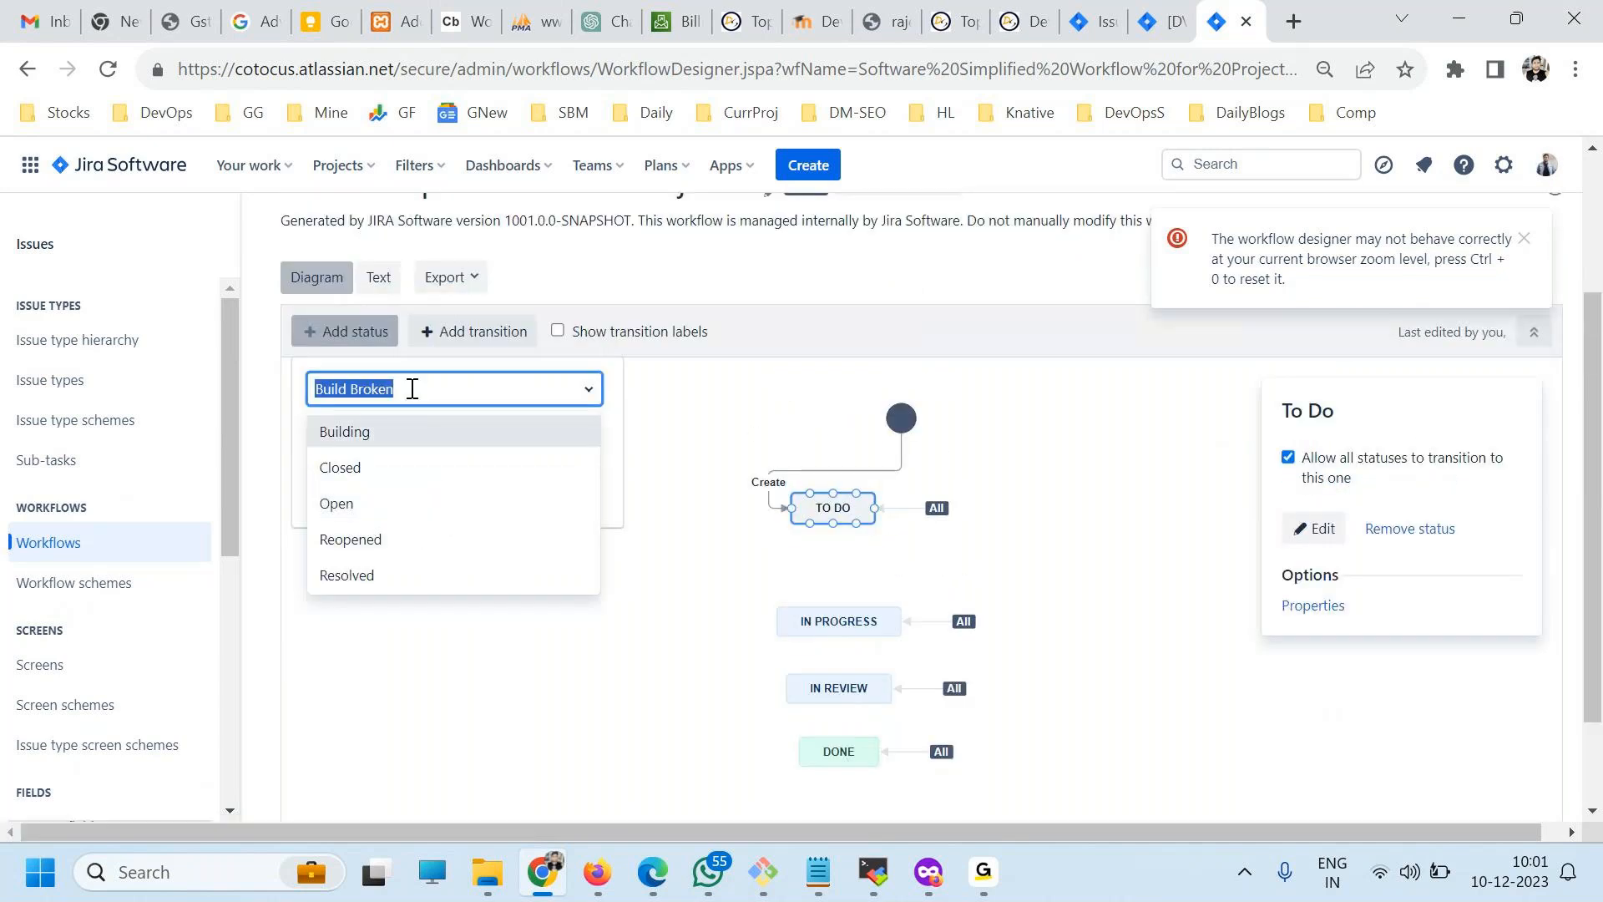
type("o")
key("BackSpace")
type("onHold")
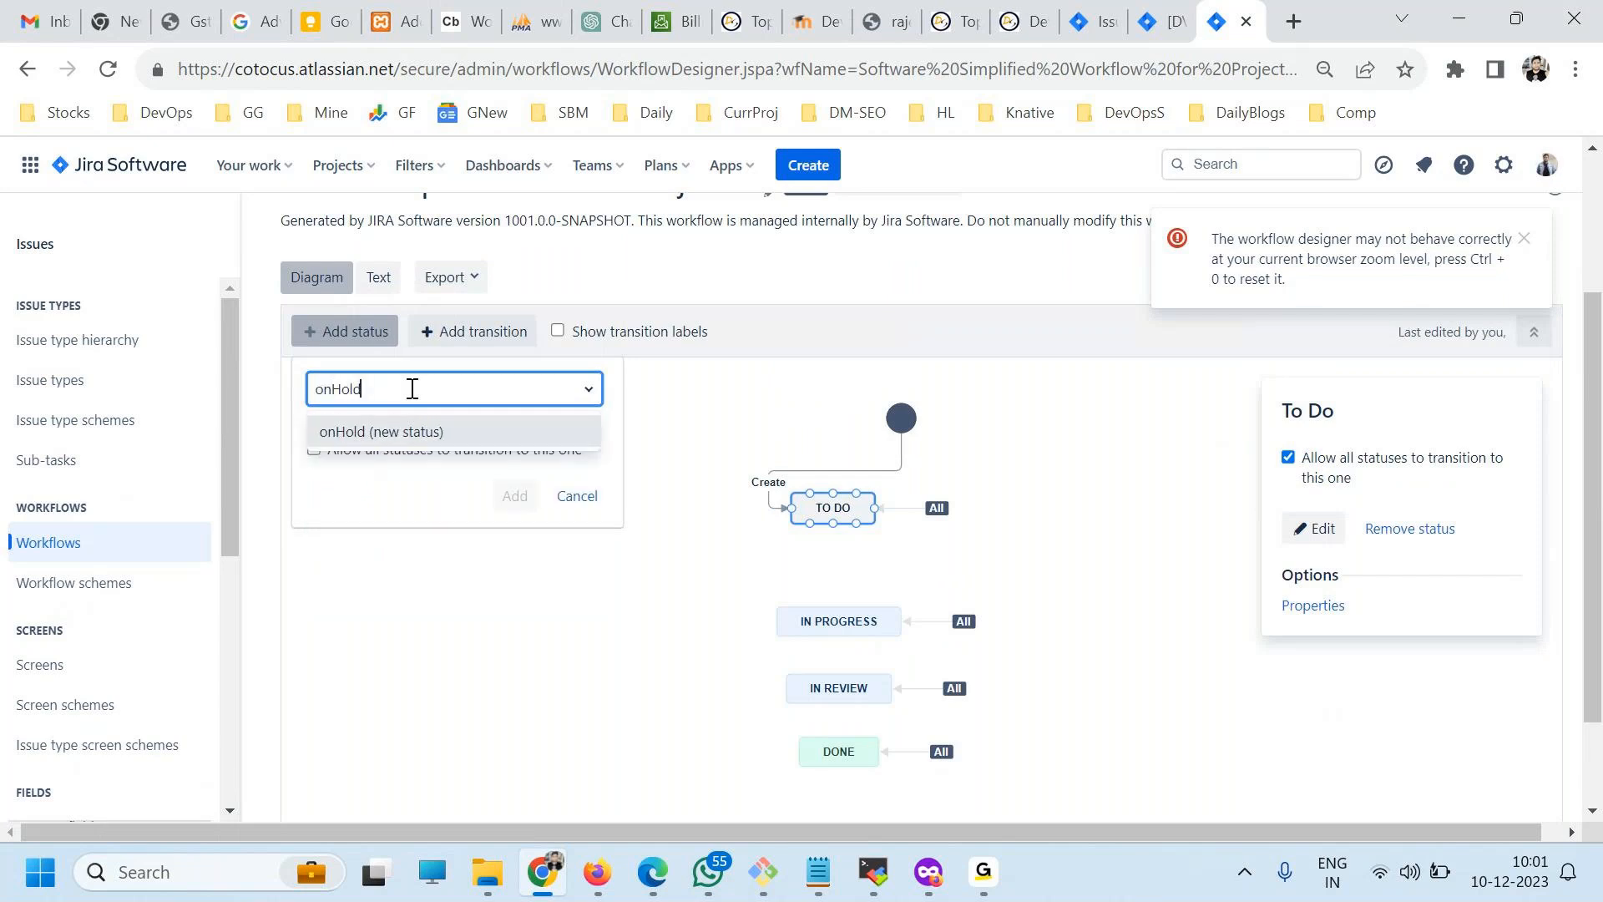
left_click(397, 432)
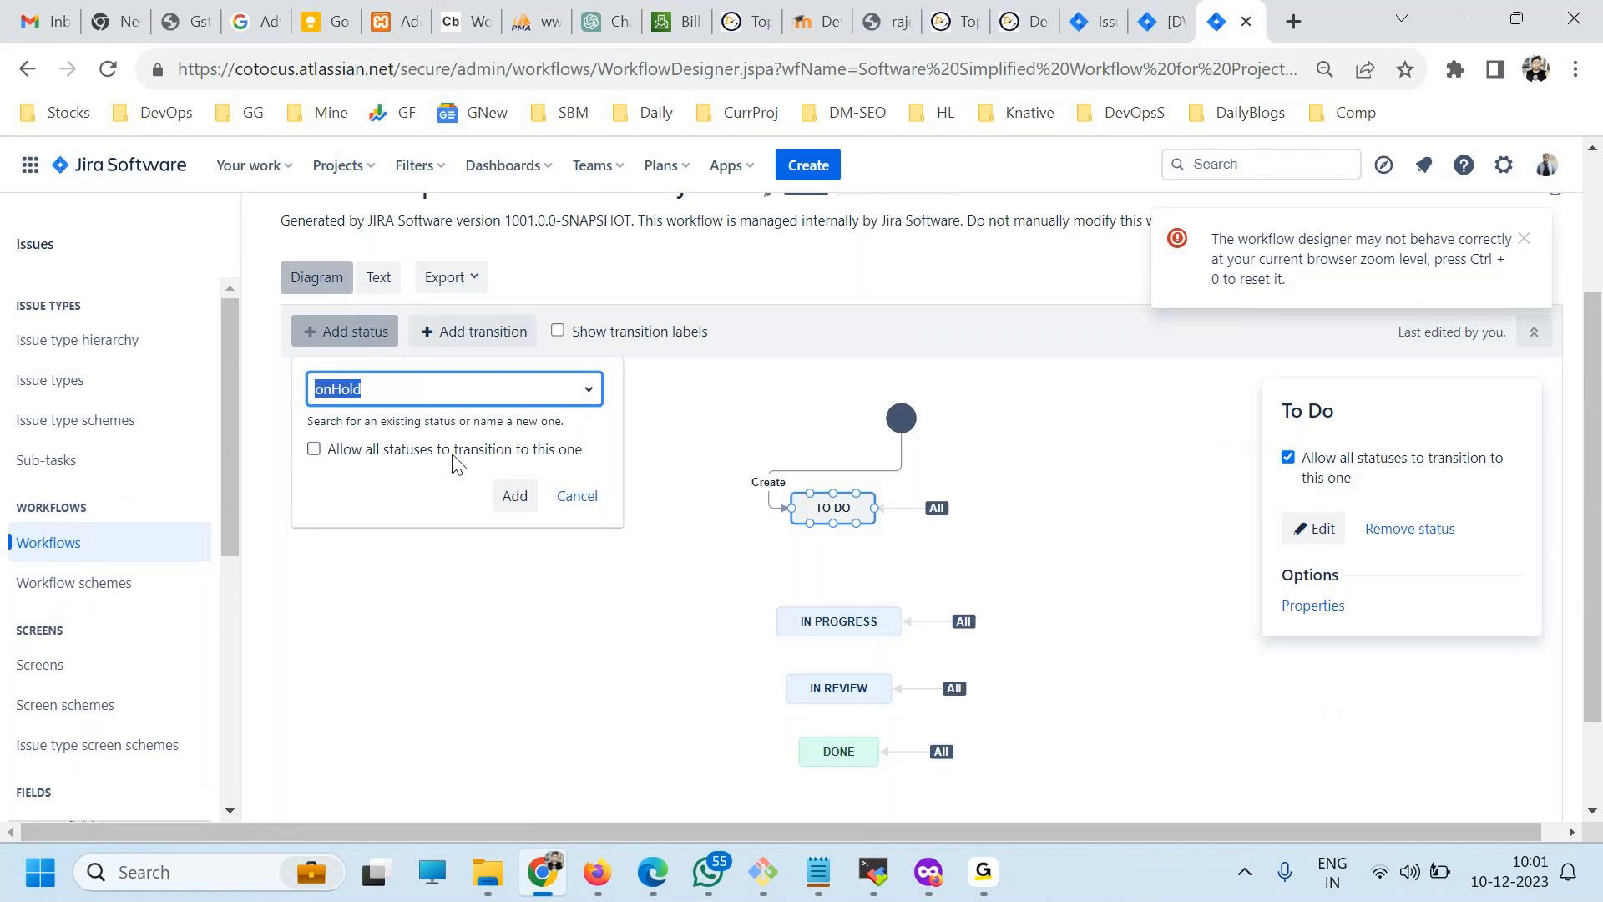
left_click(401, 452)
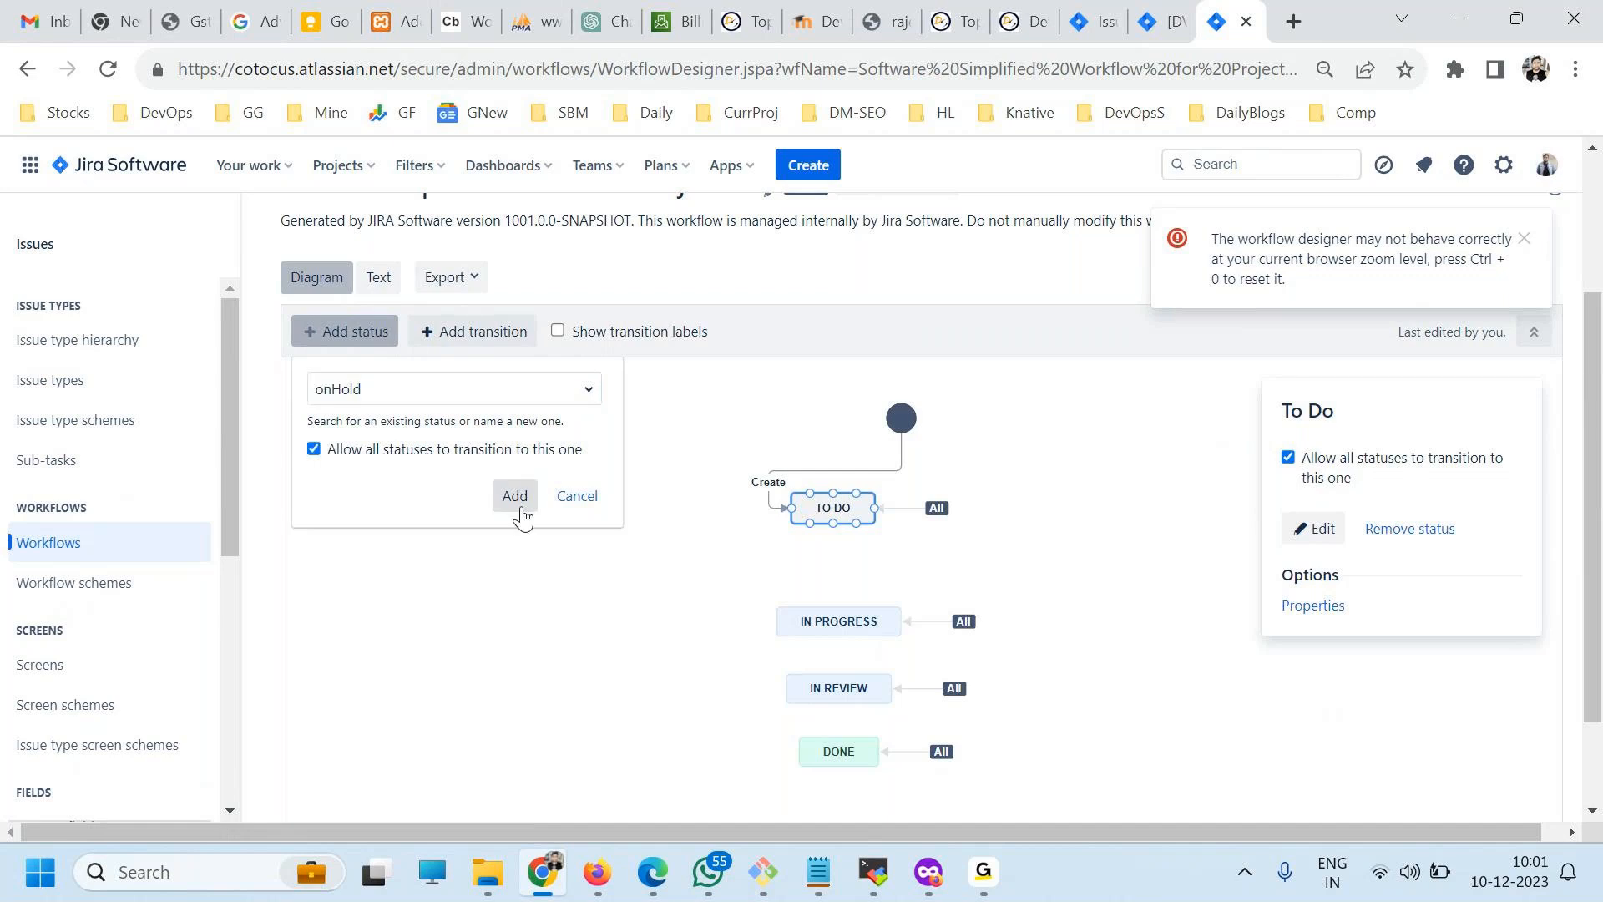
left_click(519, 503)
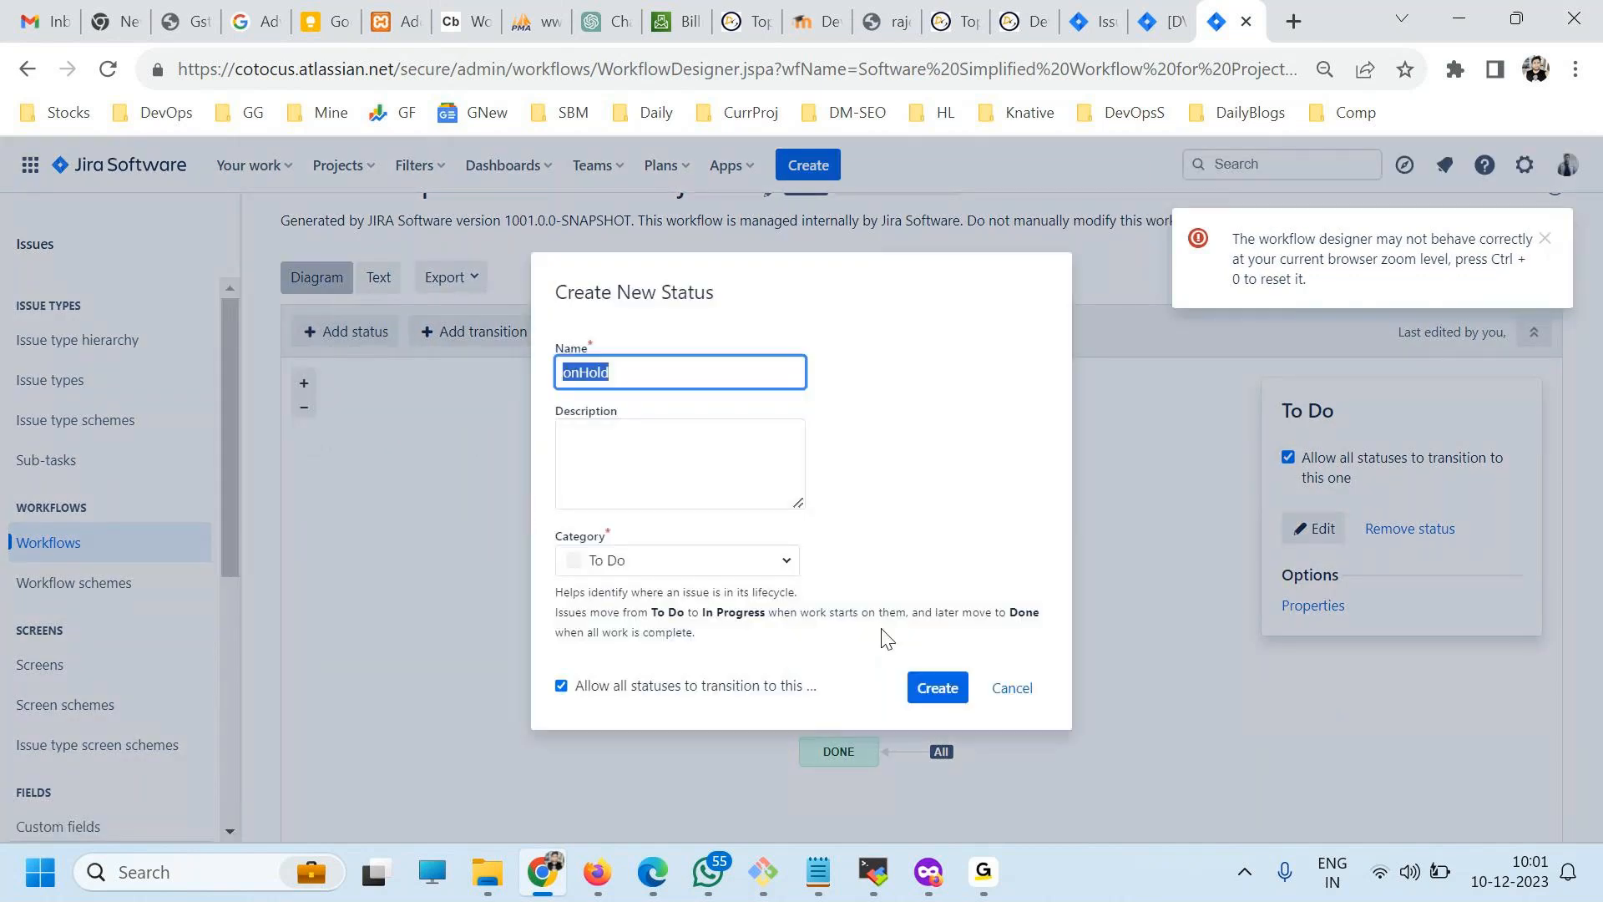
left_click(933, 687)
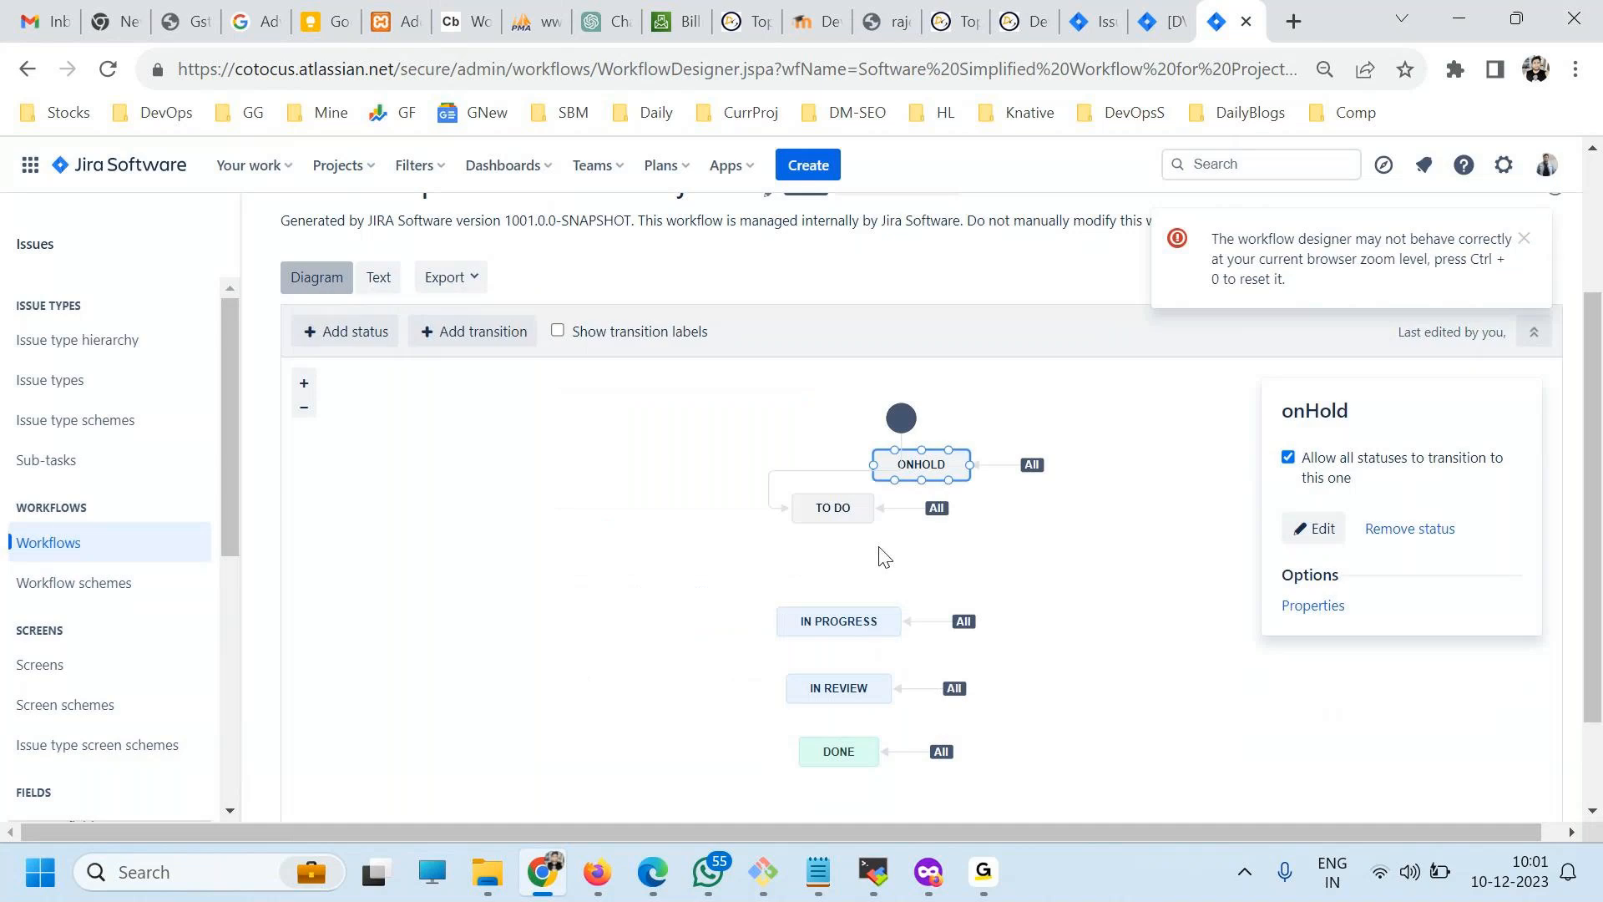
Place onHold just below To Do and shift In Progress, In Review and Done further down the diagram.
left_click_drag(922, 463, 846, 565)
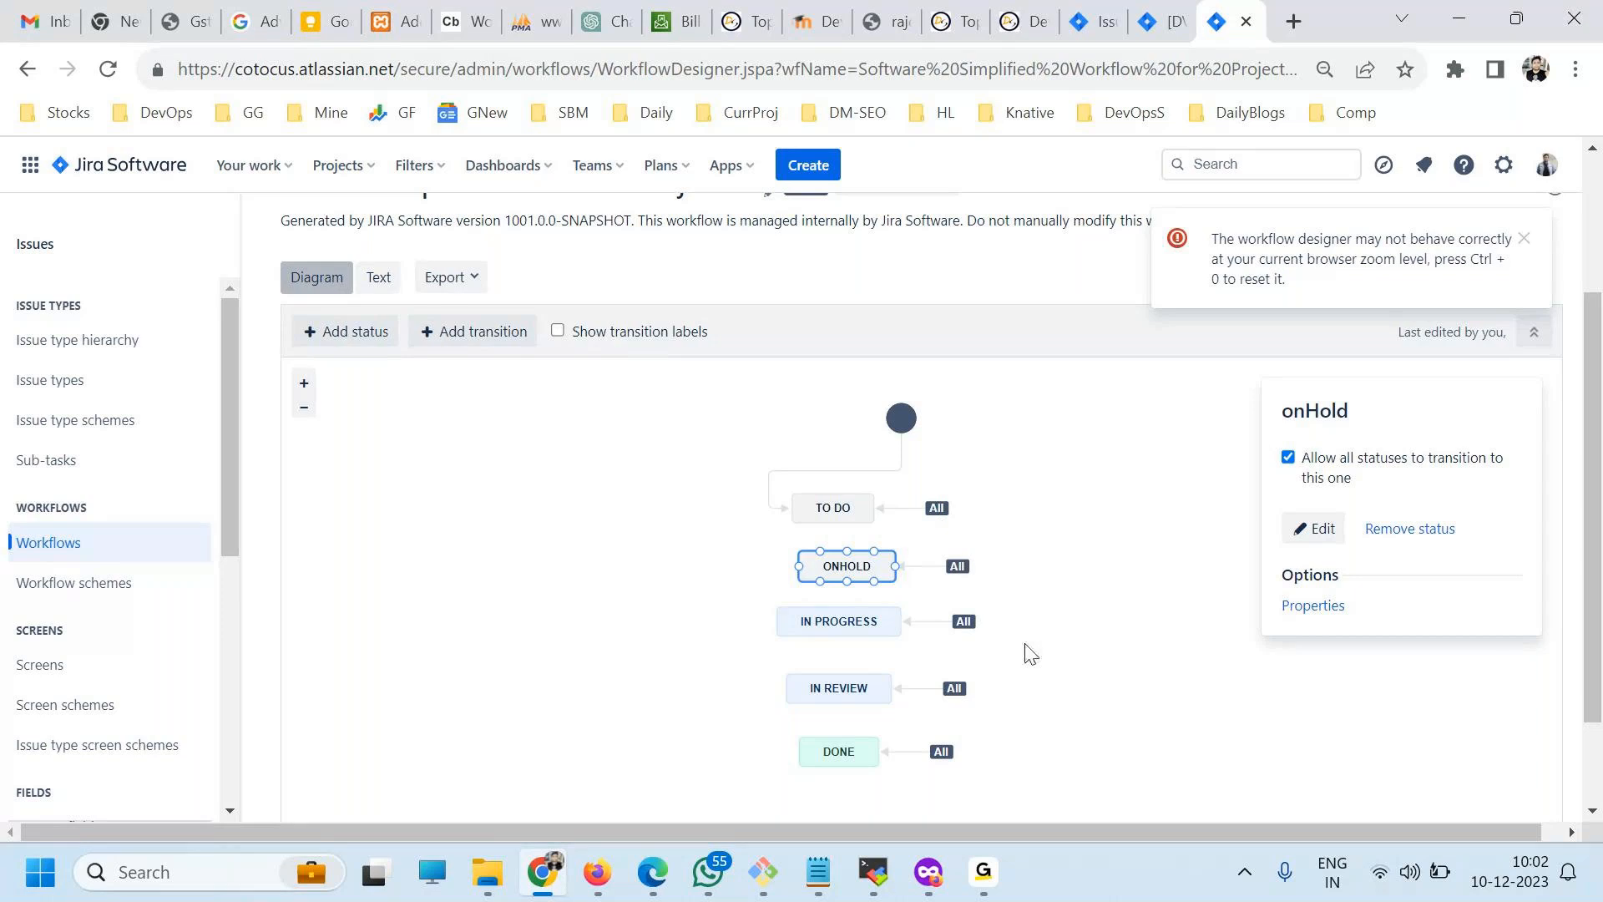
left_click_drag(838, 565, 836, 550)
left_click_drag(856, 755, 869, 782)
left_click_drag(855, 685, 860, 711)
left_click_drag(850, 622, 864, 668)
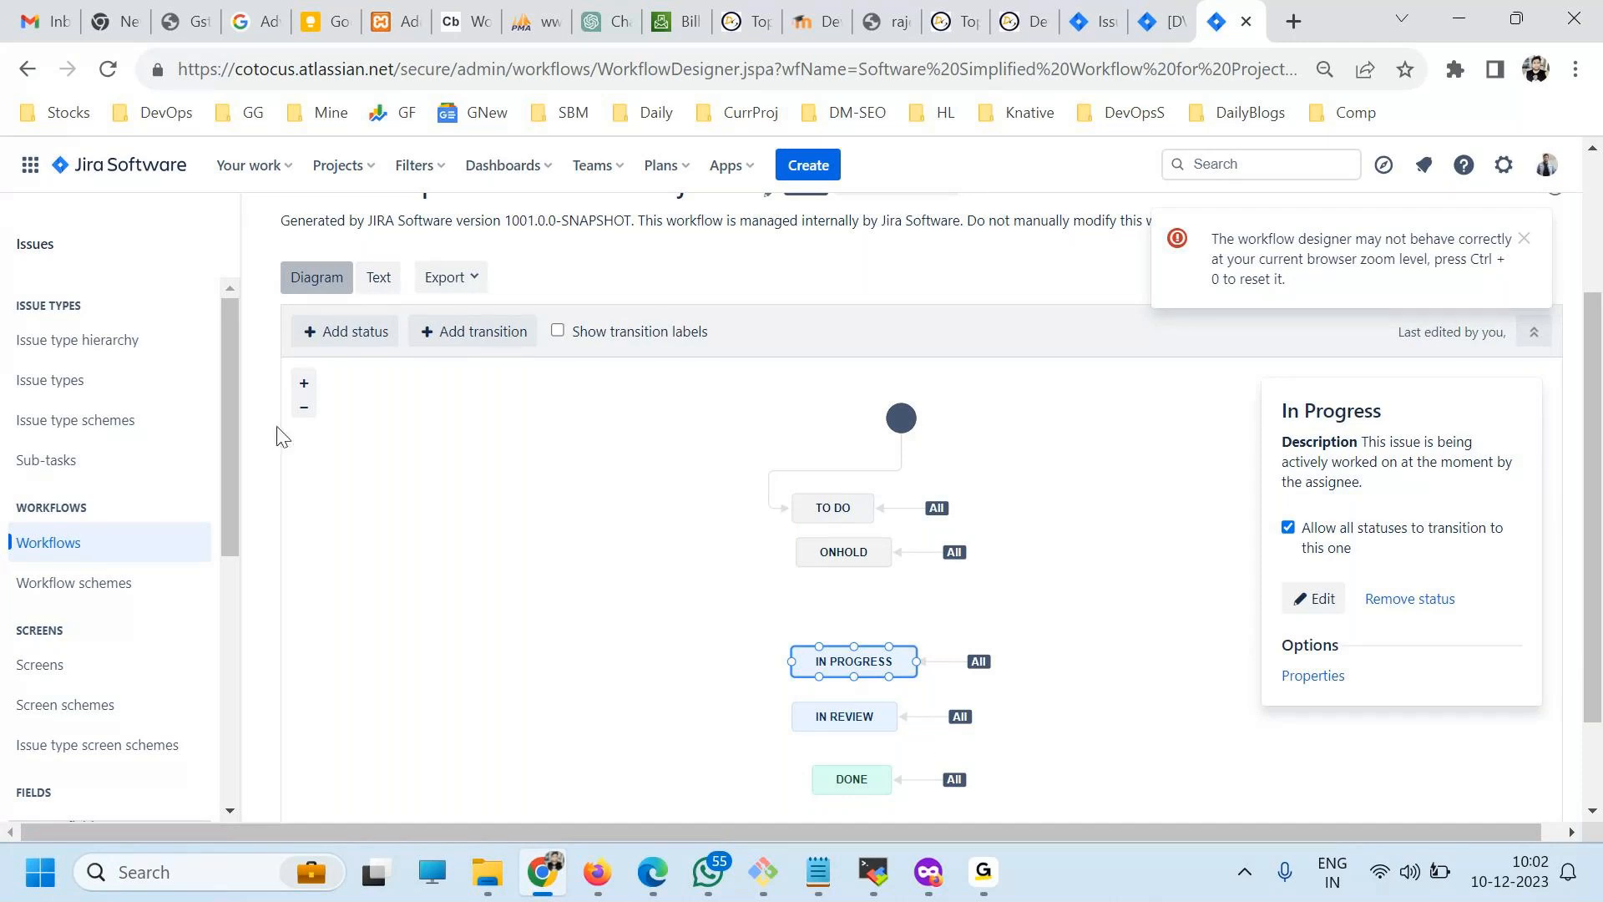
Create a new status named Xyz in the To Do category and place it between onHold and In Progress.
left_click(319, 332)
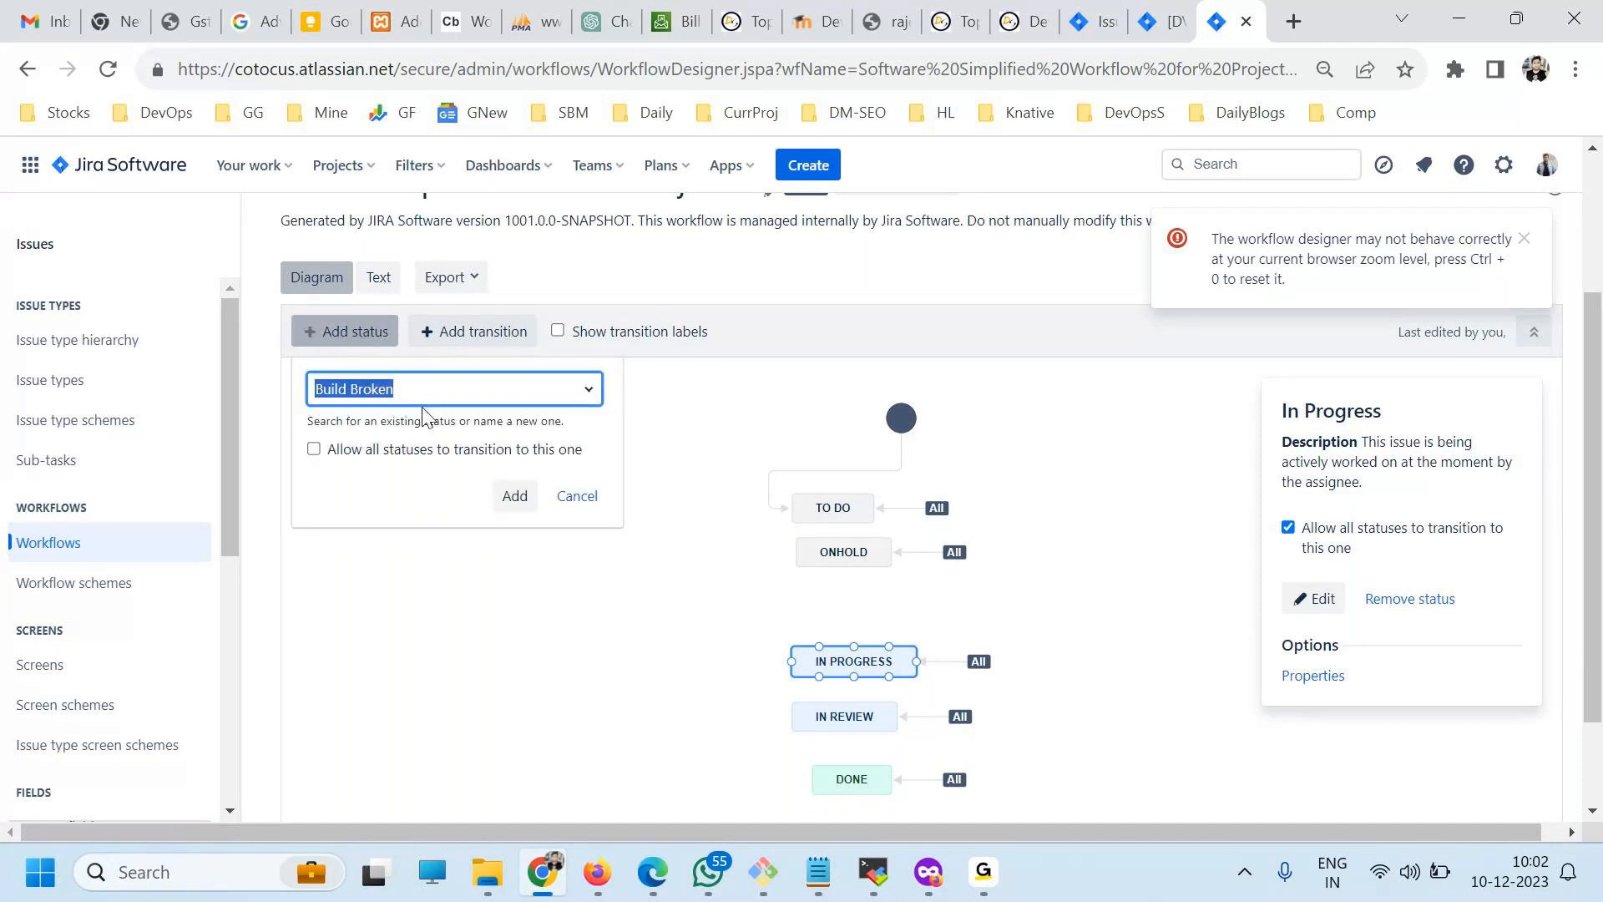
type("XYz")
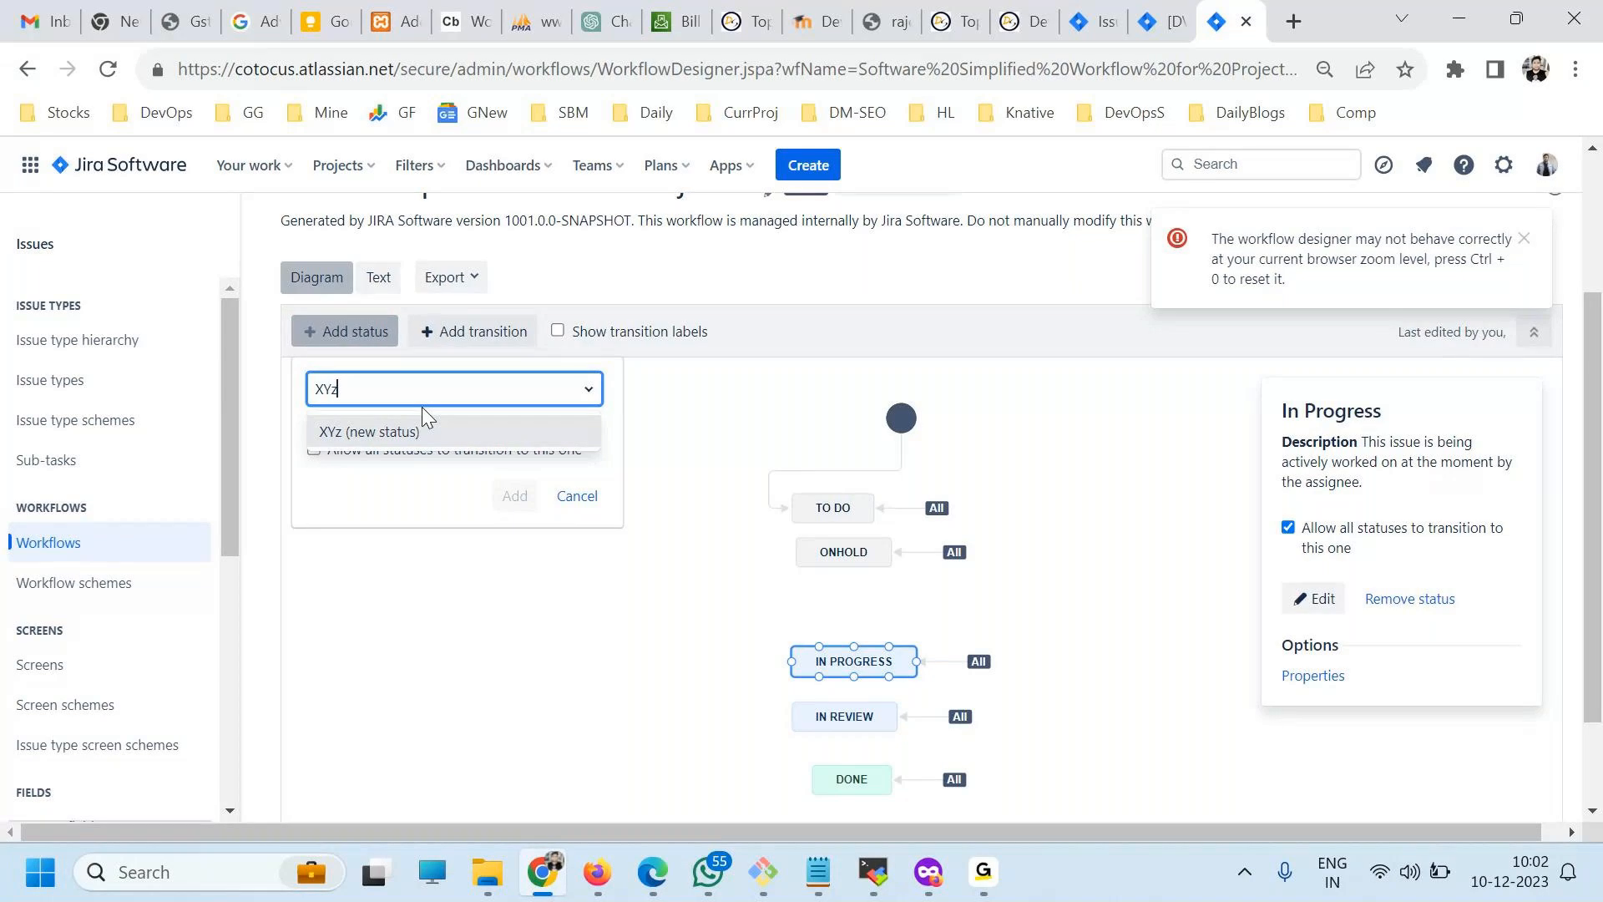
left_click(356, 433)
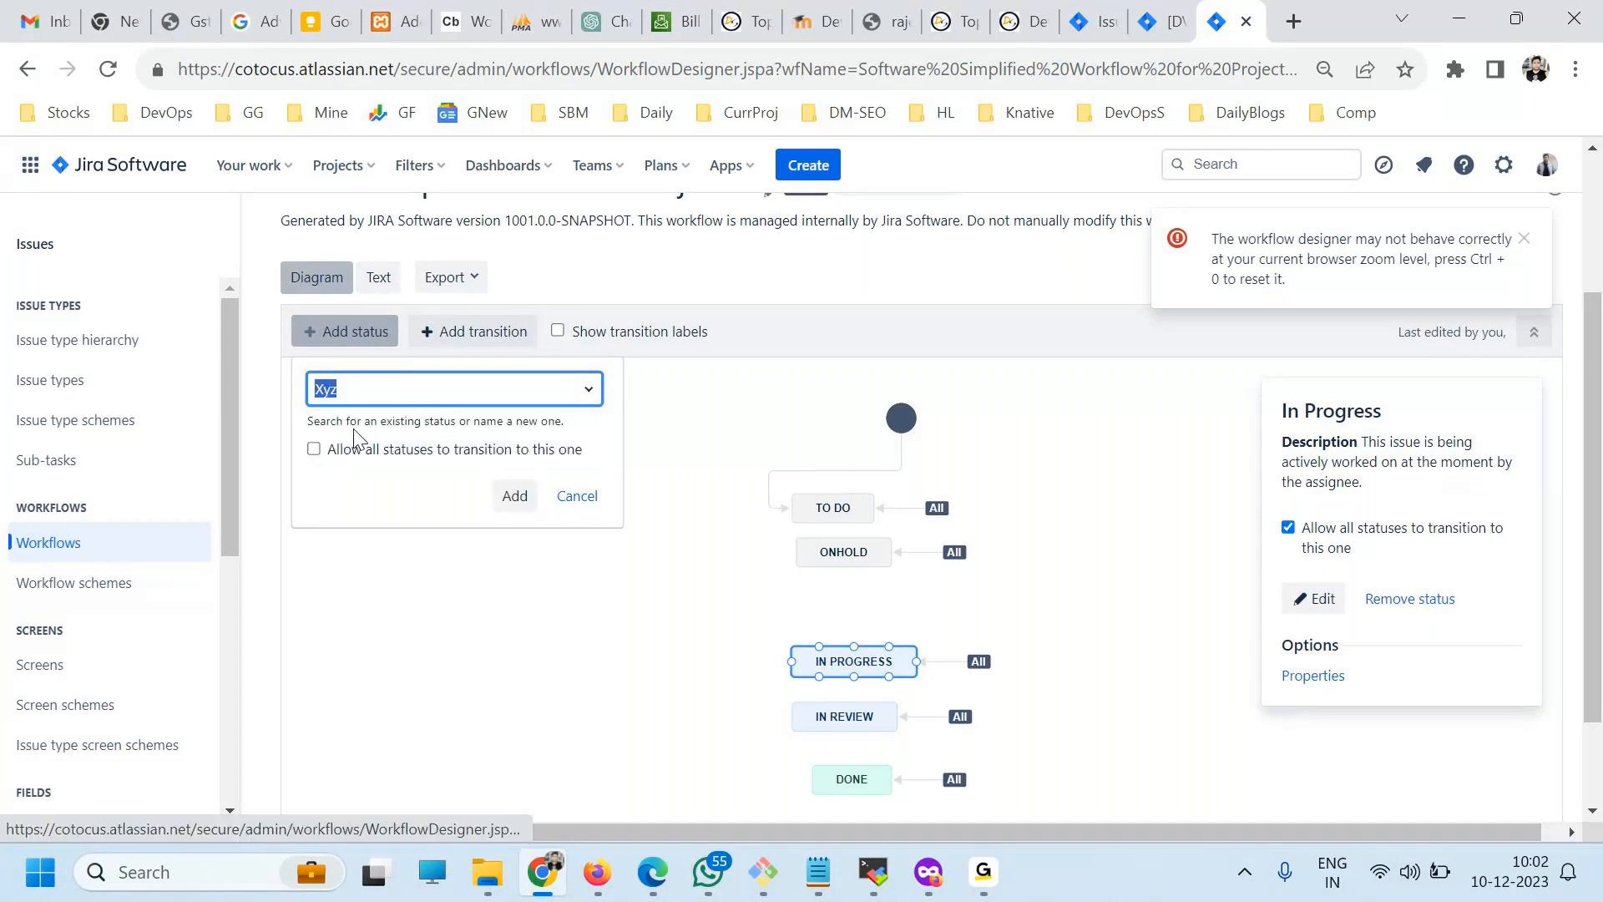
left_click(513, 498)
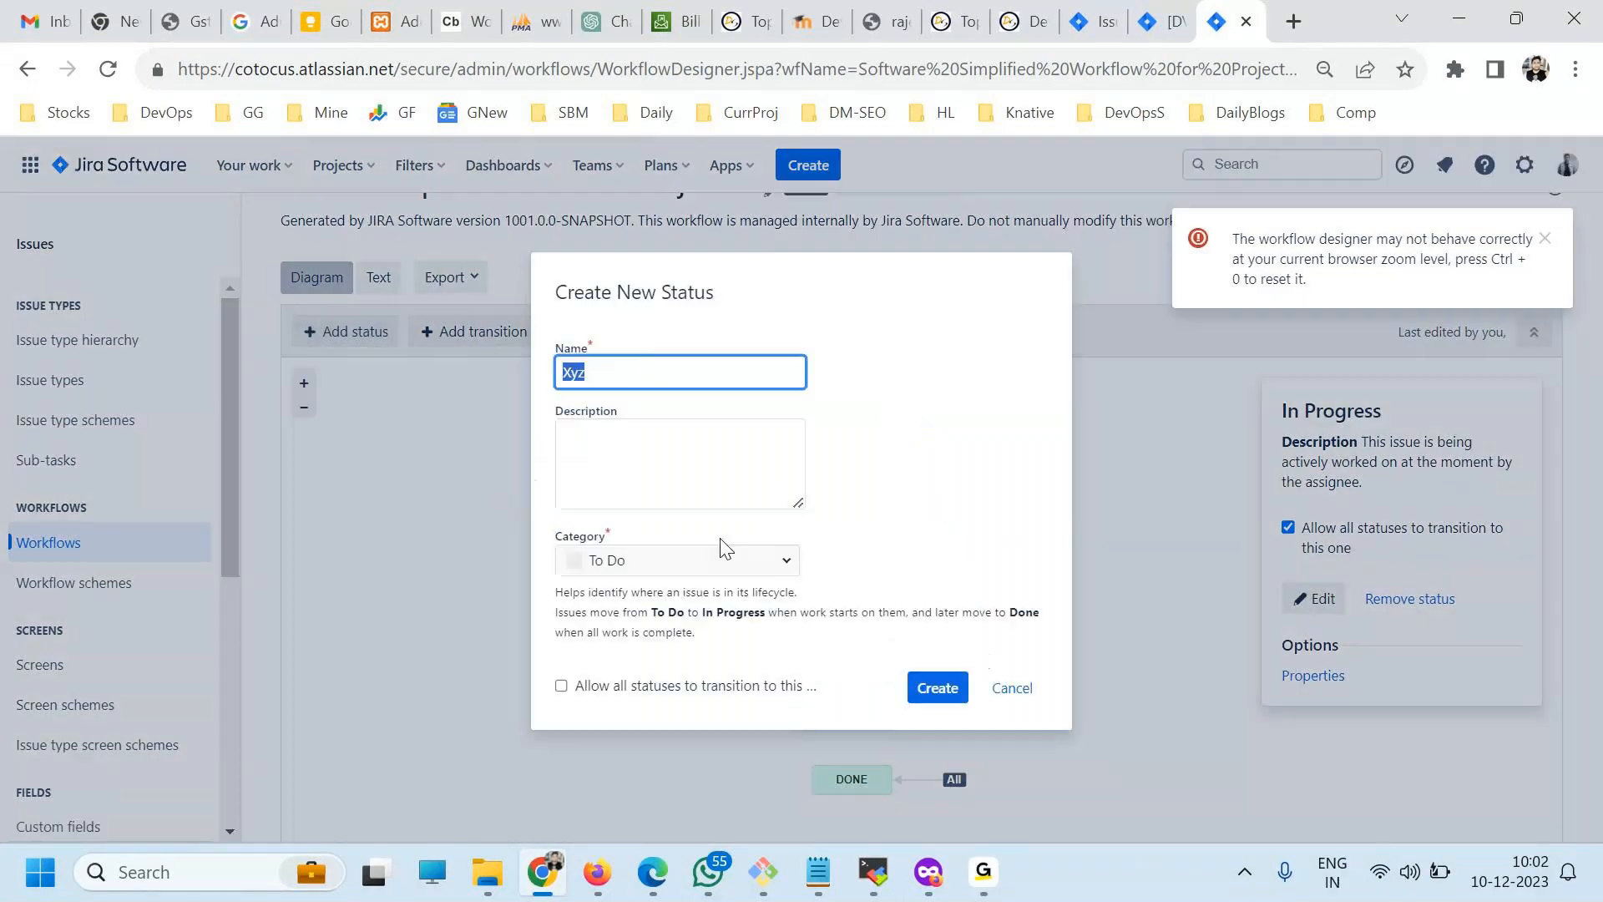
left_click(928, 685)
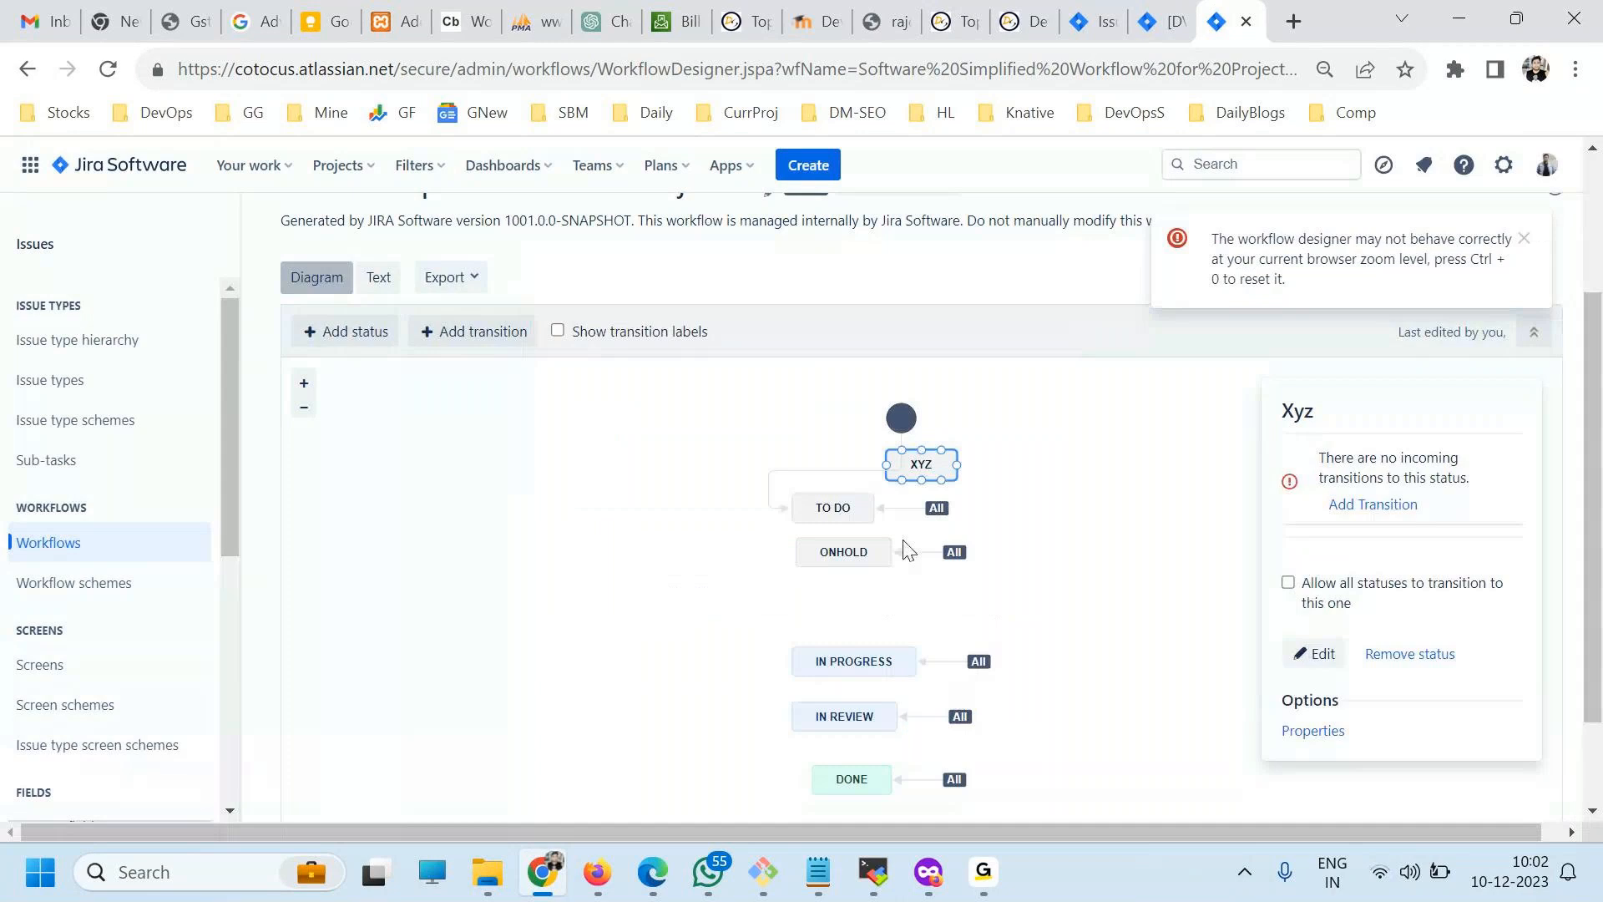
left_click_drag(919, 464, 865, 606)
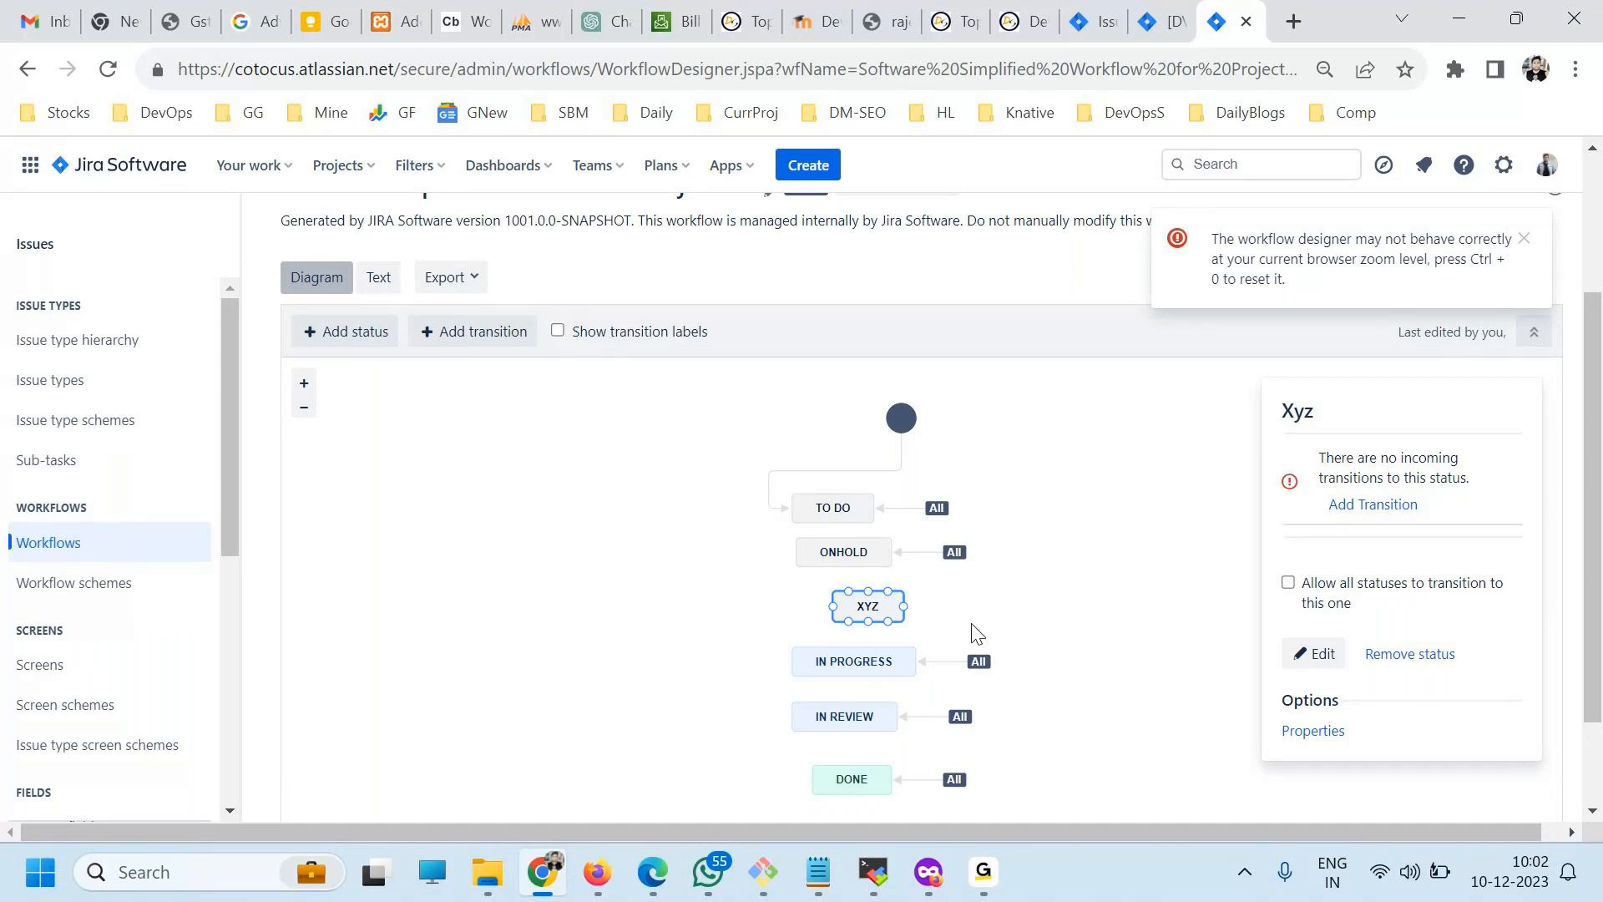
Add a transition named Hold2Xyz from the onHold status to the Xyz status.
left_click(1382, 511)
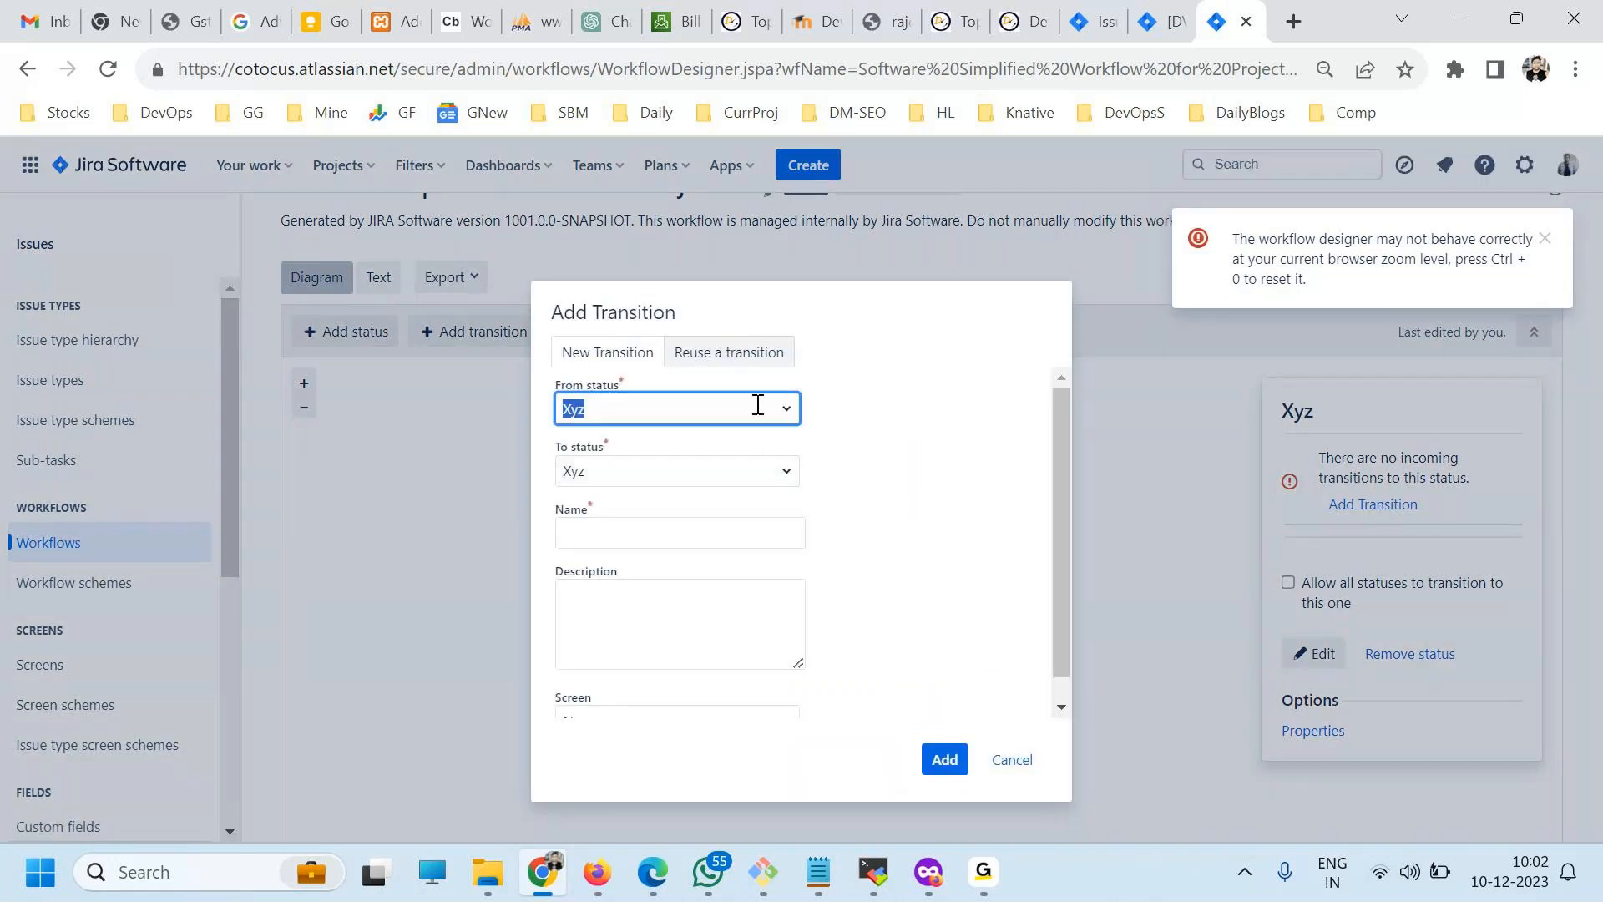
left_click(783, 410)
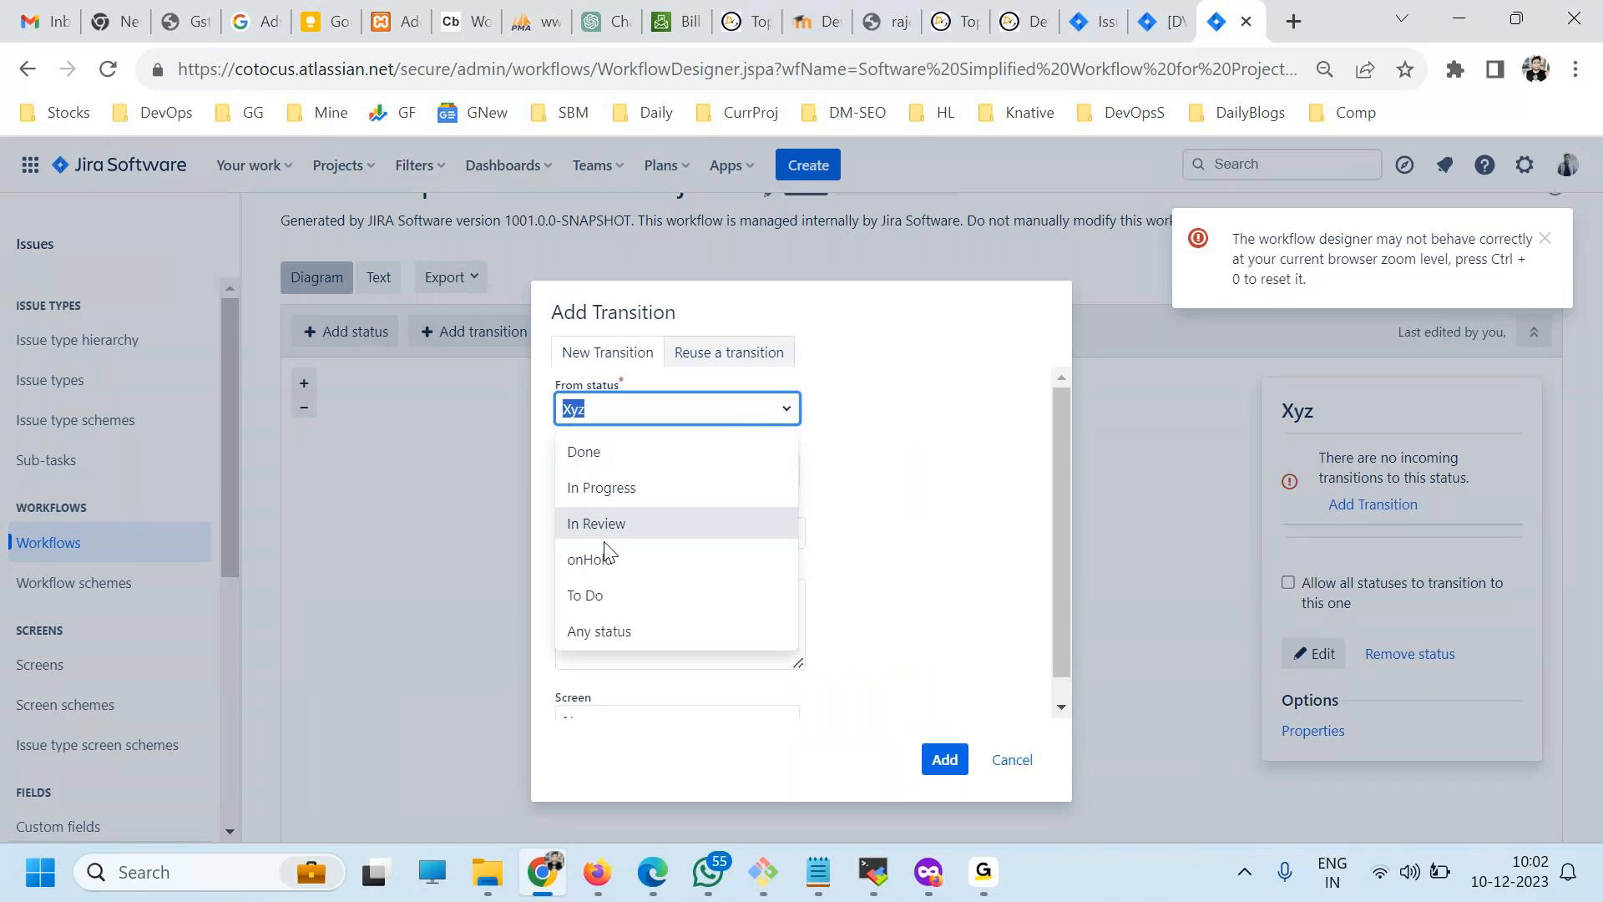
left_click(603, 563)
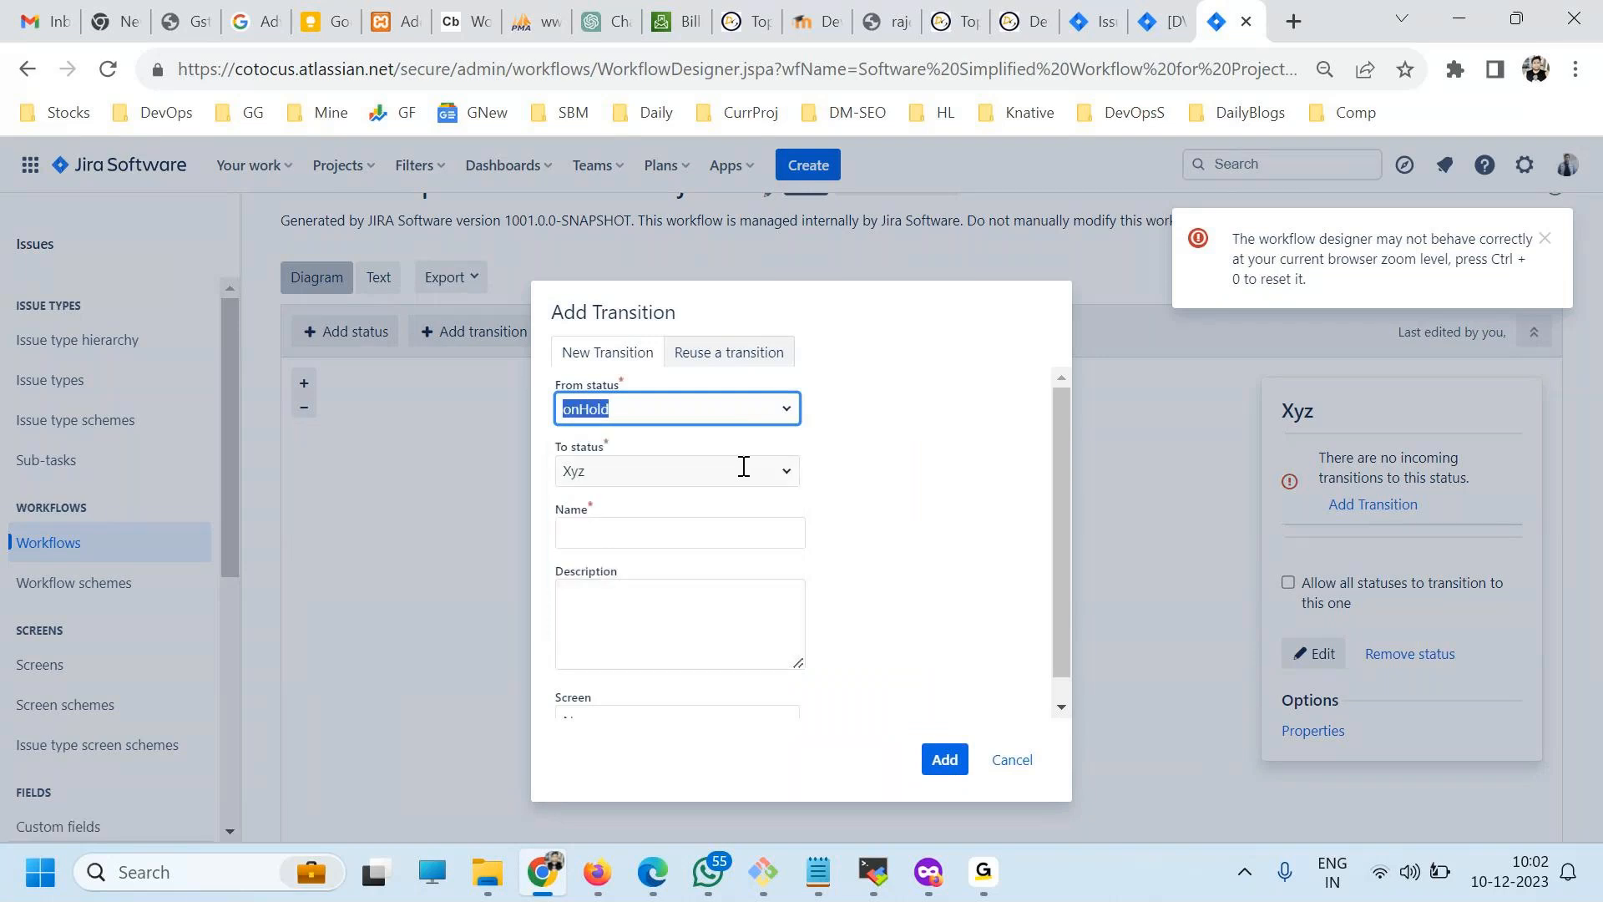
key("Tab")
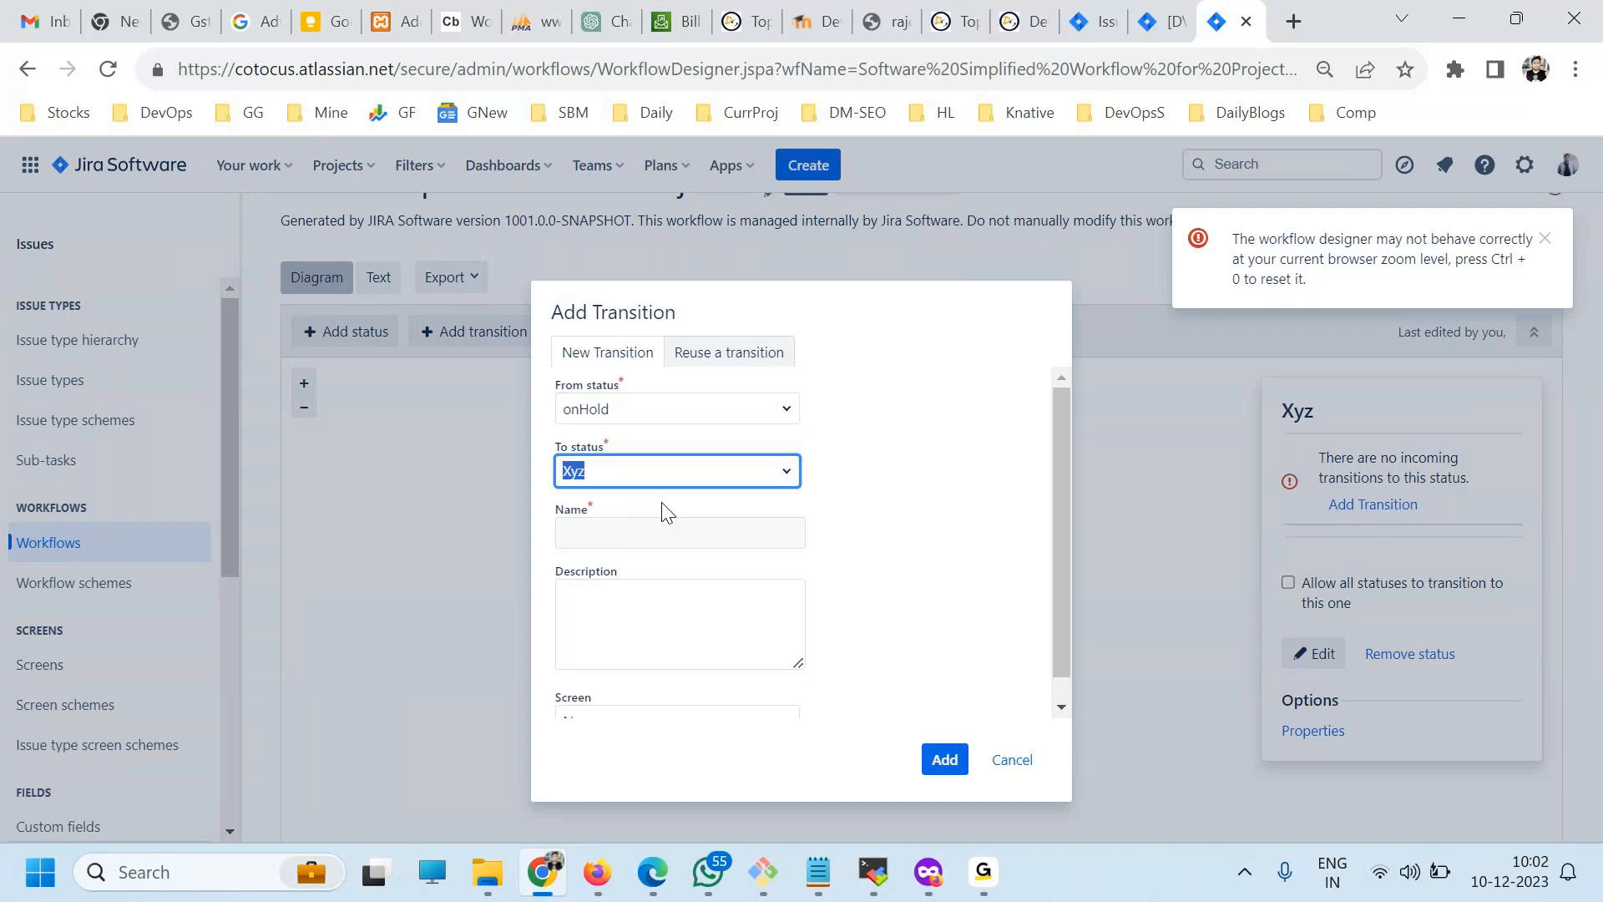
left_click(595, 547)
type("Hold2Xyz")
key("ctrl+a")
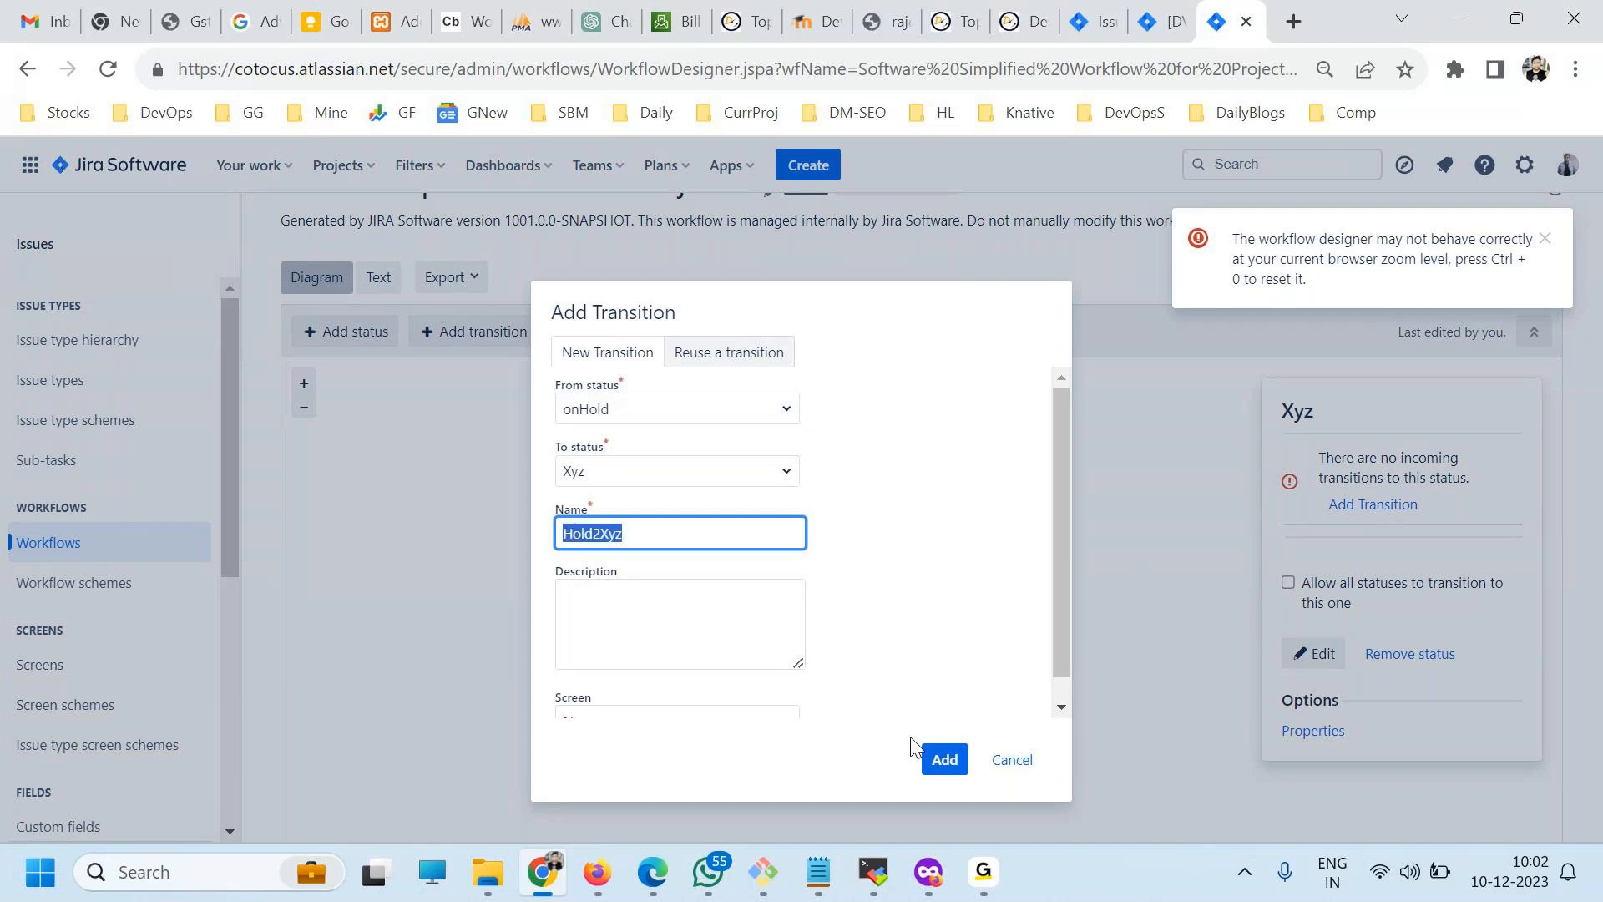
left_click(946, 761)
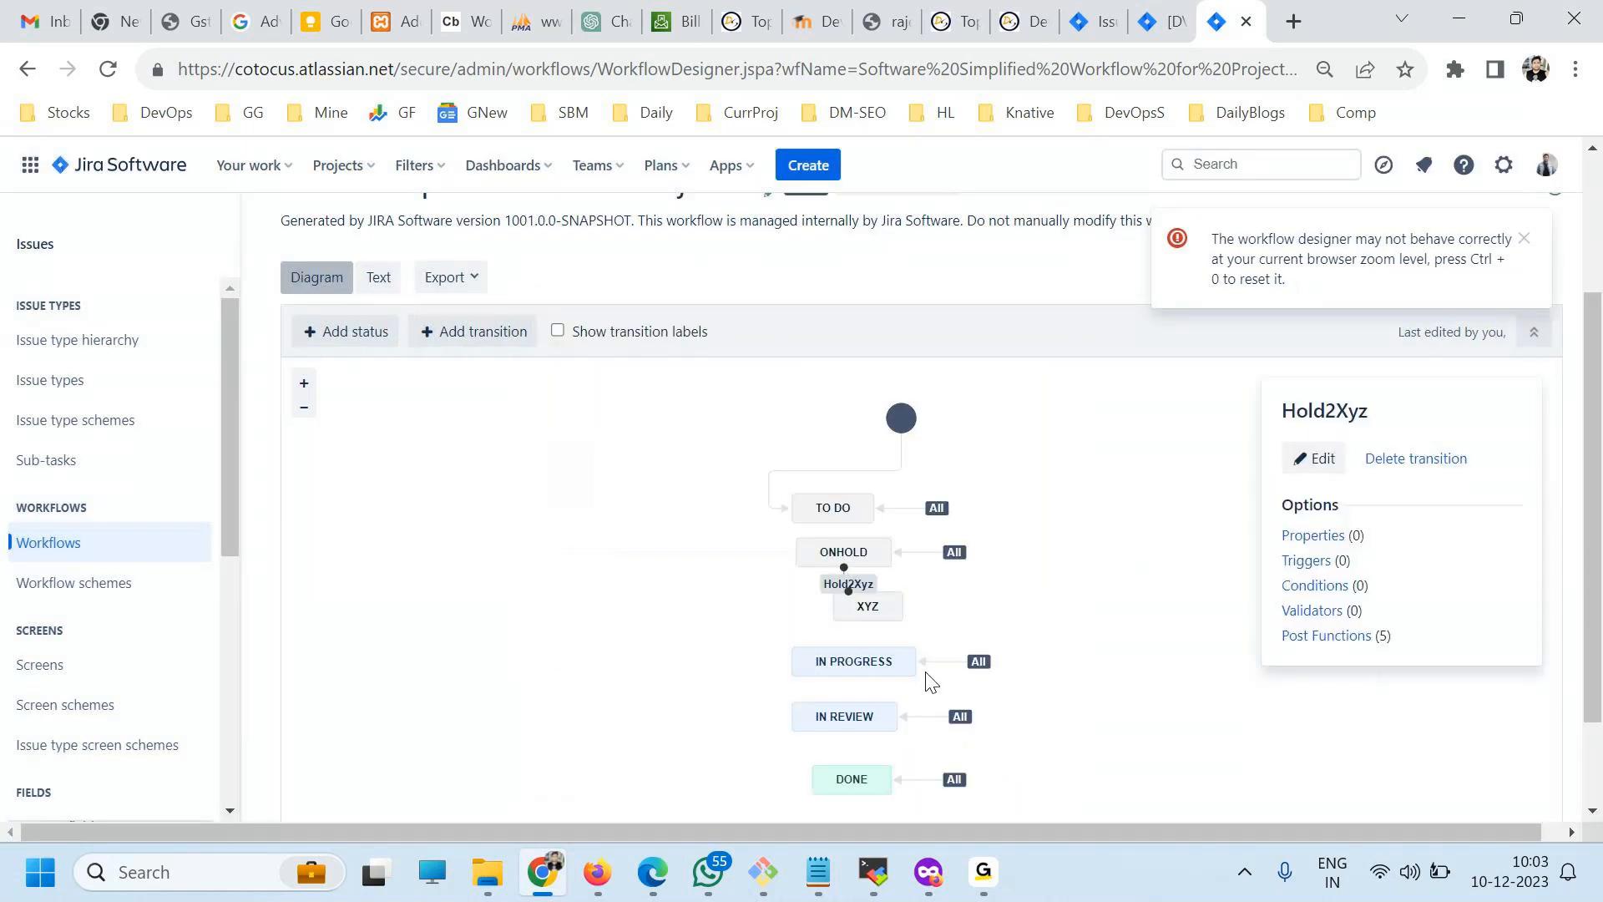
Move the Xyz status to the right of the status column in the diagram and dismiss the zoom-level warning.
left_click_drag(865, 607, 992, 623)
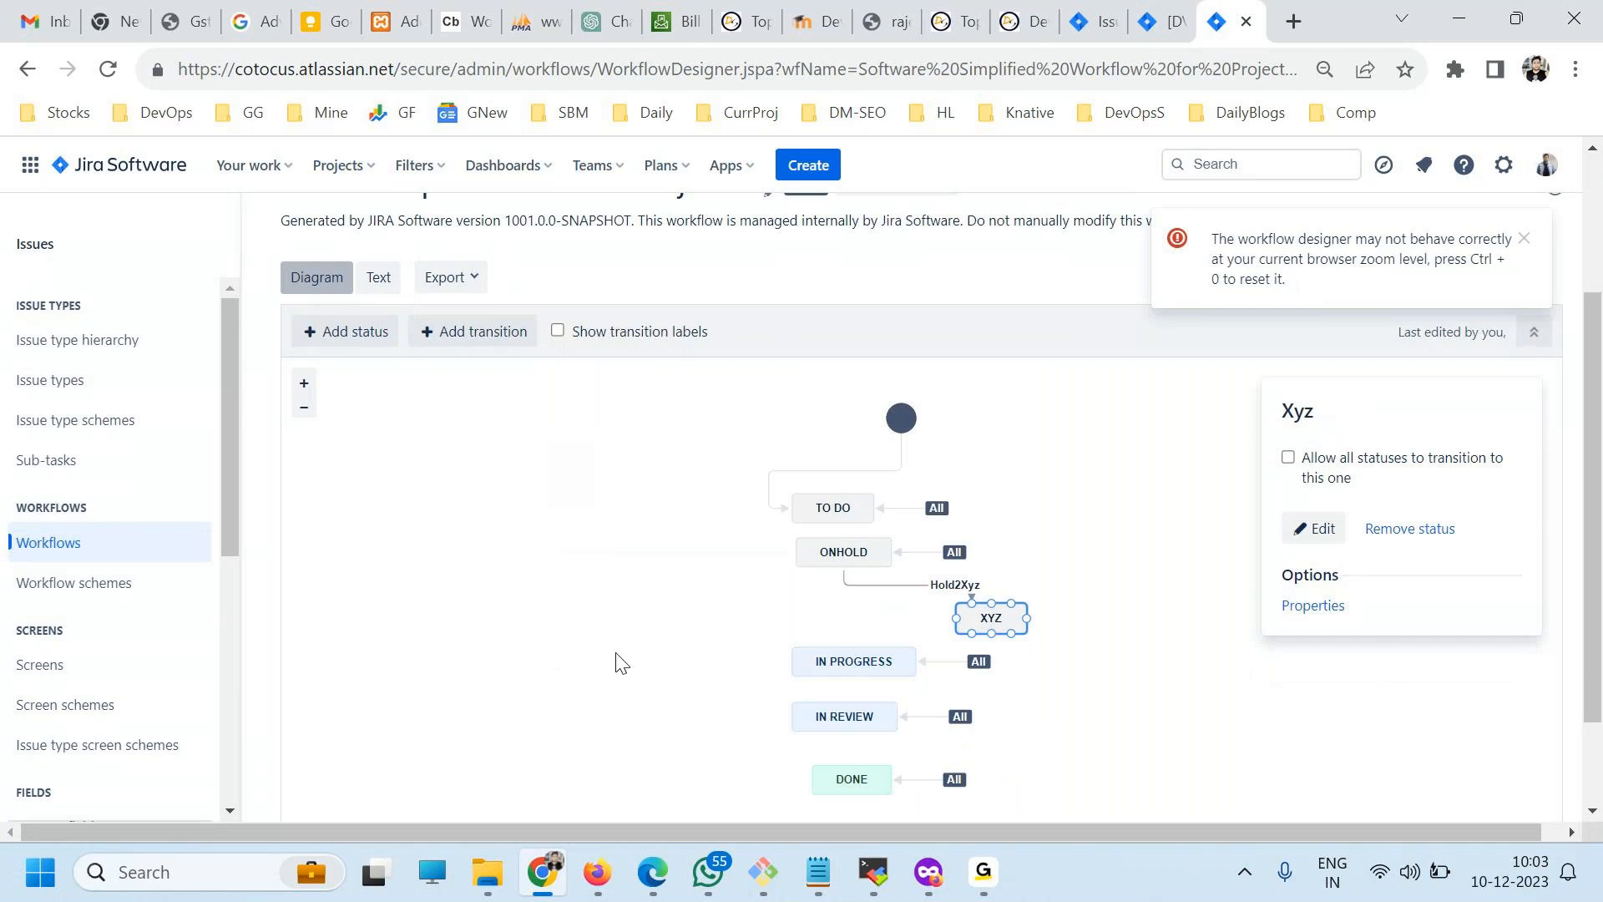
left_click_drag(1010, 611, 1034, 615)
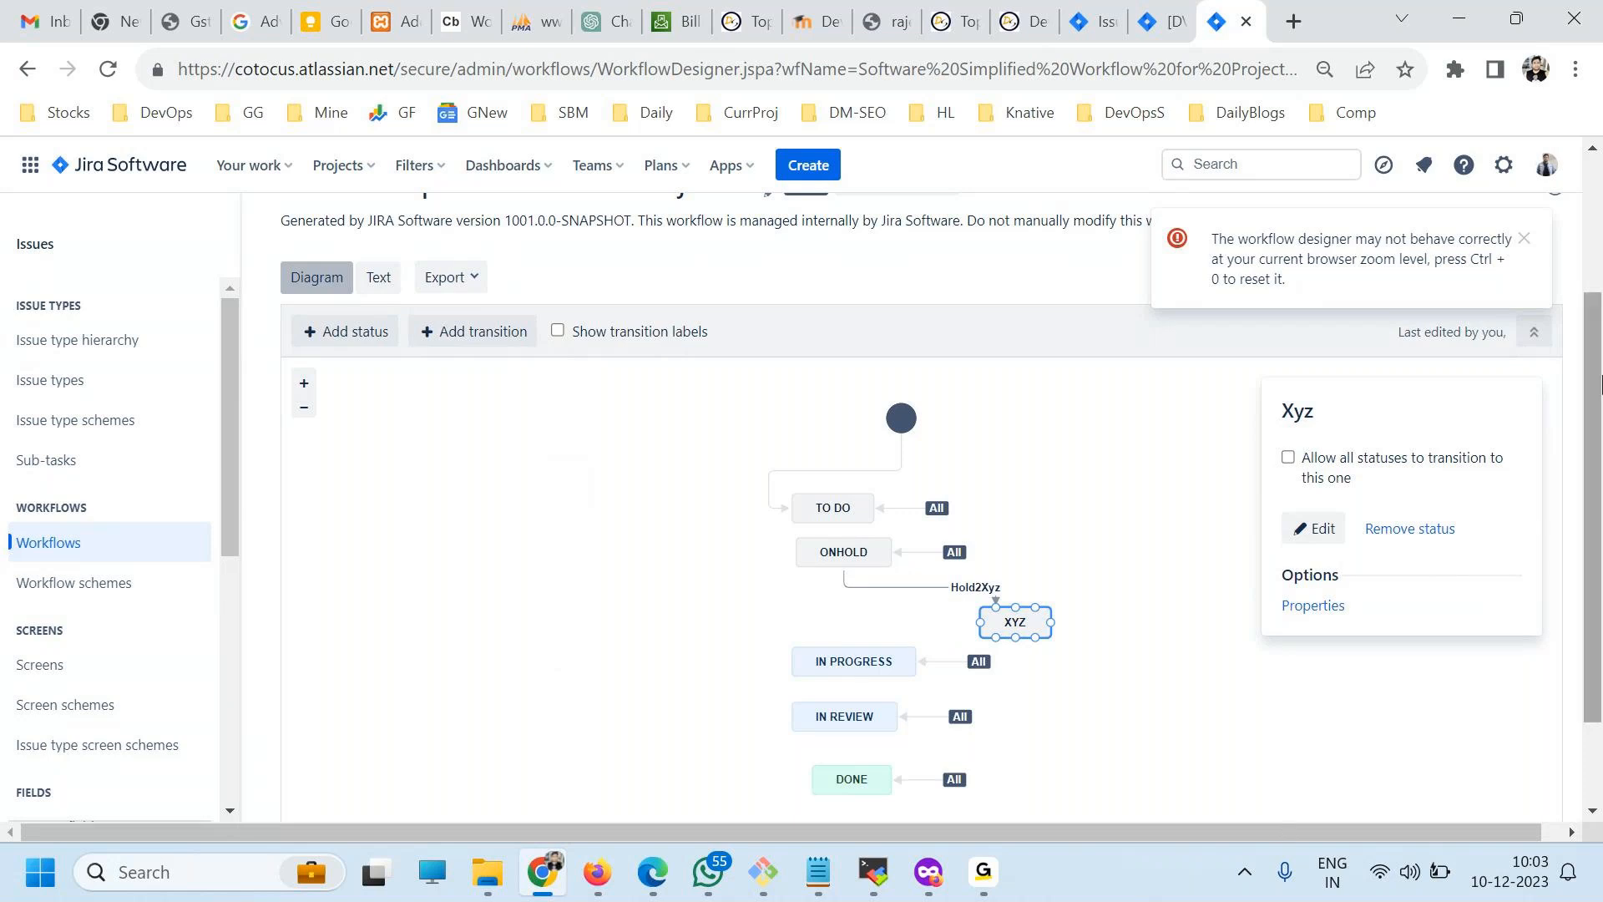
left_click(1524, 239)
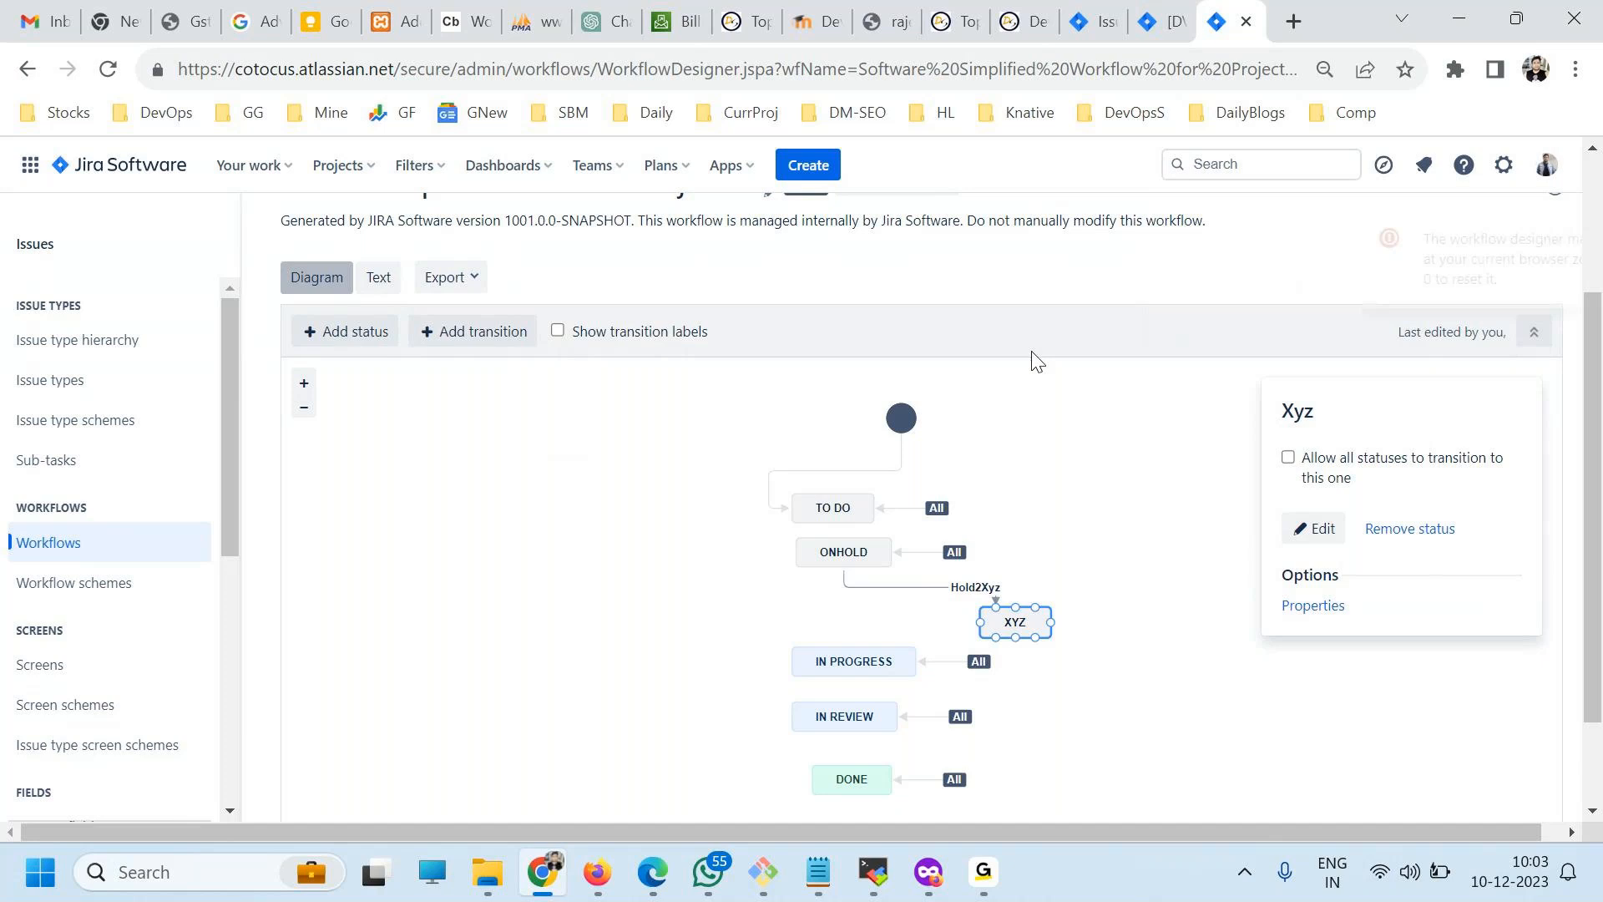
Publish the draft of the Software Simplified Workflow for Project DV, answering the backup copy question.
scroll(989, 501, "up", 3)
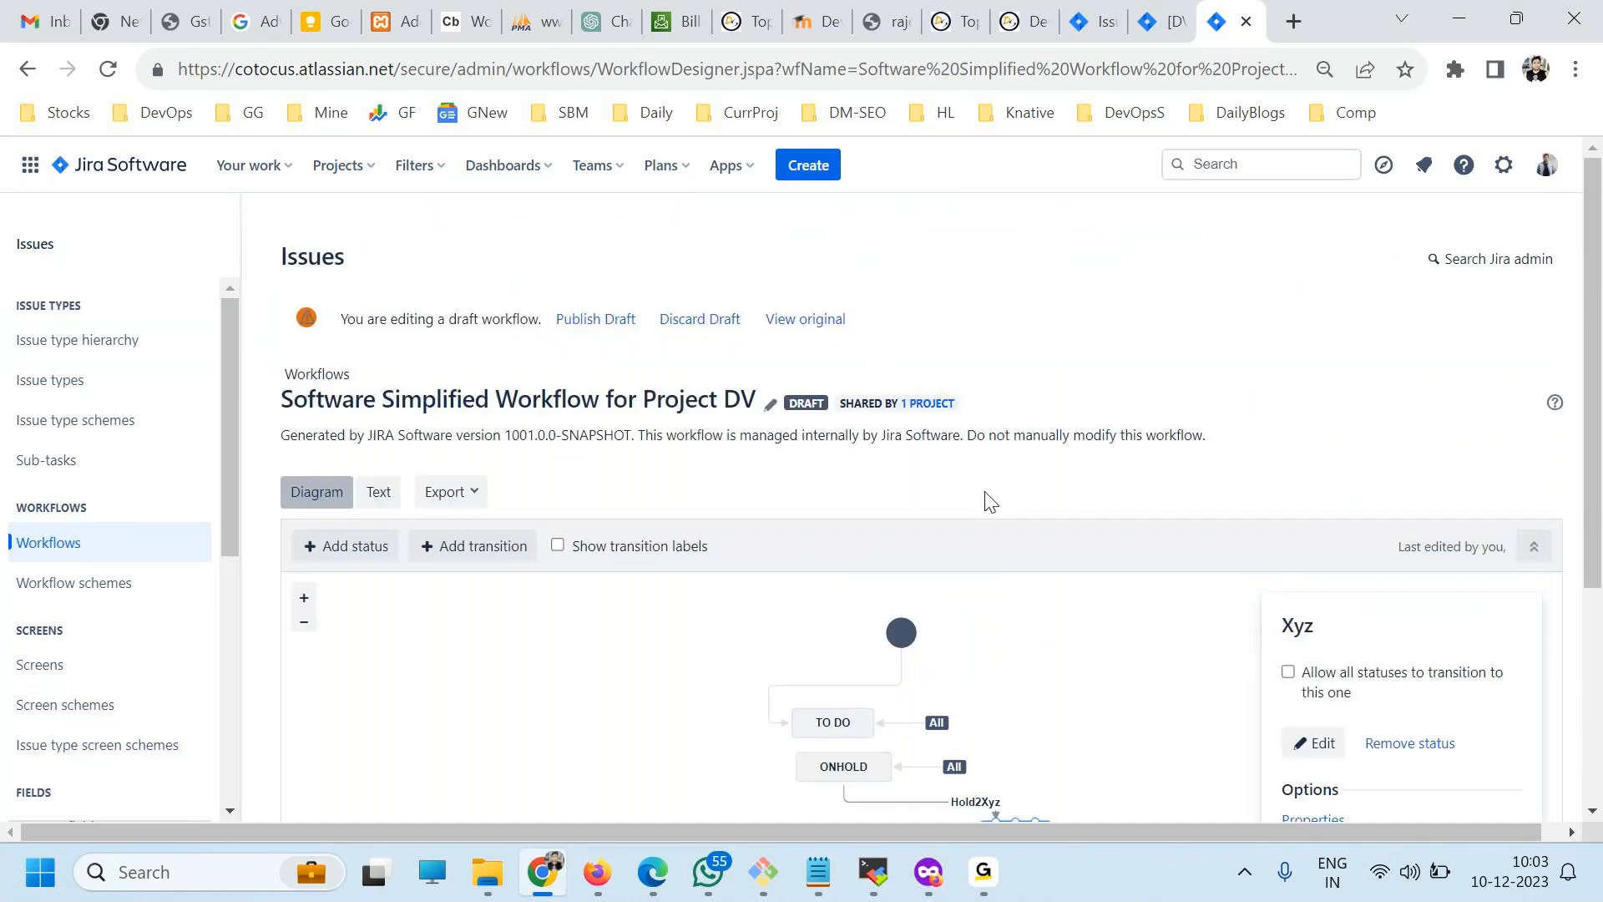
scroll(1077, 533, "down", 5)
scroll(1159, 669, "up", 5)
left_click(614, 317)
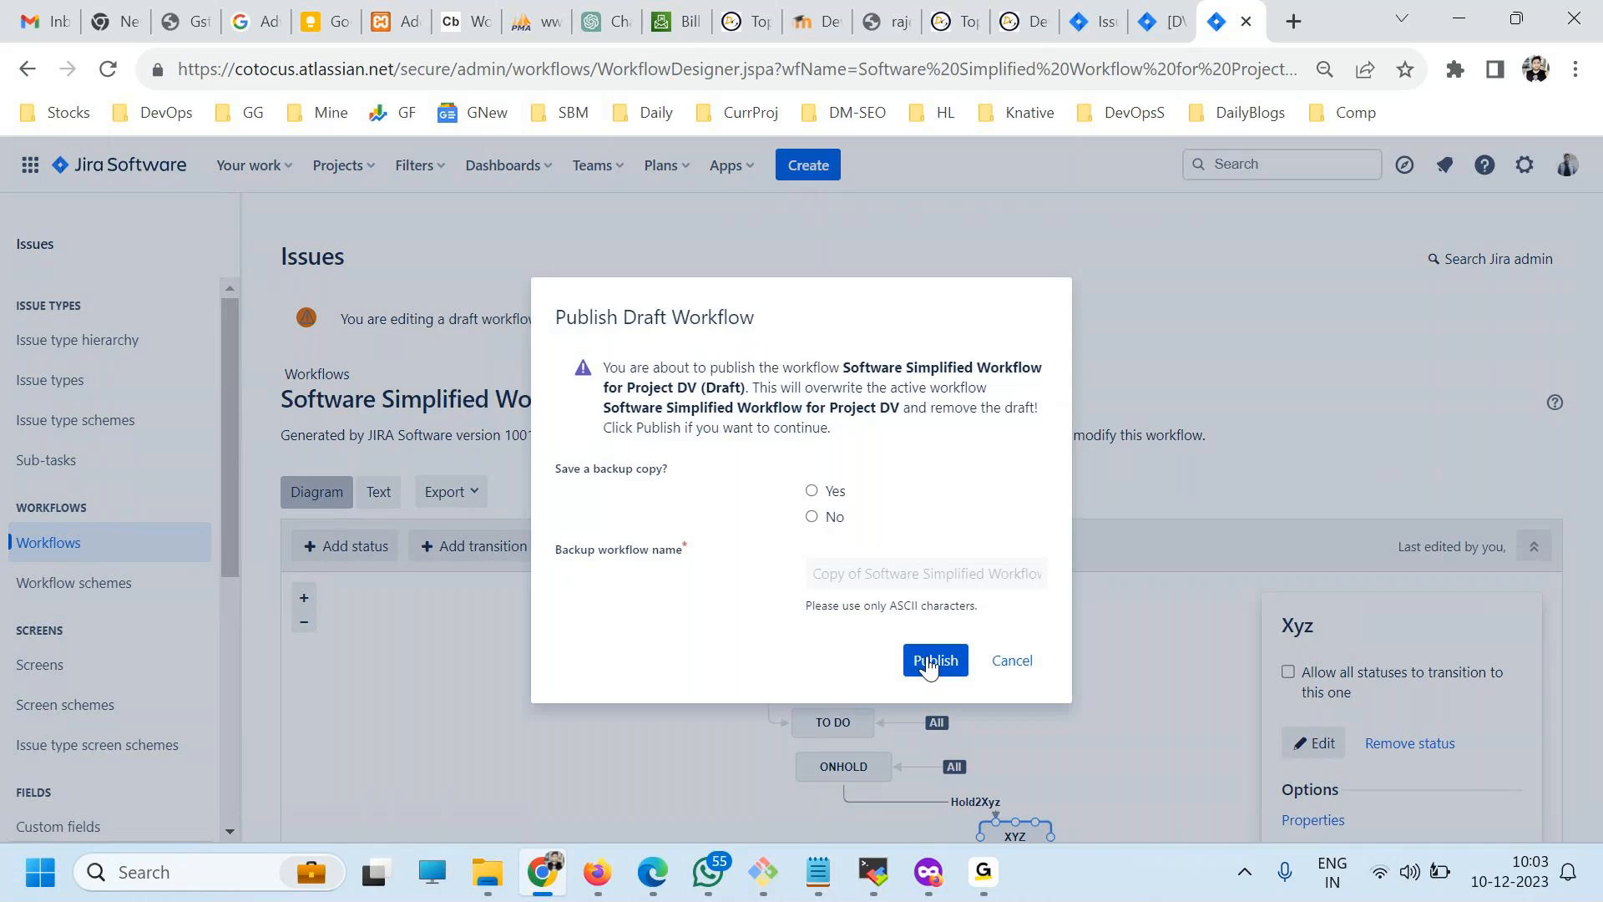
left_click(929, 661)
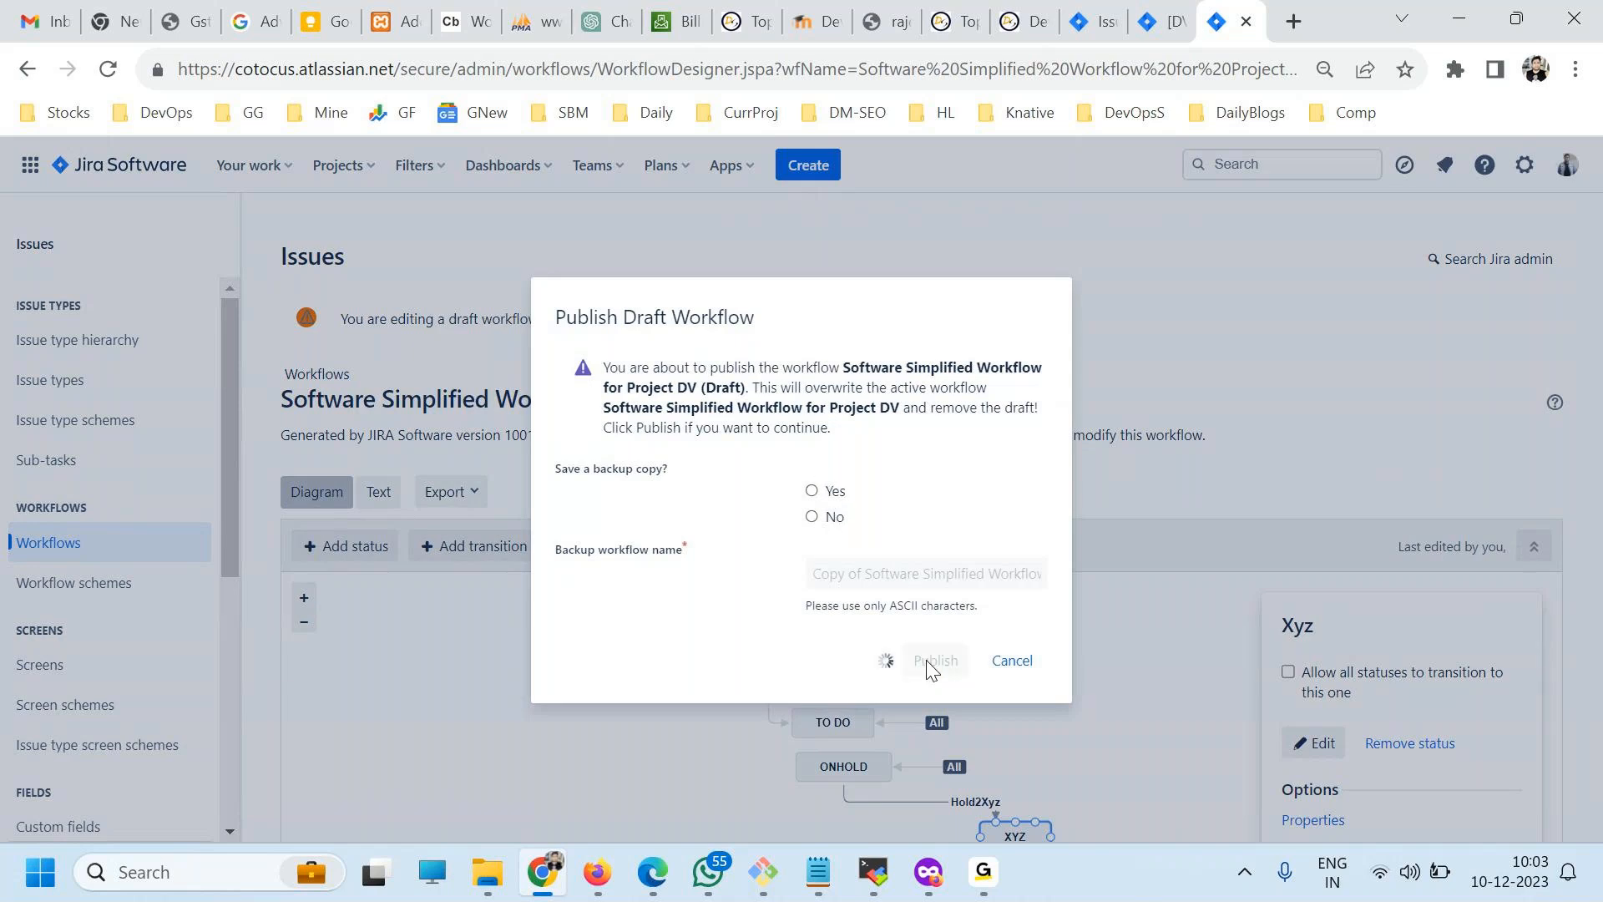
left_click(830, 468)
left_click(951, 682)
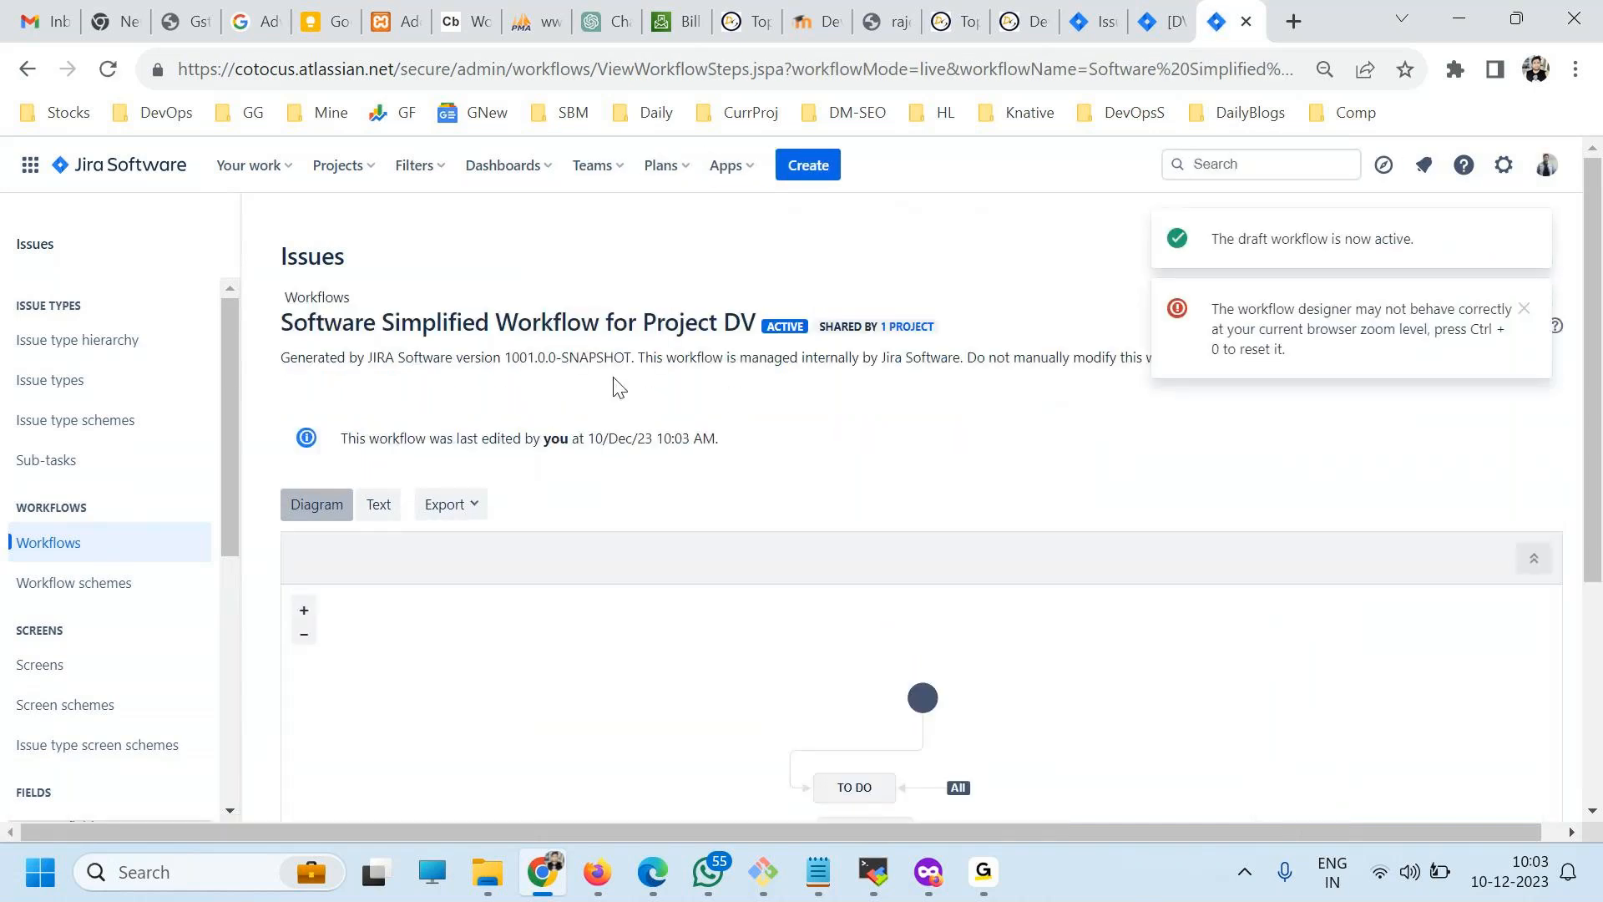
Create a New Feature issue in the DevOpsY project with summary dadsad and description dasd.
left_click(790, 162)
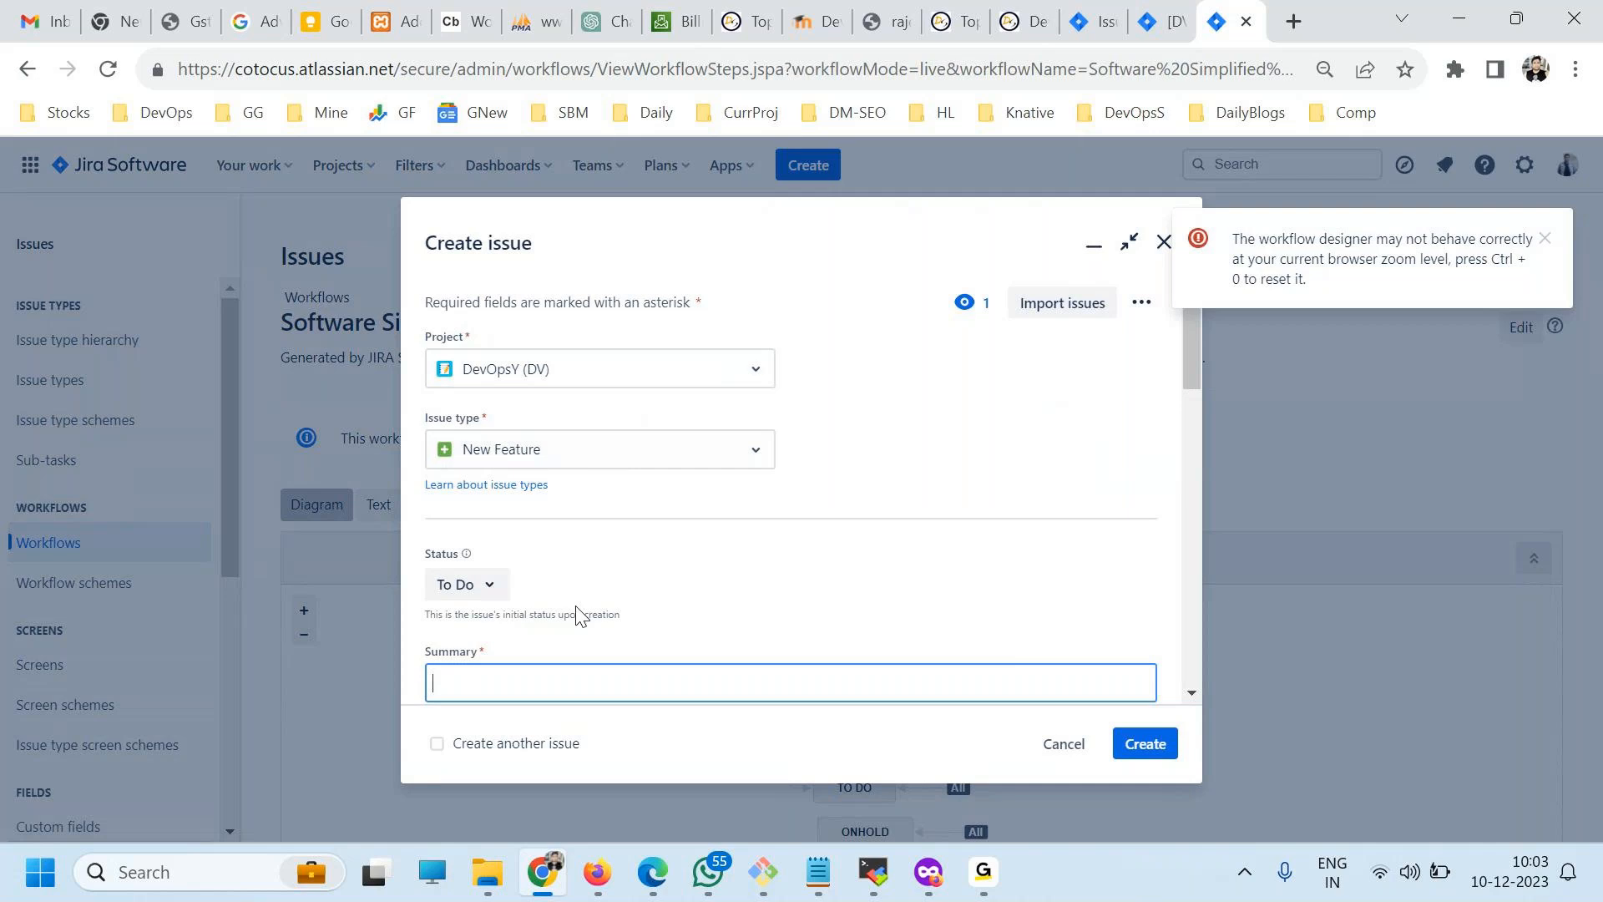
type("dsadsad")
scroll(564, 655, "down", 3)
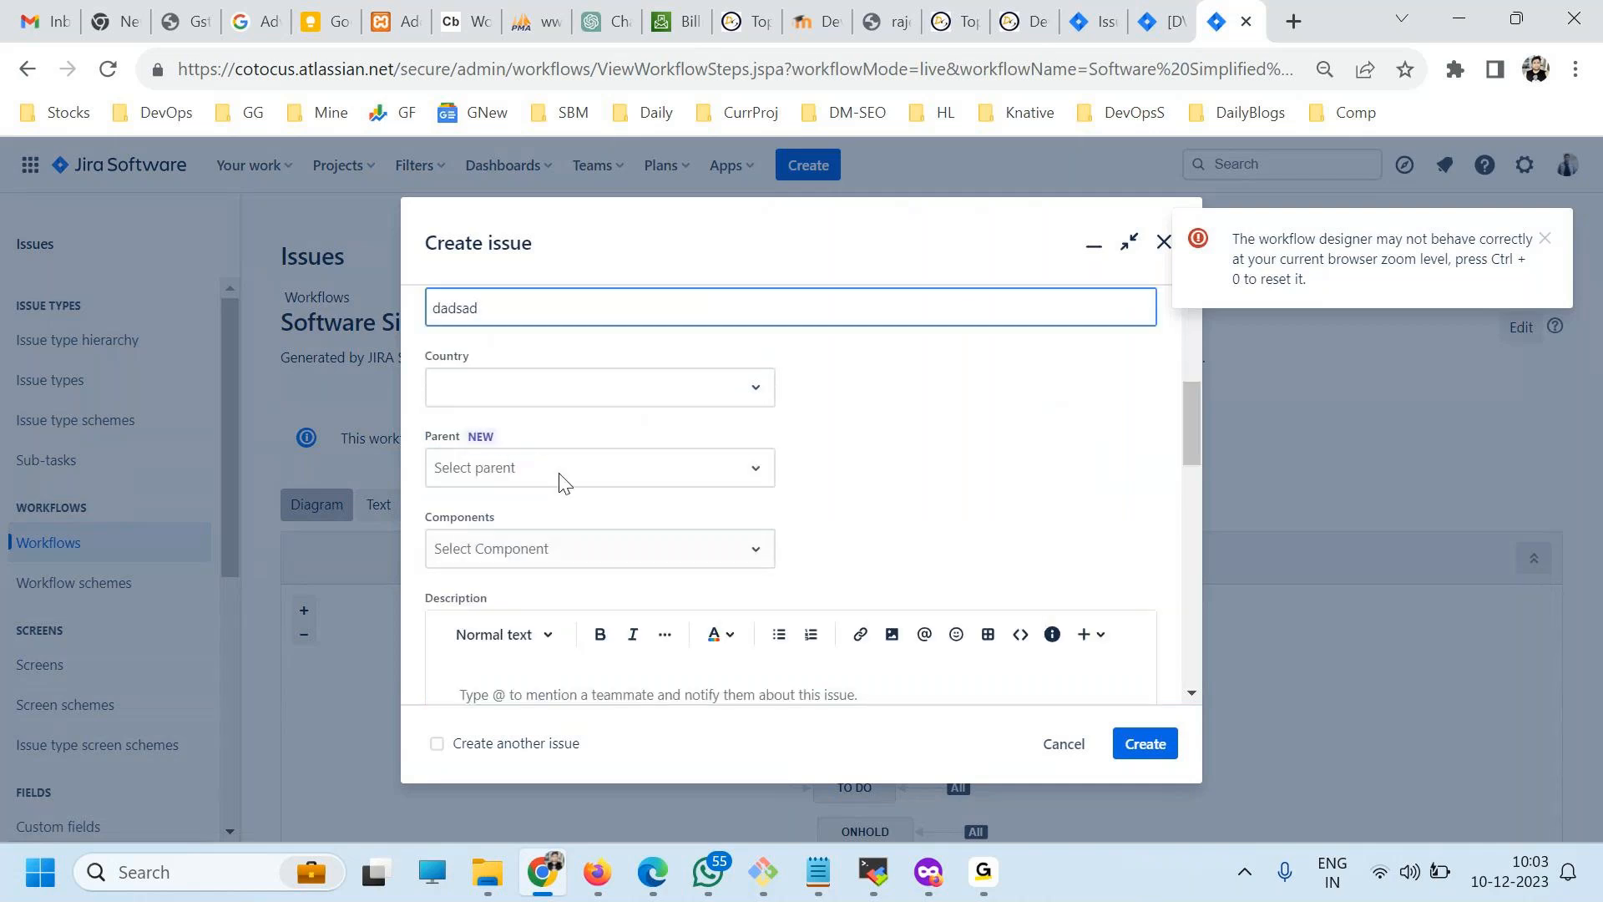
scroll(571, 425, "down", 1)
scroll(737, 615, "up", 3)
scroll(659, 598, "down", 5)
left_click(591, 466)
type("dasd")
left_click(1163, 749)
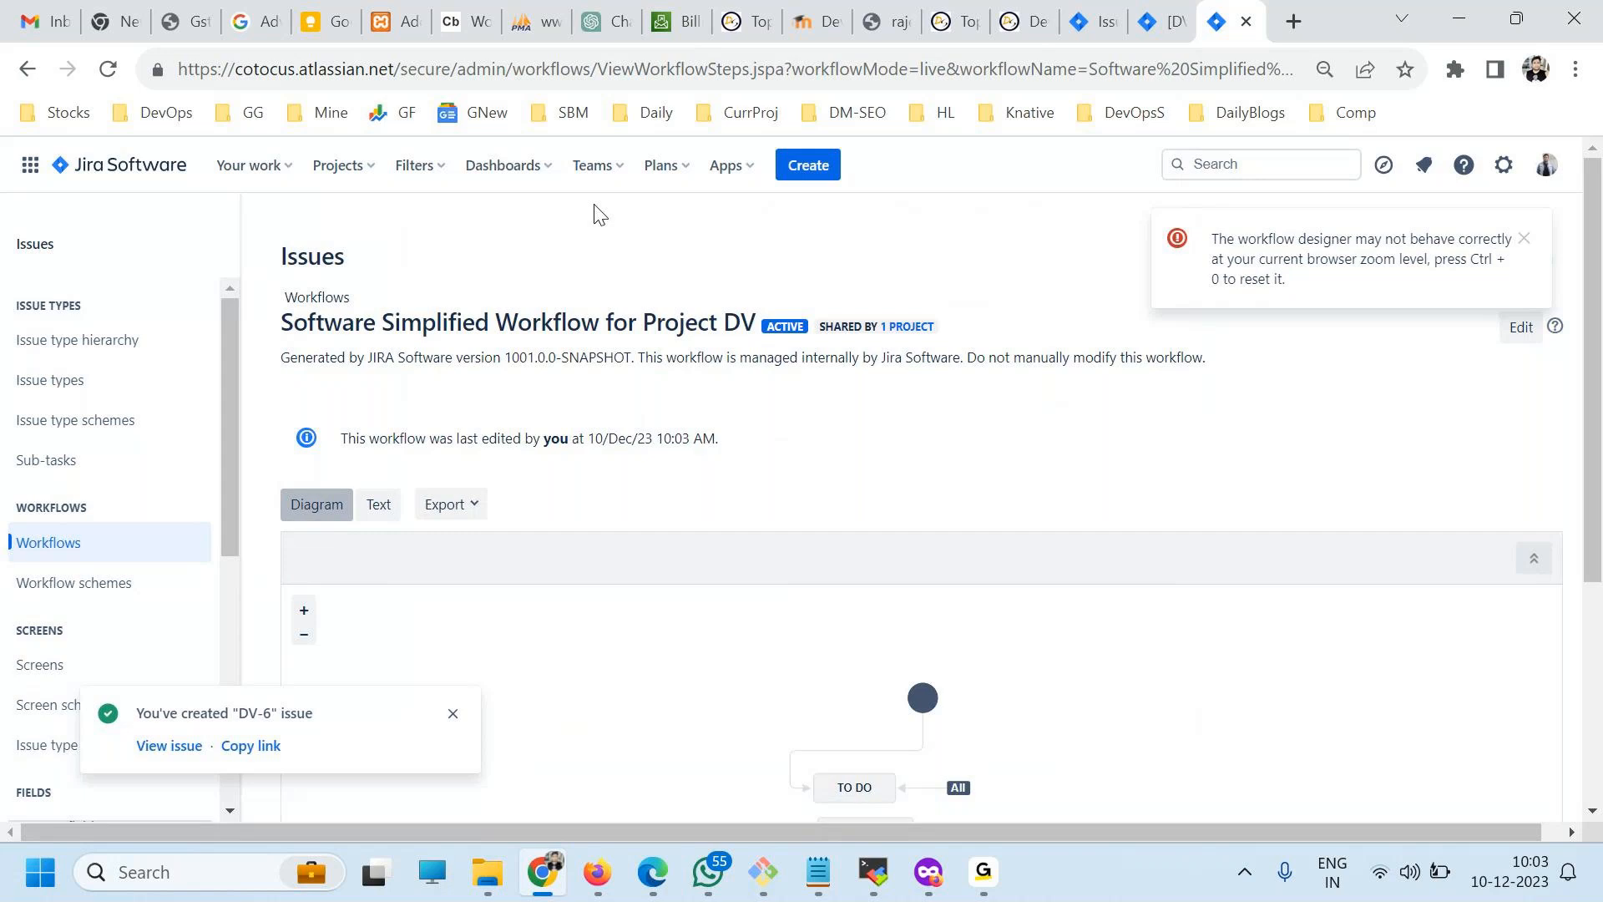
List all issues and view the newly created issue DV-6.
left_click(404, 166)
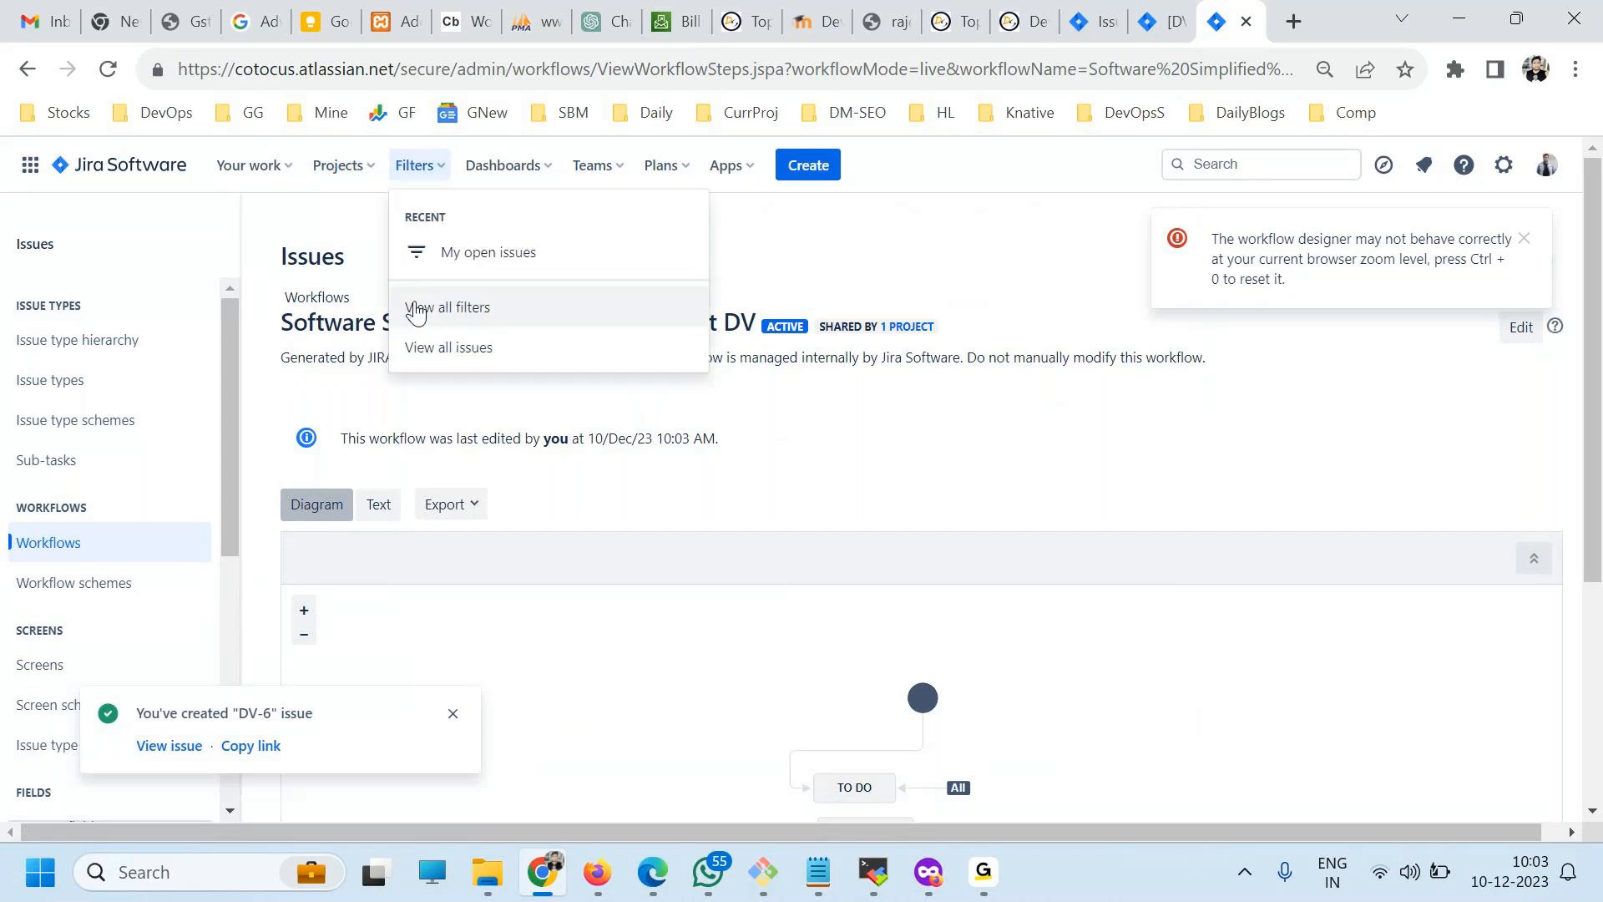
left_click(433, 347)
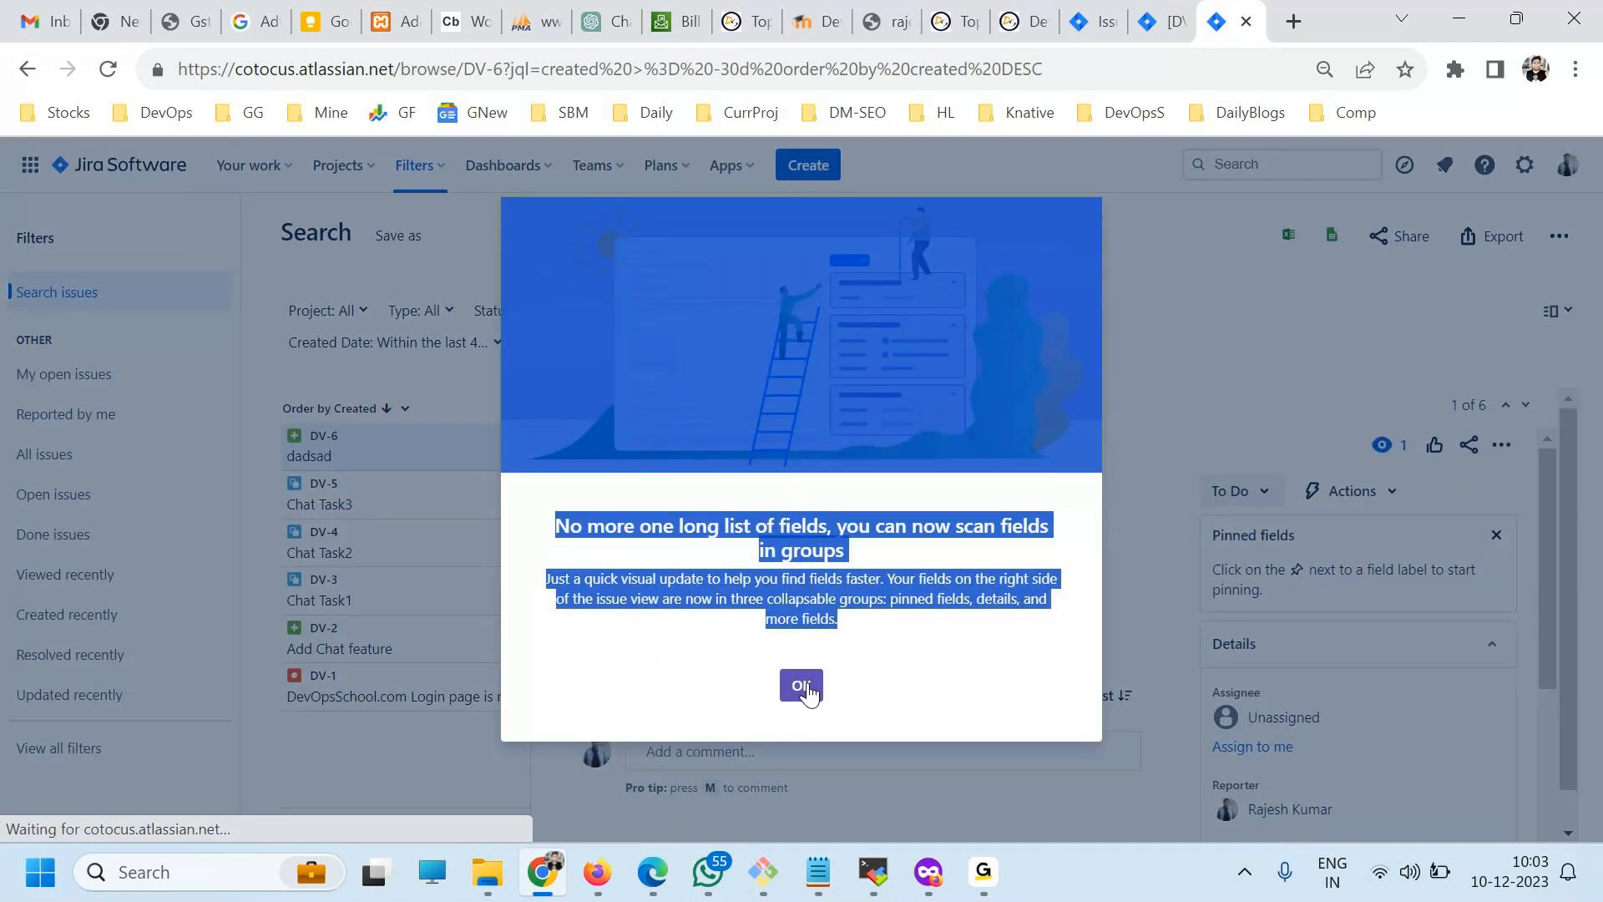
left_click(804, 684)
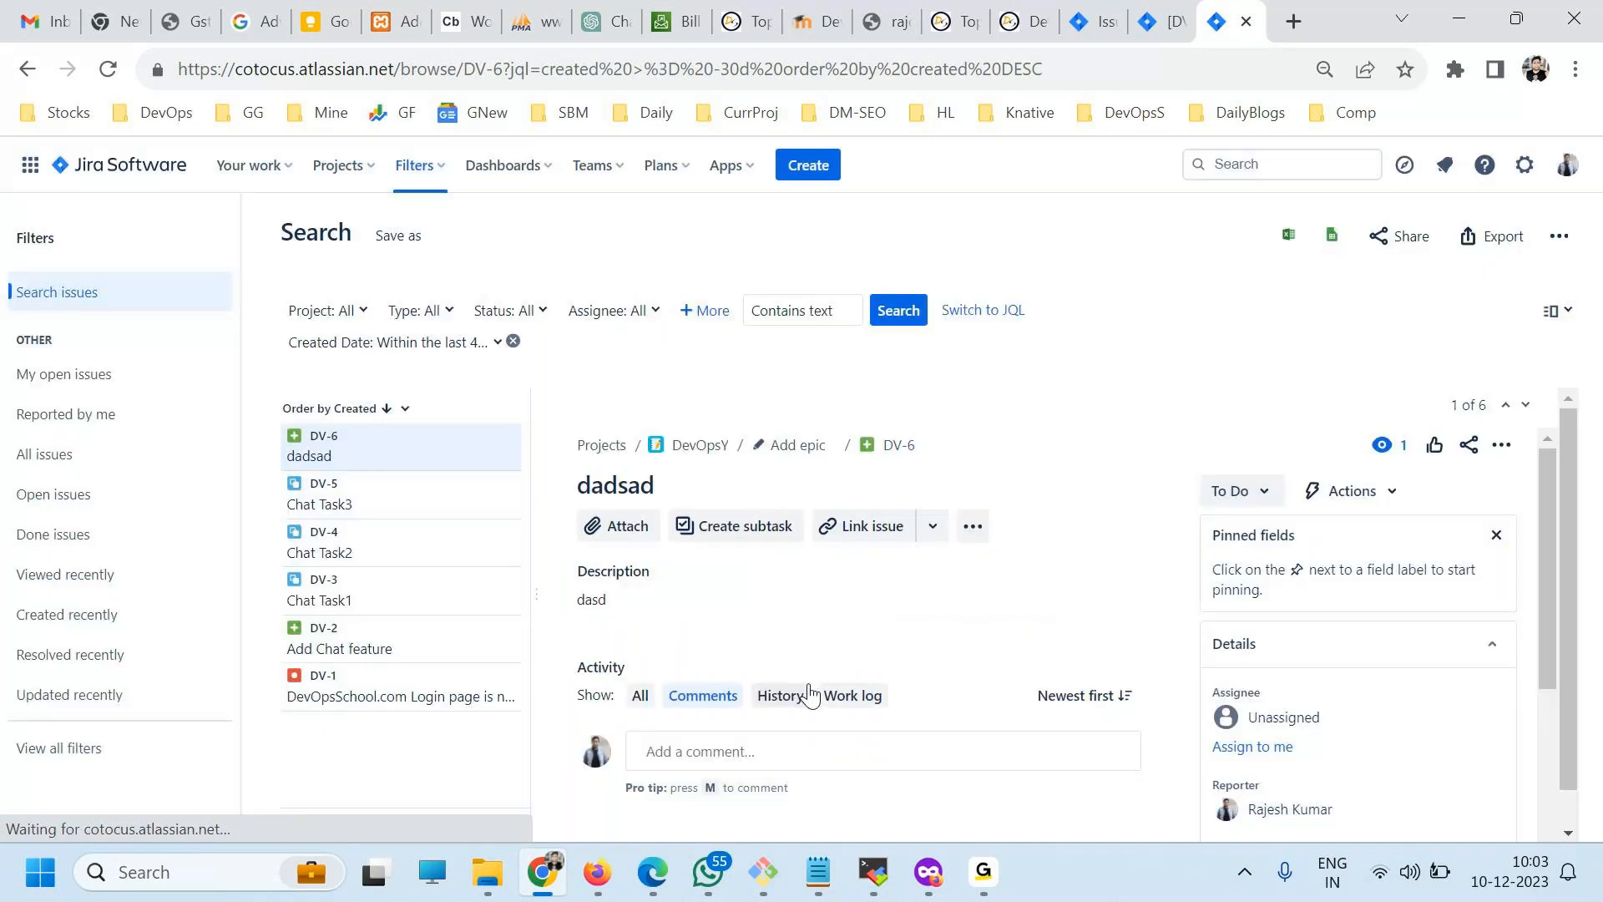
View the workflow diagram of issue DV-6, dismissing the zoom-level warning, and close it.
left_click(322, 449)
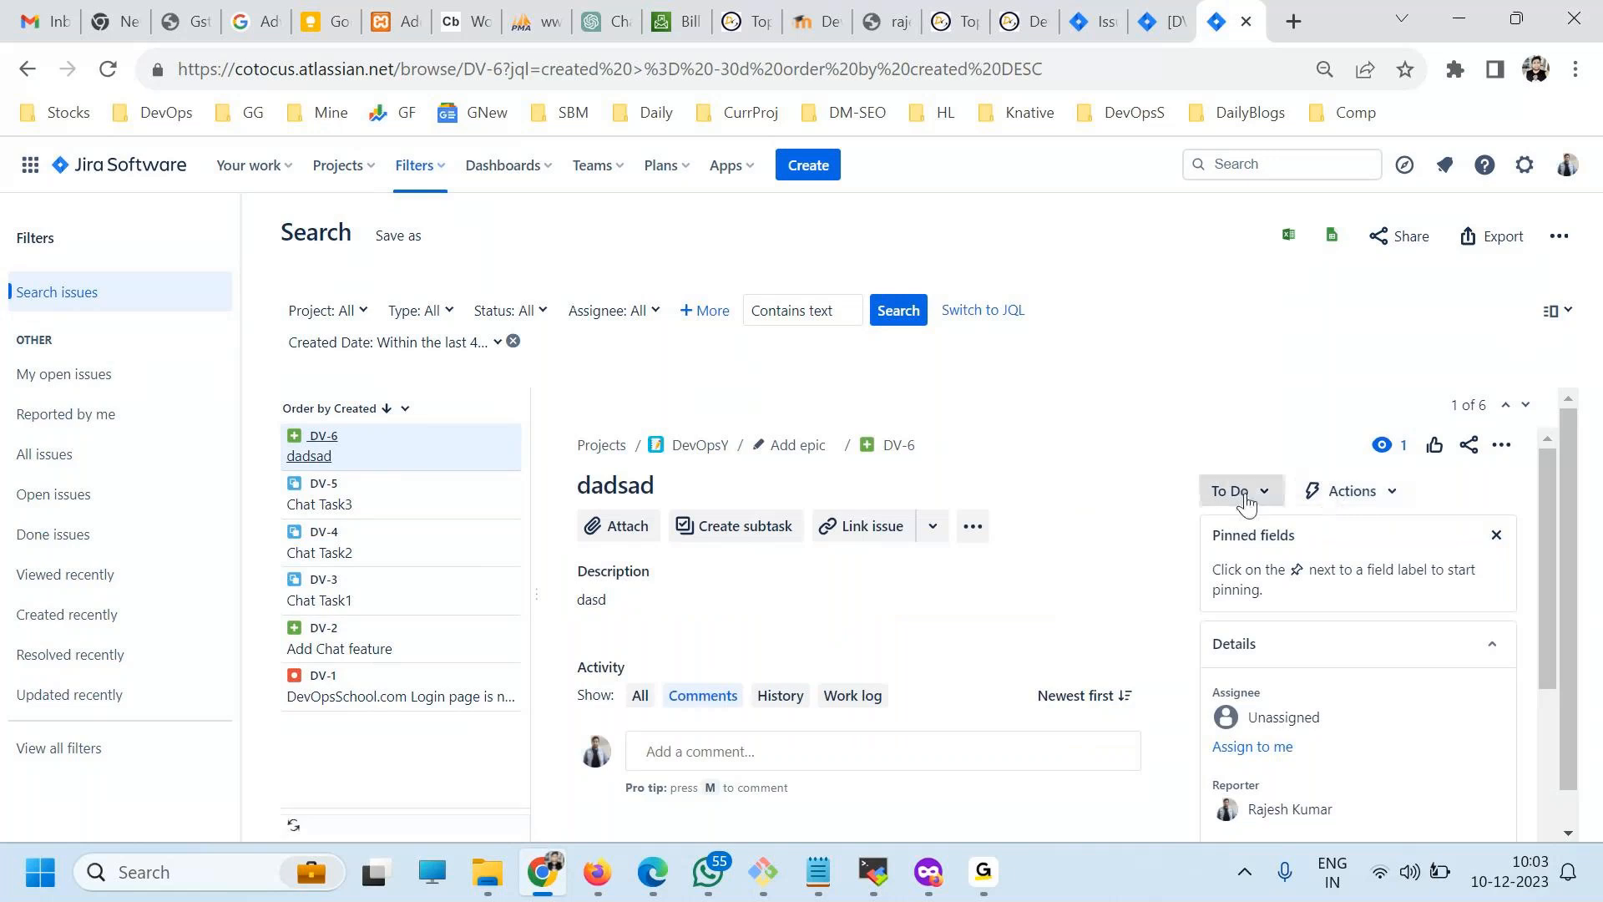
left_click(1244, 492)
left_click(1255, 665)
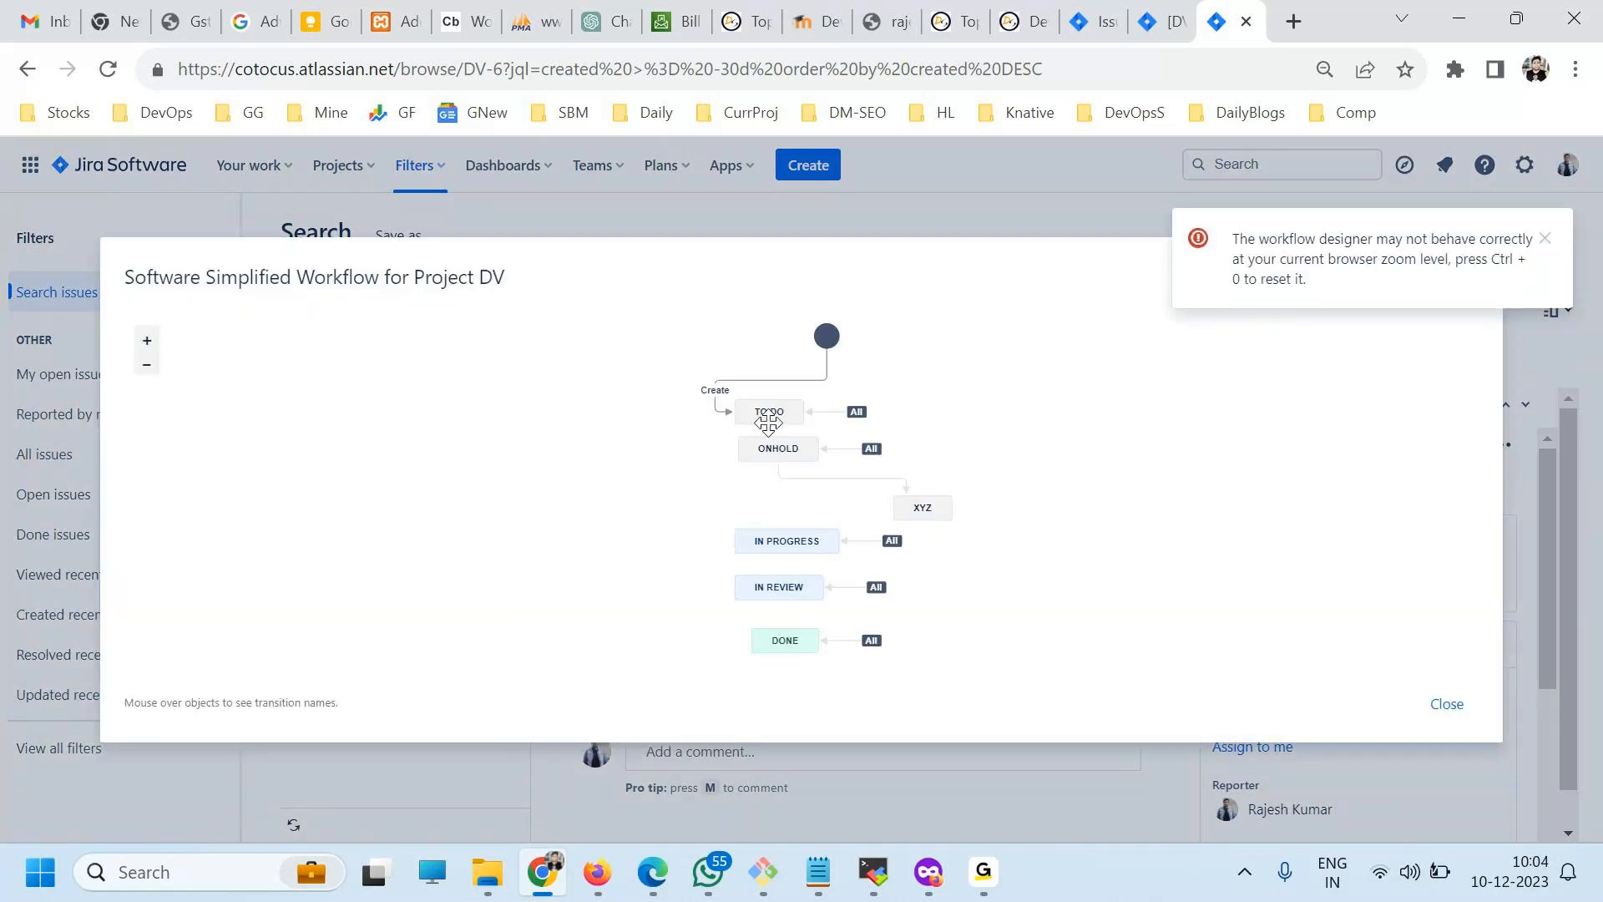
left_click(1546, 242)
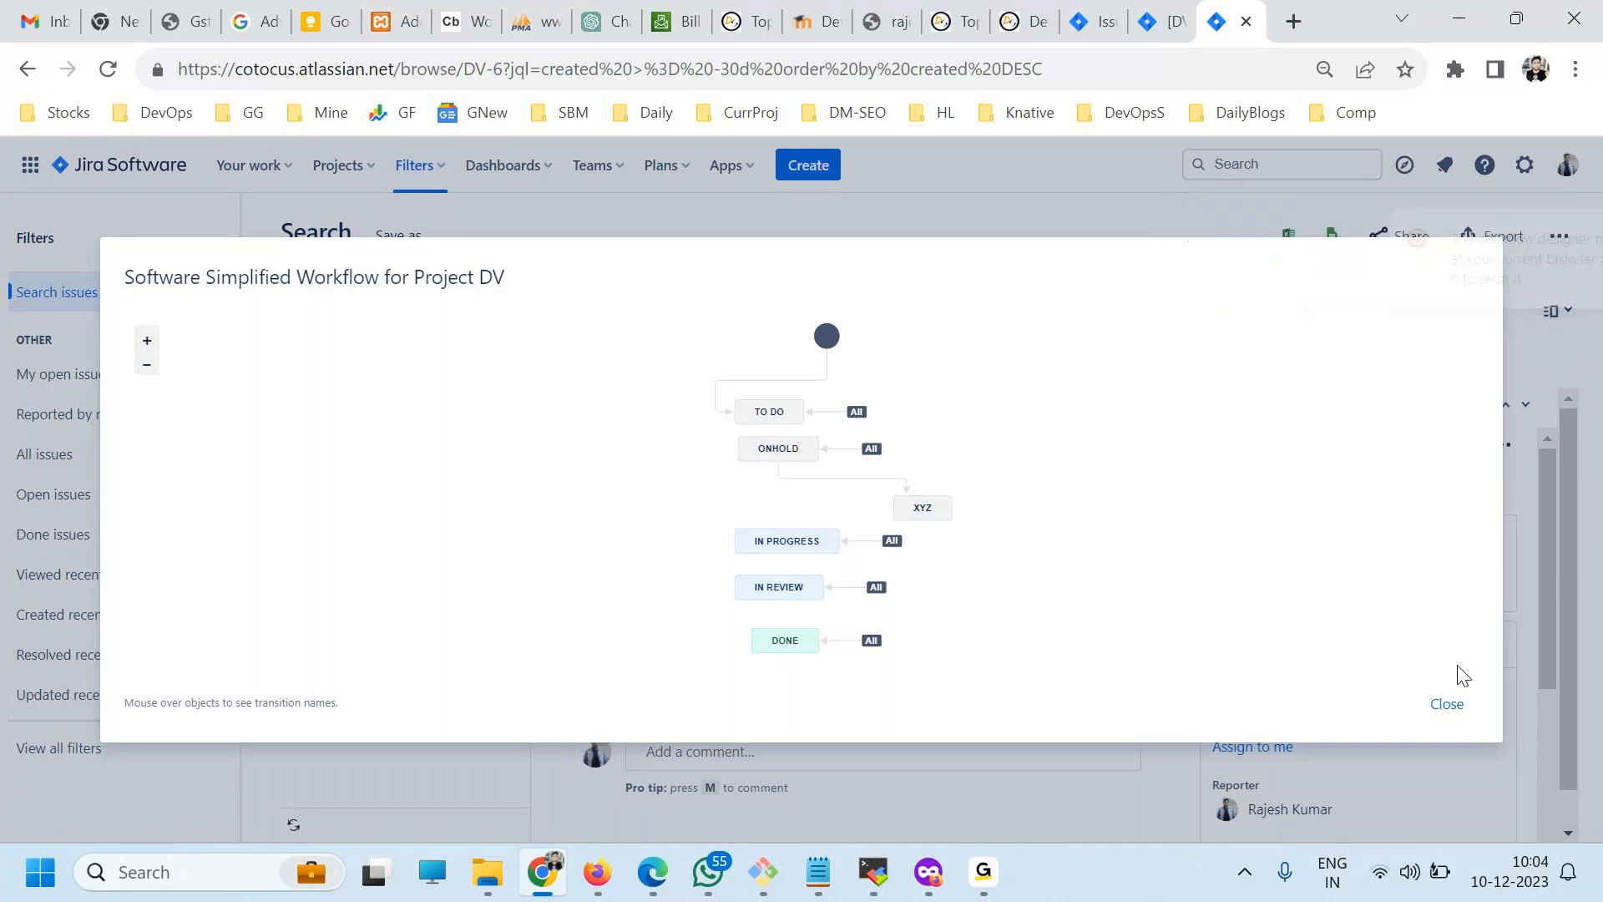
left_click(1453, 718)
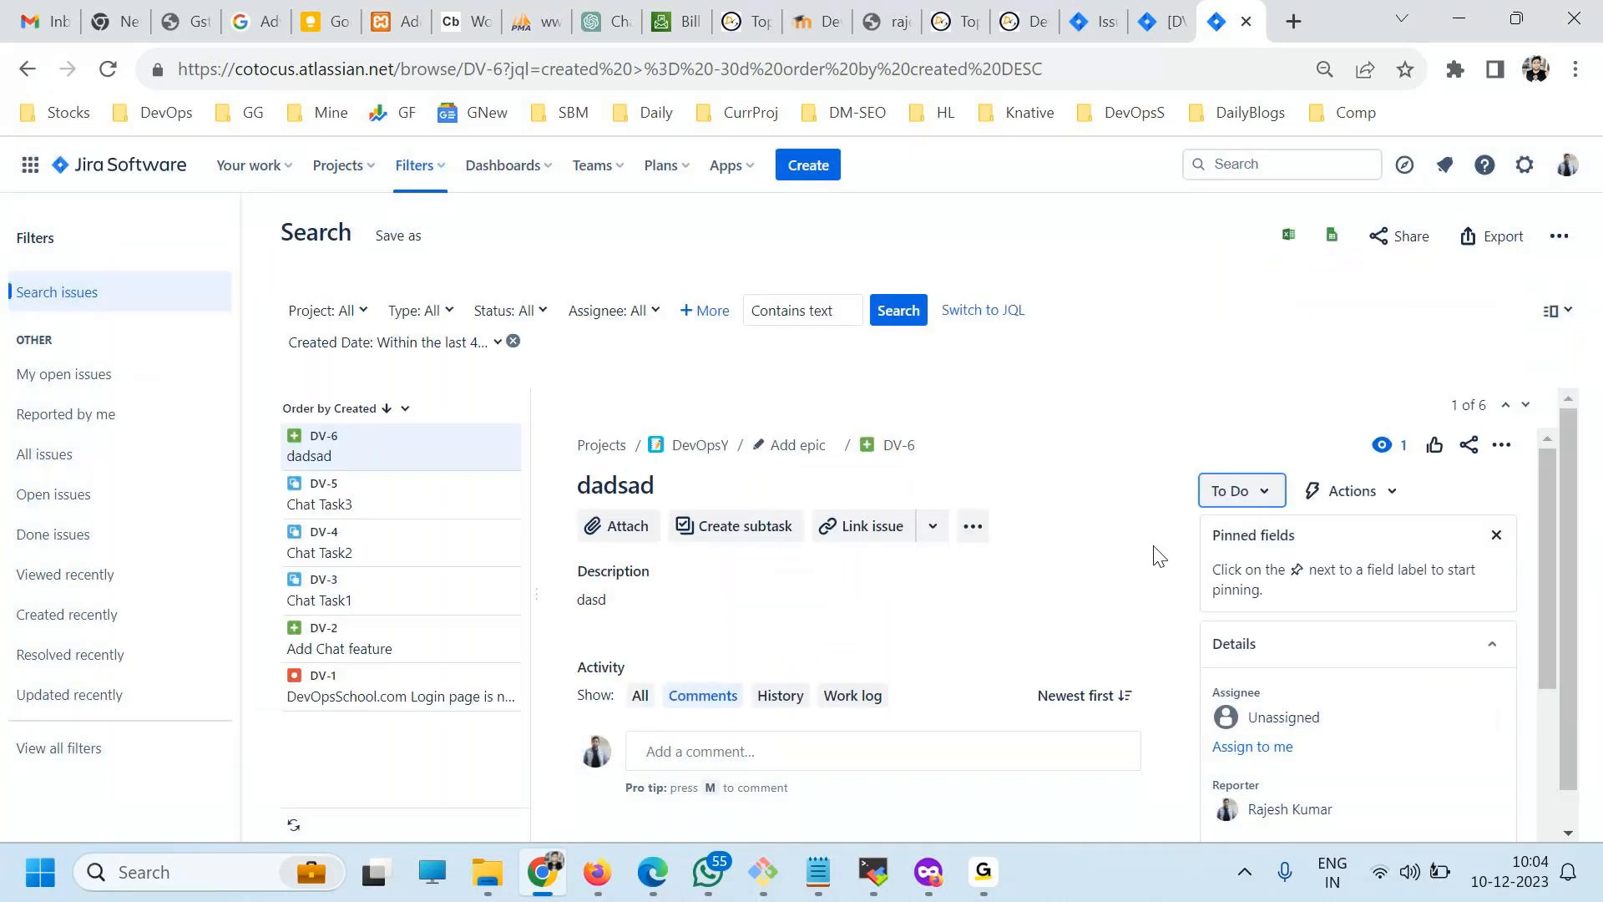
Move issue DV-6 to the onHold status and show the transitions available from there.
left_click(1227, 491)
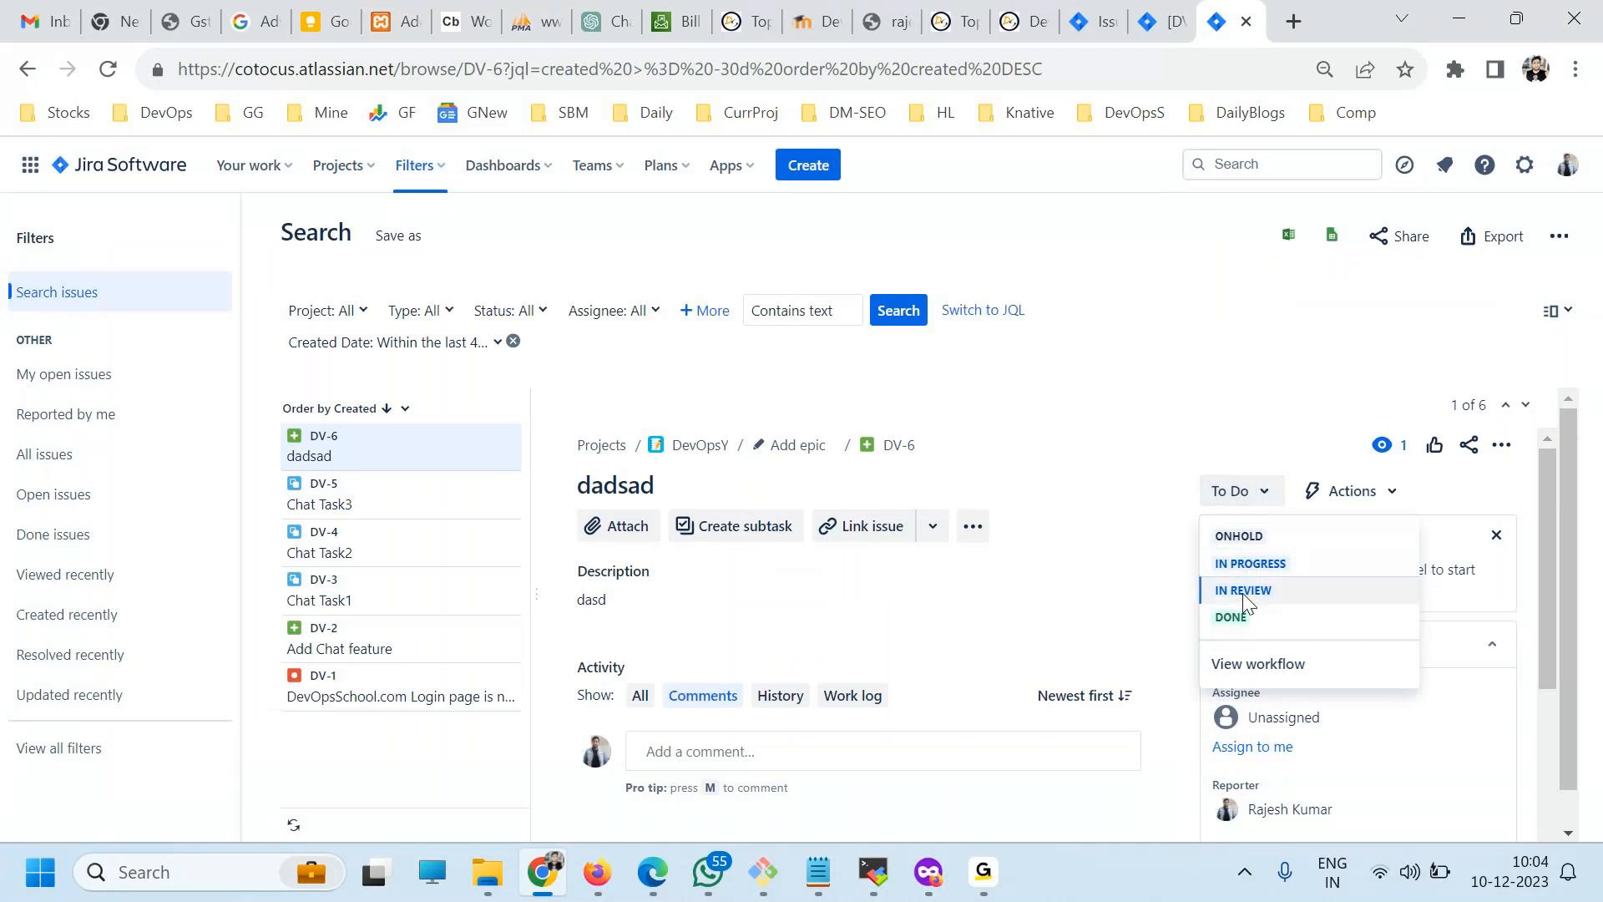
left_click(1246, 536)
left_click(1274, 494)
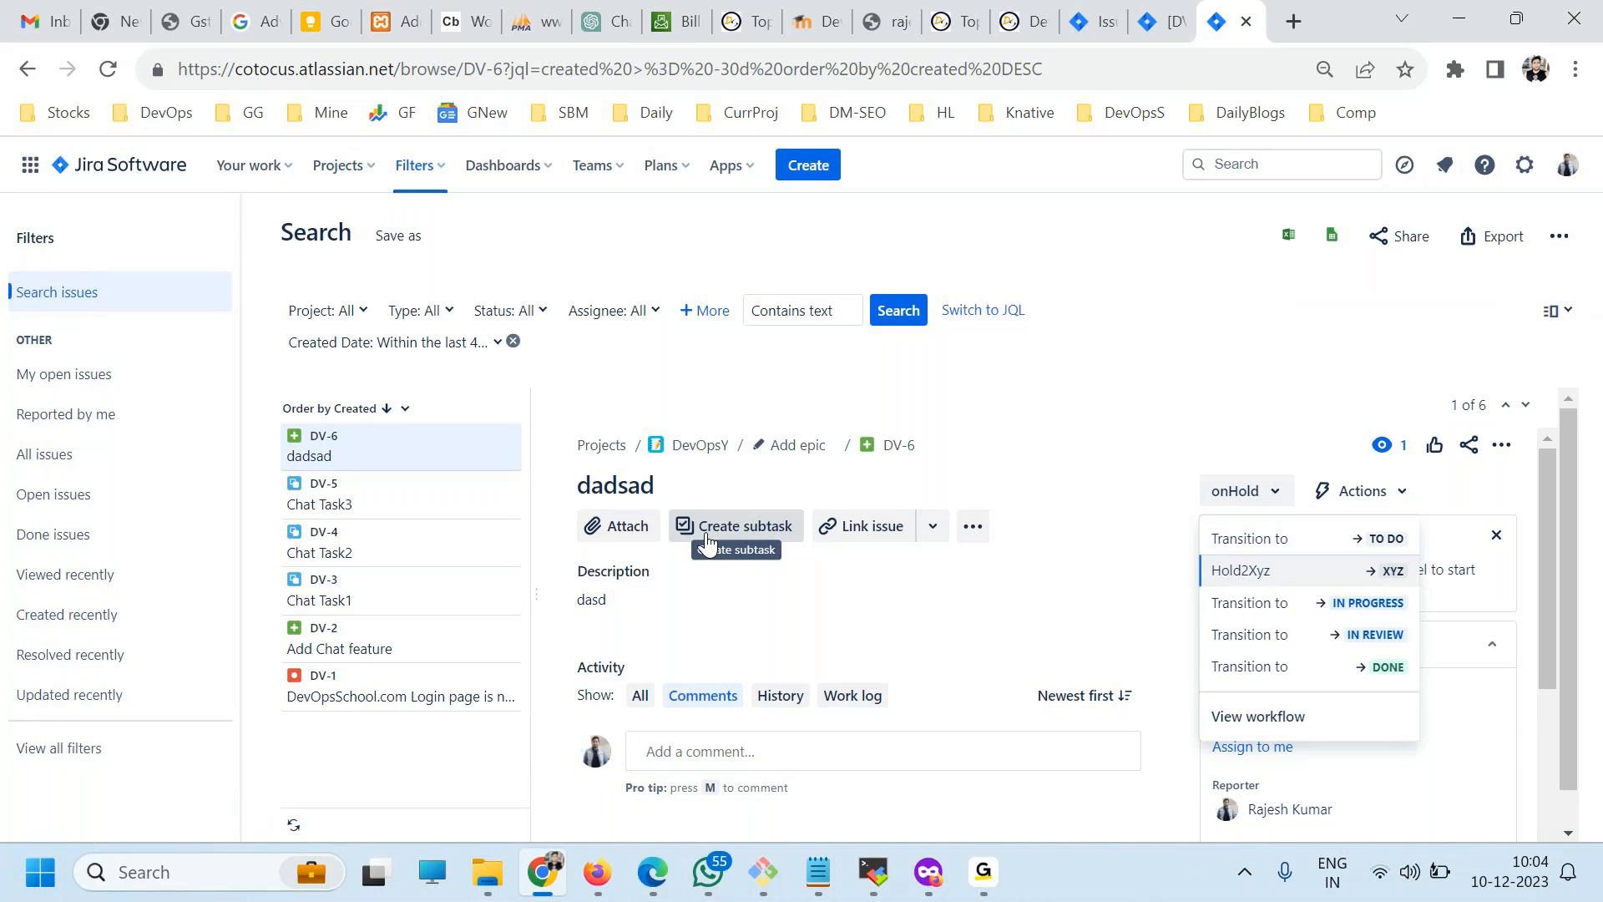
Open the Atlassian user management administration from the Jira settings.
left_click(1525, 164)
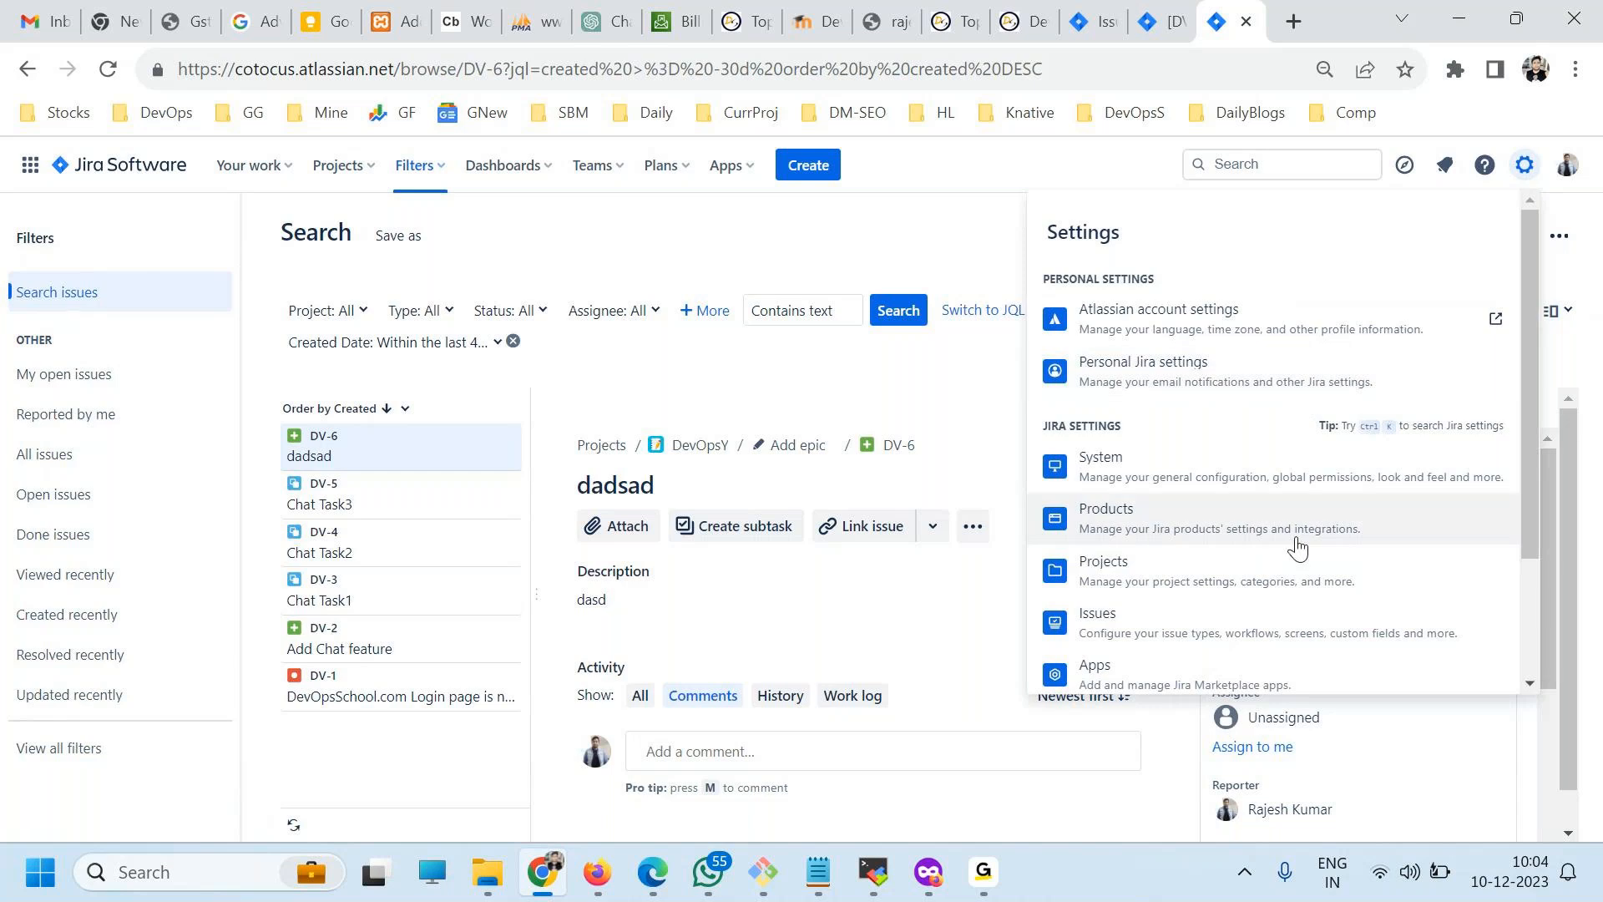
scroll(1299, 544, "down", 2)
scroll(1299, 551, "down", 1)
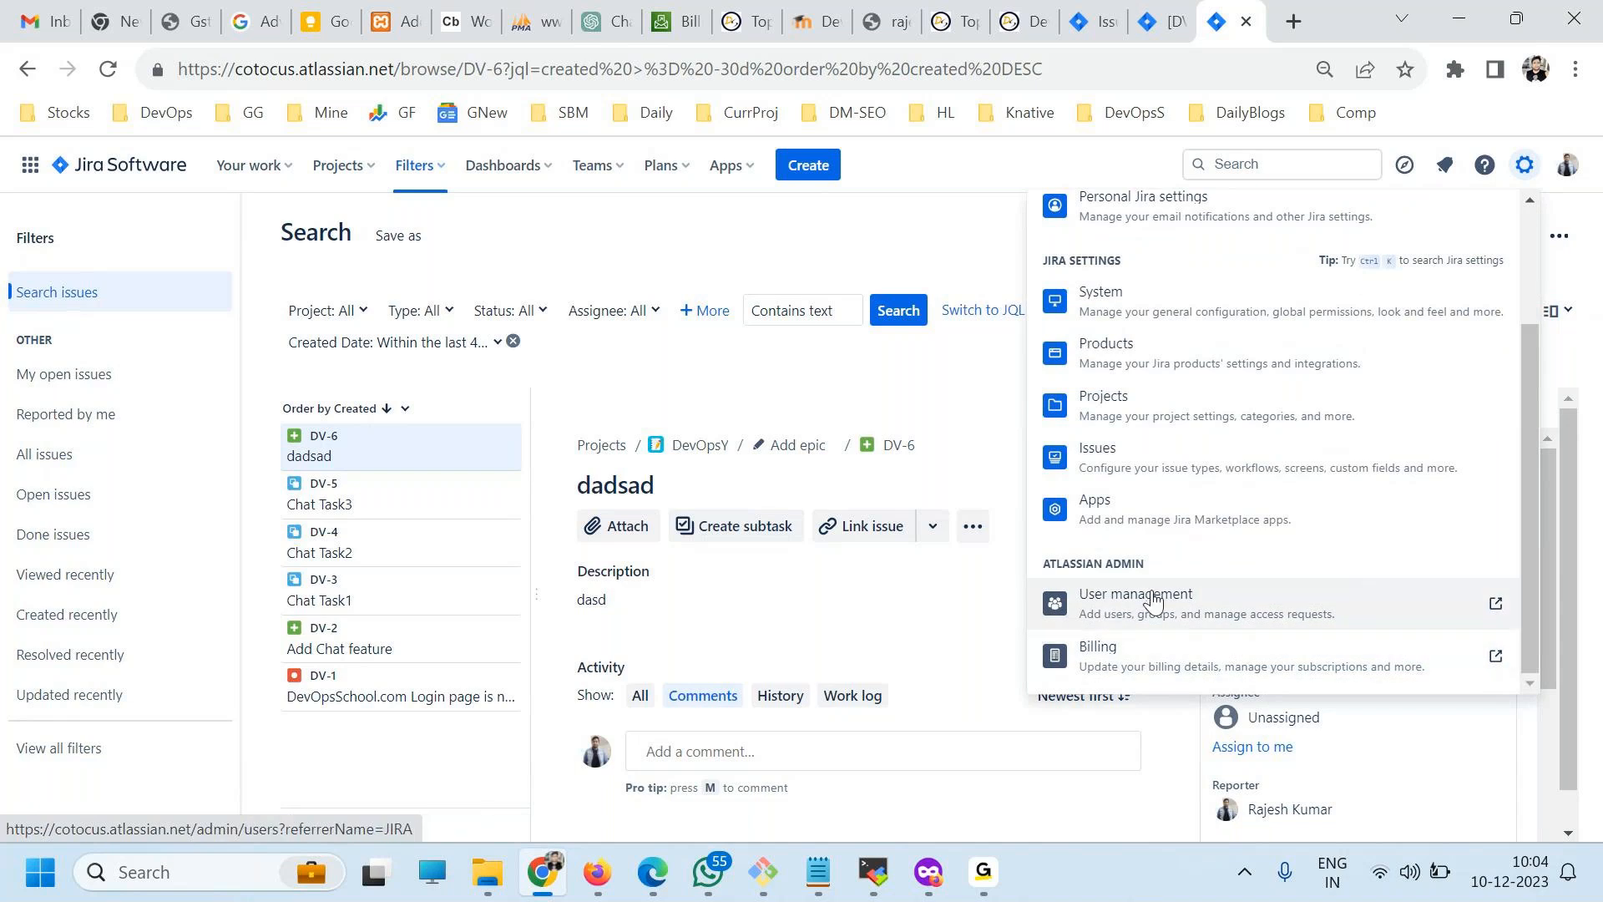
scroll(1154, 599, "up", 2)
scroll(1151, 487, "down", 2)
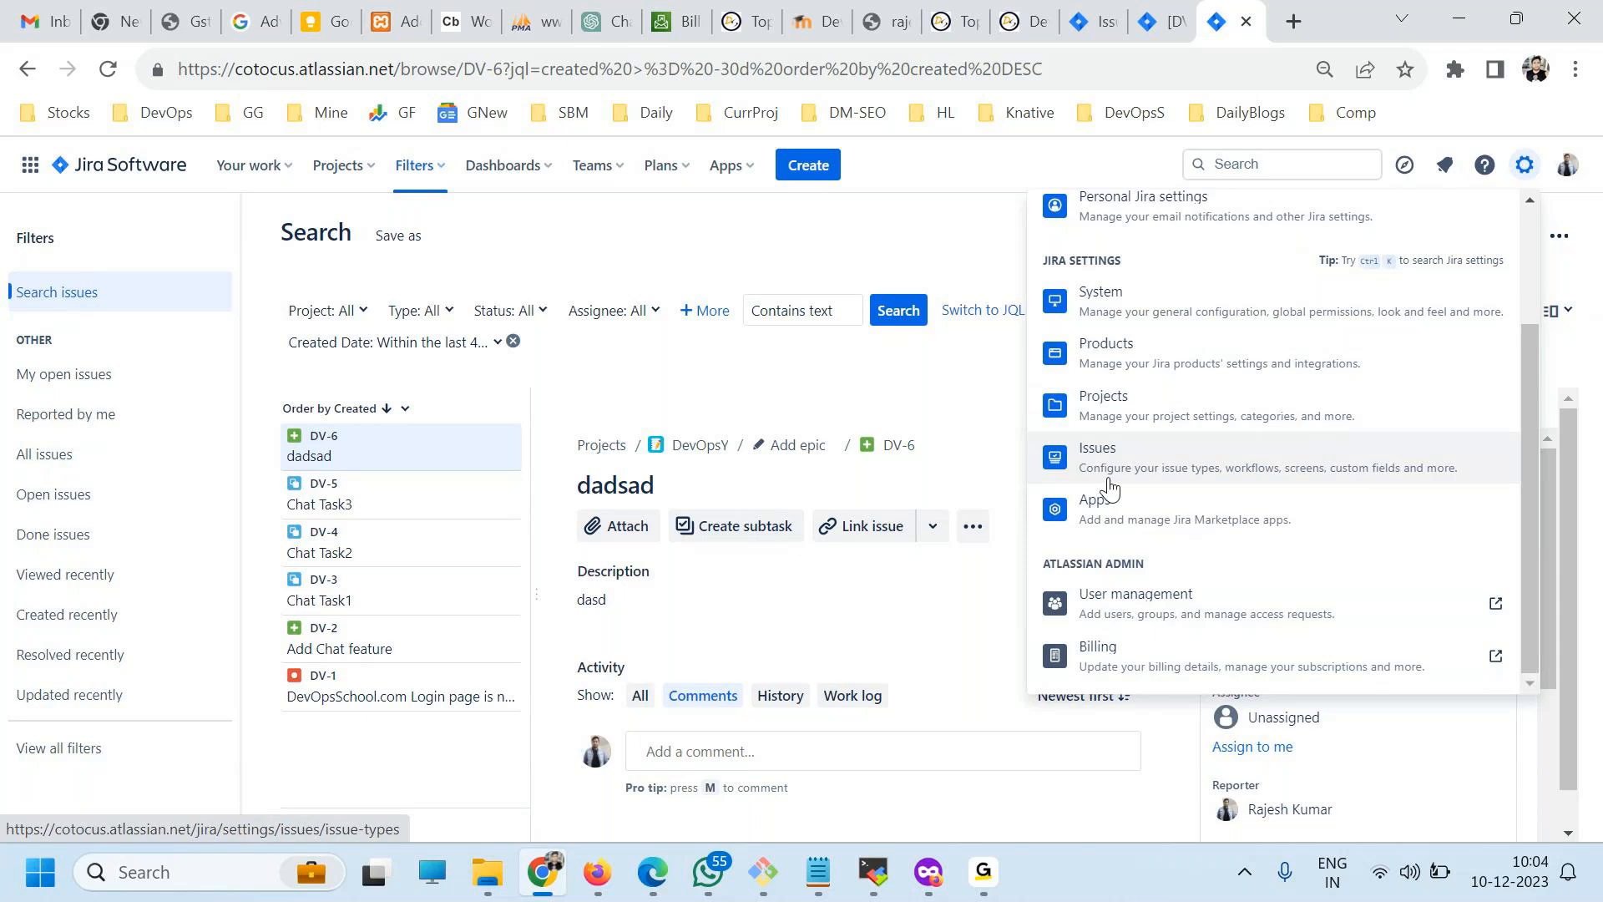
left_click(1165, 613)
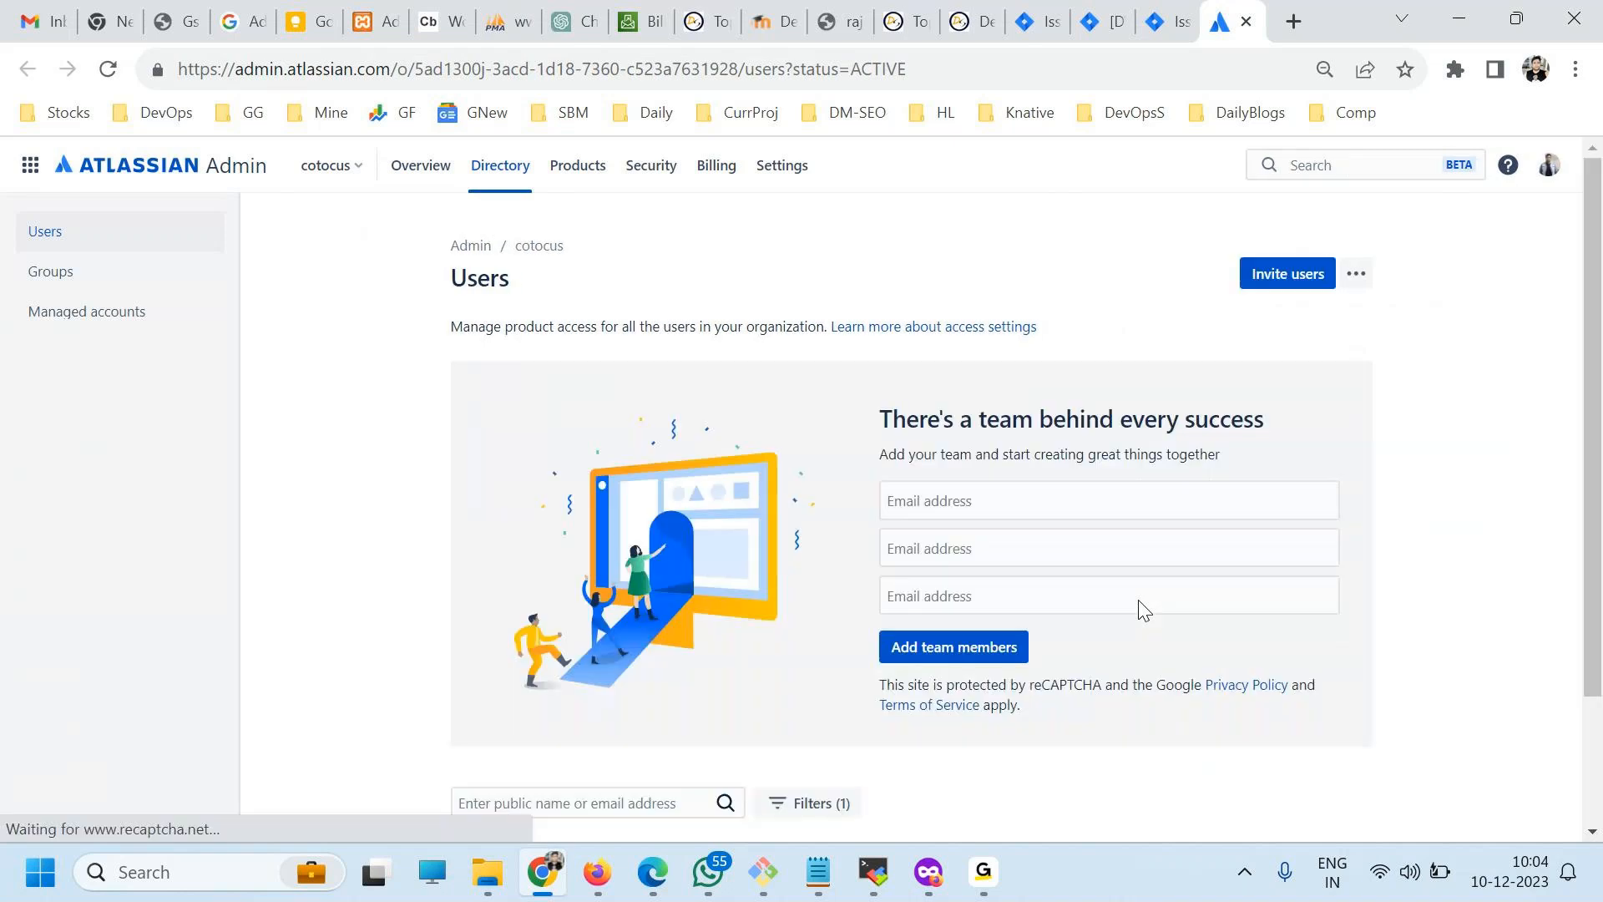
Review the organization's user list and the email fields for adding team members.
scroll(534, 501, "down", 2)
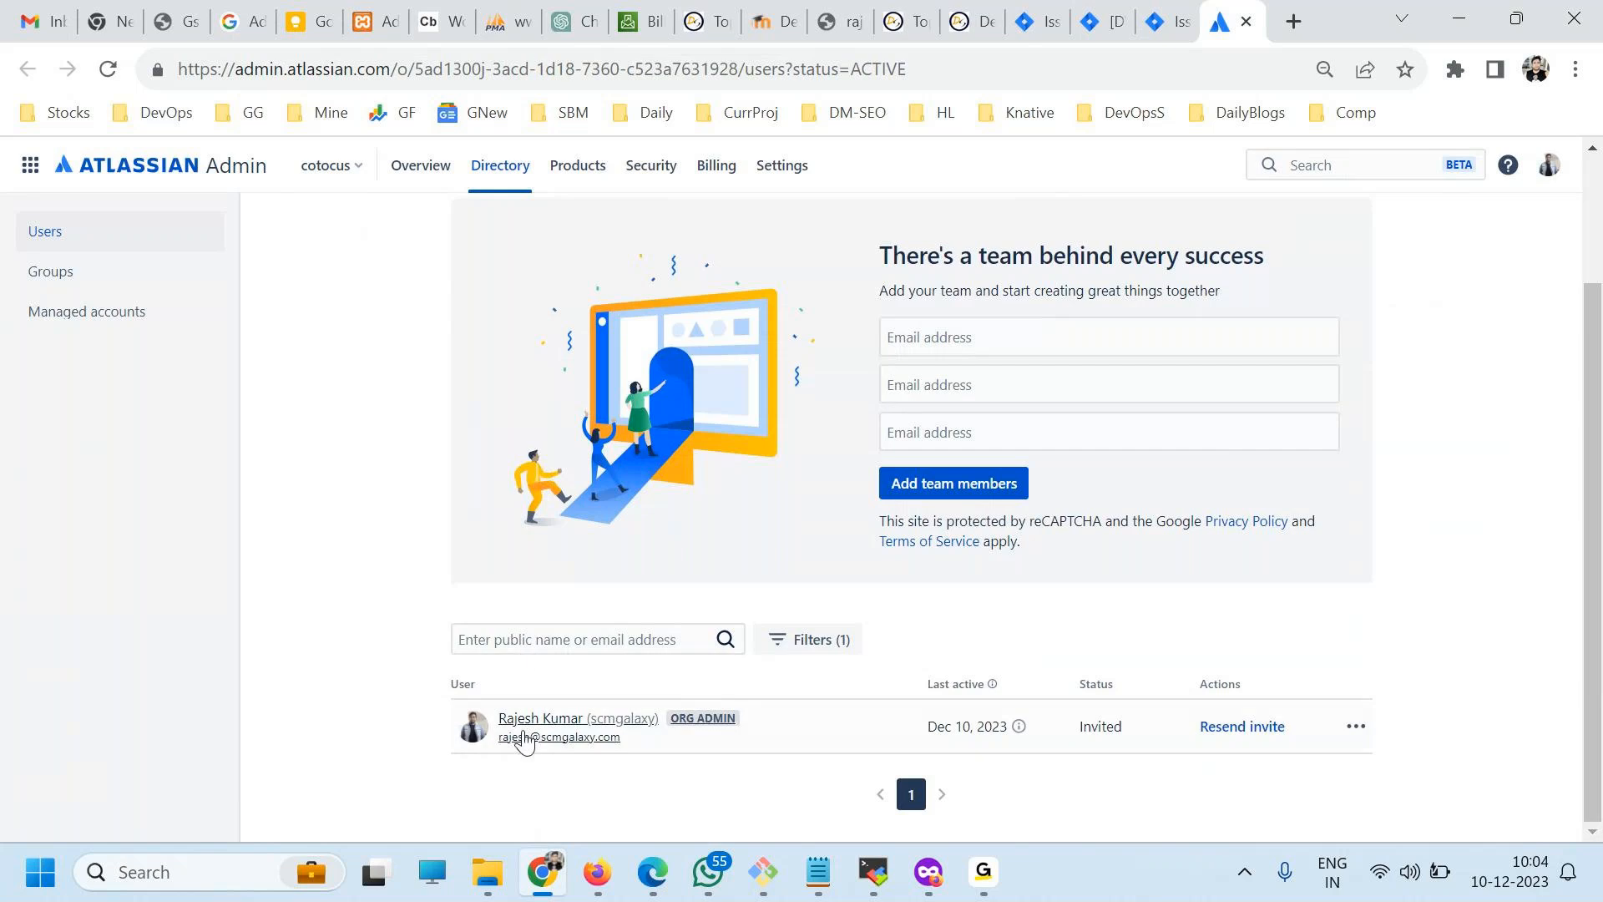
scroll(455, 330, "up", 2)
scroll(615, 445, "down", 1)
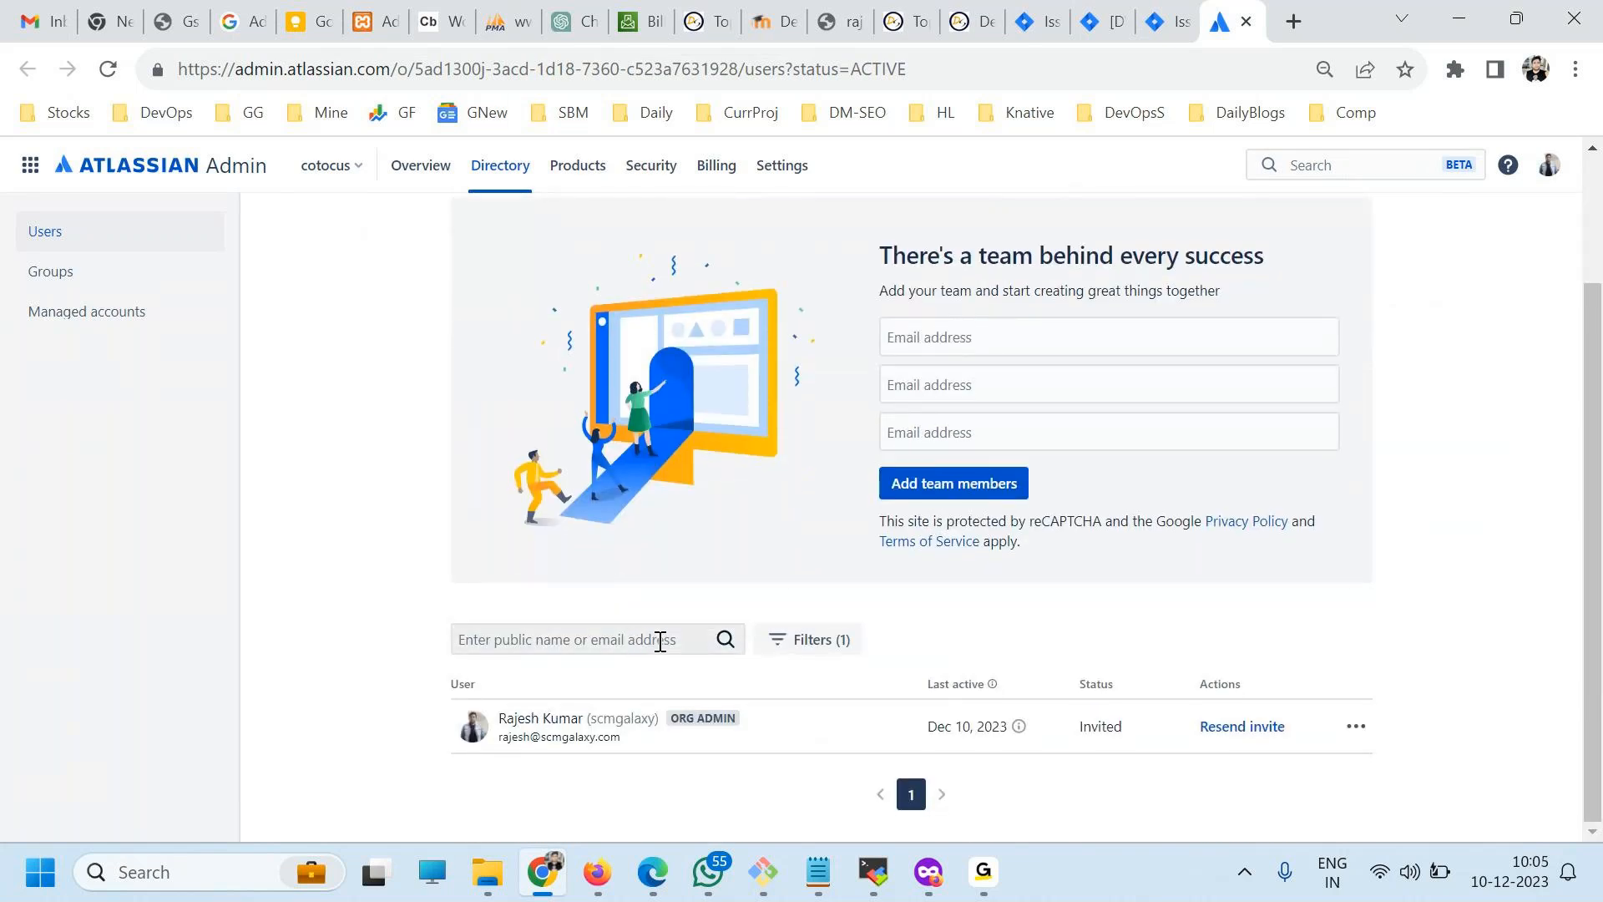
left_click(979, 342)
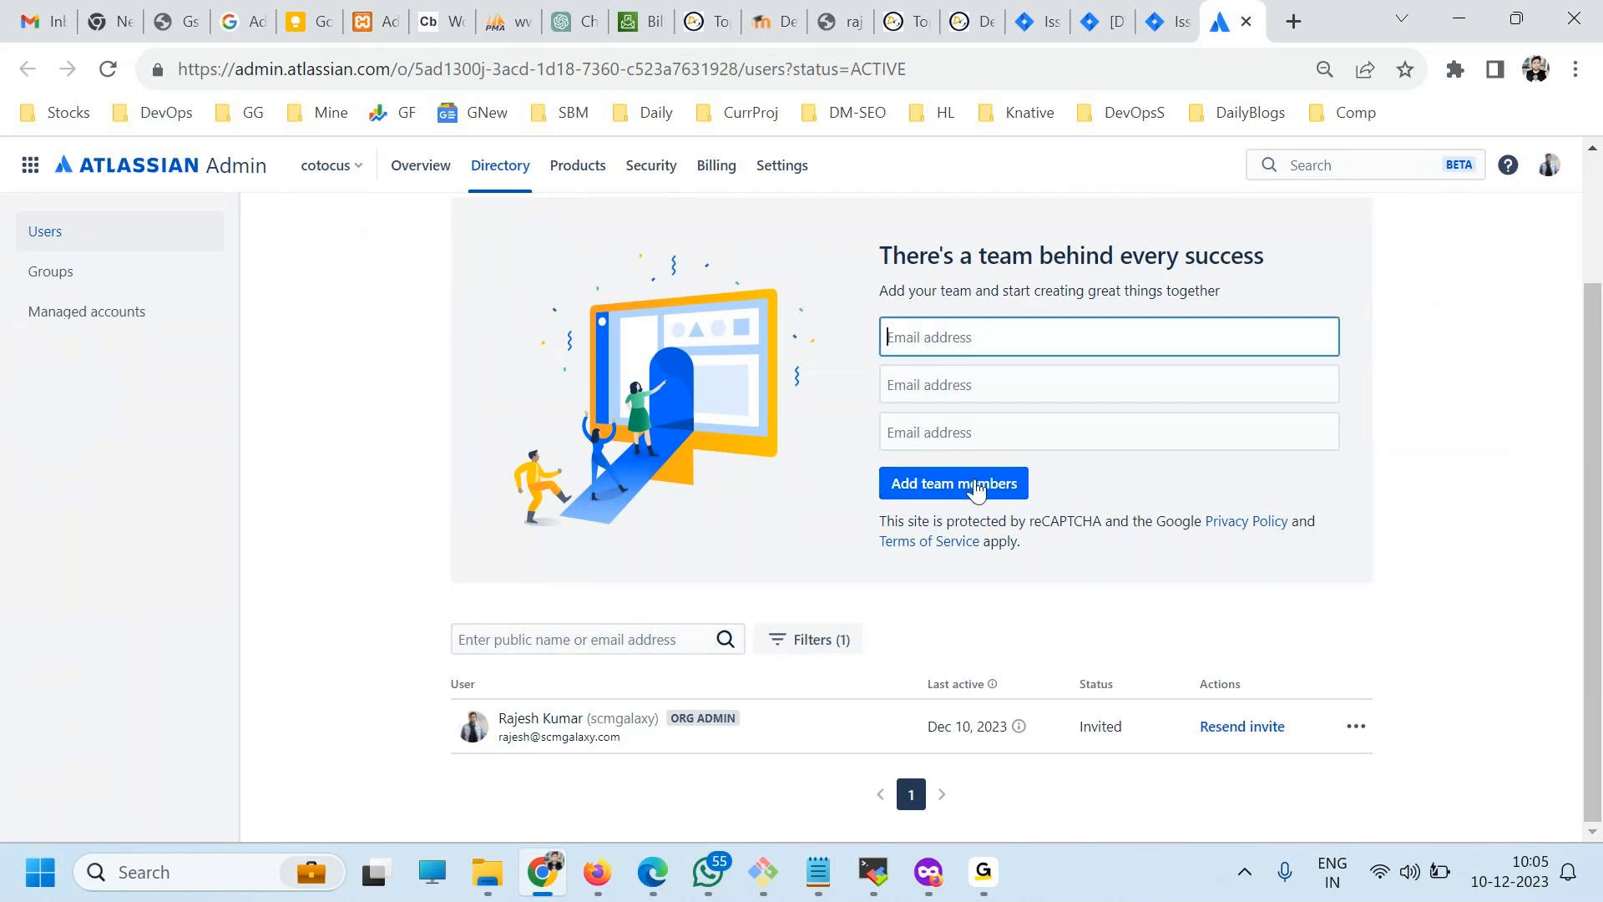
Review the list of groups defined for the cotocus organization.
left_click(51, 278)
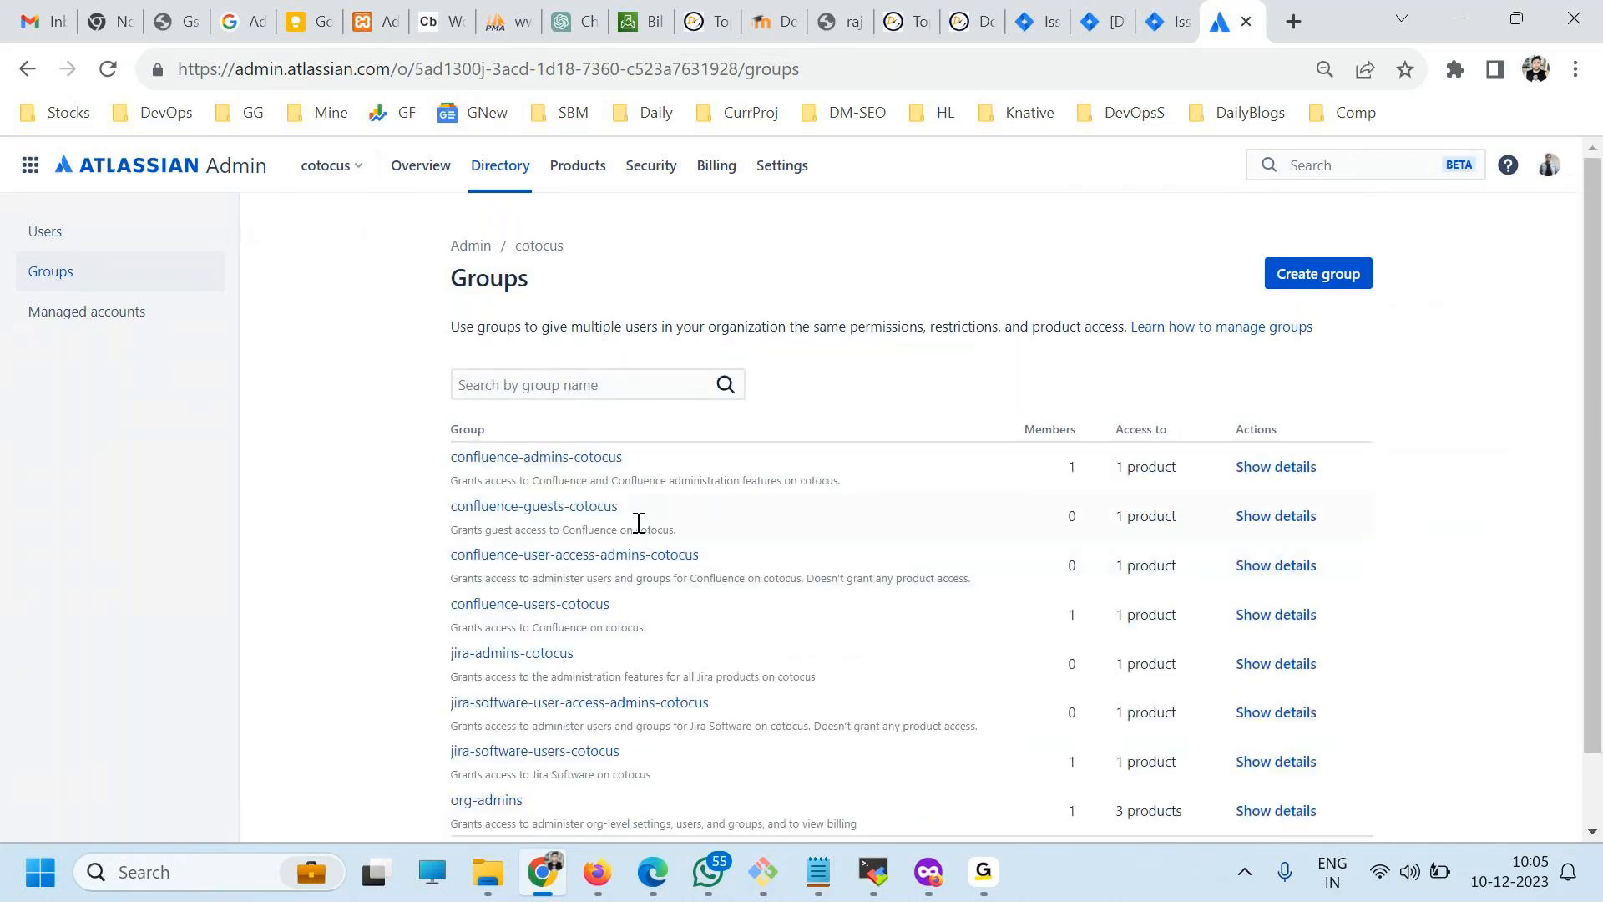
scroll(665, 547, "down", 1)
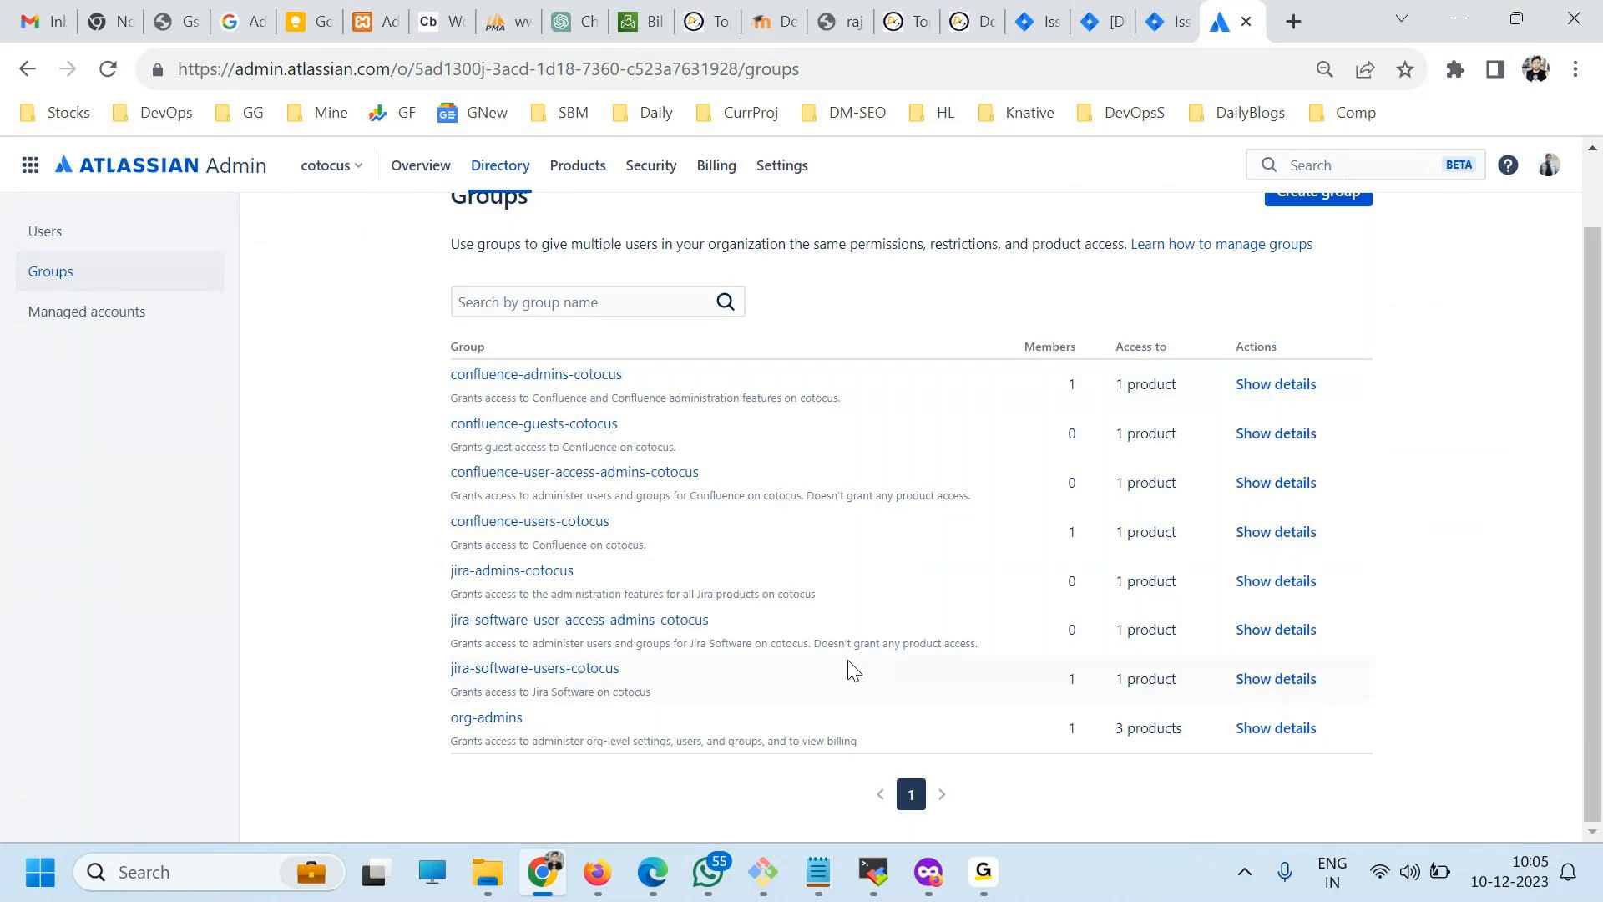
scroll(802, 673, "up", 1)
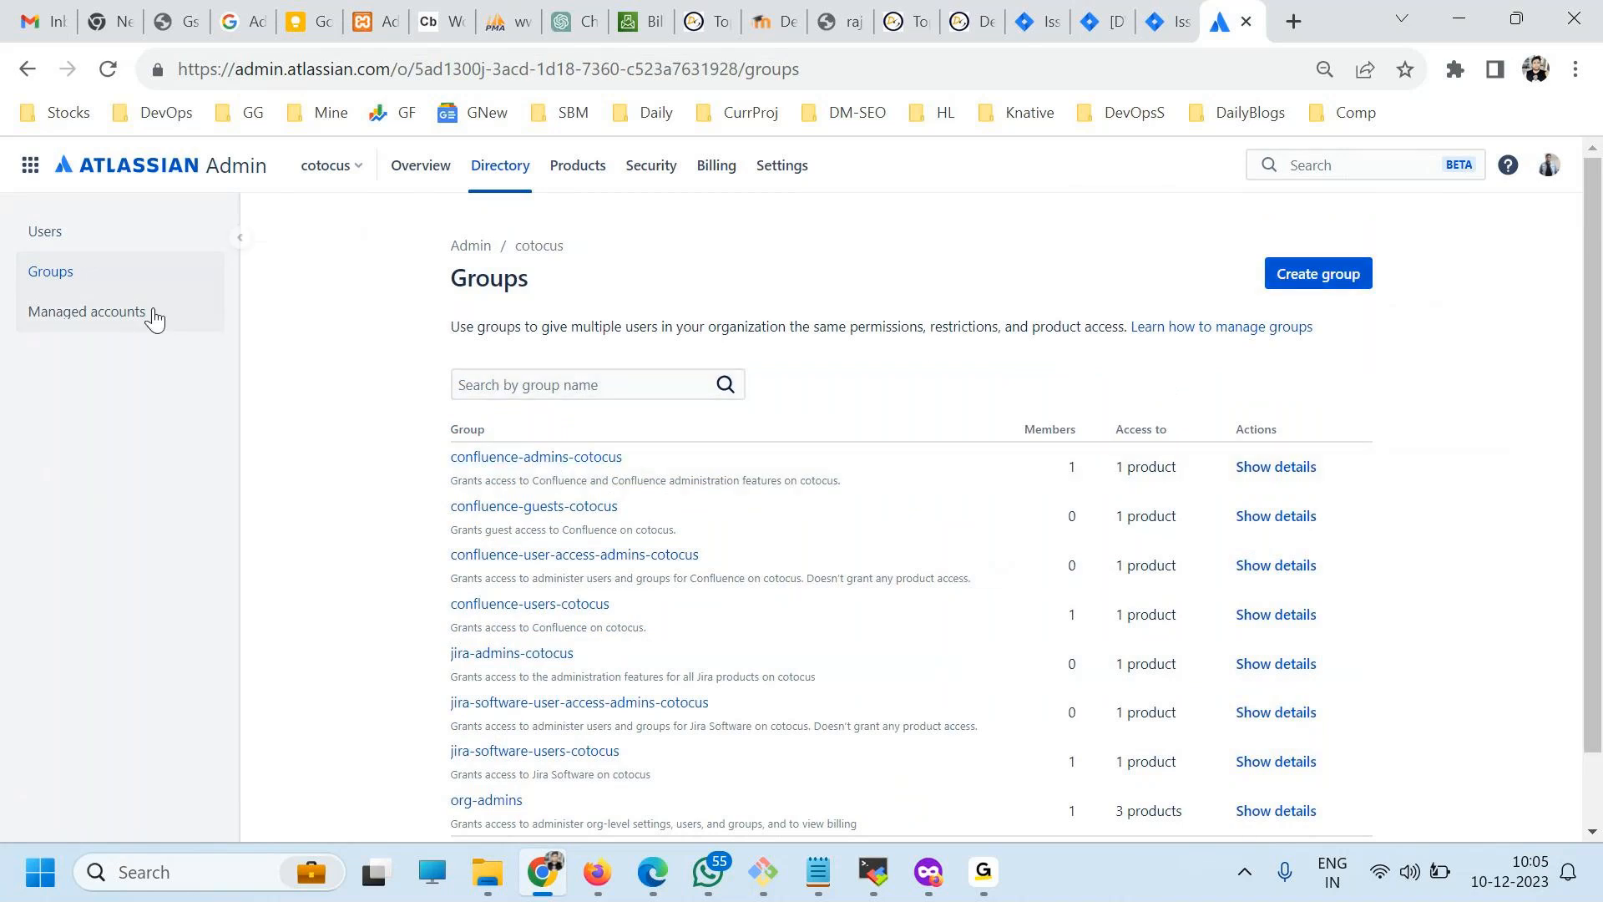
Go back to the Users page and examine the three email fields for inviting team members, leaving them empty.
left_click(44, 236)
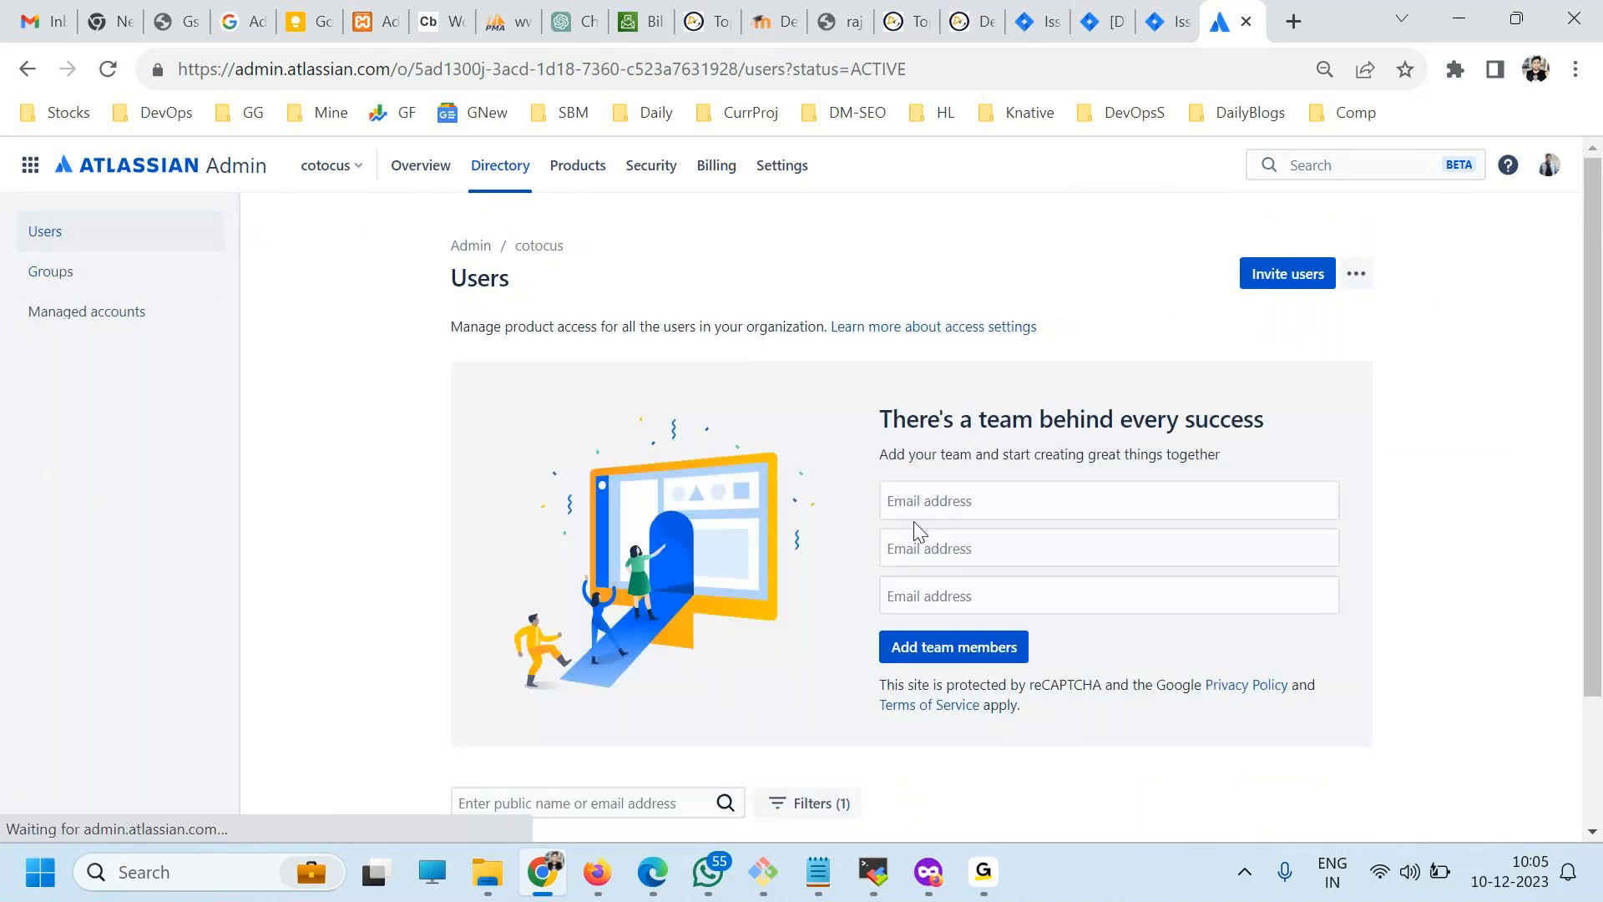
scroll(918, 519, "down", 2)
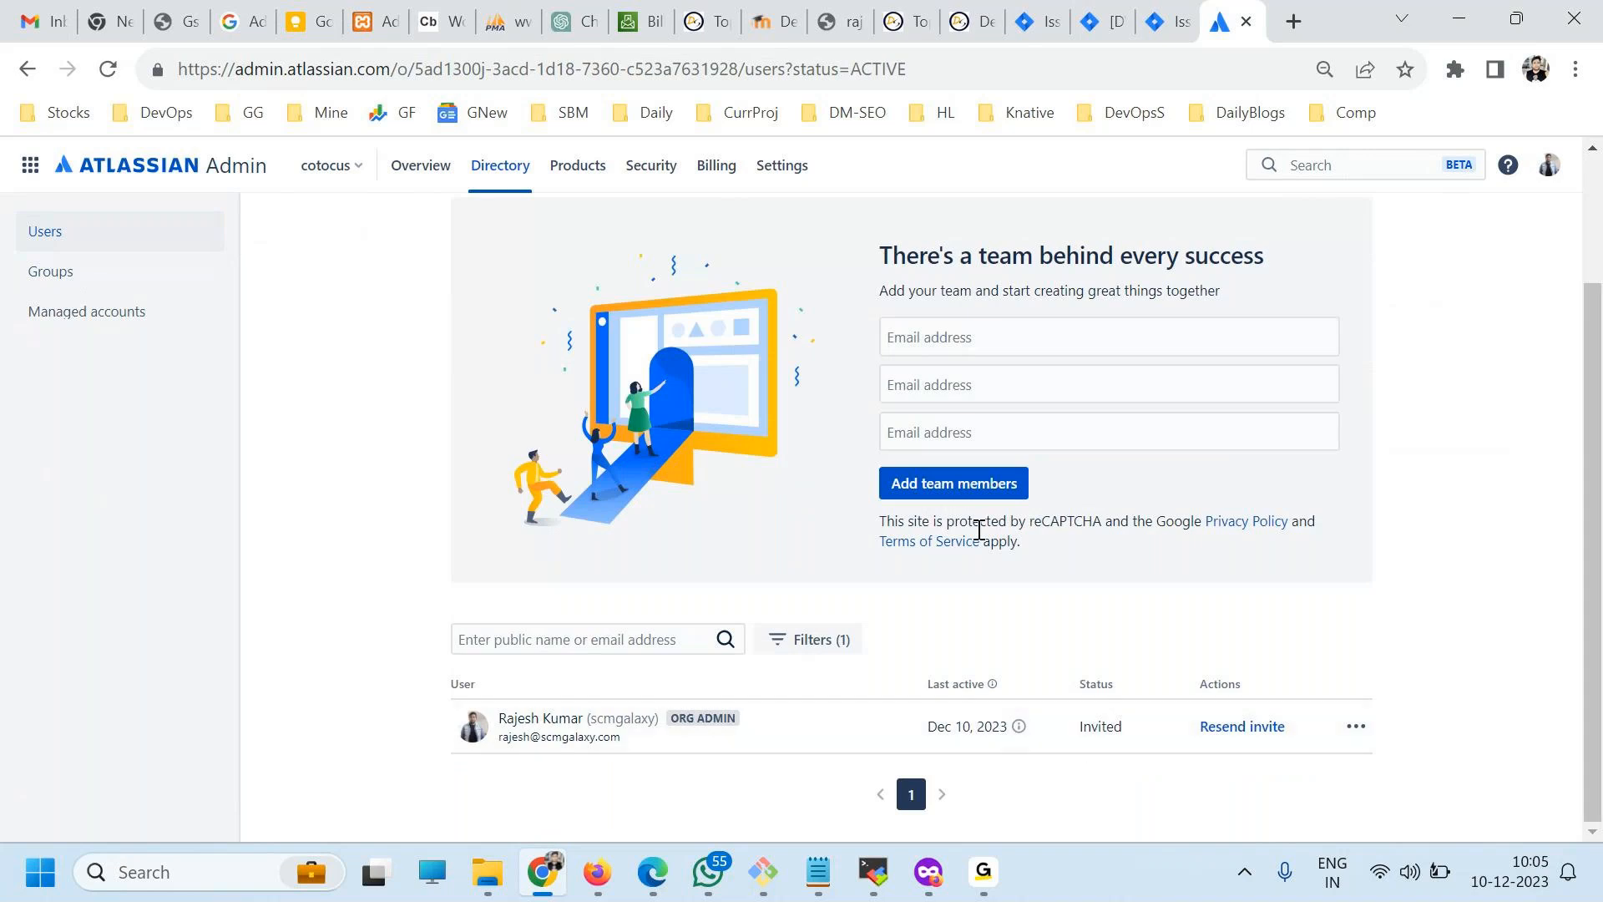
left_click(961, 337)
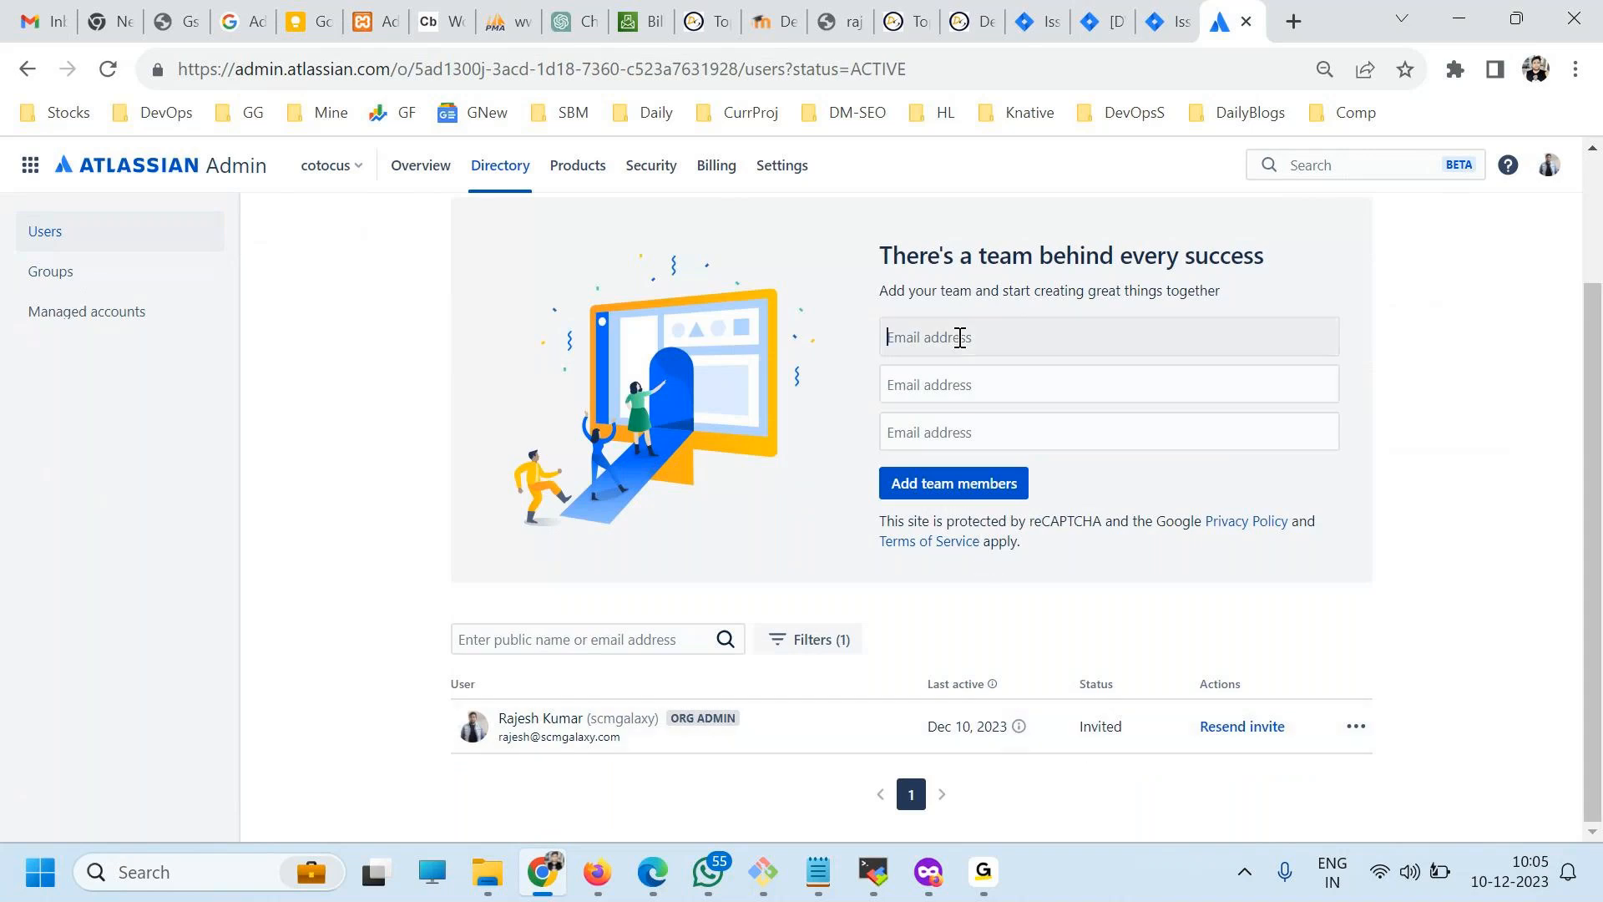
left_click(1056, 386)
left_click(1044, 441)
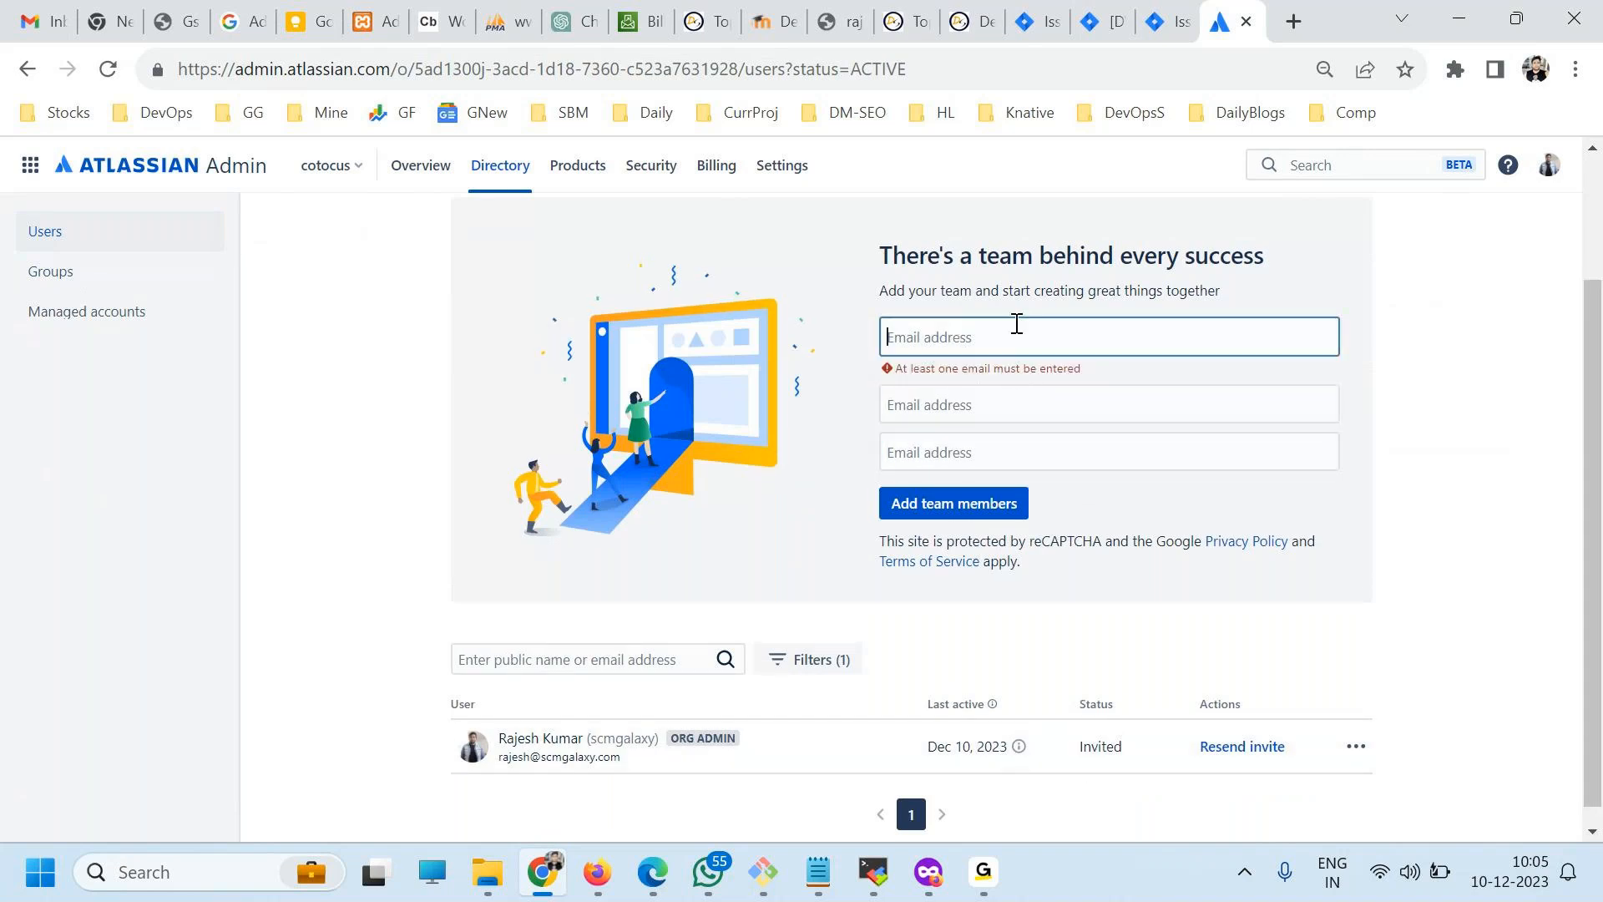
Look over the organization's groups again and return to its user list.
left_click(75, 270)
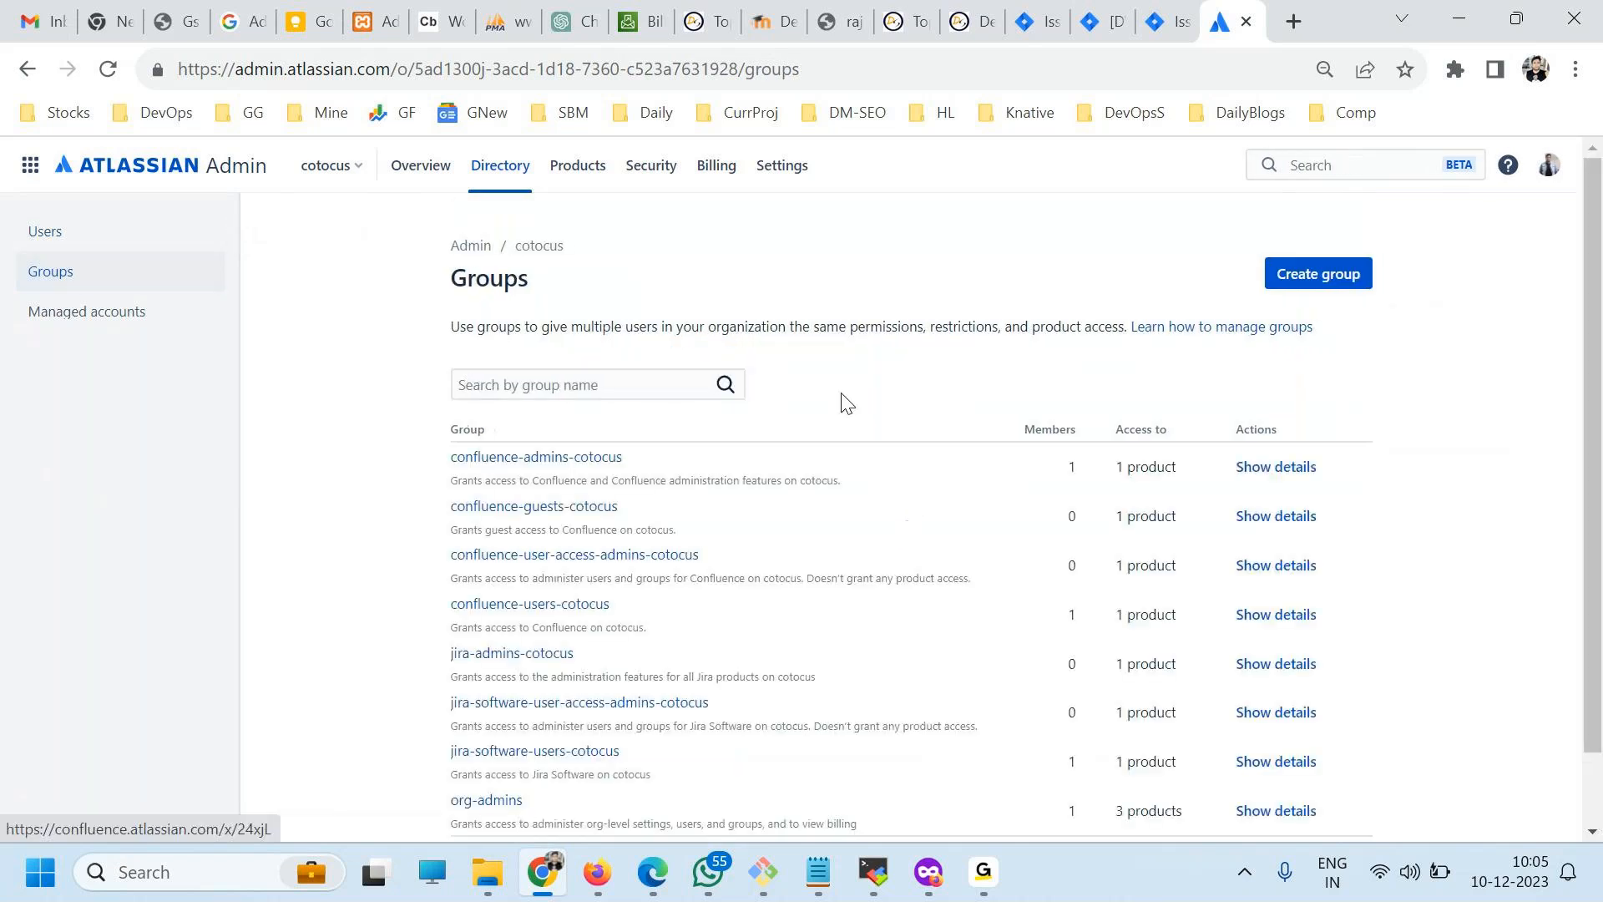
scroll(530, 536, "down", 1)
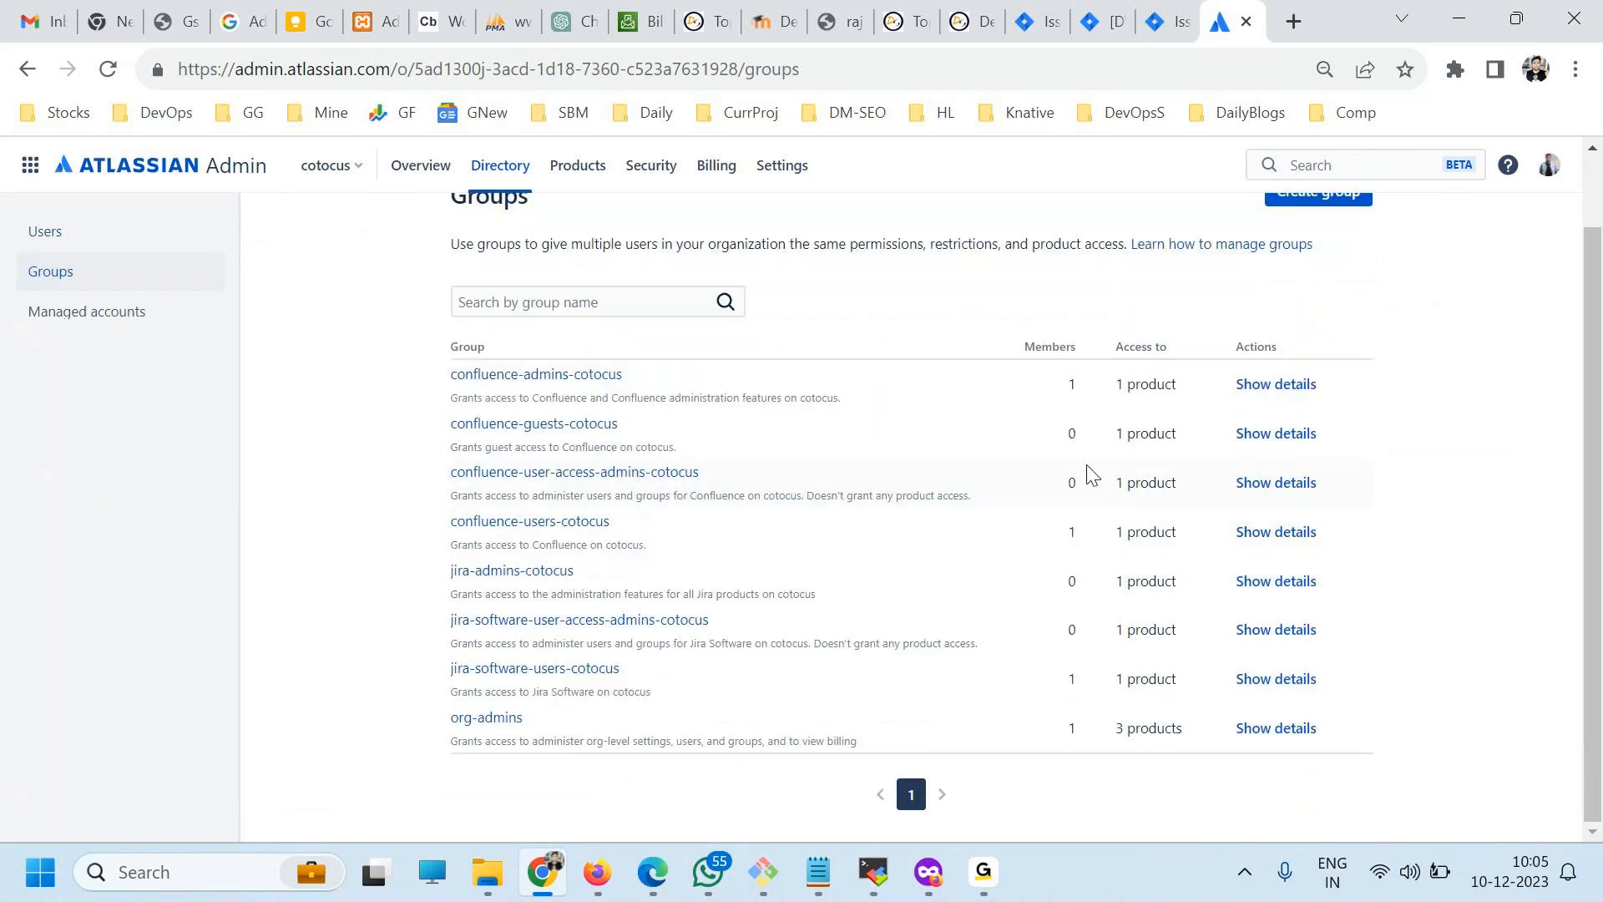
left_click(65, 232)
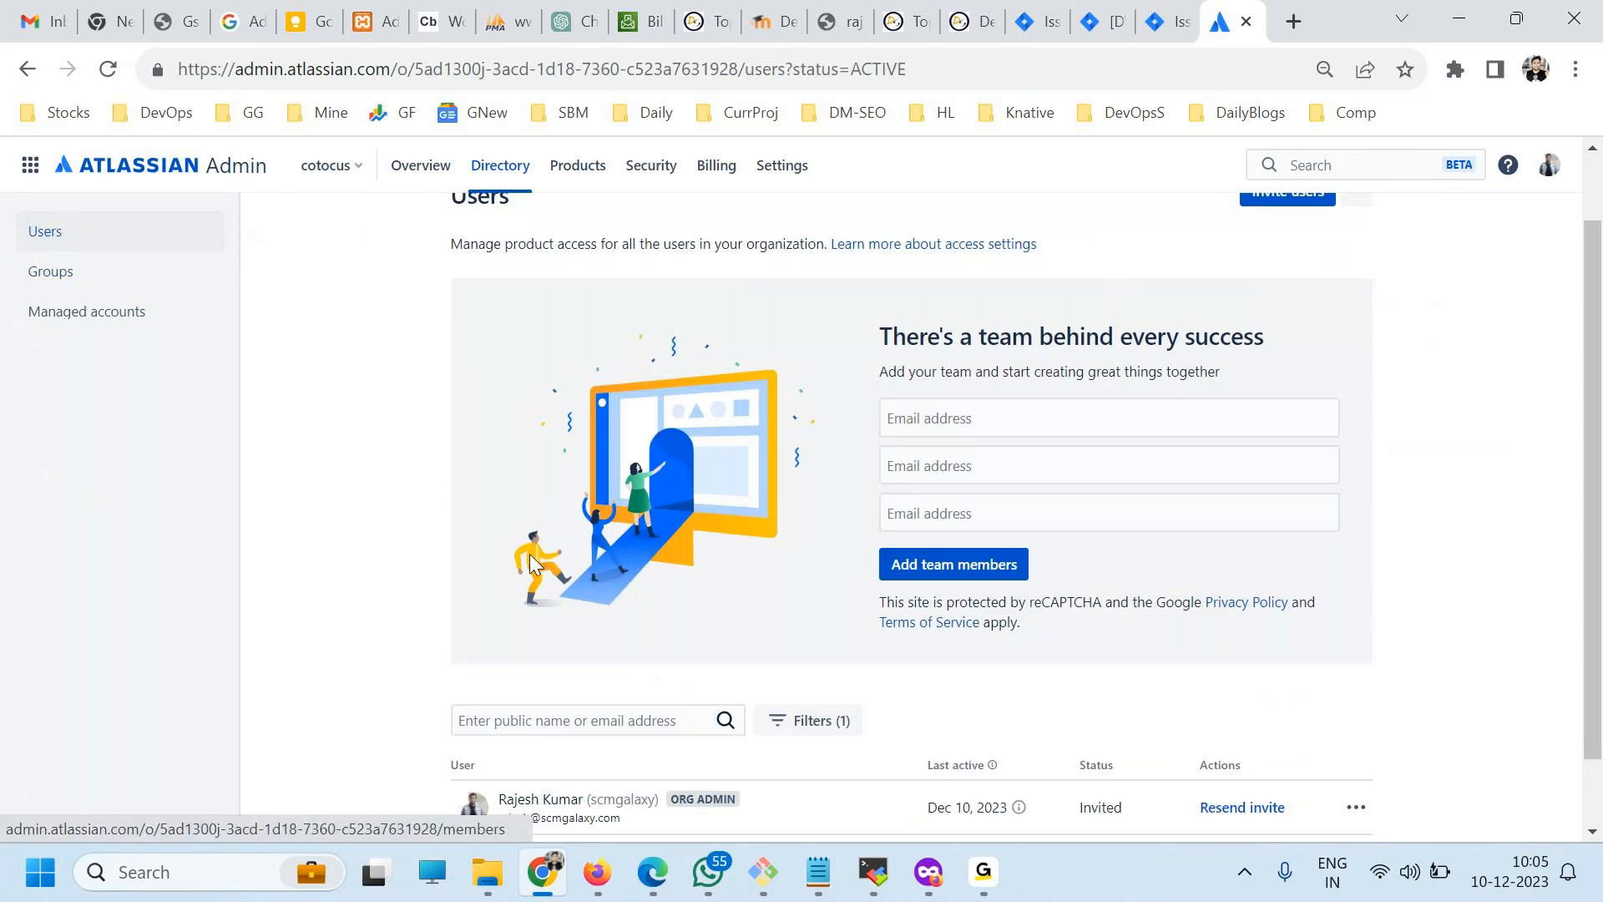
scroll(530, 553, "down", 1)
scroll(535, 566, "up", 2)
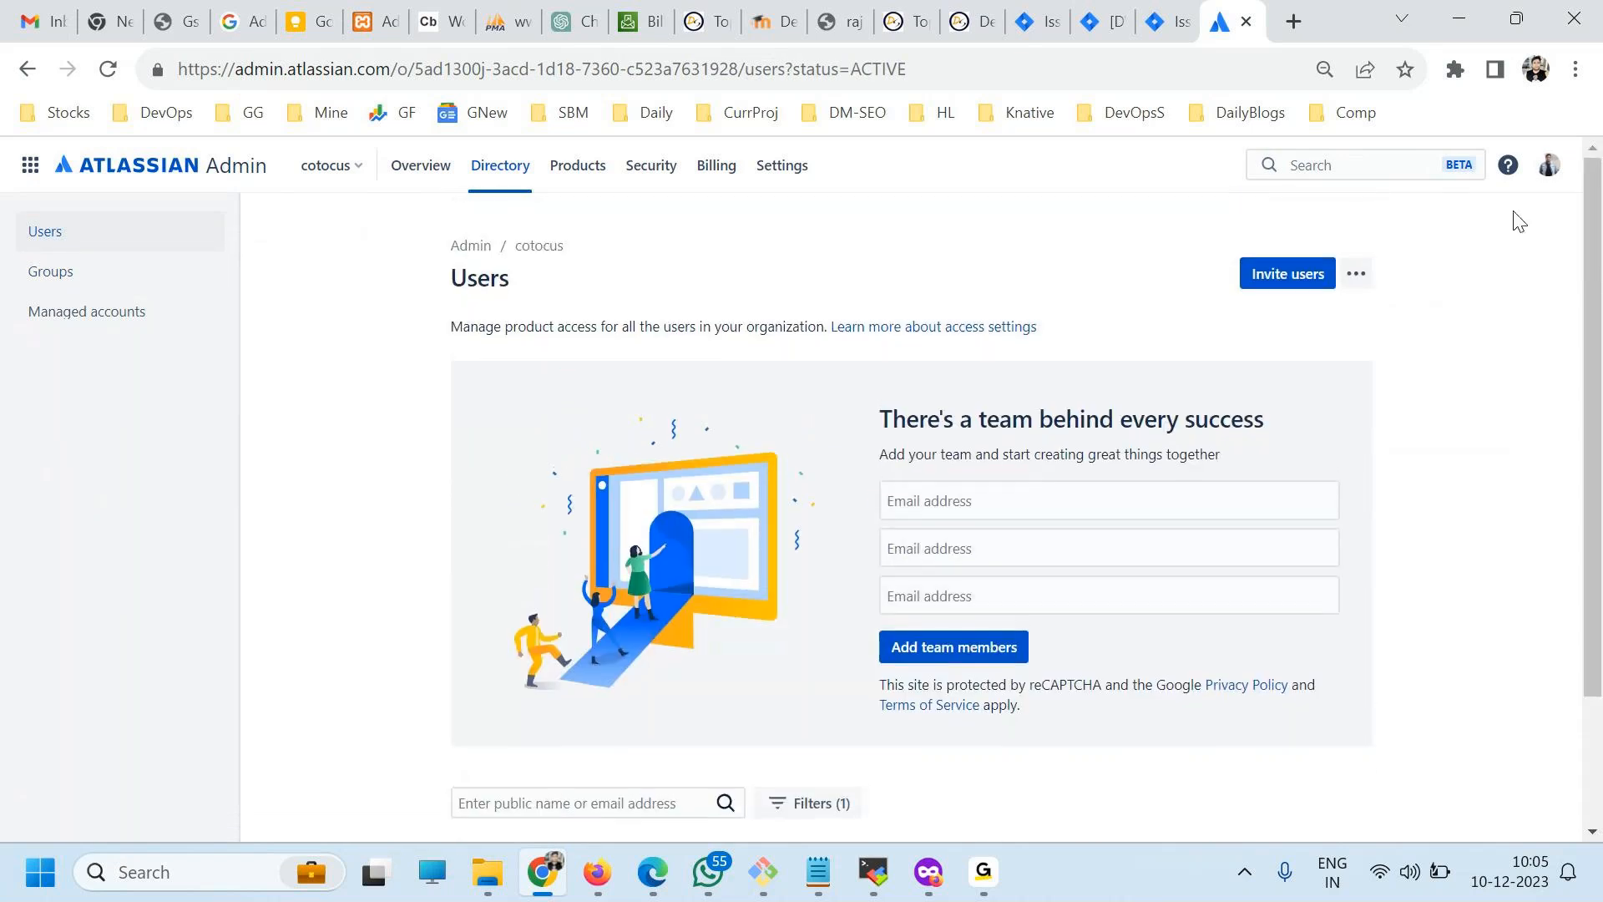
Switch back to the browser tab with issue DV-6 and open the Apps marketplace from the Jira settings.
left_click(1160, 11)
left_click(1520, 167)
left_click(1521, 167)
scroll(1246, 531, "down", 2)
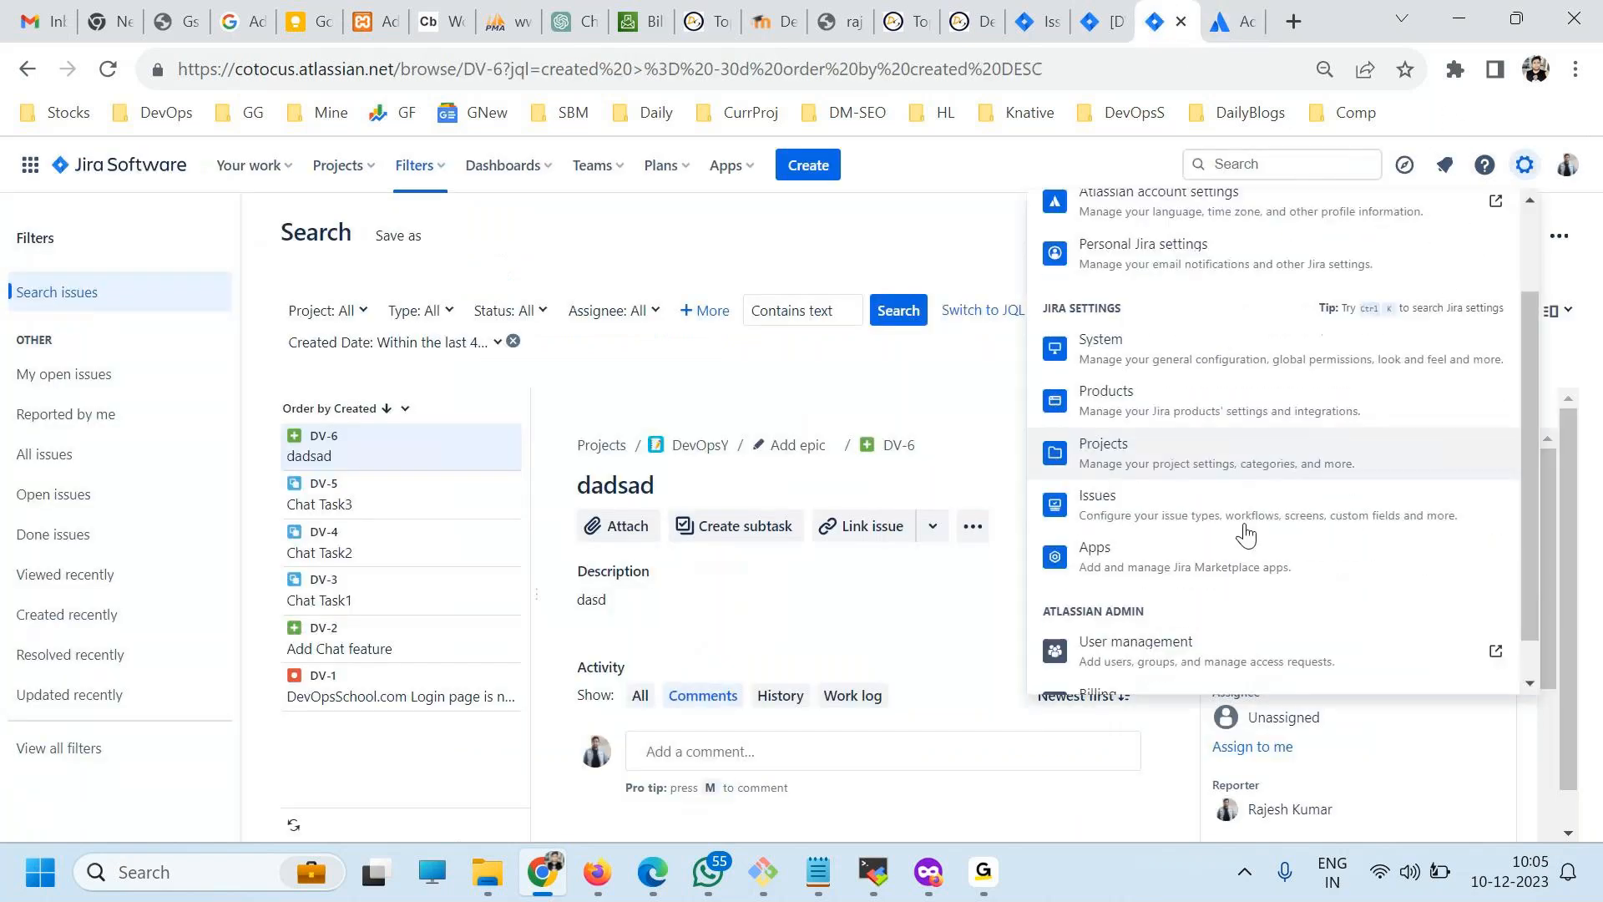
scroll(1242, 543, "down", 1)
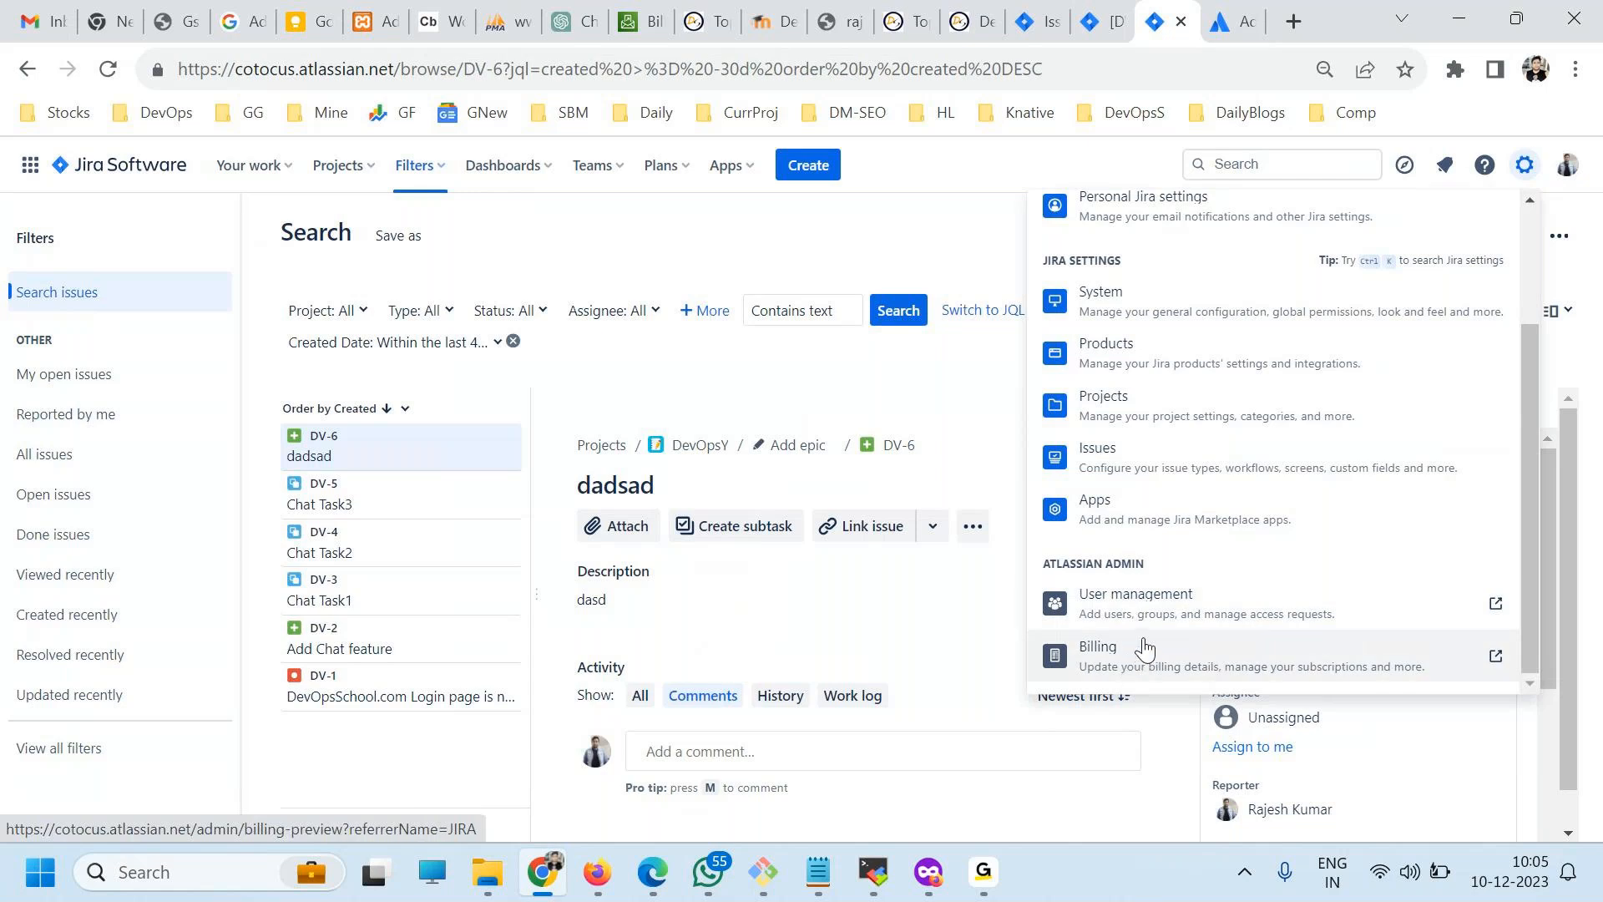
left_click(1123, 525)
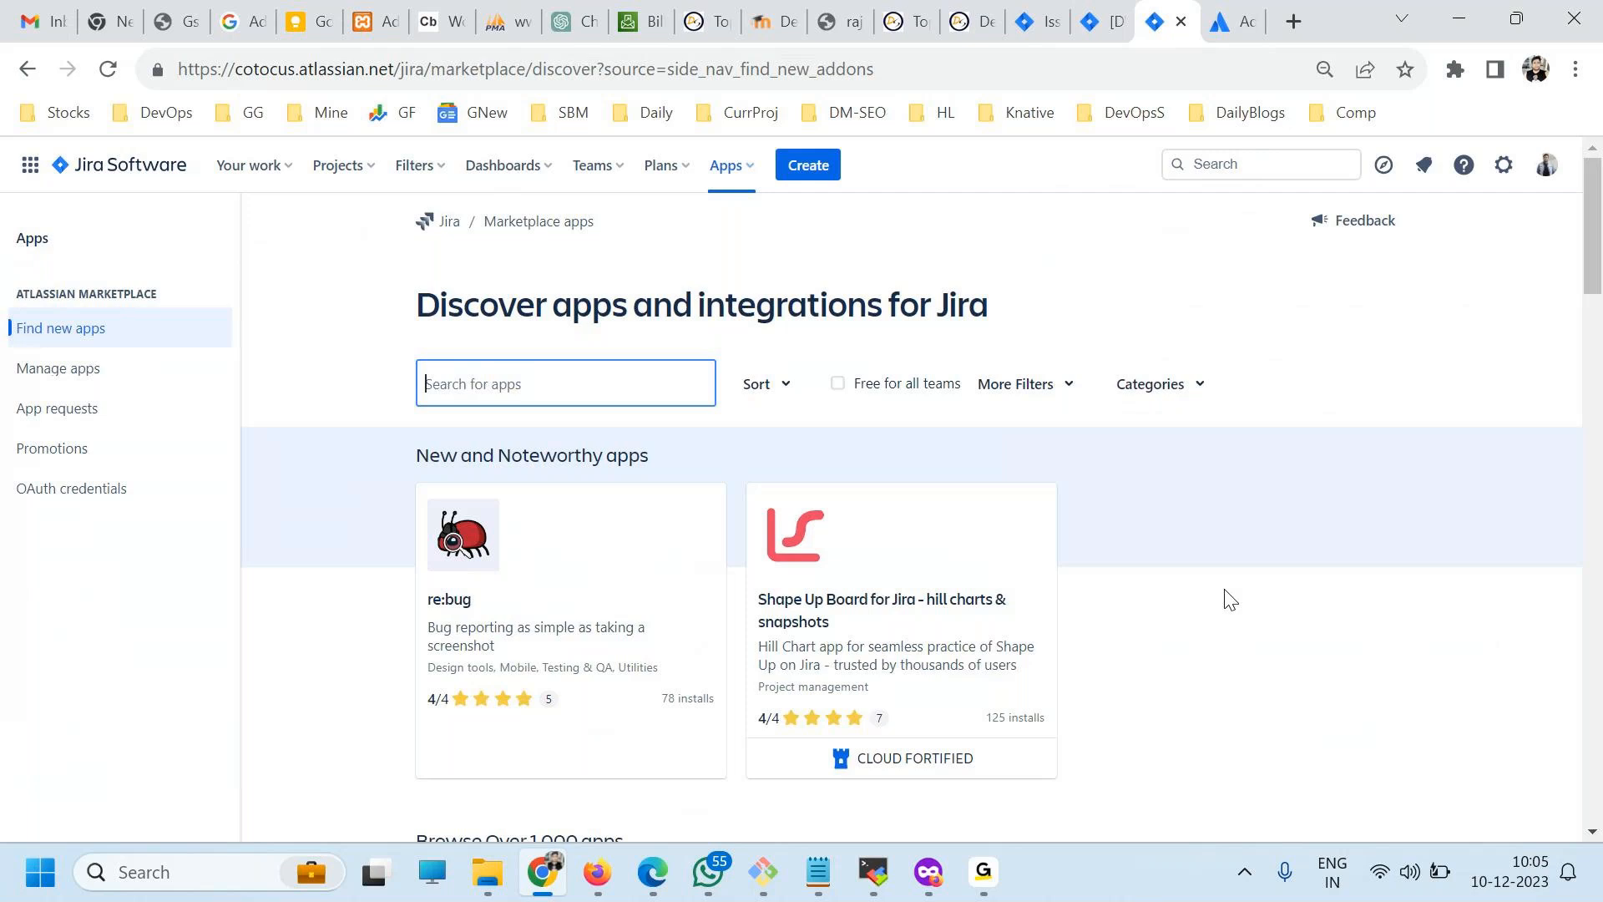
Browse the new and staff-pick apps offered in the marketplace for Jira.
scroll(1111, 576, "down", 3)
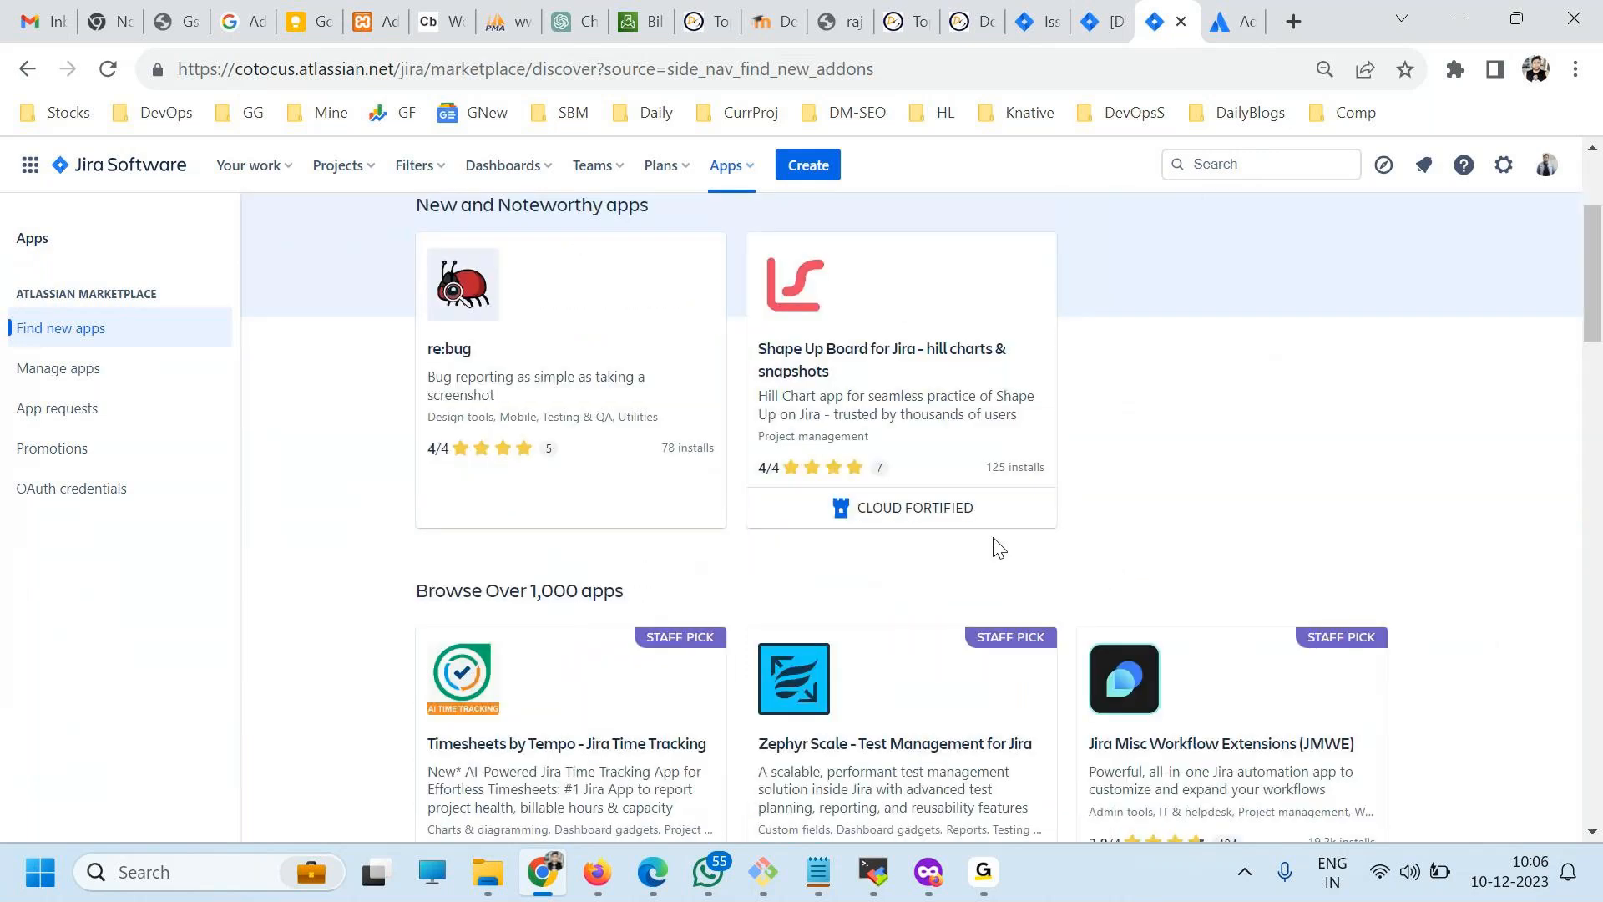
scroll(994, 551, "down", 7)
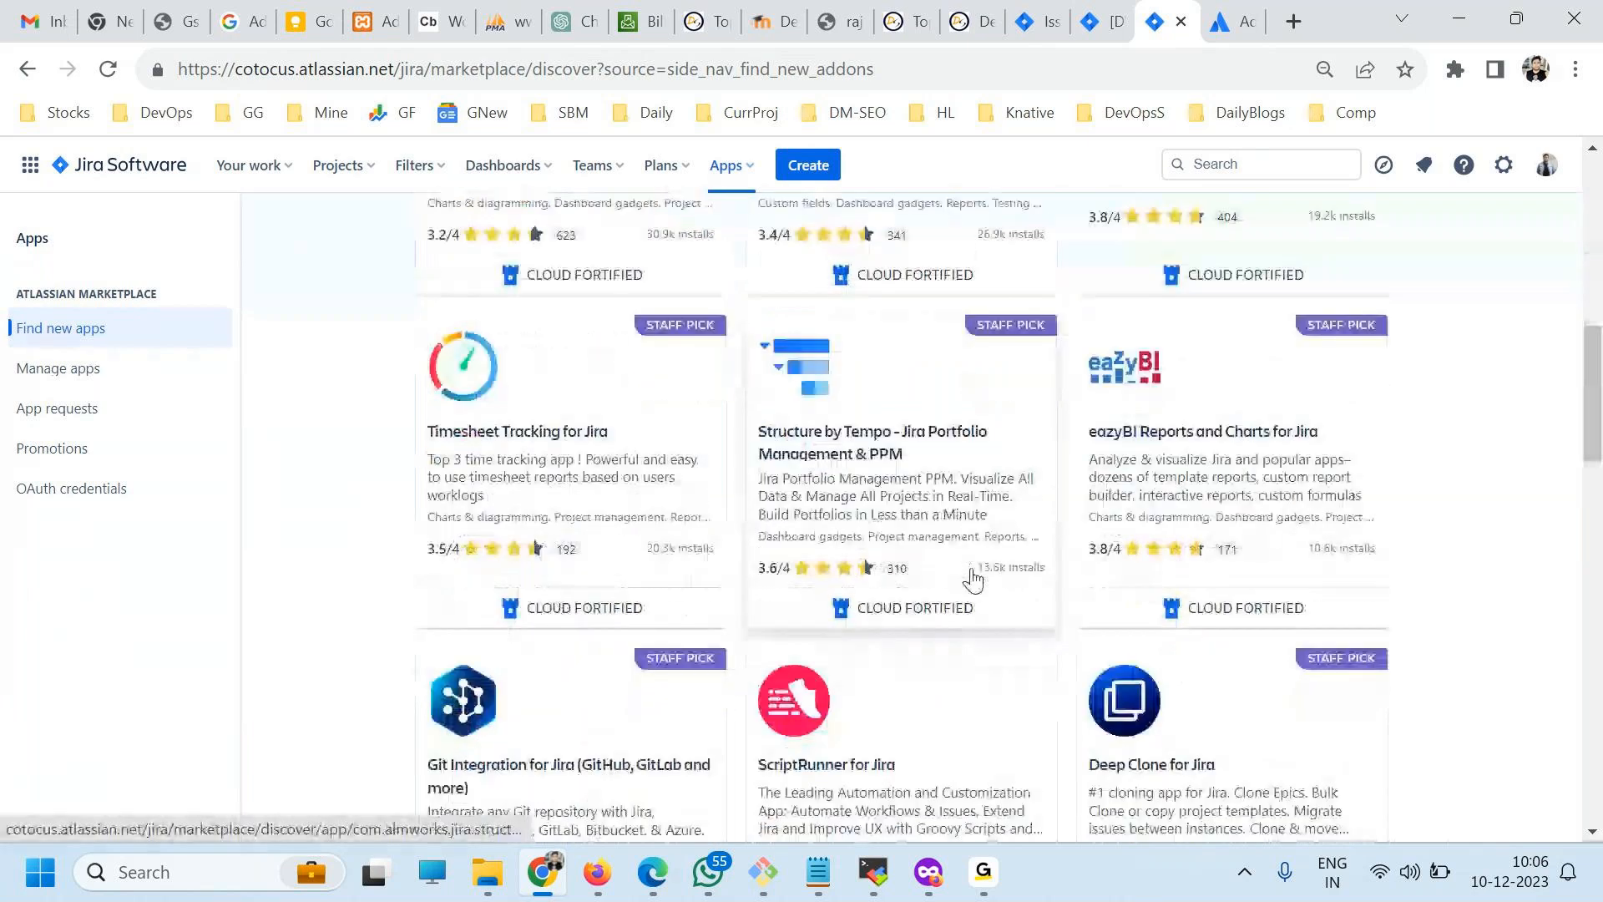
scroll(972, 579, "down", 7)
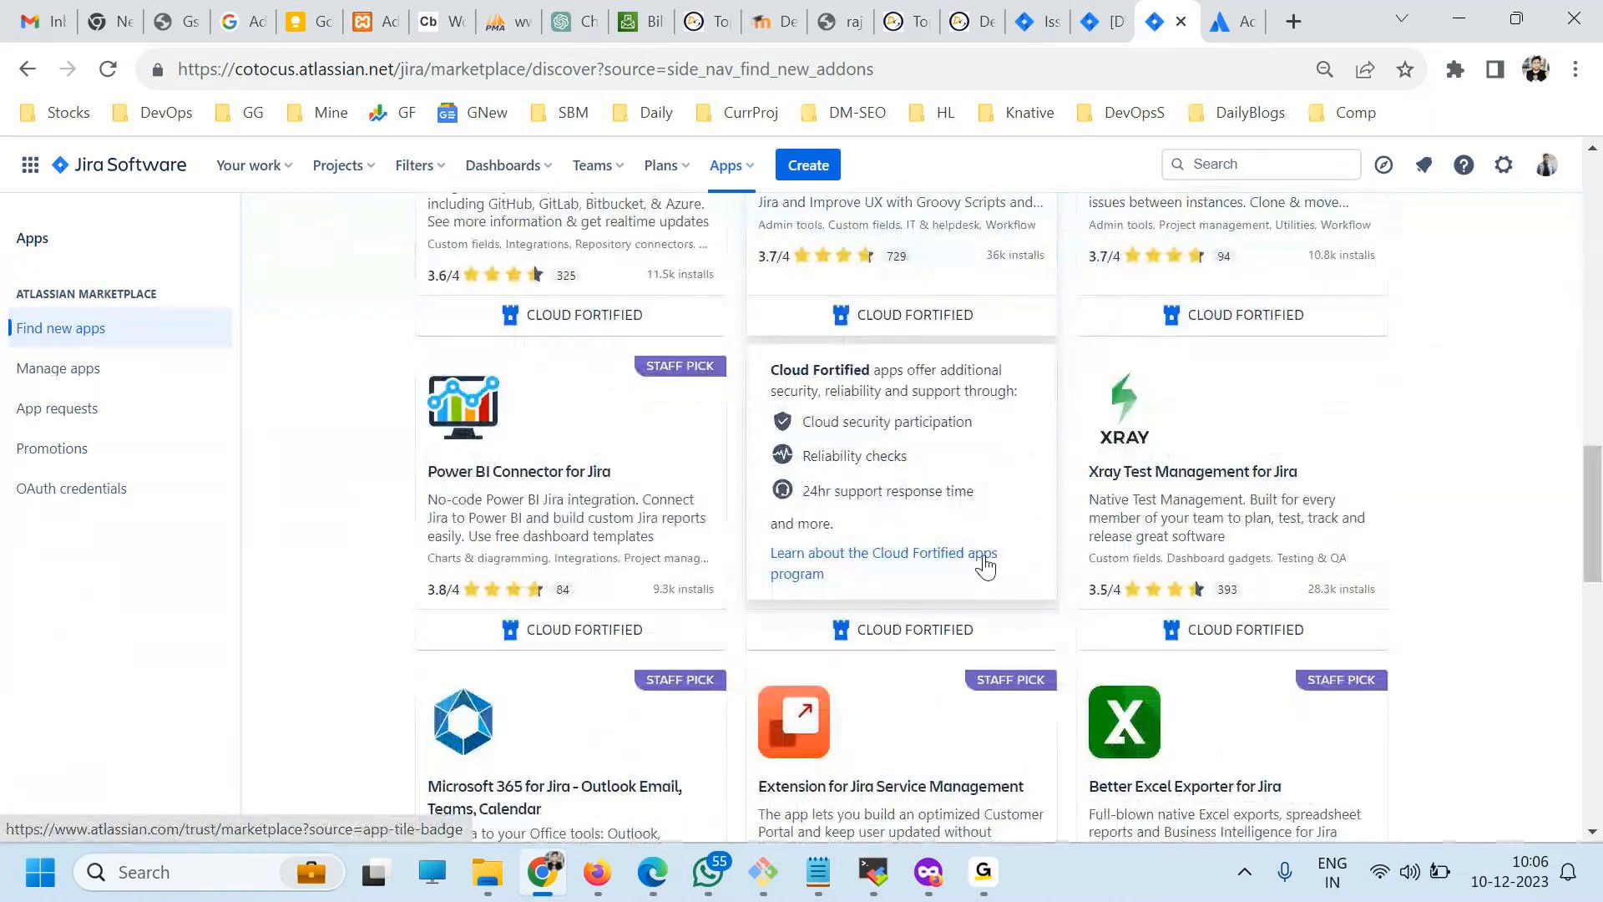
scroll(922, 624, "down", 5)
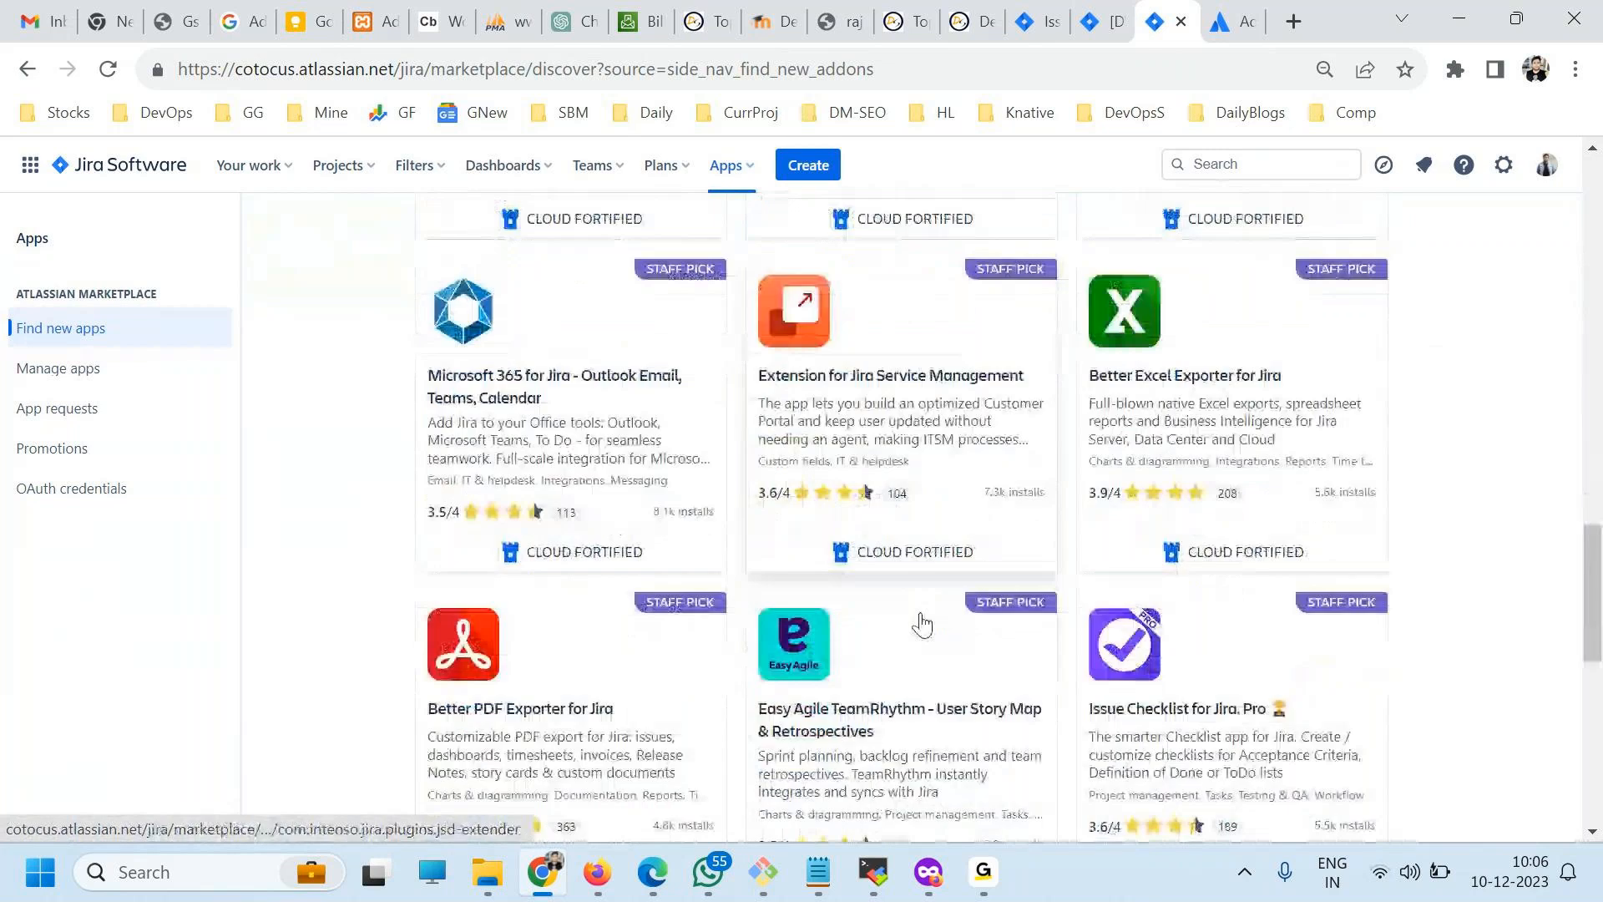
scroll(922, 625, "down", 4)
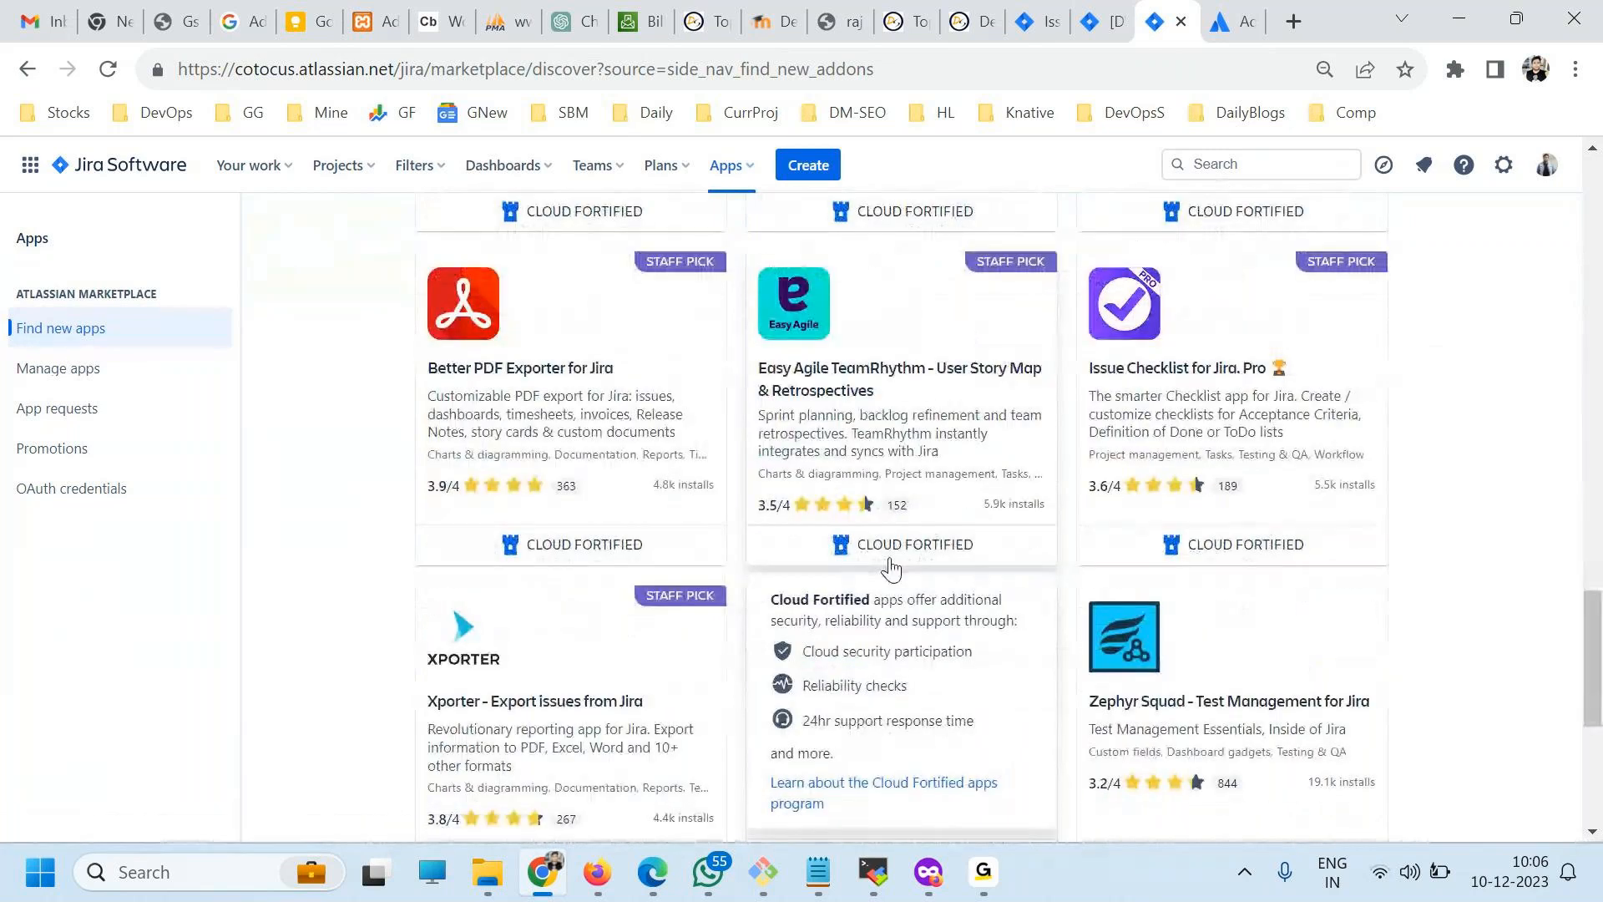
scroll(891, 568, "up", 20)
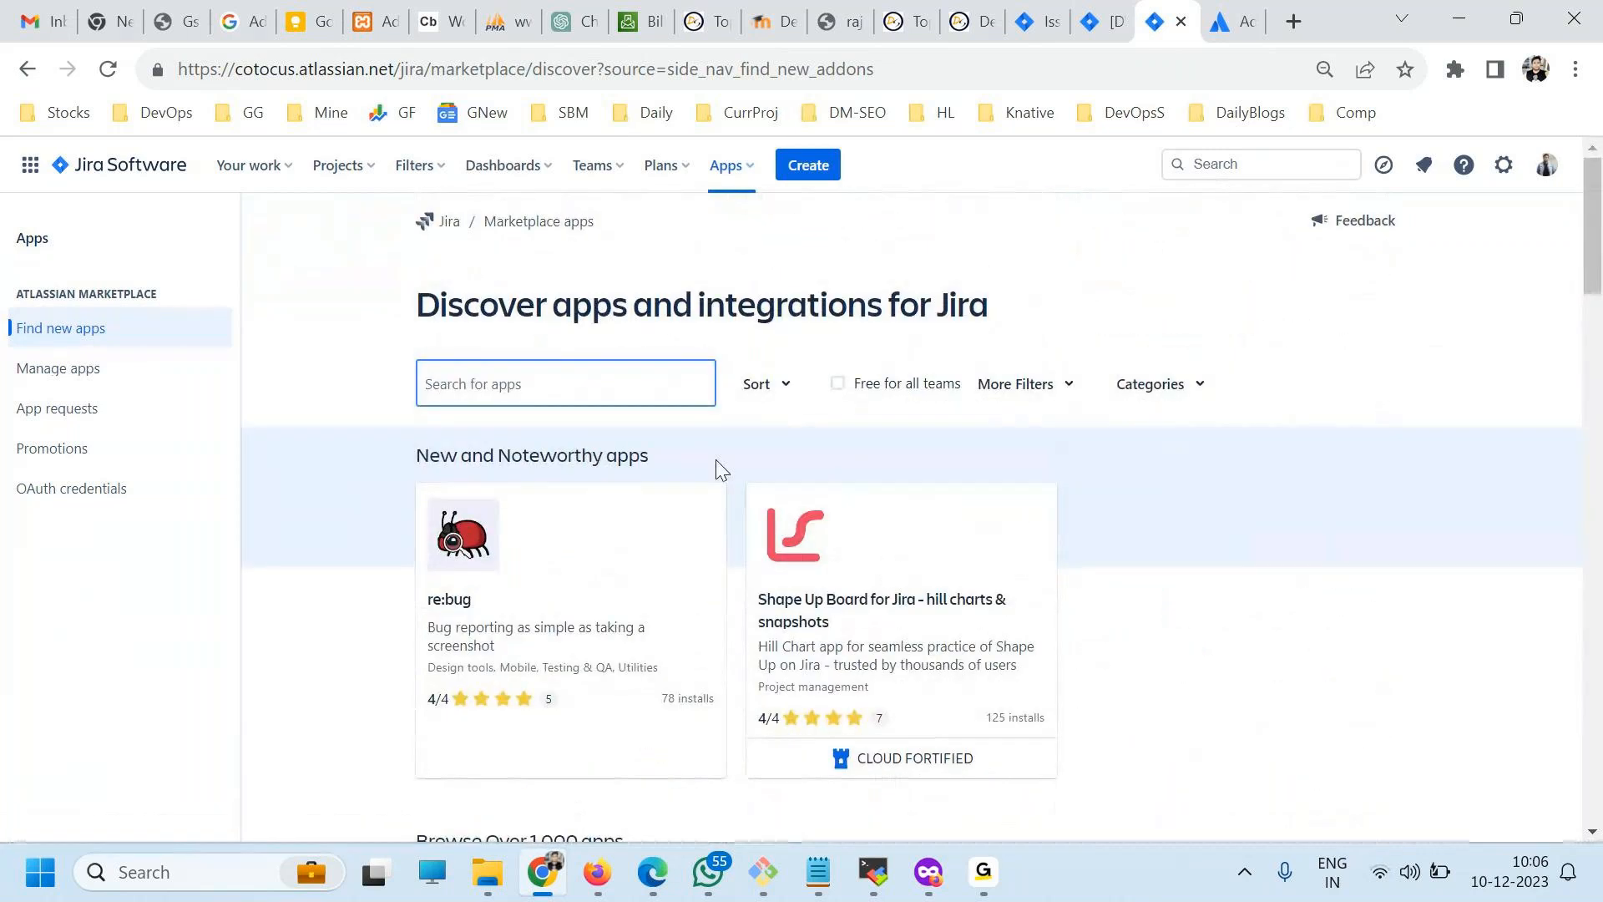
Filter the marketplace to apps that are free for all teams and look through the matching apps.
left_click(891, 393)
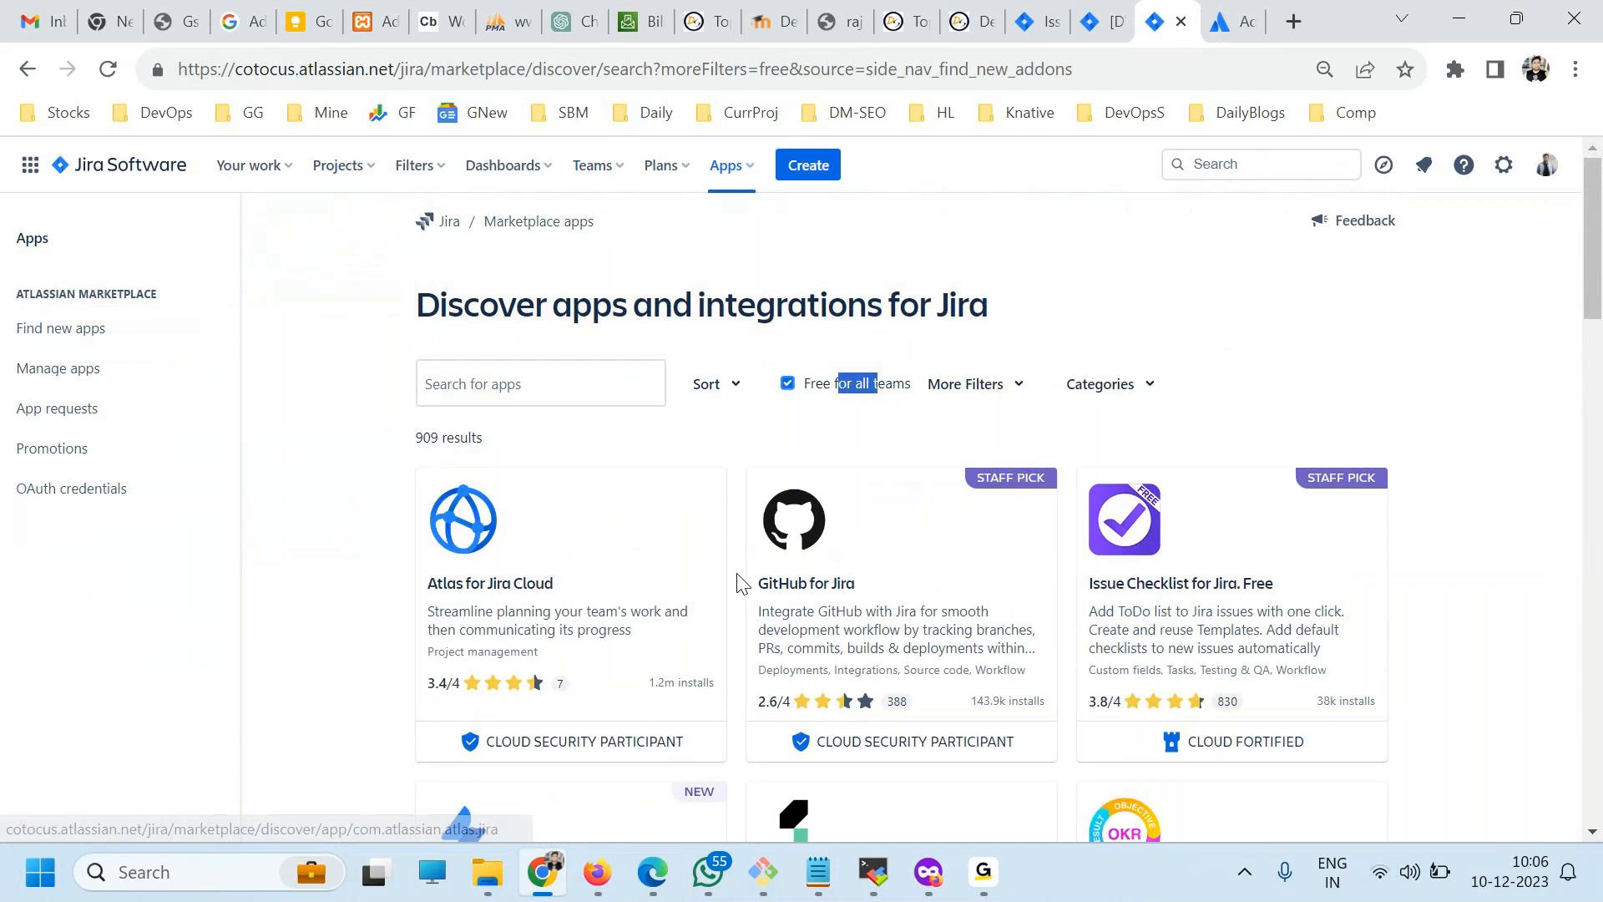
scroll(739, 582, "down", 6)
scroll(740, 581, "up", 5)
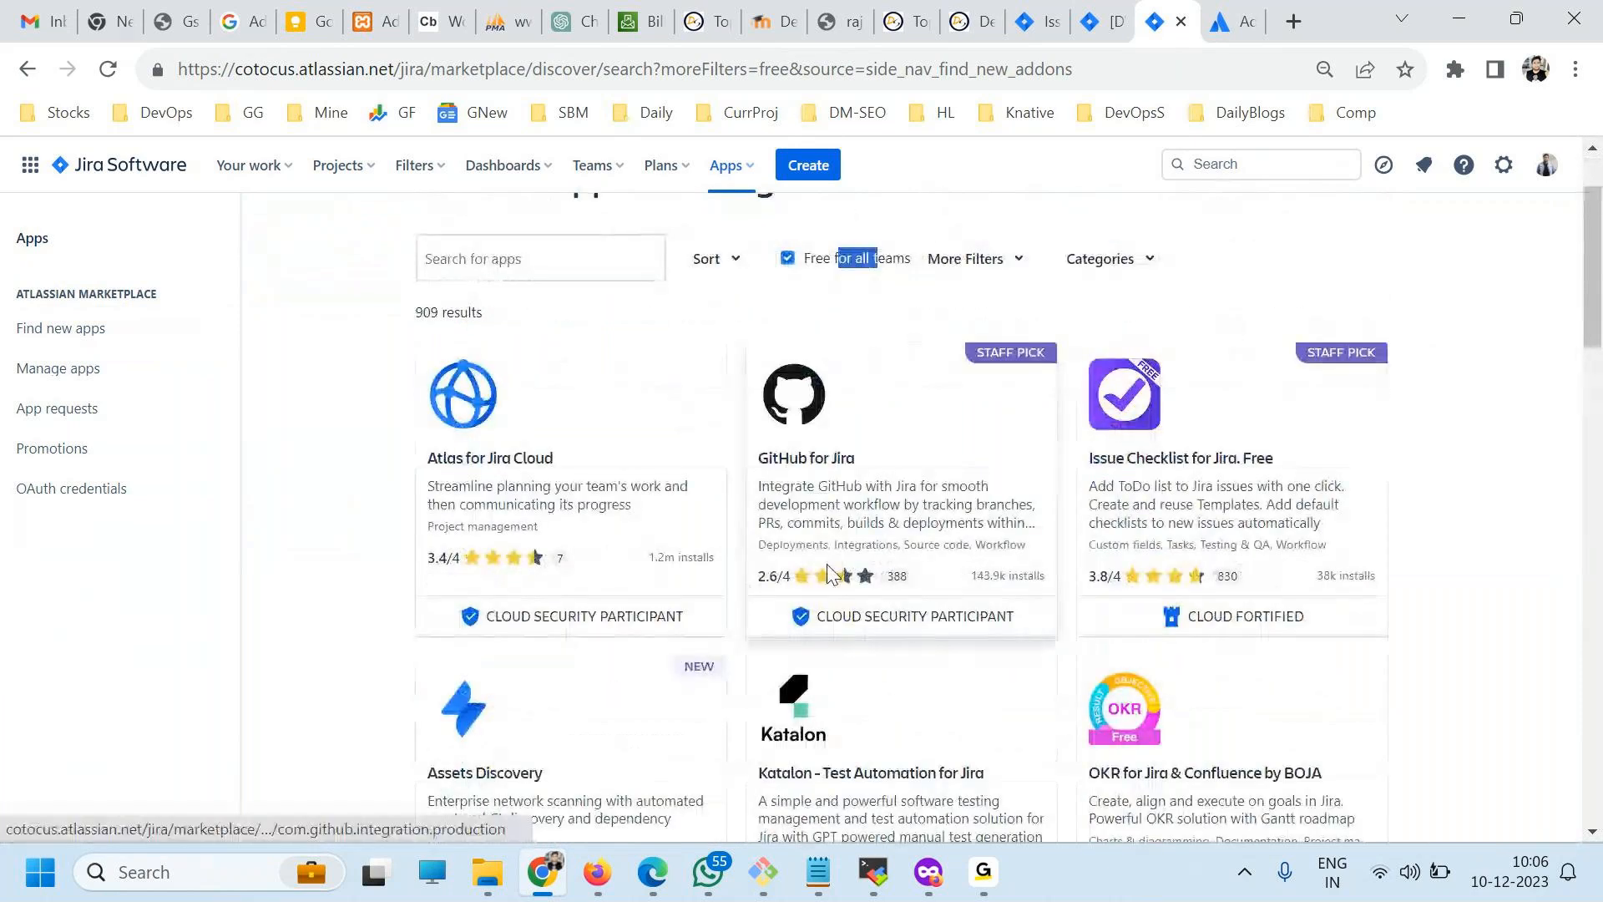
Open the GitHub for Jira marketplace page and look through its overview, details and gallery.
left_click(832, 472)
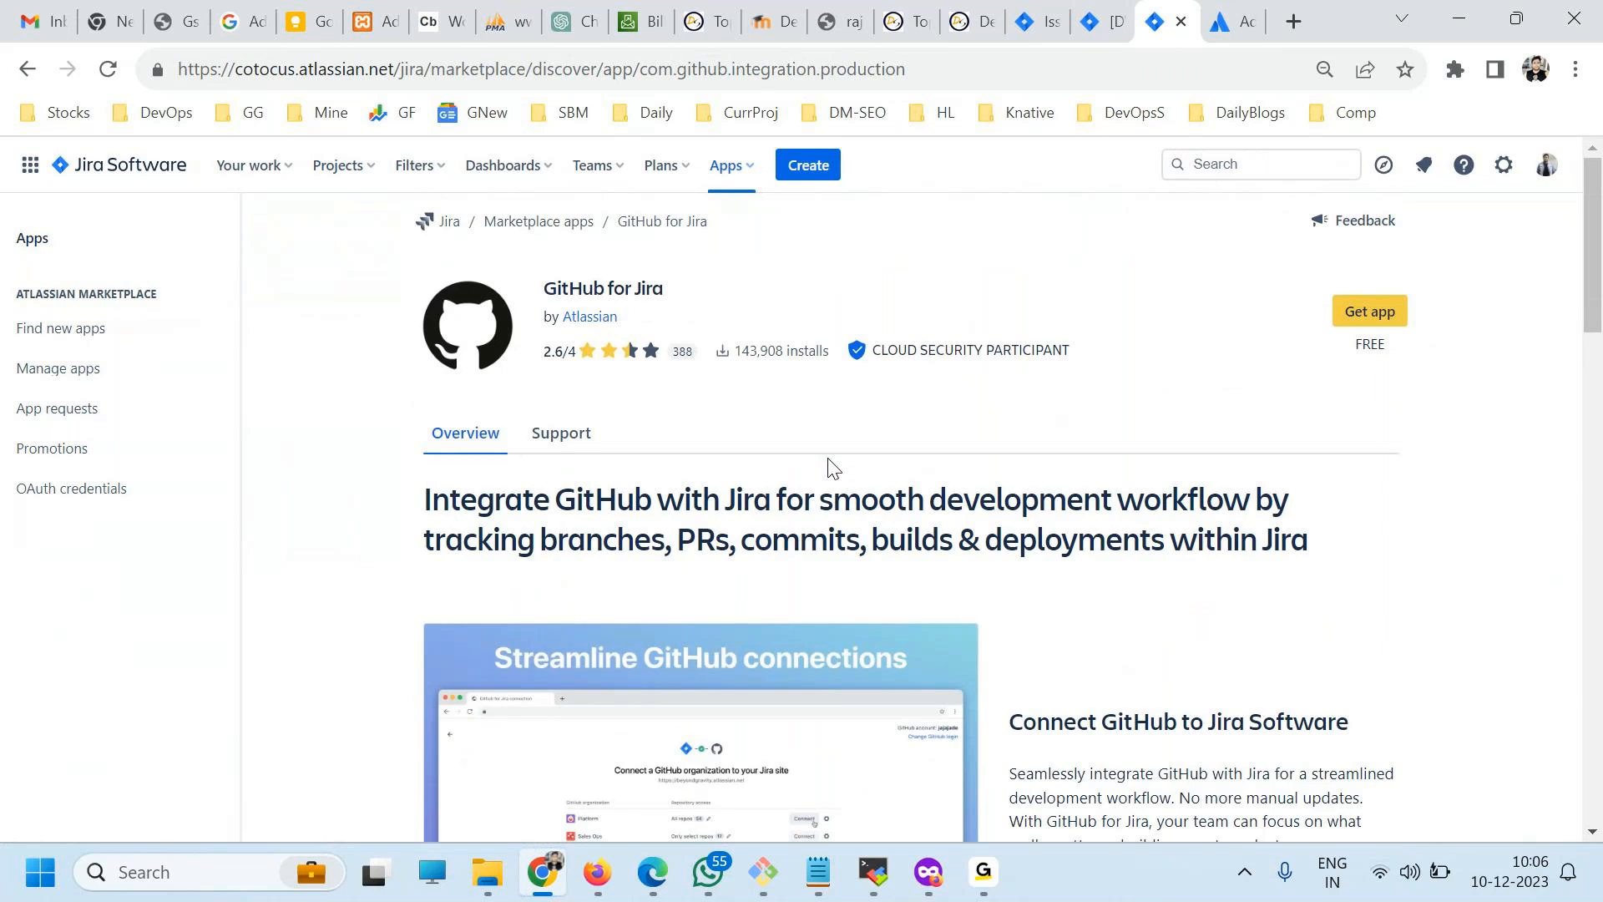
scroll(832, 468, "down", 12)
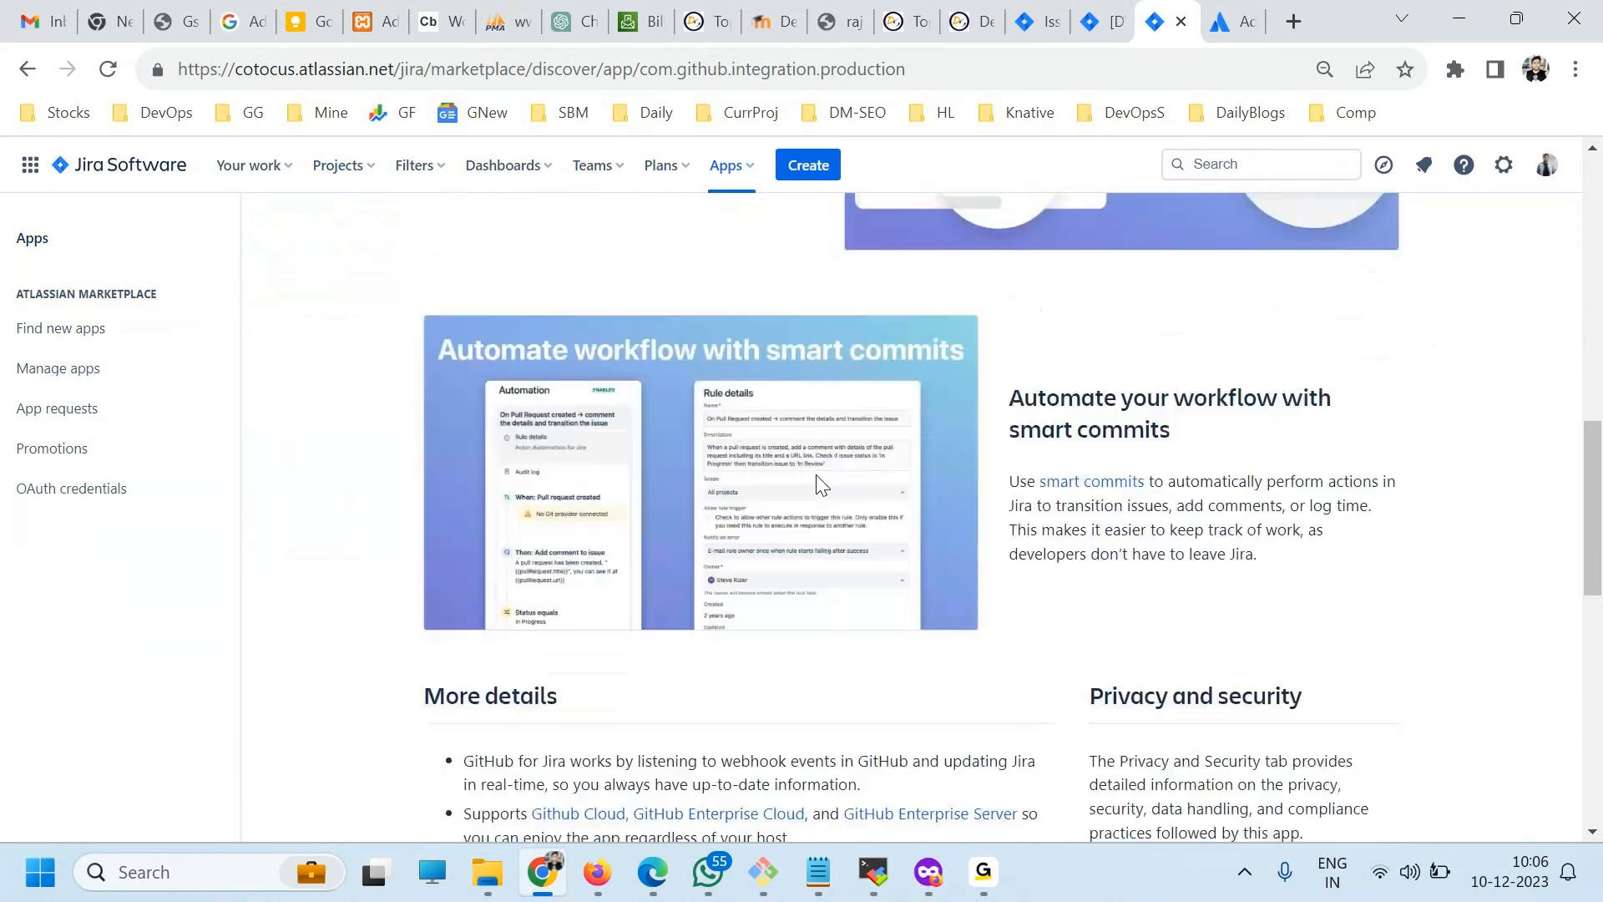
scroll(821, 484, "down", 10)
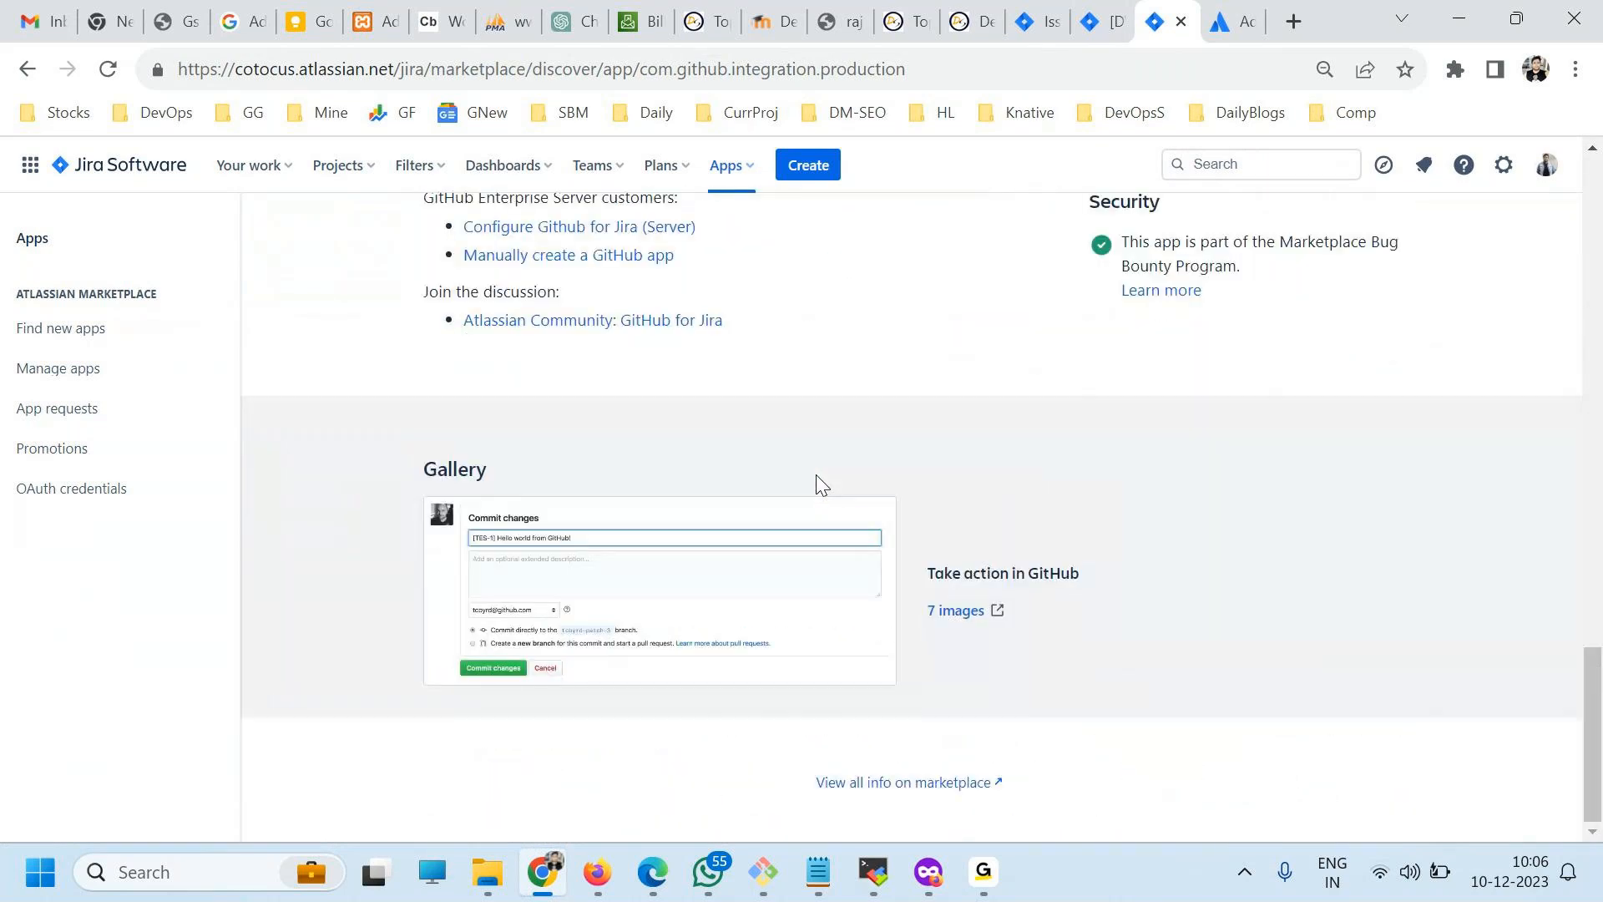
scroll(821, 485, "up", 20)
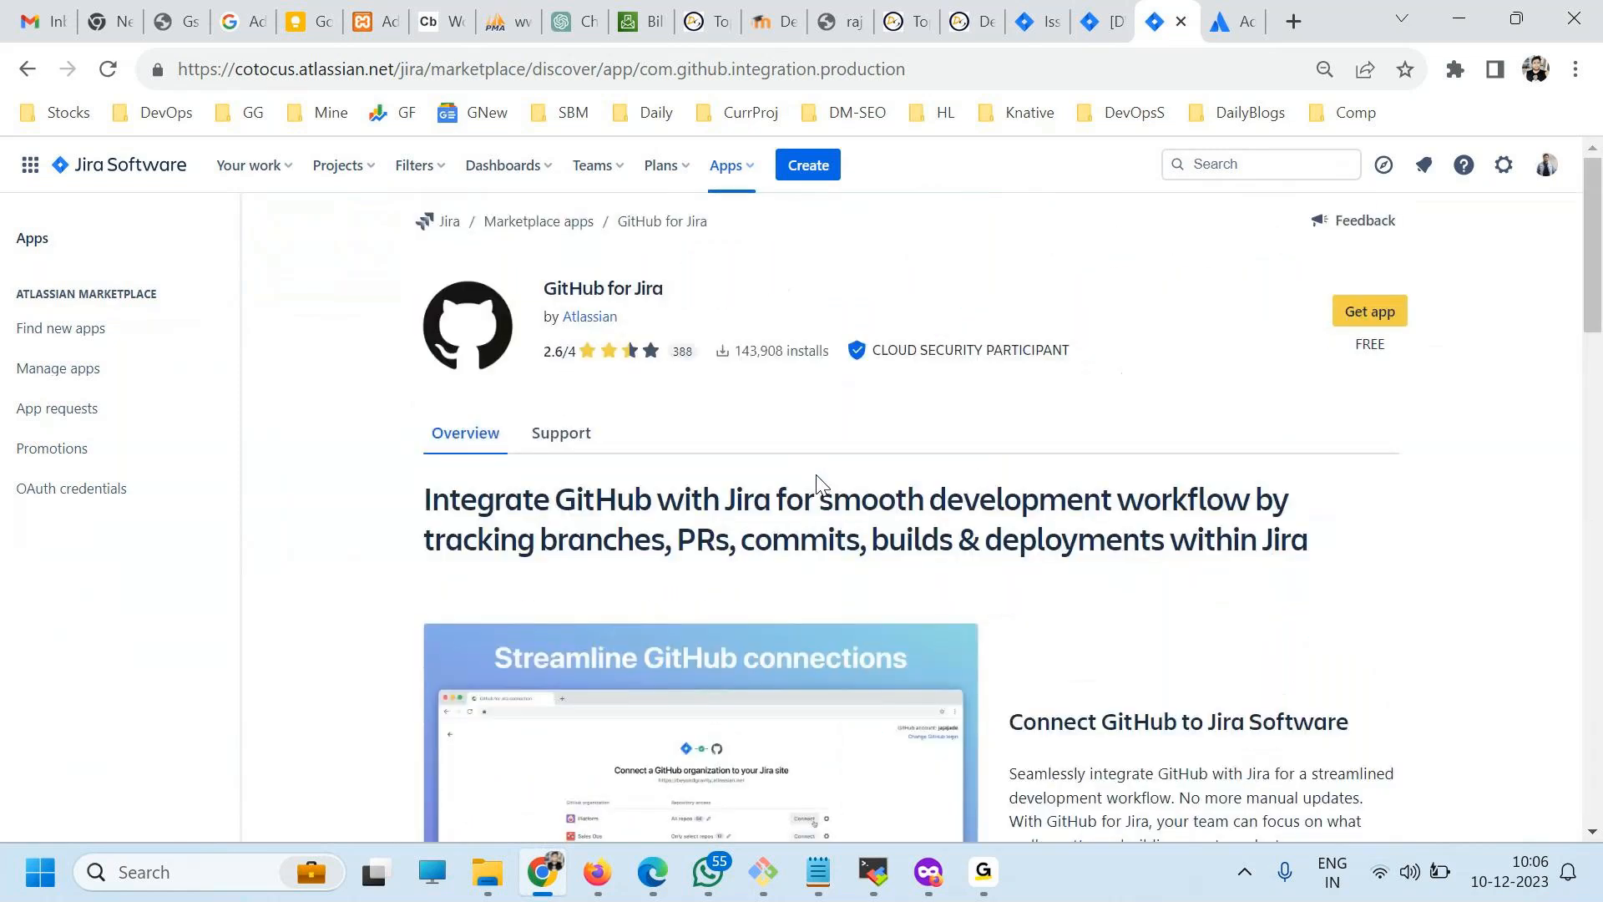
Install the free GitHub for Jira app and open its getting-started page.
left_click(1378, 313)
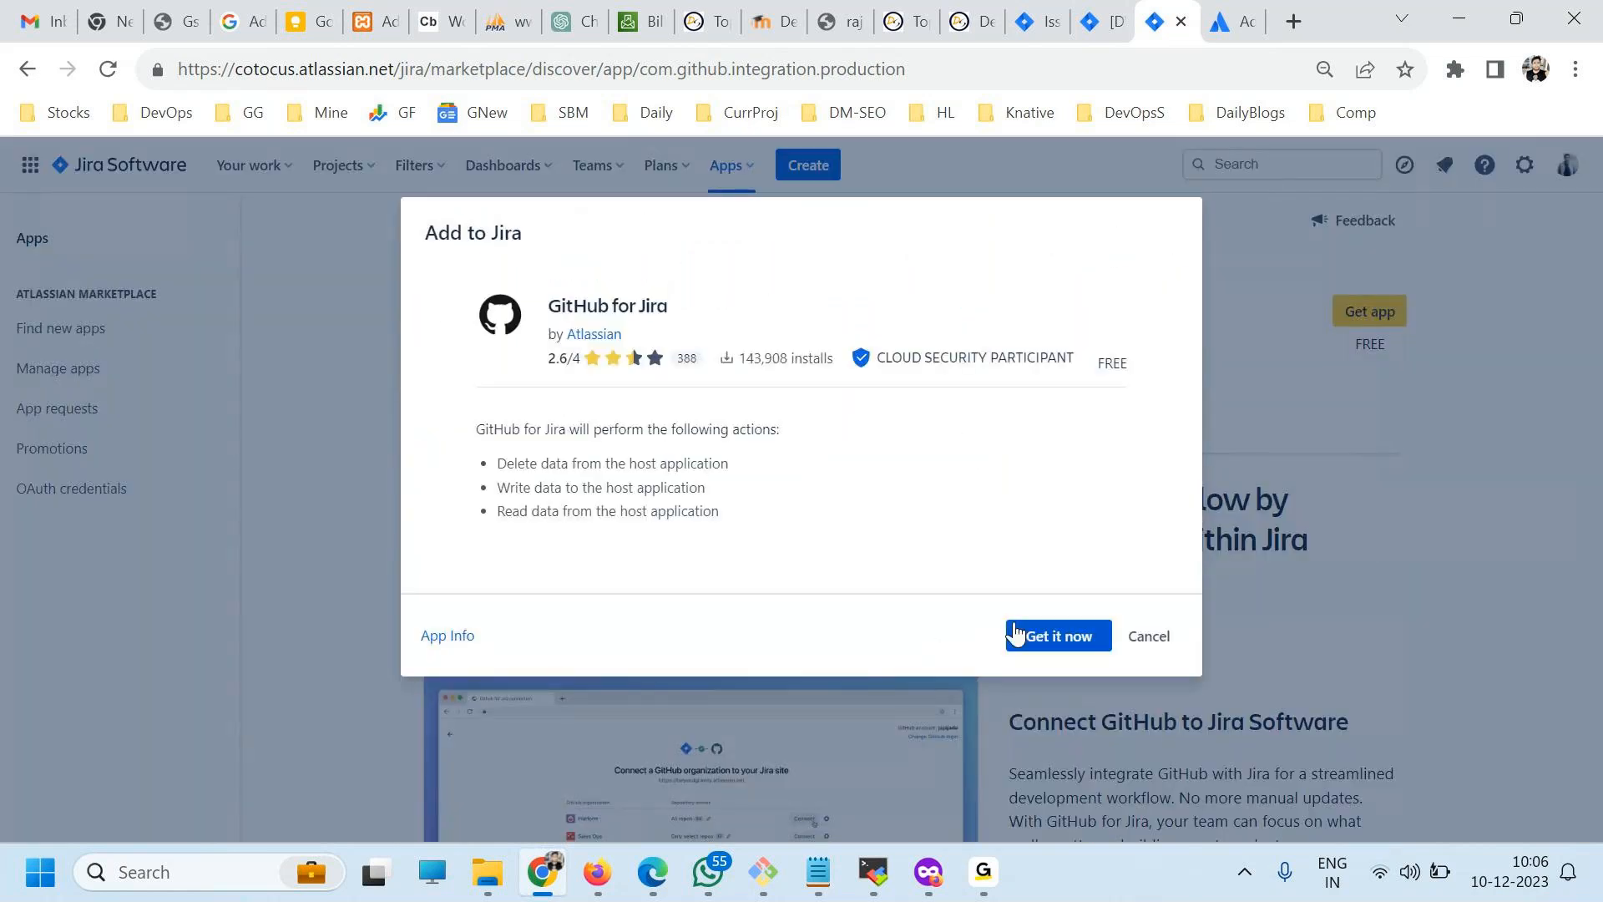
left_click(1039, 632)
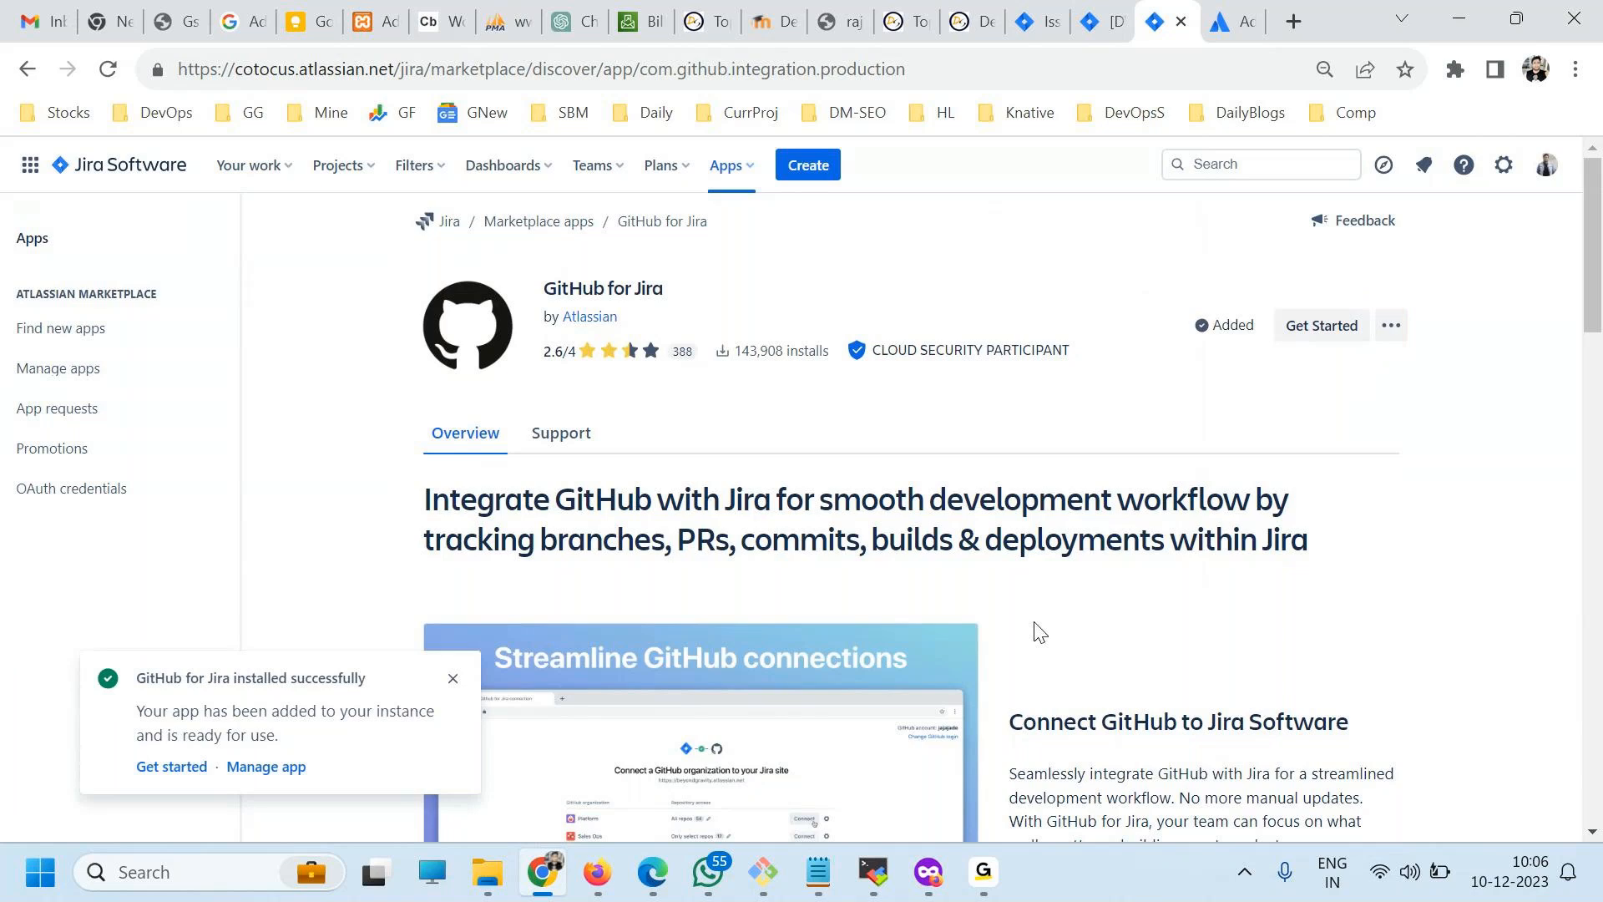
left_click_drag(173, 678, 351, 678)
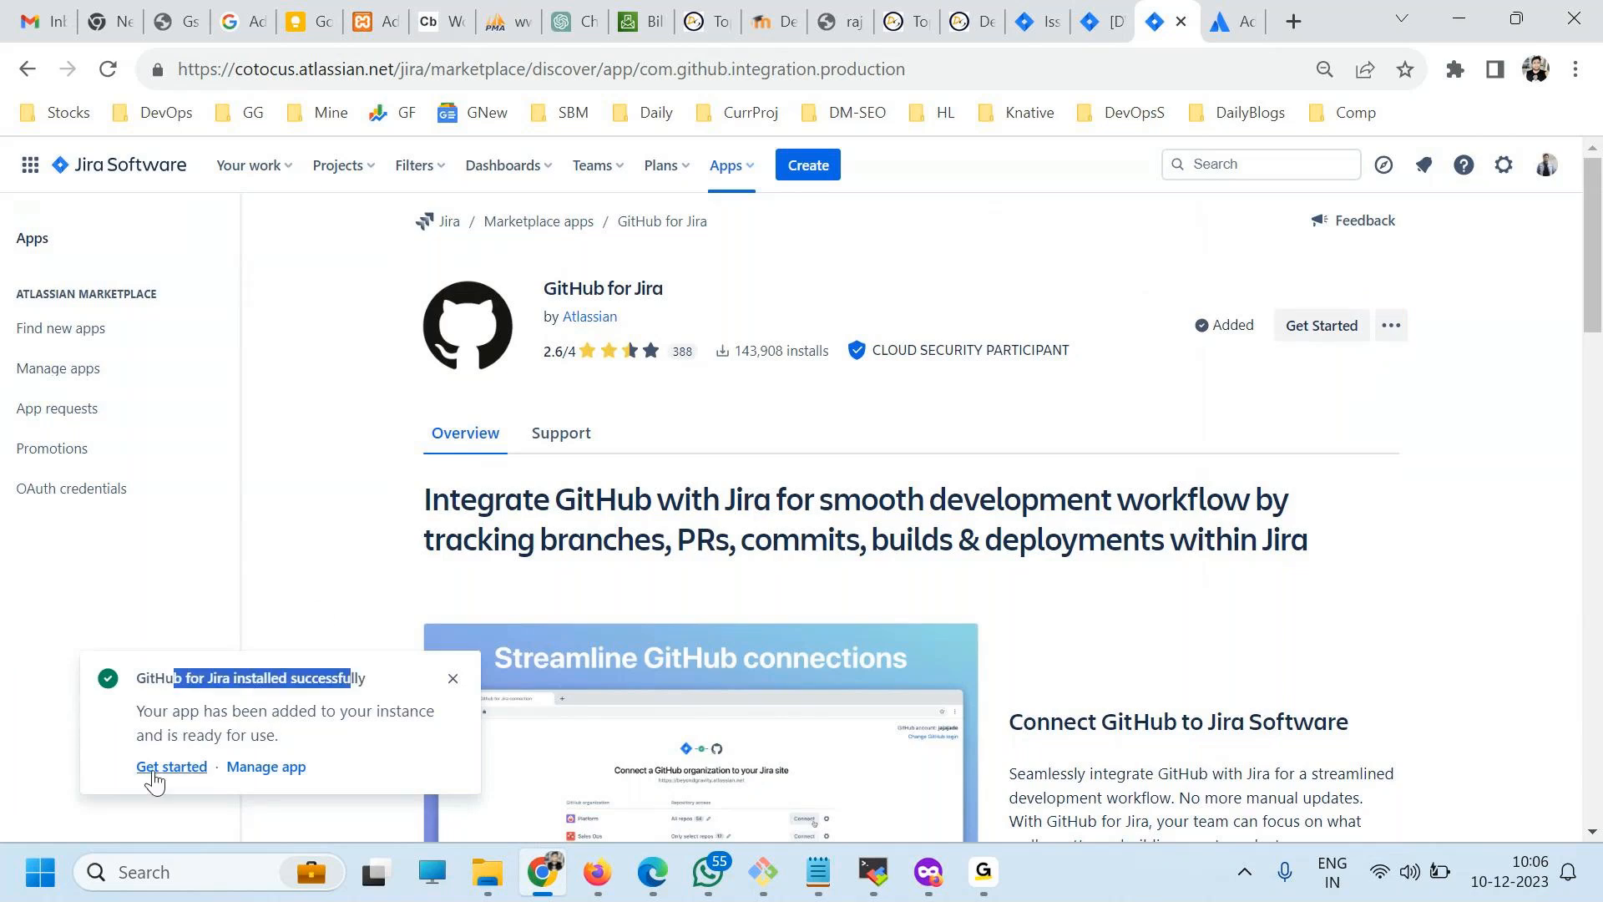
left_click(156, 768)
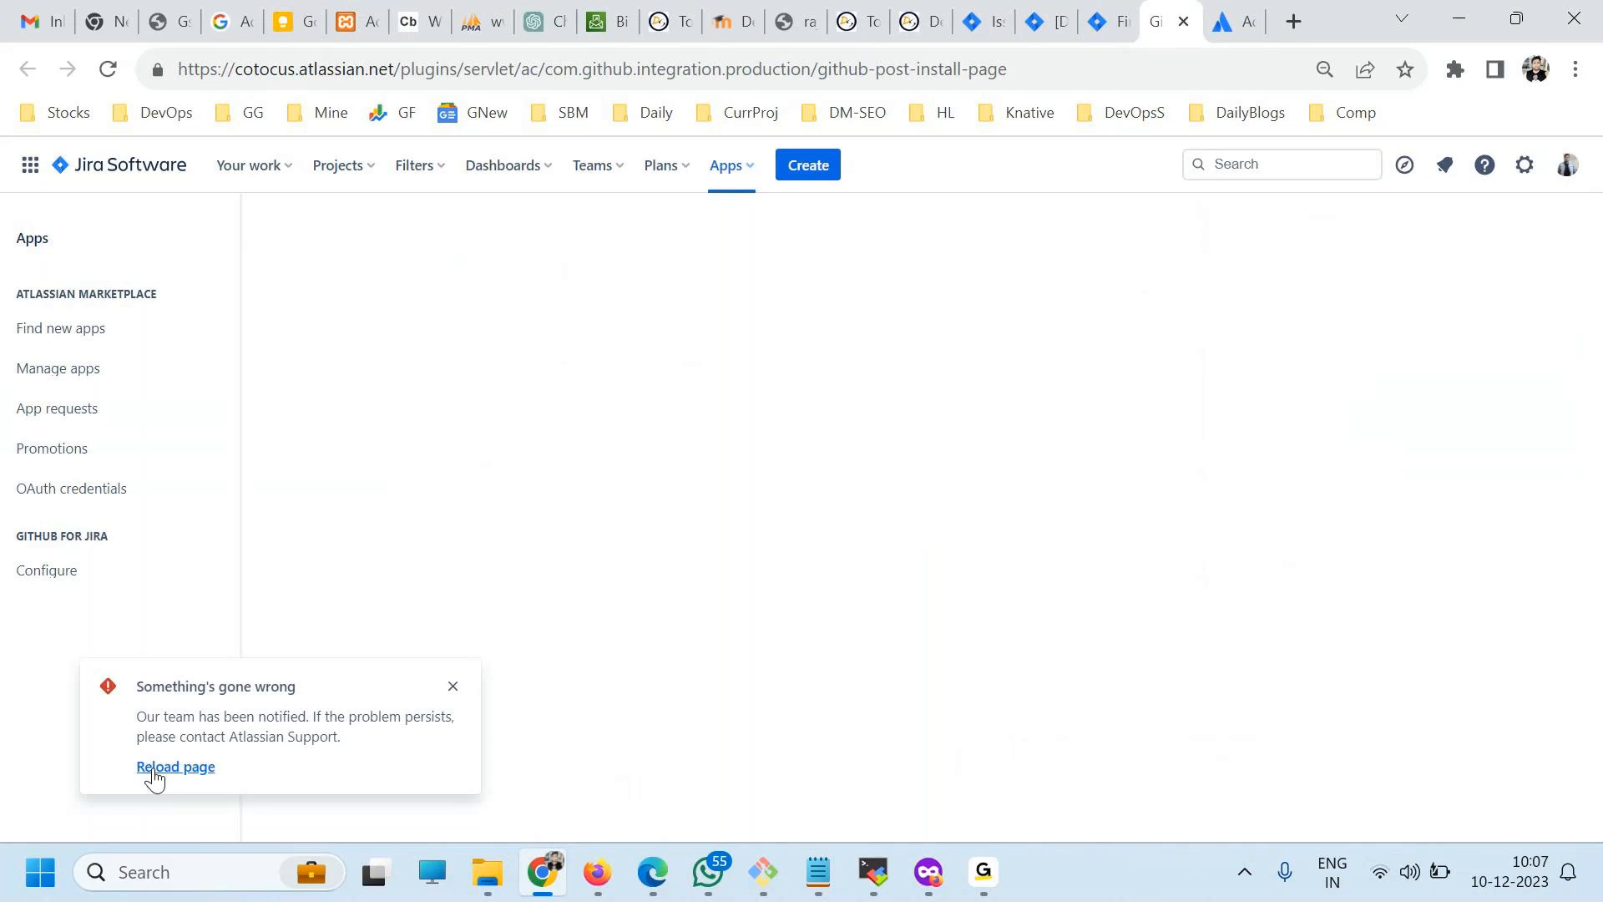
left_click(453, 687)
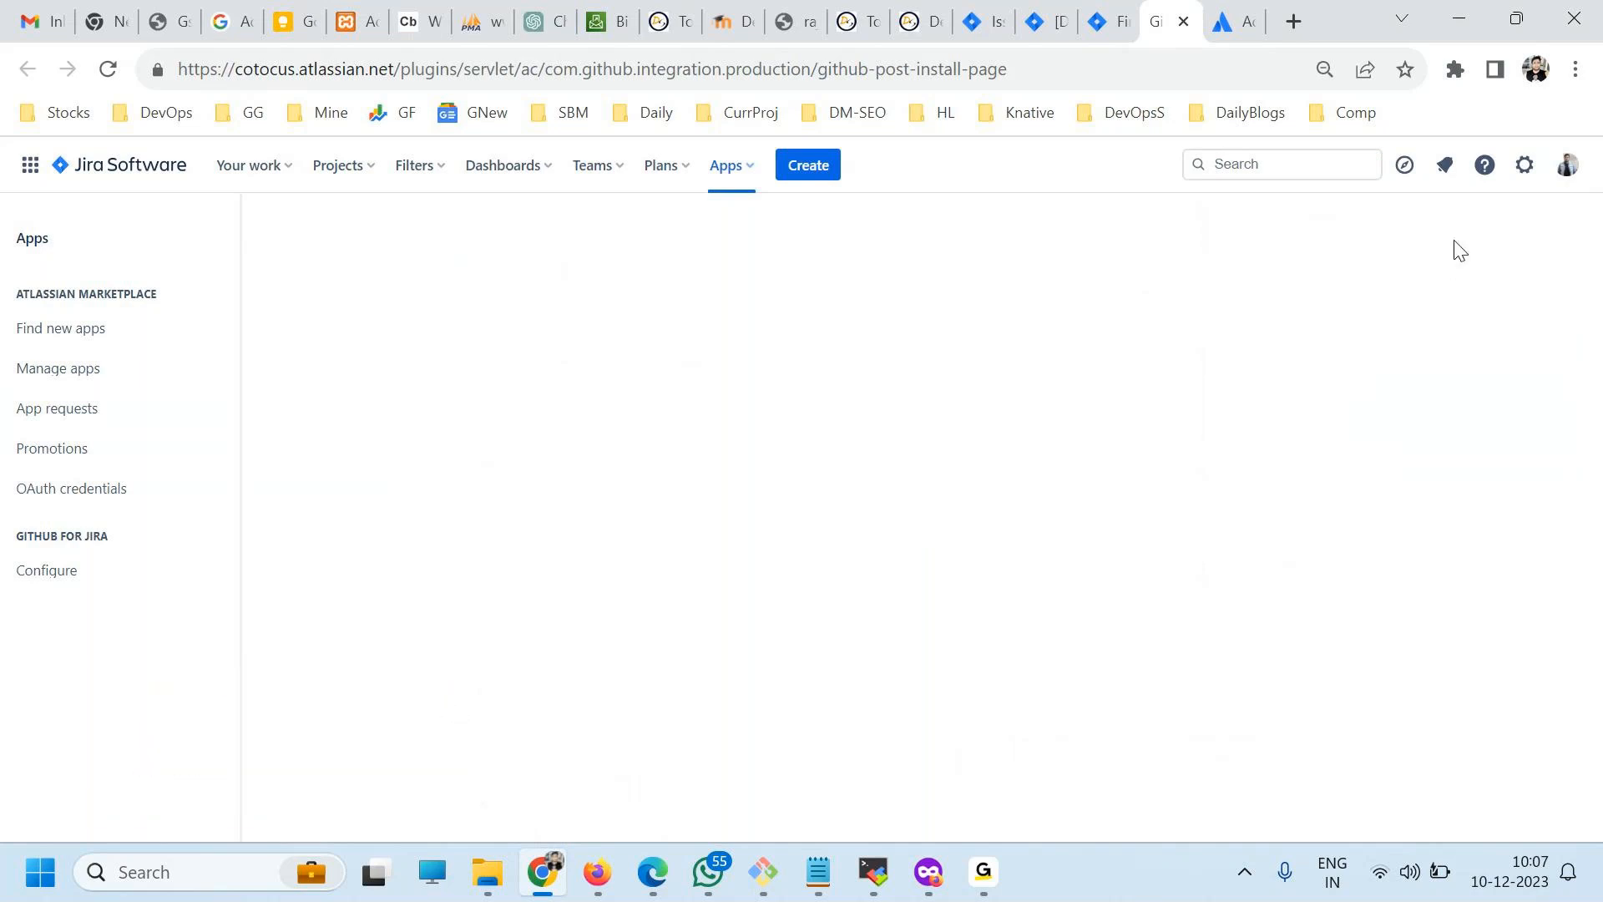
Open the Jira project administration and look over project actions and project categories, ending on the Manage Projects page.
left_click(1512, 176)
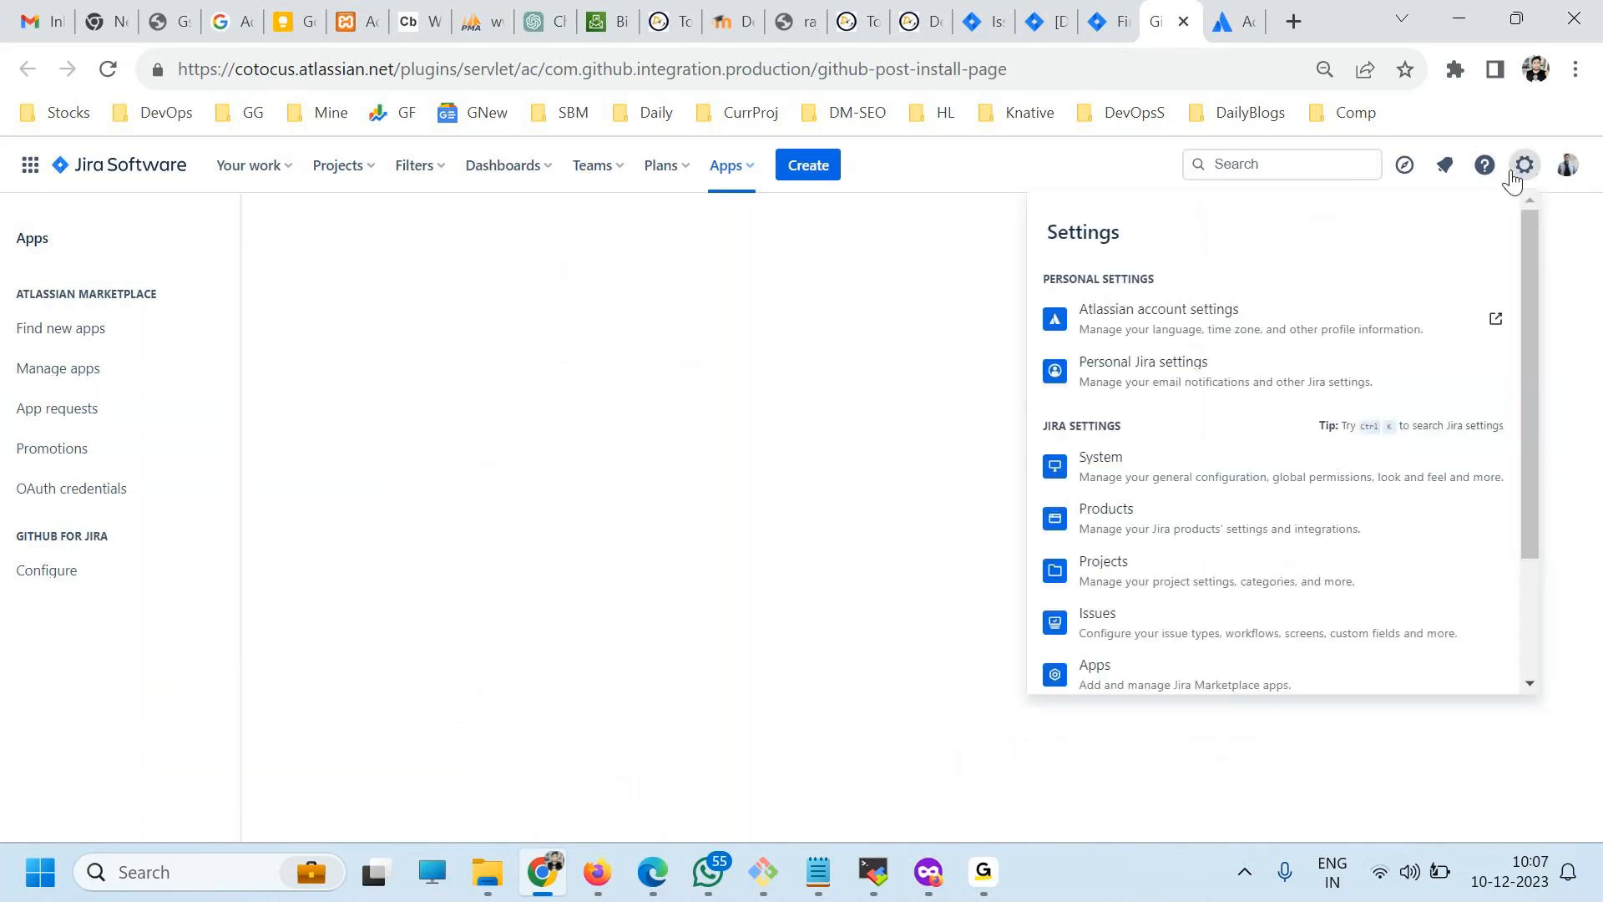
left_click(1143, 578)
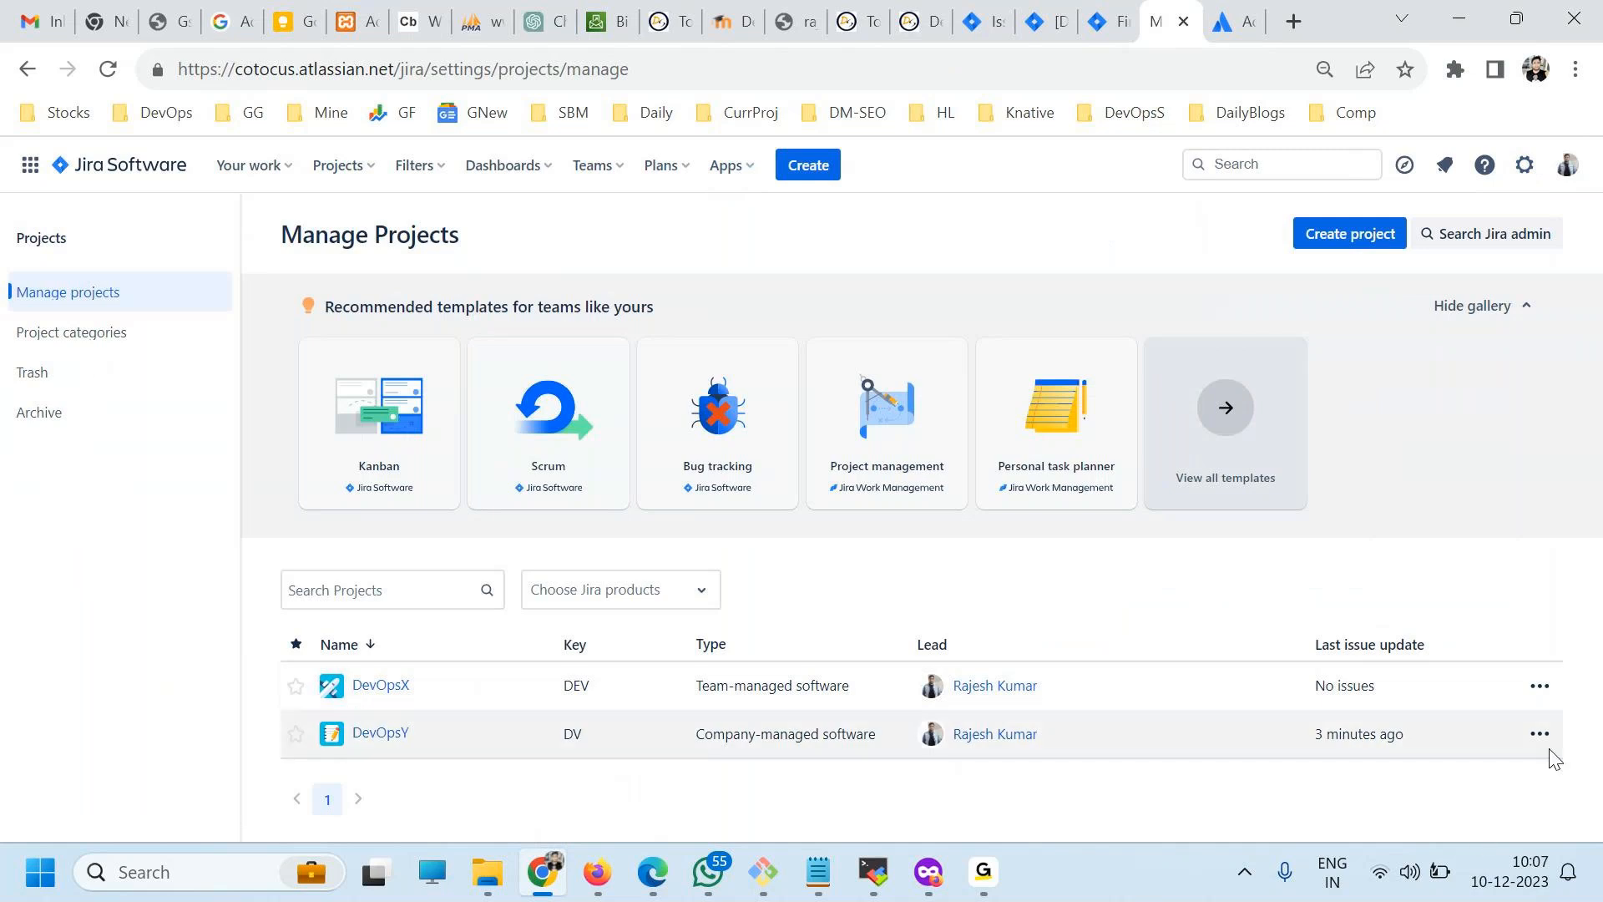
left_click(1538, 687)
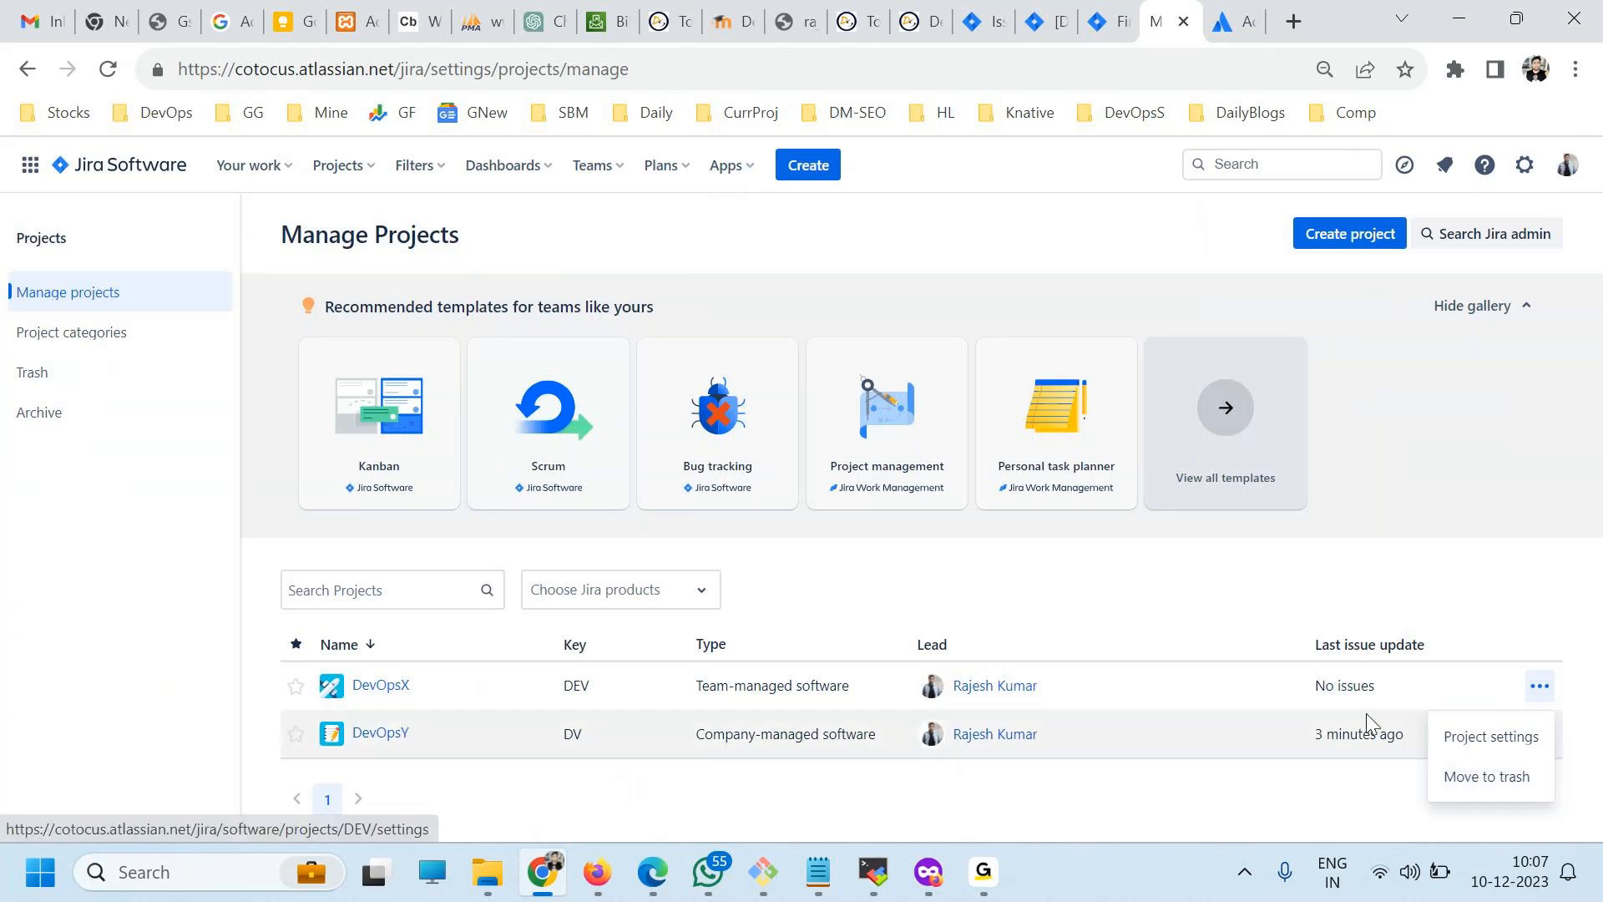
left_click(60, 601)
left_click(114, 343)
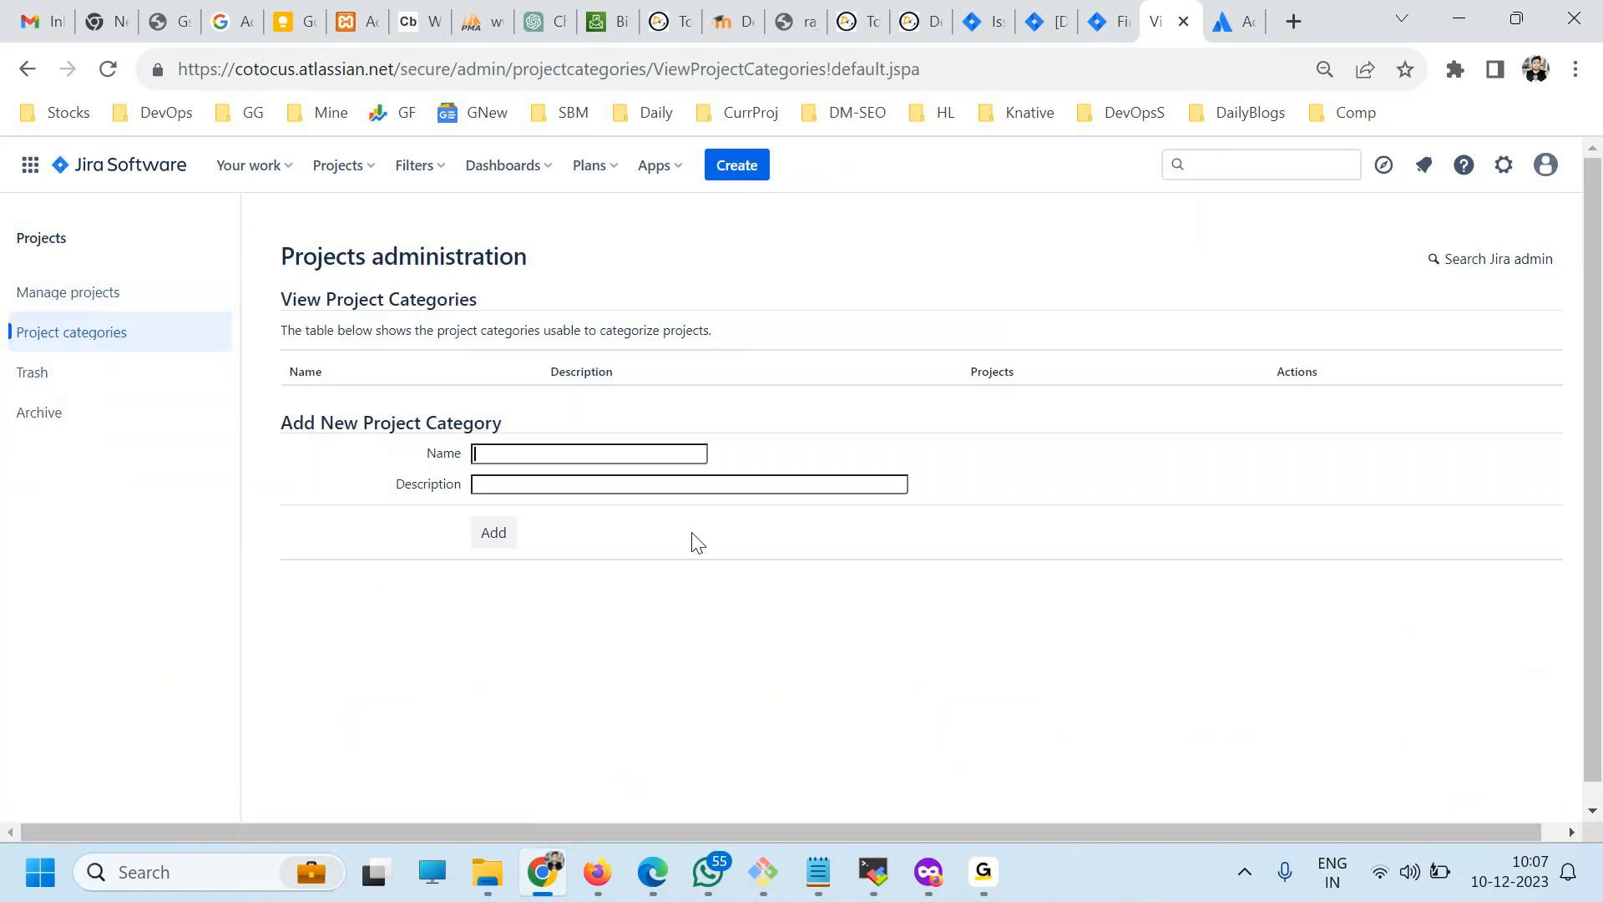
left_click(52, 297)
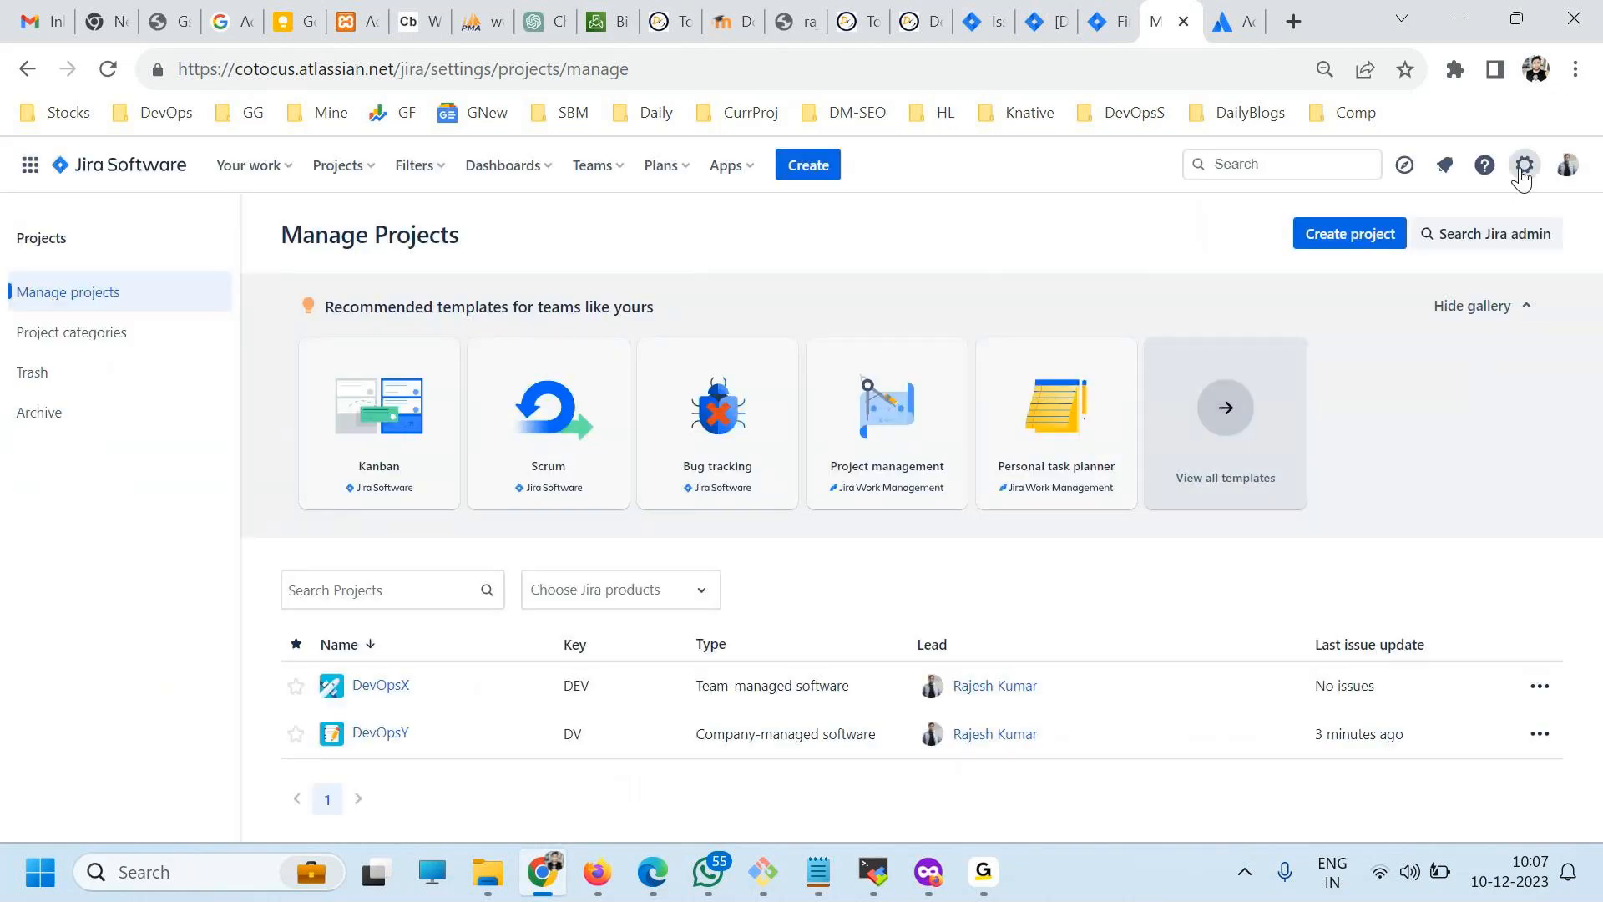
Open the Jira System settings and look through the general configuration, including internationalization and options.
left_click(1524, 168)
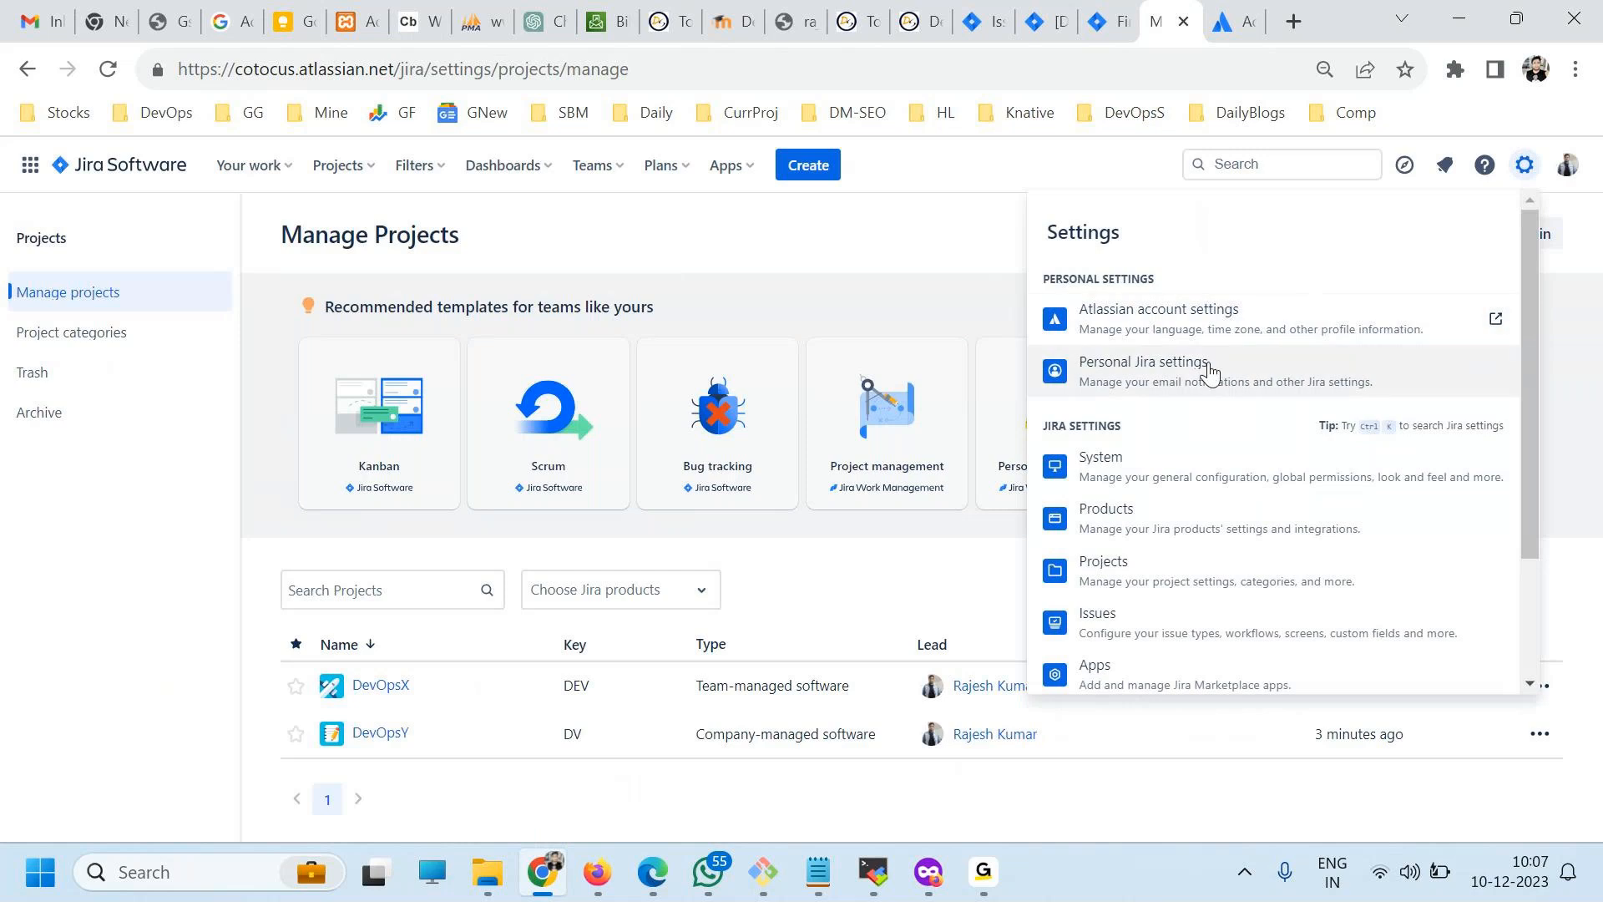
left_click(1126, 455)
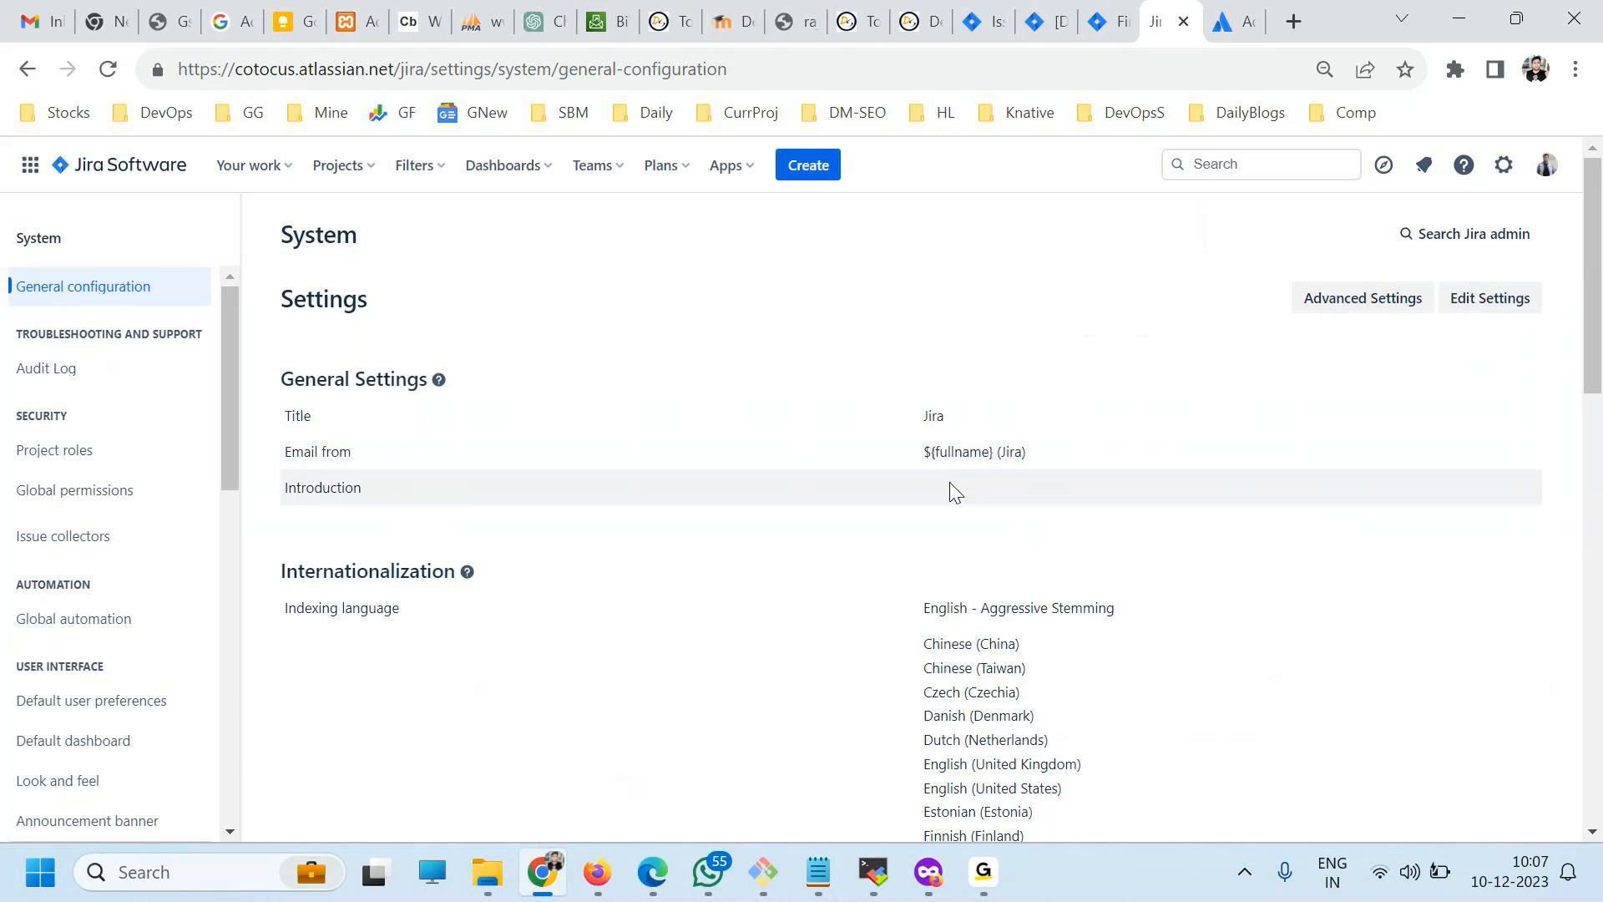
scroll(949, 482, "down", 10)
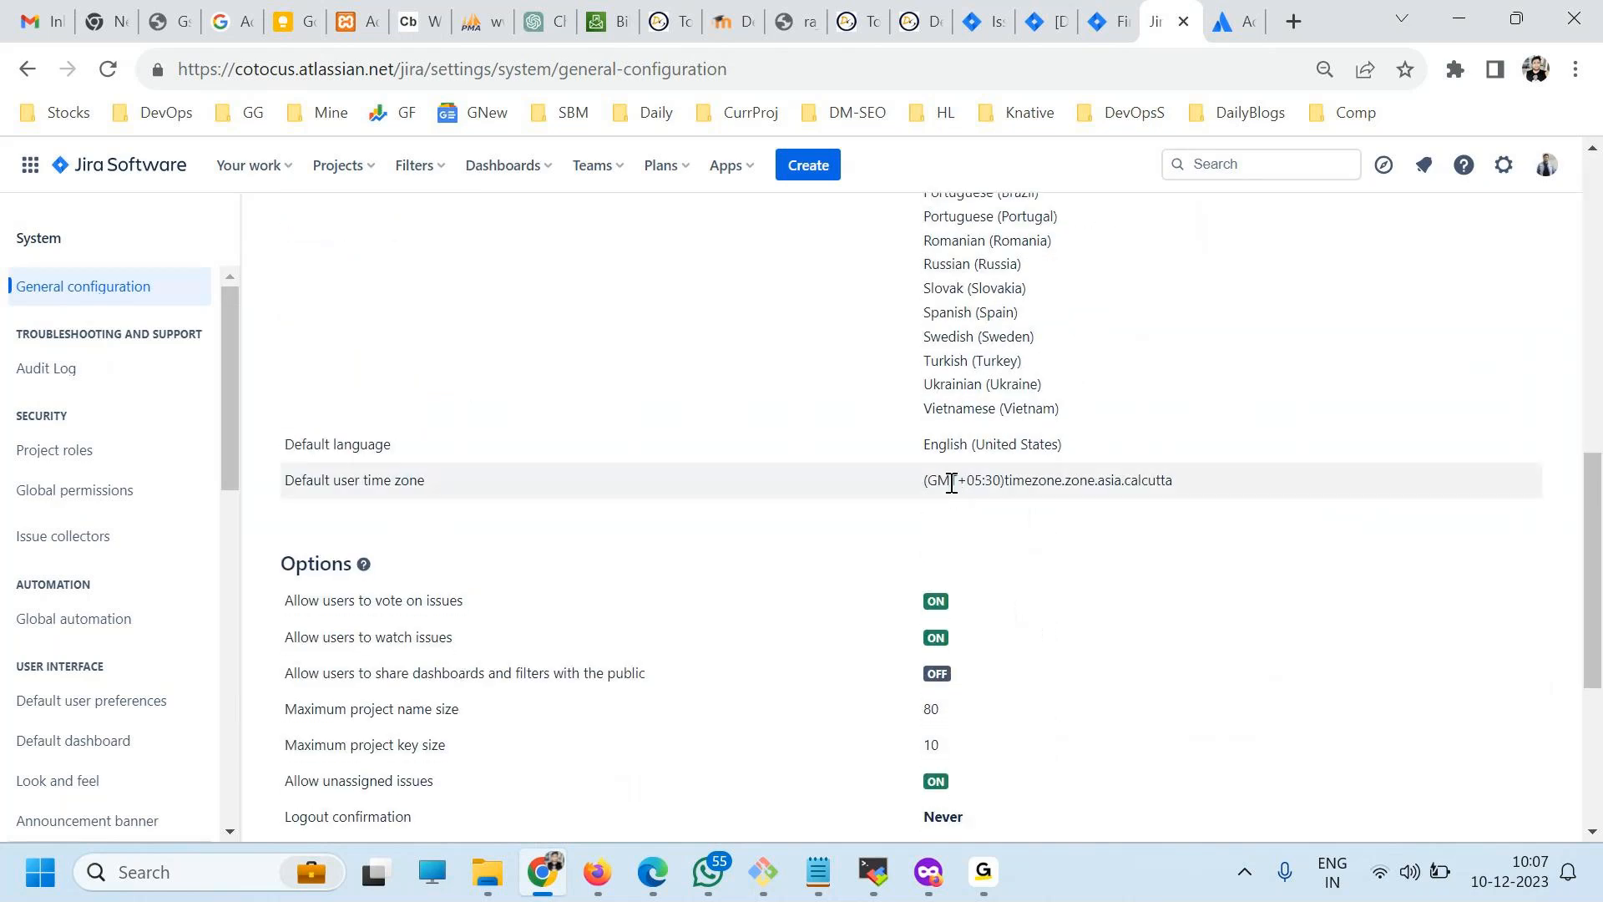
scroll(951, 483, "down", 5)
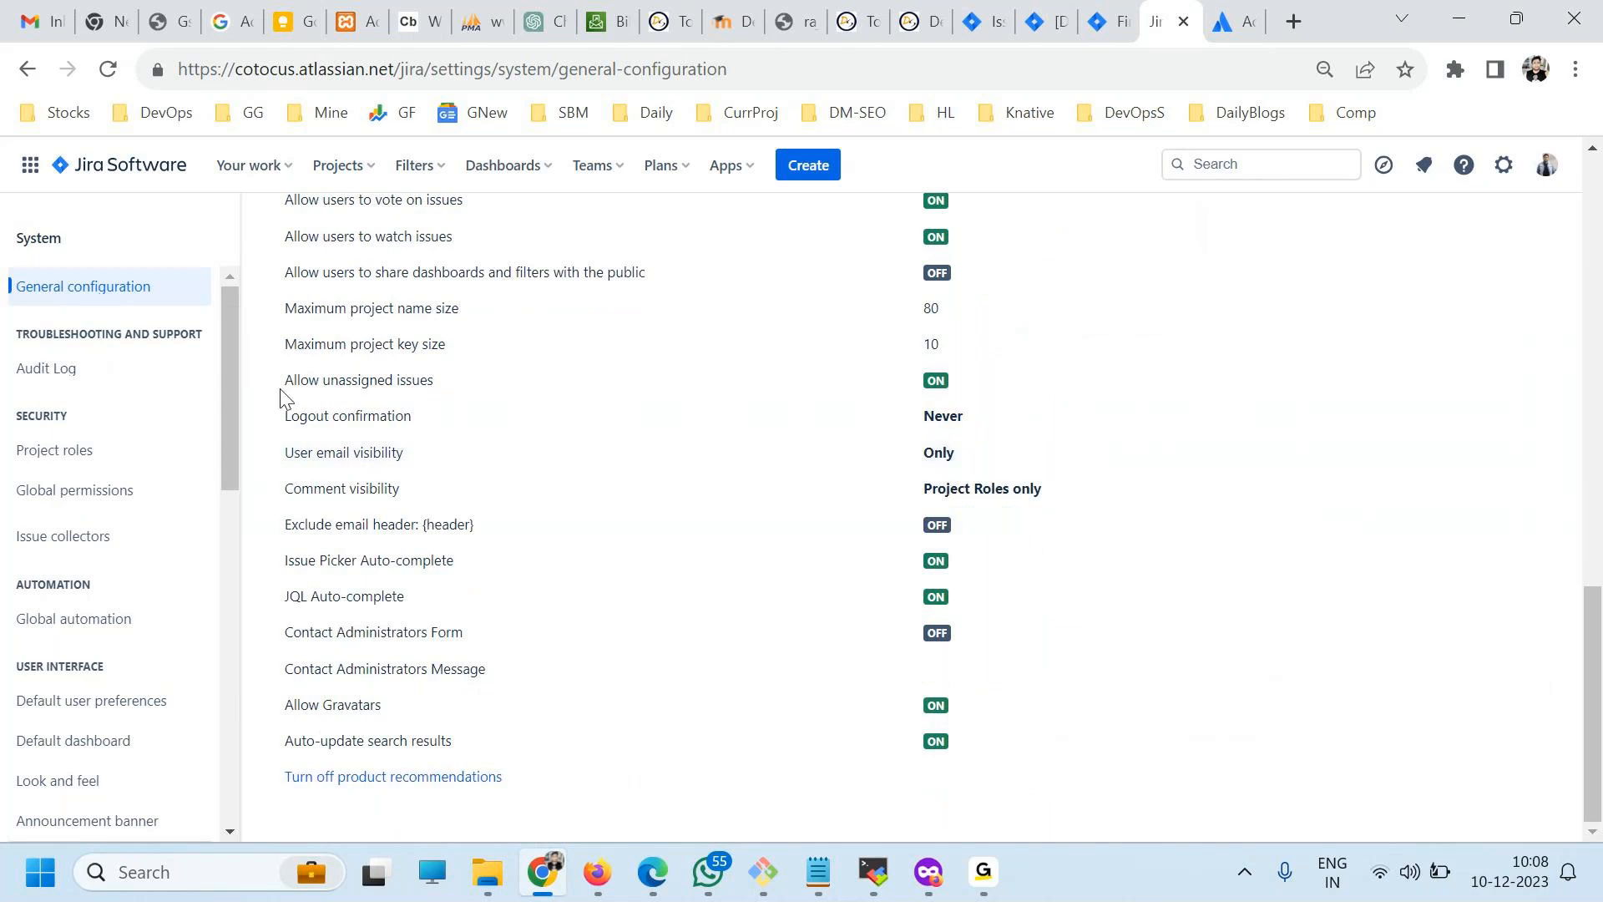
scroll(236, 468, "up", 7)
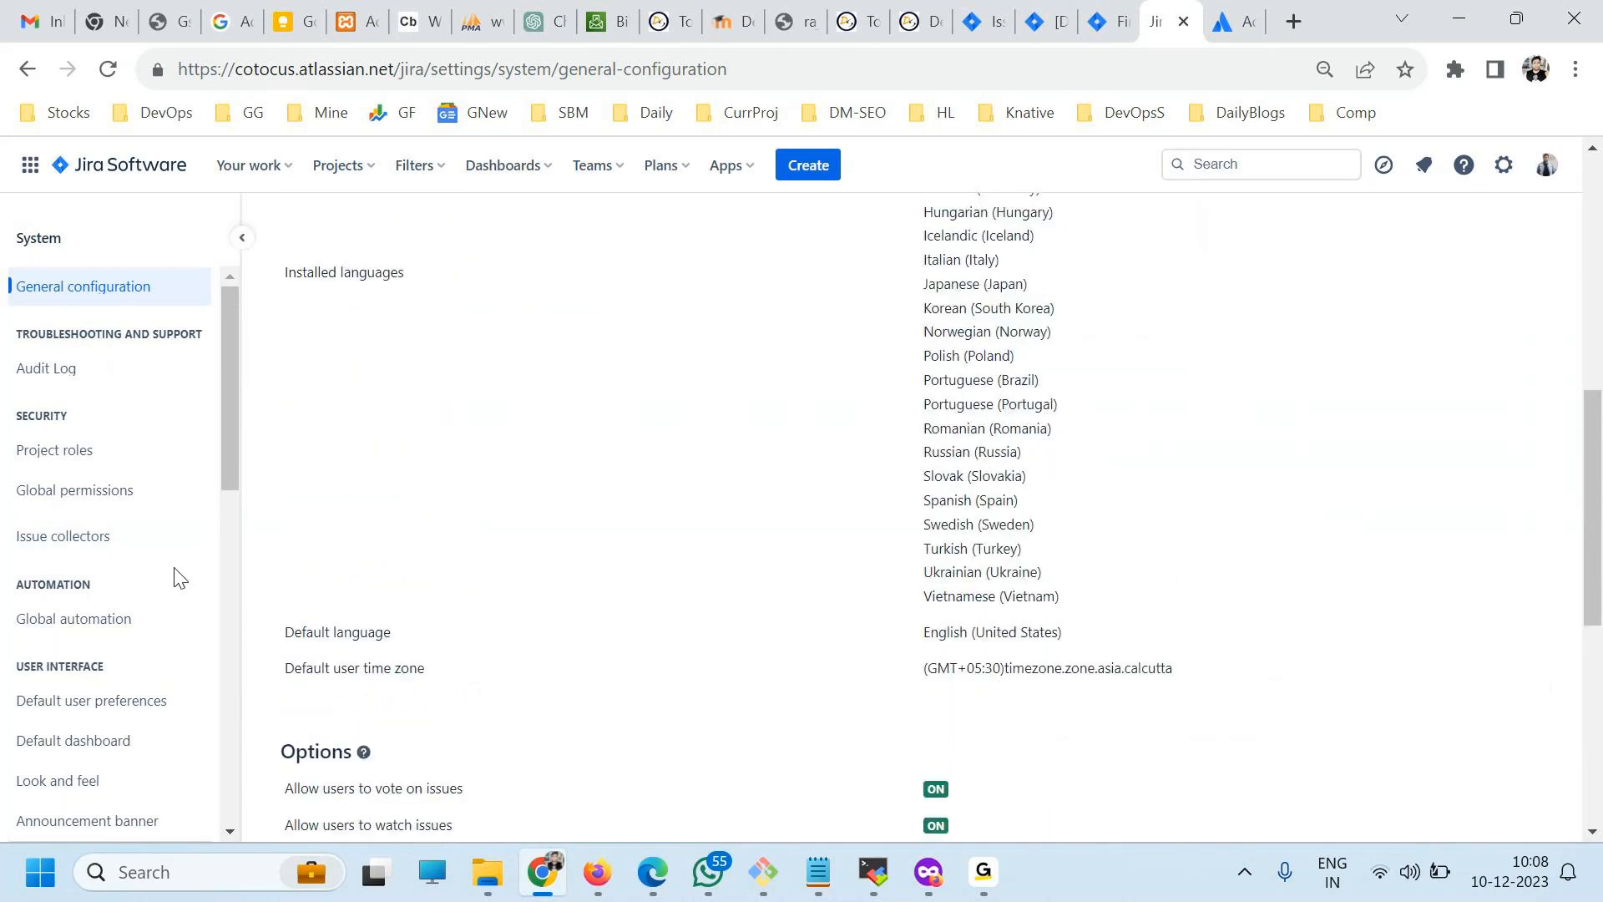
scroll(178, 577, "up", 3)
Open the global permissions and review which groups hold each Jira permission.
left_click(103, 501)
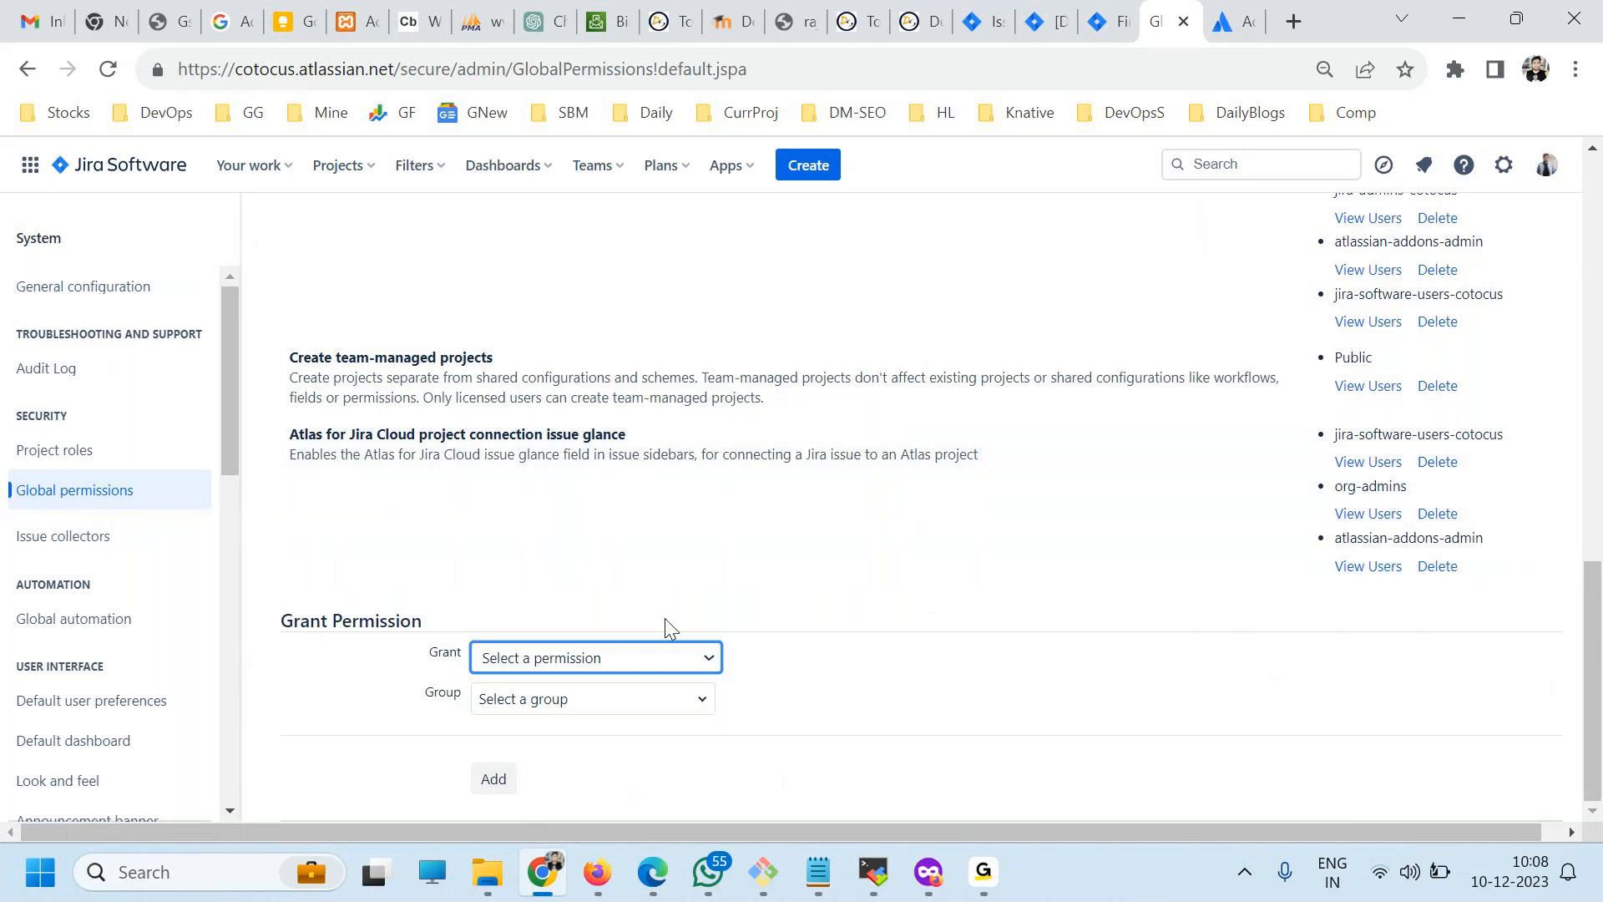
scroll(665, 618, "up", 6)
scroll(841, 673, "up", 6)
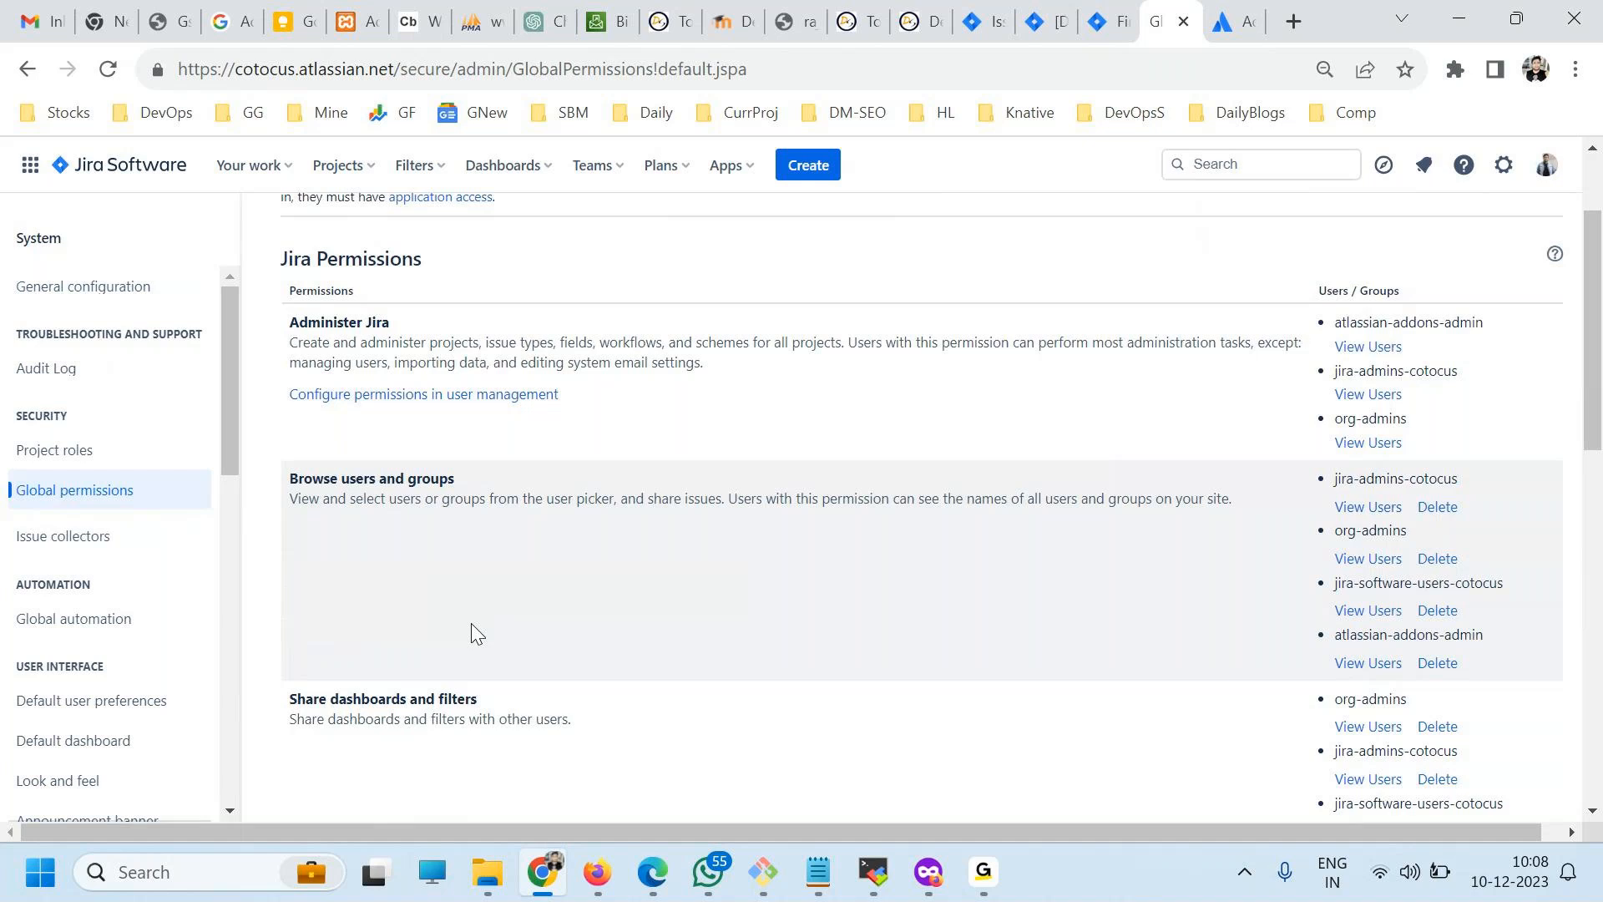
scroll(473, 626, "down", 3)
scroll(473, 632, "down", 5)
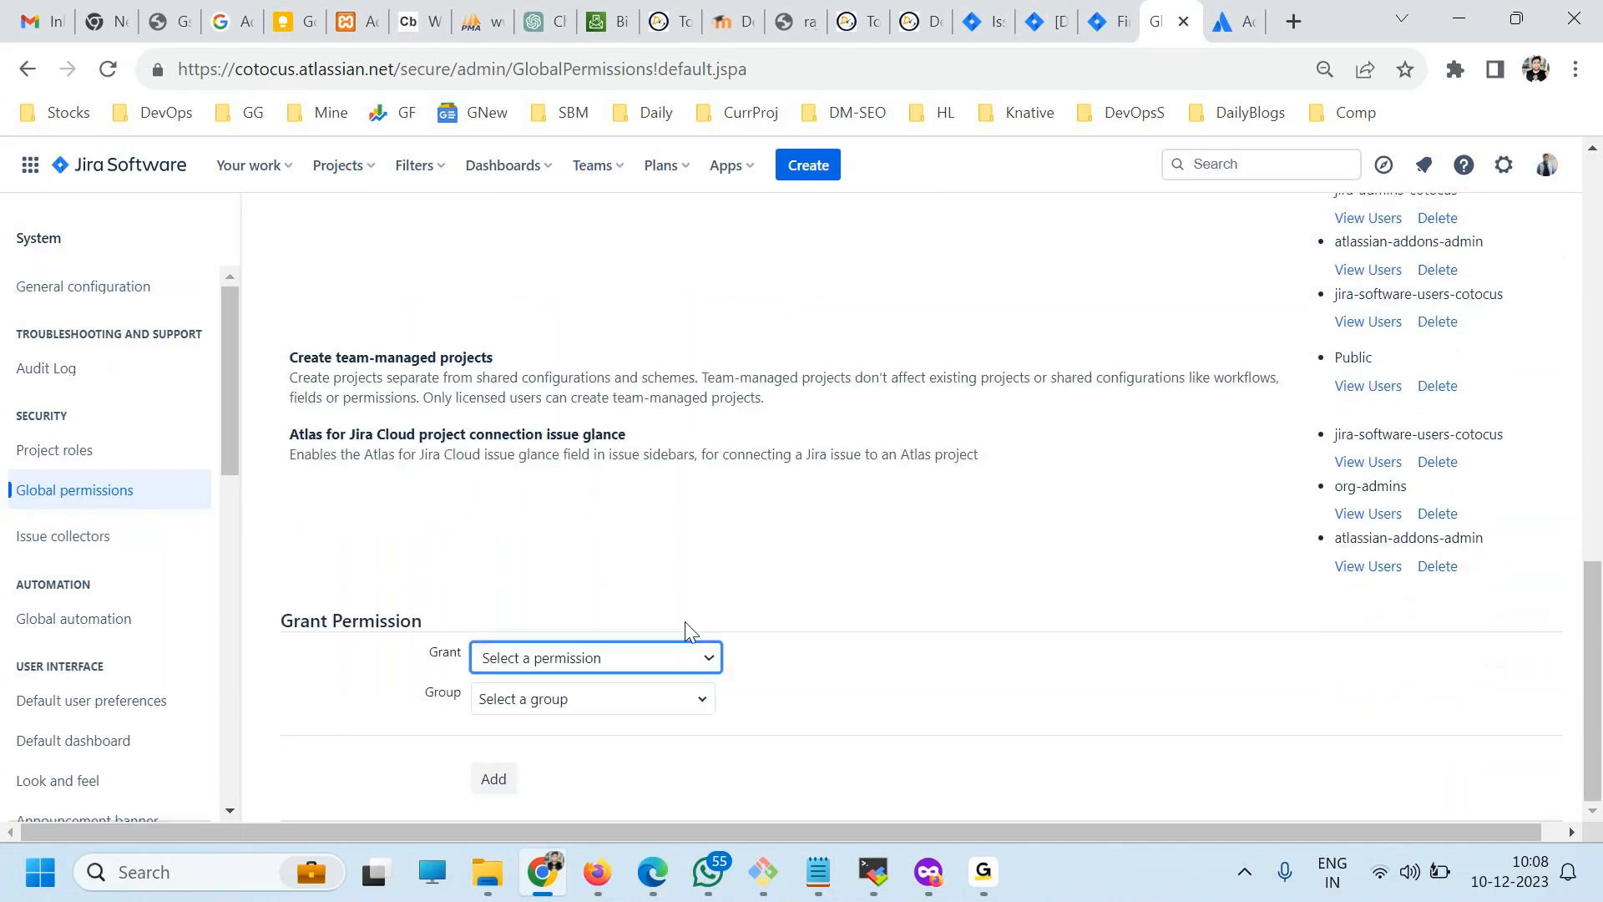
Choose Browse users and groups as the permission to grant in the Grant Permission form.
left_click_drag(292, 620, 444, 618)
left_click(589, 658)
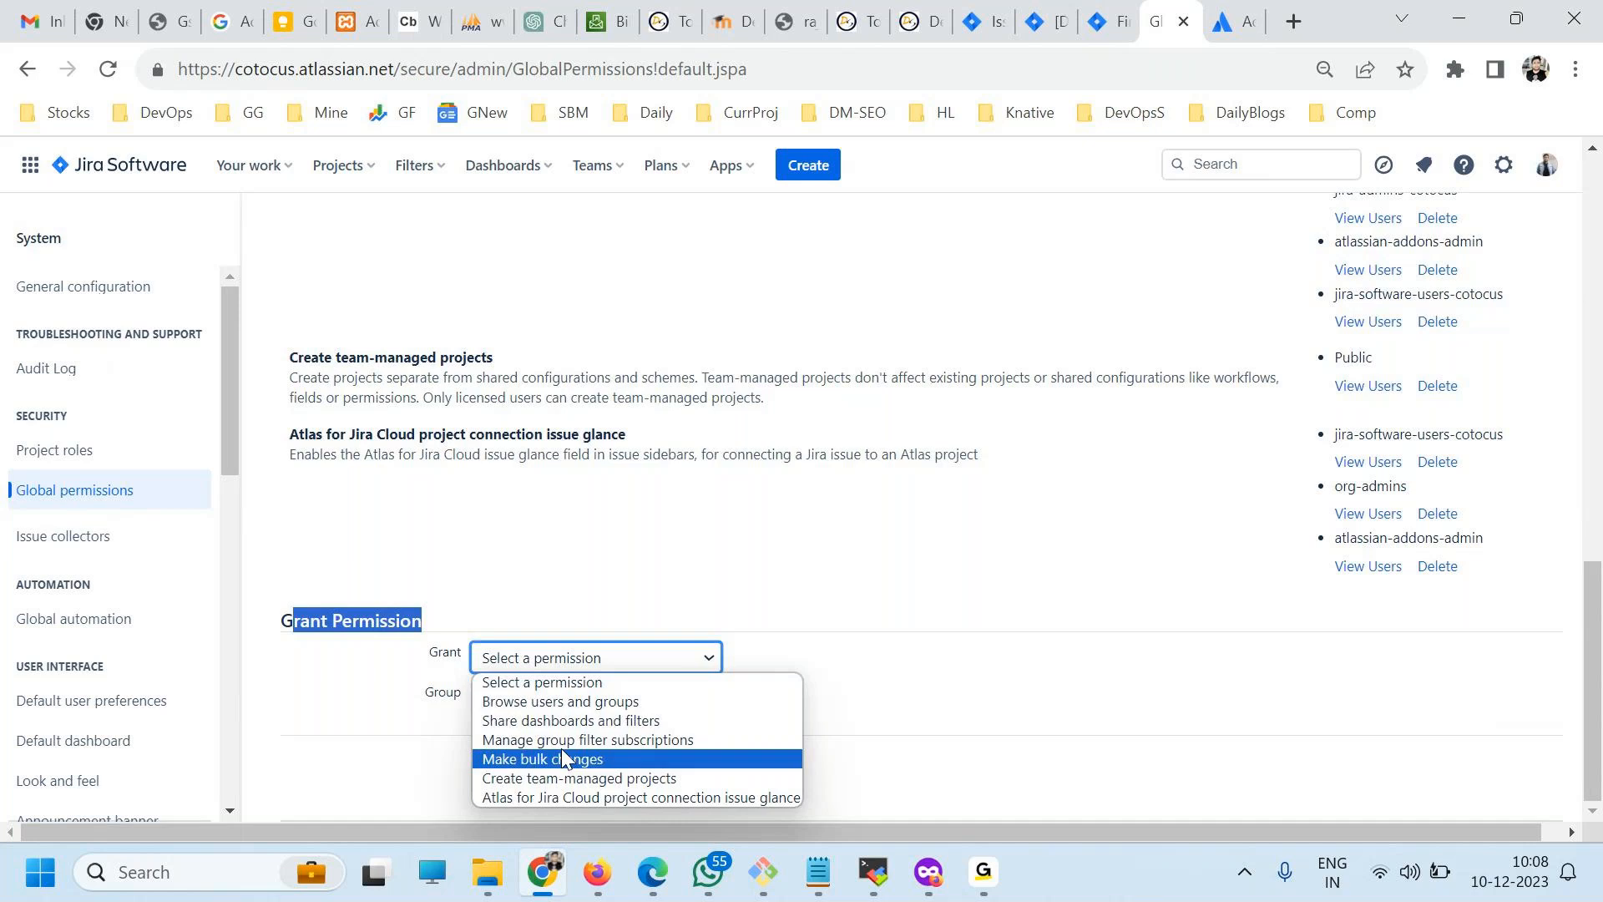
left_click(548, 701)
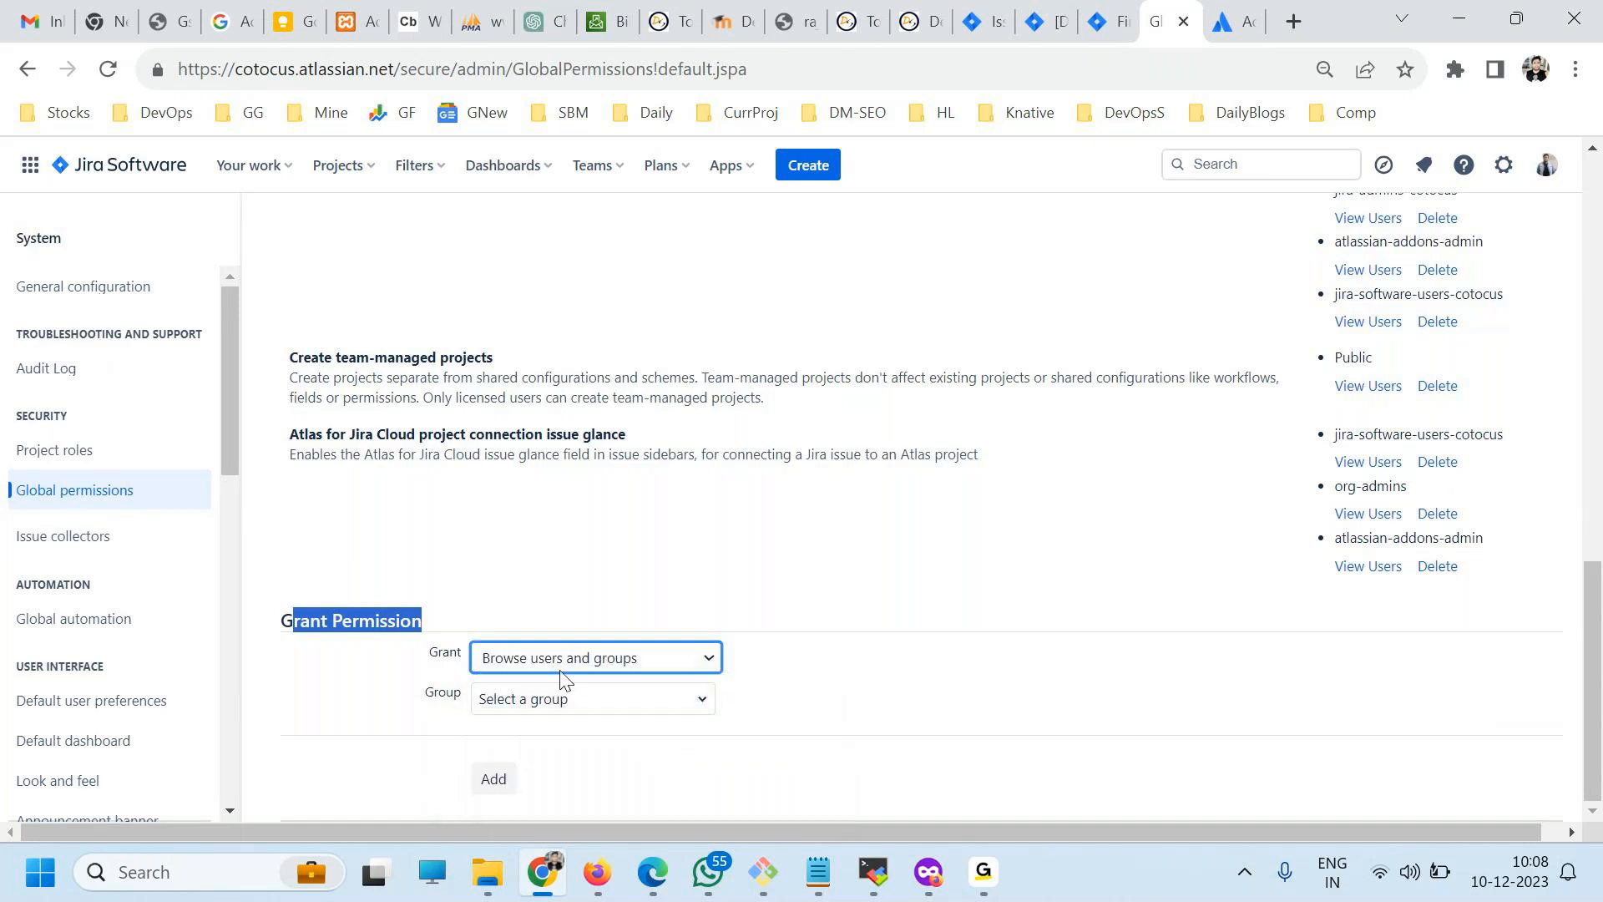
left_click(560, 660)
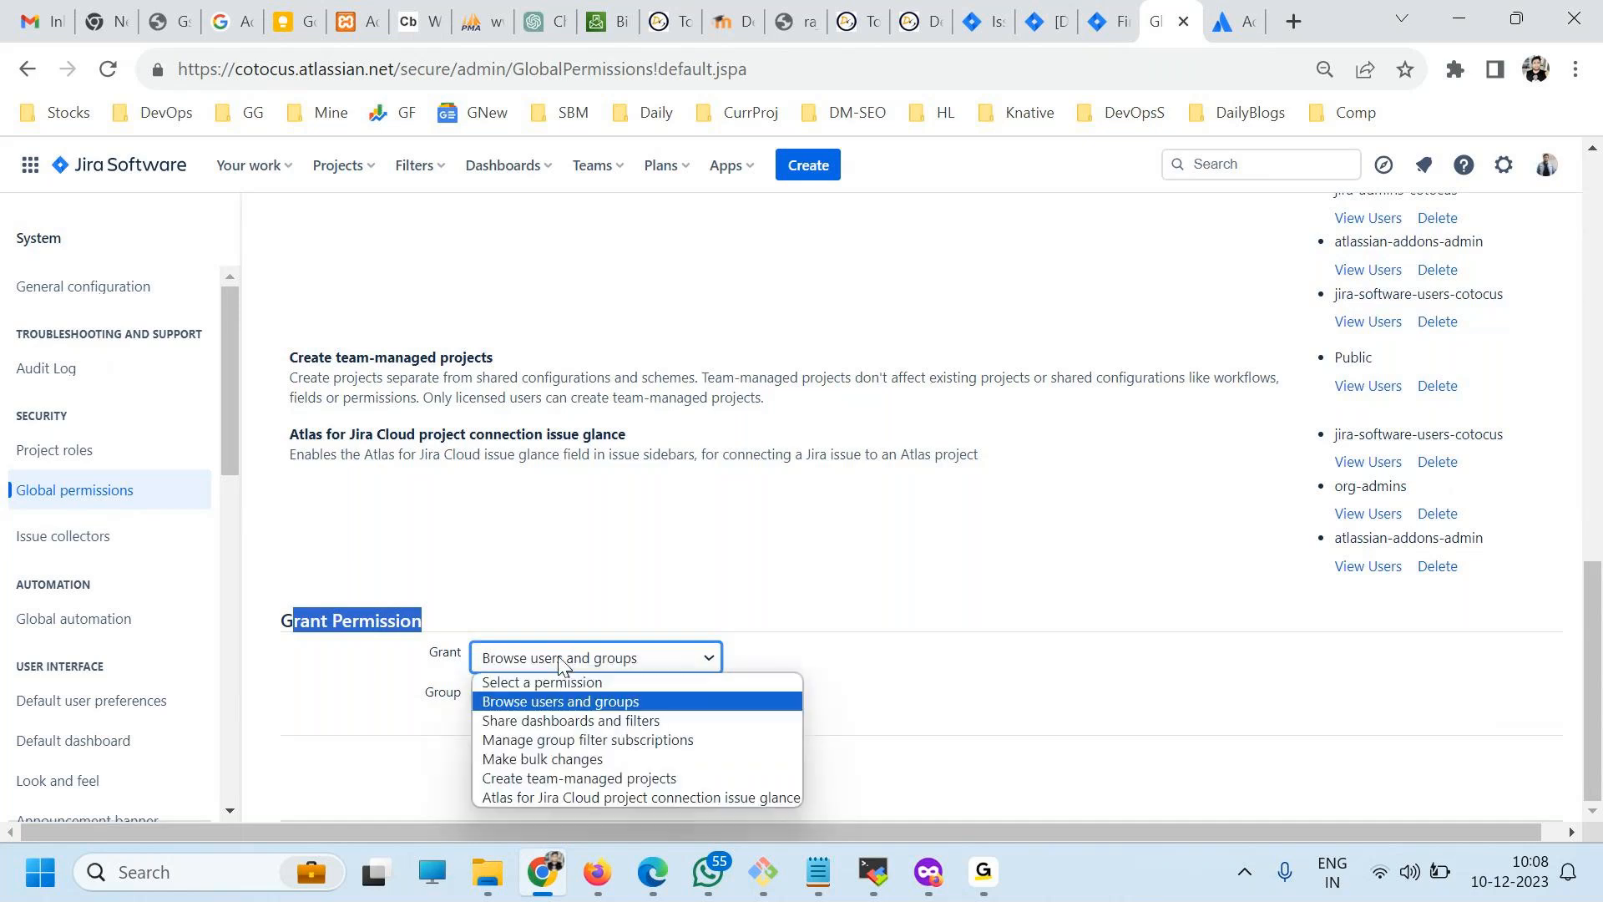
left_click(343, 697)
Look through the groups offered for the permission grant and search them by a person's name.
left_click(501, 700)
scroll(632, 733, "down", 1)
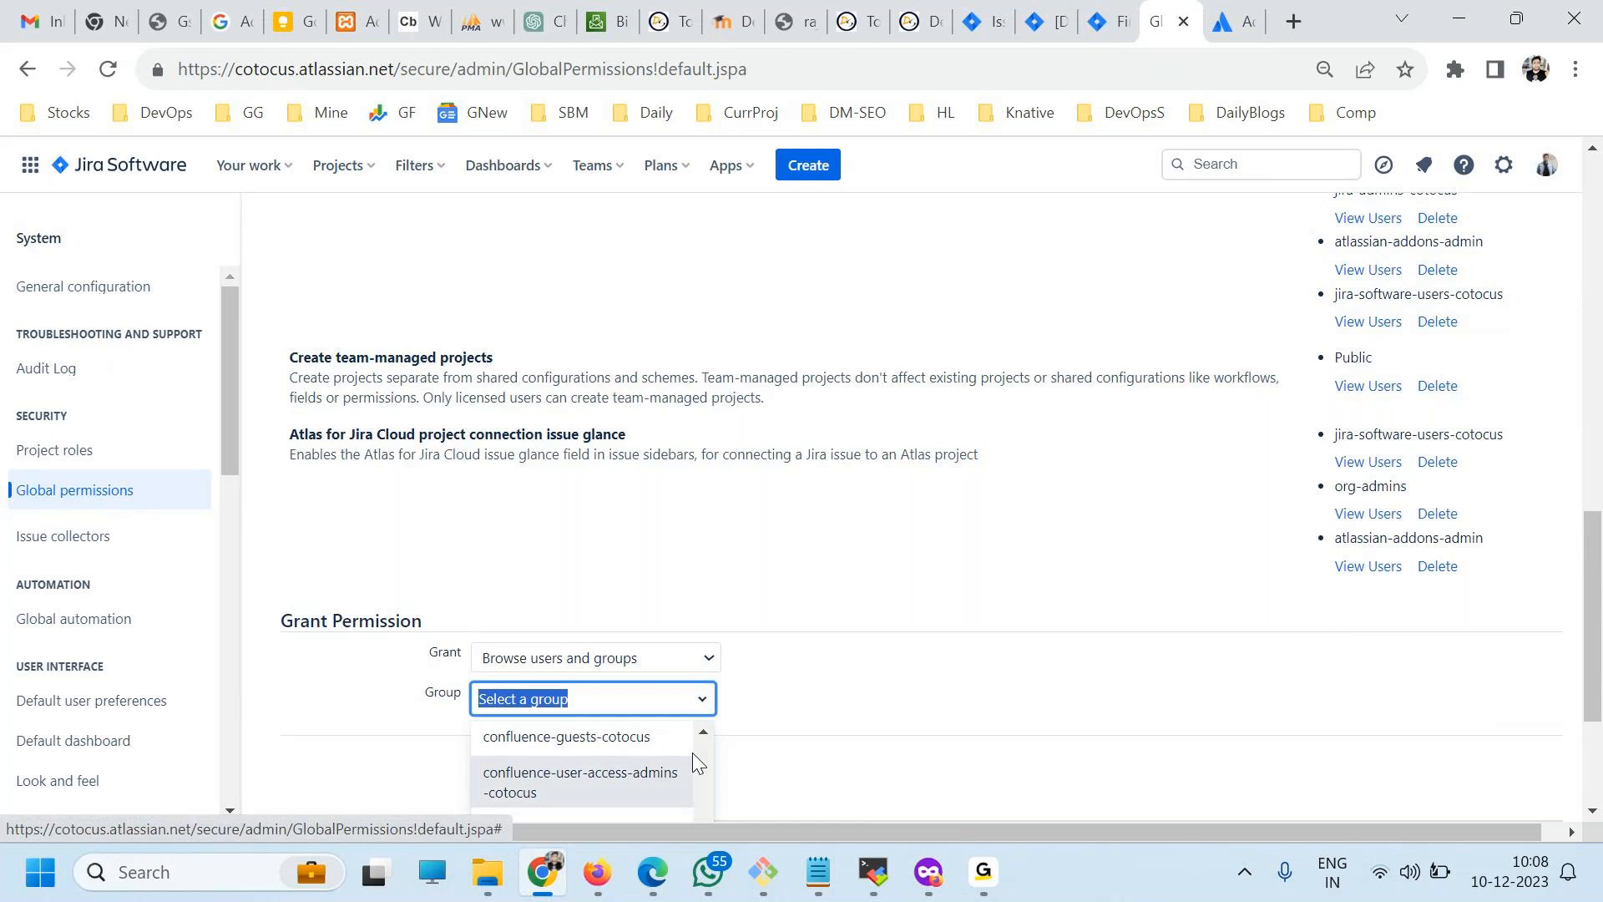
scroll(716, 717, "down", 3)
scroll(602, 712, "up", 3)
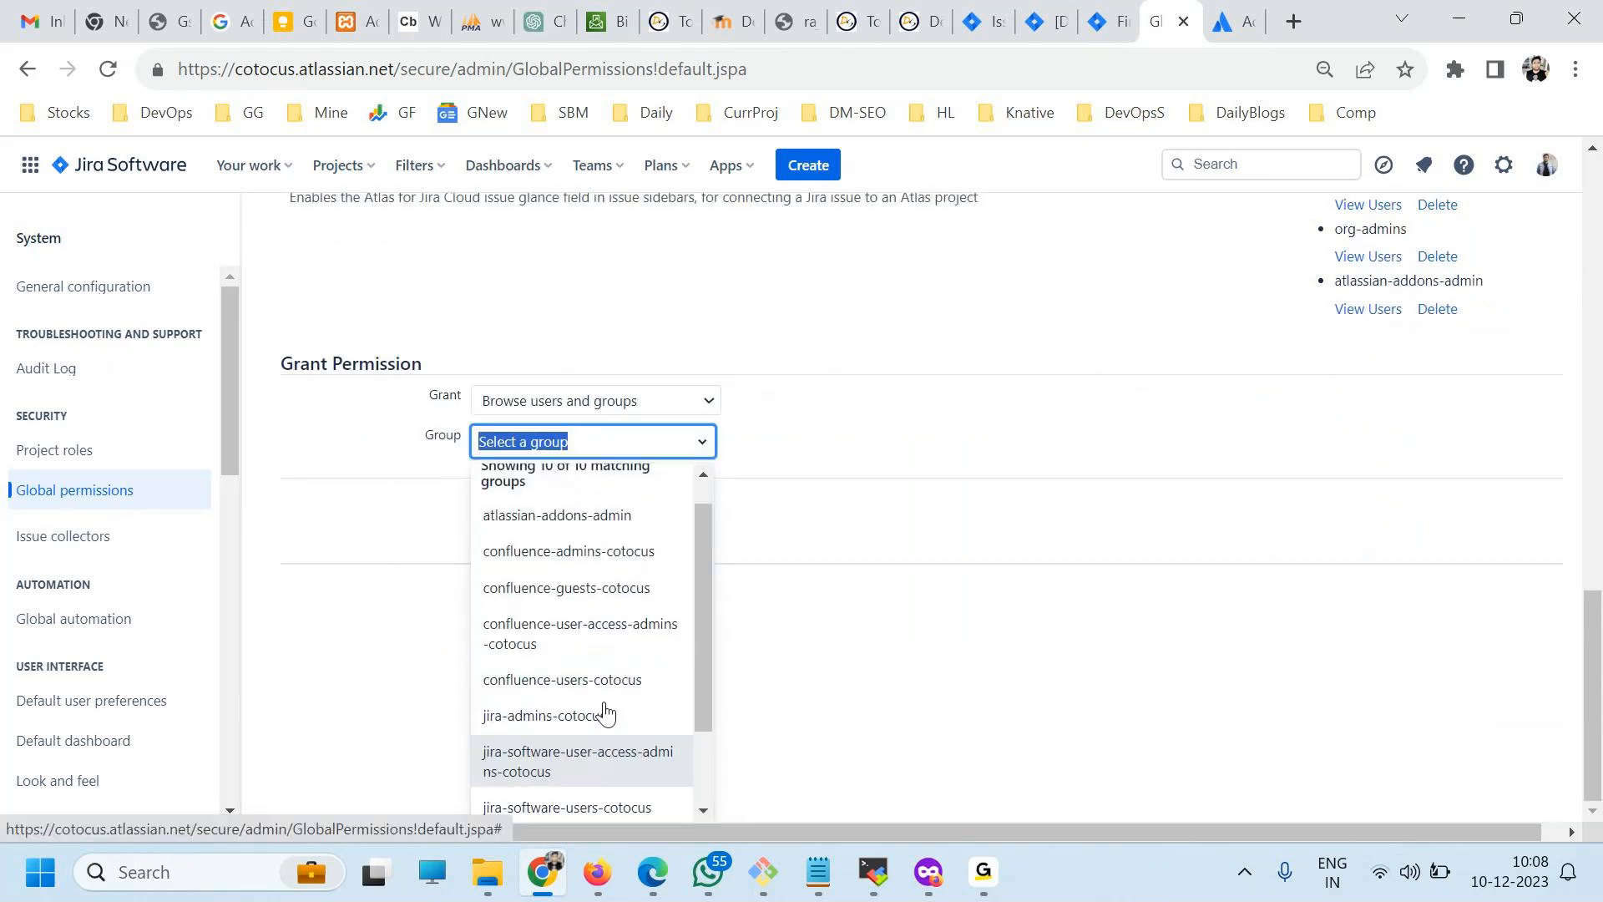
scroll(668, 630, "down", 2)
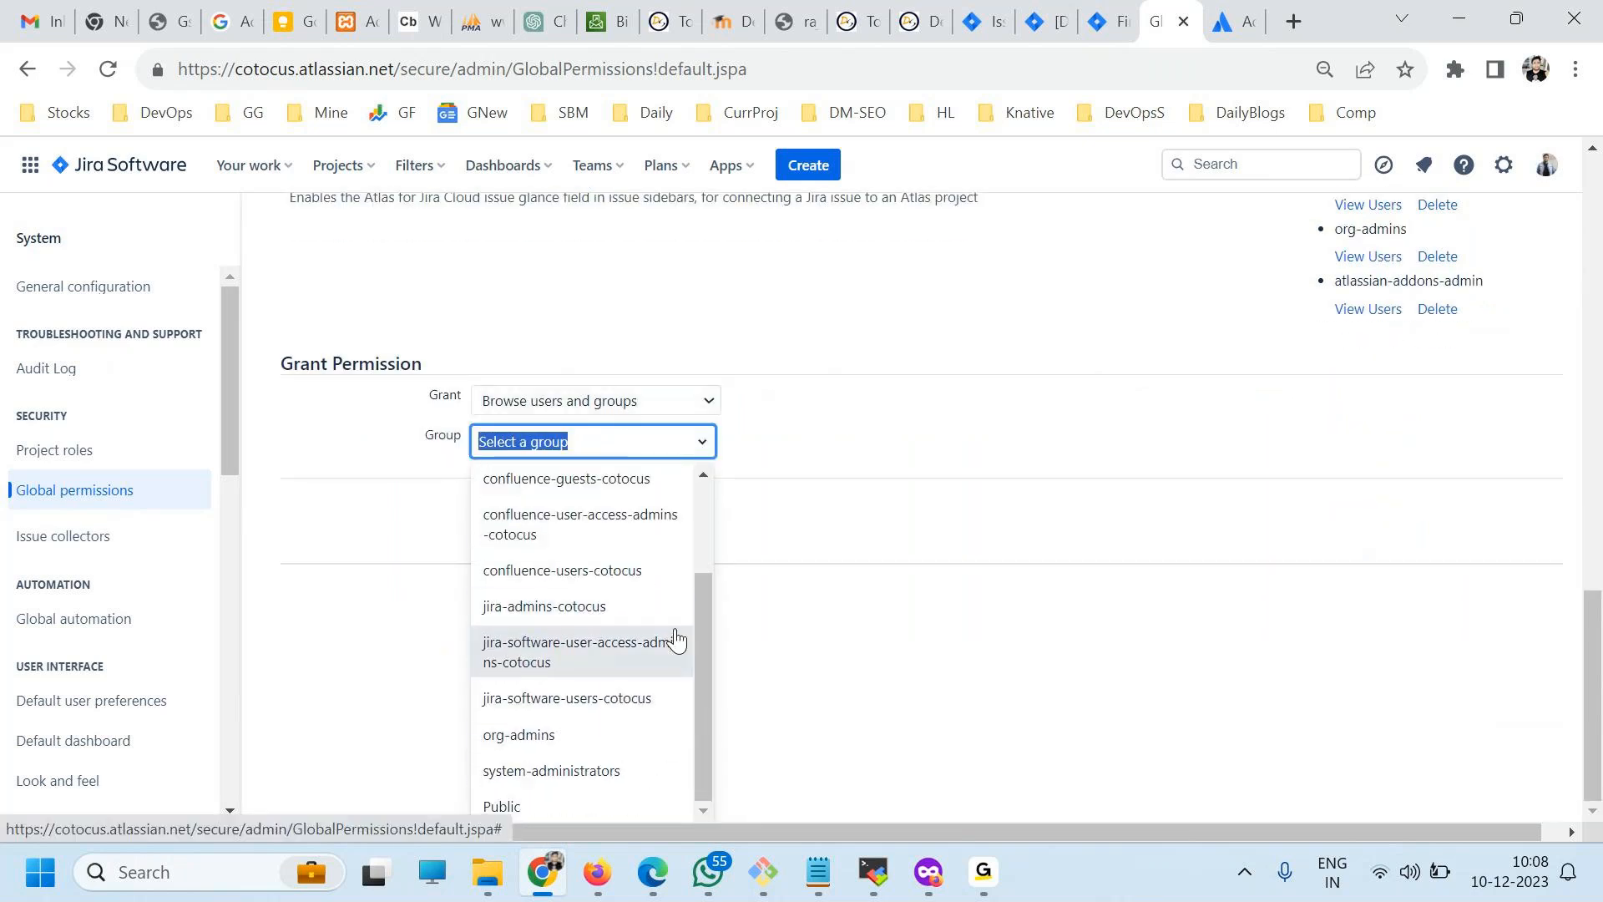
type("ra")
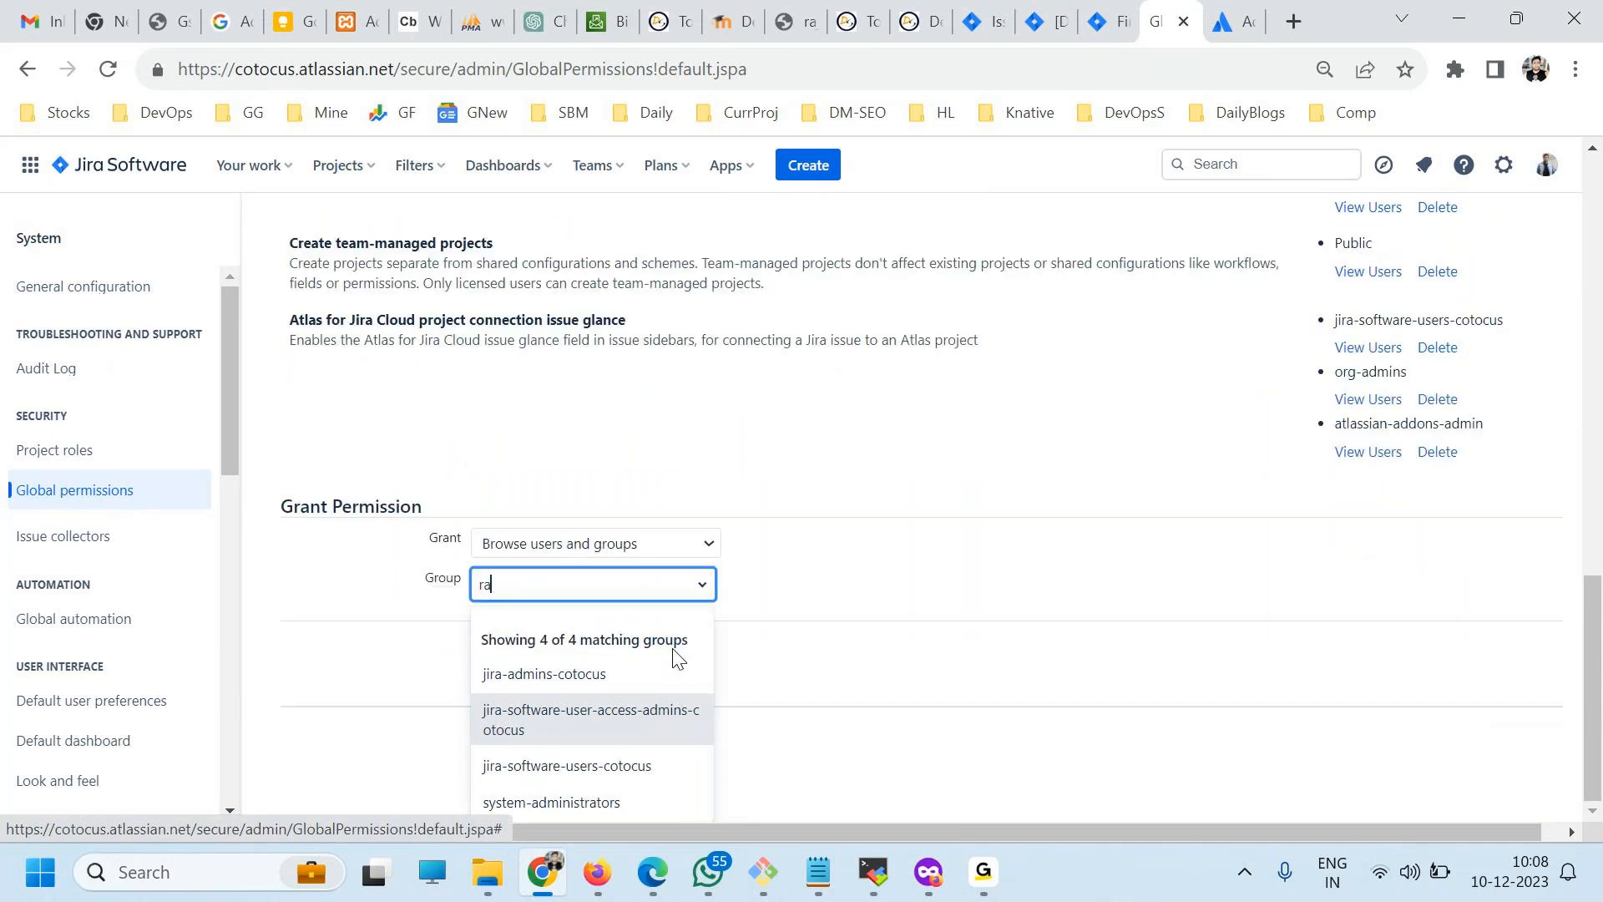
type("jes")
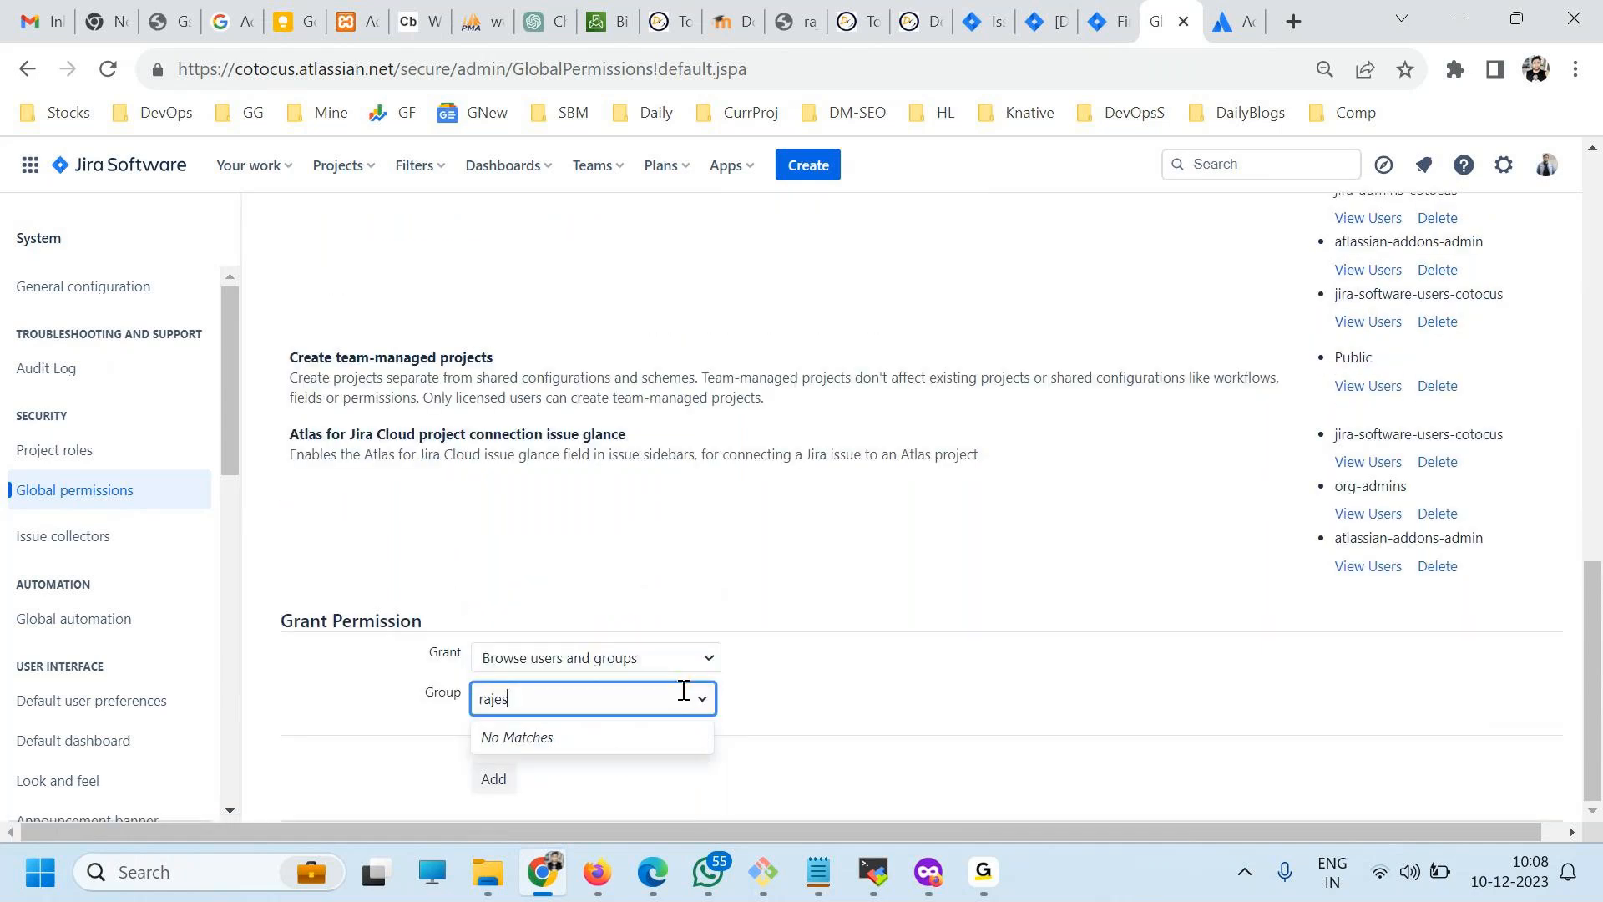
Recheck the permission and group choices in the grant form and return to the list of Jira permissions.
left_click(547, 657)
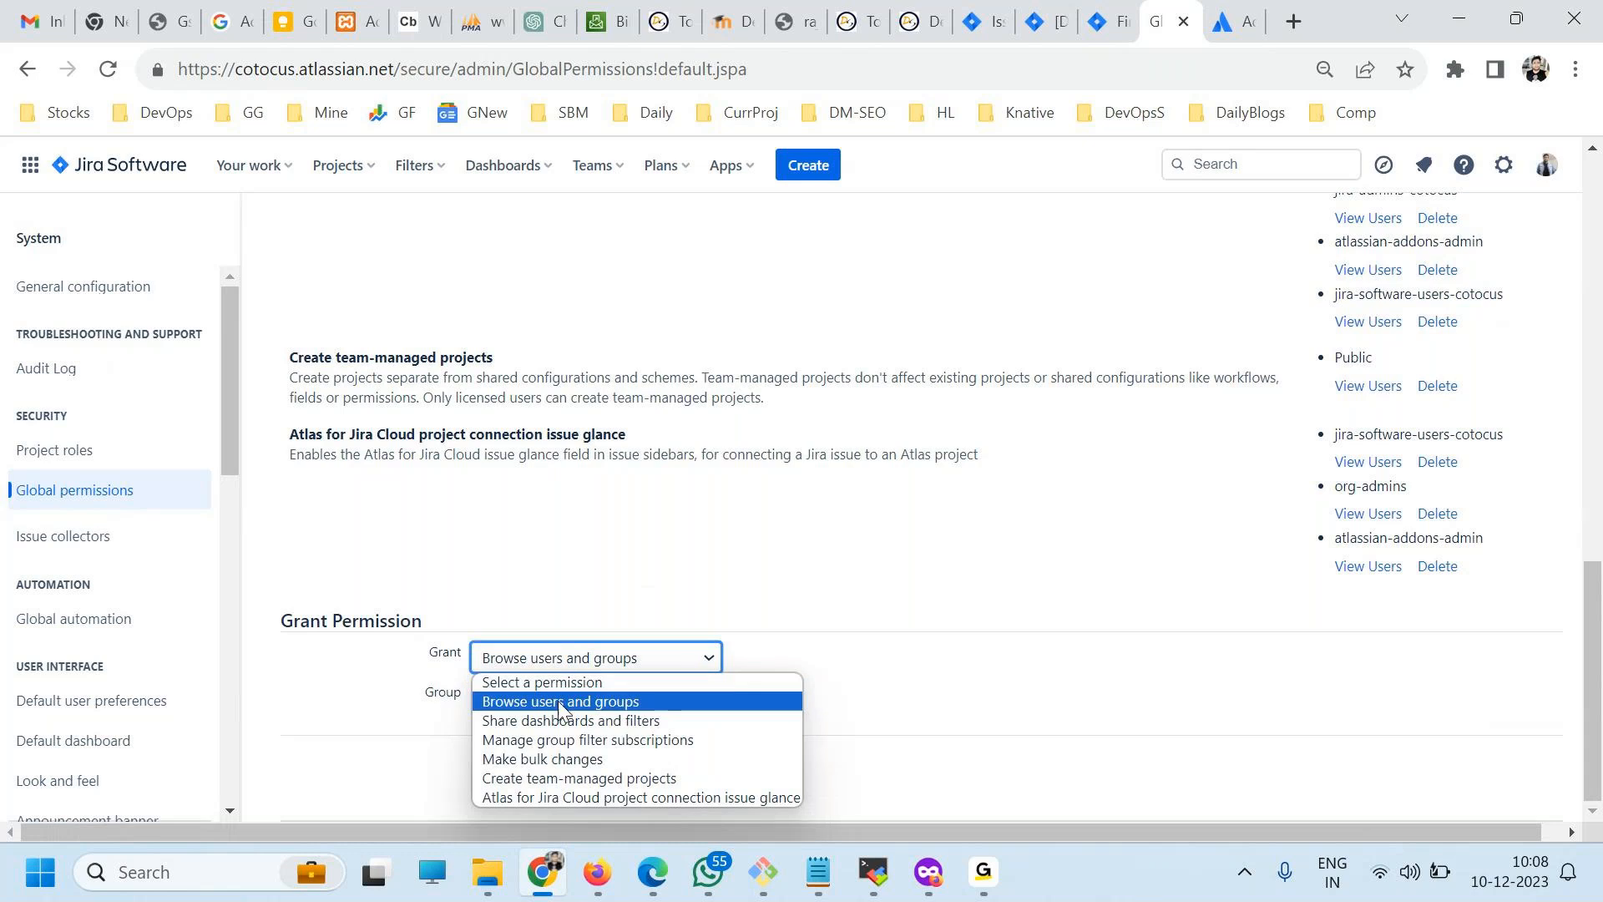
left_click(557, 706)
left_click(557, 706)
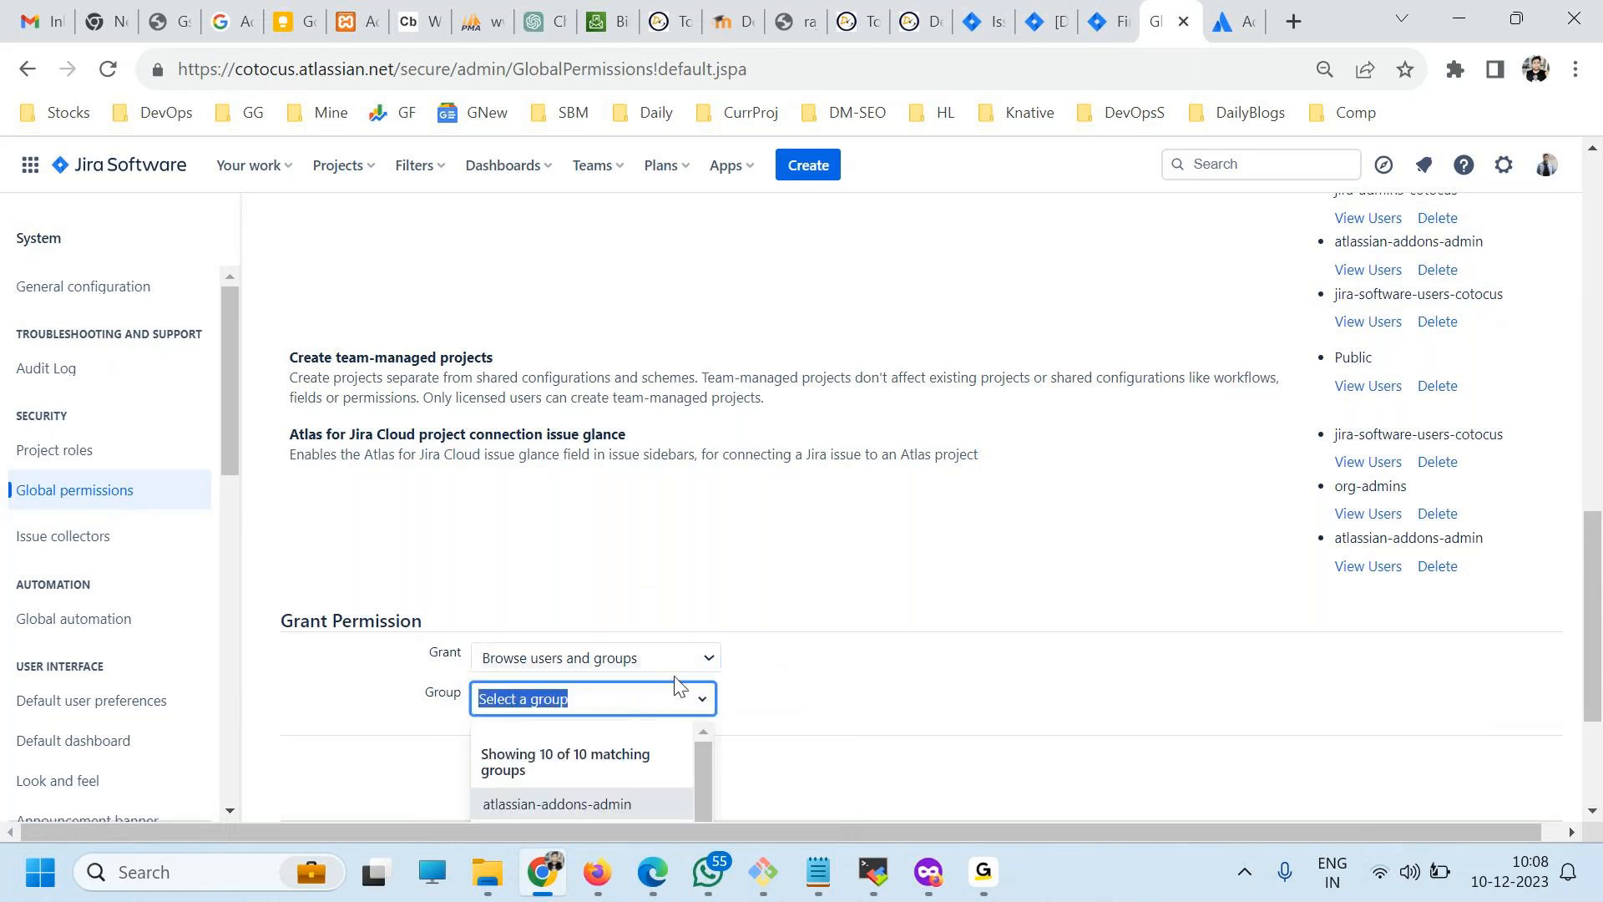
left_click(736, 699)
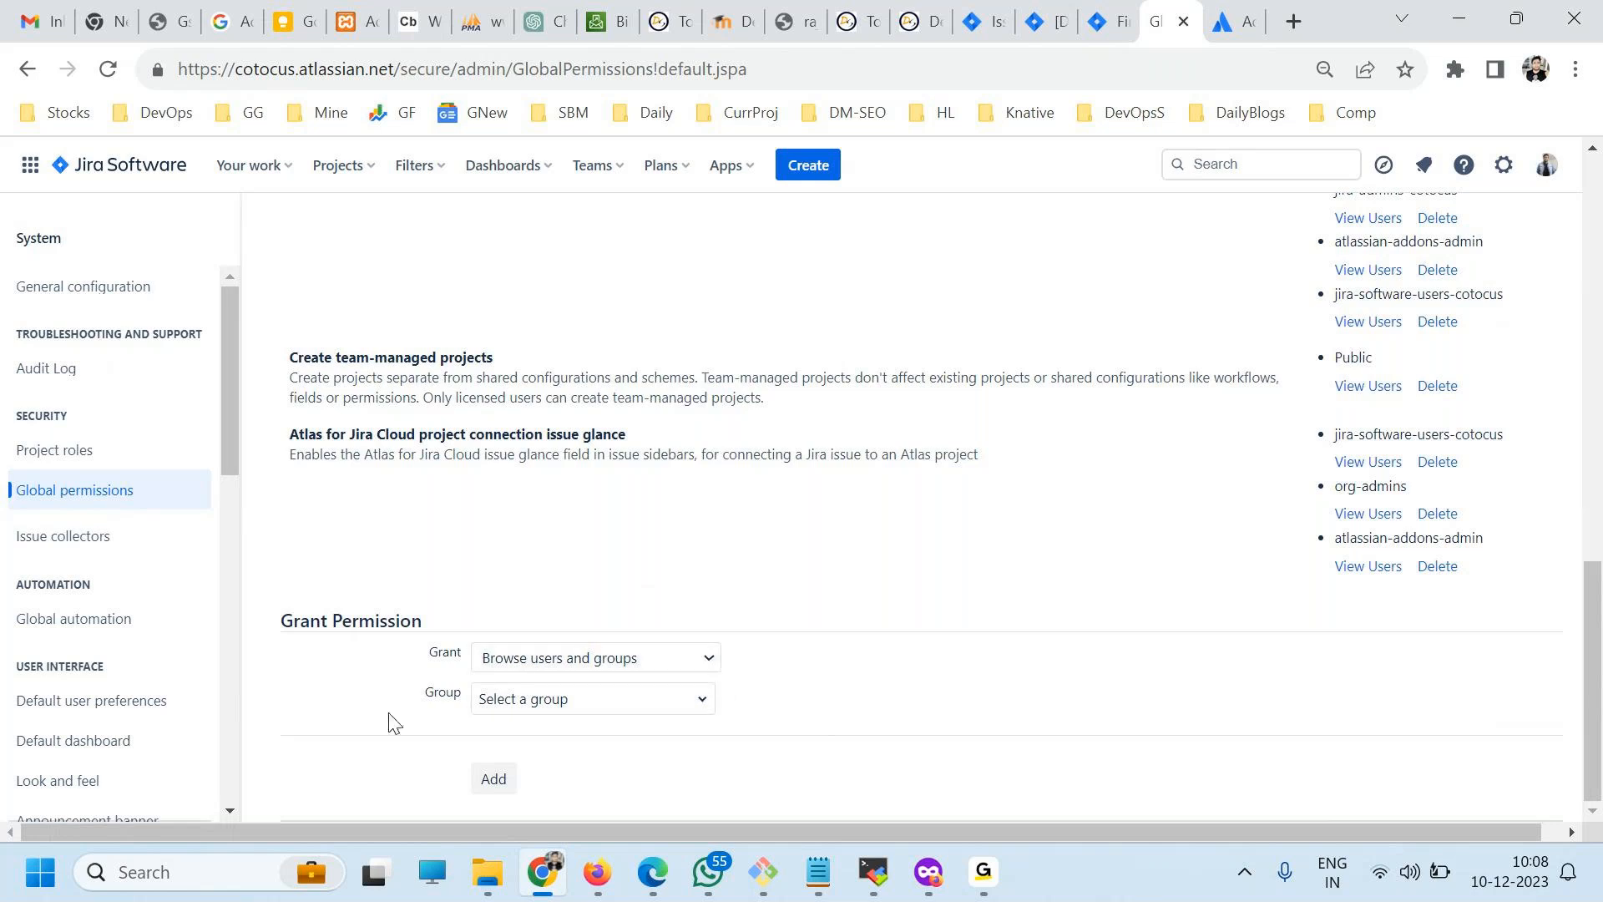
left_click(522, 693)
left_click(659, 662)
left_click(825, 657)
left_click(551, 693)
left_click(572, 660)
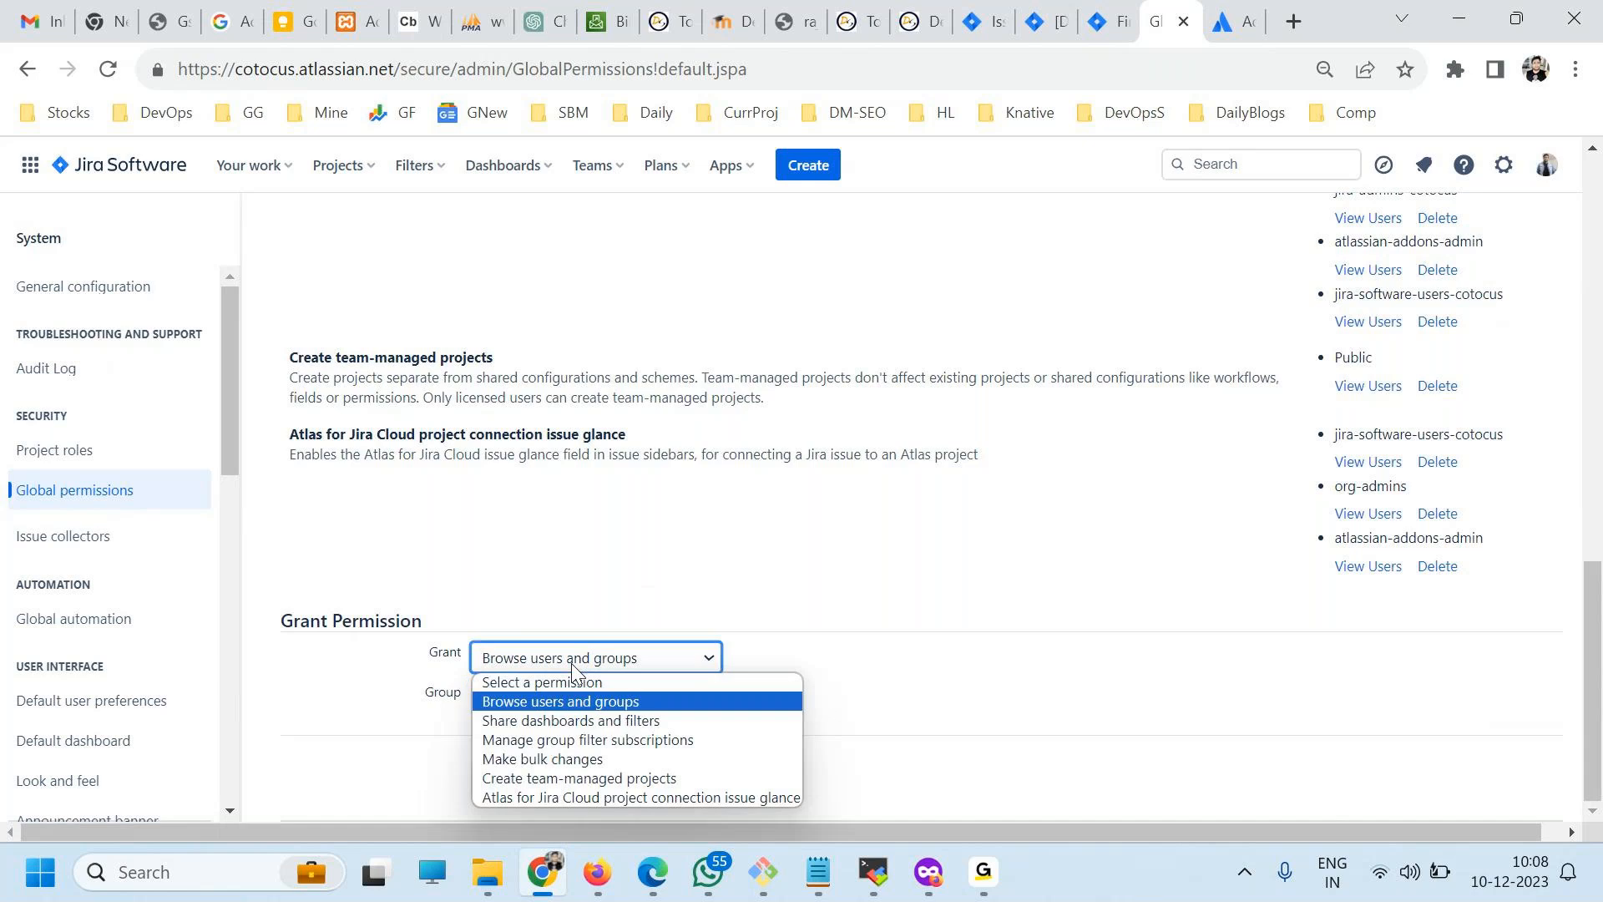
left_click(572, 662)
left_click(673, 659)
scroll(501, 615, "up", 4)
scroll(741, 261, "up", 2)
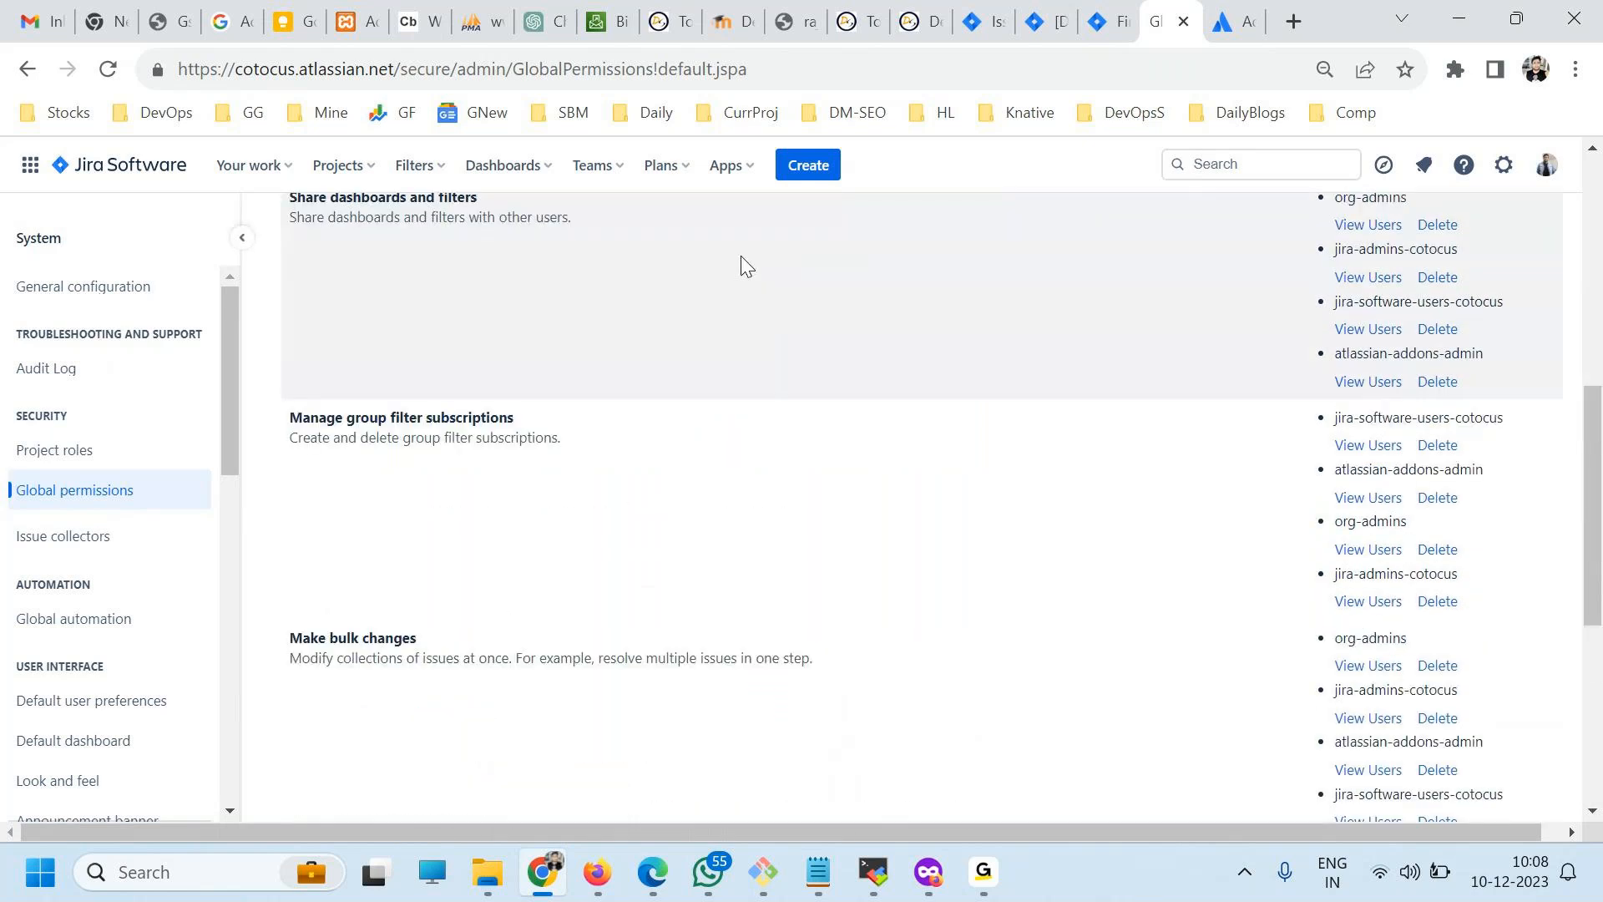
Open Atlassian user management from the Jira settings and show the organization's groups.
left_click(1090, 25)
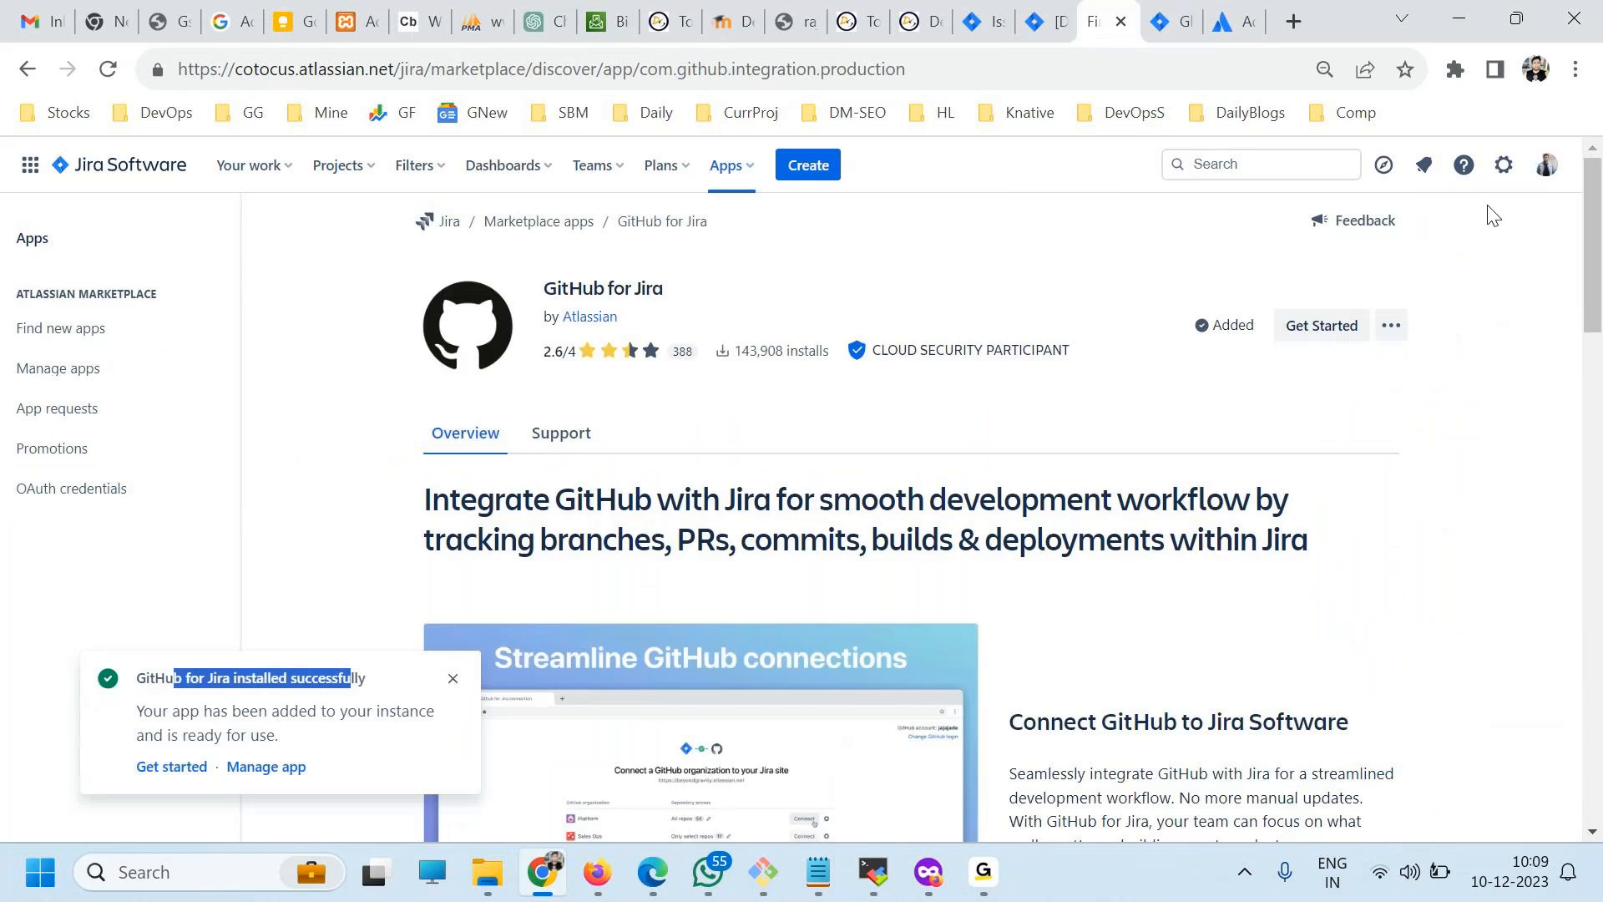
left_click(1503, 166)
scroll(1199, 511, "down", 2)
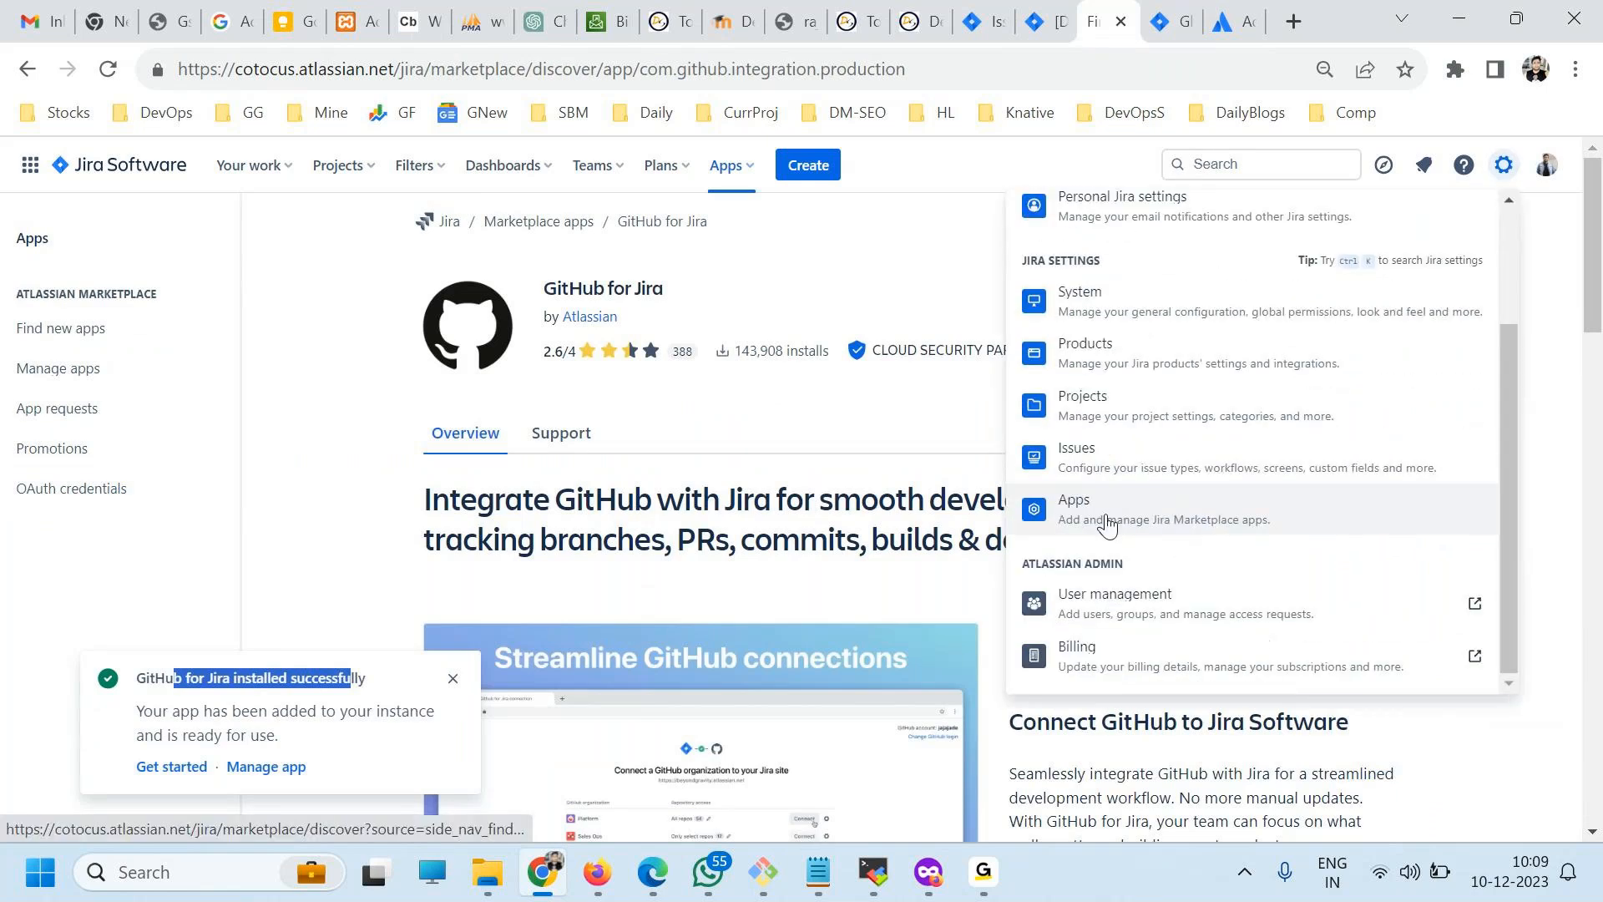
left_click(1102, 603)
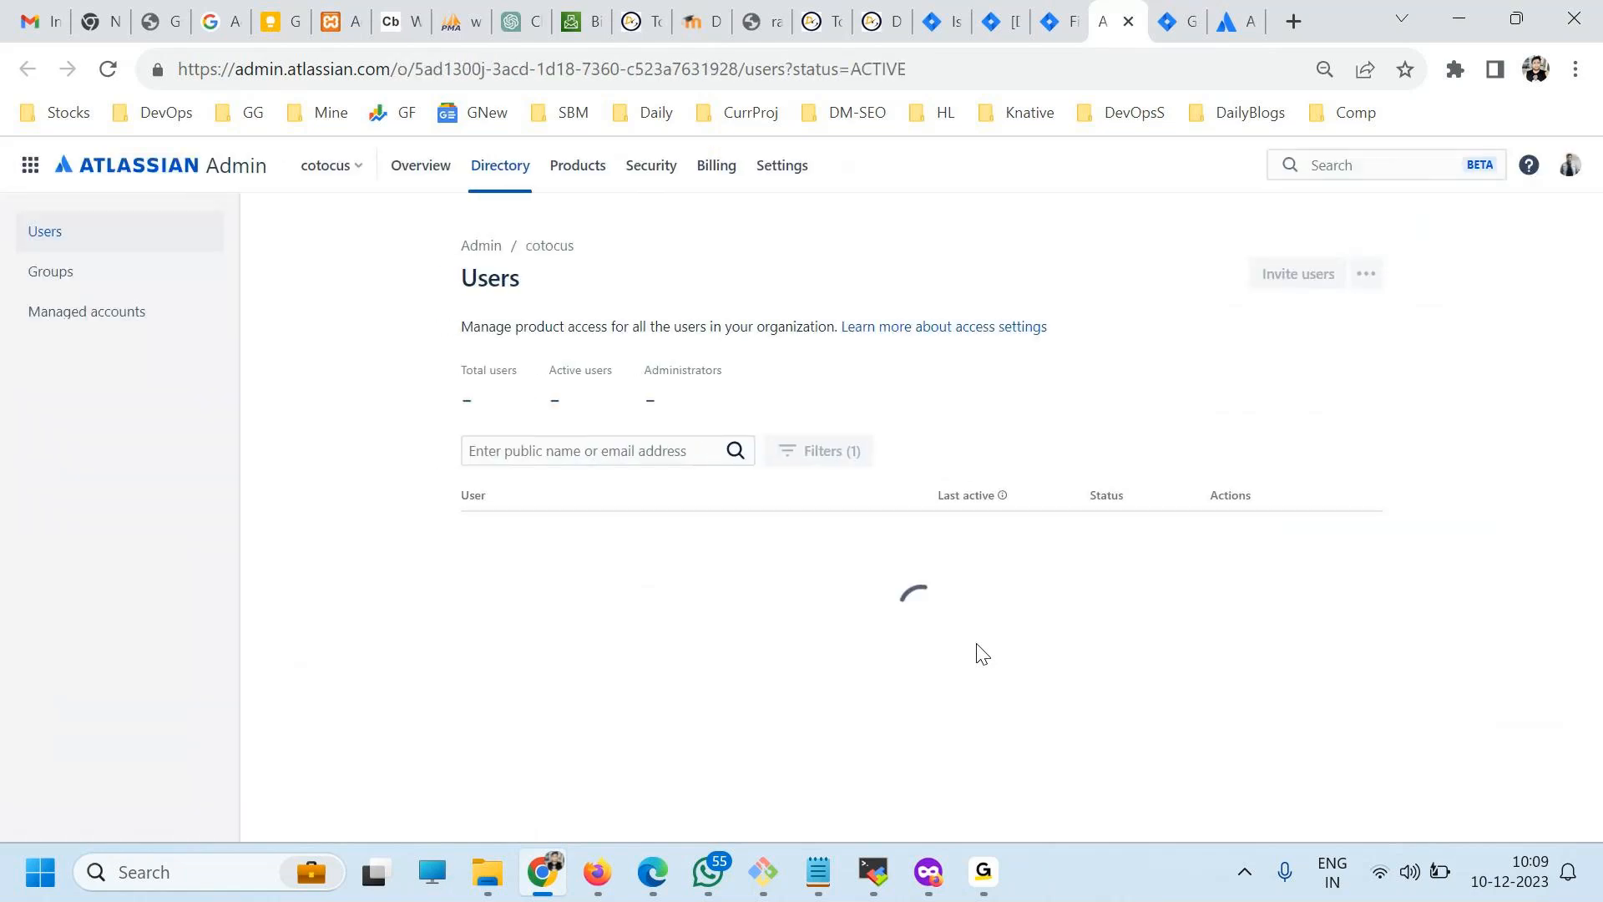
left_click(88, 282)
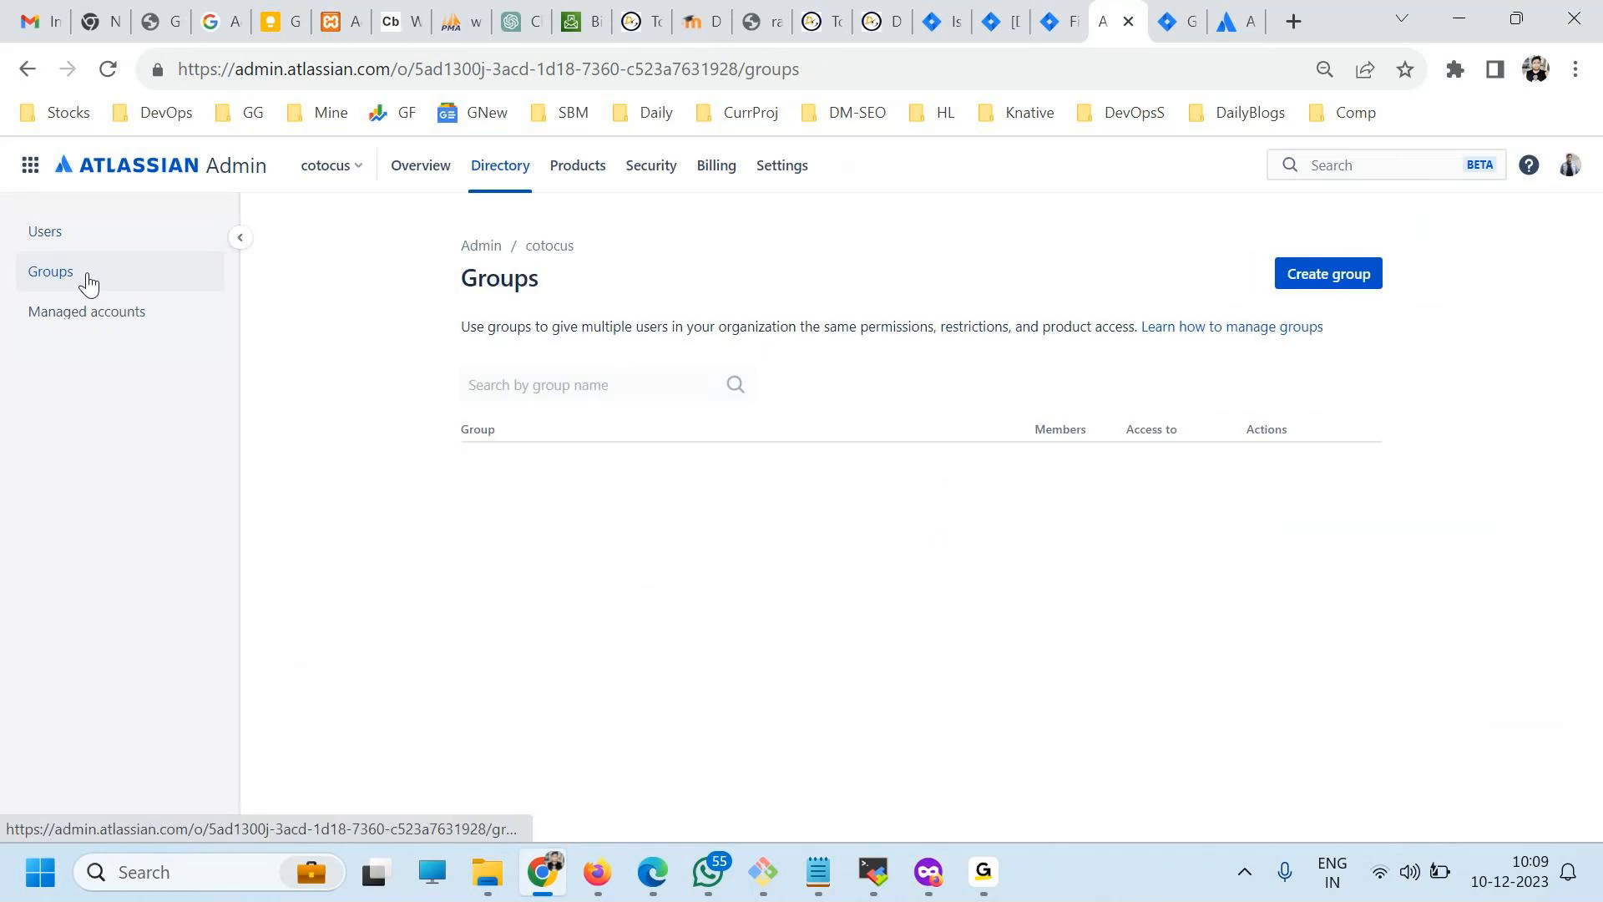
Create a group named devops with the existing user account as its member.
left_click(1353, 273)
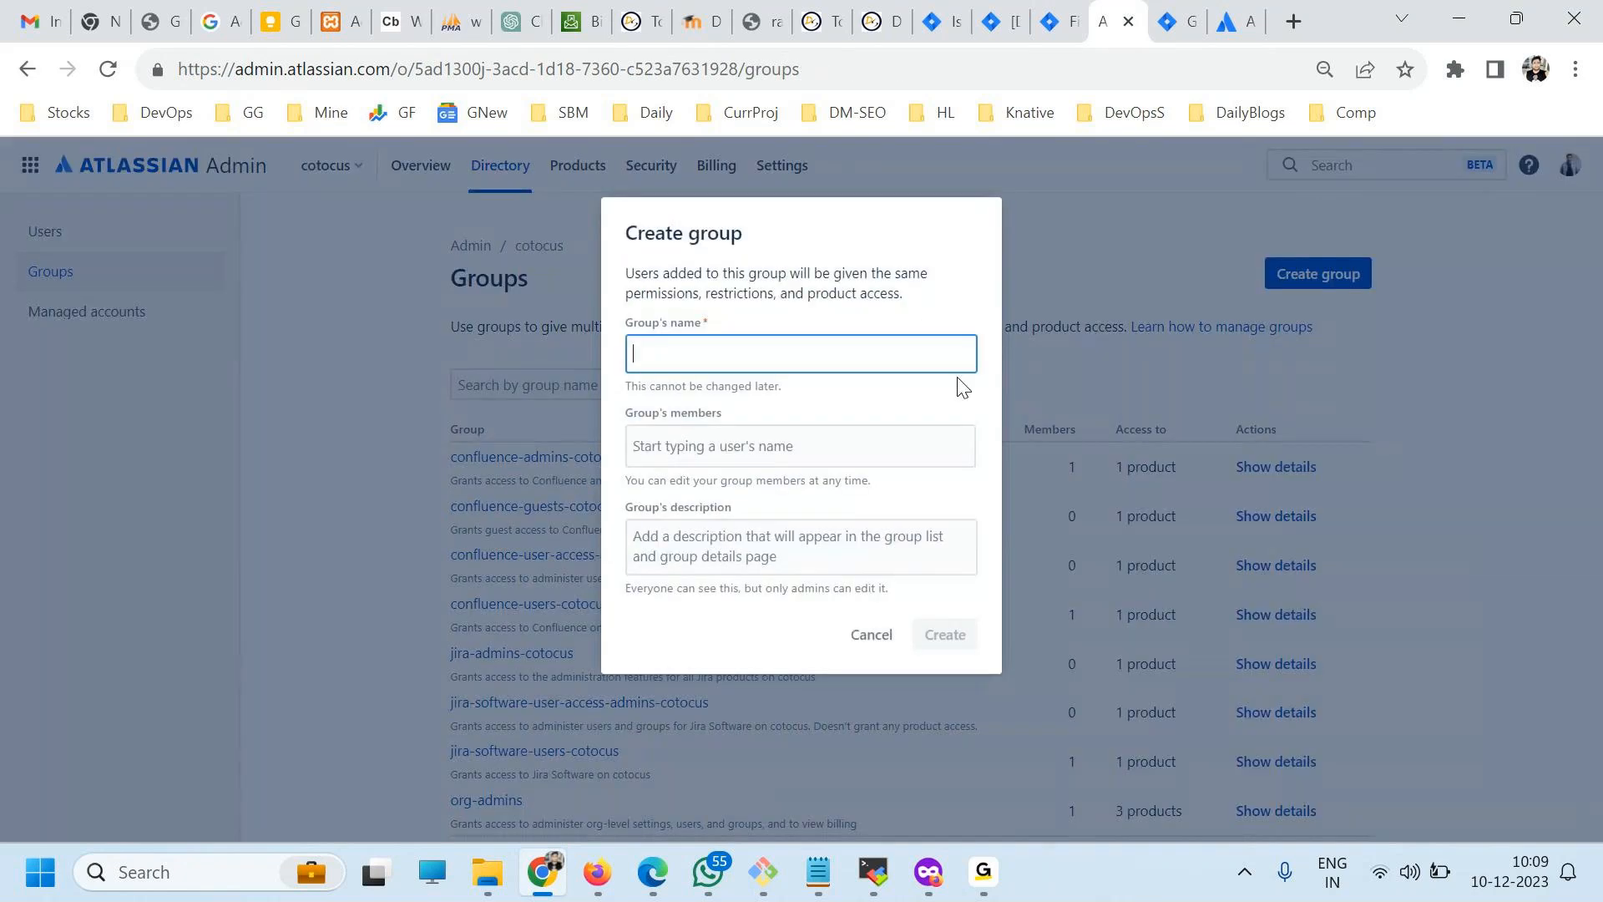
type("devop")
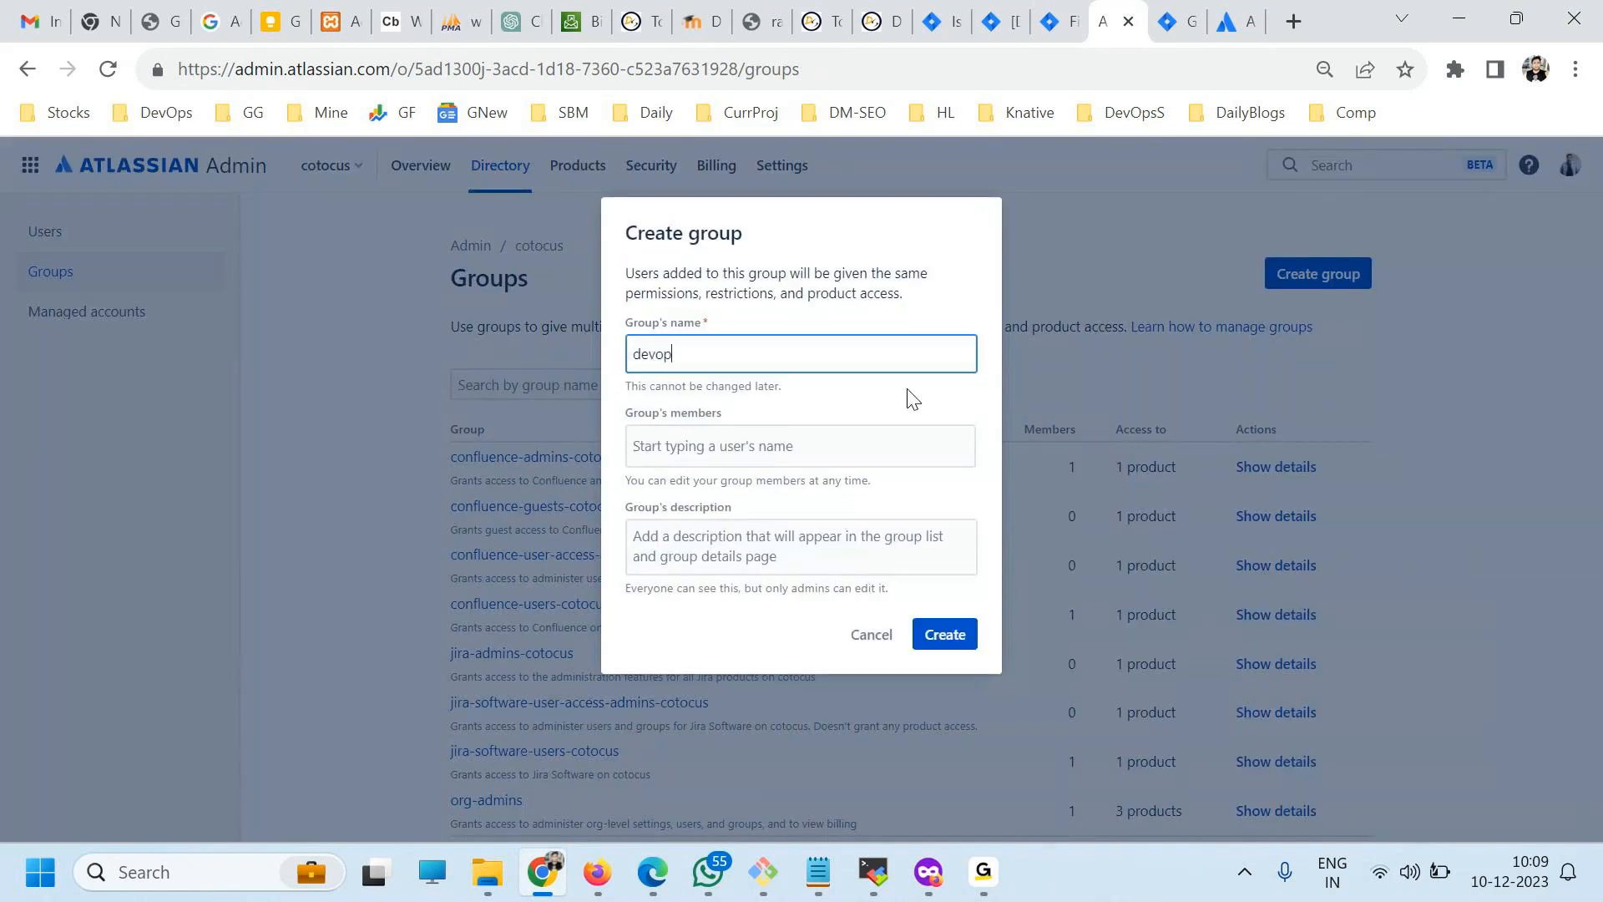
type("s")
left_click(739, 459)
left_click(725, 506)
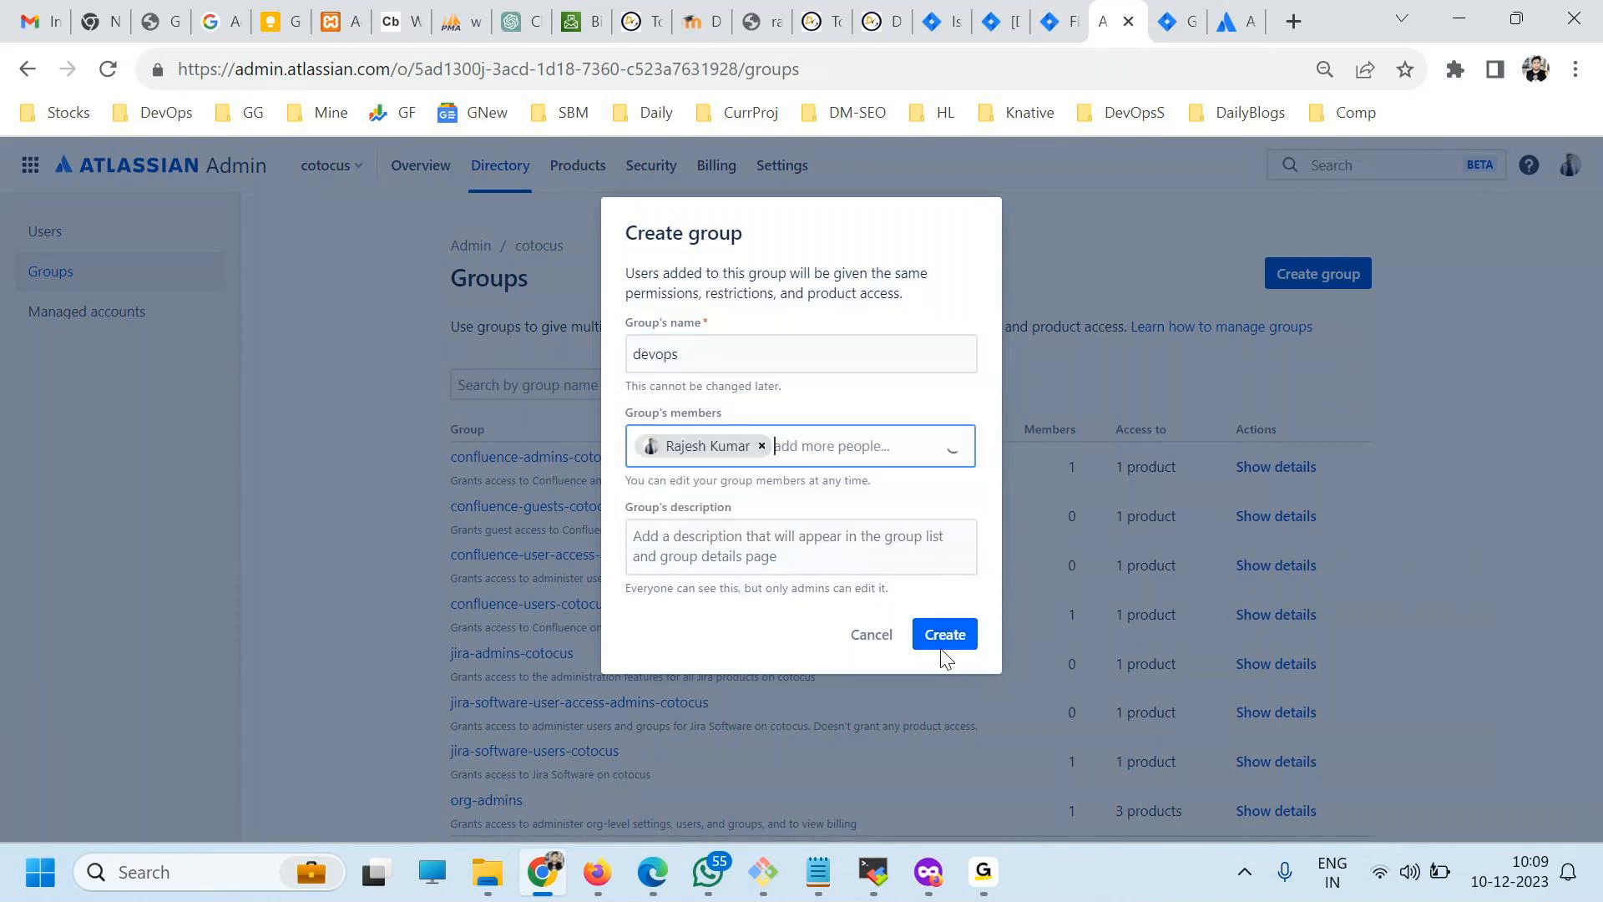
left_click(933, 631)
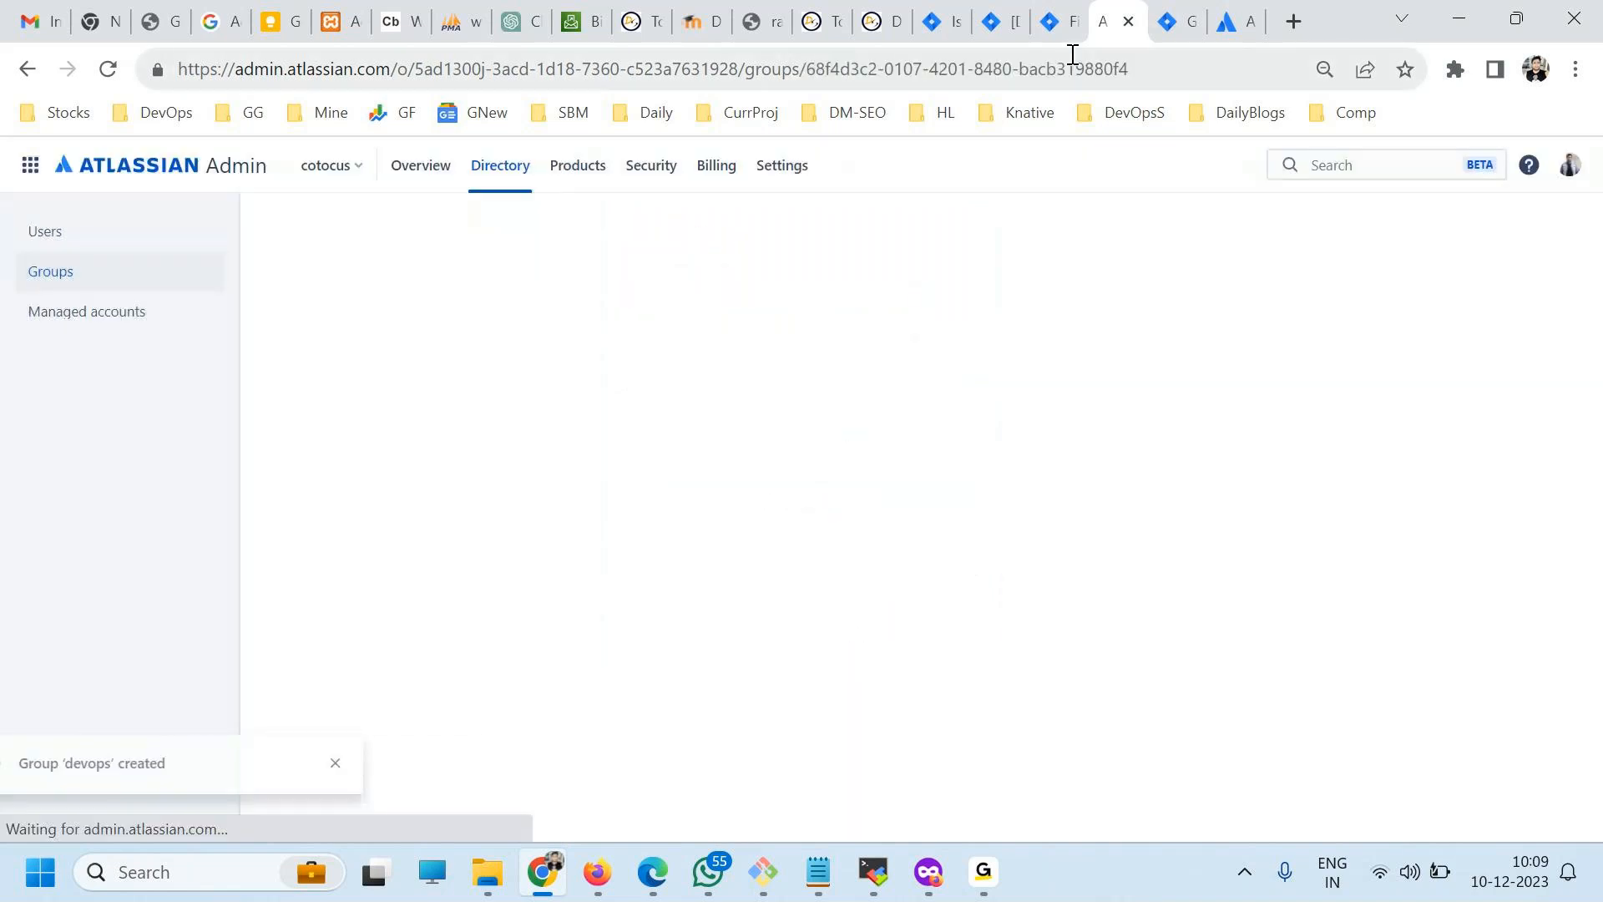
Return to Jira's global permissions, reload them and choose Browse users and groups as the permission to grant.
left_click(1237, 25)
key("ctrl+shift+Tab")
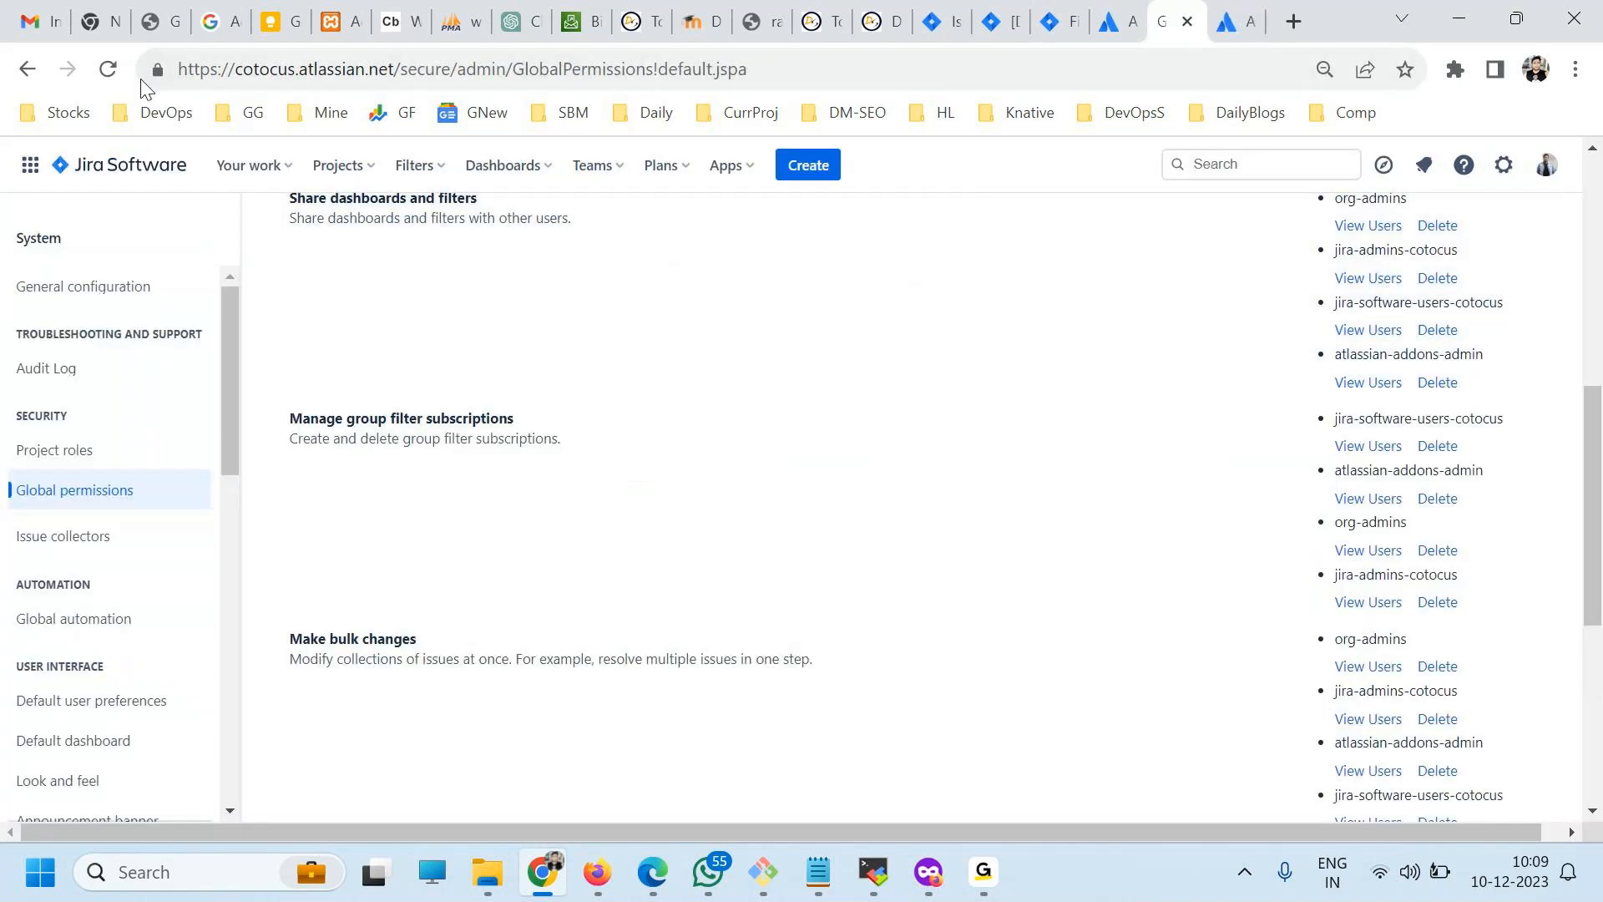
left_click(108, 69)
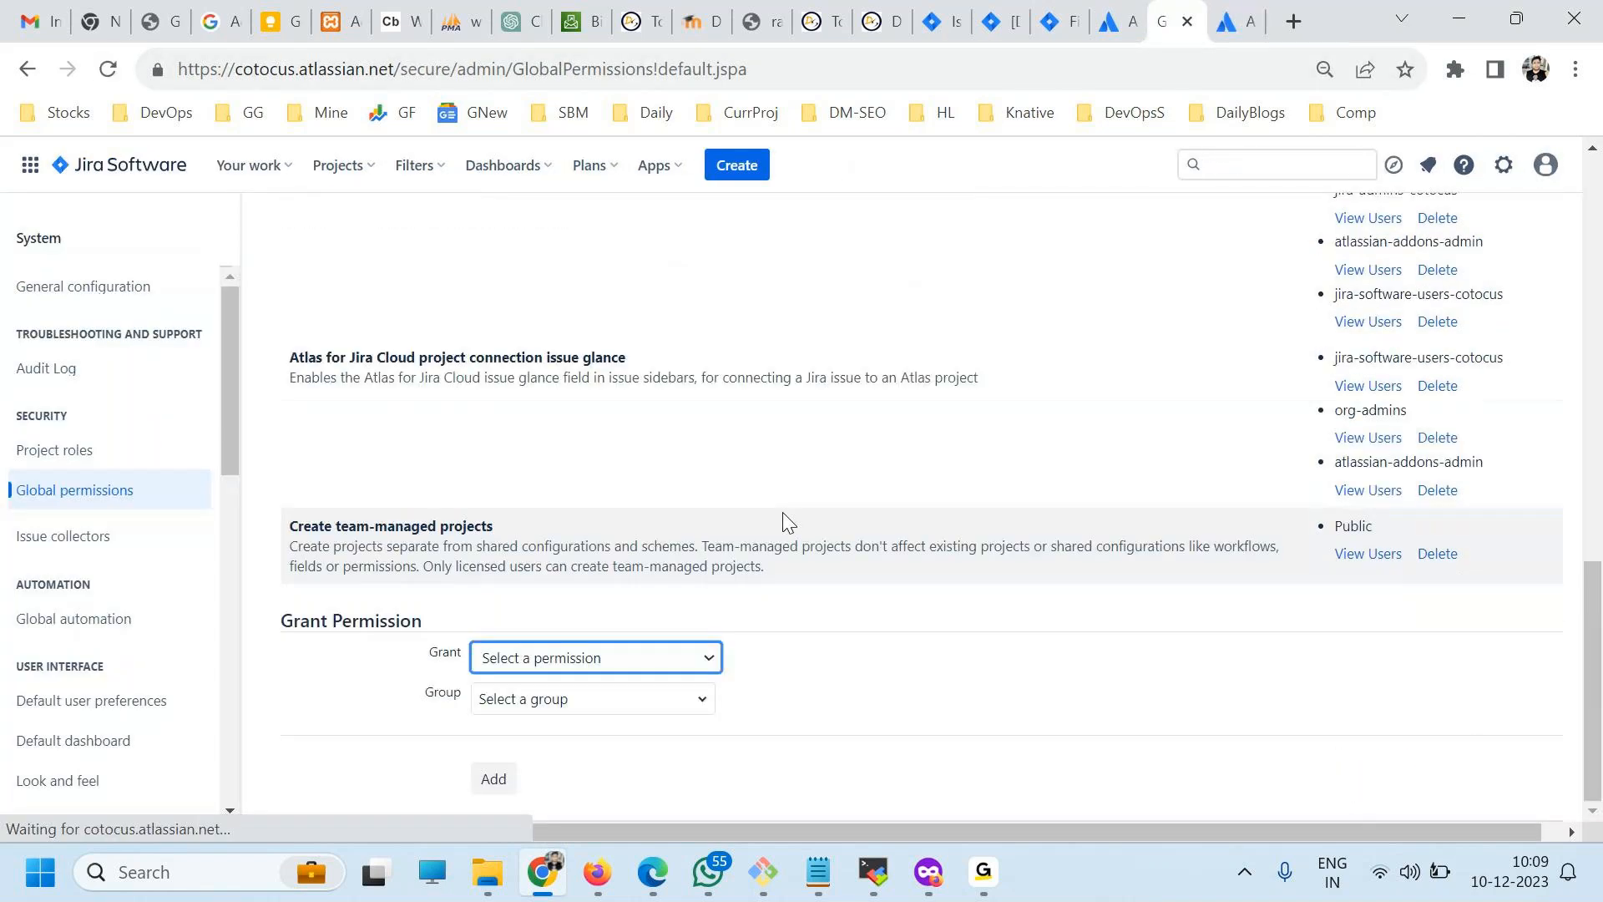
left_click(559, 652)
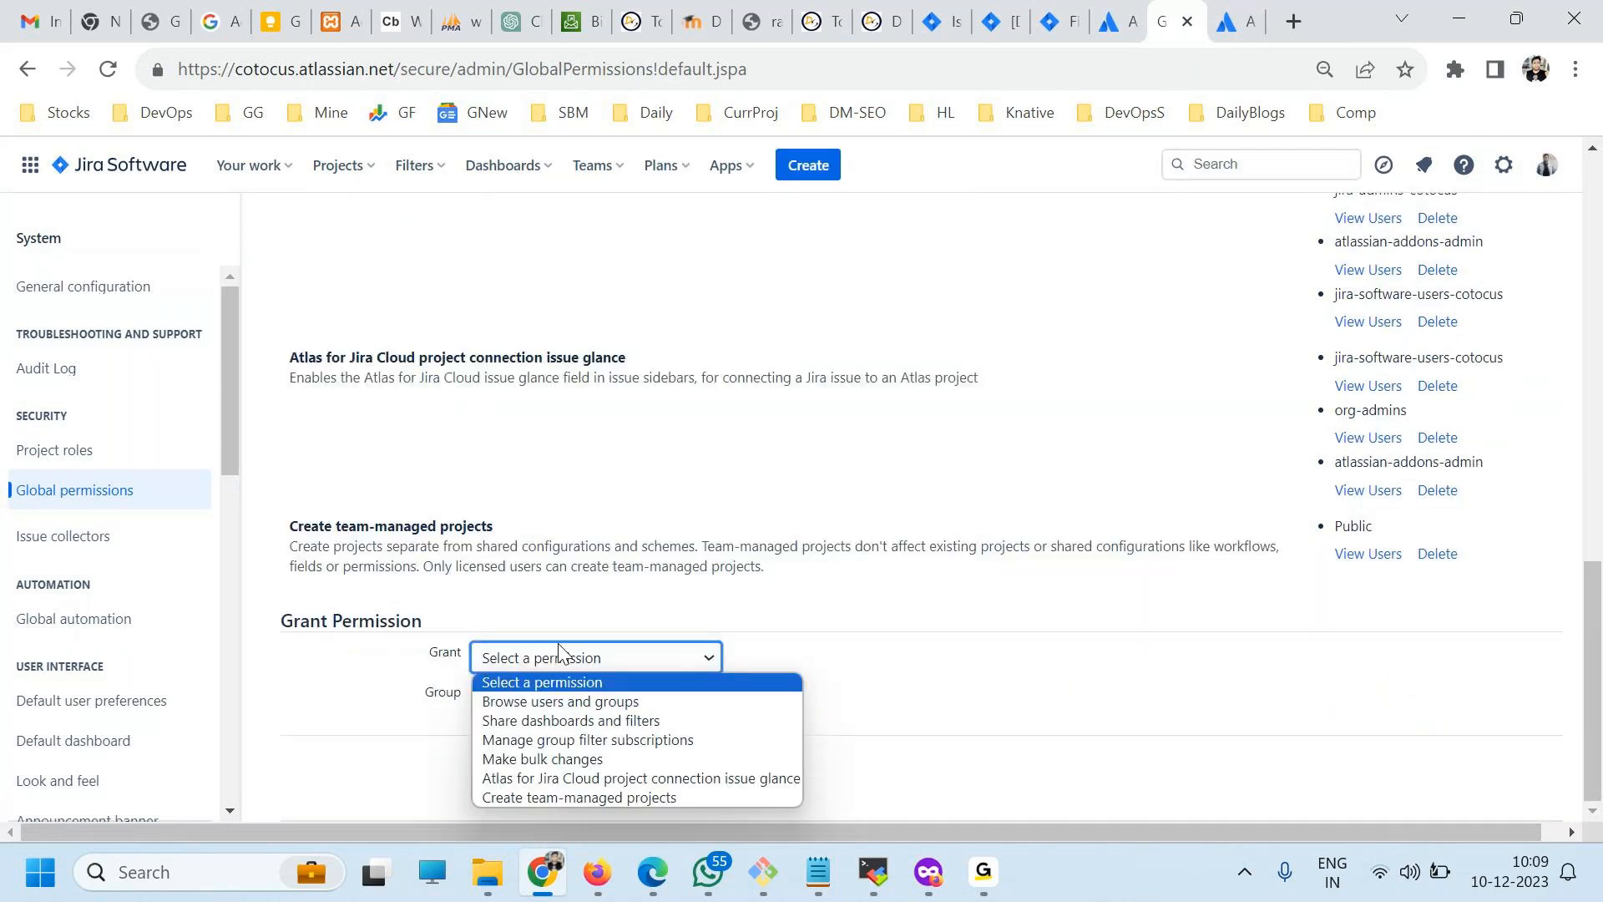
left_click(558, 701)
Look through the groups offered for the grant, search them for dev and clear the search text.
left_click(553, 710)
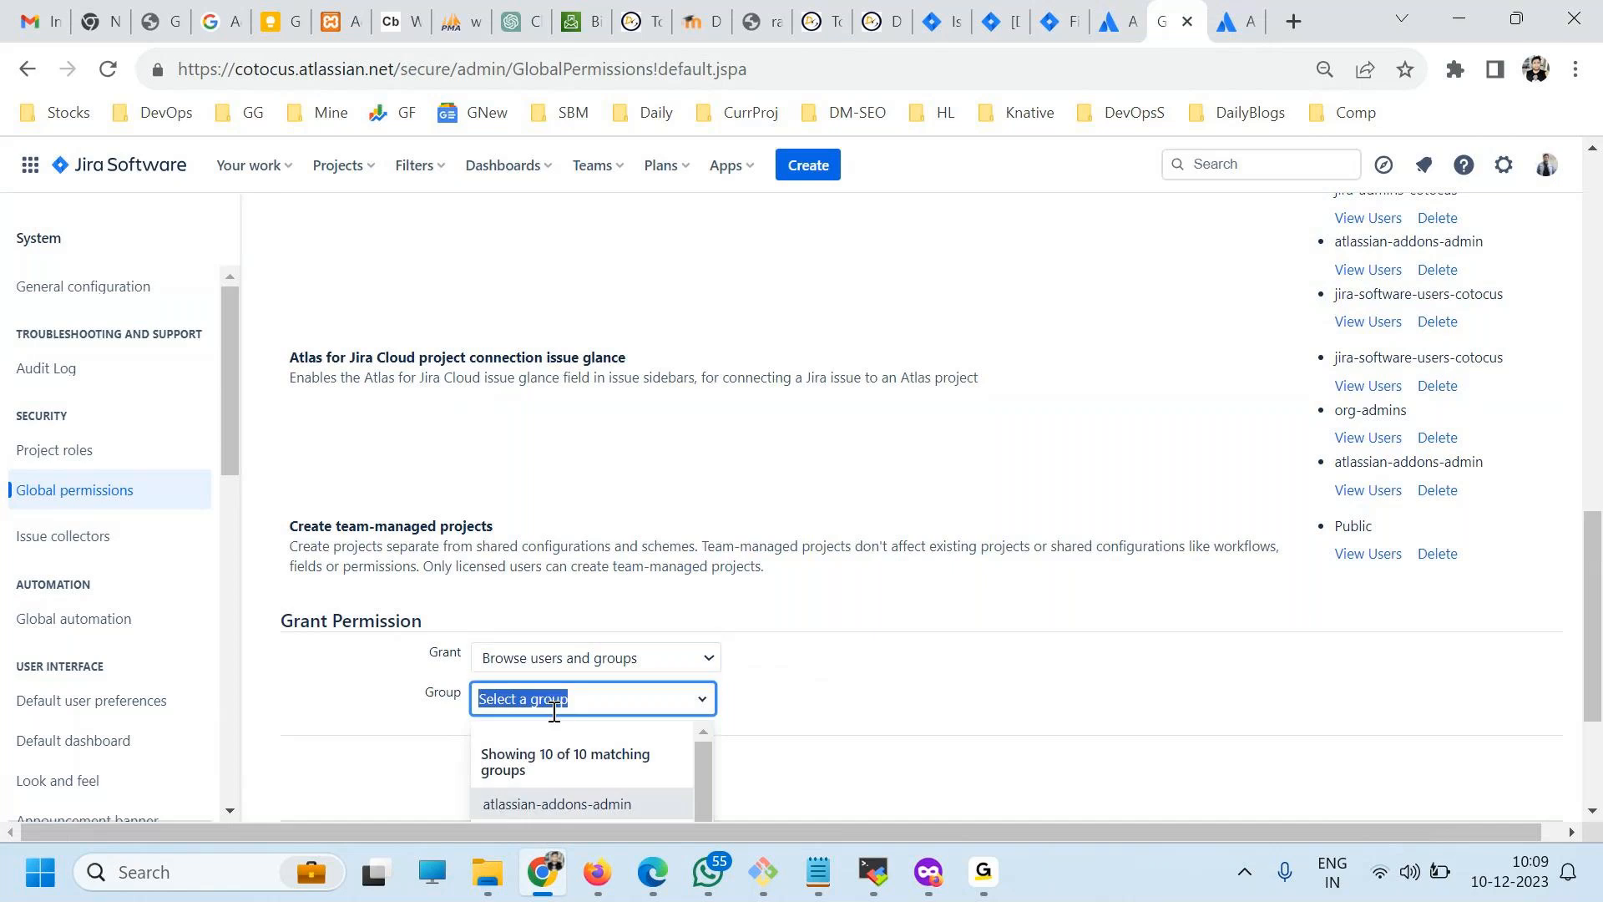
scroll(576, 739, "down", 2)
scroll(850, 668, "down", 1)
scroll(850, 668, "down", 3)
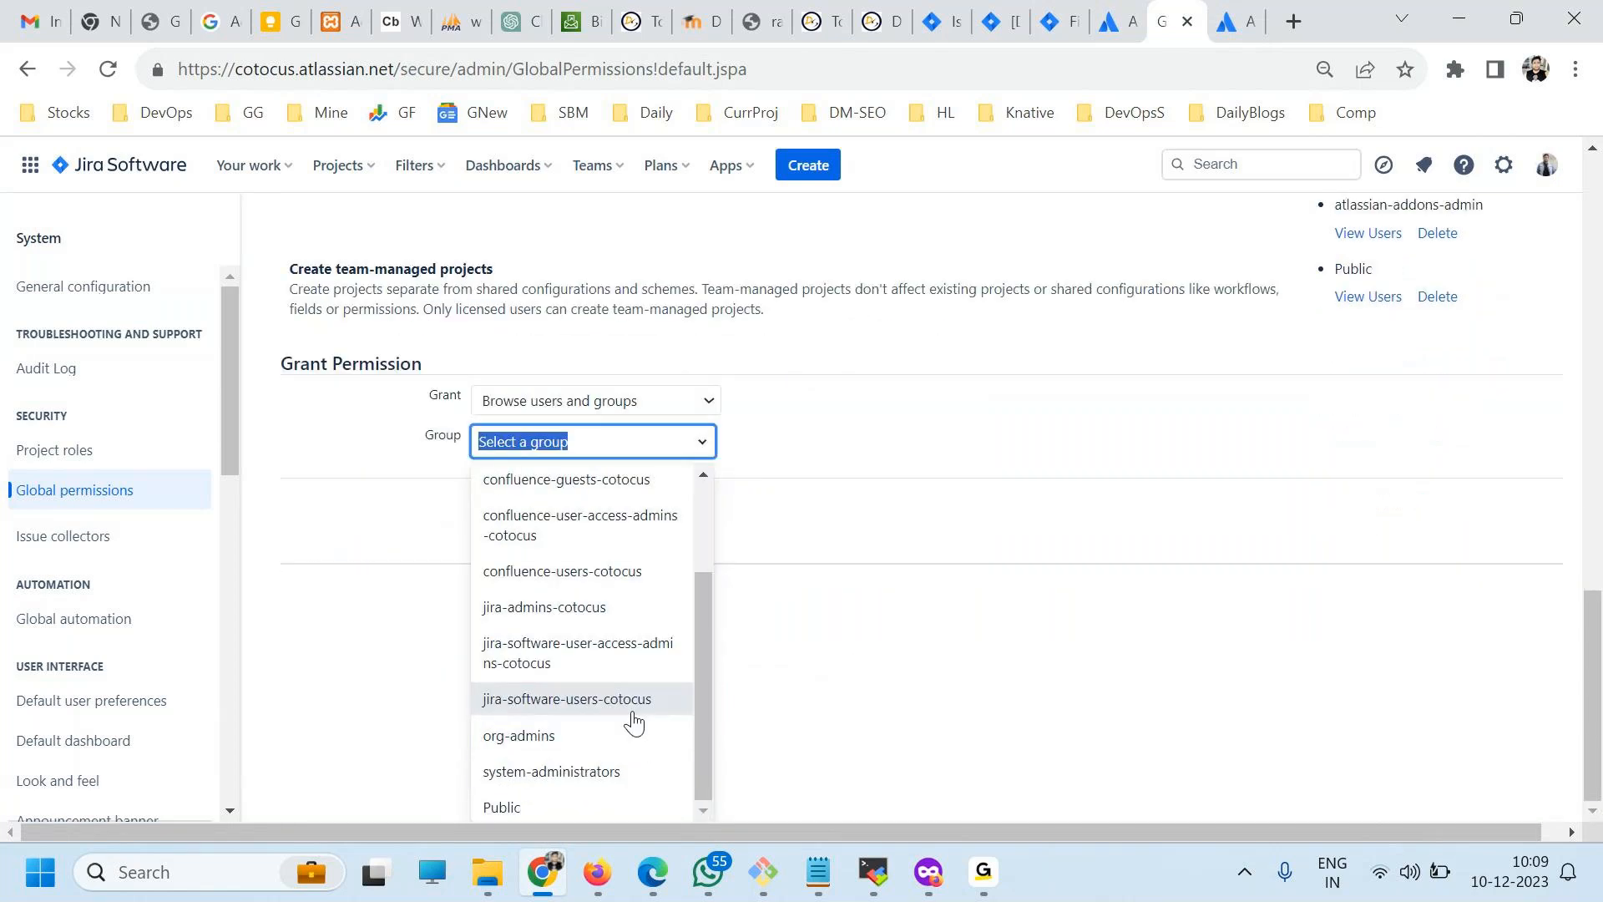
type("dev")
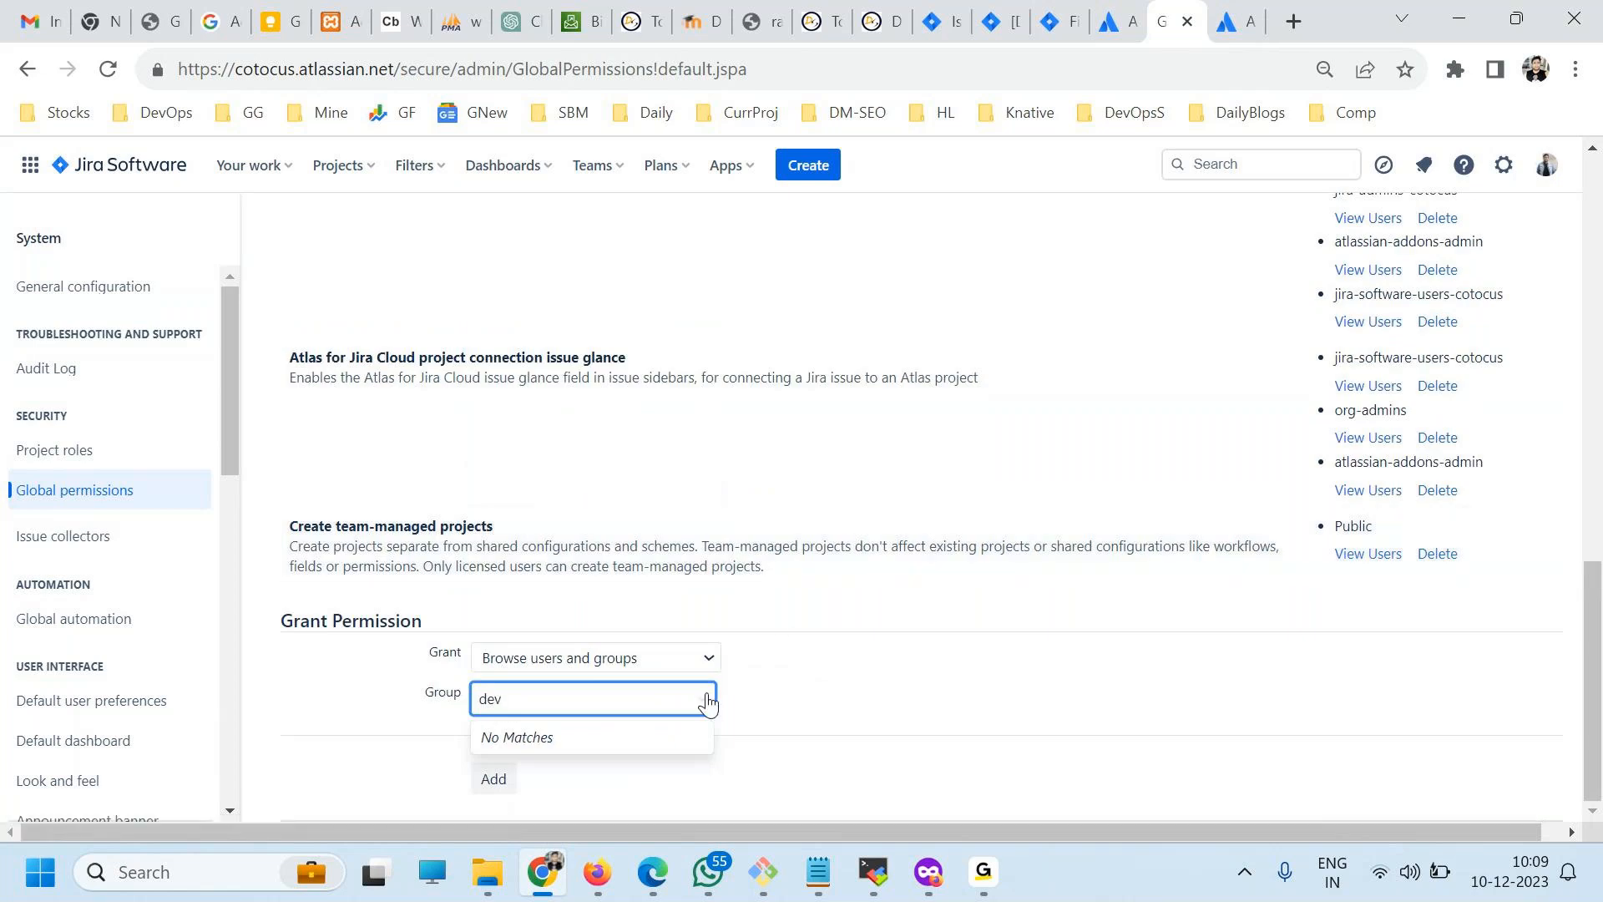
key("BackSpace")
key("BackSpace")
key("BackSpace")
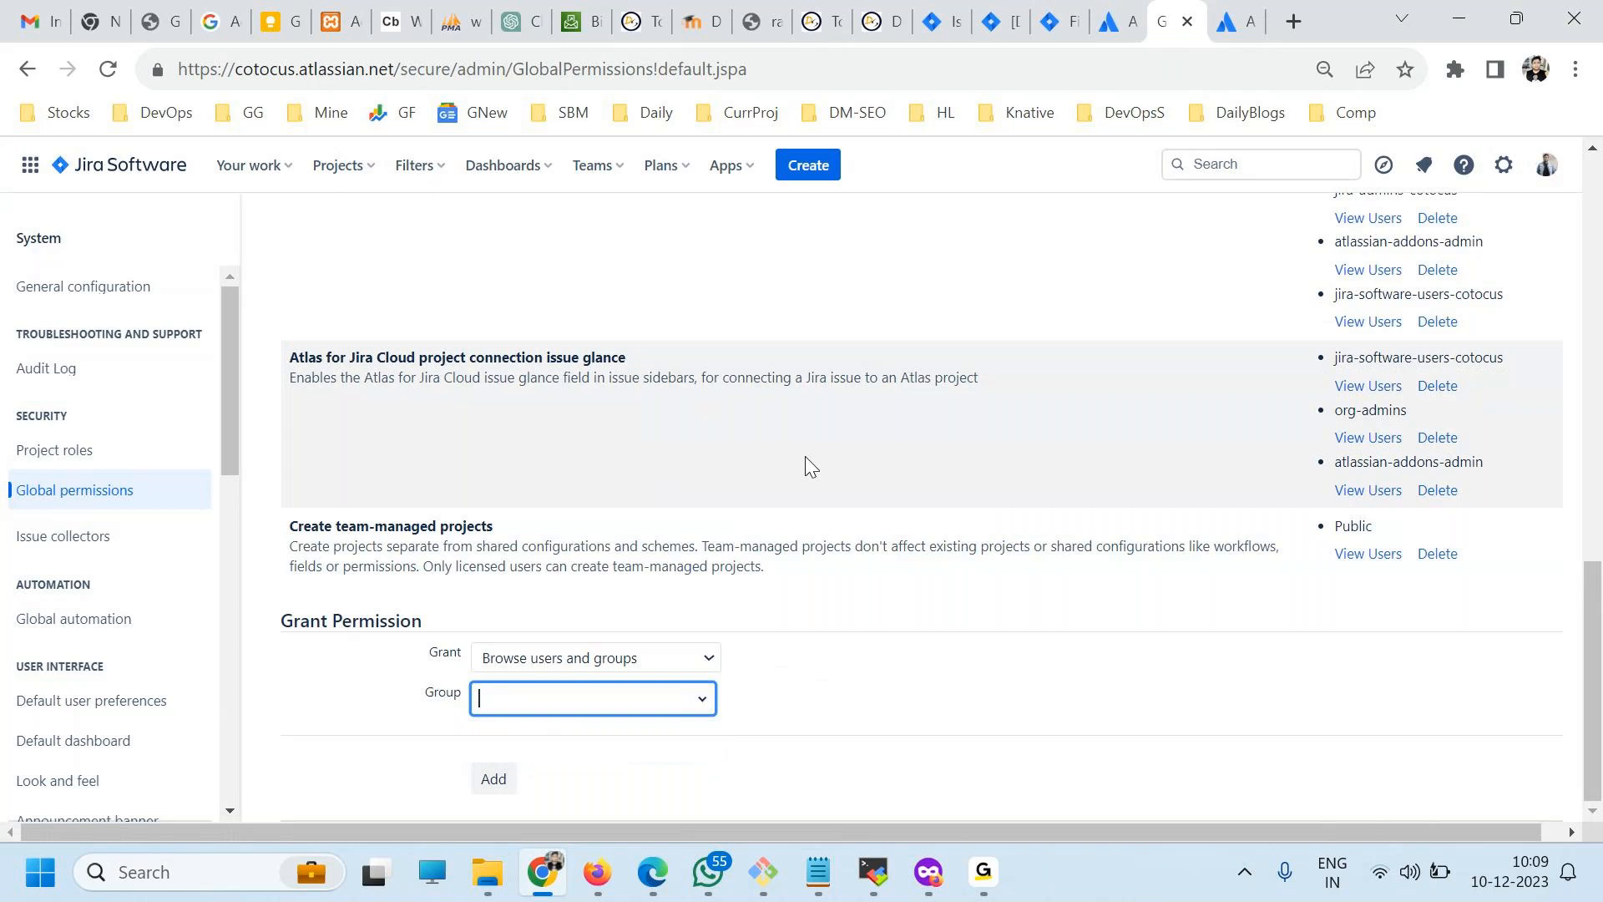
Grant the Browse users and groups permission to the devops group.
left_click(583, 698)
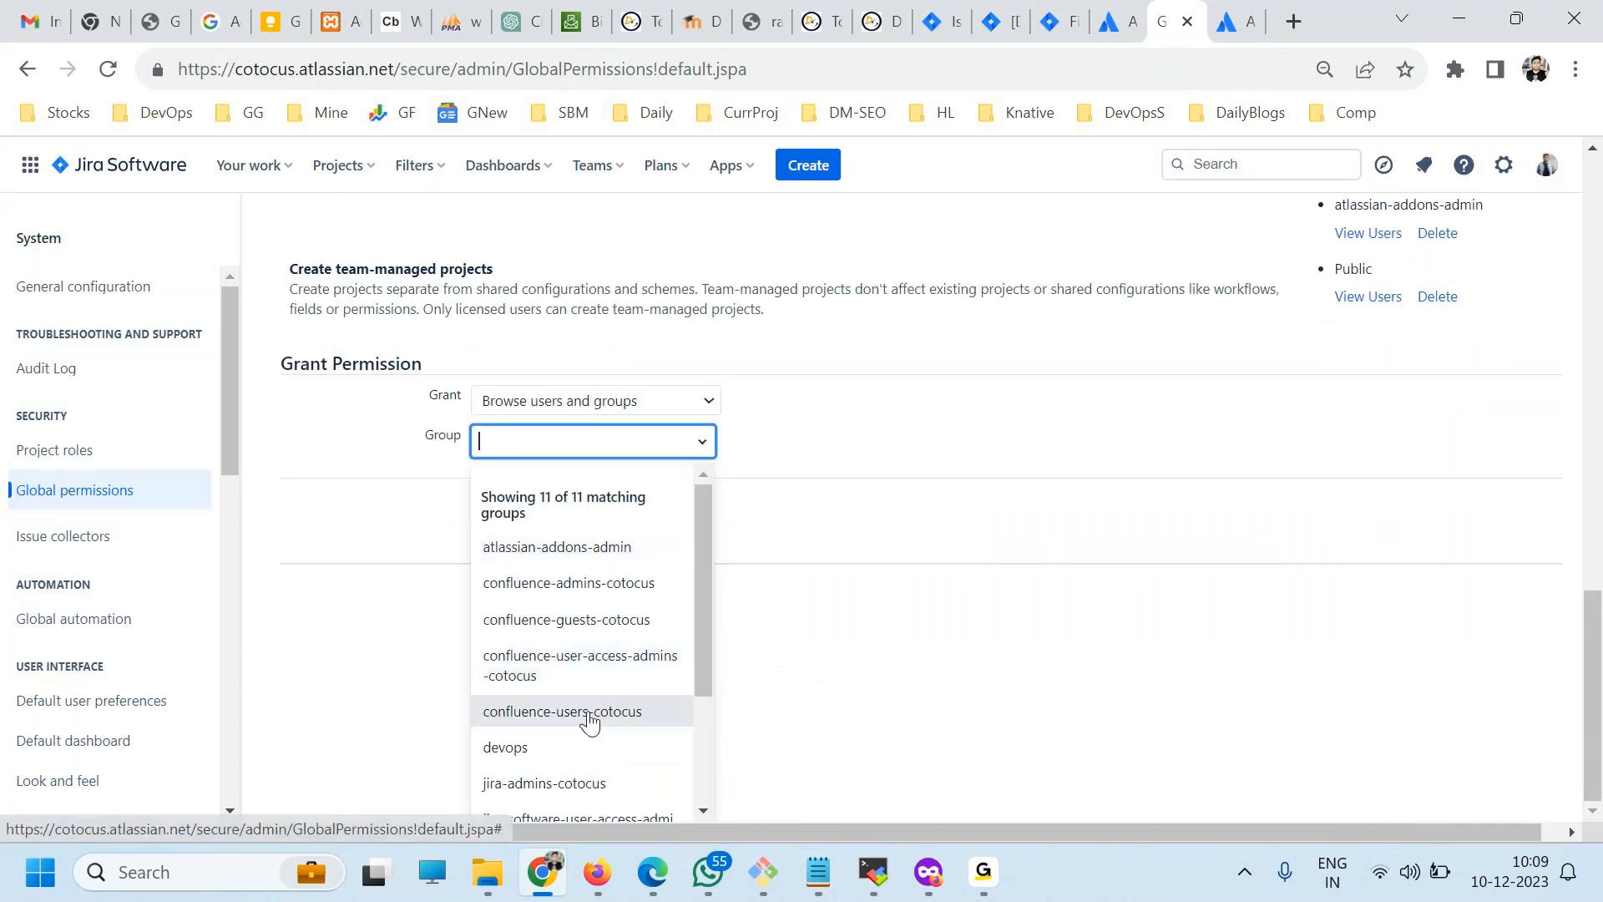
left_click(554, 748)
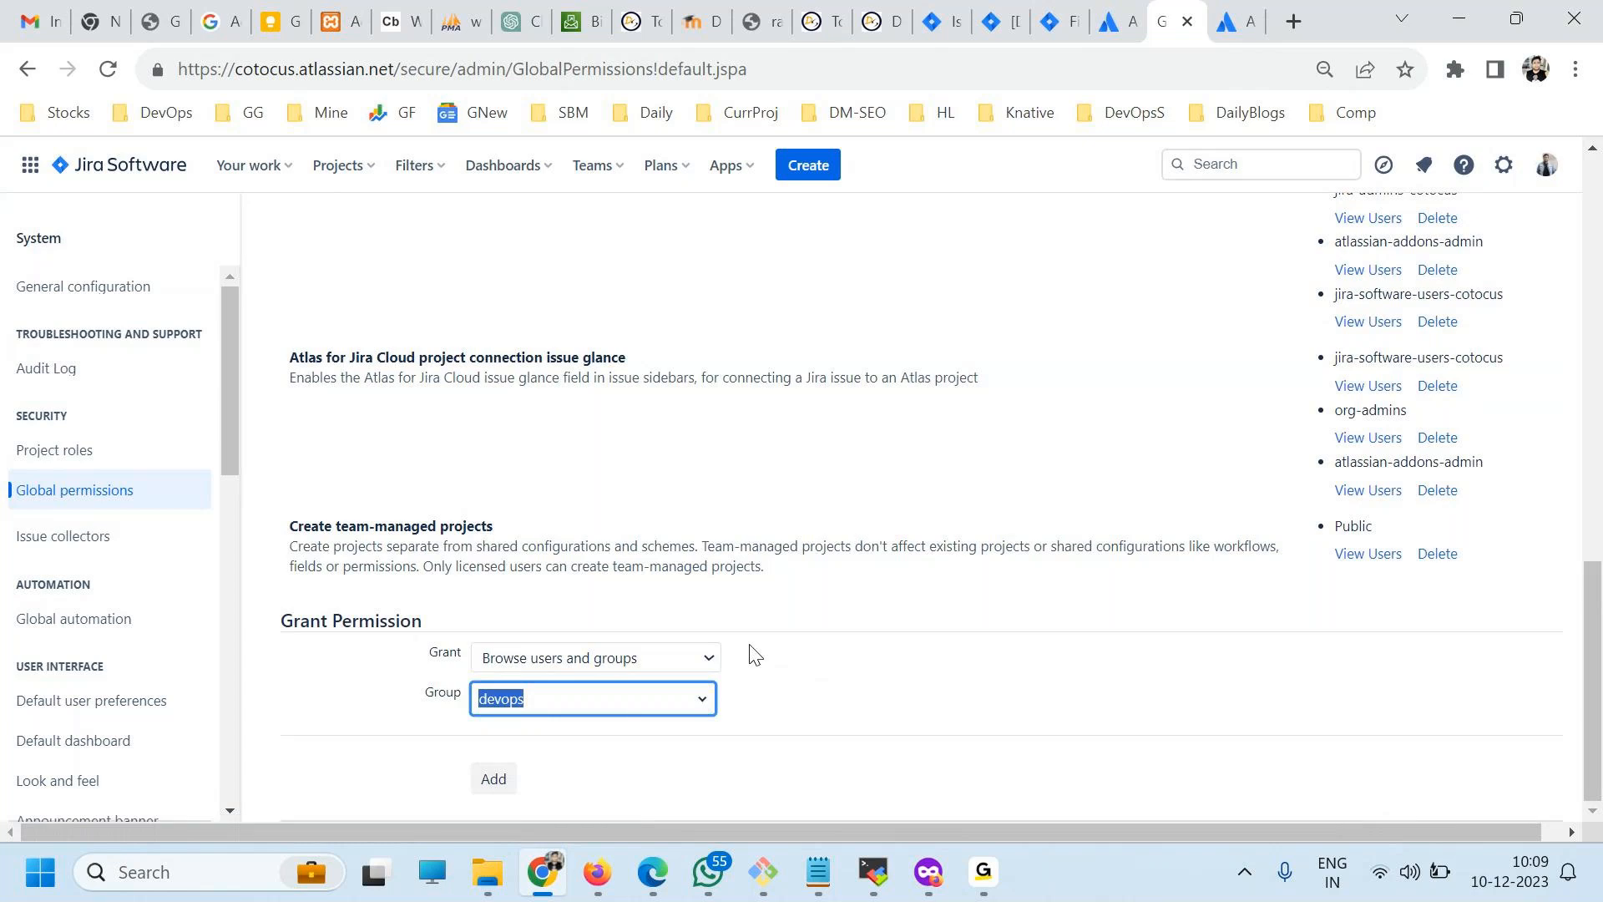
left_click(489, 783)
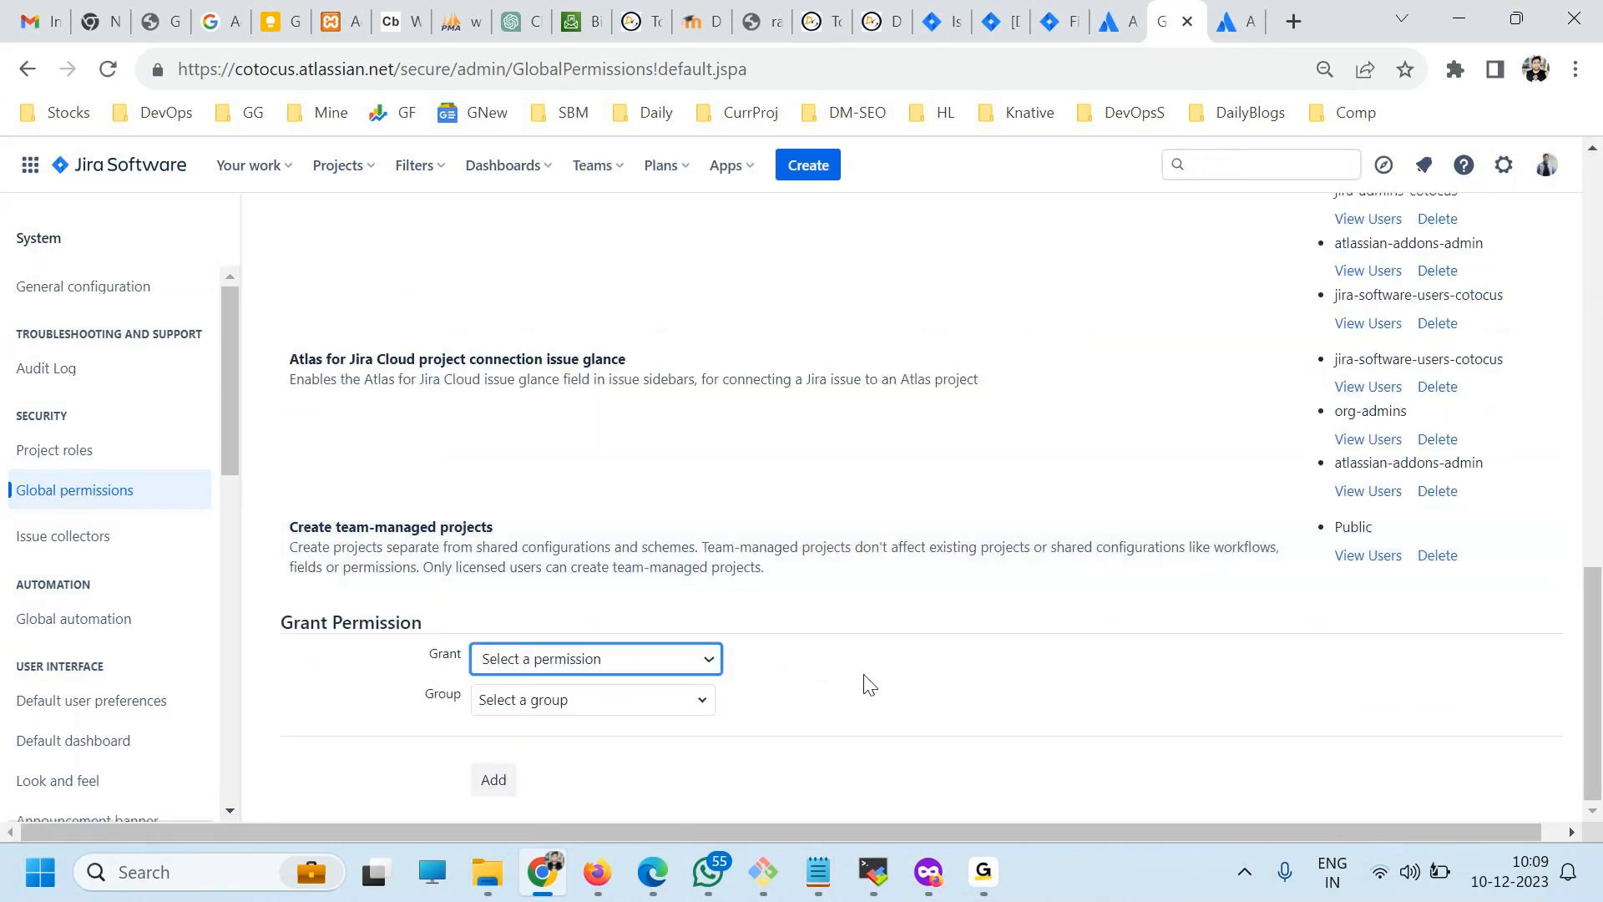
Search the global permissions page for devops and check which permission that group is listed under.
scroll(866, 678, "up", 5)
scroll(864, 666, "up", 7)
scroll(567, 630, "down", 7)
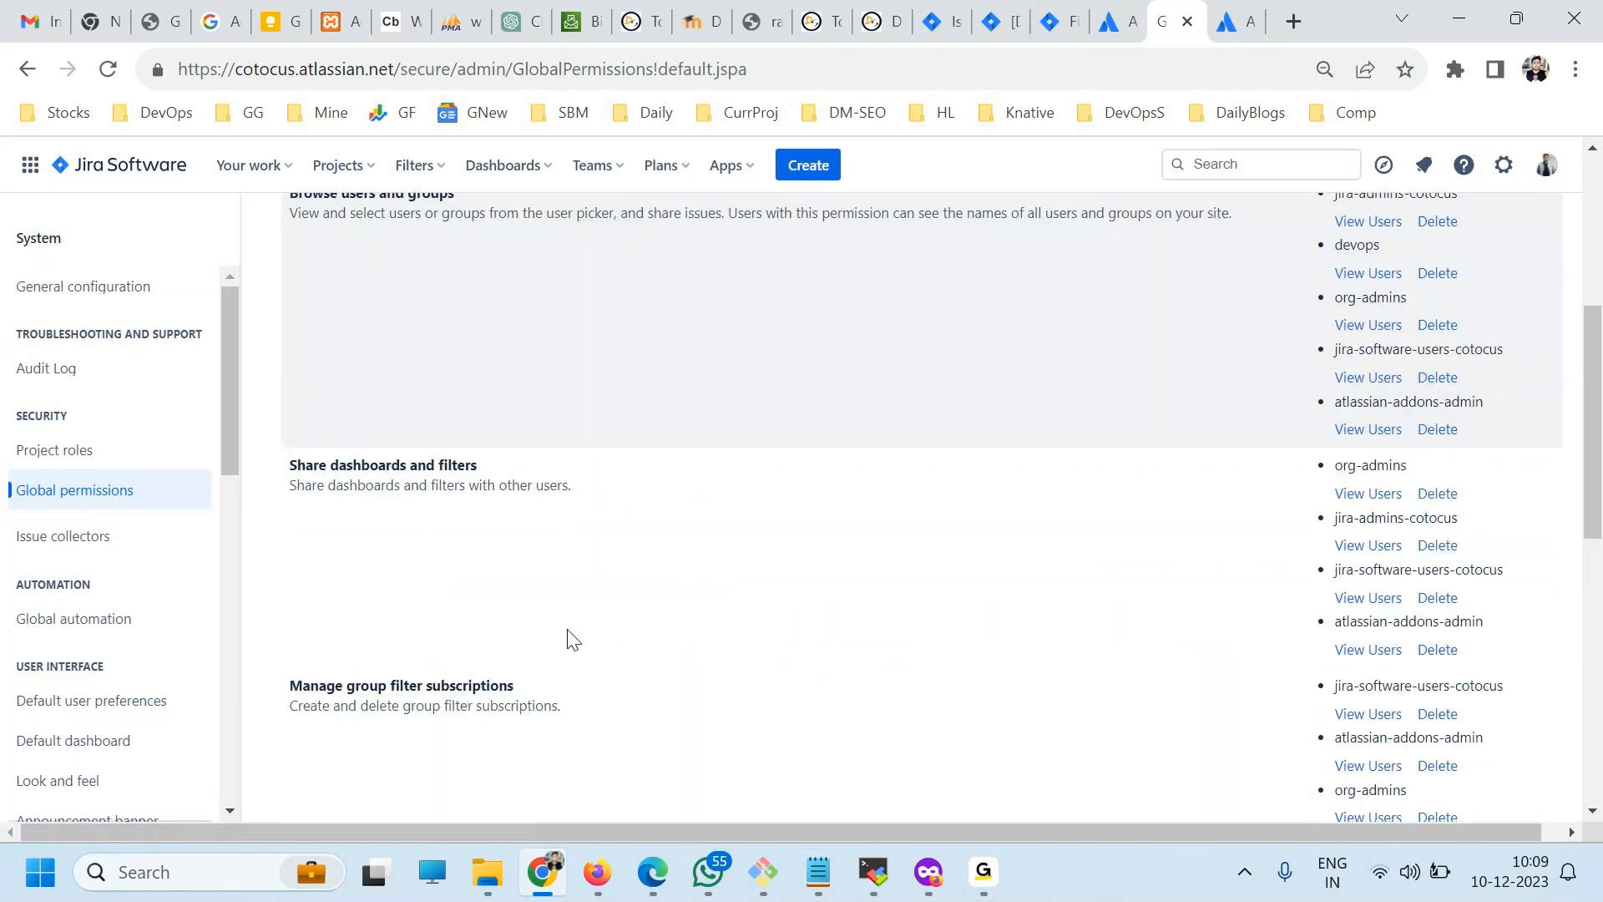
scroll(567, 638, "down", 5)
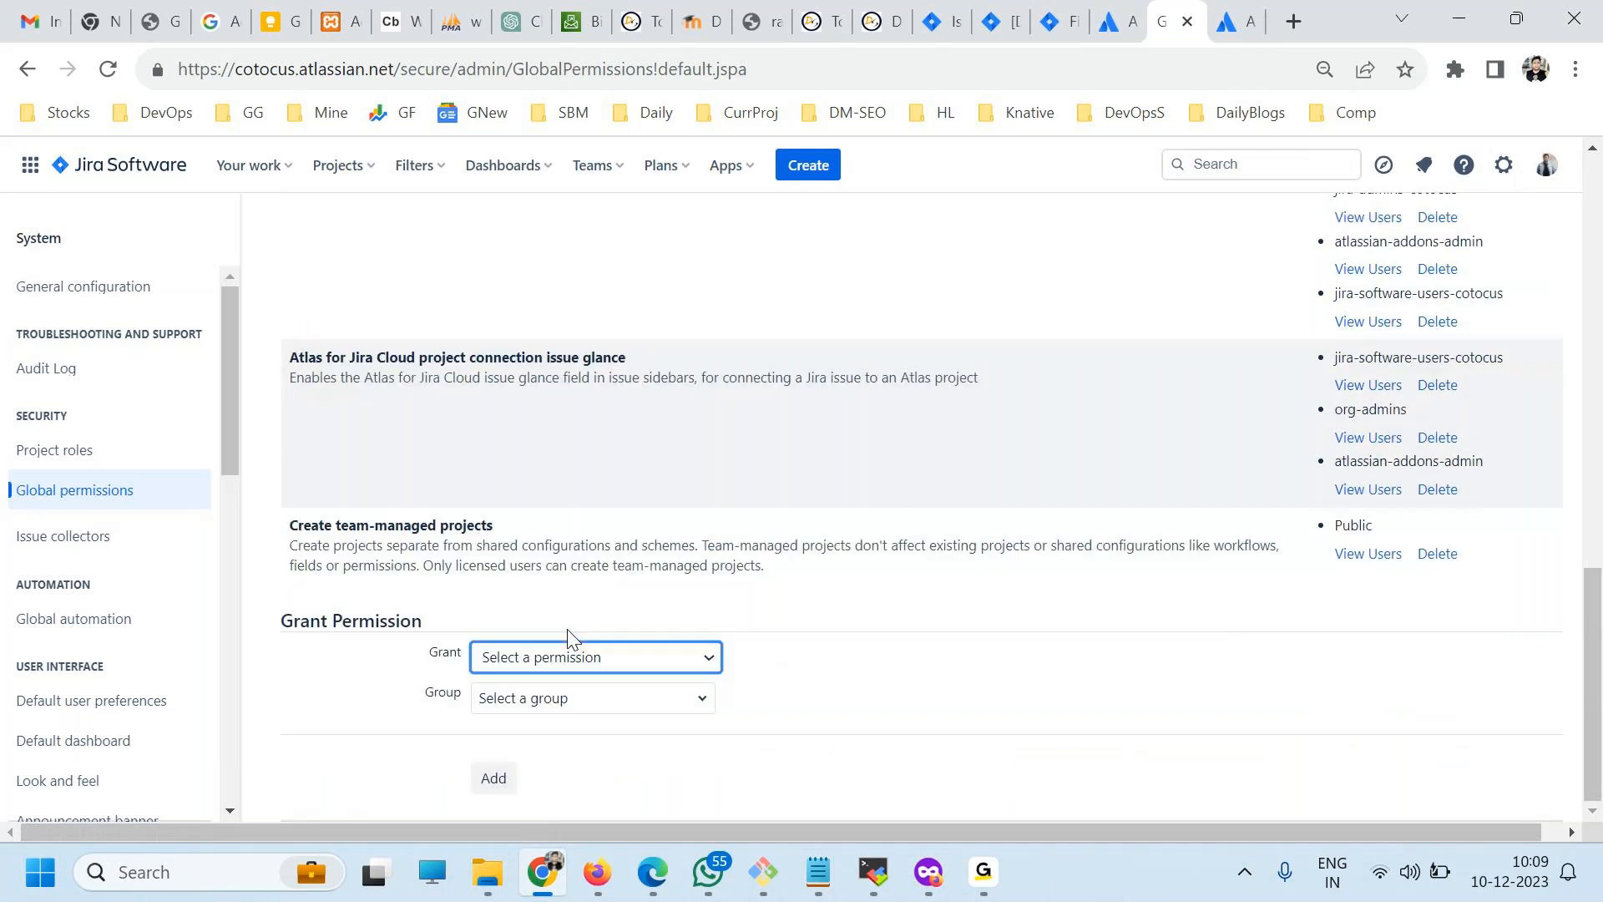
key("ctrl+f")
type("devop")
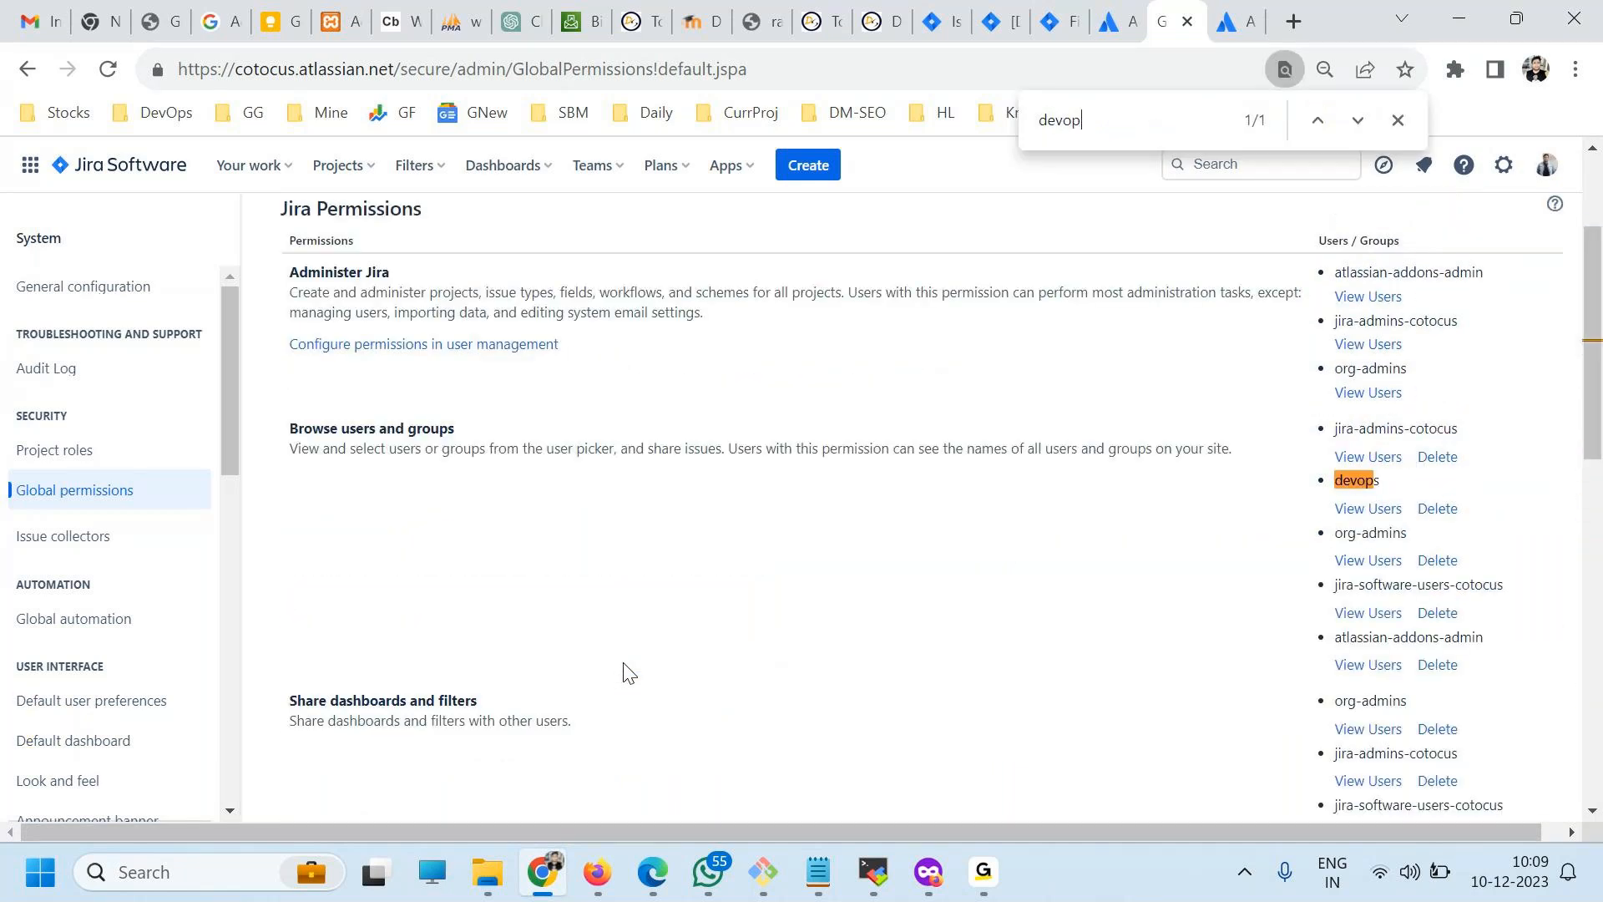
type("s")
left_click_drag(313, 429, 429, 425)
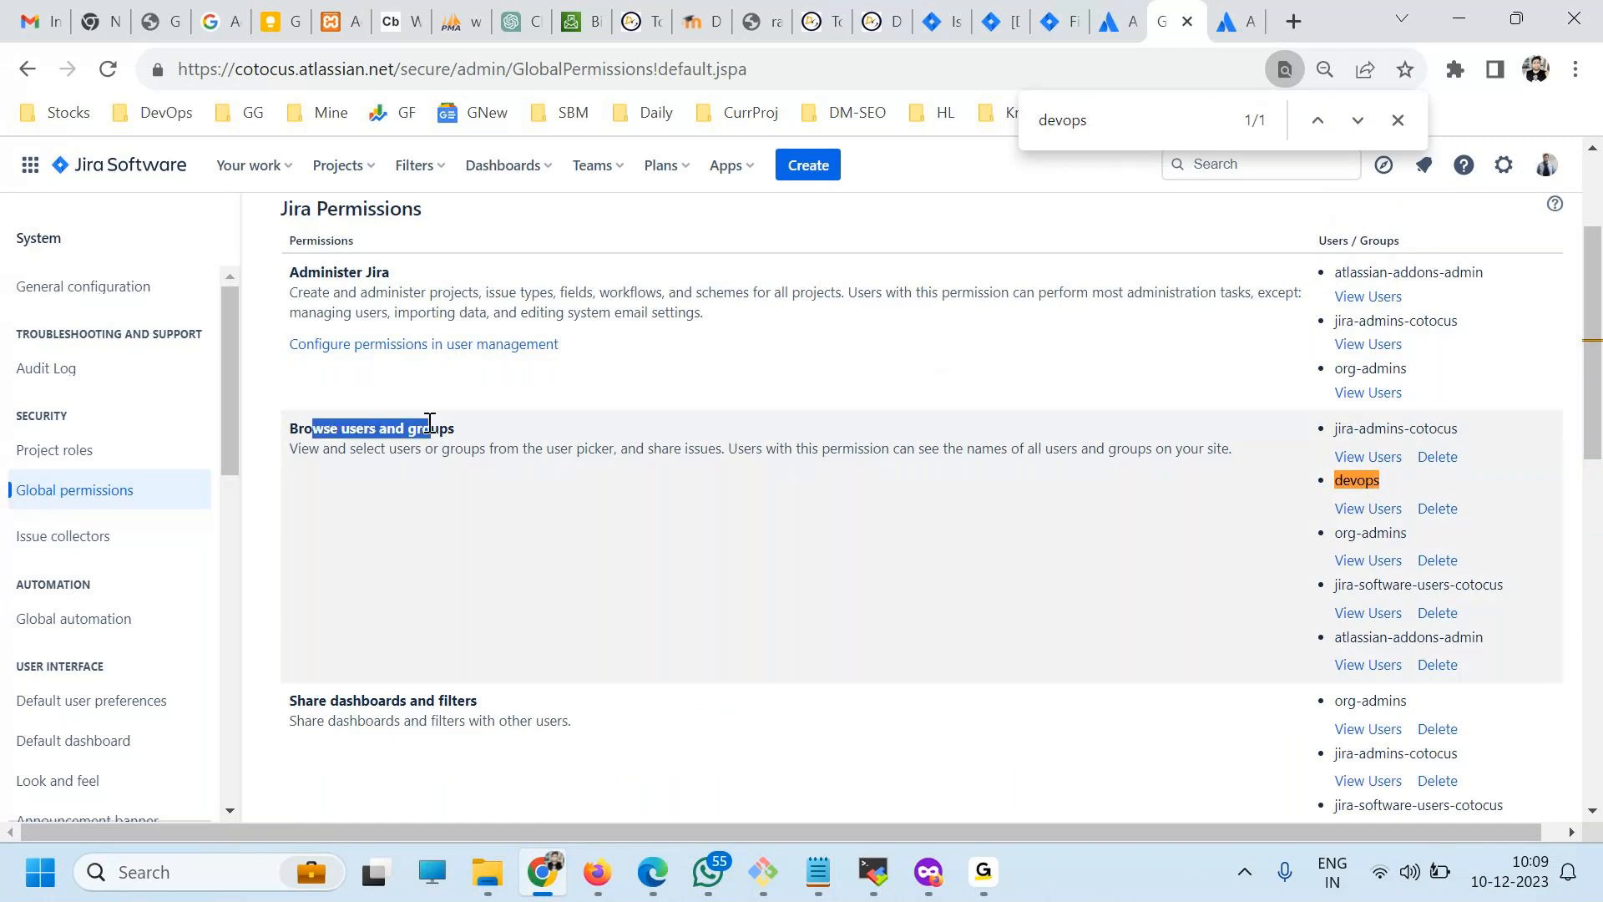
scroll(855, 521, "down", 3)
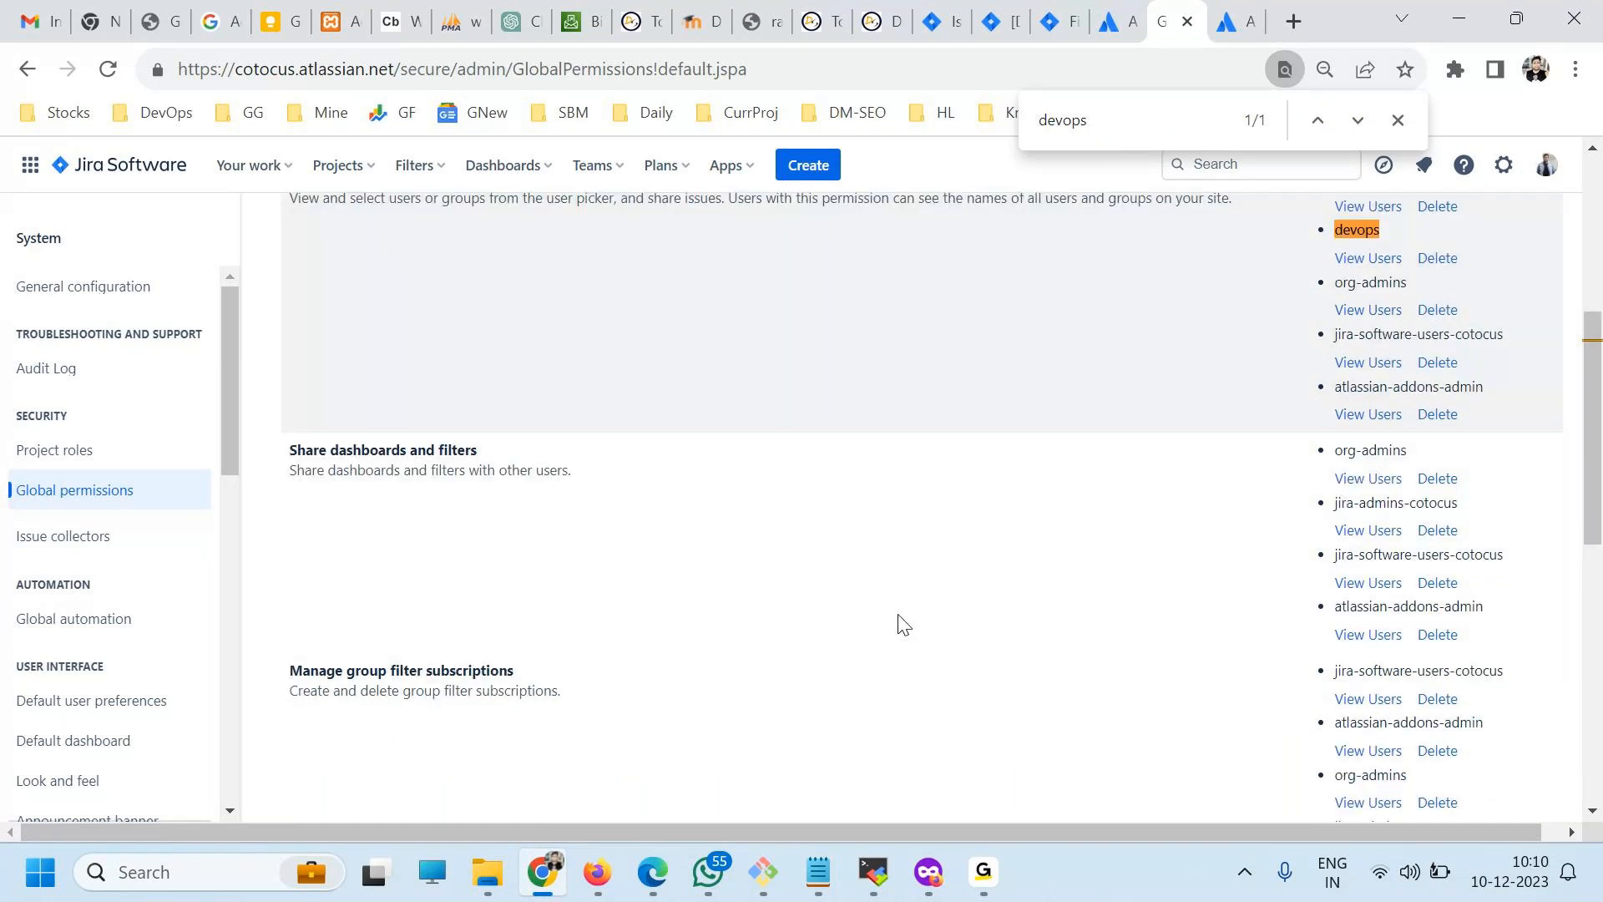
scroll(912, 639, "up", 3)
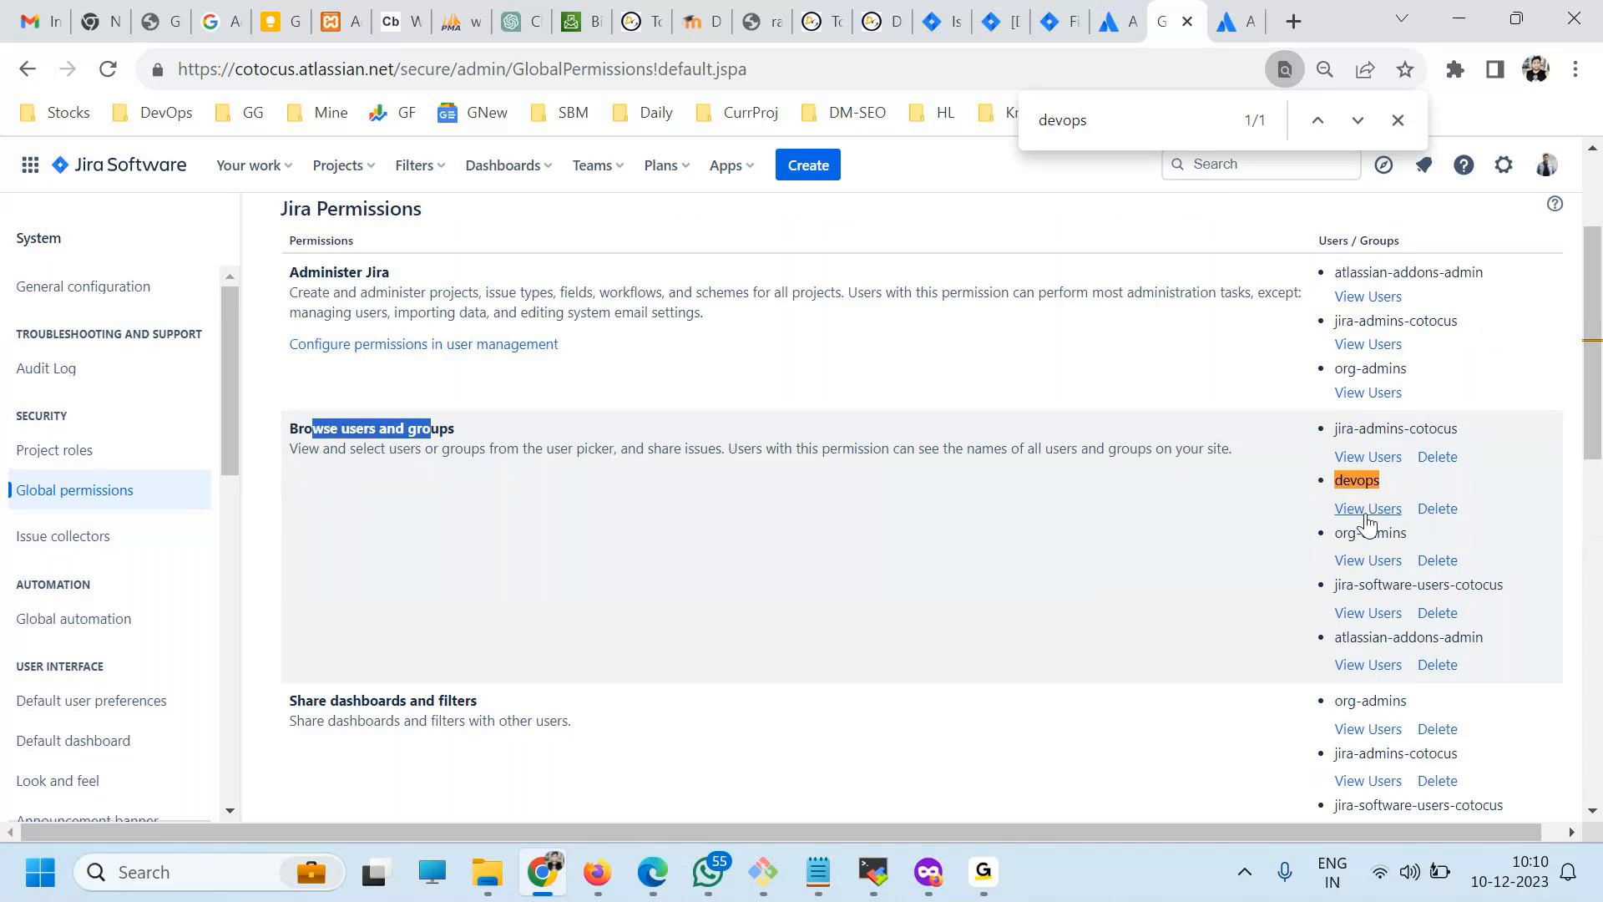
scroll(645, 555, "up", 2)
scroll(625, 731, "down", 4)
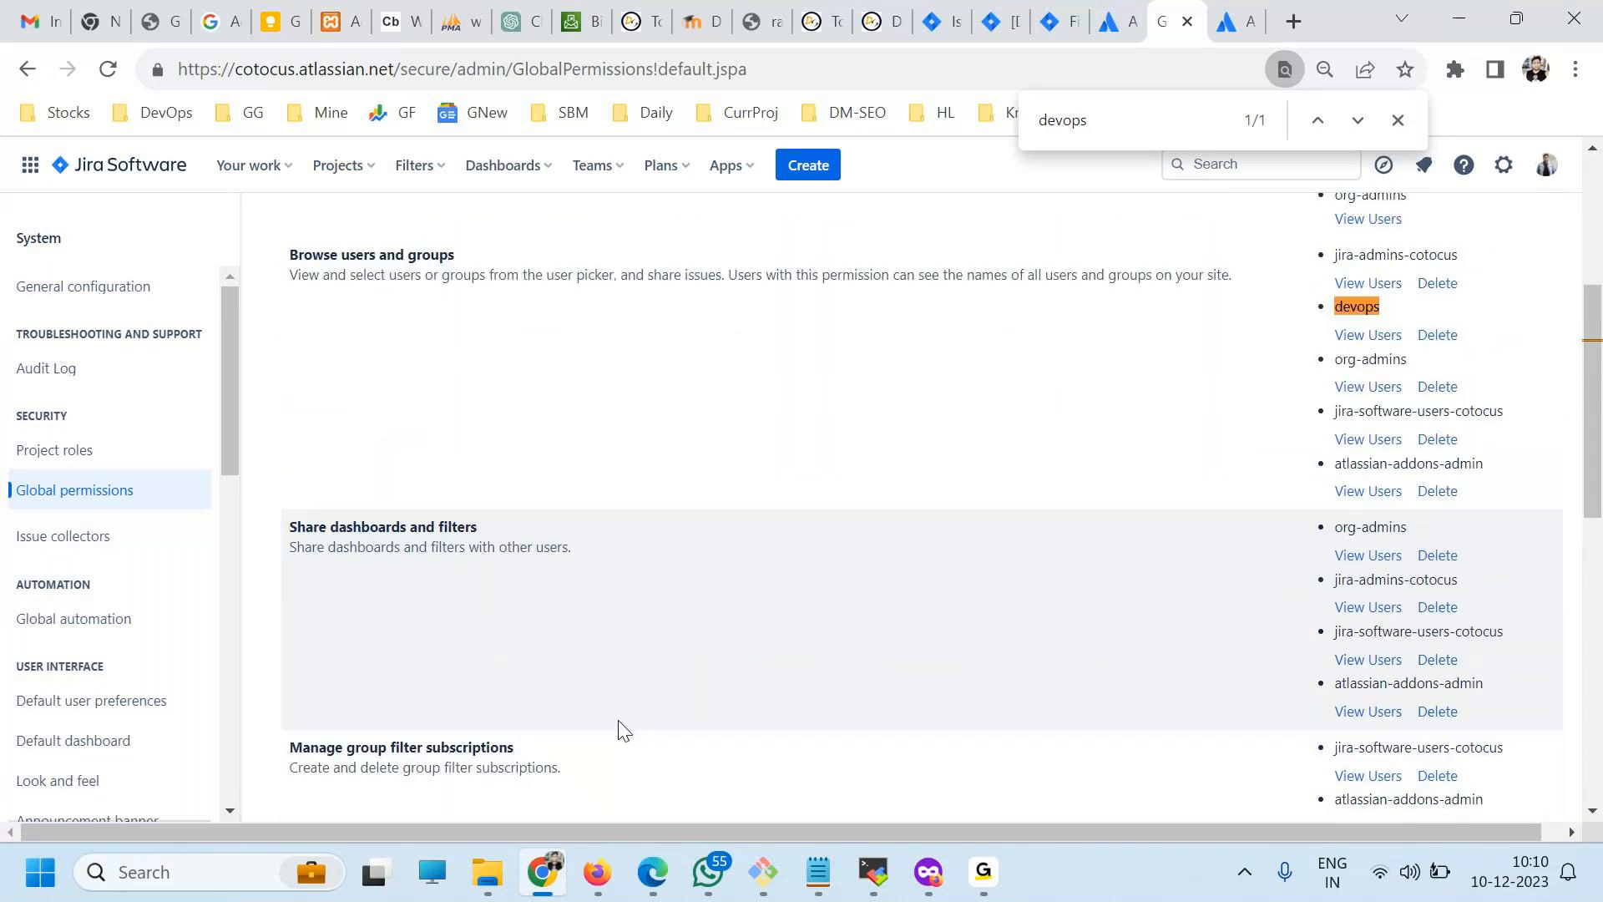
Review the other permissions, including Share dashboards and filters and Manage group filter subscriptions, and recheck the grant form's permission and group choices.
left_click_drag(337, 526, 440, 523)
left_click(337, 738)
left_click_drag(338, 738, 467, 745)
scroll(762, 726, "down", 4)
scroll(1231, 584, "up", 5)
scroll(1327, 589, "down", 1)
scroll(1327, 589, "down", 10)
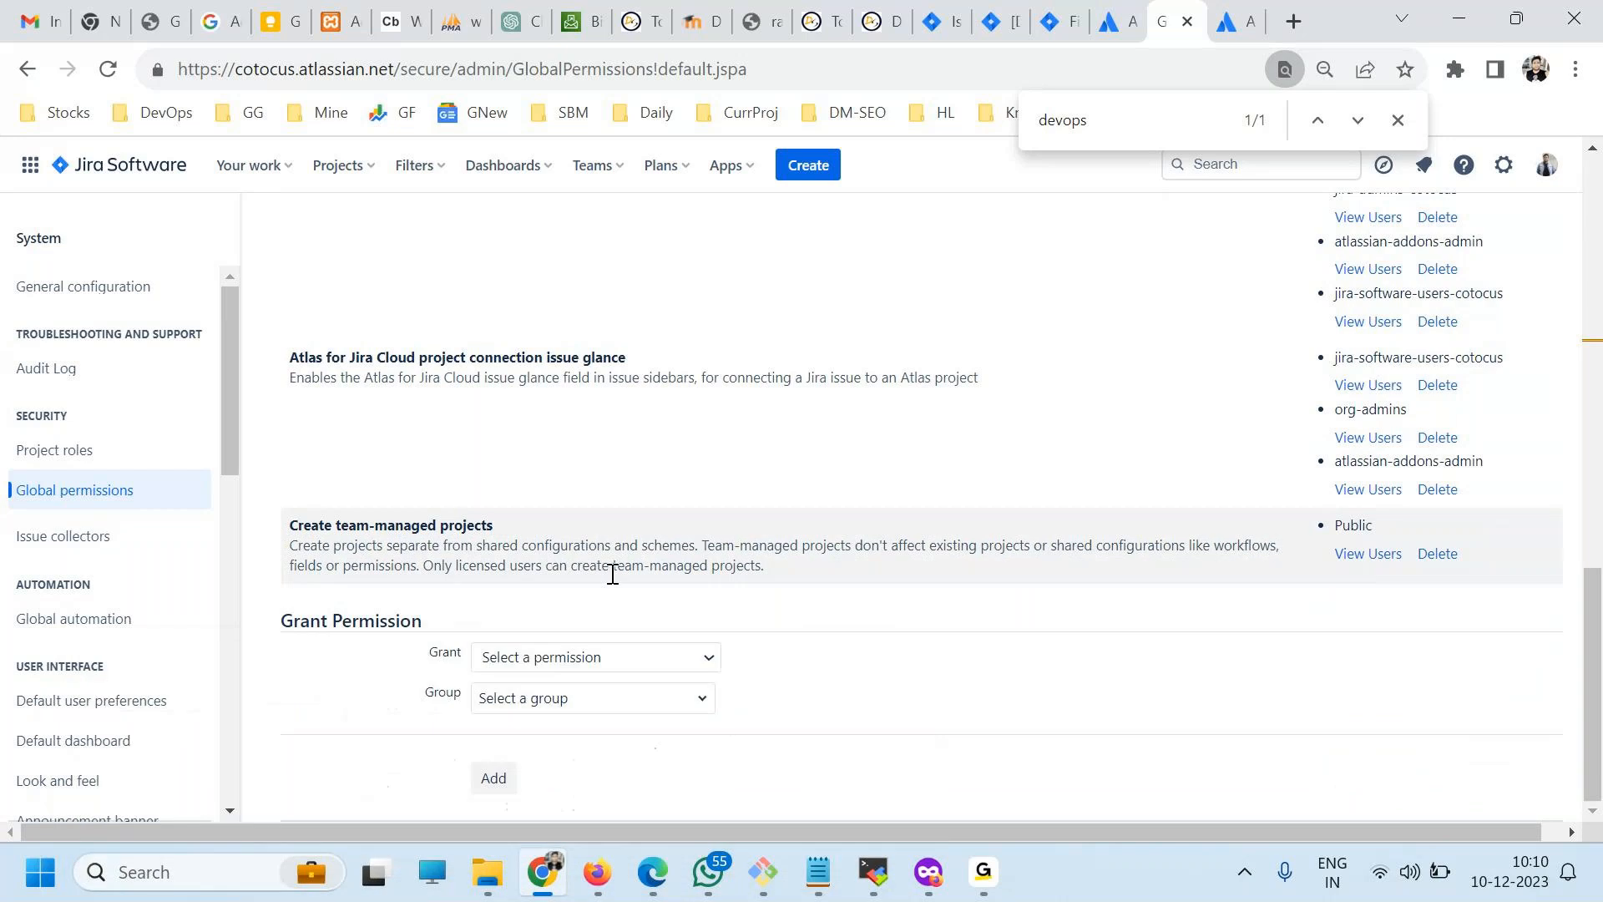
left_click(583, 657)
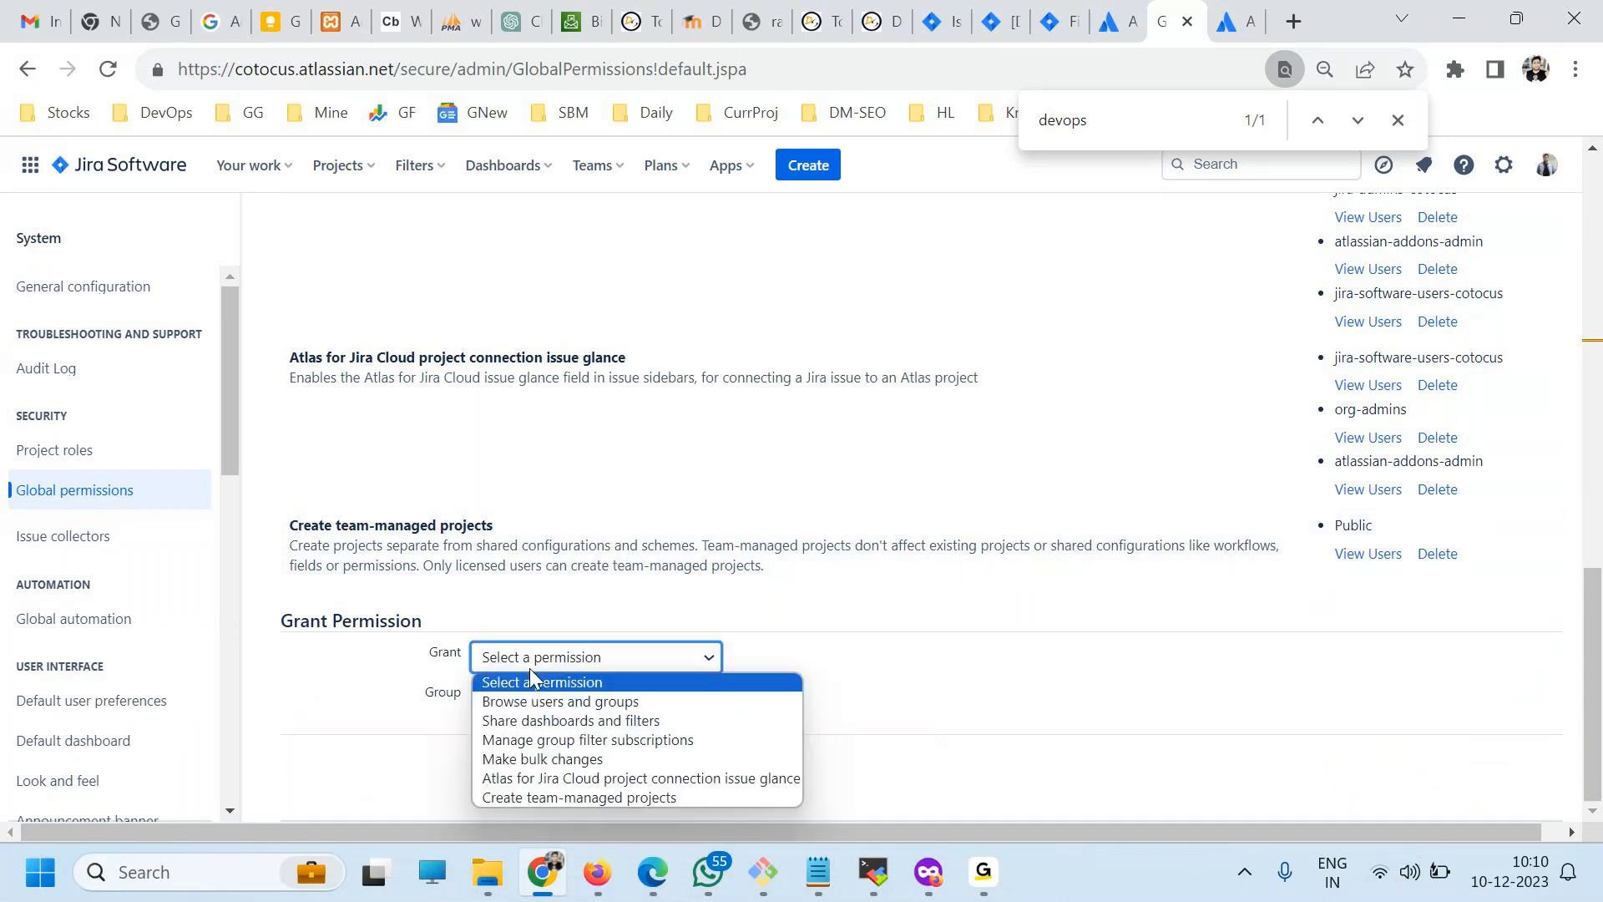
left_click(541, 688)
left_click(551, 700)
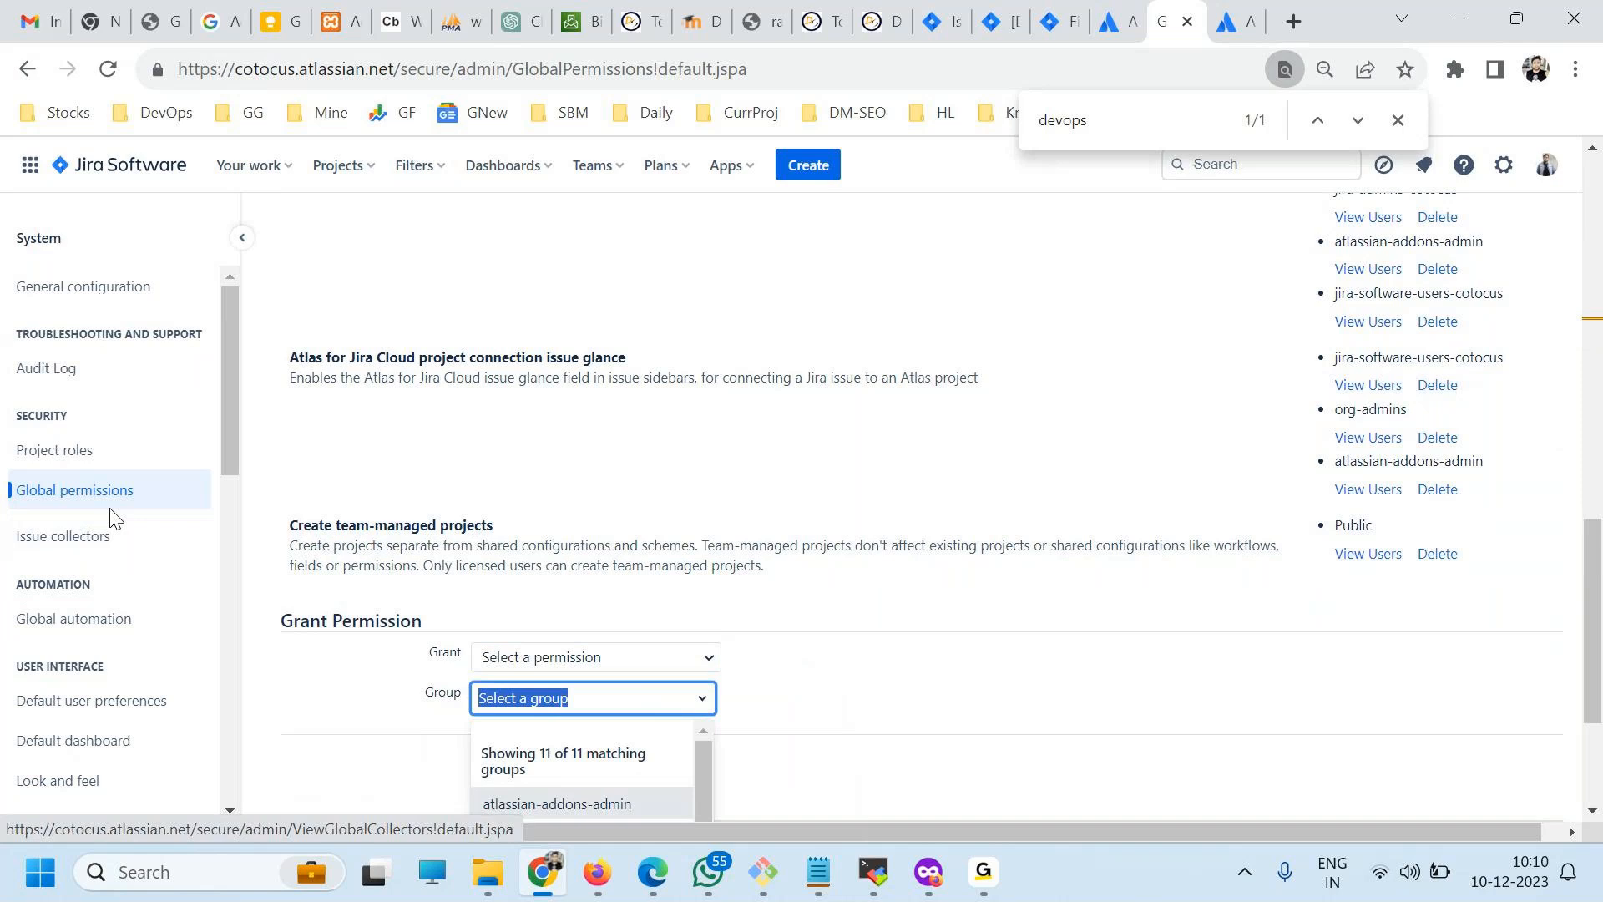
Open the project roles page and look over the role list, the add-role form and the other system settings.
left_click(75, 466)
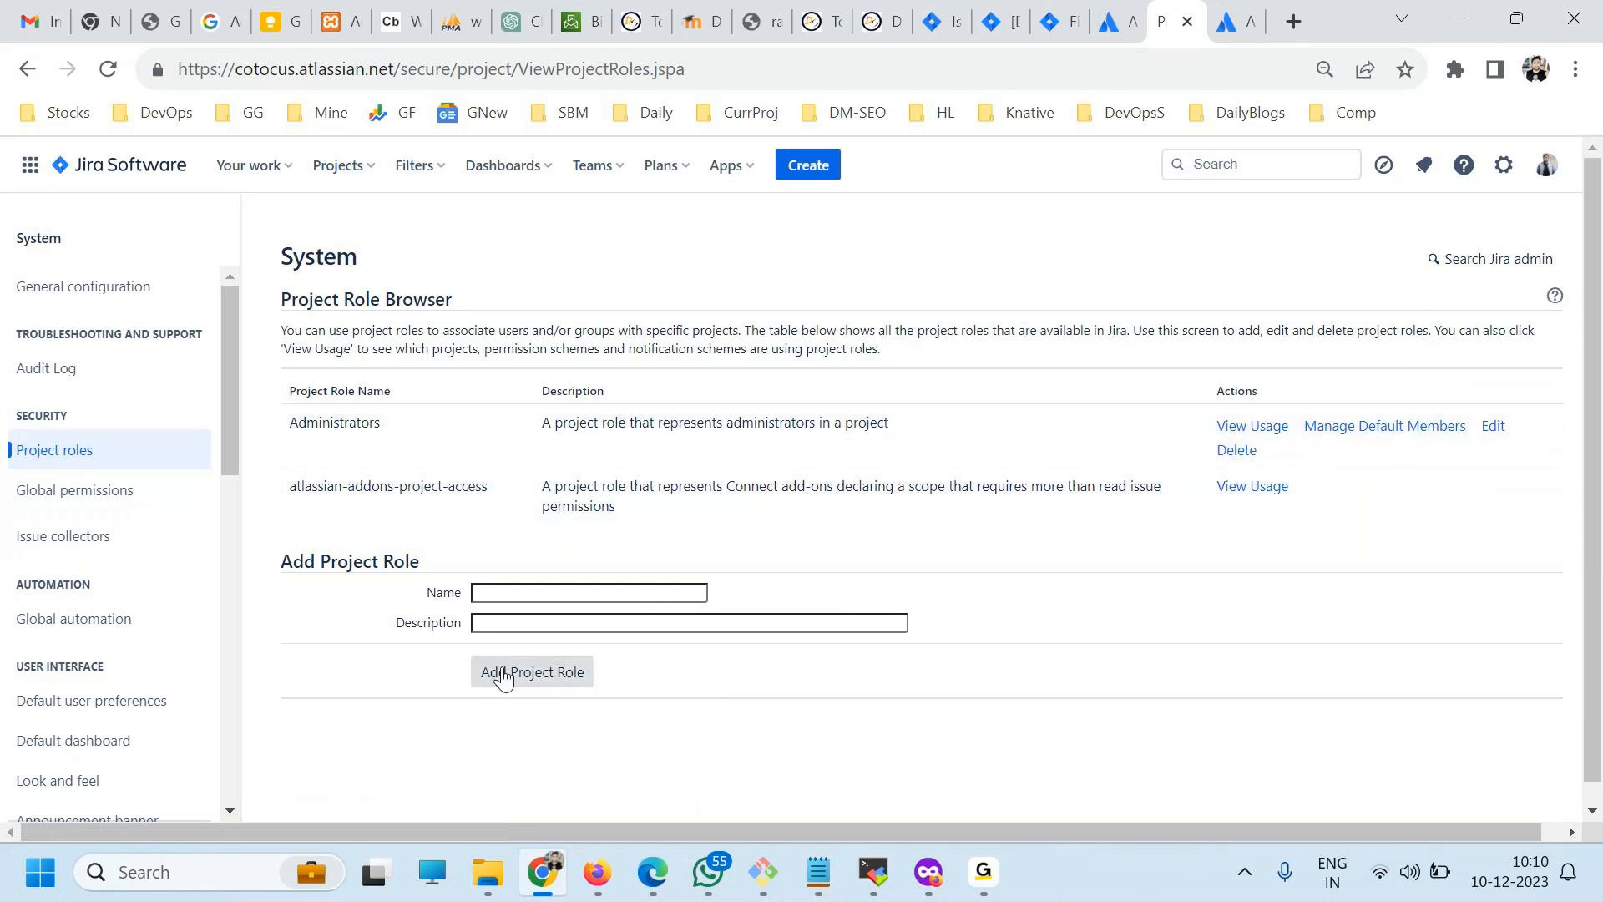
scroll(191, 664, "down", 3)
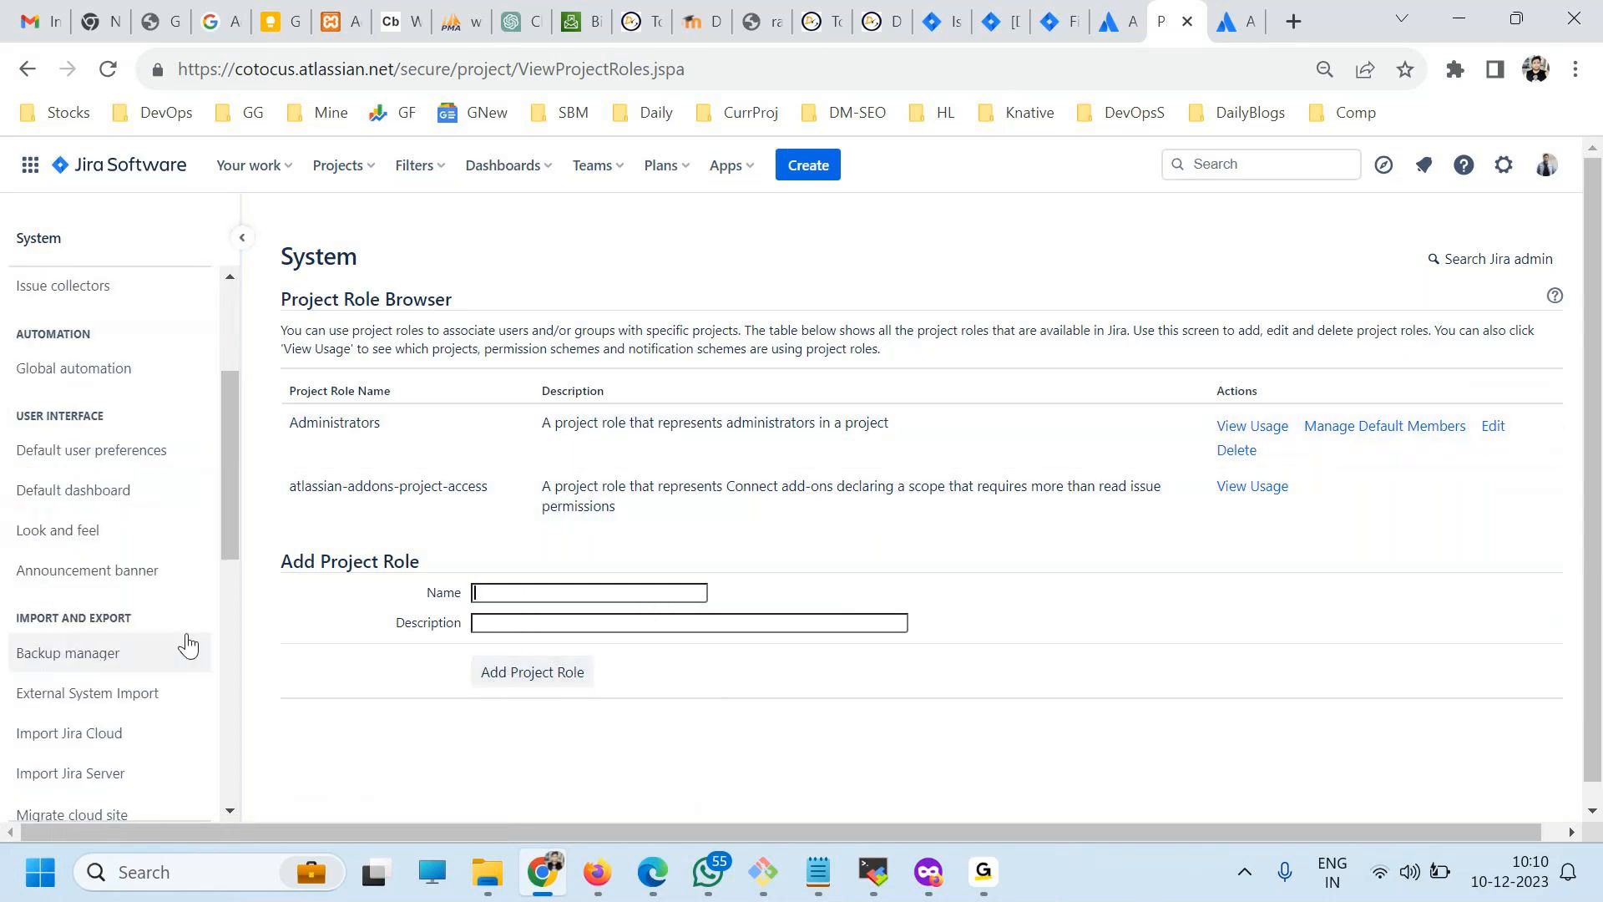
scroll(175, 643, "down", 3)
scroll(127, 723, "down", 2)
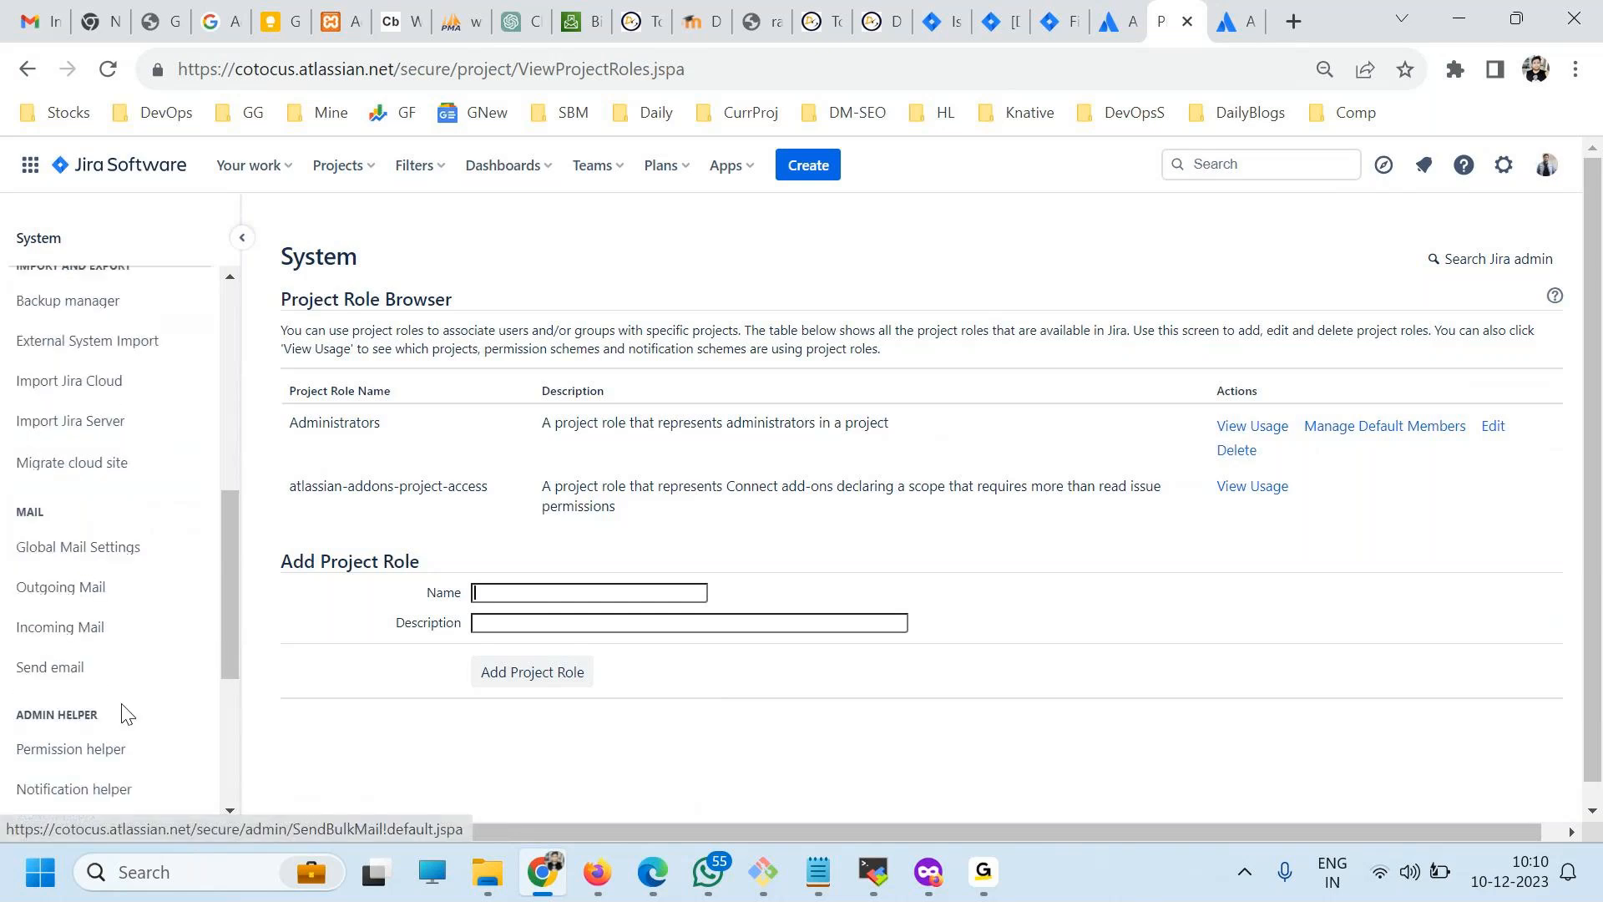
Open Global Mail Settings and look over the mail options and the remaining system settings entries.
left_click(80, 524)
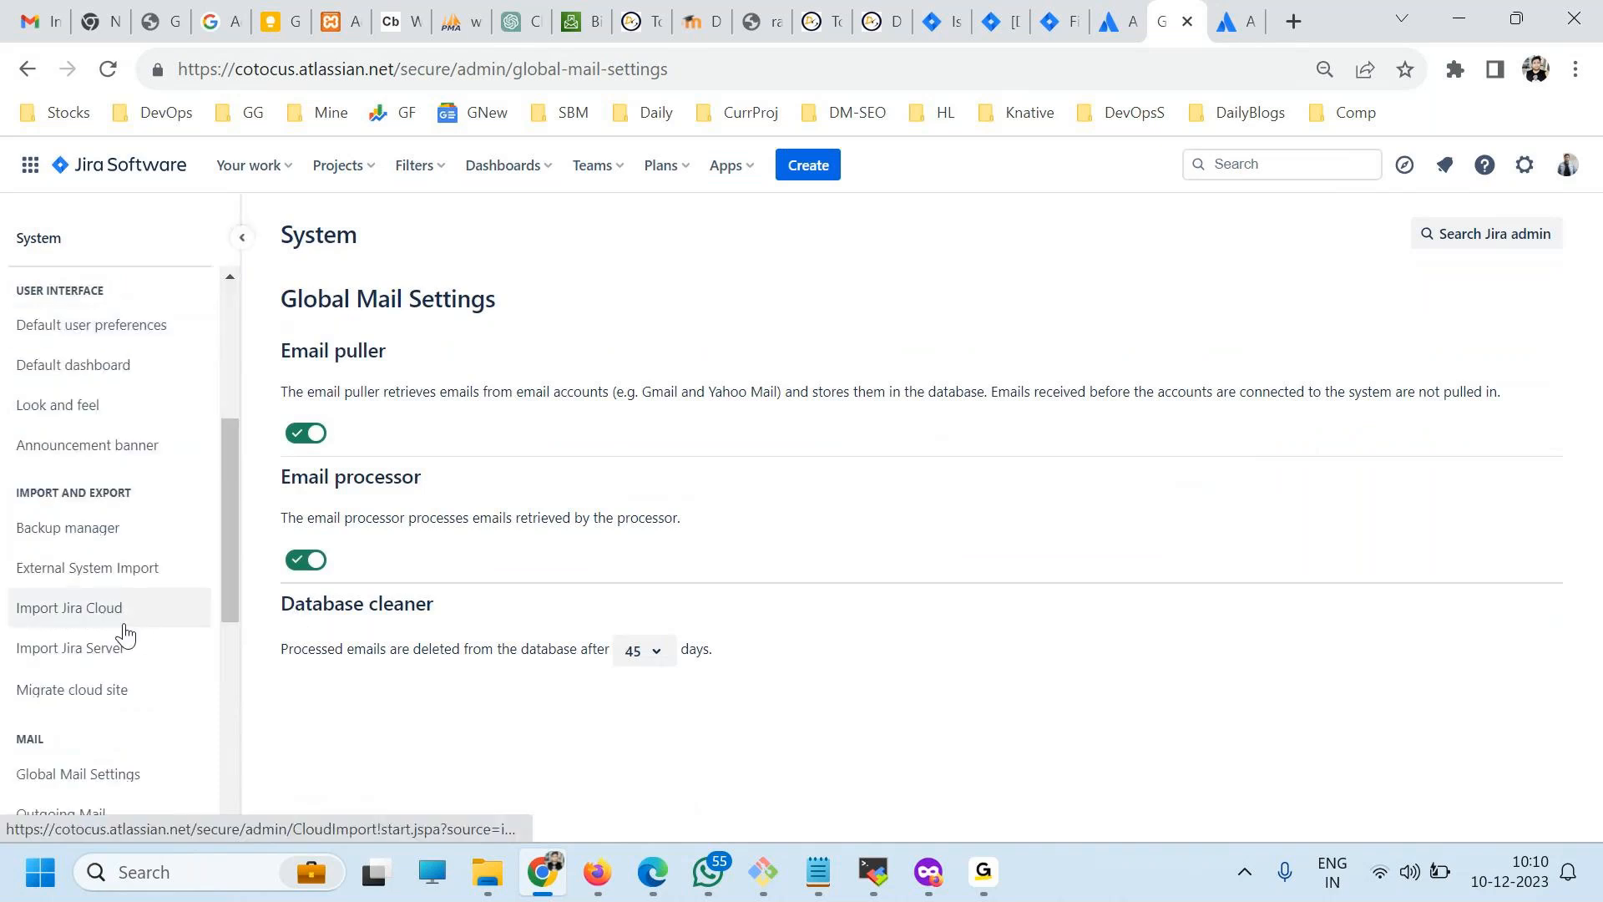
scroll(138, 651, "down", 3)
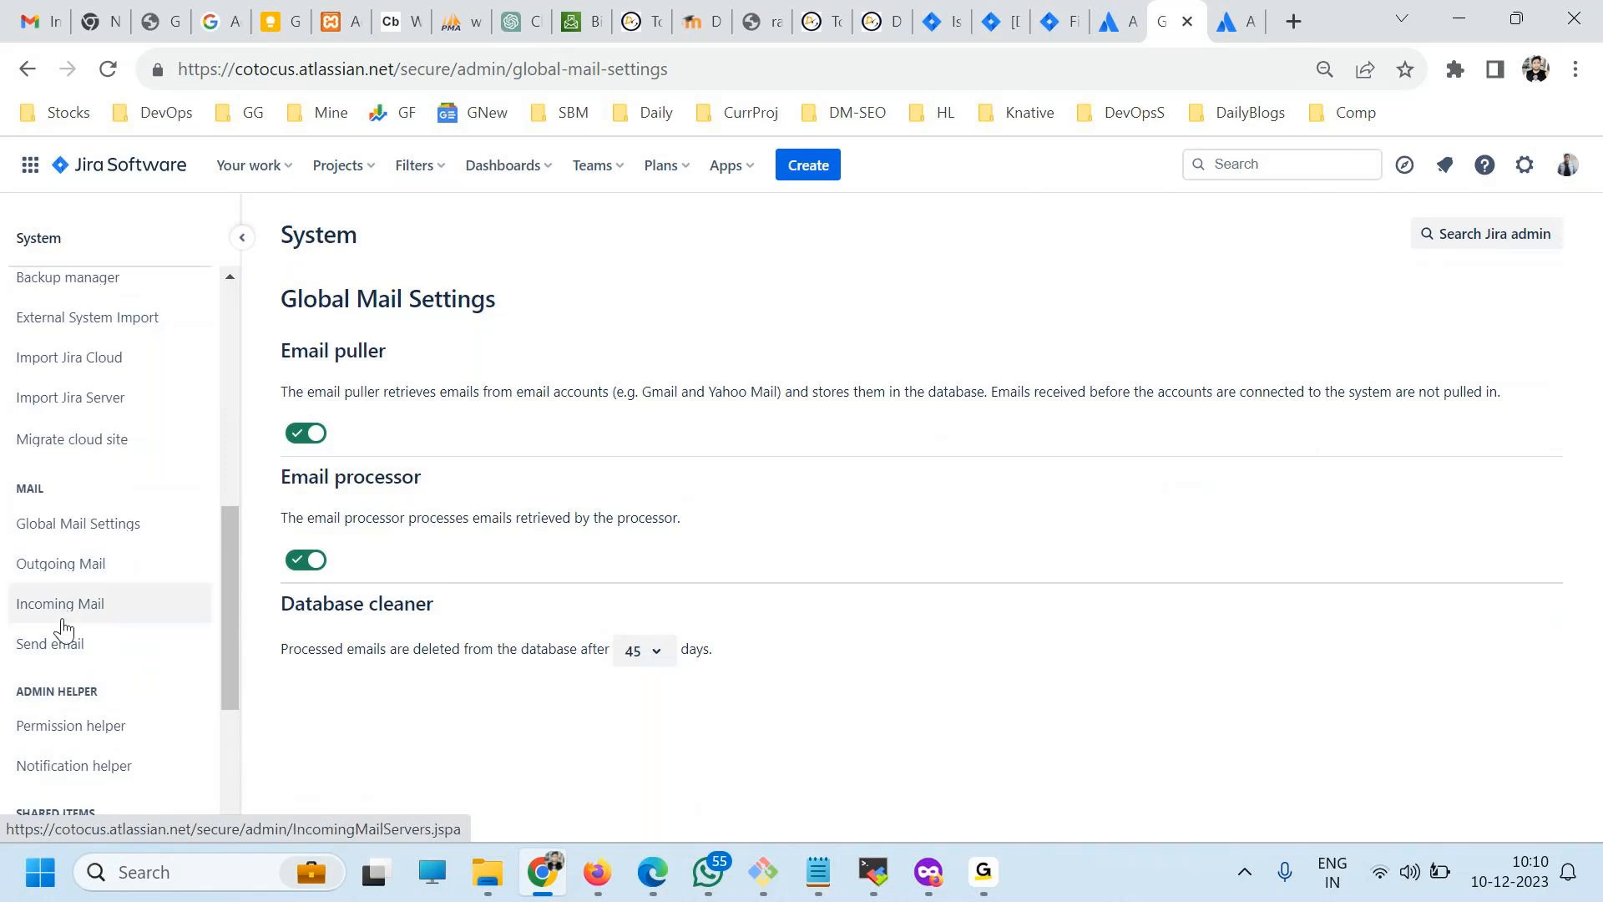
scroll(68, 637, "down", 2)
scroll(75, 729, "up", 10)
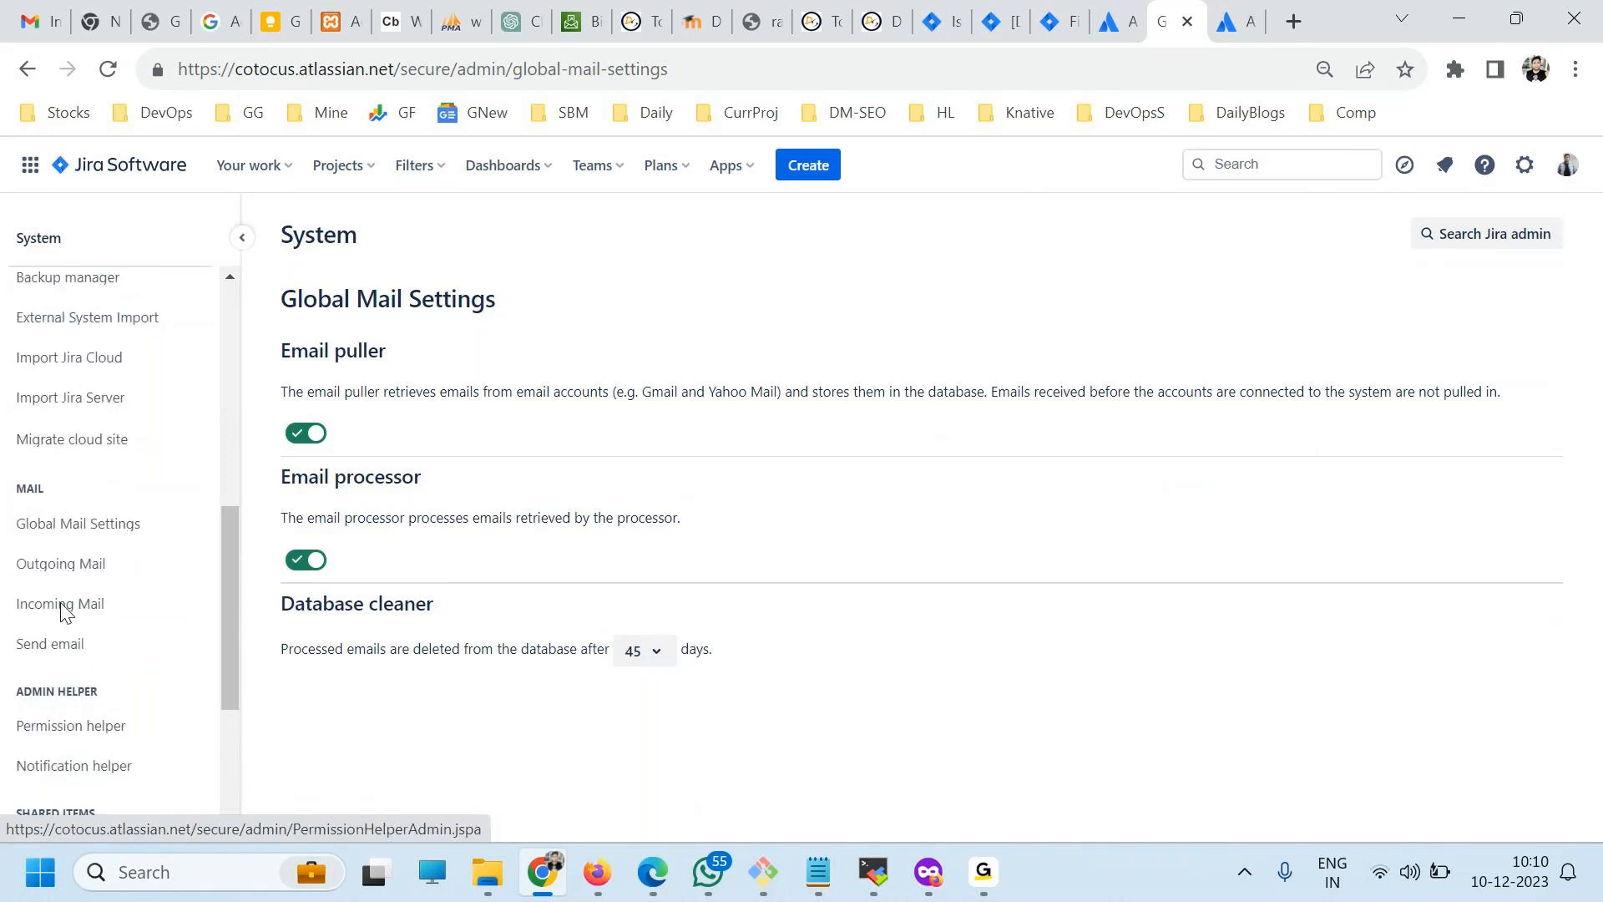
left_click(68, 639)
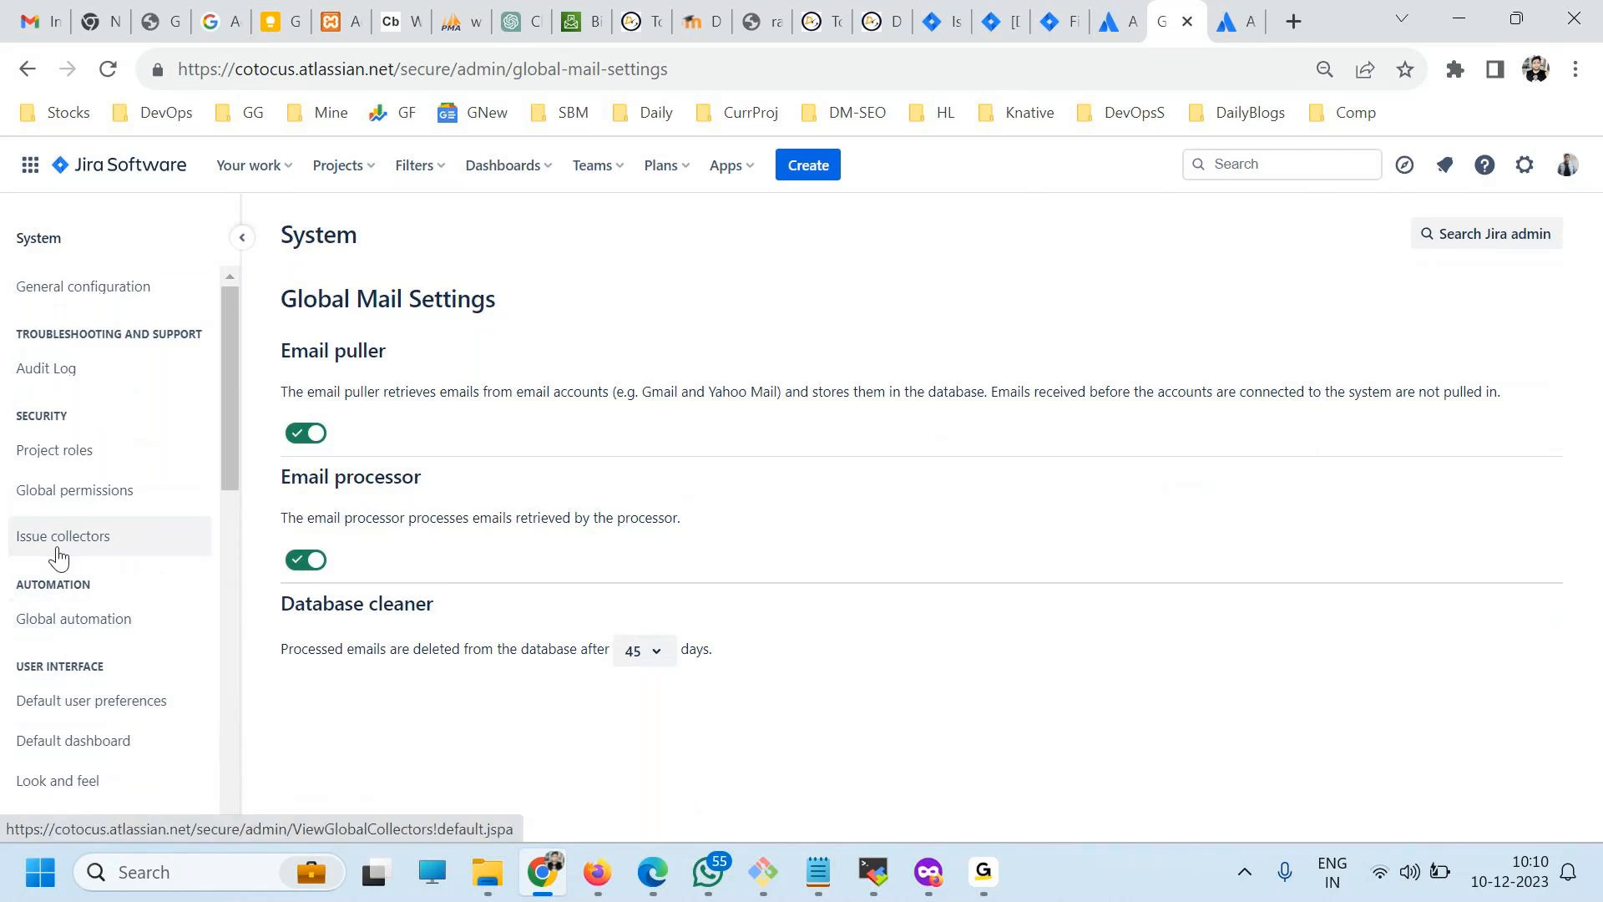
Open the Jira settings menu and look over its personal and Jira settings categories.
left_click(1523, 164)
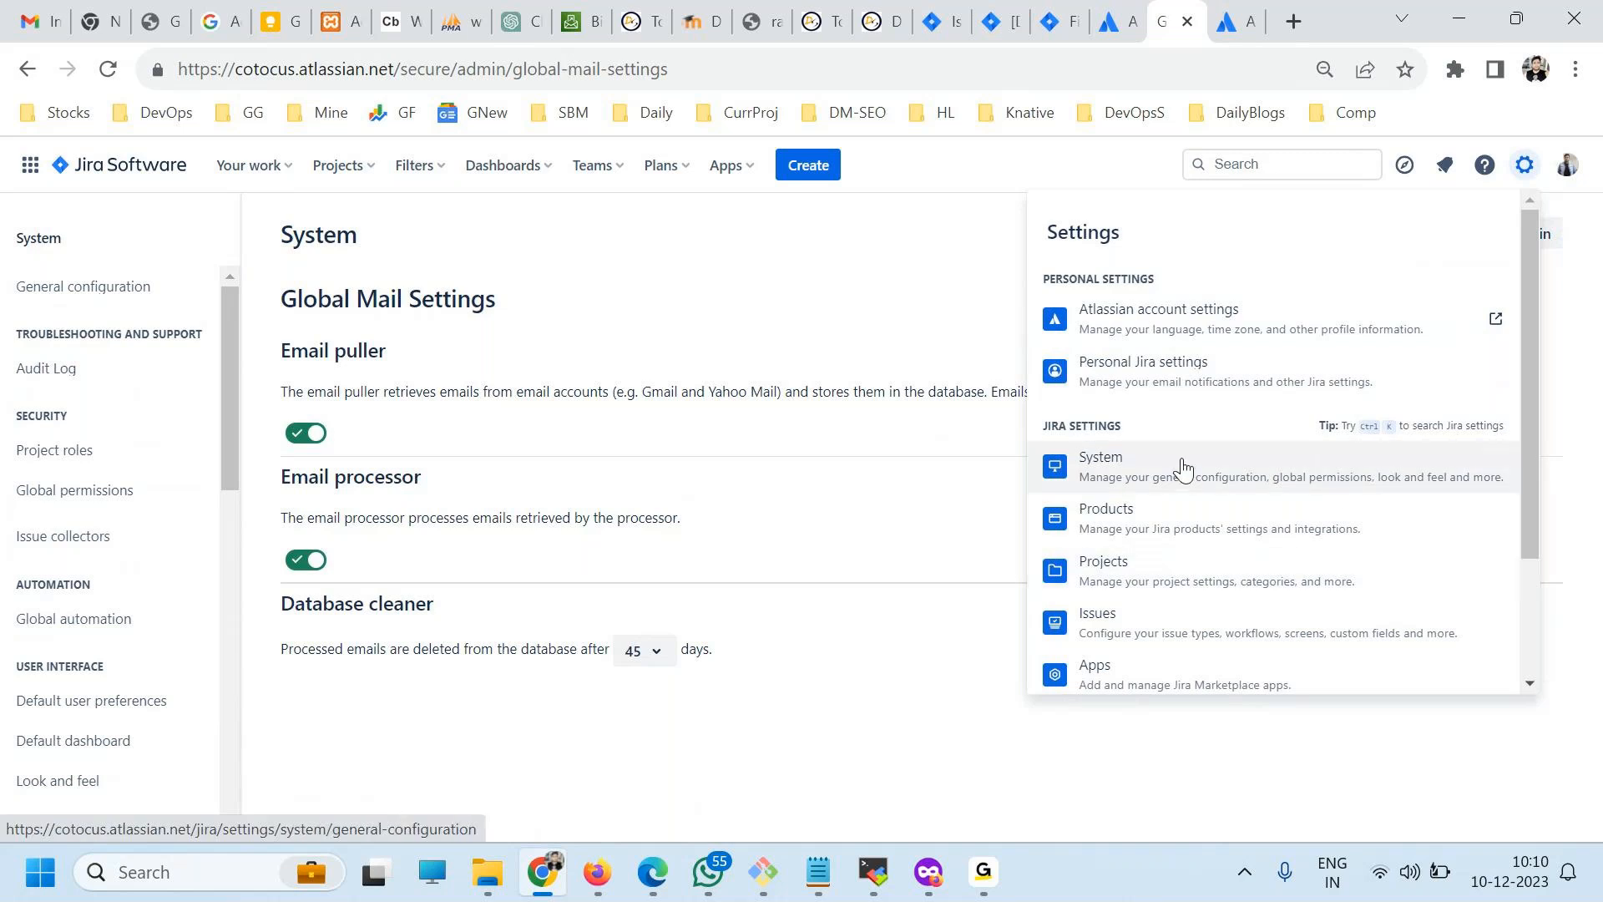
left_click(983, 873)
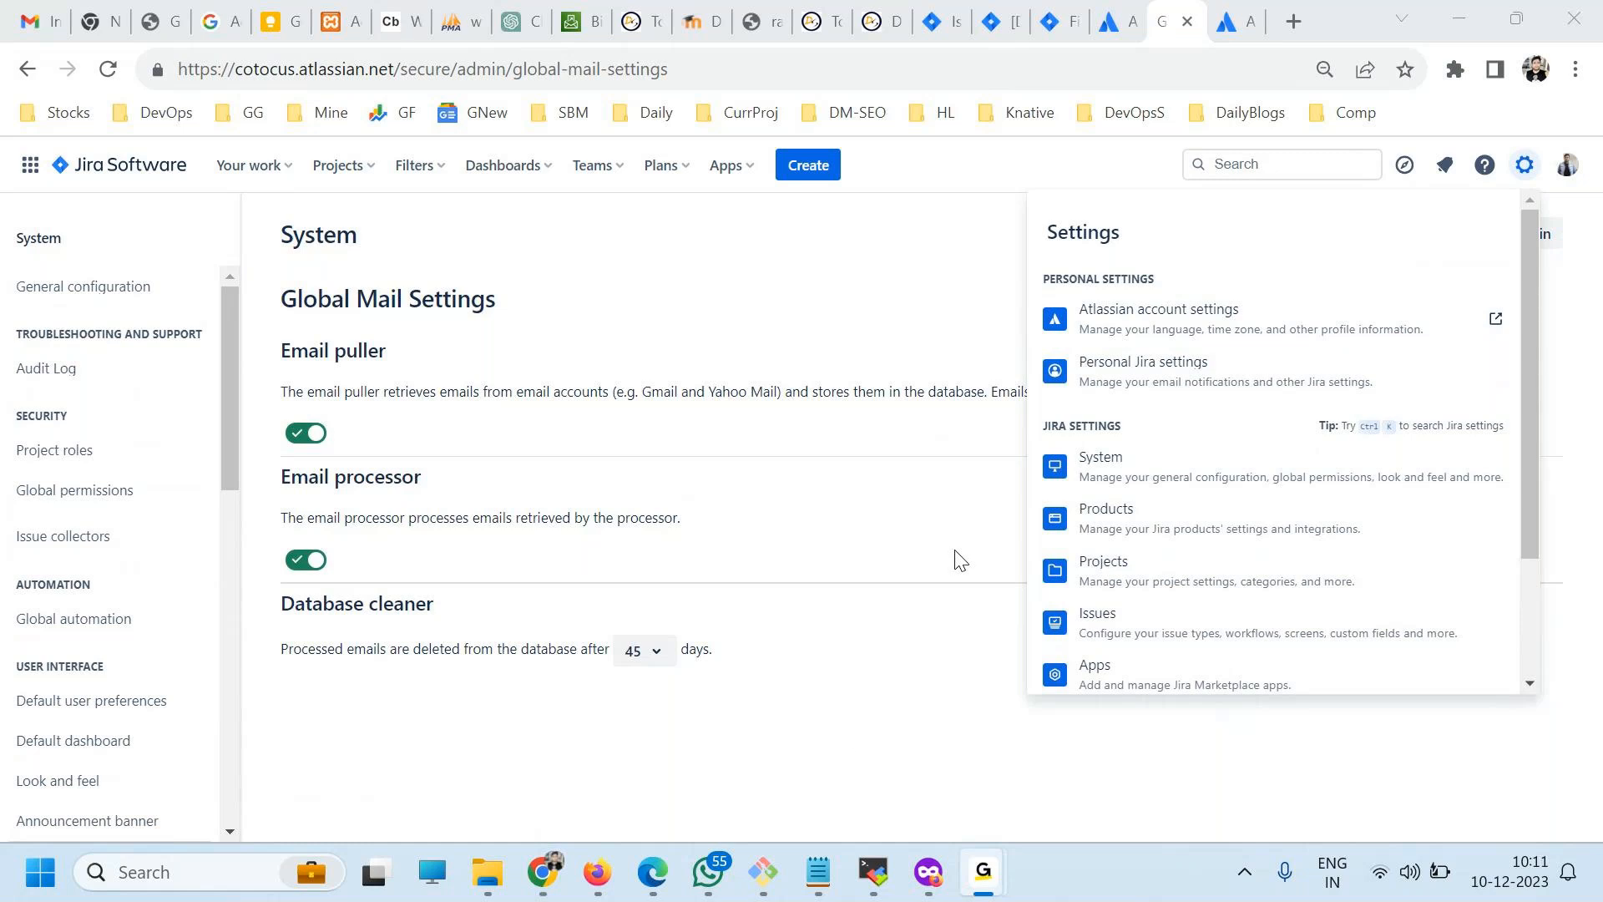
left_click(565, 851)
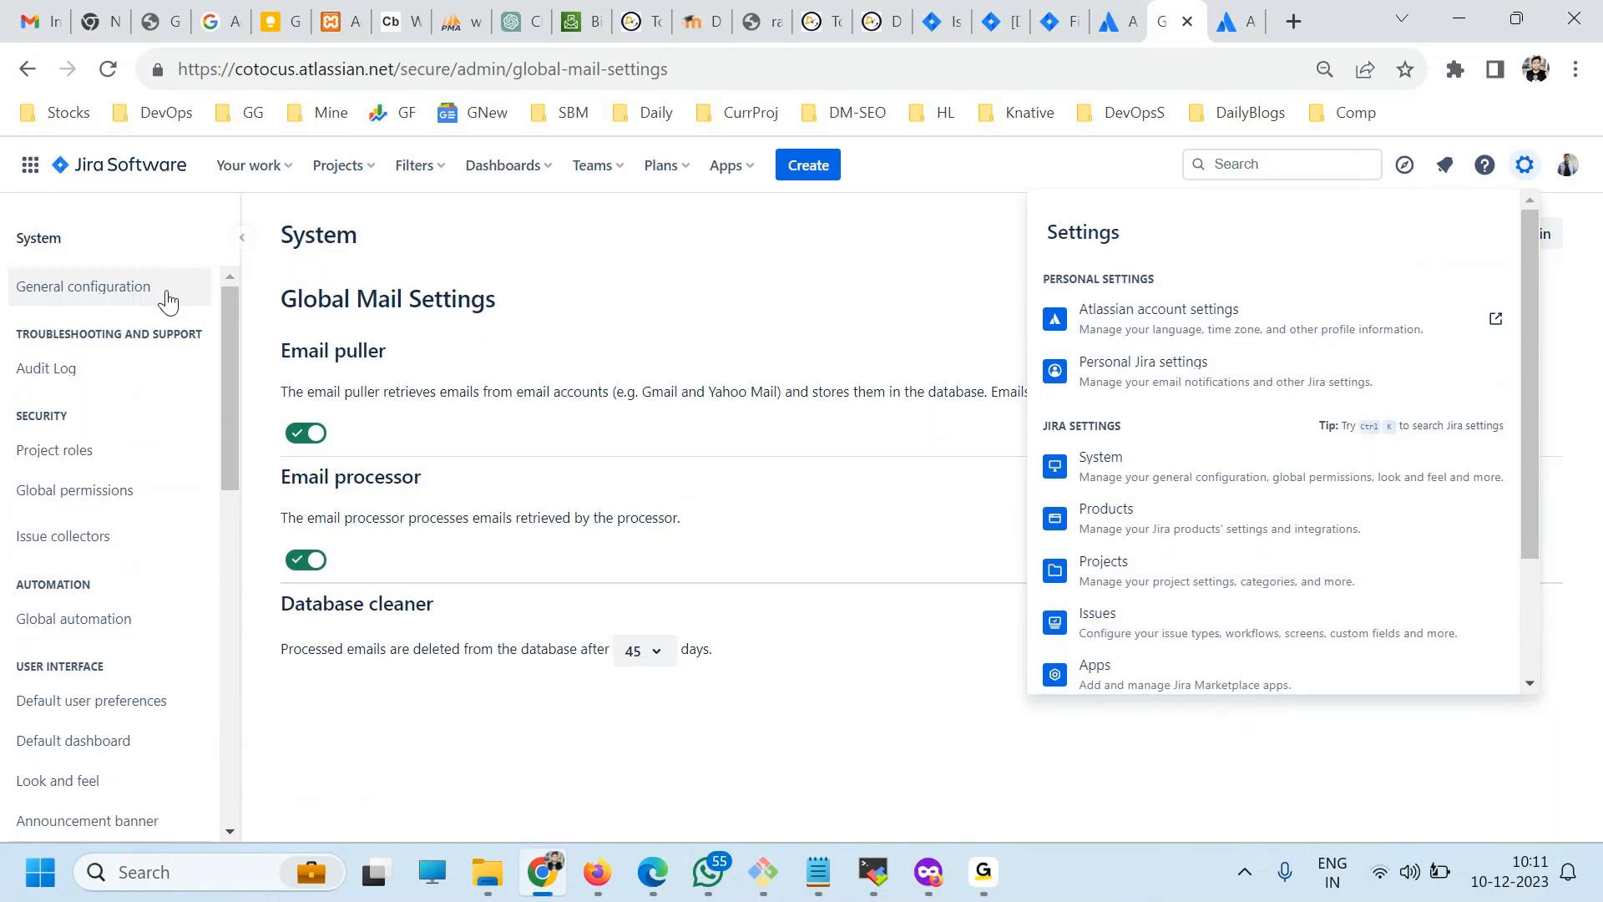
Switch to the browser tab with the DevOpsY issues and open the Your work page from there.
left_click(1002, 21)
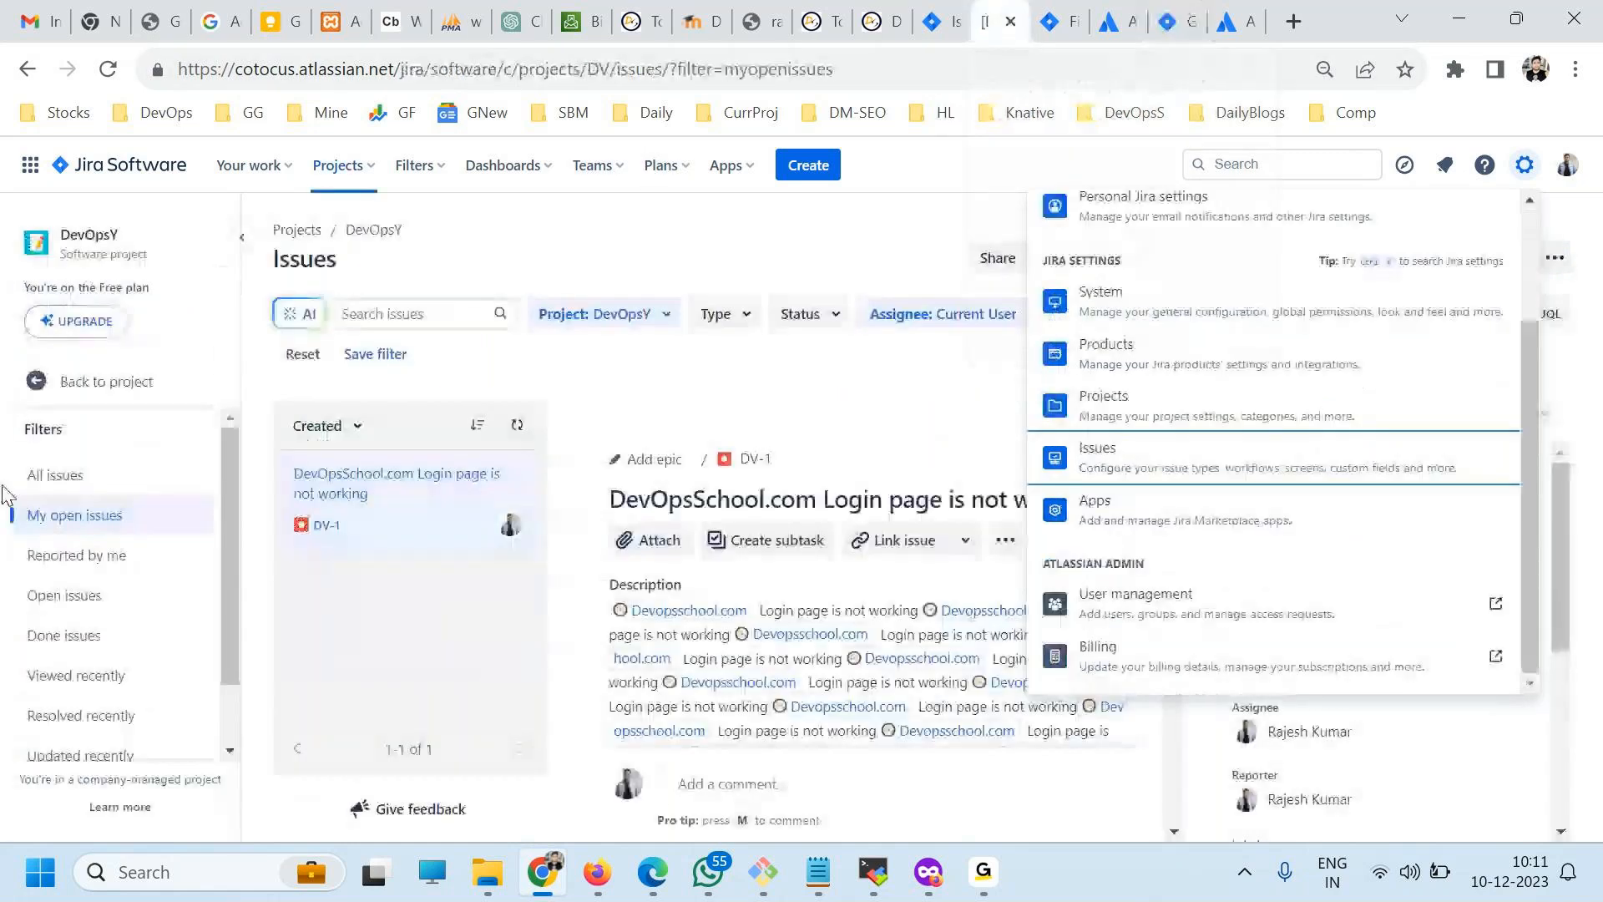
left_click(249, 164)
left_click(284, 365)
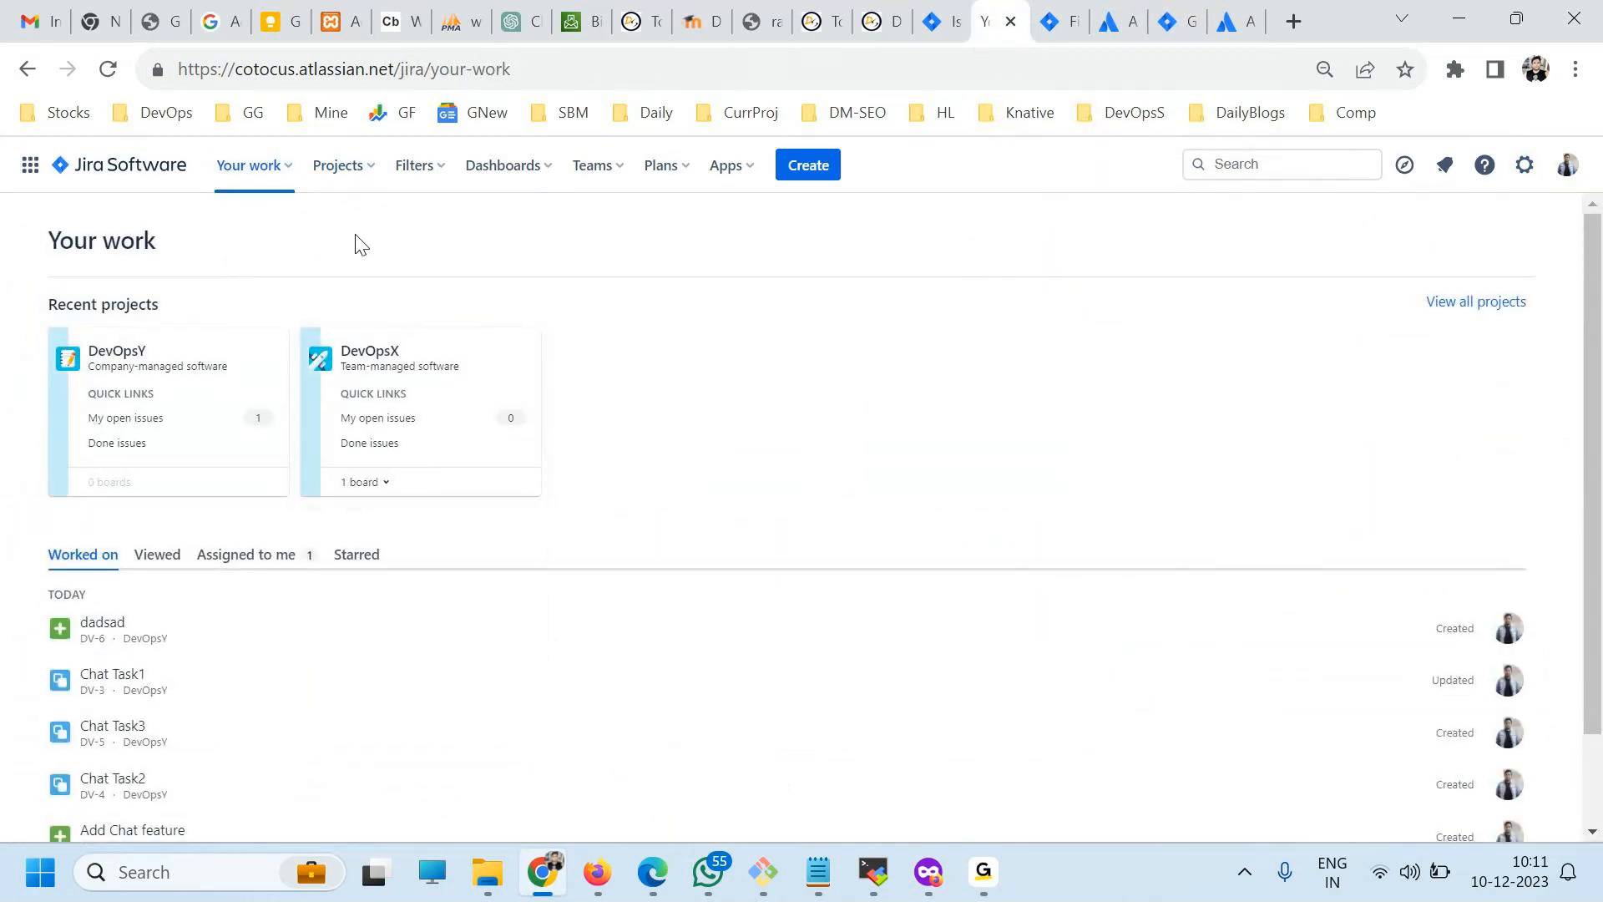
Open the DevOpsY project's All reports page and look over the available report types.
left_click(327, 169)
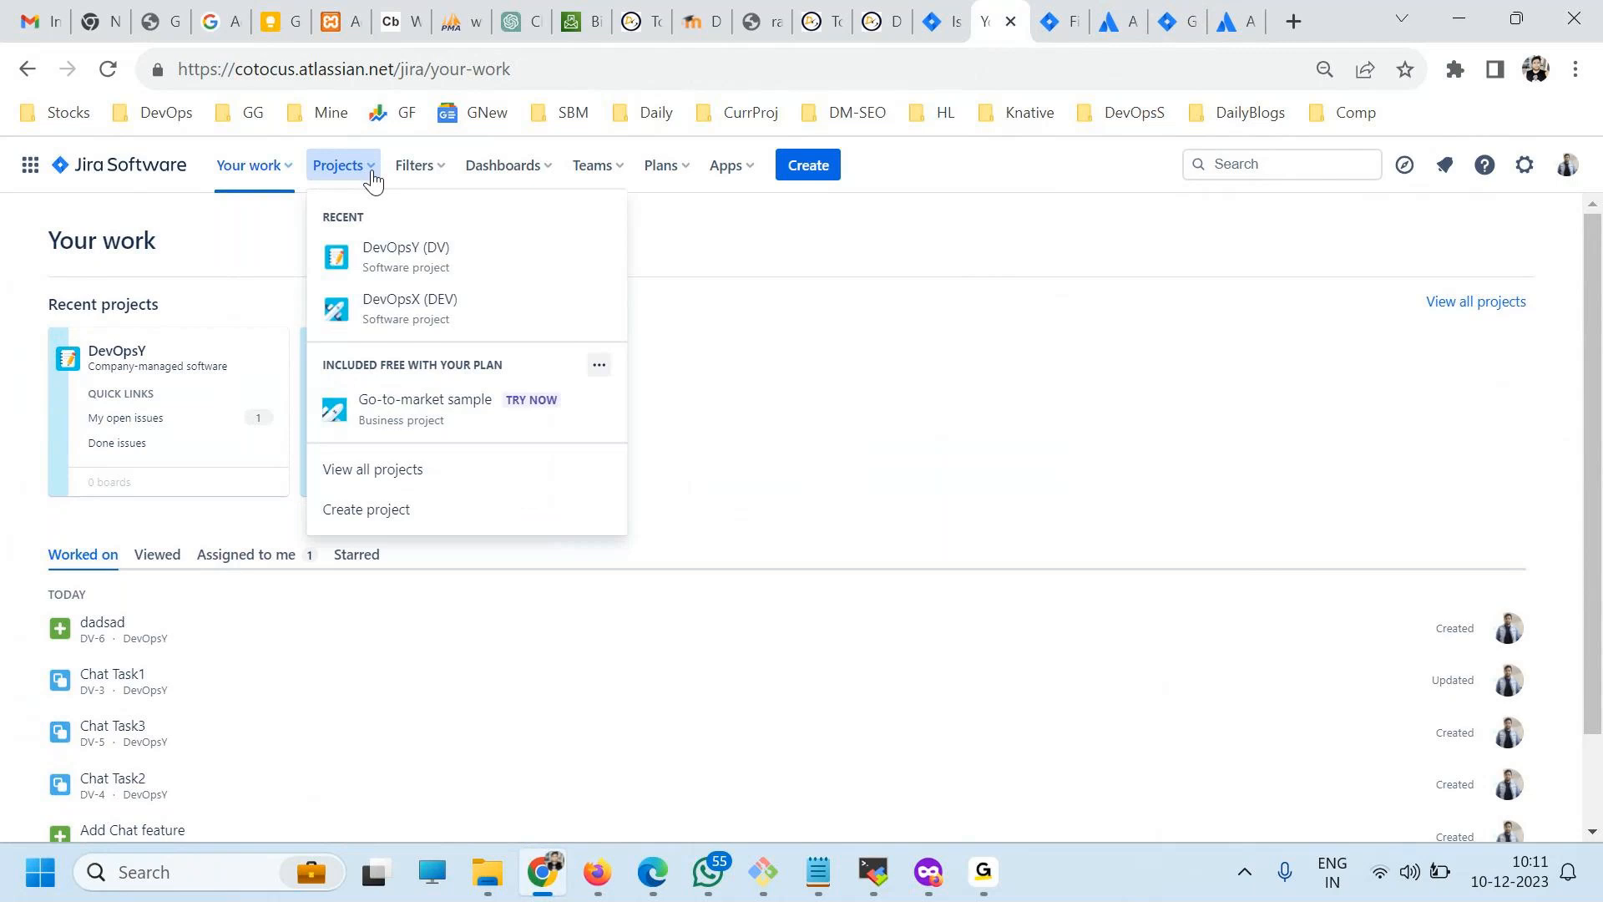
left_click(399, 267)
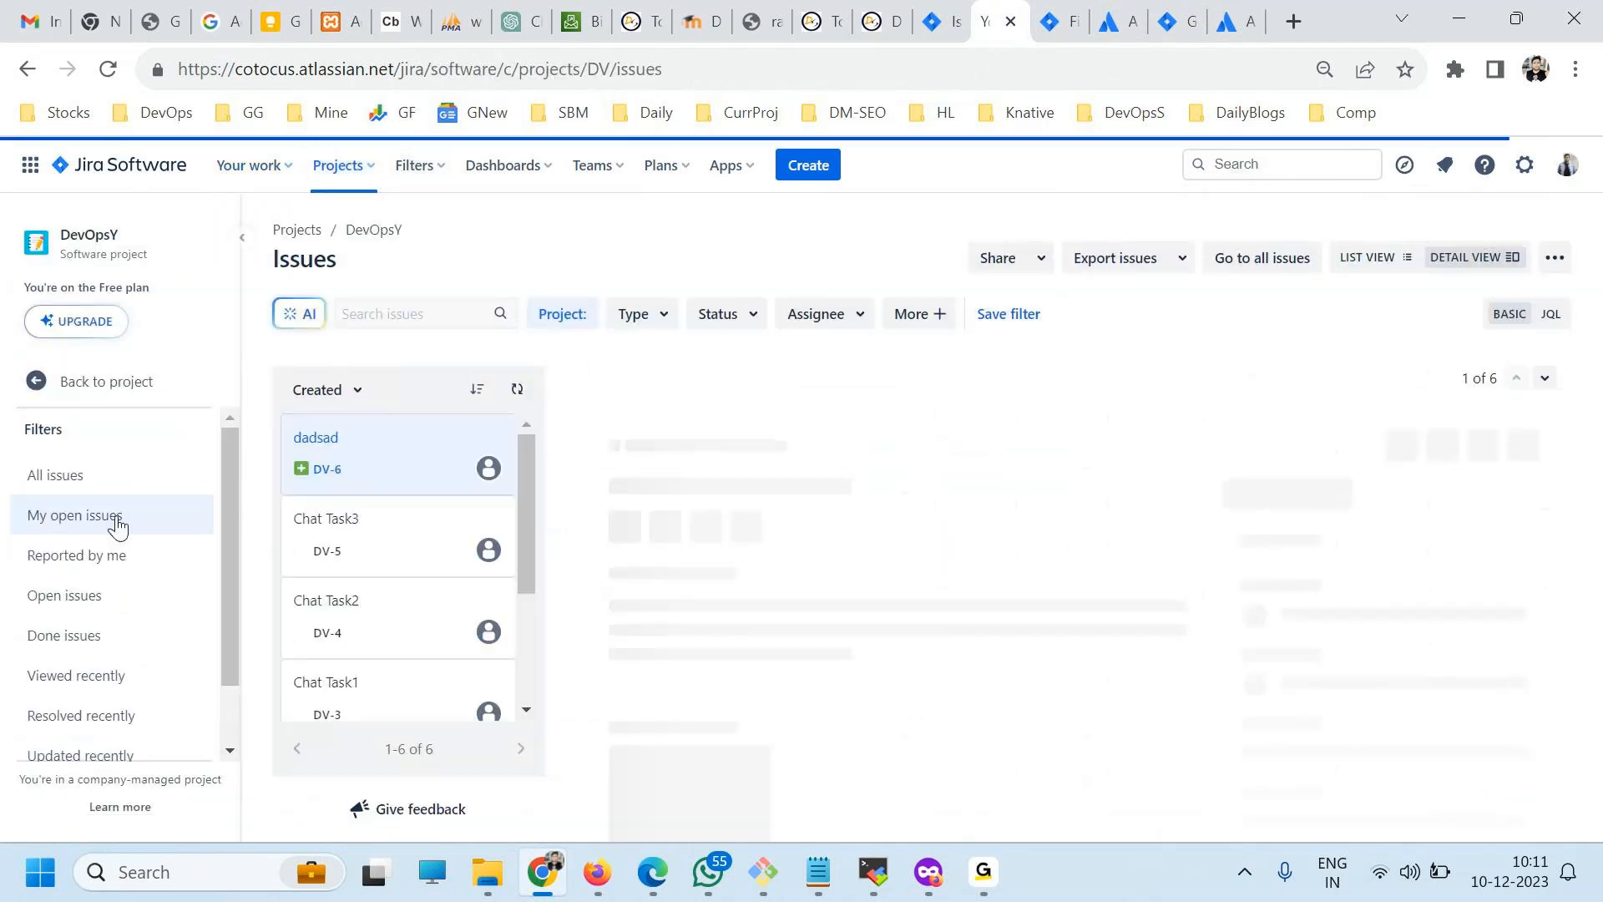
left_click(44, 389)
left_click(114, 473)
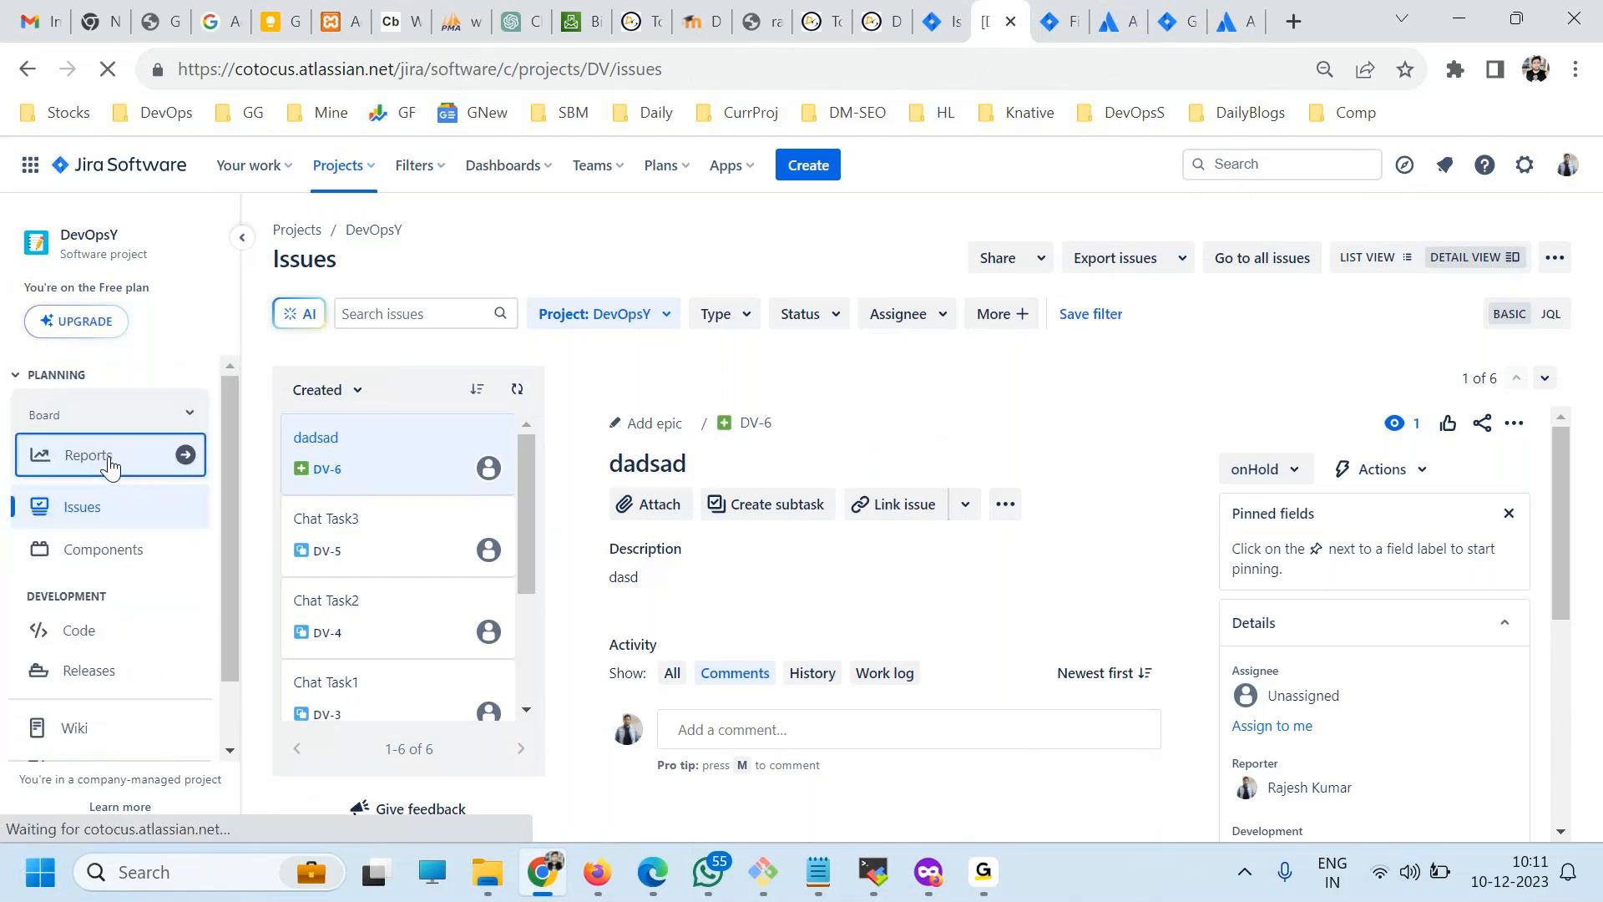
left_click(89, 494)
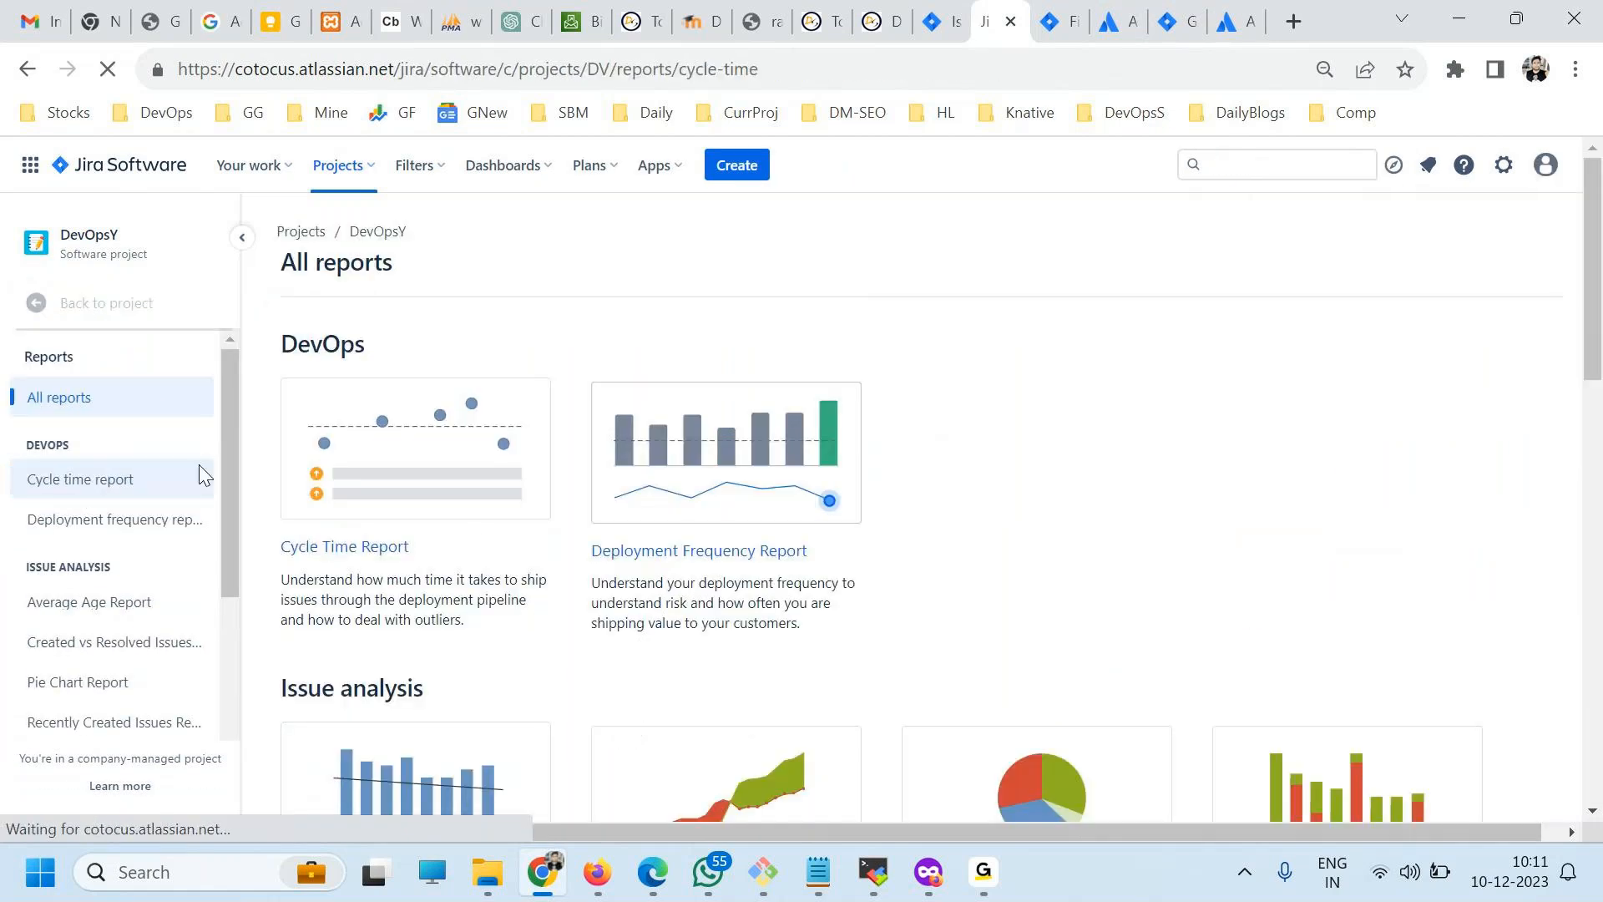
left_click(64, 399)
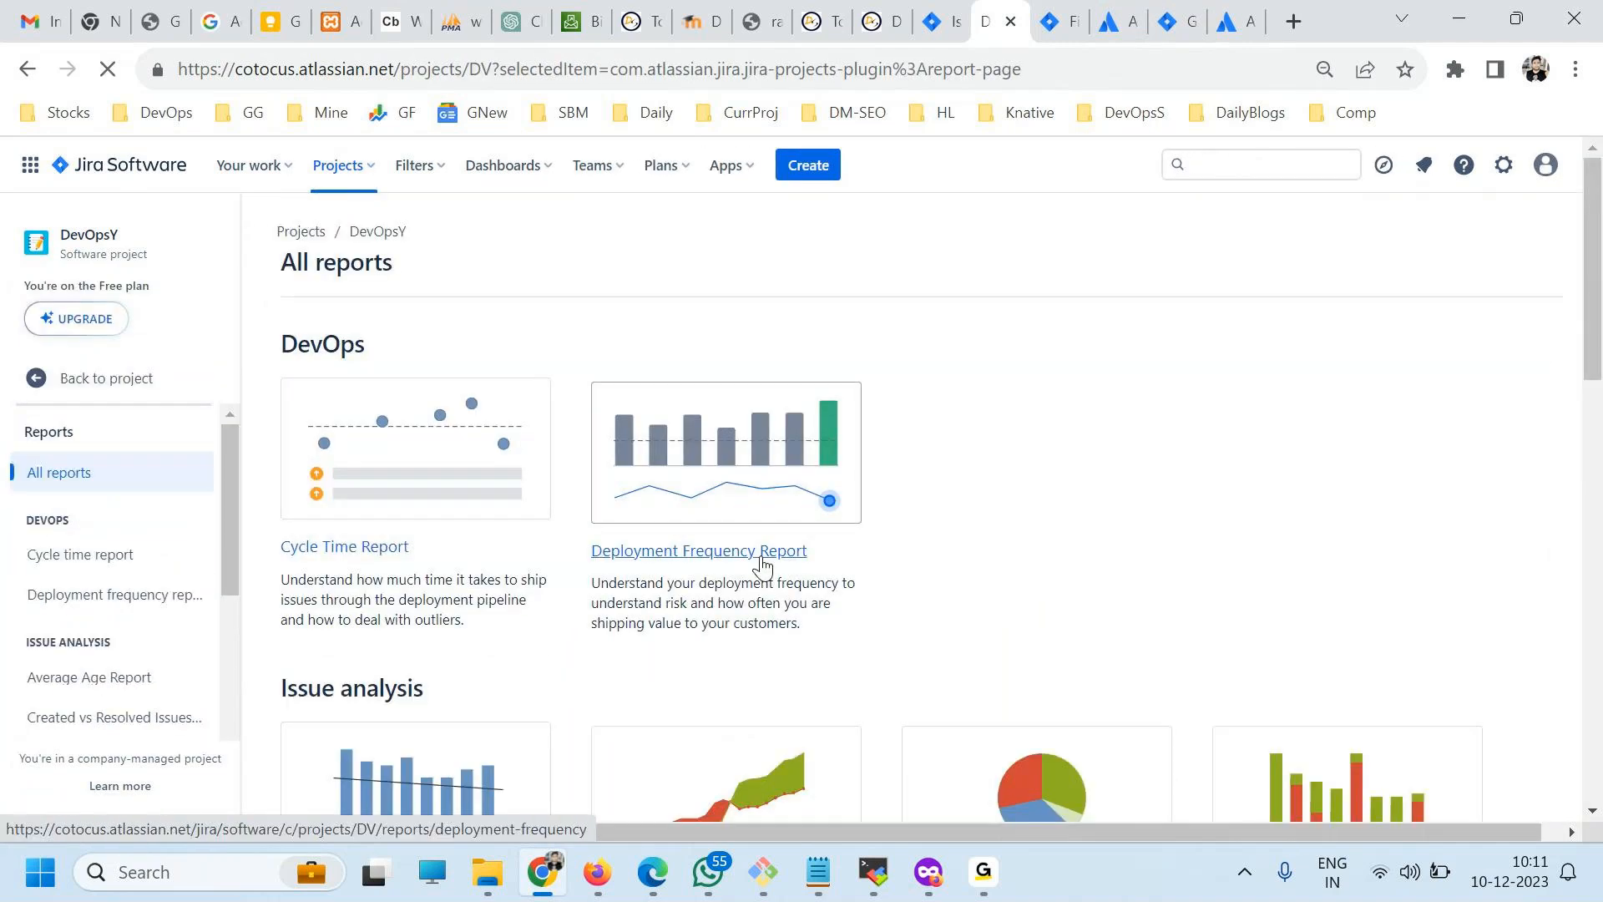
scroll(762, 563, "down", 8)
scroll(768, 578, "down", 3)
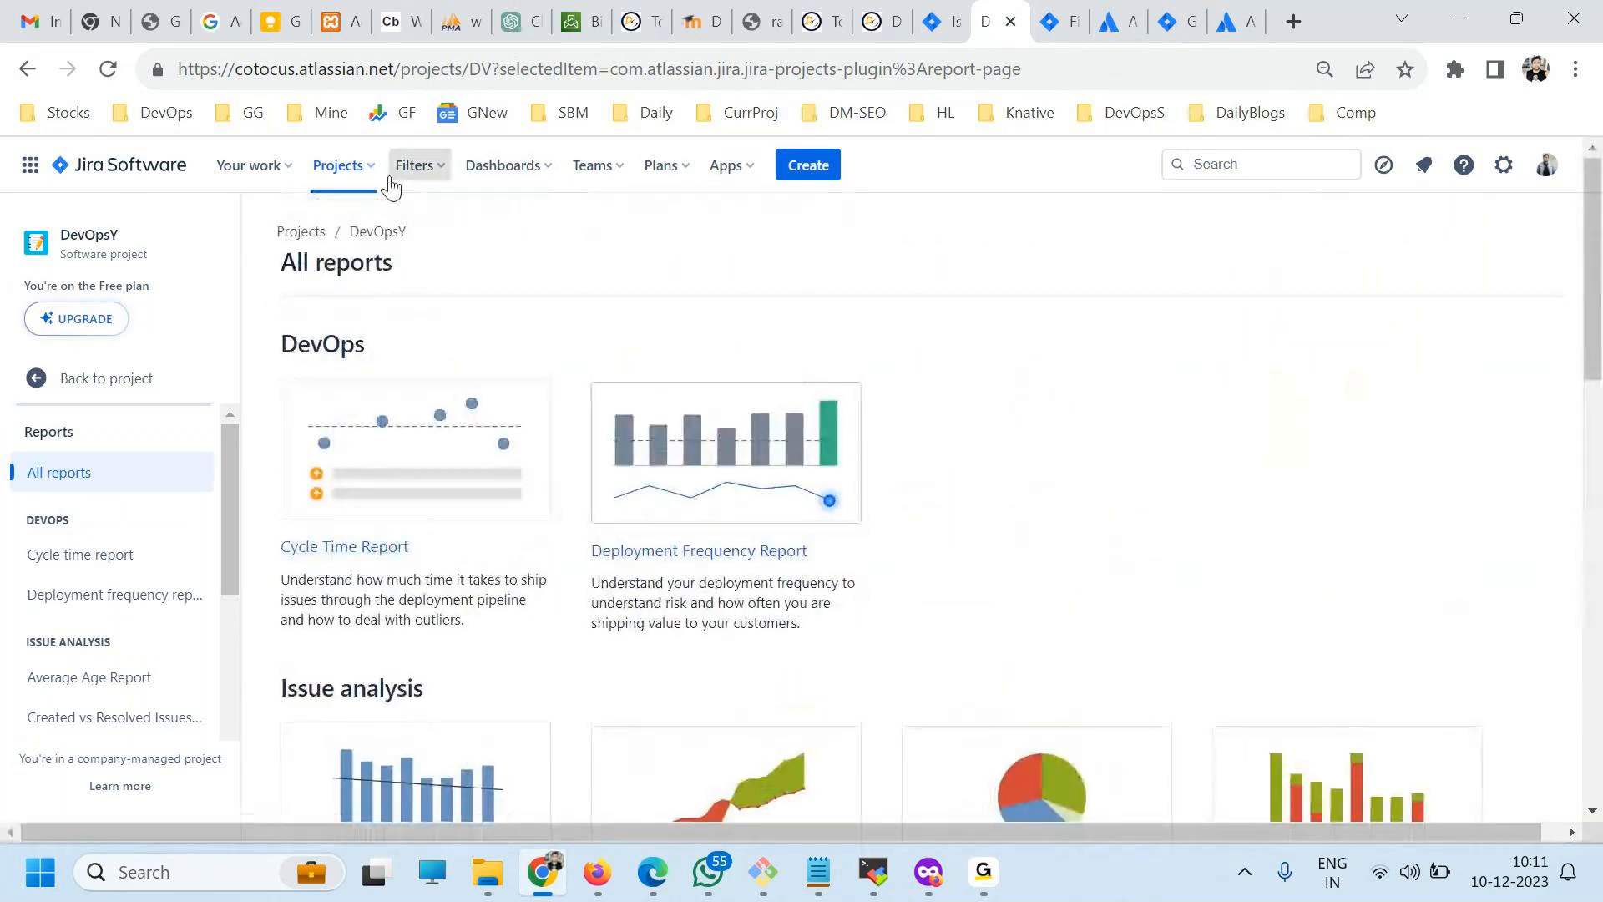
Open the Features page in the DevOpsX project's settings.
left_click(342, 167)
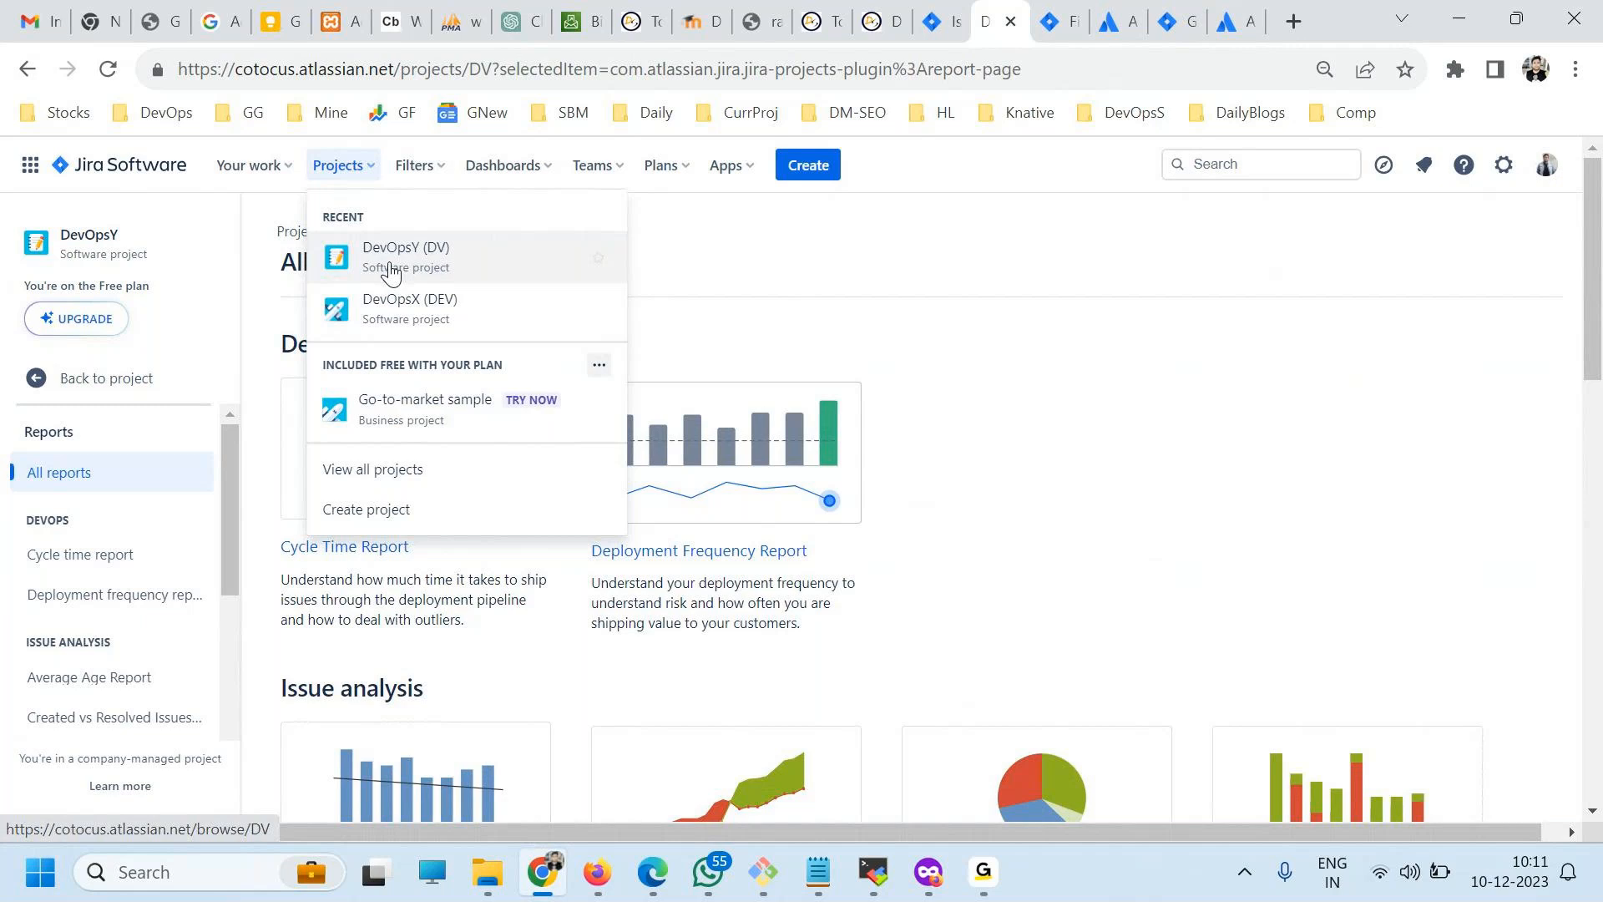
left_click(402, 307)
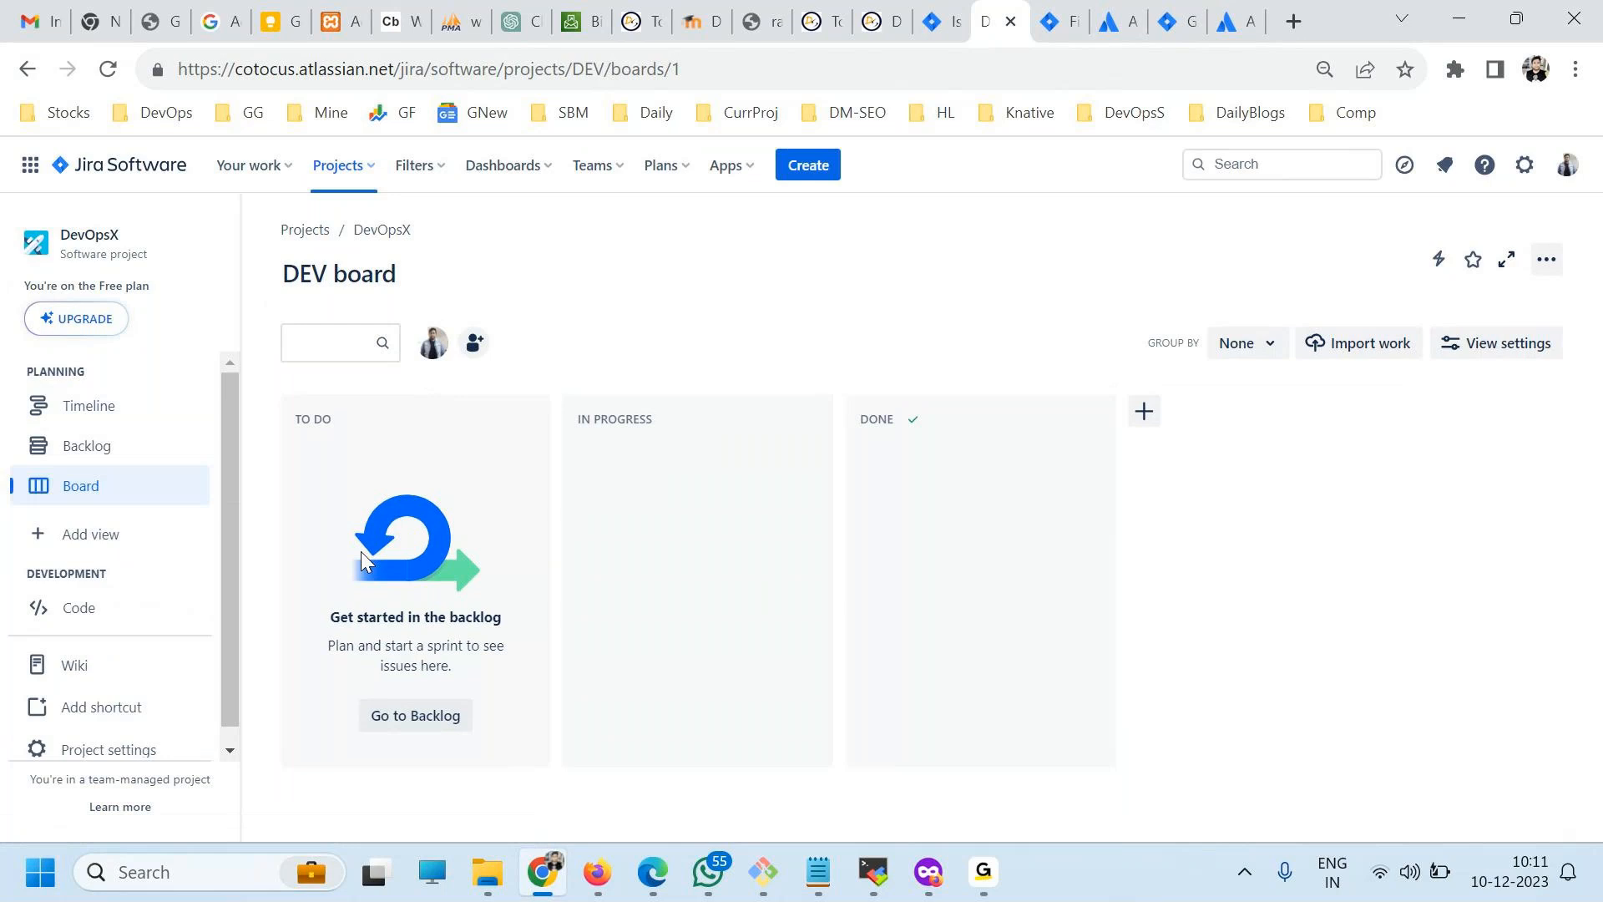
scroll(158, 543, "down", 1)
left_click(136, 745)
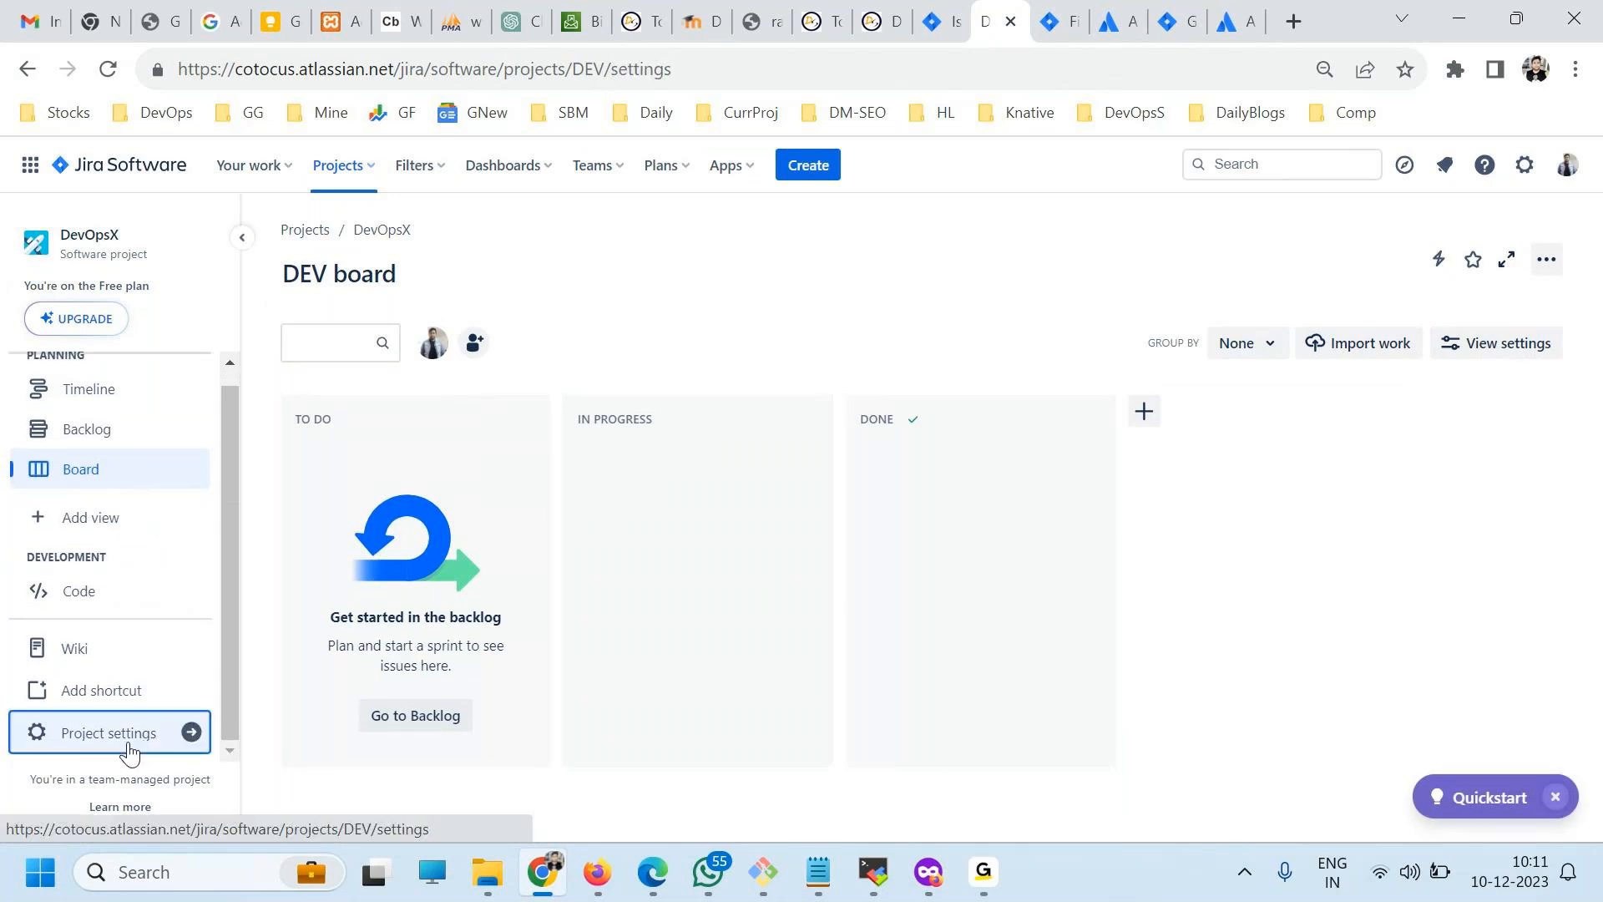
scroll(159, 678, "down", 4)
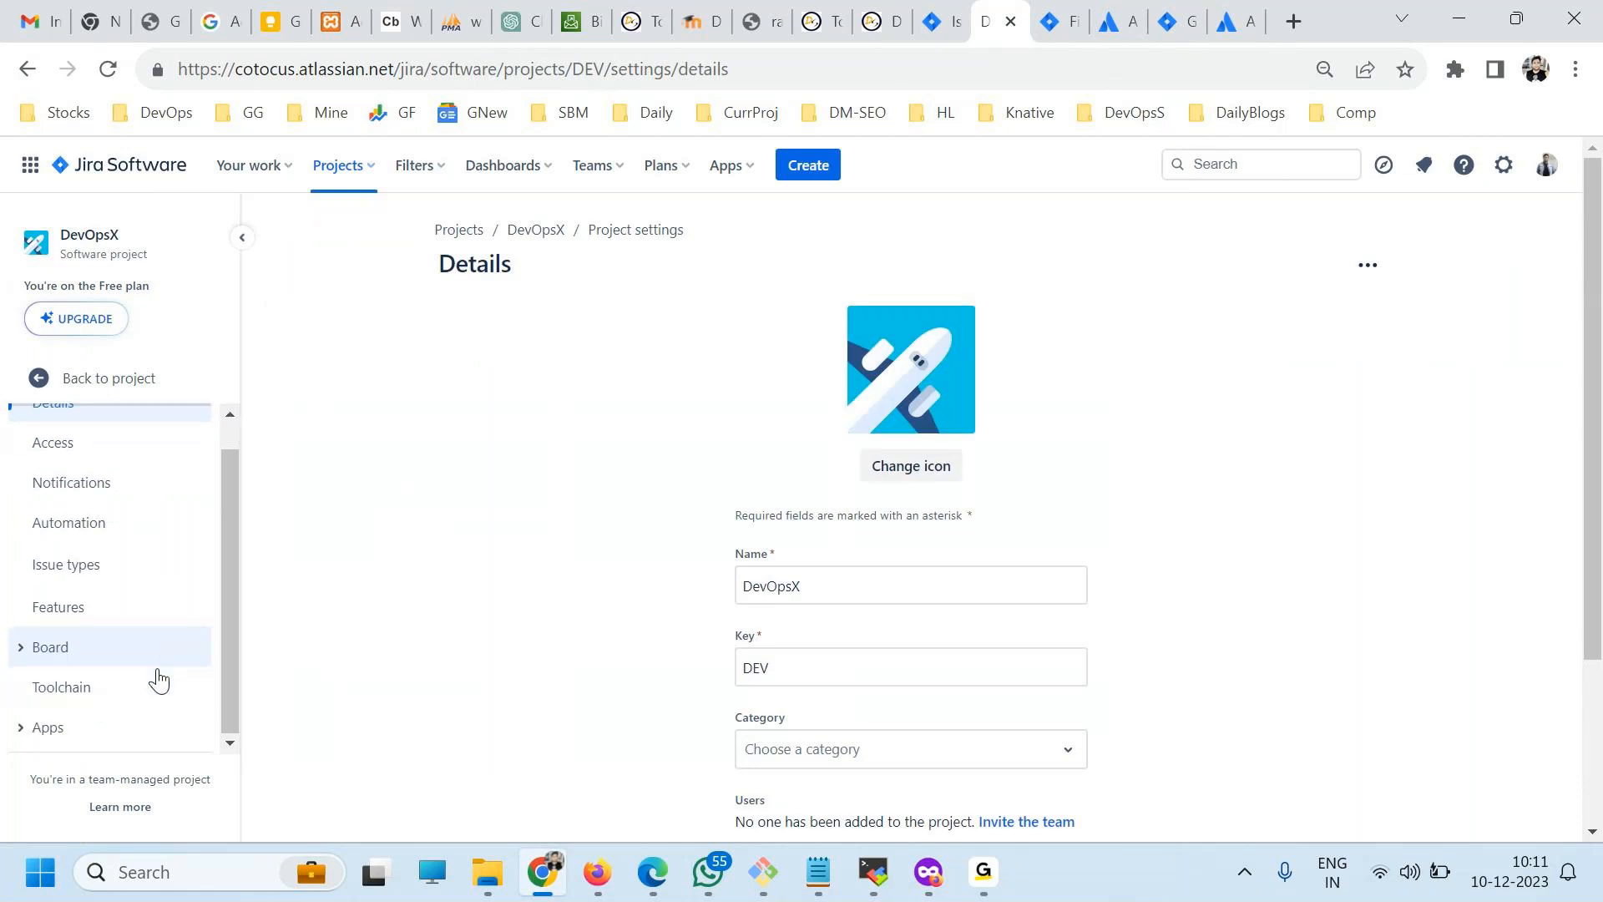
left_click(111, 613)
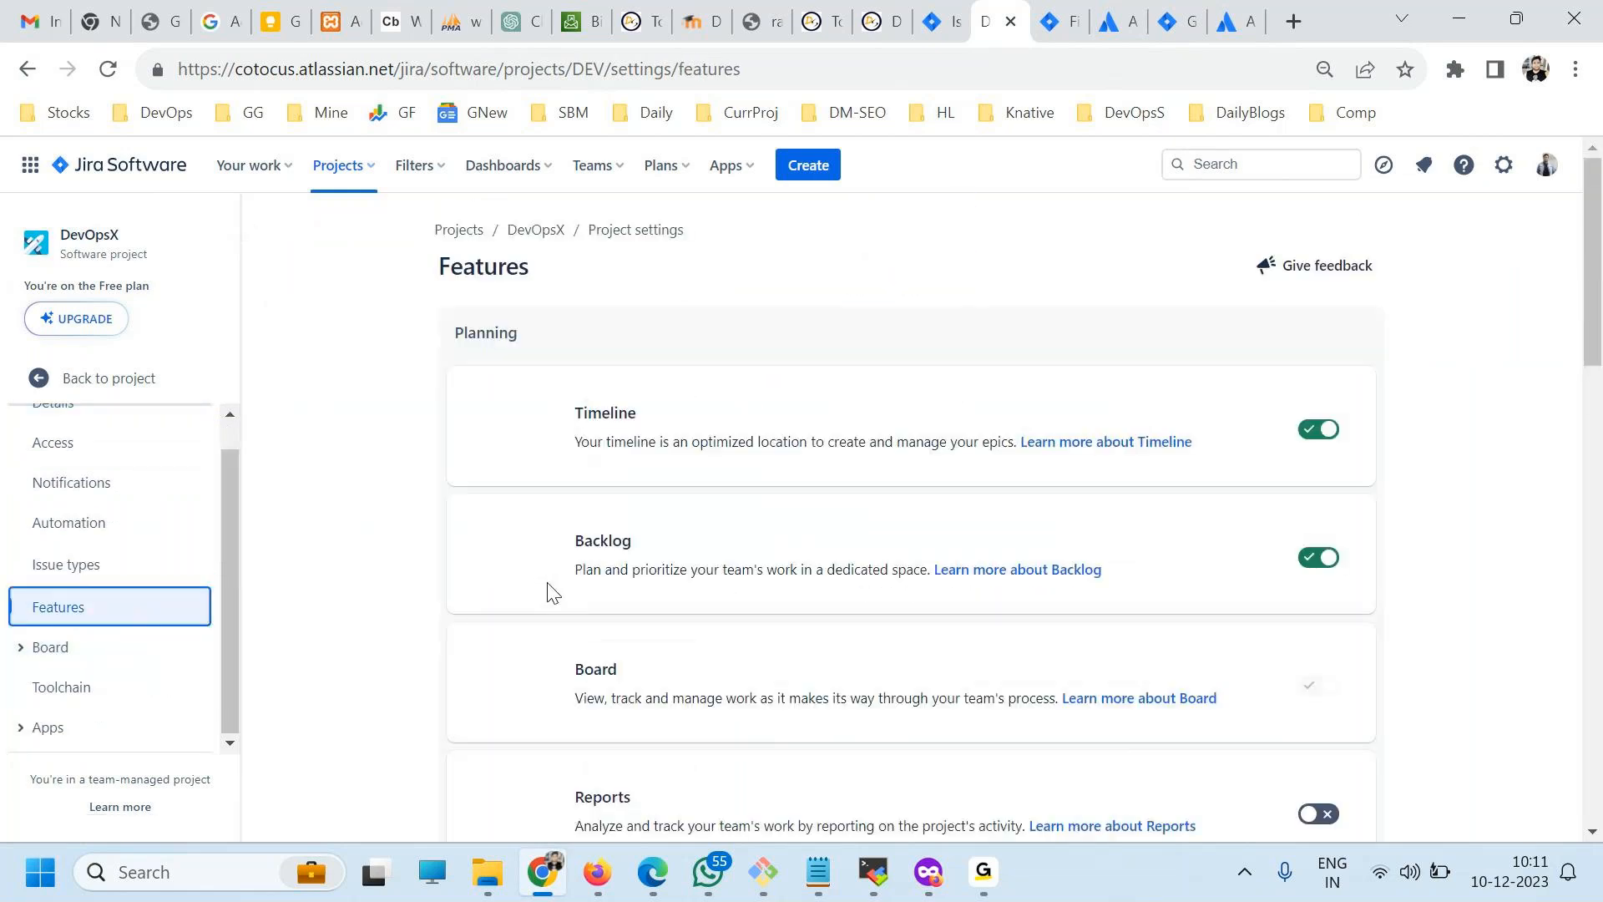
Look through the DevOpsX features, find "report" on the page, and enable the Reports feature.
scroll(869, 541, "down", 4)
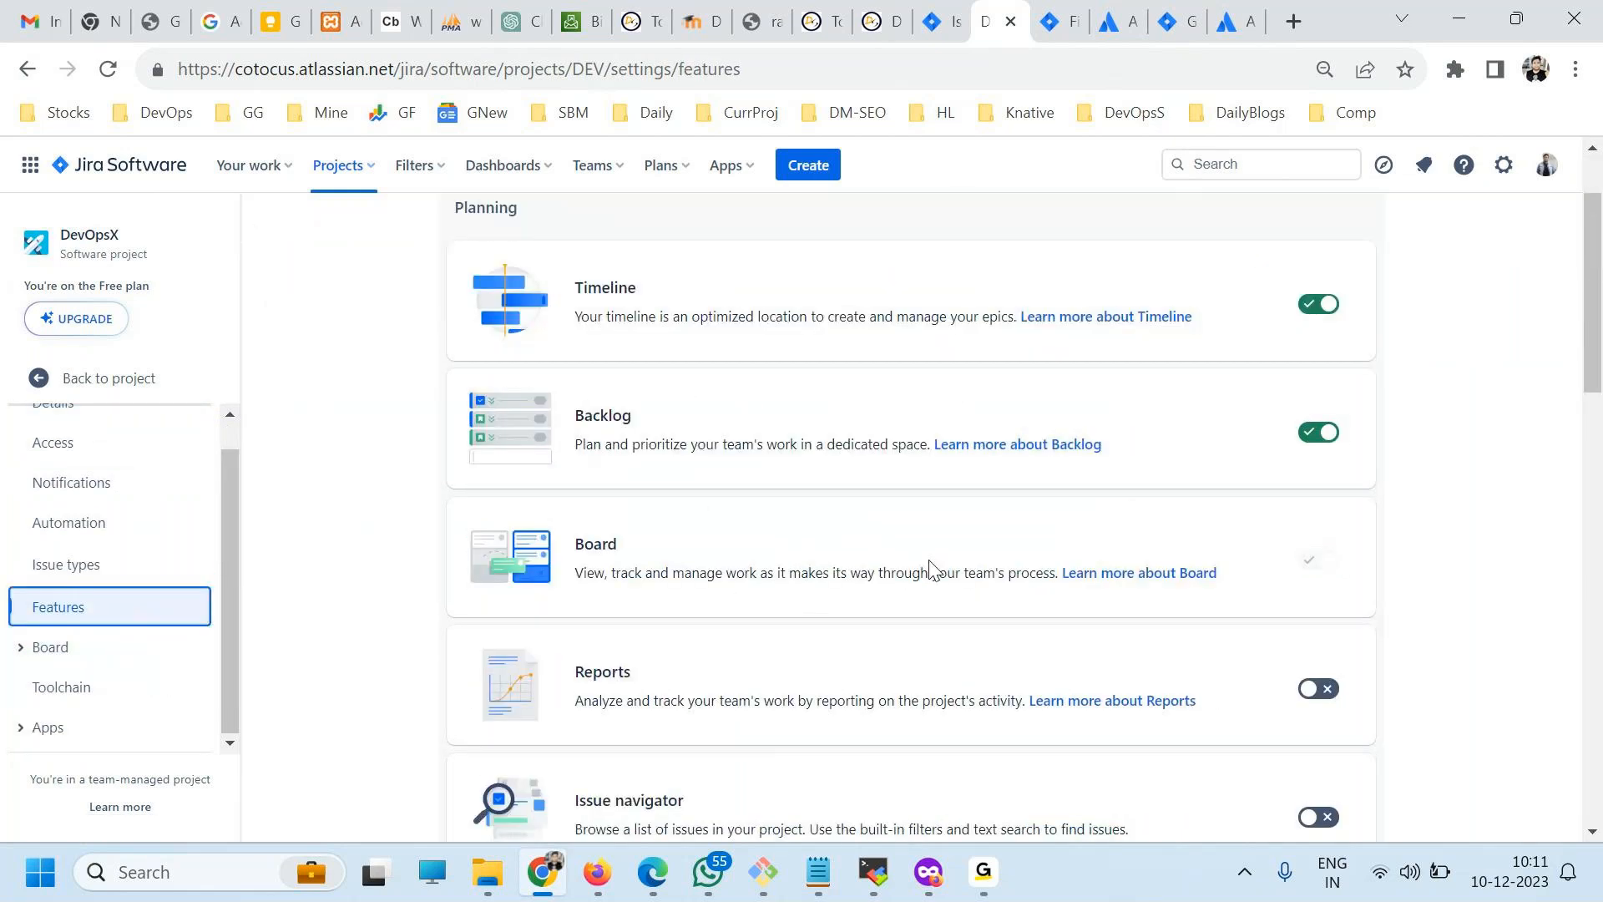
scroll(1070, 600, "down", 14)
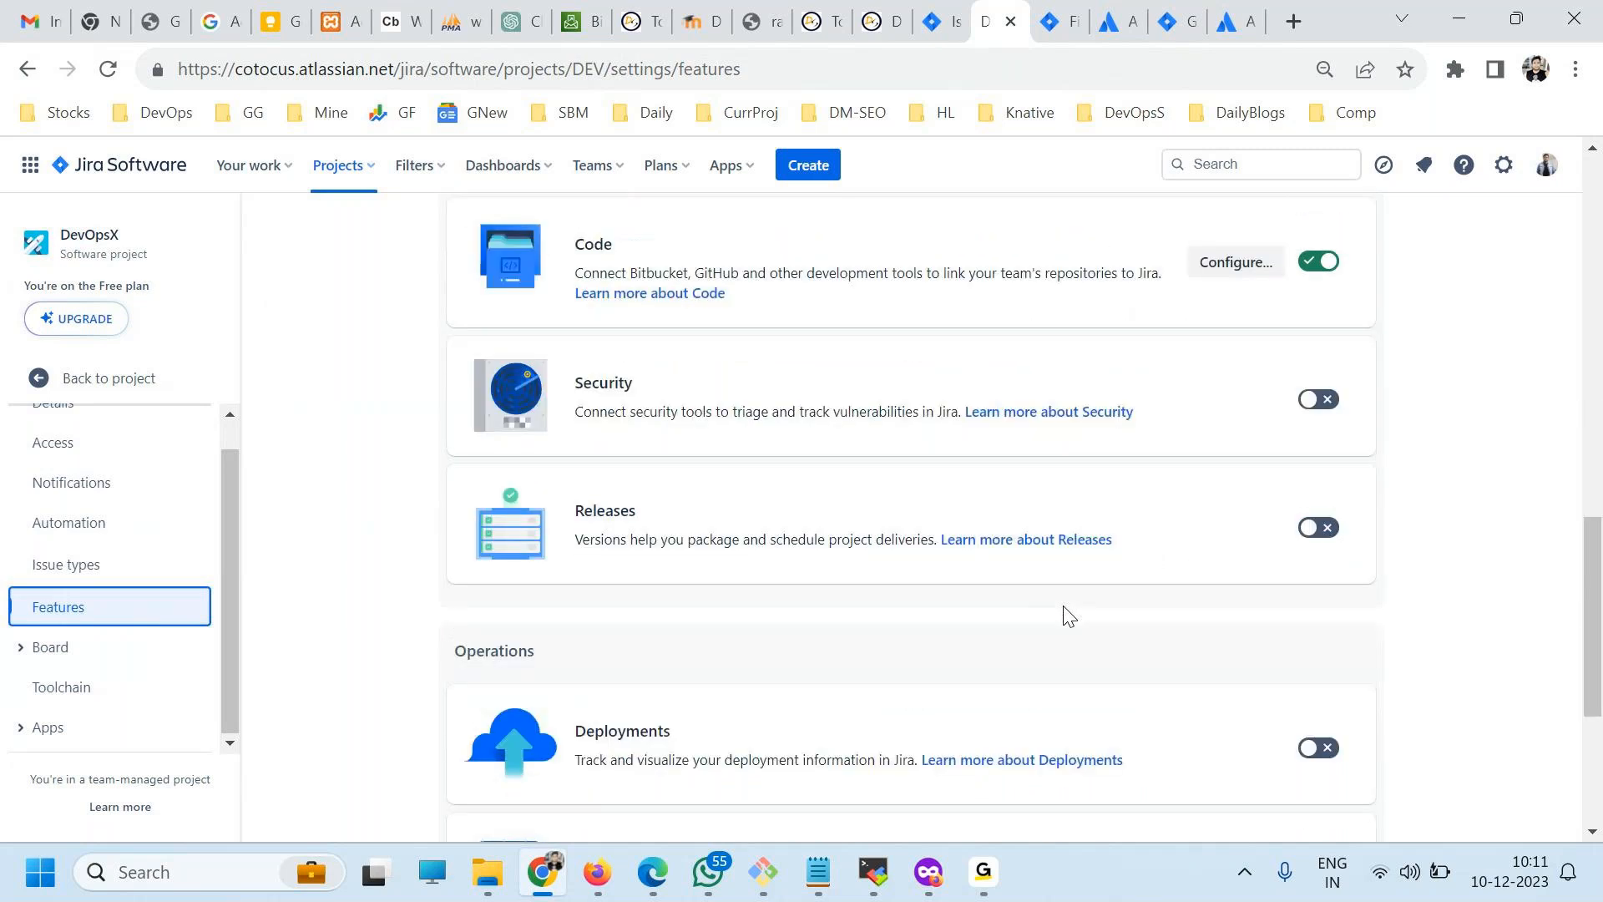
scroll(1060, 612, "down", 1)
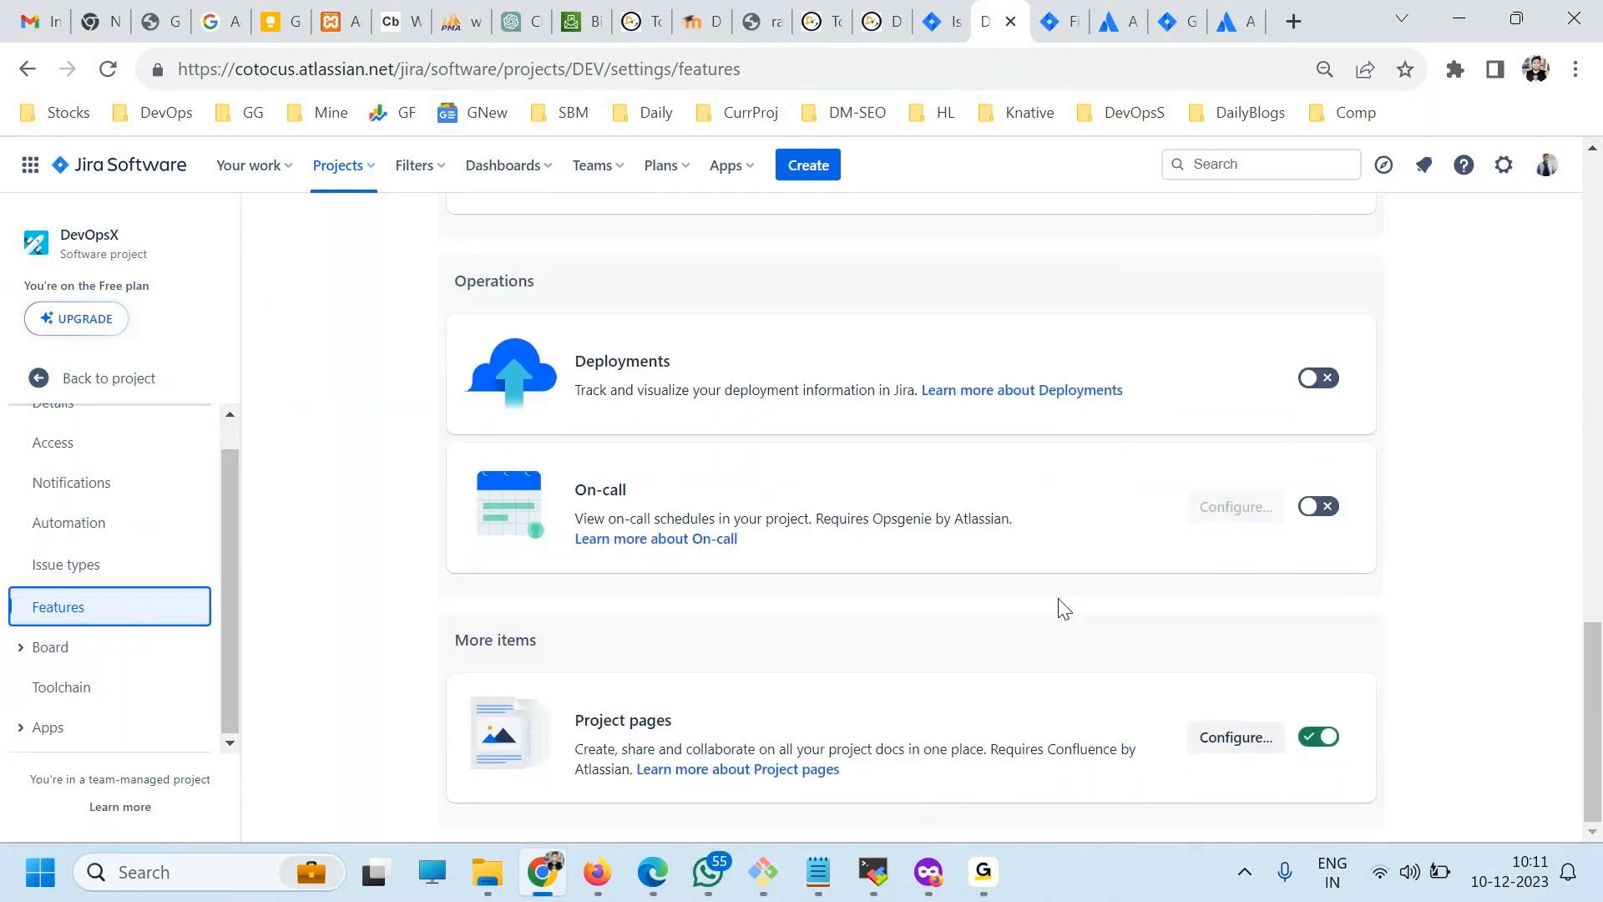
key("ctrl+f")
type("report")
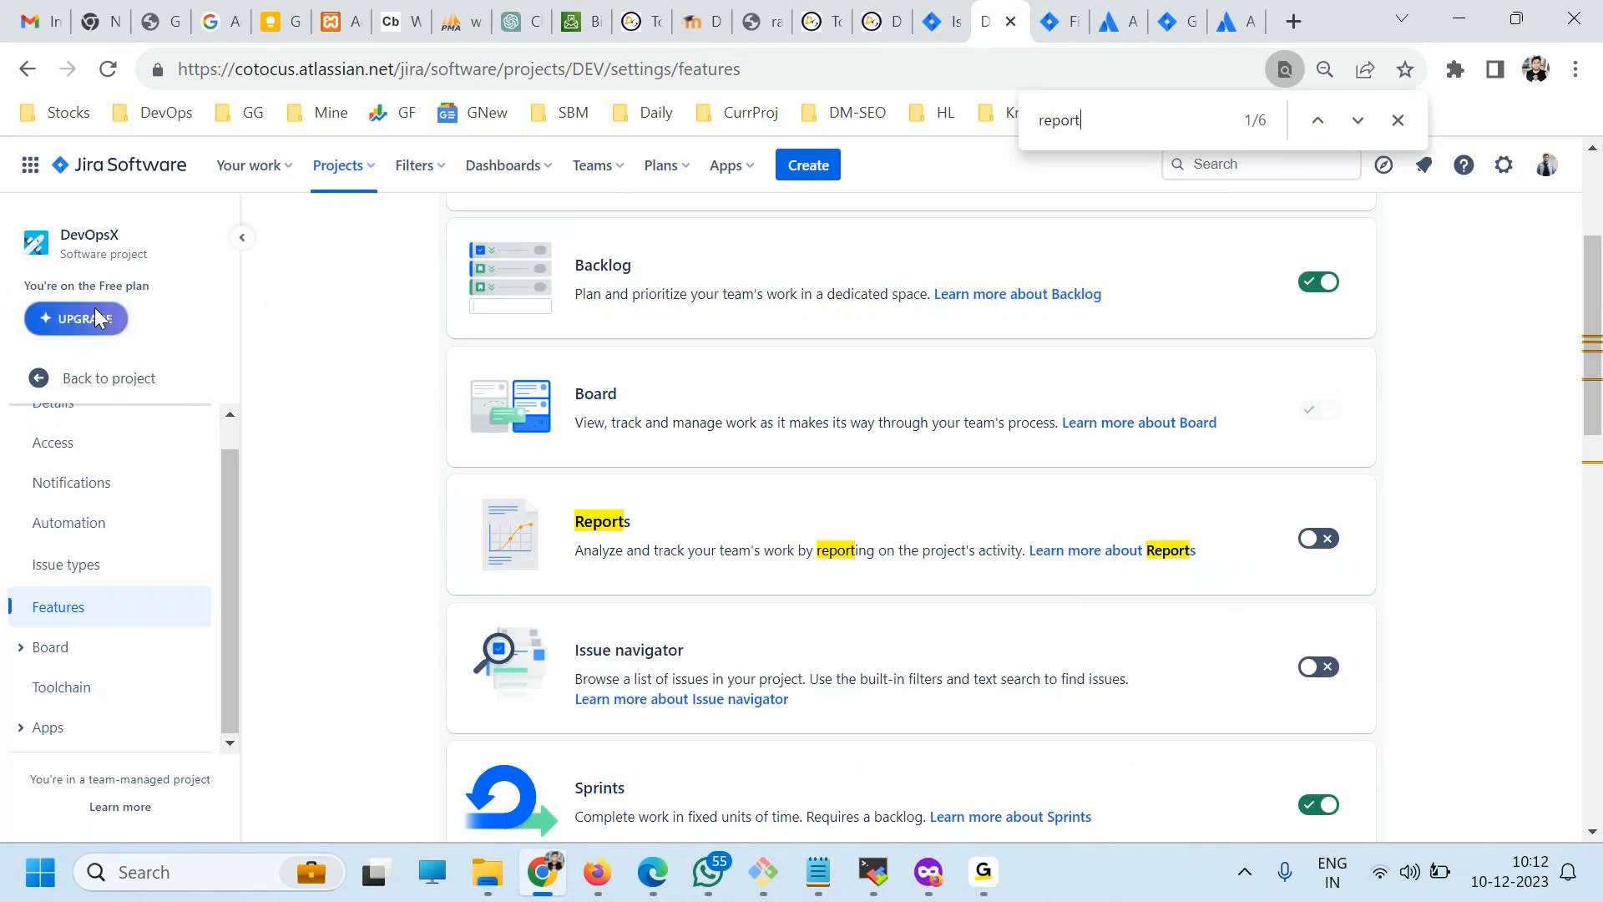
scroll(960, 501, "up", 2)
scroll(918, 551, "down", 3)
scroll(1290, 648, "down", 3)
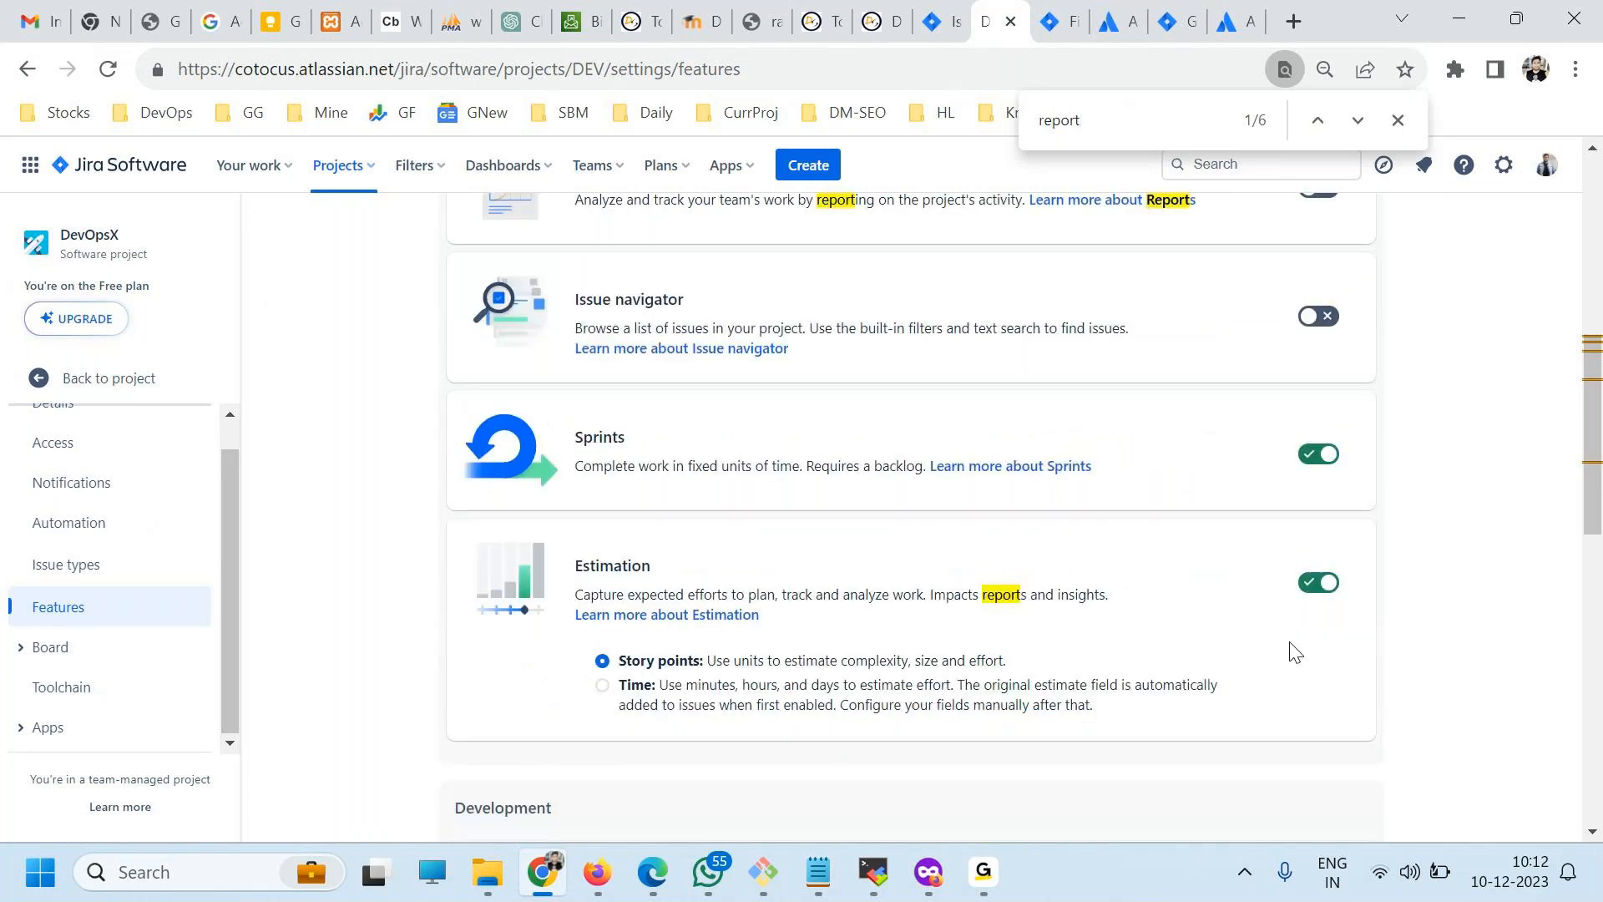
scroll(1303, 618, "up", 4)
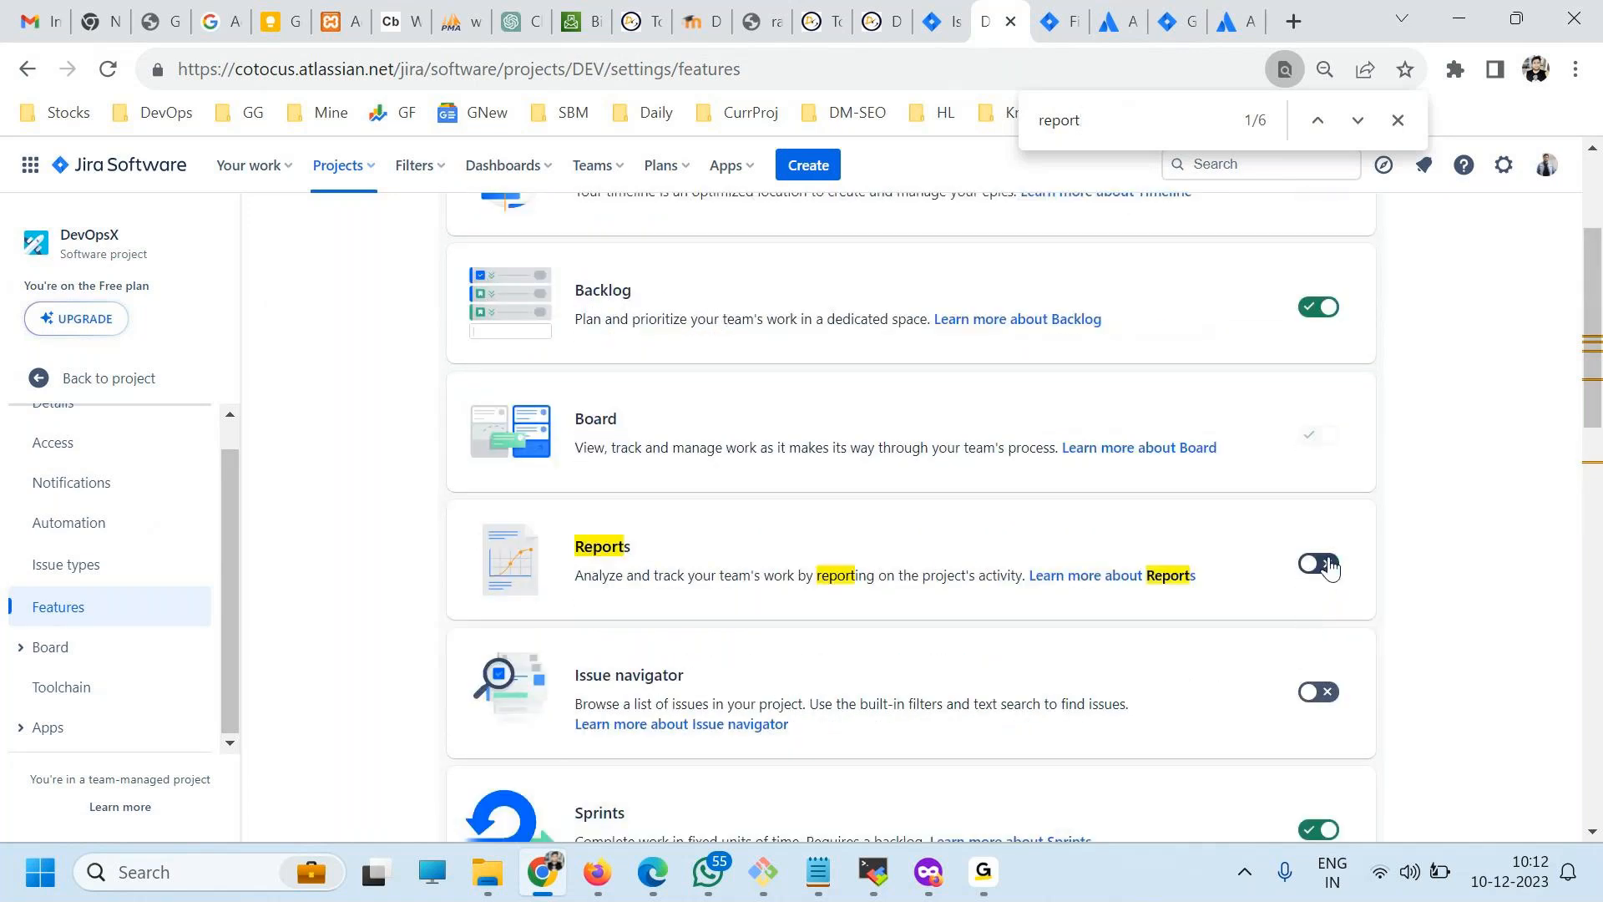
left_click(1320, 564)
scroll(301, 554, "up", 3)
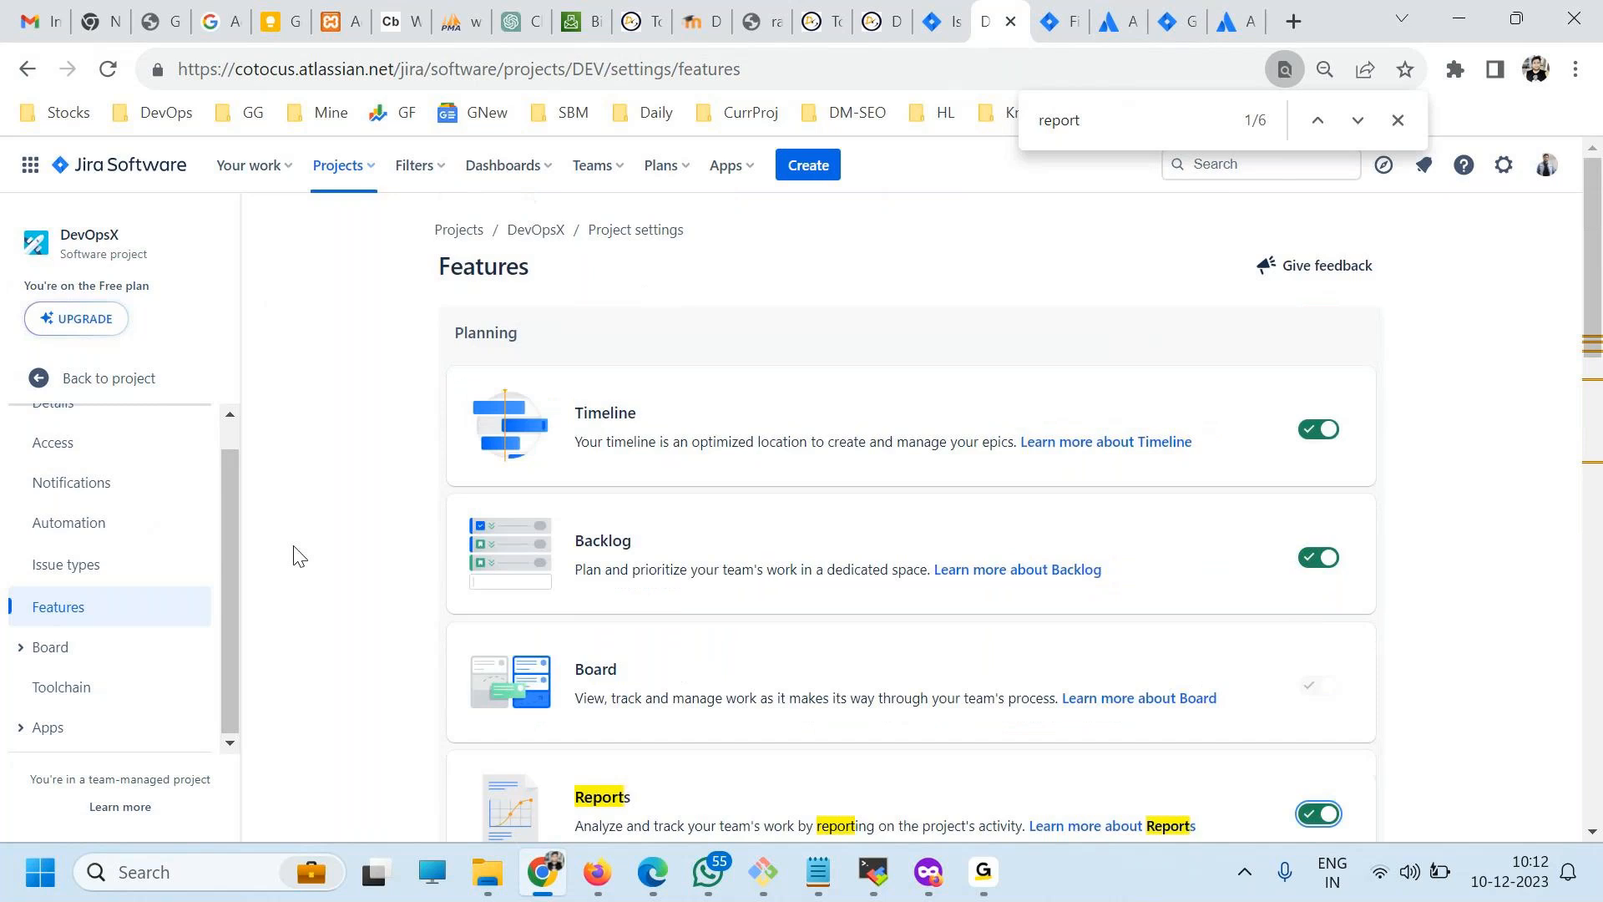
Return to the DevOpsX project, open its Reports overview, and look over the sprint, flow and deployment reports.
left_click(108, 376)
left_click(87, 530)
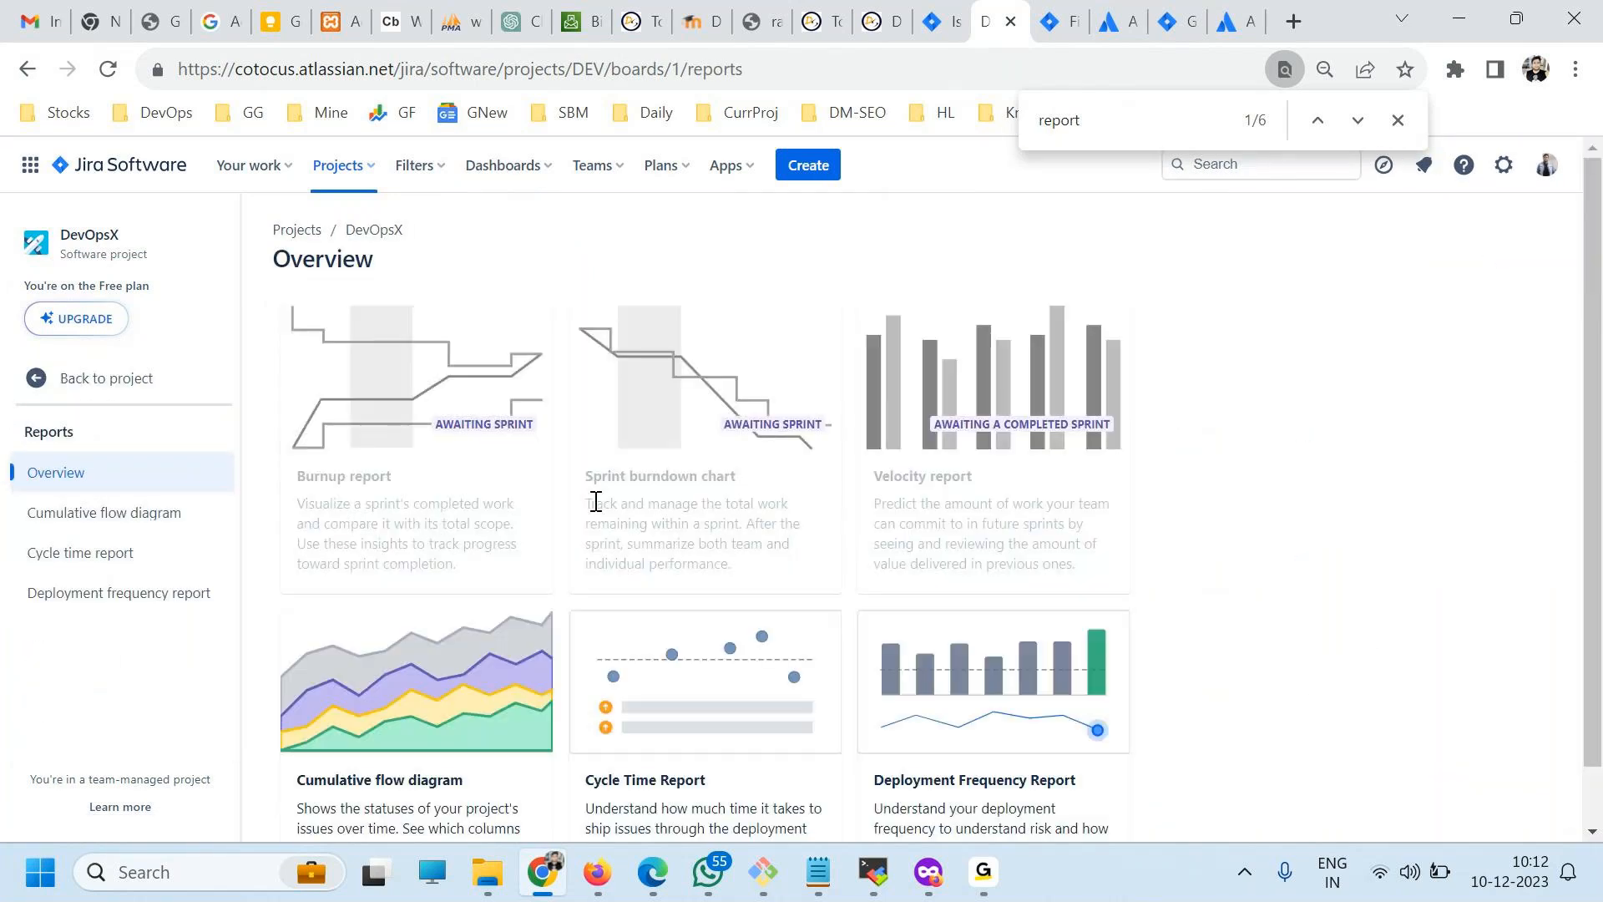
scroll(598, 505, "down", 1)
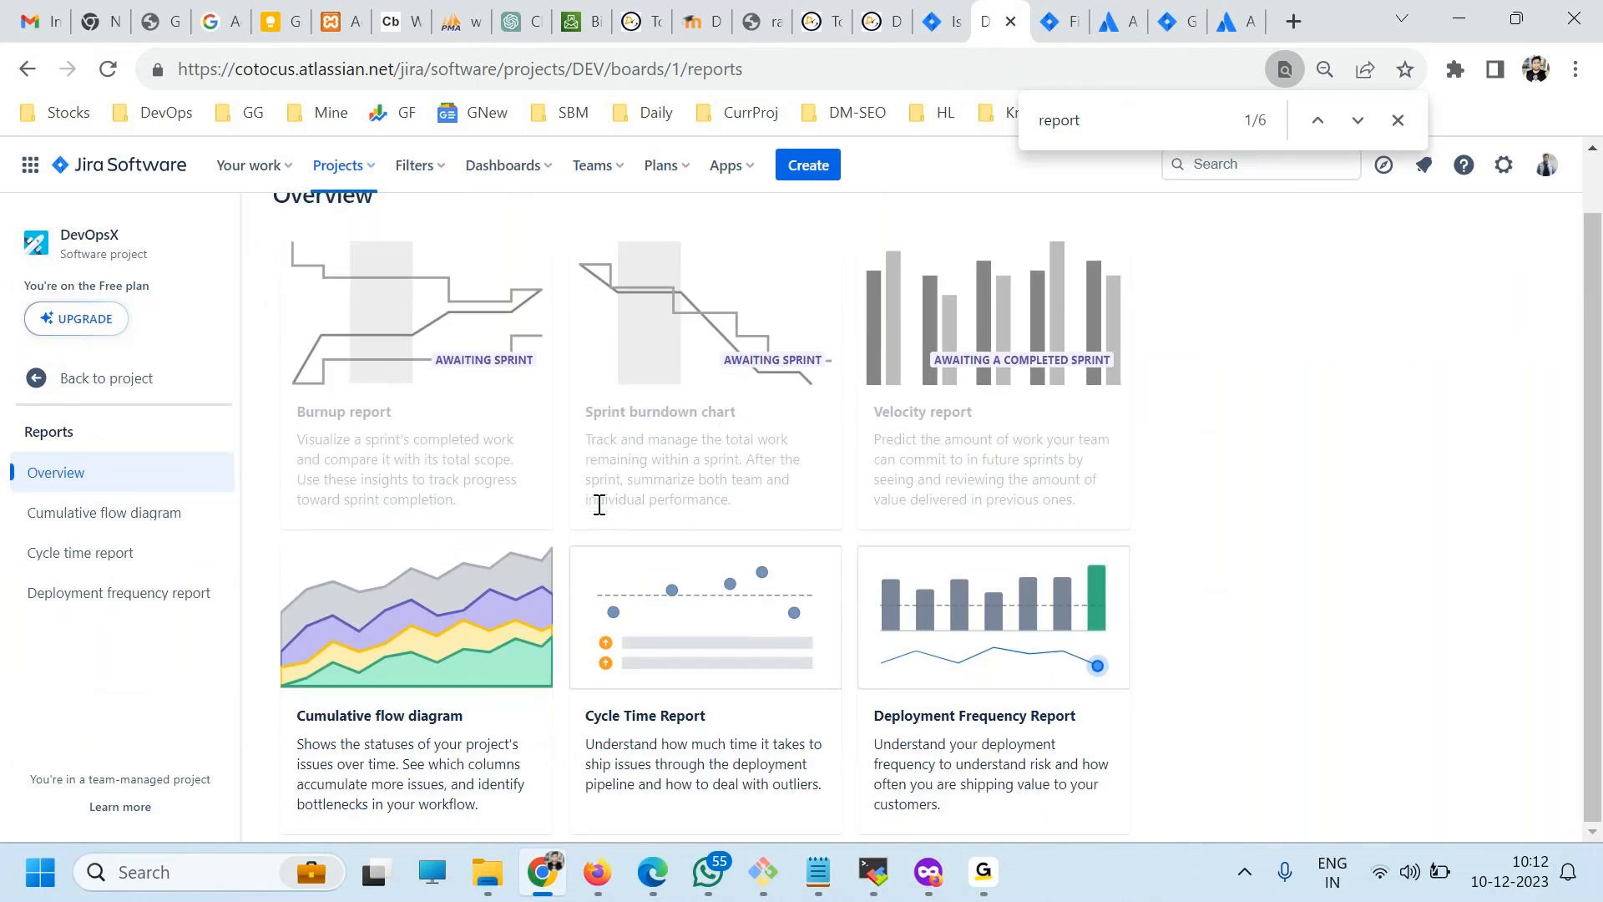
scroll(599, 505, "up", 1)
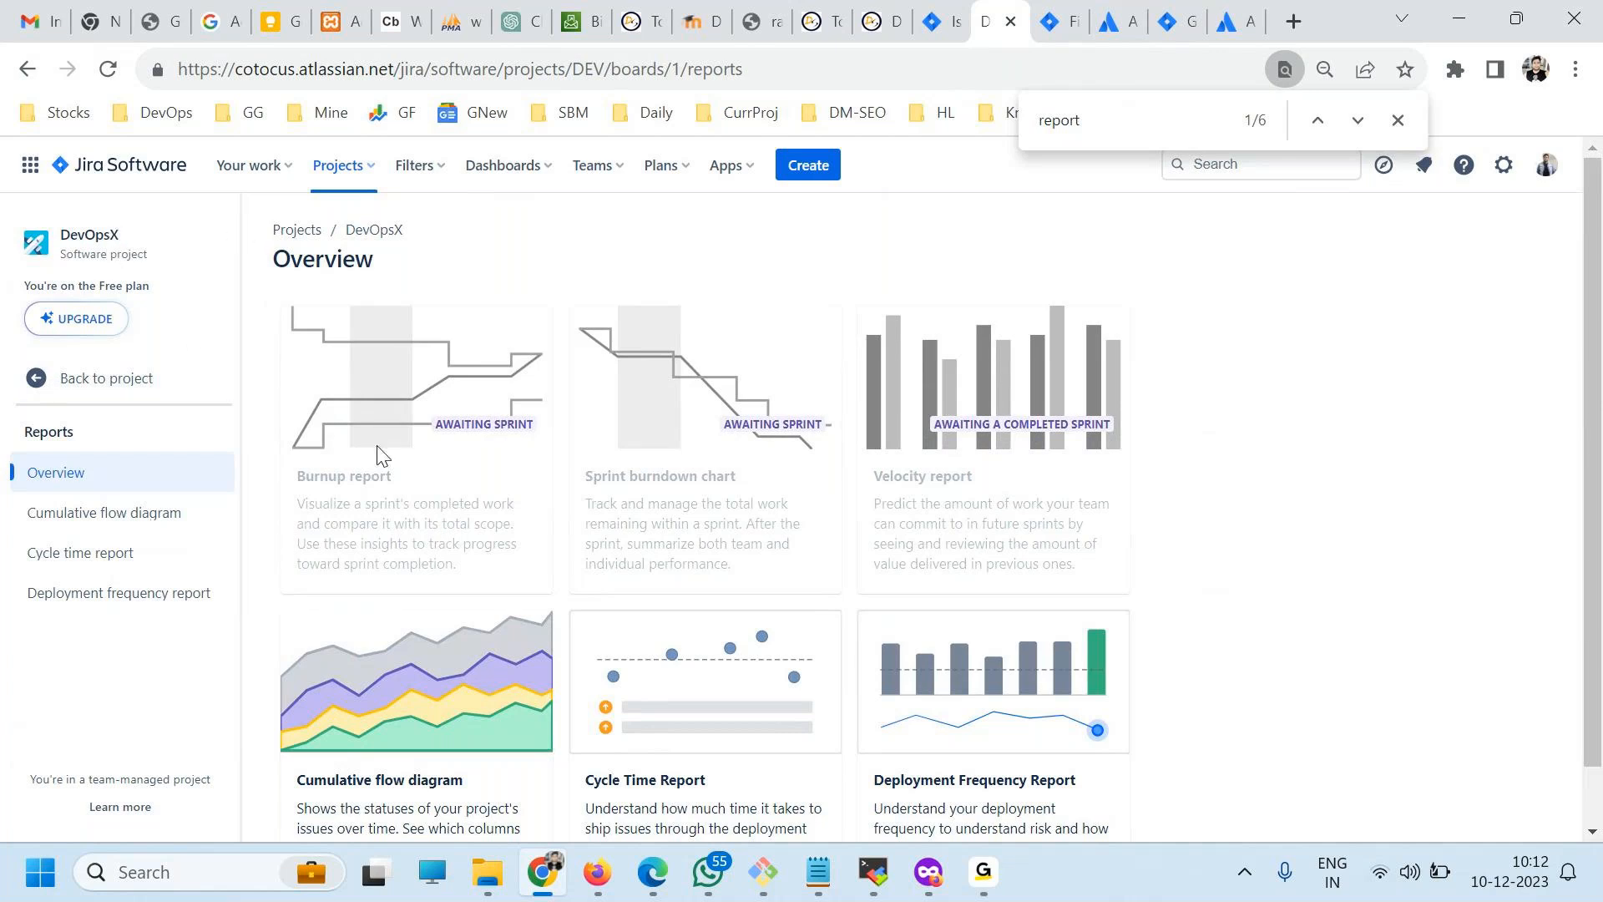
scroll(644, 516, "down", 1)
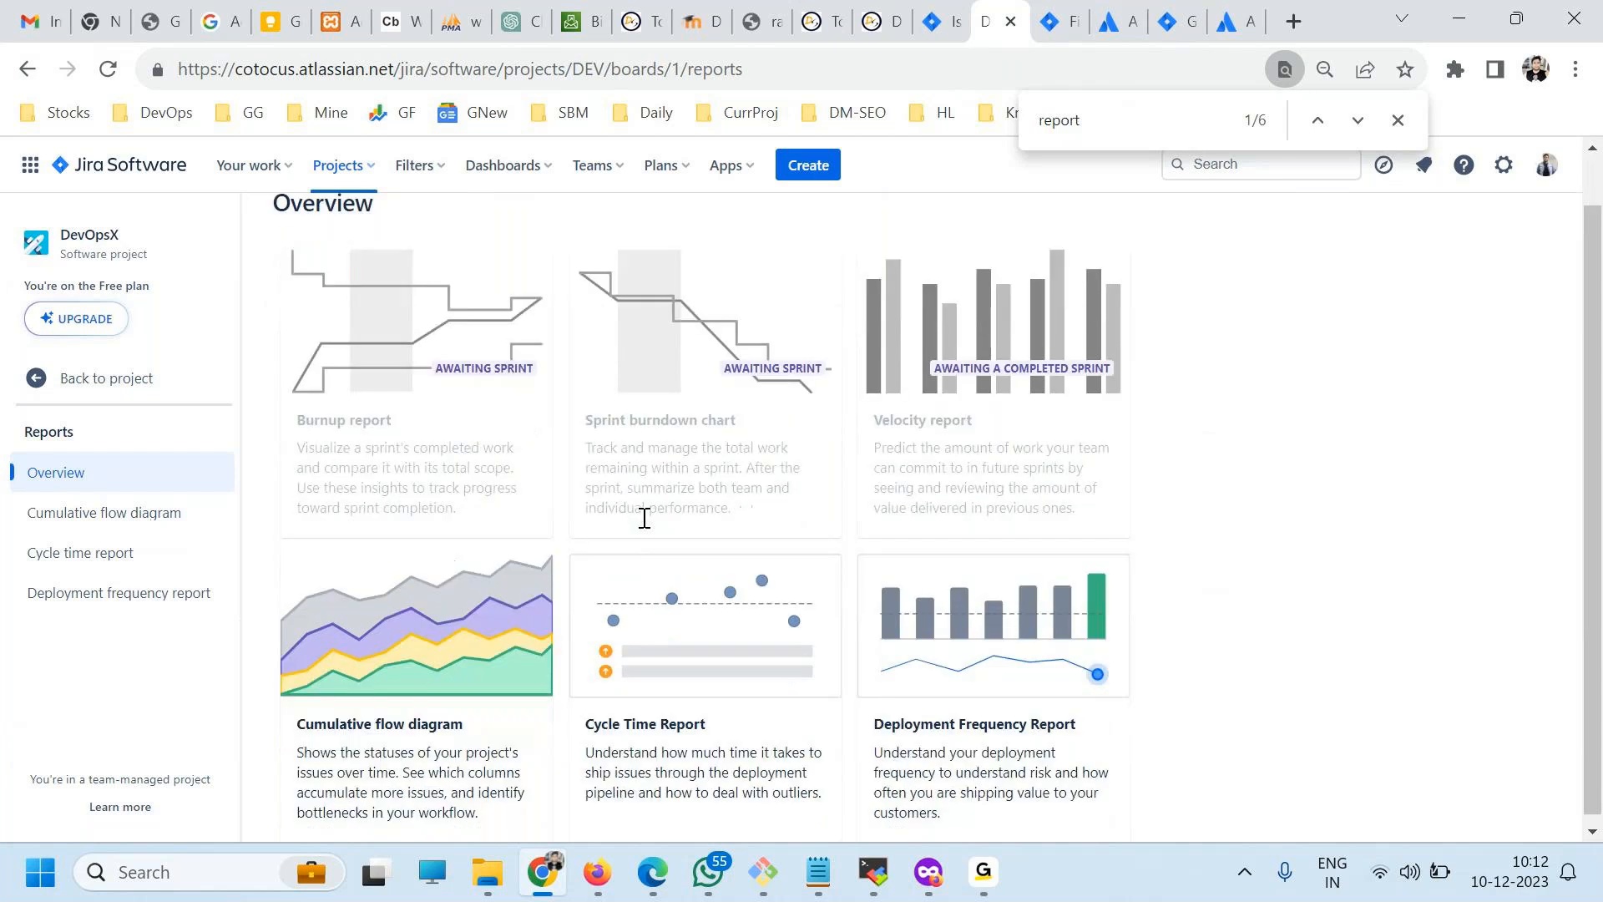
scroll(643, 518, "up", 1)
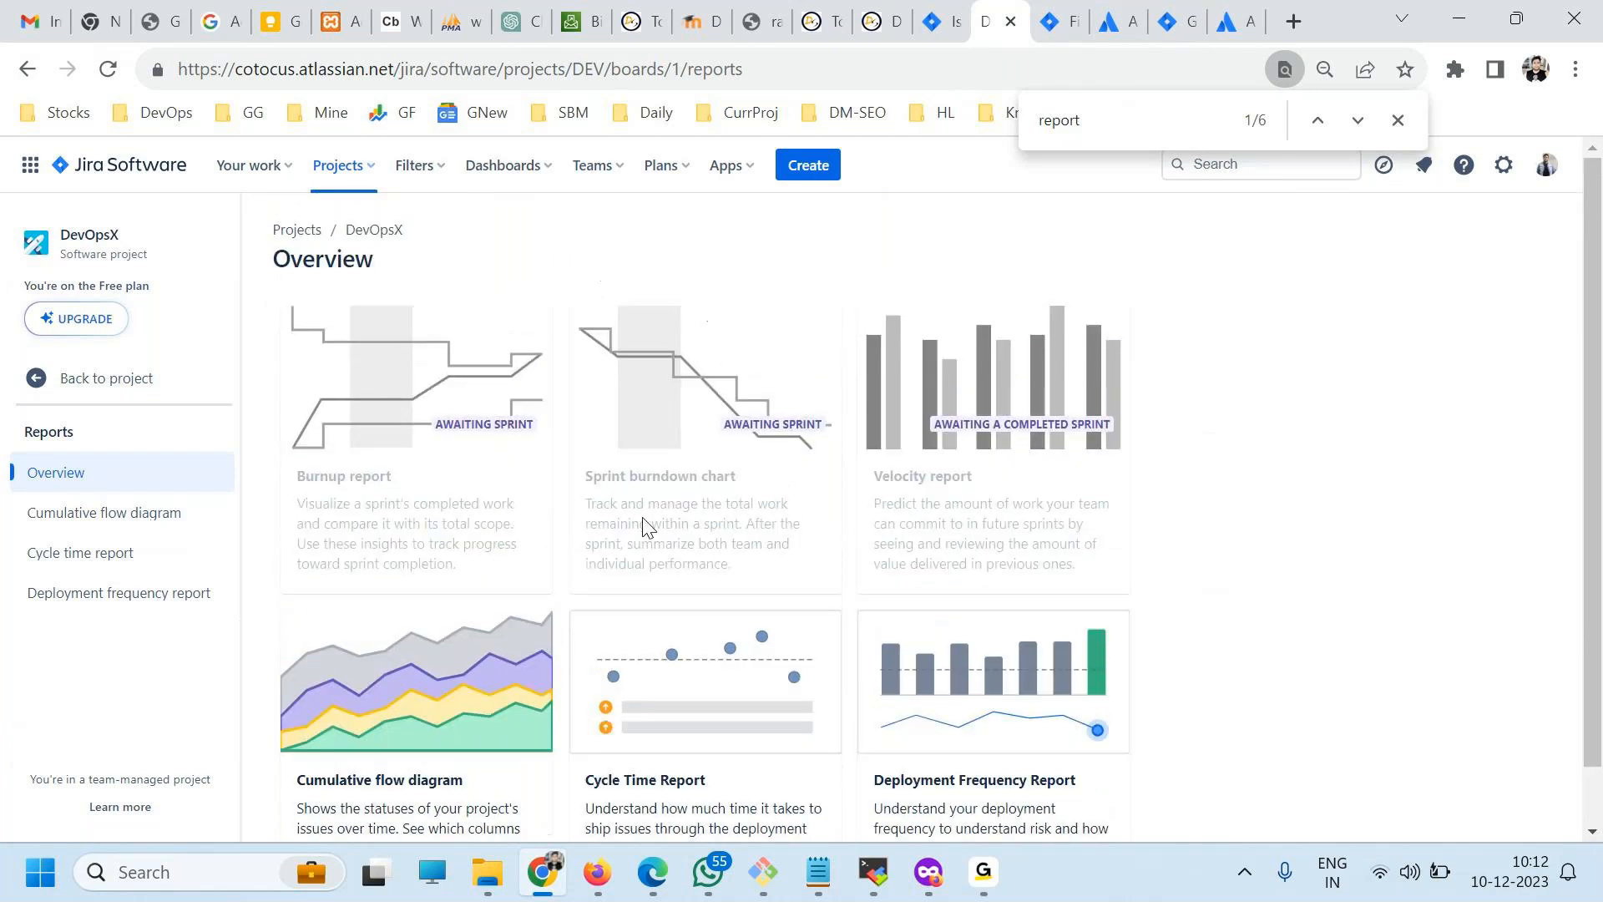
Switch to the DevOpsY project, open its reports, and browse down to the Issue analysis section.
left_click(347, 167)
left_click(385, 303)
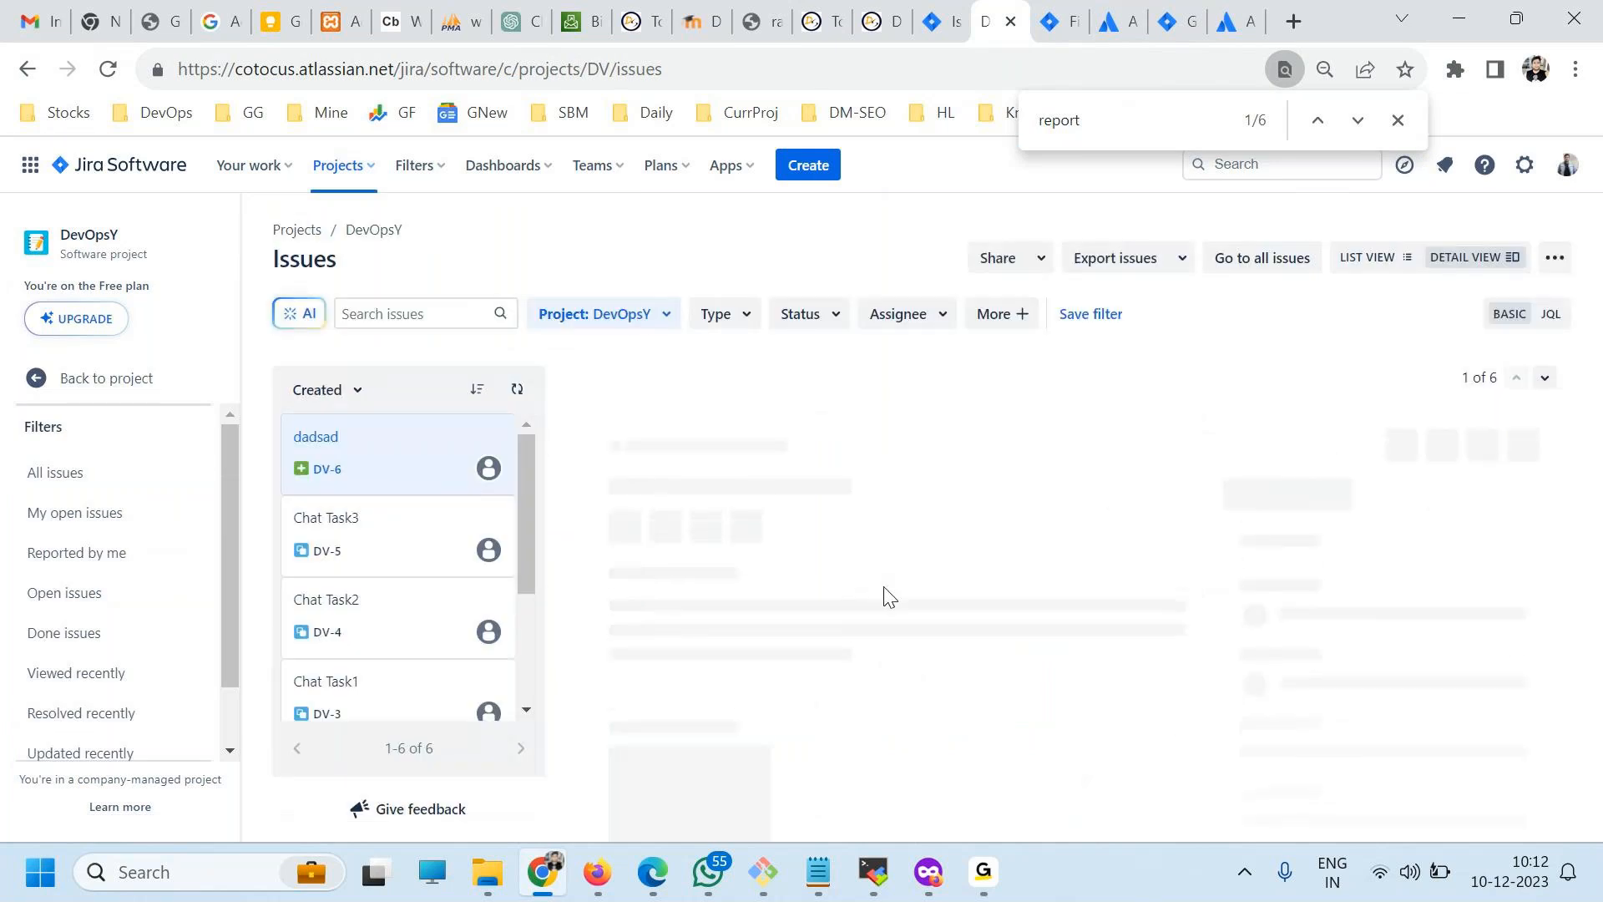
left_click(62, 383)
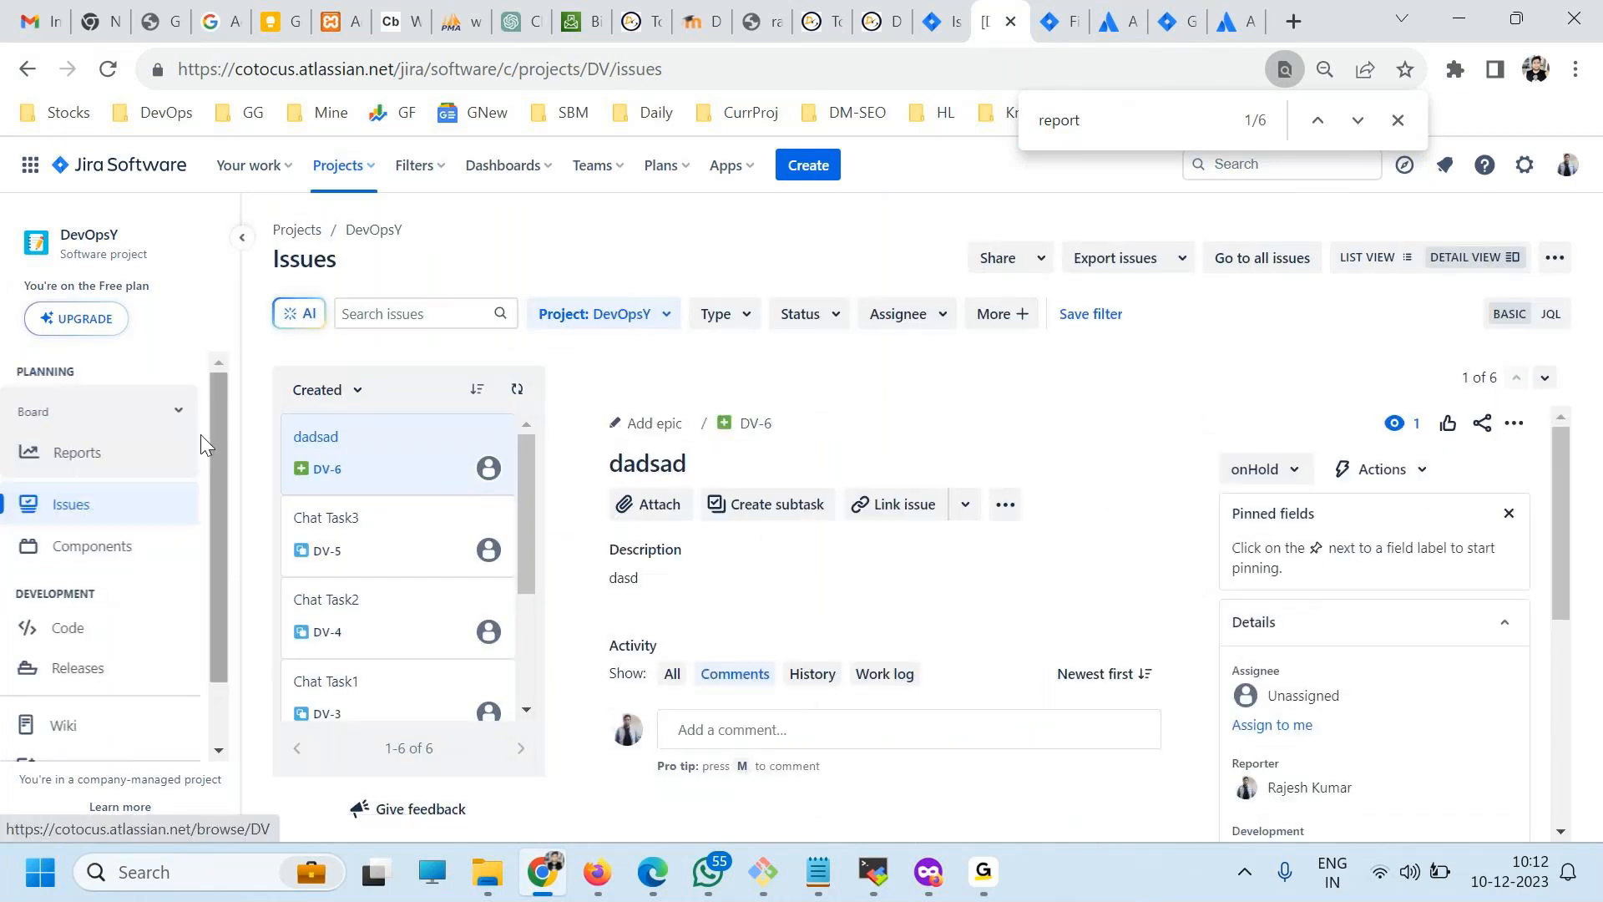
left_click(125, 455)
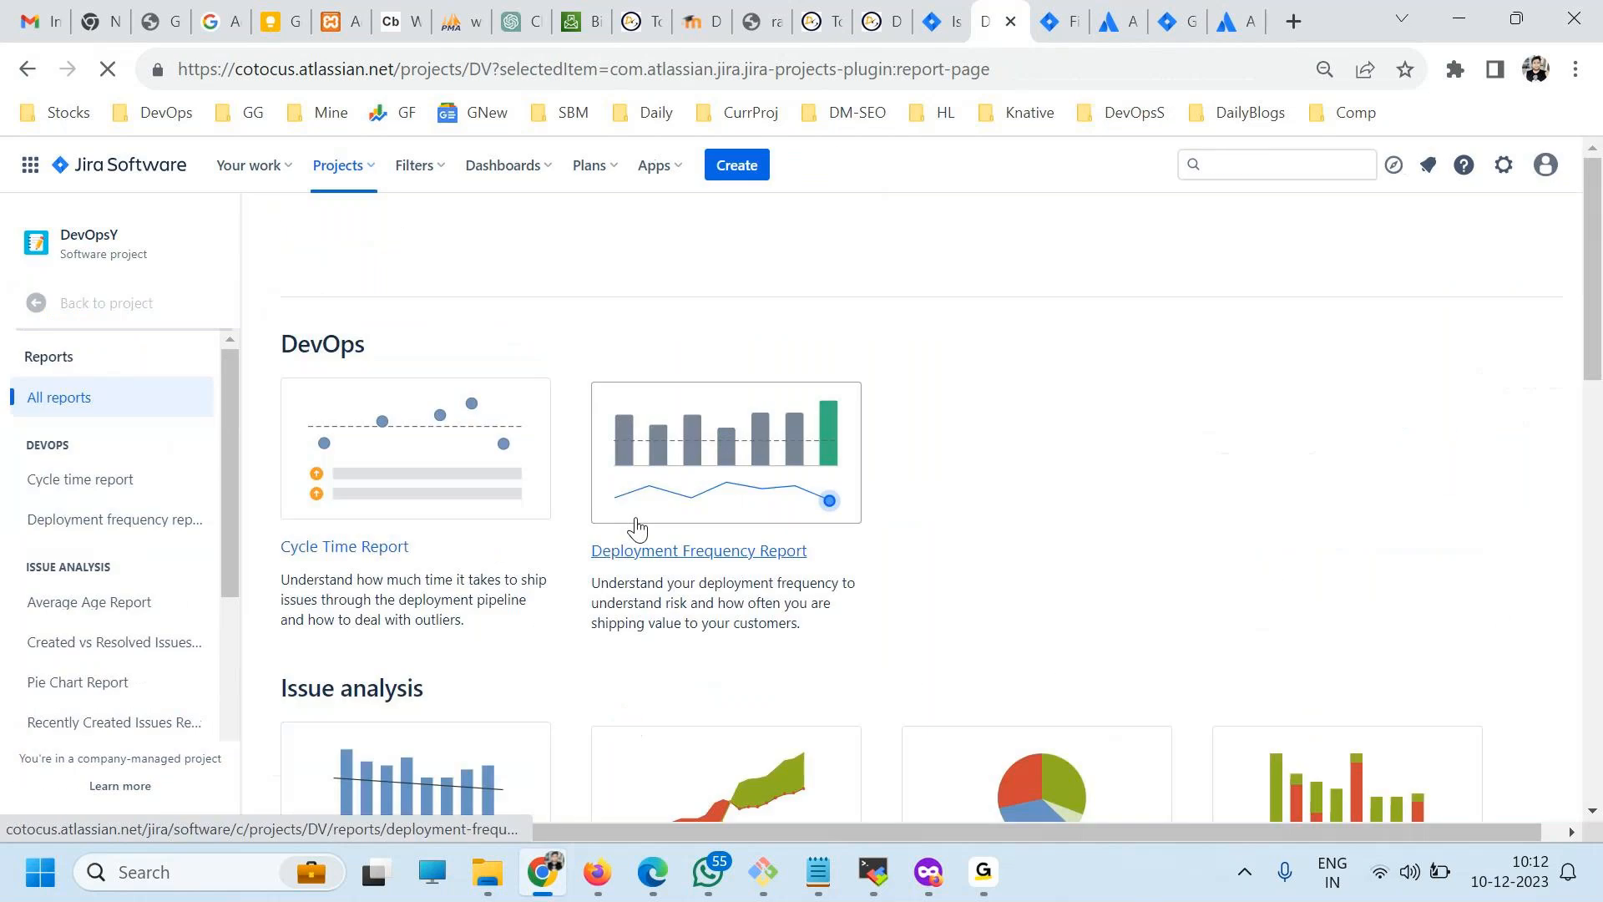
scroll(862, 615, "down", 3)
scroll(788, 626, "down", 2)
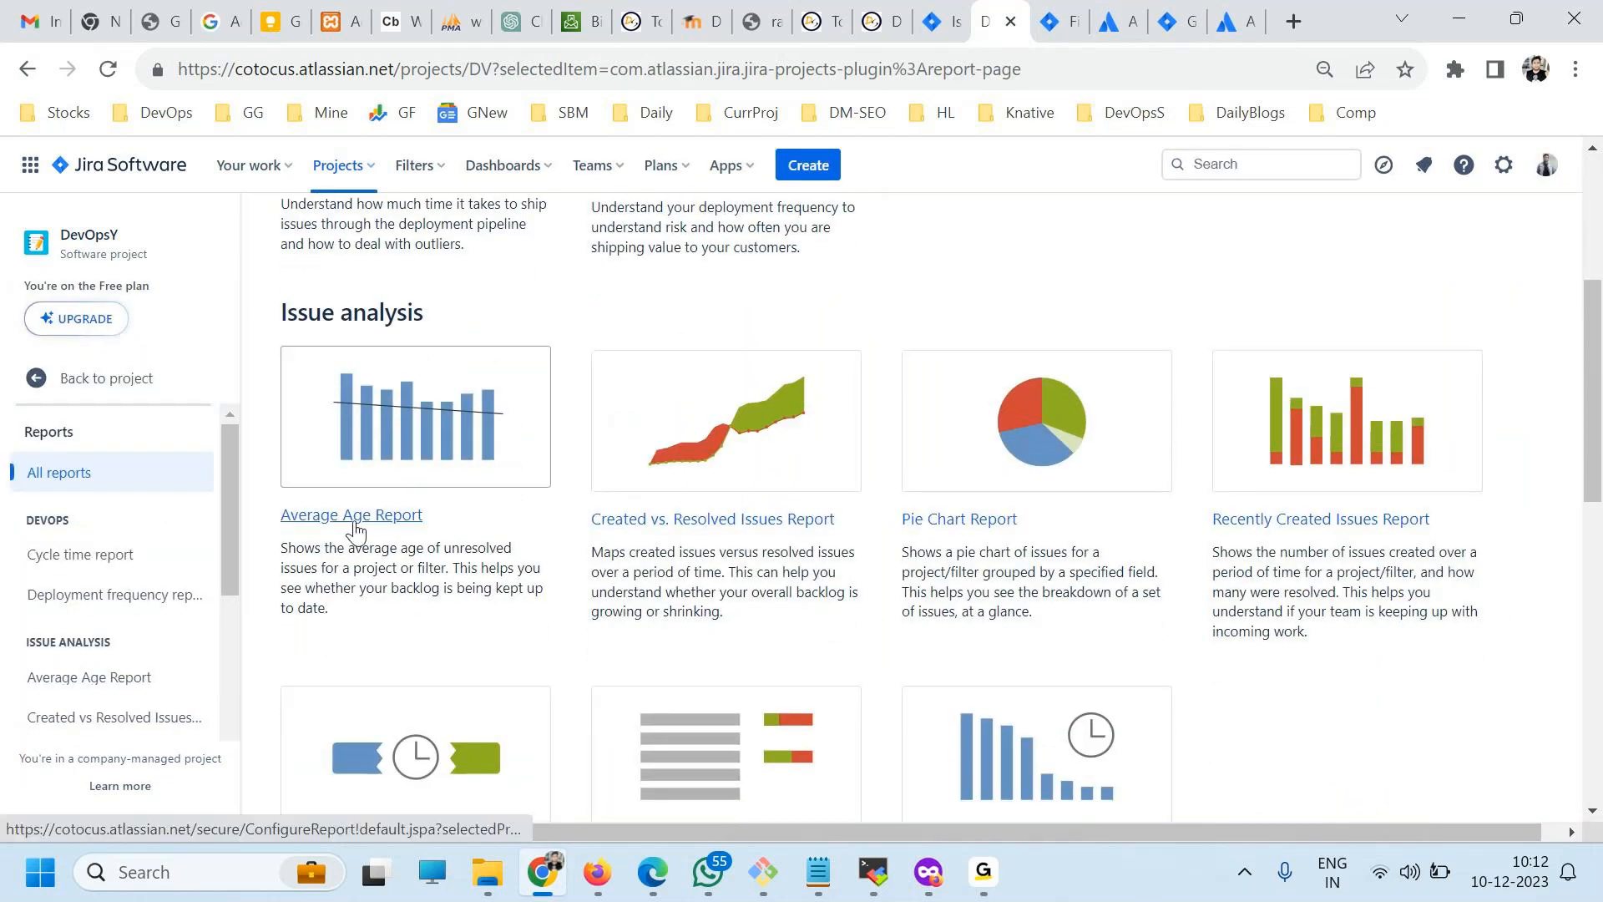
Generate the Average Age Report for DevOpsY with a Monthly period and 30 days previously, and view its chart and data table.
left_click(353, 461)
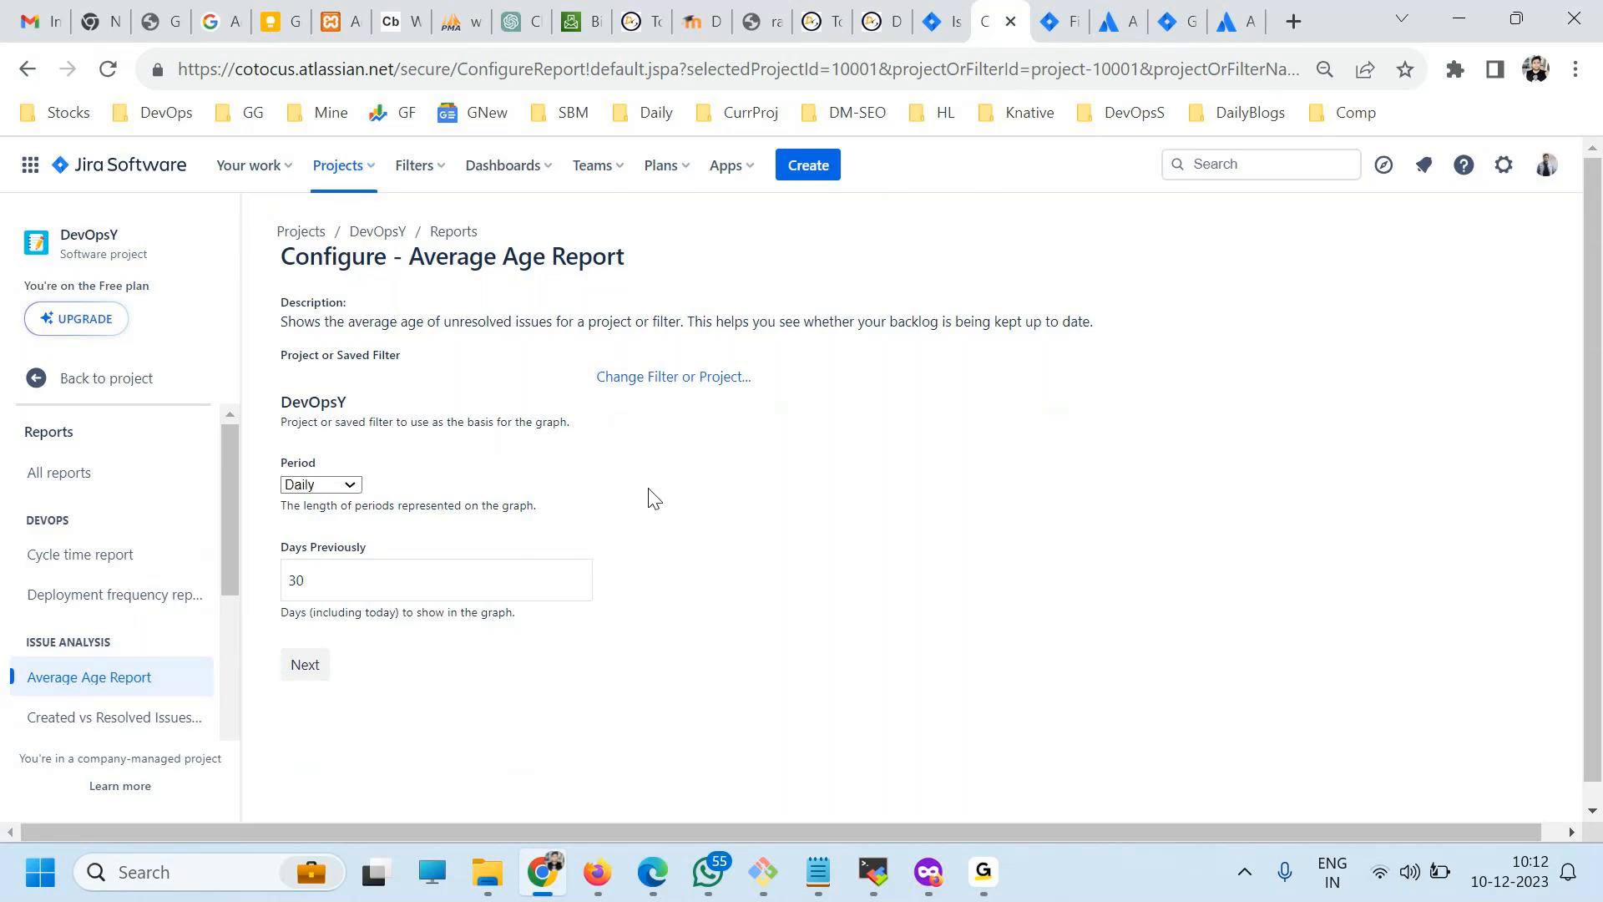
left_click(302, 486)
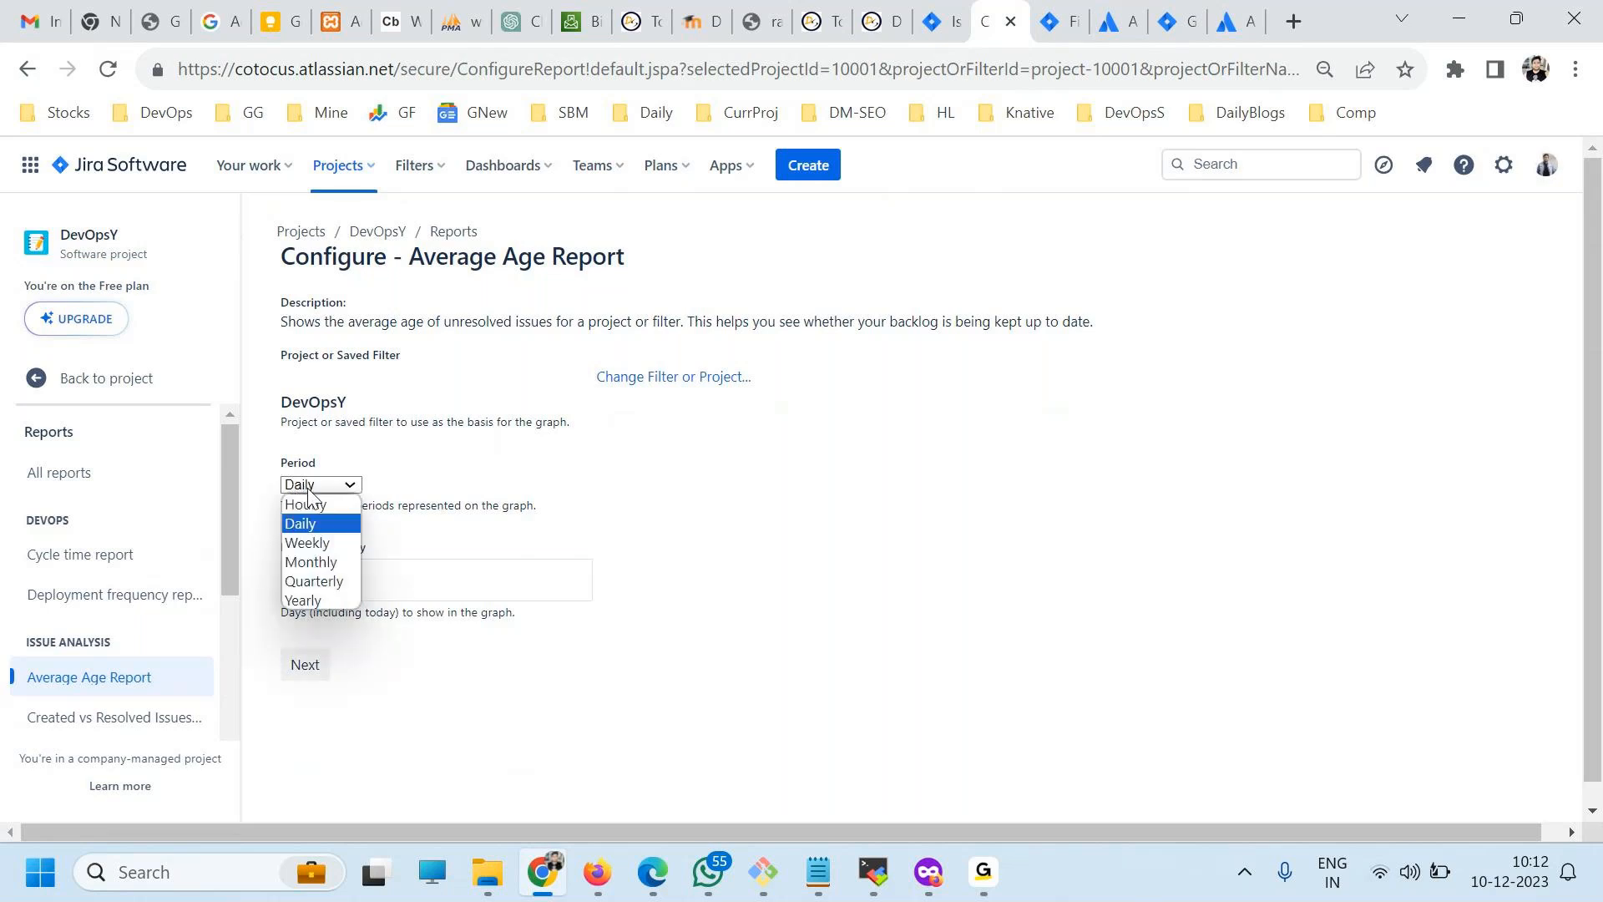
left_click(313, 562)
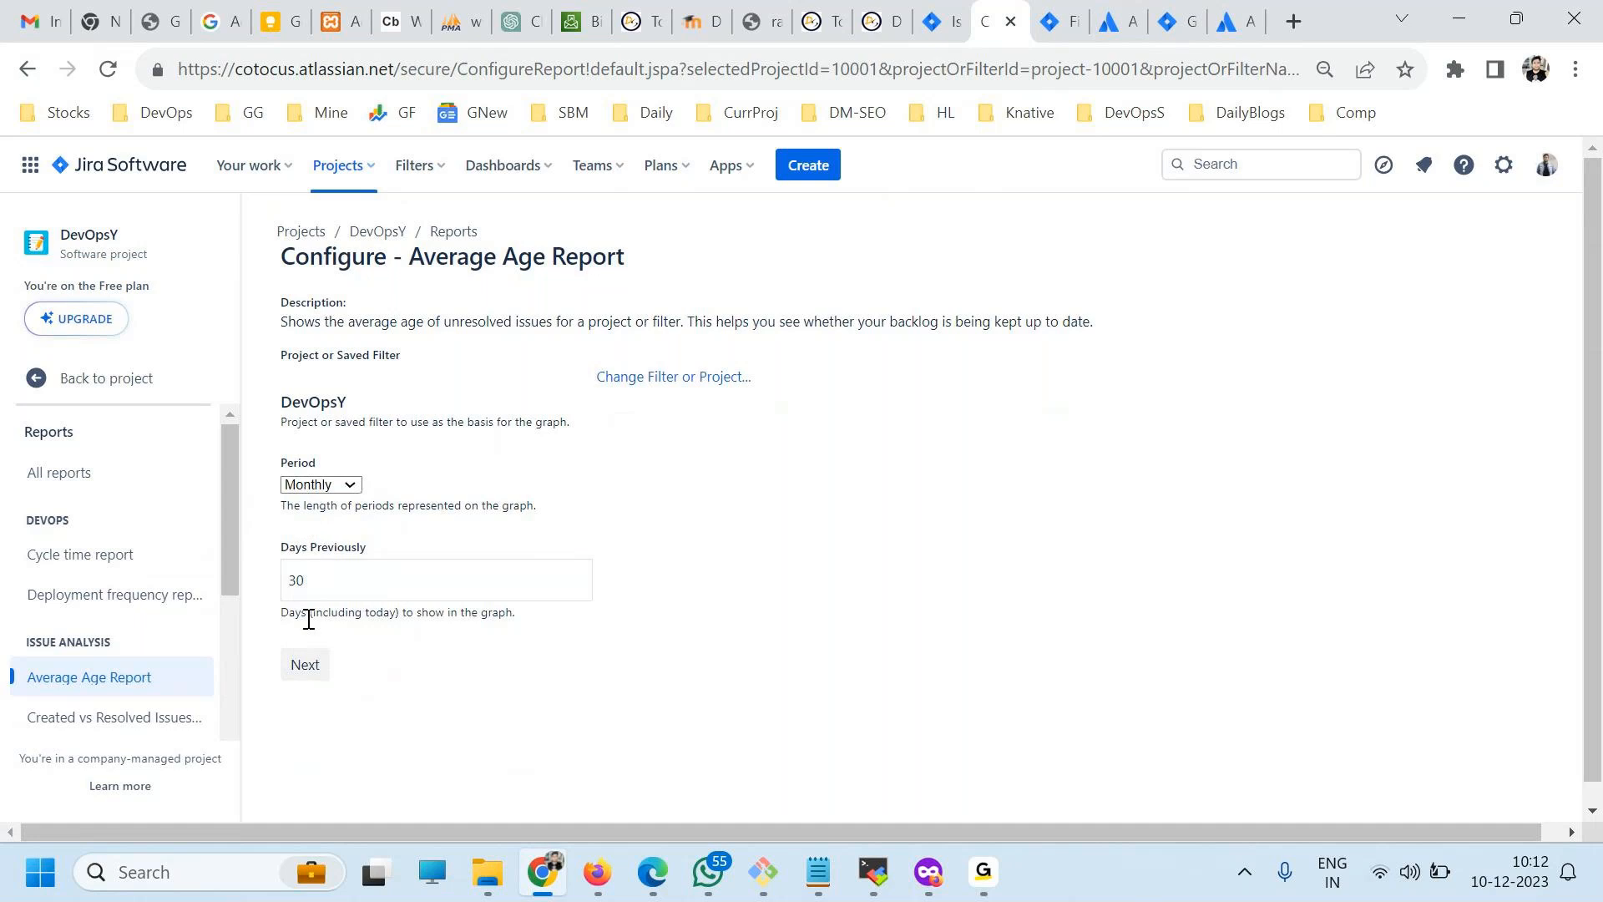
left_click(301, 667)
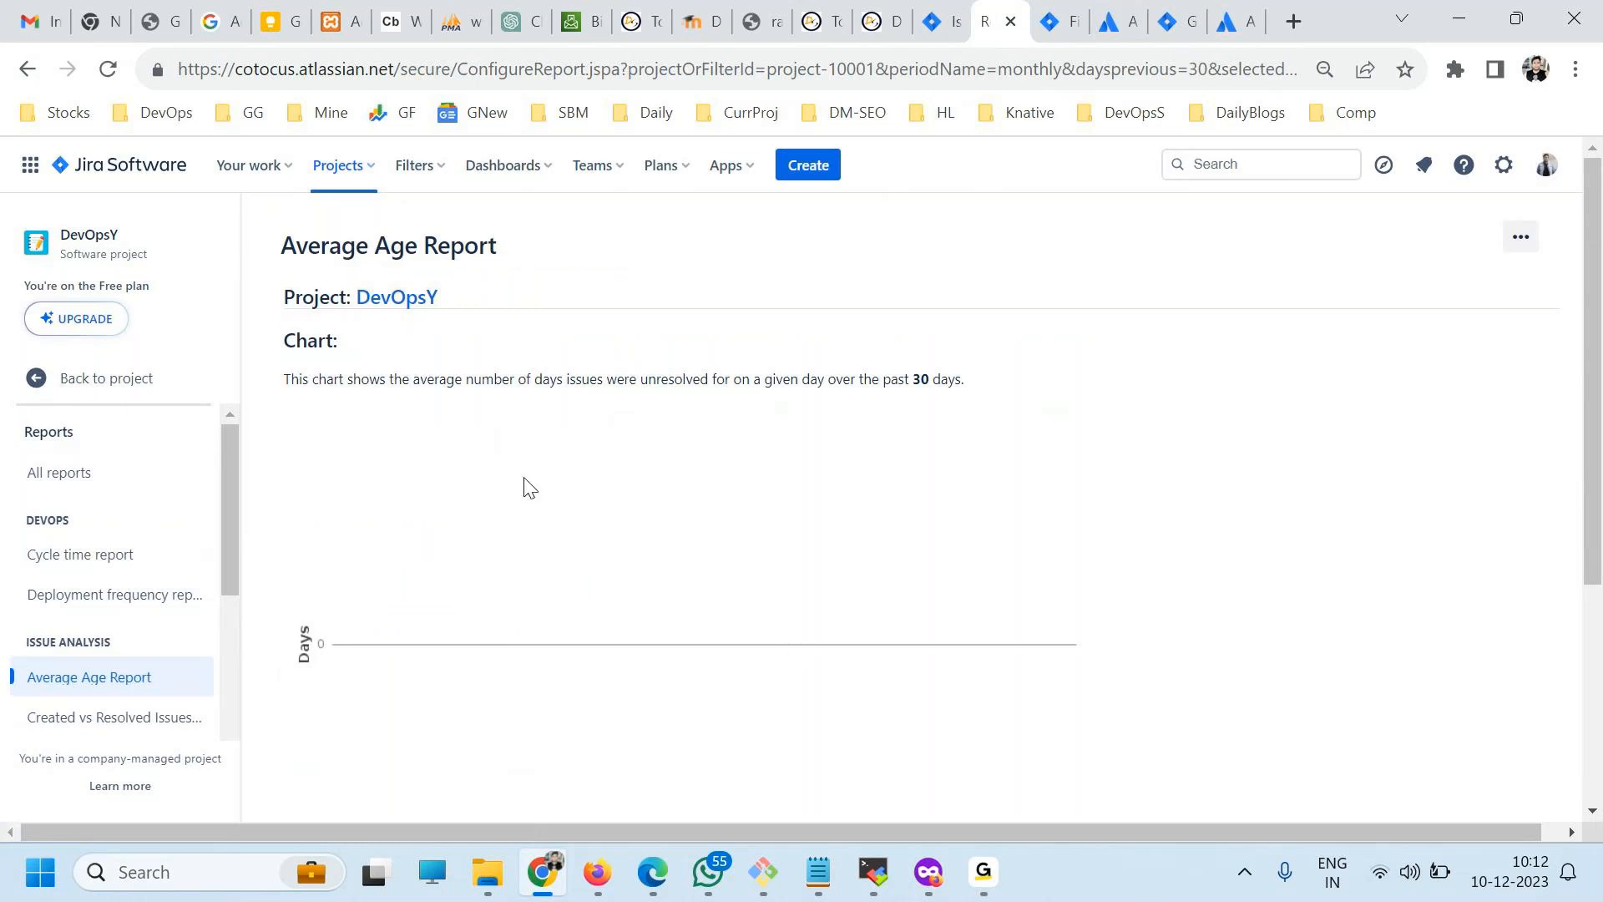
scroll(522, 639, "down", 4)
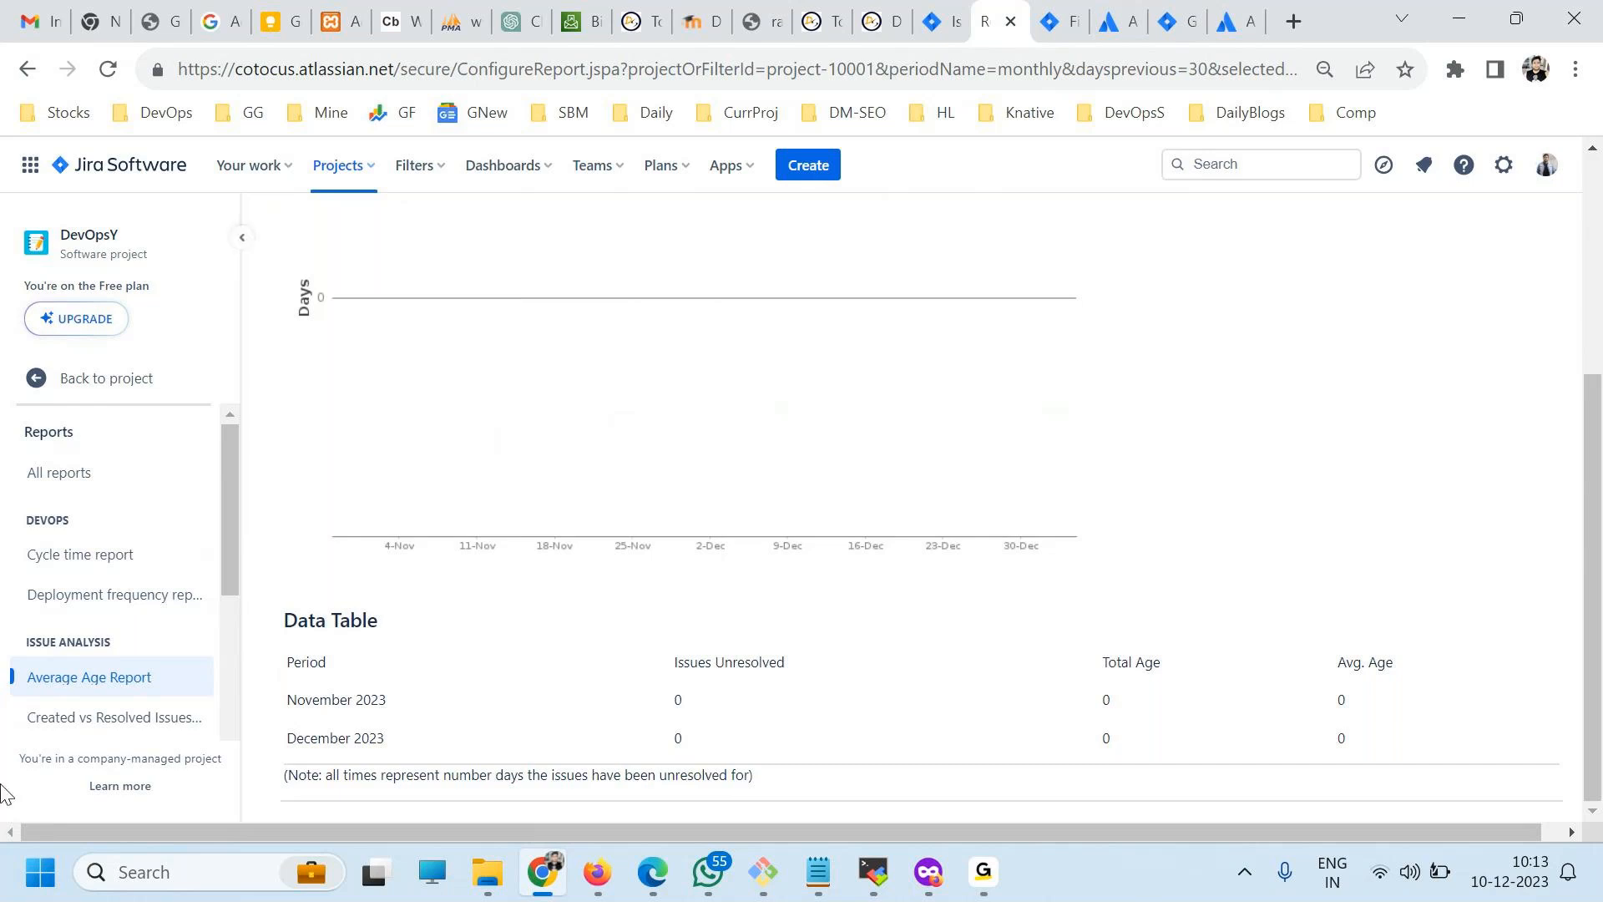
Leave the DevOpsY reports, switch to the DevOpsX project, and open its backlog from the board.
left_click(134, 385)
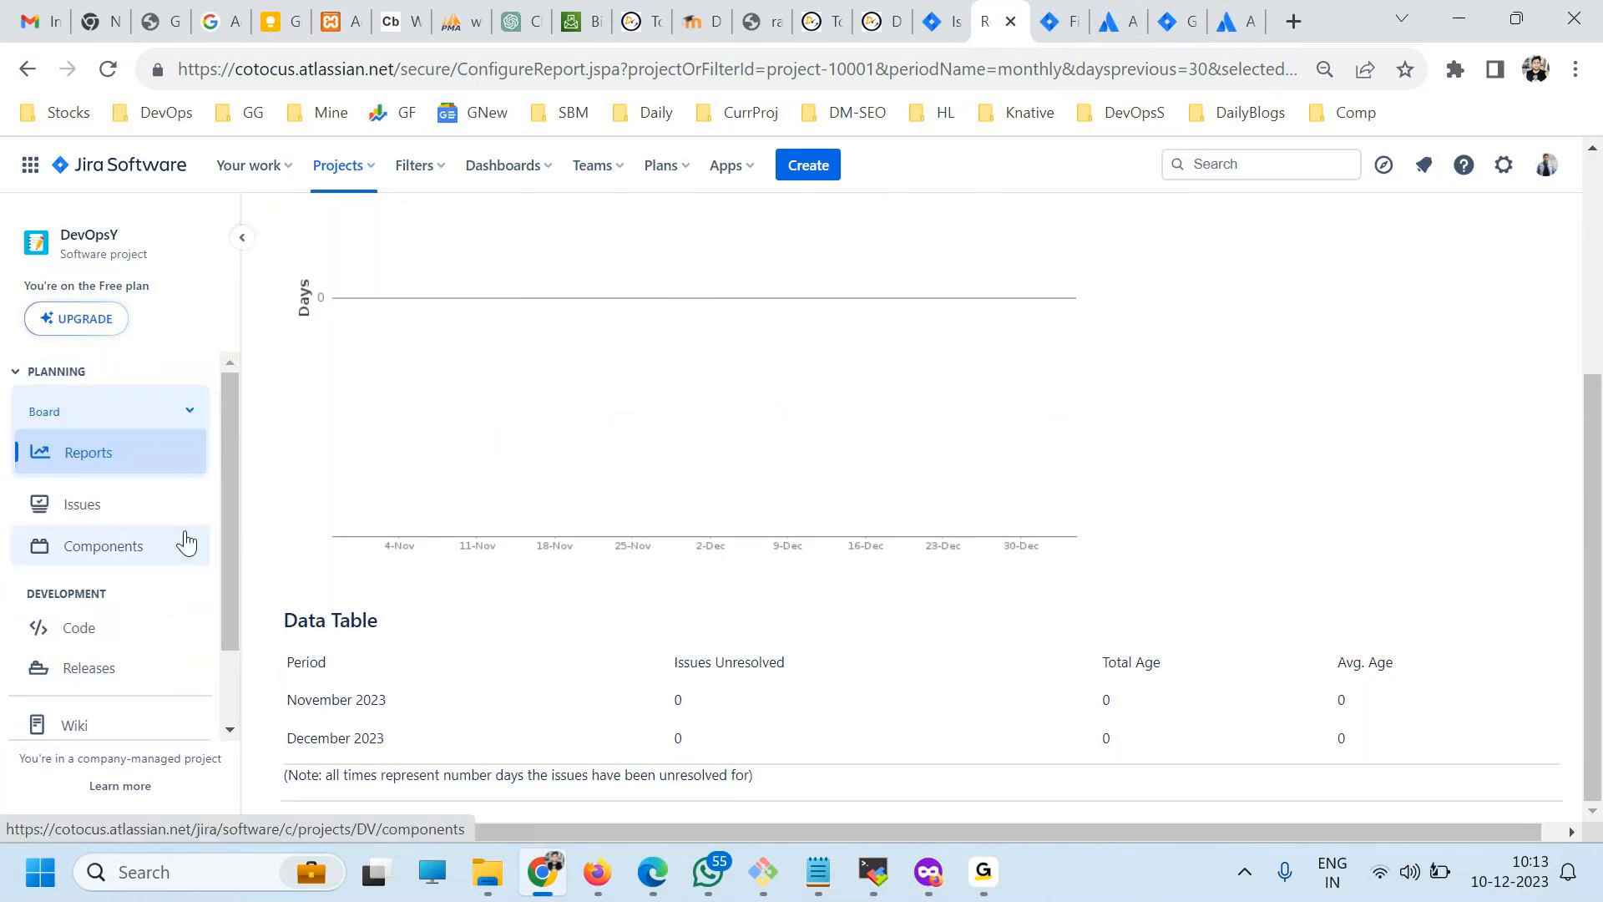
scroll(122, 485, "down", 2)
scroll(140, 501, "up", 1)
scroll(140, 506, "up", 1)
left_click(366, 180)
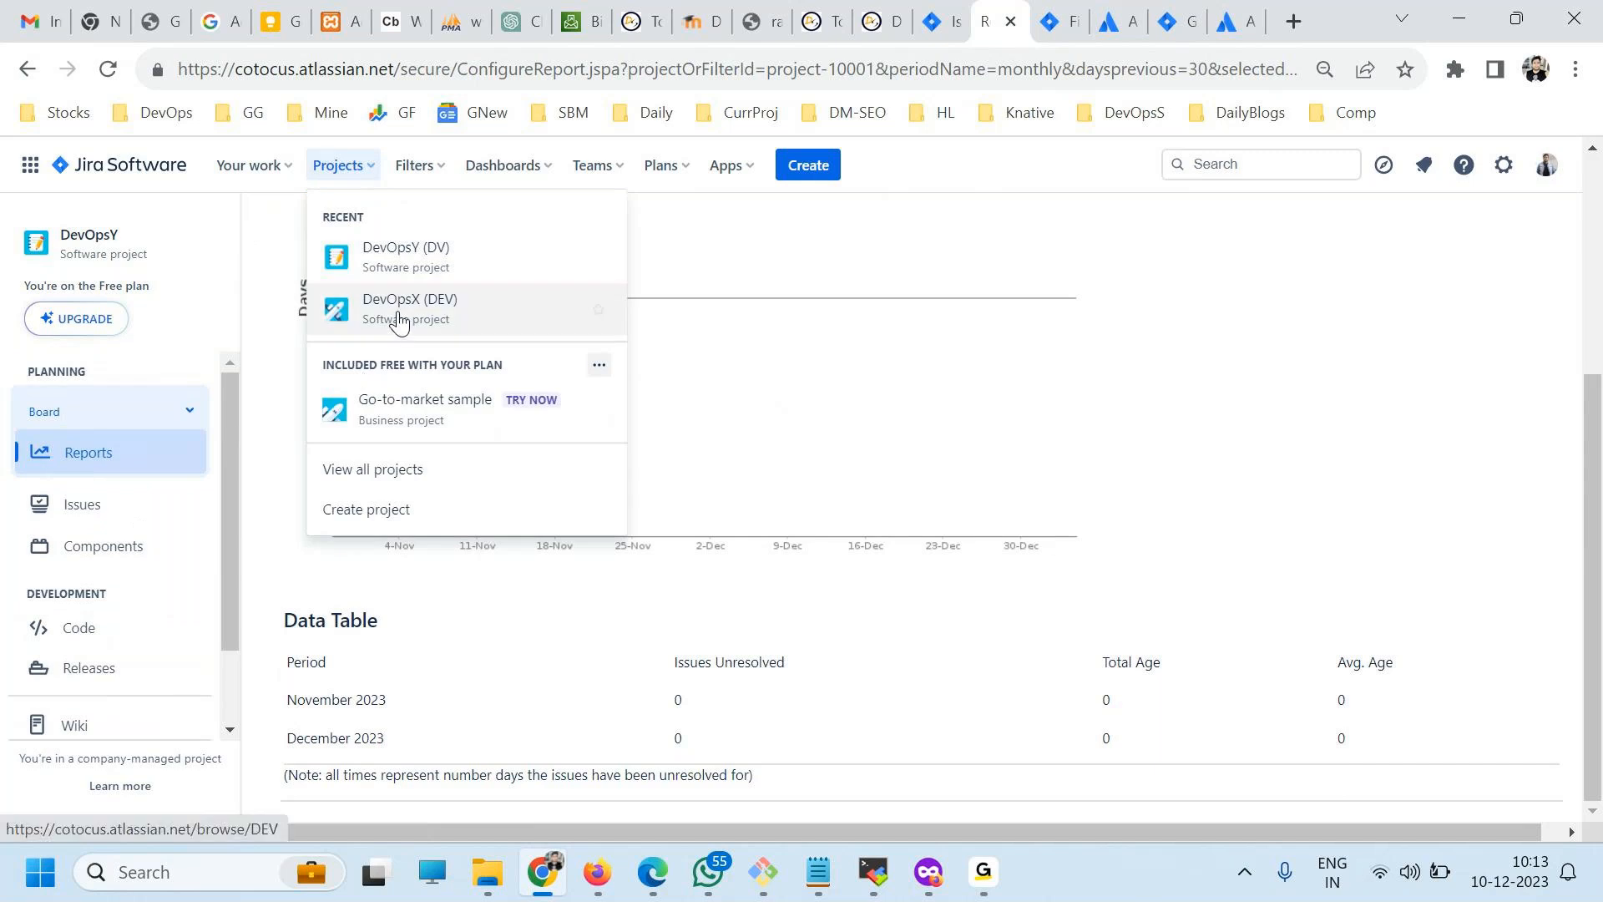
left_click(423, 329)
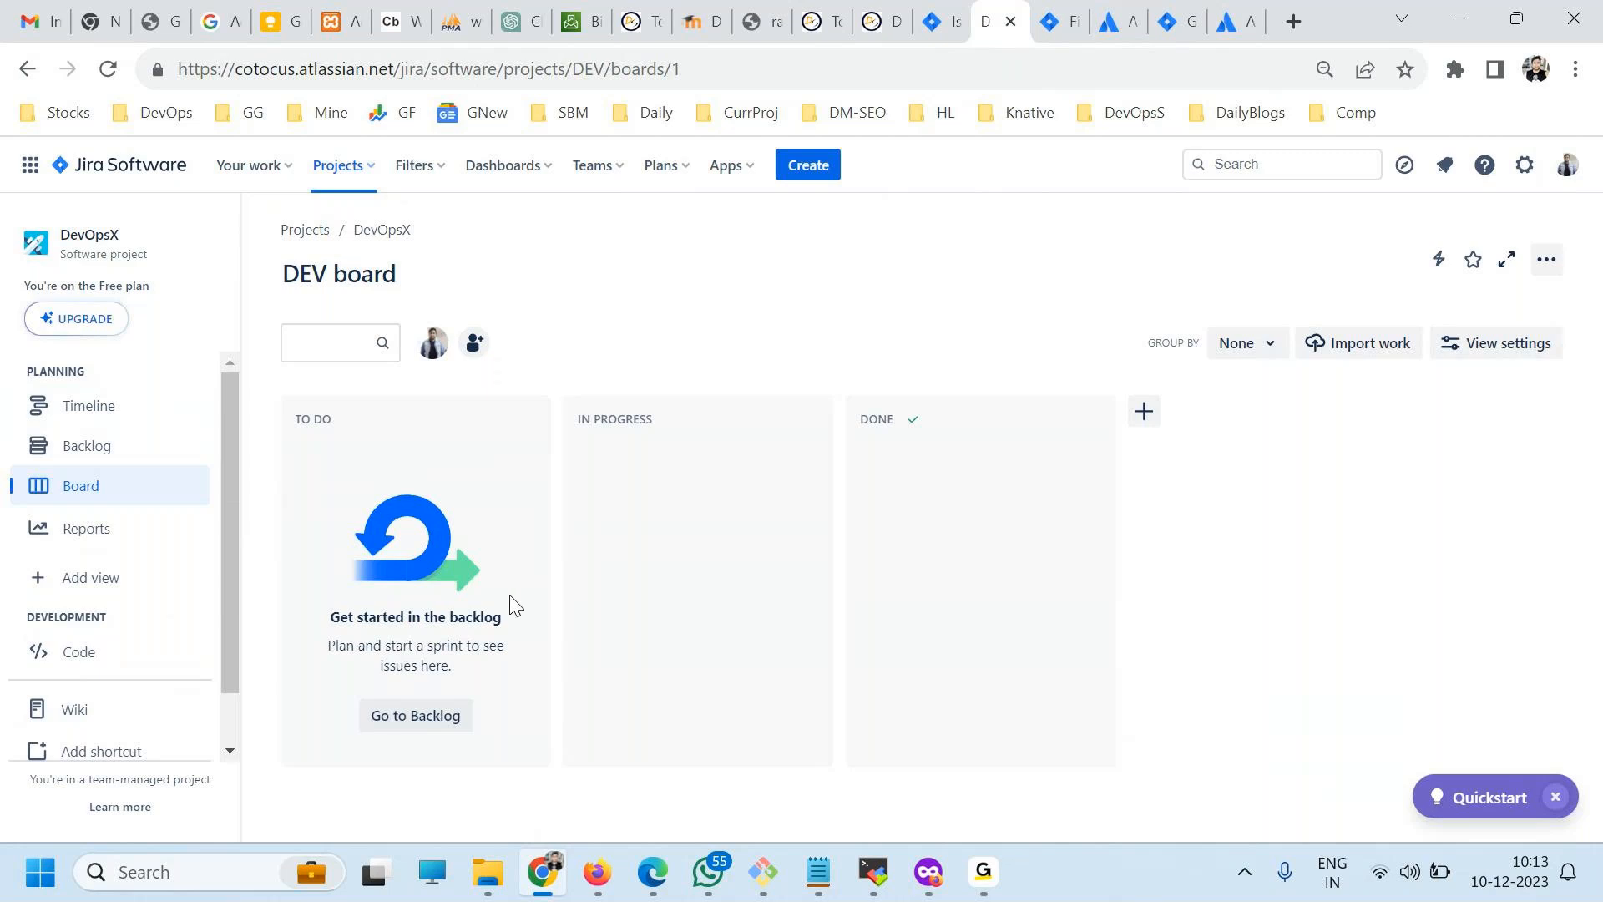
left_click(405, 725)
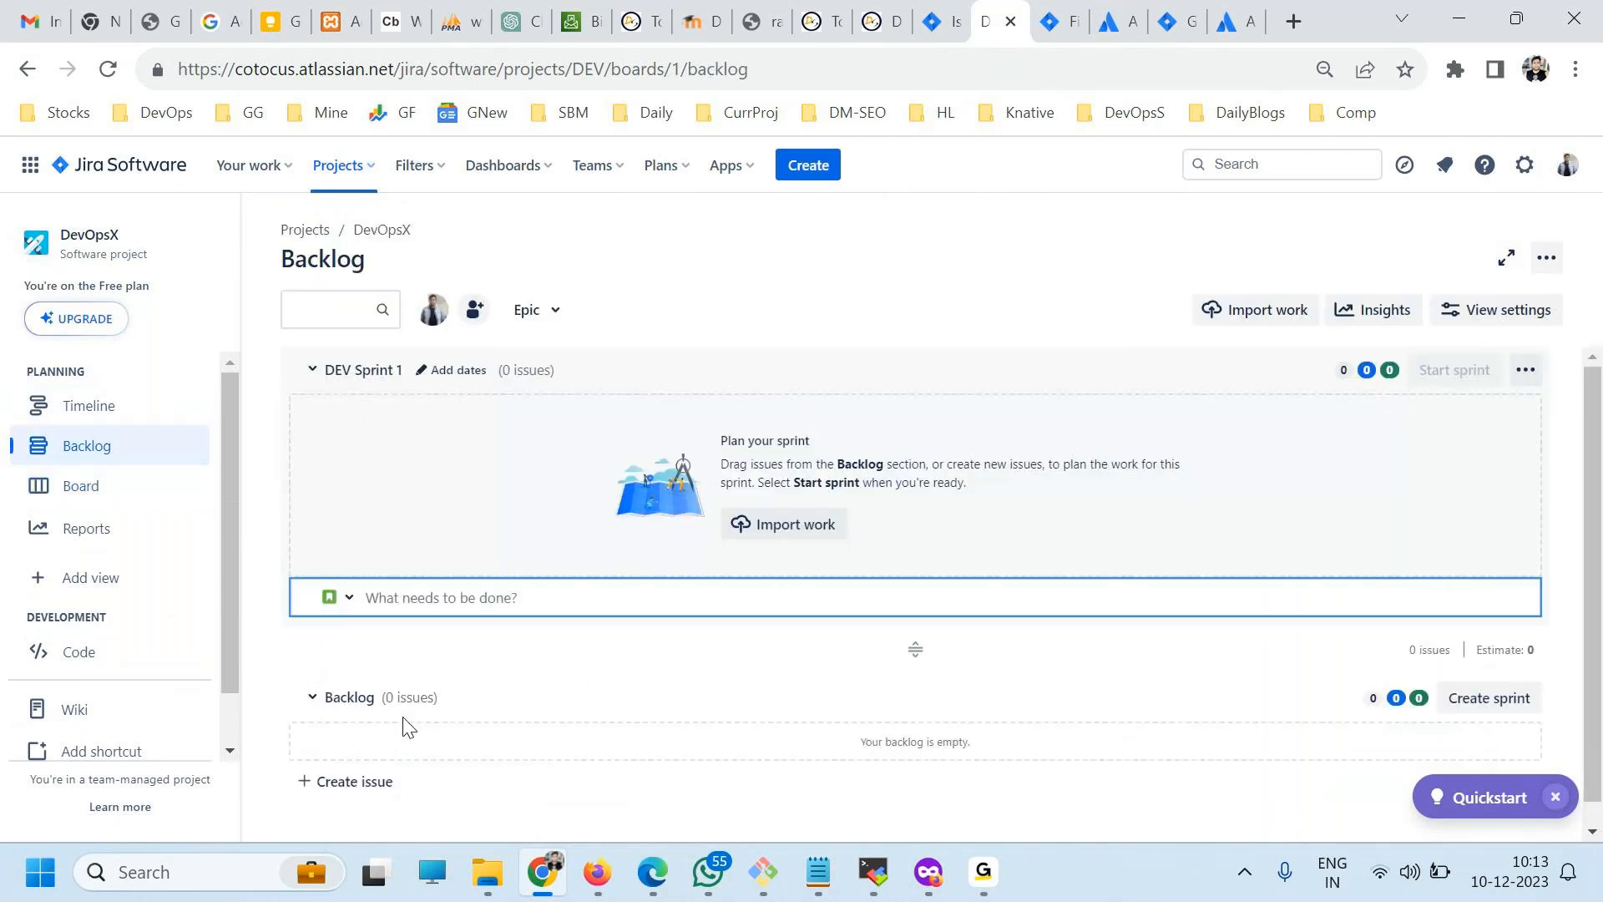
Create three issues in DEV Sprint 1 titled "This is Backlog Task 1", "This is Backlog Task 2" and "This is Backlog Task 3".
type("This is Backlog Task 1")
key("Return")
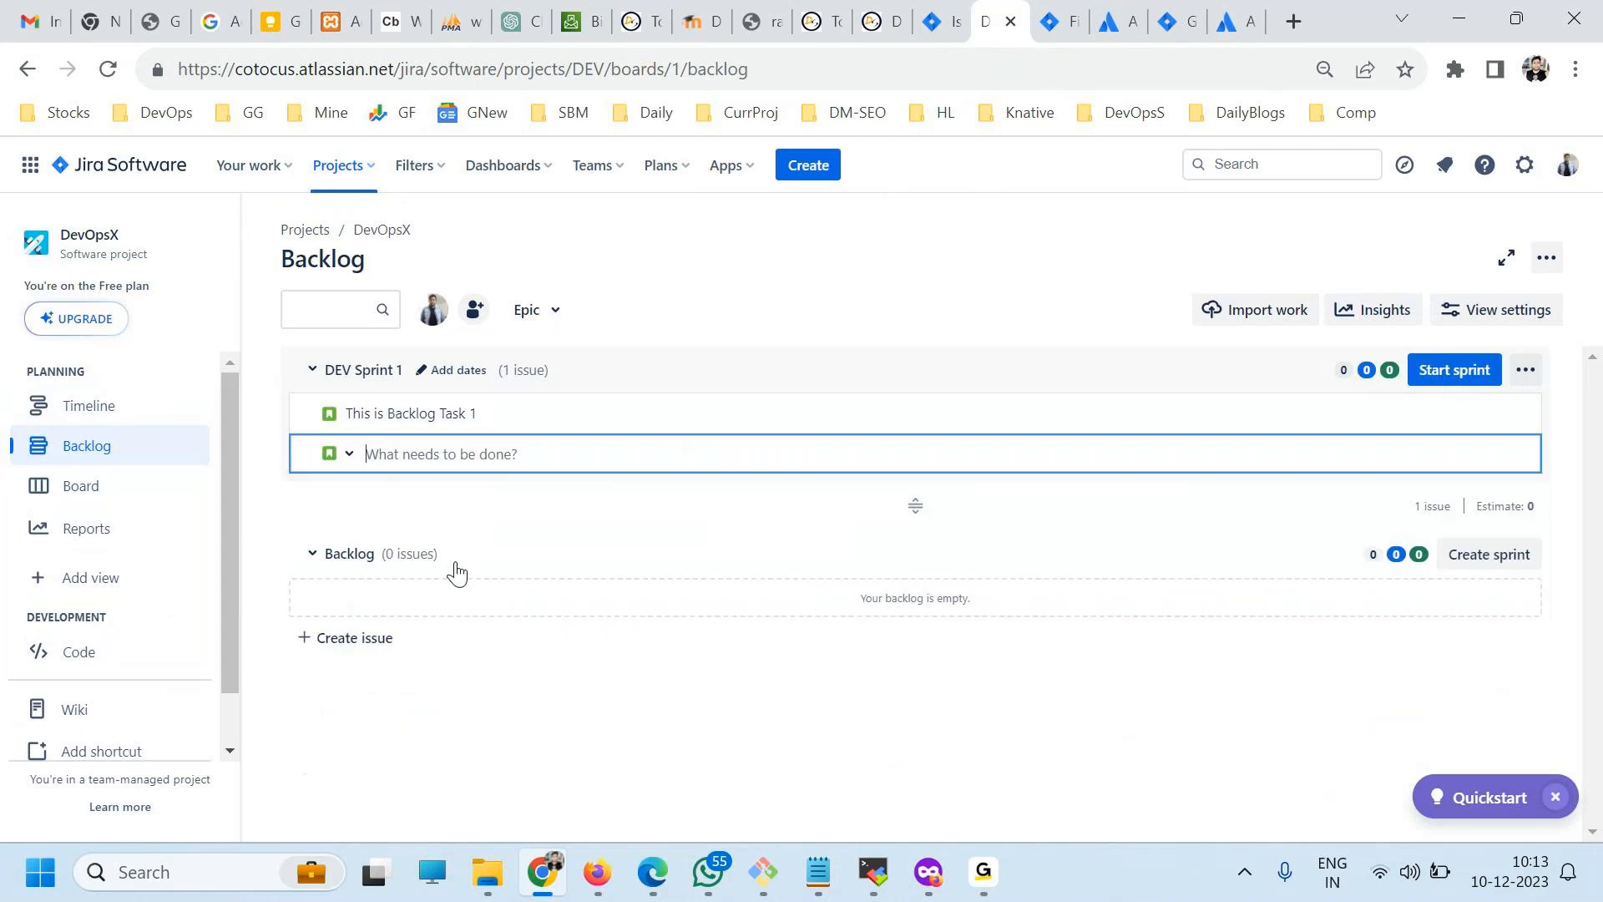
type("This is Backlog Task 1")
key("BackSpace")
type("2")
key("Return")
type("This is Backlog Task 1")
key("BackSpace")
type("3")
key("Return")
Add three more issues to DEV Sprint 1 titled "This is Backlog Task 4", "This is Backlog Task 5" and "This is Backlog Task 6".
type("This is Backlog Task 1")
key("BackSpace")
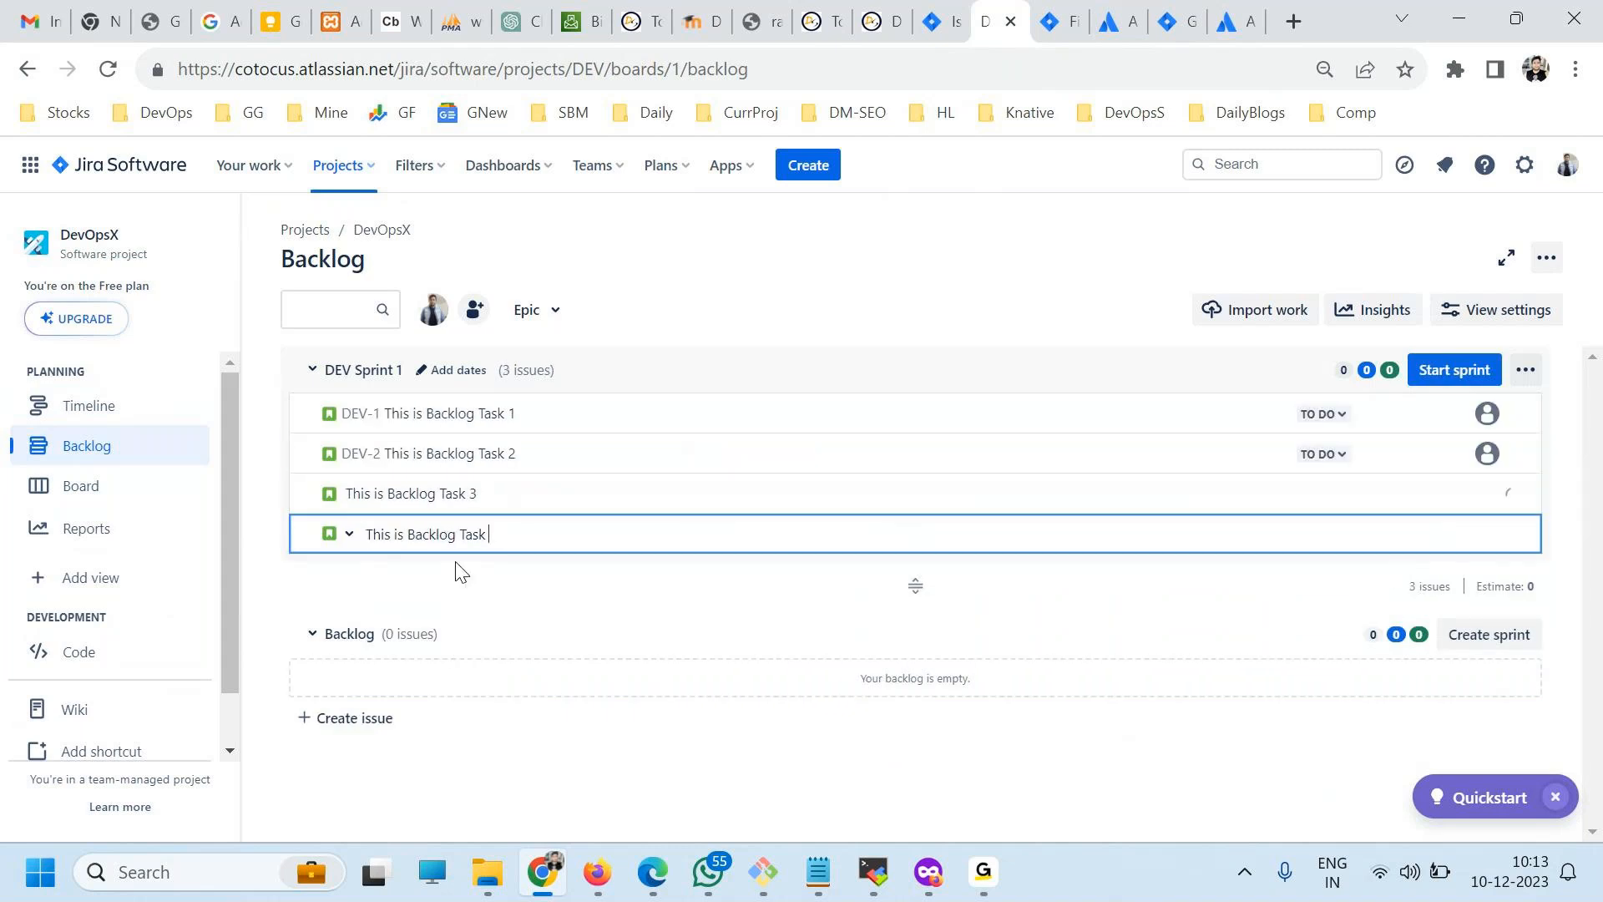
type("4")
key("Return")
type("This is Backlog Task 1")
key("BackSpace")
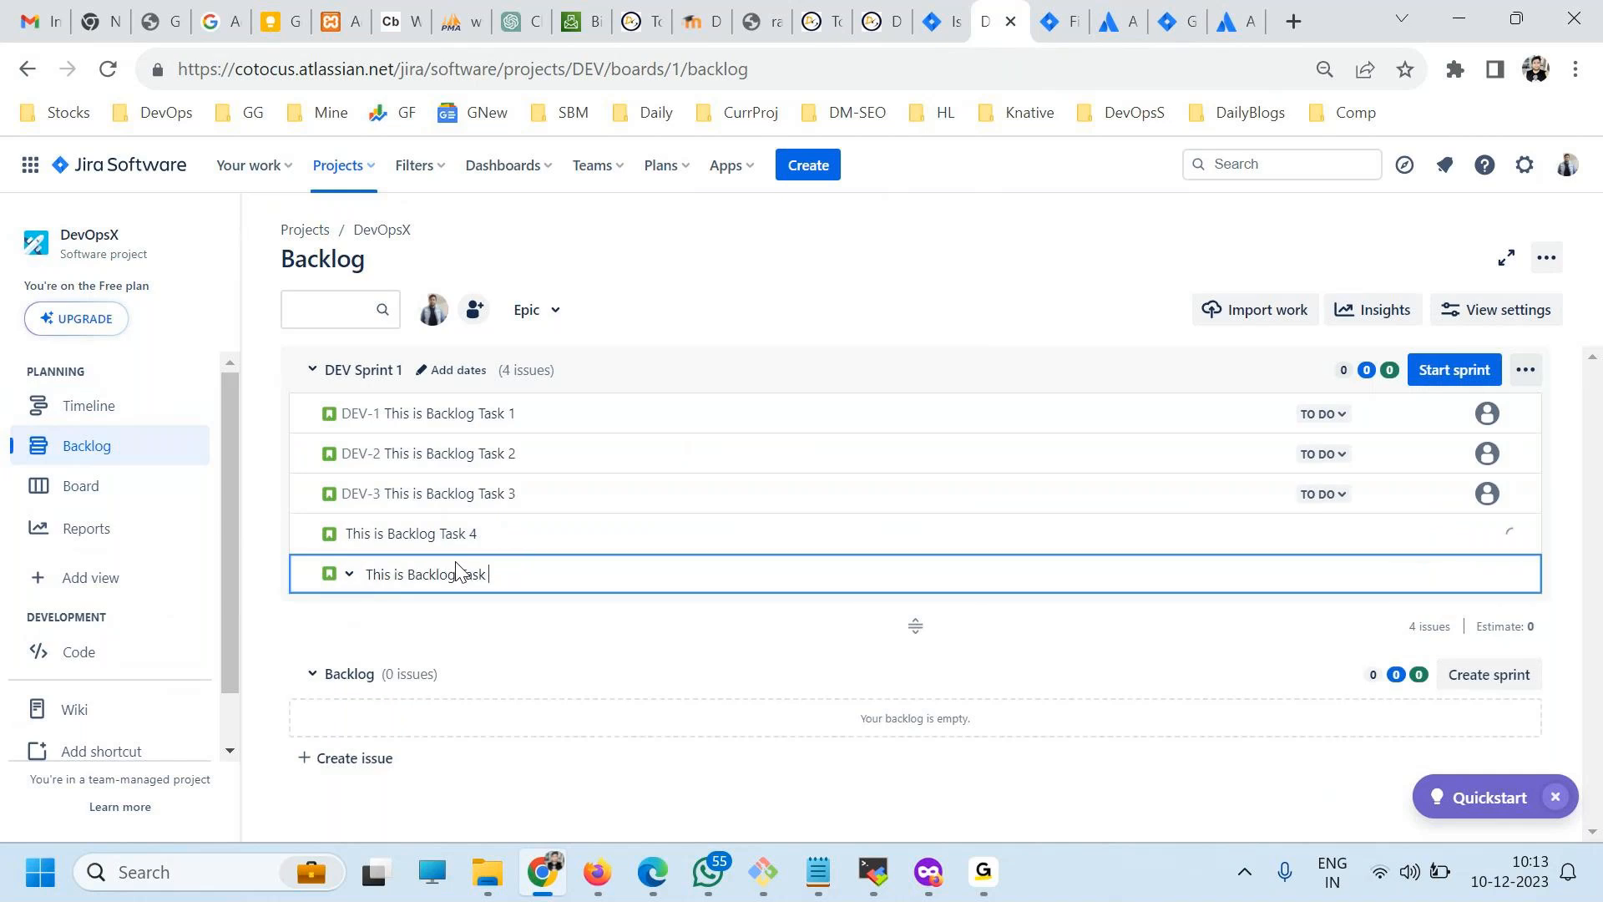
type("6")
key("Return")
type("This is Backlog Task 1")
key("BackSpace")
type("6")
key("Return")
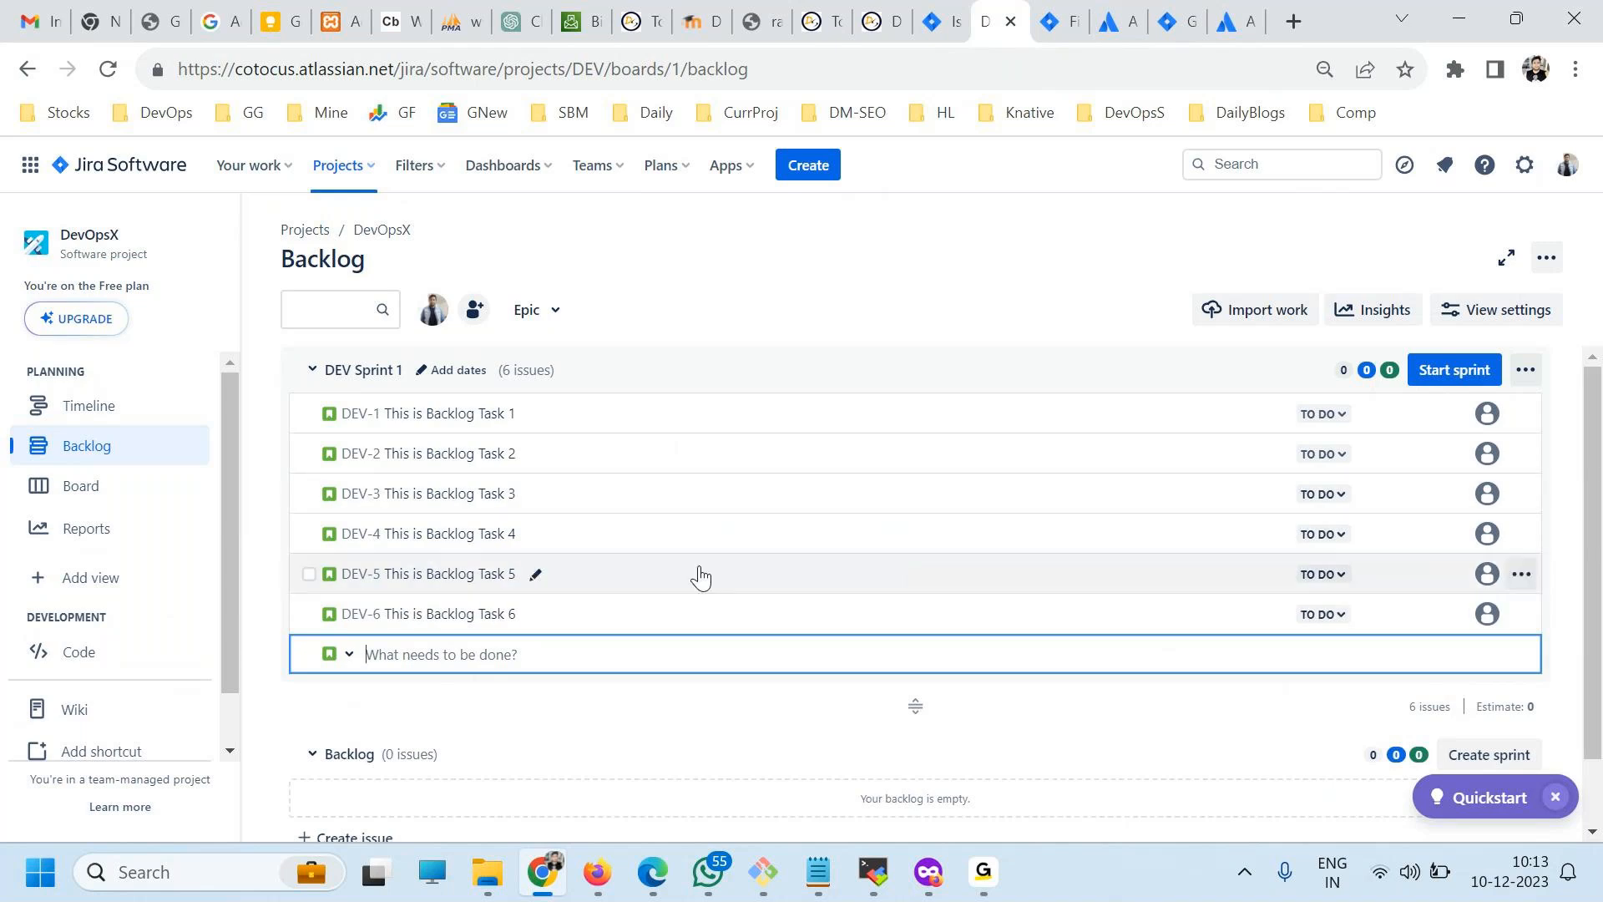
Close the new-issue entry and move all six issues, one by one, from DEV Sprint 1 into the Backlog section.
scroll(511, 734, "down", 1)
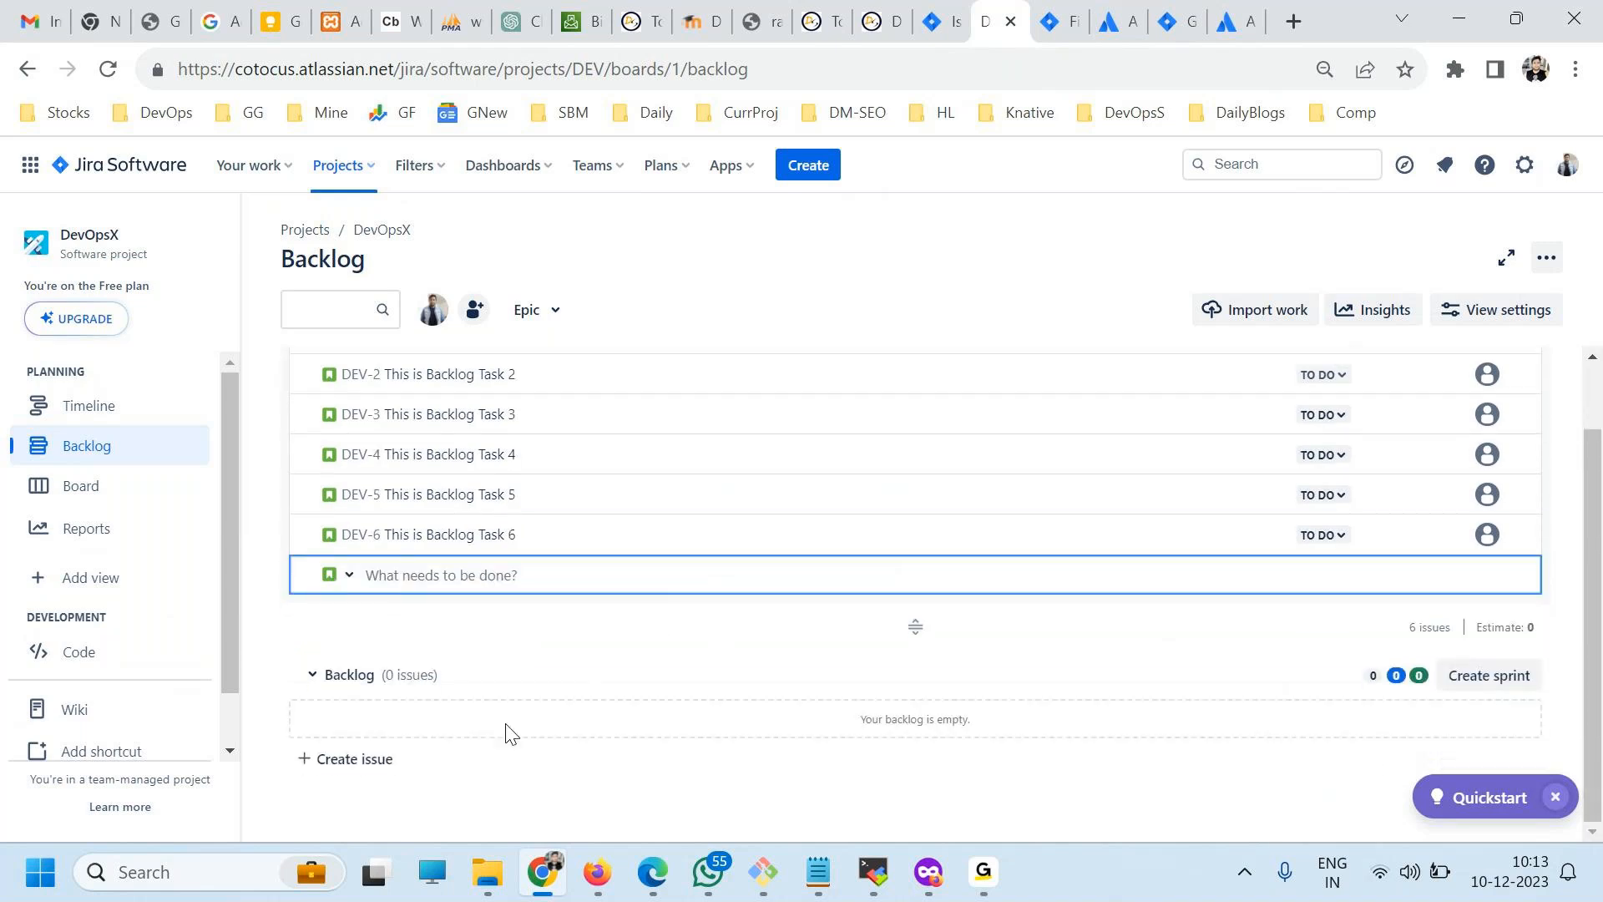
left_click(310, 570)
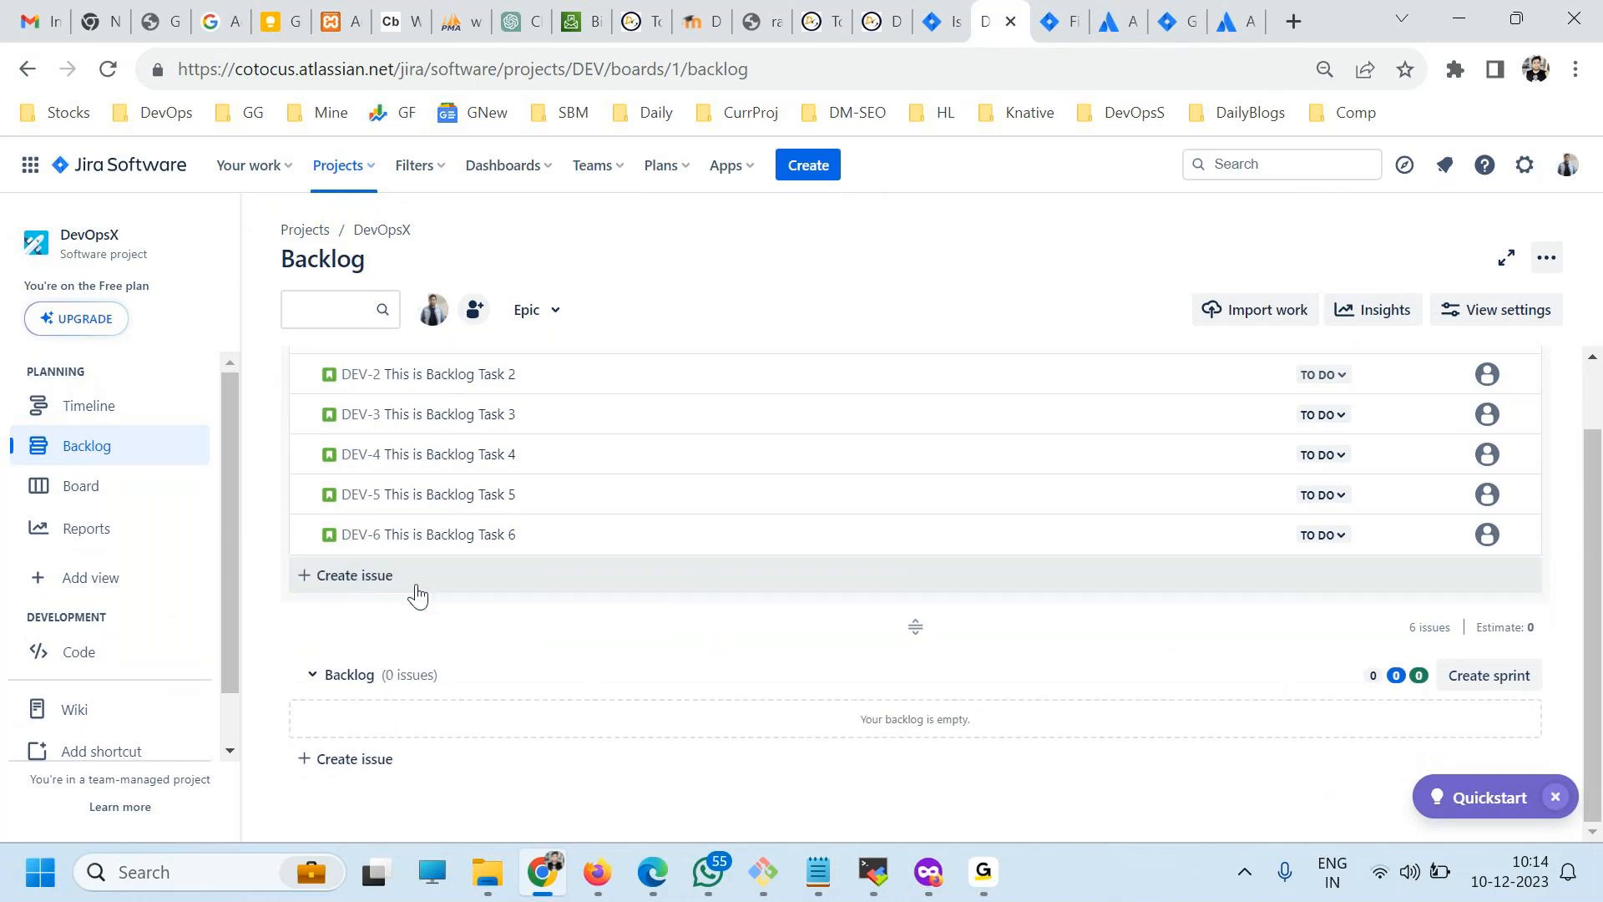
left_click_drag(426, 539, 601, 691)
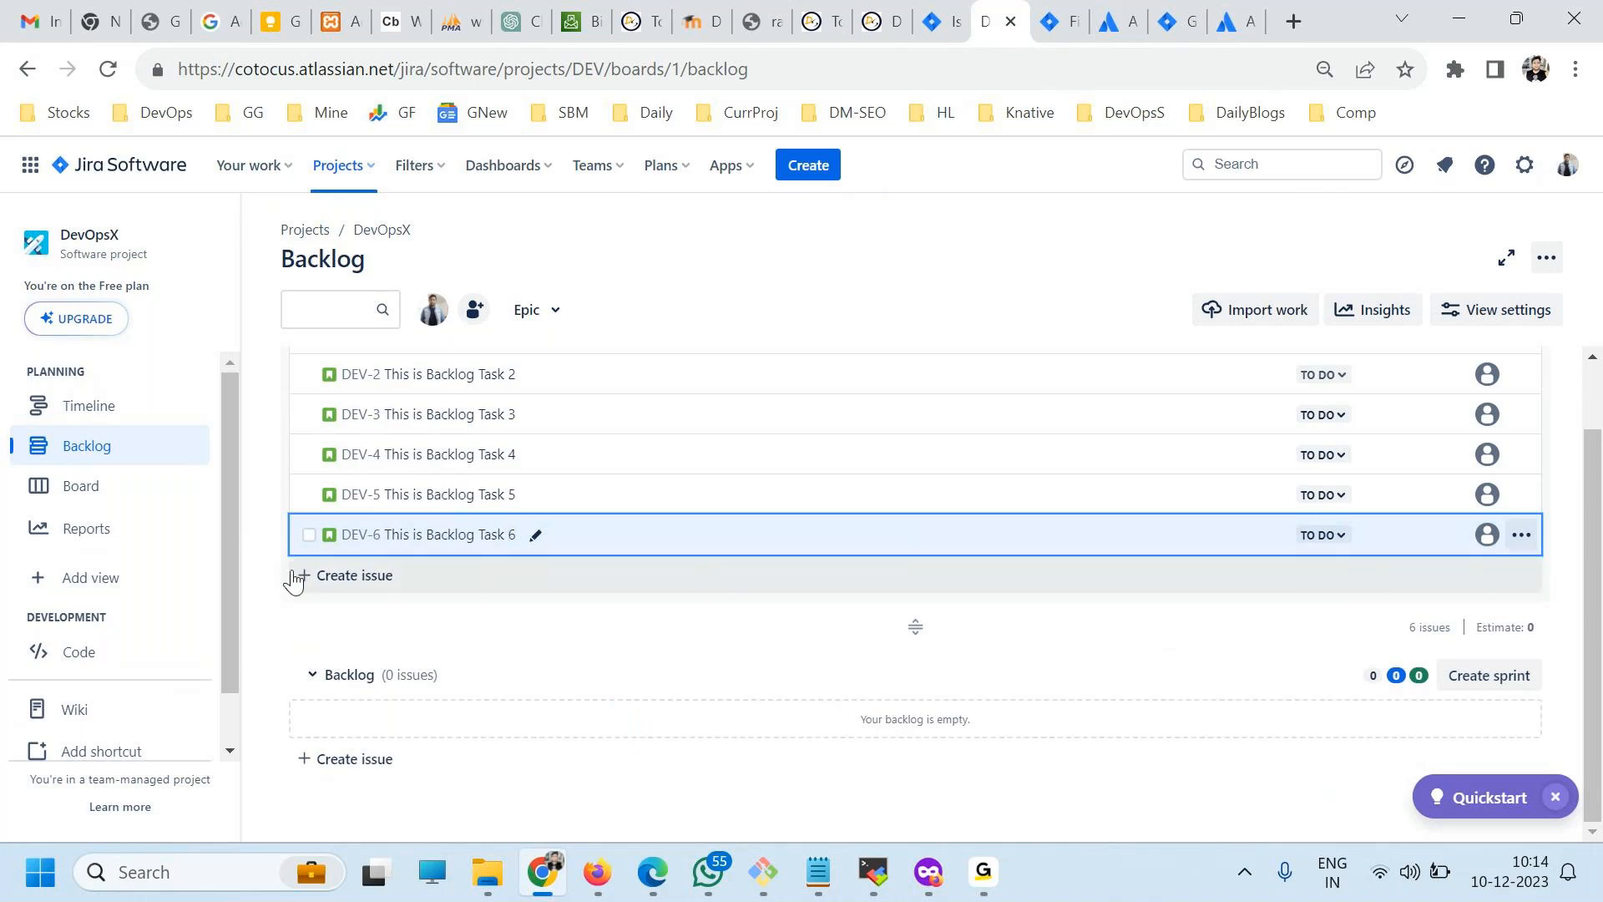
left_click_drag(623, 544, 841, 746)
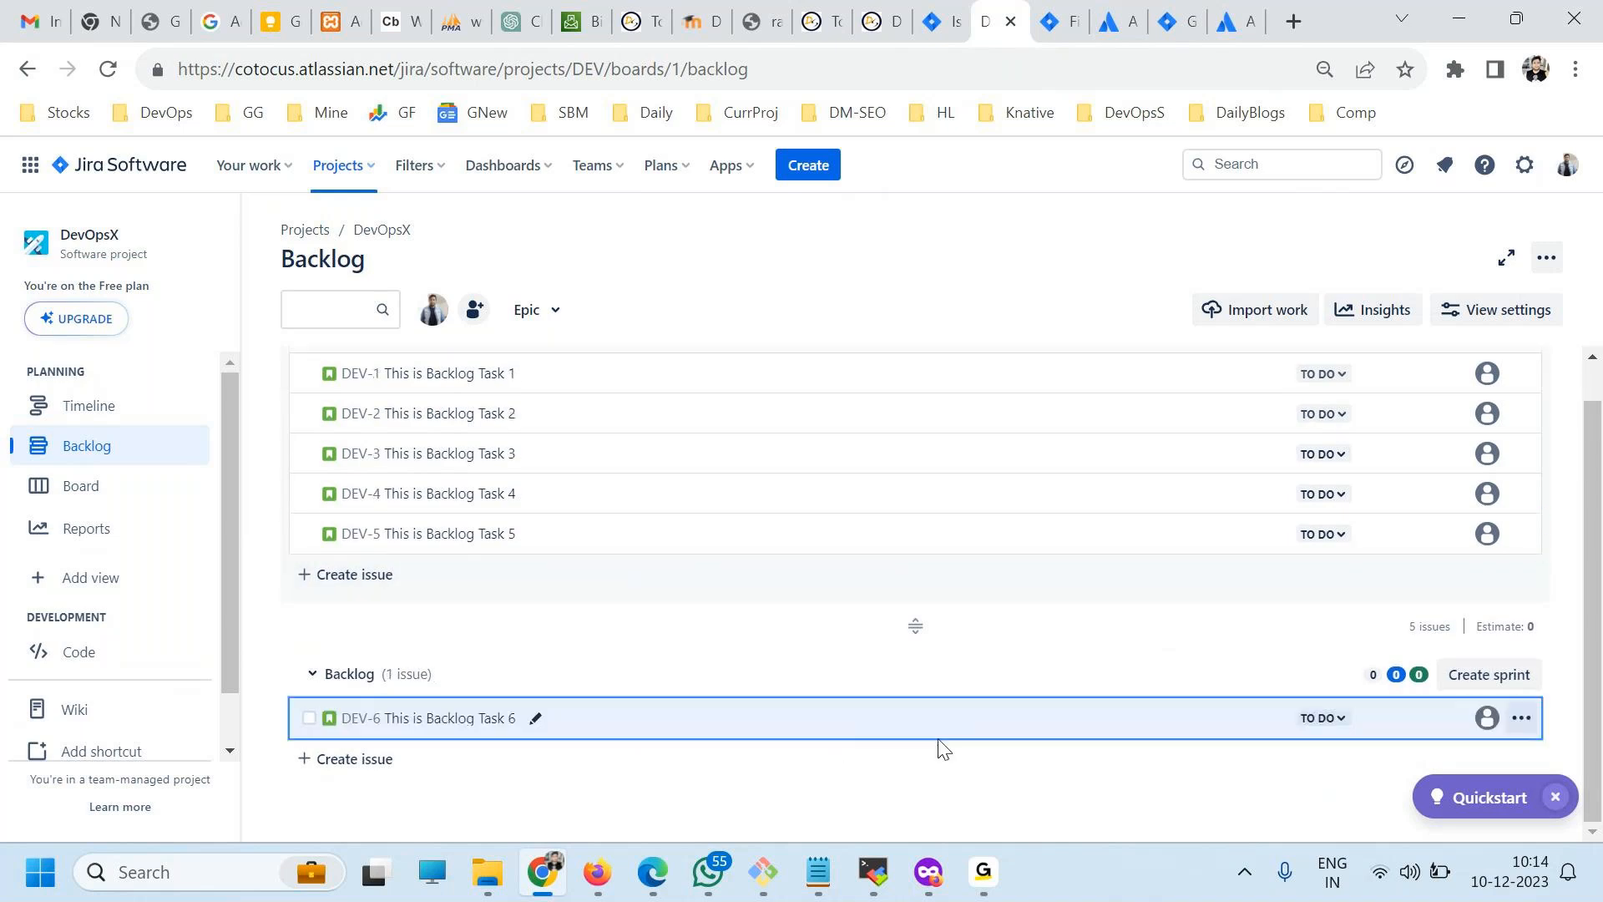
left_click_drag(580, 537, 595, 690)
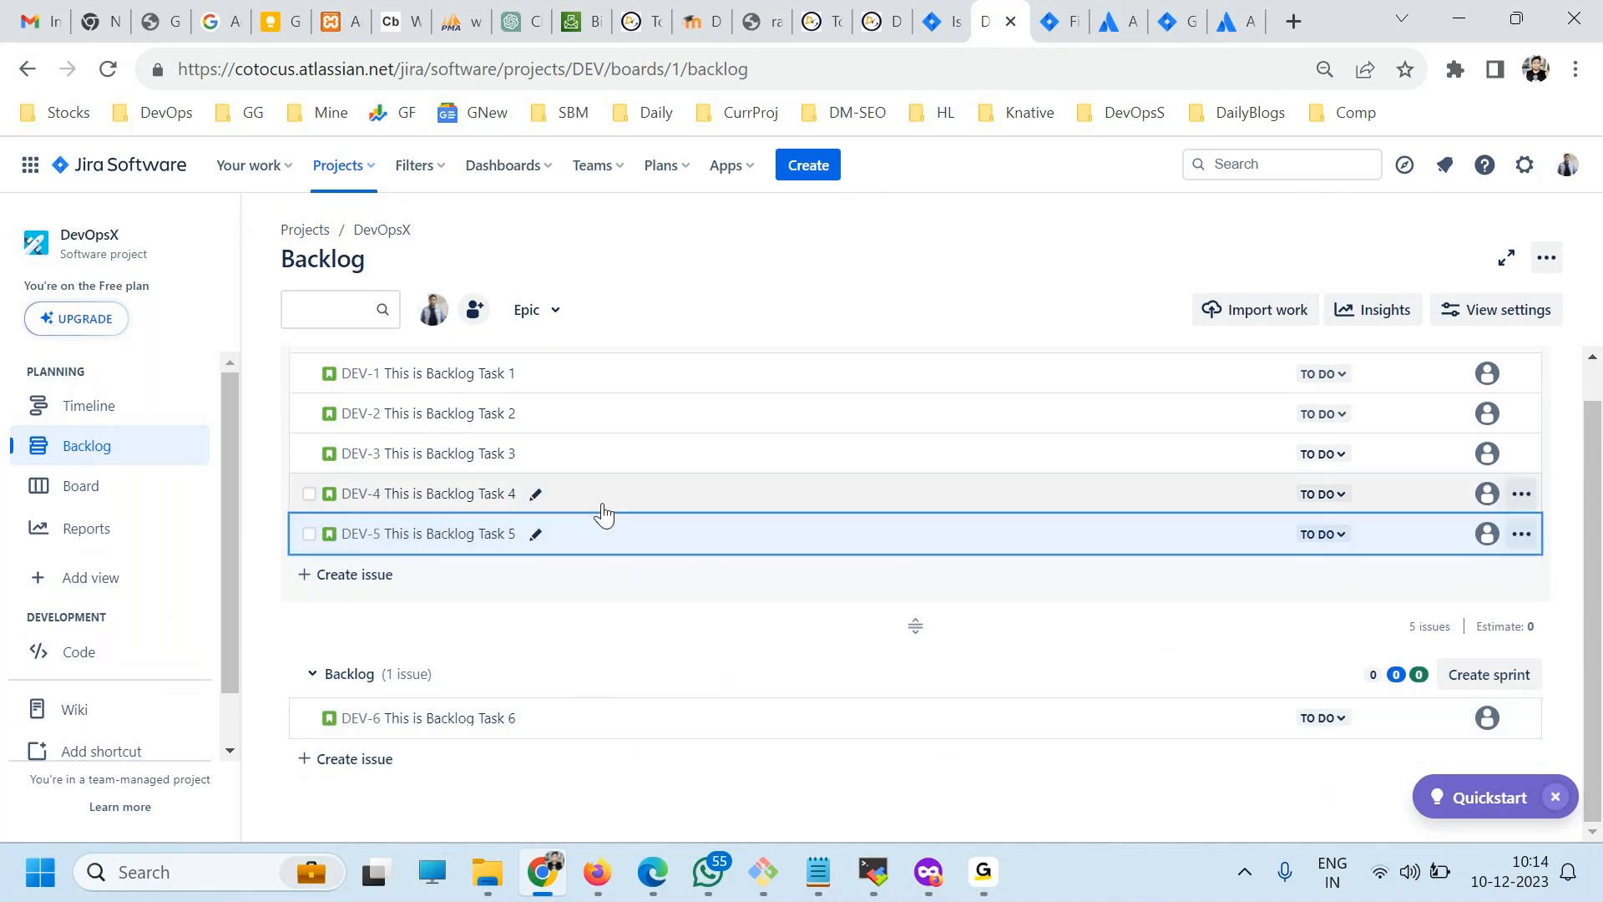
left_click_drag(601, 513, 607, 733)
left_click_drag(605, 499, 596, 701)
left_click_drag(677, 465, 687, 666)
left_click_drag(651, 422, 668, 633)
left_click_drag(651, 385, 659, 589)
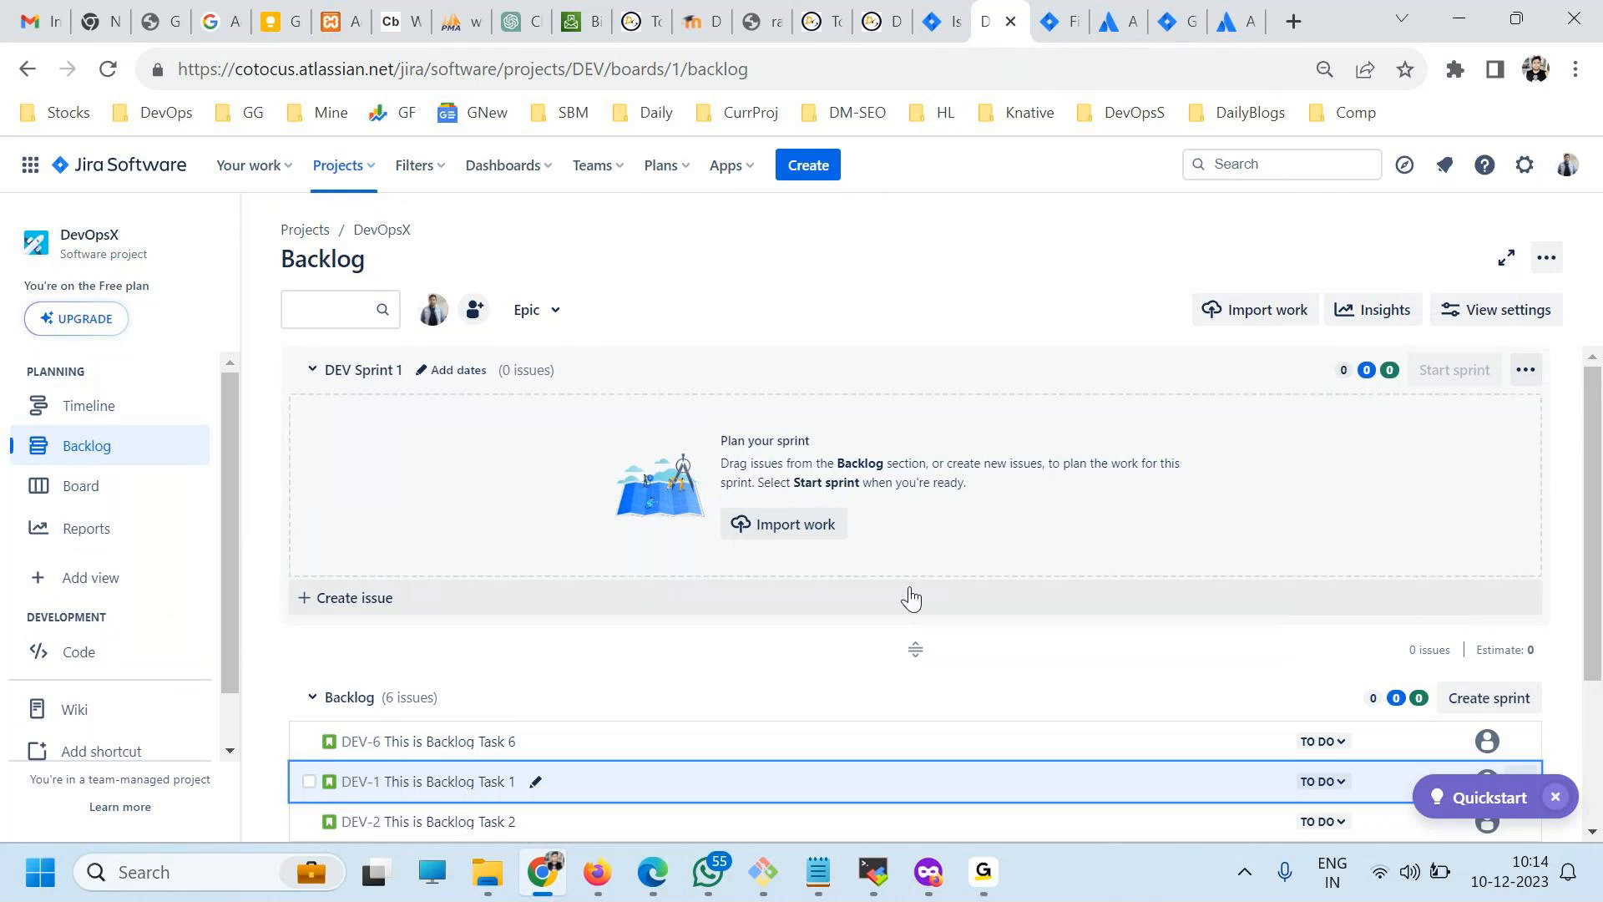
Move Backlog Tasks 1, 2 and 3 from the Backlog section into DEV Sprint 1.
scroll(974, 618, "down", 2)
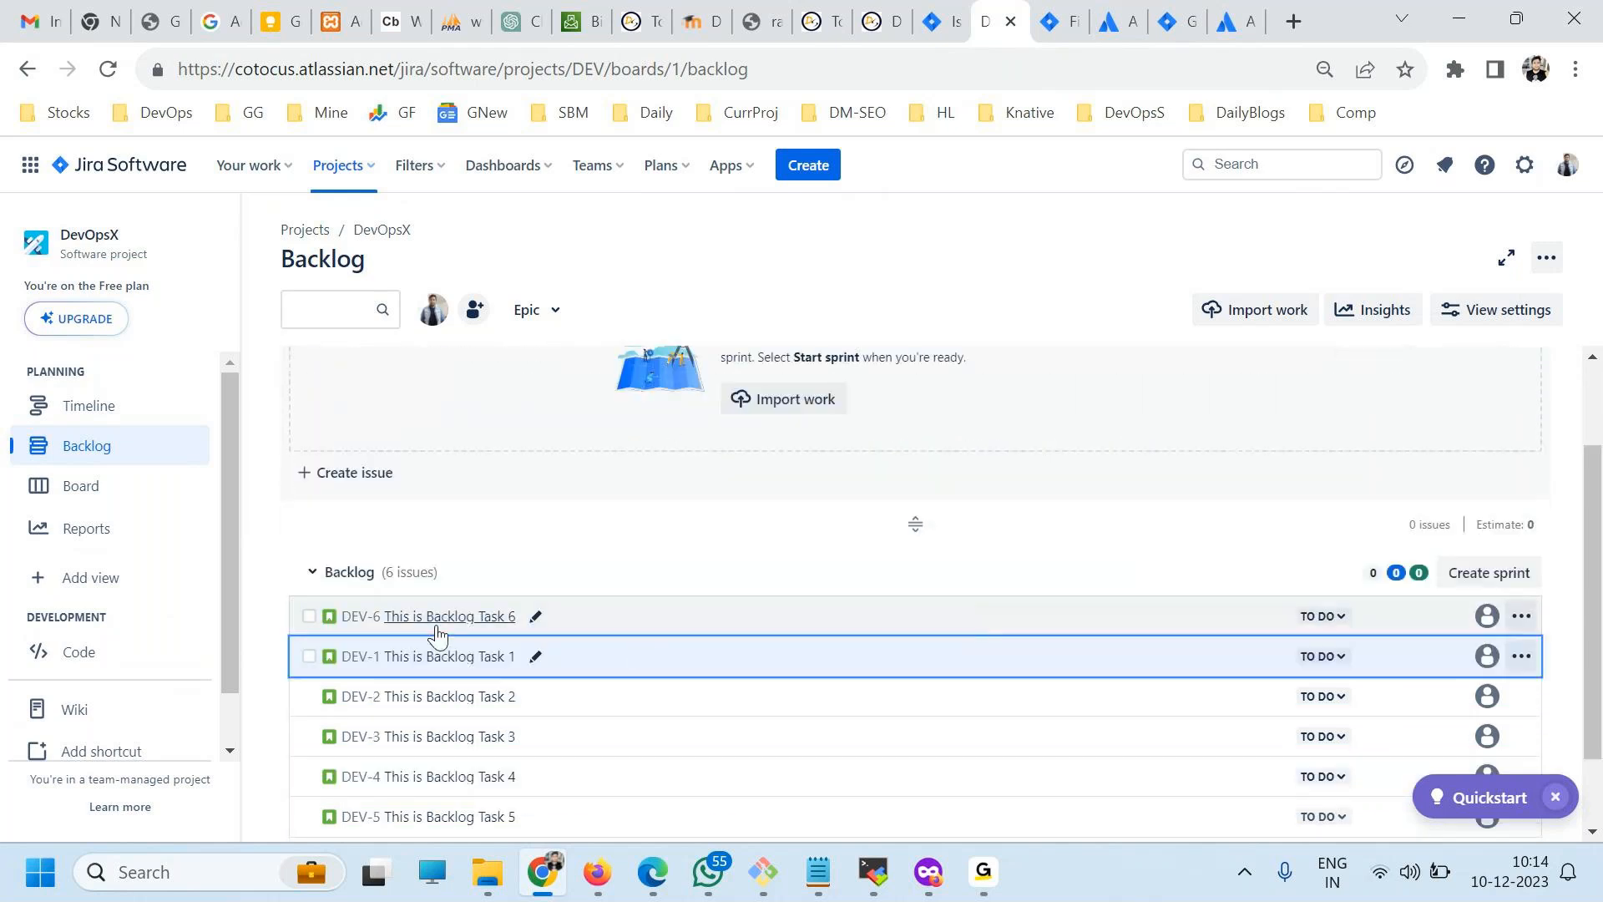
scroll(783, 633, "up", 2)
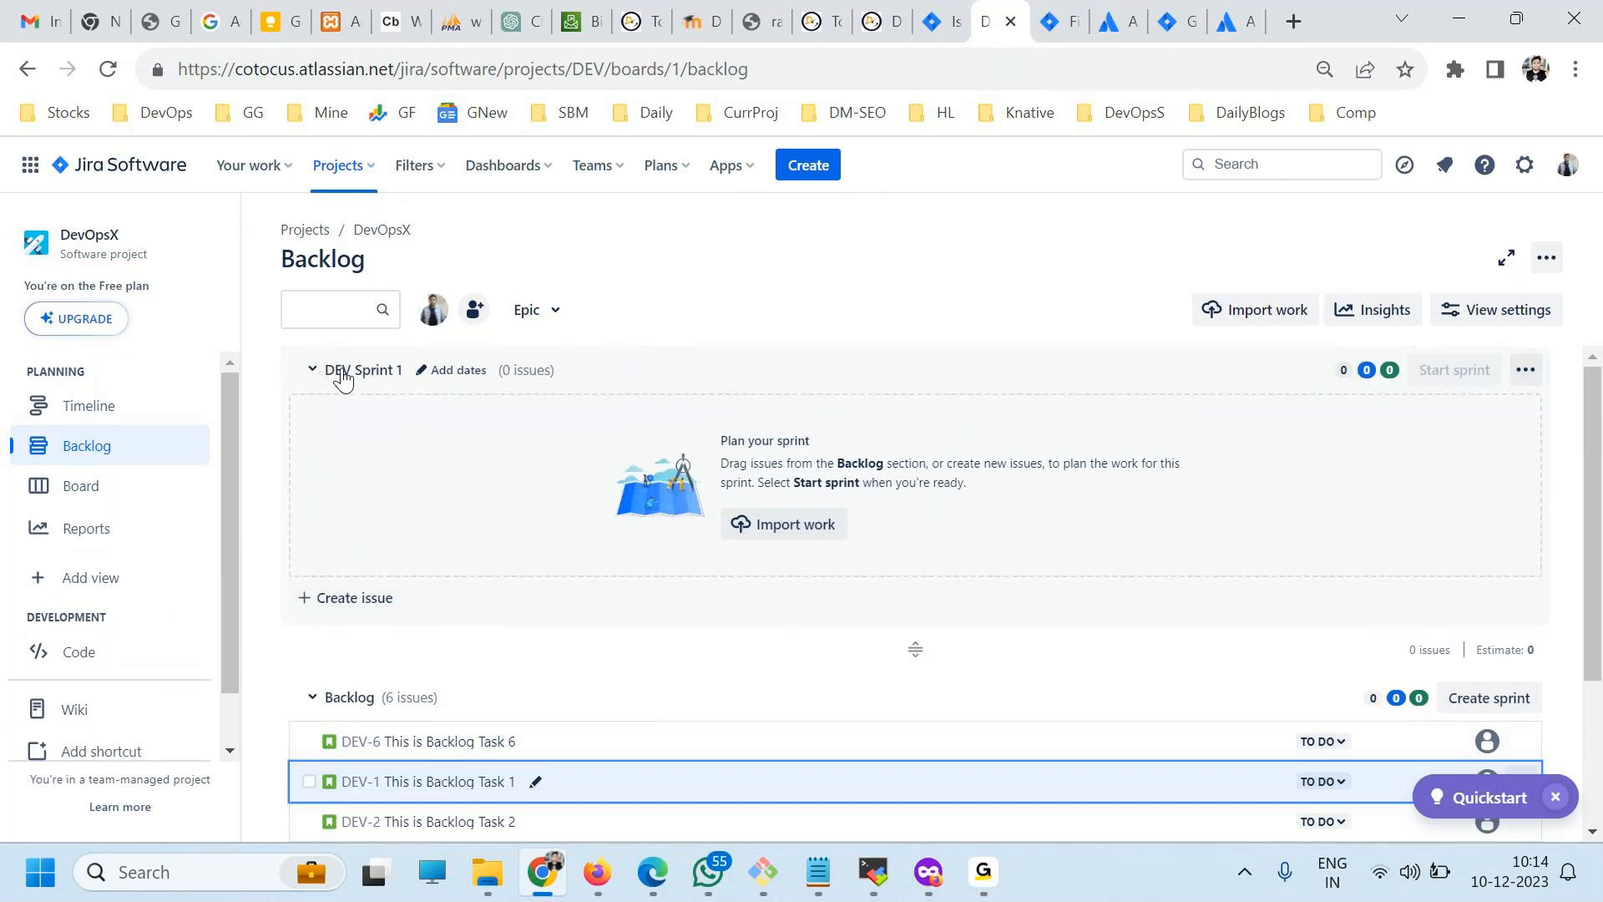
scroll(391, 672, "down", 2)
left_click_drag(391, 672, 422, 543)
left_click_drag(405, 636, 425, 501)
left_click_drag(422, 610, 452, 413)
left_click_drag(422, 679, 421, 451)
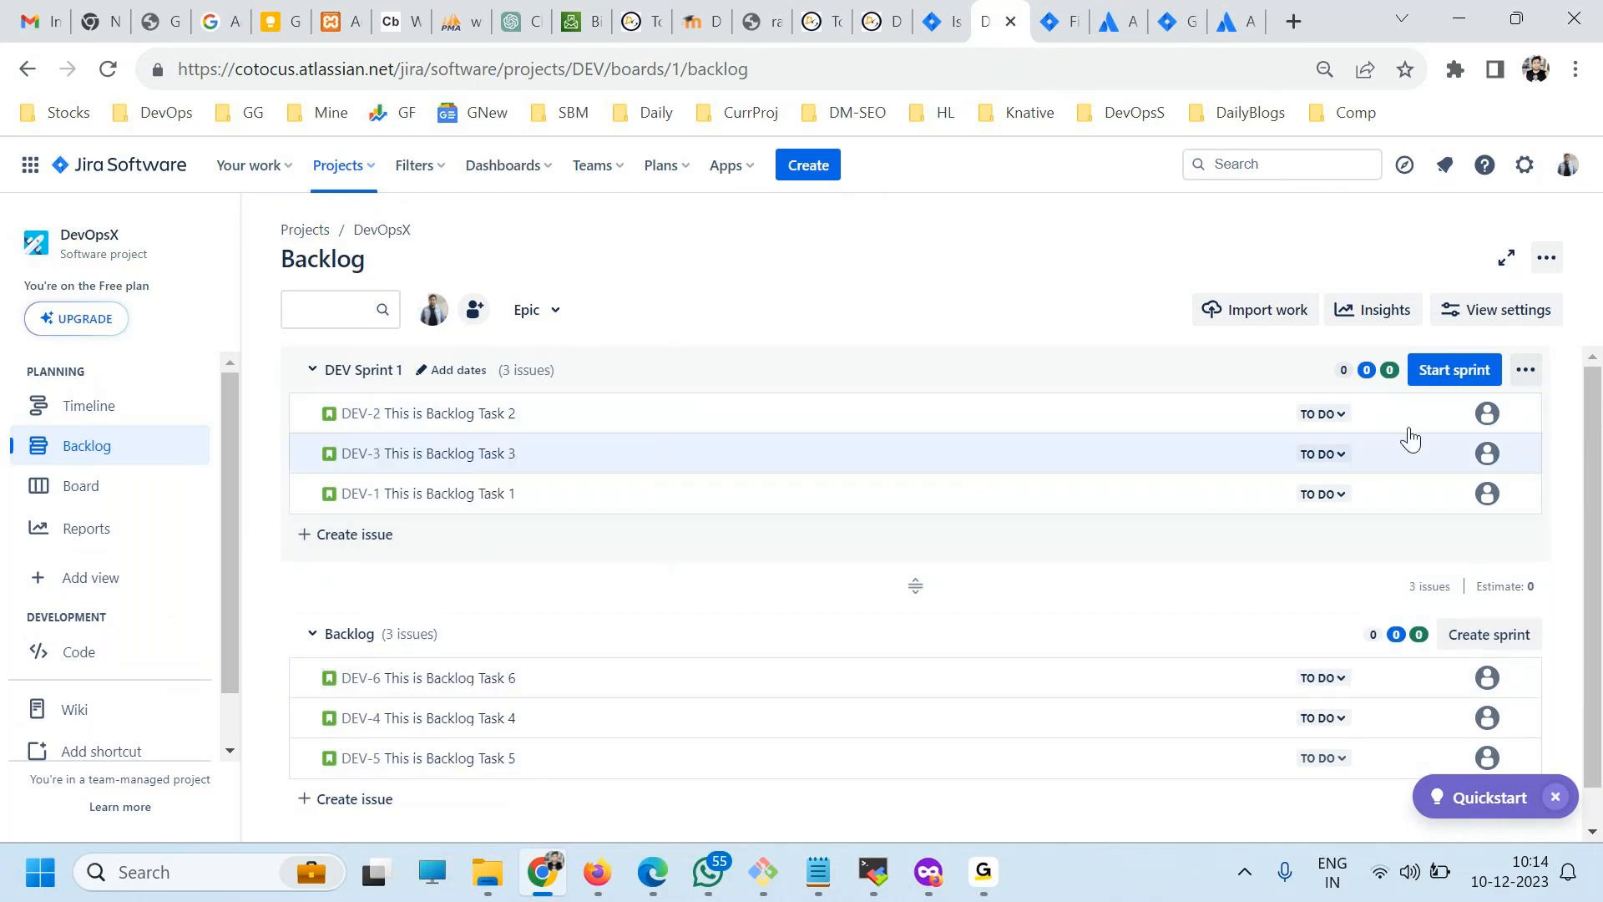
Start DEV Sprint 1 with a duration of 2 weeks.
left_click(1437, 375)
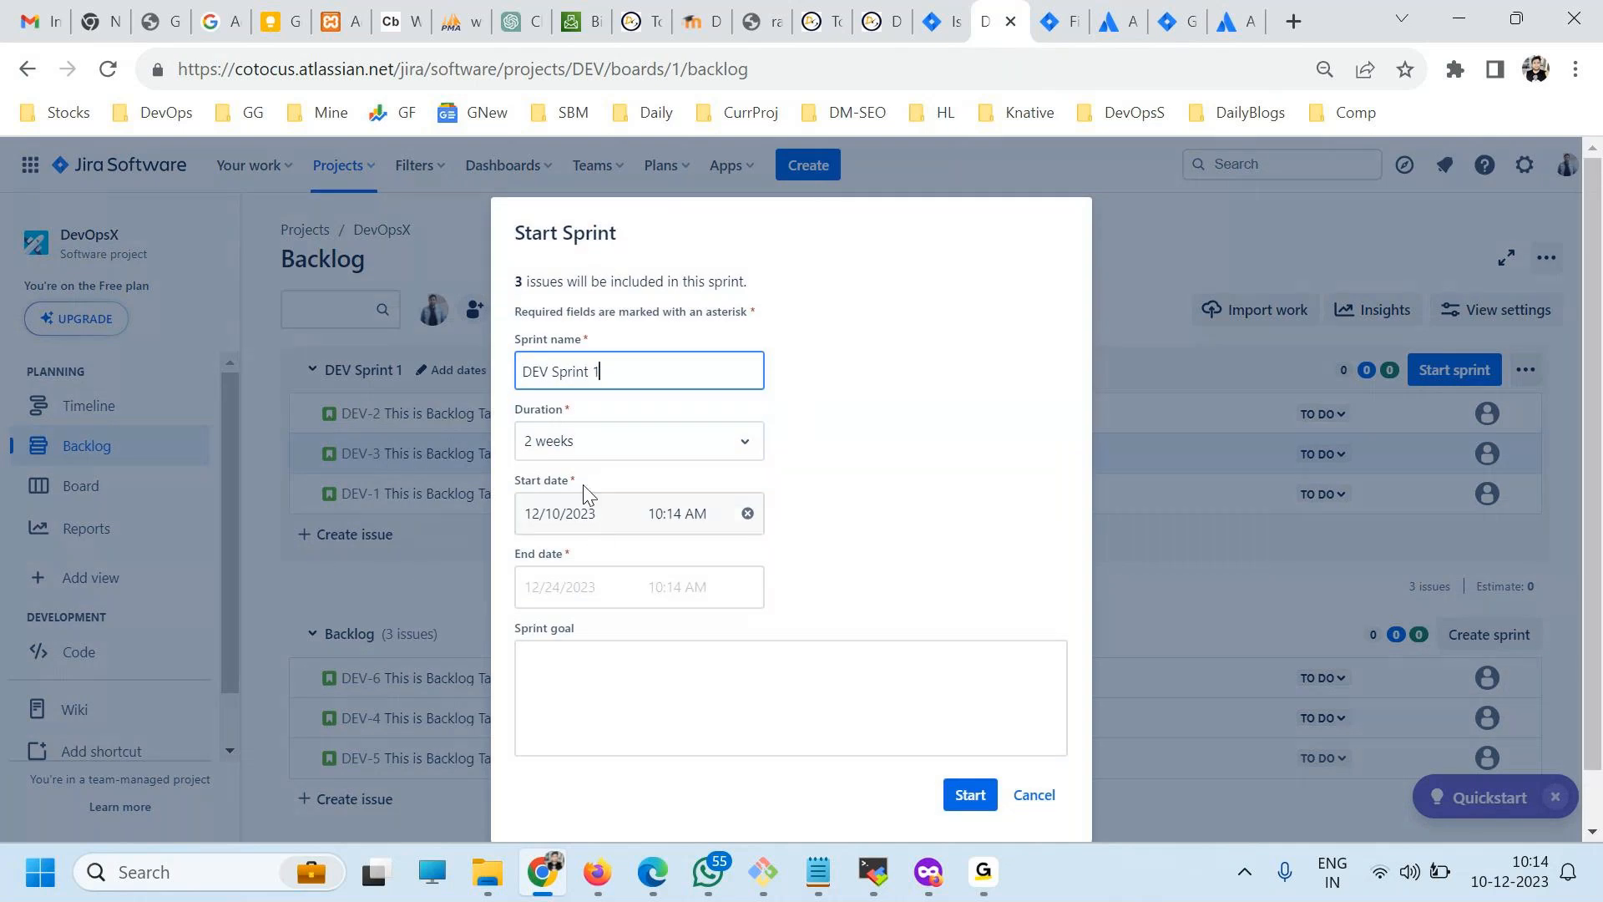
left_click(618, 447)
left_click(898, 512)
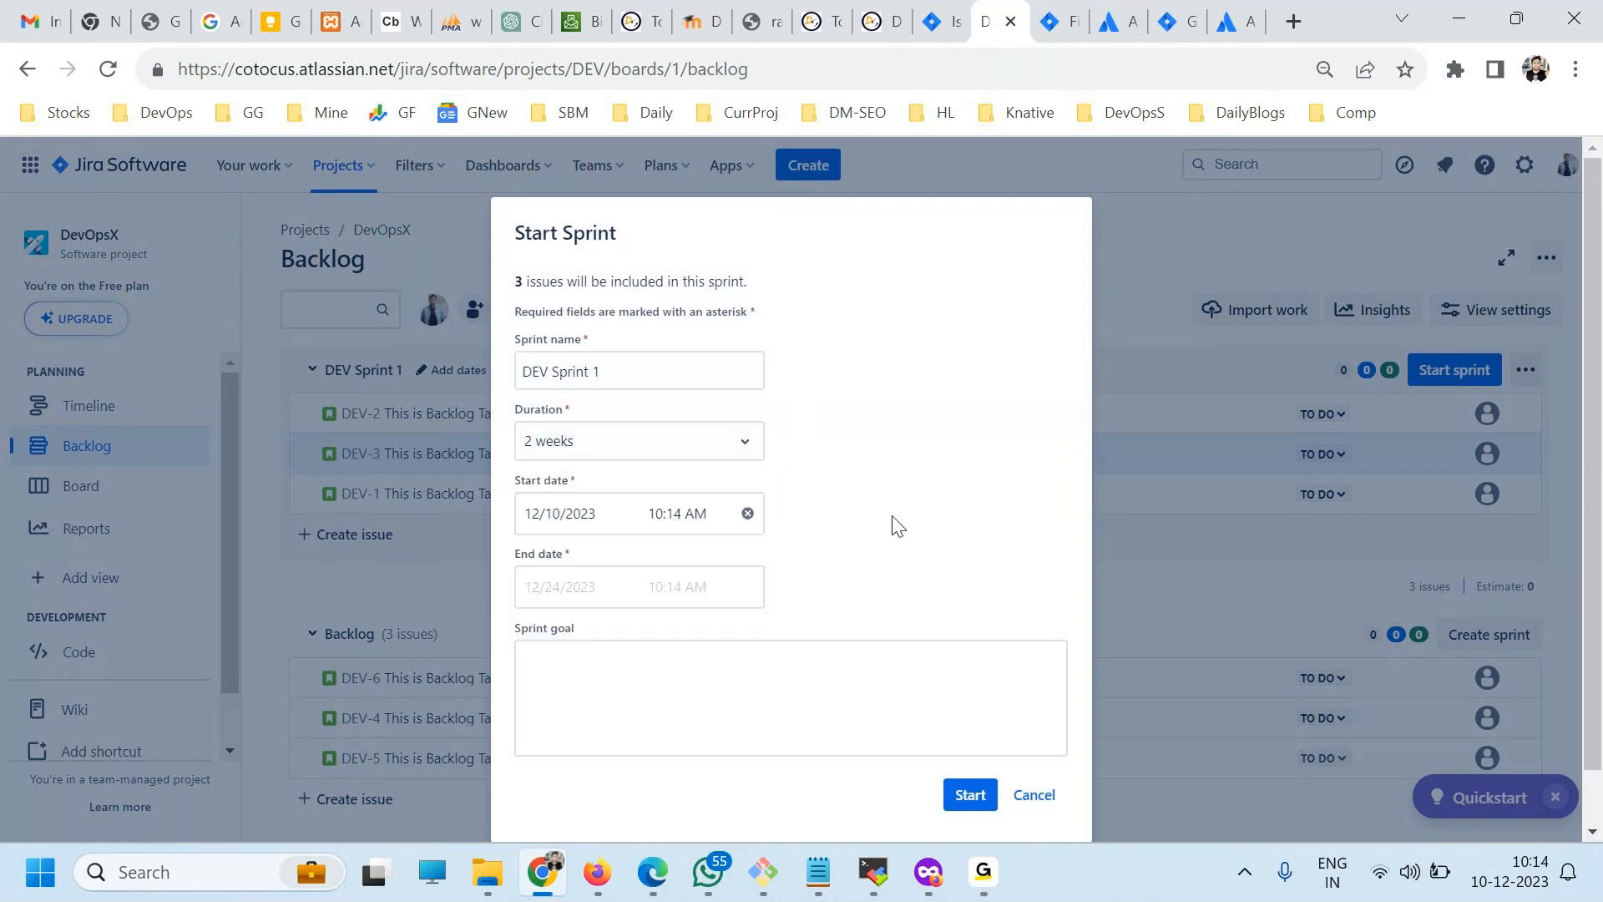
left_click(971, 795)
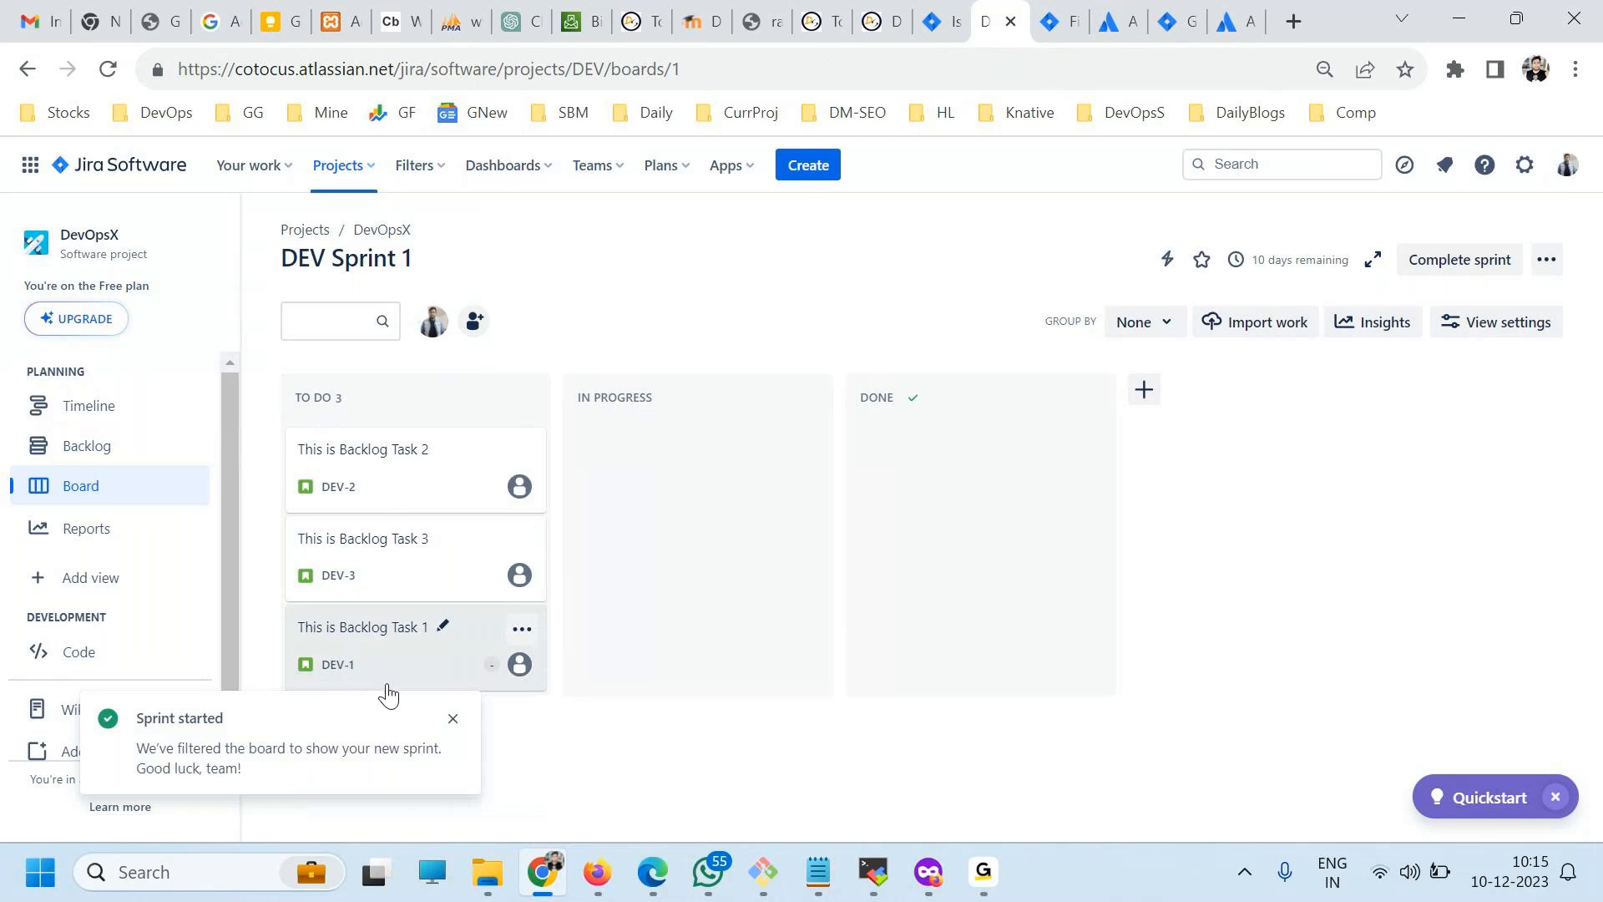
On the sprint board, move Backlog Task 1 to In Progress and Backlog Tasks 2 and 3 to Done.
left_click_drag(358, 648, 708, 703)
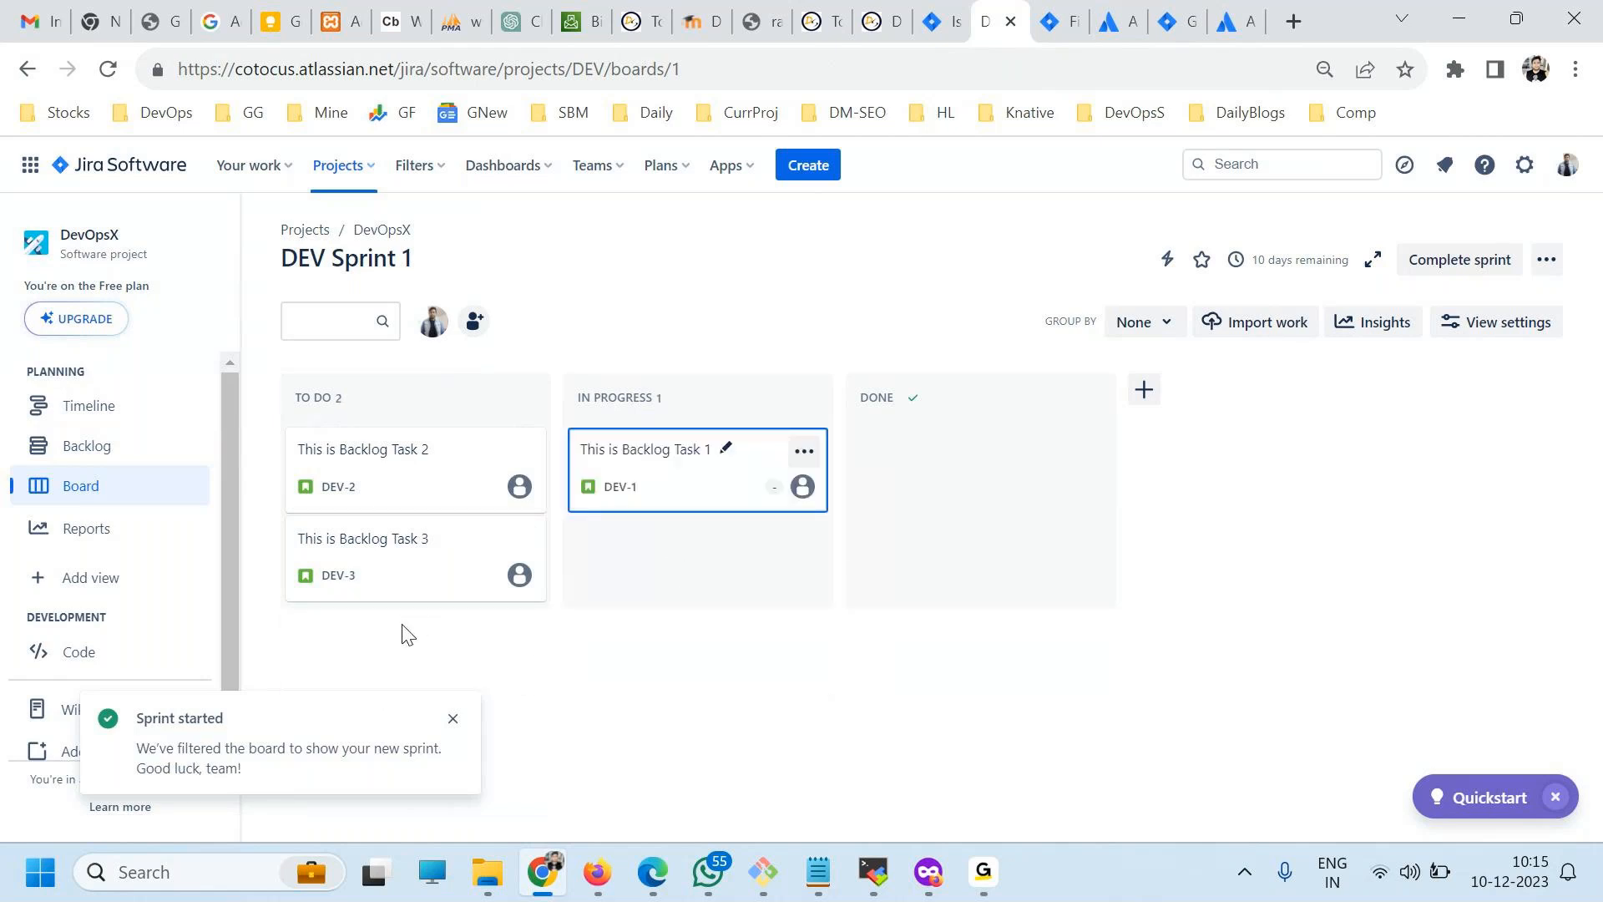
left_click_drag(350, 459, 918, 568)
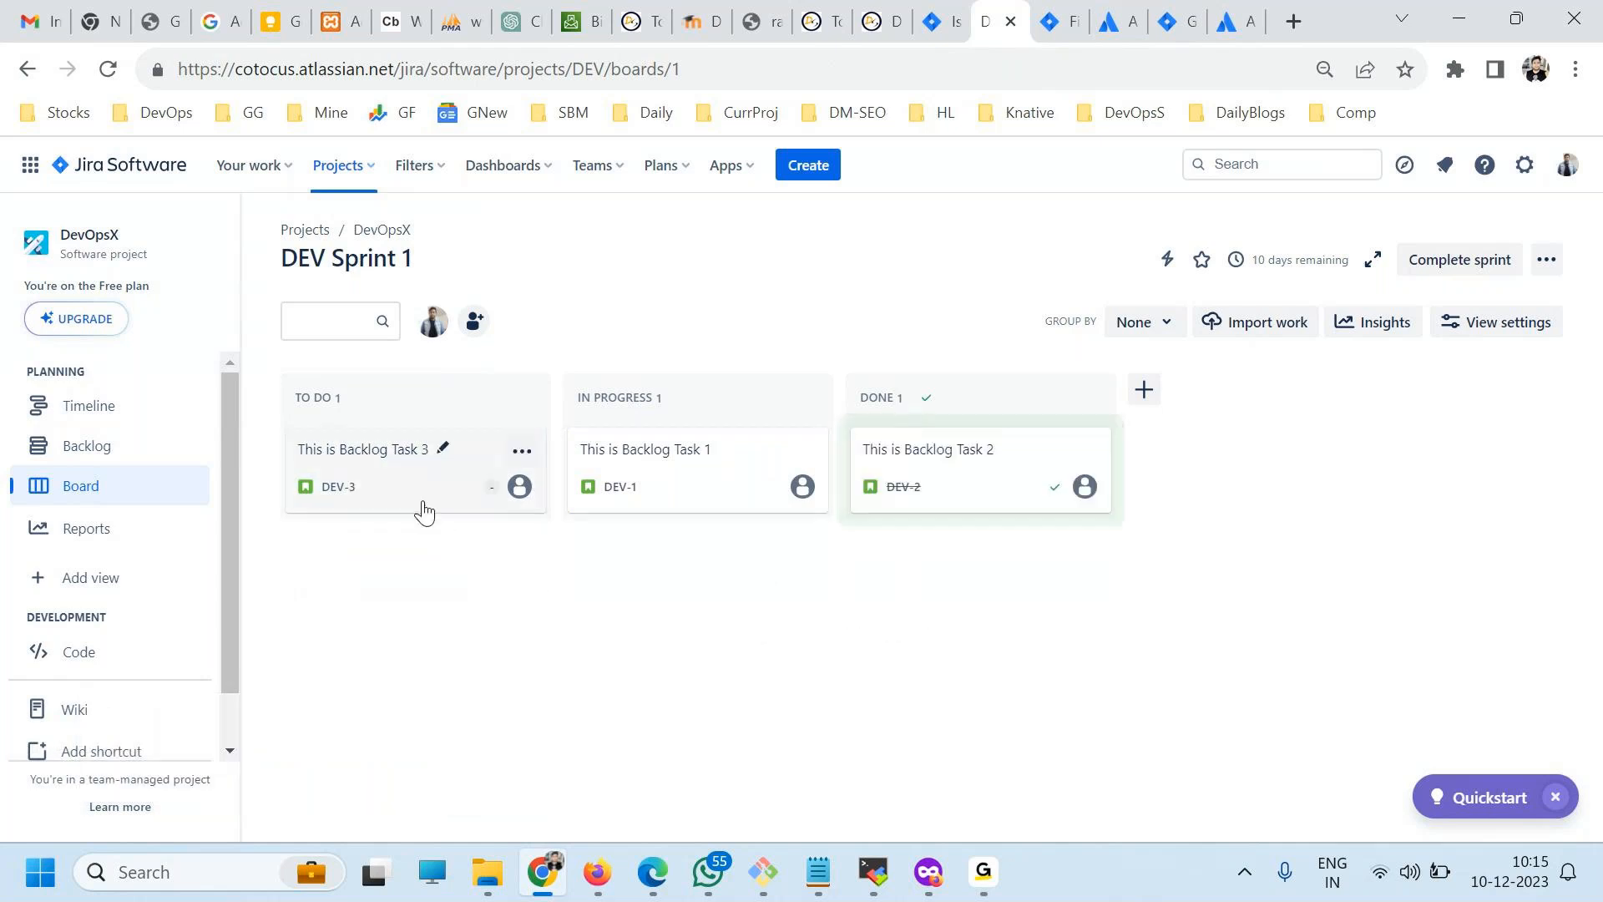
left_click_drag(412, 494, 640, 582)
left_click_drag(655, 443, 848, 562)
left_click_drag(418, 451, 609, 609)
left_click_drag(391, 456, 654, 577)
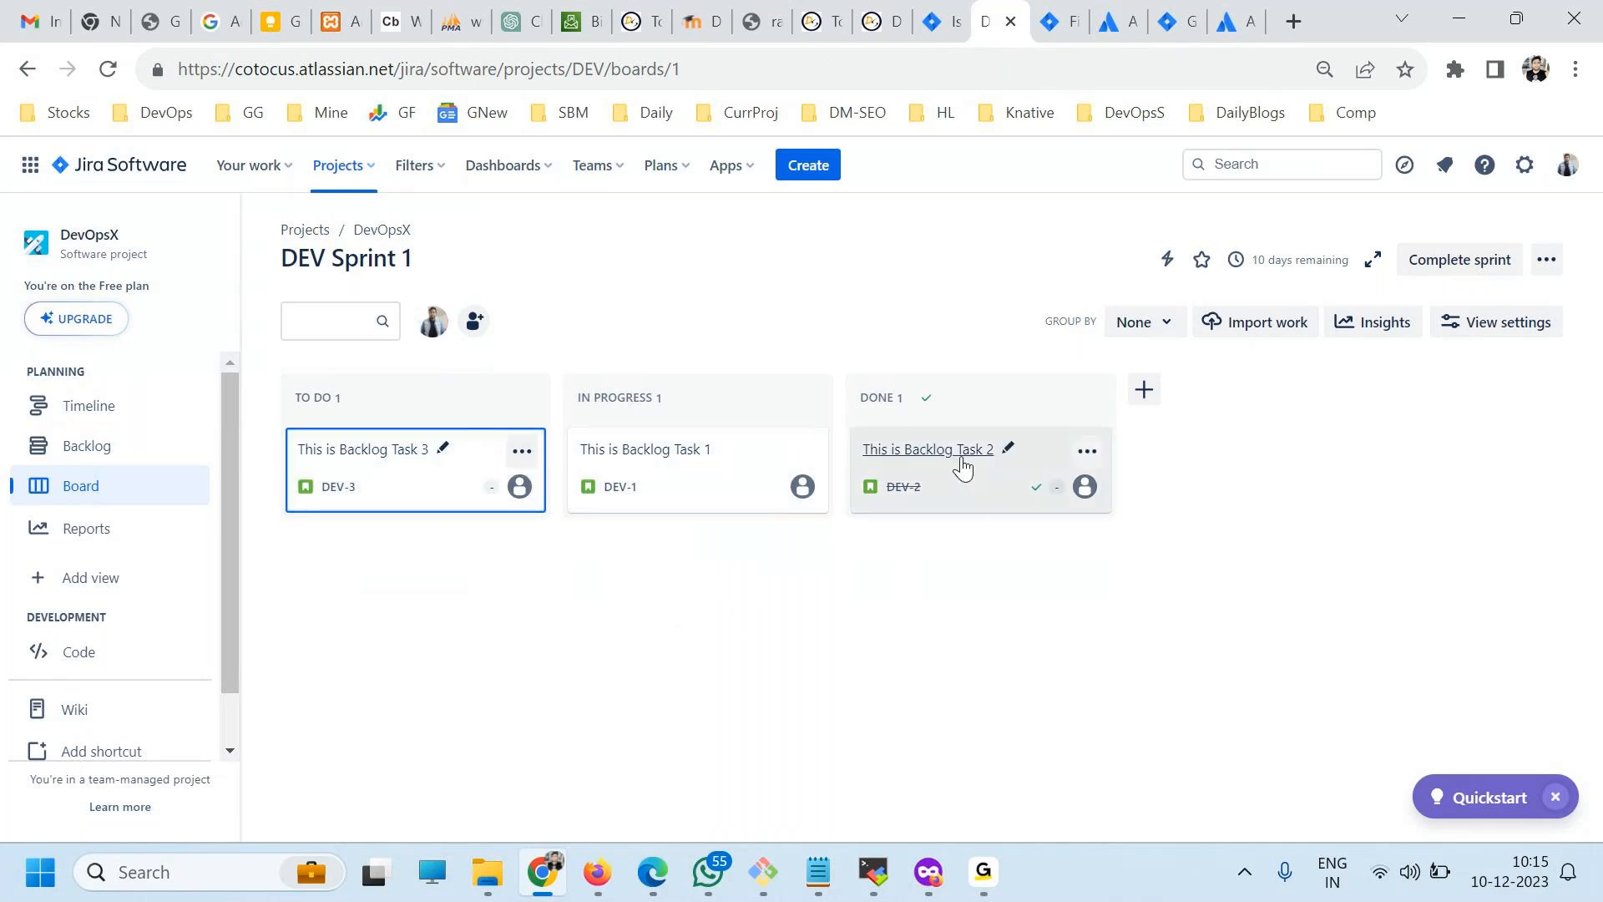
left_click_drag(415, 493, 622, 543)
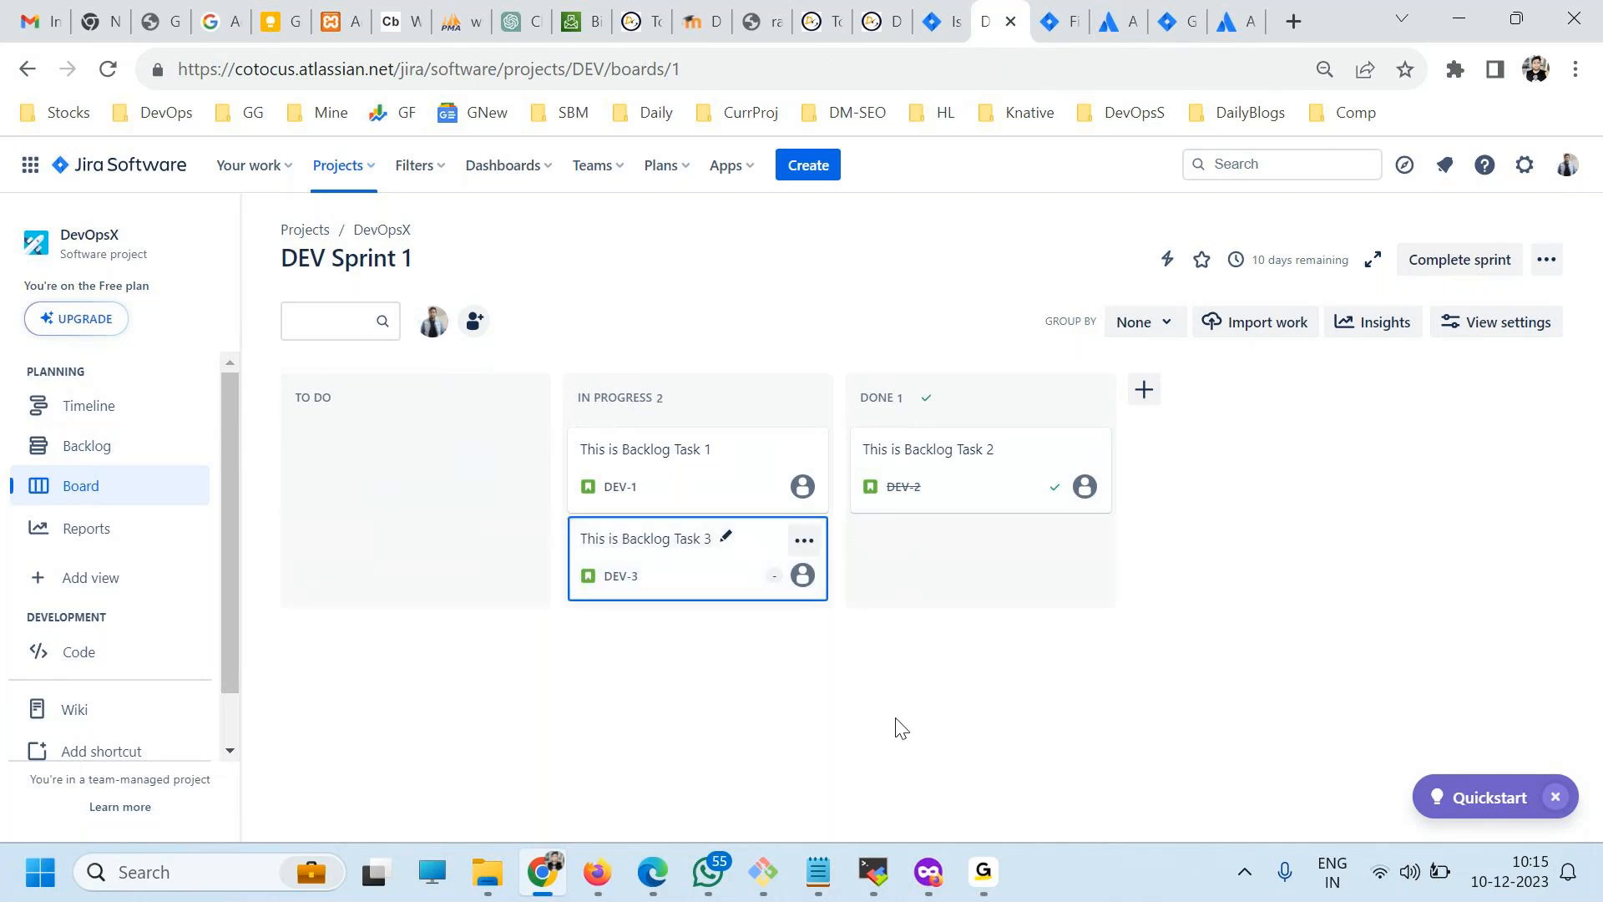
left_click_drag(660, 543, 918, 576)
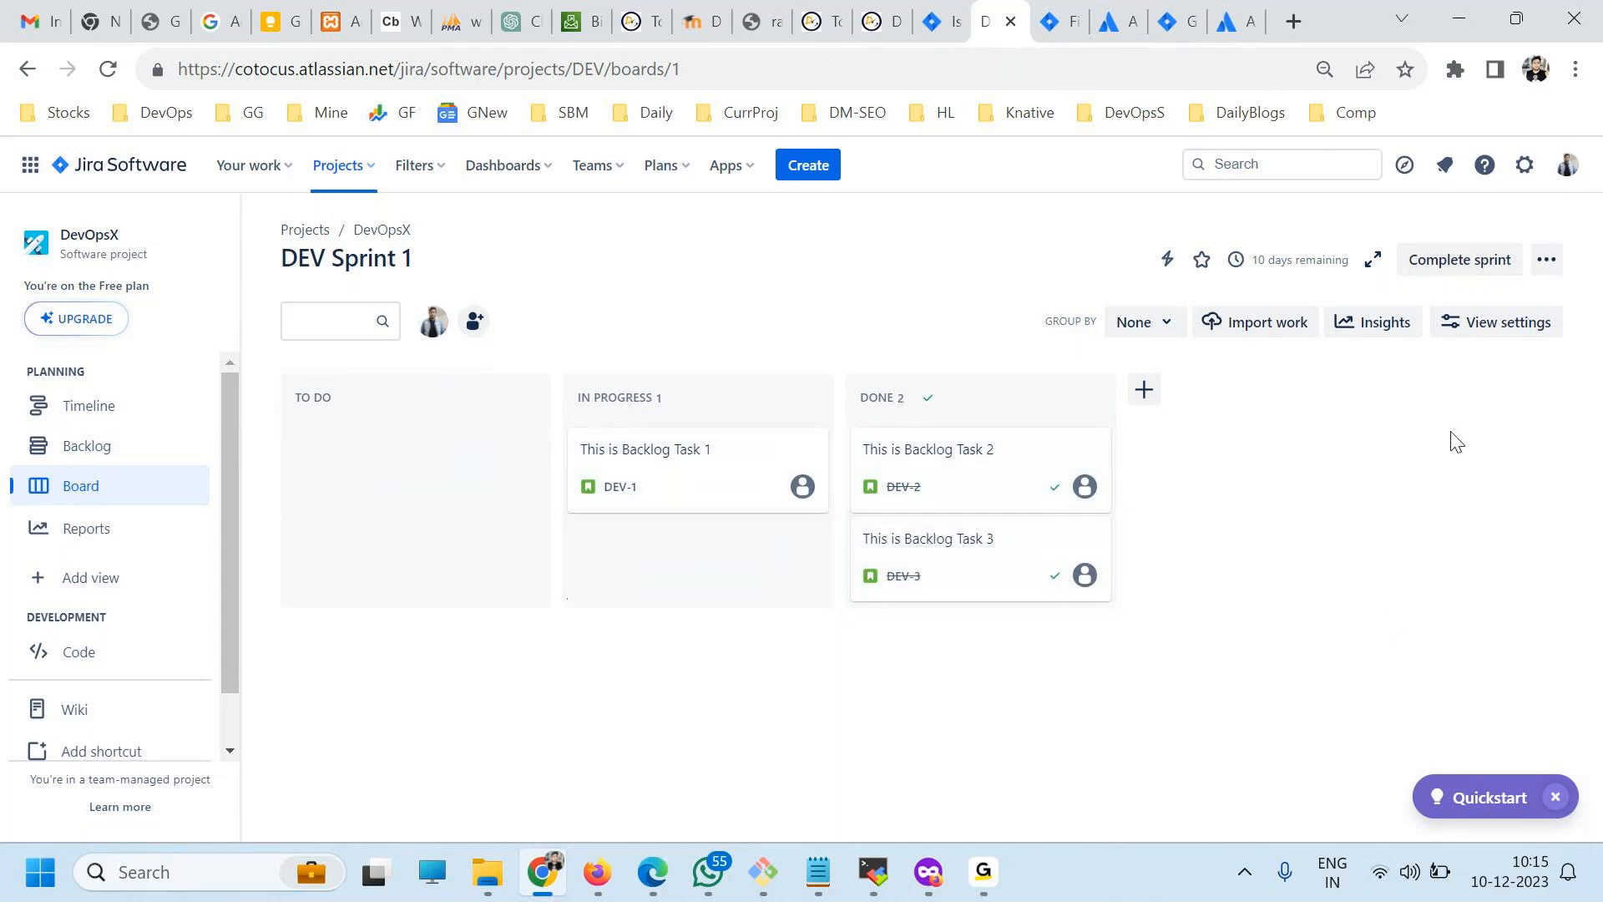
Complete DEV Sprint 1, sending its open issues to the Backlog, and skip creating the Confluence retrospective page.
left_click(1460, 262)
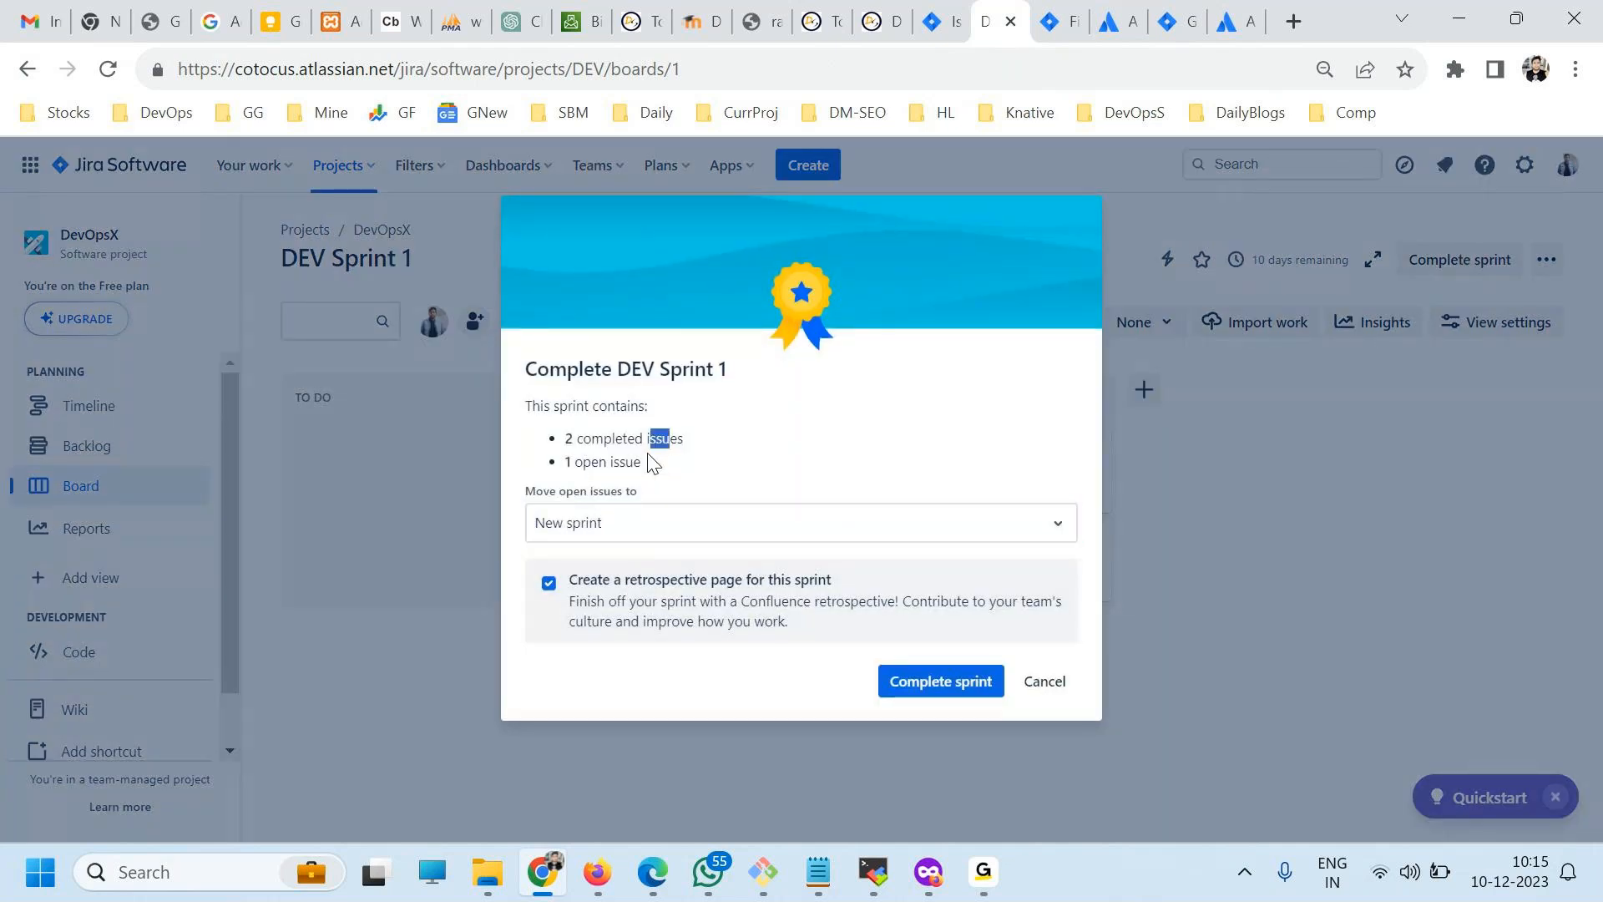
left_click_drag(660, 462, 593, 456)
left_click(600, 522)
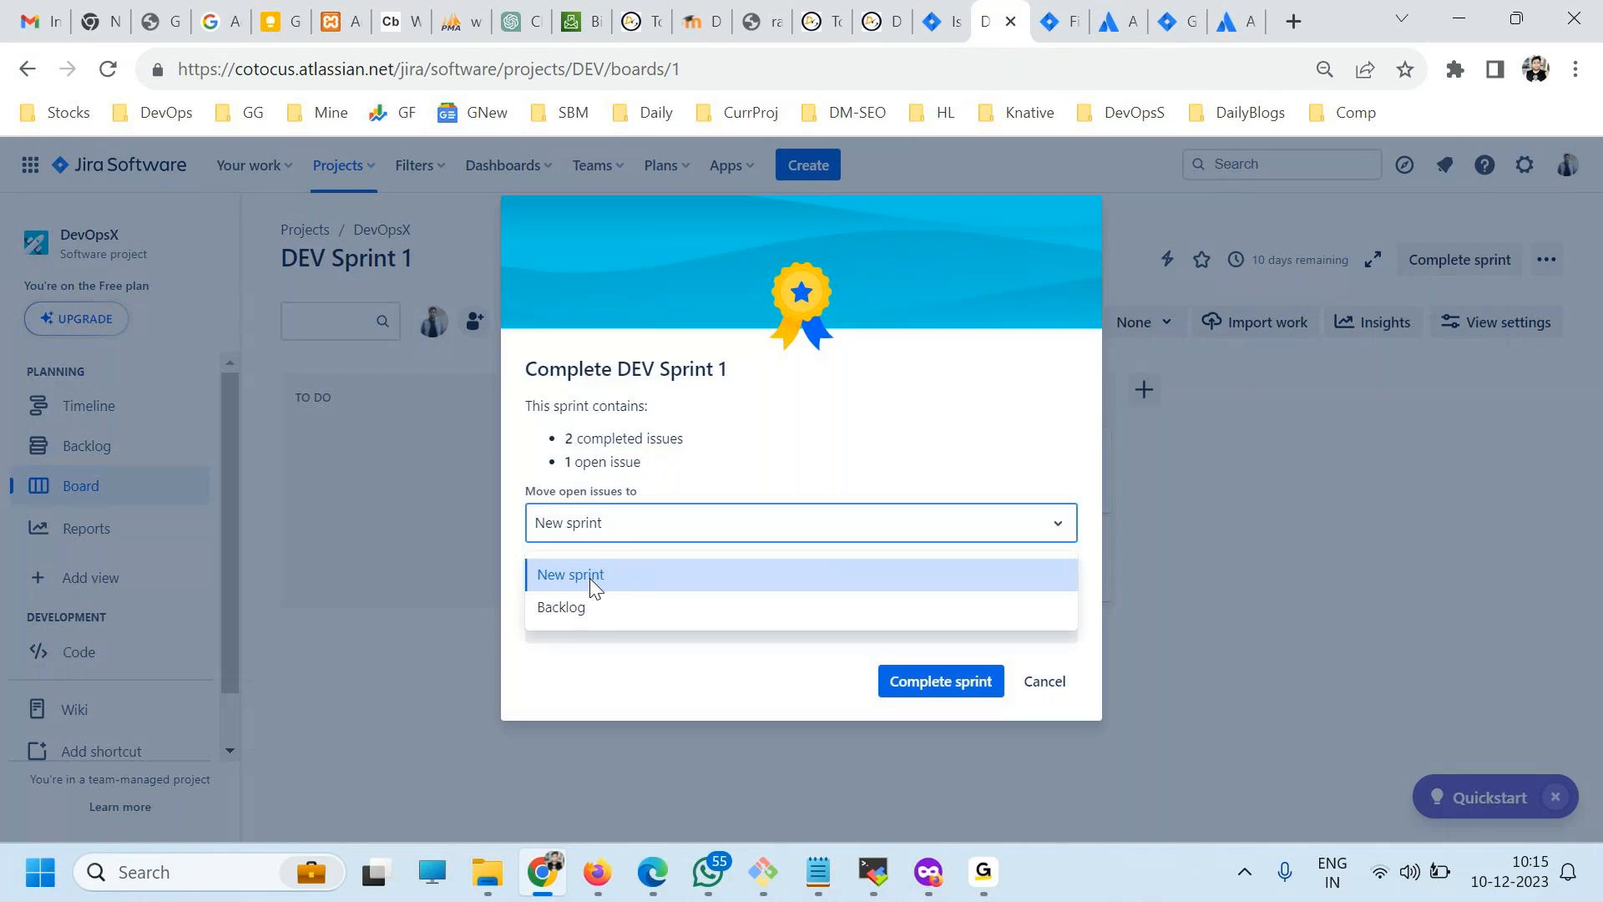
left_click(894, 440)
left_click(663, 522)
left_click(588, 603)
left_click(923, 682)
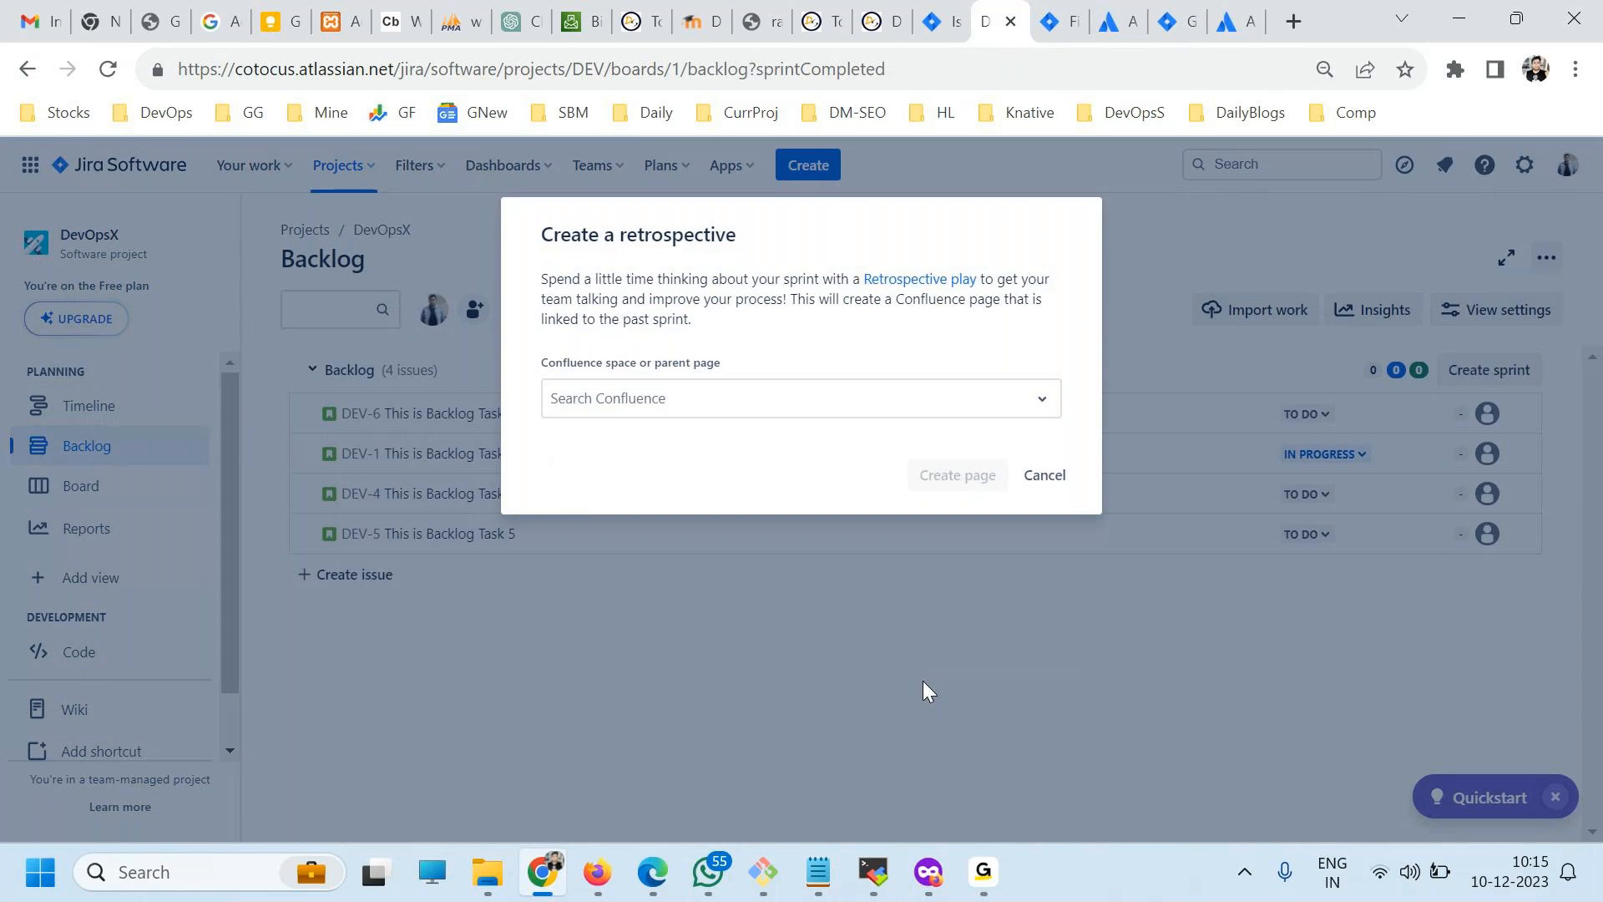
left_click(1040, 485)
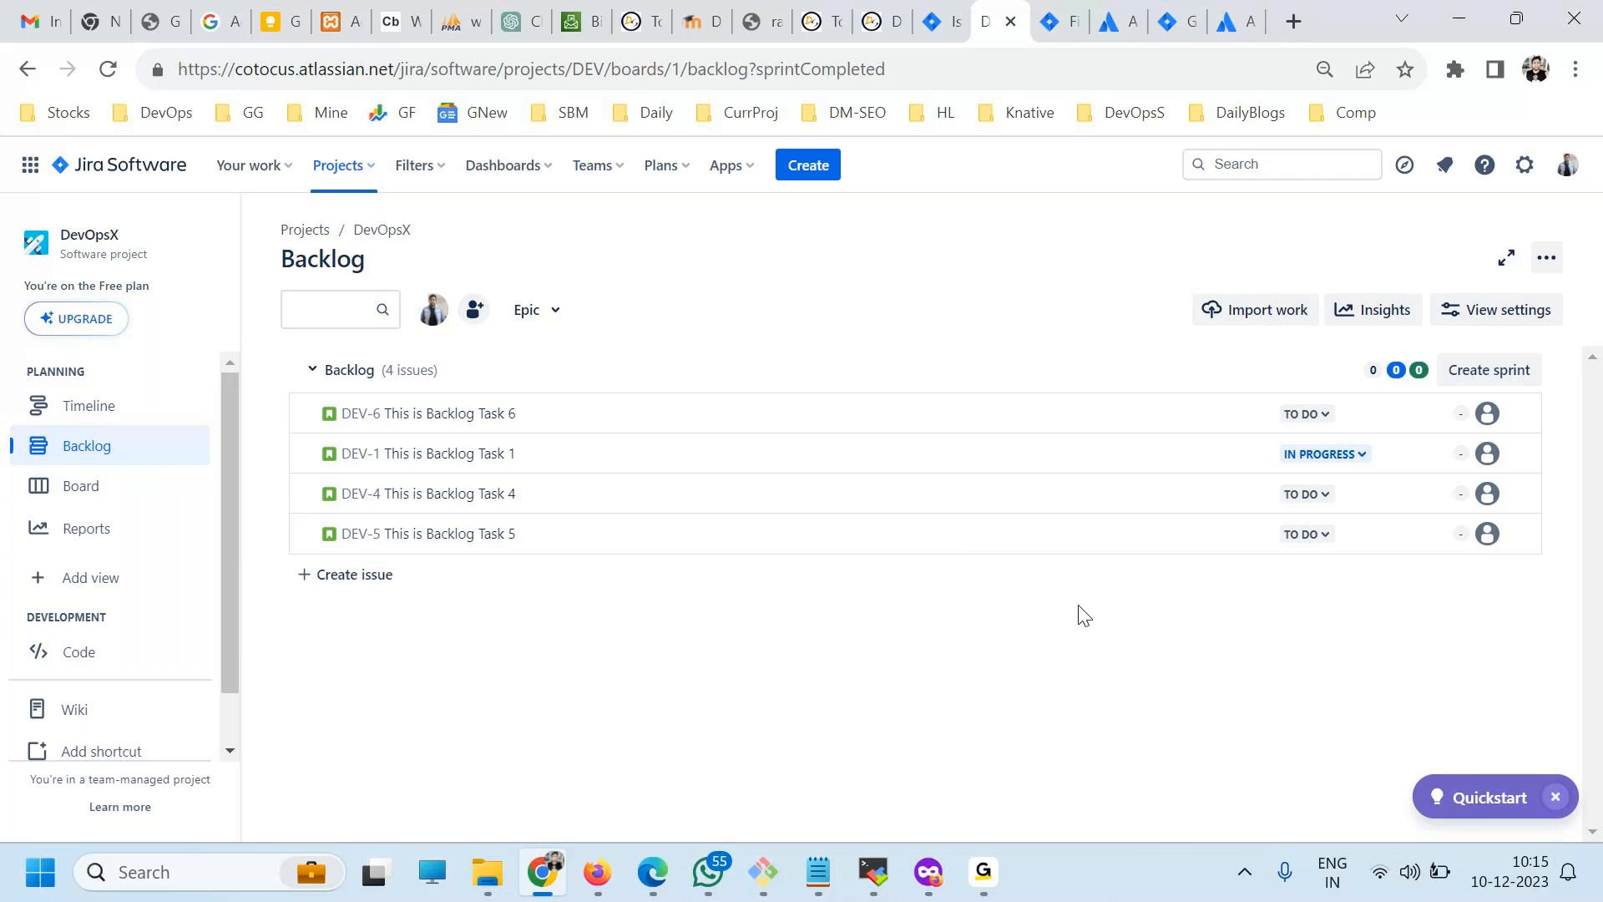
left_click(994, 878)
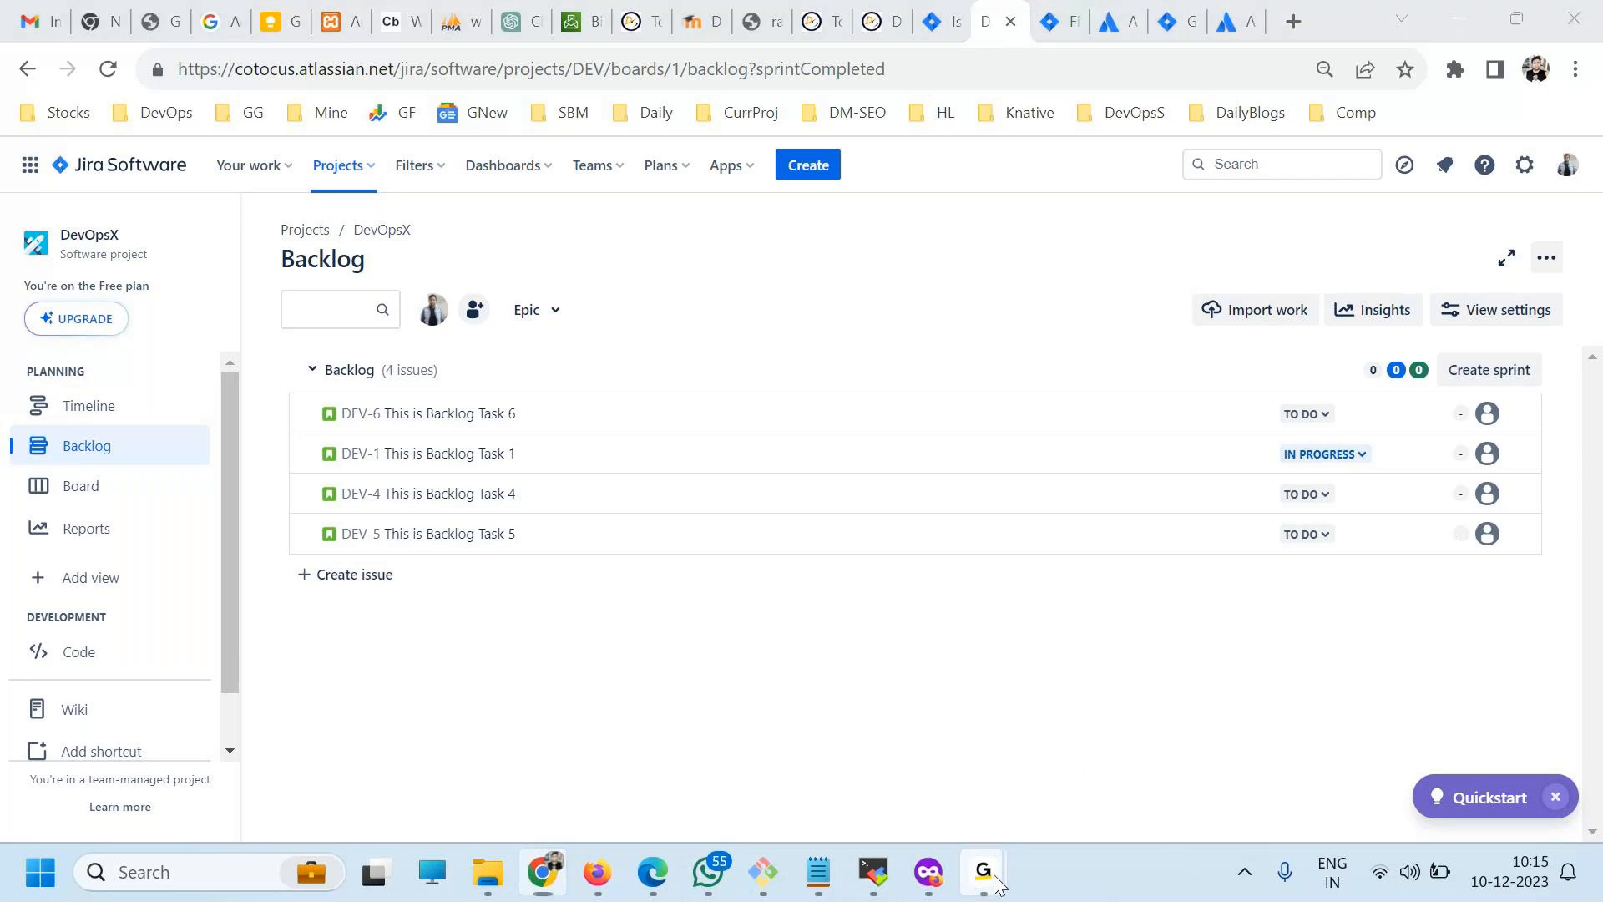
left_click(1114, 710)
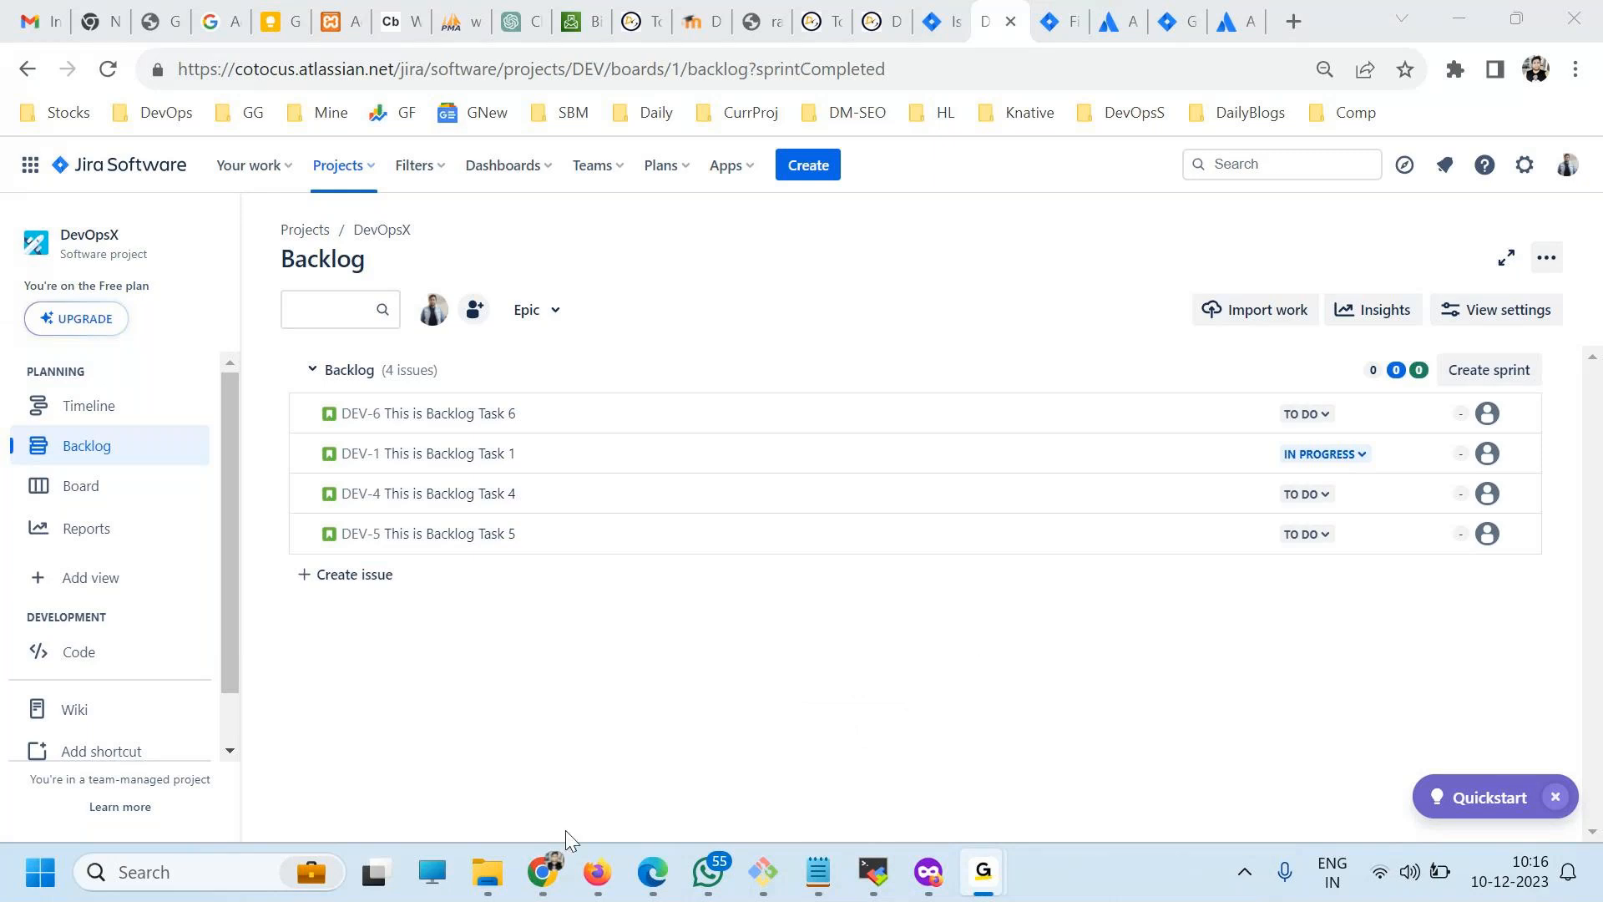
left_click(548, 873)
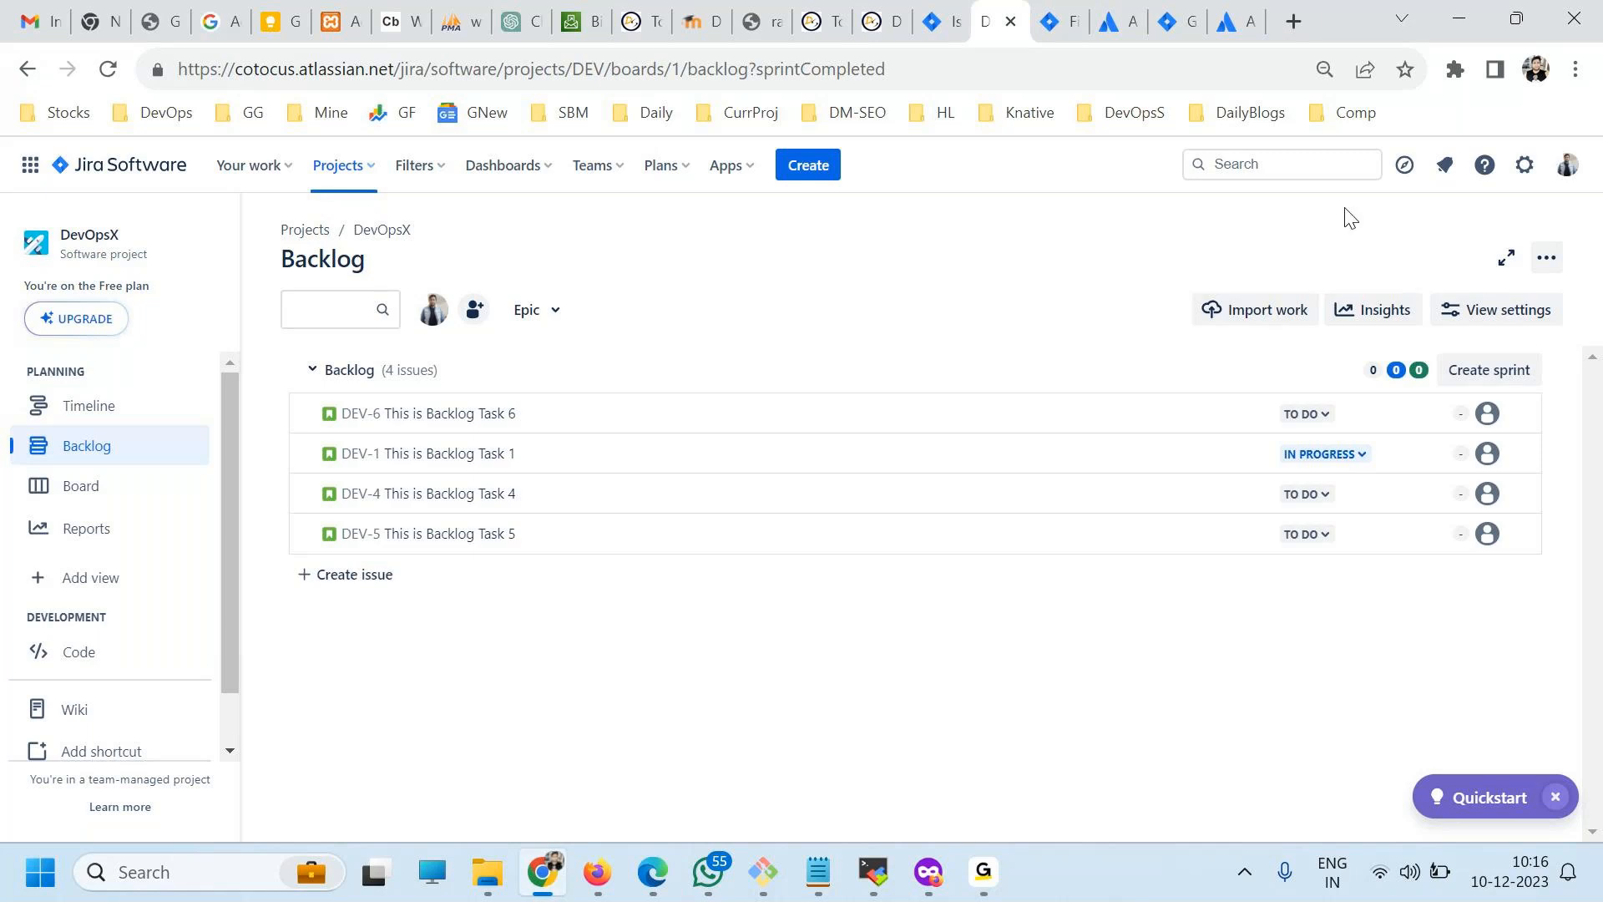
double_click(1323, 21)
double_click(1313, 31)
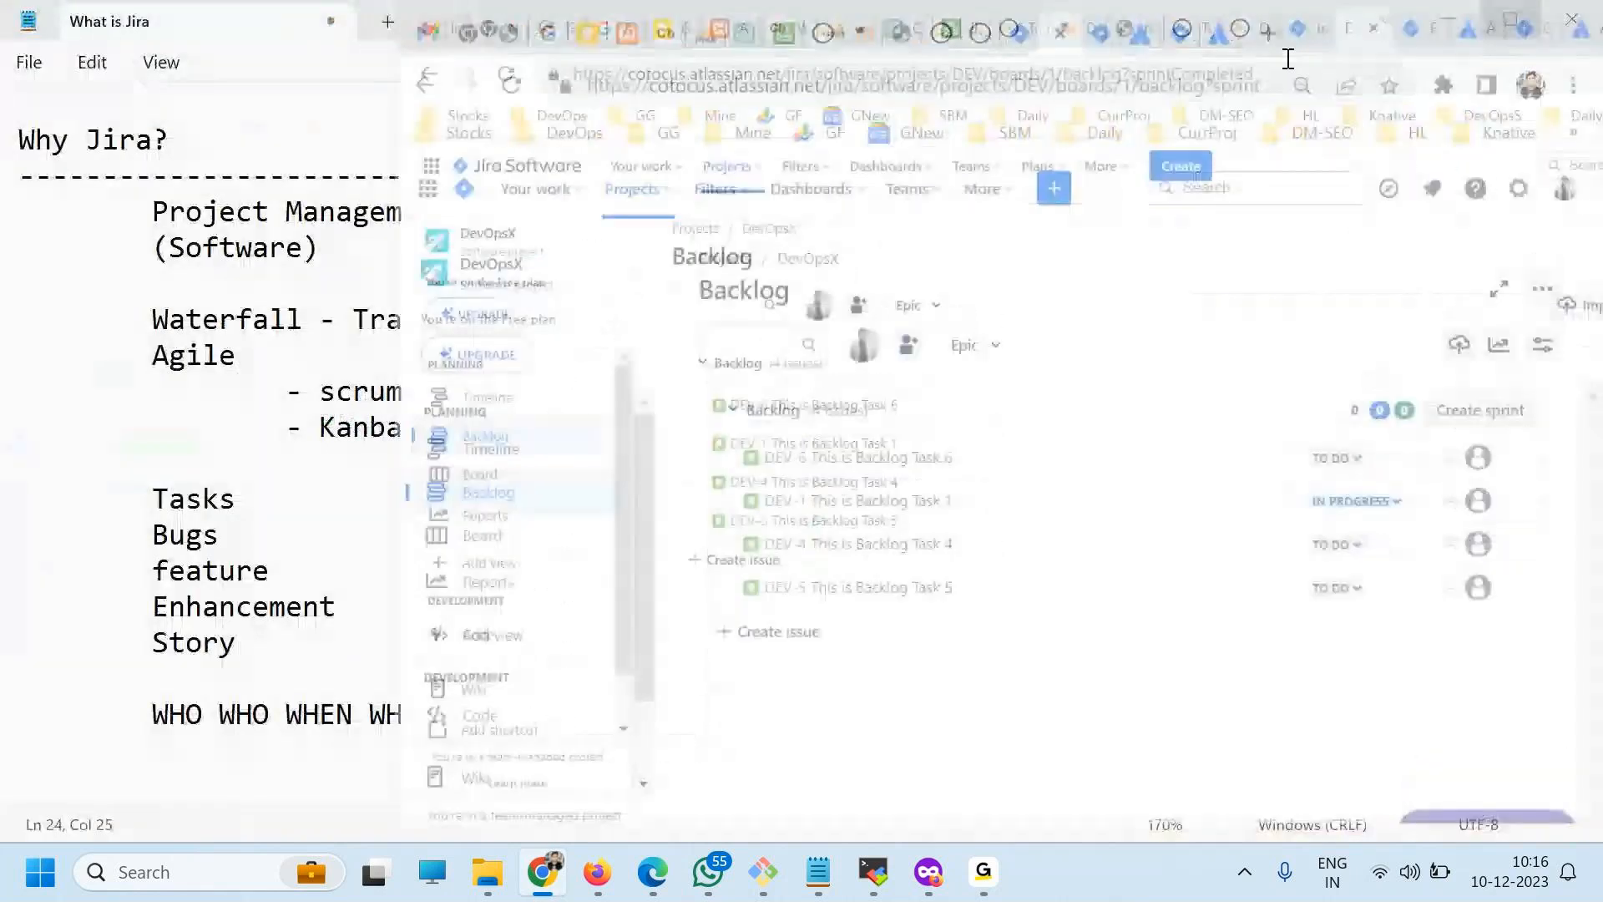
left_click(1294, 21)
type("de")
key("Return")
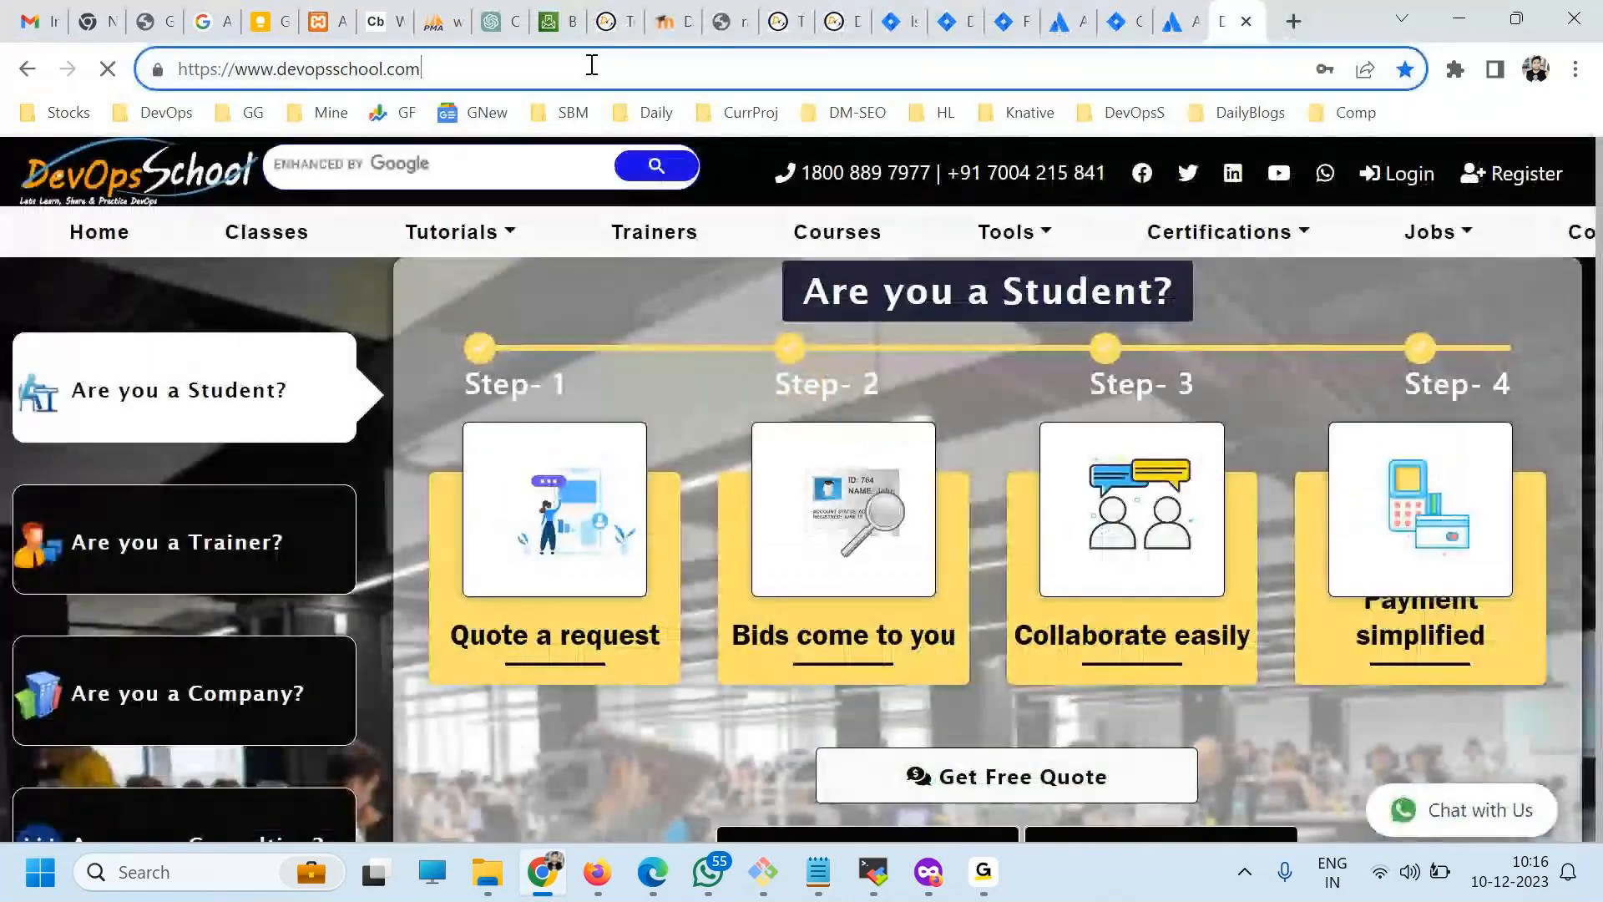
left_click(591, 64)
type("blo")
key("Return")
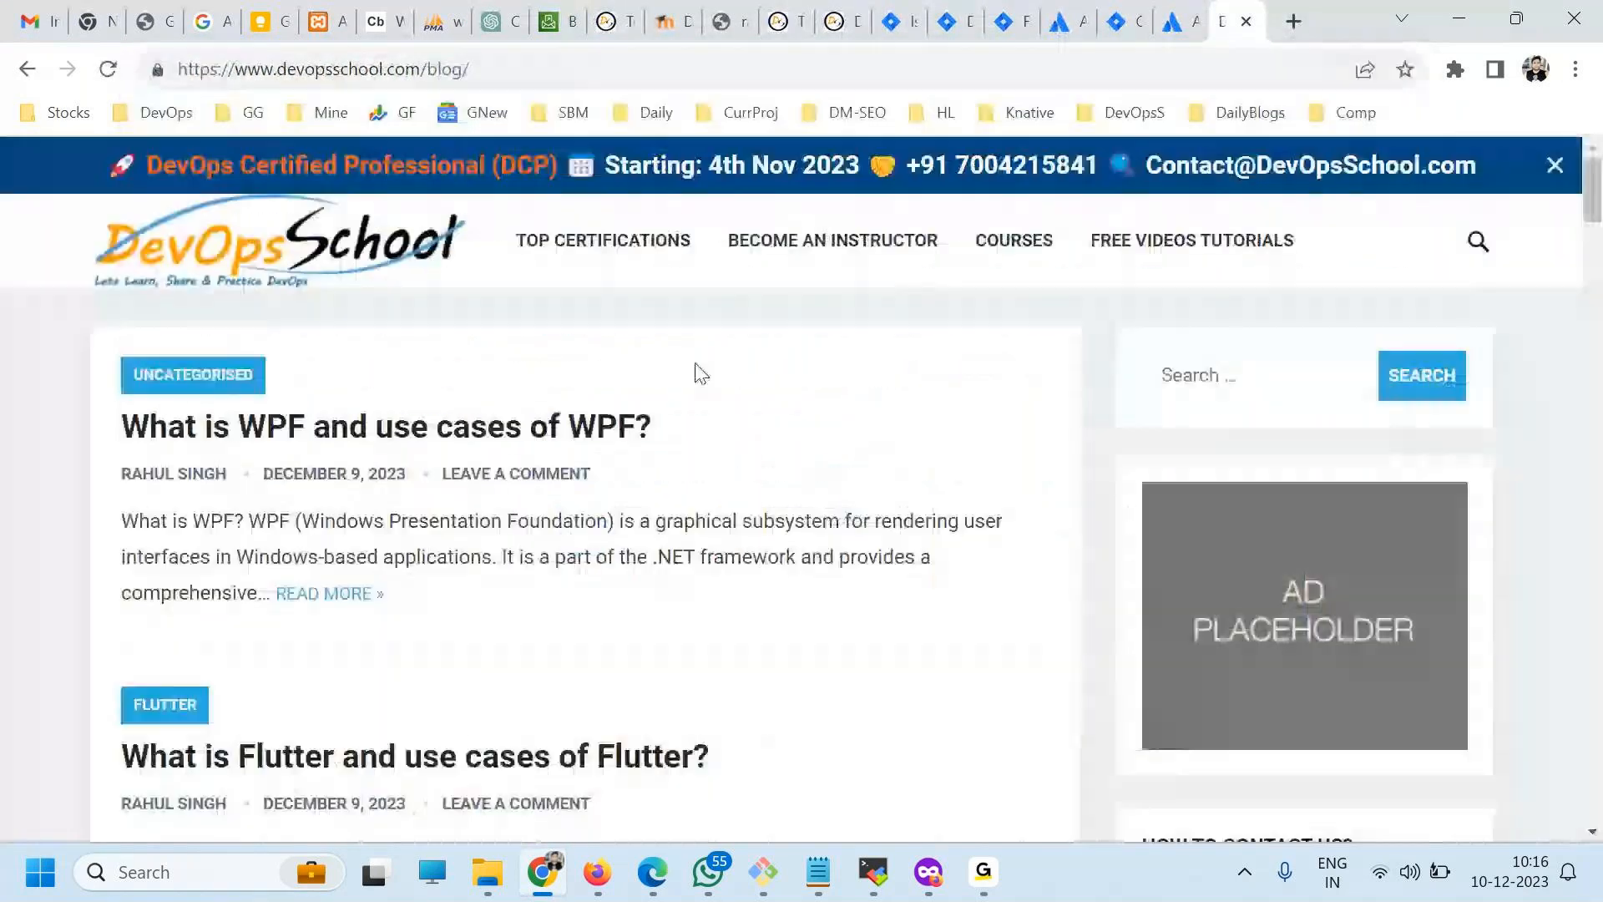
Search the DevOpsSchool blog for "jira" and view the matching articles.
left_click(1295, 384)
type("jira")
key("Return")
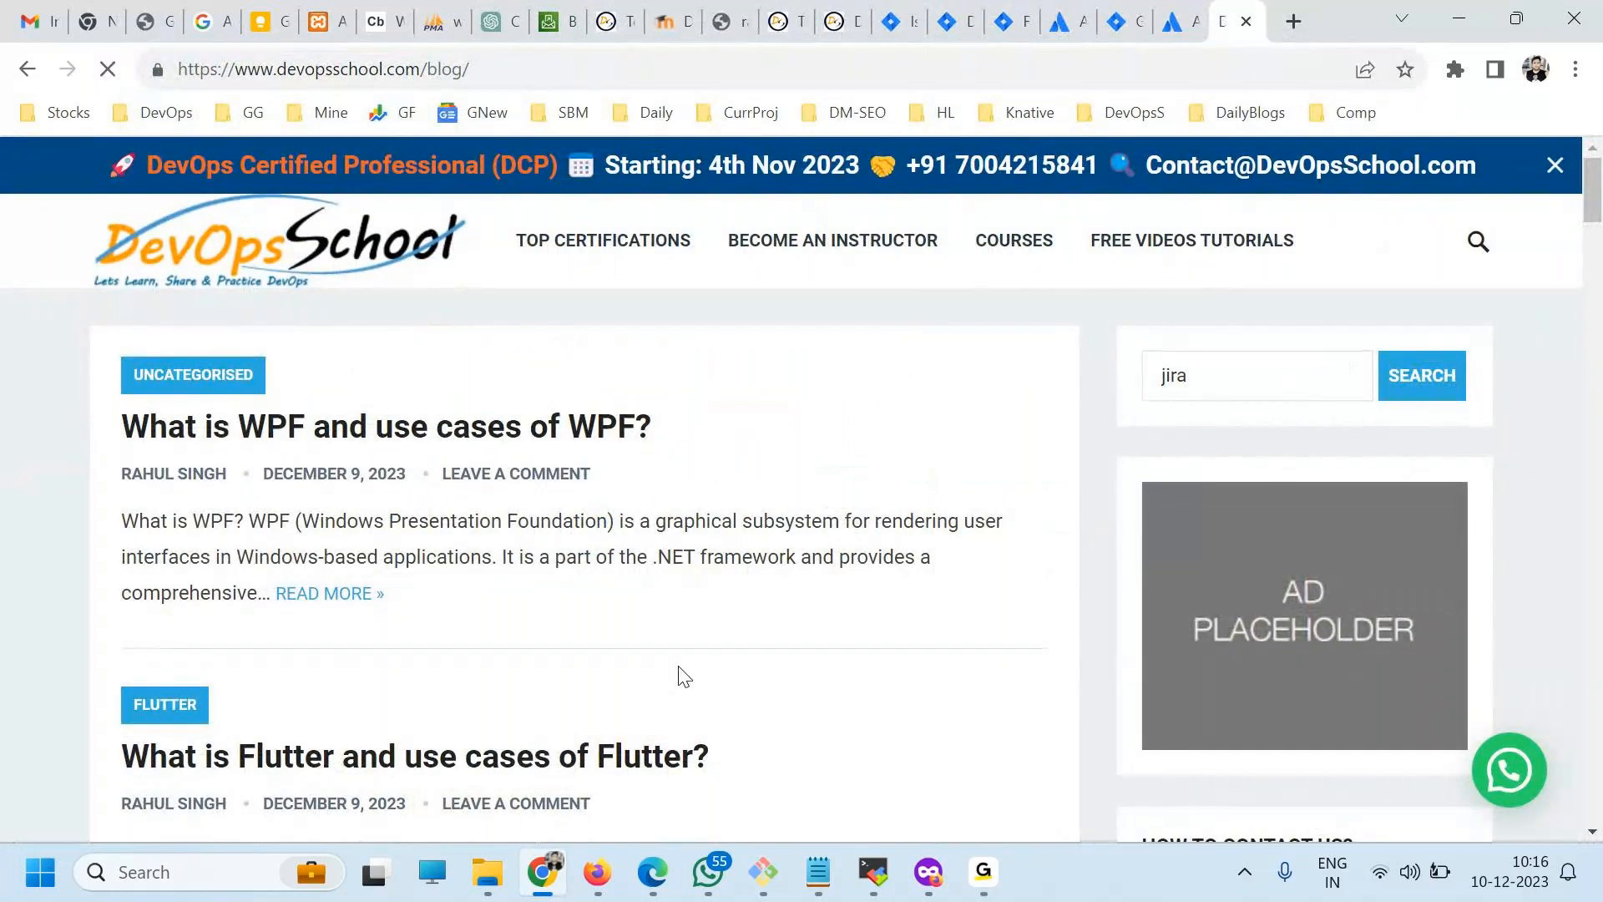
scroll(425, 479, "down", 1)
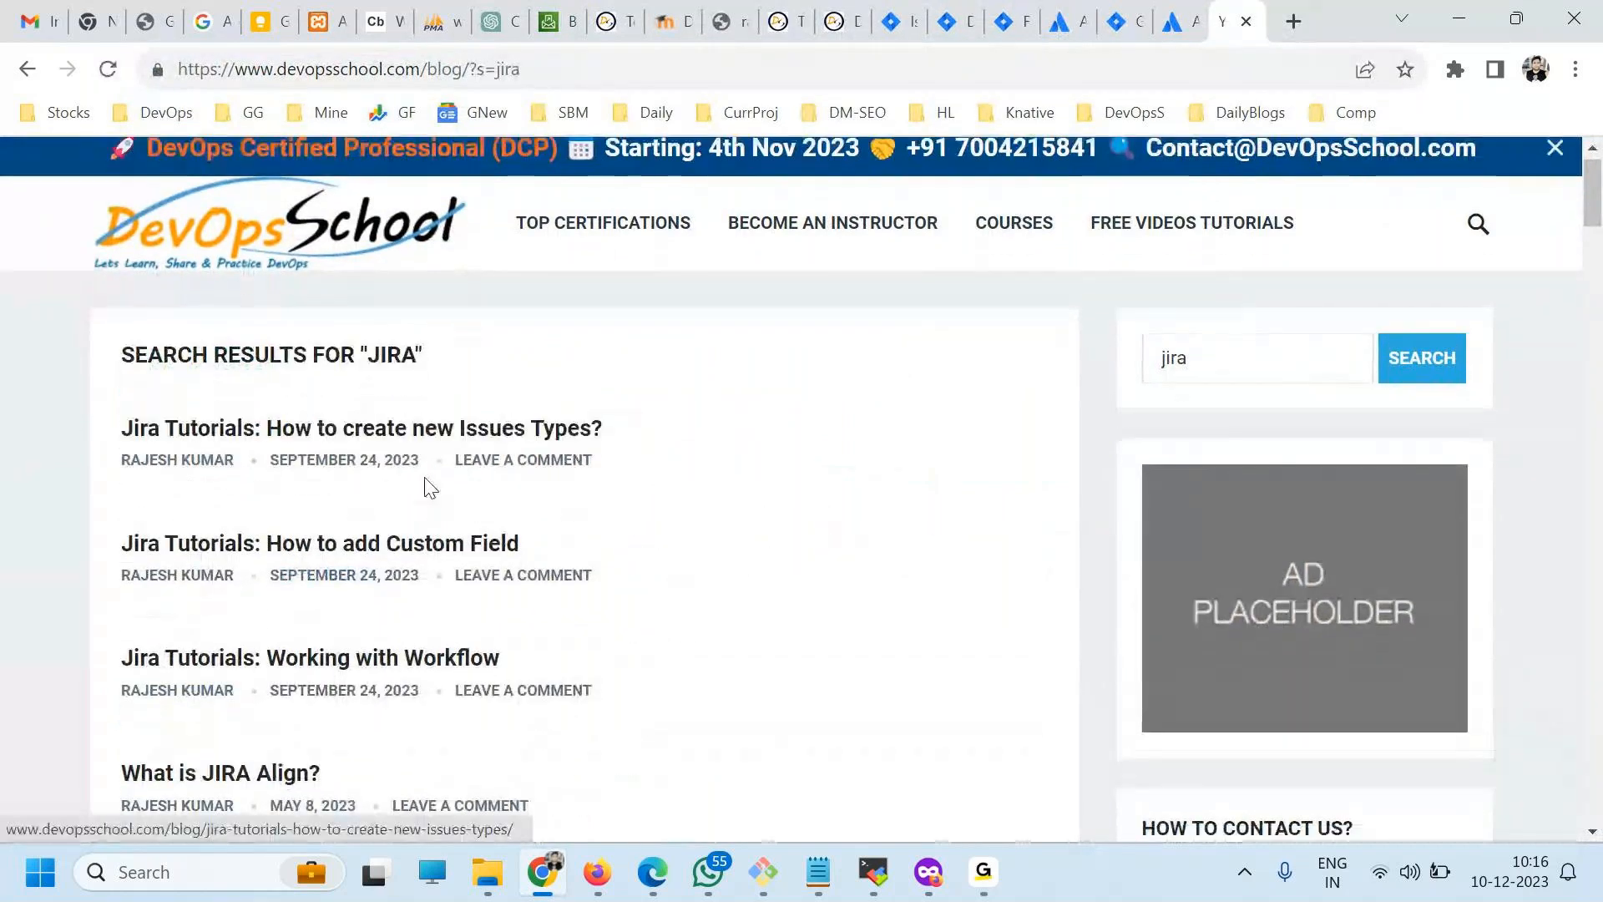
Open the tutorials "How to create new Issues Types?" and "How to add Custom Field" from the search results in separate new tabs.
right_click(434, 332)
left_click(458, 349)
right_click(462, 440)
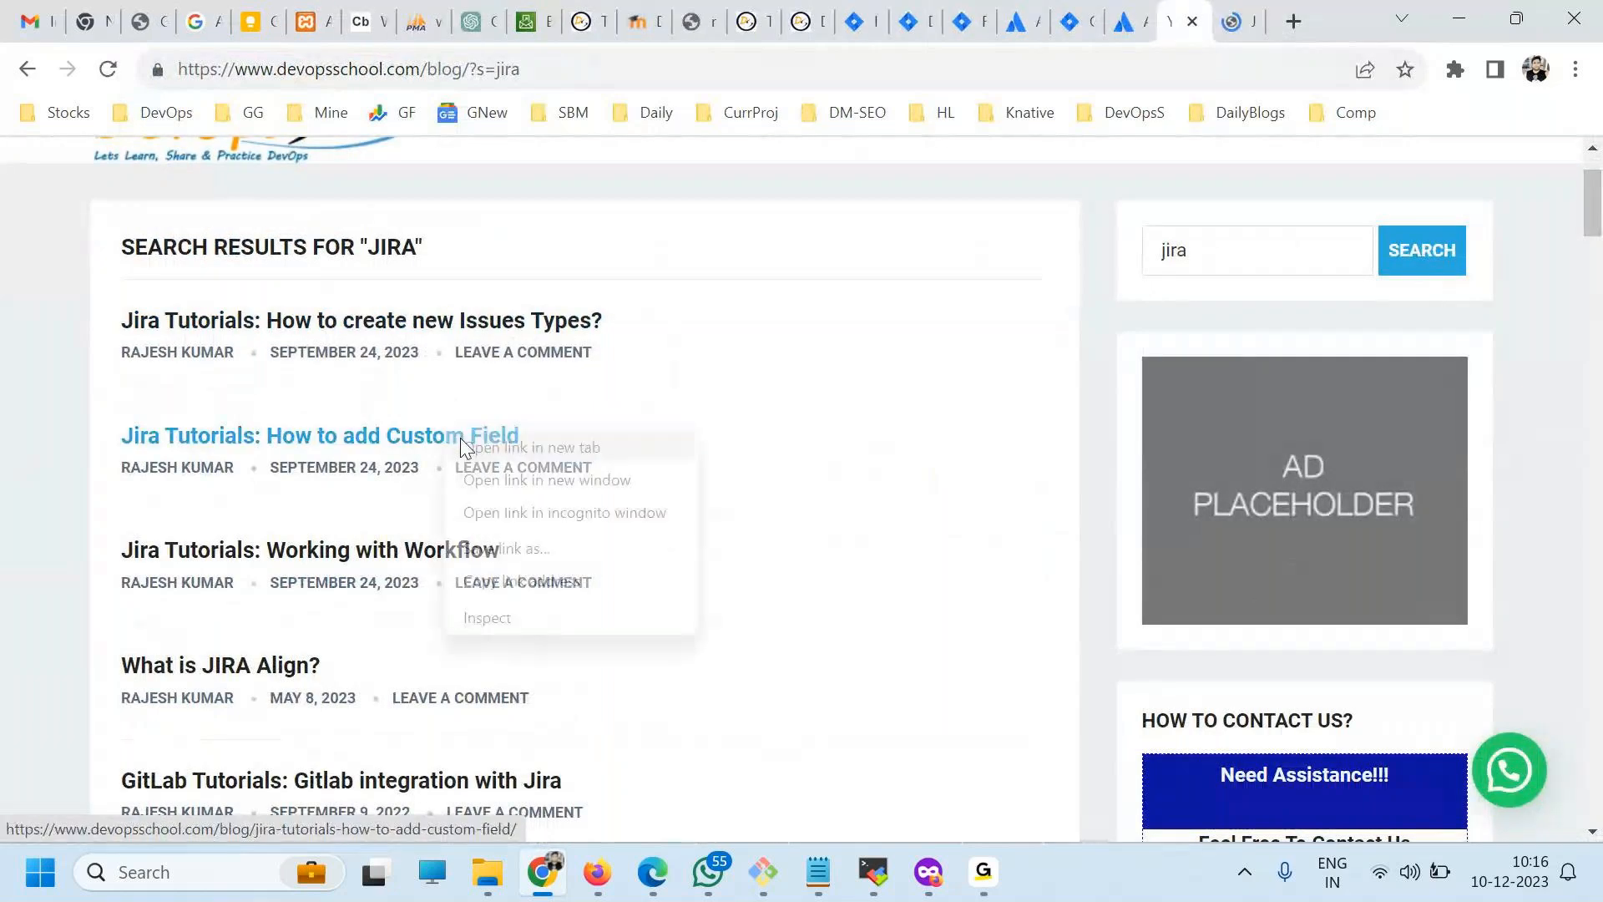
left_click(465, 448)
Try to open the "Jira Tutorials: Working with Workflow" article from the search results in a new tab.
scroll(422, 418, "down", 2)
right_click(465, 420)
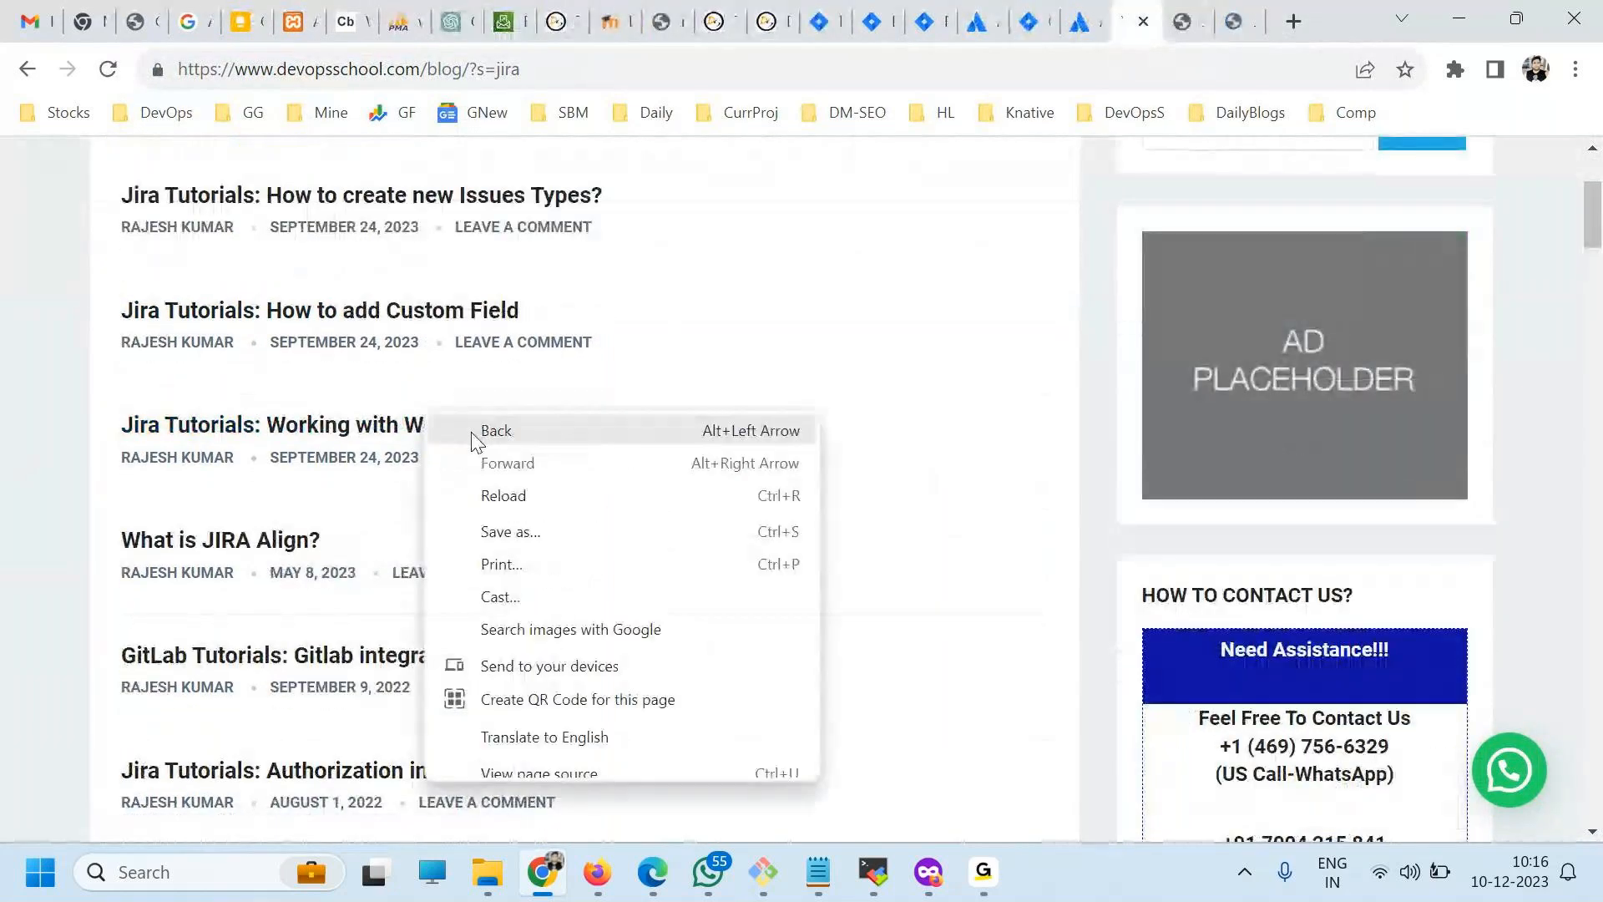
left_click(469, 434)
left_click(27, 69)
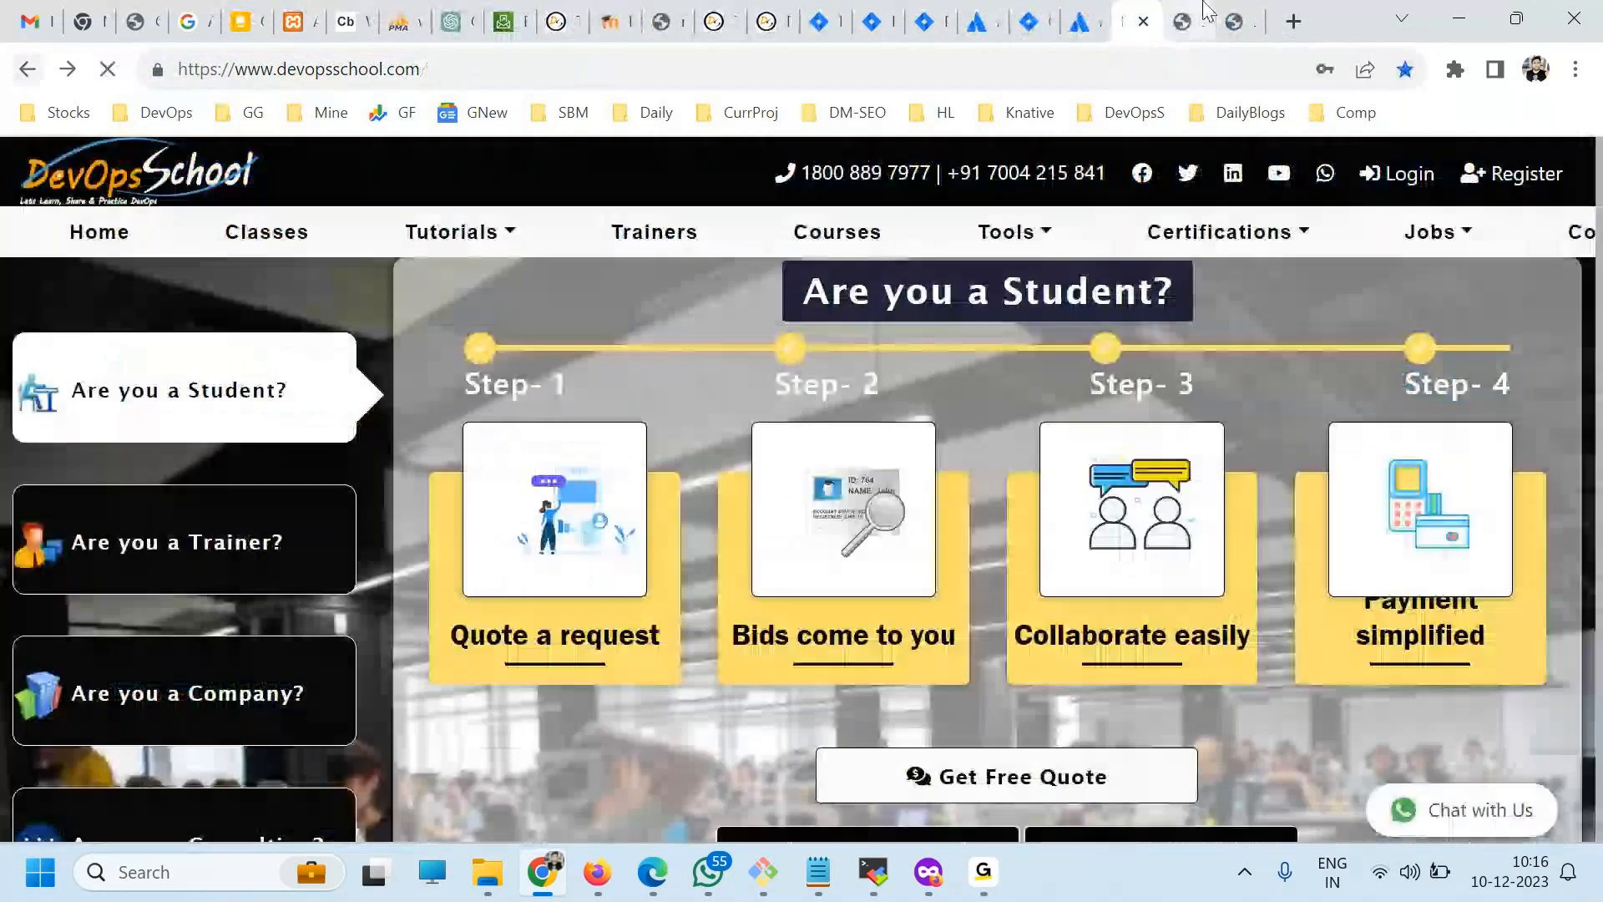
Look through the tutorial on creating new issue types, from its written steps to the issue type scheme screenshots.
left_click(1203, 18)
scroll(859, 308, "down", 15)
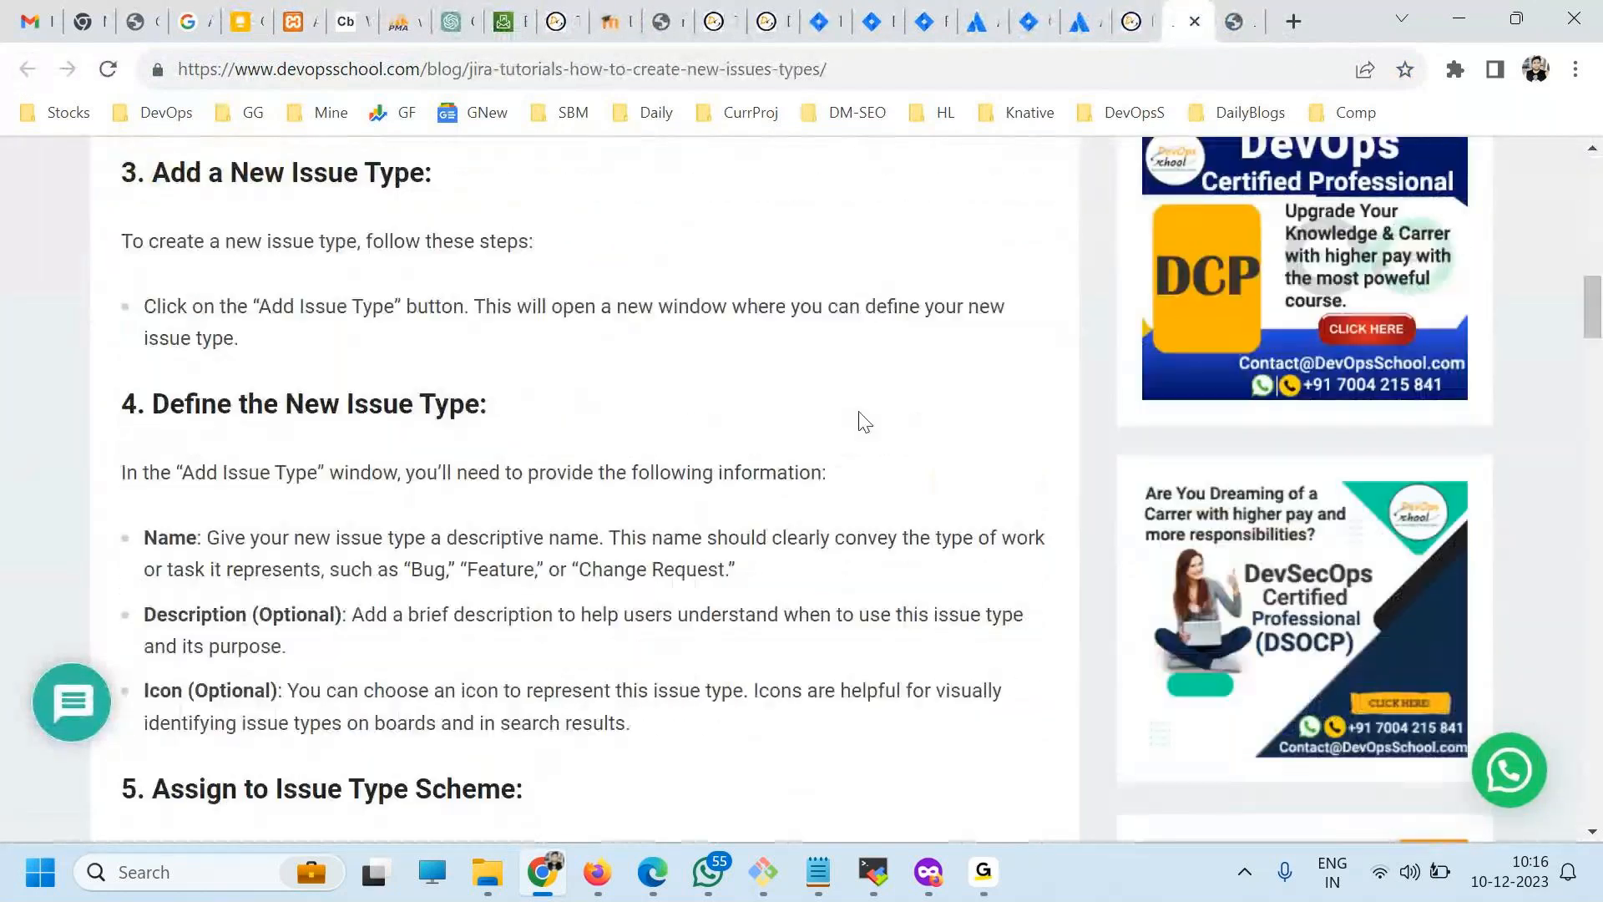
scroll(863, 418, "down", 20)
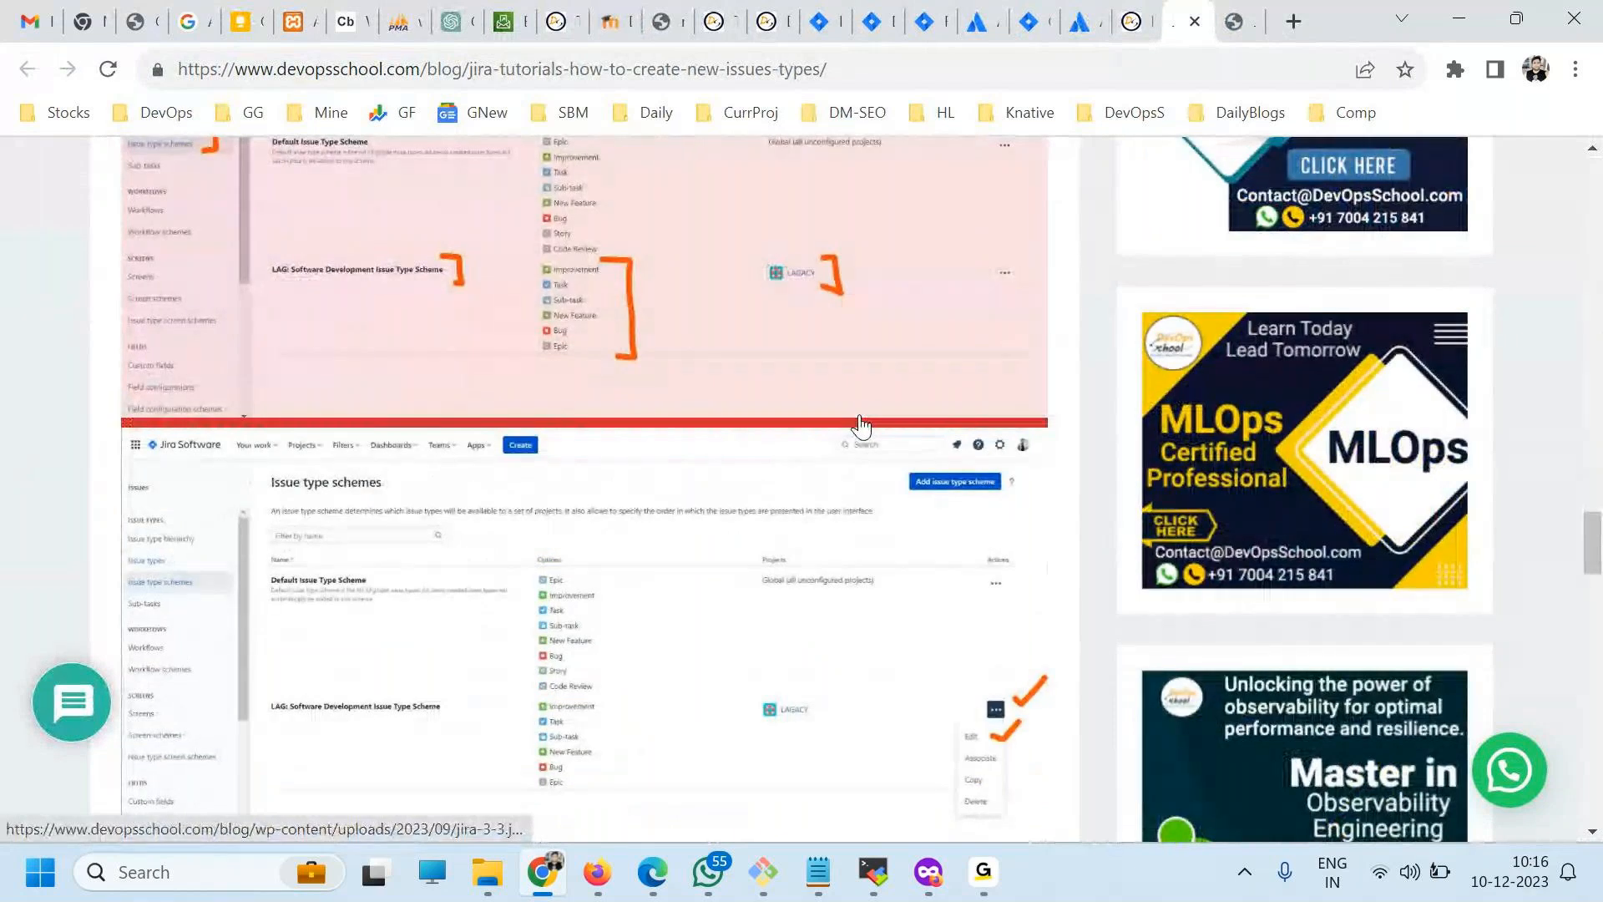
Look through the "How to add Custom Field" tutorial's steps and table of contents, and return to the article's beginning.
left_click(1234, 20)
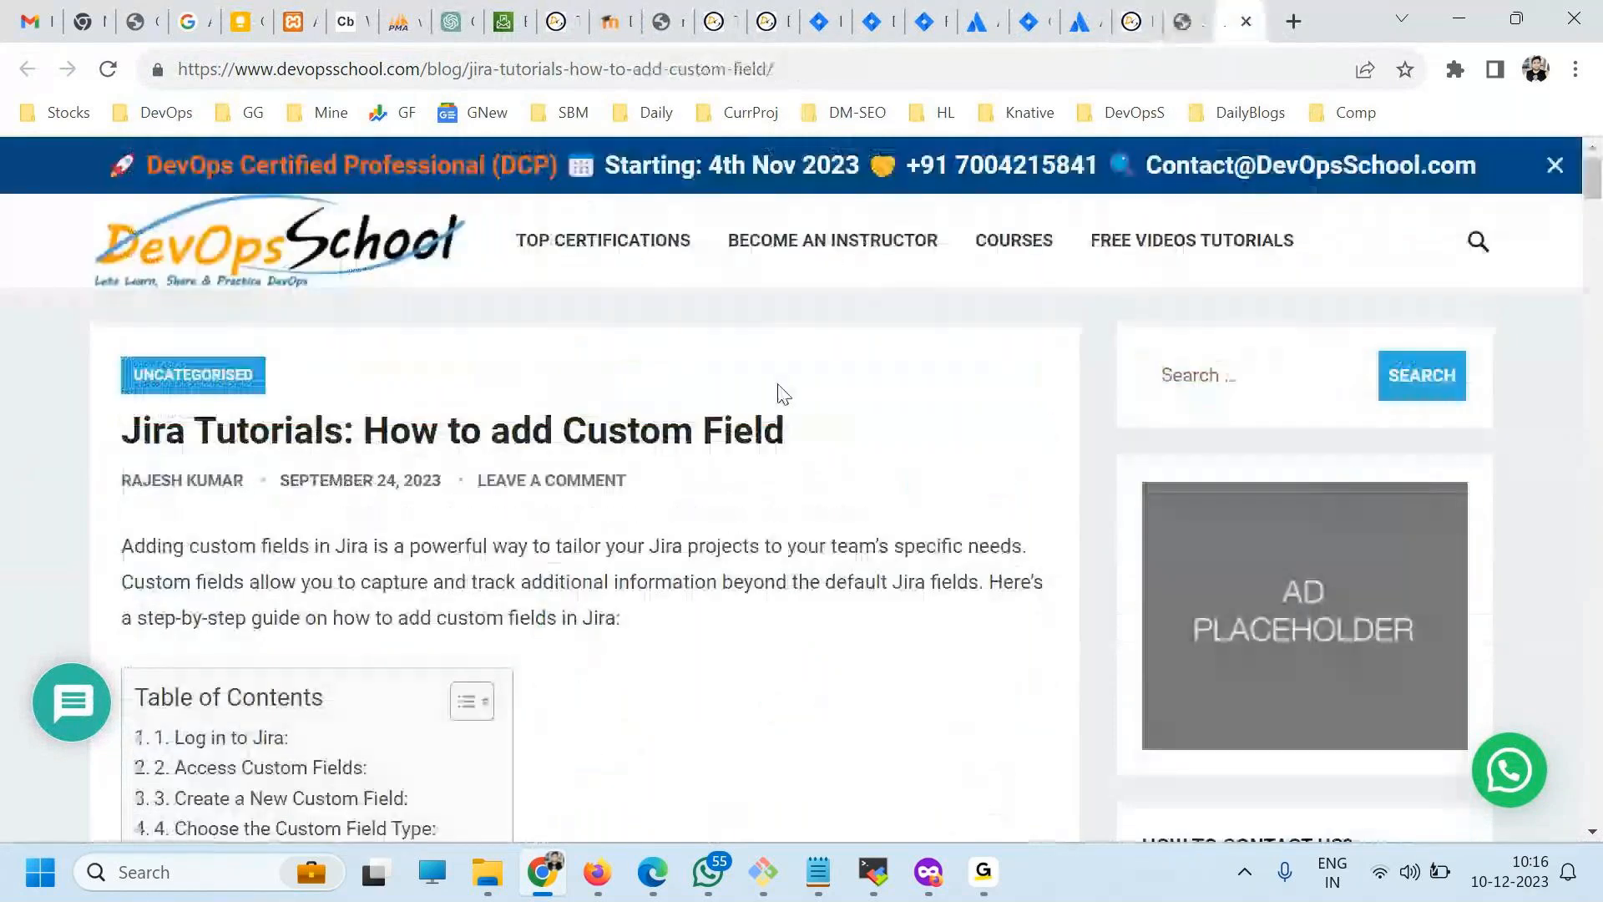
scroll(838, 479, "down", 6)
scroll(835, 476, "down", 6)
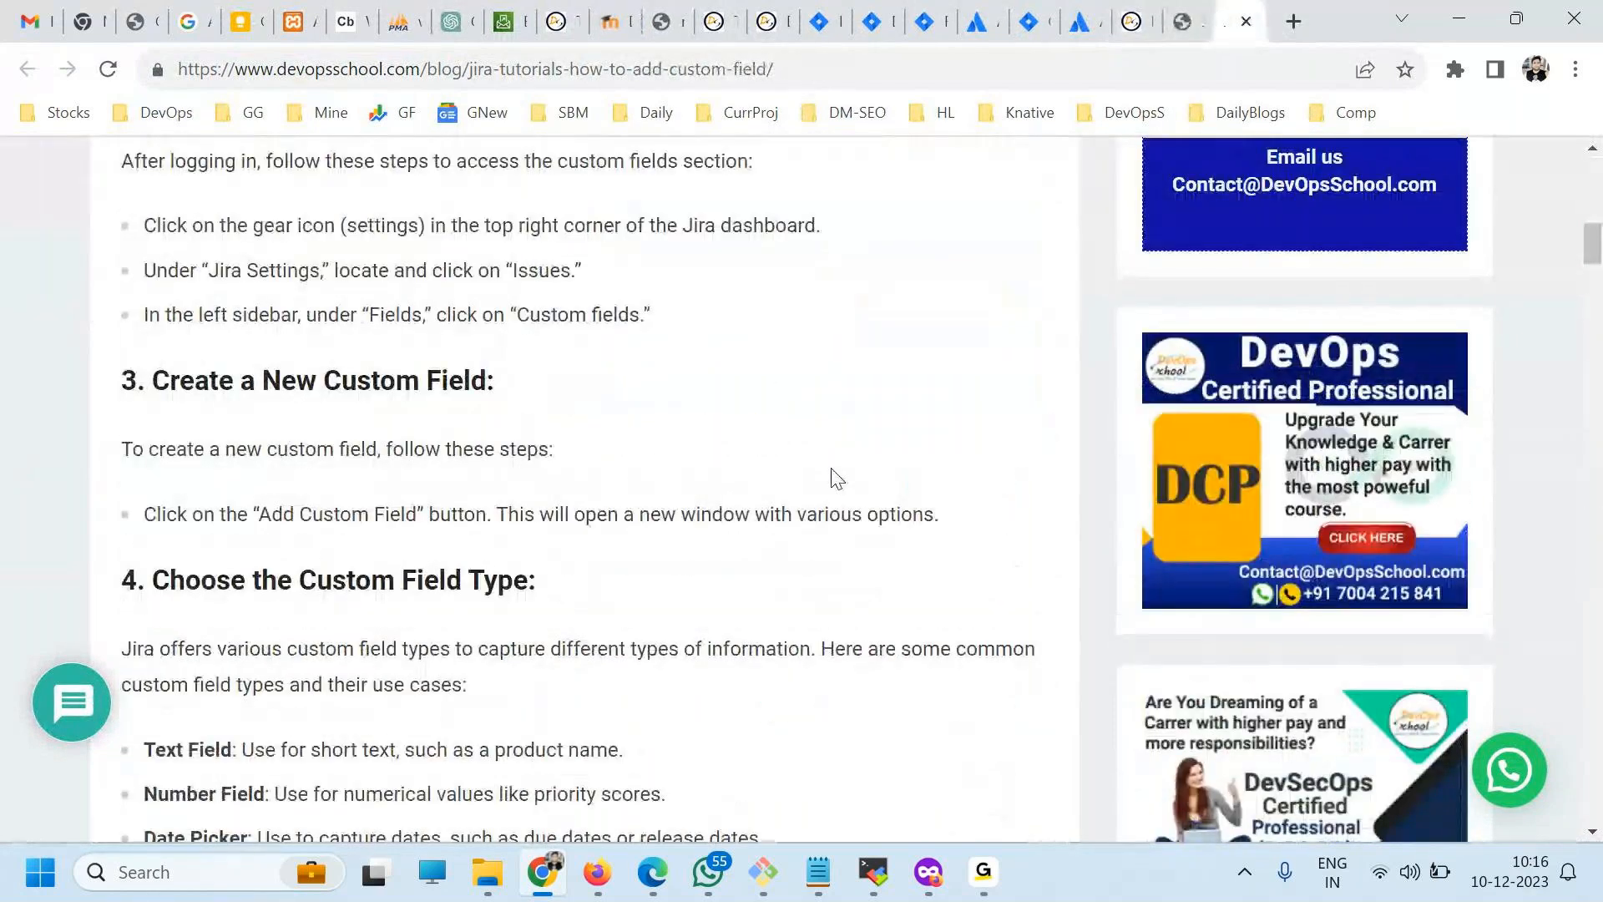
scroll(797, 484, "up", 6)
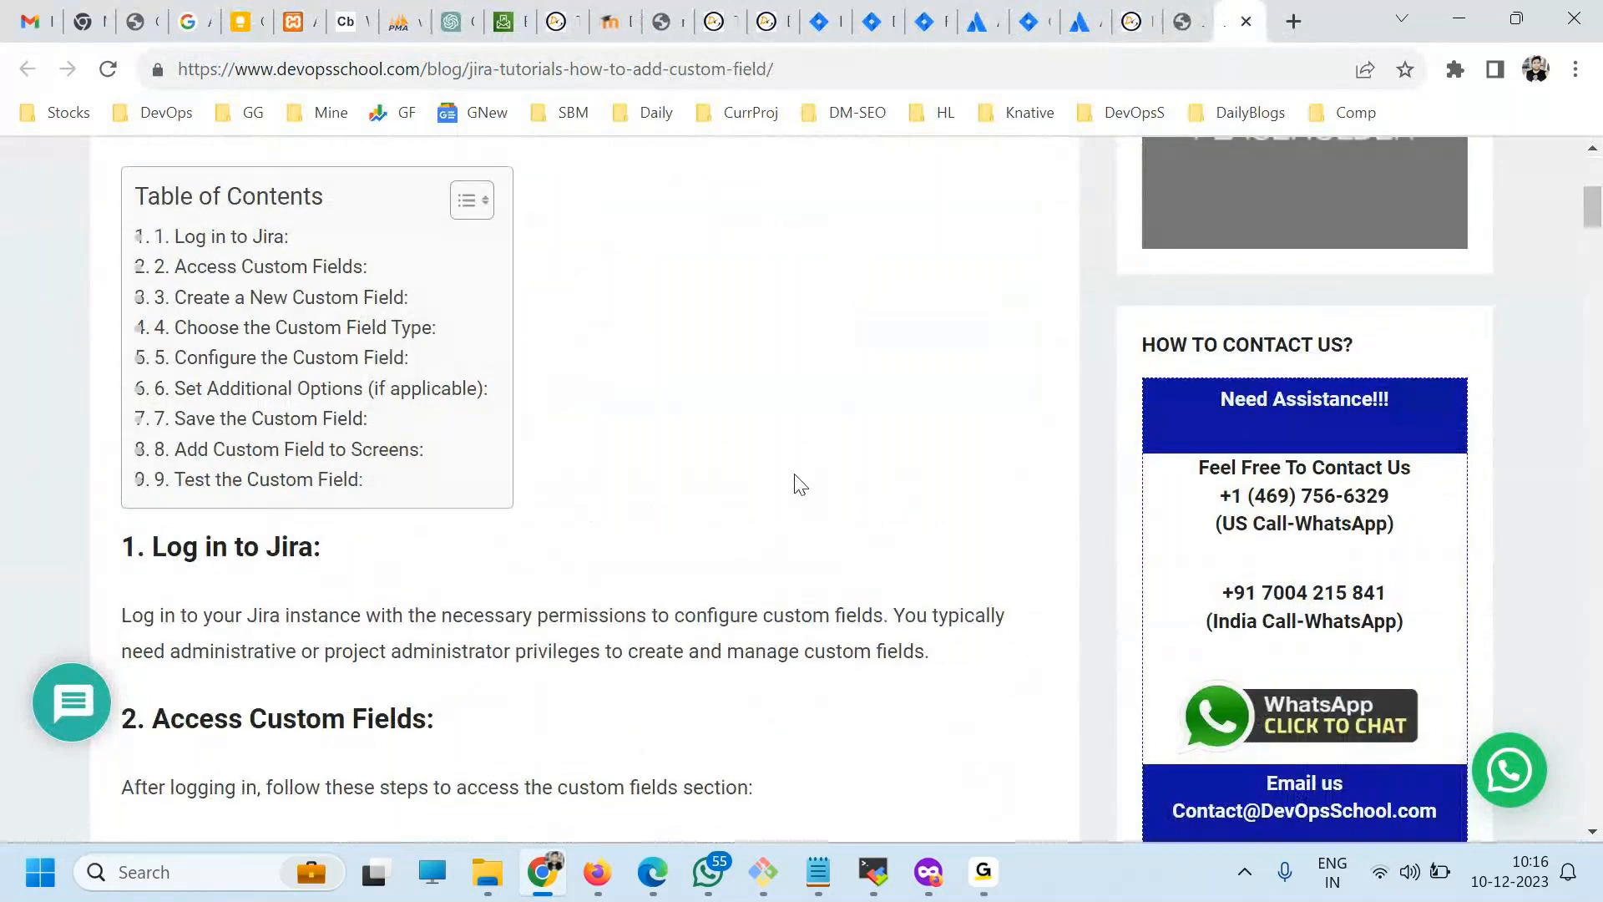
scroll(799, 485, "up", 4)
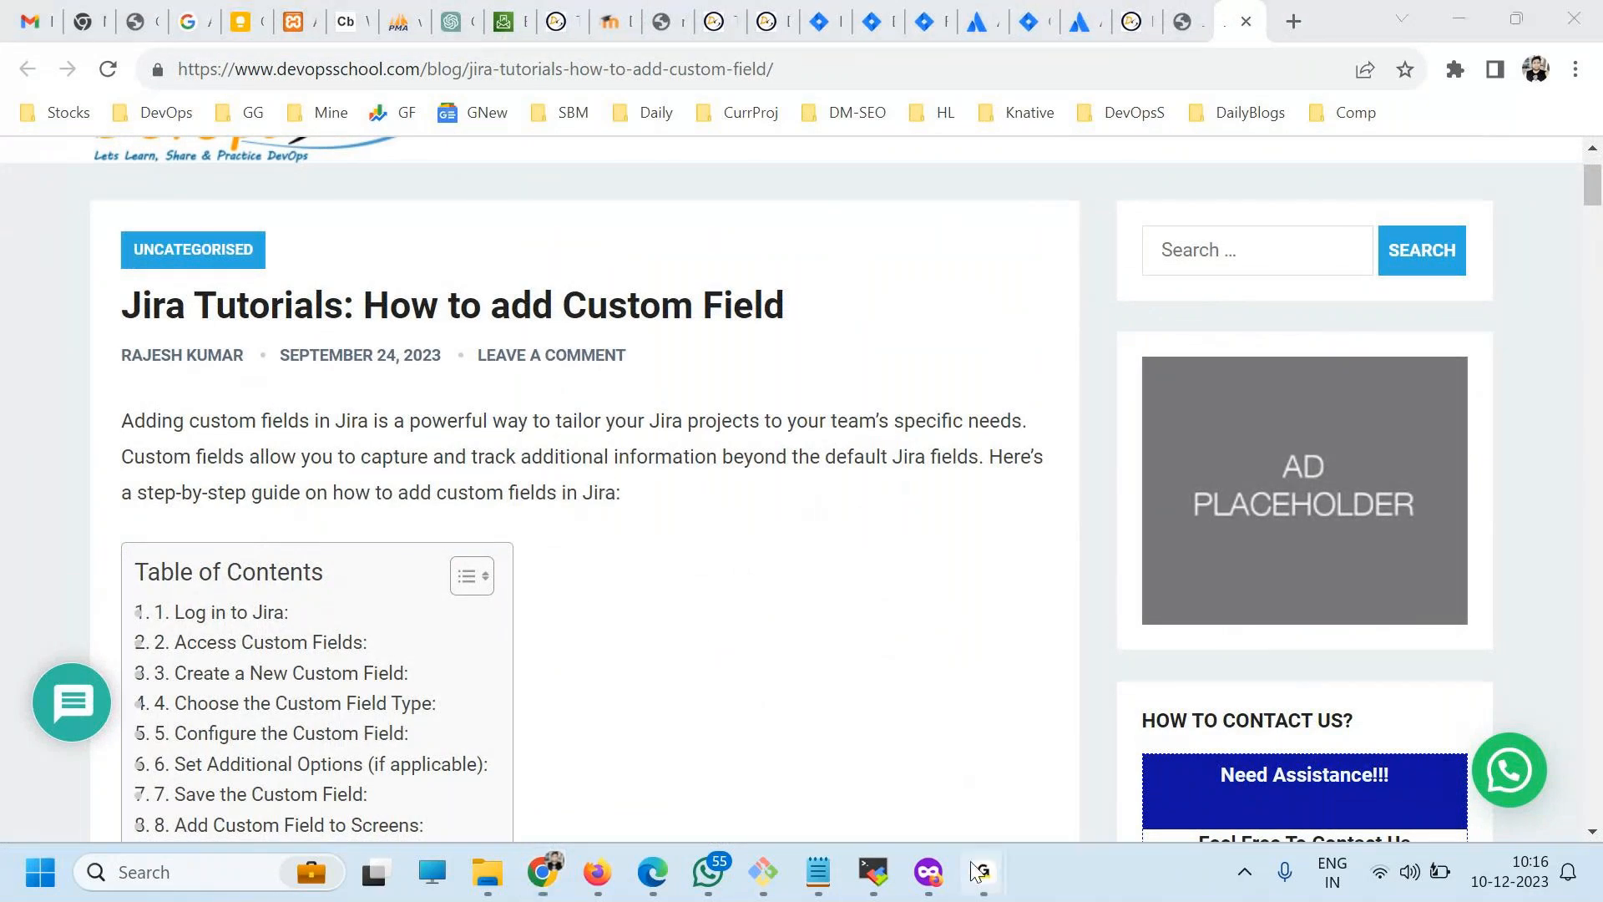
mouse_move(984, 871)
left_click(1067, 763)
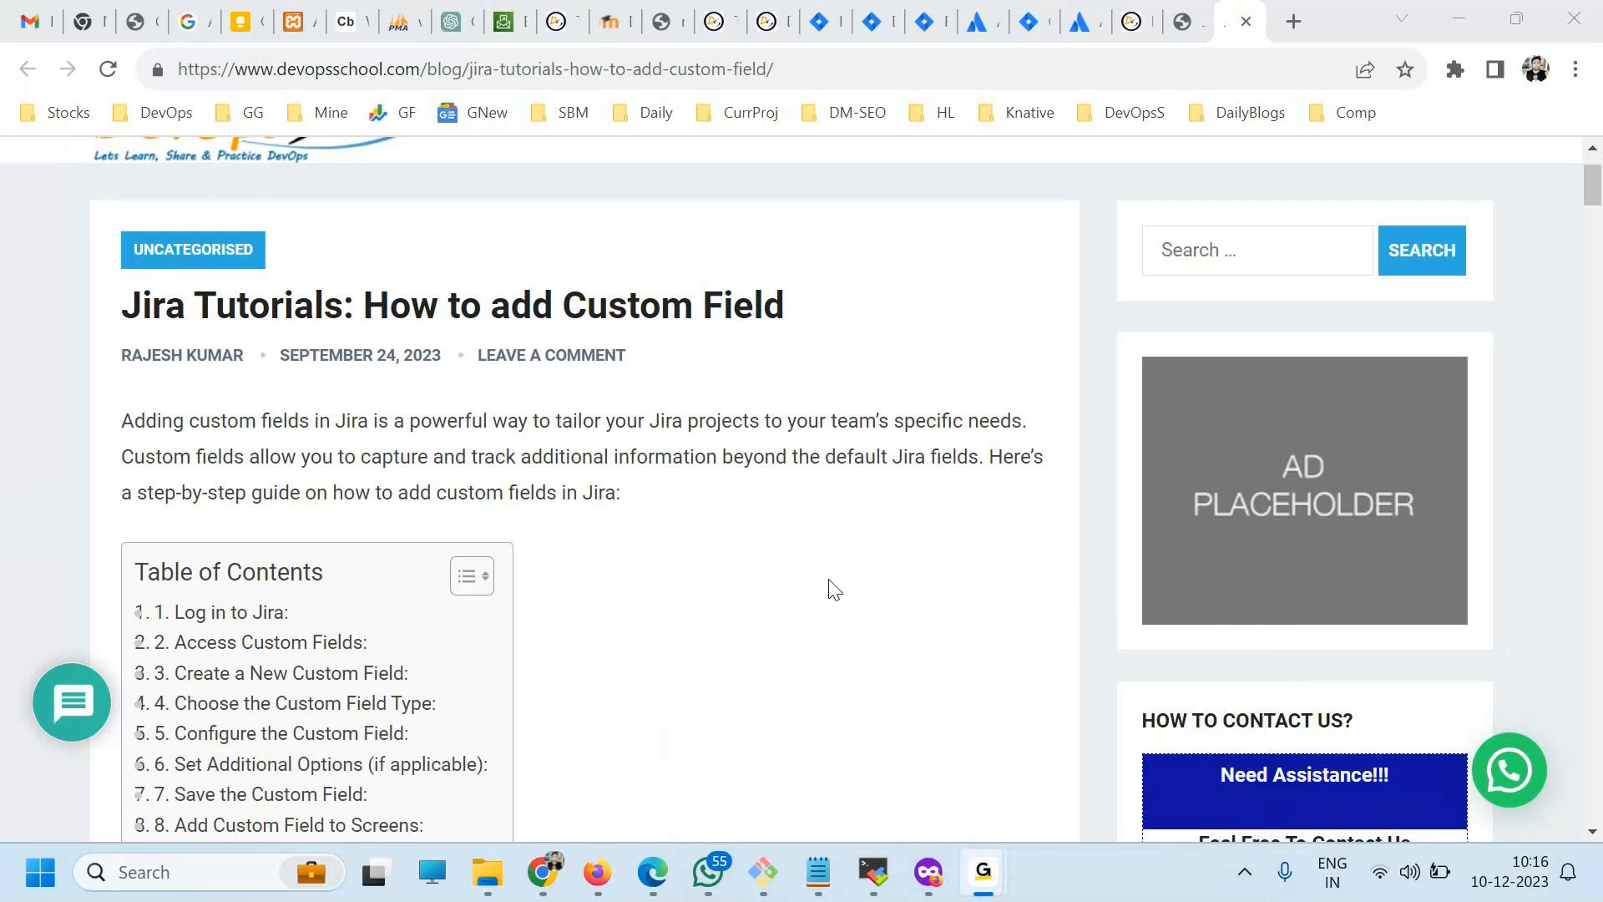